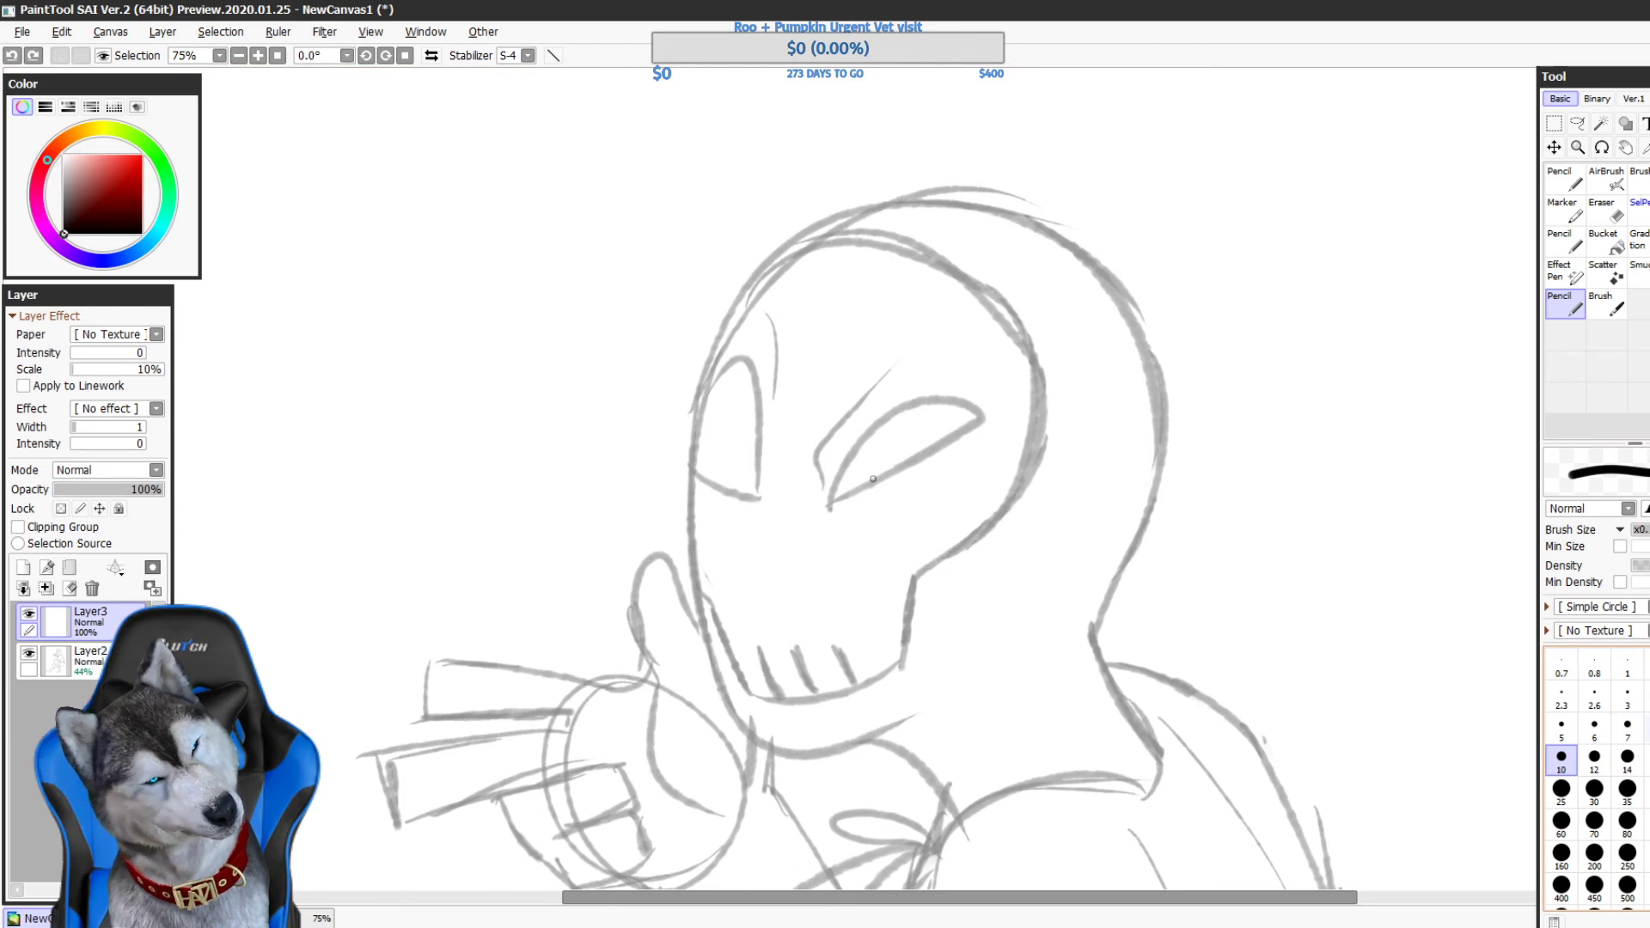
# - Set the pencil size to 6 and ink the outer head outline from the nape over the skull and around the chin
pyautogui.click(1594, 729)
pyautogui.moveTo(1093, 637); pyautogui.dragTo(1171, 320)
pyautogui.hotkey('ctrl', 'z')
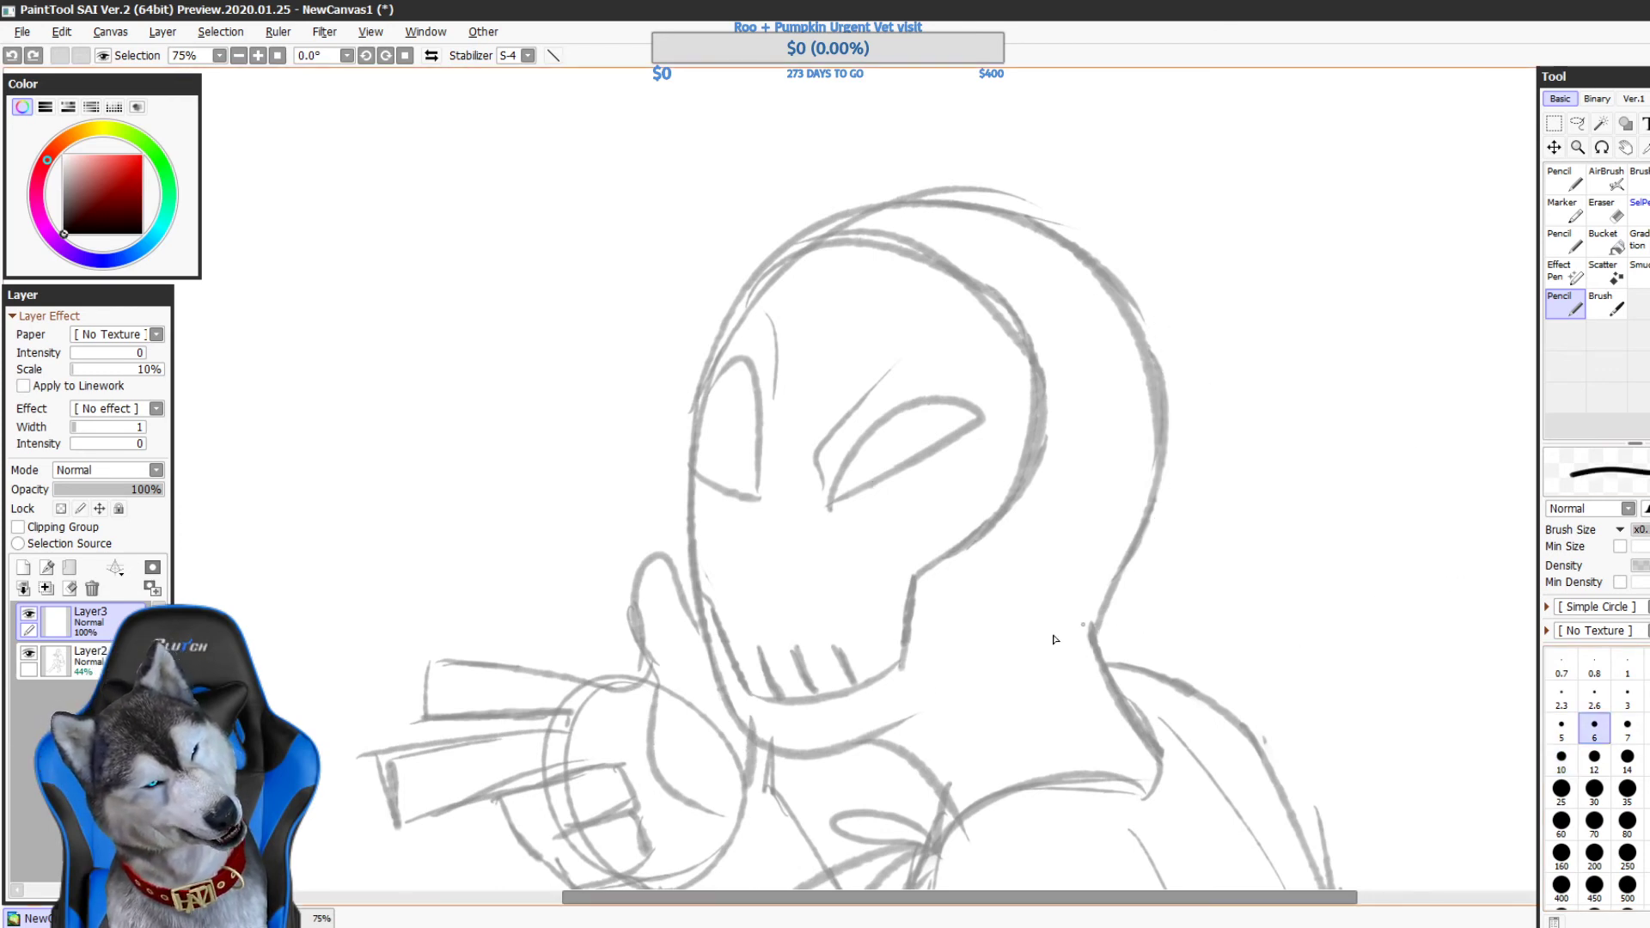
pyautogui.moveTo(918, 721)
pyautogui.mouseDown()
pyautogui.moveTo(794, 746)
pyautogui.moveTo(698, 593)
pyautogui.mouseUp()
pyautogui.hotkey('ctrl', 'z')
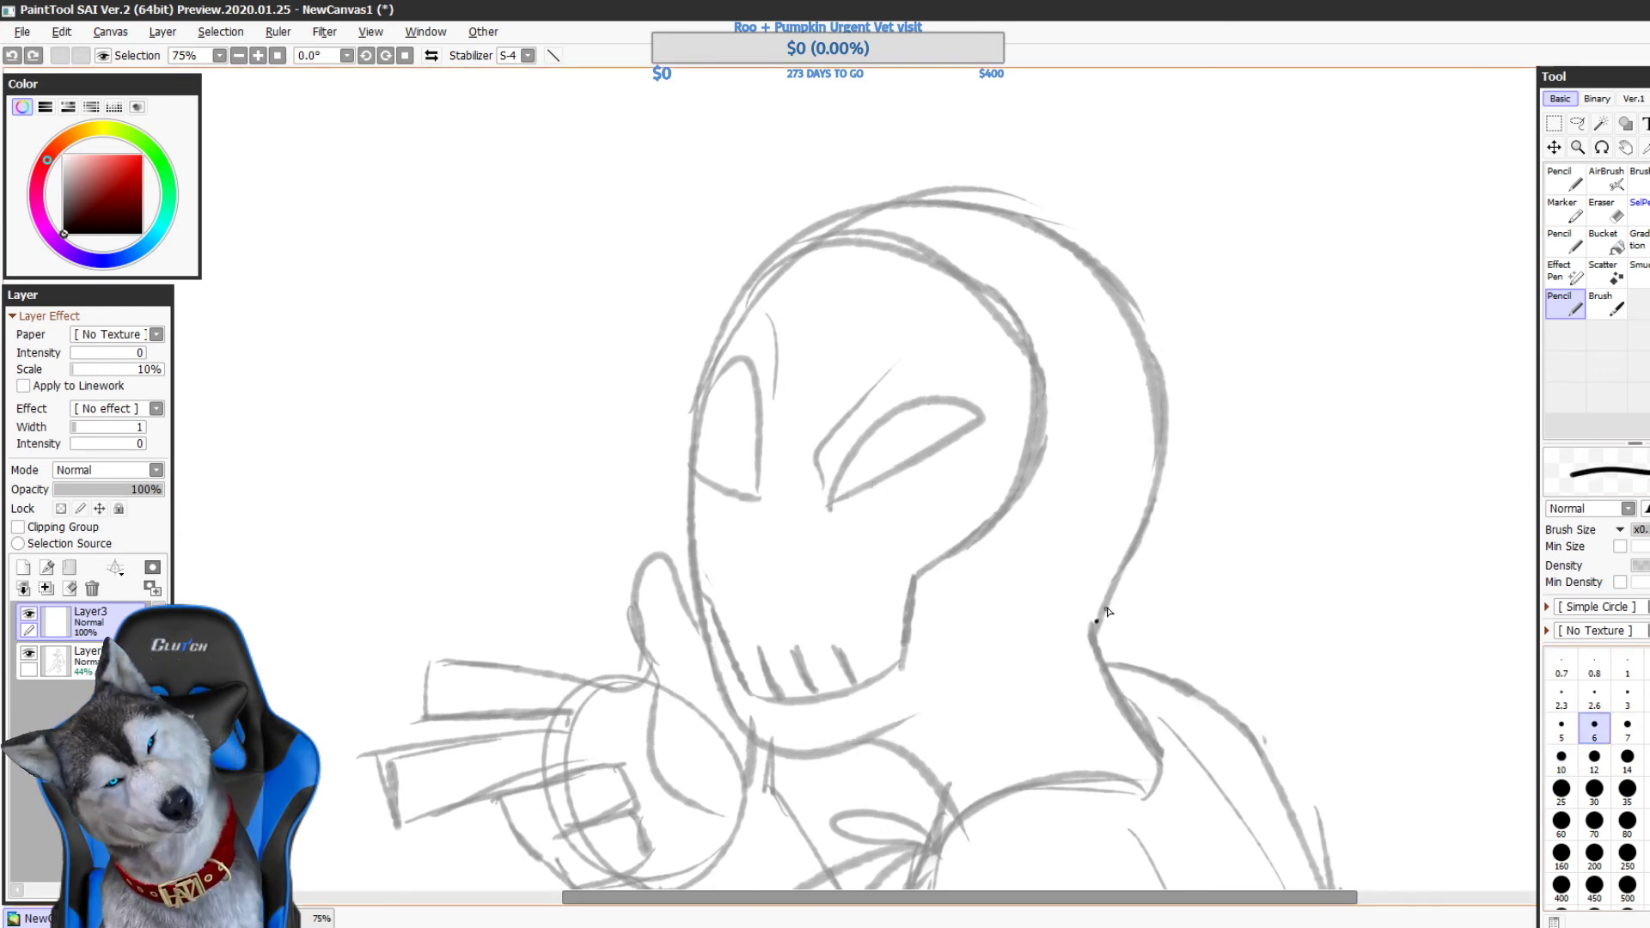
pyautogui.moveTo(1097, 620)
pyautogui.mouseDown()
pyautogui.moveTo(1104, 289)
pyautogui.moveTo(937, 211)
pyautogui.moveTo(744, 329)
pyautogui.moveTo(699, 616)
pyautogui.moveTo(767, 768)
pyautogui.moveTo(909, 698)
pyautogui.mouseUp()
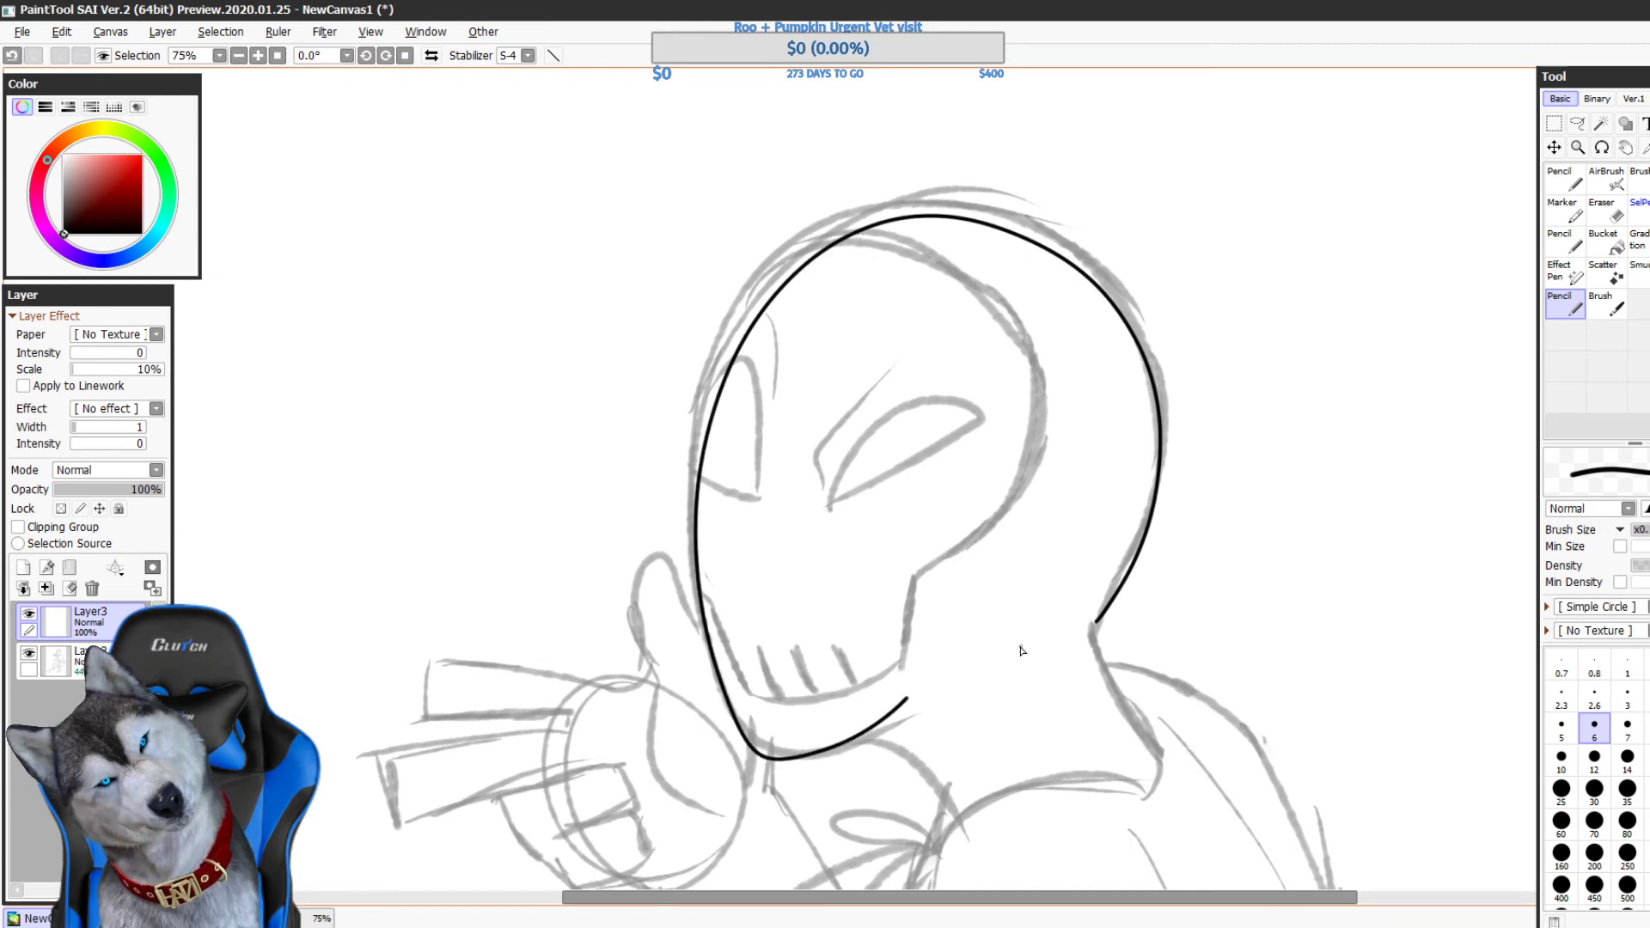
pyautogui.hotkey('ctrl', 'z')
pyautogui.moveTo(1131, 569)
pyautogui.mouseDown()
pyautogui.moveTo(1046, 229)
pyautogui.moveTo(872, 214)
pyautogui.moveTo(718, 368)
pyautogui.moveTo(699, 592)
pyautogui.moveTo(764, 752)
pyautogui.moveTo(919, 723)
pyautogui.mouseUp()
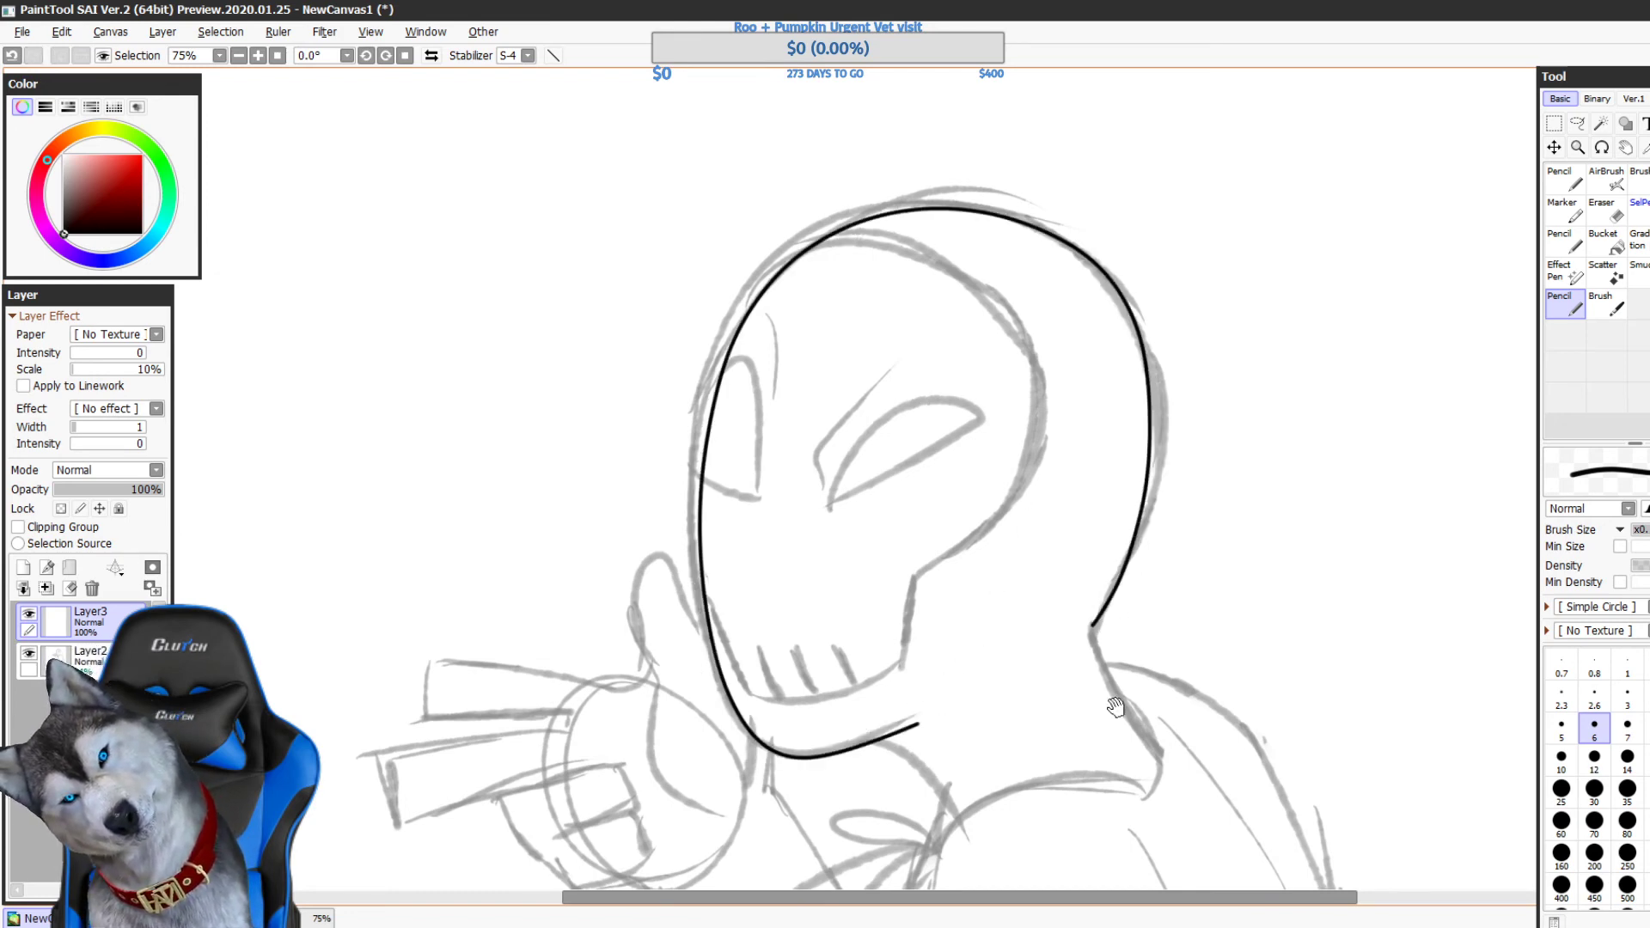
# - Ink the inner face contour along the jaw, up the cheek and around the brow to the top of the head
pyautogui.moveTo(1115, 706); pyautogui.dragTo(1025, 709)
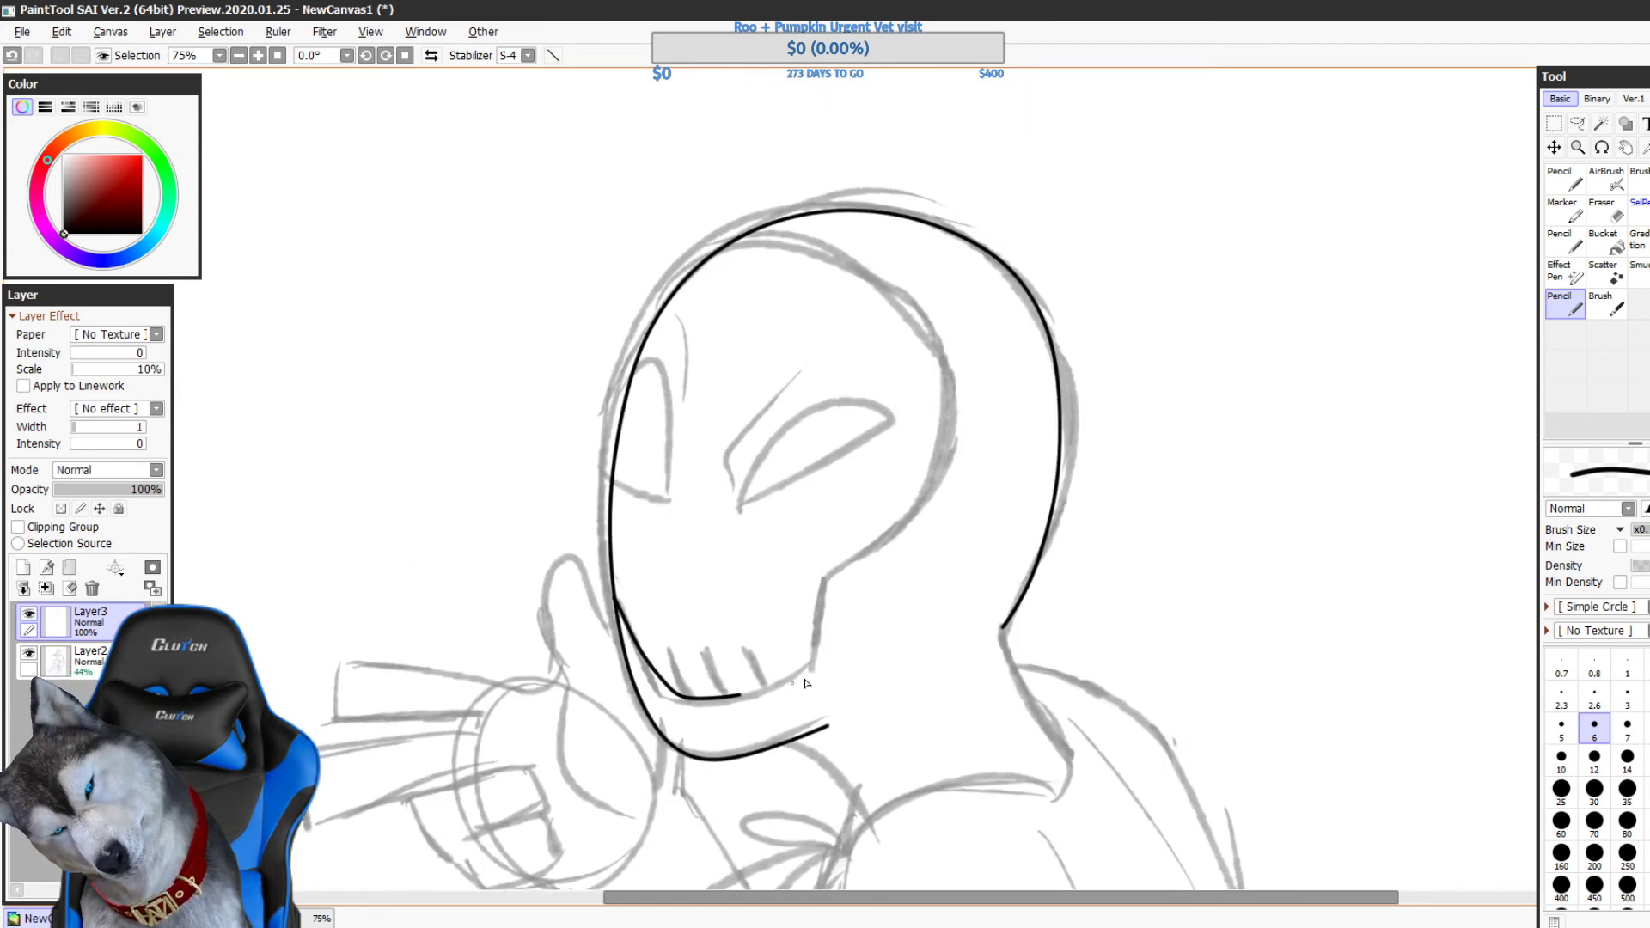
pyautogui.hotkey('ctrl', 'z')
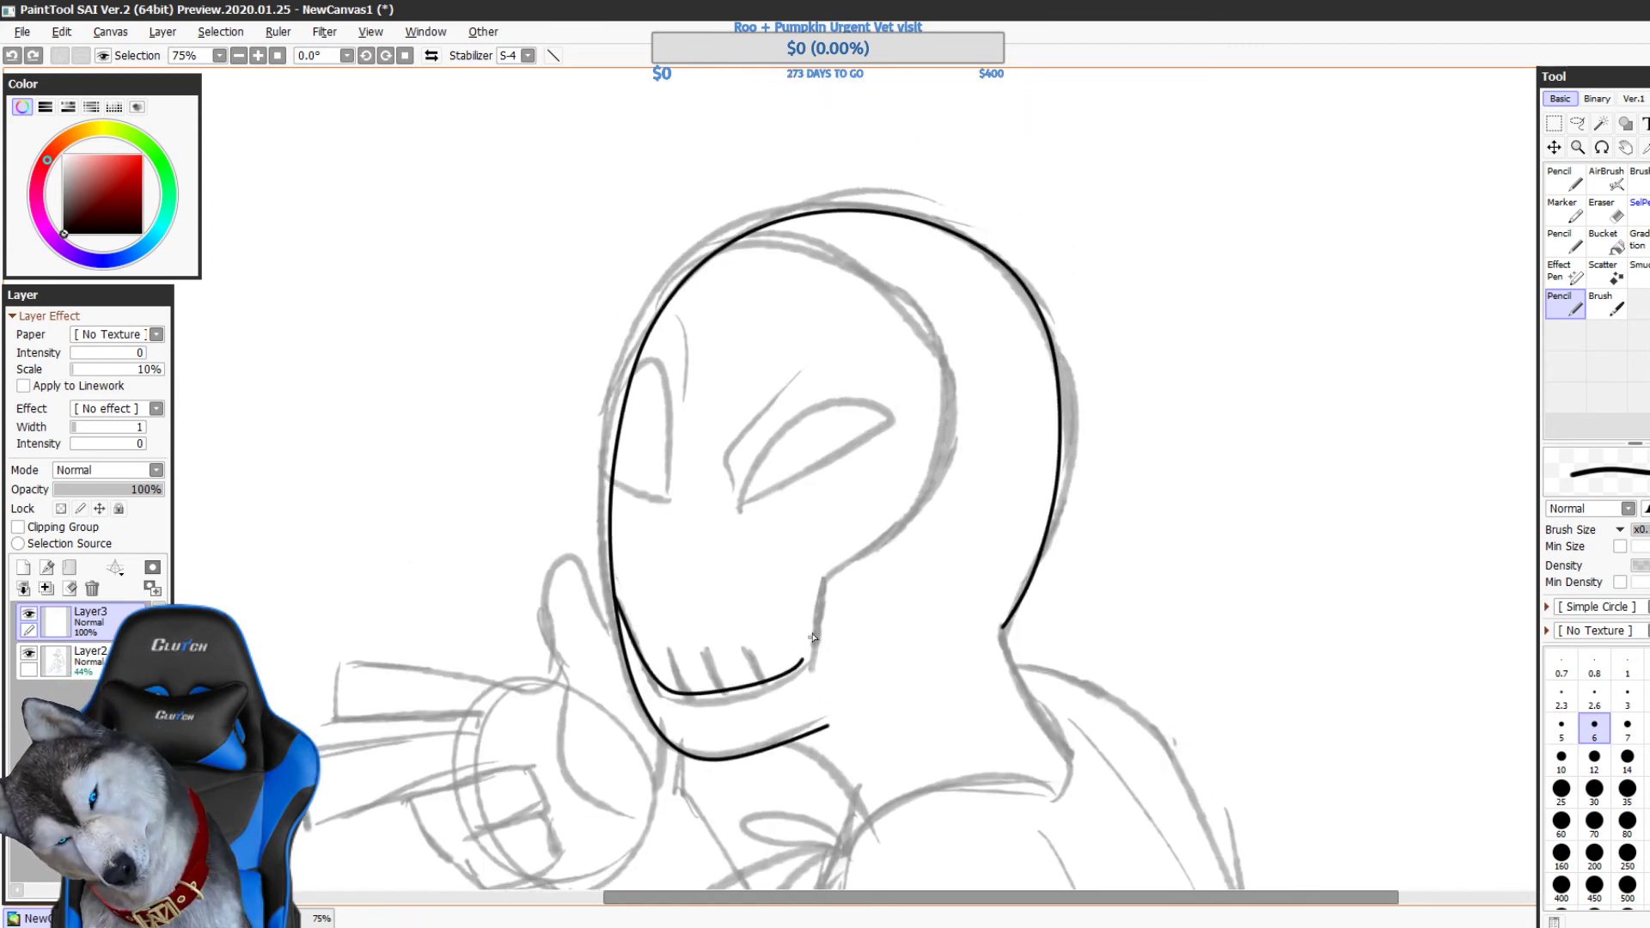
pyautogui.moveTo(804, 659)
pyautogui.mouseDown()
pyautogui.moveTo(926, 450)
pyautogui.moveTo(885, 290)
pyautogui.moveTo(750, 232)
pyautogui.mouseUp()
pyautogui.hotkey('ctrl', 'z')
pyautogui.moveTo(893, 286)
pyautogui.mouseDown()
pyautogui.moveTo(826, 581)
pyautogui.moveTo(946, 380)
pyautogui.moveTo(750, 231)
pyautogui.mouseUp()
pyautogui.hotkey('ctrl', 'z')
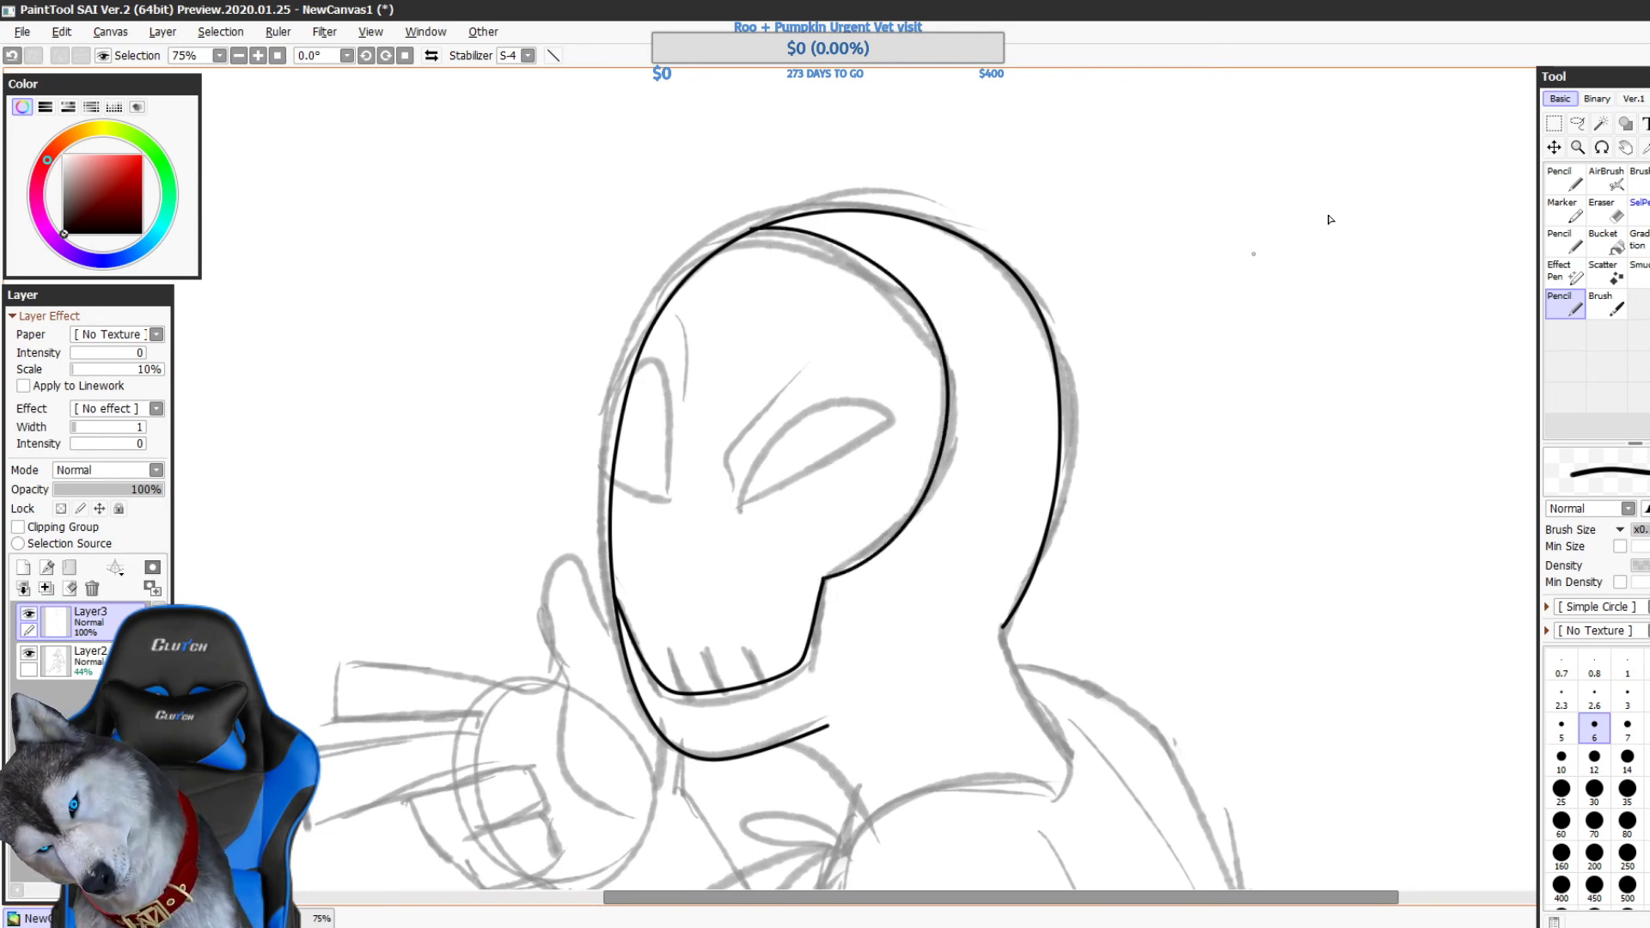
# - Clean up the overlapping line ends at the top of the head with the Eraser at size 30
pyautogui.press('e')
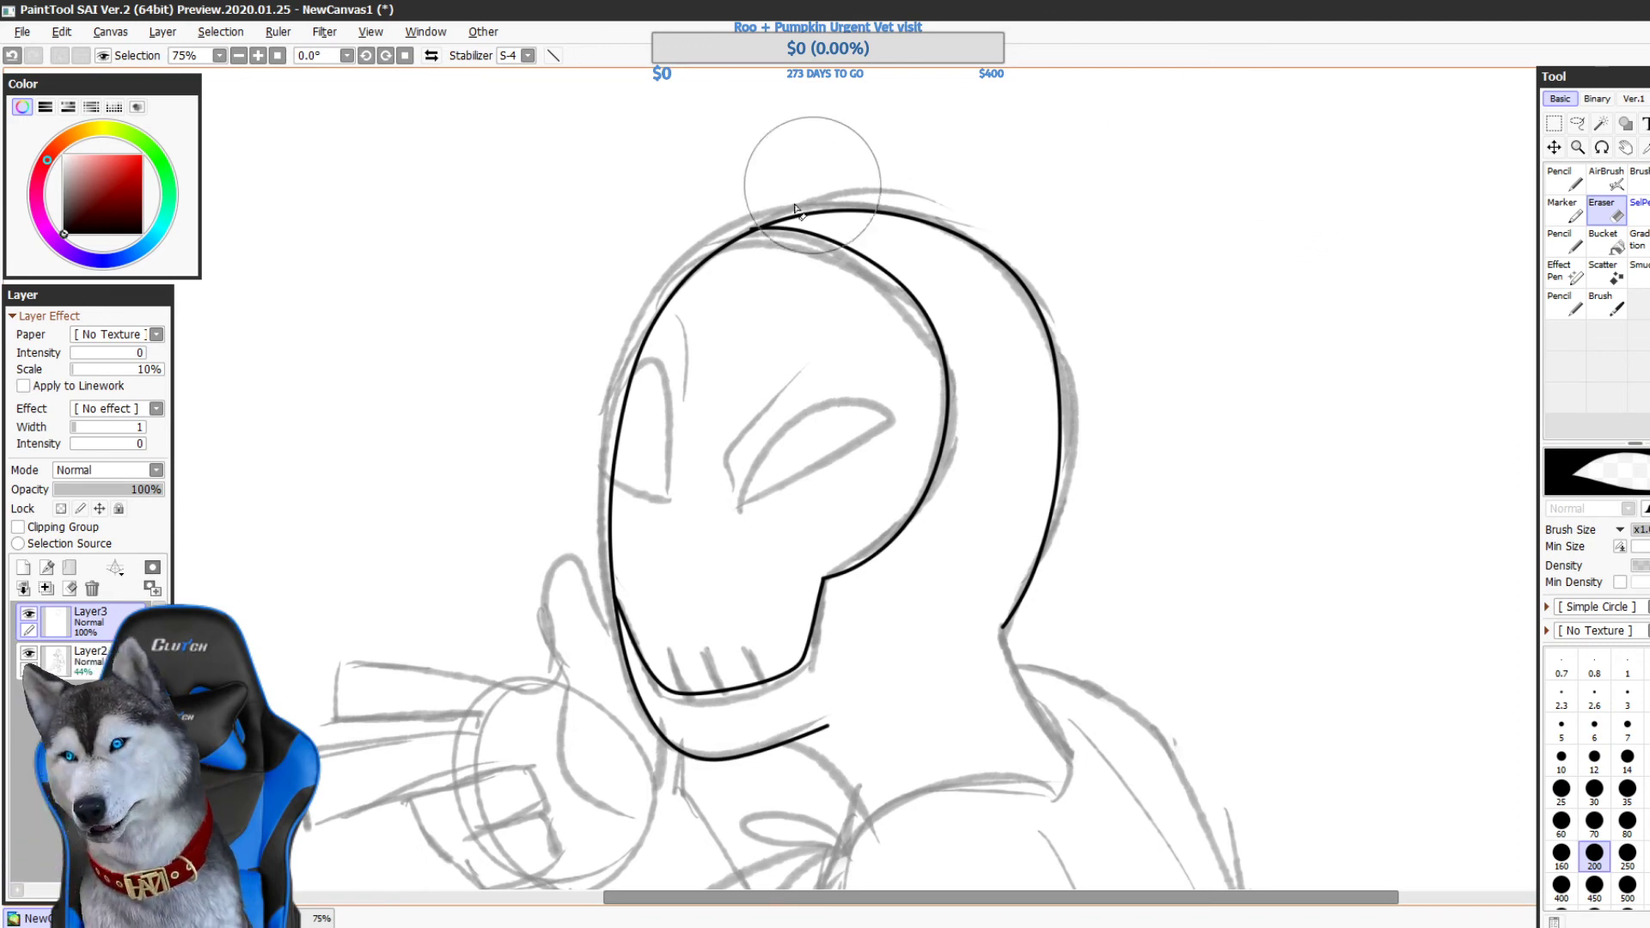
pyautogui.click(1595, 791)
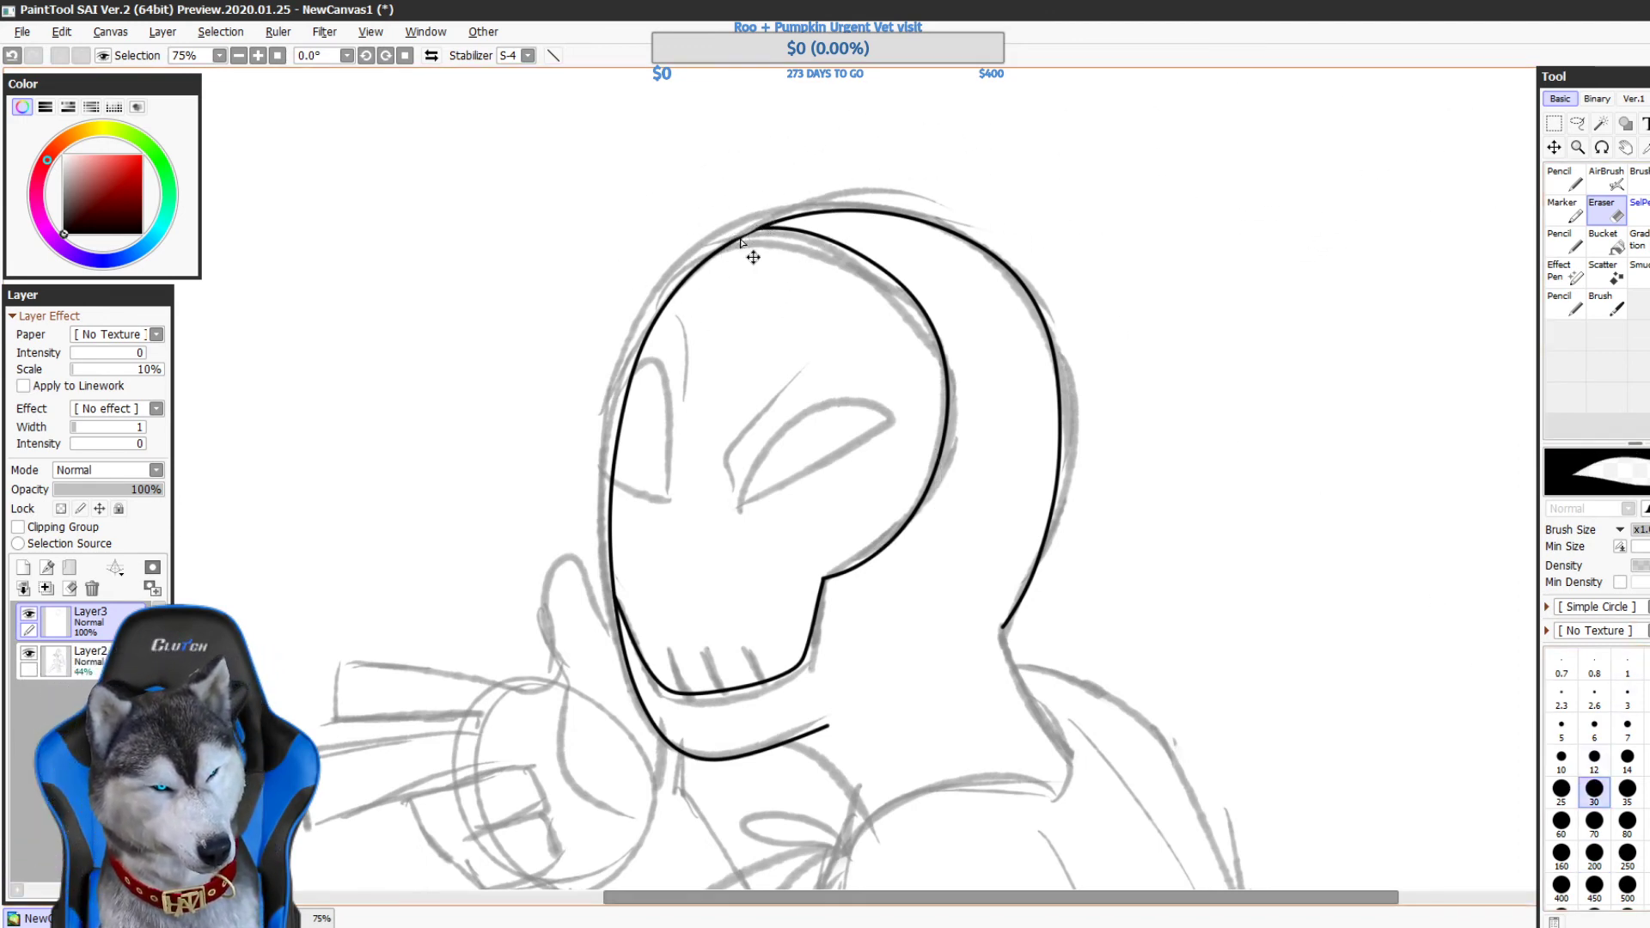
pyautogui.hotkey('ctrl', 'z')
pyautogui.moveTo(728, 237)
pyautogui.mouseDown()
pyautogui.moveTo(765, 219)
pyautogui.moveTo(760, 244)
pyautogui.mouseUp()
pyautogui.hotkey('ctrl', 'z')
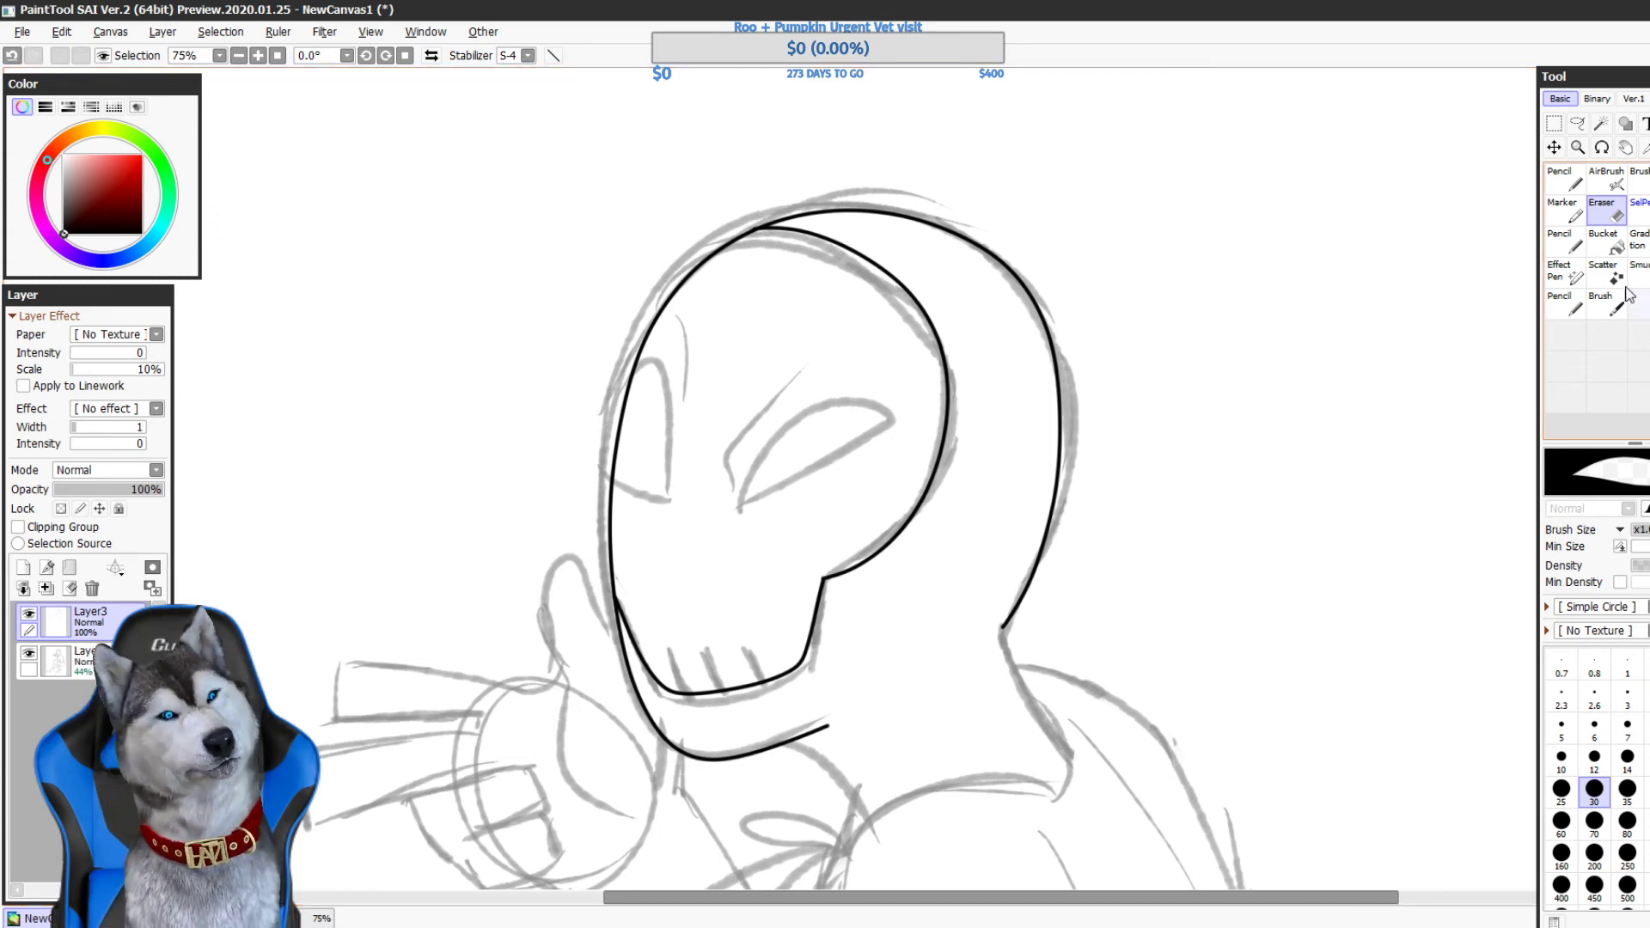
# - Ink the front neck line with the Pencil from below the chin down to the shoulder
pyautogui.press('n')
pyautogui.moveTo(1086, 659)
pyautogui.mouseDown()
pyautogui.moveTo(1064, 550)
pyautogui.moveTo(1097, 469)
pyautogui.mouseUp()
pyautogui.moveTo(840, 582); pyautogui.dragTo(796, 475)
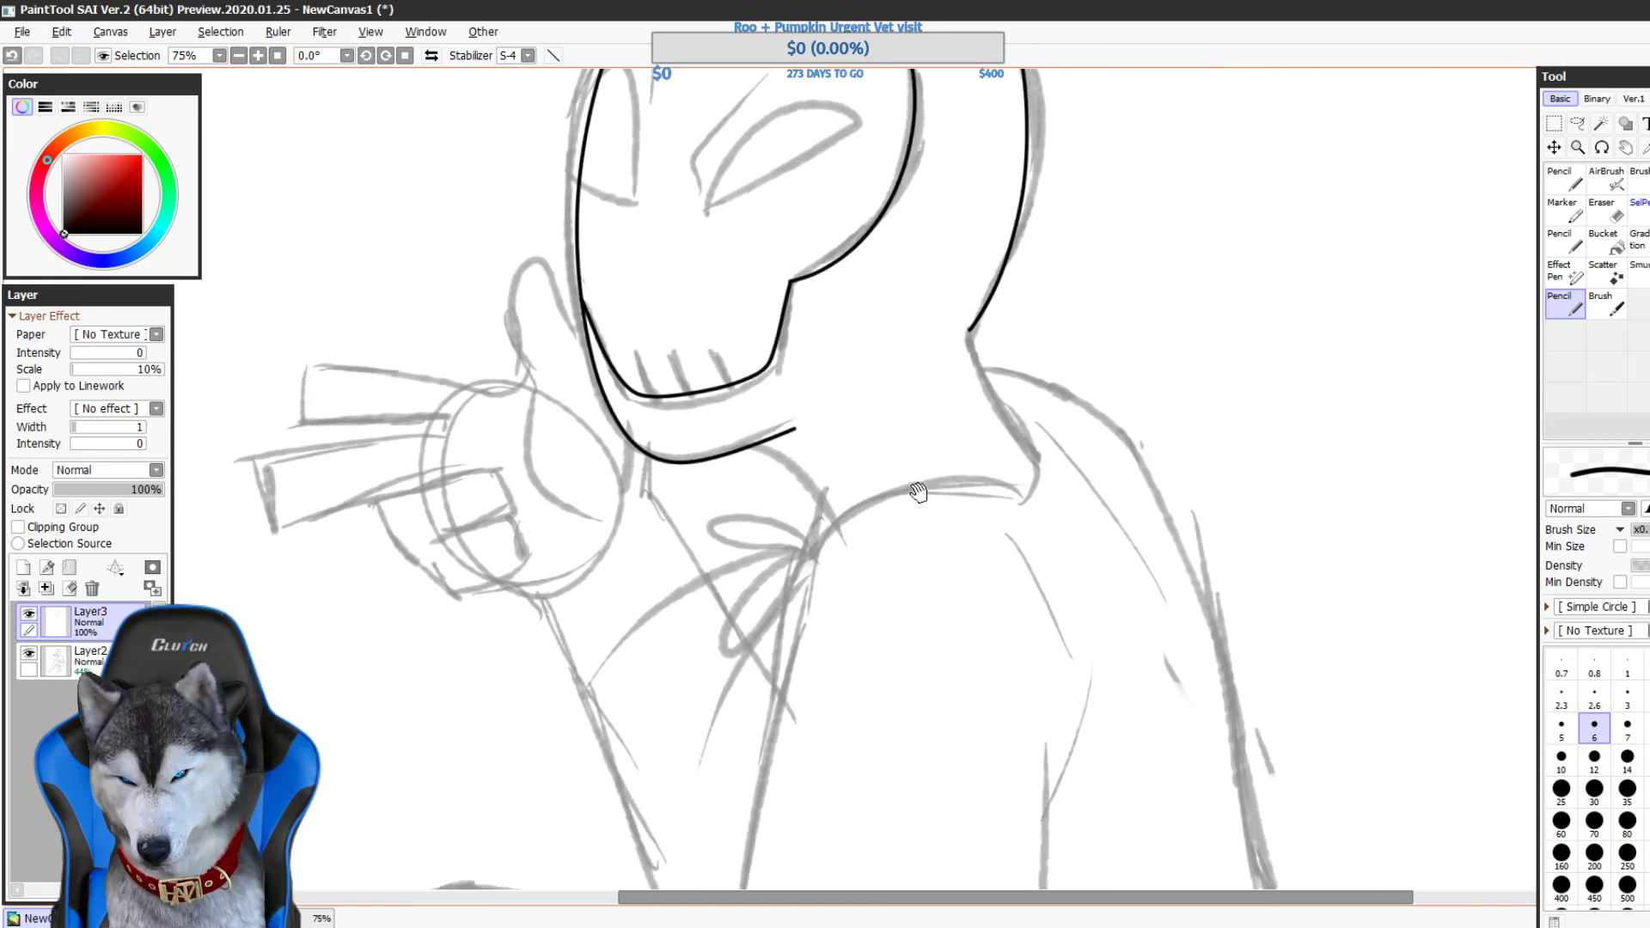
pyautogui.hotkey('ctrl', 'z')
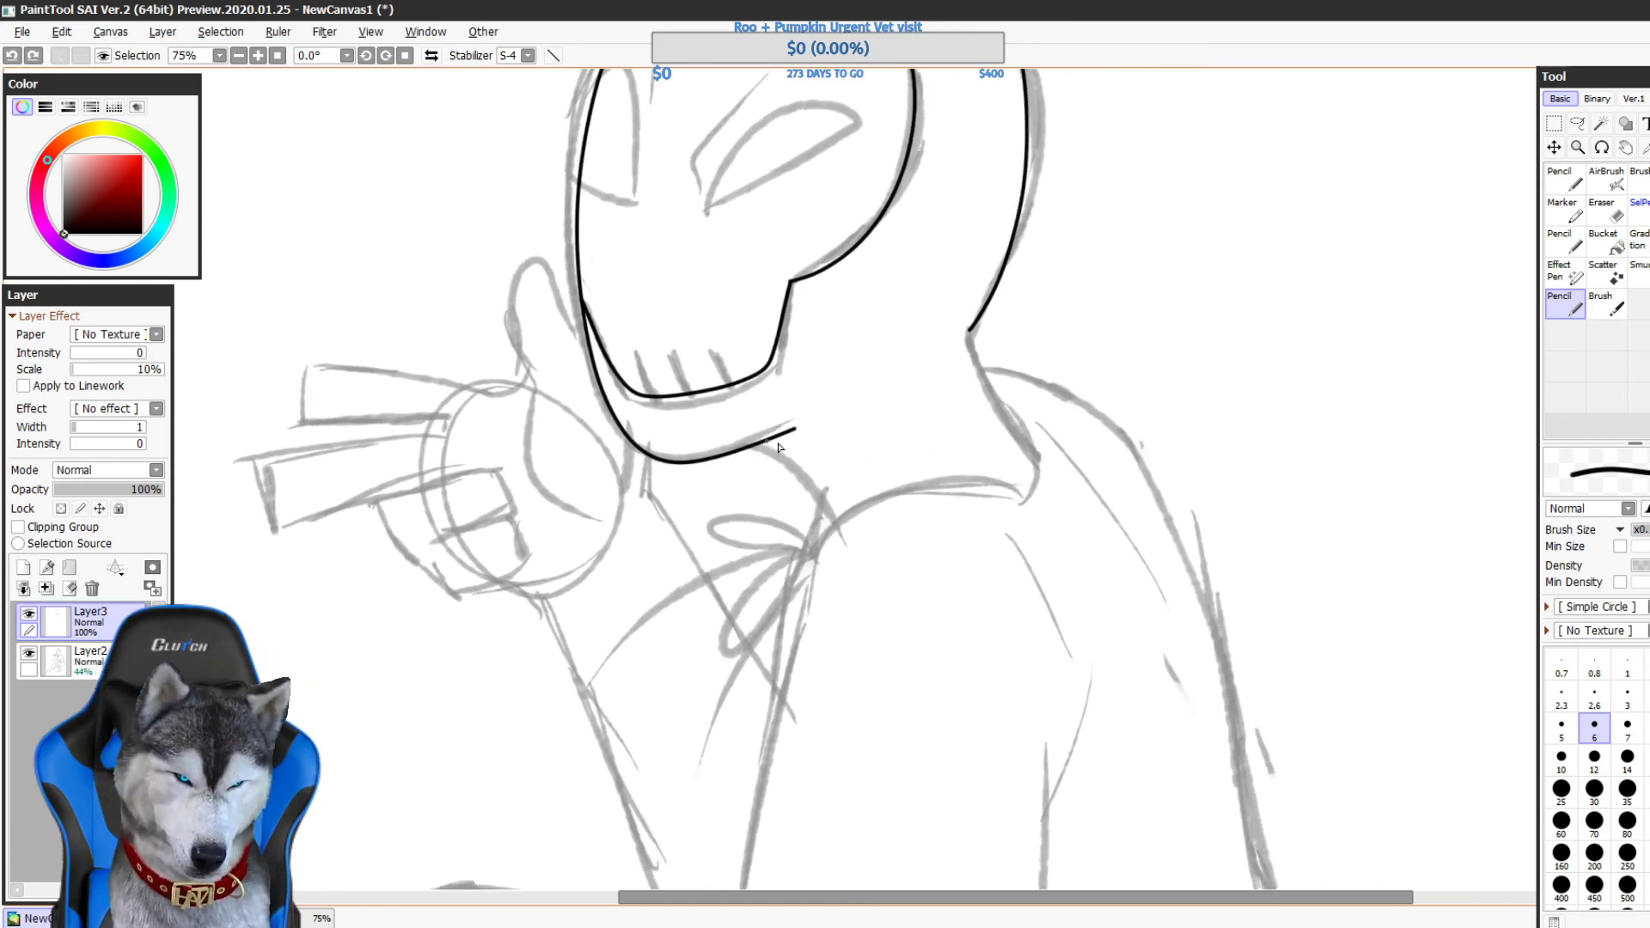
pyautogui.hotkey('ctrl', 'y')
# - Ink the back of the neck from the base of the head down to the small curved fold at the shoulder
pyautogui.moveTo(987, 365)
pyautogui.mouseDown()
pyautogui.moveTo(976, 457)
pyautogui.moveTo(1017, 537)
pyautogui.mouseUp()
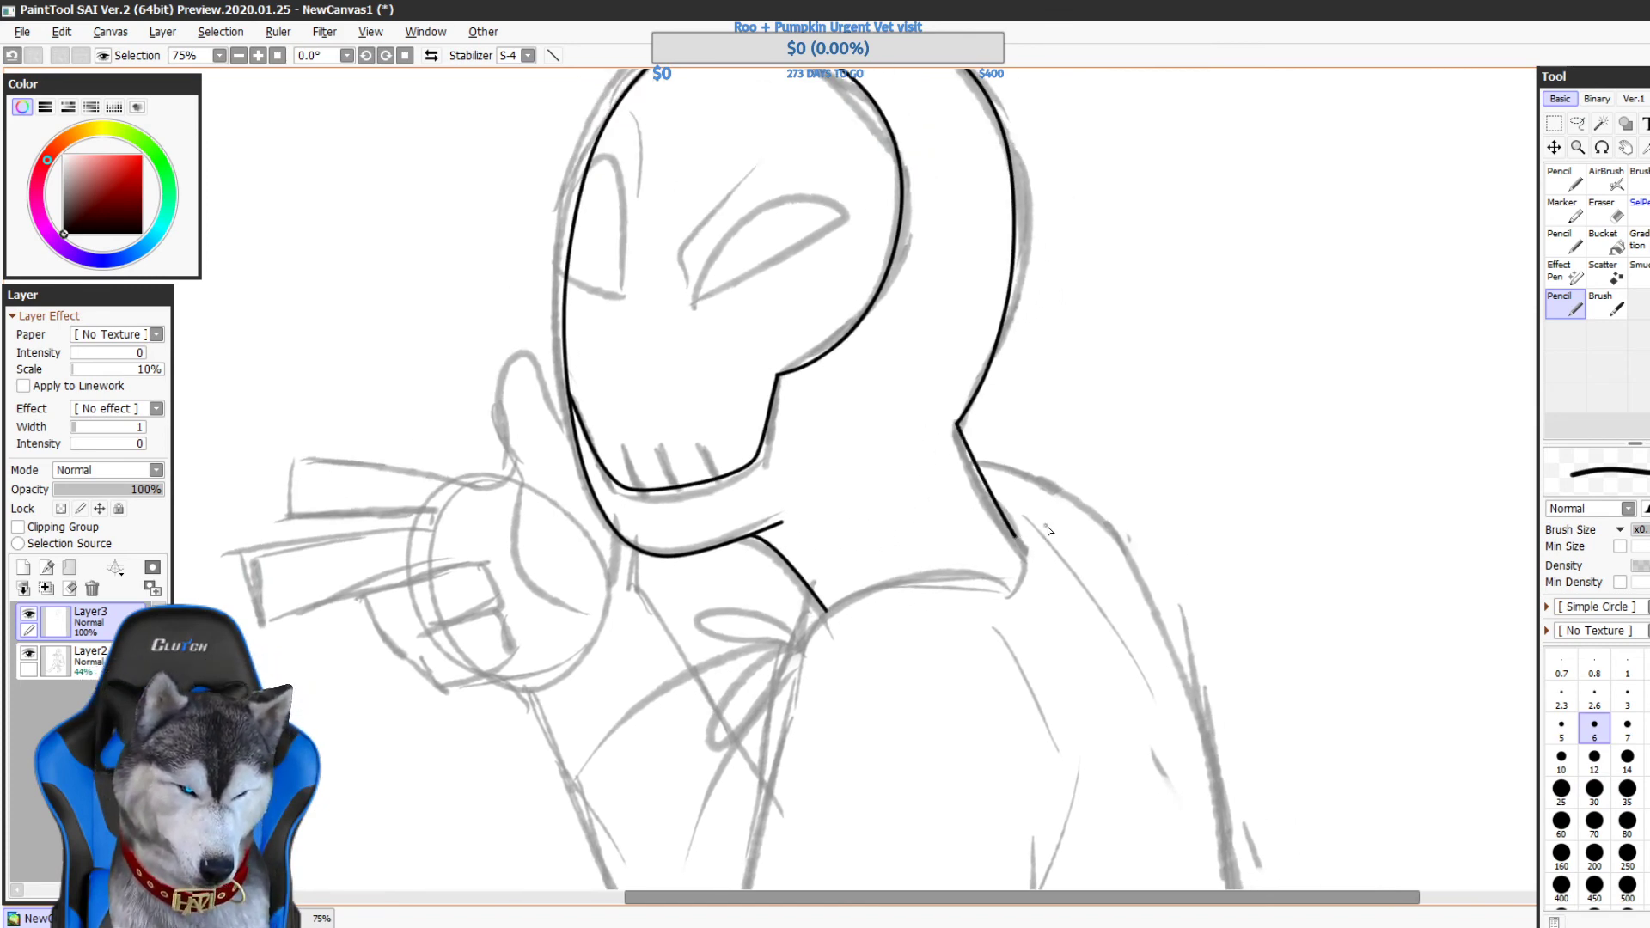
pyautogui.hotkey('ctrl', 'z')
pyautogui.moveTo(957, 424)
pyautogui.mouseDown()
pyautogui.moveTo(1018, 529)
pyautogui.moveTo(999, 489)
pyautogui.mouseUp()
pyautogui.hotkey('ctrl', 'z')
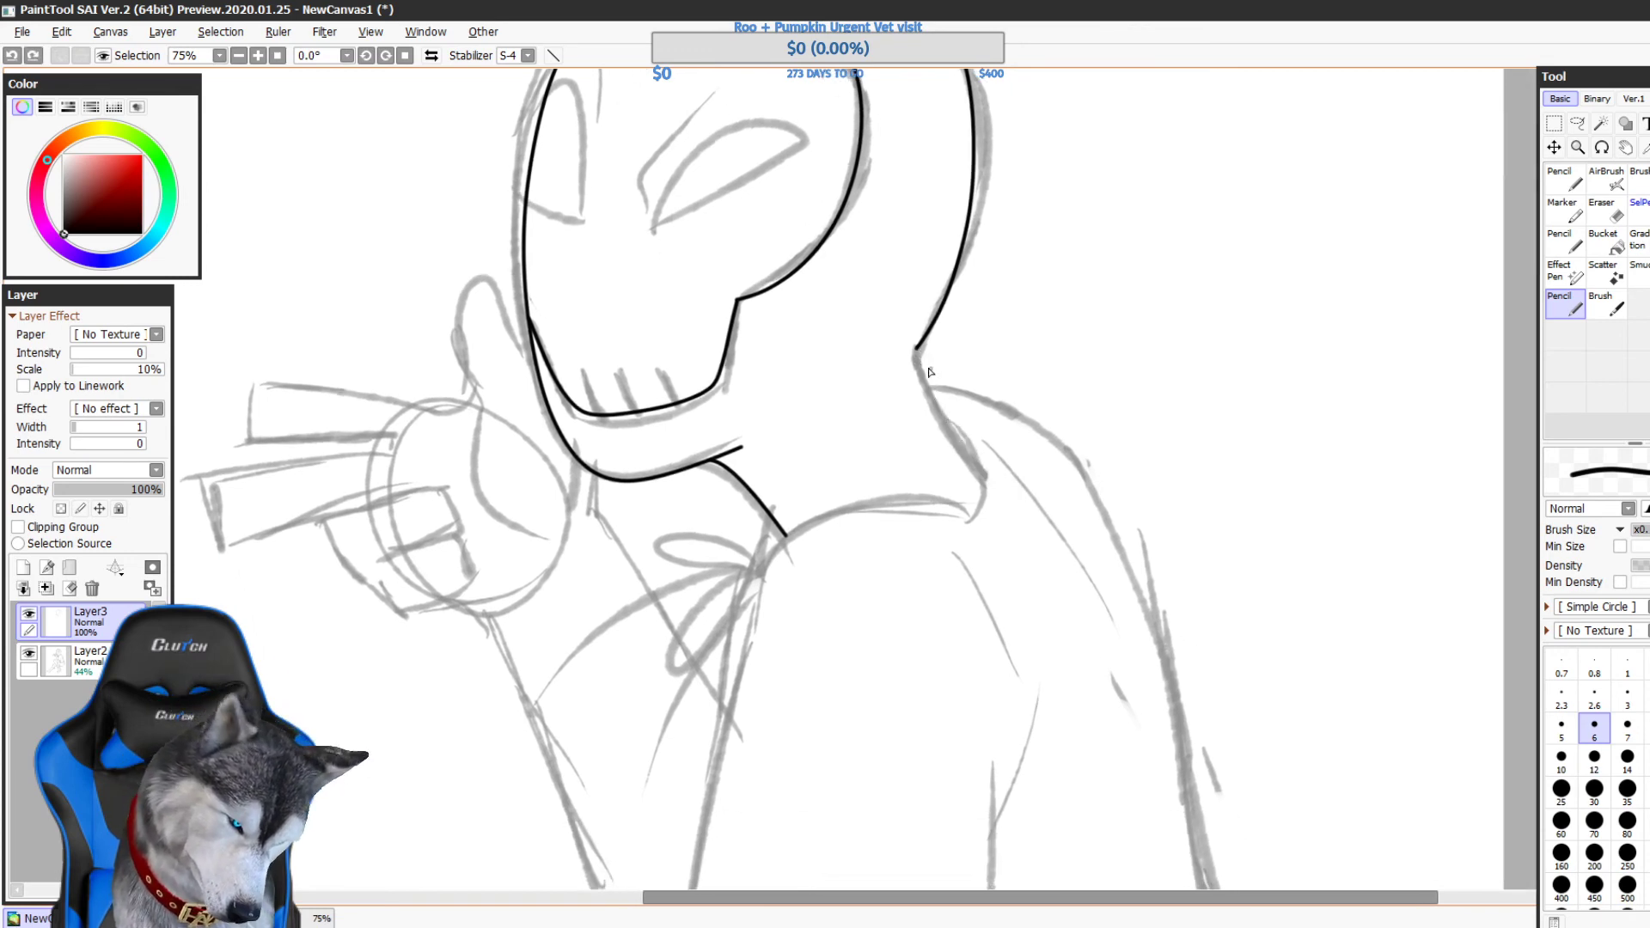
pyautogui.moveTo(917, 348)
pyautogui.mouseDown()
pyautogui.moveTo(972, 452)
pyautogui.moveTo(959, 525)
pyautogui.mouseUp()
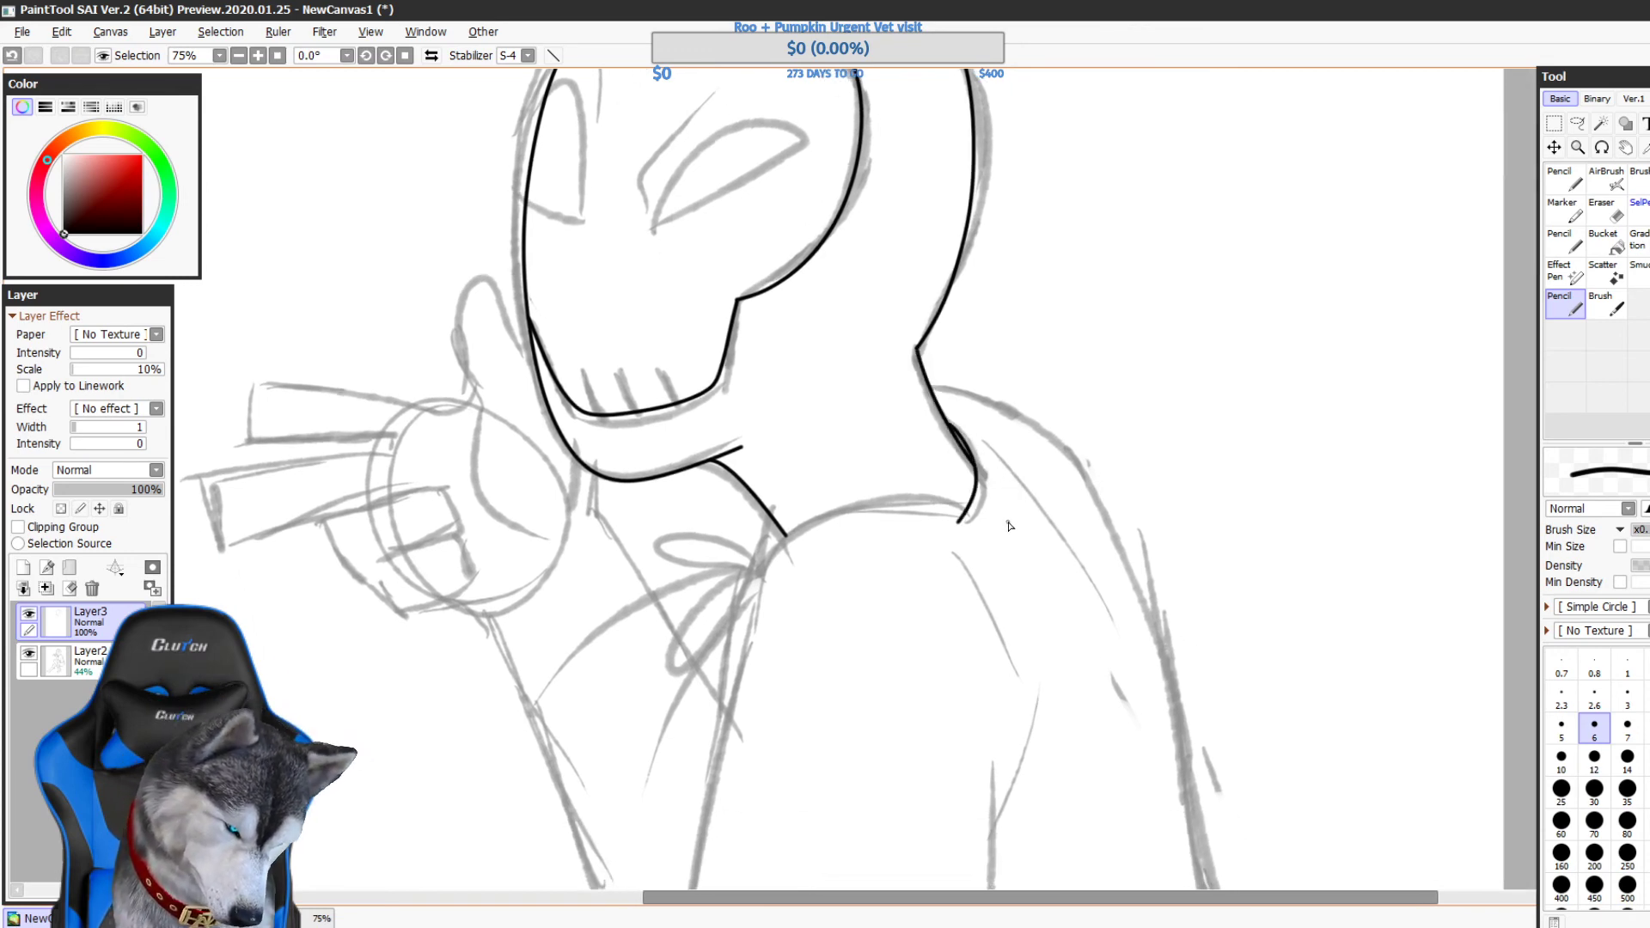
pyautogui.hotkey('ctrl', 'z')
pyautogui.moveTo(953, 432)
pyautogui.mouseDown()
pyautogui.moveTo(987, 482)
pyautogui.moveTo(965, 511)
pyautogui.moveTo(998, 508)
pyautogui.mouseUp()
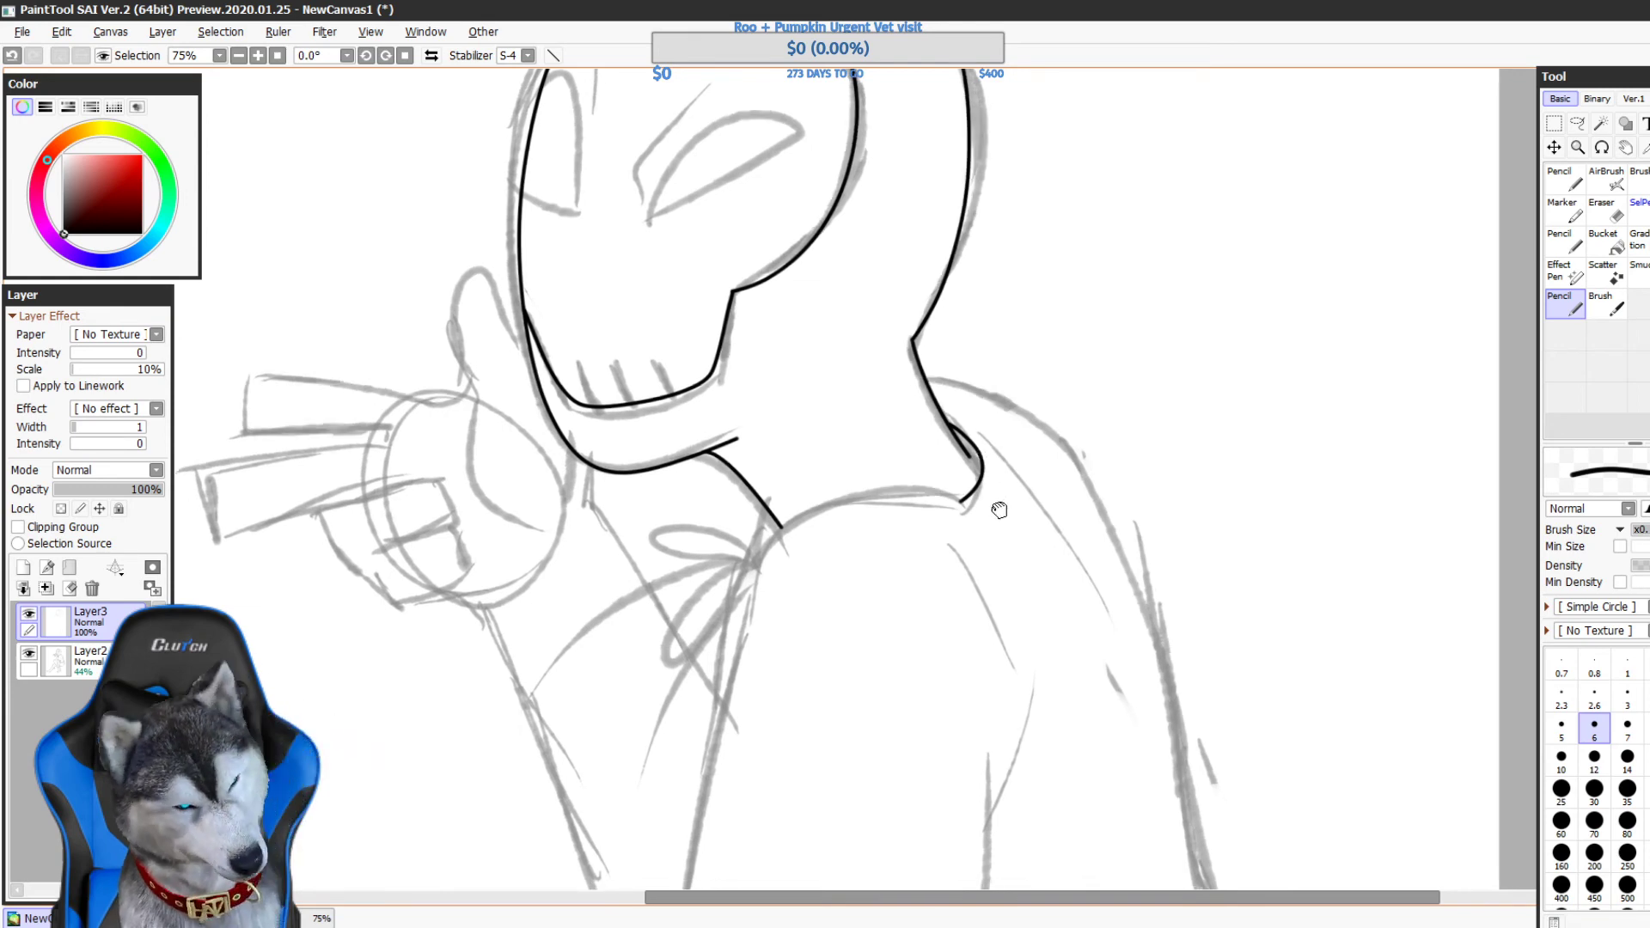
# - Ink the shoulder's top curve and the front edge of the sleeve down to its opening
pyautogui.moveTo(1048, 564)
pyautogui.mouseDown()
pyautogui.moveTo(1031, 409)
pyautogui.moveTo(1038, 600)
pyautogui.moveTo(981, 541)
pyautogui.moveTo(1041, 416)
pyautogui.mouseUp()
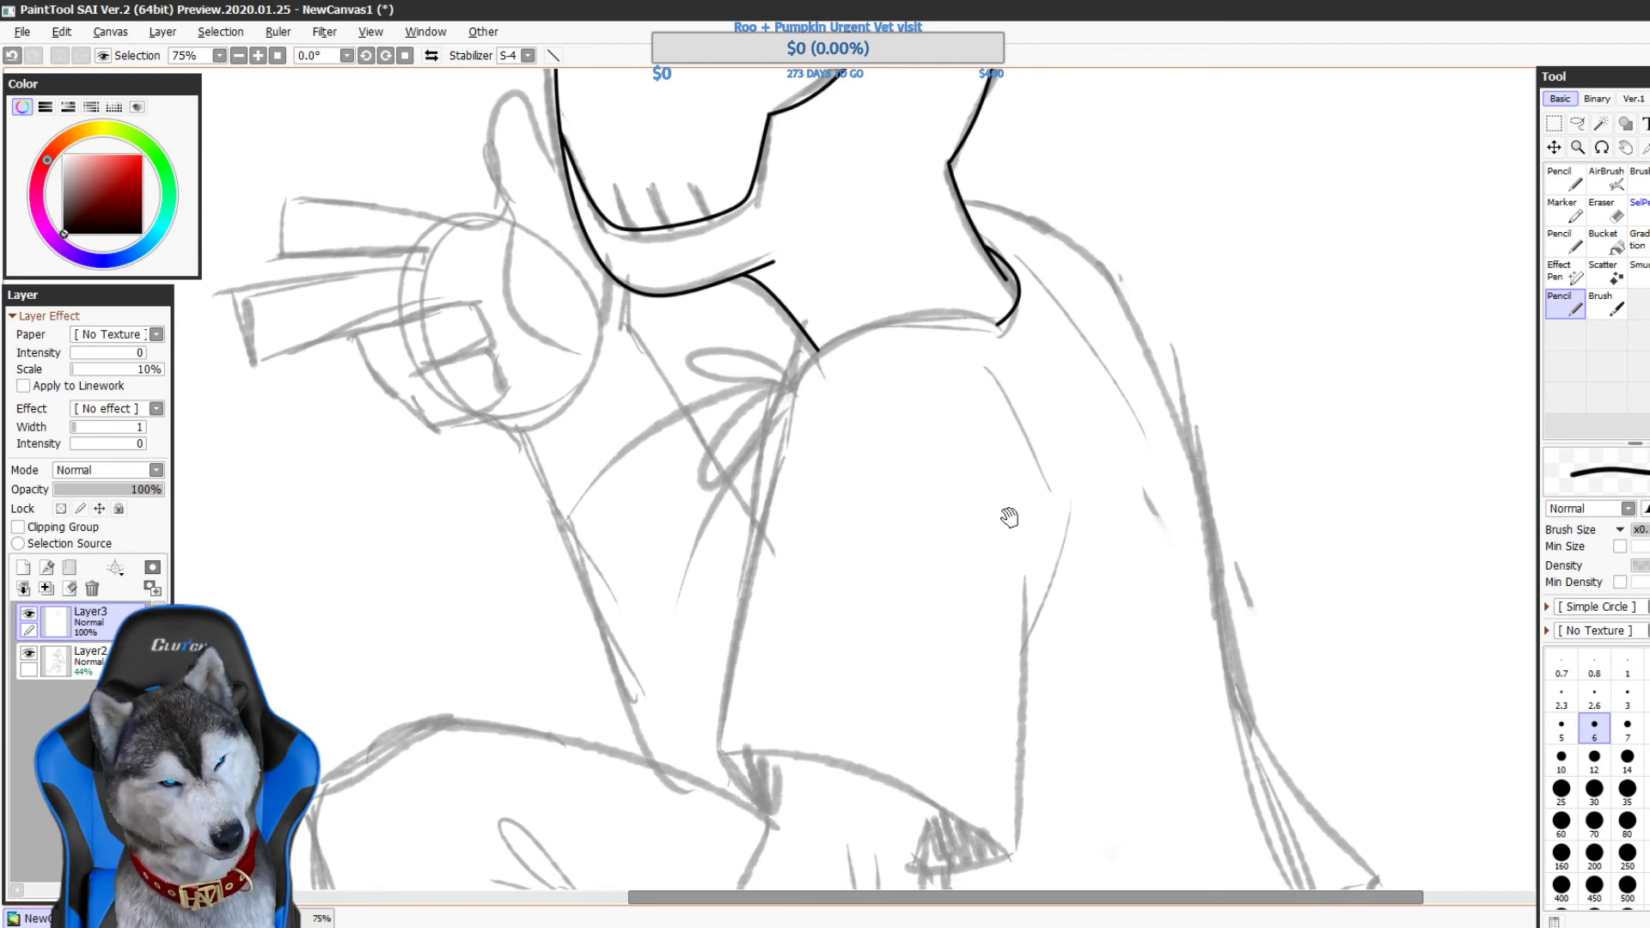
pyautogui.moveTo(1009, 517); pyautogui.dragTo(1068, 585)
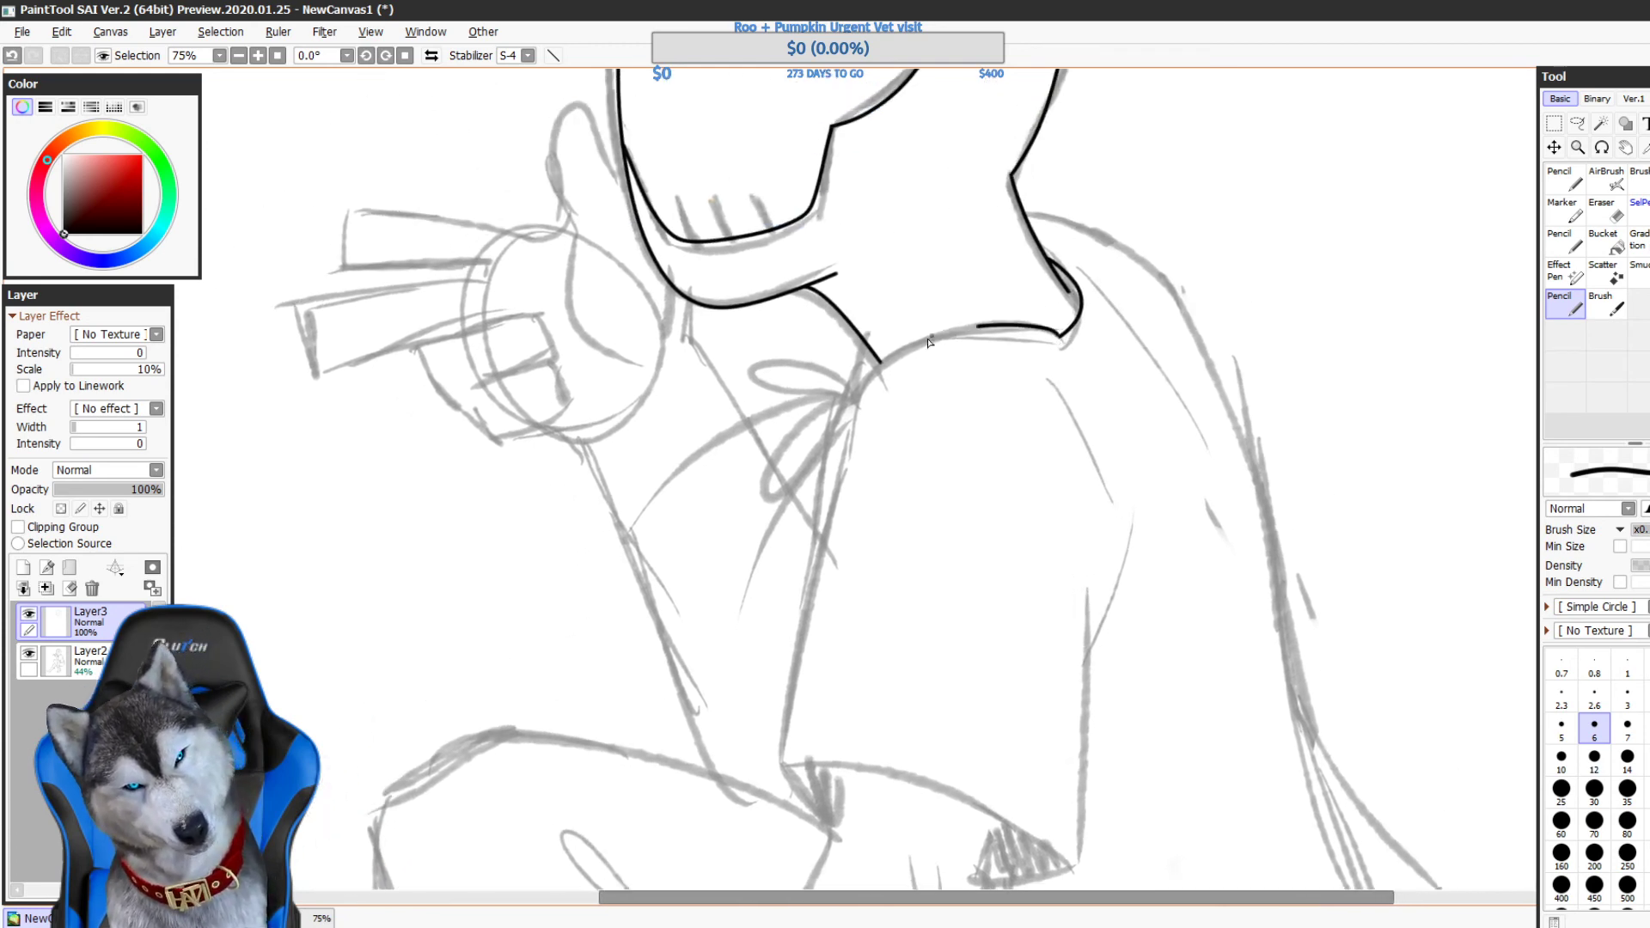
pyautogui.moveTo(977, 327)
pyautogui.mouseDown()
pyautogui.moveTo(808, 584)
pyautogui.moveTo(789, 789)
pyautogui.moveTo(828, 817)
pyautogui.mouseUp()
# - Ink the curved hem of the sleeve from its front edge to the rounded back corner
pyautogui.moveTo(853, 791)
pyautogui.mouseDown()
pyautogui.moveTo(796, 706)
pyautogui.moveTo(757, 593)
pyautogui.mouseUp()
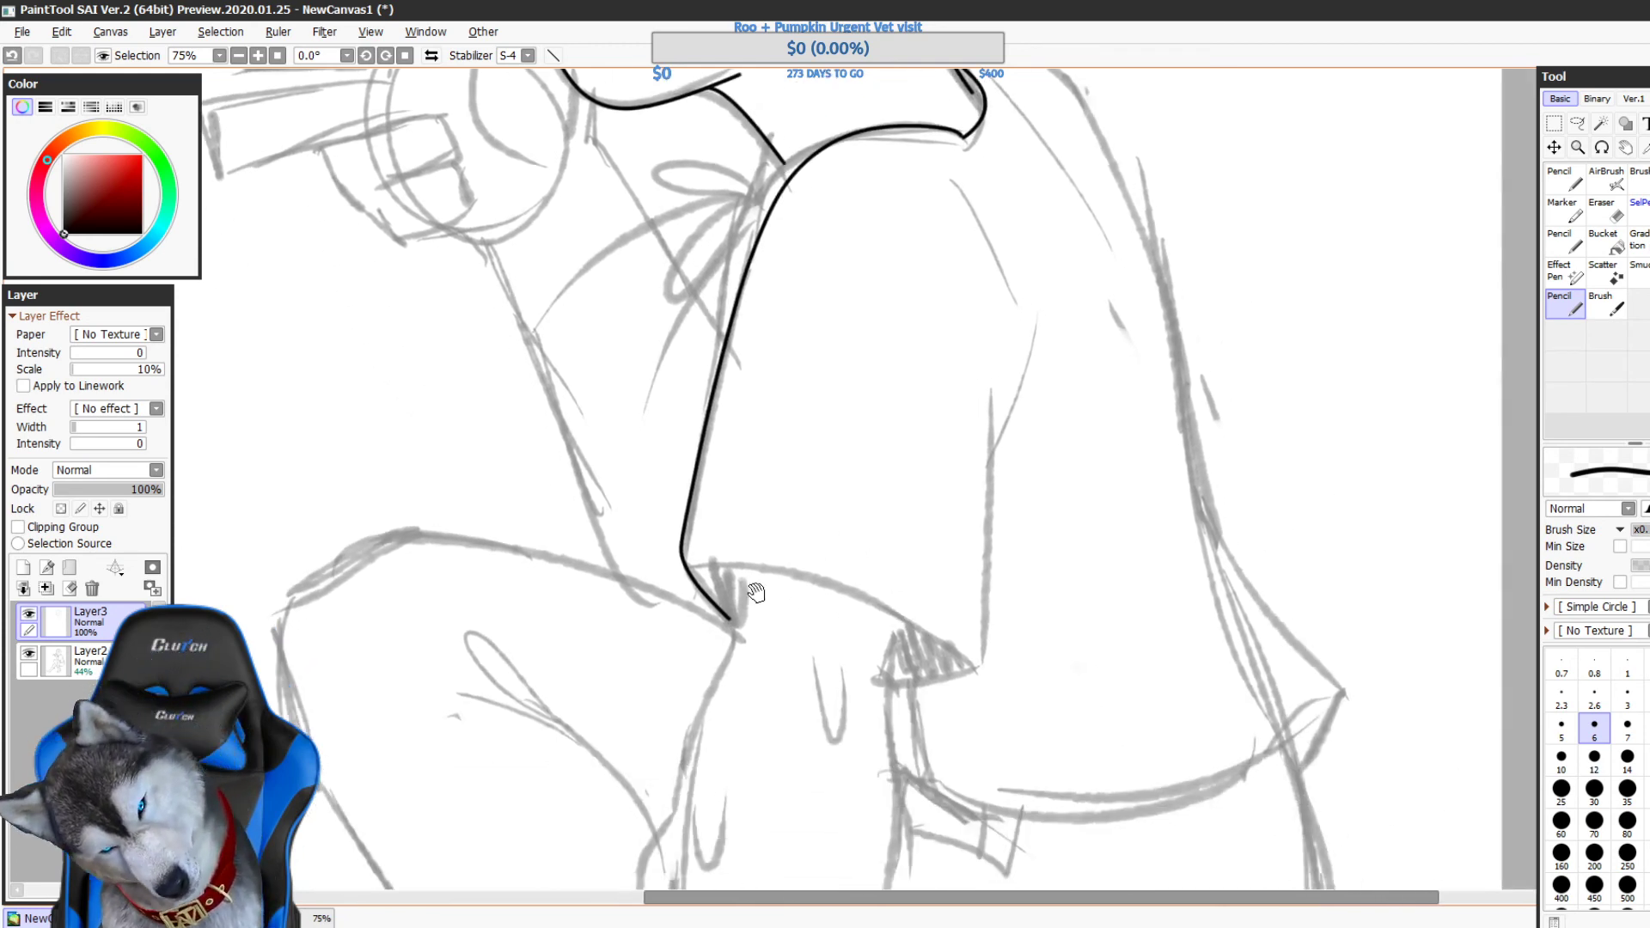
pyautogui.moveTo(684, 544)
pyautogui.mouseDown()
pyautogui.moveTo(921, 611)
pyautogui.moveTo(940, 673)
pyautogui.mouseUp()
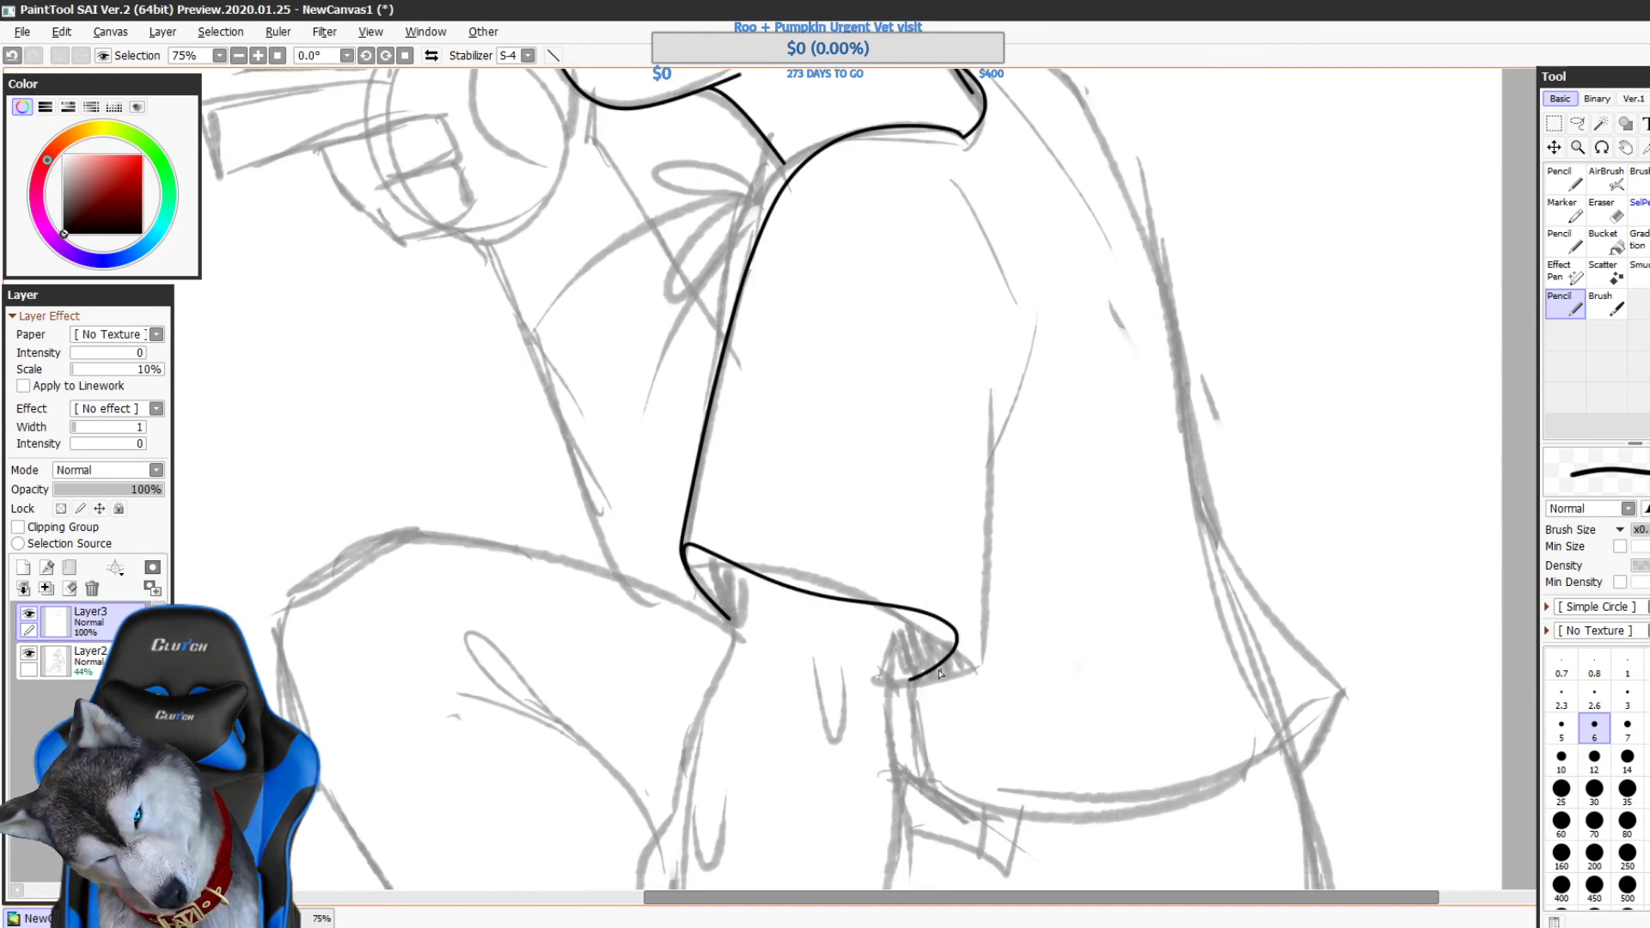
pyautogui.hotkey('ctrl', 'z')
pyautogui.moveTo(684, 545)
pyautogui.mouseDown()
pyautogui.moveTo(856, 611)
pyautogui.moveTo(997, 639)
pyautogui.moveTo(887, 677)
pyautogui.mouseUp()
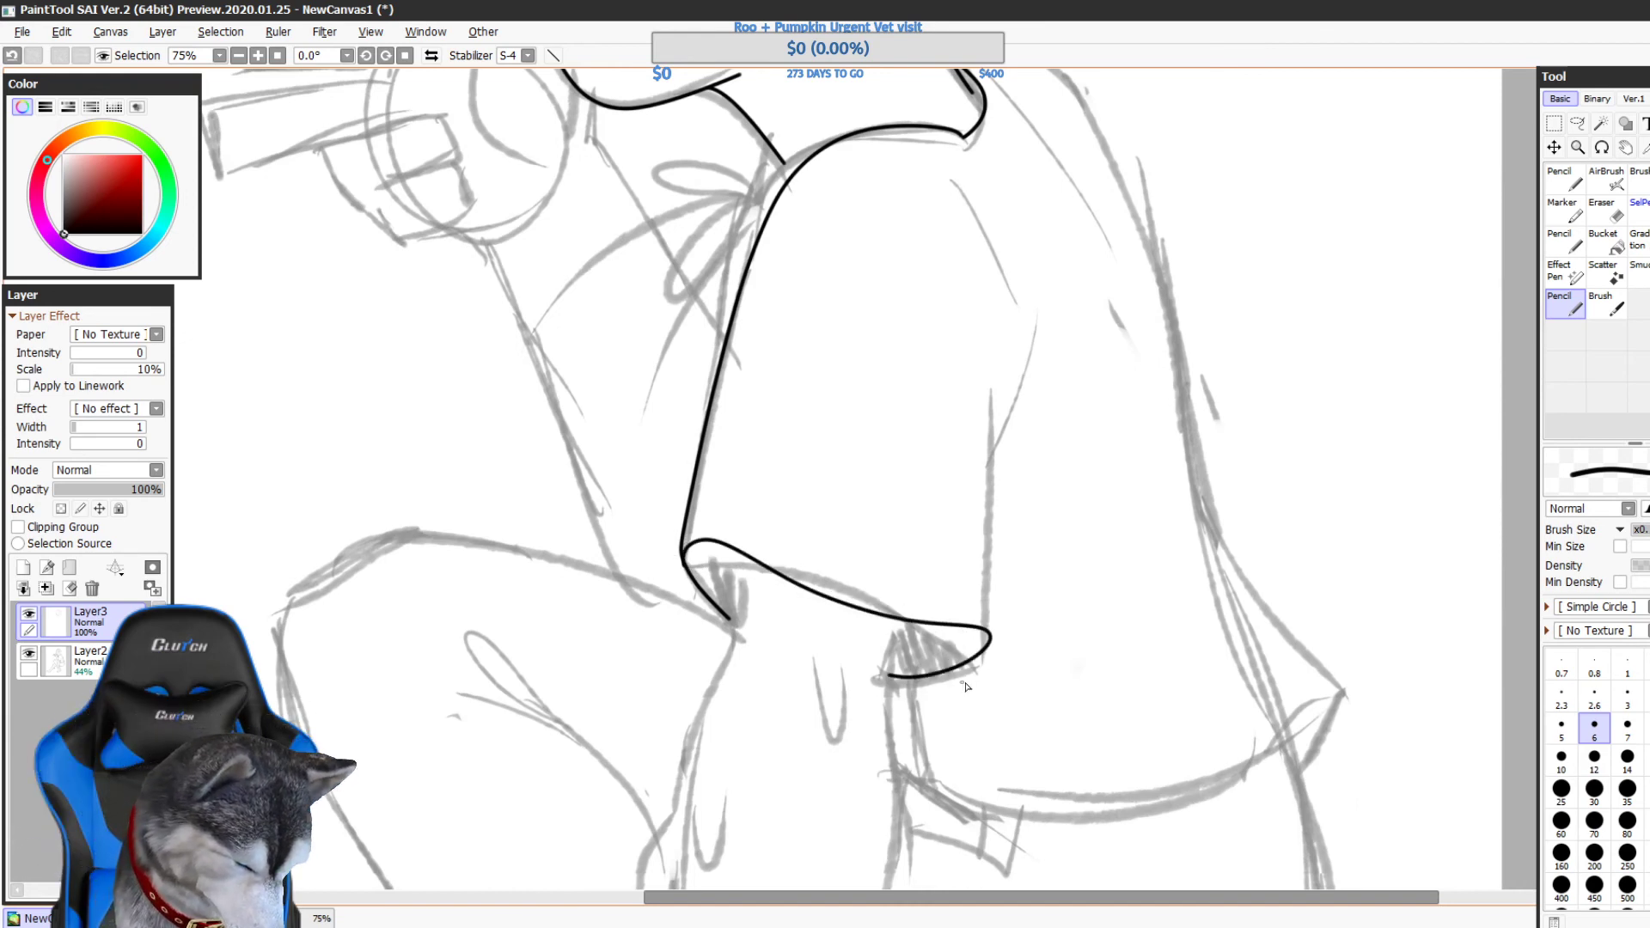
pyautogui.moveTo(1011, 642)
pyautogui.mouseDown()
pyautogui.moveTo(1002, 670)
pyautogui.moveTo(979, 417)
pyautogui.mouseUp()
pyautogui.moveTo(1074, 550)
pyautogui.mouseDown()
pyautogui.moveTo(1057, 472)
pyautogui.moveTo(1090, 435)
pyautogui.moveTo(1063, 815)
pyautogui.moveTo(1002, 585)
pyautogui.moveTo(946, 533)
pyautogui.mouseUp()
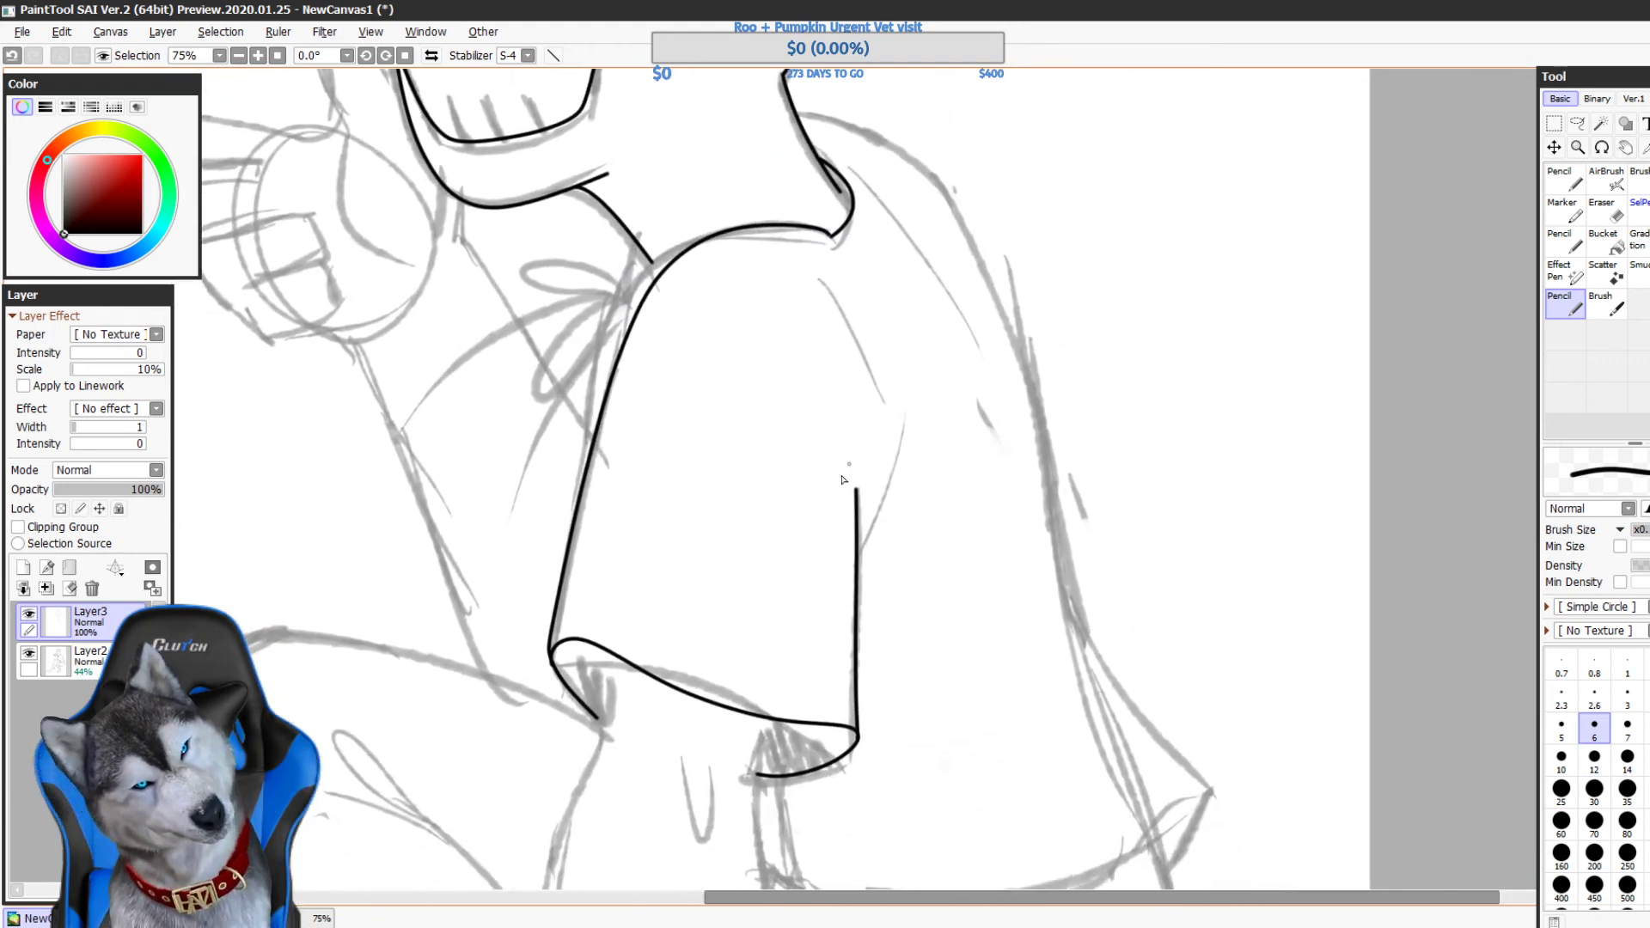
pyautogui.moveTo(857, 492)
pyautogui.mouseDown()
pyautogui.moveTo(878, 437)
pyautogui.moveTo(872, 487)
pyautogui.mouseUp()
pyautogui.hotkey('ctrl', 'z')
pyautogui.moveTo(888, 419); pyautogui.dragTo(871, 506)
pyautogui.moveTo(944, 612)
pyautogui.mouseDown()
pyautogui.moveTo(928, 523)
pyautogui.moveTo(942, 407)
pyautogui.mouseUp()
pyautogui.hotkey('ctrl', 'z')
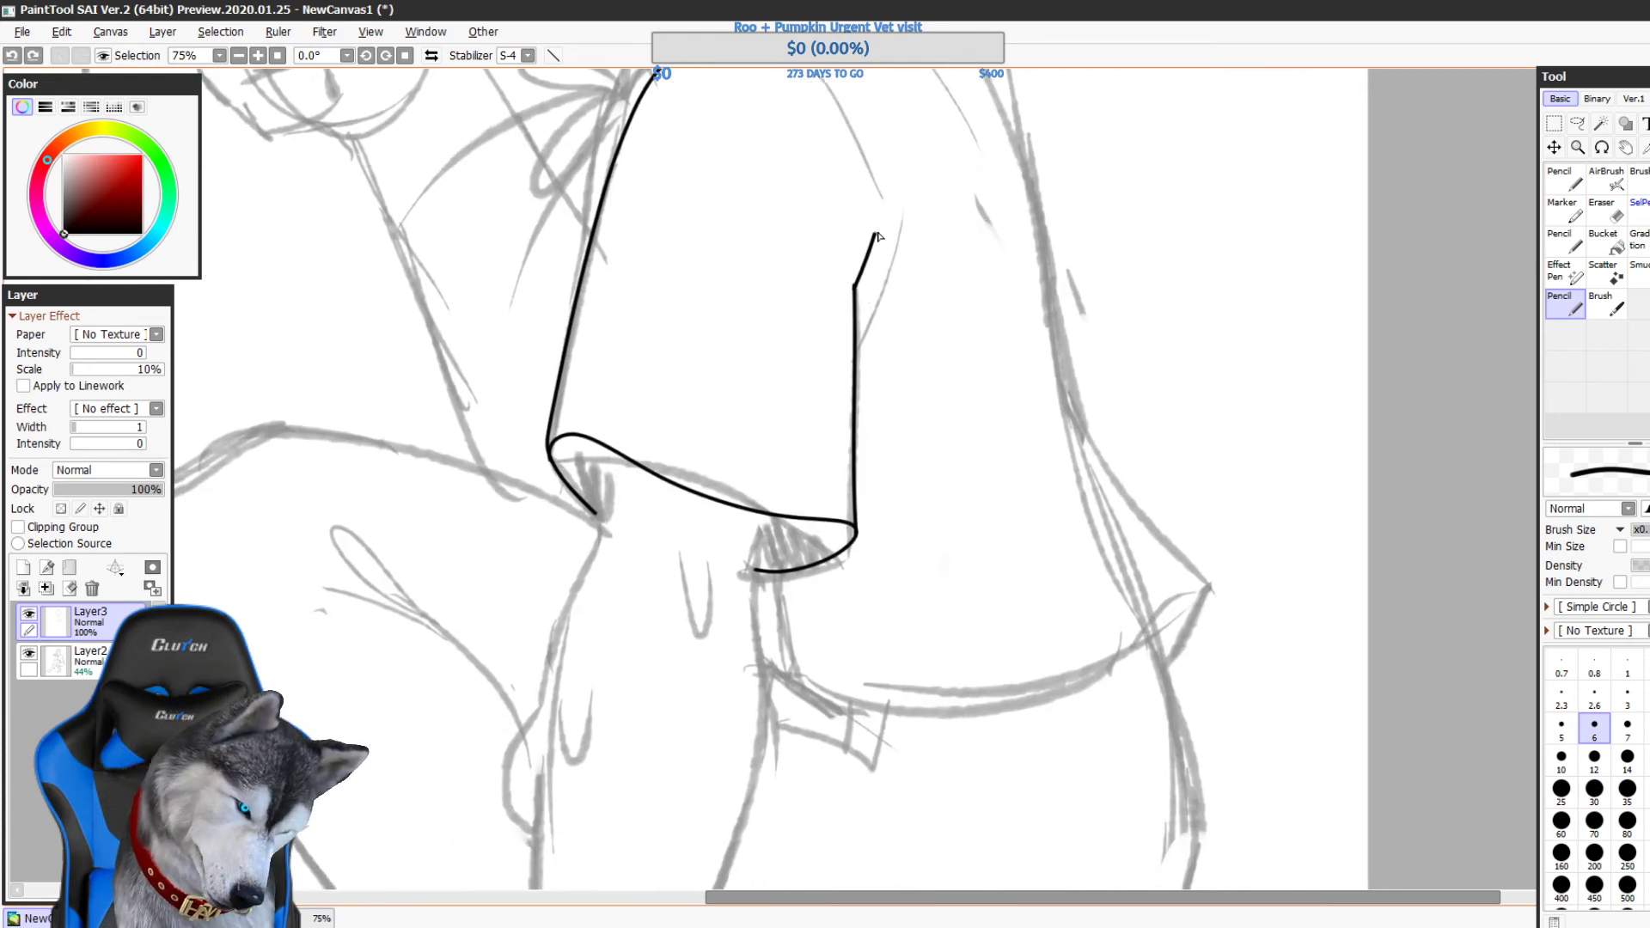
pyautogui.scroll(3, 885, 499)
pyautogui.hotkey('ctrl', 'z')
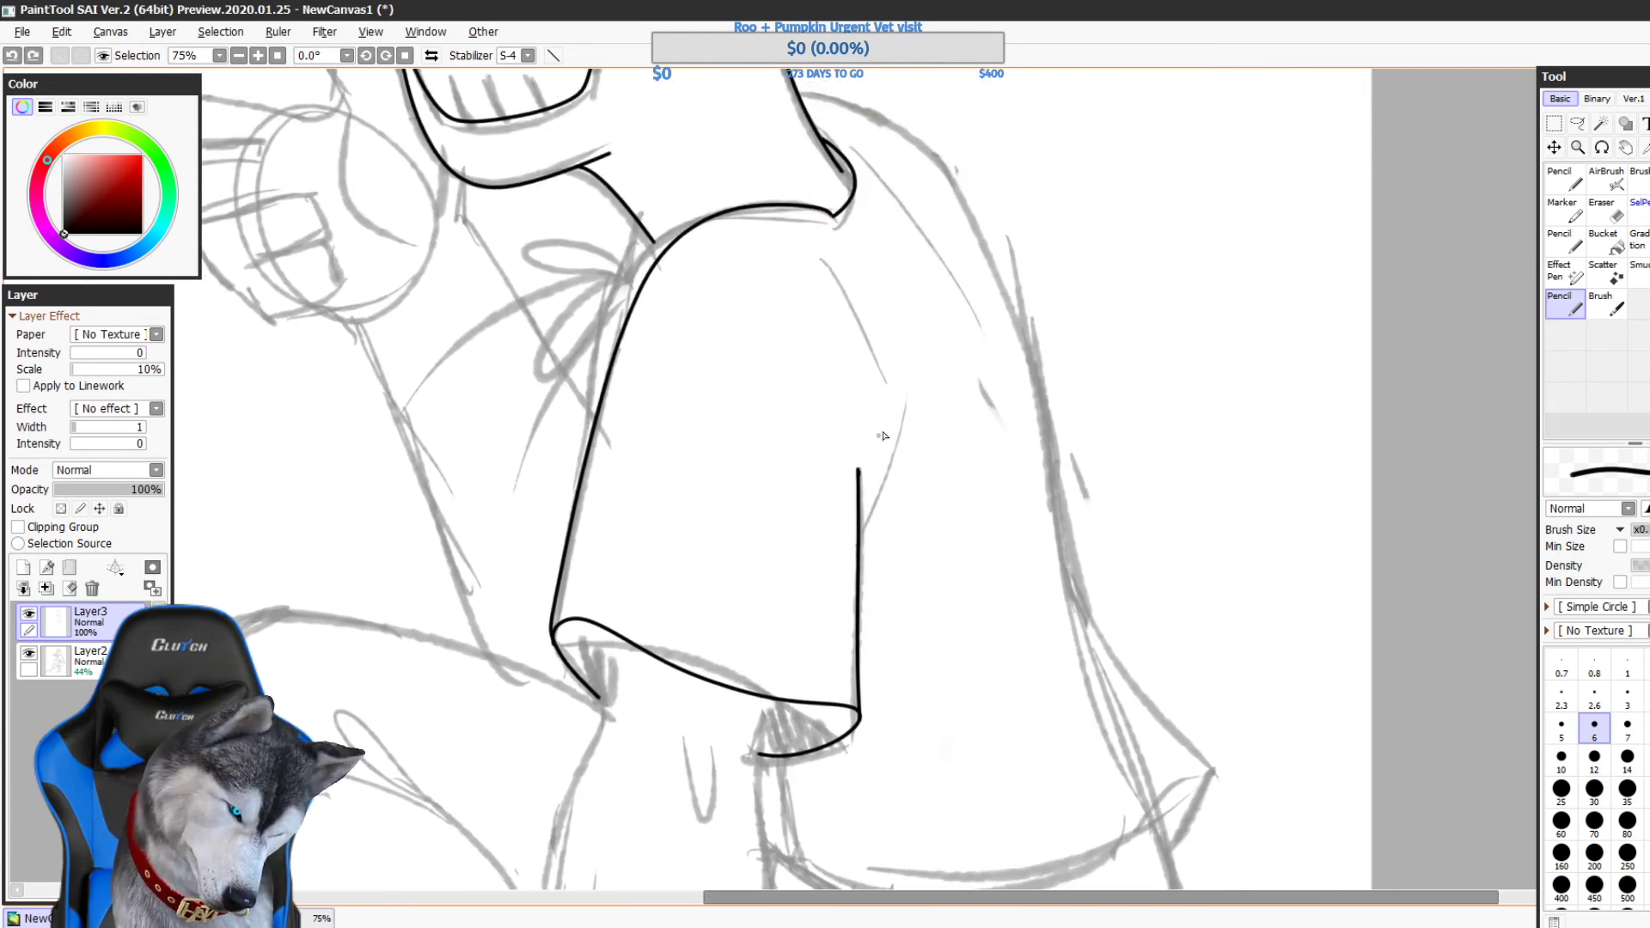
pyautogui.moveTo(860, 472); pyautogui.dragTo(899, 405)
pyautogui.hotkey('ctrl', 'z')
pyautogui.hotkey('ctrl', 'z')
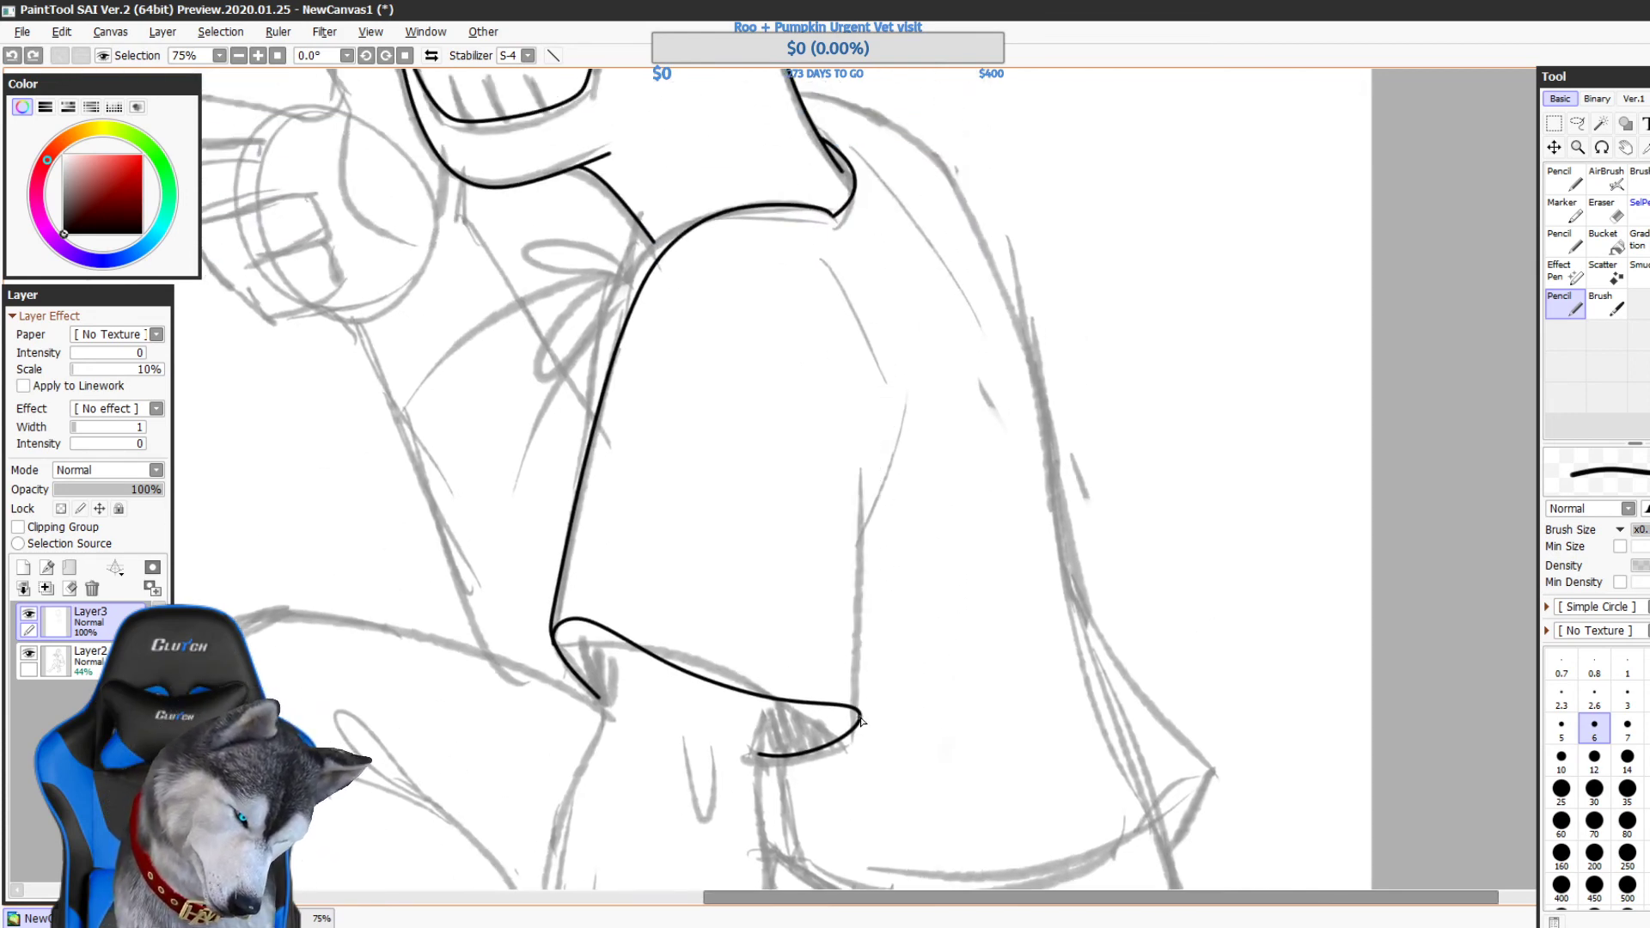
# - Ink the back edge of the sleeve up from the hem and add the diagonal crease toward the armpit
pyautogui.moveTo(862, 720)
pyautogui.mouseDown()
pyautogui.moveTo(865, 550)
pyautogui.moveTo(913, 404)
pyautogui.mouseUp()
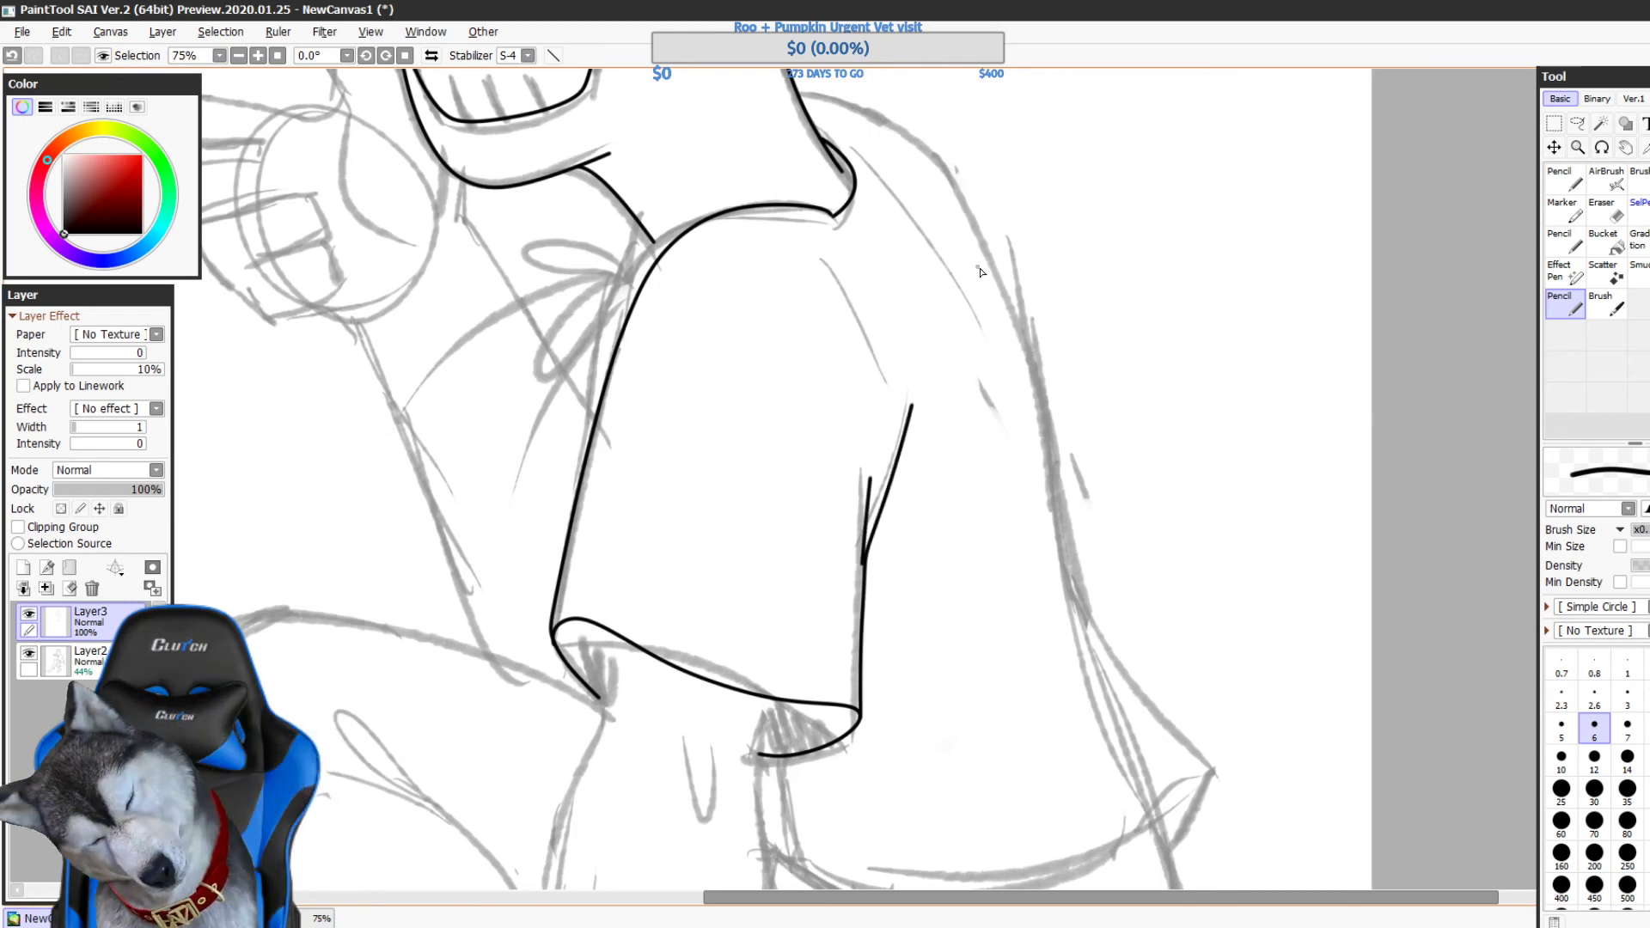
pyautogui.moveTo(964, 538)
pyautogui.mouseDown()
pyautogui.moveTo(884, 361)
pyautogui.moveTo(882, 414)
pyautogui.mouseUp()
pyautogui.hotkey('ctrl', 'z')
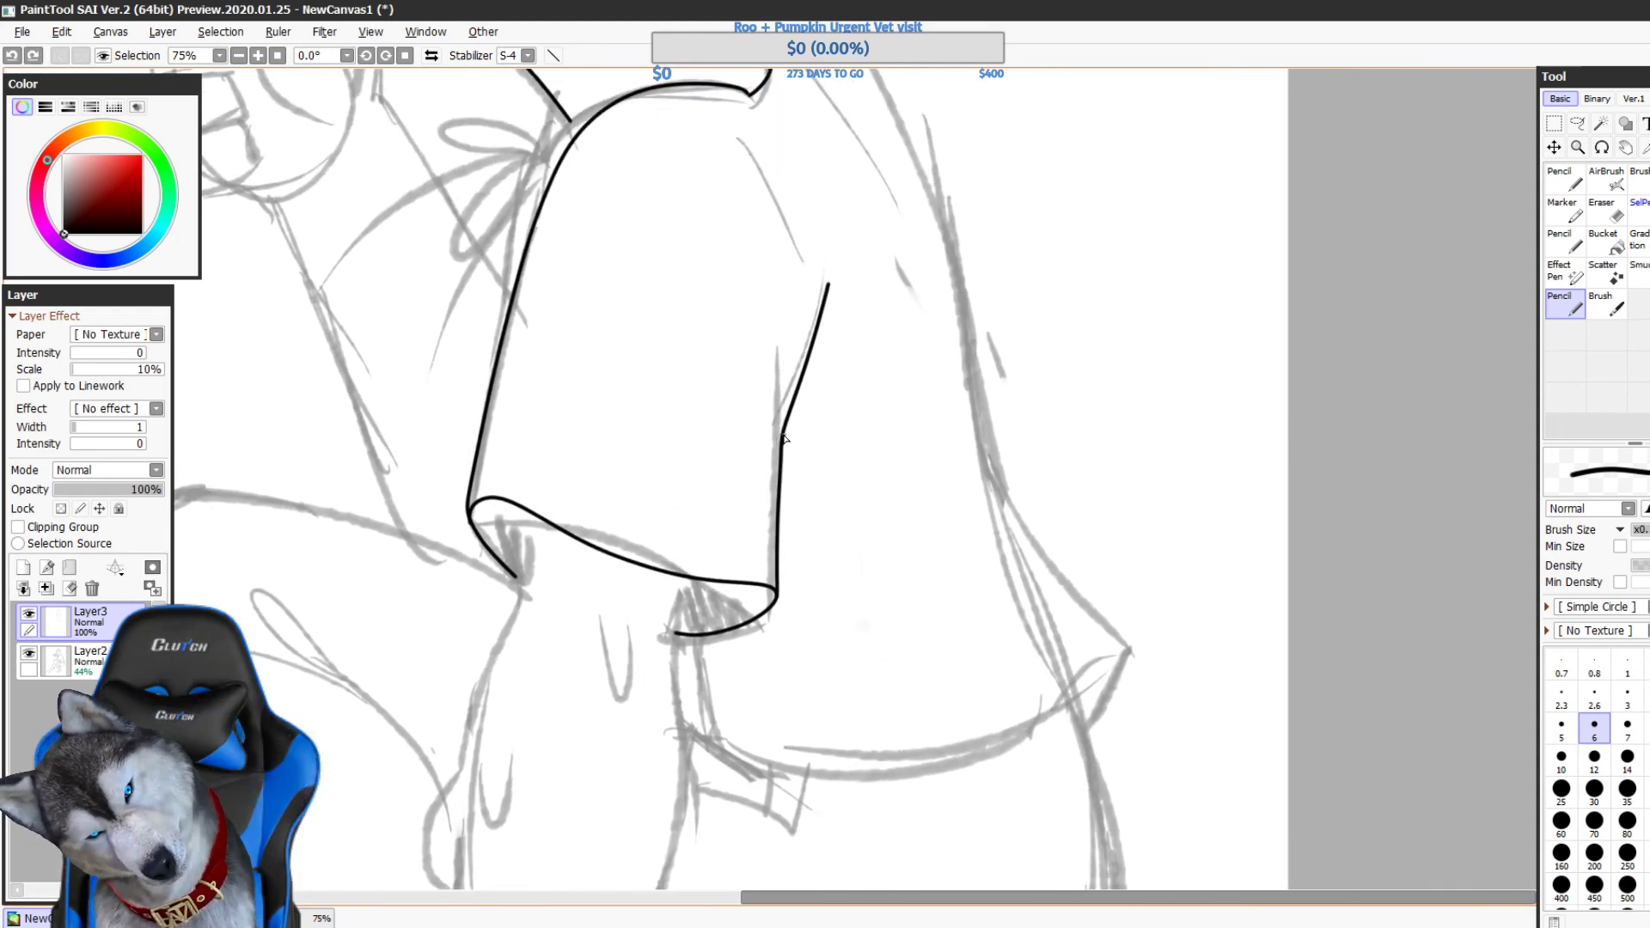
pyautogui.moveTo(789, 316)
pyautogui.mouseDown()
pyautogui.moveTo(779, 446)
pyautogui.moveTo(803, 331)
pyautogui.moveTo(873, 564)
pyautogui.moveTo(963, 756)
pyautogui.moveTo(1043, 847)
pyautogui.moveTo(998, 737)
pyautogui.moveTo(776, 406)
pyautogui.mouseUp()
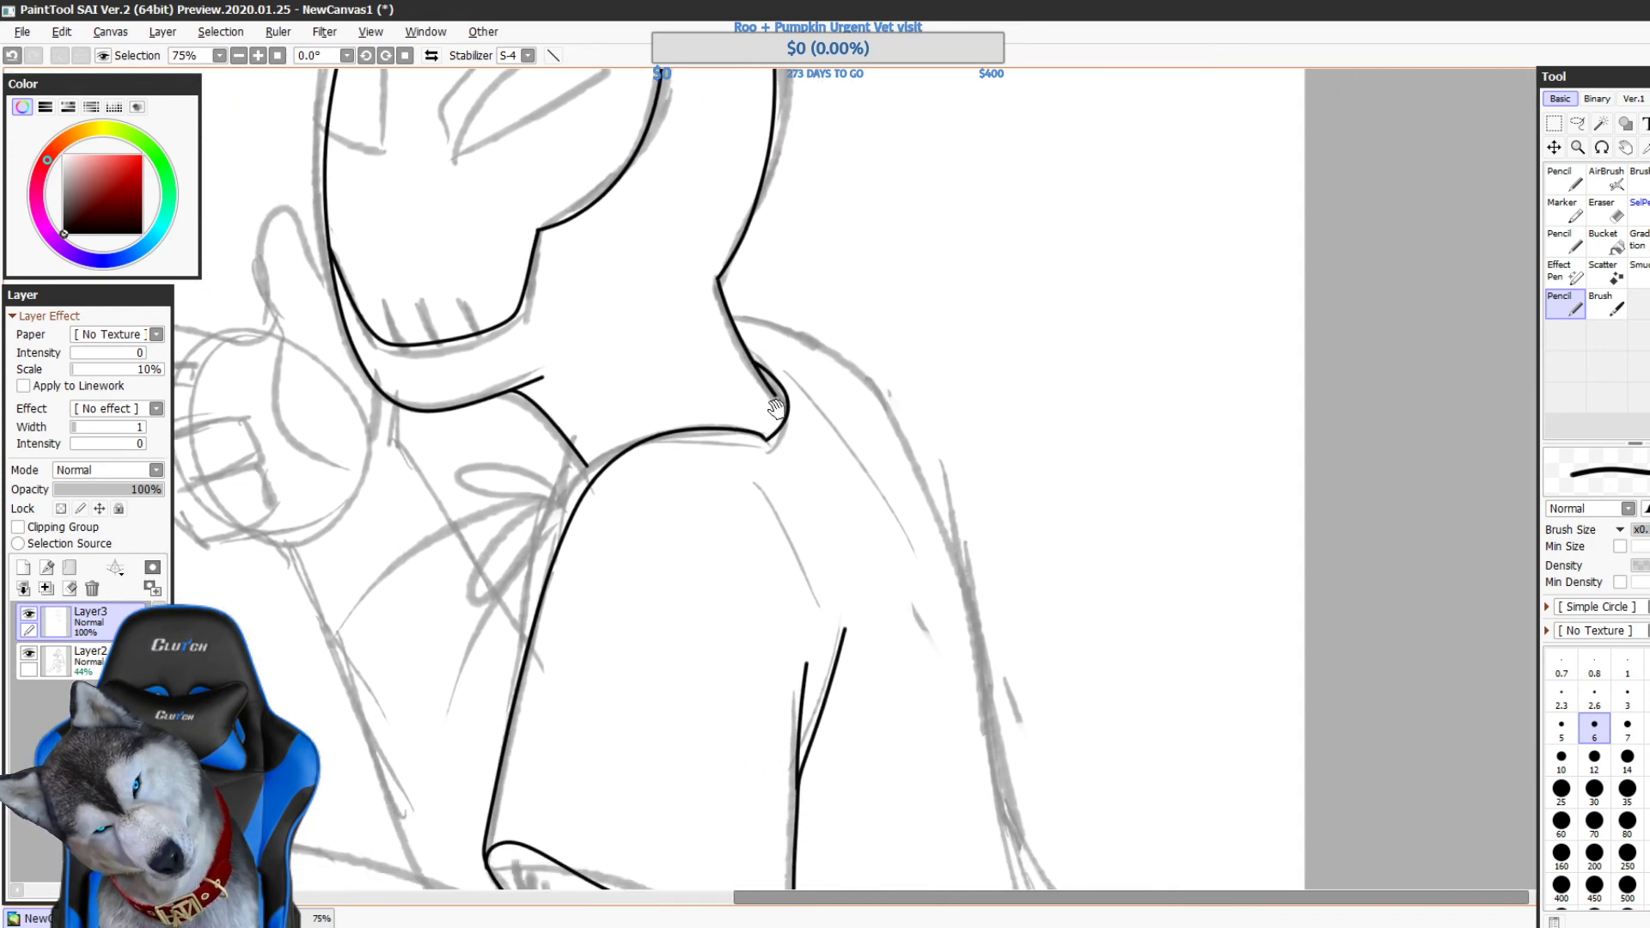
# - Ink the back contour from the base of the neck over the shoulder and down to the hip
pyautogui.moveTo(732, 320)
pyautogui.mouseDown()
pyautogui.moveTo(886, 397)
pyautogui.moveTo(937, 497)
pyautogui.moveTo(860, 352)
pyautogui.mouseUp()
pyautogui.moveTo(886, 446)
pyautogui.mouseDown()
pyautogui.moveTo(909, 568)
pyautogui.moveTo(851, 489)
pyautogui.mouseUp()
pyautogui.hotkey('ctrl', 'z')
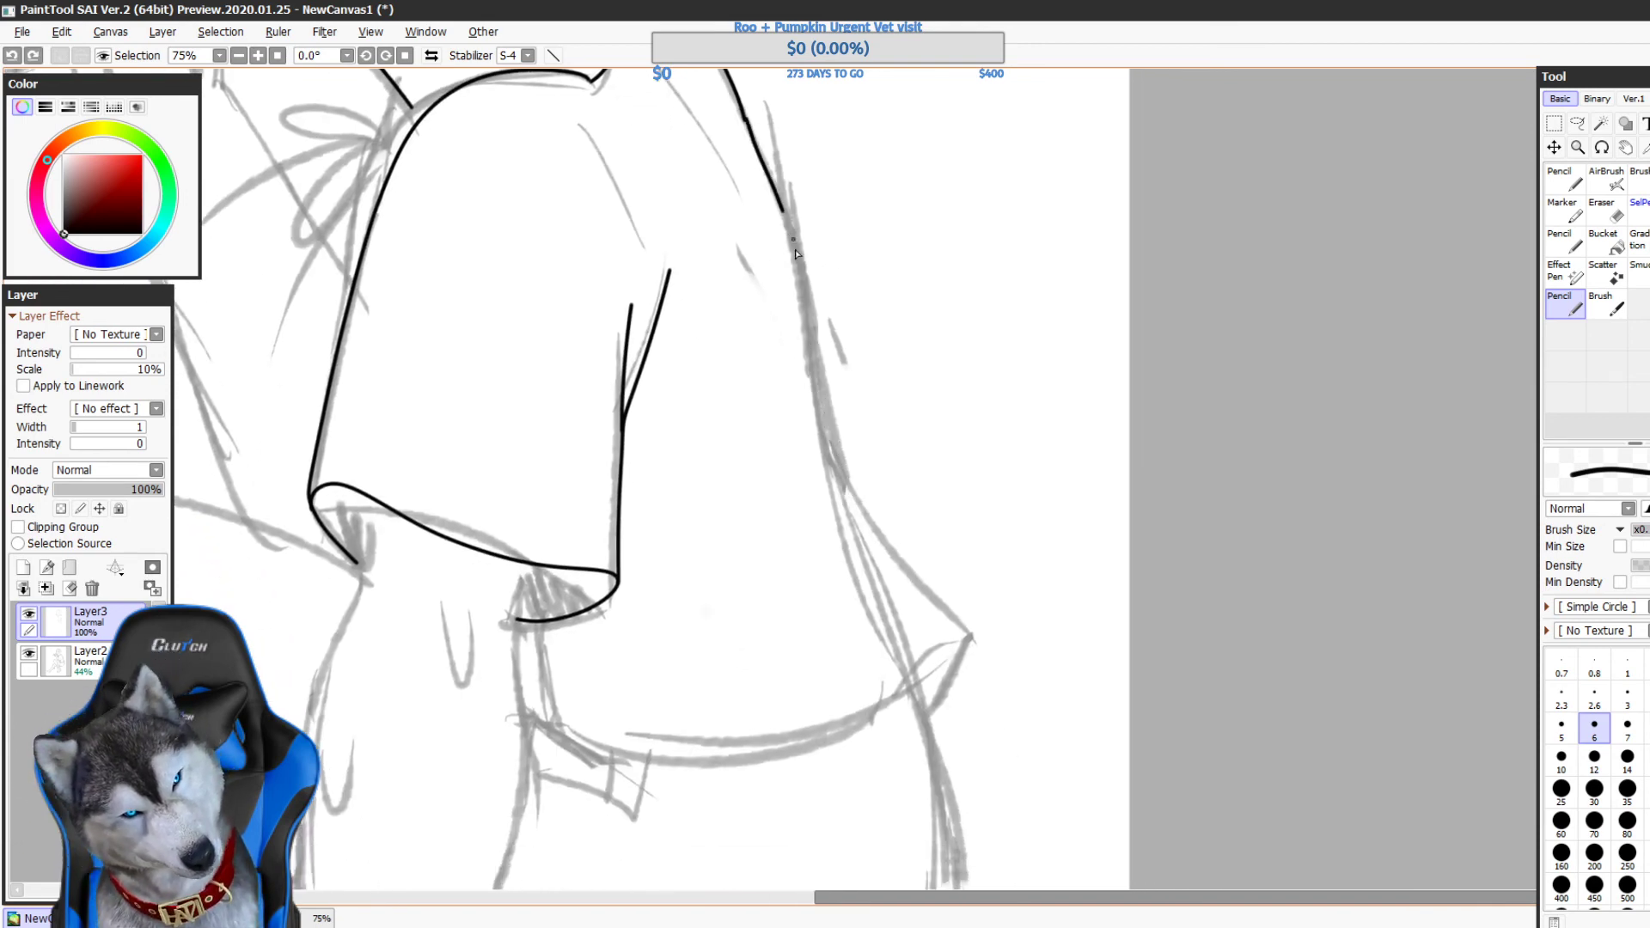
pyautogui.moveTo(796, 253)
pyautogui.mouseDown()
pyautogui.moveTo(827, 434)
pyautogui.moveTo(904, 679)
pyautogui.moveTo(822, 467)
pyautogui.moveTo(801, 342)
pyautogui.mouseUp()
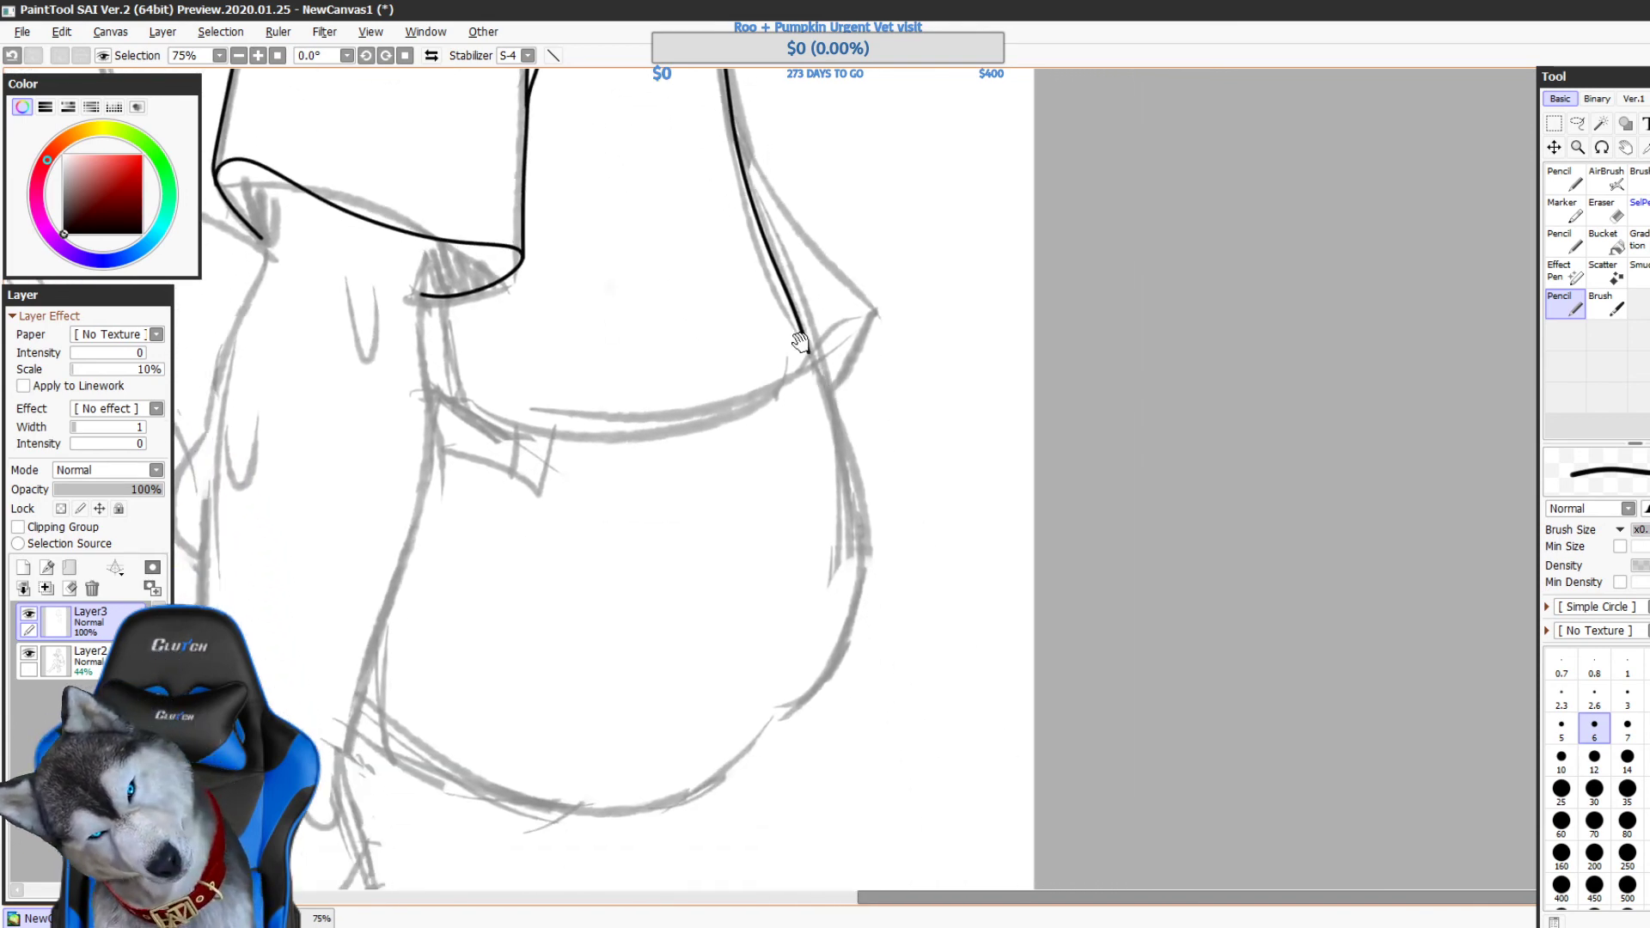
# - Ink the rounded rear contour from the hip around the bottom to the underside of the thigh
pyautogui.moveTo(862, 529)
pyautogui.mouseDown()
pyautogui.moveTo(803, 682)
pyautogui.moveTo(691, 782)
pyautogui.moveTo(361, 703)
pyautogui.mouseUp()
pyautogui.moveTo(1014, 552)
pyautogui.mouseDown()
pyautogui.moveTo(1178, 566)
pyautogui.moveTo(1204, 544)
pyautogui.moveTo(1263, 564)
pyautogui.mouseUp()
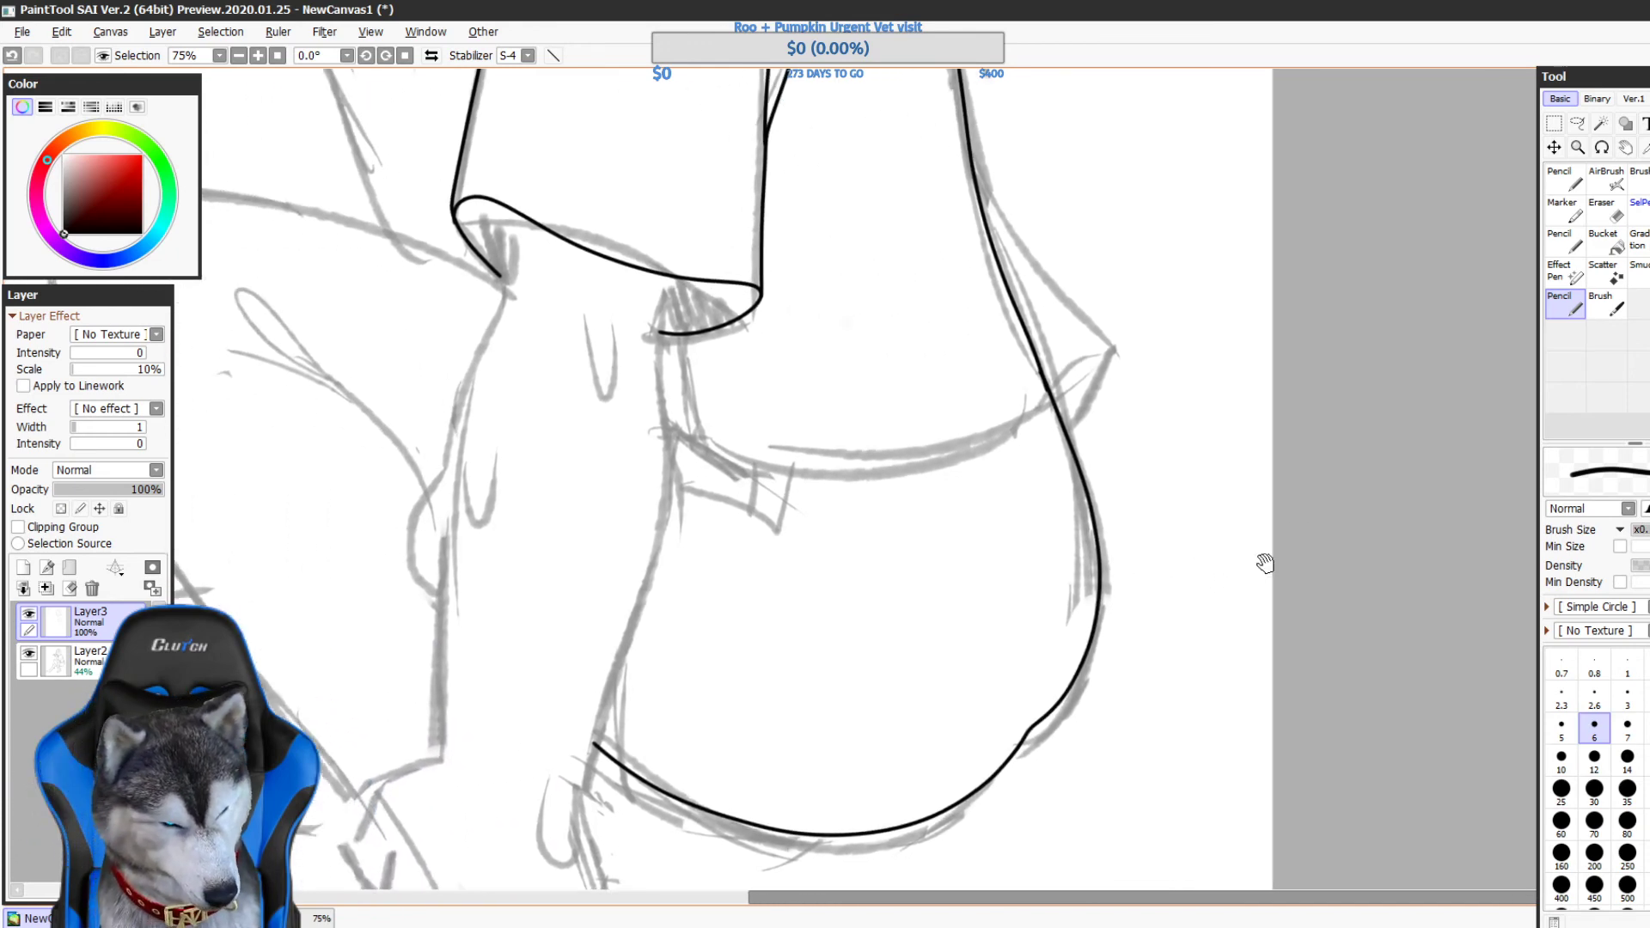
pyautogui.press('e')
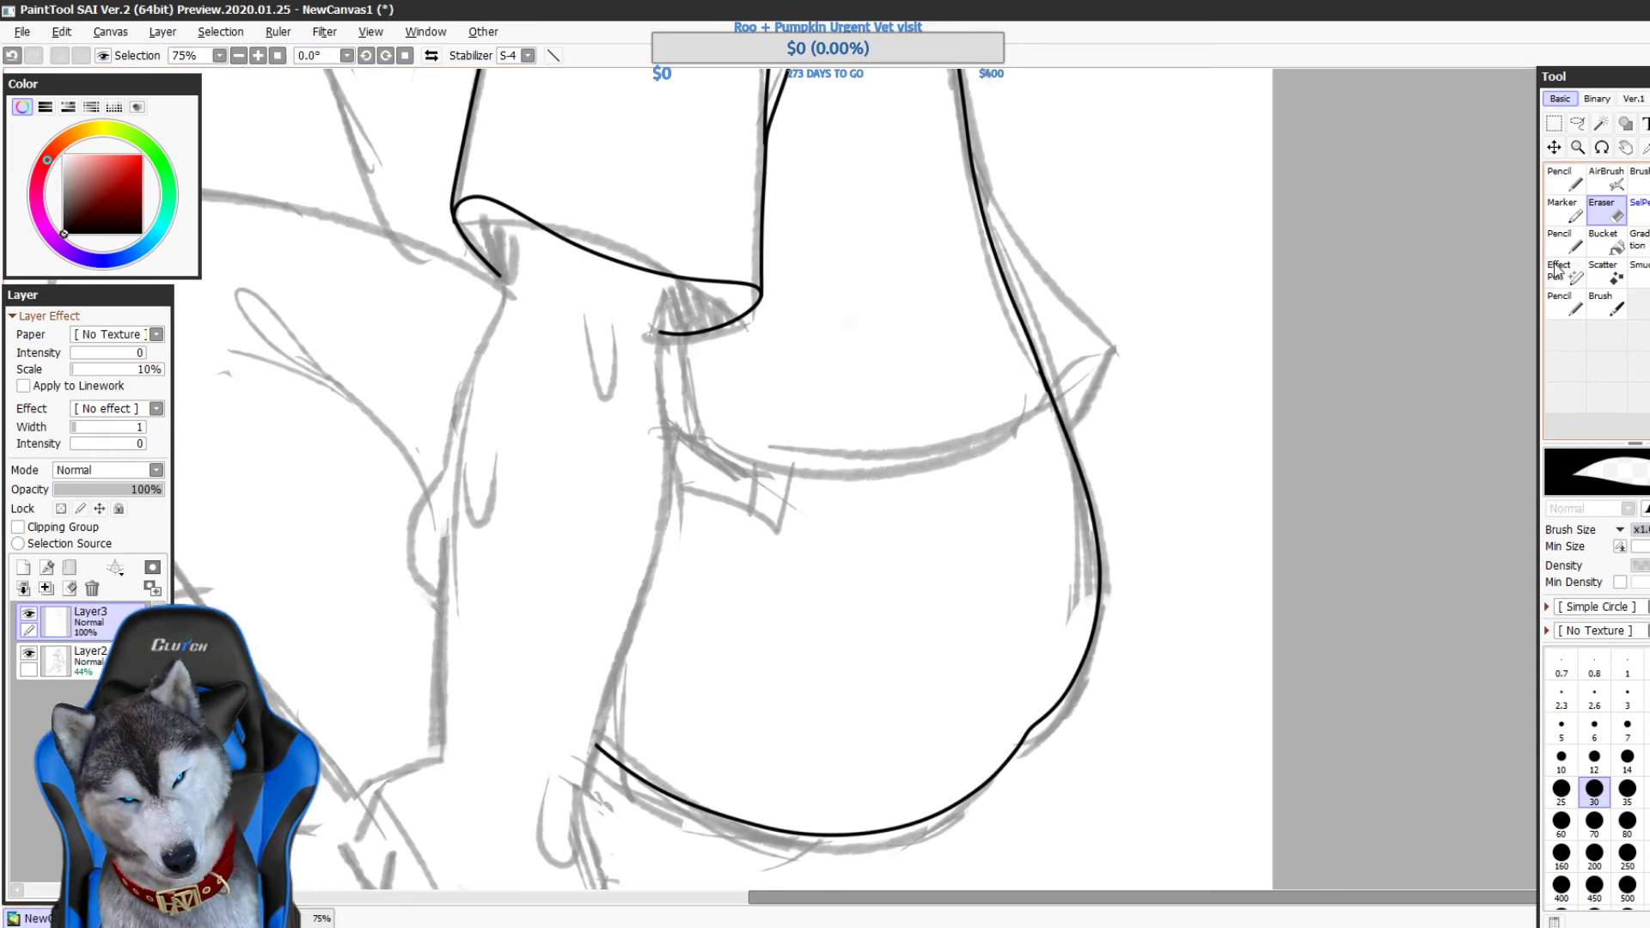
# - Ink the short torso line below the sleeve hem with the Pencil and the curved waist line across to the back contour
pyautogui.click(1569, 305)
pyautogui.moveTo(1349, 442); pyautogui.dragTo(1285, 675)
pyautogui.moveTo(898, 690)
pyautogui.mouseDown()
pyautogui.moveTo(946, 696)
pyautogui.moveTo(1257, 446)
pyautogui.moveTo(1280, 484)
pyautogui.mouseUp()
pyautogui.moveTo(976, 438); pyautogui.dragTo(1366, 405)
pyautogui.hotkey('ctrl', 'z')
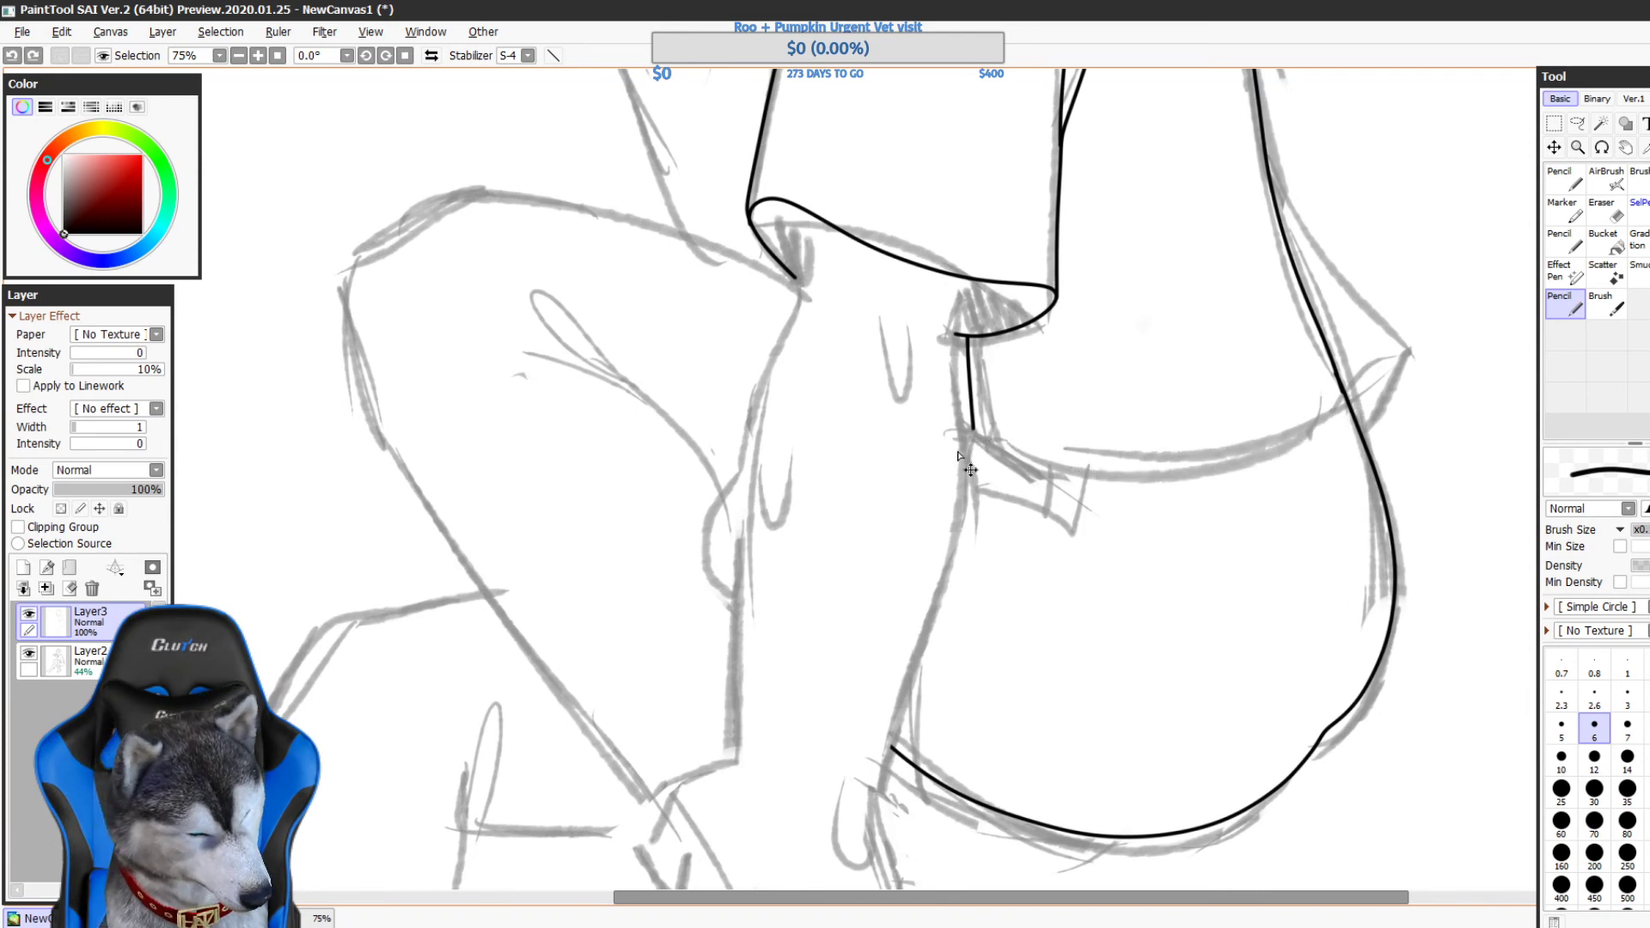
pyautogui.moveTo(975, 434)
pyautogui.mouseDown()
pyautogui.moveTo(1107, 459)
pyautogui.moveTo(1312, 432)
pyautogui.moveTo(1358, 400)
pyautogui.moveTo(1332, 378)
pyautogui.mouseUp()
pyautogui.hotkey('ctrl', 'z')
pyautogui.moveTo(950, 362)
pyautogui.mouseDown()
pyautogui.moveTo(1043, 431)
pyautogui.moveTo(1228, 484)
pyautogui.moveTo(1338, 370)
pyautogui.mouseUp()
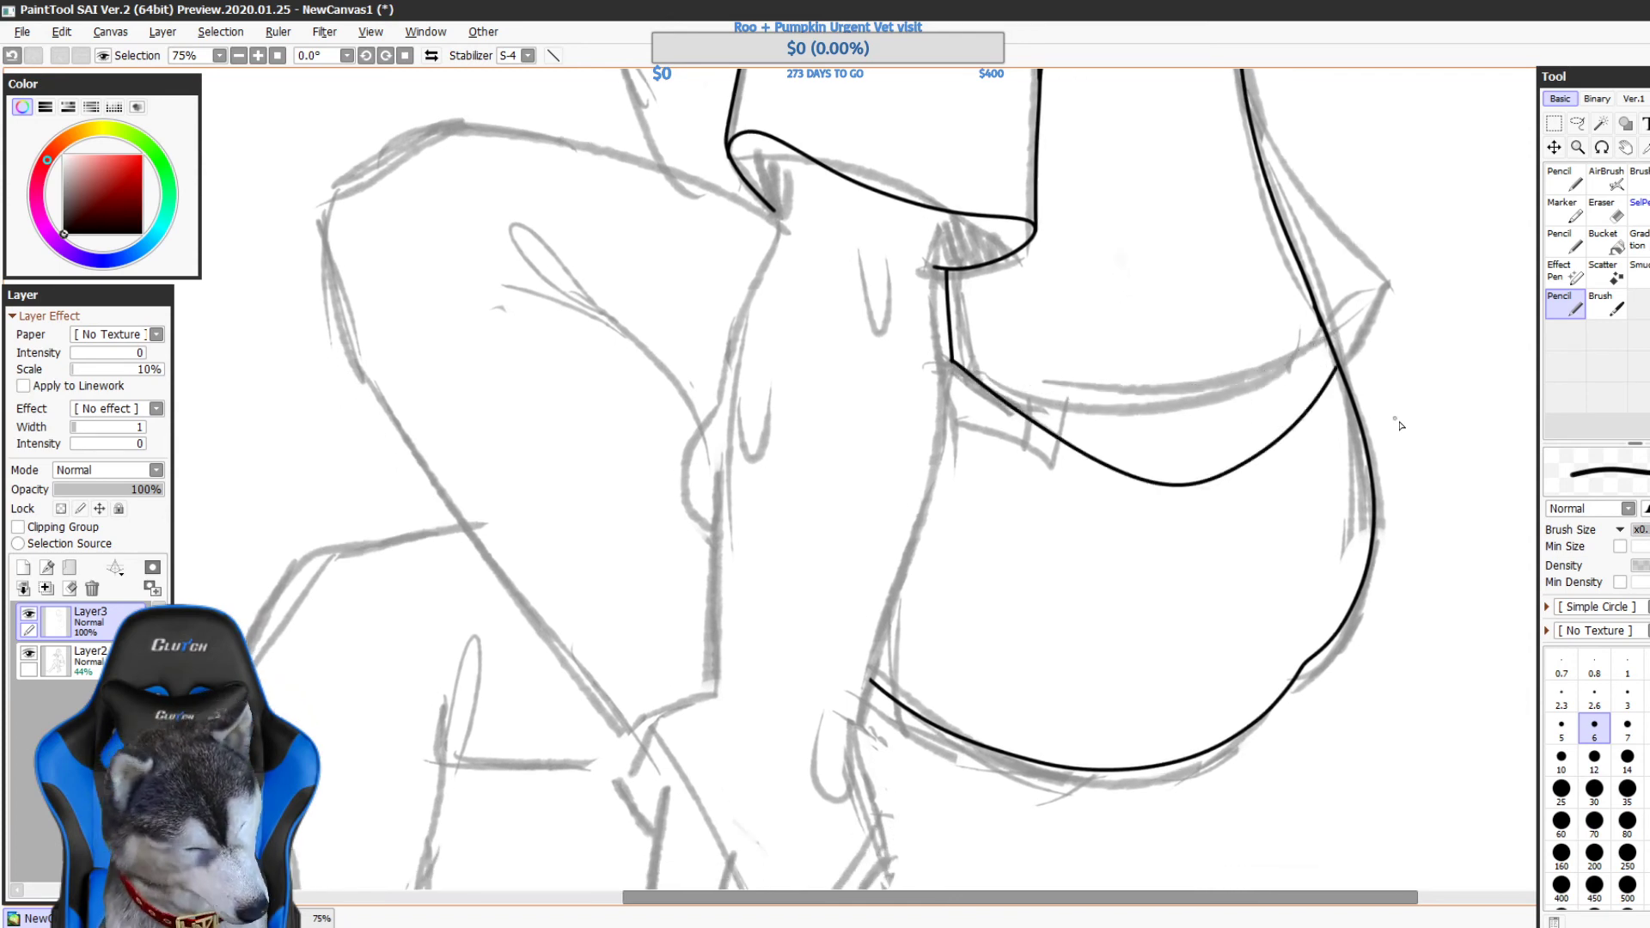
pyautogui.moveTo(1434, 472)
pyautogui.mouseDown()
pyautogui.moveTo(1365, 801)
pyautogui.moveTo(1333, 416)
pyautogui.moveTo(1249, 685)
pyautogui.moveTo(1352, 490)
pyautogui.moveTo(1234, 405)
pyautogui.mouseUp()
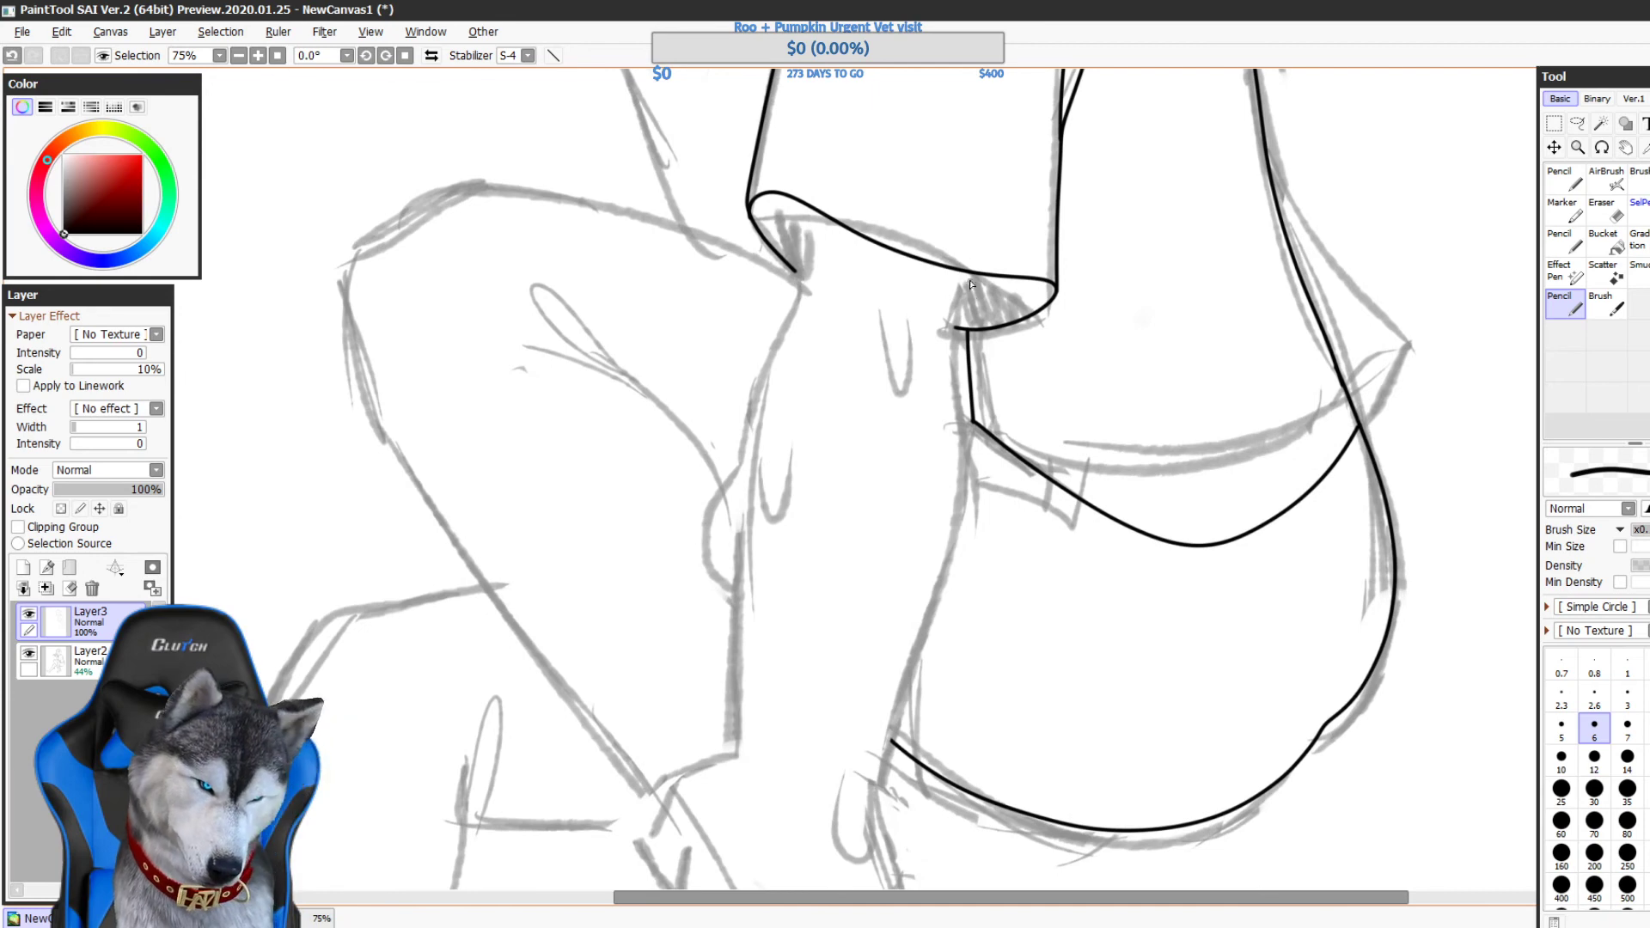
# - Ink both edges of the forearm from the sleeve opening down to the wrist, including the rounded bulge at its front
pyautogui.moveTo(969, 274); pyautogui.dragTo(954, 365)
pyautogui.moveTo(961, 479); pyautogui.dragTo(875, 779)
pyautogui.moveTo(889, 745)
pyautogui.mouseDown()
pyautogui.moveTo(877, 650)
pyautogui.moveTo(903, 781)
pyautogui.mouseUp()
pyautogui.moveTo(790, 225)
pyautogui.mouseDown()
pyautogui.moveTo(803, 333)
pyautogui.moveTo(712, 544)
pyautogui.moveTo(711, 594)
pyautogui.moveTo(739, 615)
pyautogui.moveTo(741, 451)
pyautogui.moveTo(739, 628)
pyautogui.mouseUp()
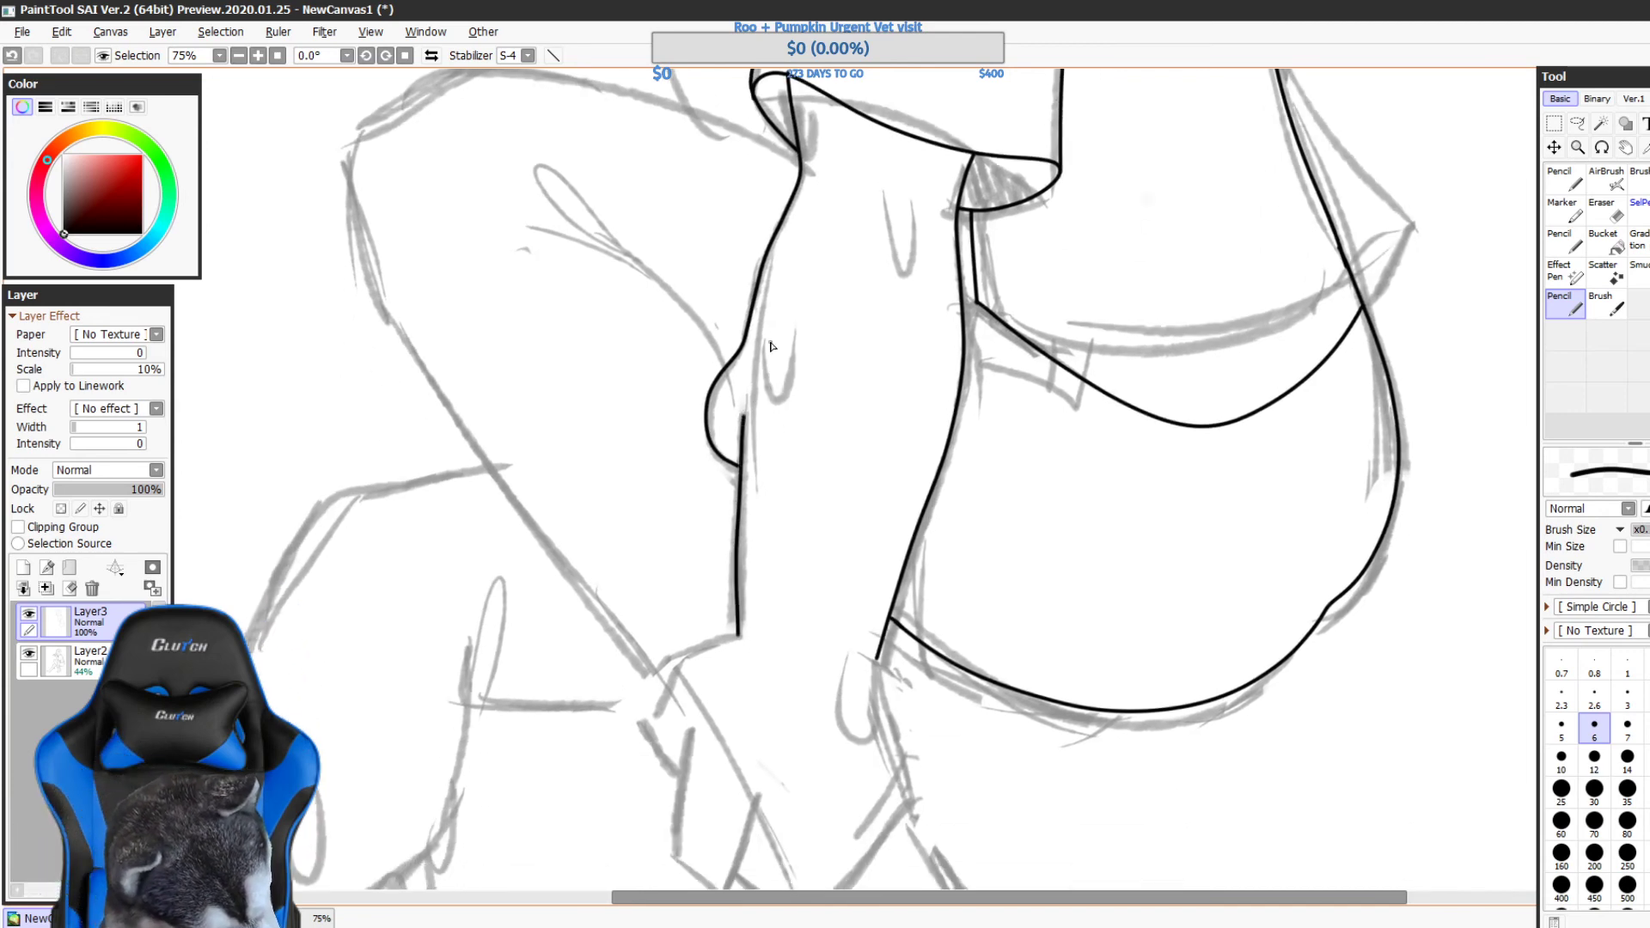
# - Ink the two U-shaped drops on the forearm, one beside the front bulge and one below the sleeve
pyautogui.moveTo(792, 352); pyautogui.dragTo(794, 327)
pyautogui.moveTo(869, 338); pyautogui.dragTo(832, 487)
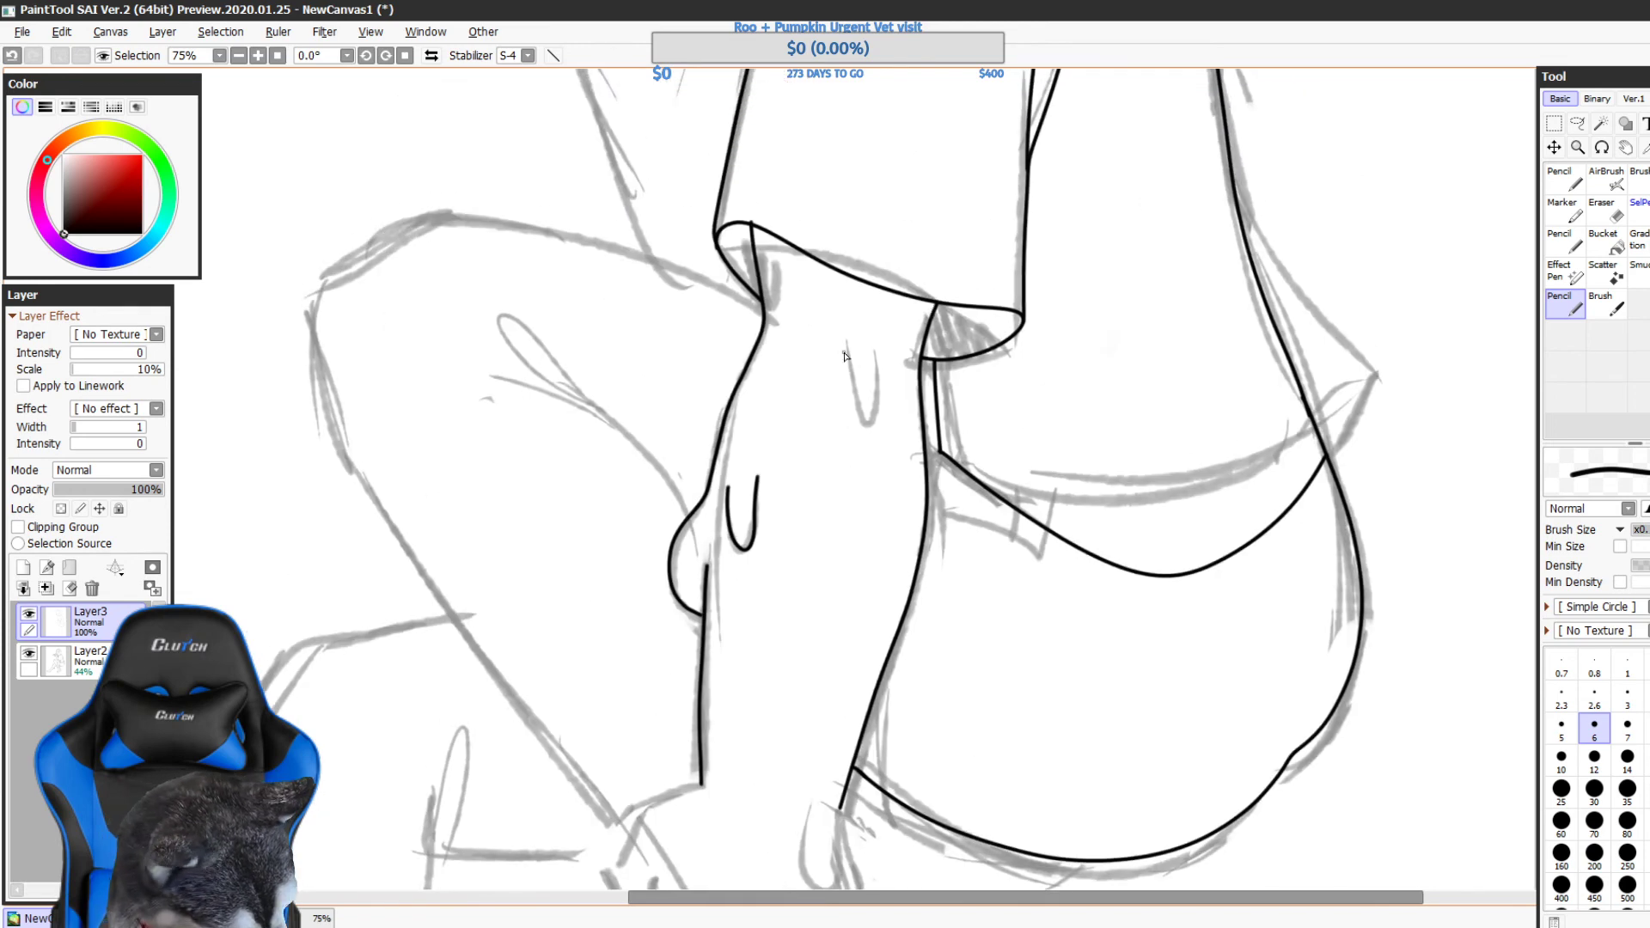
pyautogui.moveTo(939, 489); pyautogui.dragTo(936, 346)
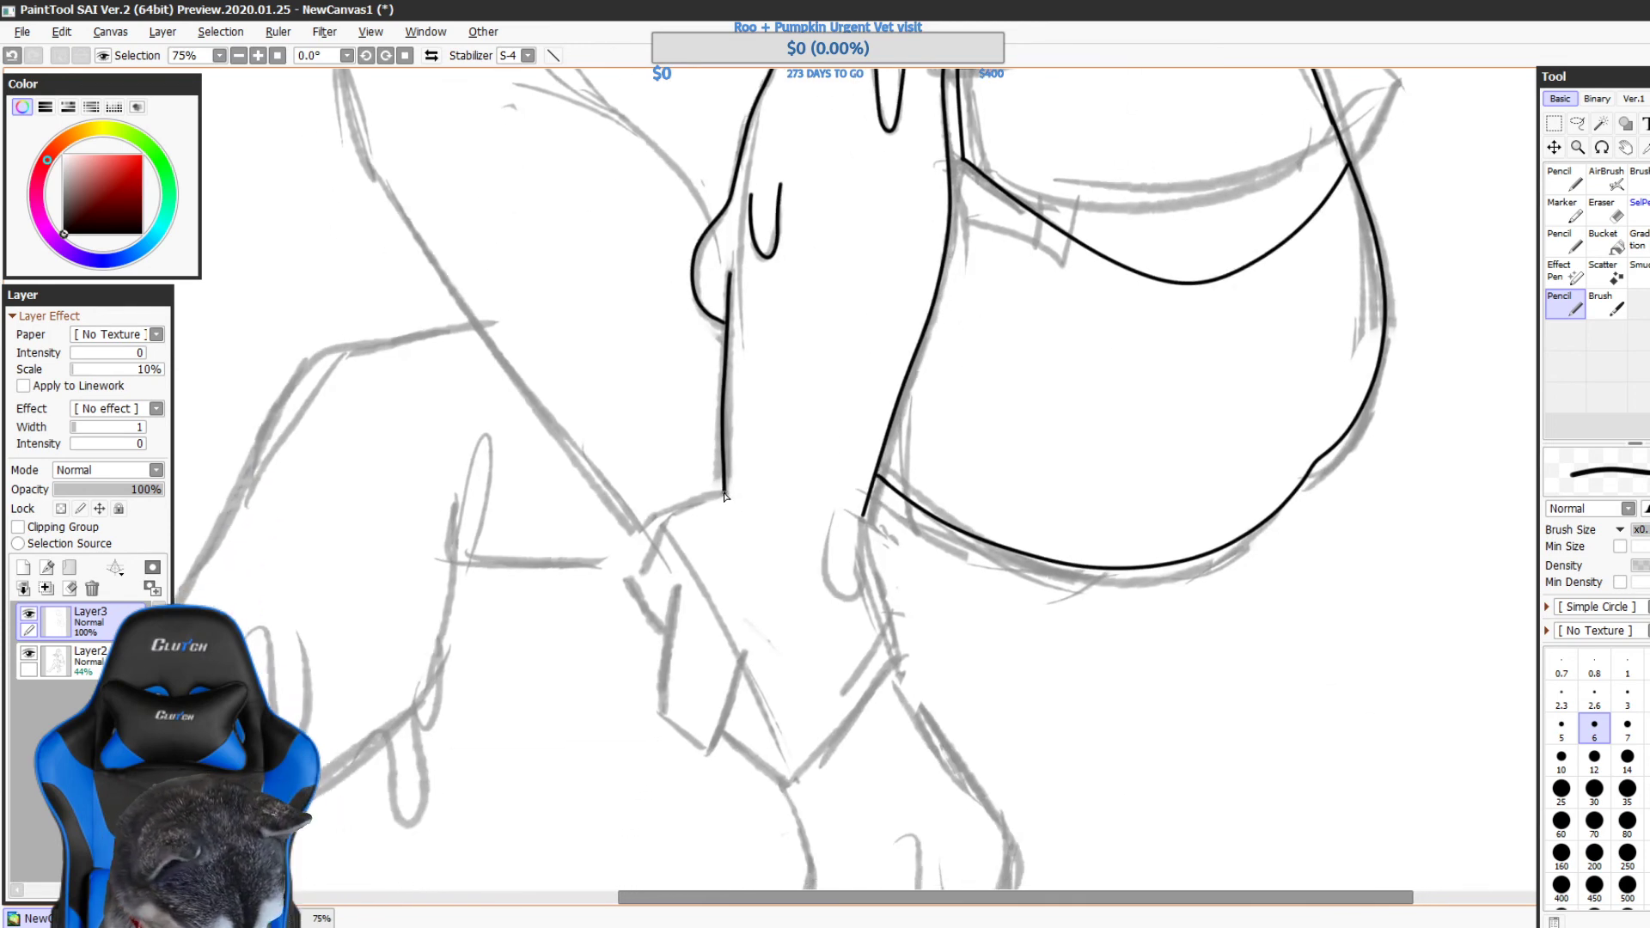
# - Try to ink the hand outline from the front of the wrist around the fingers and up to the back of the wrist
pyautogui.moveTo(664, 634); pyautogui.dragTo(650, 492)
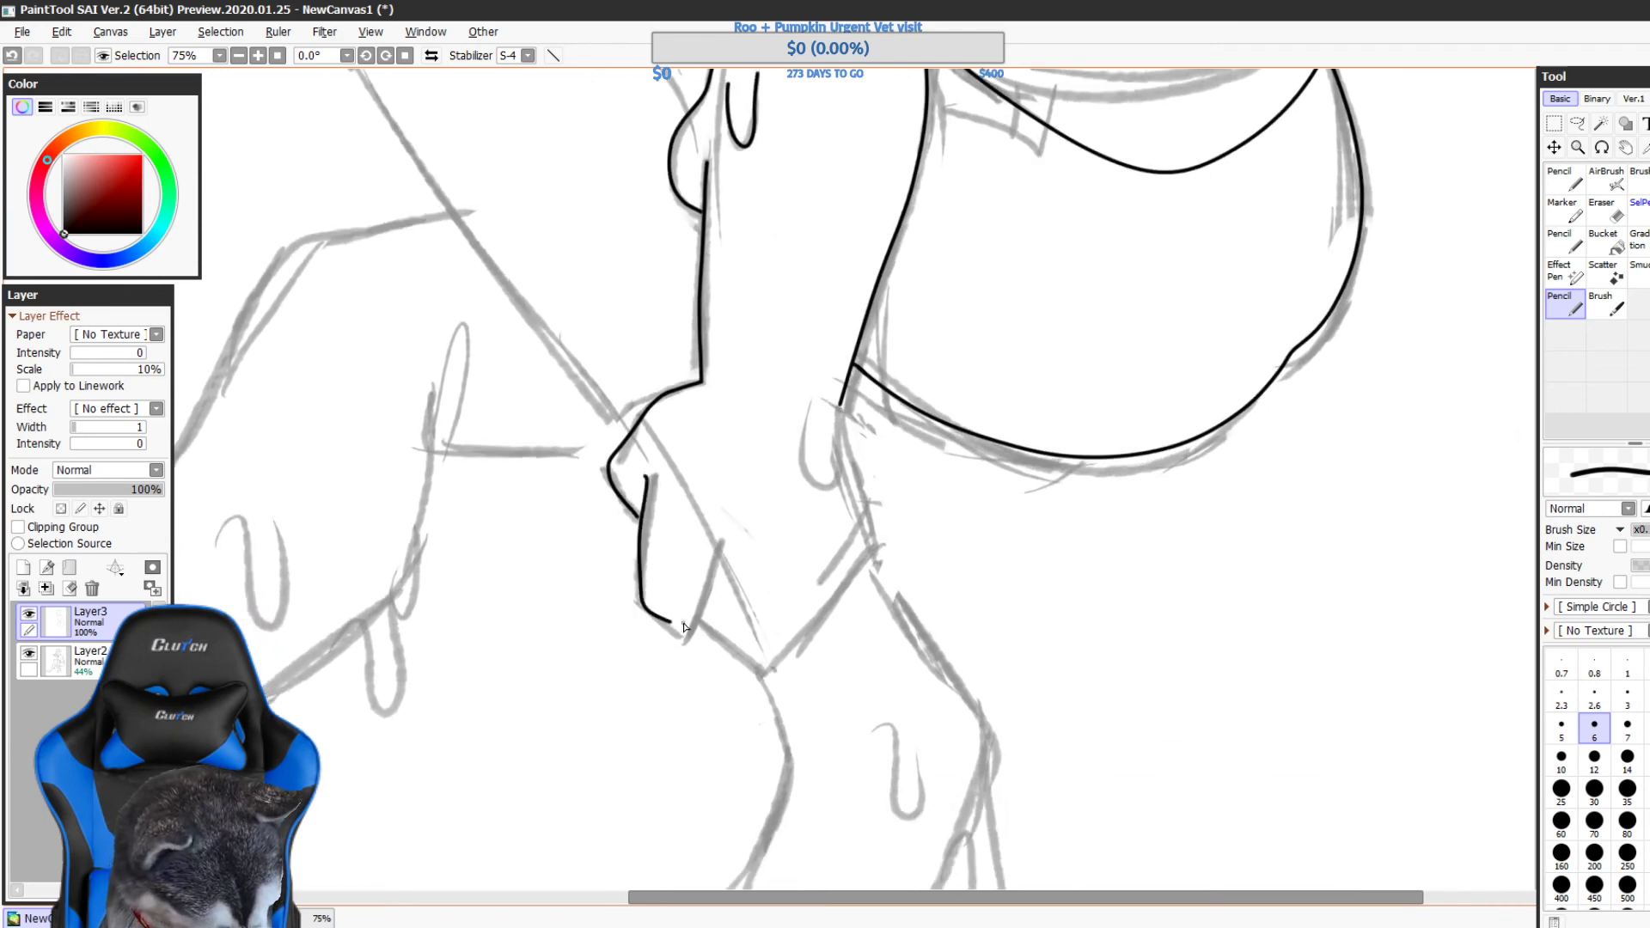
pyautogui.moveTo(769, 610)
pyautogui.mouseDown()
pyautogui.moveTo(751, 568)
pyautogui.moveTo(690, 590)
pyautogui.moveTo(718, 571)
pyautogui.moveTo(735, 612)
pyautogui.moveTo(824, 538)
pyautogui.mouseUp()
pyautogui.hotkey('ctrl', 'z')
pyautogui.hotkey('ctrl', 'z')
pyautogui.hotkey('ctrl', 'z')
pyautogui.moveTo(825, 358); pyautogui.dragTo(805, 505)
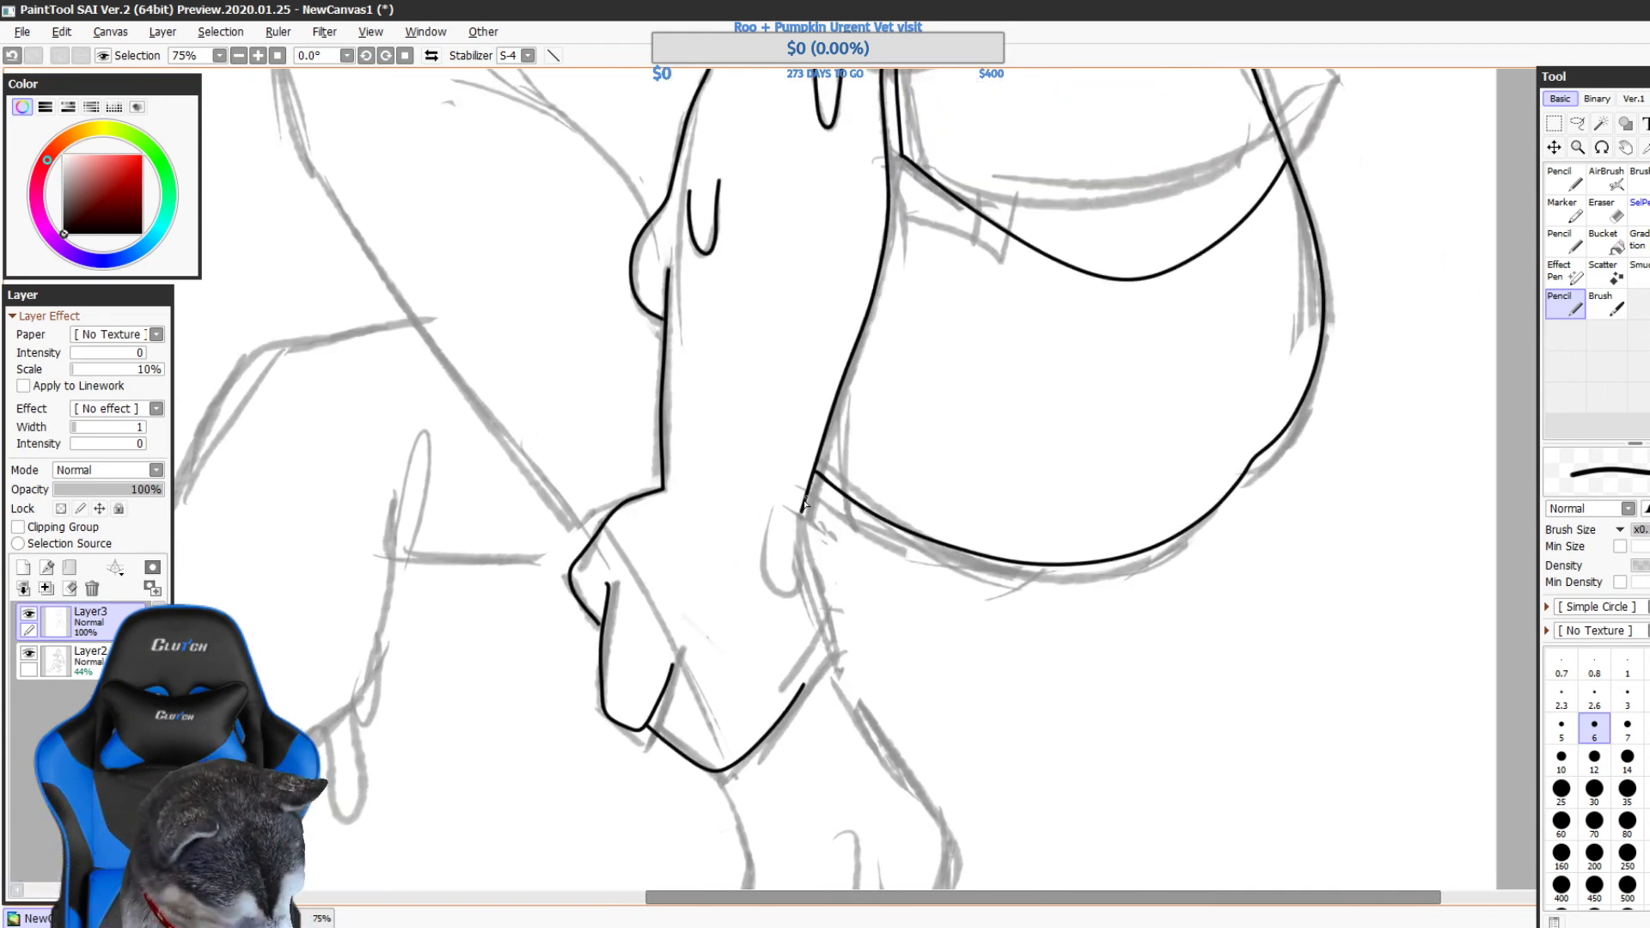
pyautogui.hotkey('ctrl', 'z')
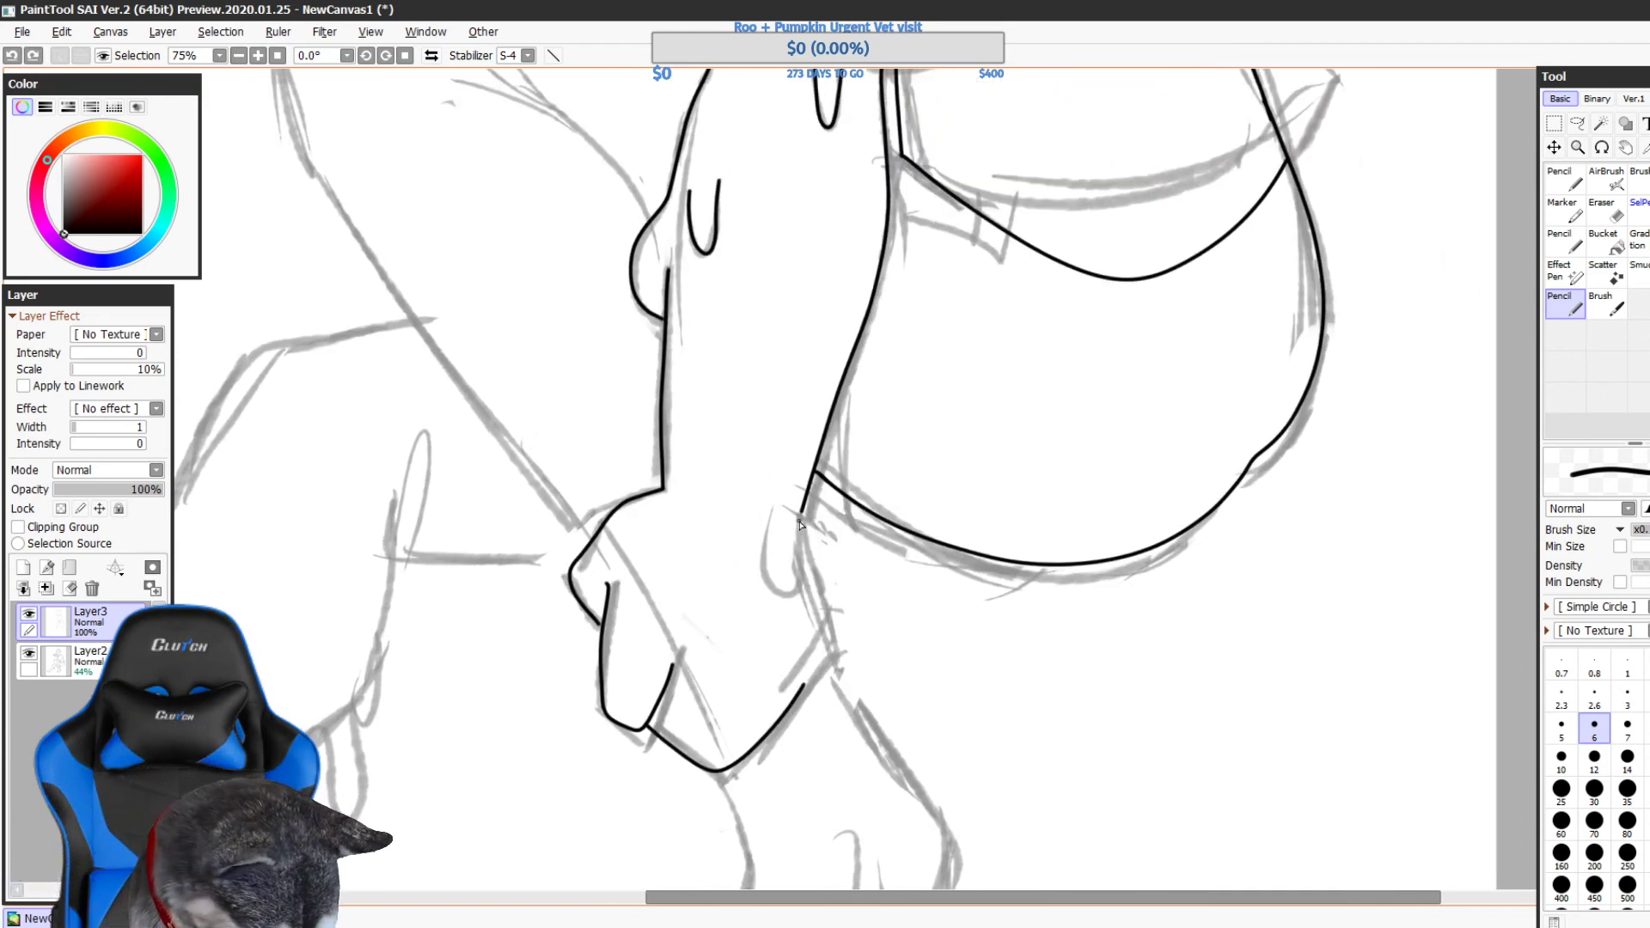
pyautogui.moveTo(829, 604); pyautogui.dragTo(796, 706)
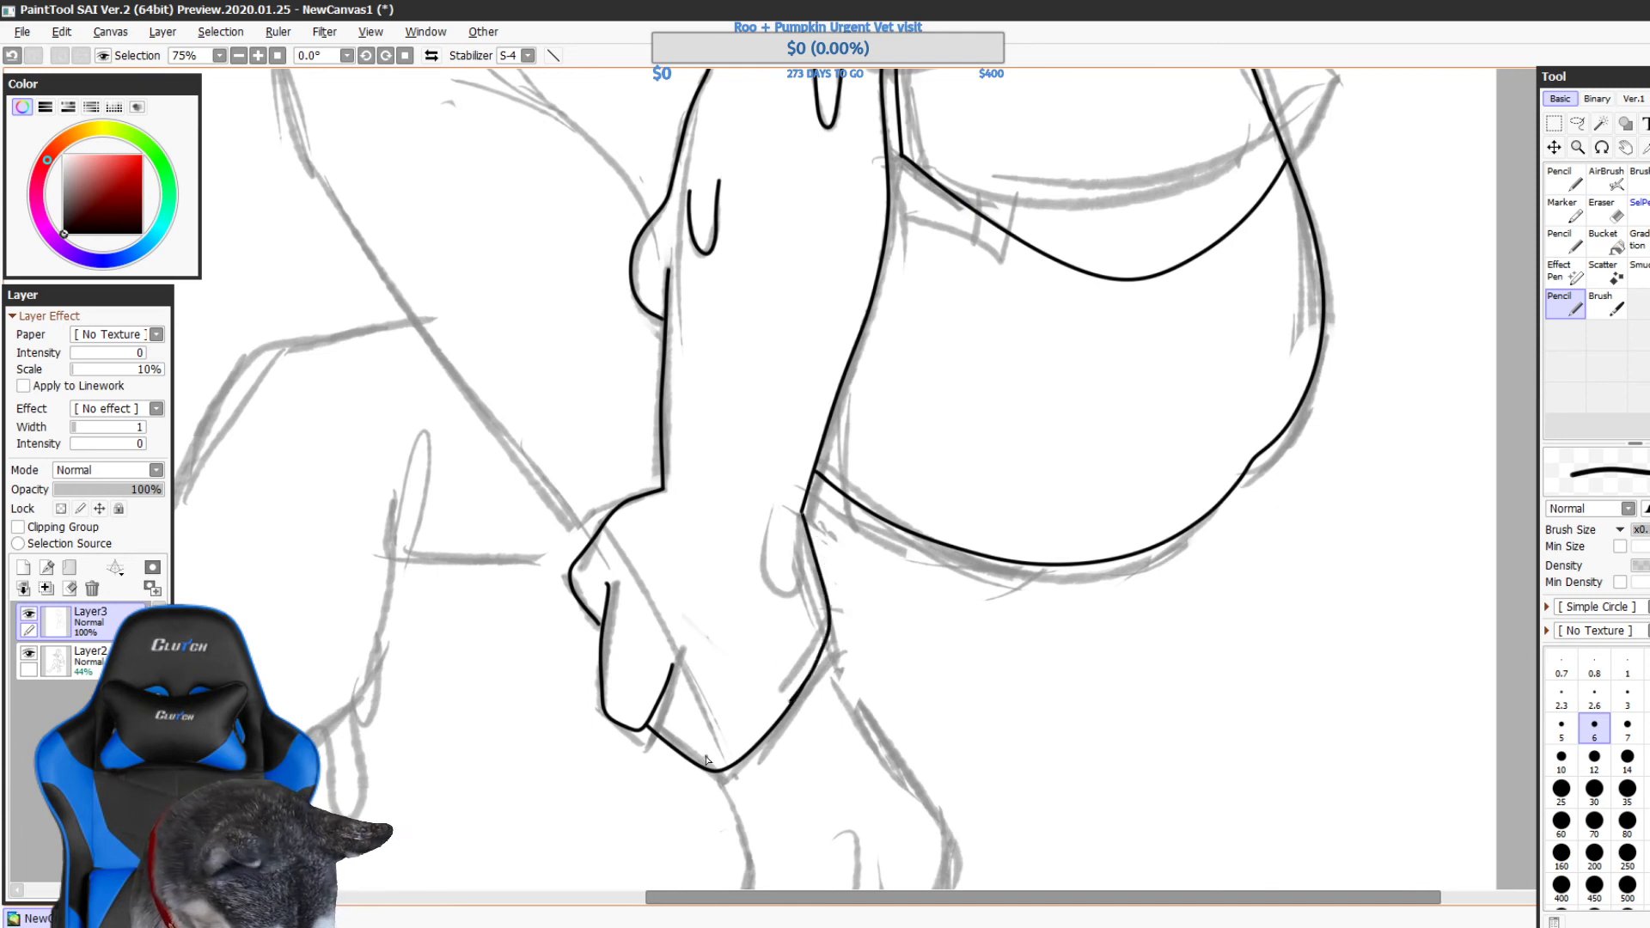
# - Try to ink finger division lines at the lower edge of the hand and undo them
pyautogui.moveTo(675, 744); pyautogui.dragTo(712, 673)
pyautogui.hotkey('ctrl', 'z')
pyautogui.hotkey('ctrl', 'z')
pyautogui.moveTo(698, 763)
pyautogui.mouseDown()
pyautogui.moveTo(739, 701)
pyautogui.moveTo(715, 697)
pyautogui.moveTo(731, 730)
pyautogui.mouseUp()
pyautogui.hotkey('ctrl', 'z')
pyautogui.hotkey('ctrl', 'z')
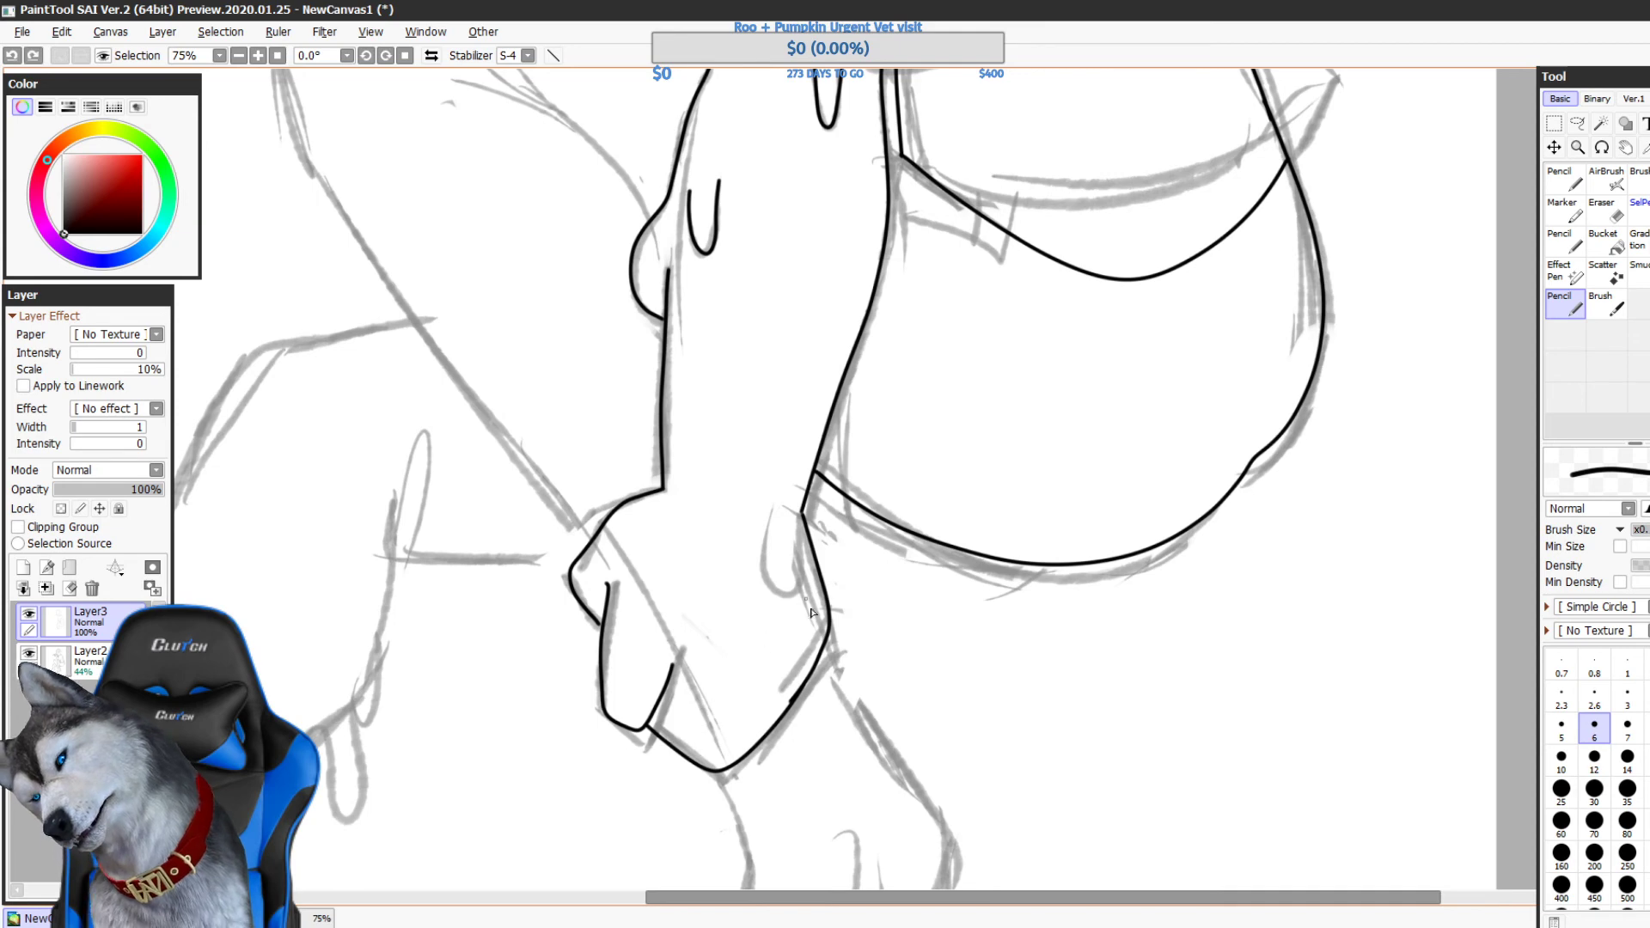
pyautogui.press('e')
pyautogui.moveTo(775, 690); pyautogui.dragTo(787, 705)
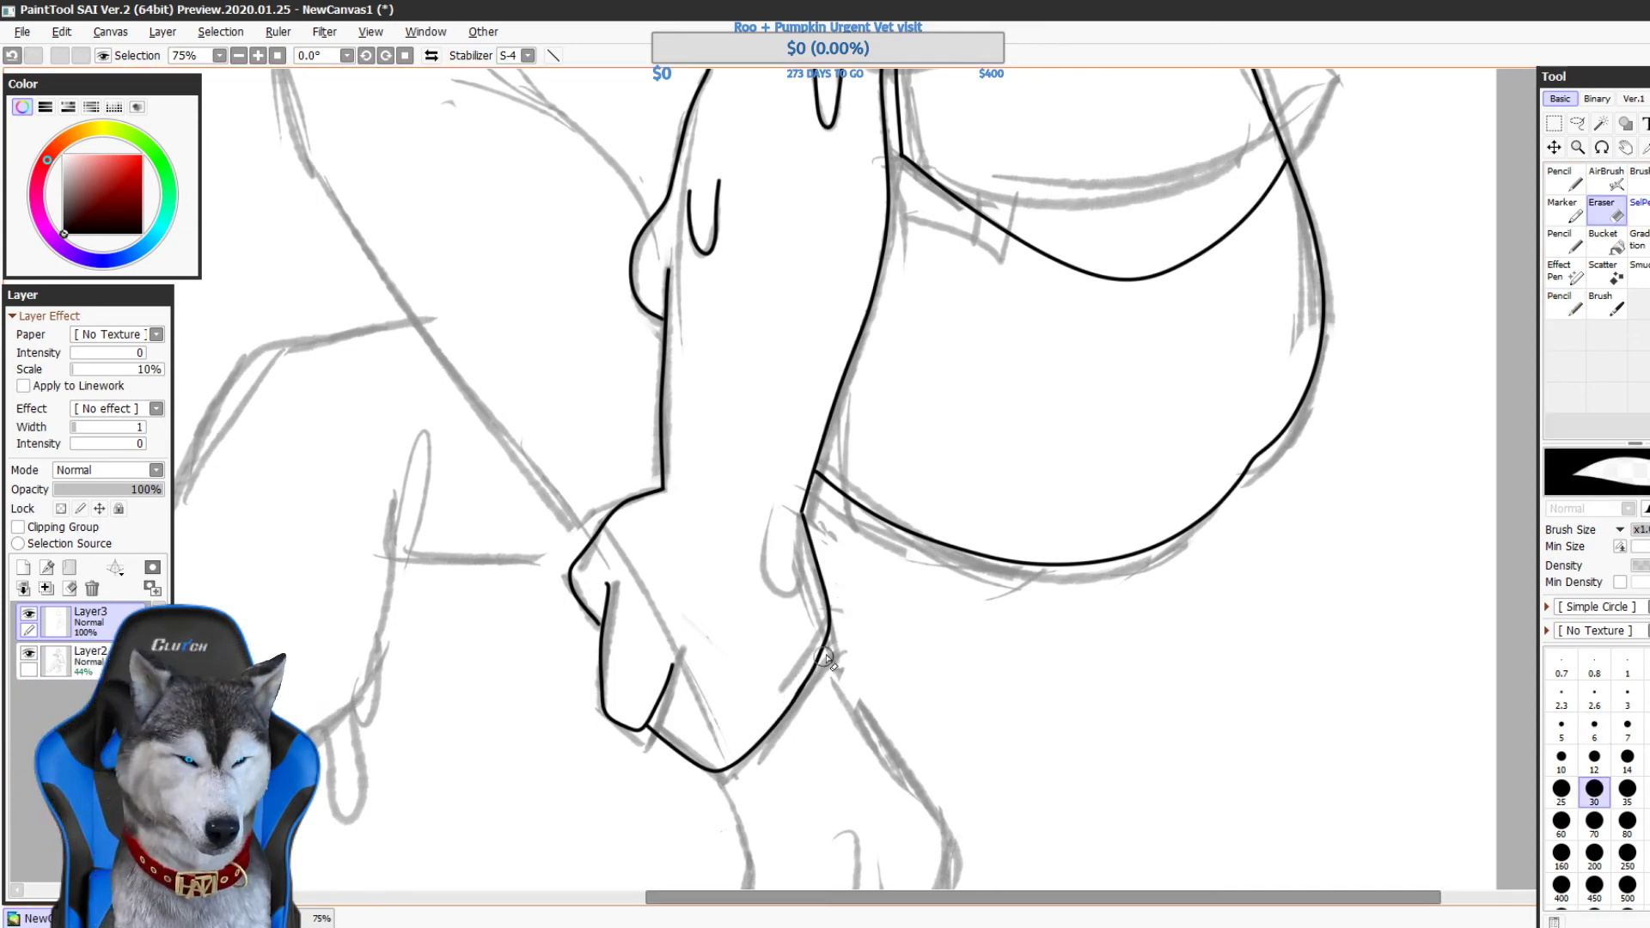
pyautogui.click(1565, 272)
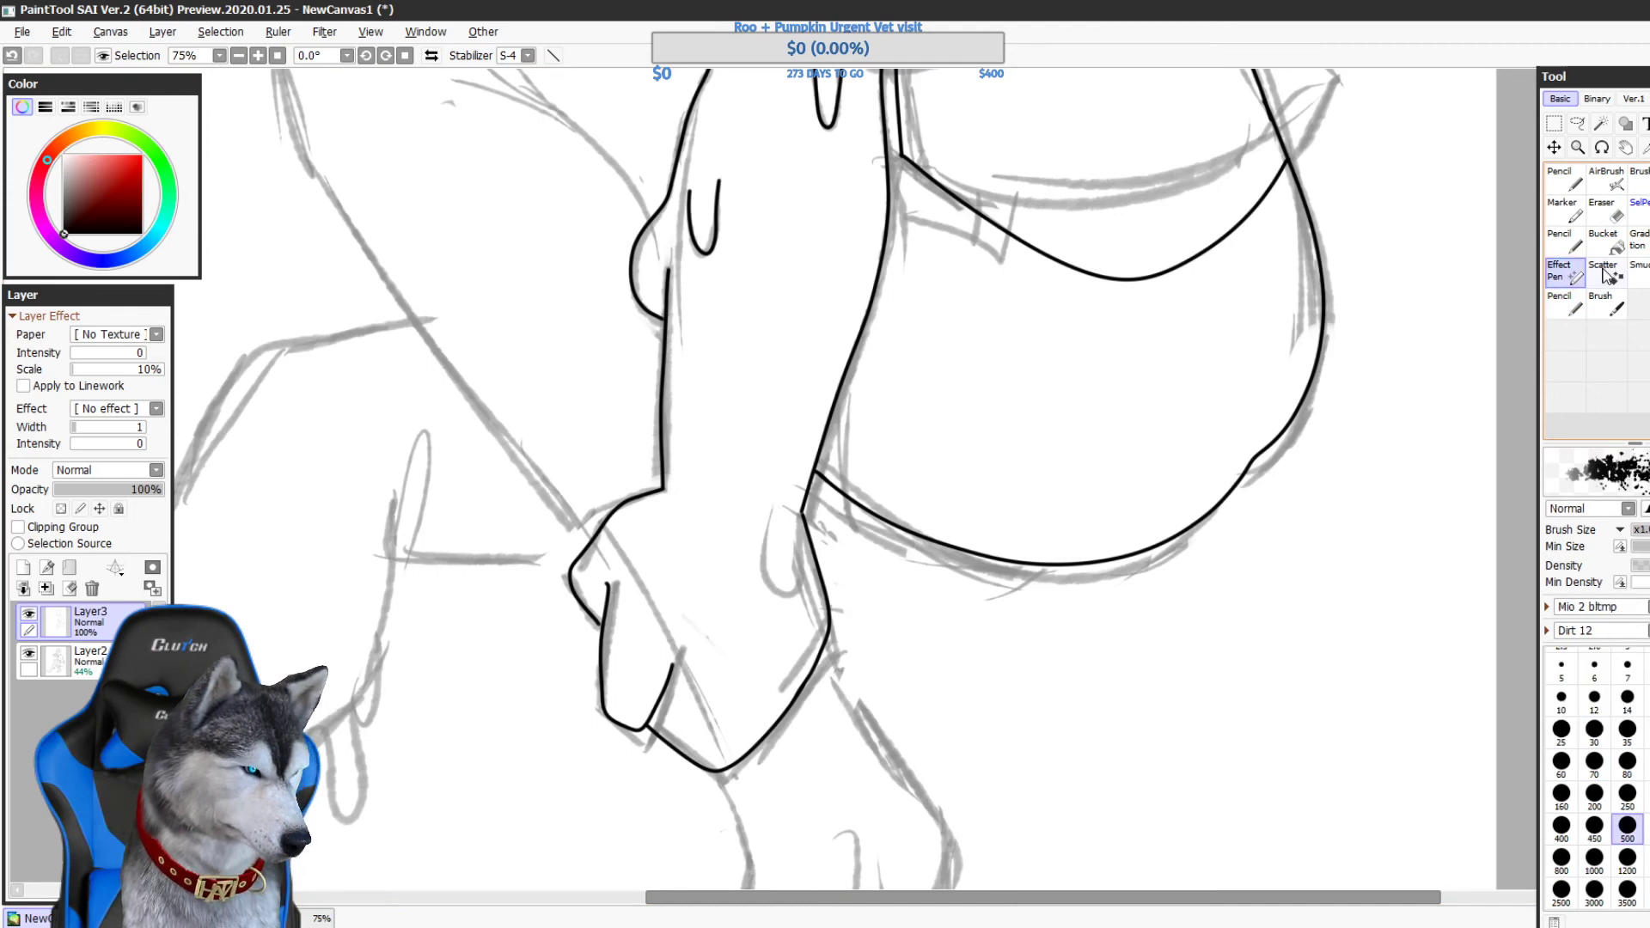
pyautogui.click(1564, 240)
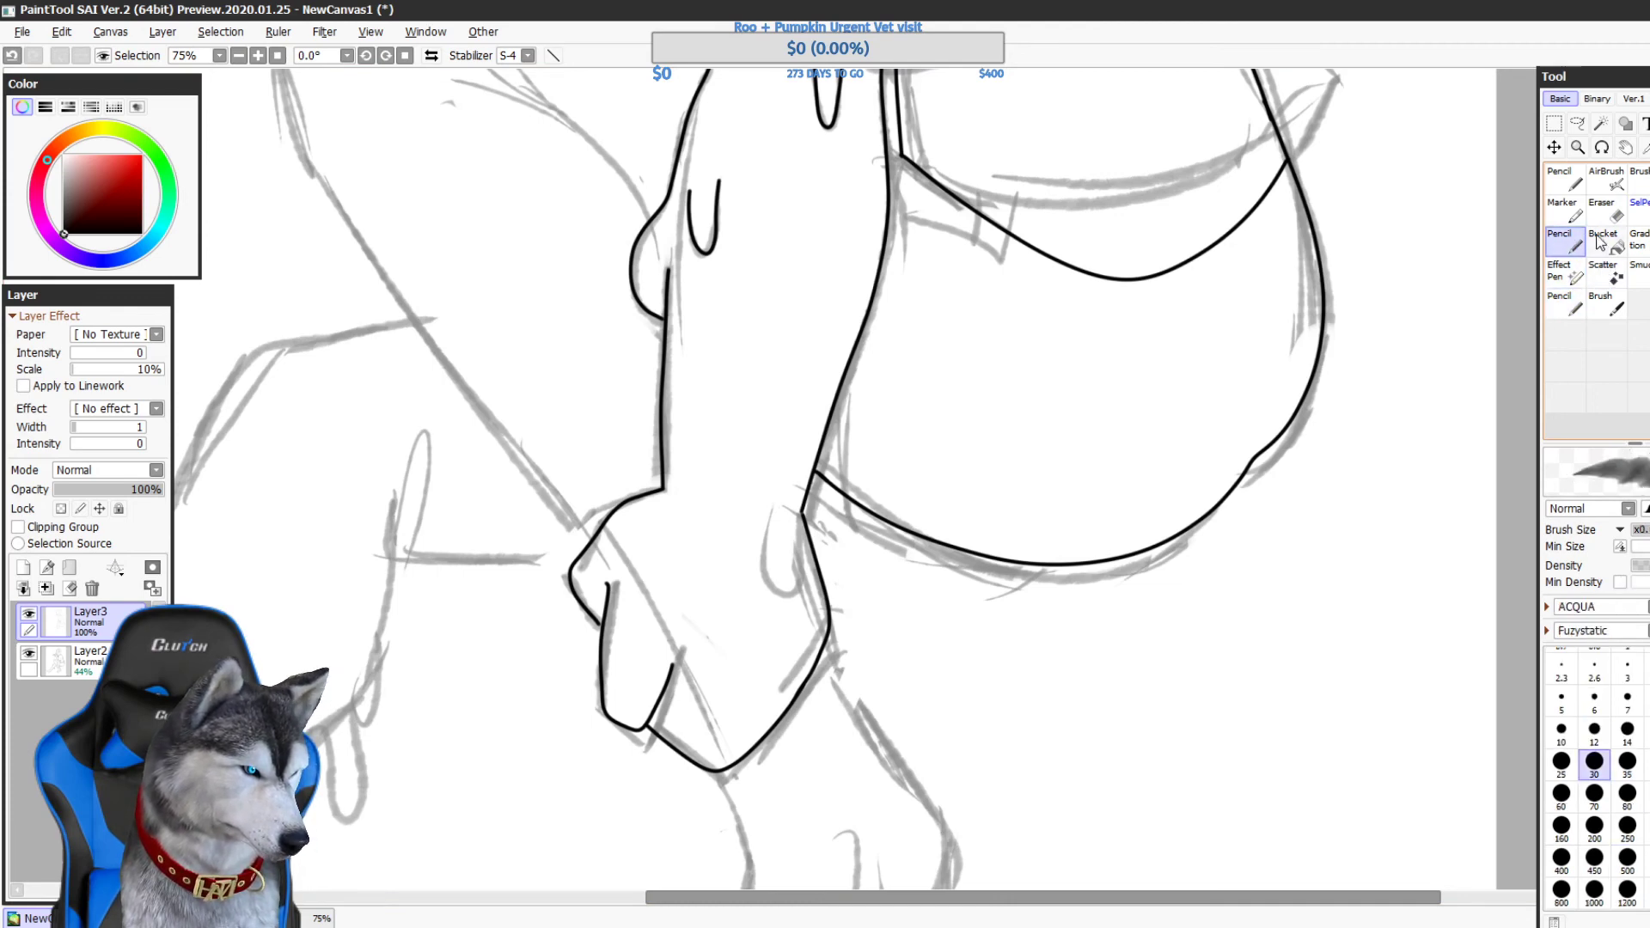
pyautogui.hotkey('ctrl', 'z')
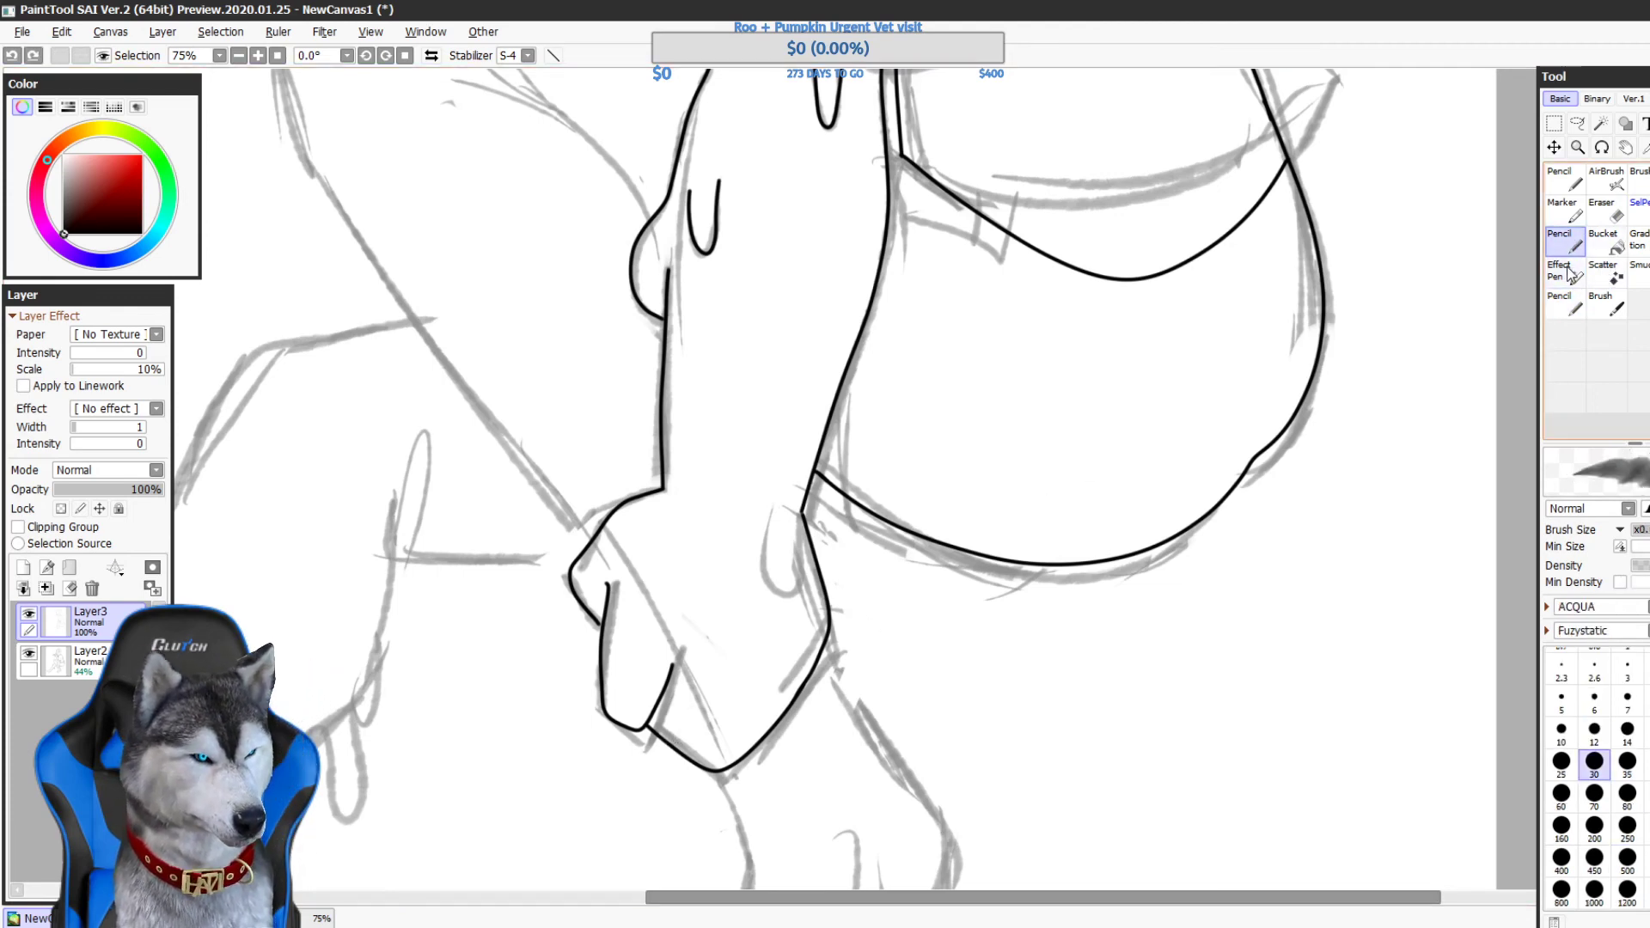
pyautogui.click(1565, 181)
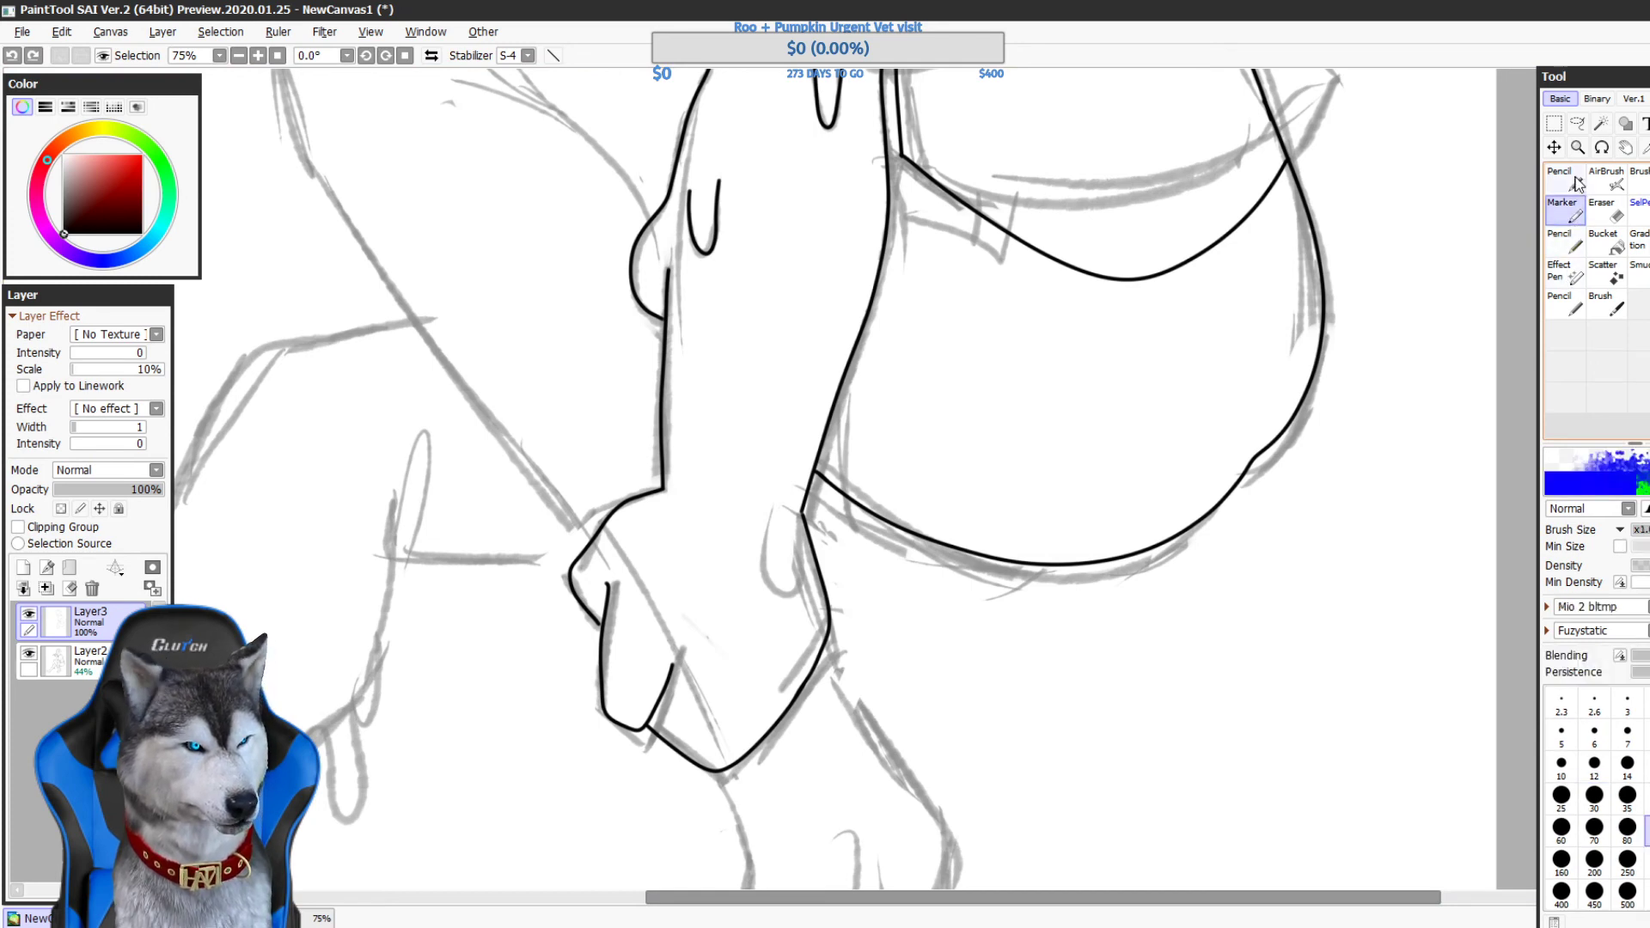
pyautogui.moveTo(677, 745); pyautogui.dragTo(712, 678)
pyautogui.hotkey('ctrl', 'z')
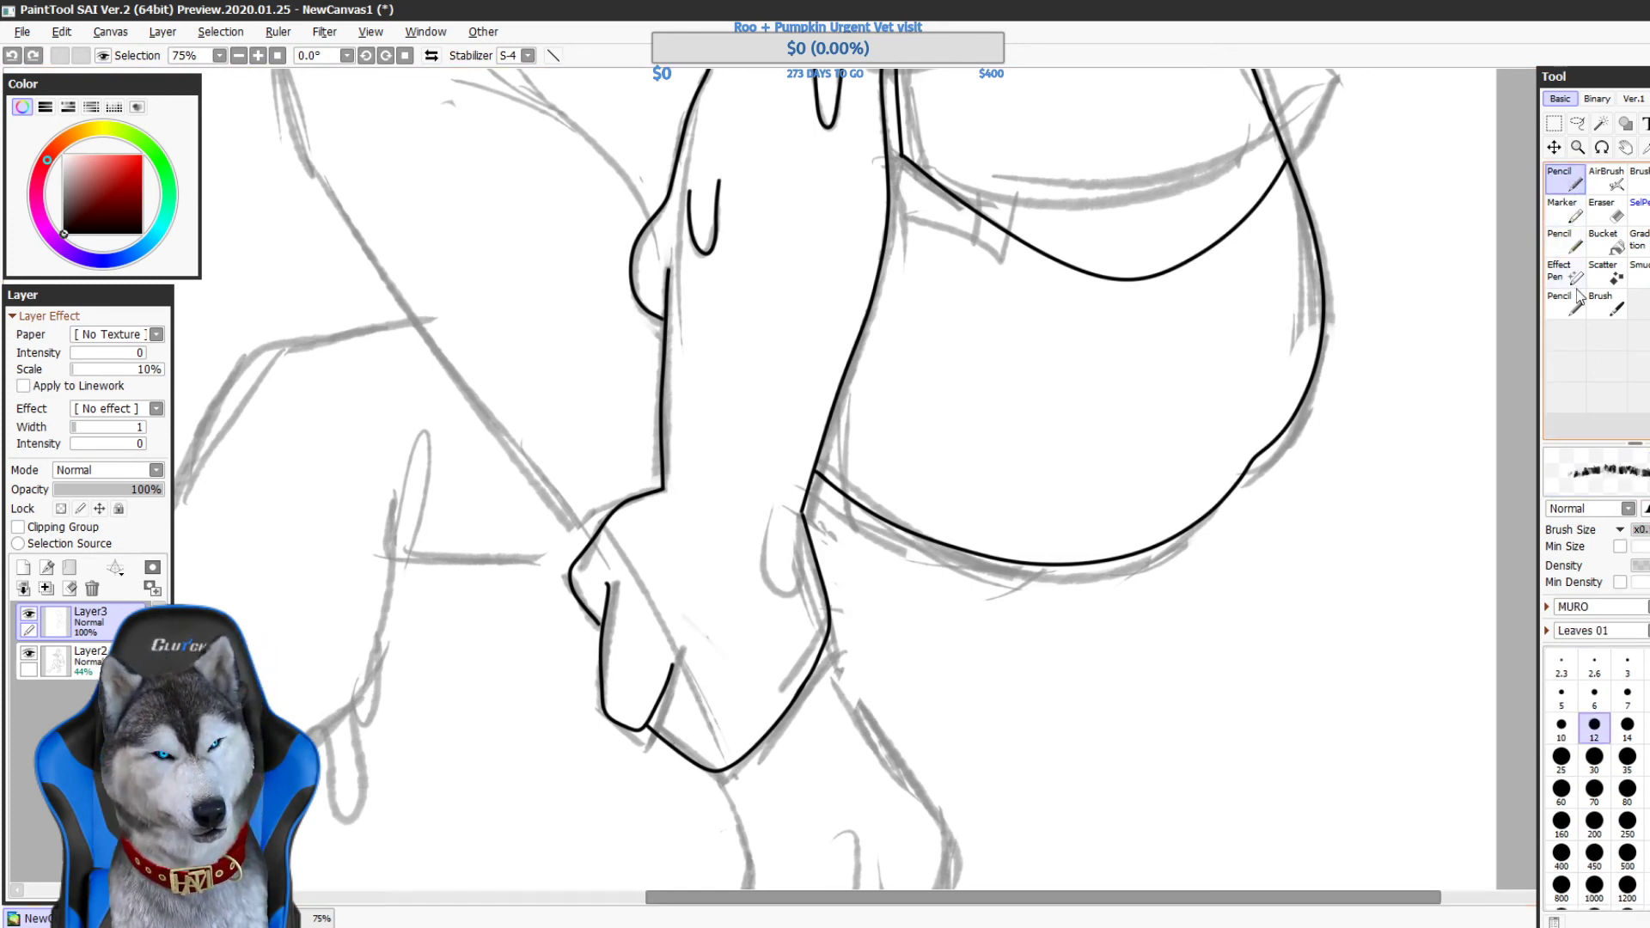
# - Try to ink short finger division lines across the lower hand with the size 6 Pencil
pyautogui.click(1566, 303)
pyautogui.moveTo(675, 747); pyautogui.dragTo(704, 696)
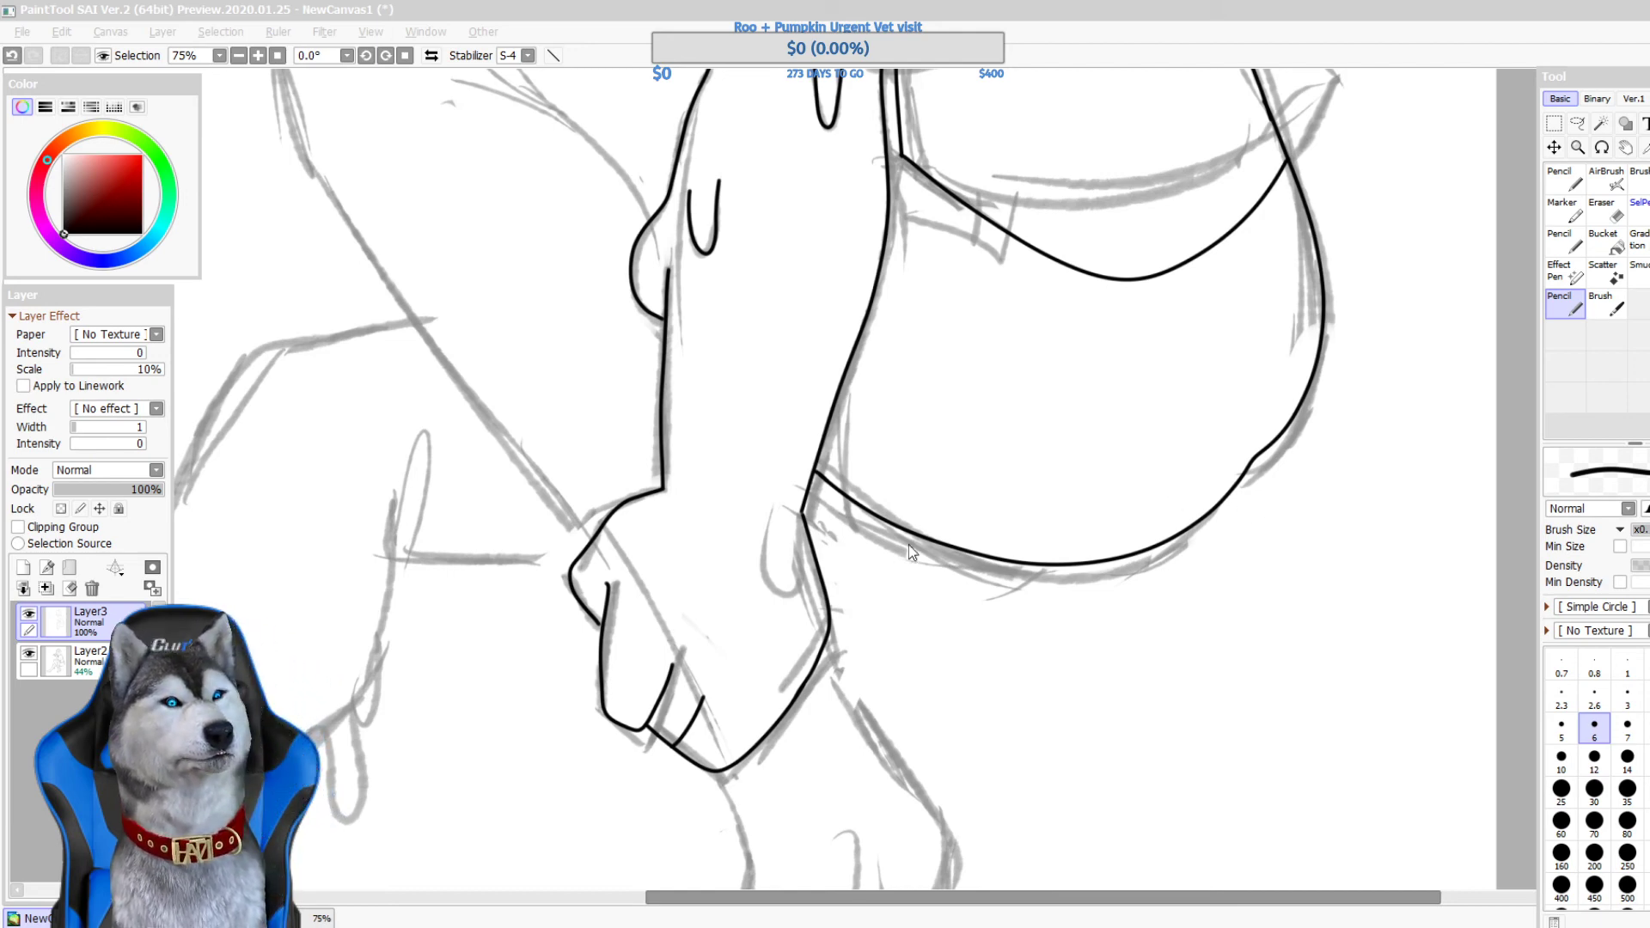
pyautogui.click(806, 644)
pyautogui.moveTo(689, 580); pyautogui.dragTo(659, 453)
pyautogui.moveTo(667, 636); pyautogui.dragTo(698, 580)
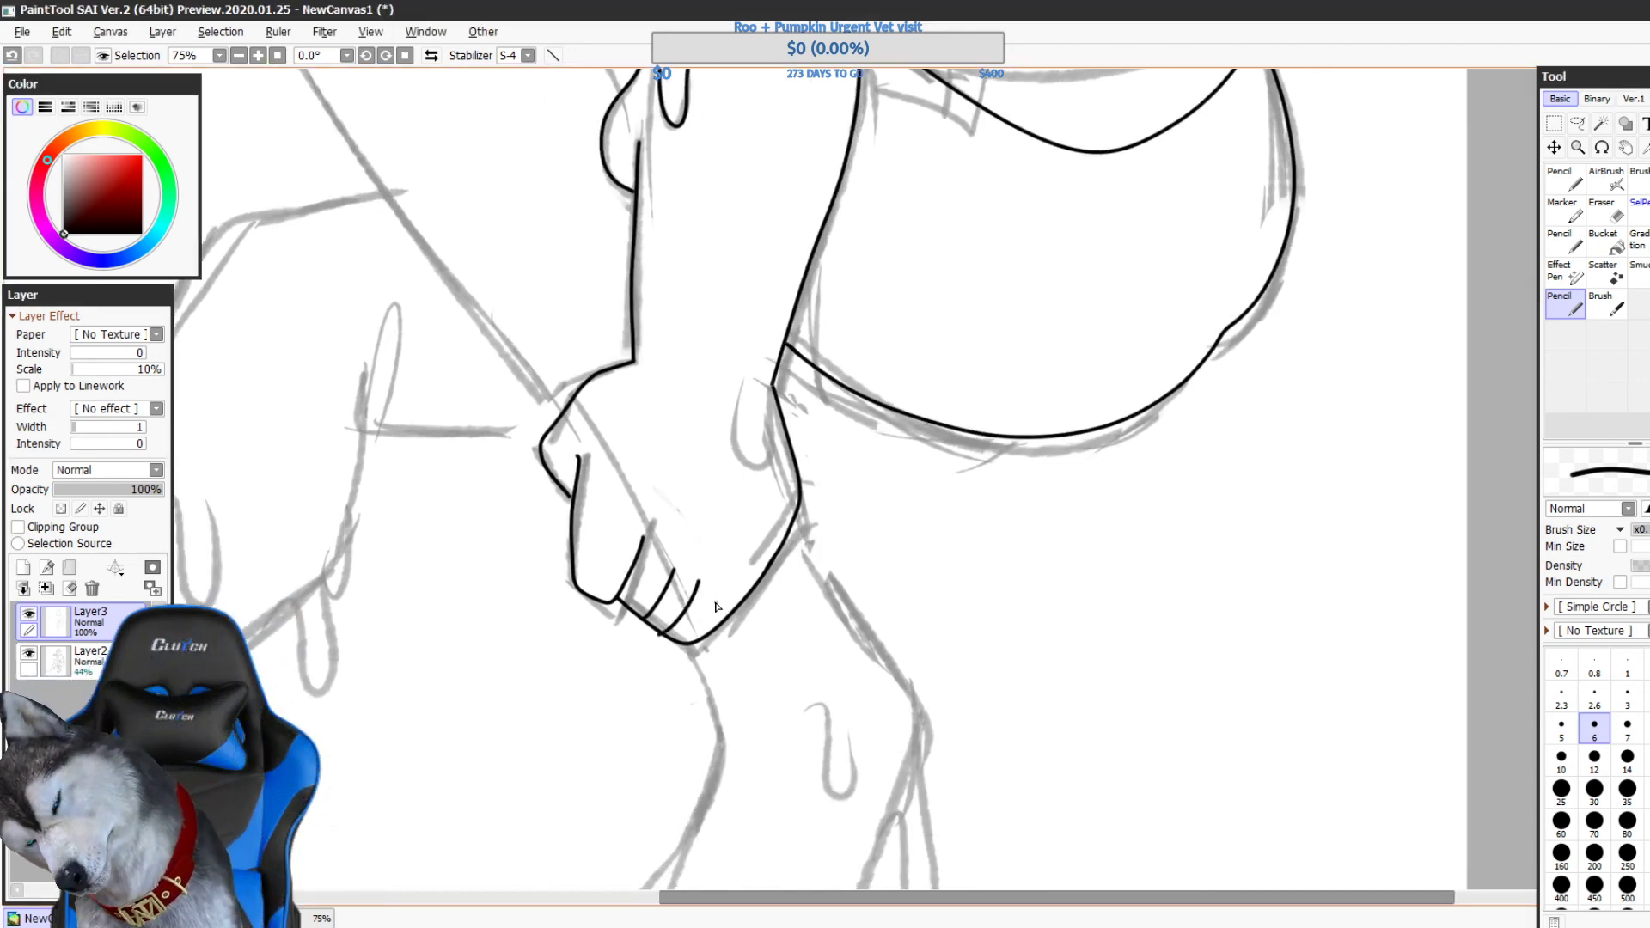
pyautogui.hotkey('ctrl', 'z')
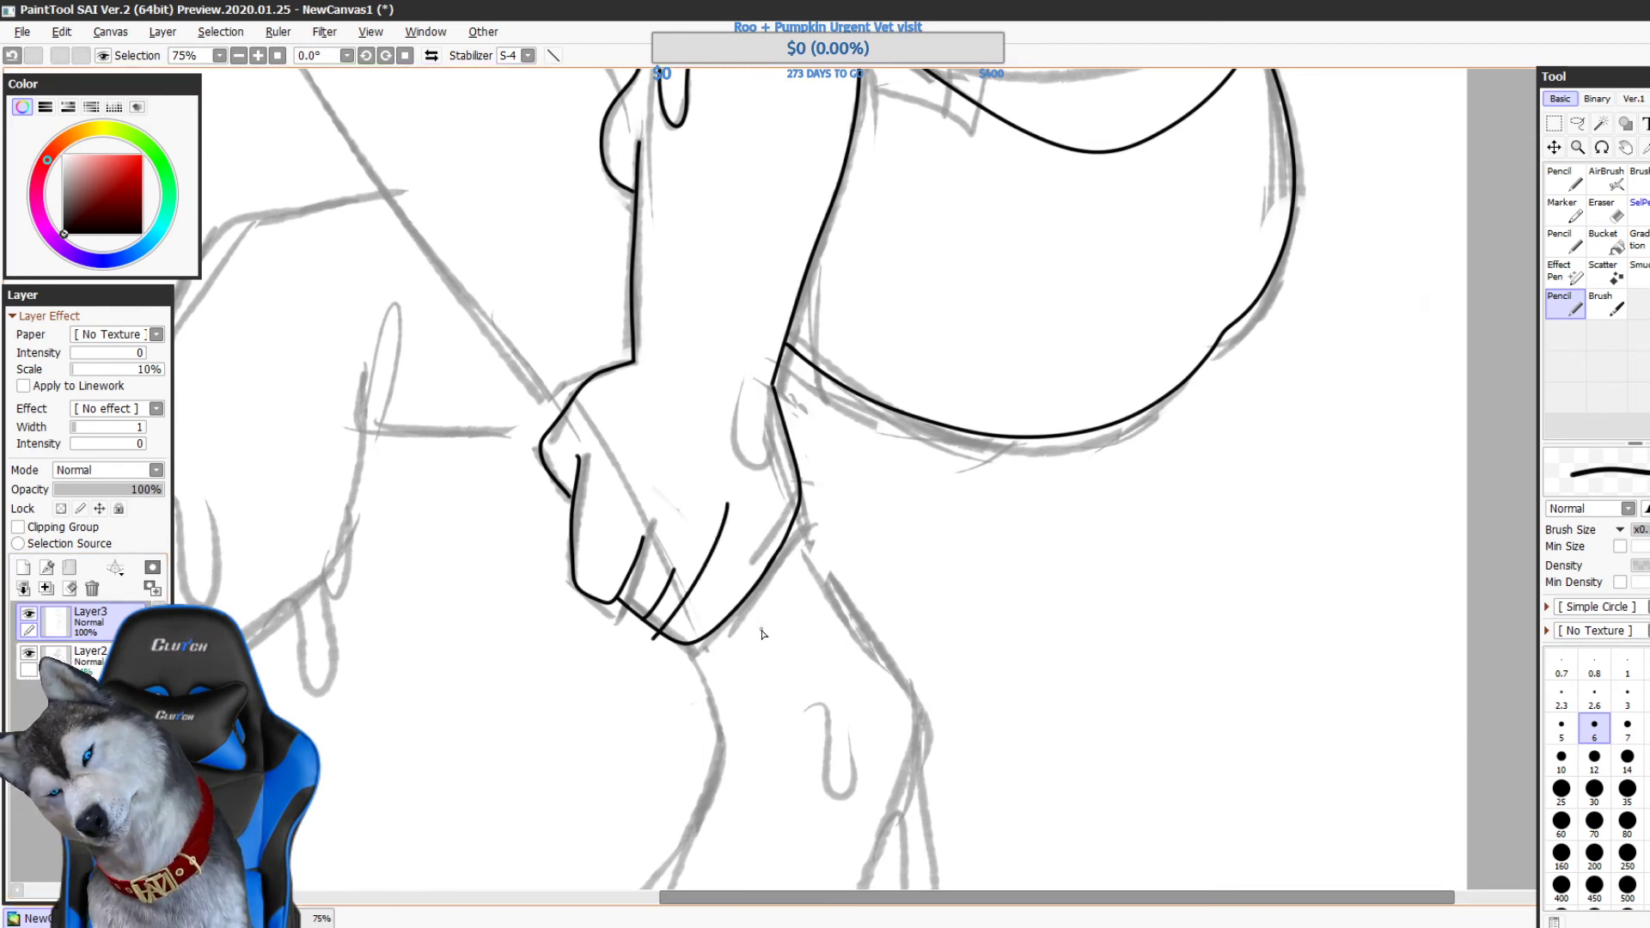
pyautogui.moveTo(668, 640); pyautogui.dragTo(708, 587)
# - Undo the finger division lines and the outer contour of the hand
pyautogui.moveTo(946, 590)
pyautogui.mouseDown()
pyautogui.moveTo(983, 783)
pyautogui.moveTo(873, 578)
pyautogui.mouseUp()
pyautogui.hotkey('ctrl', 'z')
pyautogui.hotkey('ctrl', 'z')
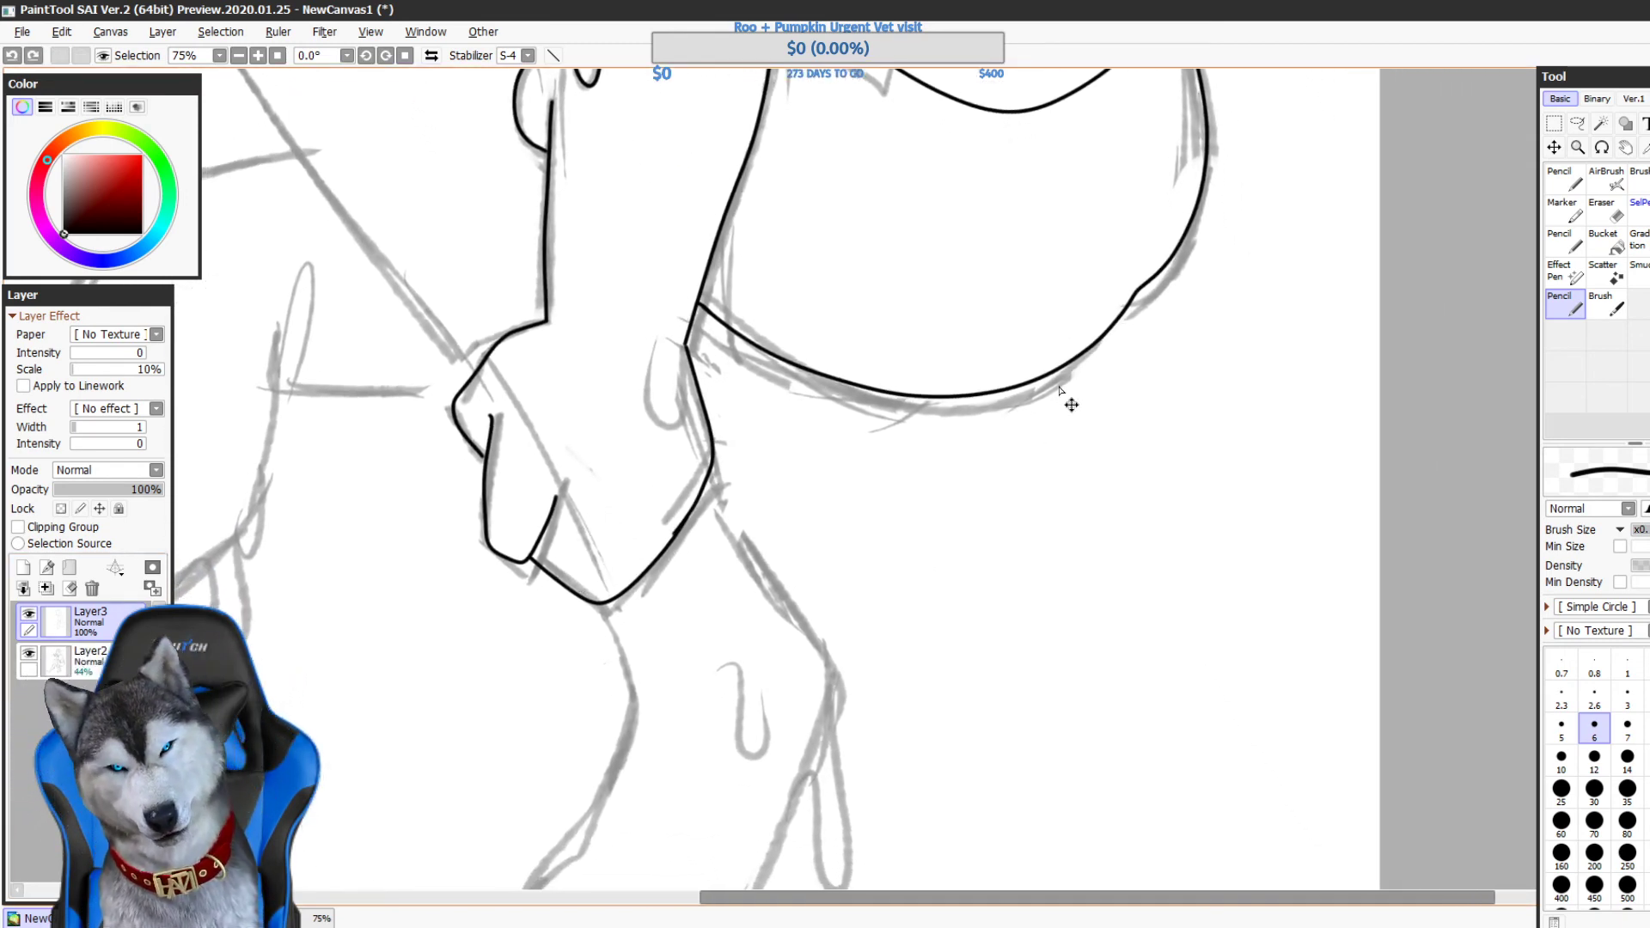
pyautogui.hotkey('ctrl', 'z')
pyautogui.hotkey('ctrl', 'z')
# - Try to ink rounded fingertips beside the first finger and the back edge of the hand down from the wrist
pyautogui.moveTo(557, 575)
pyautogui.mouseDown()
pyautogui.moveTo(593, 551)
pyautogui.moveTo(580, 592)
pyautogui.moveTo(623, 600)
pyautogui.moveTo(597, 601)
pyautogui.moveTo(692, 552)
pyautogui.mouseUp()
pyautogui.hotkey('ctrl', 'z')
pyautogui.hotkey('ctrl', 'z')
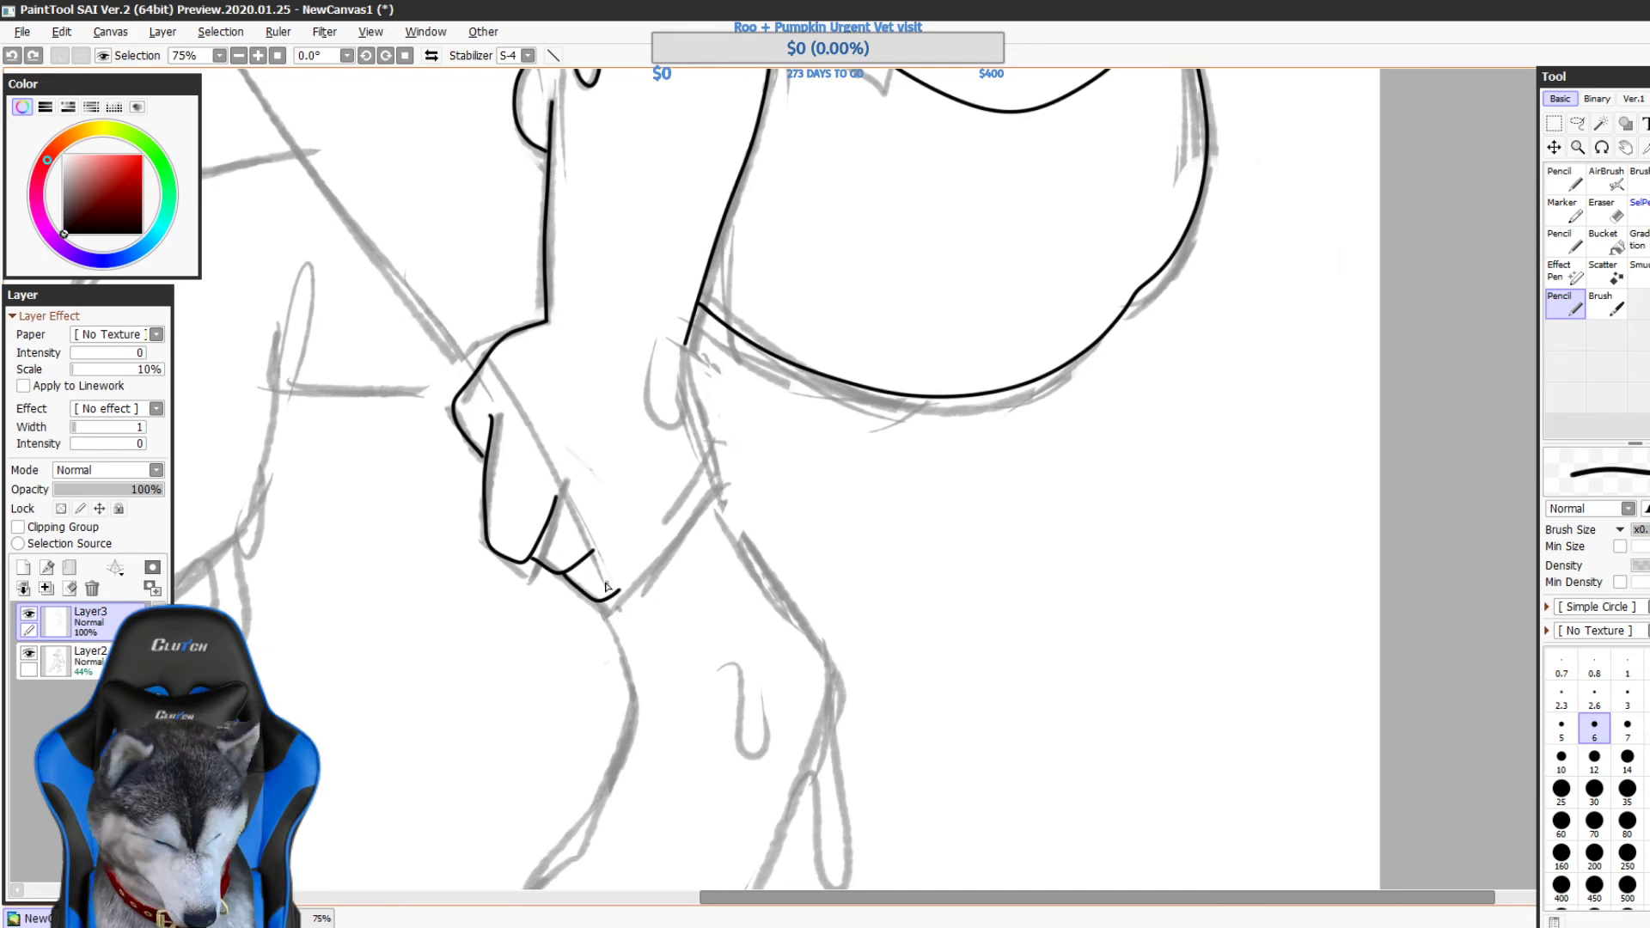
pyautogui.moveTo(559, 577)
pyautogui.mouseDown()
pyautogui.moveTo(617, 606)
pyautogui.moveTo(628, 578)
pyautogui.mouseUp()
pyautogui.hotkey('ctrl', 'z')
pyautogui.moveTo(686, 345); pyautogui.dragTo(675, 546)
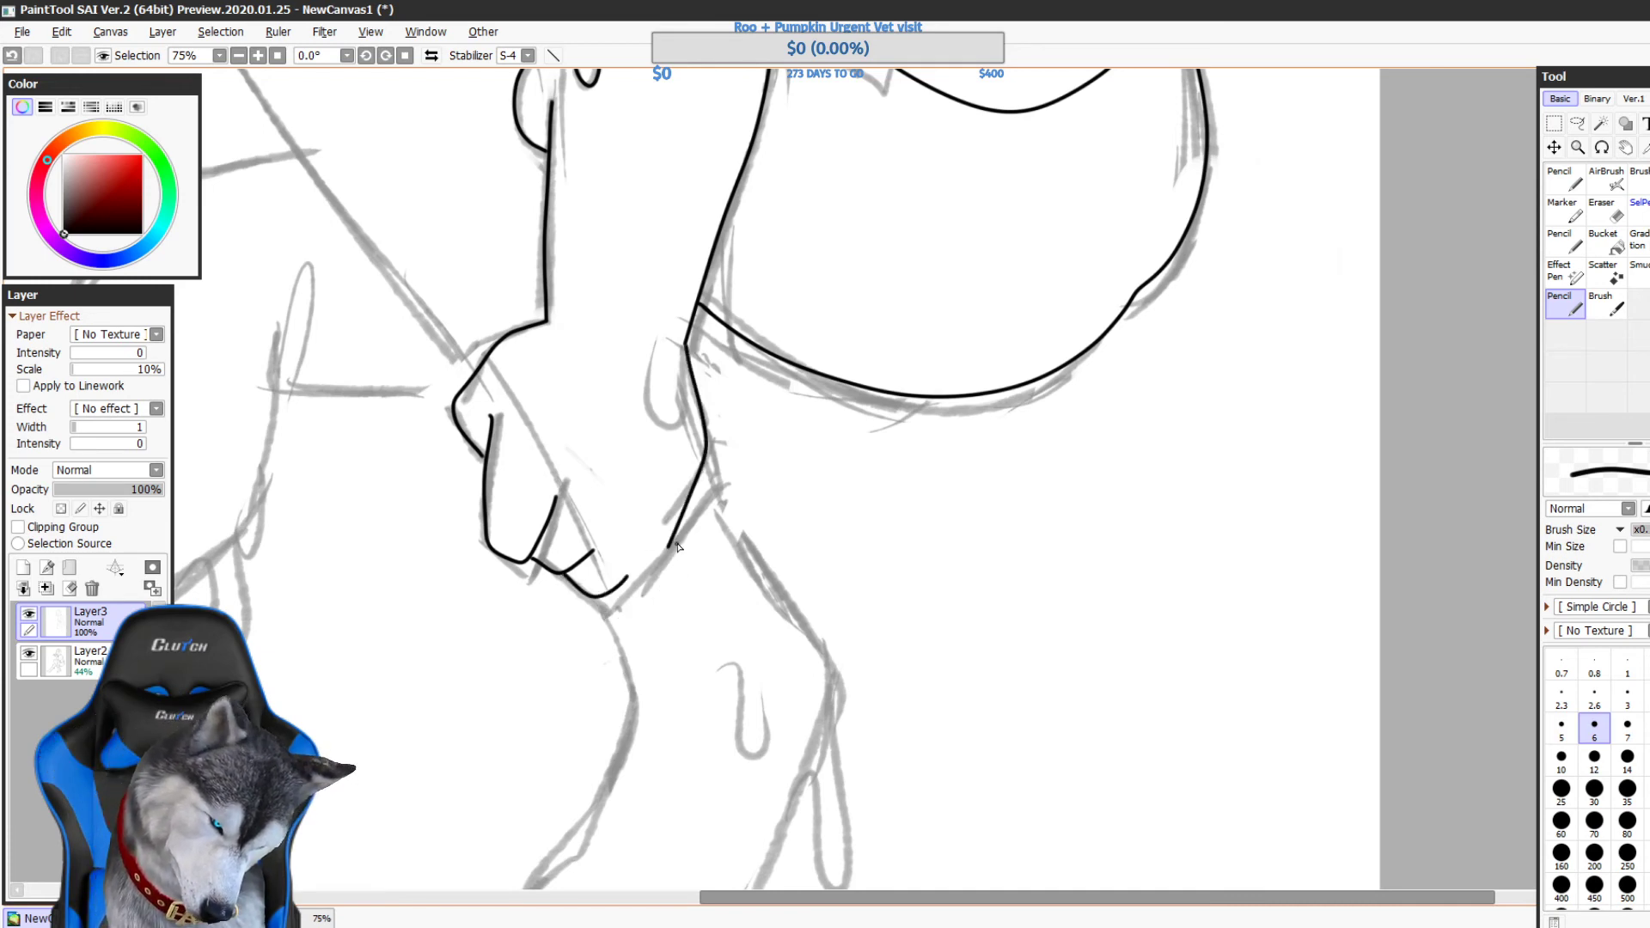
pyautogui.hotkey('ctrl', 'z')
pyautogui.moveTo(687, 354)
pyautogui.mouseDown()
pyautogui.moveTo(680, 540)
pyautogui.moveTo(609, 612)
pyautogui.mouseUp()
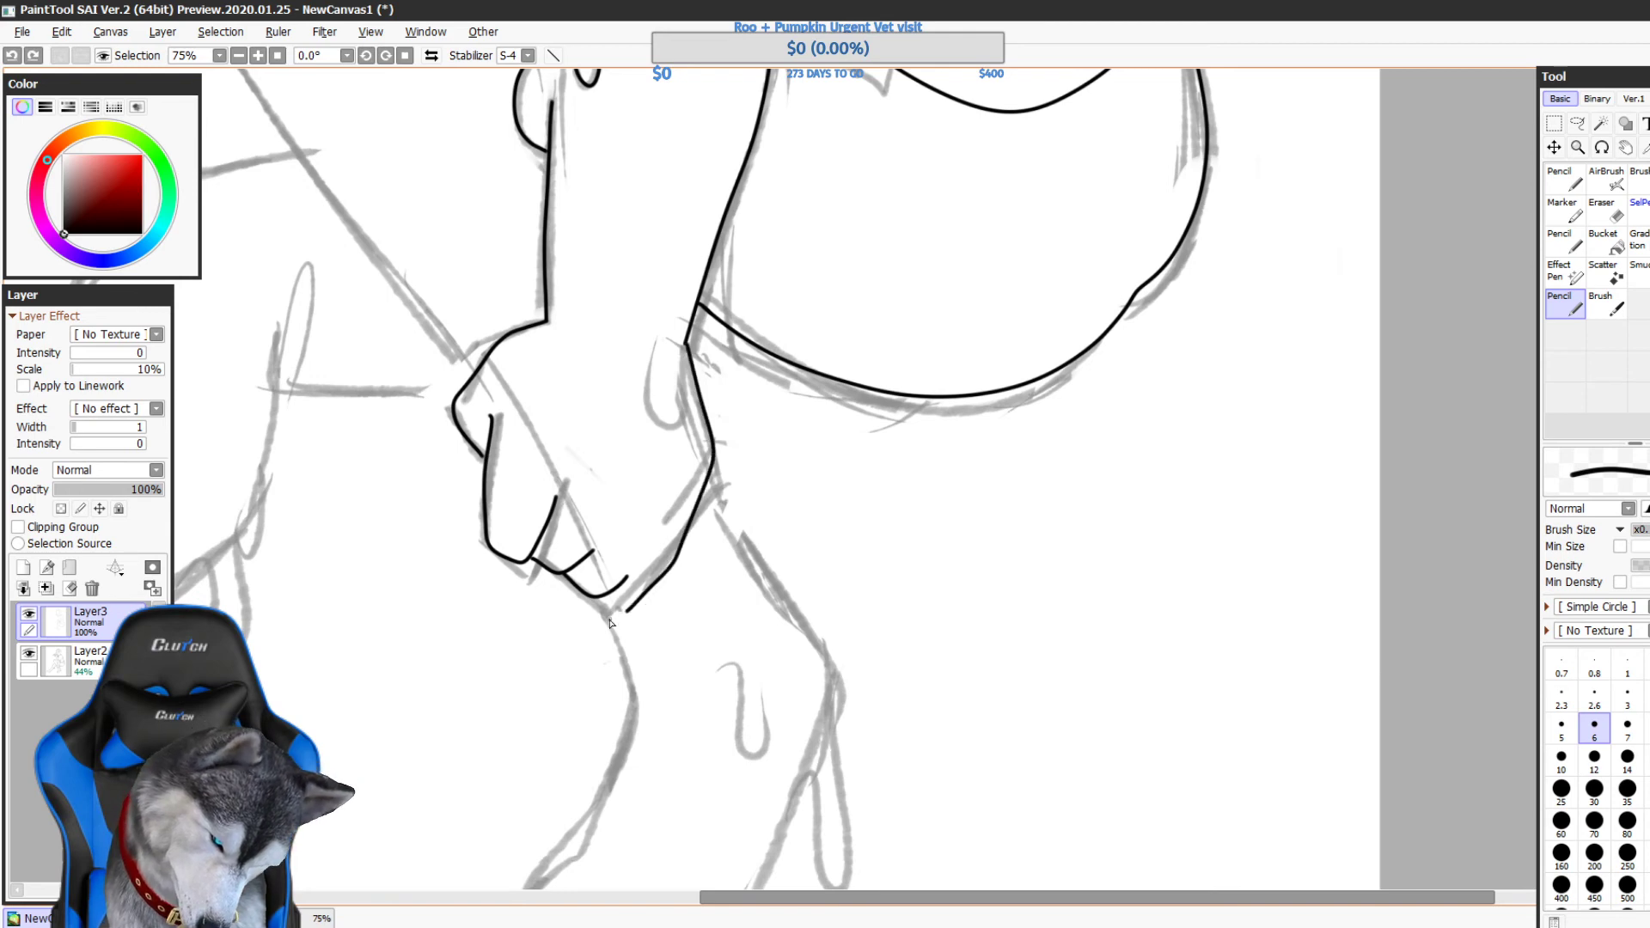
# - Undo the inked hand back to the bare forearm lines at the wrist
pyautogui.moveTo(744, 476); pyautogui.dragTo(762, 524)
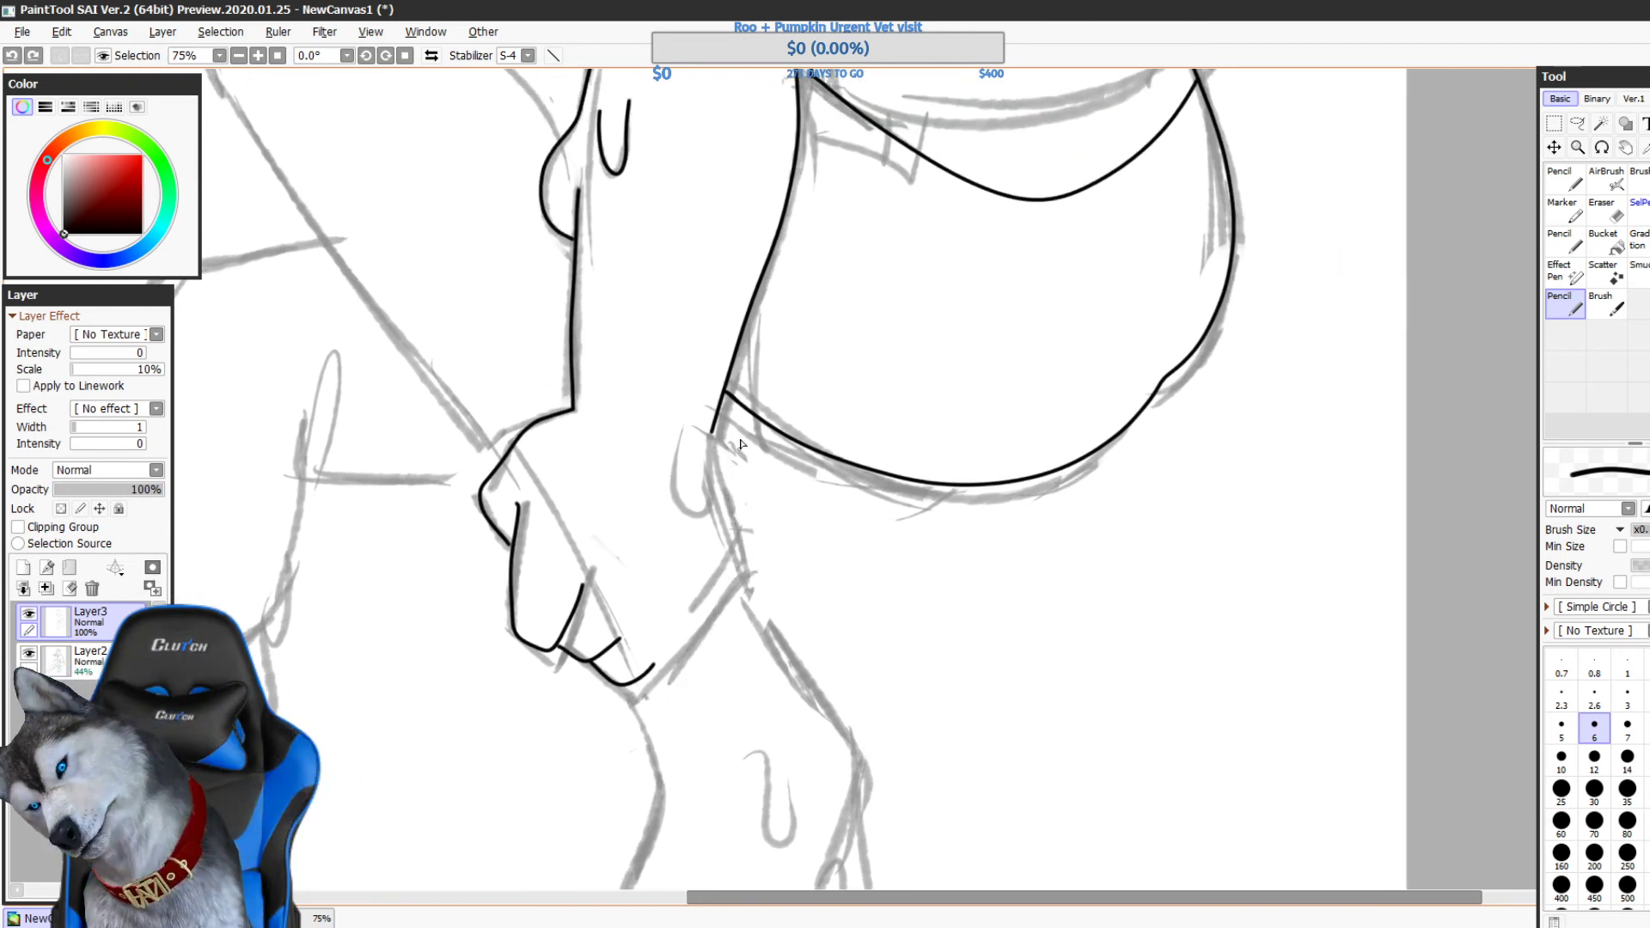
pyautogui.hotkey('ctrl', 'z')
pyautogui.hotkey('ctrl', 'z')
pyautogui.hotkey('ctrl', 'z')
pyautogui.hotkey('ctrl', 'z')
pyautogui.moveTo(774, 577); pyautogui.dragTo(854, 831)
pyautogui.moveTo(920, 669); pyautogui.dragTo(883, 456)
pyautogui.moveTo(804, 540); pyautogui.dragTo(847, 620)
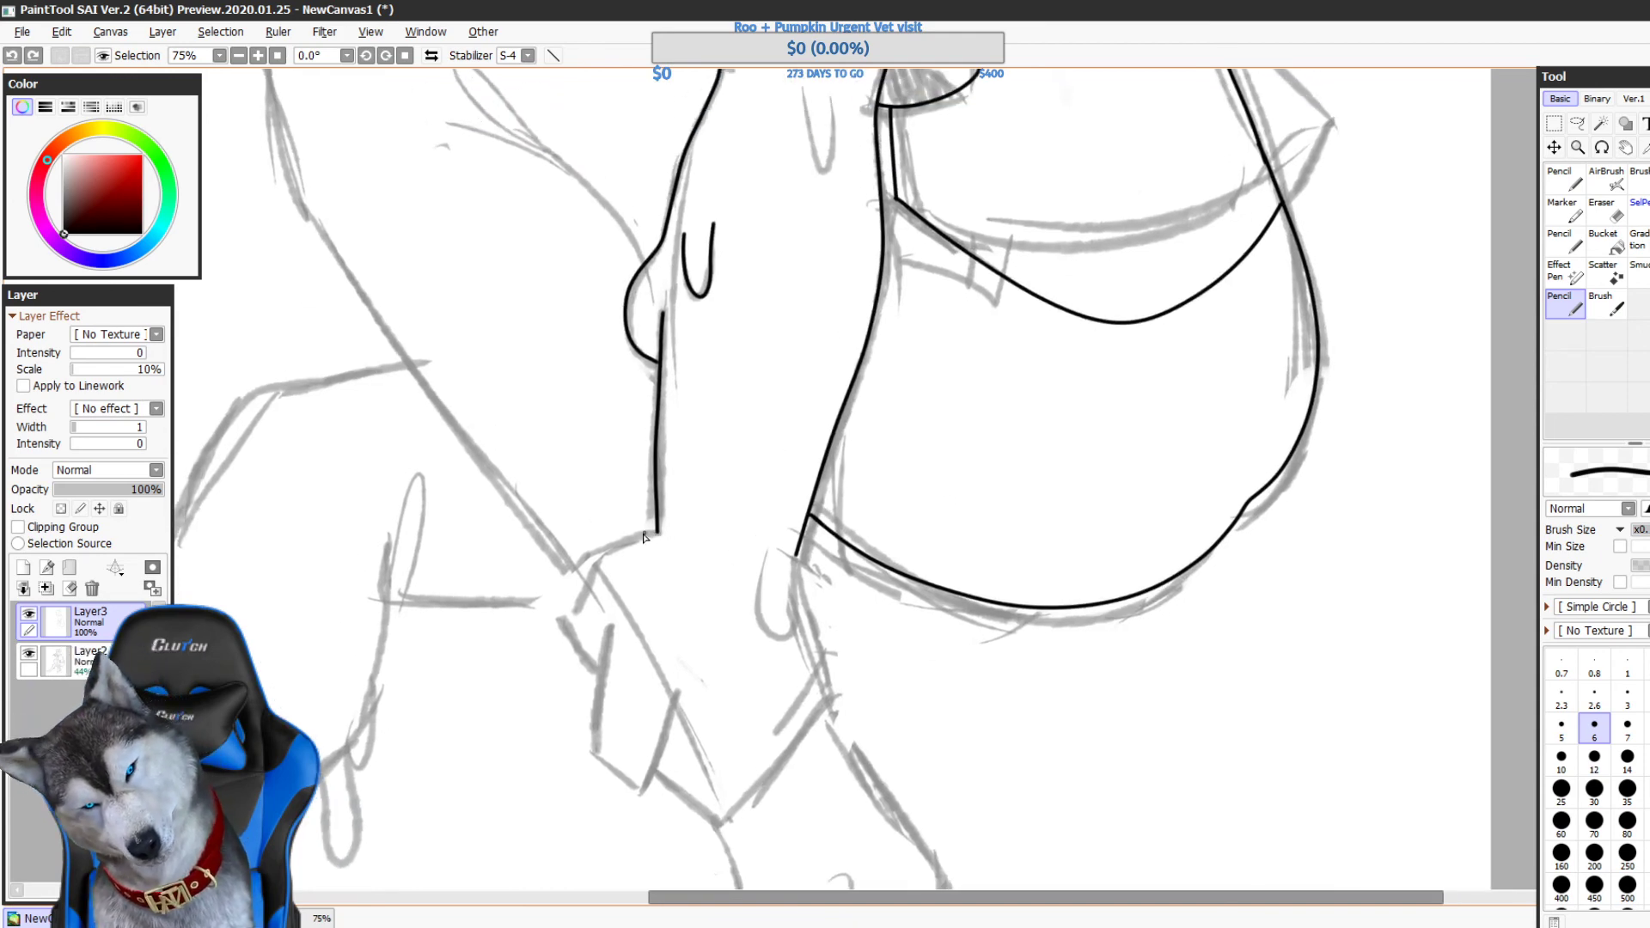
# - Try to ink the curved knuckle contour from the front of the wrist toward the first finger
pyautogui.moveTo(656, 539)
pyautogui.mouseDown()
pyautogui.moveTo(605, 547)
pyautogui.moveTo(562, 621)
pyautogui.moveTo(593, 661)
pyautogui.mouseUp()
pyautogui.hotkey('ctrl', 'z')
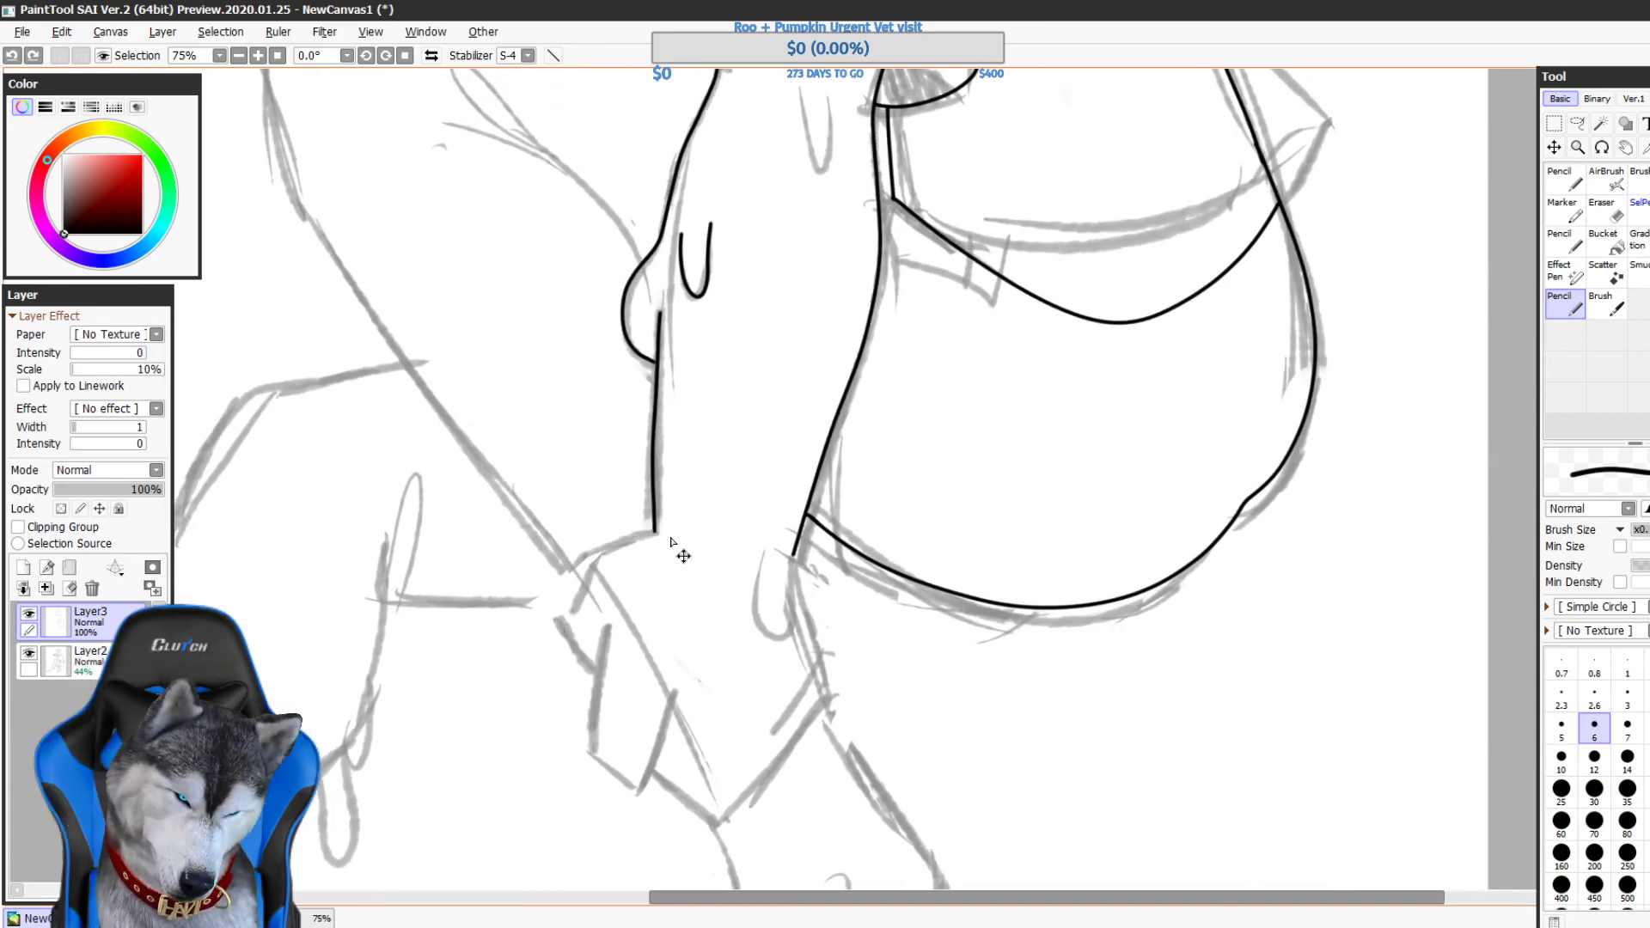
pyautogui.moveTo(557, 605); pyautogui.dragTo(593, 665)
pyautogui.moveTo(630, 602)
pyautogui.mouseDown()
pyautogui.moveTo(605, 496)
pyautogui.moveTo(576, 549)
pyautogui.moveTo(574, 640)
pyautogui.moveTo(611, 661)
pyautogui.mouseUp()
pyautogui.hotkey('ctrl', 'z')
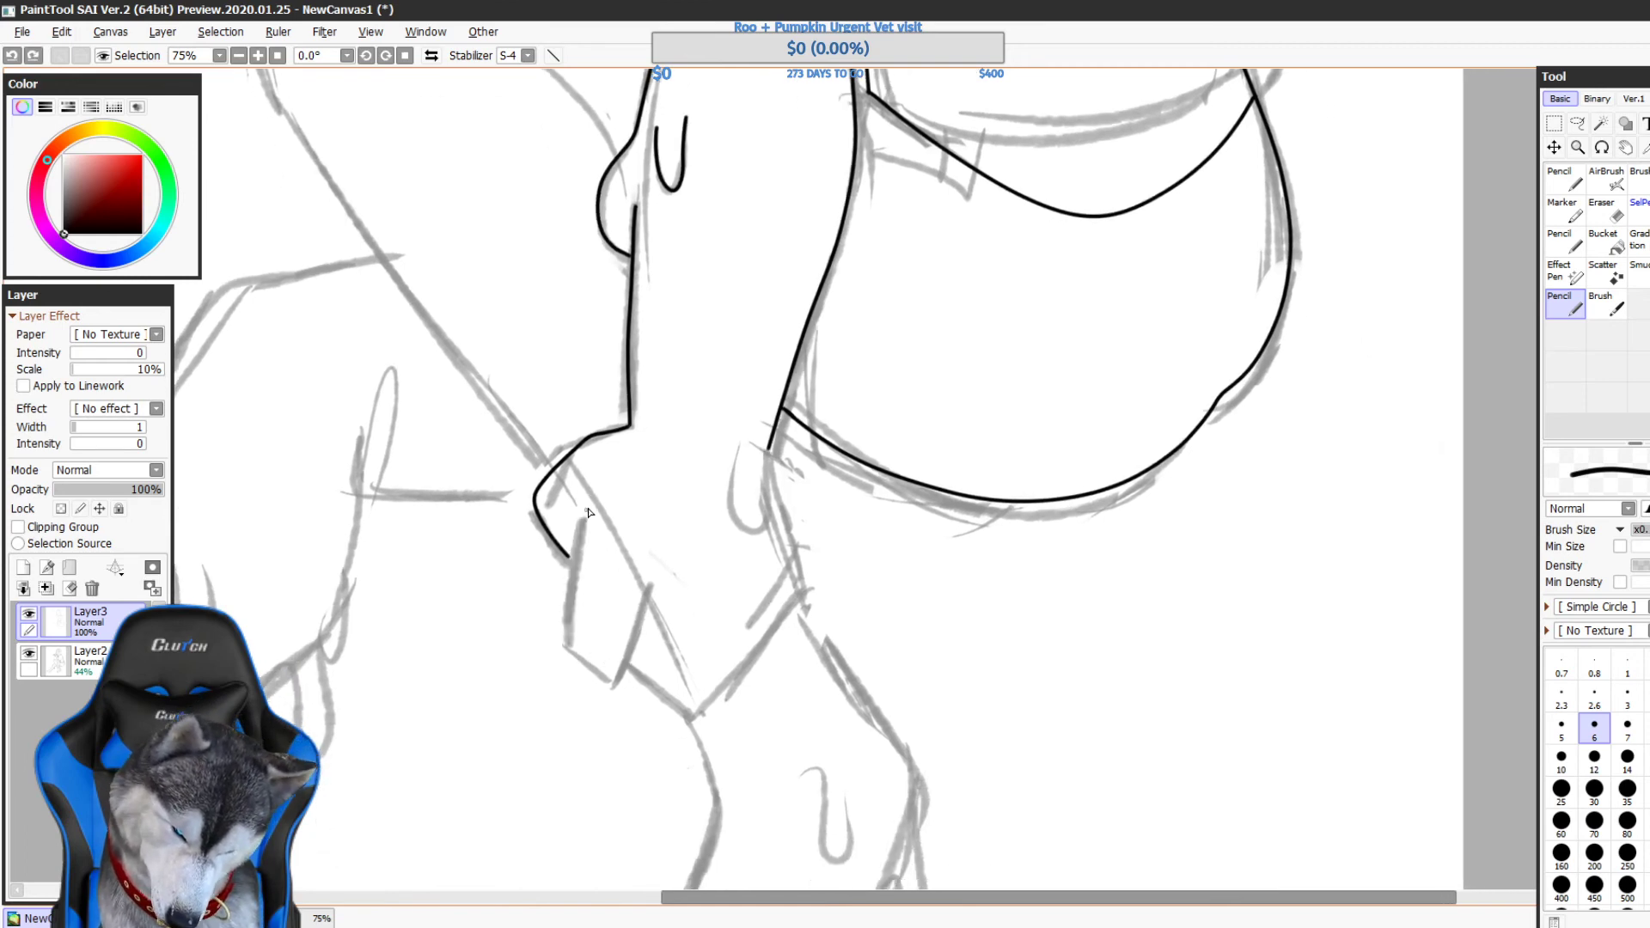
# - Try several versions of the first curled finger below the knuckle, then undo them along with the knuckle contour
pyautogui.moveTo(597, 521)
pyautogui.mouseDown()
pyautogui.moveTo(550, 625)
pyautogui.moveTo(639, 626)
pyautogui.mouseUp()
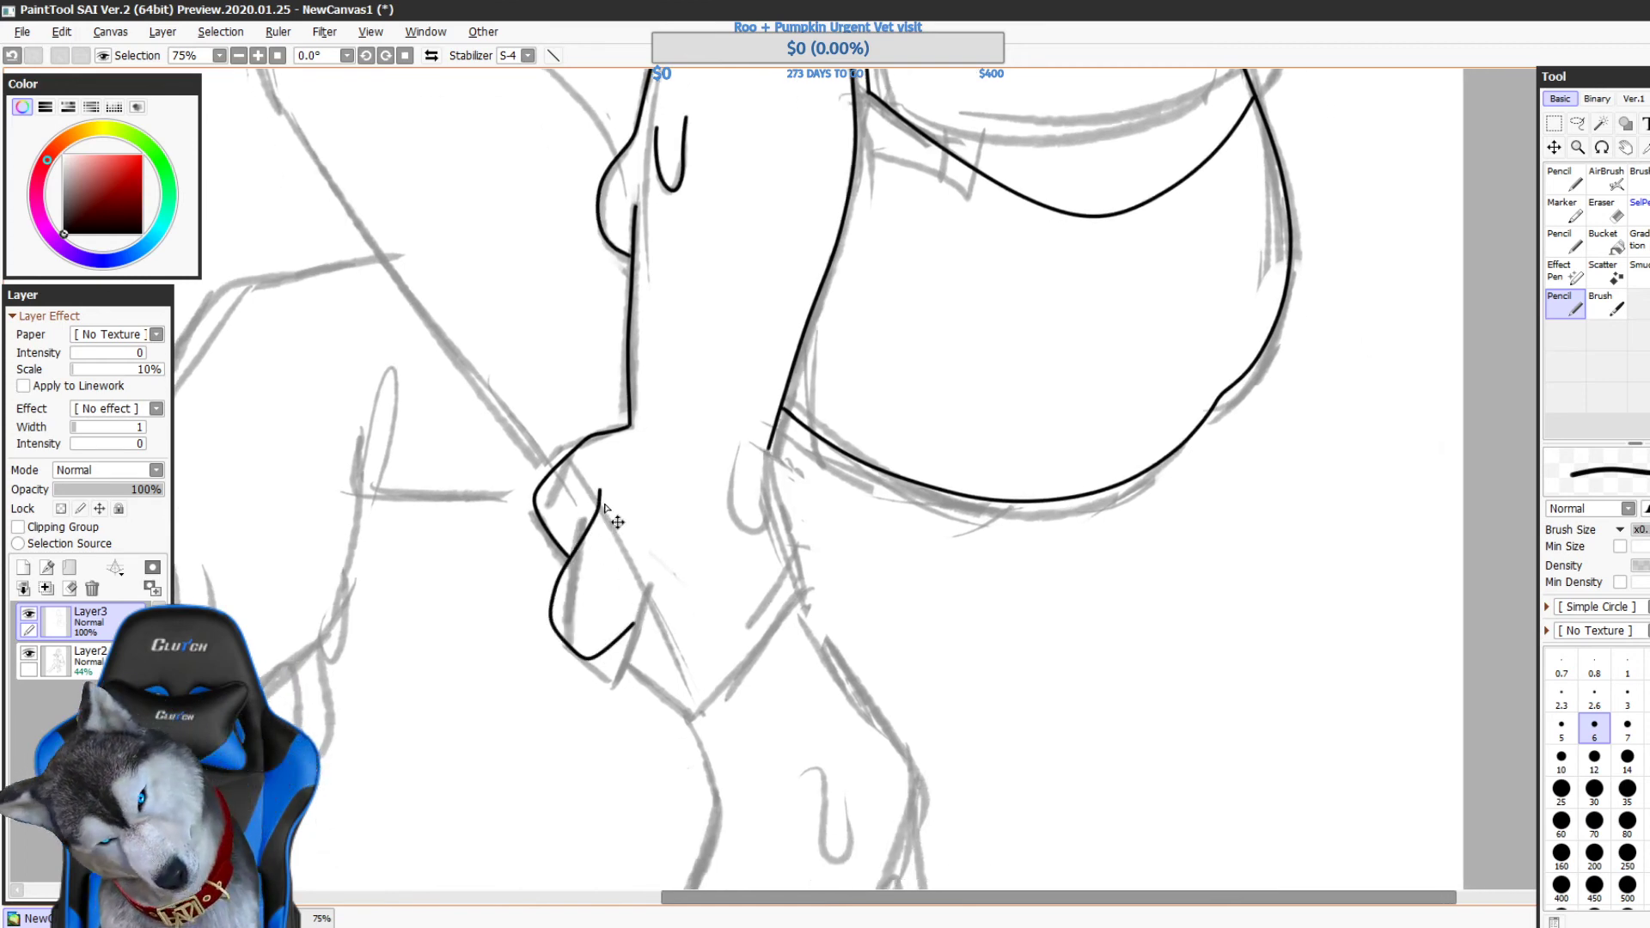
pyautogui.hotkey('ctrl', 'z')
pyautogui.moveTo(596, 491); pyautogui.dragTo(592, 526)
pyautogui.moveTo(559, 615); pyautogui.dragTo(595, 640)
pyautogui.hotkey('ctrl', 'z')
pyautogui.moveTo(596, 491)
pyautogui.mouseDown()
pyautogui.moveTo(548, 619)
pyautogui.moveTo(585, 644)
pyautogui.moveTo(628, 586)
pyautogui.mouseUp()
pyautogui.moveTo(773, 440); pyautogui.dragTo(786, 534)
pyautogui.hotkey('ctrl', 'z')
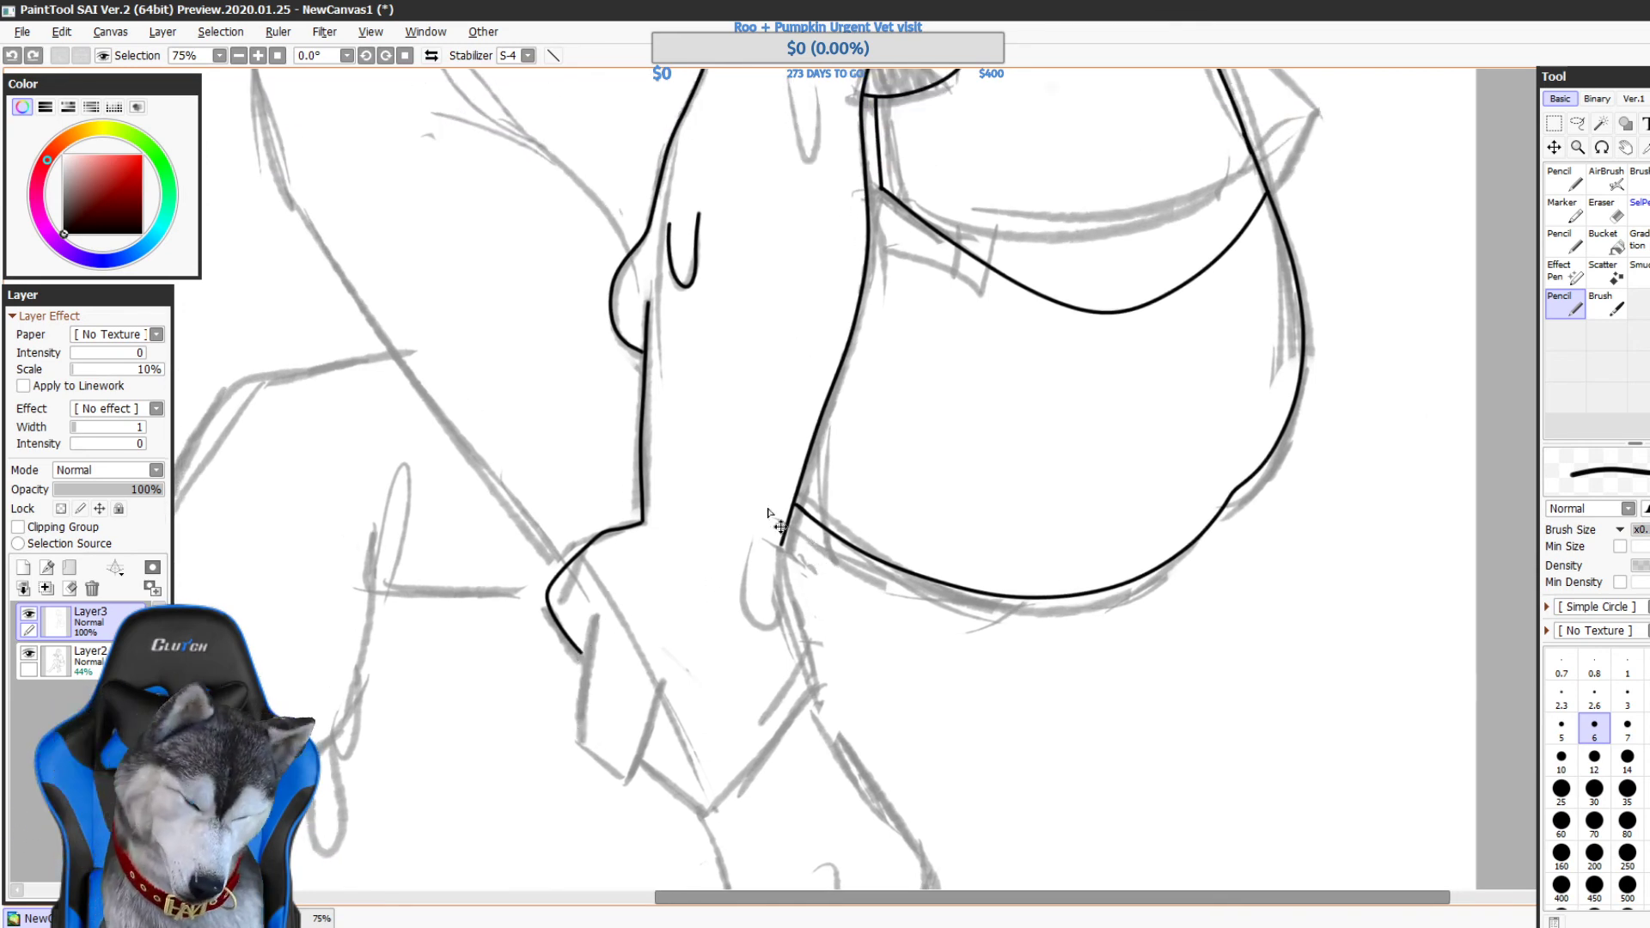
pyautogui.hotkey('ctrl', 'z')
# - Try to ink a smaller hand with a curved knuckle, a curled first finger and an outer contour up to the wrist
pyautogui.moveTo(643, 522); pyautogui.dragTo(566, 568)
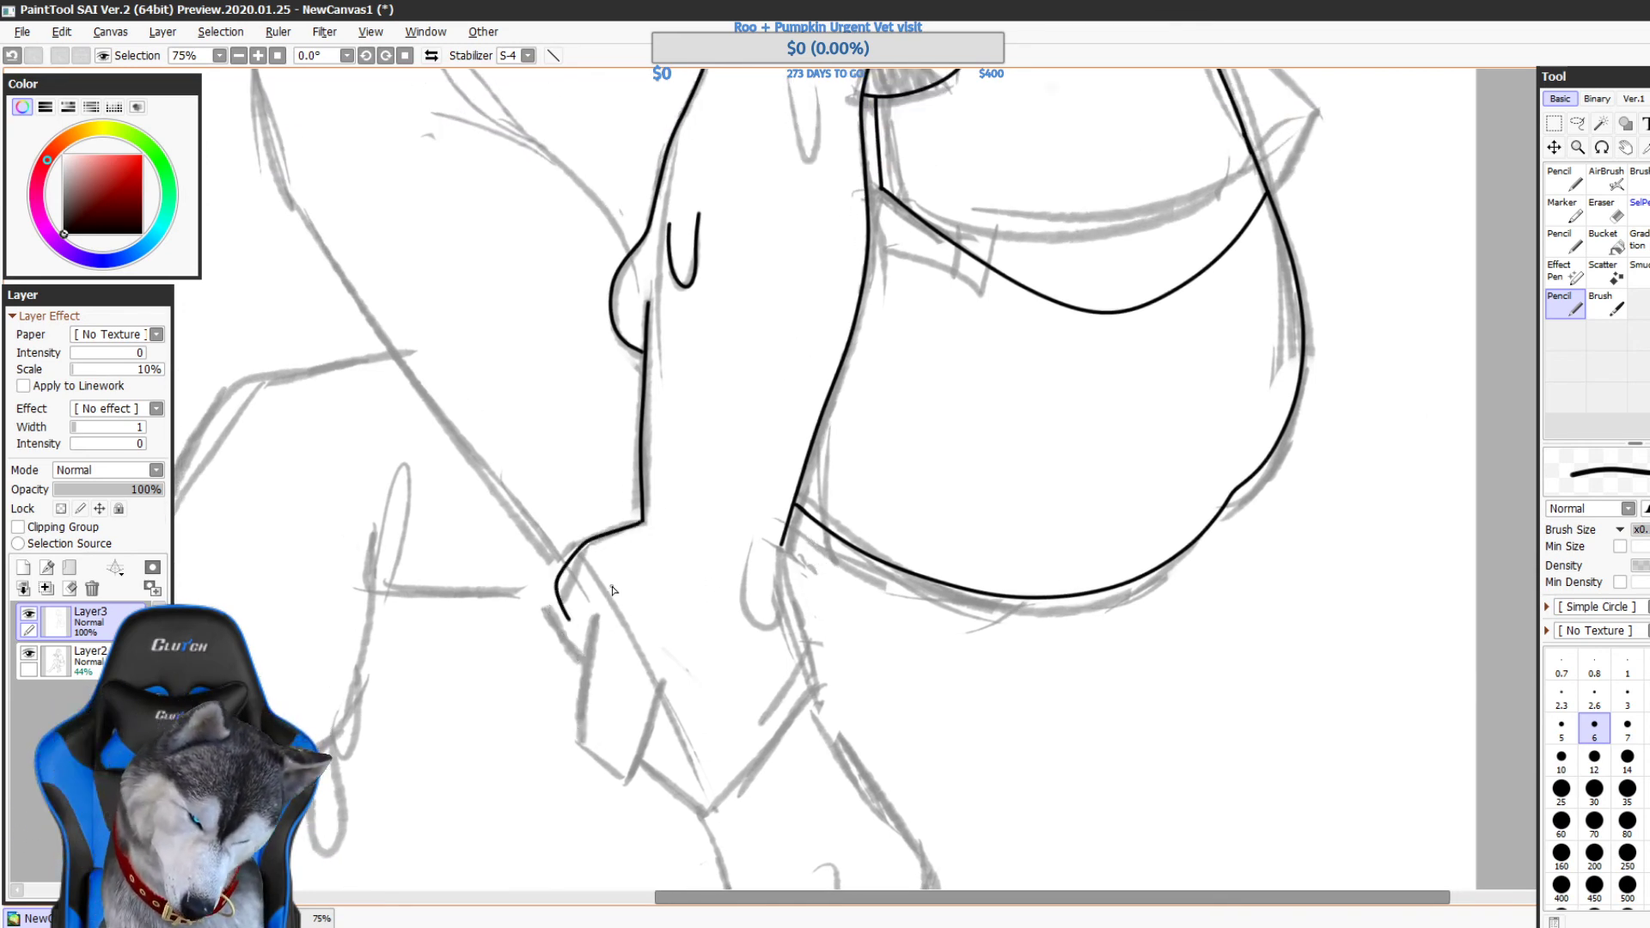
pyautogui.moveTo(599, 697); pyautogui.dragTo(628, 676)
pyautogui.moveTo(667, 709)
pyautogui.mouseDown()
pyautogui.moveTo(659, 676)
pyautogui.moveTo(592, 675)
pyautogui.moveTo(748, 619)
pyautogui.moveTo(602, 678)
pyautogui.moveTo(641, 639)
pyautogui.mouseUp()
pyautogui.hotkey('ctrl', 'z')
pyautogui.hotkey('ctrl', 'z')
pyautogui.moveTo(763, 496)
pyautogui.mouseDown()
pyautogui.moveTo(784, 596)
pyautogui.moveTo(671, 729)
pyautogui.moveTo(572, 649)
pyautogui.mouseUp()
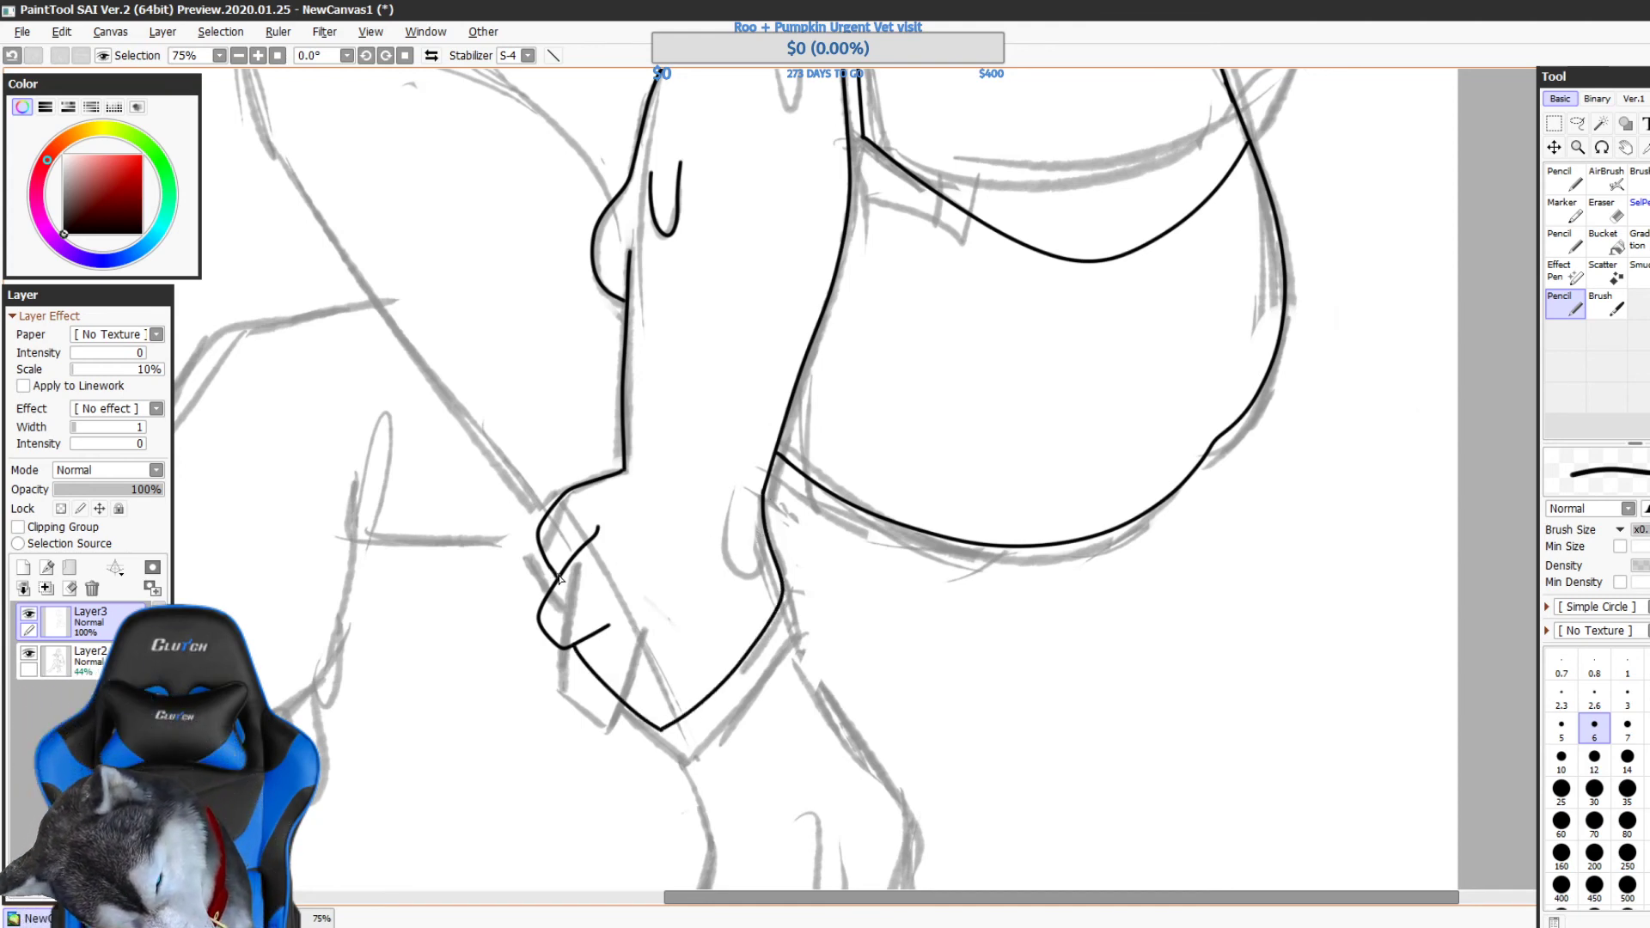
# - Try to ink the division lines between the remaining fingers of the smaller hand
pyautogui.moveTo(601, 678); pyautogui.dragTo(641, 643)
pyautogui.moveTo(628, 703); pyautogui.dragTo(660, 672)
pyautogui.moveTo(837, 564)
pyautogui.mouseDown()
pyautogui.moveTo(827, 629)
pyautogui.moveTo(880, 548)
pyautogui.moveTo(900, 457)
pyautogui.mouseUp()
pyautogui.moveTo(1036, 409); pyautogui.dragTo(1003, 497)
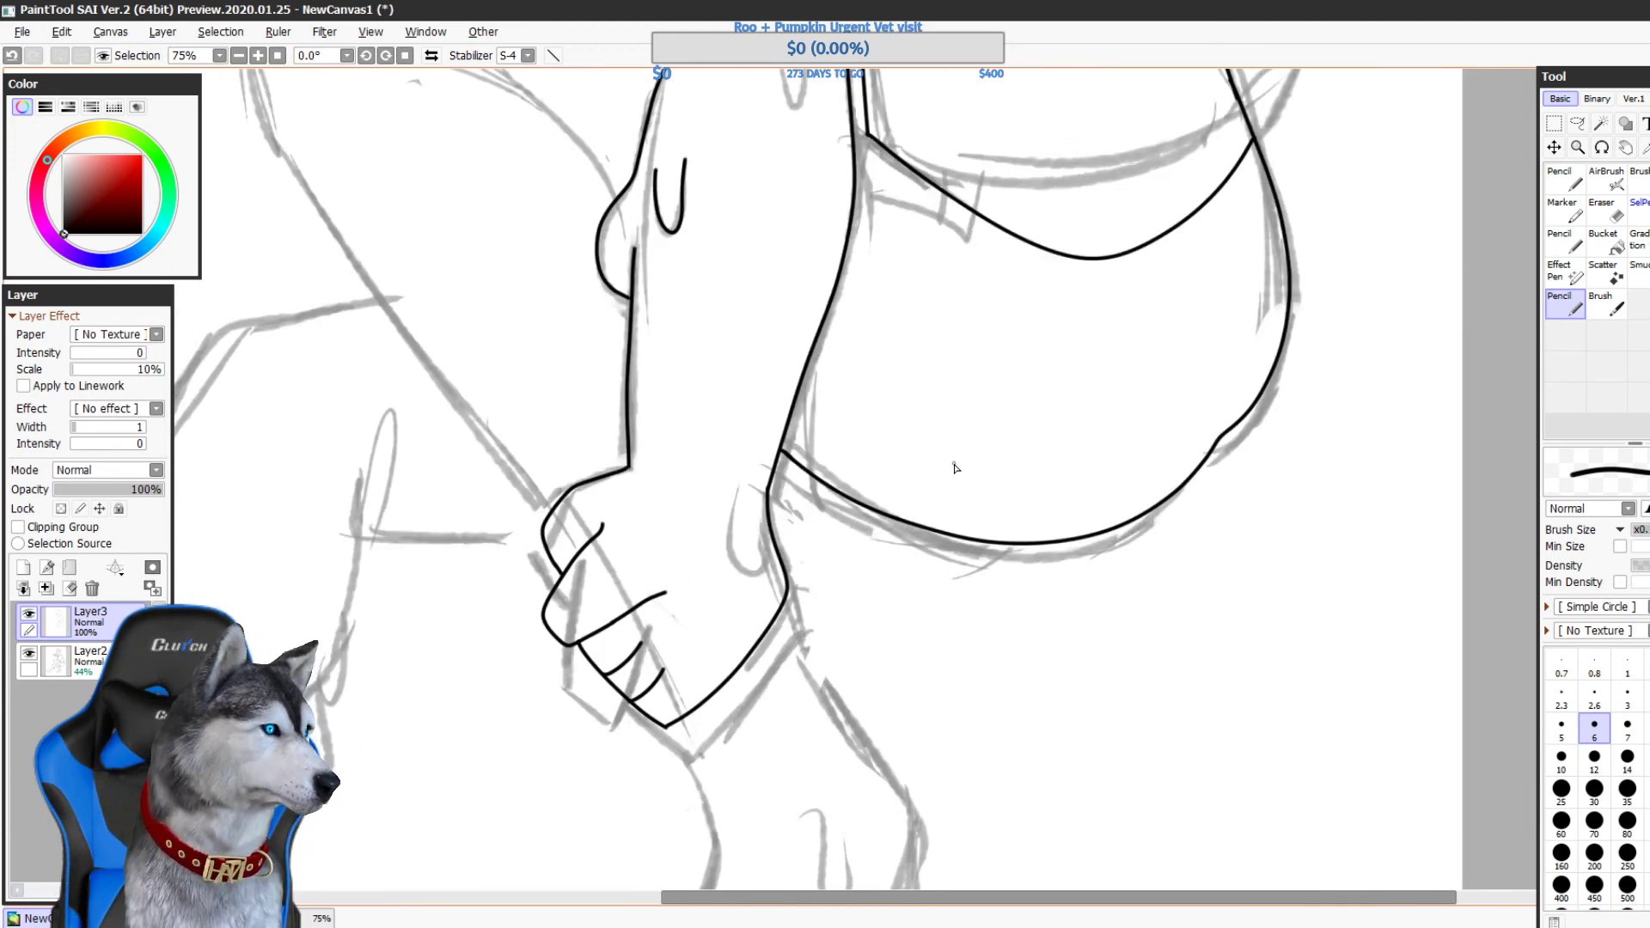
# - Undo all strokes of the smaller hand, including its knuckle contour at the wrist
pyautogui.hotkey('ctrl', 'z')
pyautogui.hotkey('ctrl', 'z')
pyautogui.hotkey('ctrl', 'z')
pyautogui.hotkey('ctrl', 'z')
pyautogui.hotkey('ctrl', 'z')
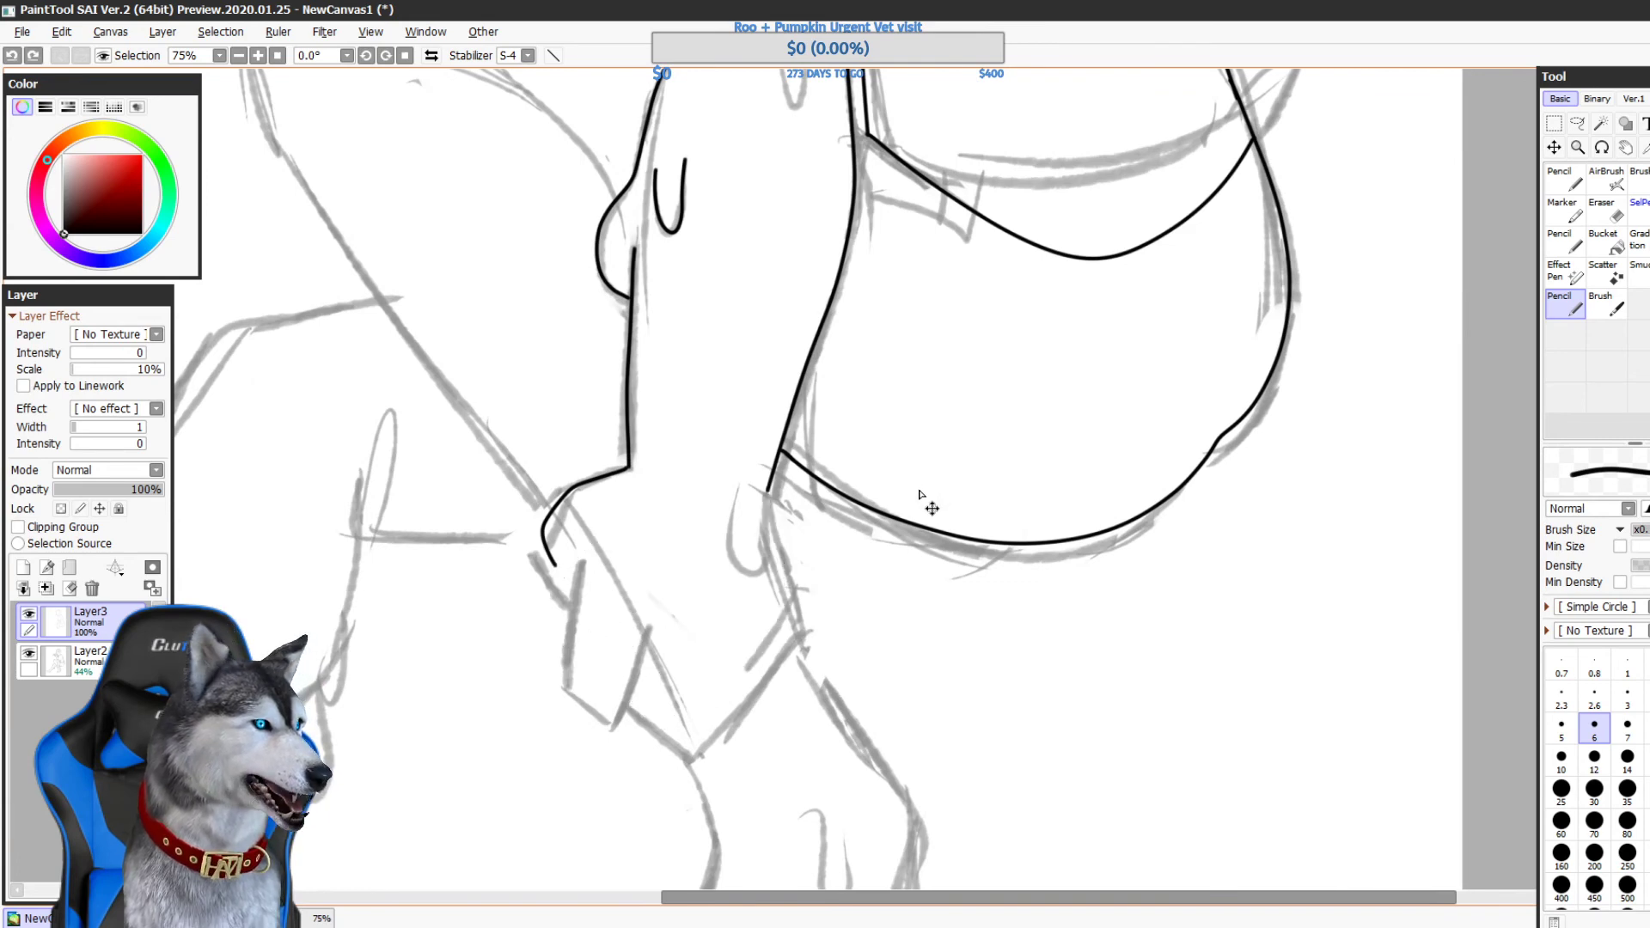
pyautogui.hotkey('ctrl', 'z')
pyautogui.scroll(-2, 925, 387)
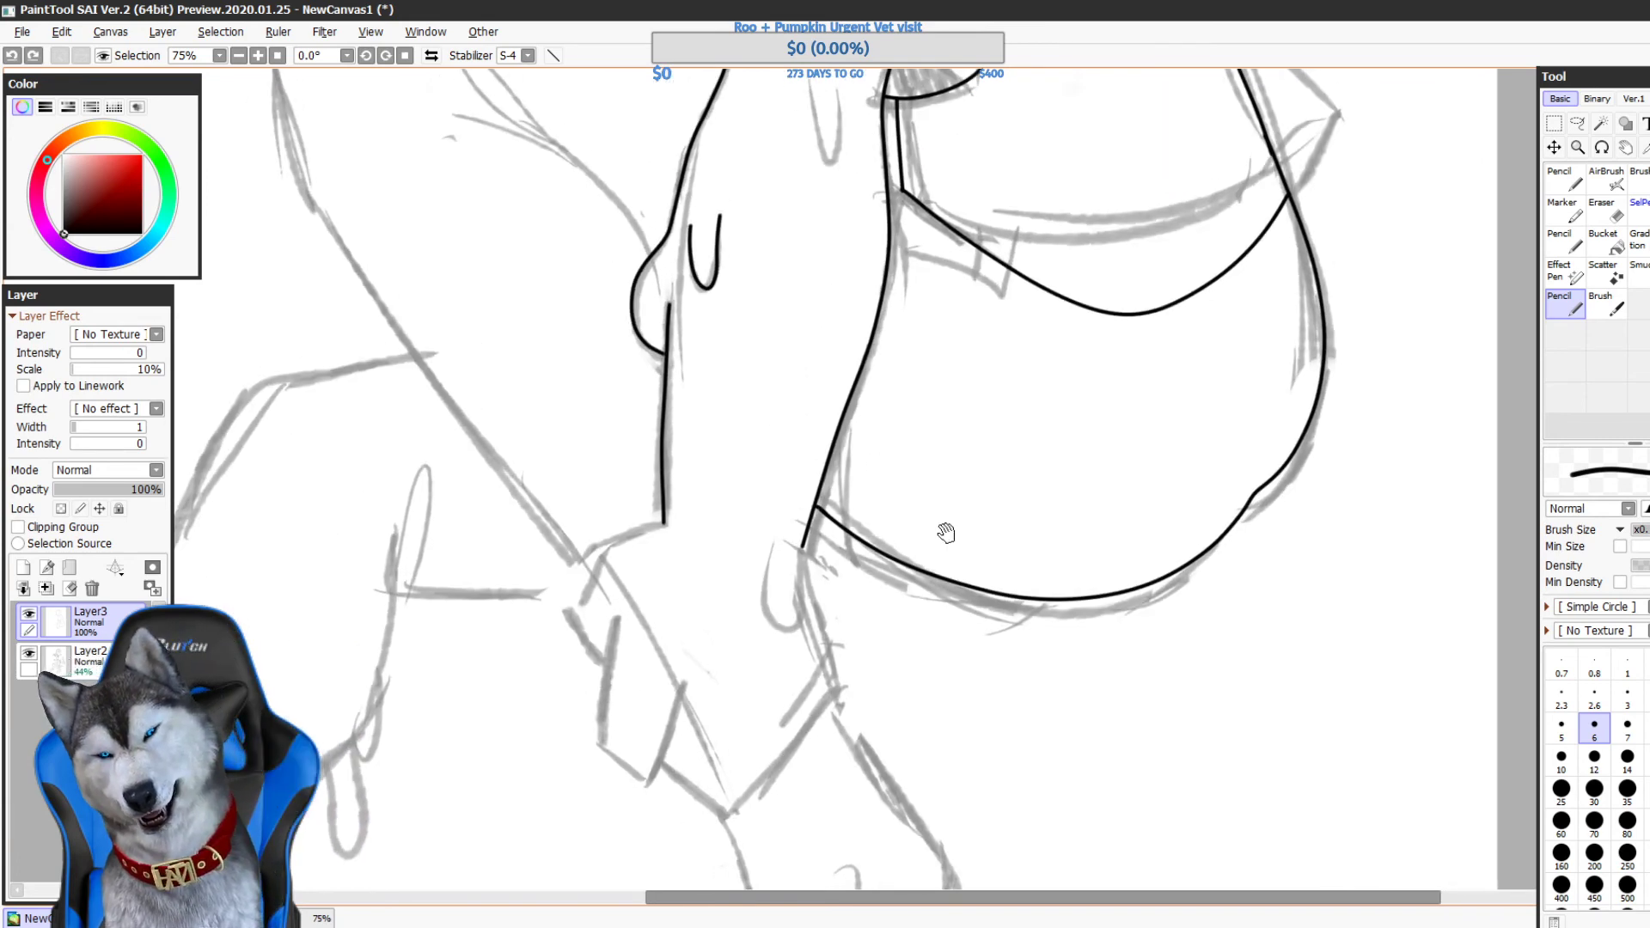
pyautogui.scroll(-1, 773, 438)
pyautogui.scroll(-1, 773, 438)
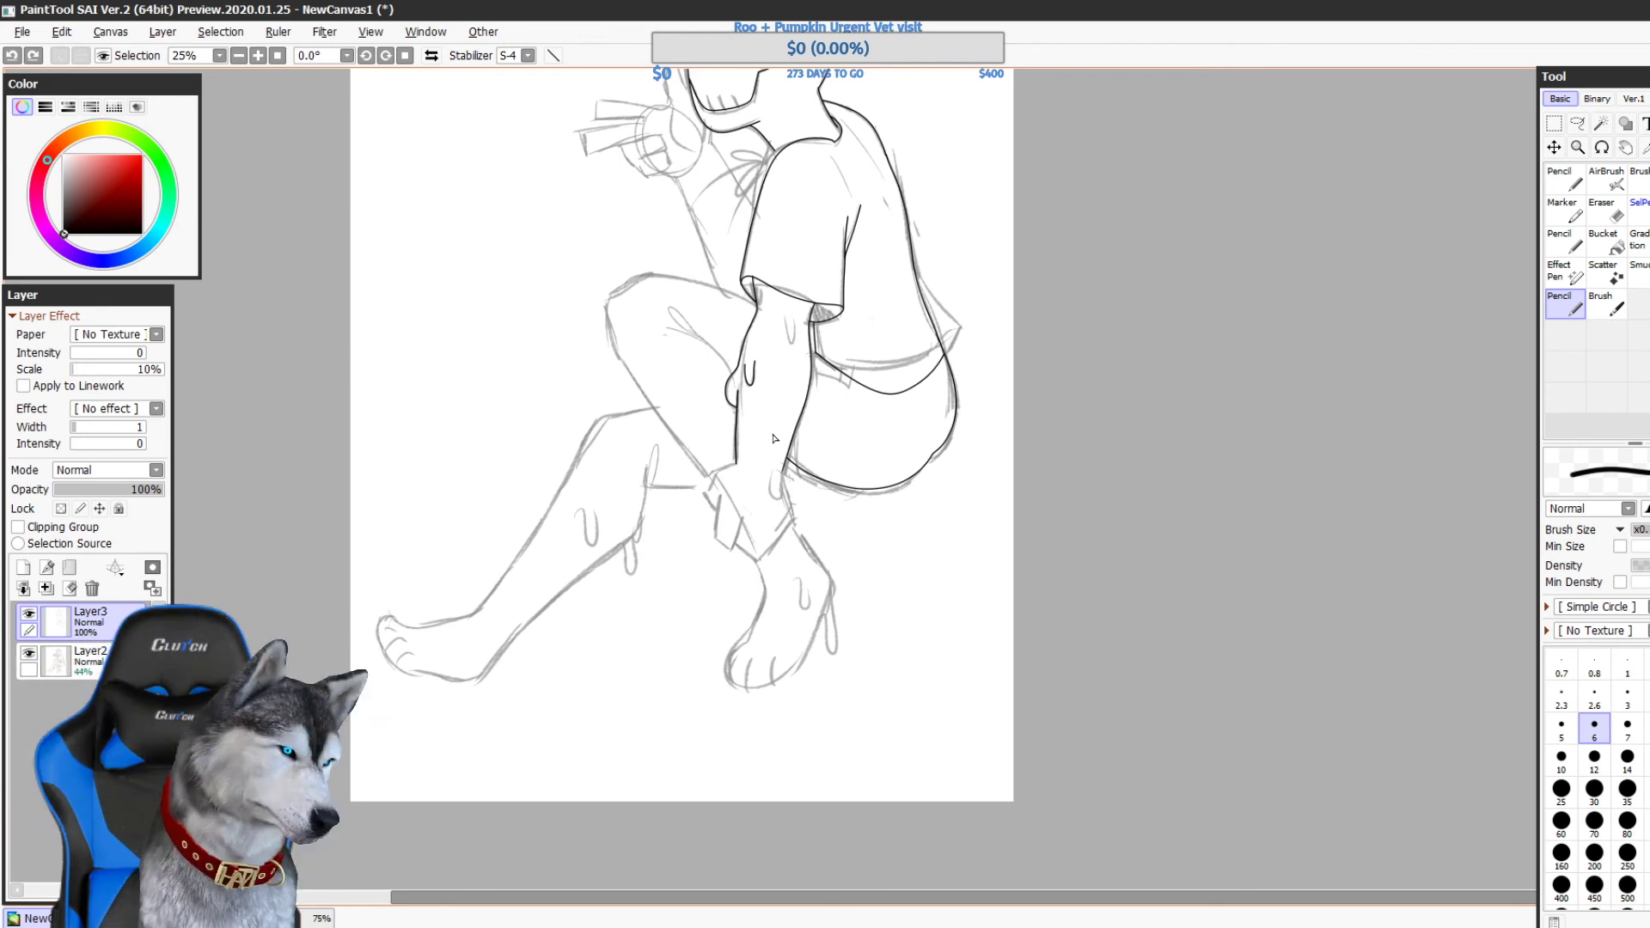
pyautogui.moveTo(620, 565)
pyautogui.mouseDown()
pyautogui.moveTo(755, 597)
pyautogui.moveTo(703, 553)
pyautogui.mouseUp()
pyautogui.hotkey('ctrl', 'z')
pyautogui.scroll(1, 539, 468)
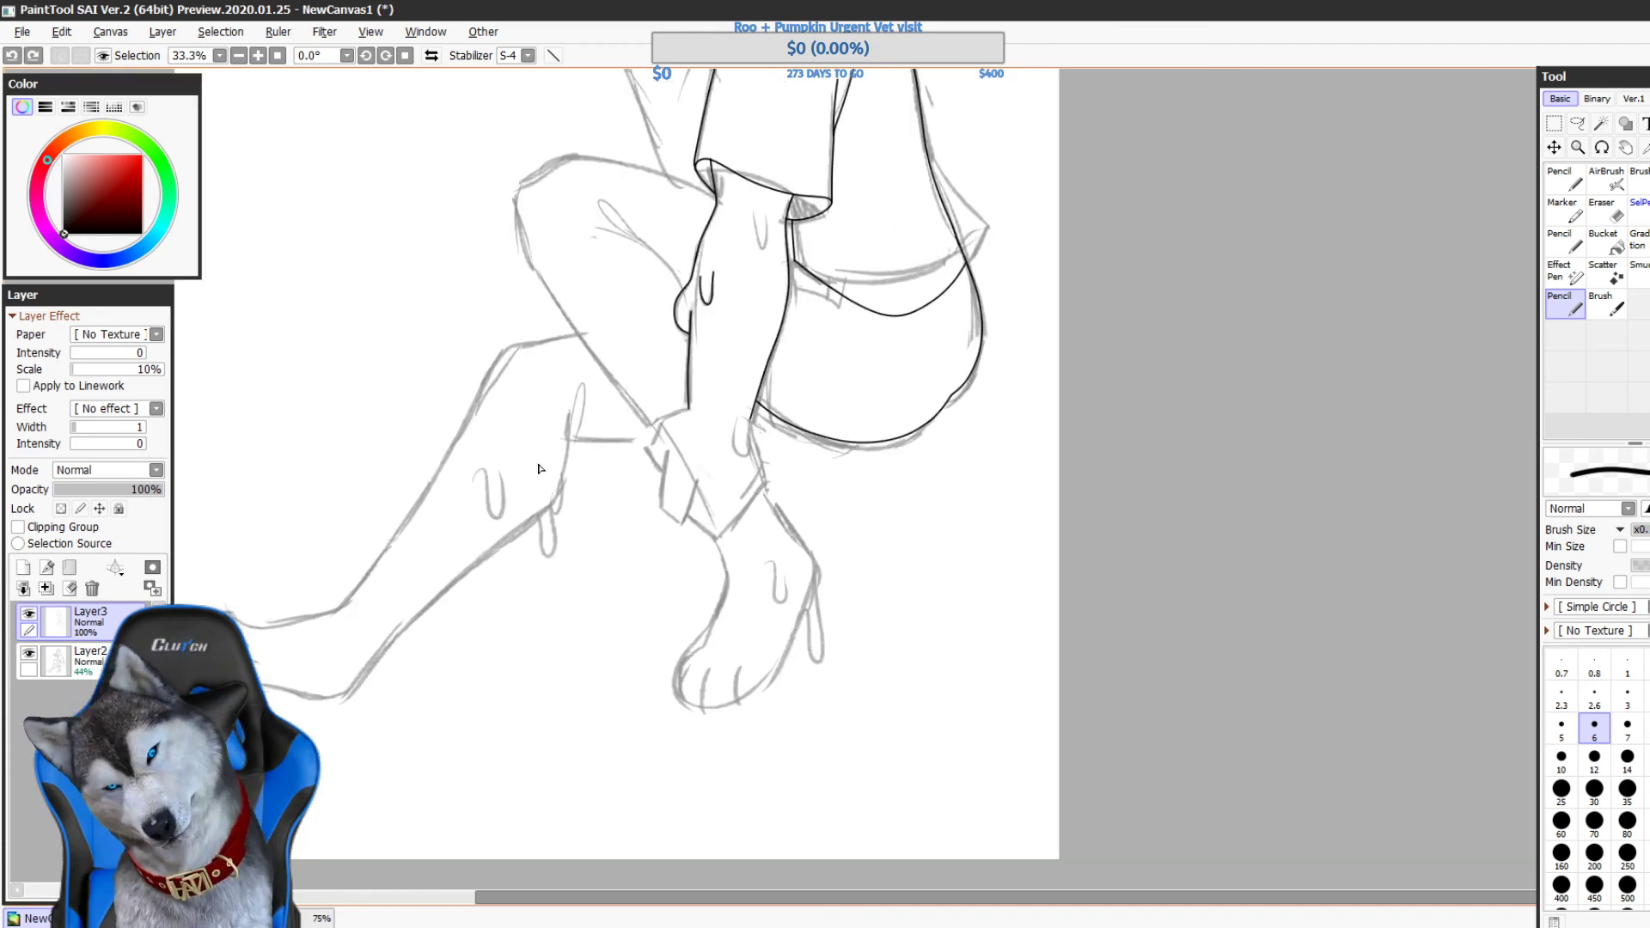
pyautogui.scroll(1, 540, 468)
pyautogui.moveTo(955, 462); pyautogui.dragTo(907, 662)
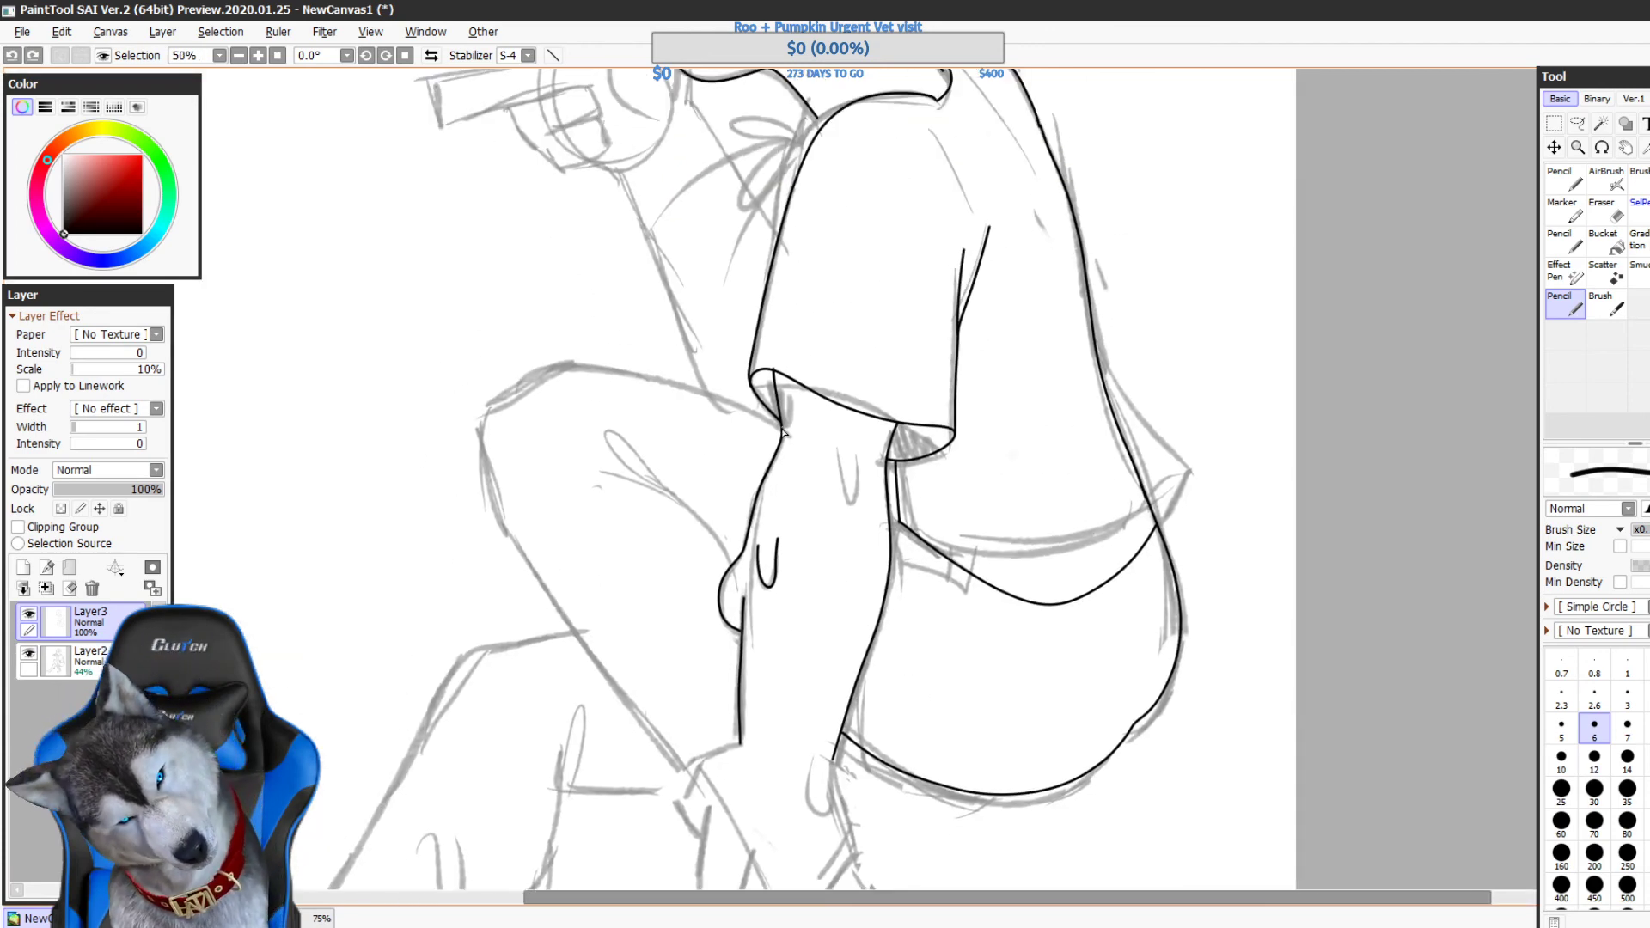
# - Ink the raised leg's contour from the sleeve hem around the knee down to the wrist, plus the fold curve inside the thigh
pyautogui.moveTo(783, 432)
pyautogui.mouseDown()
pyautogui.moveTo(606, 372)
pyautogui.moveTo(526, 383)
pyautogui.moveTo(480, 427)
pyautogui.moveTo(493, 526)
pyautogui.moveTo(653, 730)
pyautogui.mouseUp()
pyautogui.moveTo(761, 420); pyautogui.dragTo(735, 388)
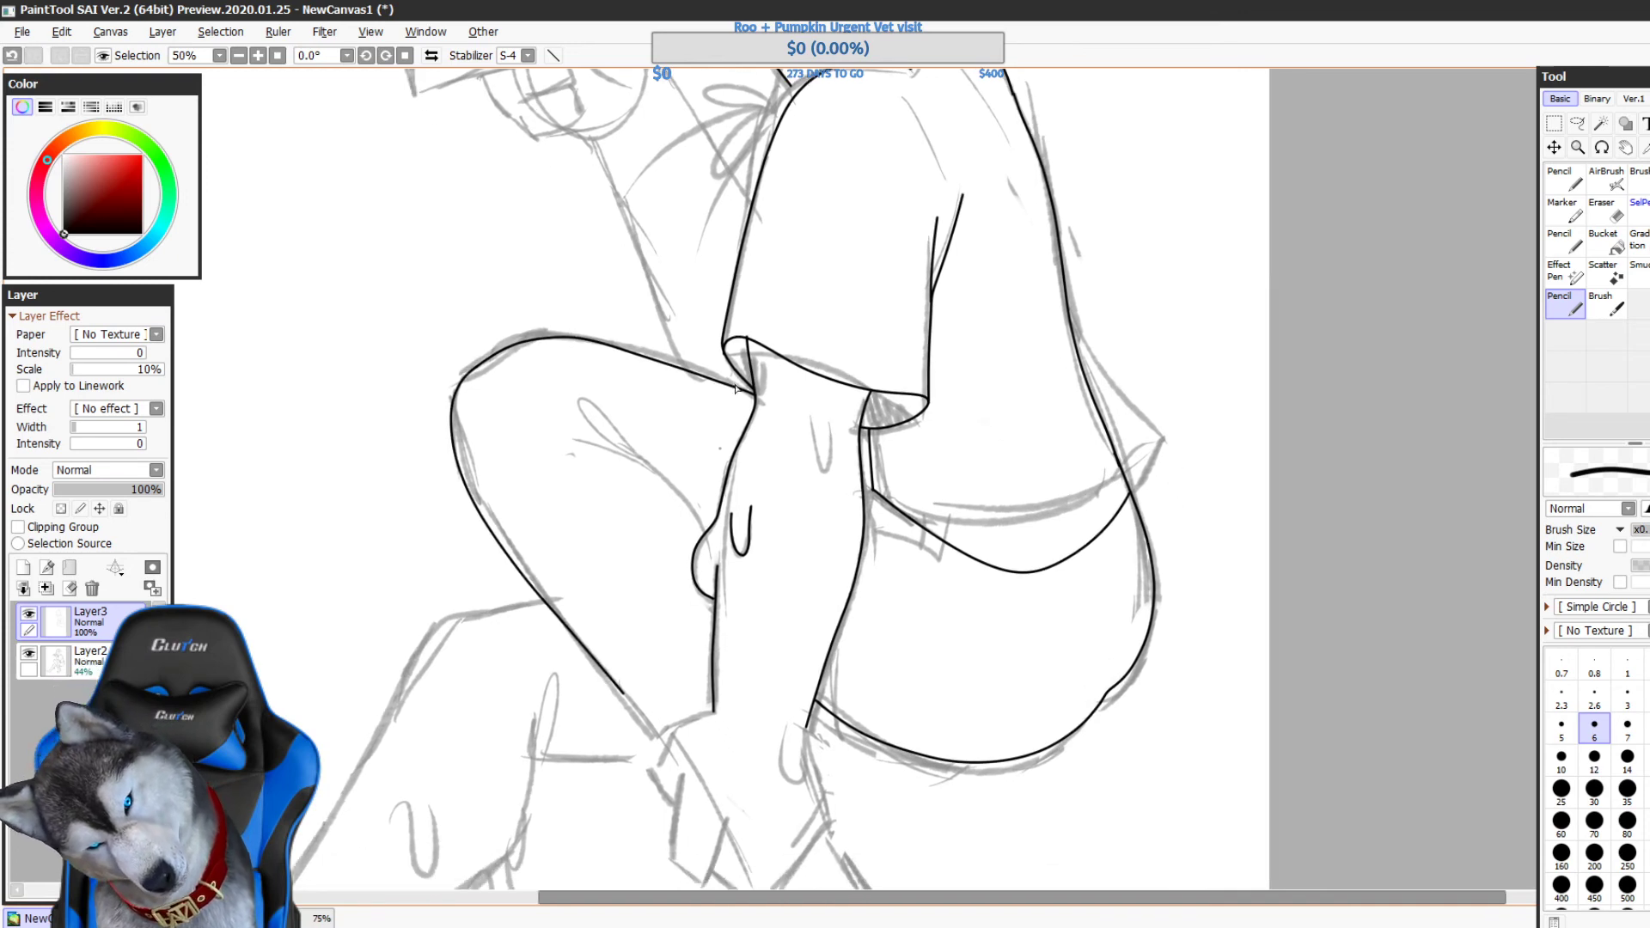
pyautogui.hotkey('ctrl', 'z')
pyautogui.moveTo(646, 351)
pyautogui.mouseDown()
pyautogui.moveTo(560, 333)
pyautogui.moveTo(493, 357)
pyautogui.mouseUp()
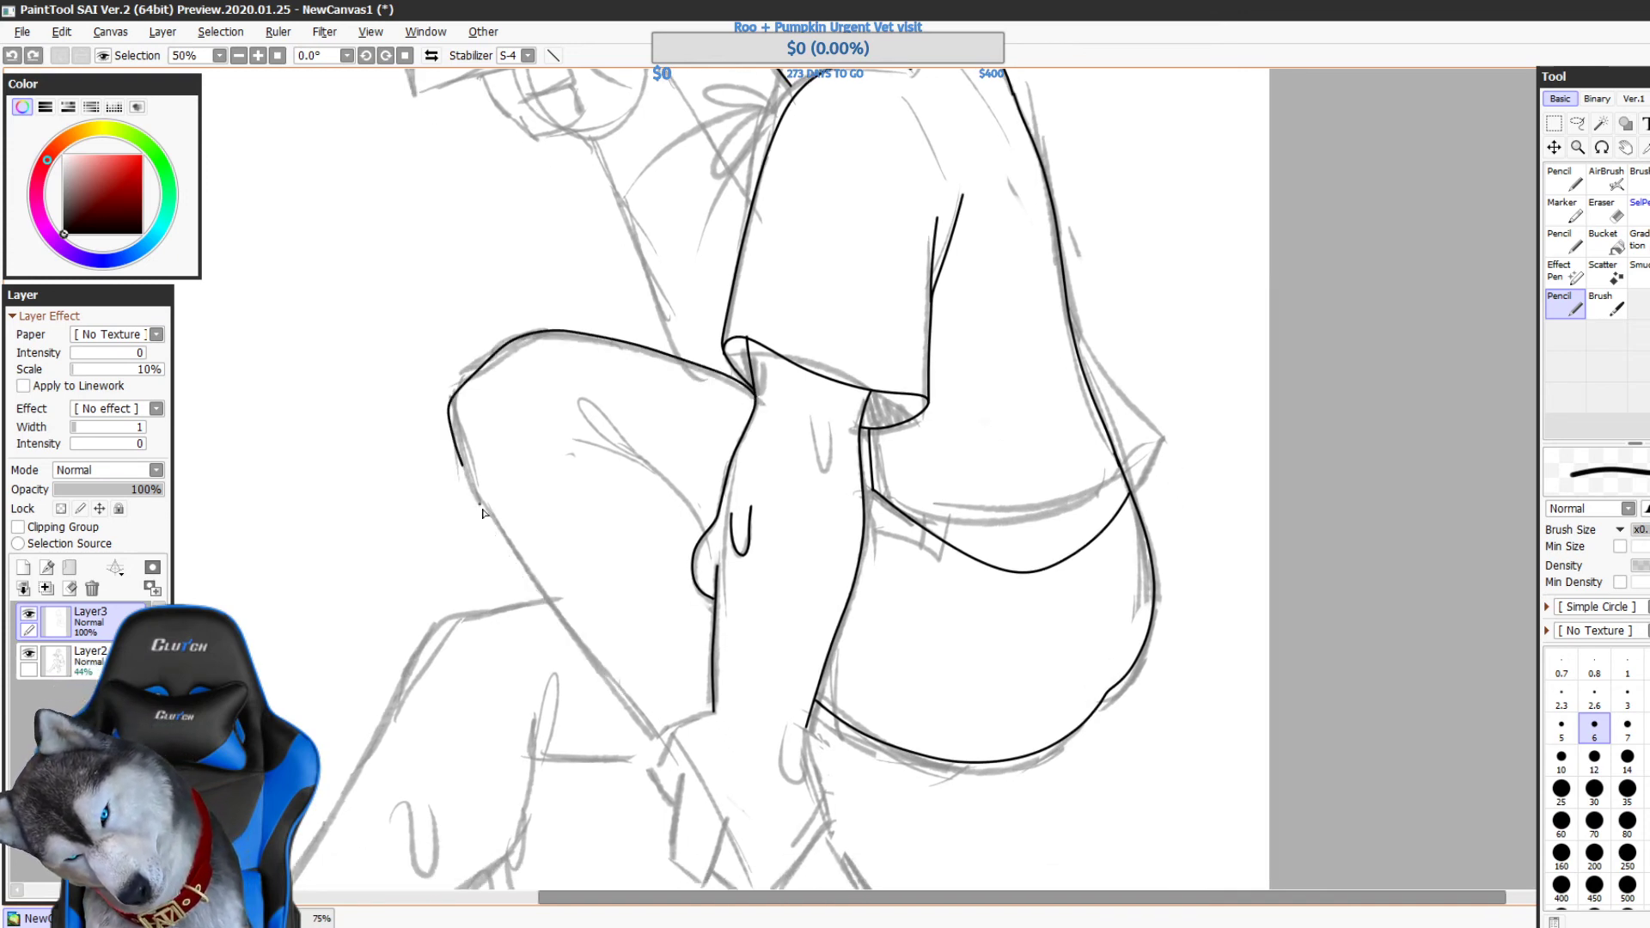
pyautogui.moveTo(483, 513)
pyautogui.mouseDown()
pyautogui.moveTo(584, 651)
pyautogui.moveTo(692, 756)
pyautogui.moveTo(666, 670)
pyautogui.mouseUp()
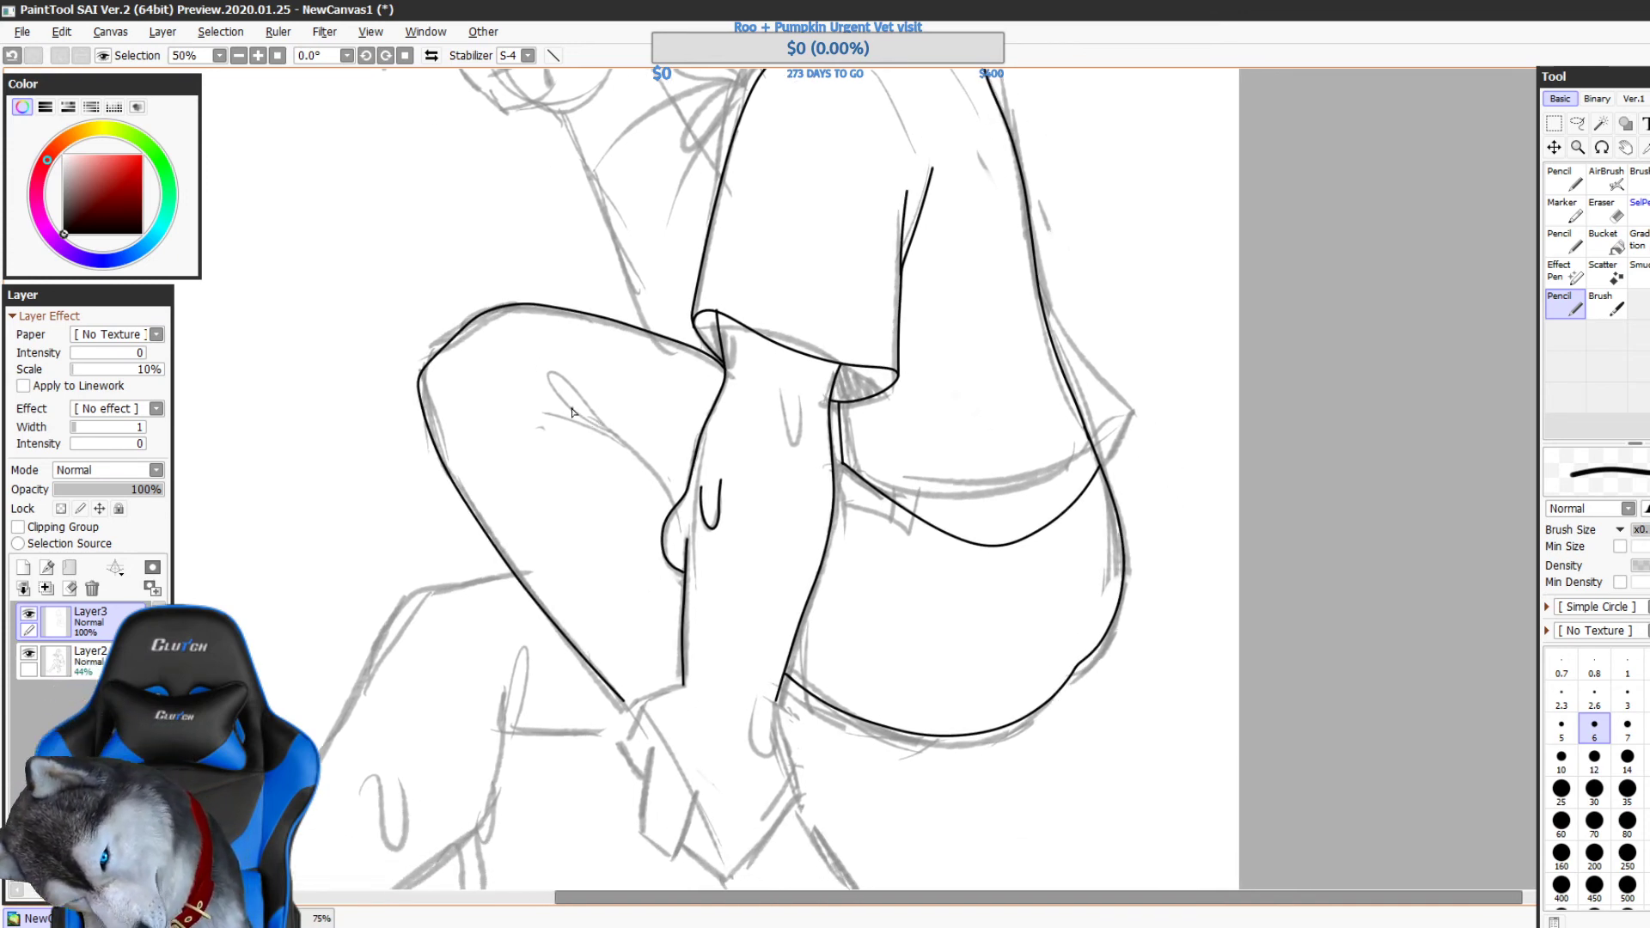
pyautogui.moveTo(568, 395); pyautogui.dragTo(639, 448)
pyautogui.moveTo(681, 512); pyautogui.dragTo(593, 368)
# - Ink the hand's thumb-side contour below the wrist, the curled first finger and the lower edge of the fingers
pyautogui.moveTo(589, 427)
pyautogui.mouseDown()
pyautogui.moveTo(601, 496)
pyautogui.moveTo(511, 486)
pyautogui.moveTo(478, 531)
pyautogui.moveTo(492, 567)
pyautogui.mouseUp()
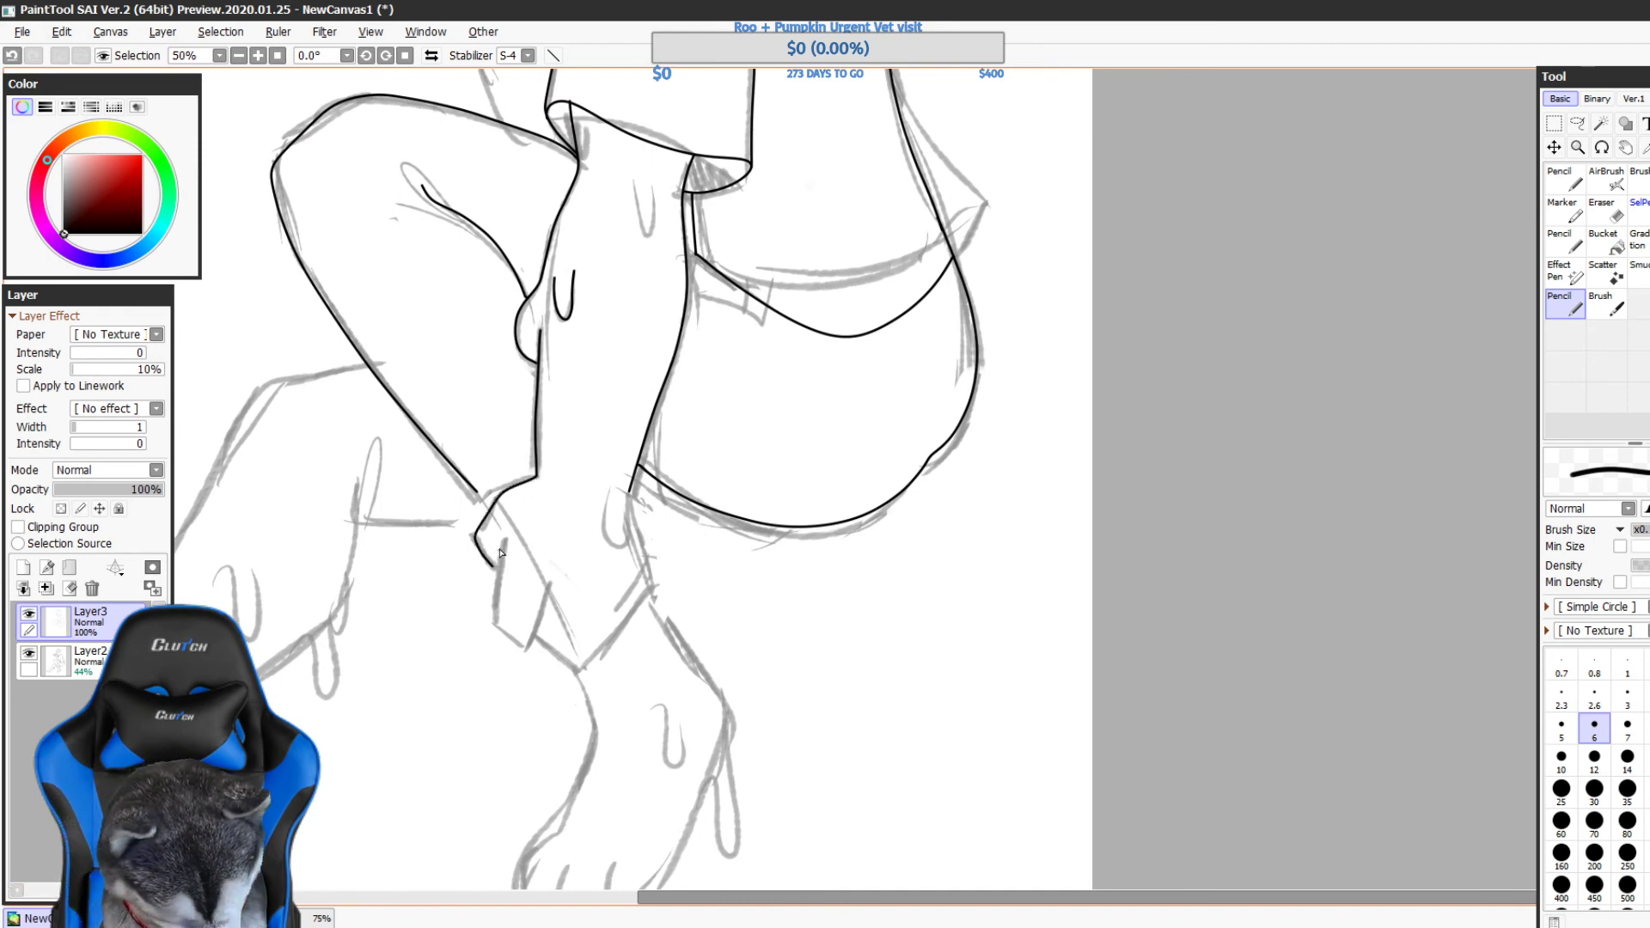
pyautogui.hotkey('ctrl', 'z')
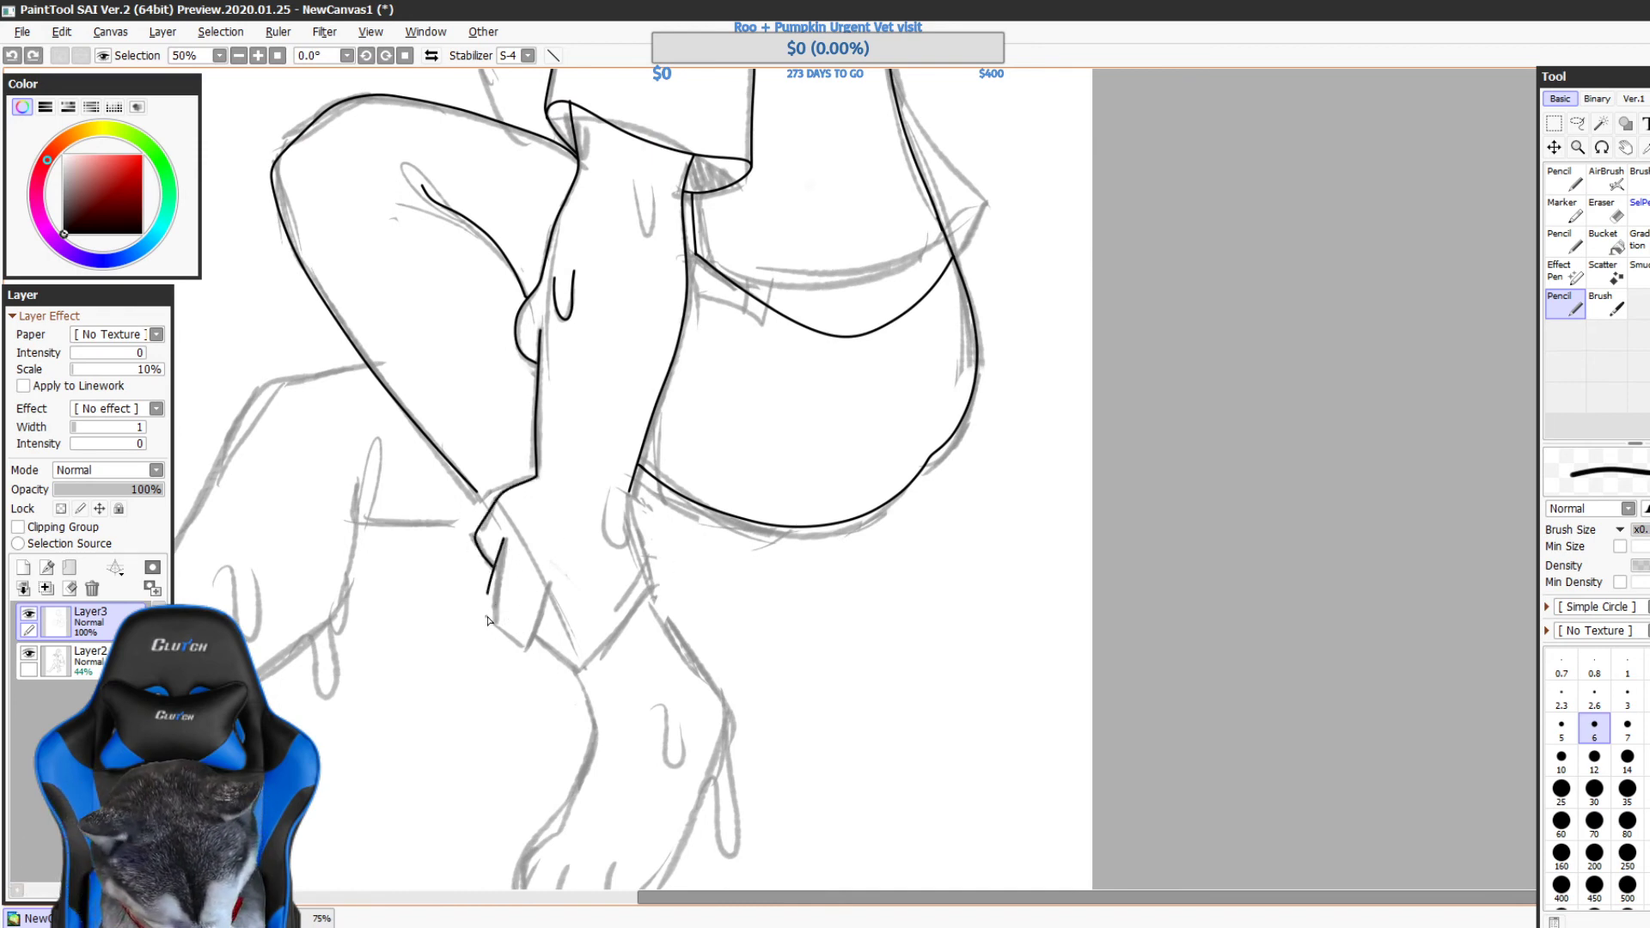
pyautogui.hotkey('ctrl', 'z')
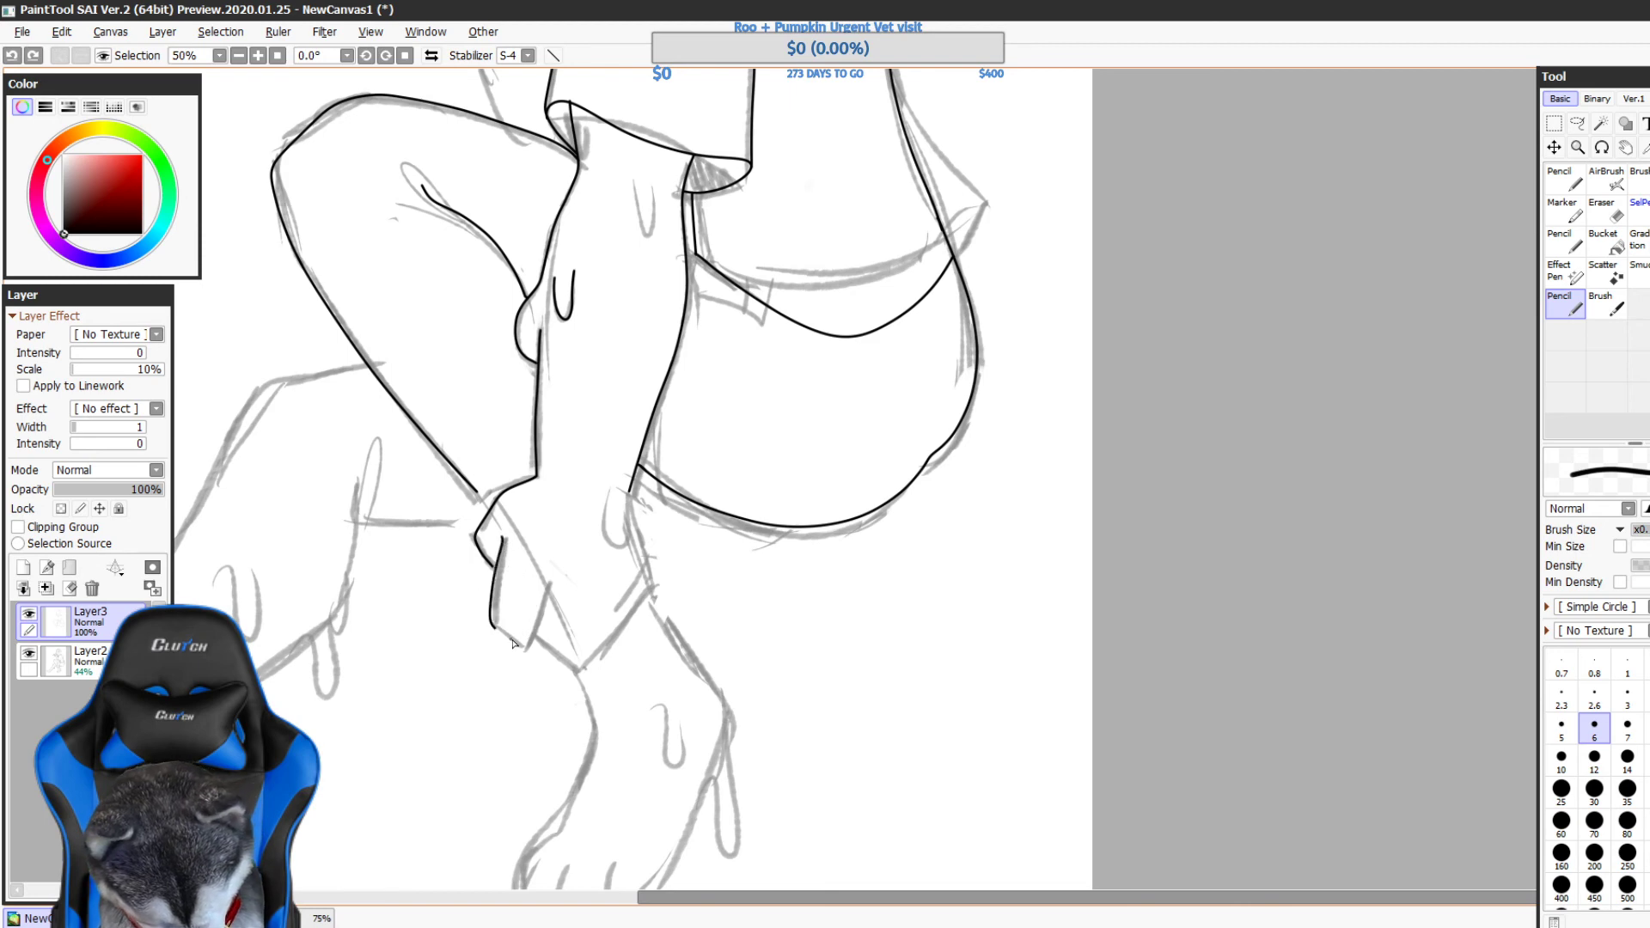
pyautogui.moveTo(513, 643)
pyautogui.mouseDown()
pyautogui.moveTo(549, 614)
pyautogui.moveTo(573, 677)
pyautogui.moveTo(612, 620)
pyautogui.mouseUp()
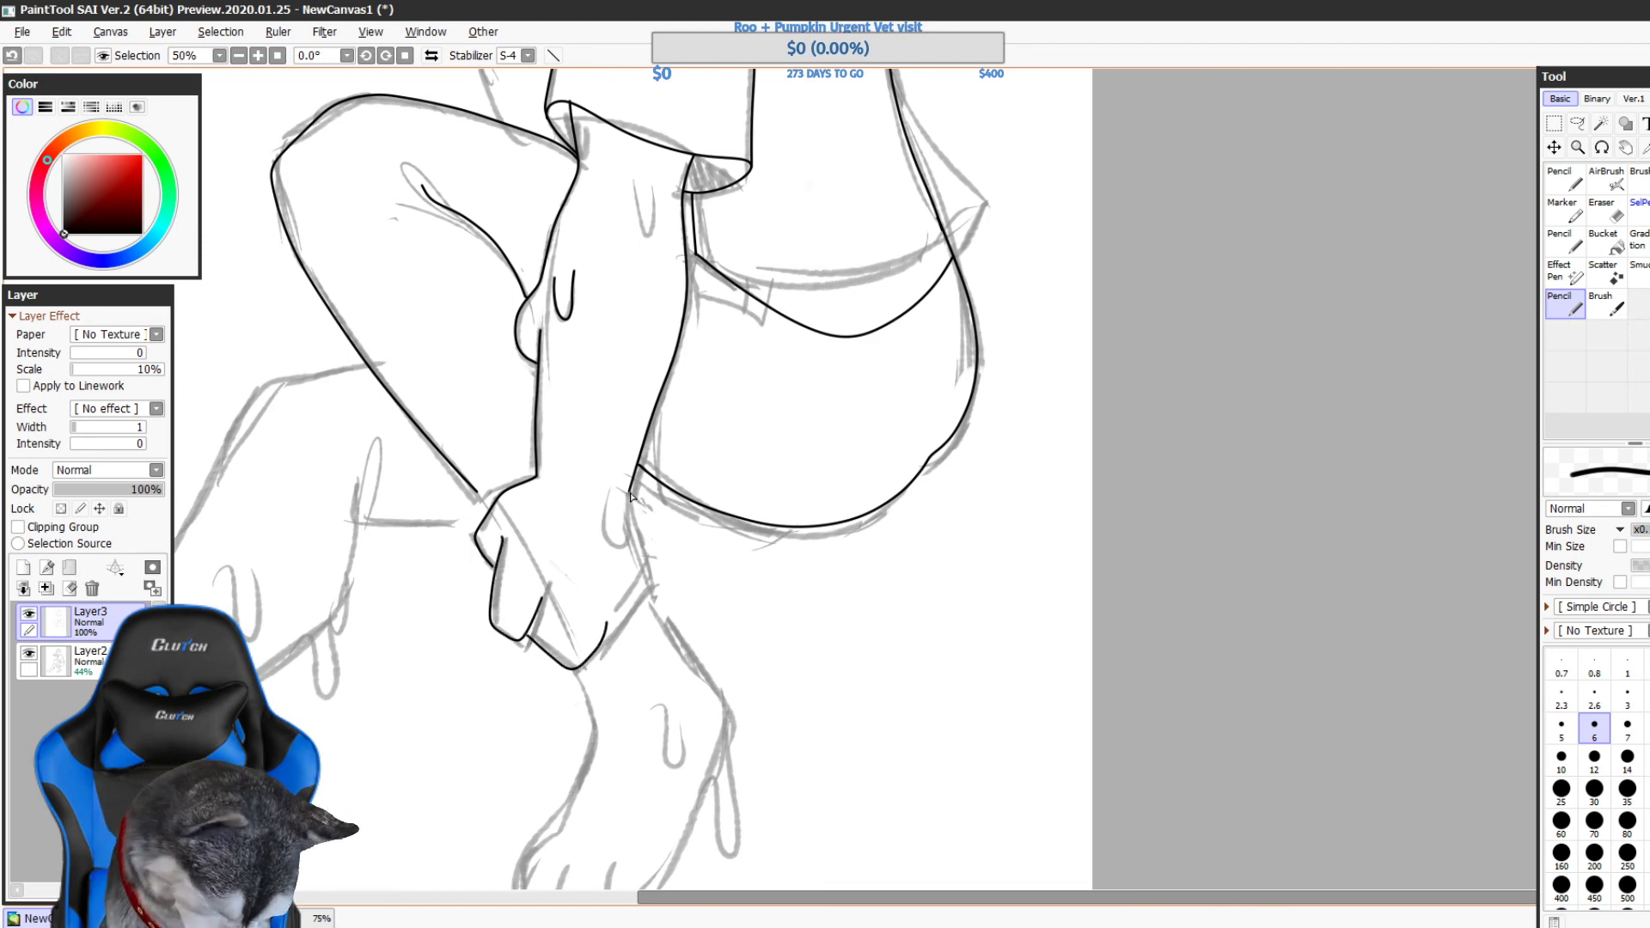
# - Ink the hand's outer edge from the wrist down to the fingertips, redoing the stroke until it closes the shape
pyautogui.moveTo(627, 491)
pyautogui.mouseDown()
pyautogui.moveTo(636, 561)
pyautogui.moveTo(603, 641)
pyautogui.mouseUp()
pyautogui.hotkey('ctrl', 'z')
pyautogui.hotkey('ctrl', 'z')
pyautogui.moveTo(637, 471)
pyautogui.mouseDown()
pyautogui.moveTo(645, 581)
pyautogui.moveTo(591, 649)
pyautogui.moveTo(557, 659)
pyautogui.moveTo(530, 634)
pyautogui.moveTo(558, 657)
pyautogui.moveTo(595, 636)
pyautogui.moveTo(532, 635)
pyautogui.moveTo(556, 659)
pyautogui.moveTo(606, 638)
pyautogui.mouseUp()
pyautogui.hotkey('ctrl', 'z')
pyautogui.hotkey('ctrl', 'z')
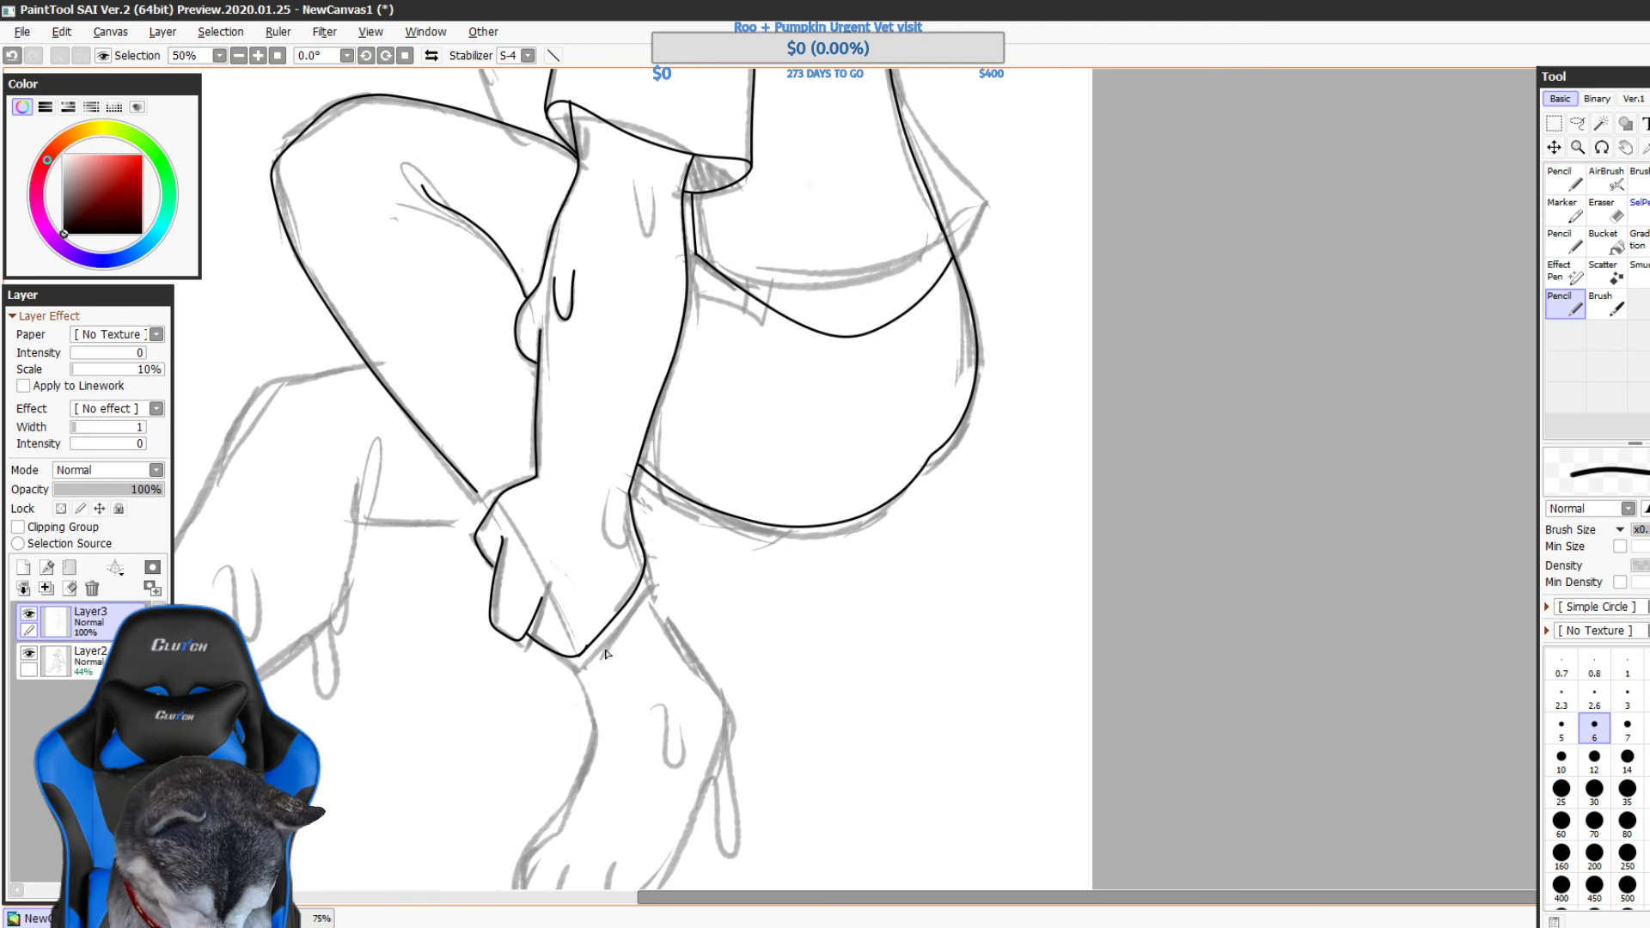
pyautogui.press('e')
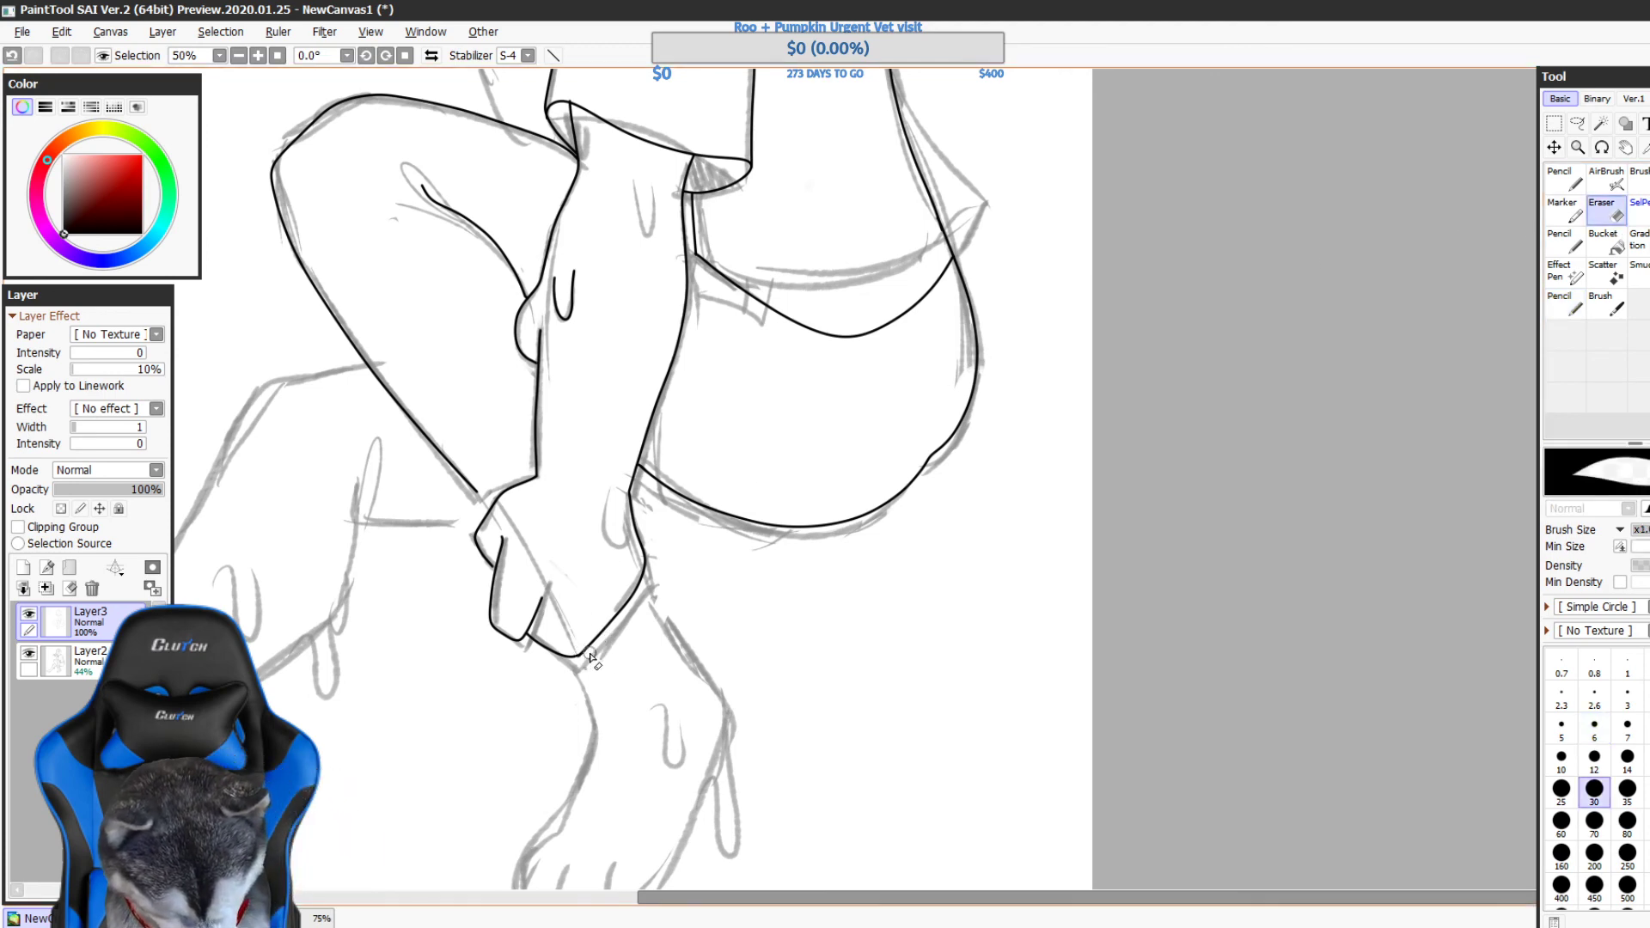
pyautogui.click(1566, 242)
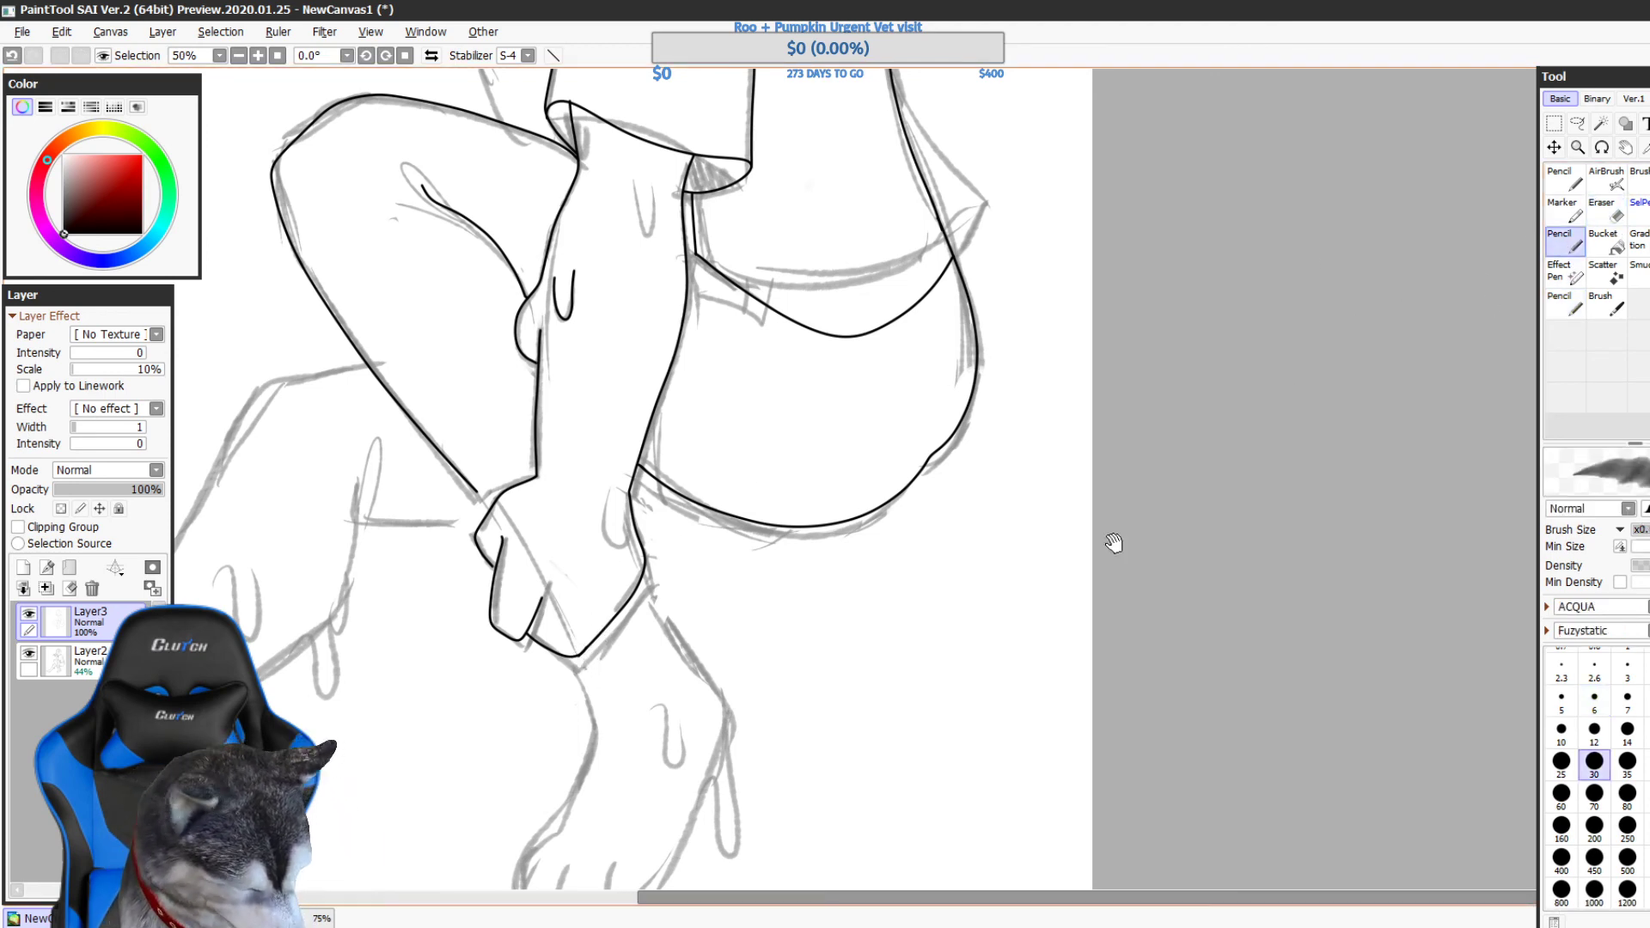
pyautogui.moveTo(907, 771); pyautogui.dragTo(853, 711)
pyautogui.click(1564, 271)
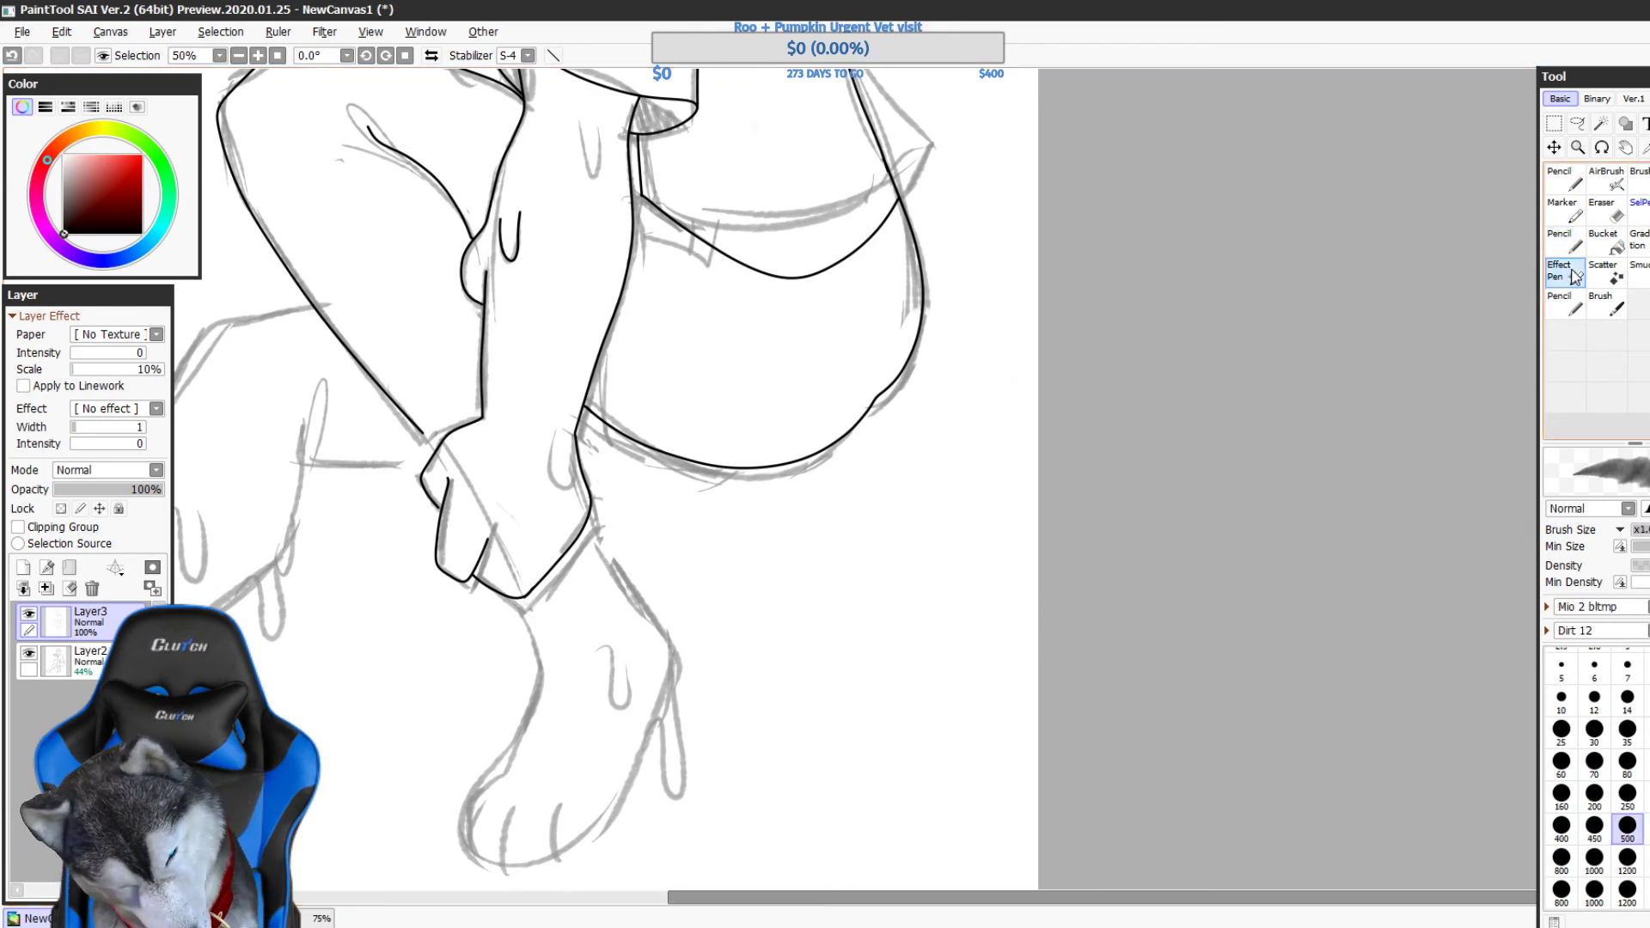
pyautogui.click(1575, 294)
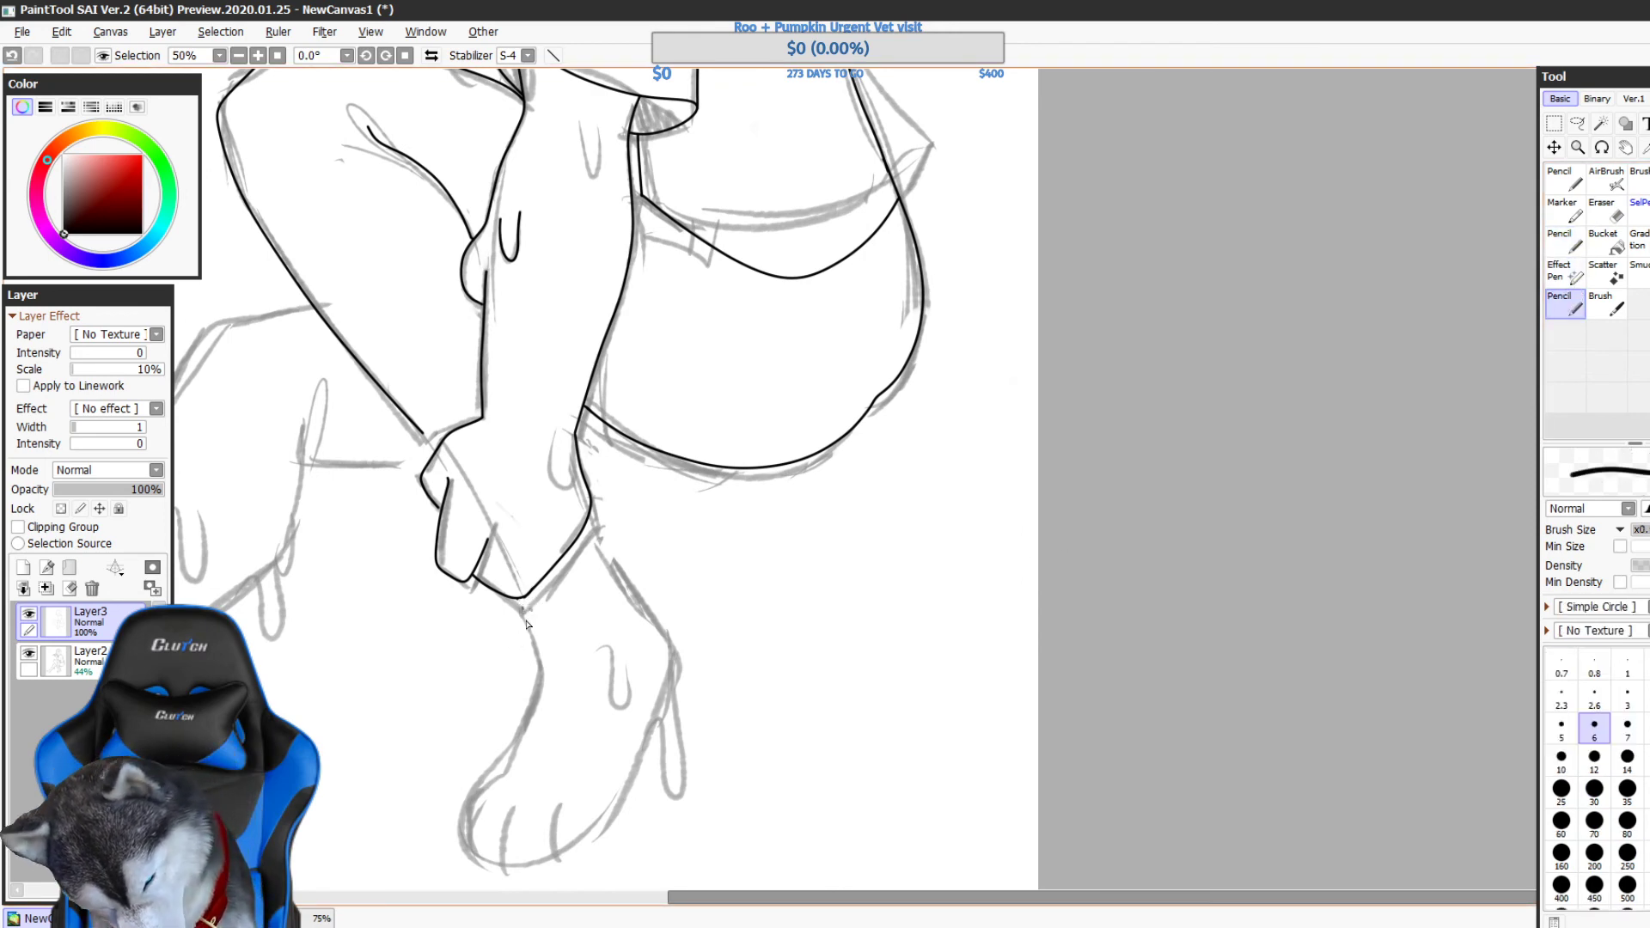
# - Extend the thigh line to meet the hand and ink the back of the lower leg from the hand to the heel
pyautogui.moveTo(521, 601); pyautogui.dragTo(542, 669)
pyautogui.hotkey('ctrl', 'z')
pyautogui.moveTo(519, 601); pyautogui.dragTo(541, 649)
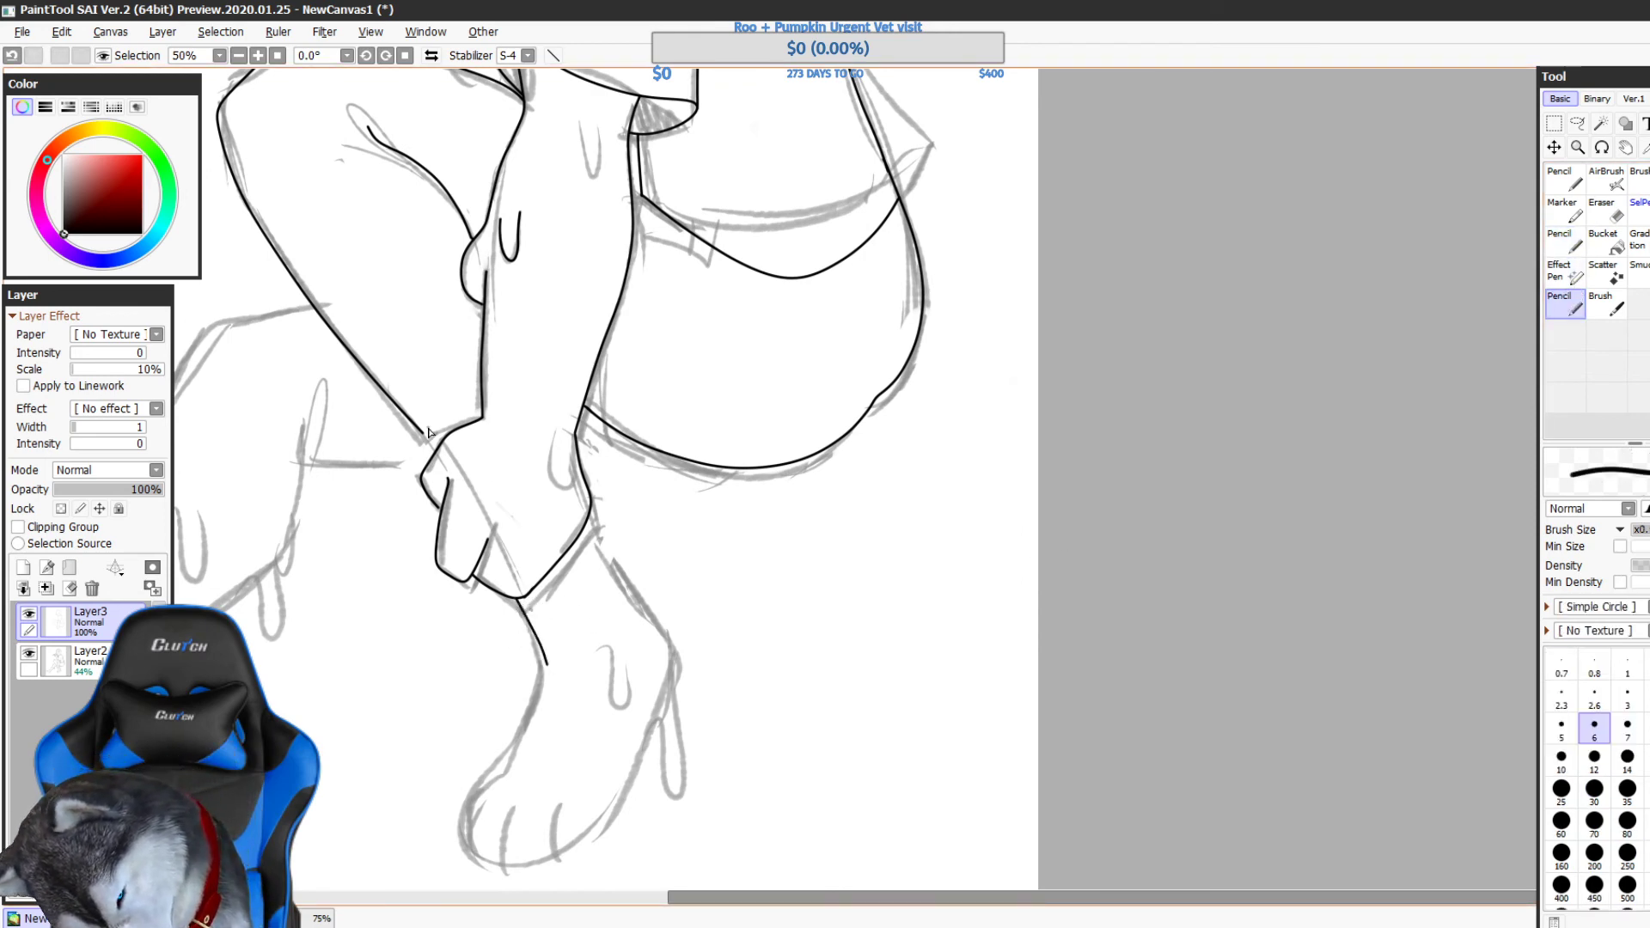
pyautogui.hotkey('ctrl', 'z')
pyautogui.moveTo(422, 432); pyautogui.dragTo(437, 450)
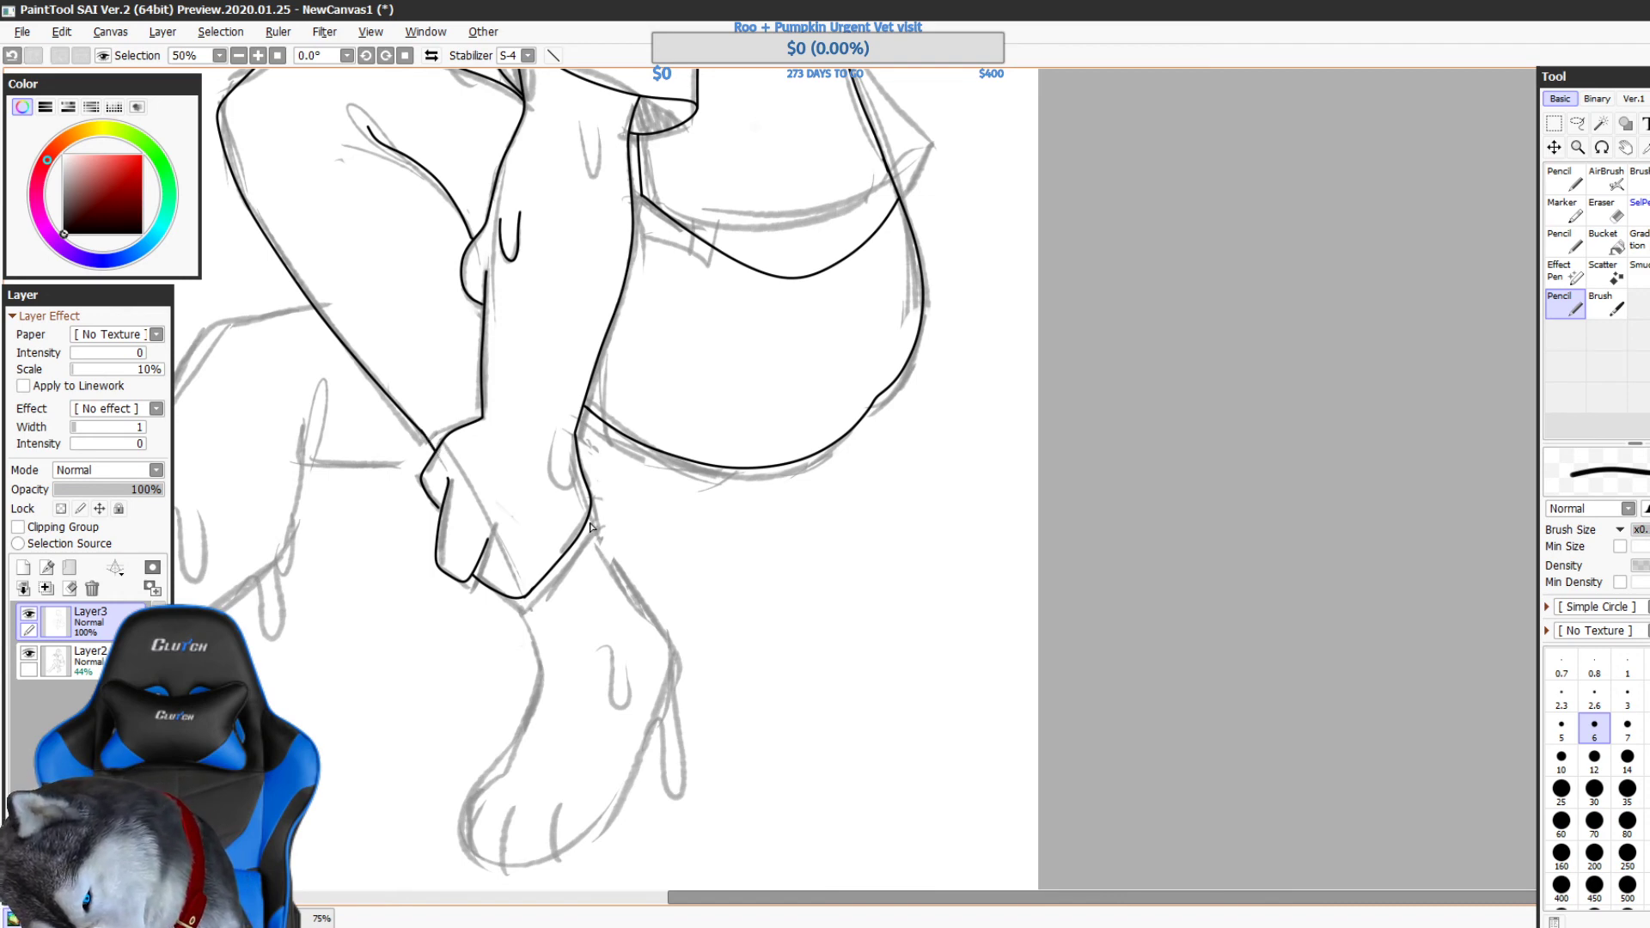
pyautogui.moveTo(588, 514); pyautogui.dragTo(668, 685)
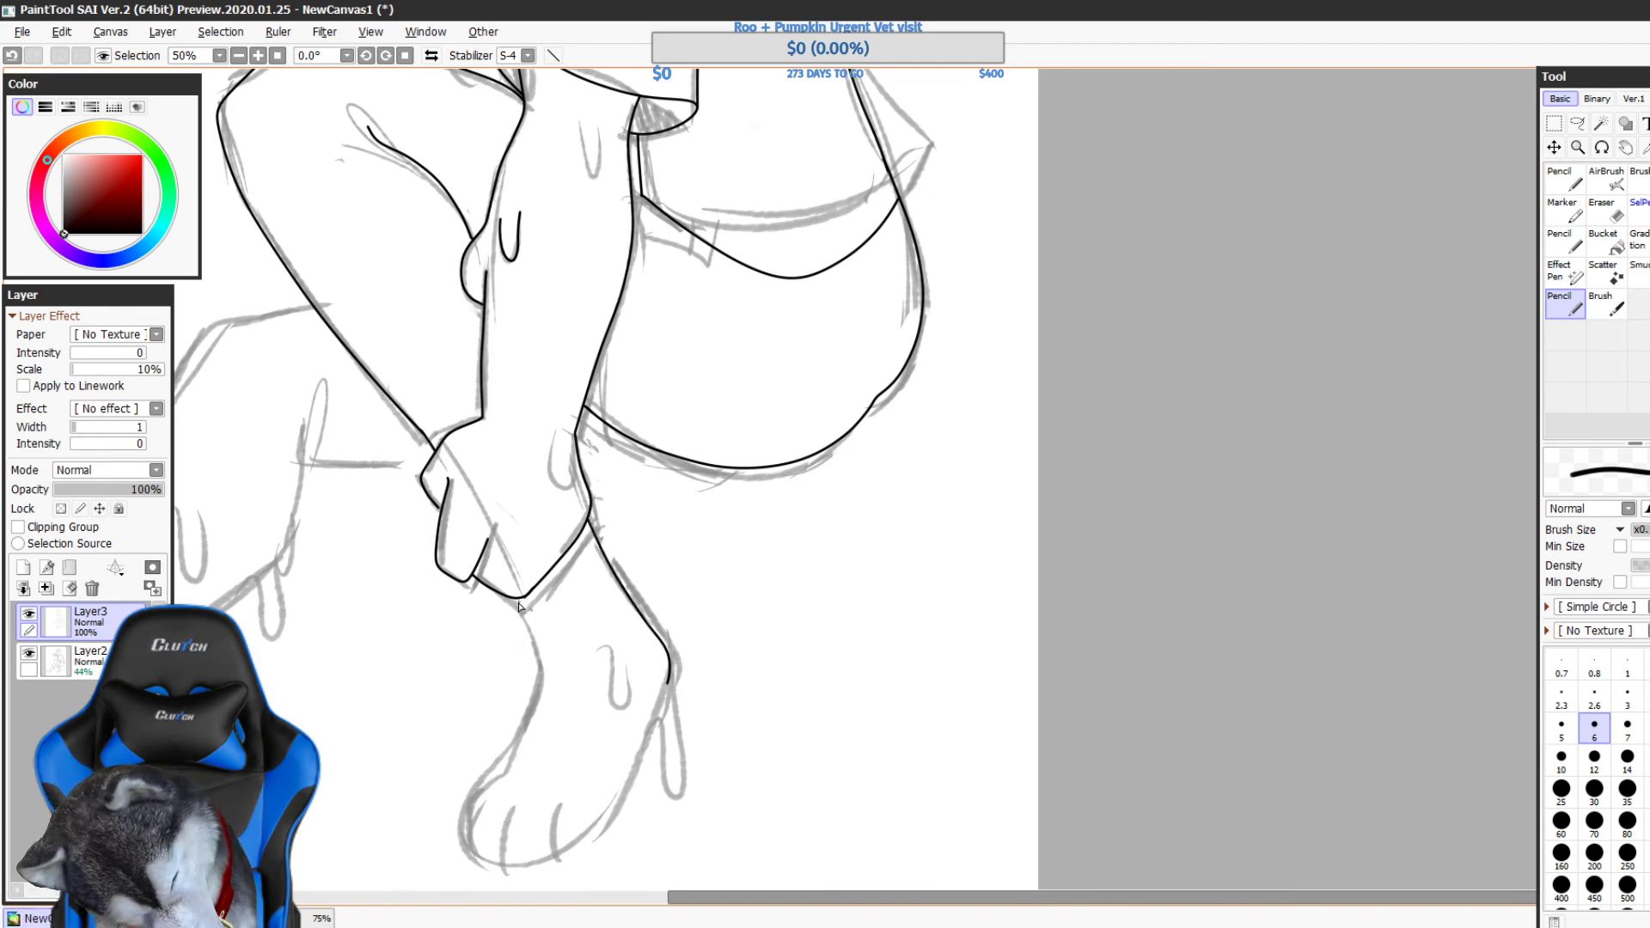
# - Ink the front of the lower leg below the hand, the rounded foot outline and a drip hanging from the heel
pyautogui.hotkey('ctrl', 'z')
pyautogui.moveTo(520, 600)
pyautogui.mouseDown()
pyautogui.moveTo(542, 667)
pyautogui.moveTo(529, 627)
pyautogui.moveTo(524, 739)
pyautogui.moveTo(477, 795)
pyautogui.moveTo(544, 858)
pyautogui.mouseUp()
pyautogui.moveTo(598, 810); pyautogui.dragTo(616, 787)
pyautogui.moveTo(668, 737); pyautogui.dragTo(645, 693)
pyautogui.hotkey('ctrl', 'z')
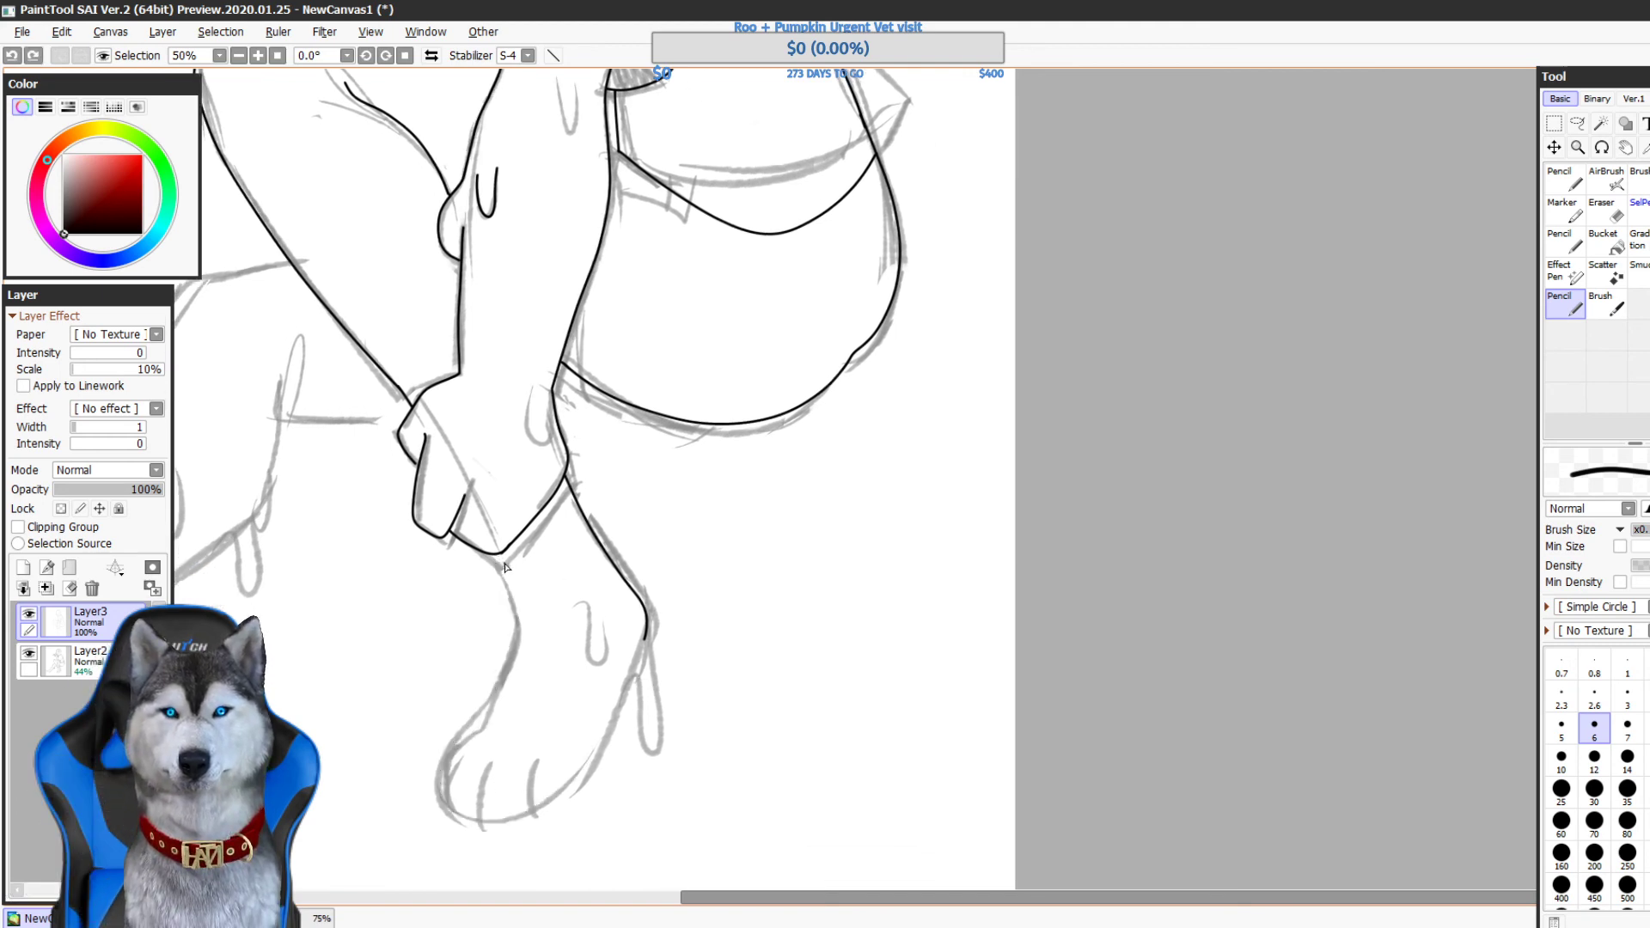
pyautogui.moveTo(497, 557)
pyautogui.mouseDown()
pyautogui.moveTo(517, 633)
pyautogui.moveTo(438, 782)
pyautogui.moveTo(497, 834)
pyautogui.moveTo(599, 748)
pyautogui.mouseUp()
pyautogui.moveTo(633, 683)
pyautogui.mouseDown()
pyautogui.moveTo(643, 731)
pyautogui.moveTo(649, 643)
pyautogui.mouseUp()
pyautogui.hotkey('ctrl', 'z')
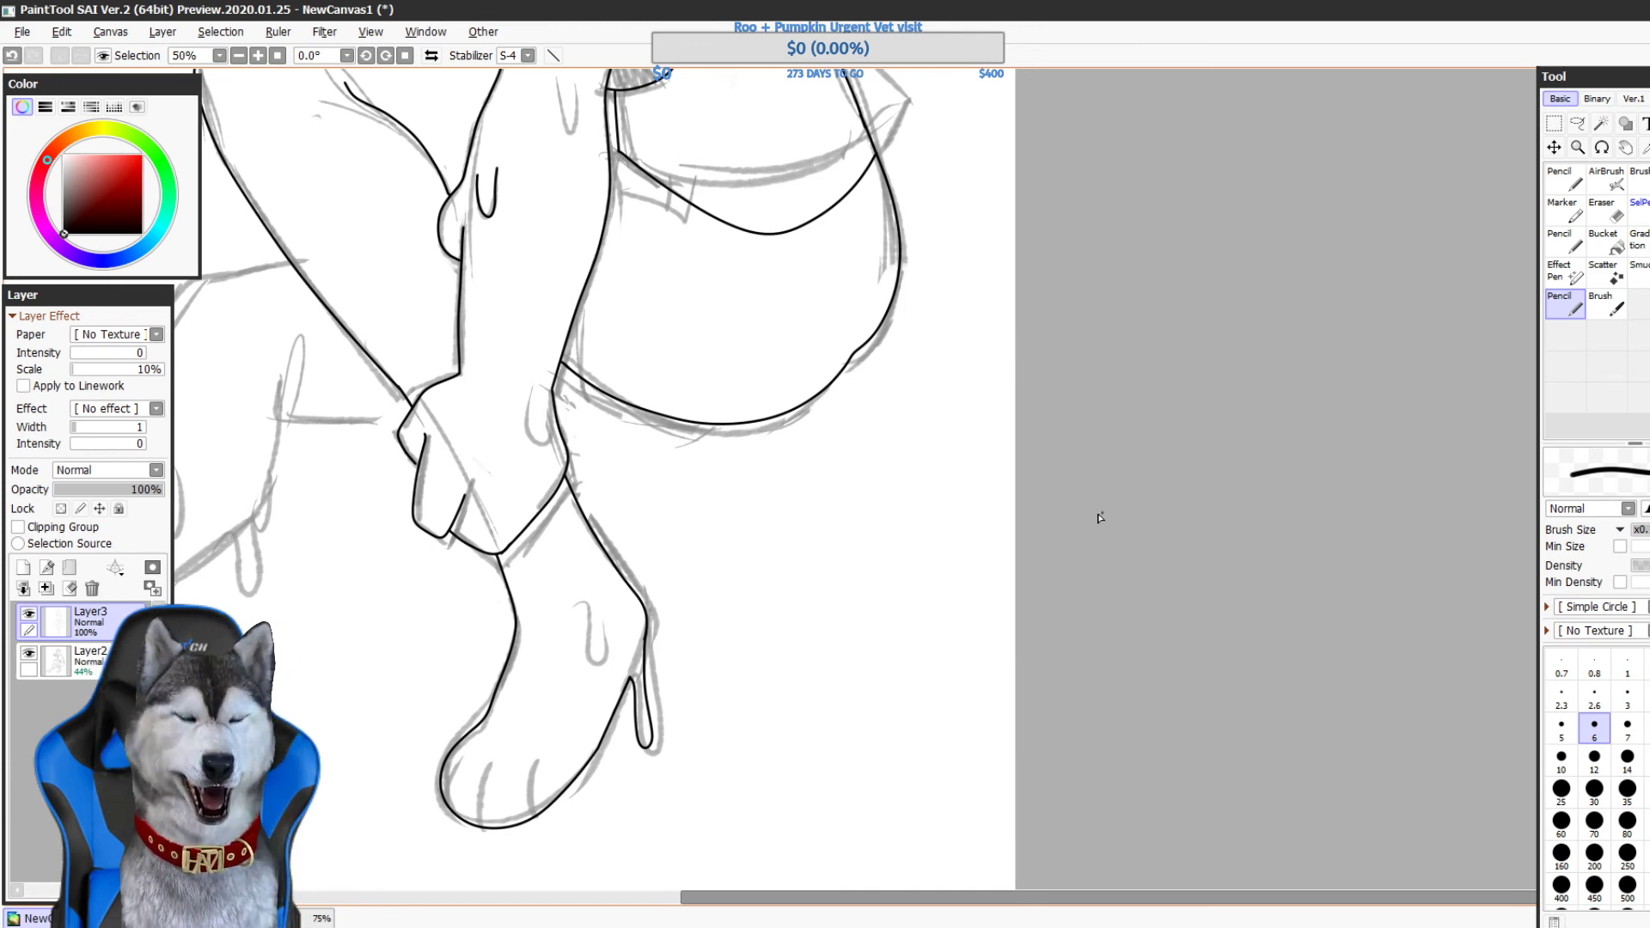
# - Ink a short curved ankle line just inside the heel of the foot below the hand
pyautogui.moveTo(1085, 538)
pyautogui.mouseDown()
pyautogui.moveTo(1134, 527)
pyautogui.moveTo(1127, 561)
pyautogui.mouseUp()
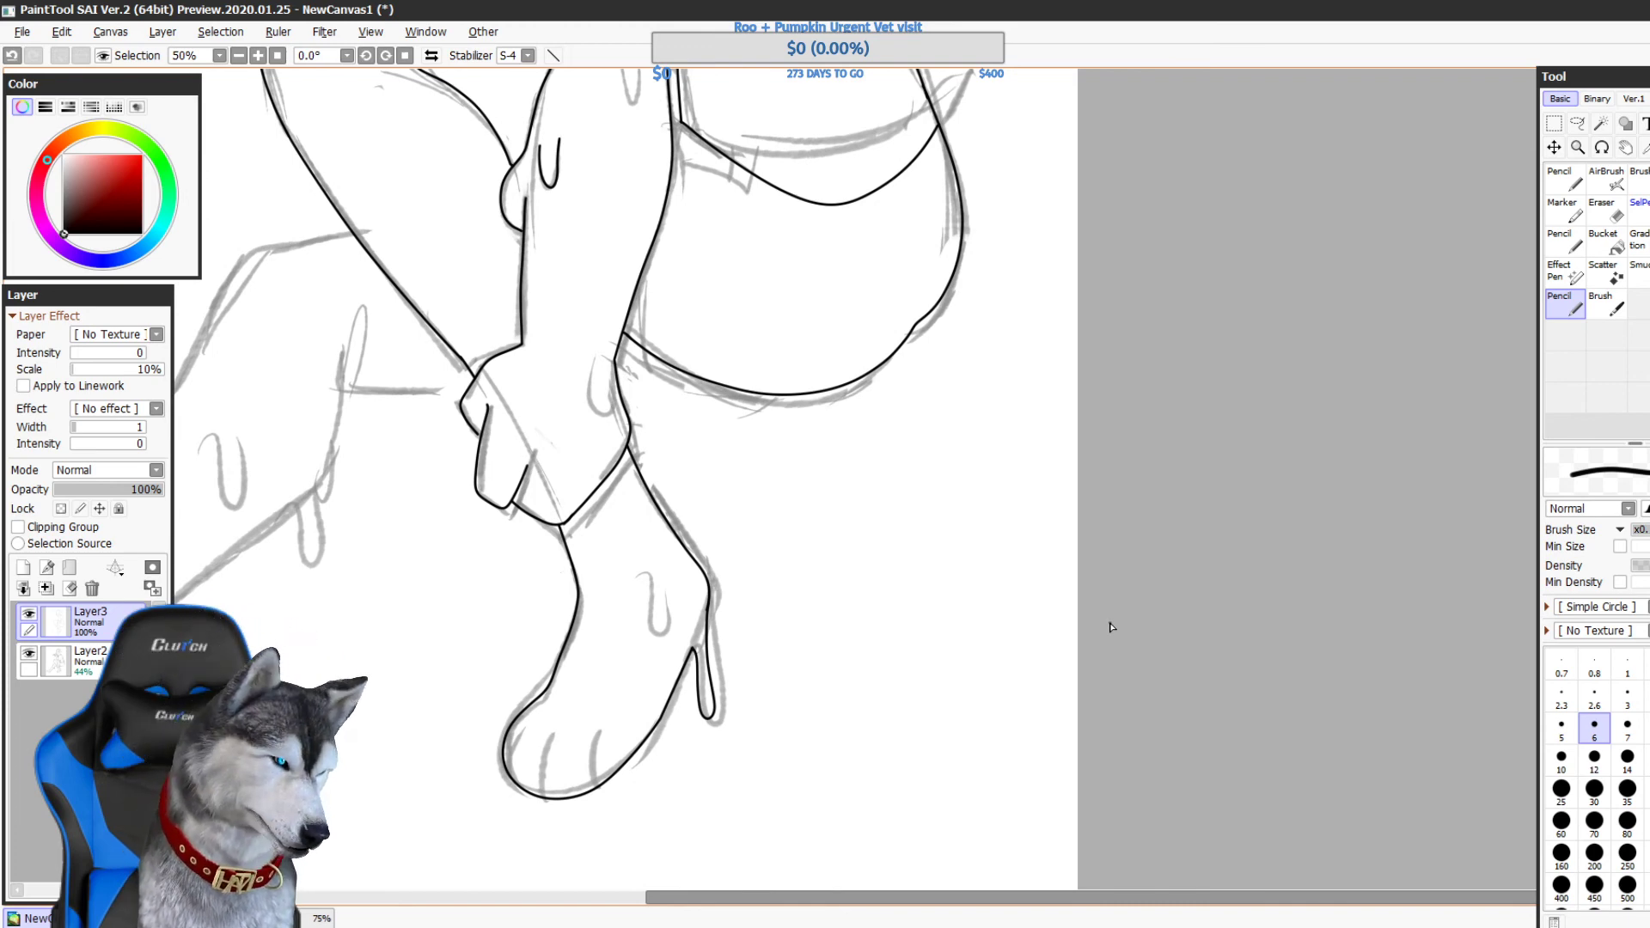
pyautogui.moveTo(842, 361); pyautogui.dragTo(972, 379)
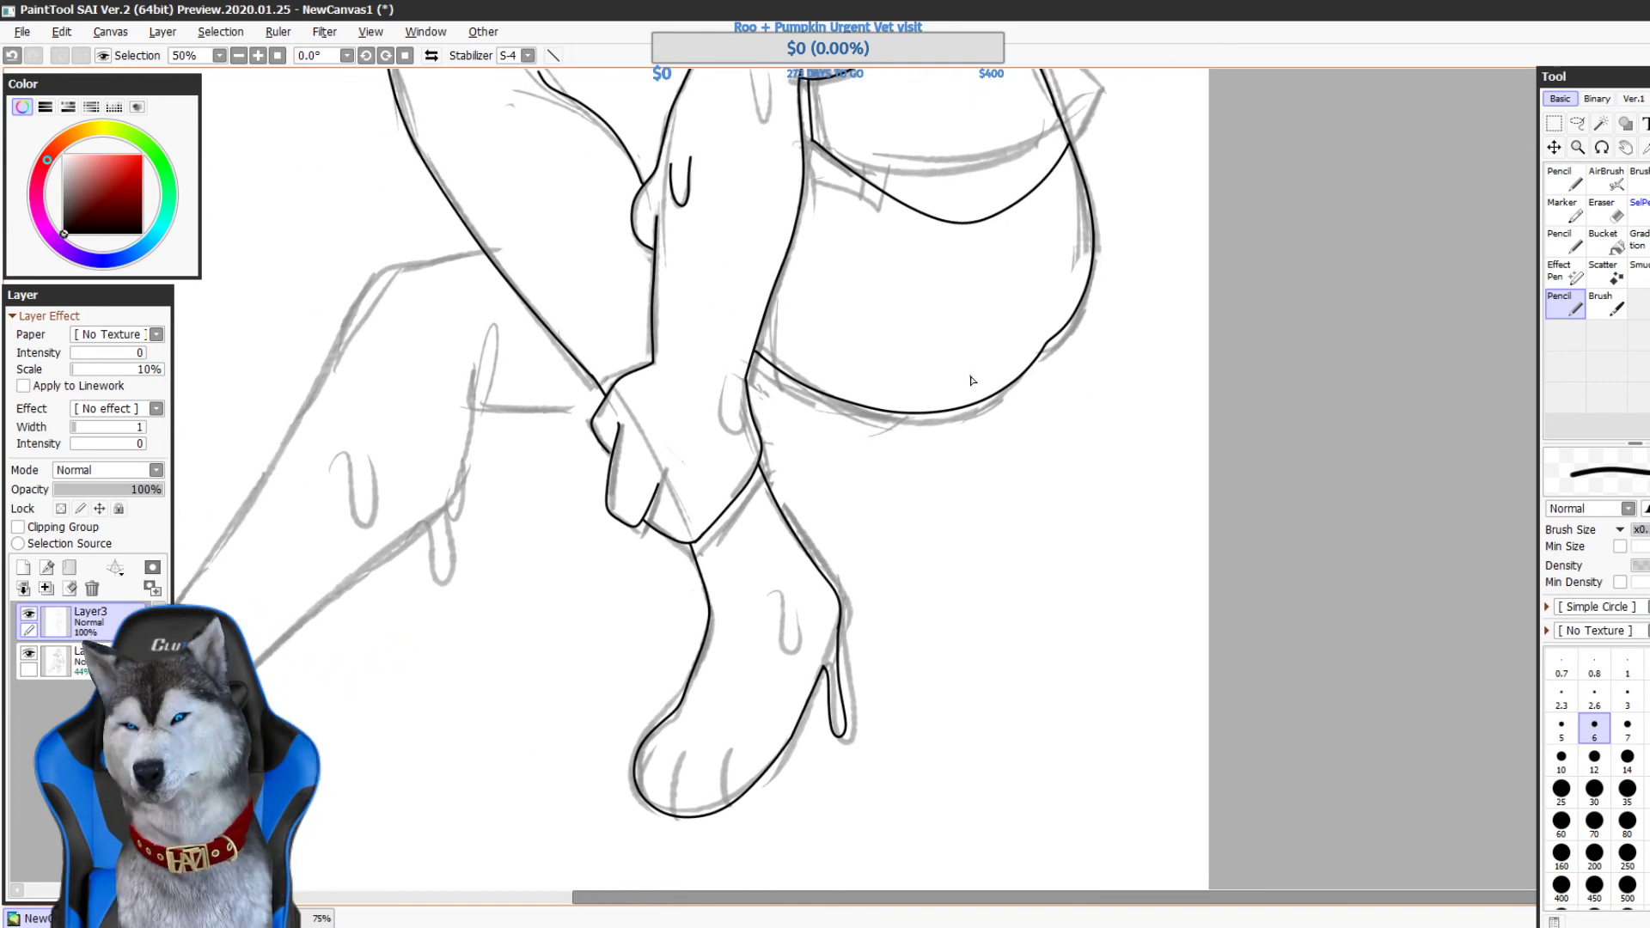
pyautogui.scroll(1, 972, 379)
pyautogui.moveTo(750, 739)
pyautogui.mouseDown()
pyautogui.moveTo(758, 681)
pyautogui.moveTo(956, 481)
pyautogui.mouseUp()
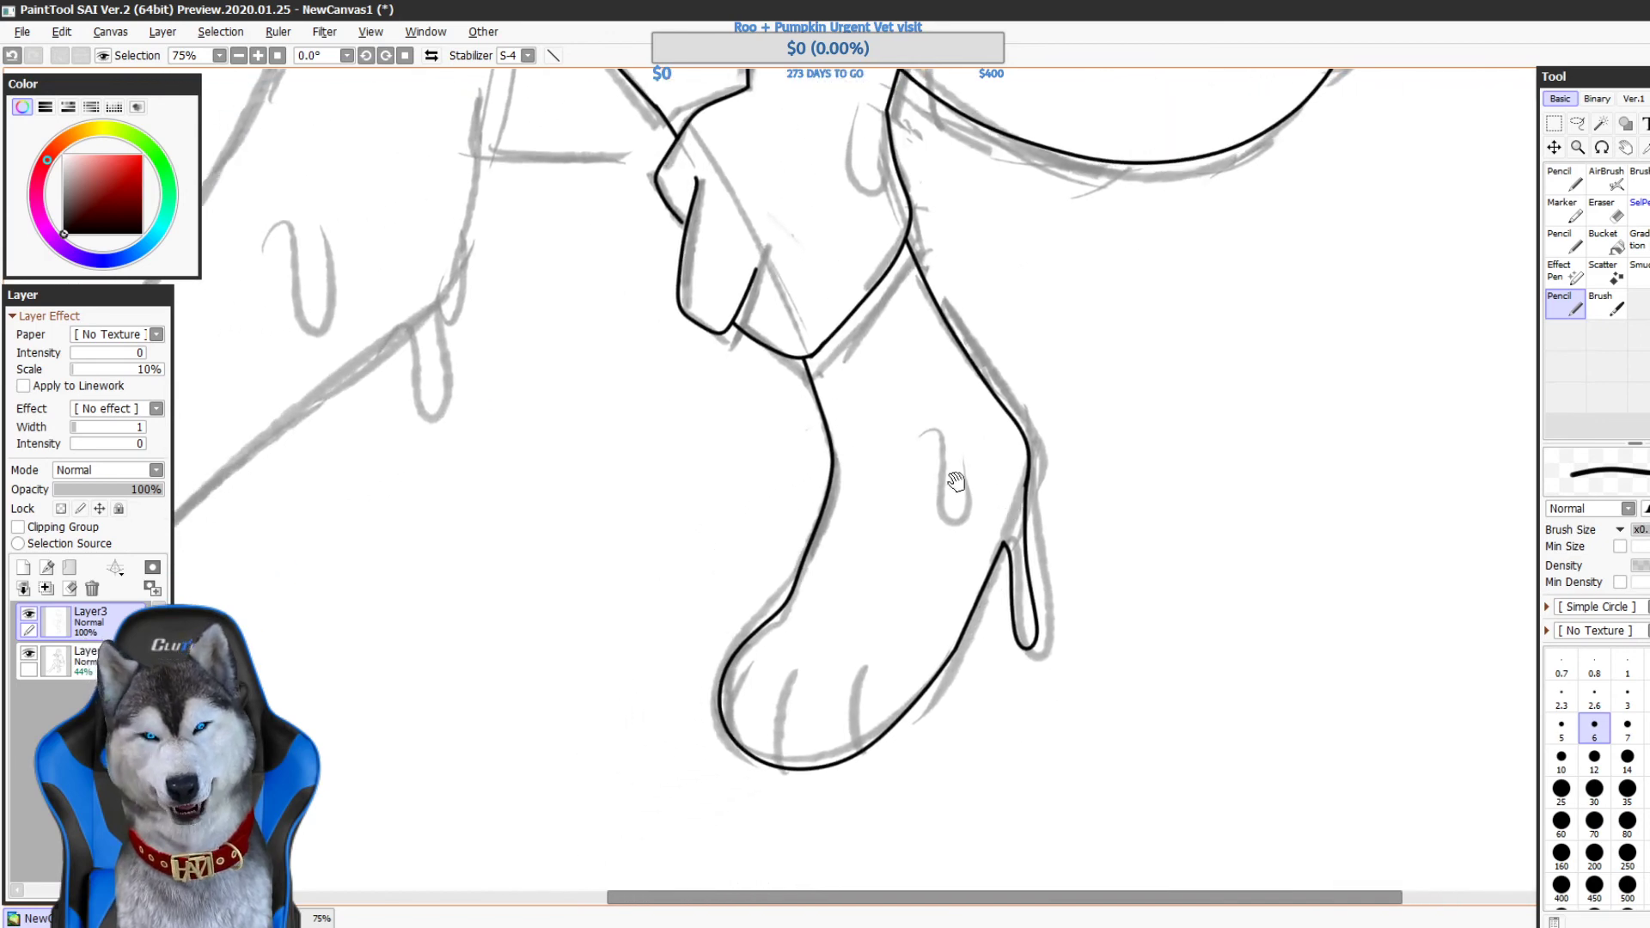
pyautogui.moveTo(1008, 651); pyautogui.dragTo(1149, 782)
pyautogui.moveTo(1099, 531); pyautogui.dragTo(1127, 615)
pyautogui.moveTo(992, 580); pyautogui.dragTo(1241, 648)
pyautogui.moveTo(1241, 506); pyautogui.dragTo(1310, 526)
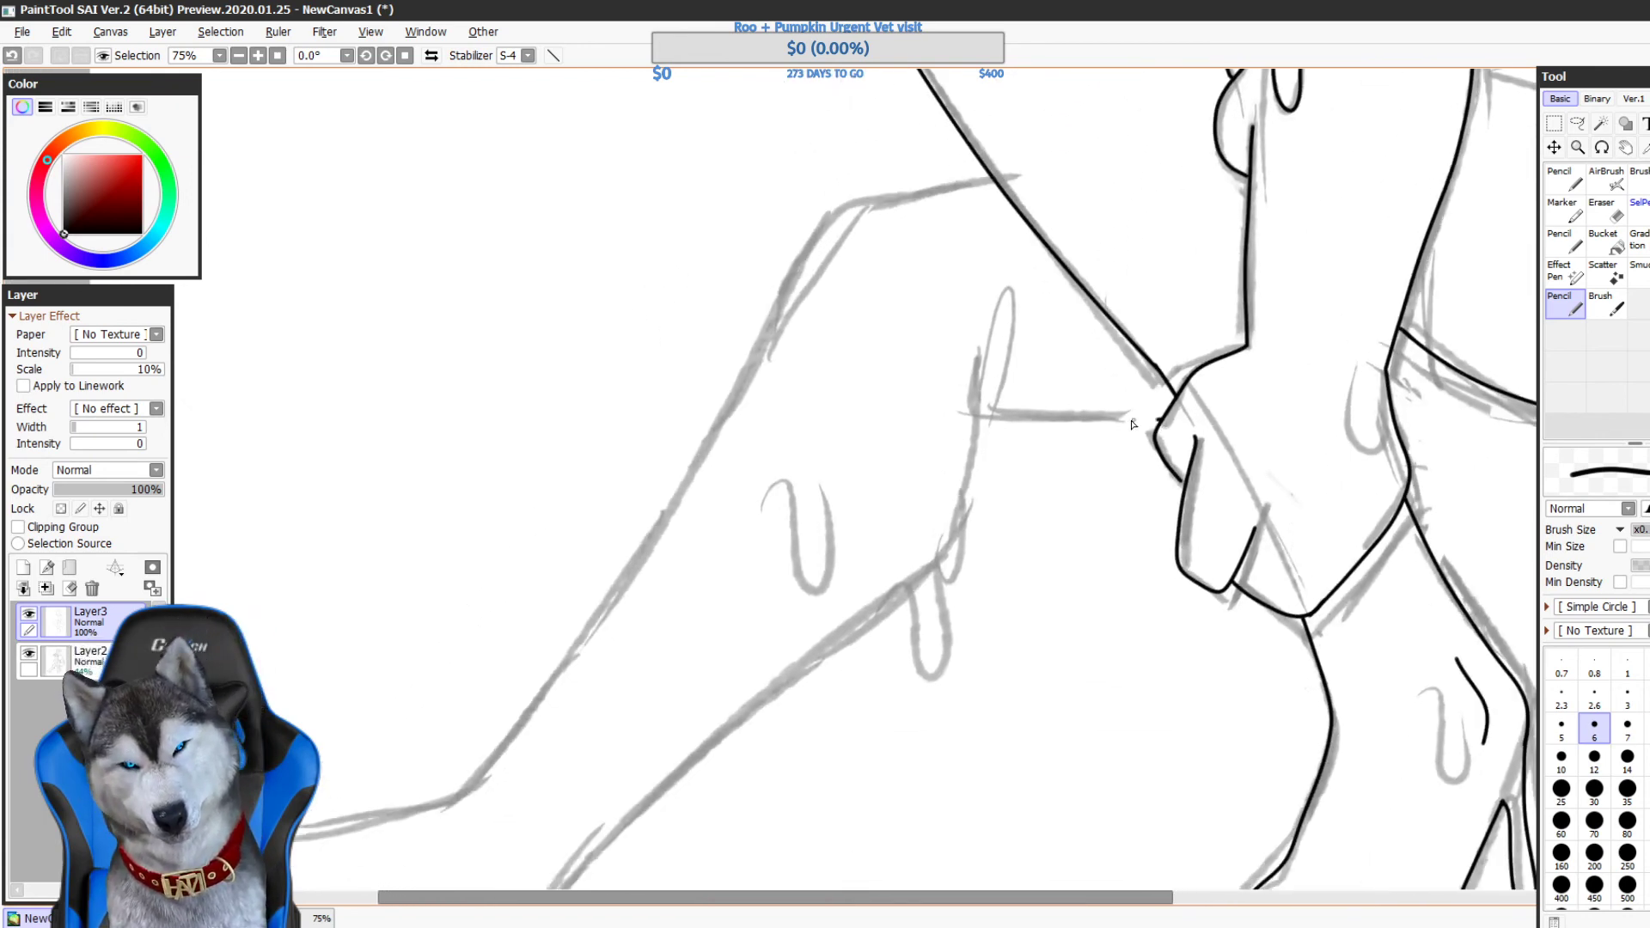
# - Ink the extended leg's thigh underside from the hand to the back of the knee and down to the calf
pyautogui.moveTo(1157, 420)
pyautogui.mouseDown()
pyautogui.moveTo(988, 416)
pyautogui.moveTo(973, 533)
pyautogui.mouseUp()
pyautogui.hotkey('ctrl', 'z')
pyautogui.moveTo(1165, 417)
pyautogui.mouseDown()
pyautogui.moveTo(1094, 420)
pyautogui.moveTo(978, 477)
pyautogui.moveTo(963, 537)
pyautogui.mouseUp()
pyautogui.scroll(-1, 966, 457)
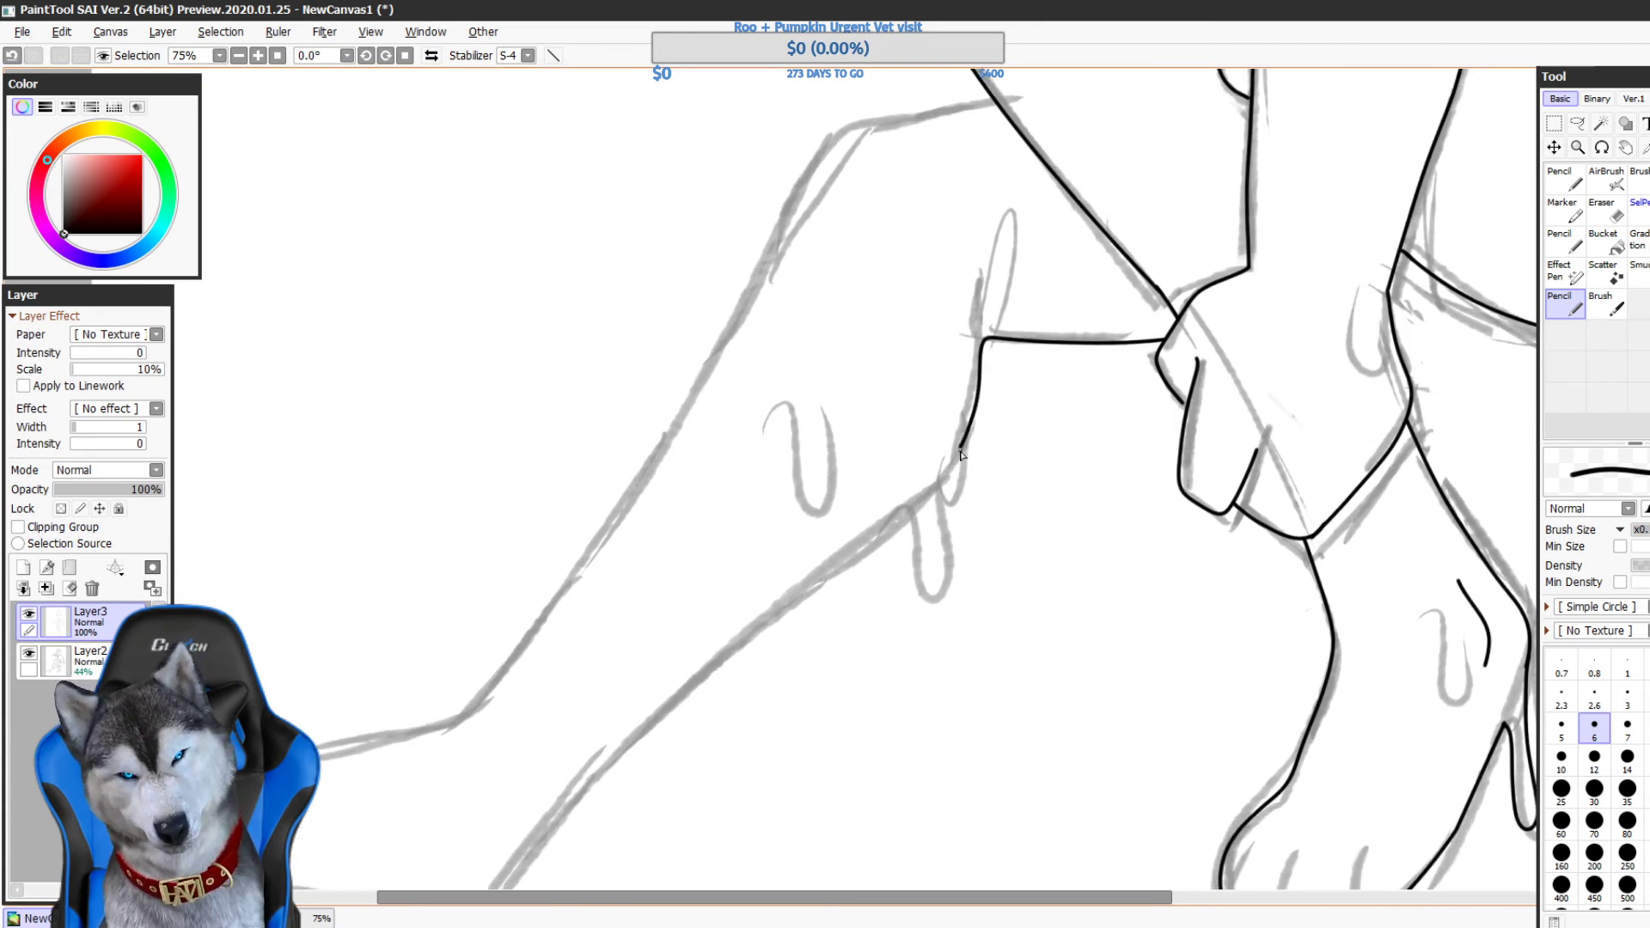
pyautogui.hotkey('ctrl', 'z')
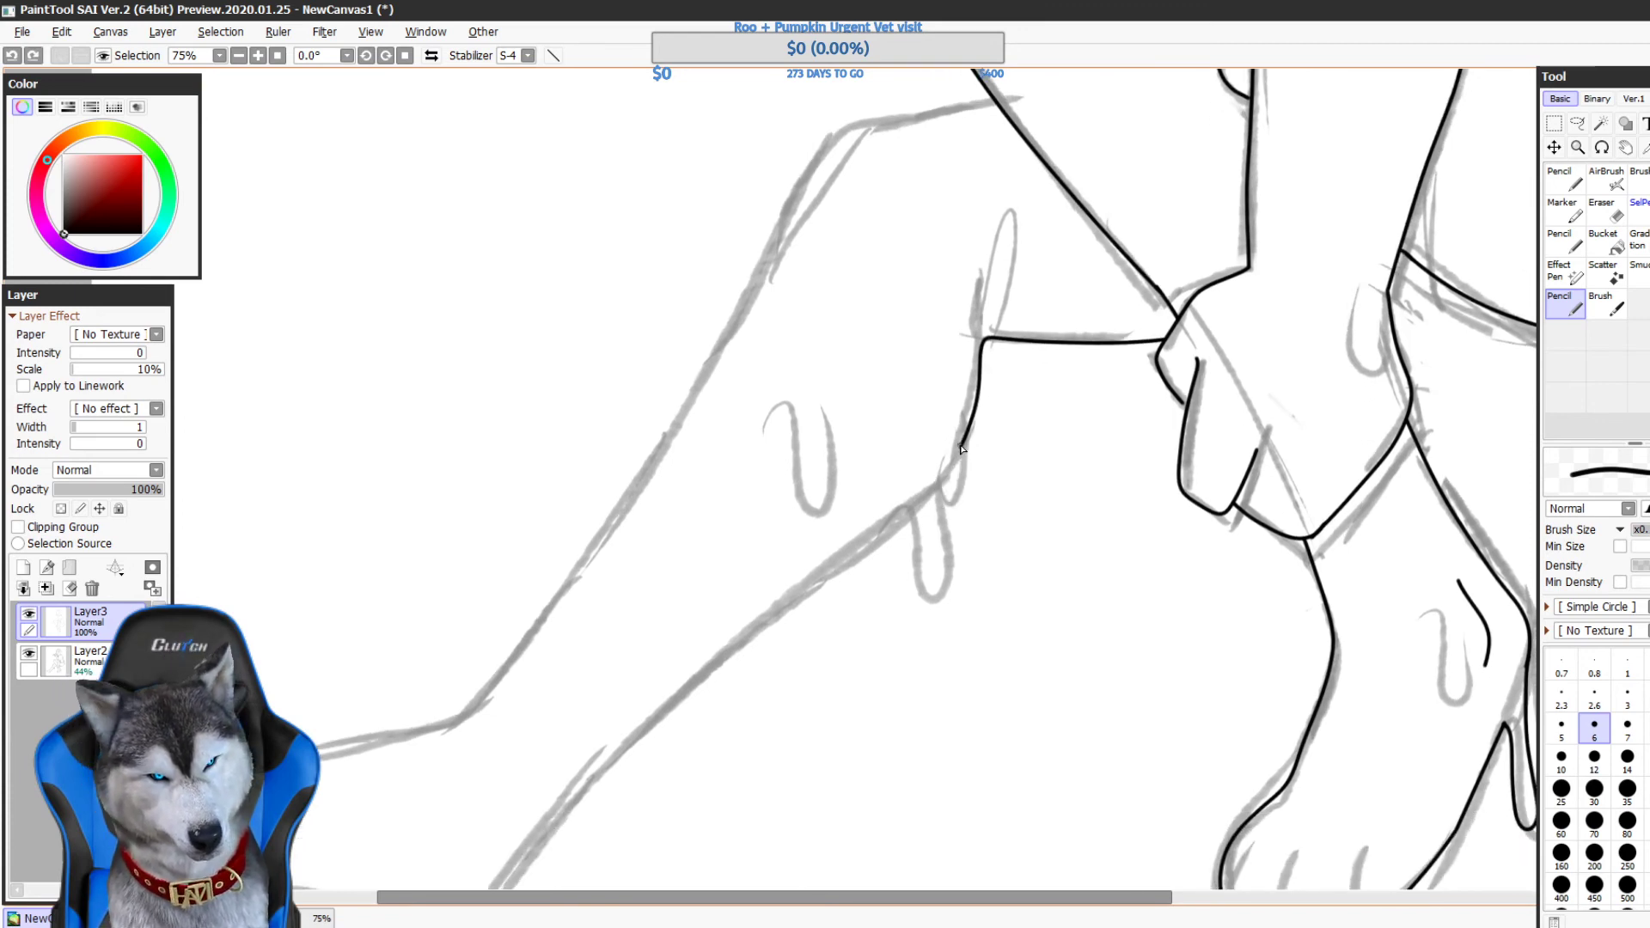
# - Try to ink a row of rounded drips hanging below the extended leg's calf
pyautogui.moveTo(948, 488); pyautogui.dragTo(861, 576)
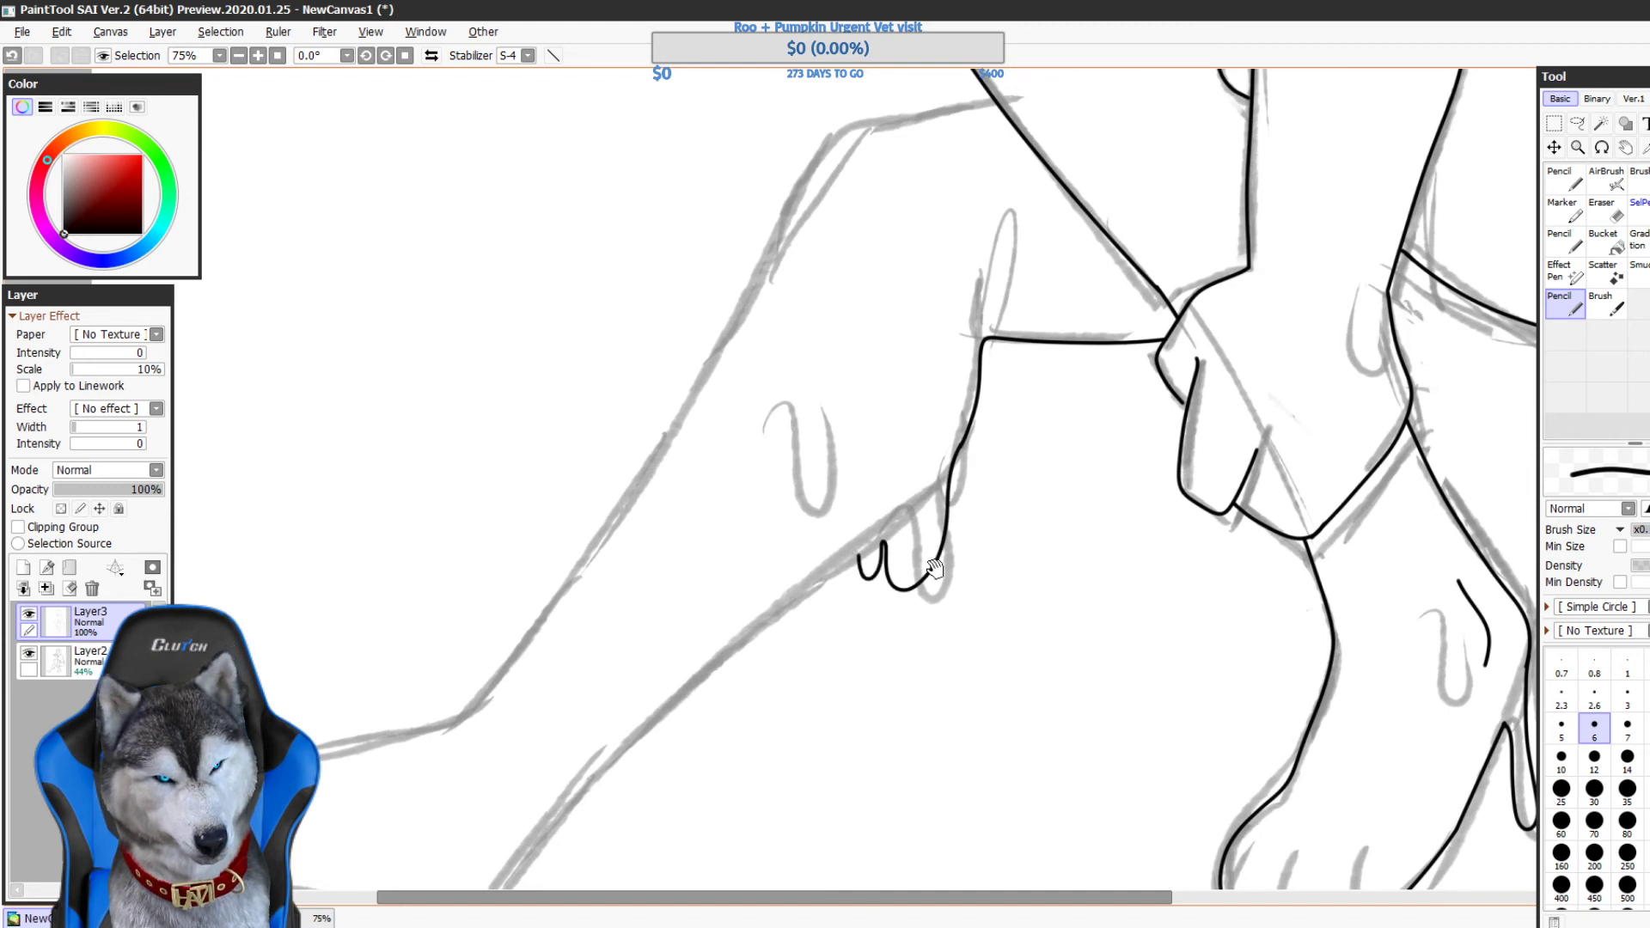
pyautogui.moveTo(1008, 475); pyautogui.dragTo(1164, 351)
pyautogui.hotkey('ctrl', 'z')
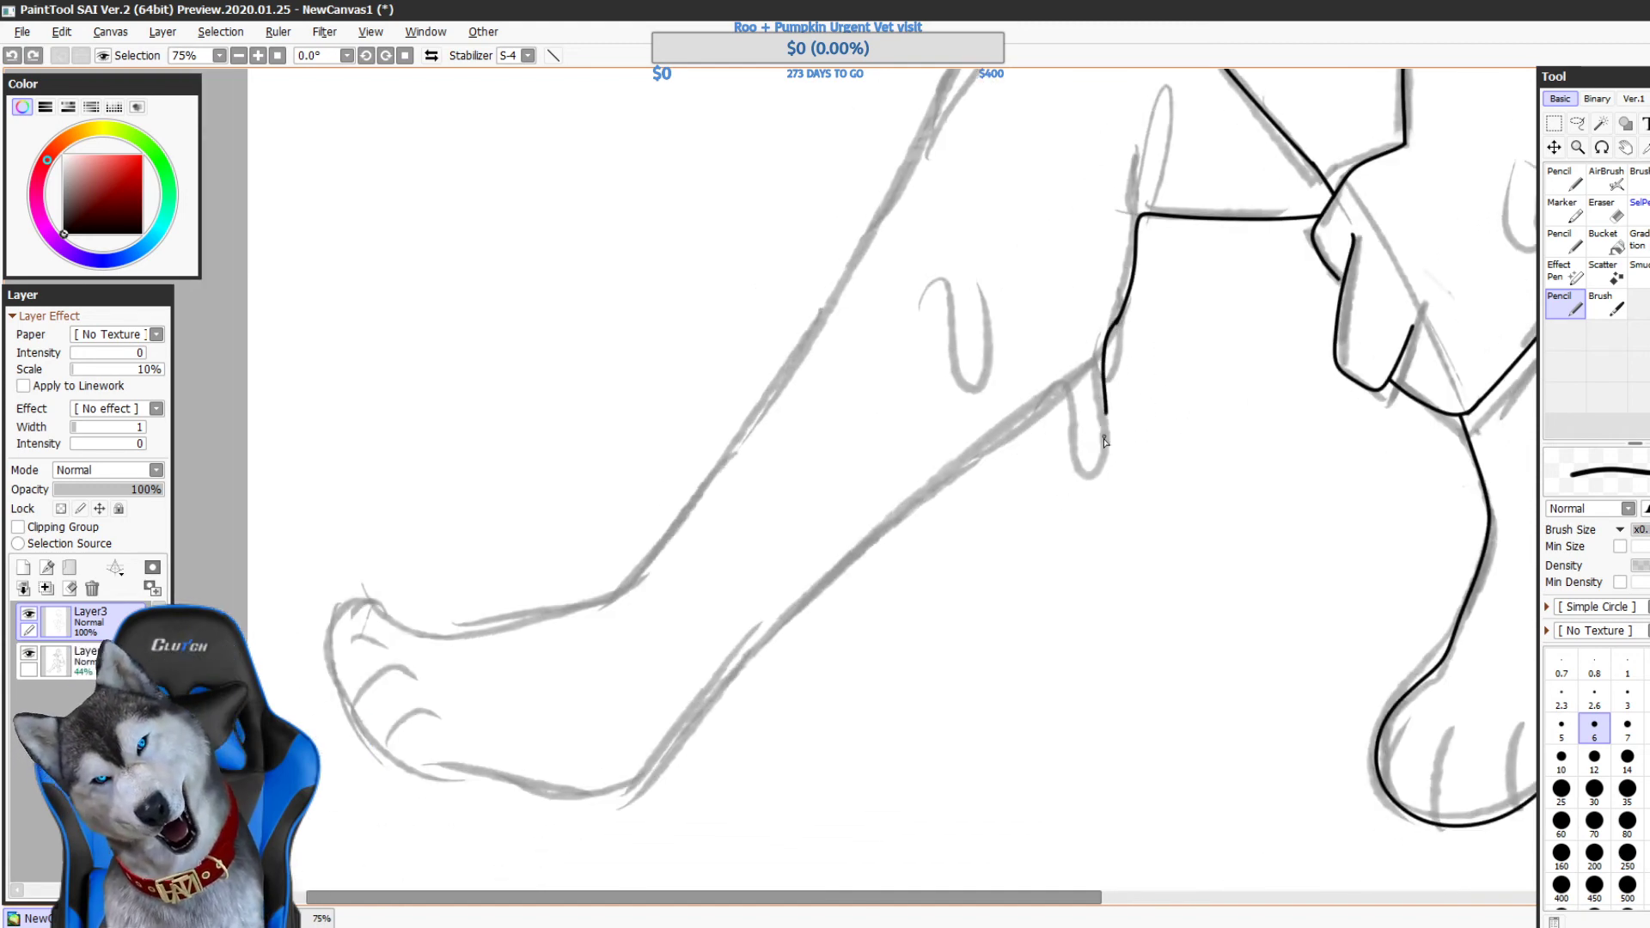
pyautogui.moveTo(1104, 440)
pyautogui.mouseDown()
pyautogui.moveTo(1057, 379)
pyautogui.moveTo(1152, 404)
pyautogui.mouseUp()
pyautogui.hotkey('ctrl', 'z')
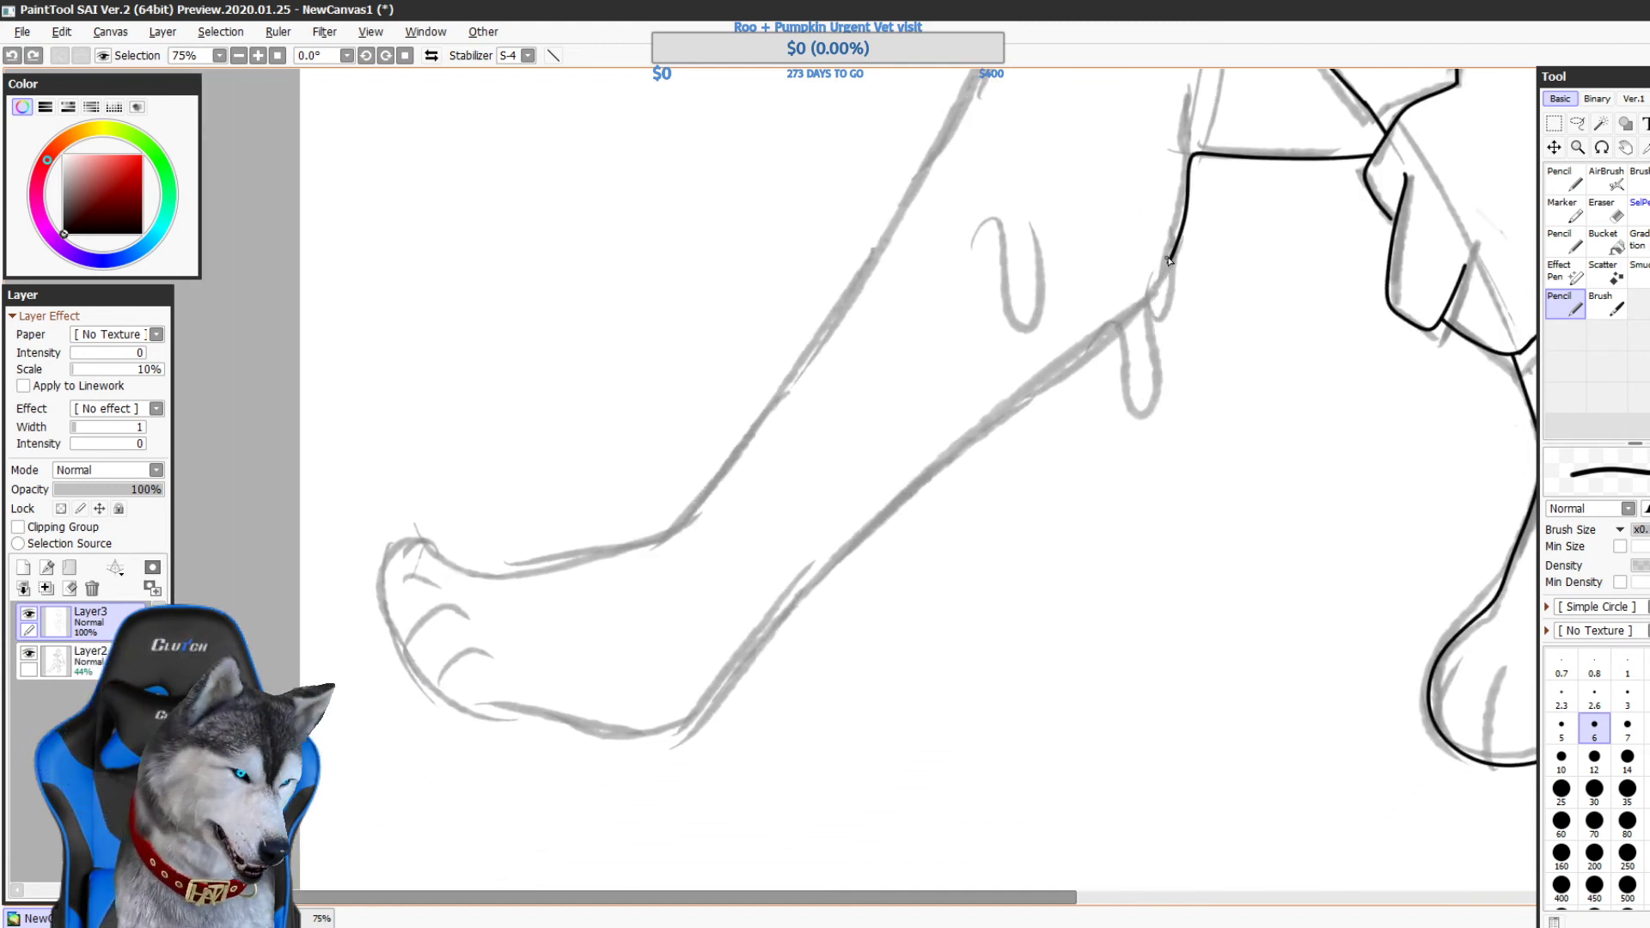
# - Ink a single drip below the extended leg's calf and continue the lower contour along the calf and heel to the sole
pyautogui.moveTo(1168, 261)
pyautogui.mouseDown()
pyautogui.moveTo(1153, 383)
pyautogui.moveTo(1110, 330)
pyautogui.moveTo(1152, 324)
pyautogui.mouseUp()
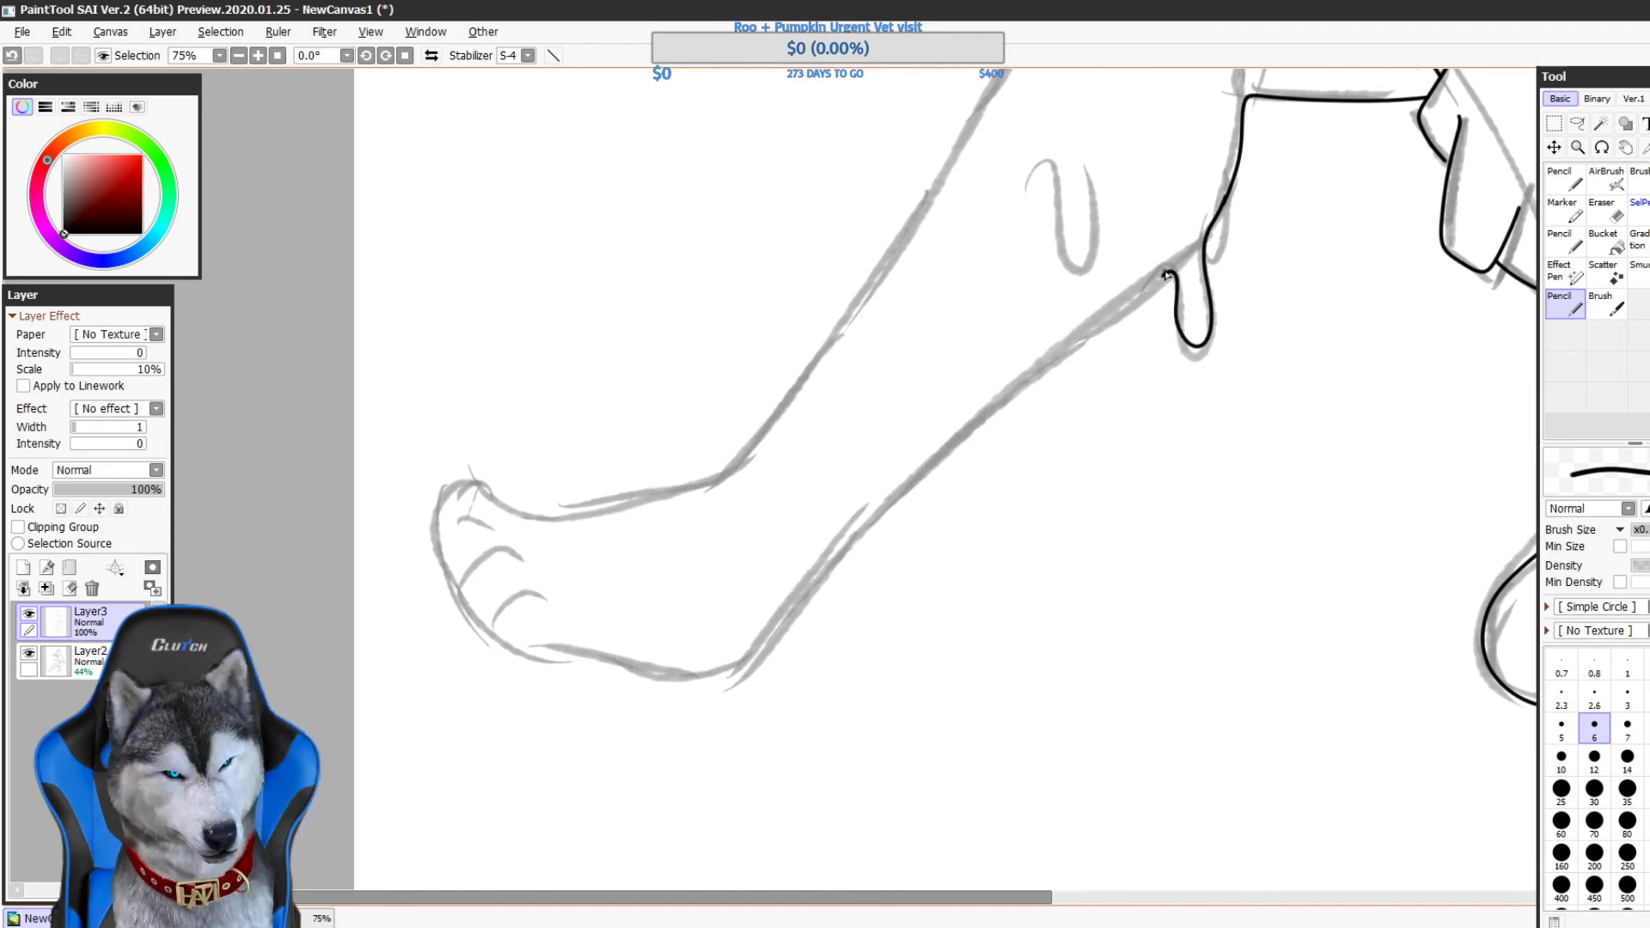
pyautogui.hotkey('ctrl', 'z')
pyautogui.moveTo(1173, 273)
pyautogui.mouseDown()
pyautogui.moveTo(902, 499)
pyautogui.moveTo(773, 634)
pyautogui.mouseUp()
pyautogui.moveTo(907, 595); pyautogui.dragTo(892, 656)
pyautogui.hotkey('ctrl', 'z')
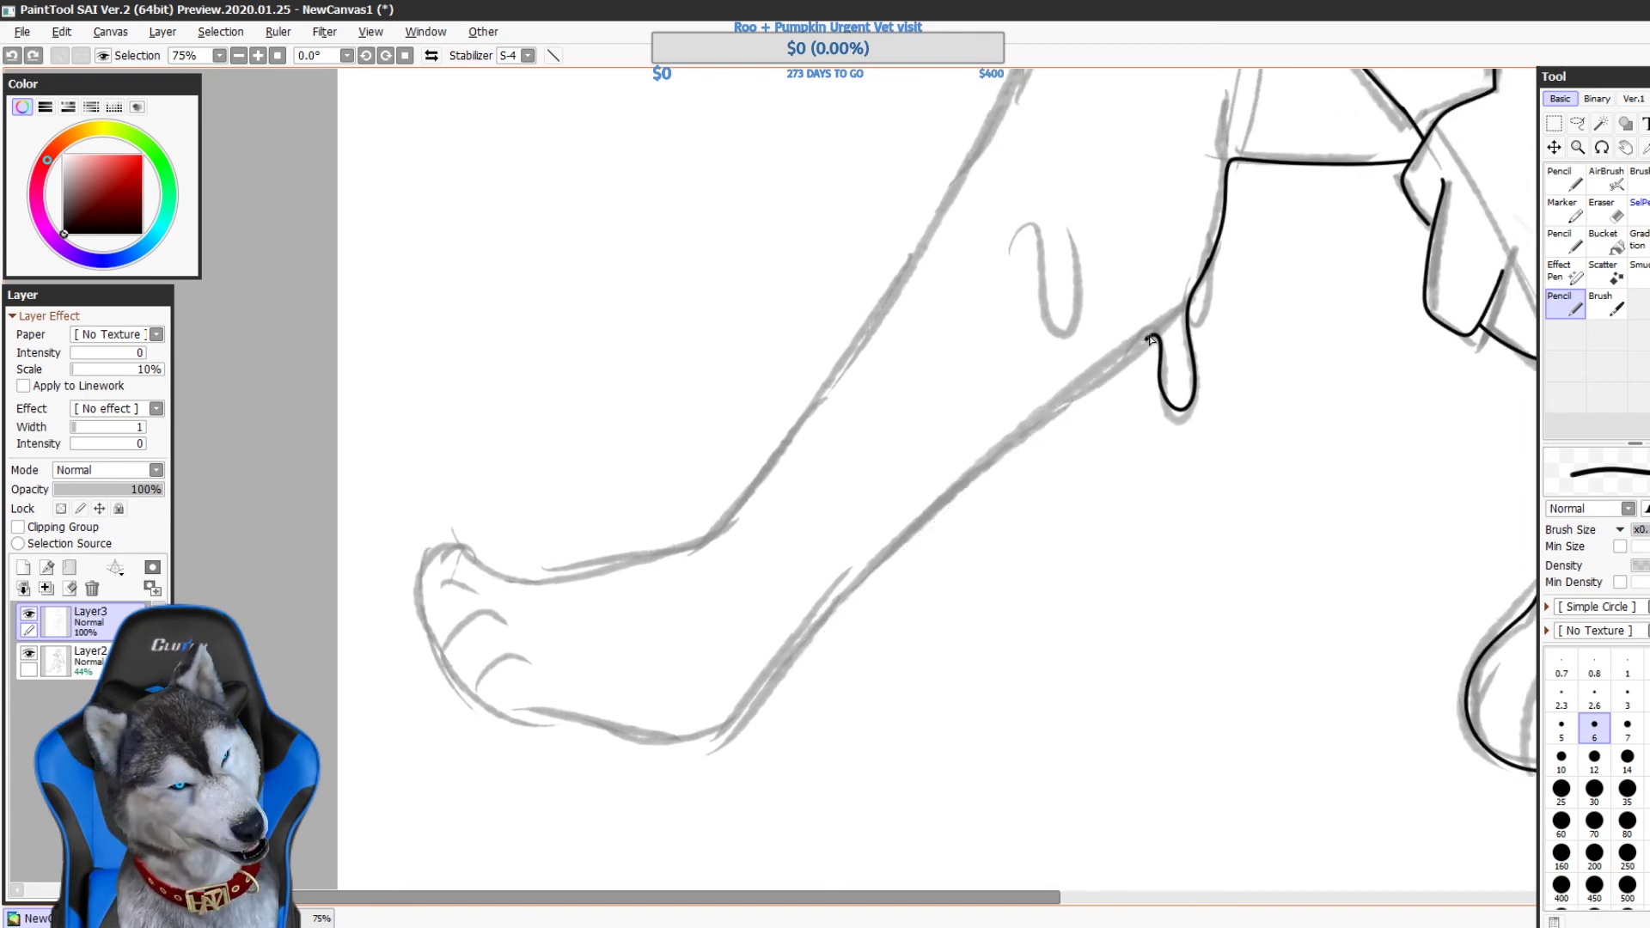
pyautogui.moveTo(1152, 339)
pyautogui.mouseDown()
pyautogui.moveTo(984, 455)
pyautogui.moveTo(784, 685)
pyautogui.moveTo(653, 739)
pyautogui.moveTo(528, 711)
pyautogui.moveTo(595, 741)
pyautogui.mouseUp()
pyautogui.hotkey('ctrl', 'z')
pyautogui.moveTo(1178, 377)
pyautogui.mouseDown()
pyautogui.moveTo(813, 696)
pyautogui.moveTo(687, 770)
pyautogui.moveTo(543, 755)
pyautogui.mouseUp()
# - Ink the extended leg's upper contour from behind the raised thigh over the knee and down the shin to the ankle
pyautogui.moveTo(1048, 732); pyautogui.dragTo(1011, 819)
pyautogui.moveTo(1106, 676); pyautogui.dragTo(1023, 881)
pyautogui.moveTo(1141, 251)
pyautogui.mouseDown()
pyautogui.moveTo(977, 294)
pyautogui.moveTo(921, 434)
pyautogui.moveTo(949, 301)
pyautogui.moveTo(1055, 265)
pyautogui.mouseUp()
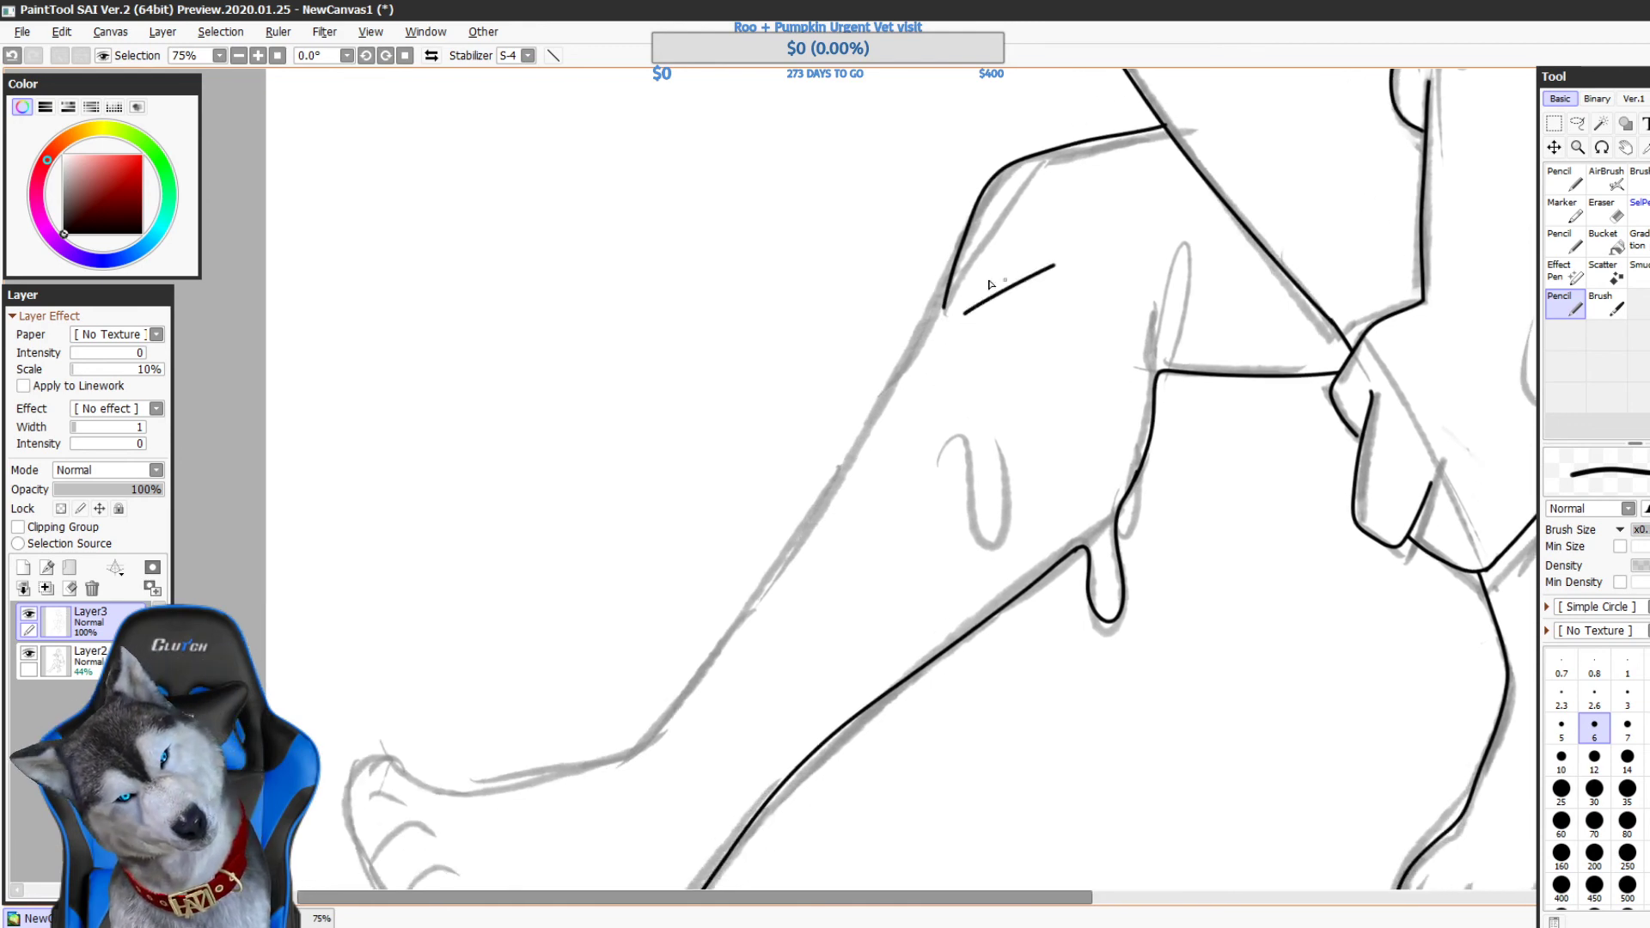
pyautogui.hotkey('ctrl', 'z')
pyautogui.moveTo(940, 309)
pyautogui.mouseDown()
pyautogui.moveTo(803, 537)
pyautogui.moveTo(874, 445)
pyautogui.mouseUp()
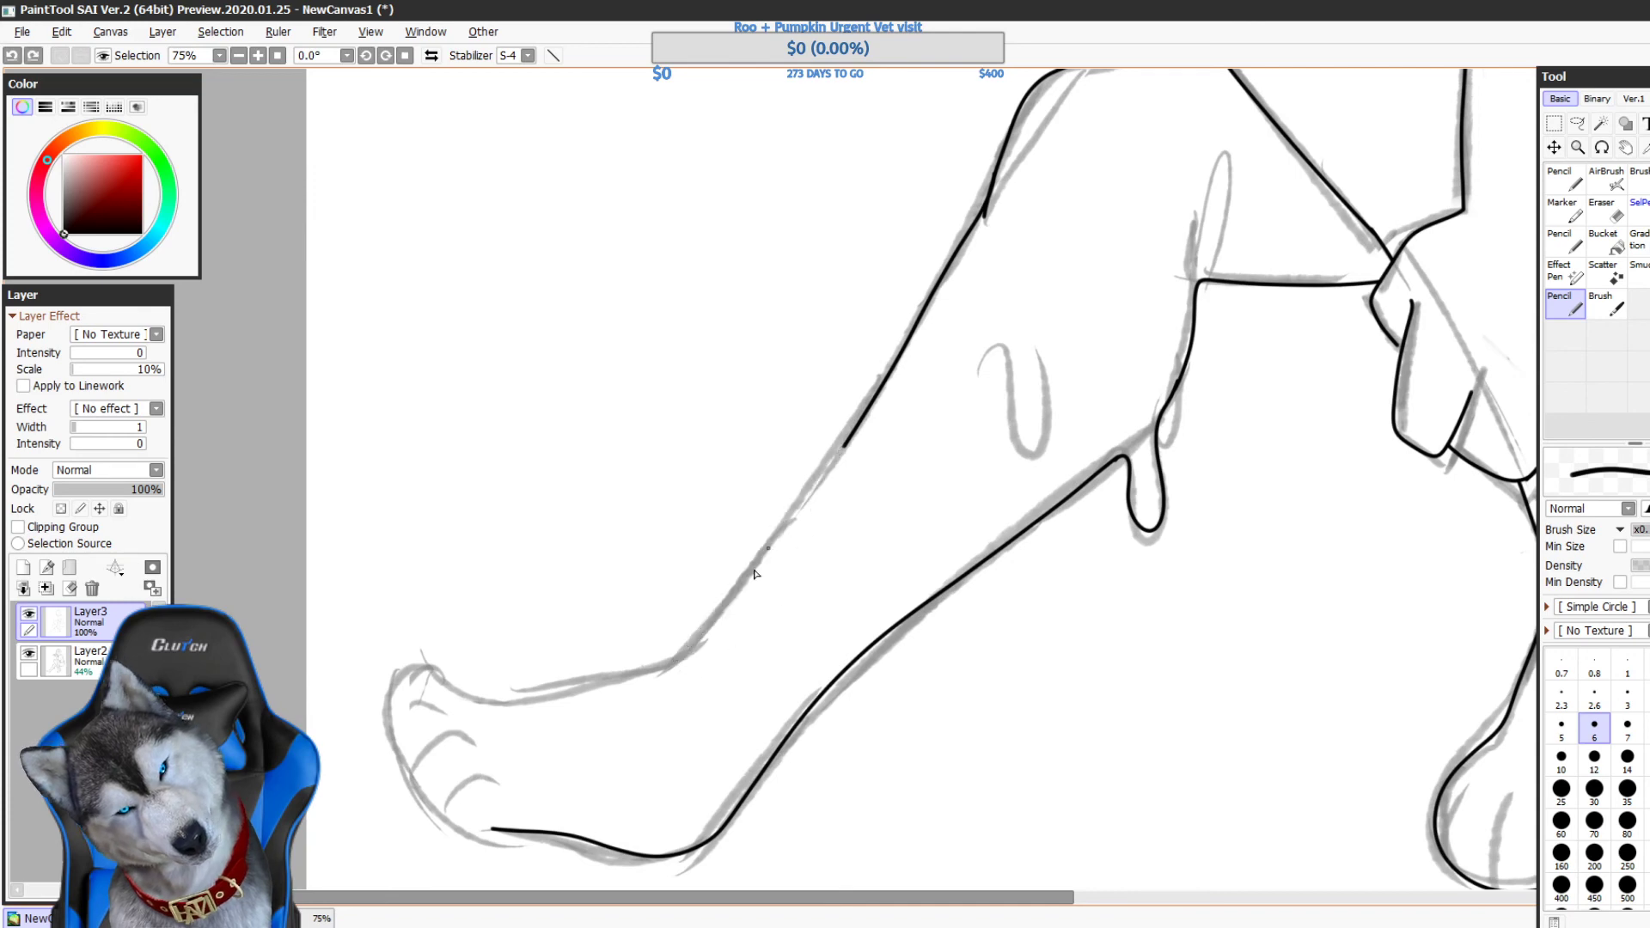
pyautogui.moveTo(684, 675); pyautogui.dragTo(956, 544)
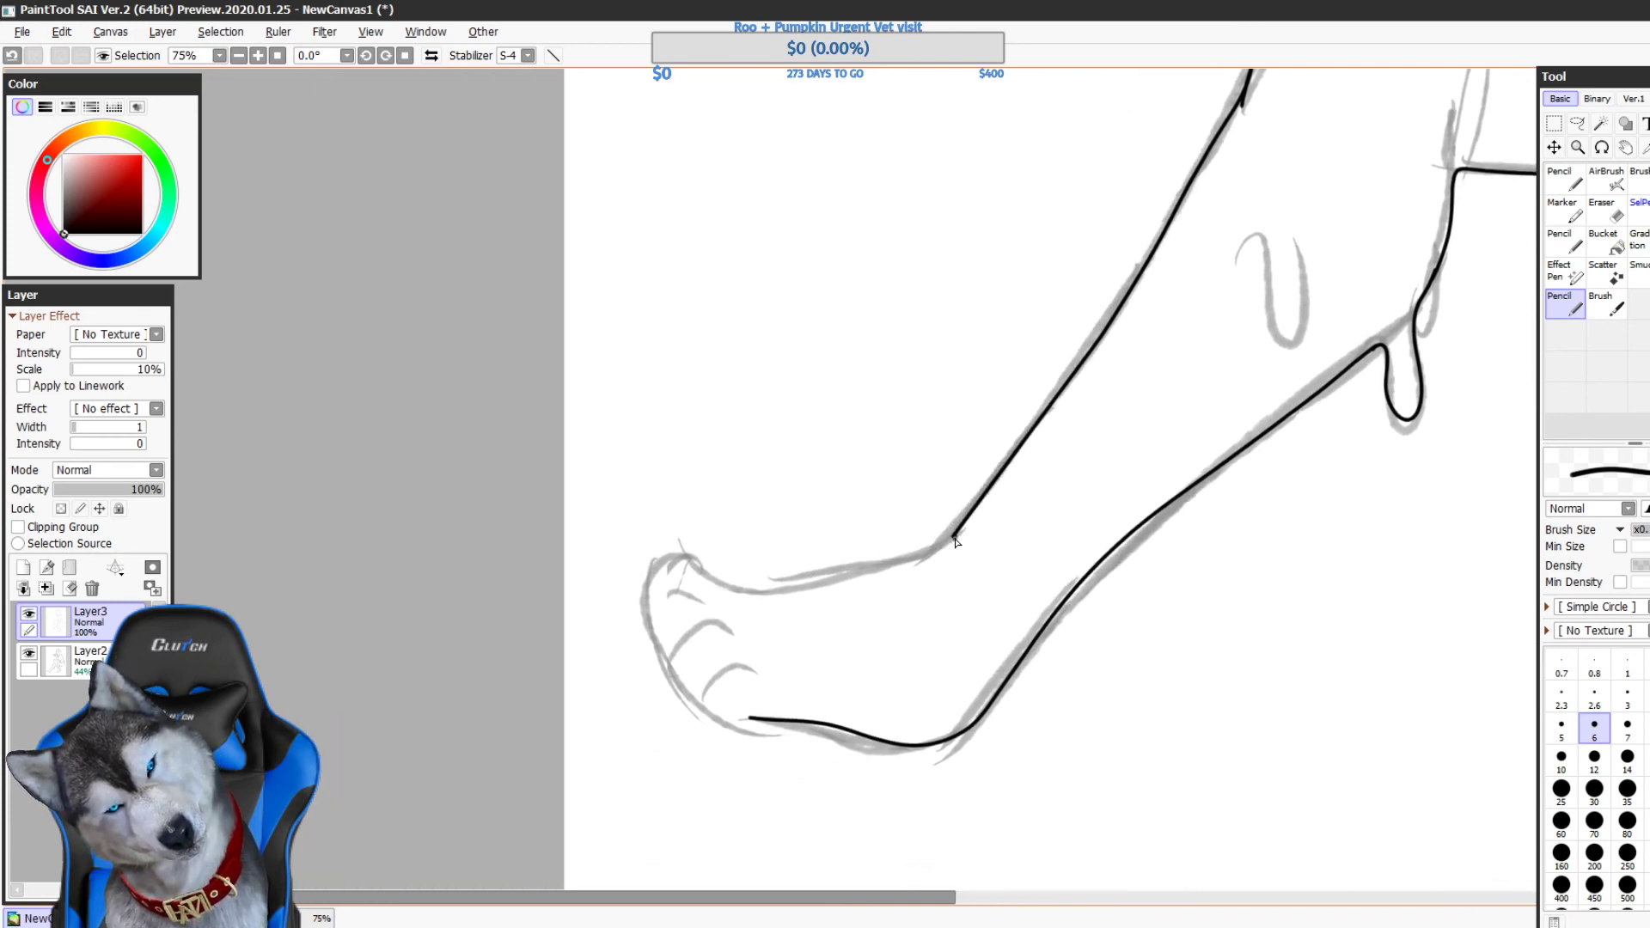
# - Ink the top of the extended foot and the rounded toe outline around to the sole line
pyautogui.press('e')
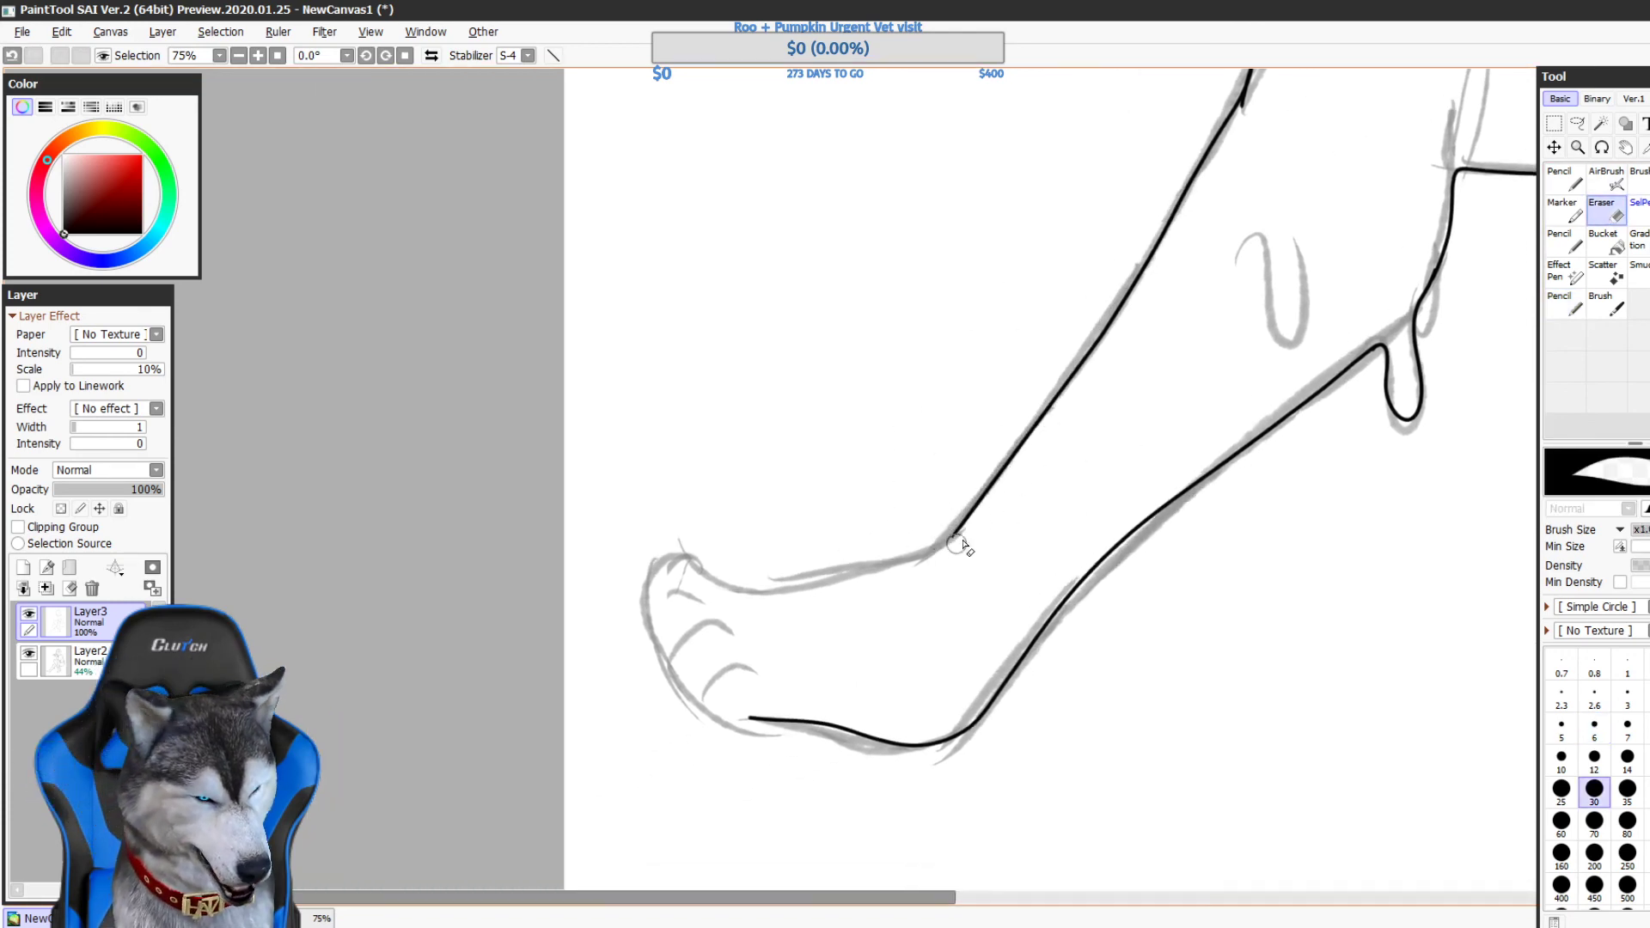
pyautogui.click(1569, 309)
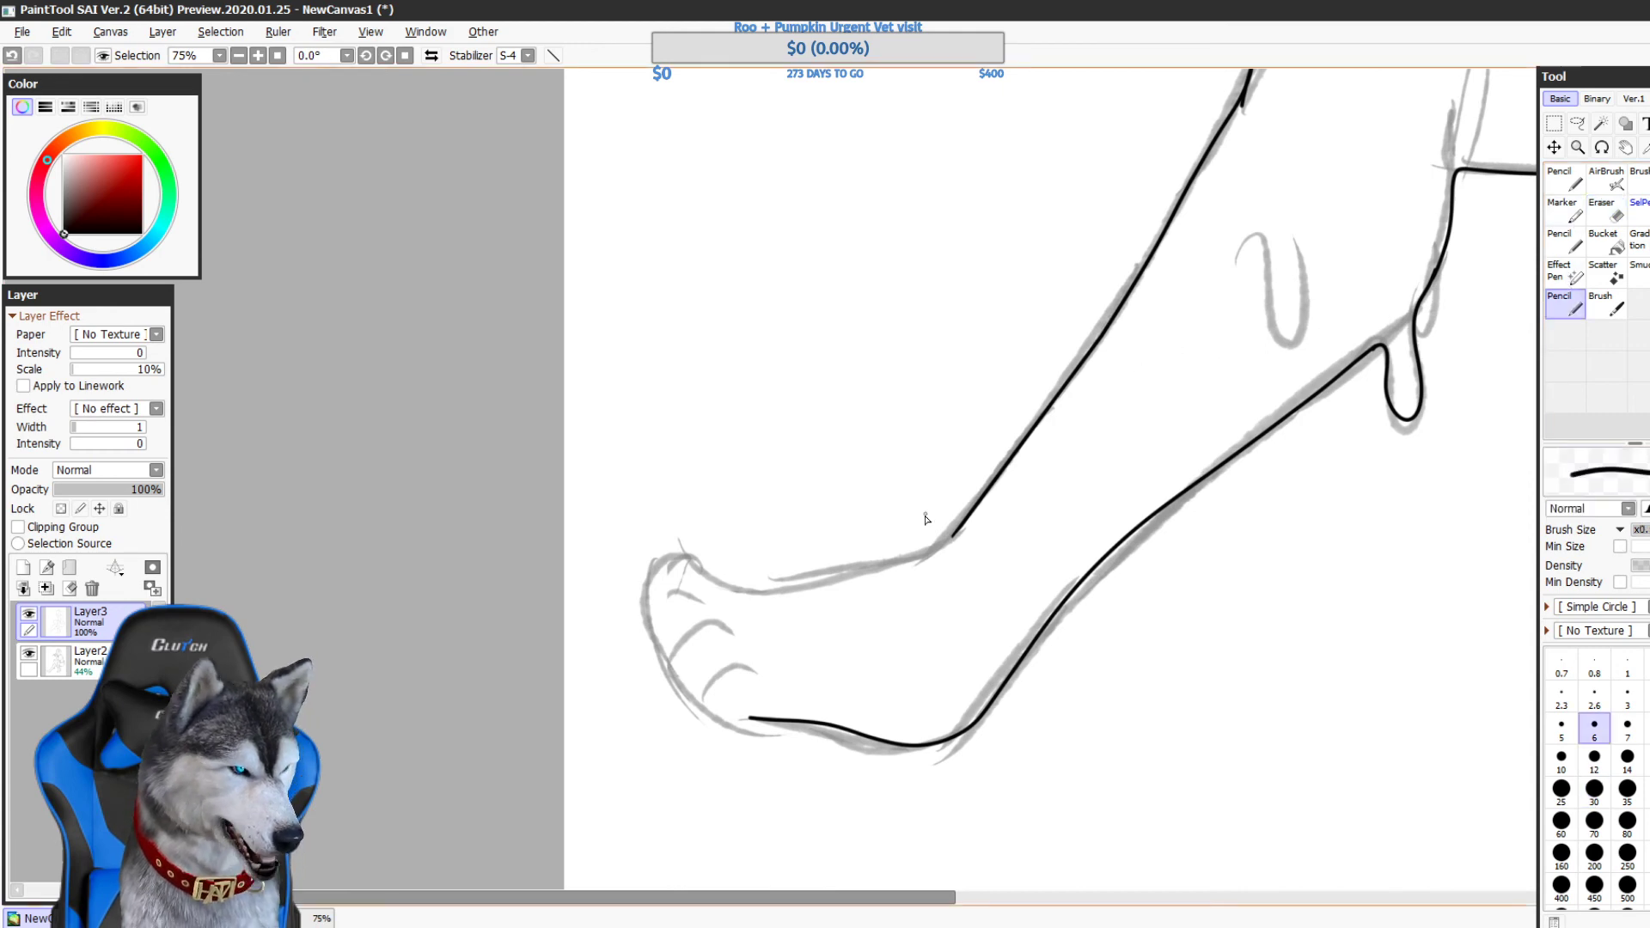
pyautogui.moveTo(935, 551)
pyautogui.mouseDown()
pyautogui.moveTo(847, 579)
pyautogui.moveTo(734, 583)
pyautogui.moveTo(685, 548)
pyautogui.moveTo(653, 597)
pyautogui.moveTo(750, 720)
pyautogui.mouseUp()
pyautogui.moveTo(1104, 642); pyautogui.dragTo(1103, 725)
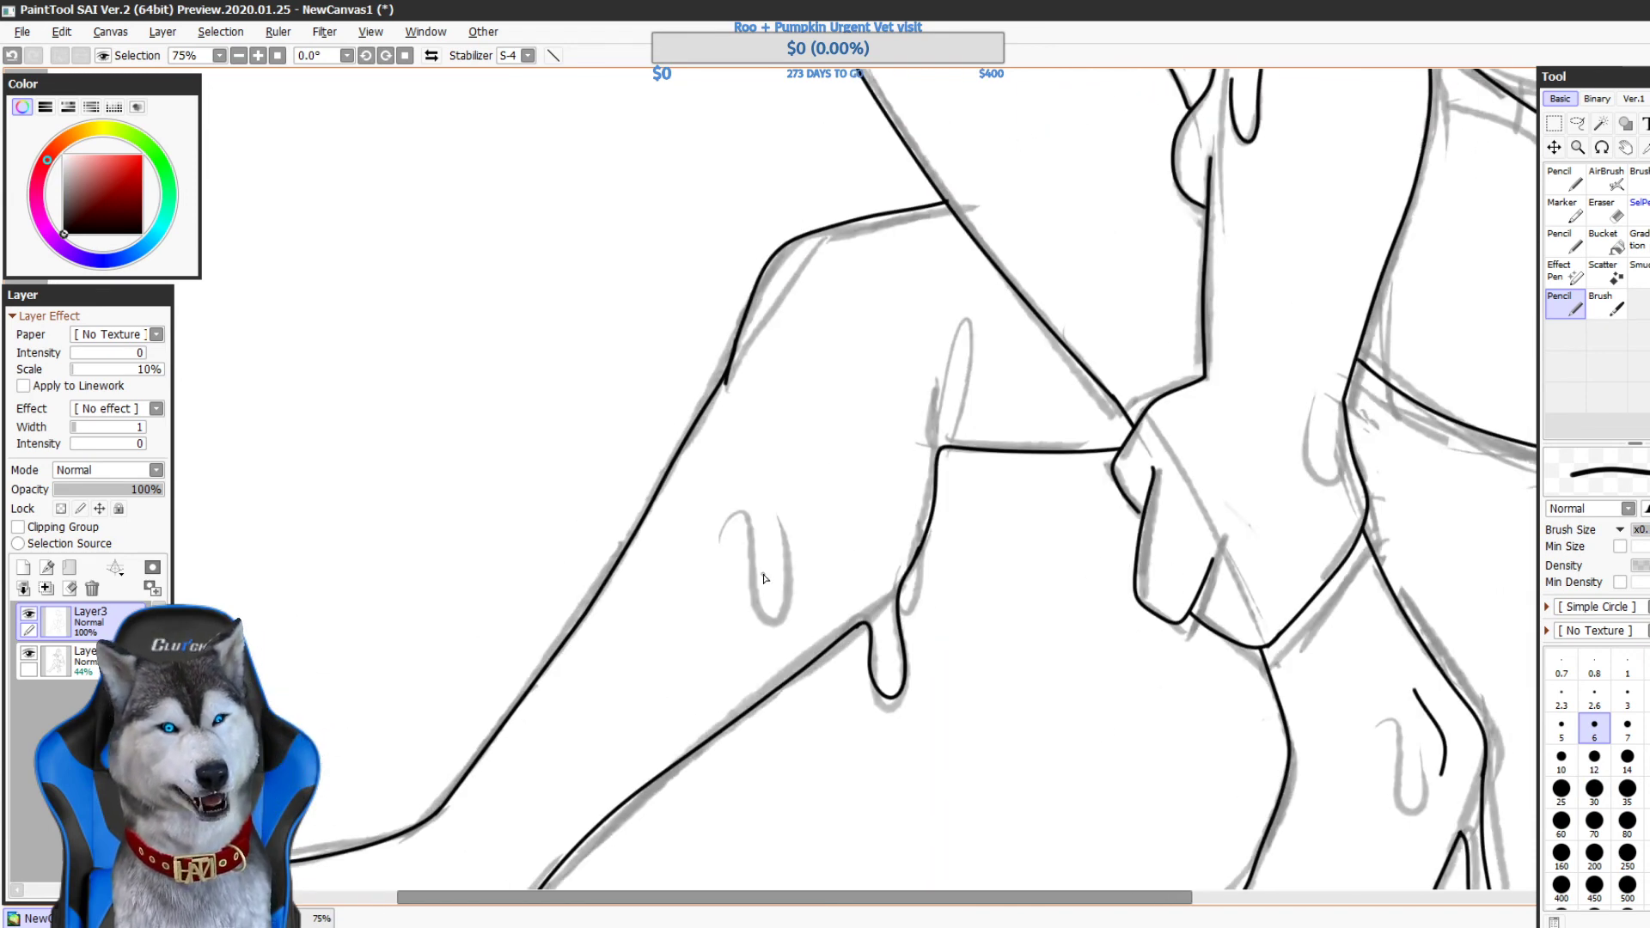
# - Ink the drip mark on the calf of the extended leg
pyautogui.moveTo(764, 597)
pyautogui.mouseDown()
pyautogui.moveTo(780, 540)
pyautogui.moveTo(755, 546)
pyautogui.moveTo(781, 619)
pyautogui.moveTo(784, 539)
pyautogui.mouseUp()
pyautogui.hotkey('ctrl', 'z')
pyautogui.scroll(-2, 866, 426)
pyautogui.scroll(-1, 866, 424)
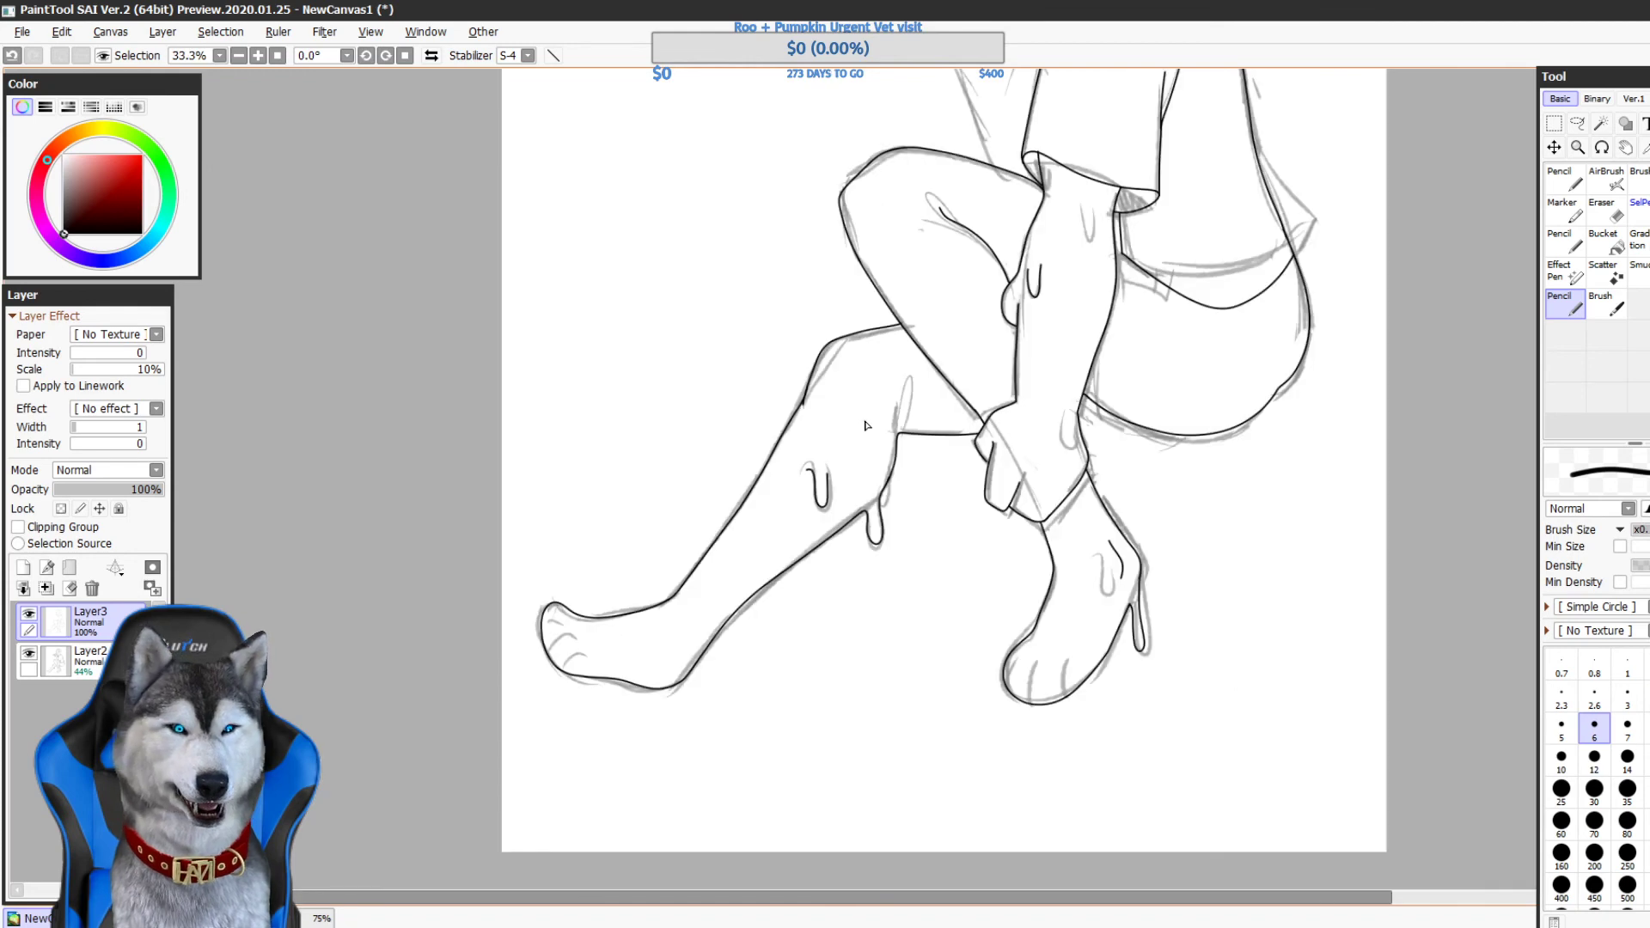
# - Hide the sketch layer Layer2 and examine the inked line art from the head down to the feet
pyautogui.moveTo(1270, 468); pyautogui.dragTo(1130, 548)
pyautogui.click(29, 658)
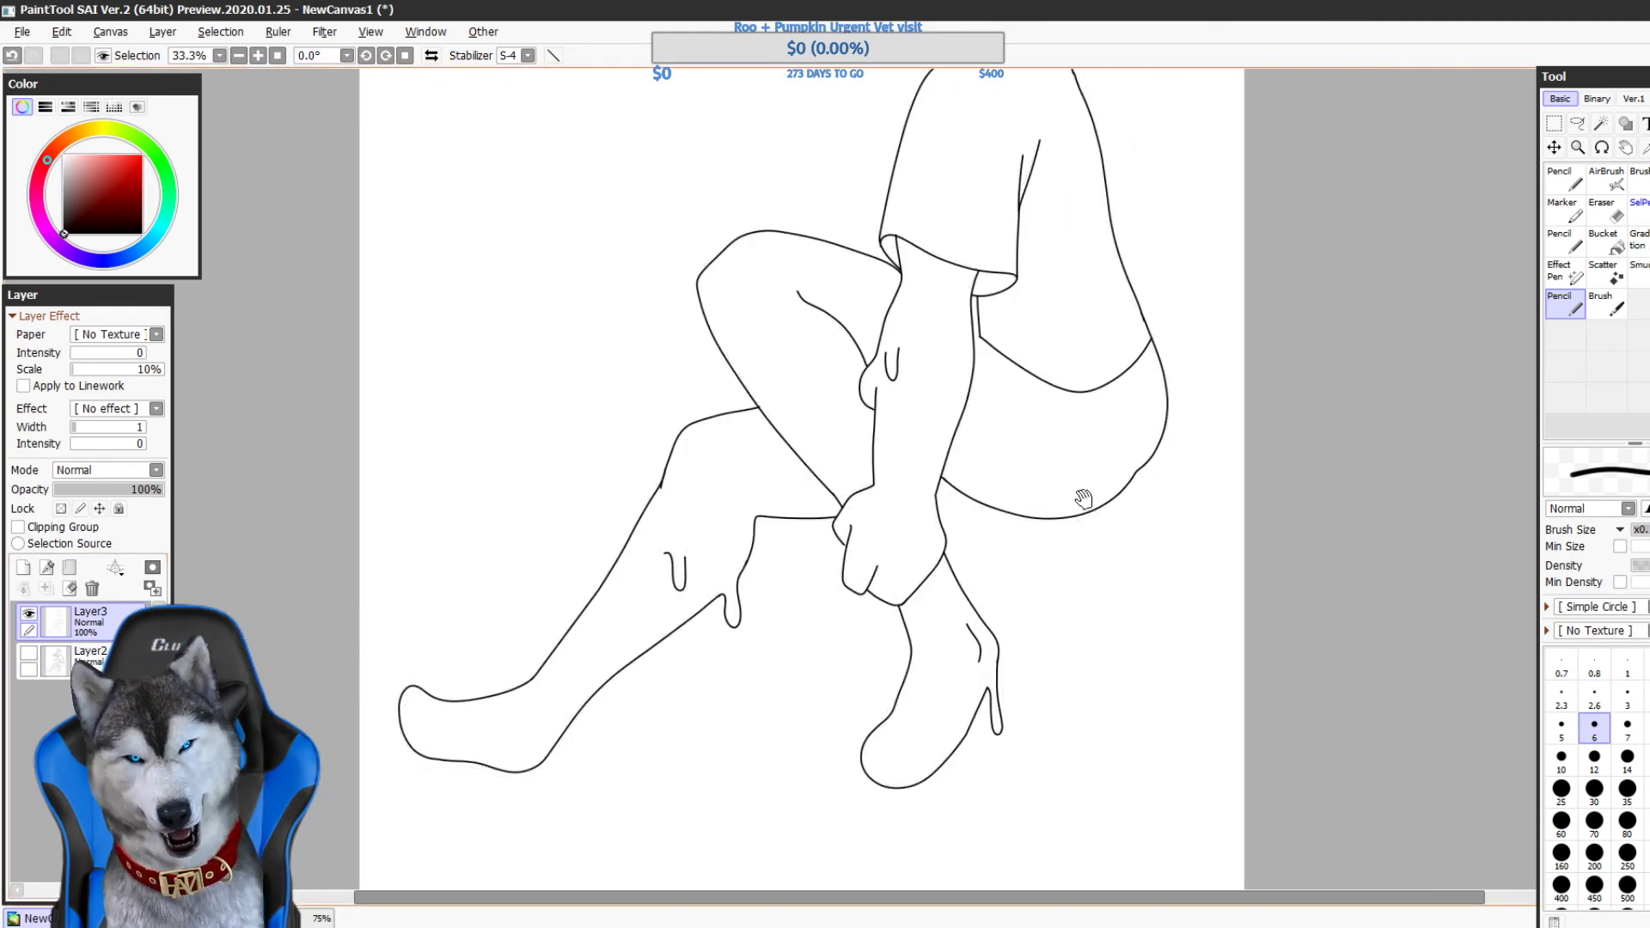
pyautogui.moveTo(1079, 386)
pyautogui.mouseDown()
pyautogui.moveTo(1186, 590)
pyautogui.moveTo(1168, 654)
pyautogui.mouseUp()
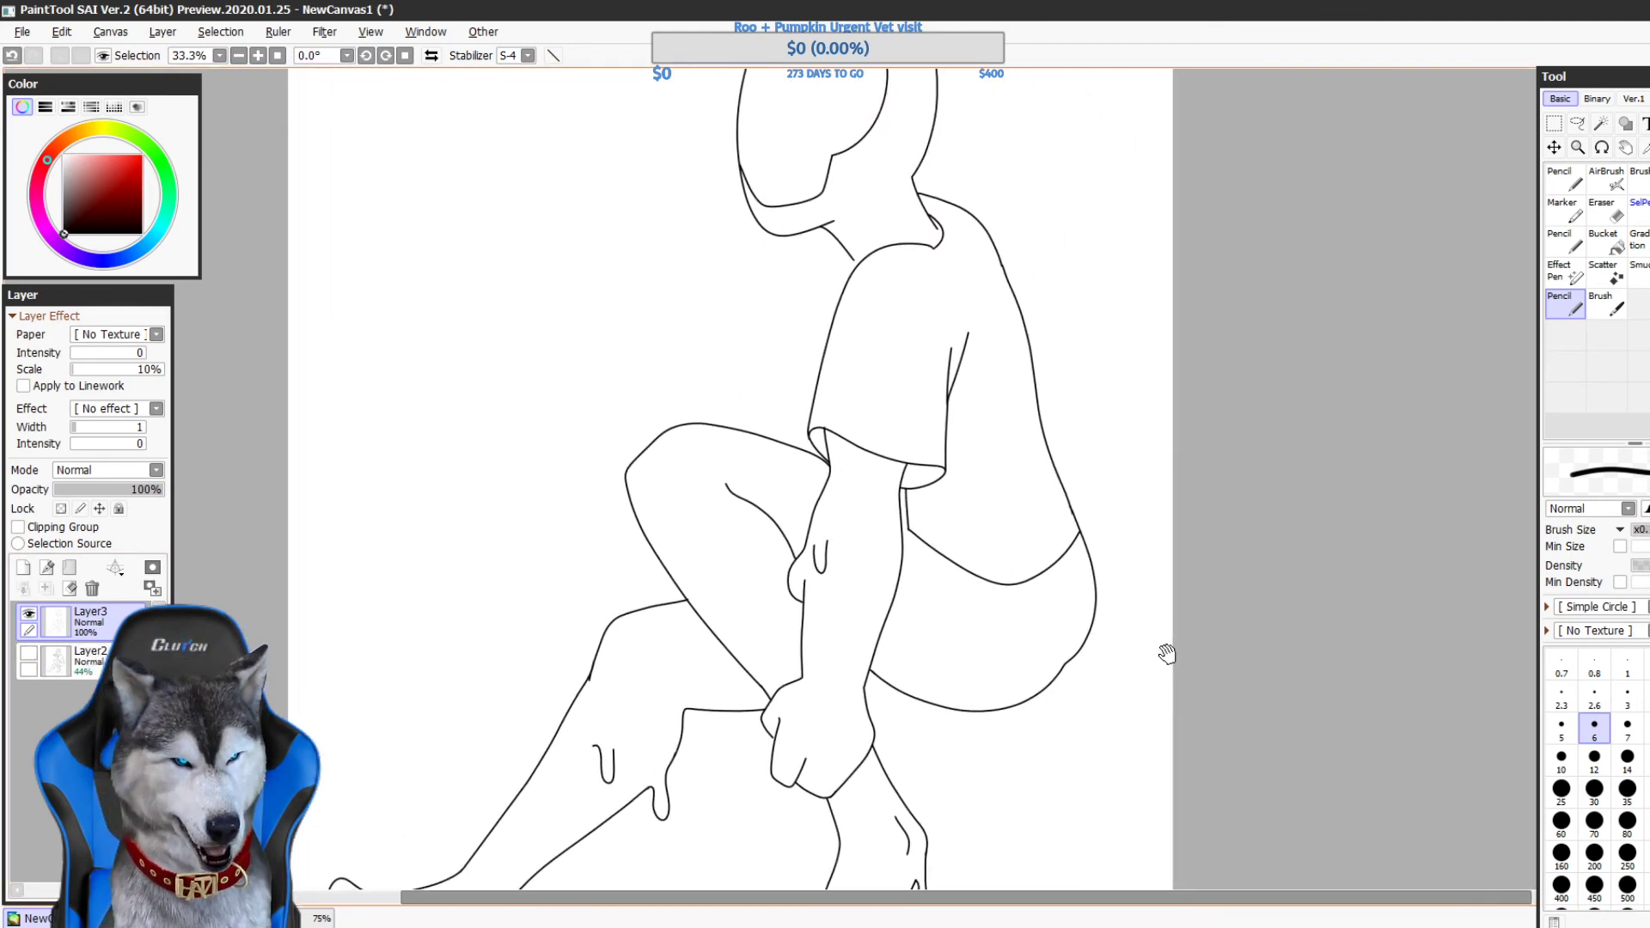
pyautogui.moveTo(1149, 564); pyautogui.dragTo(1127, 610)
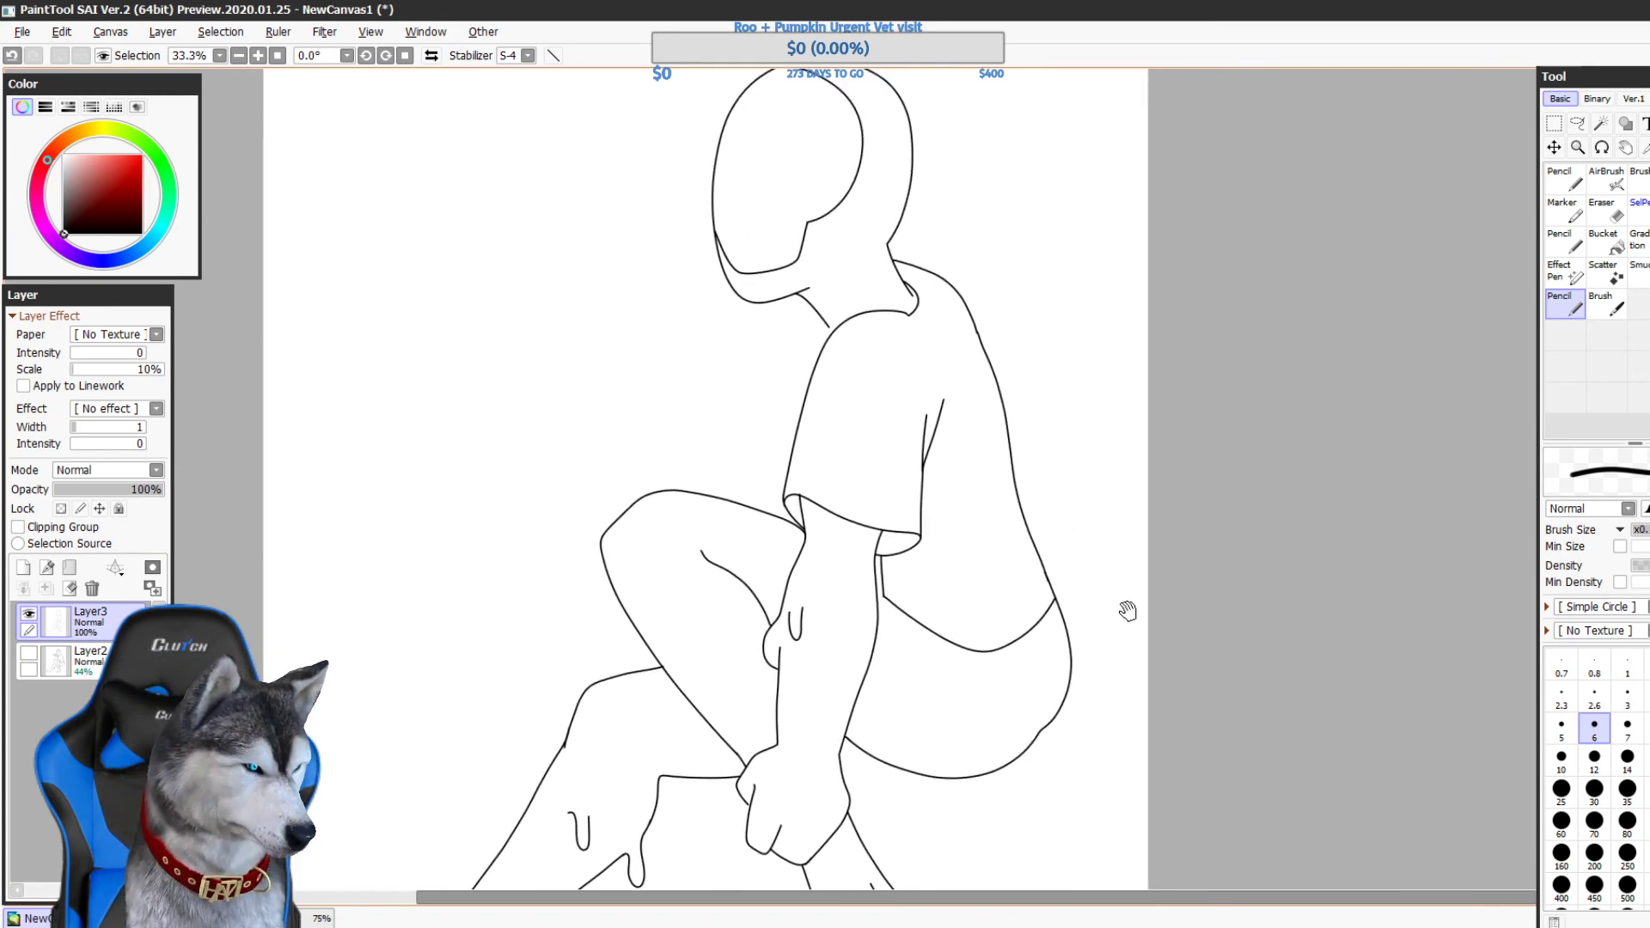
pyautogui.moveTo(1132, 705); pyautogui.dragTo(1148, 546)
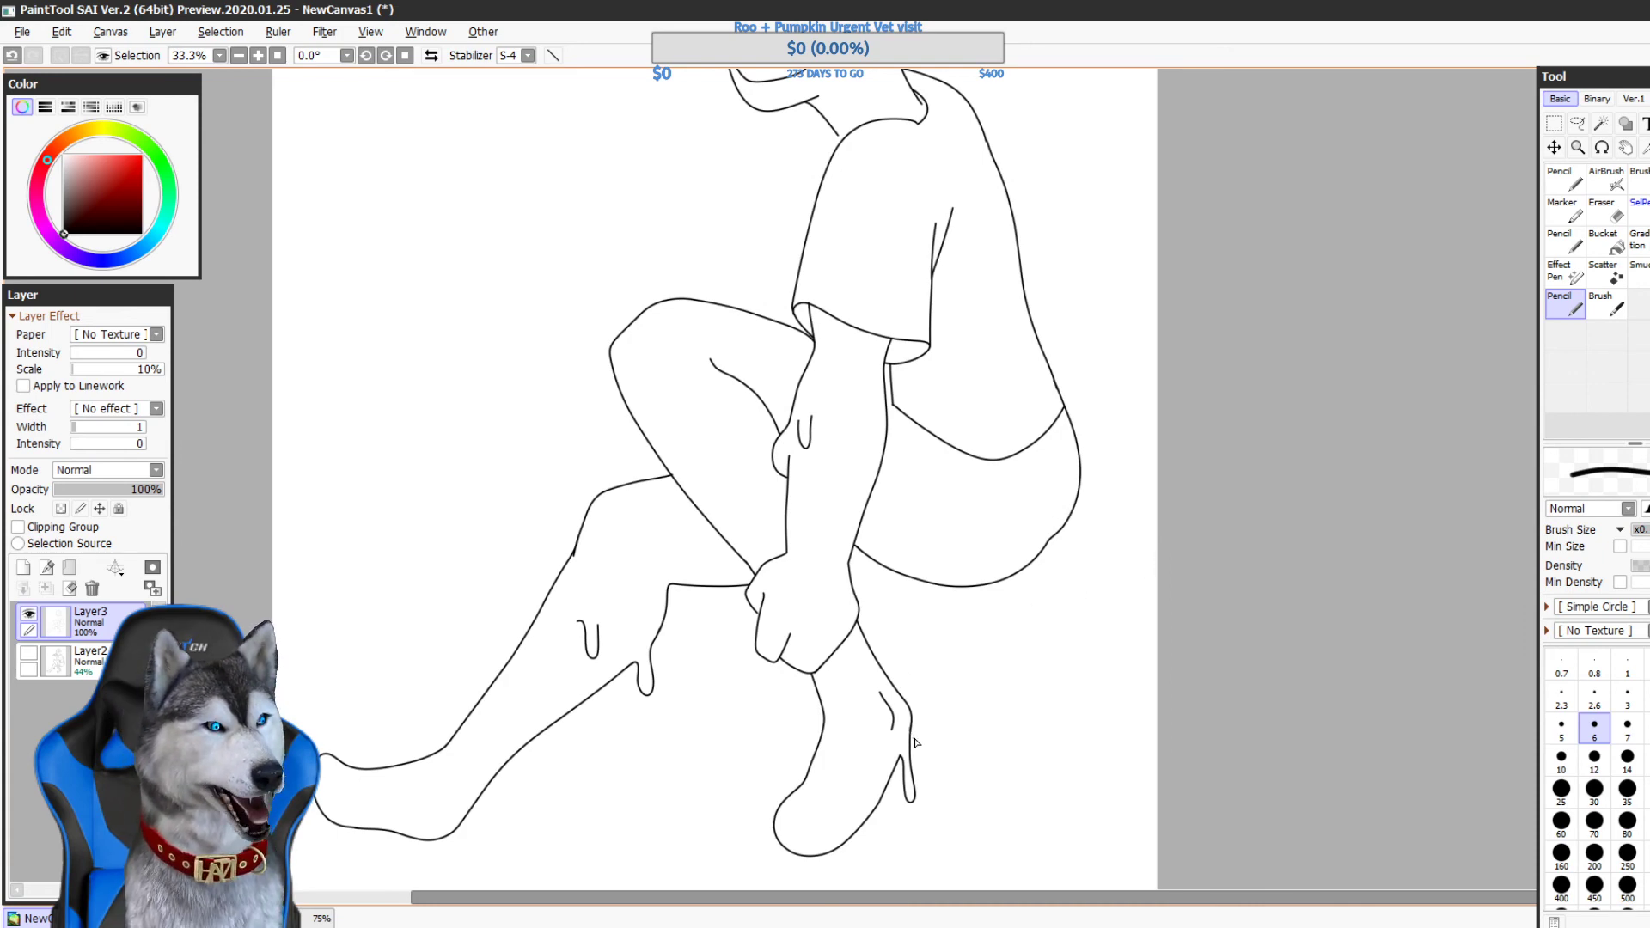
pyautogui.click(1603, 211)
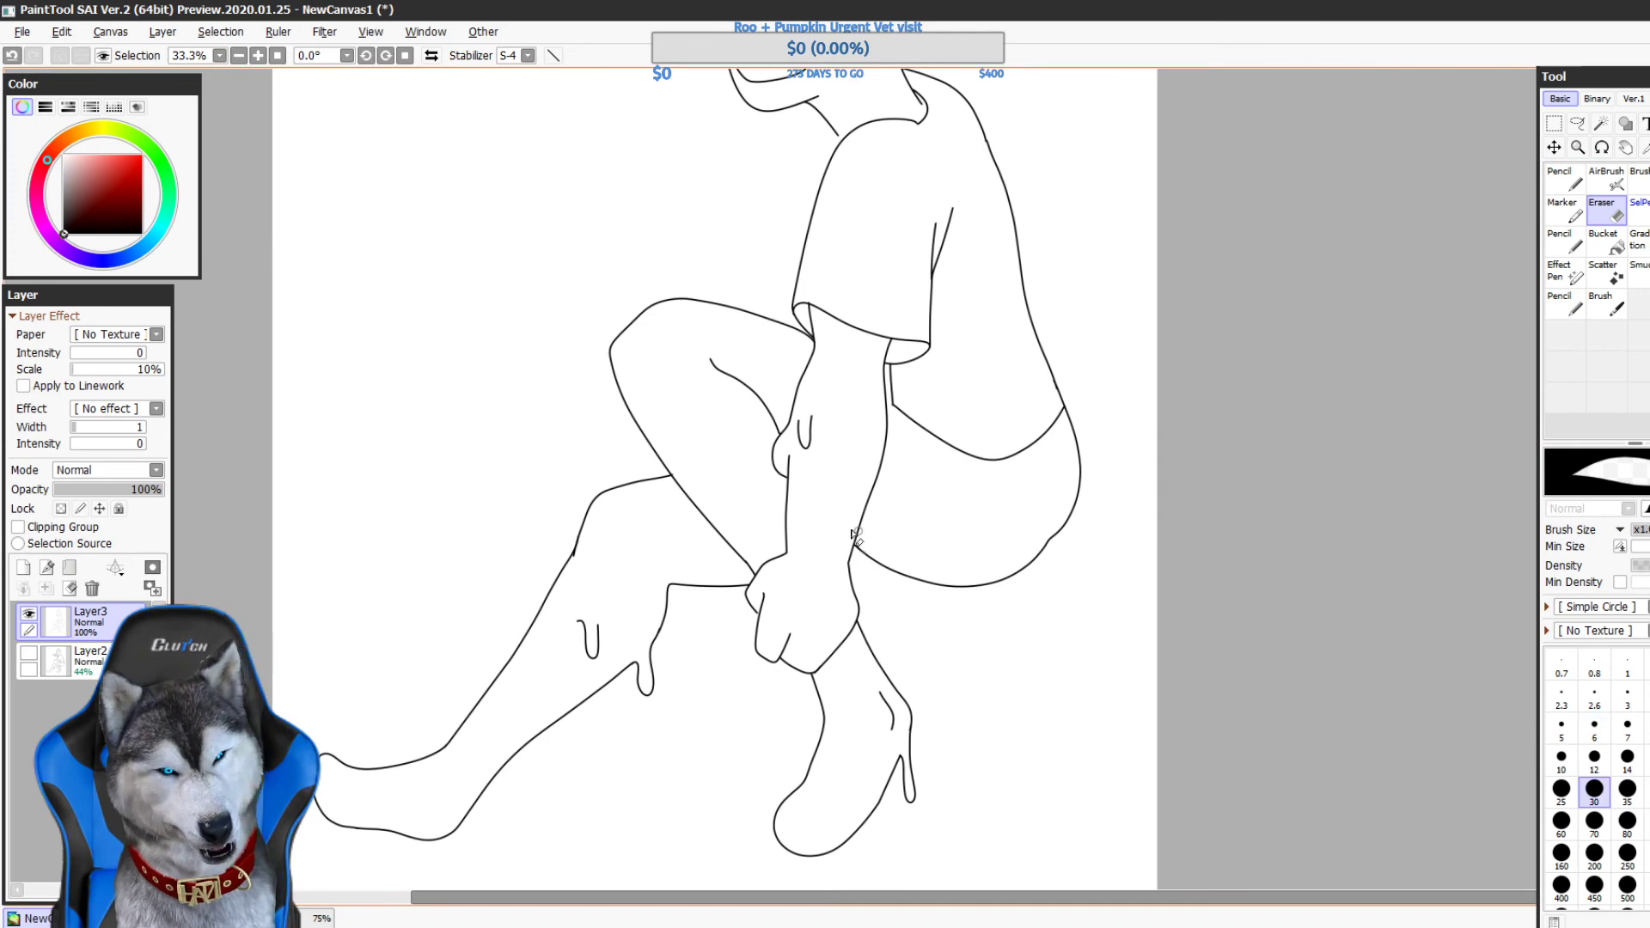
pyautogui.click(1566, 178)
pyautogui.click(1558, 310)
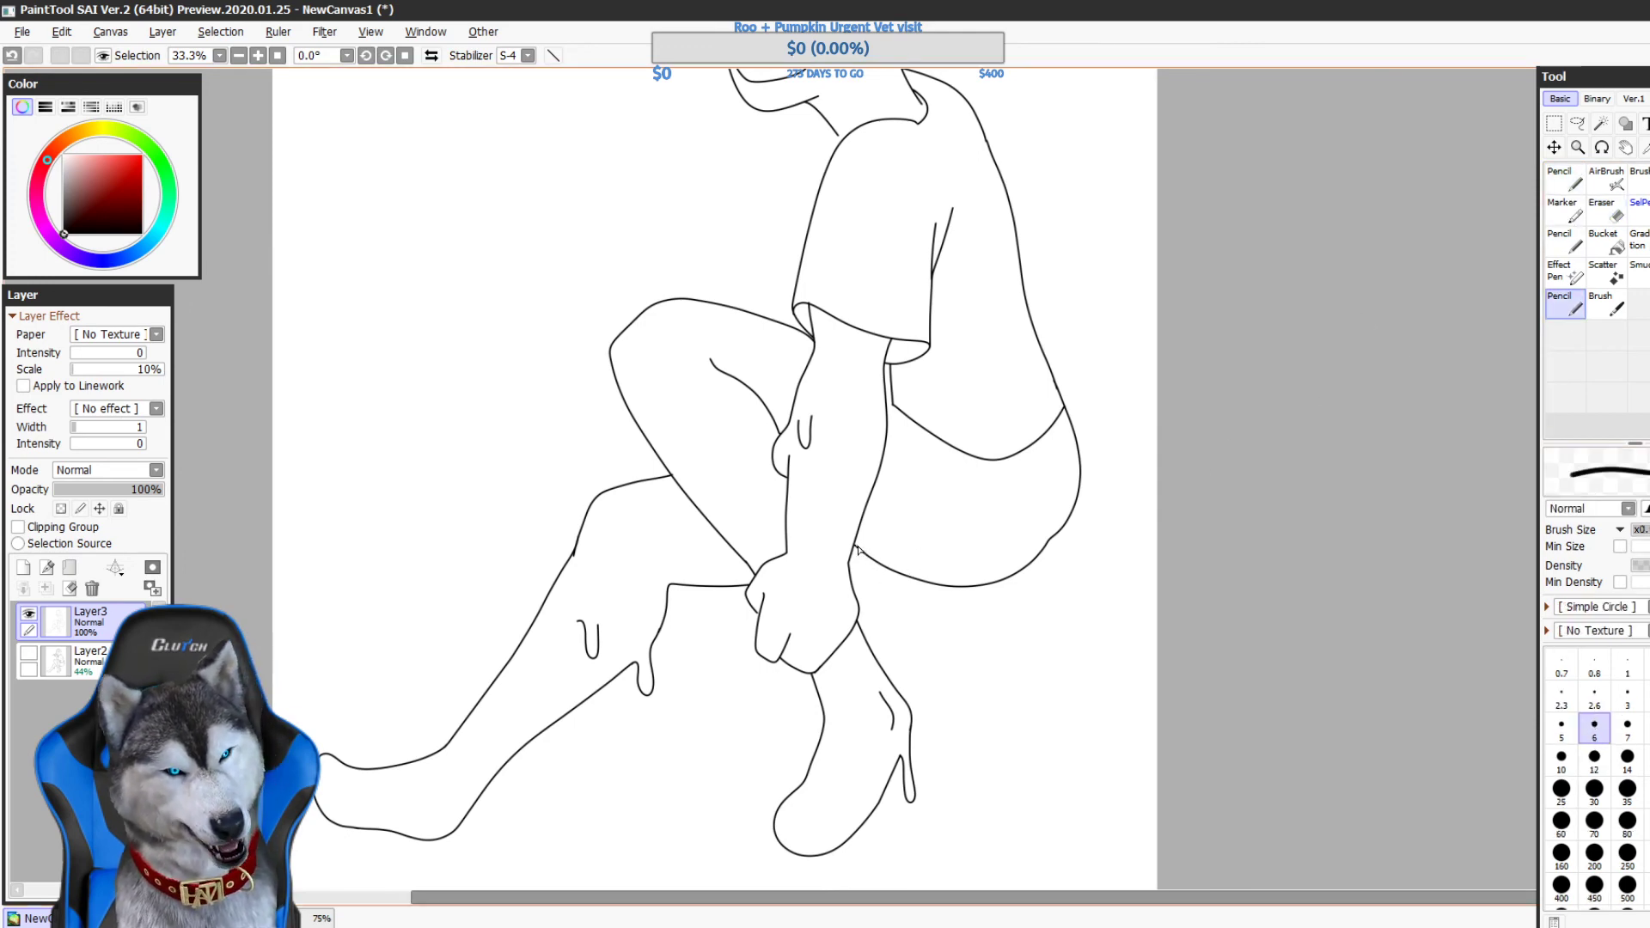
pyautogui.hotkey('ctrl', 'z')
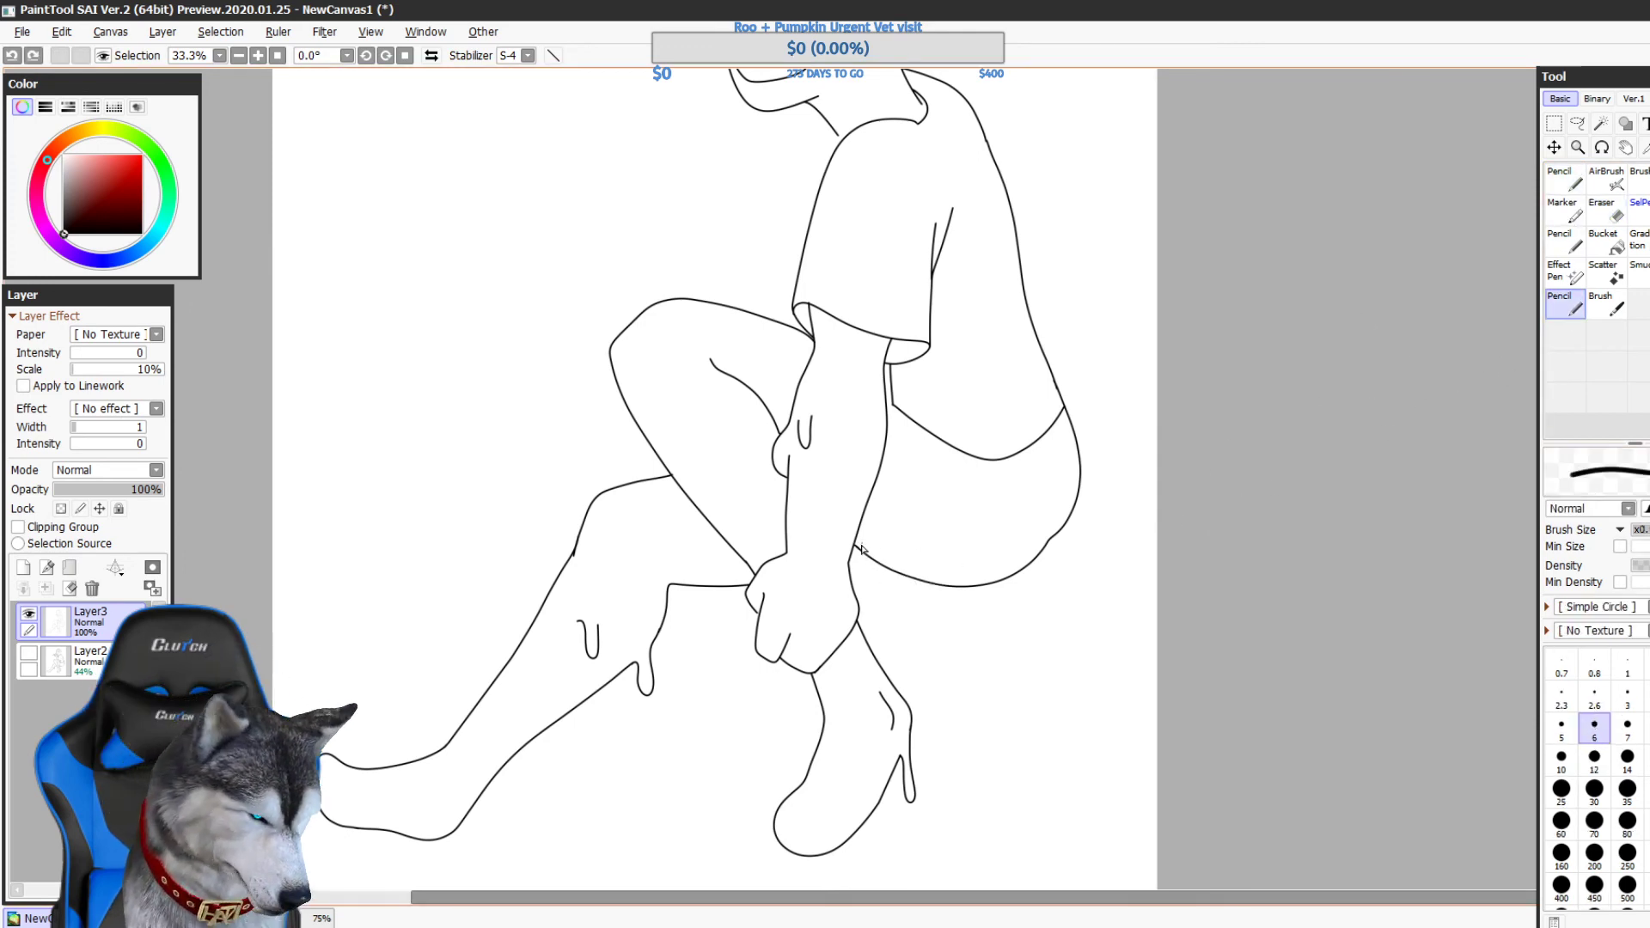
pyautogui.moveTo(856, 545); pyautogui.dragTo(937, 579)
pyautogui.hotkey('ctrl', 'z')
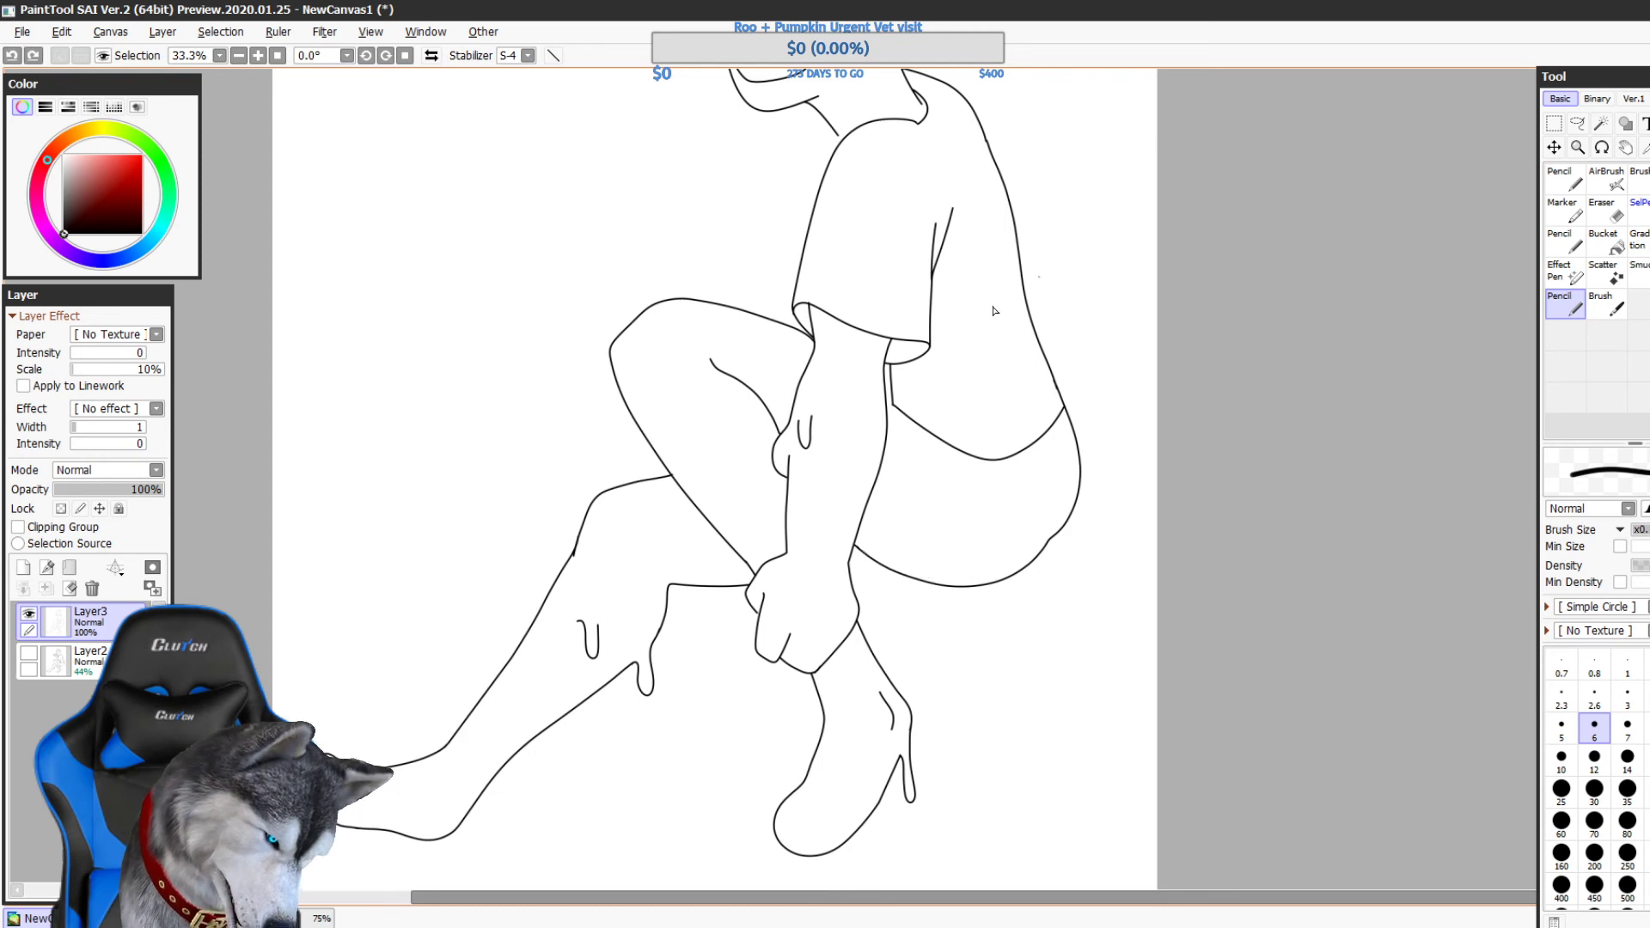
# - Erase the underside contour of the thigh from the forearm almost to the back of the buttock
pyautogui.press('e')
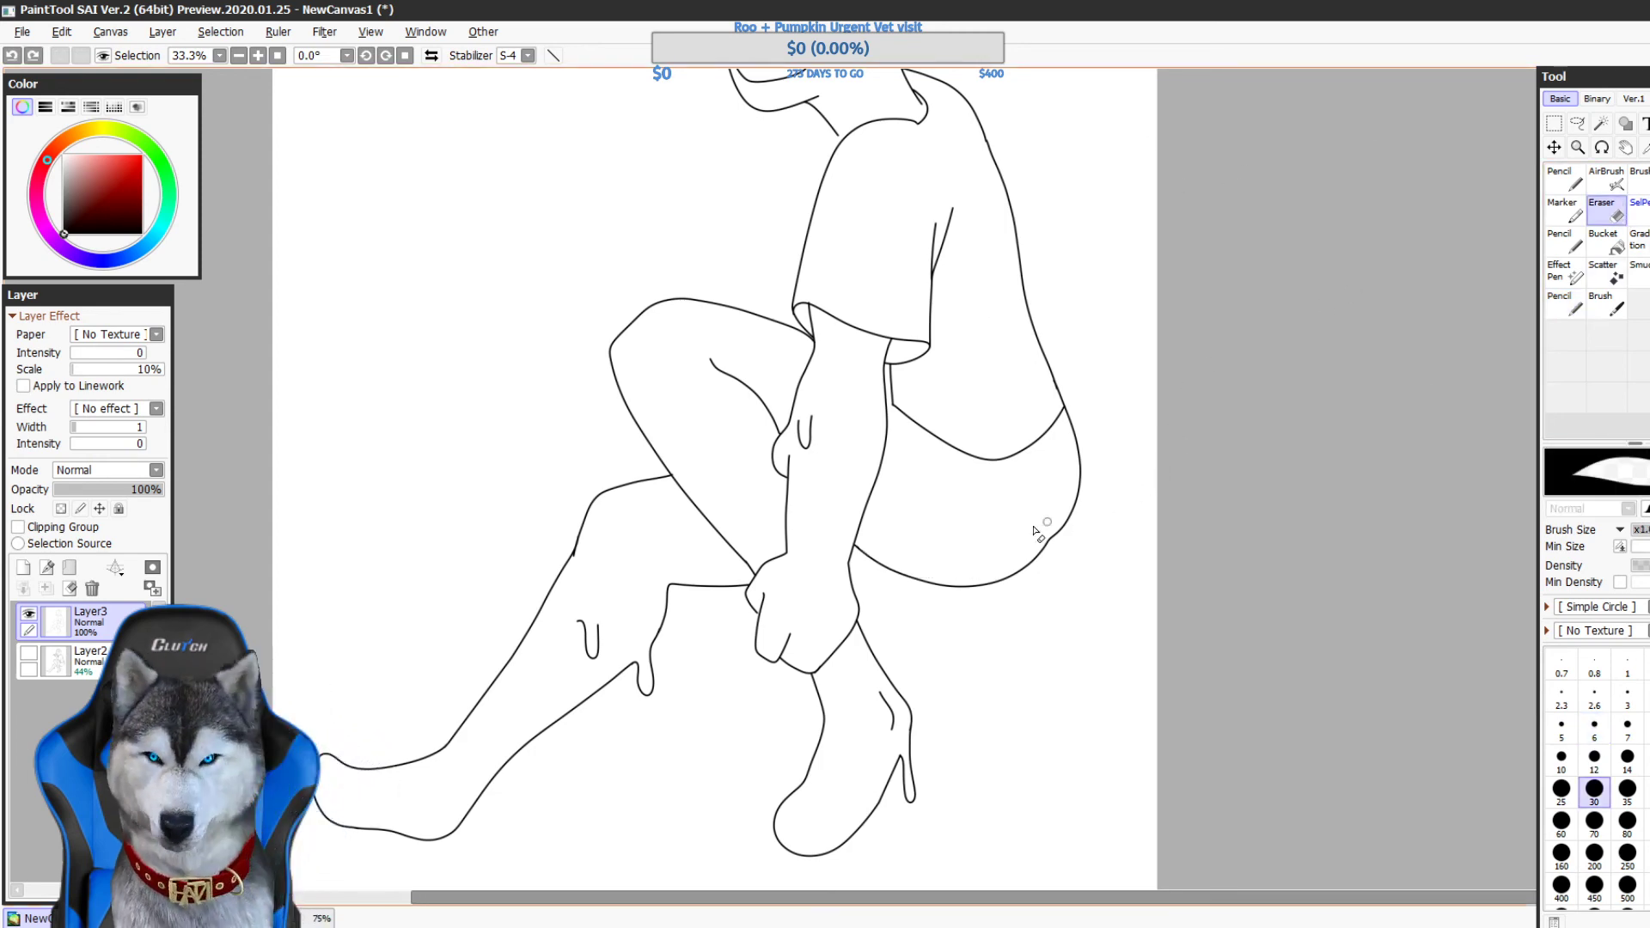
pyautogui.moveTo(861, 543)
pyautogui.mouseDown()
pyautogui.moveTo(1069, 574)
pyautogui.moveTo(863, 554)
pyautogui.moveTo(859, 539)
pyautogui.moveTo(997, 562)
pyautogui.moveTo(955, 587)
pyautogui.moveTo(1015, 570)
pyautogui.moveTo(937, 590)
pyautogui.mouseUp()
pyautogui.click(1594, 822)
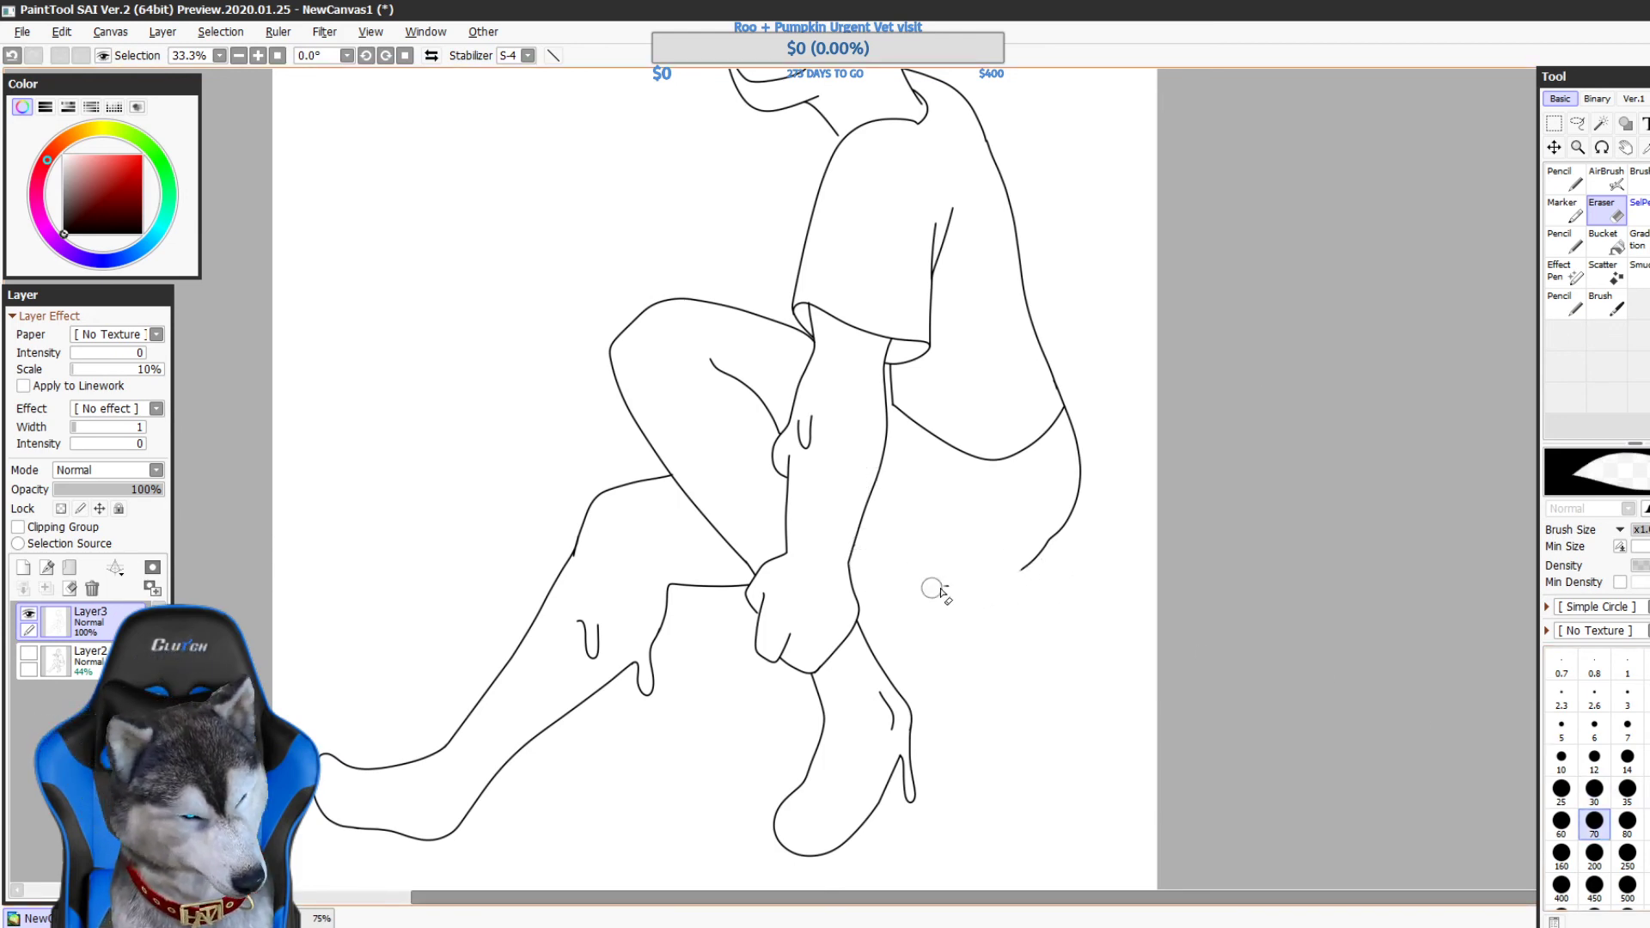
pyautogui.click(1562, 244)
pyautogui.moveTo(863, 519); pyautogui.dragTo(928, 545)
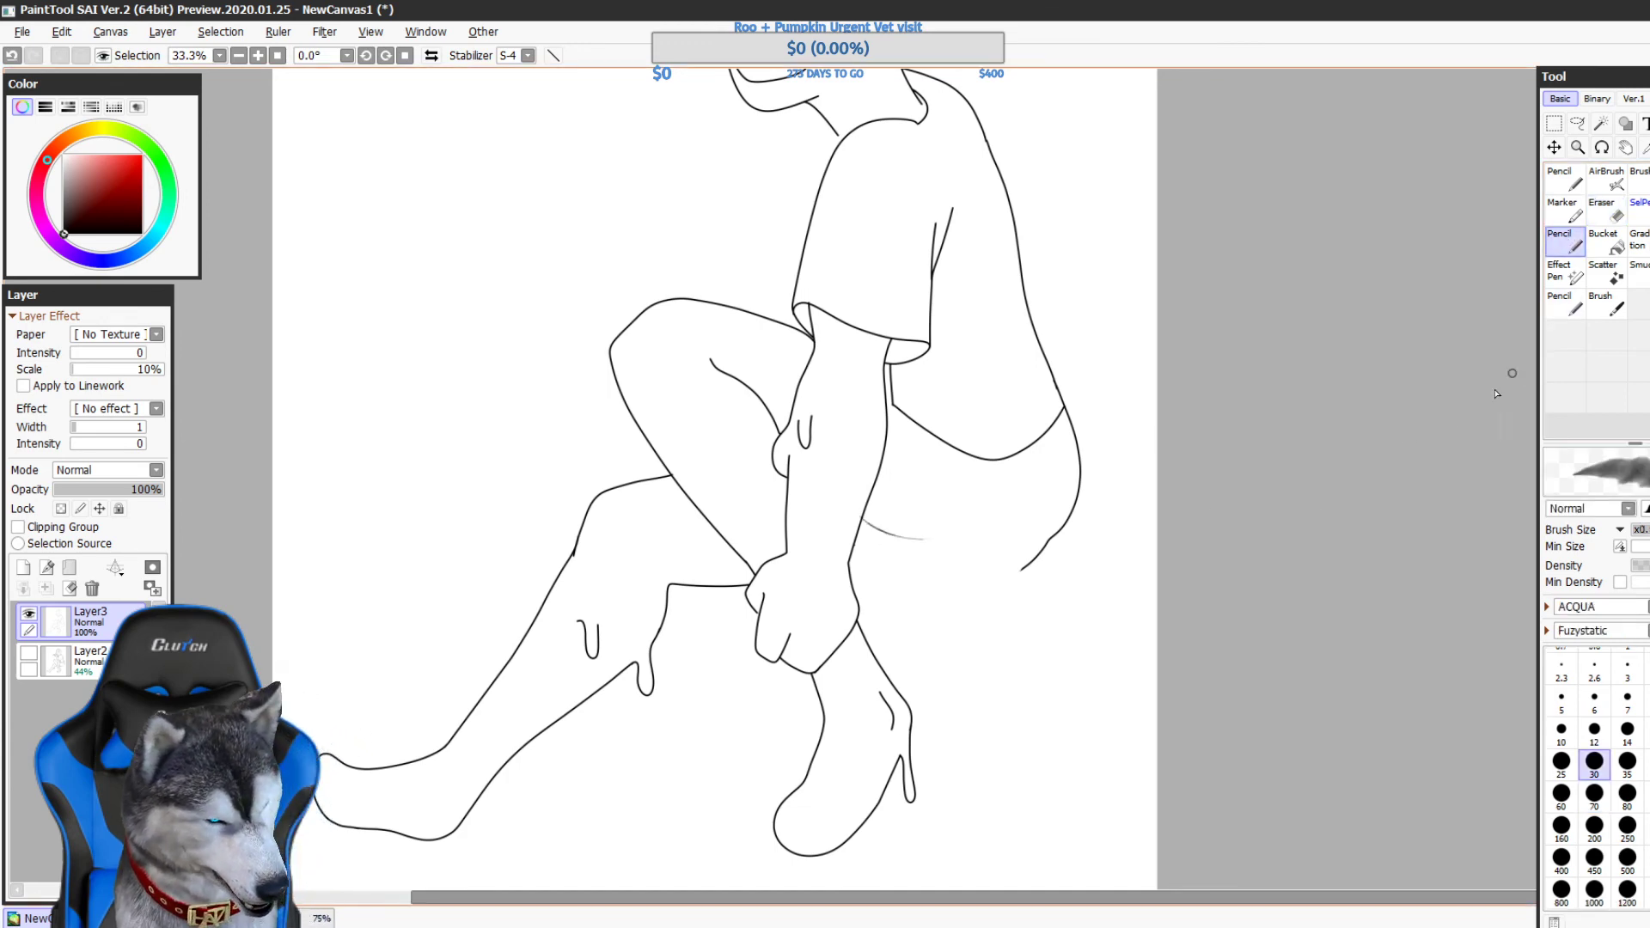
pyautogui.hotkey('ctrl', 'z')
# - Try to redraw the thigh's underside contour from the forearm to the buttock with the size 6 pencil, then restore the original line
pyautogui.click(1565, 306)
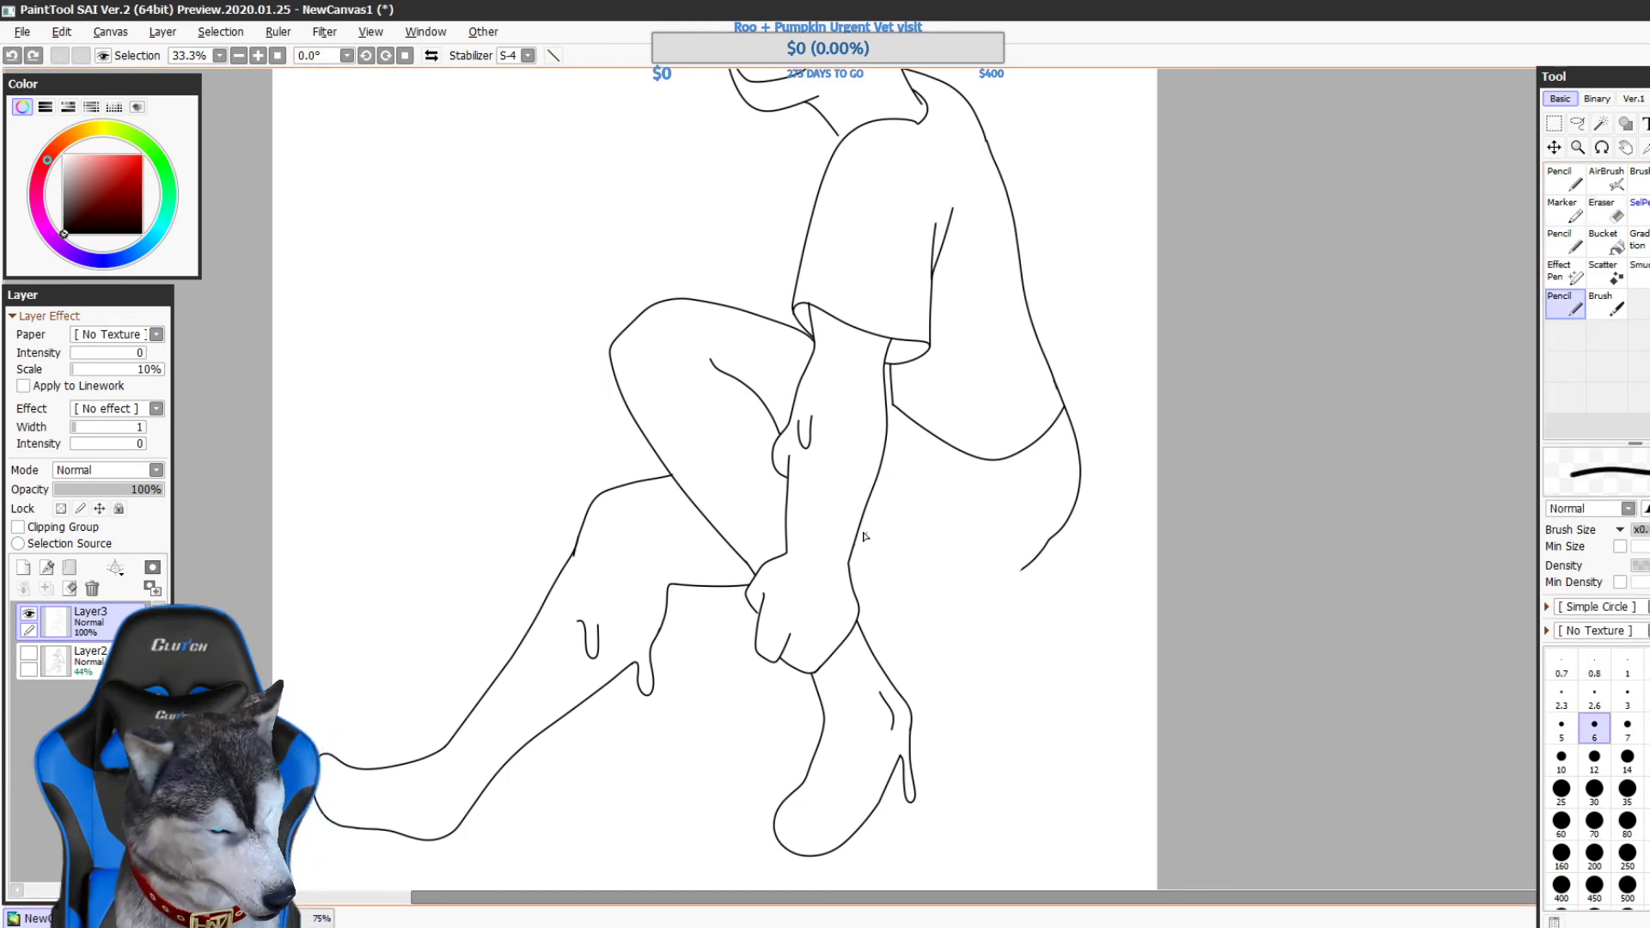
pyautogui.moveTo(928, 568); pyautogui.dragTo(1035, 550)
pyautogui.hotkey('ctrl', 'z')
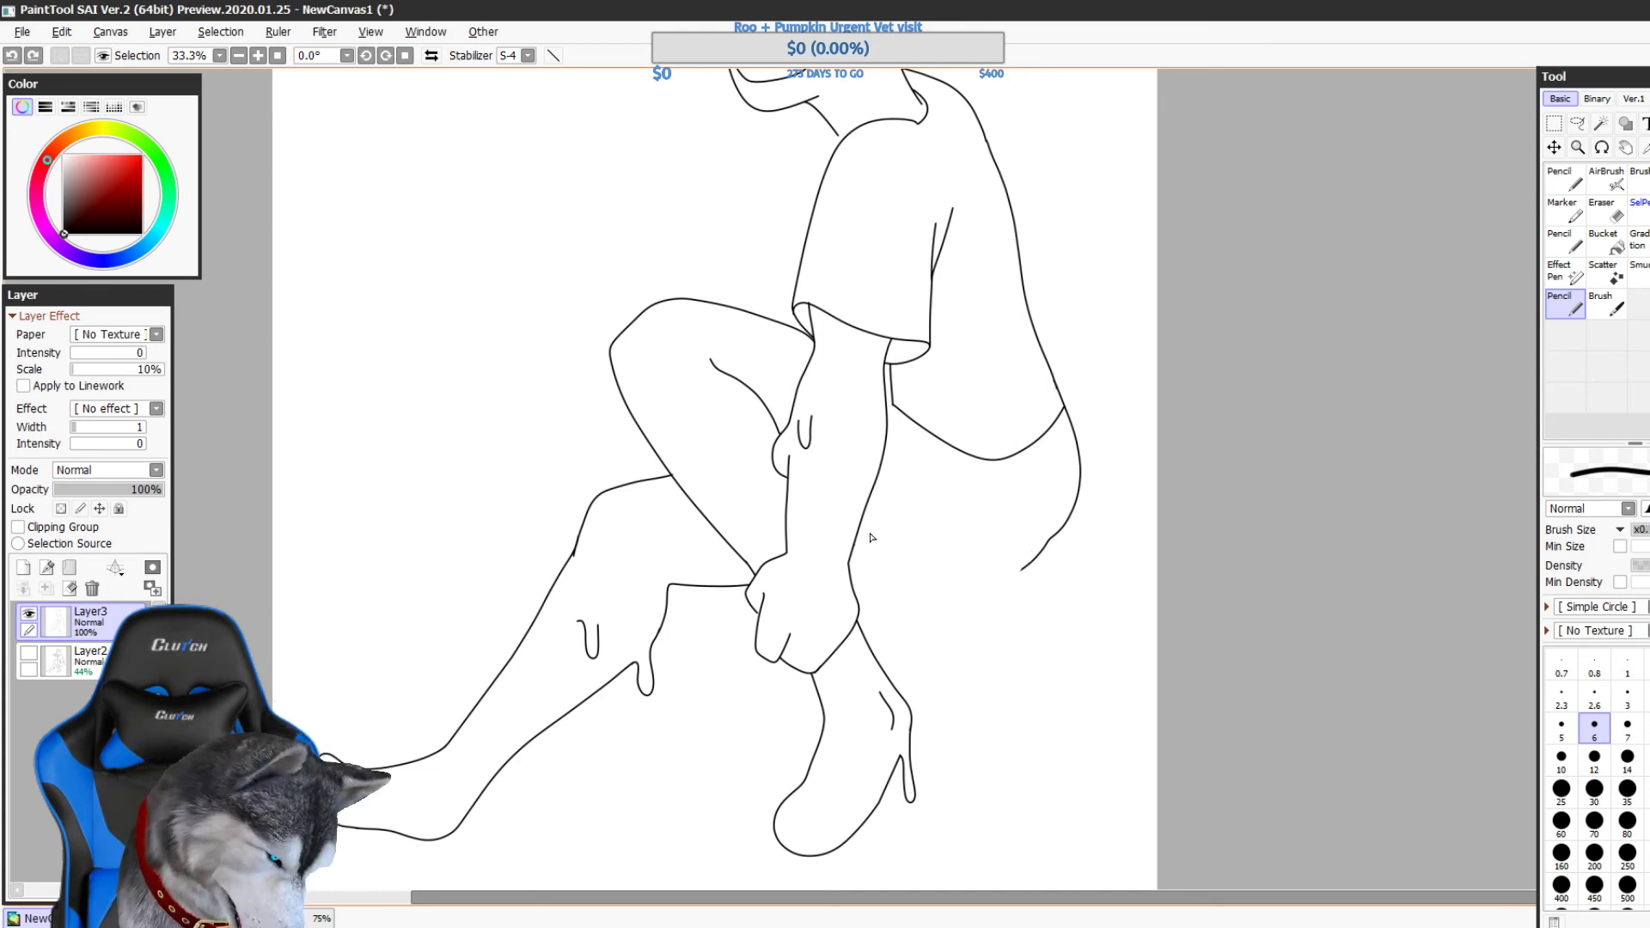
pyautogui.moveTo(861, 525)
pyautogui.mouseDown()
pyautogui.moveTo(923, 578)
pyautogui.moveTo(1047, 544)
pyautogui.mouseUp()
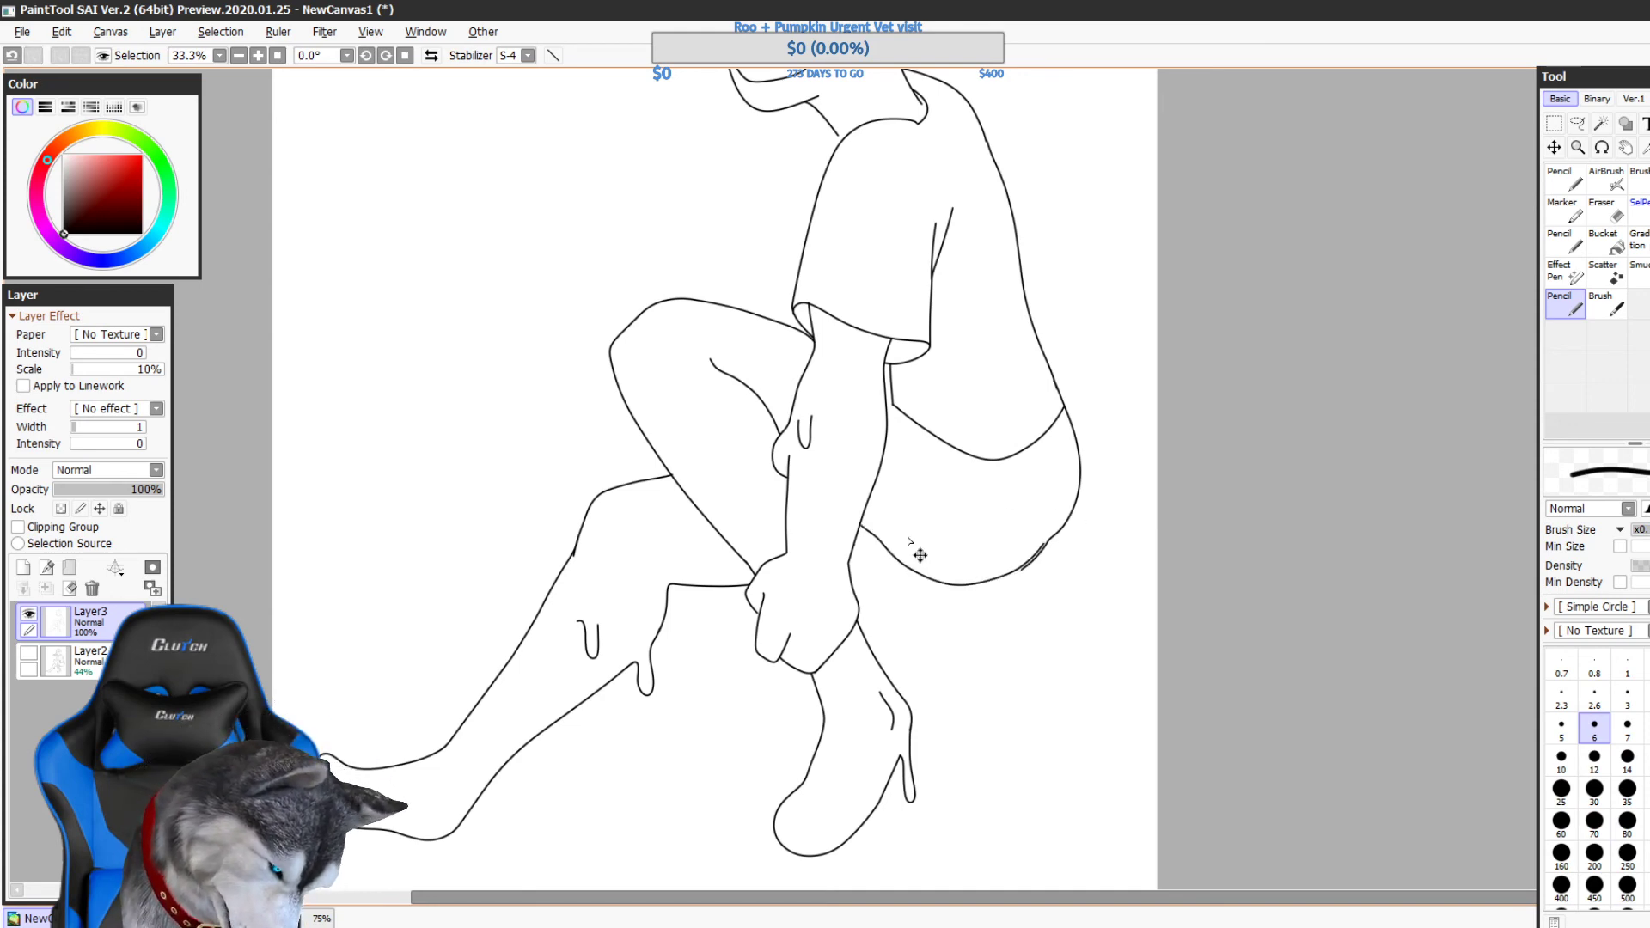
pyautogui.hotkey('ctrl', 'z')
pyautogui.moveTo(861, 525)
pyautogui.mouseDown()
pyautogui.moveTo(958, 576)
pyautogui.moveTo(1048, 540)
pyautogui.mouseUp()
pyautogui.hotkey('ctrl', 'z')
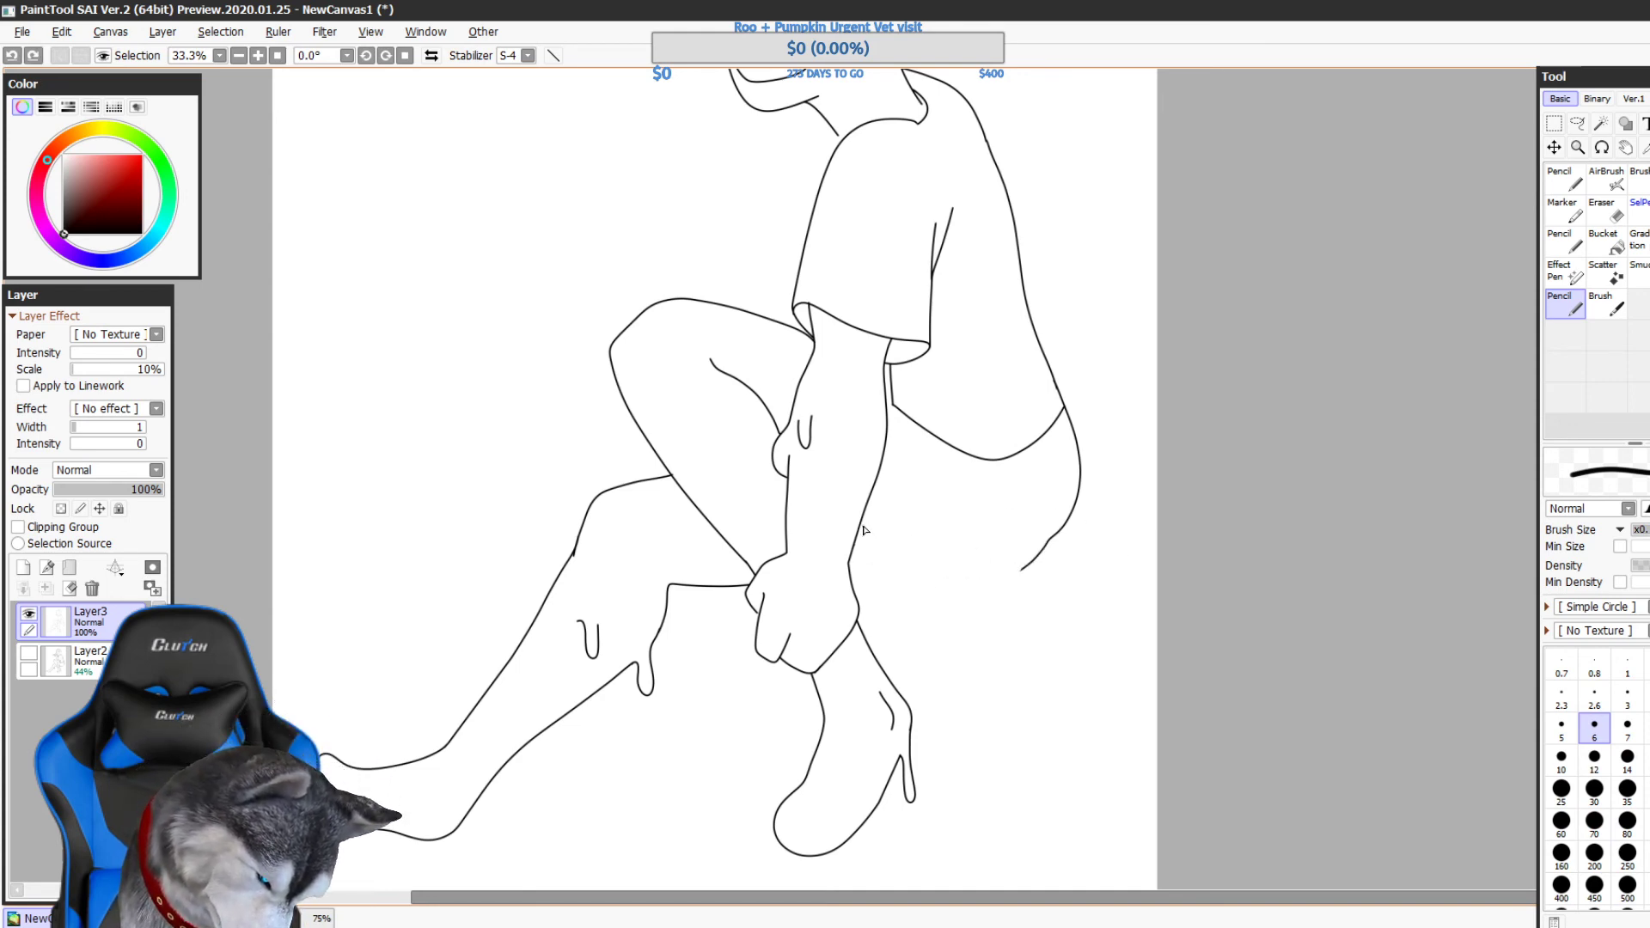
pyautogui.moveTo(861, 523)
pyautogui.mouseDown()
pyautogui.moveTo(905, 559)
pyautogui.moveTo(996, 576)
pyautogui.moveTo(1046, 541)
pyautogui.mouseUp()
pyautogui.hotkey('ctrl', 'z')
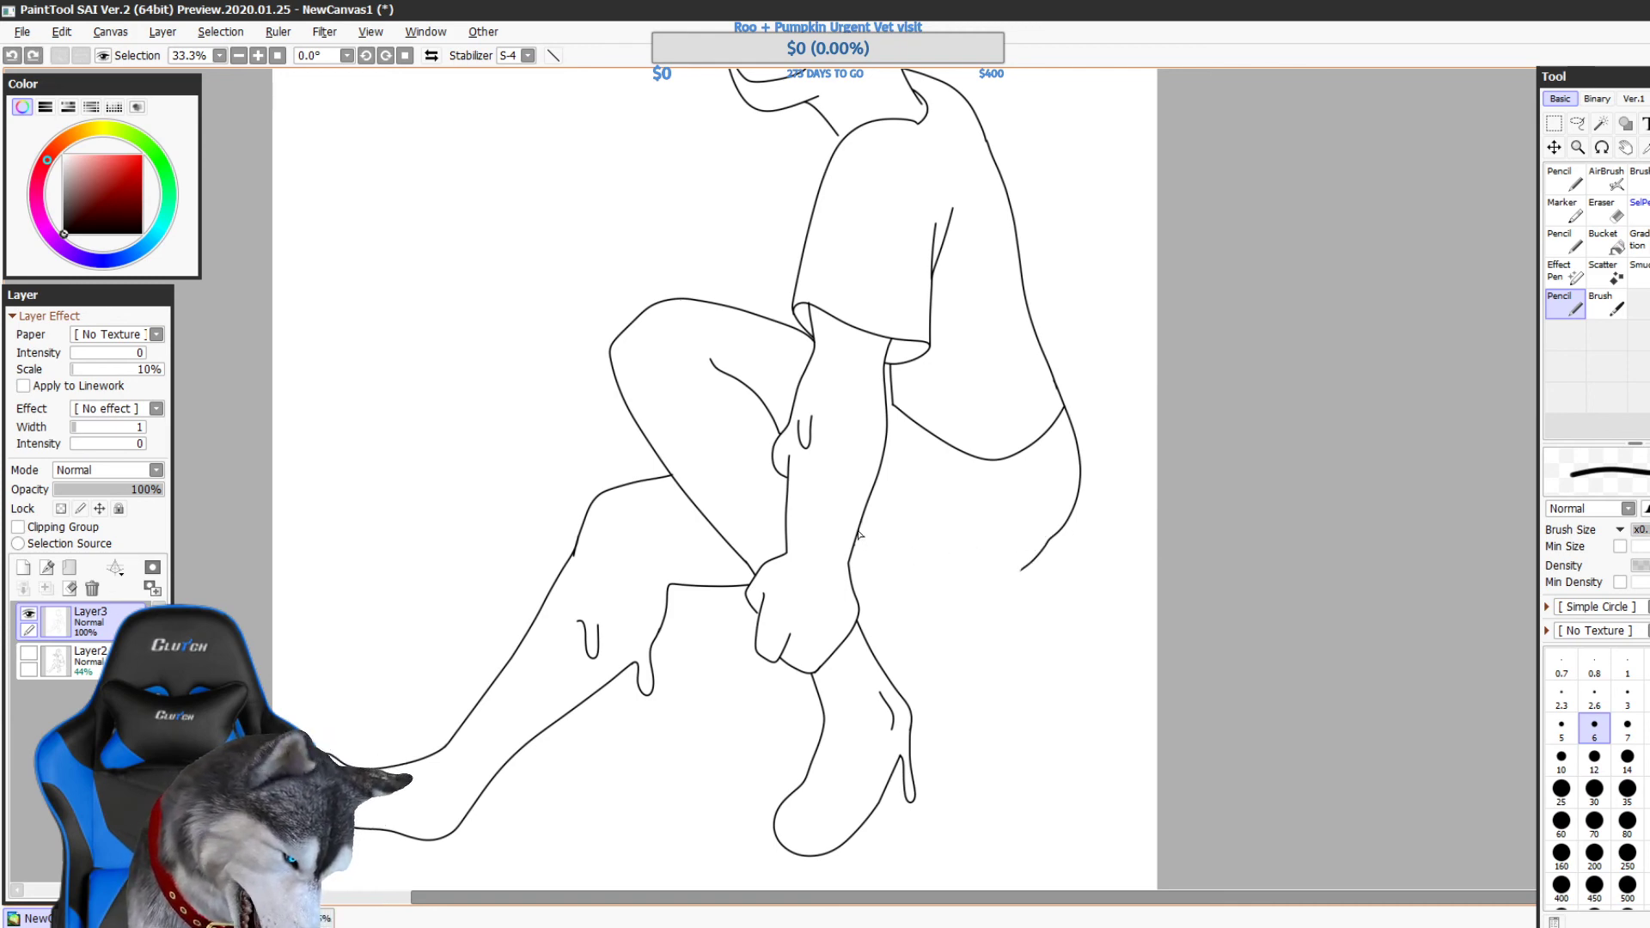
pyautogui.moveTo(861, 524)
pyautogui.mouseDown()
pyautogui.moveTo(952, 576)
pyautogui.moveTo(1052, 538)
pyautogui.mouseUp()
pyautogui.hotkey('ctrl', 'z')
pyautogui.moveTo(945, 586); pyautogui.dragTo(1022, 568)
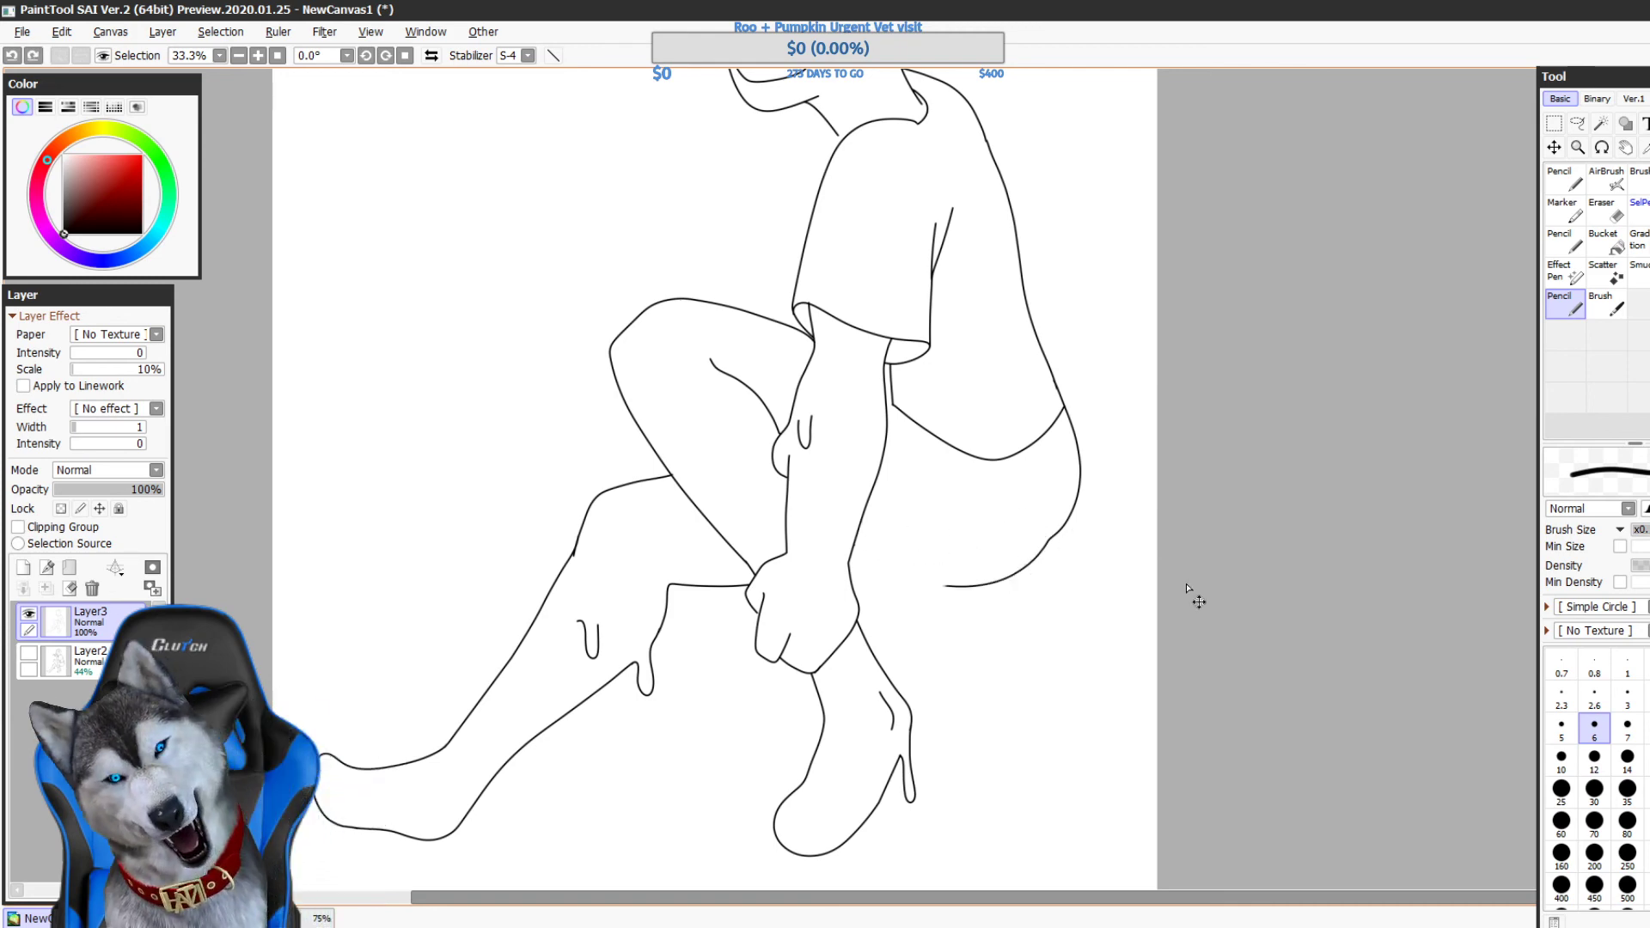
pyautogui.hotkey('ctrl', 'y')
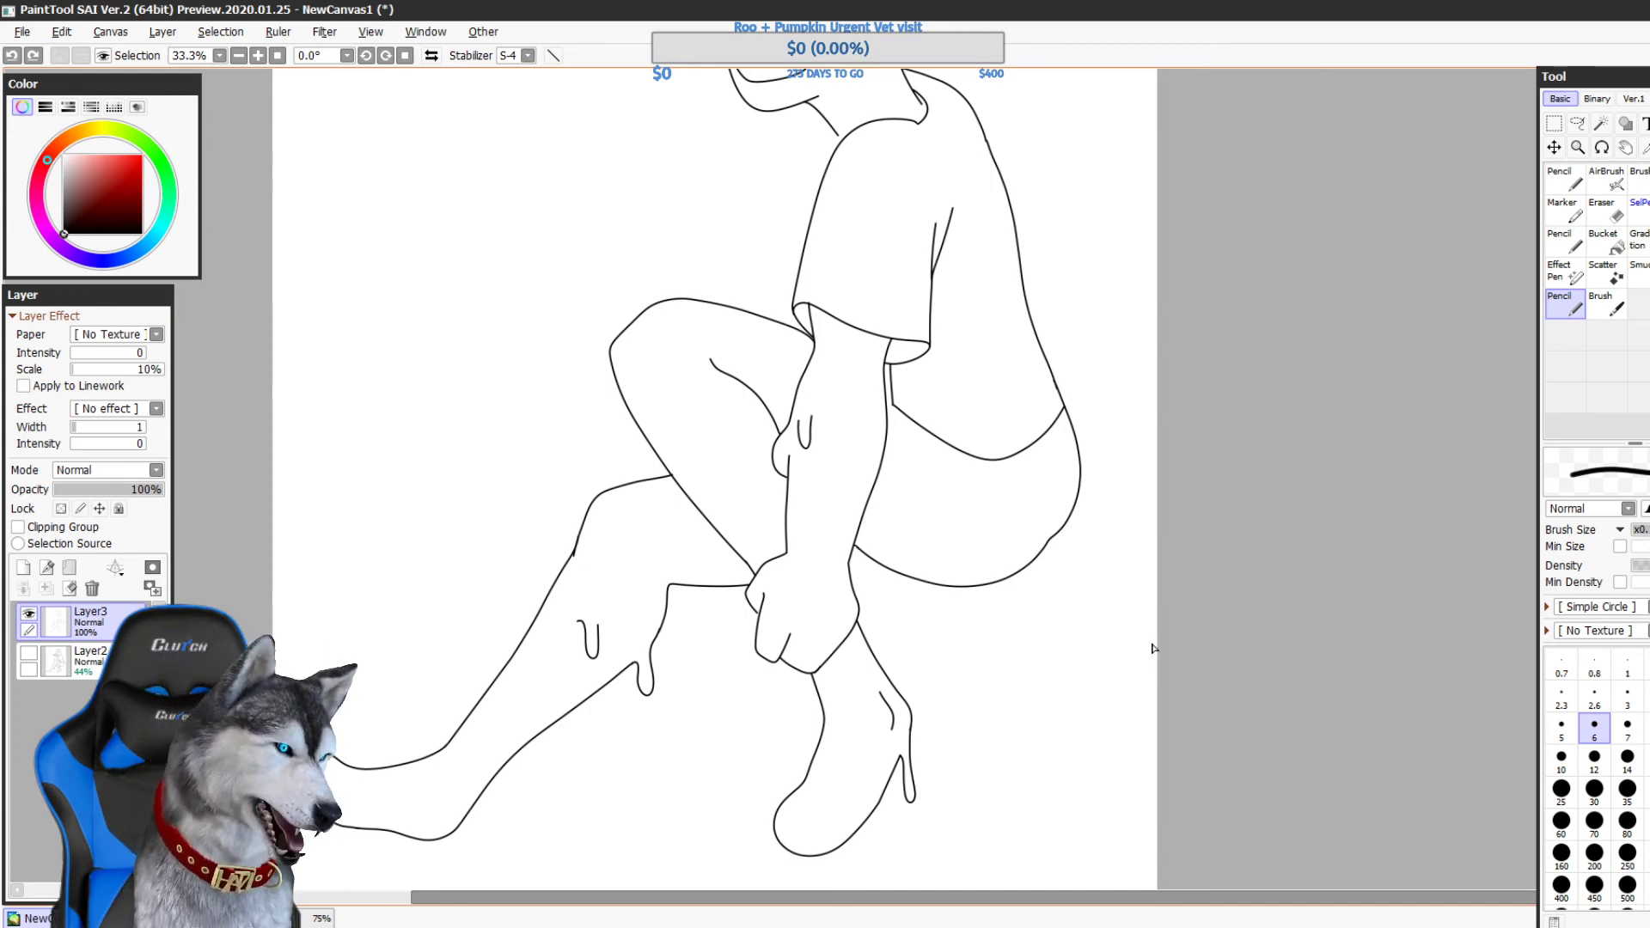
# - Show the sketch layer Layer2 again and ink the short line from the front of the collar down to the near sleeve
pyautogui.moveTo(1278, 560); pyautogui.dragTo(1269, 749)
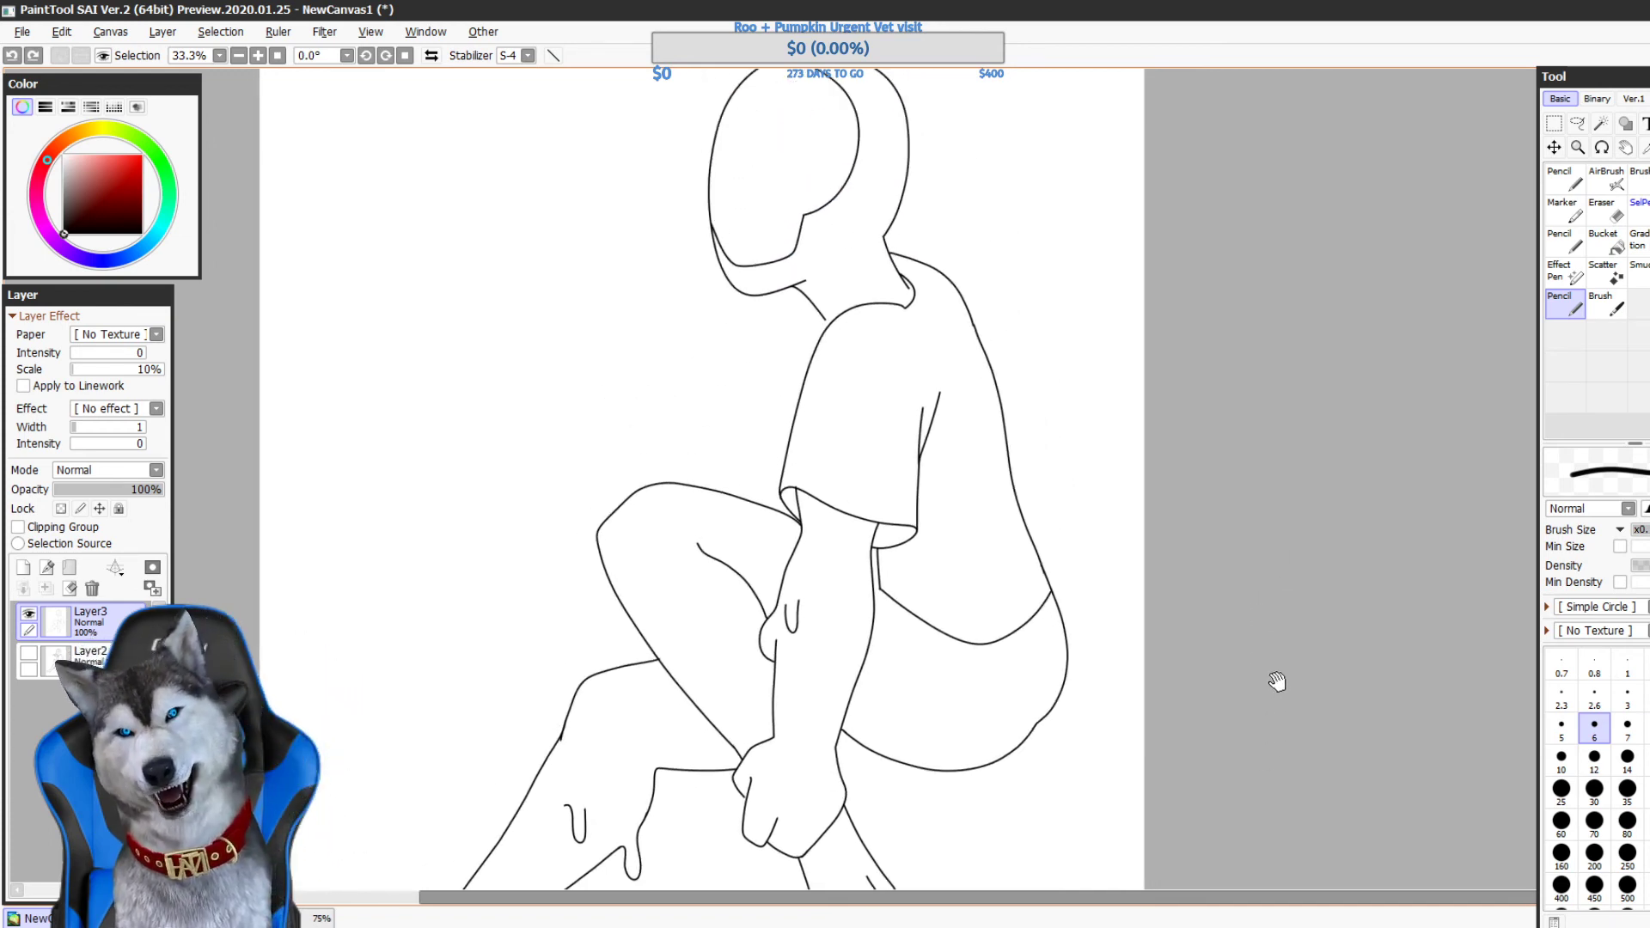
pyautogui.moveTo(1275, 678)
pyautogui.mouseDown()
pyautogui.moveTo(1278, 770)
pyautogui.moveTo(1271, 556)
pyautogui.moveTo(1140, 625)
pyautogui.mouseUp()
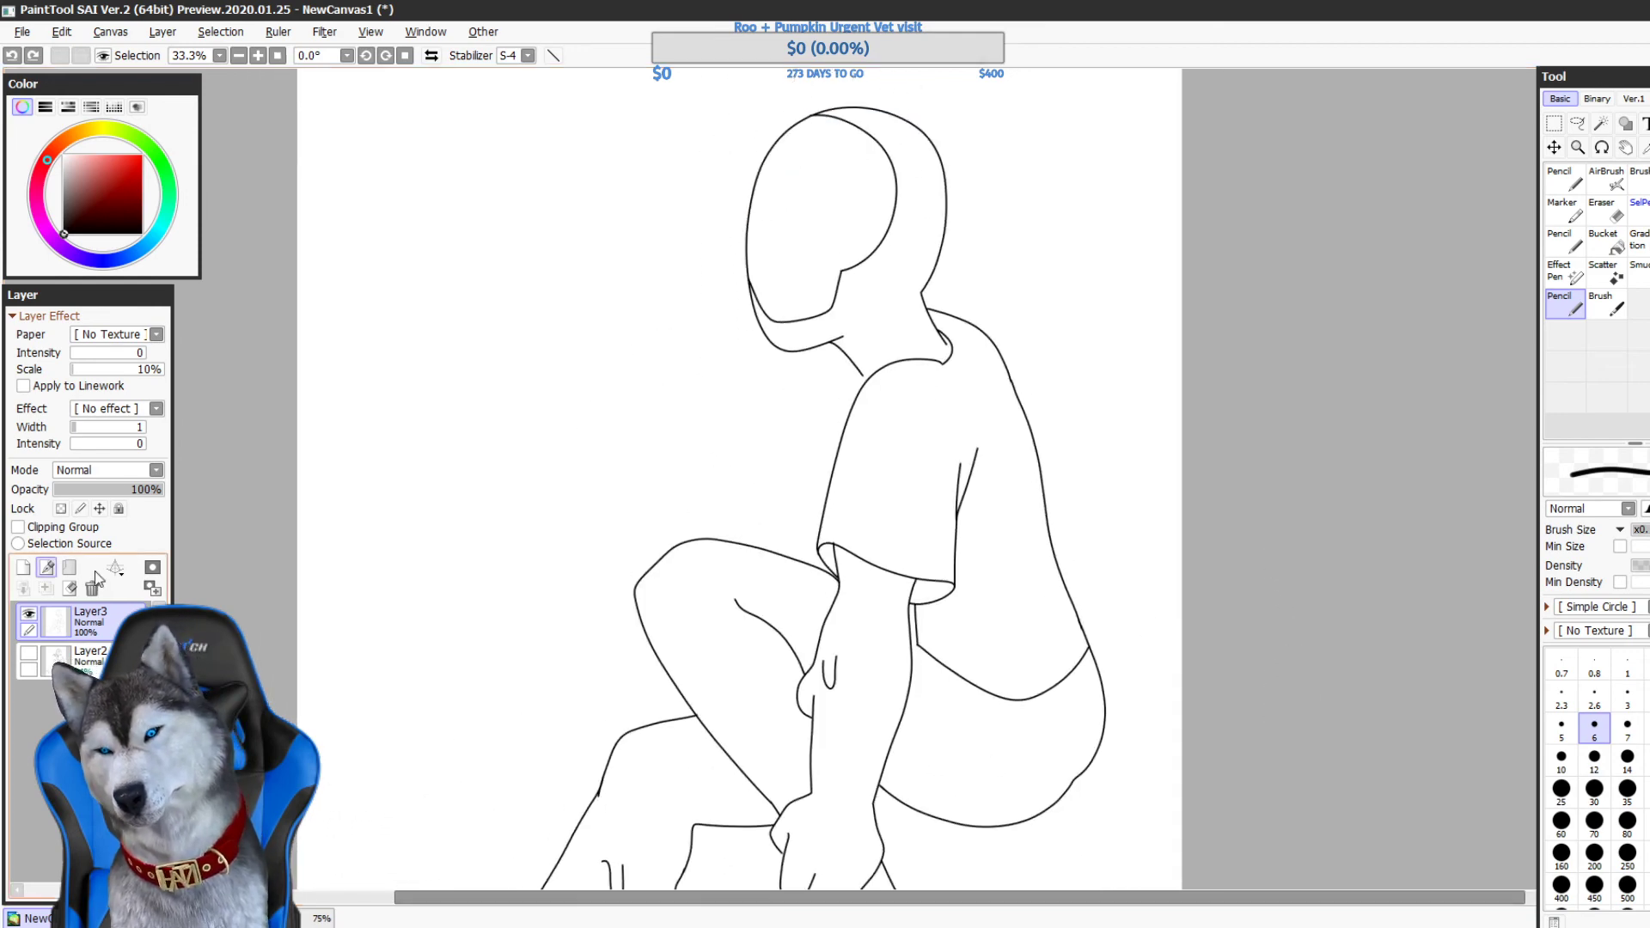
pyautogui.click(28, 652)
pyautogui.hotkey('ctrl', '+')
pyautogui.moveTo(1054, 333); pyautogui.dragTo(1134, 505)
pyautogui.moveTo(924, 478); pyautogui.dragTo(914, 560)
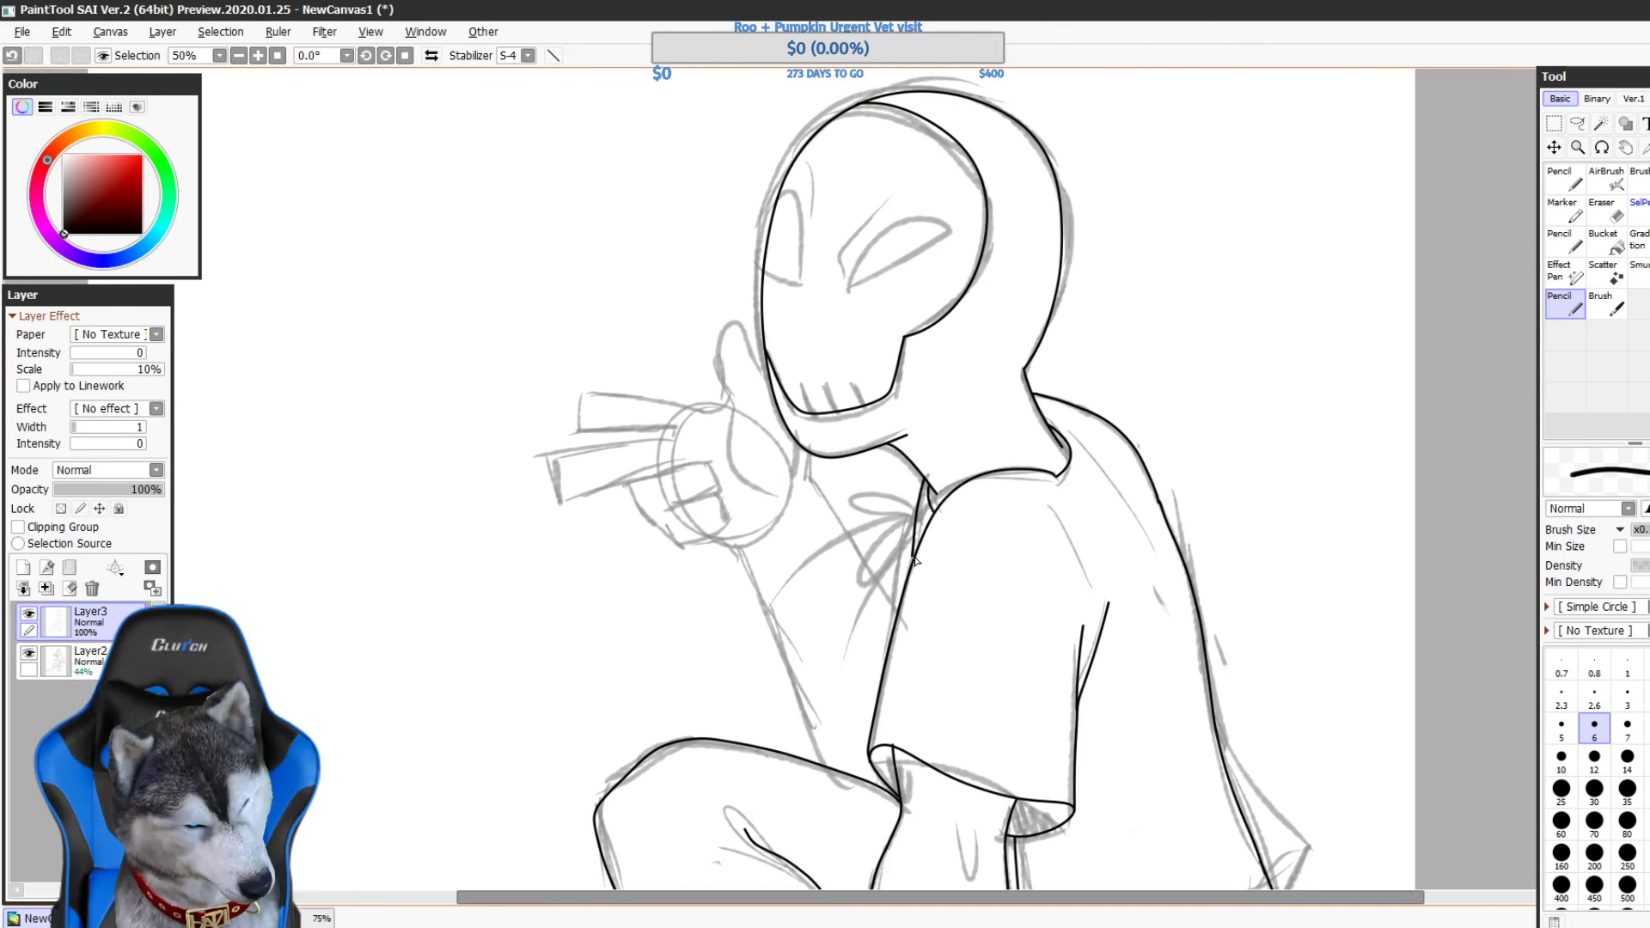
pyautogui.moveTo(973, 587); pyautogui.dragTo(990, 541)
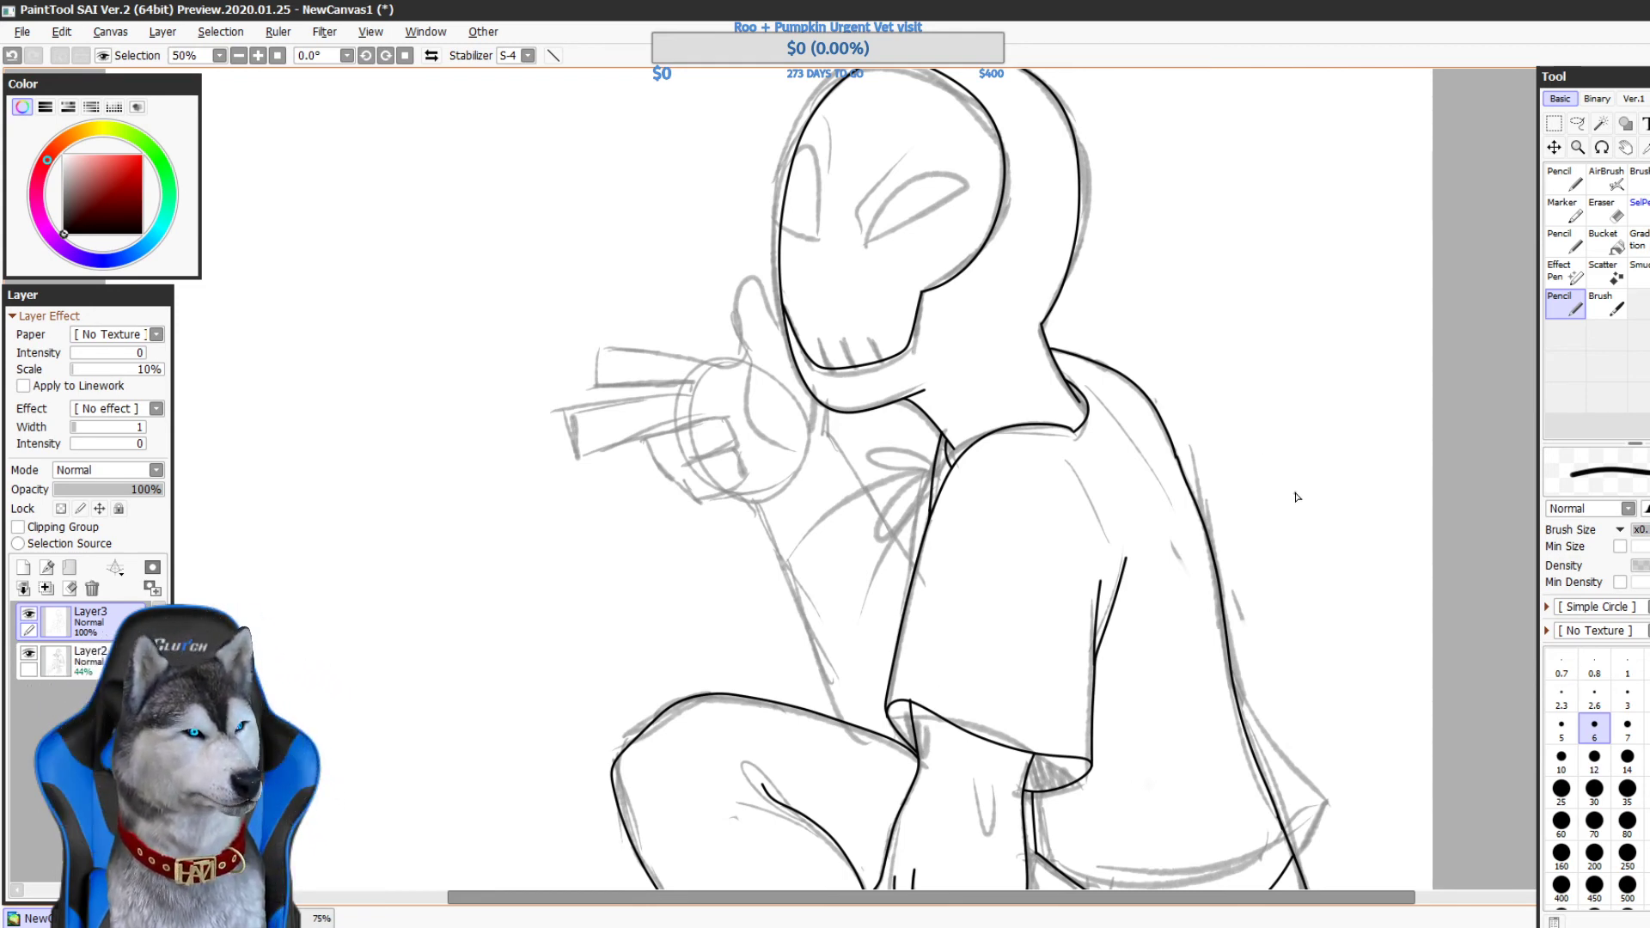
pyautogui.hotkey('ctrl', 'z')
# - Ink the diagonal line from just below the chin down to the near sleeve's front edge, redoing it until it follows the sketch
pyautogui.moveTo(1250, 596); pyautogui.dragTo(1297, 380)
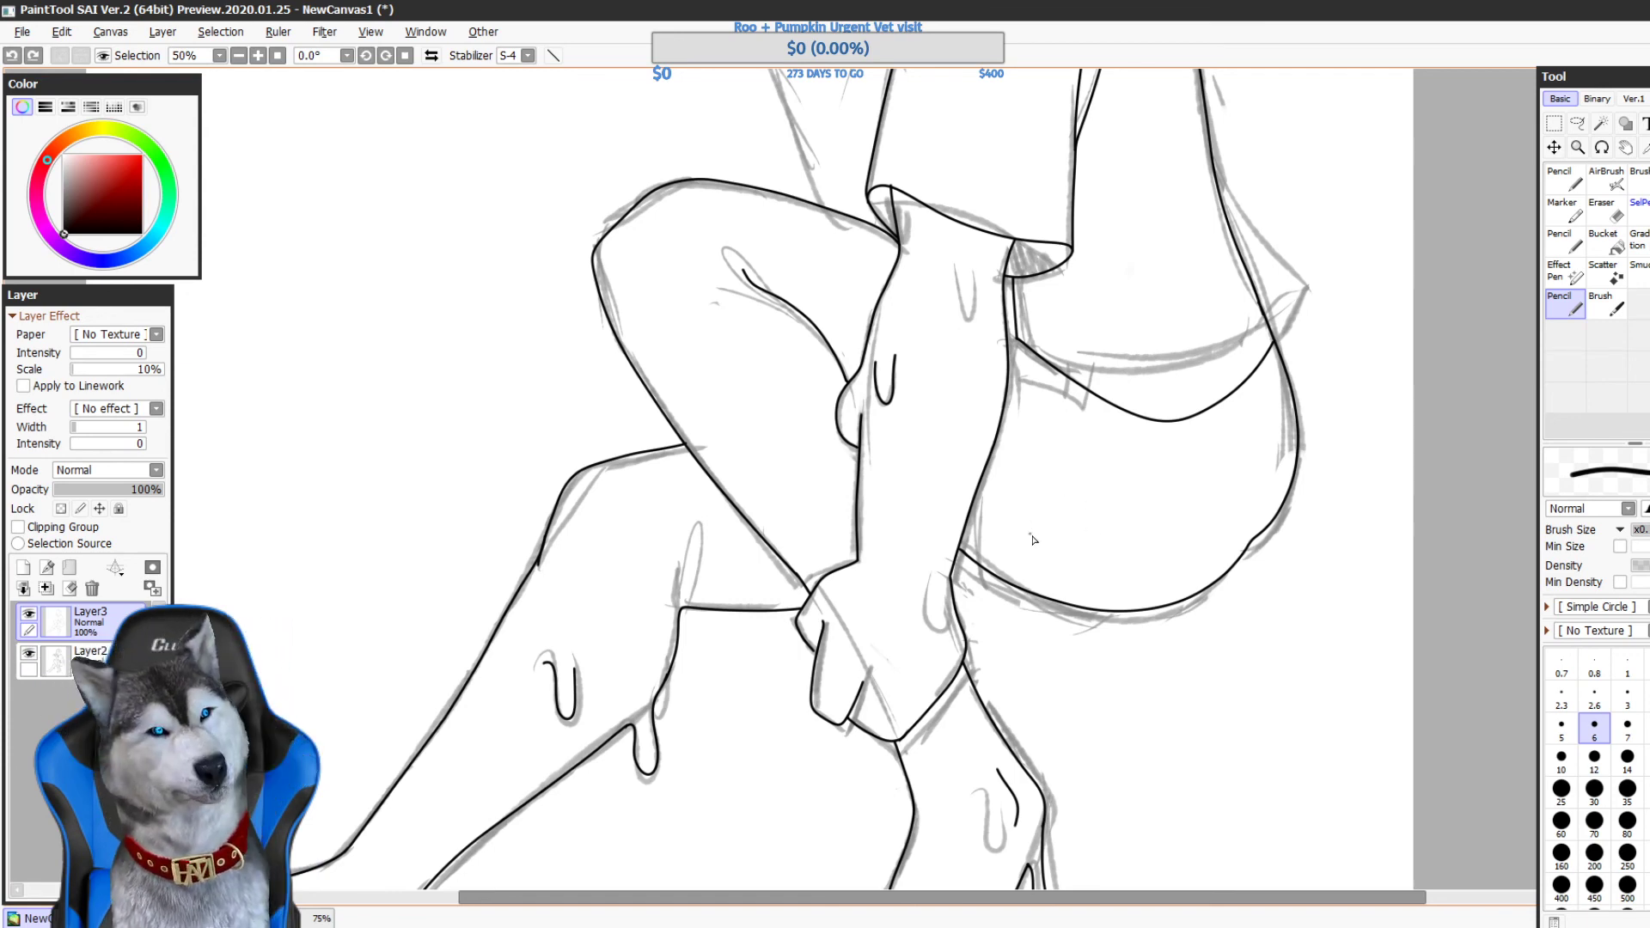
pyautogui.moveTo(1068, 535); pyautogui.dragTo(1036, 797)
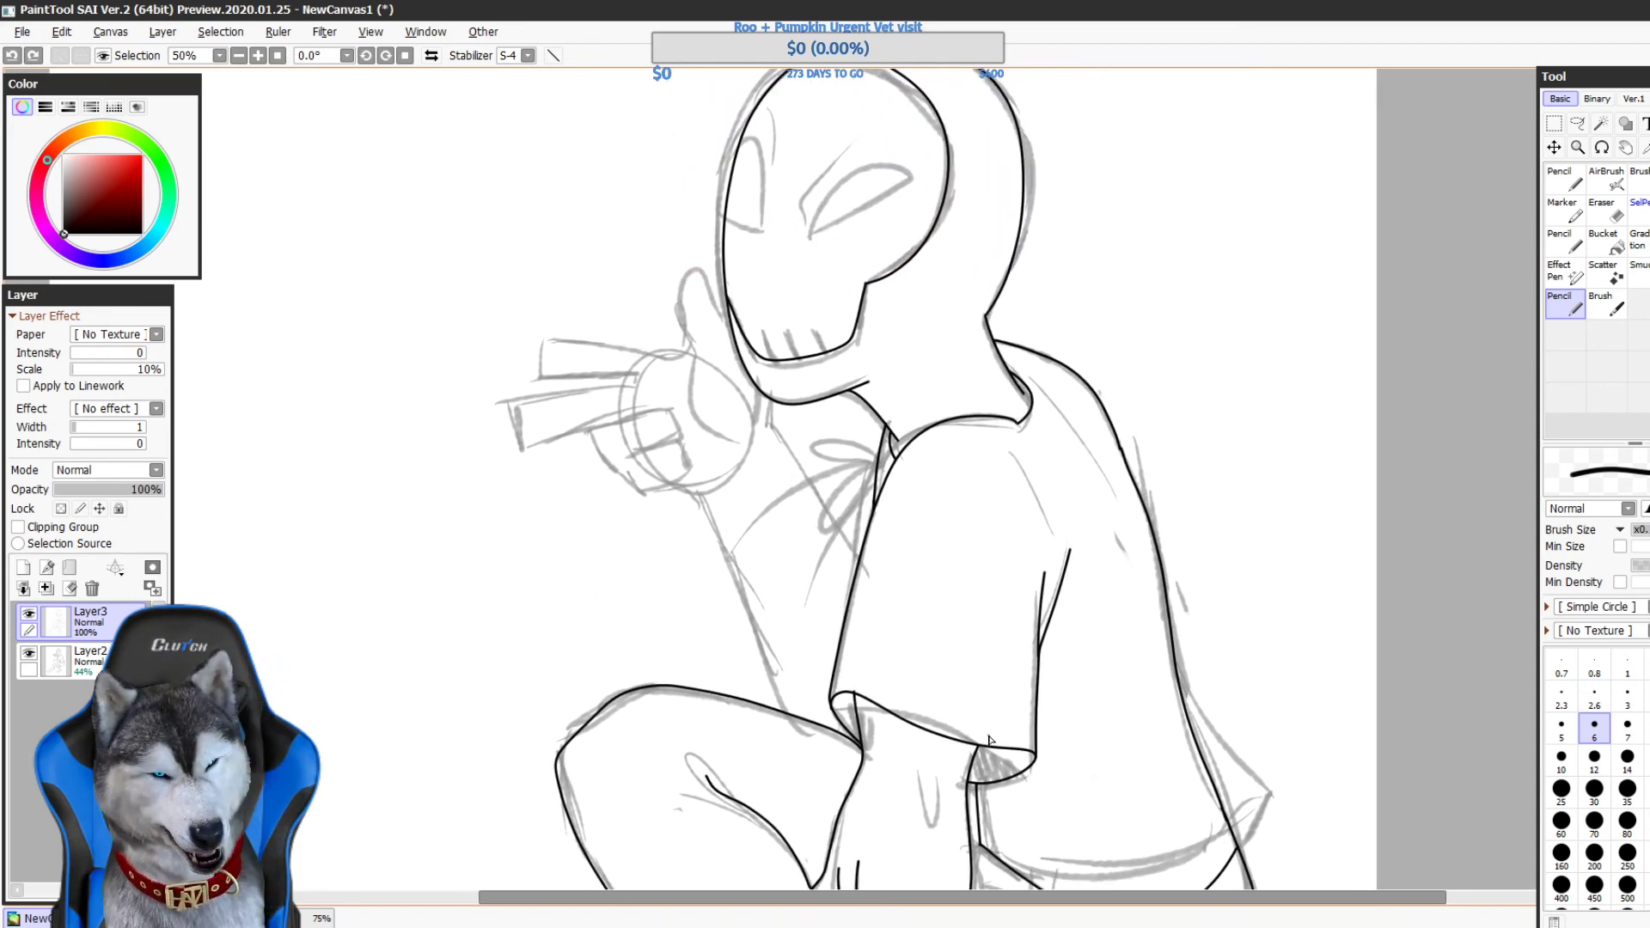
pyautogui.scroll(1, 987, 748)
pyautogui.moveTo(896, 463)
pyautogui.mouseDown()
pyautogui.moveTo(779, 639)
pyautogui.moveTo(667, 492)
pyautogui.moveTo(653, 425)
pyautogui.mouseUp()
pyautogui.hotkey('ctrl', 'z')
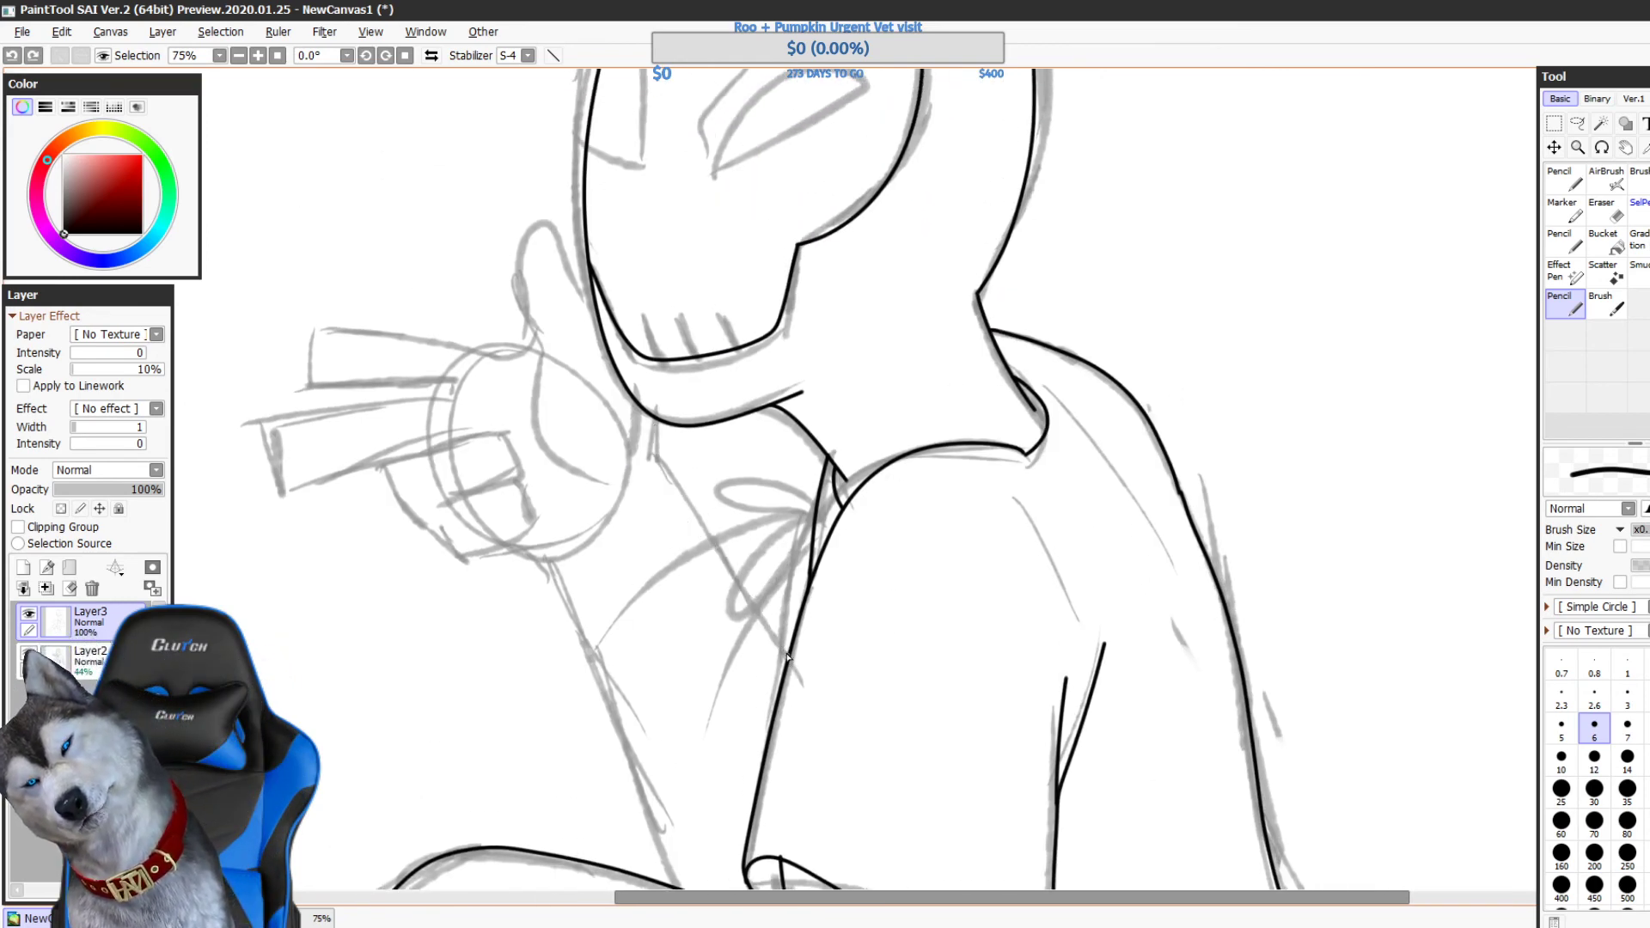
pyautogui.moveTo(788, 658); pyautogui.dragTo(673, 486)
pyautogui.moveTo(652, 421); pyautogui.dragTo(649, 417)
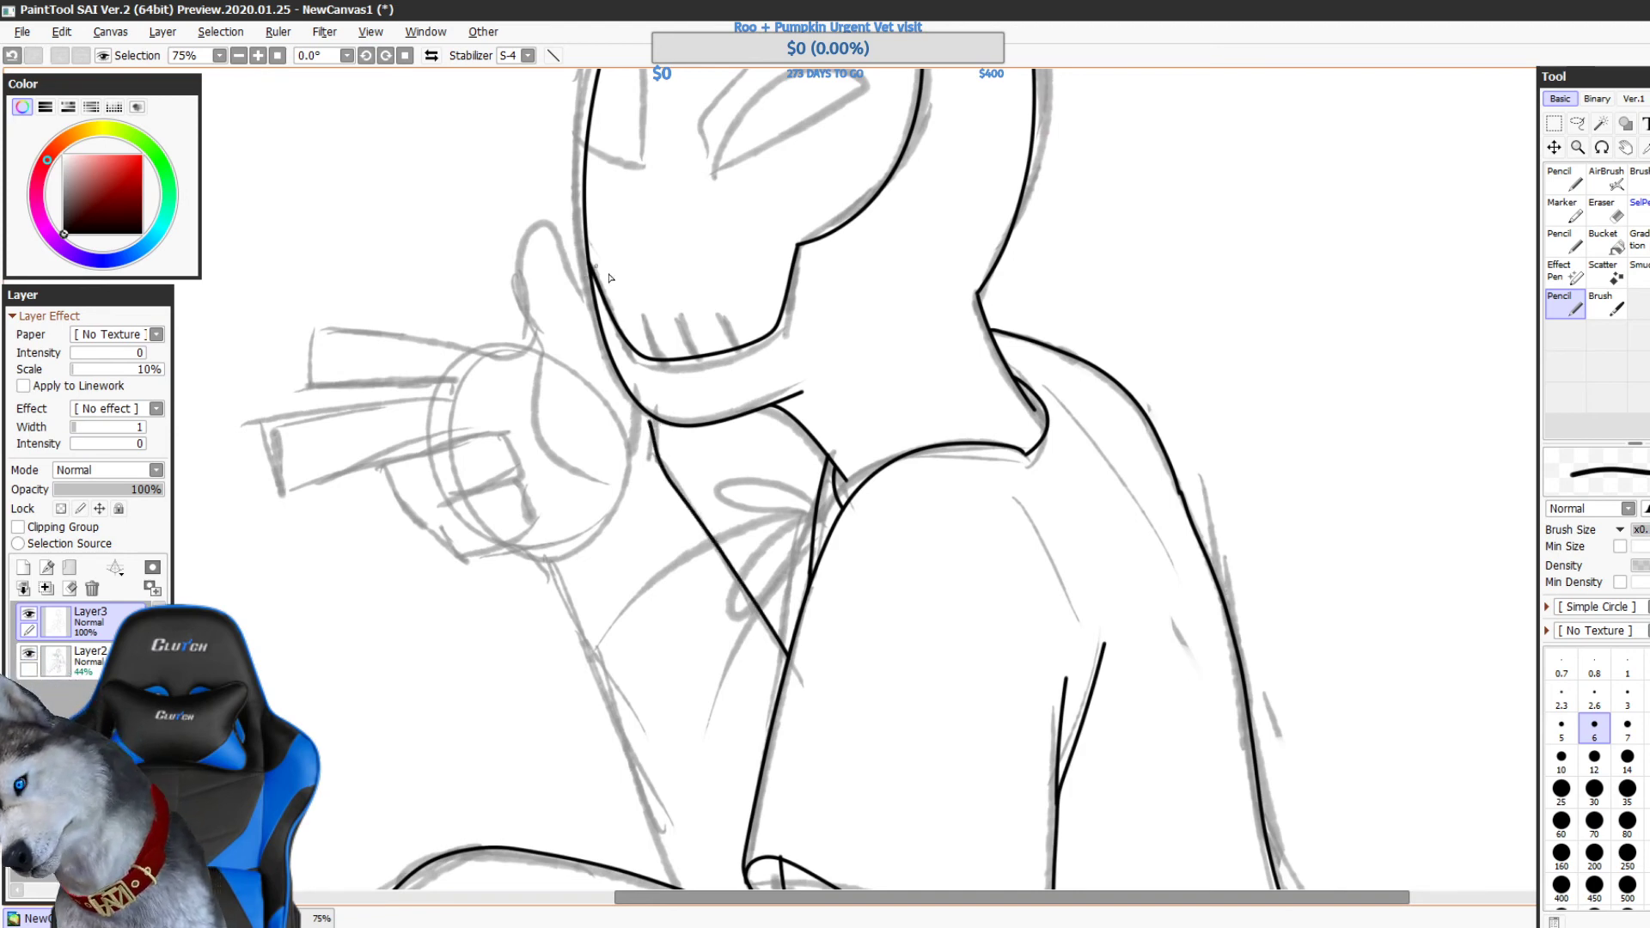
pyautogui.hotkey('ctrl', 'z')
pyautogui.moveTo(790, 655); pyautogui.dragTo(656, 423)
pyautogui.hotkey('ctrl', 'z')
pyautogui.moveTo(678, 487); pyautogui.dragTo(789, 660)
pyautogui.hotkey('ctrl', 'z')
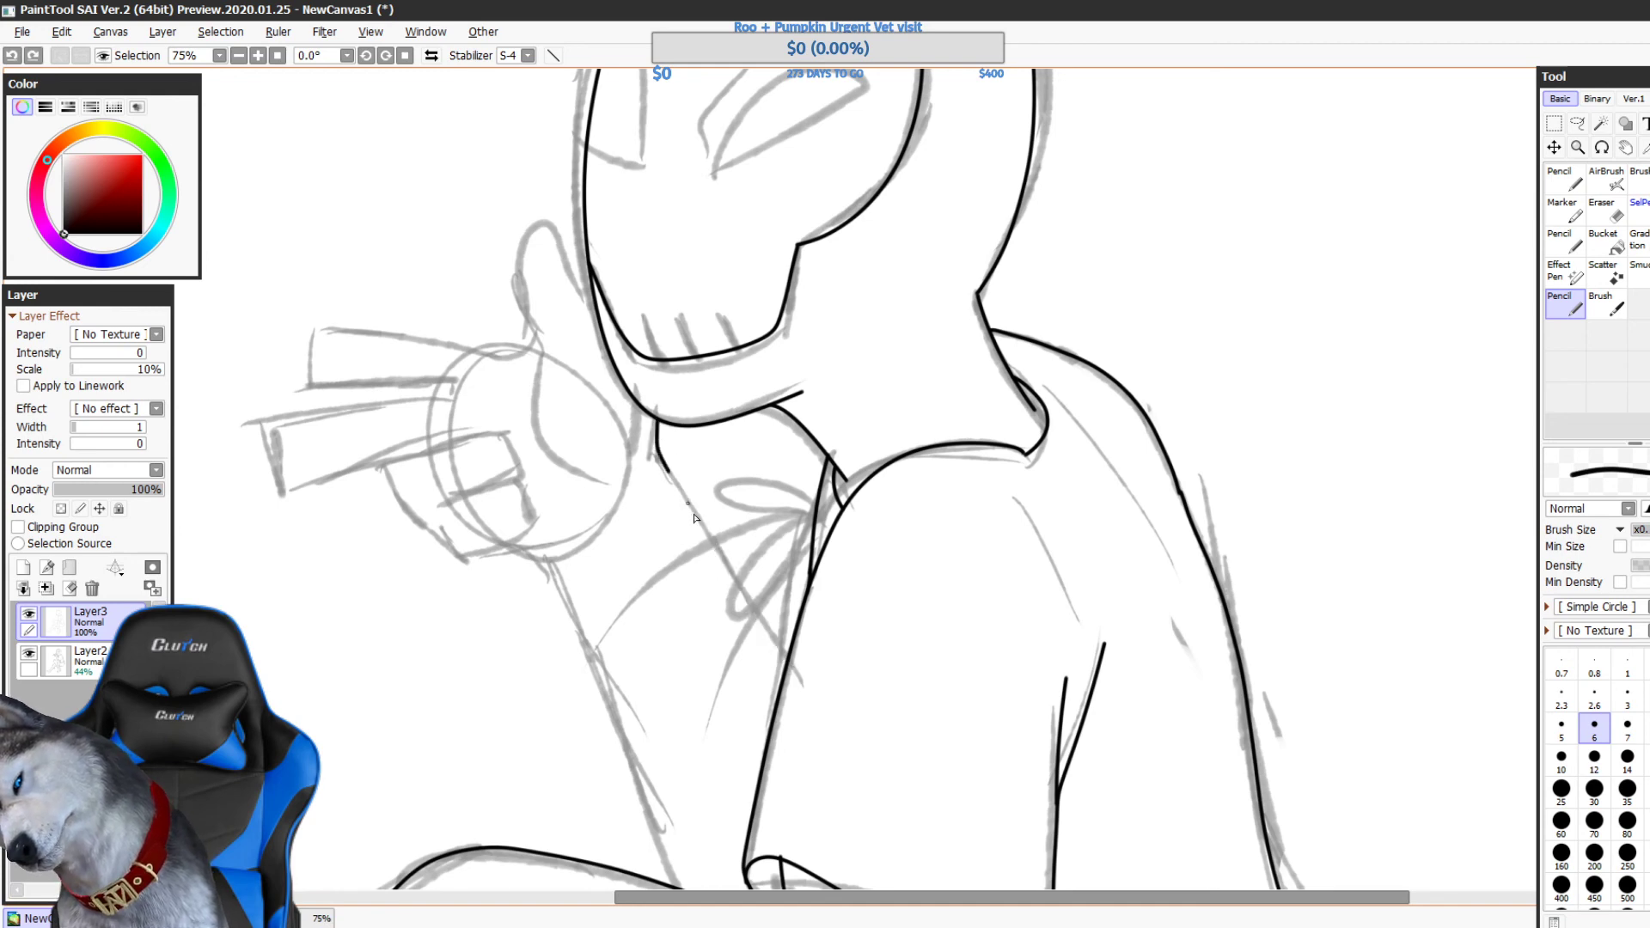
pyautogui.moveTo(695, 518); pyautogui.dragTo(850, 769)
# - Ink the raised hand's thumb with its palm crease and the two extended fingers with rounded tips
pyautogui.moveTo(631, 365)
pyautogui.mouseDown()
pyautogui.moveTo(586, 402)
pyautogui.moveTo(616, 451)
pyautogui.moveTo(612, 508)
pyautogui.moveTo(660, 563)
pyautogui.mouseUp()
pyautogui.moveTo(949, 550); pyautogui.dragTo(1218, 427)
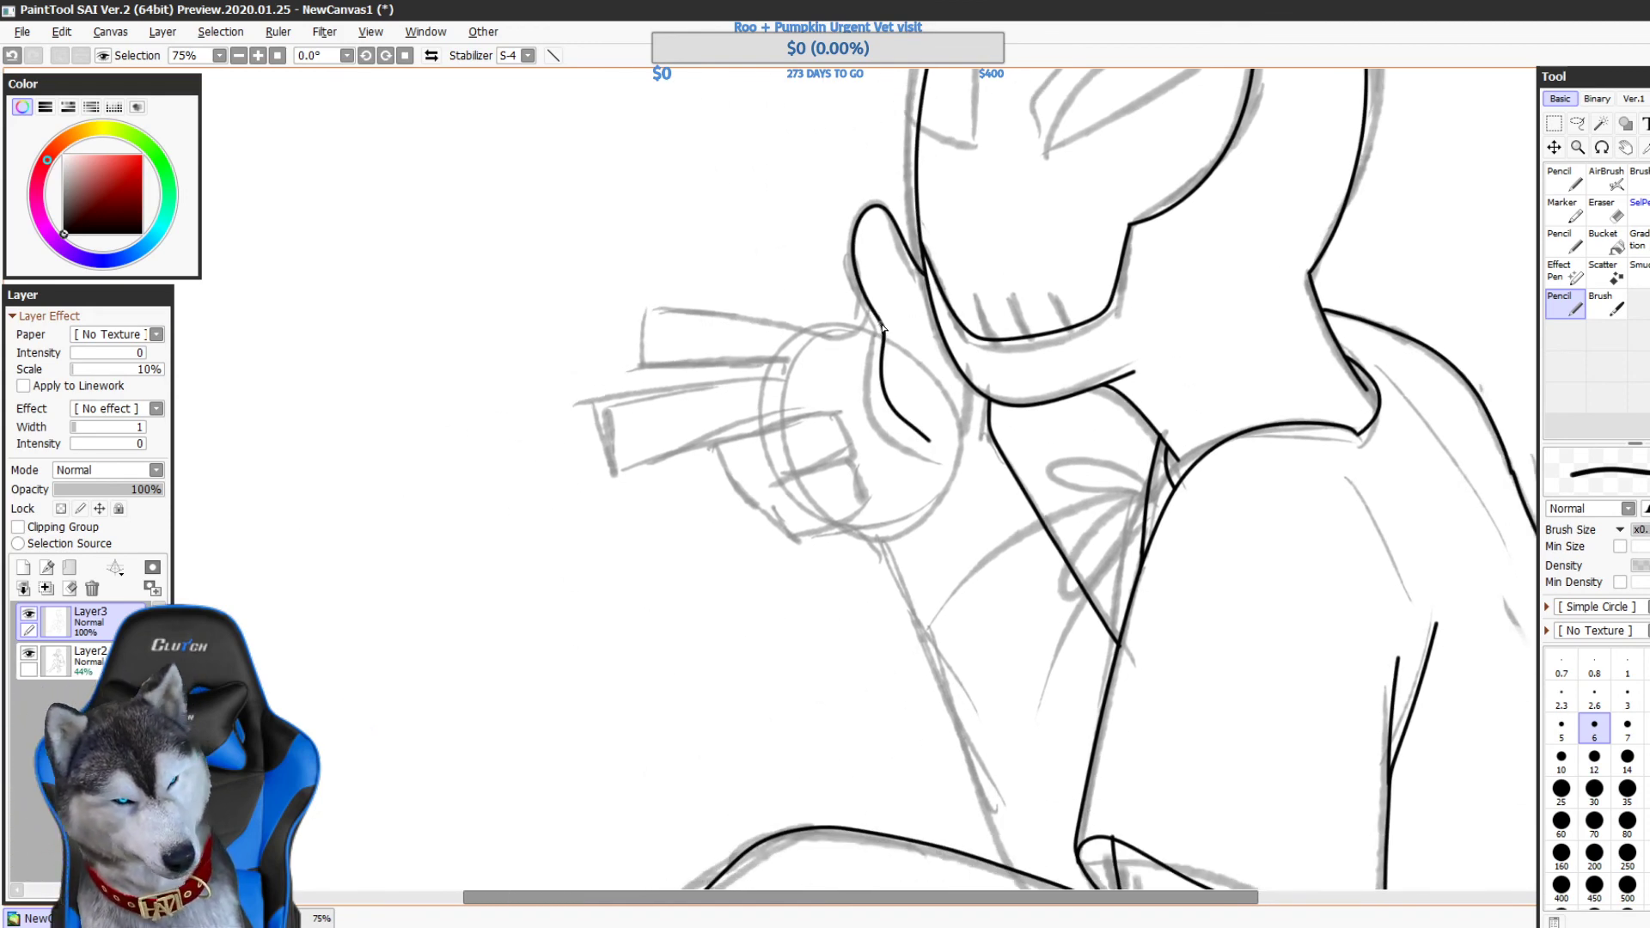
pyautogui.moveTo(882, 326)
pyautogui.mouseDown()
pyautogui.moveTo(636, 343)
pyautogui.moveTo(786, 368)
pyautogui.mouseUp()
pyautogui.moveTo(888, 374)
pyautogui.mouseDown()
pyautogui.moveTo(800, 279)
pyautogui.moveTo(648, 297)
pyautogui.moveTo(673, 333)
pyautogui.moveTo(784, 320)
pyautogui.mouseUp()
pyautogui.hotkey('ctrl', 'z')
pyautogui.moveTo(846, 379); pyautogui.dragTo(849, 382)
pyautogui.moveTo(787, 334)
pyautogui.mouseDown()
pyautogui.moveTo(634, 357)
pyautogui.moveTo(625, 405)
pyautogui.moveTo(804, 373)
pyautogui.moveTo(751, 335)
pyautogui.moveTo(641, 364)
pyautogui.moveTo(652, 415)
pyautogui.moveTo(766, 377)
pyautogui.moveTo(813, 390)
pyautogui.moveTo(759, 352)
pyautogui.mouseUp()
pyautogui.hotkey('ctrl', 'z')
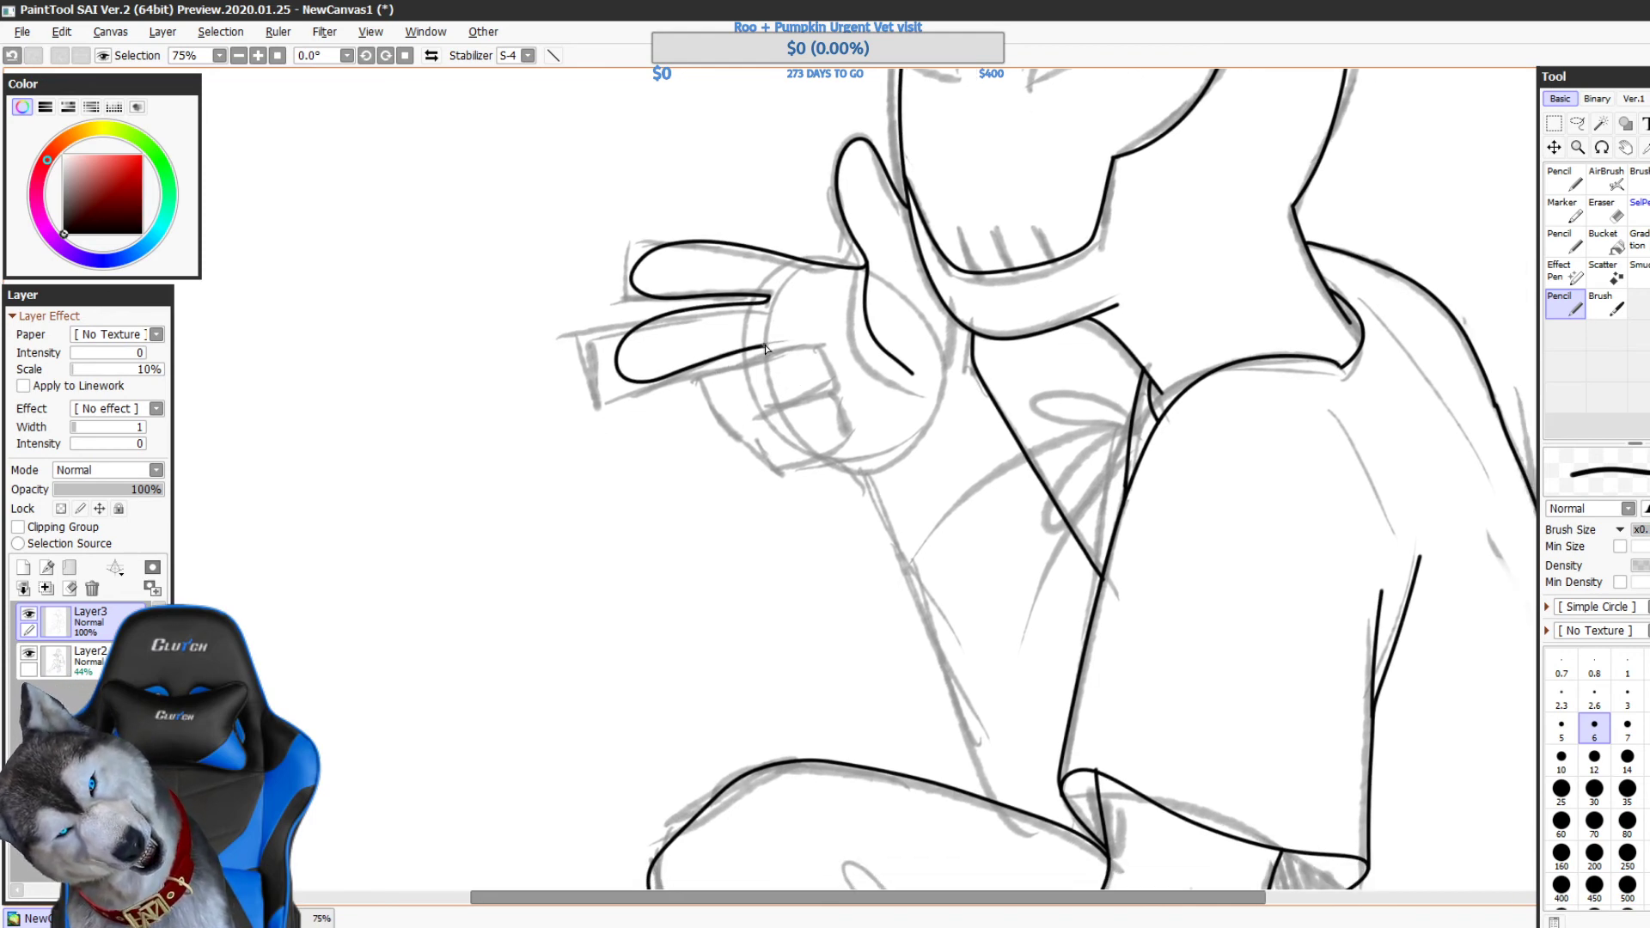
pyautogui.hotkey('ctrl', 'z')
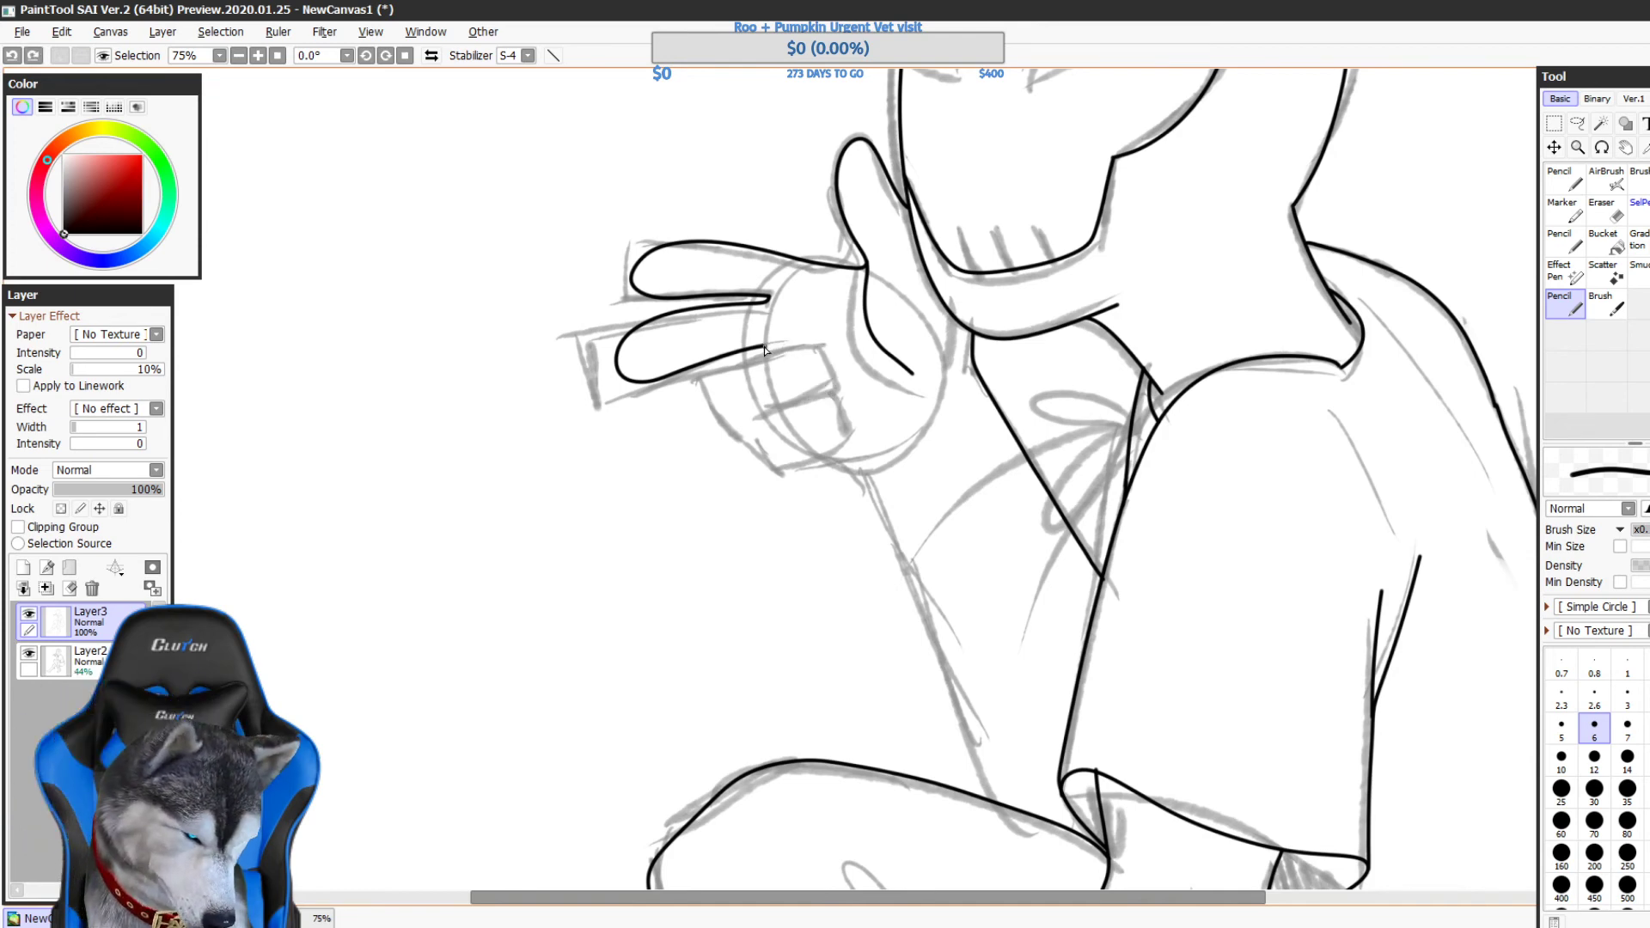
# - Ink the raised hand's two curled fingers, including their outer contour and the line separating them
pyautogui.moveTo(789, 345)
pyautogui.mouseDown()
pyautogui.moveTo(847, 432)
pyautogui.moveTo(821, 464)
pyautogui.mouseUp()
pyautogui.moveTo(705, 363); pyautogui.dragTo(714, 398)
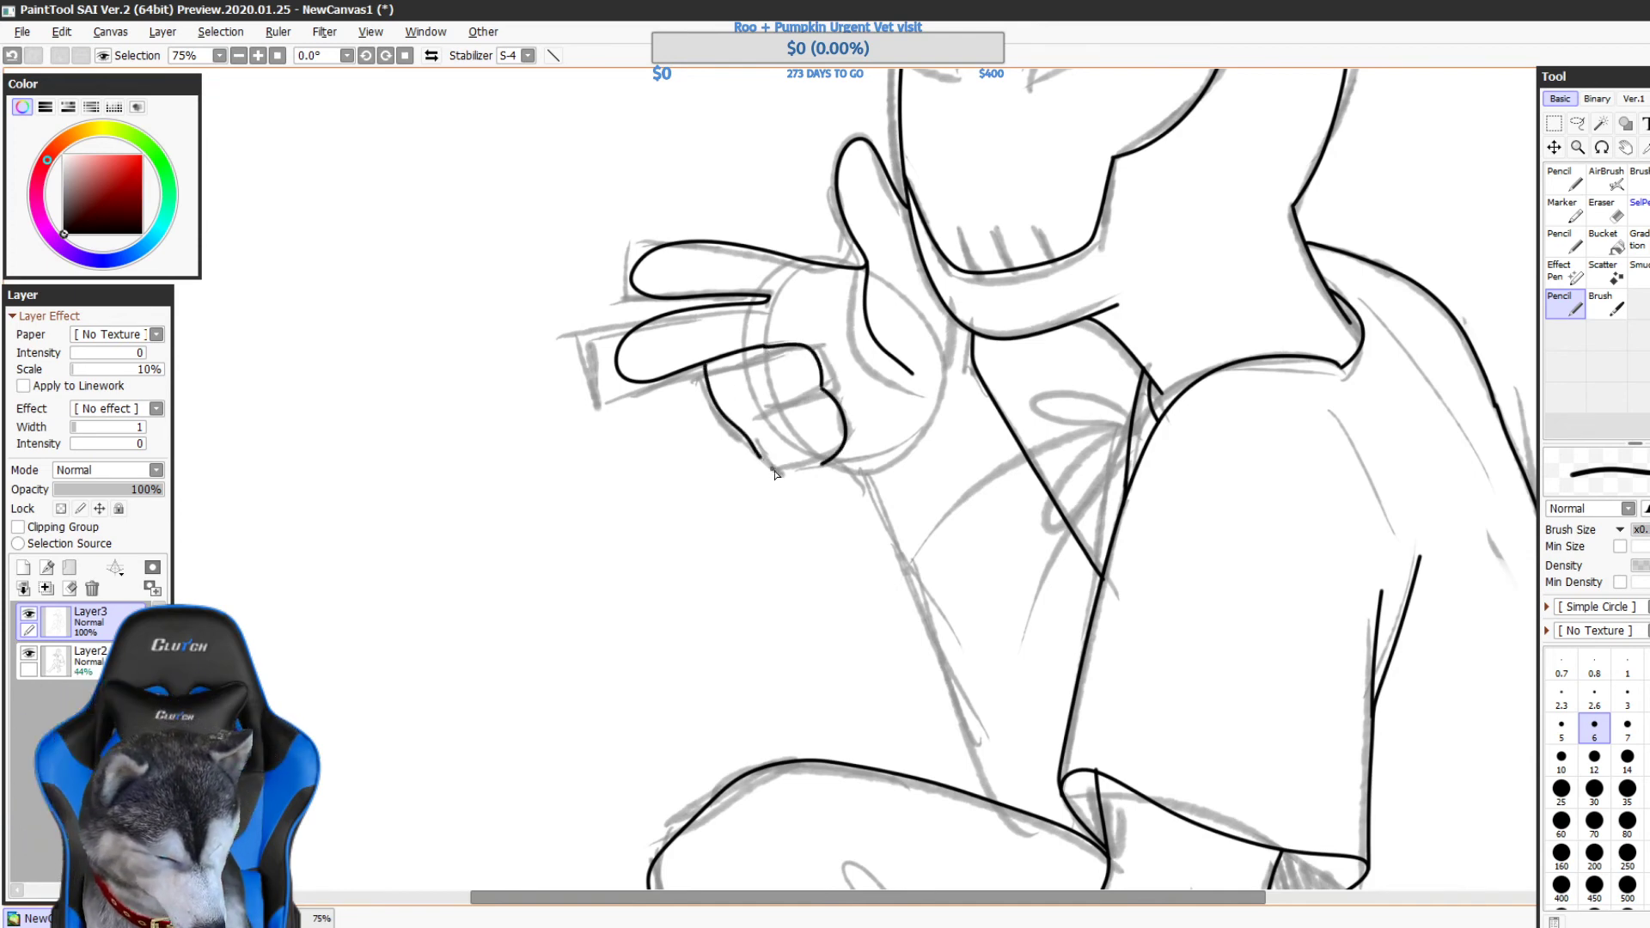
pyautogui.moveTo(775, 473); pyautogui.dragTo(858, 461)
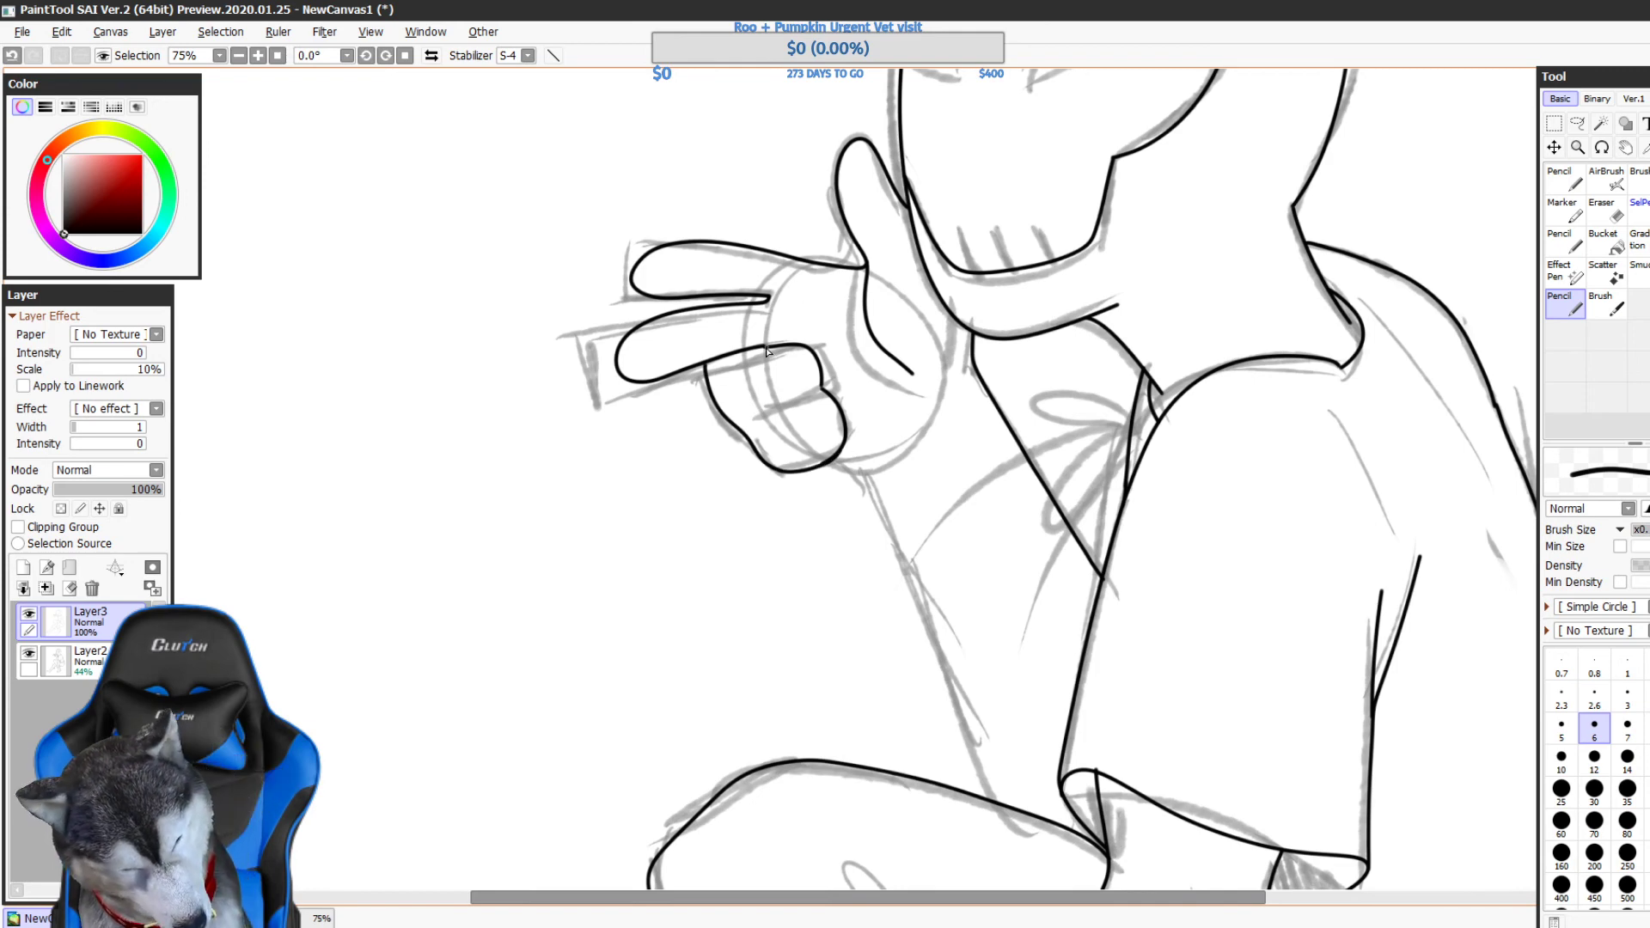
pyautogui.hotkey('ctrl', 'z')
pyautogui.moveTo(724, 362)
pyautogui.mouseDown()
pyautogui.moveTo(769, 347)
pyautogui.moveTo(771, 412)
pyautogui.mouseUp()
pyautogui.hotkey('ctrl', 'z')
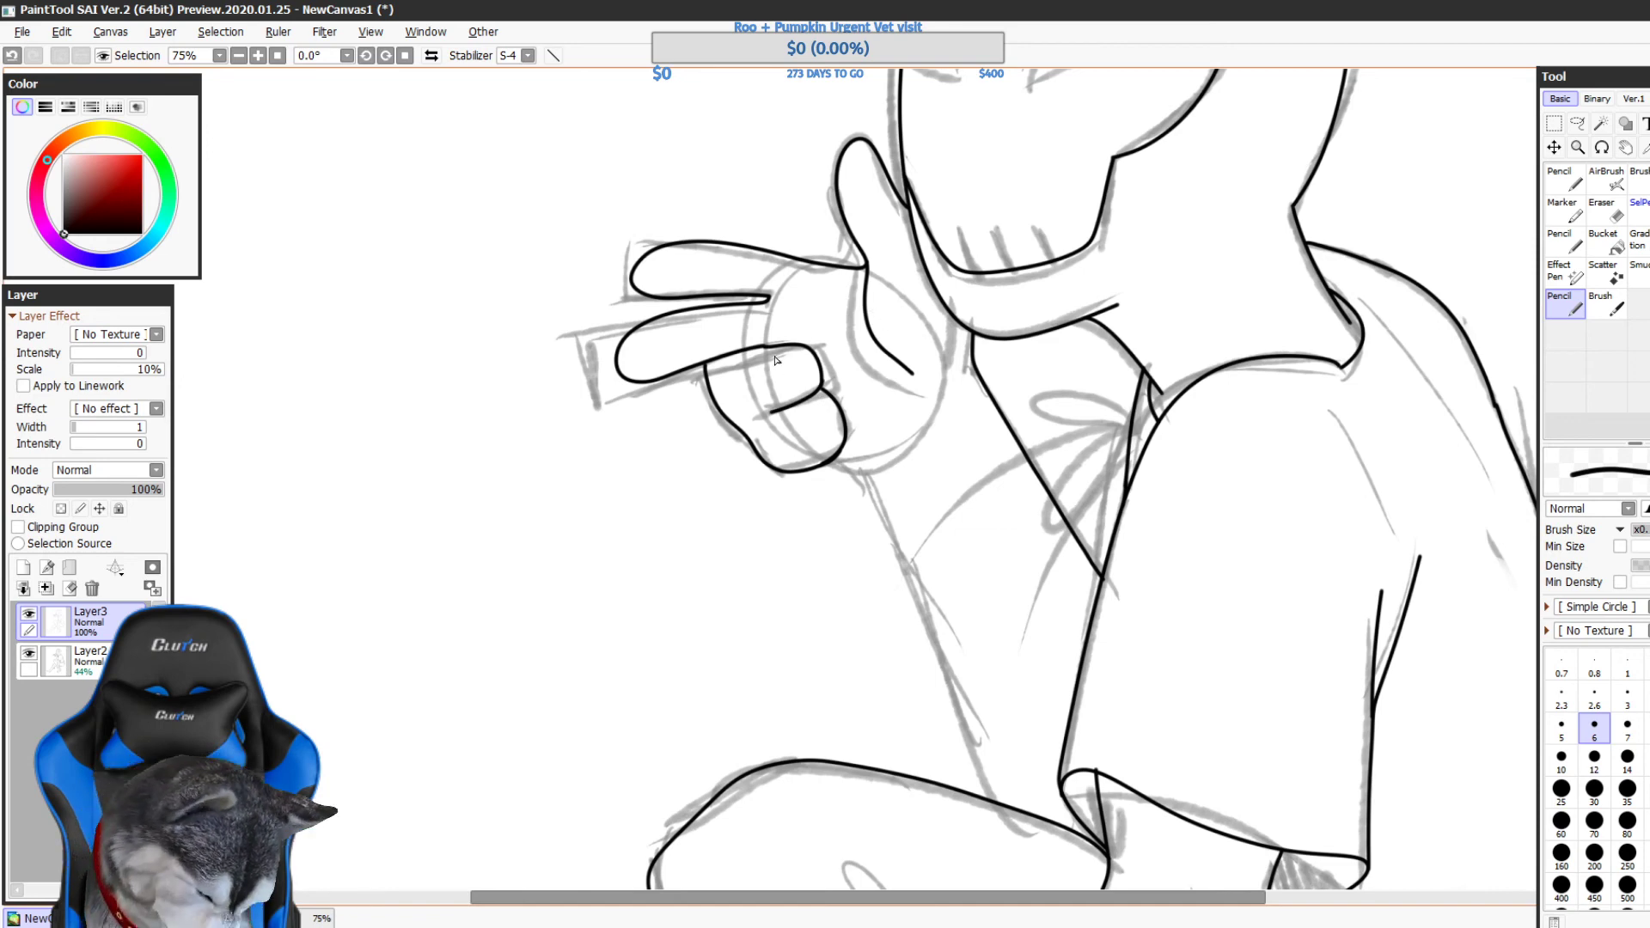
pyautogui.moveTo(872, 434); pyautogui.dragTo(731, 410)
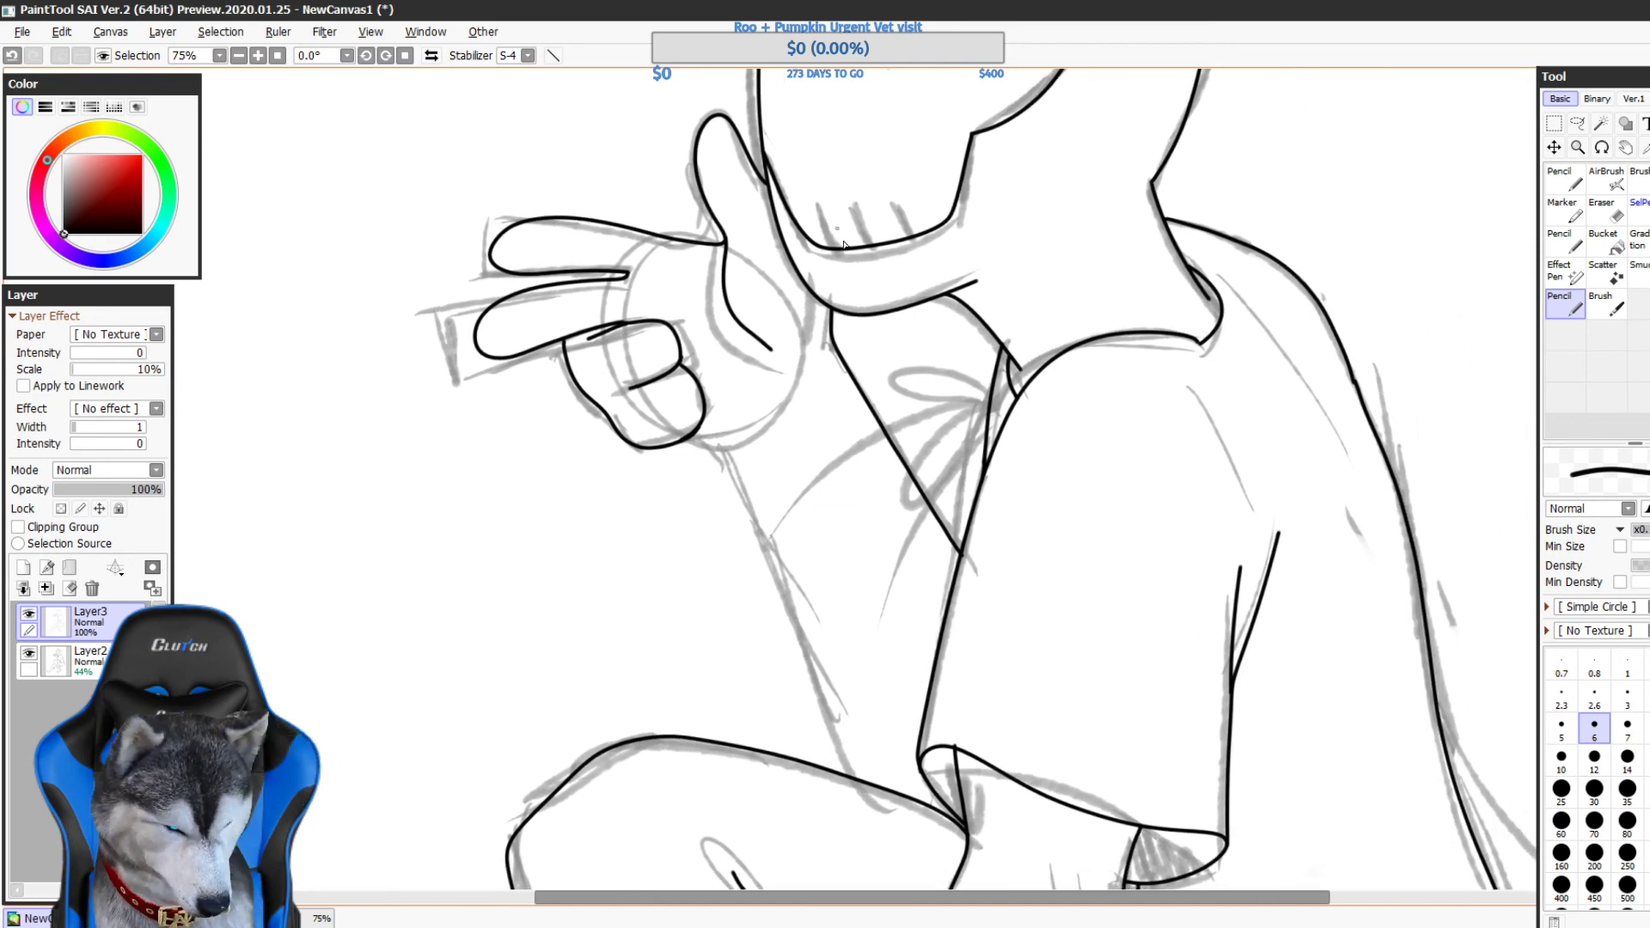
pyautogui.hotkey('ctrl', 'z')
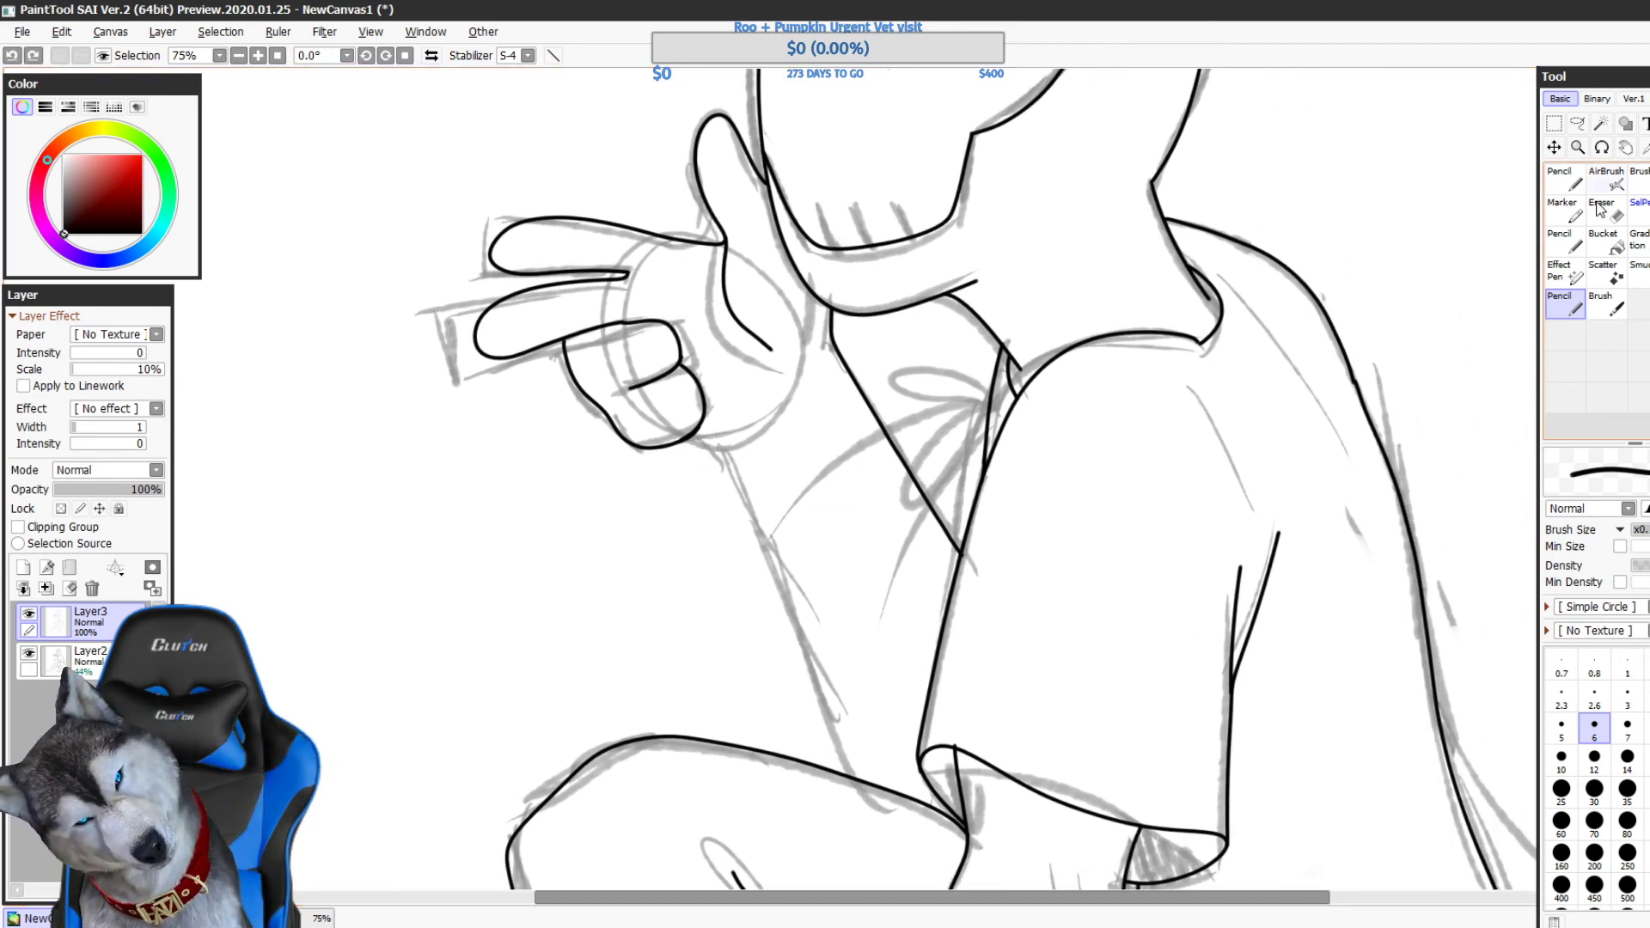
# - Clean up the join between the raised hand's two curled fingers, erasing the overlap and redrawing the short dividing line
pyautogui.moveTo(643, 387); pyautogui.dragTo(683, 372)
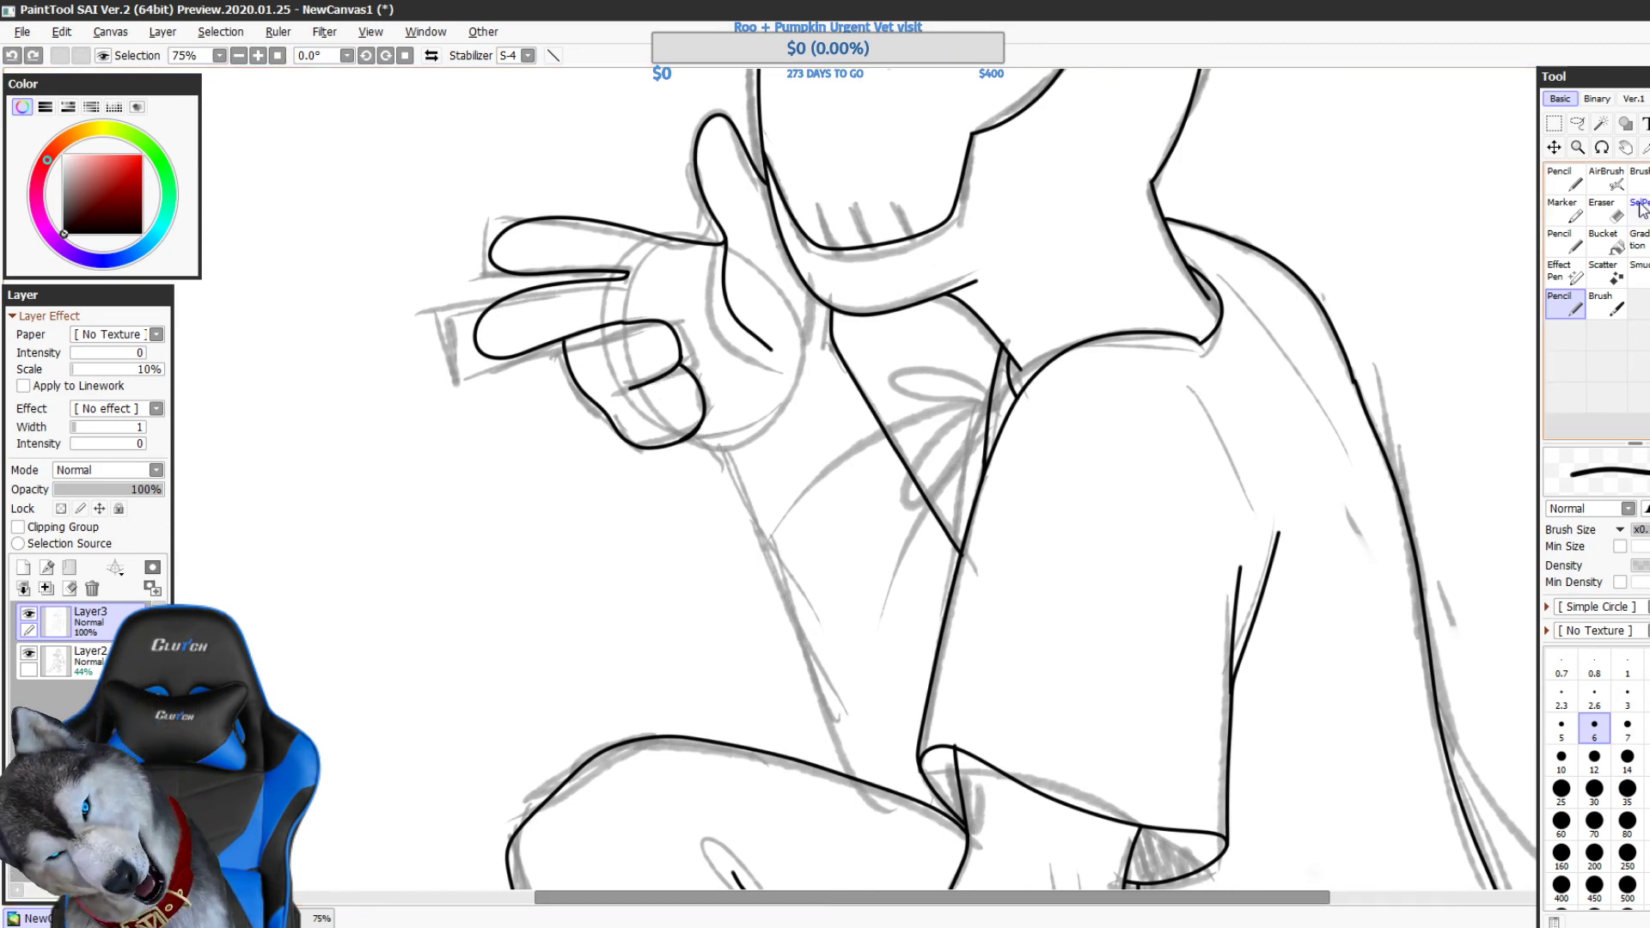
pyautogui.click(1604, 211)
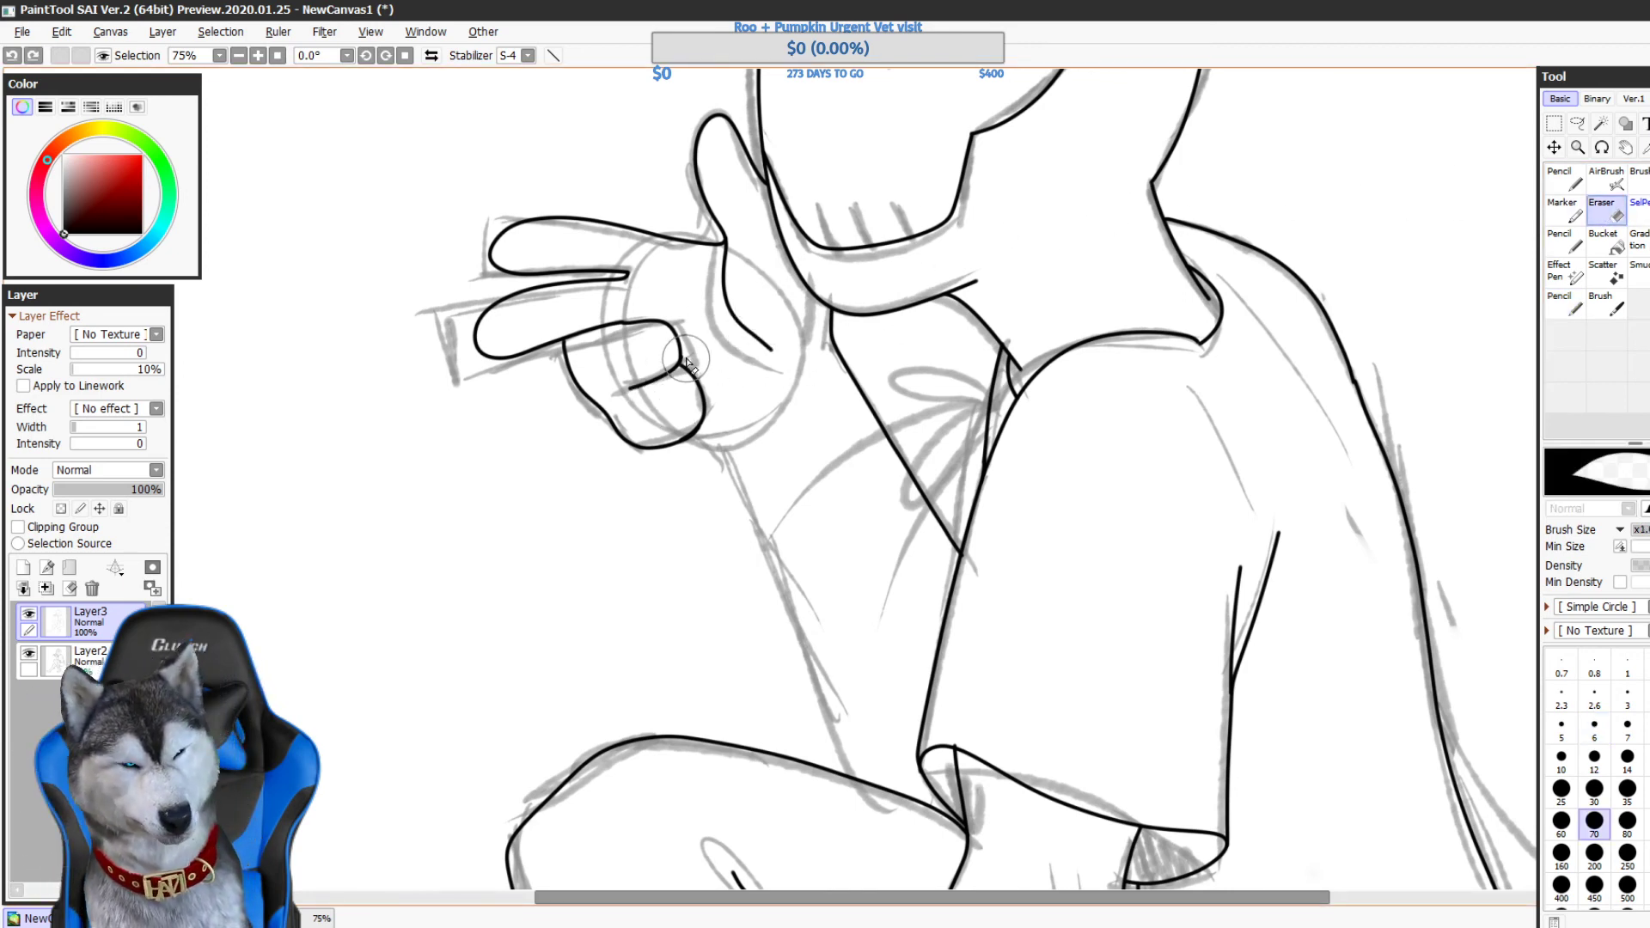
pyautogui.moveTo(685, 372); pyautogui.dragTo(689, 362)
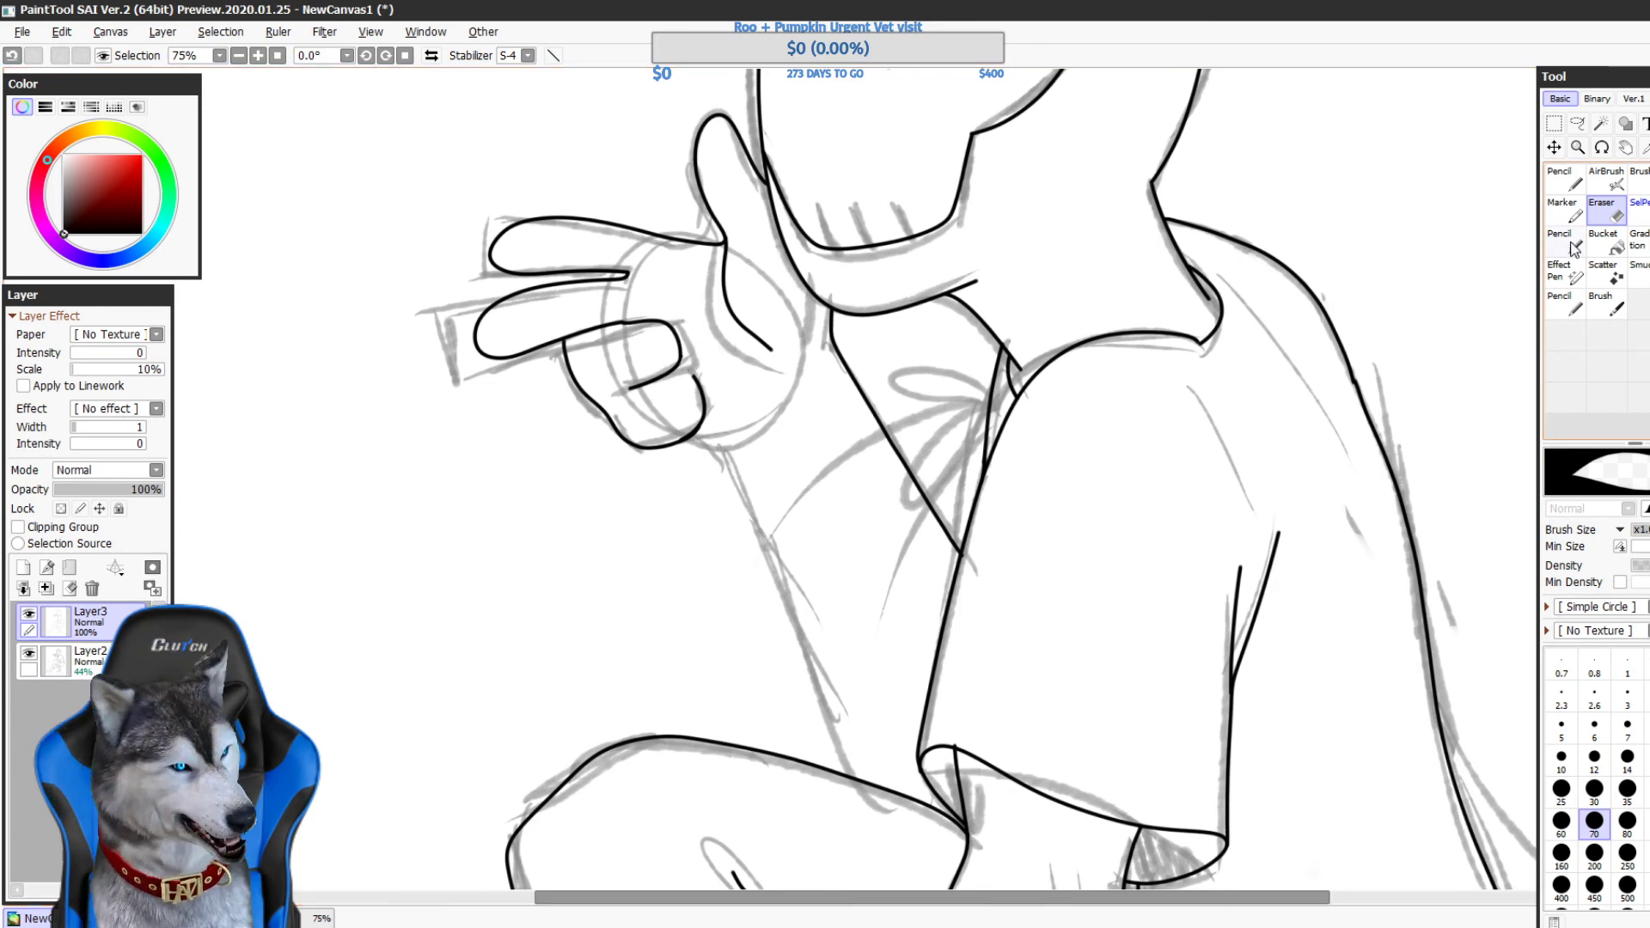
pyautogui.click(1564, 306)
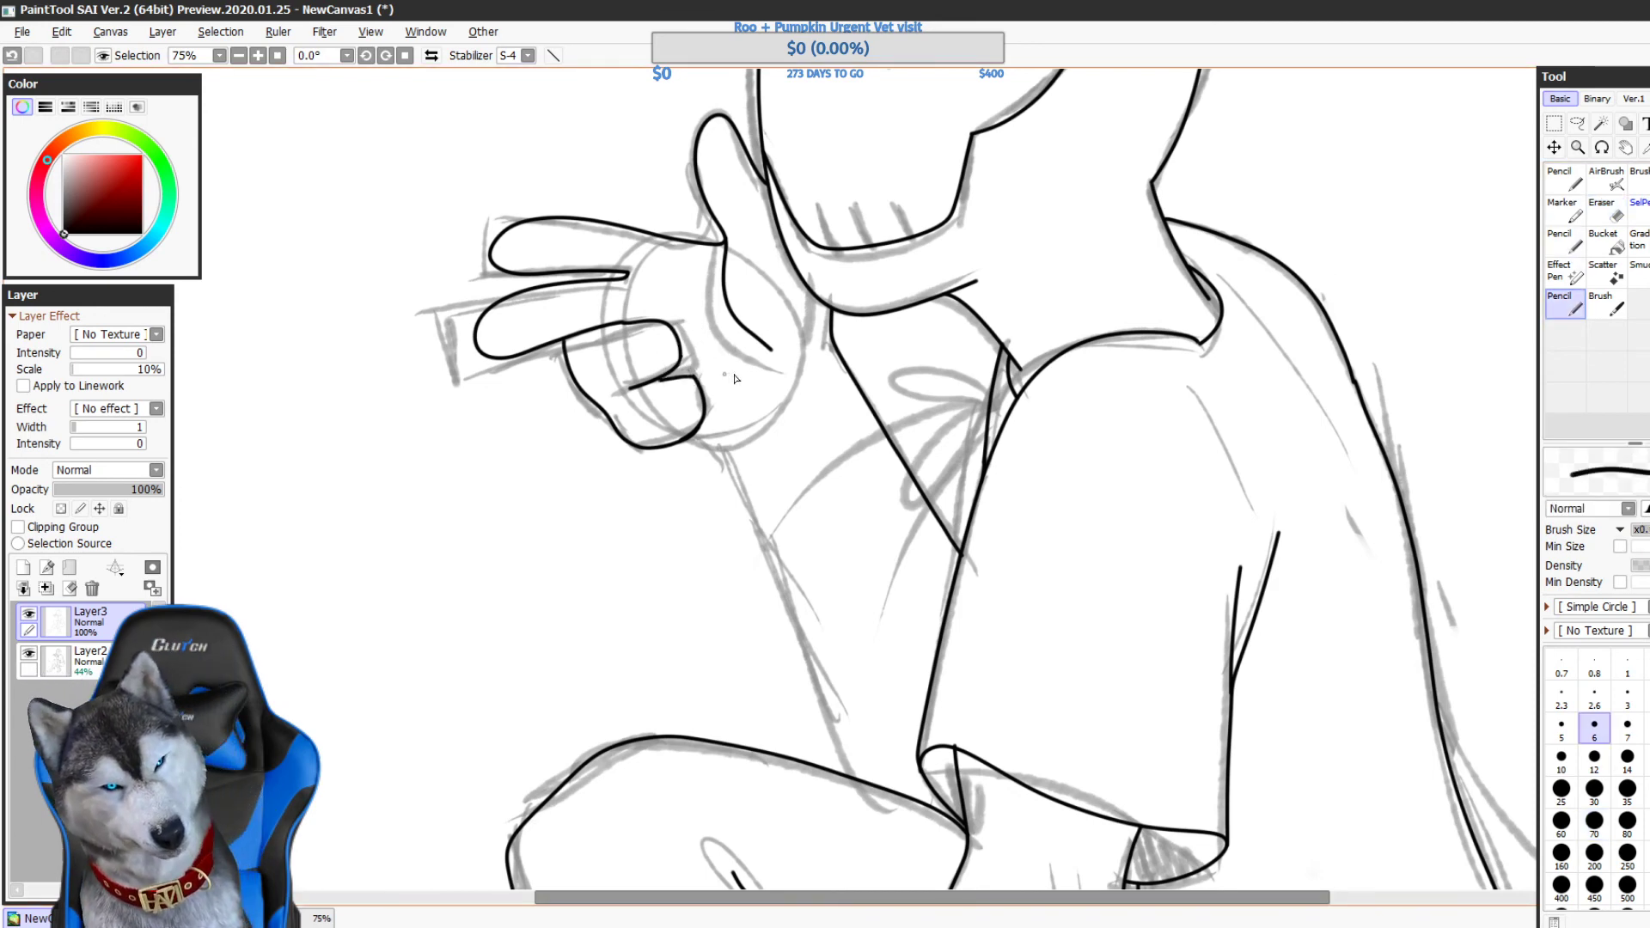
pyautogui.hotkey('ctrl', 'z')
pyautogui.moveTo(657, 384); pyautogui.dragTo(694, 374)
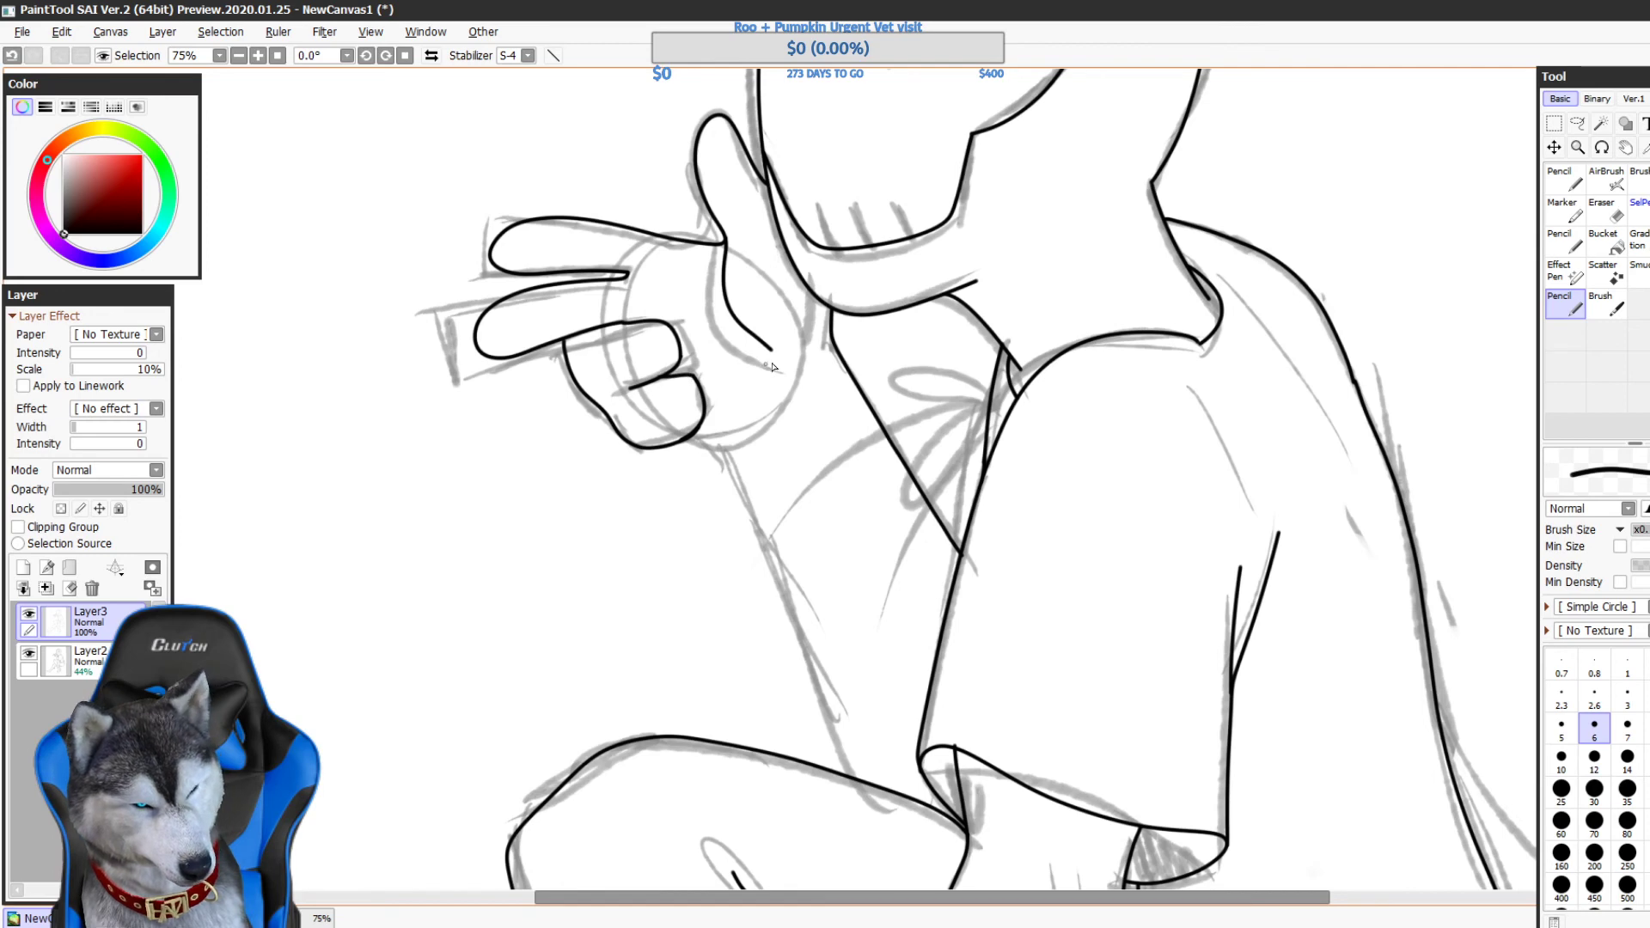
# - Ink the raised forearm's outer edge from the curled fingers down to the knee, redoing its lower part to follow the sketch
pyautogui.moveTo(818, 480); pyautogui.dragTo(759, 414)
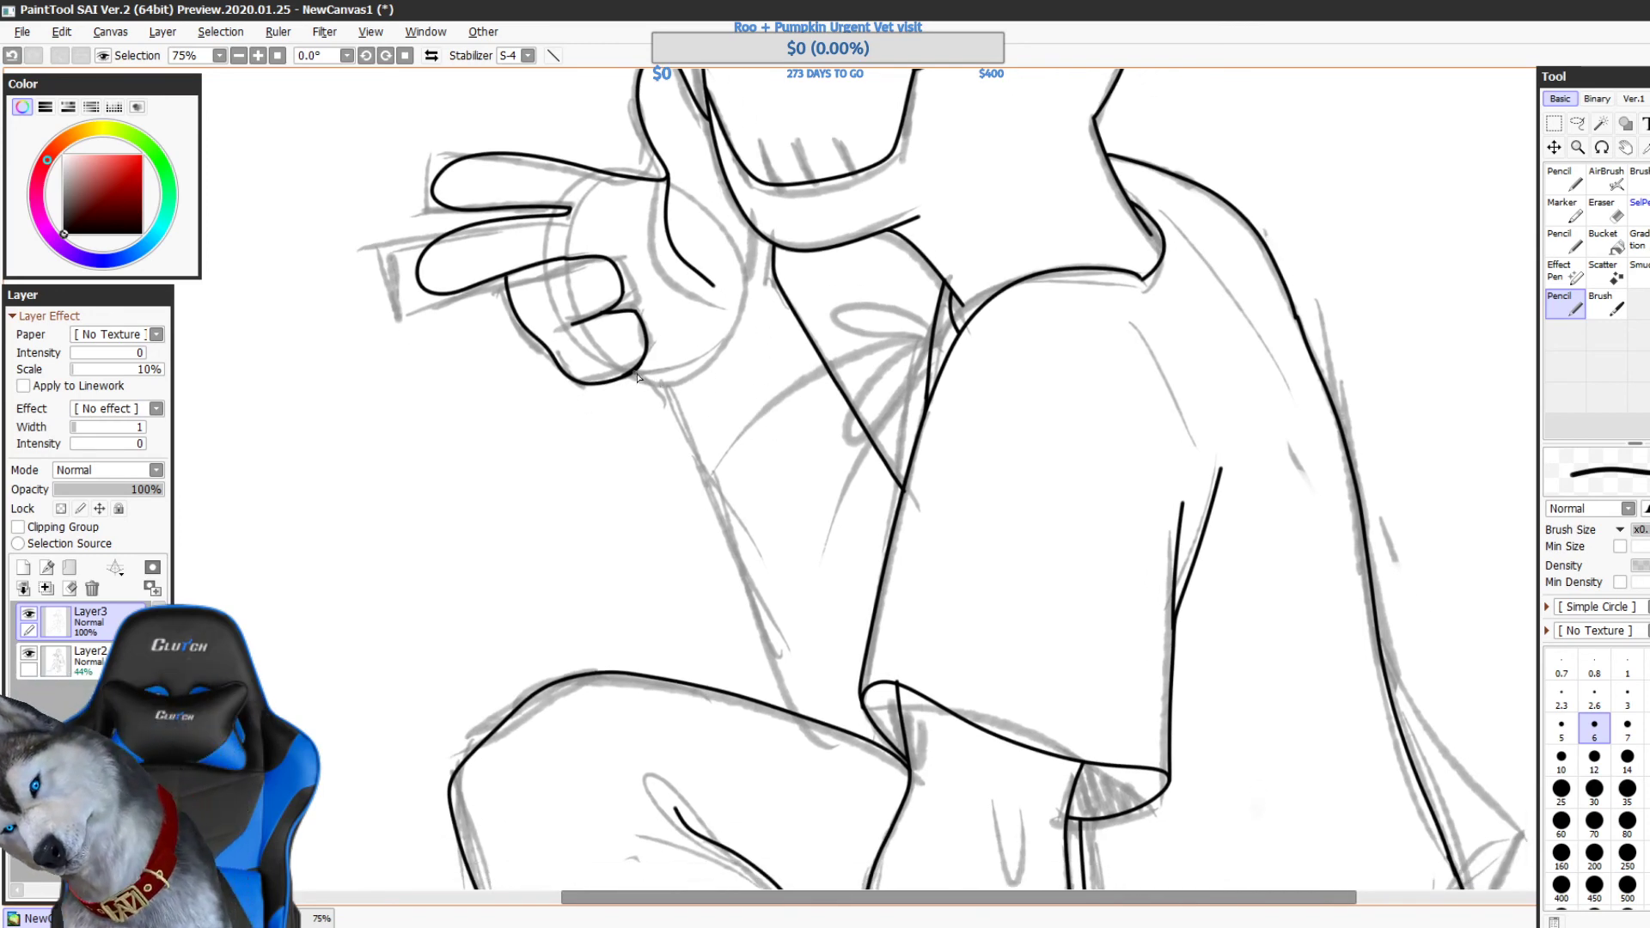
pyautogui.moveTo(700, 464); pyautogui.dragTo(778, 690)
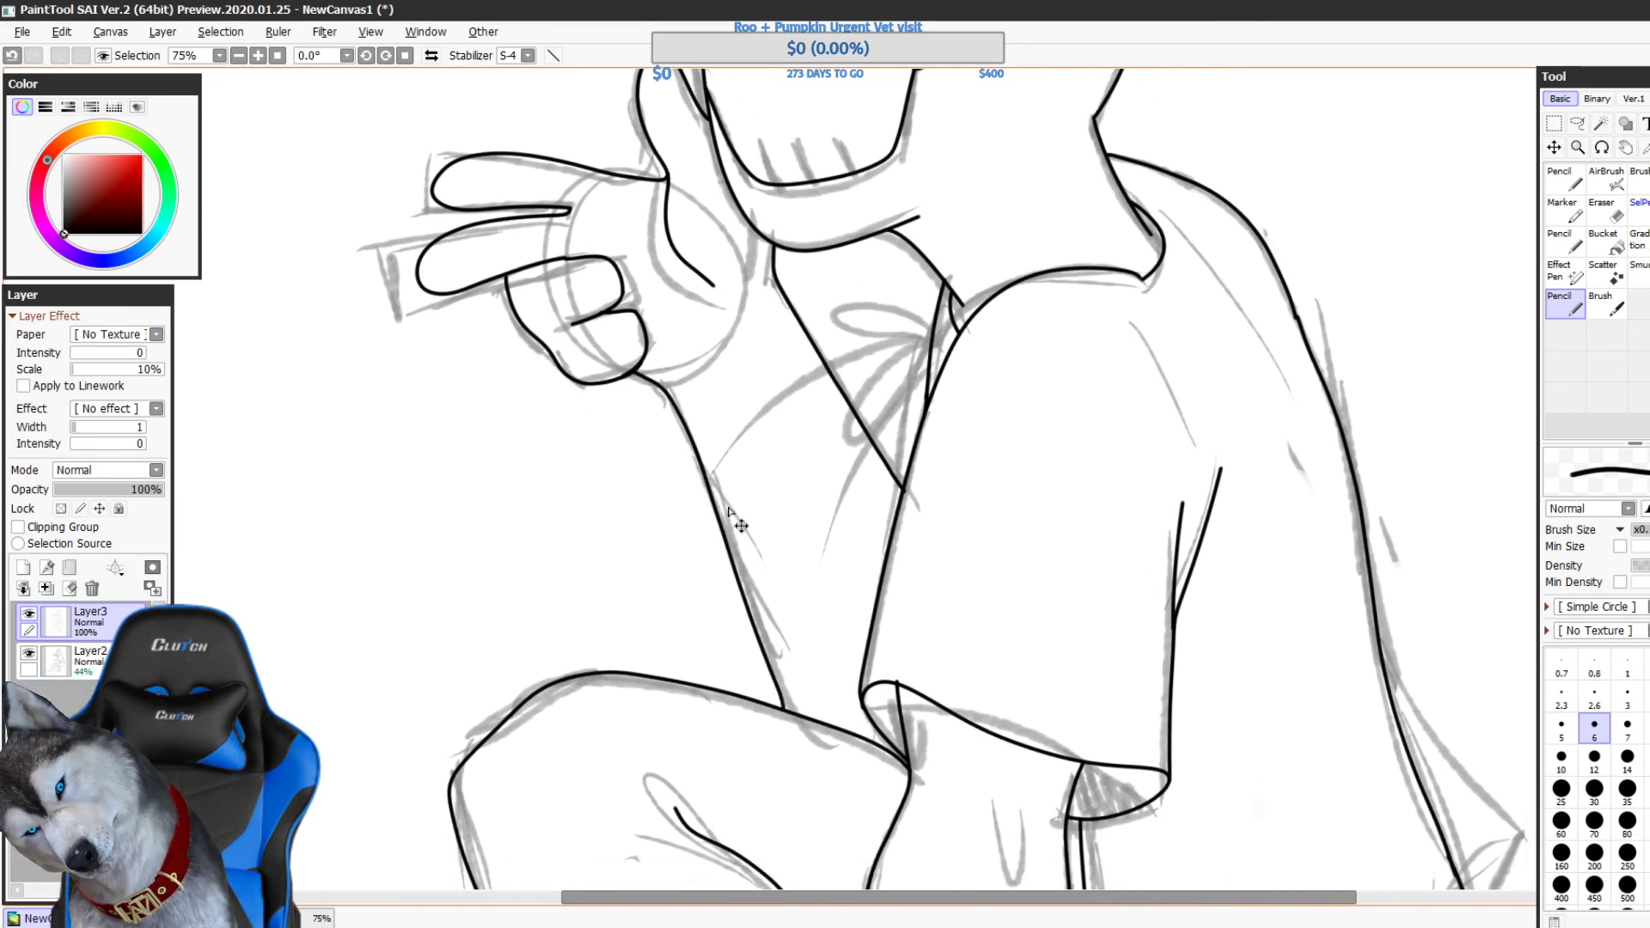
pyautogui.hotkey('ctrl', 'z')
pyautogui.moveTo(707, 489); pyautogui.dragTo(795, 706)
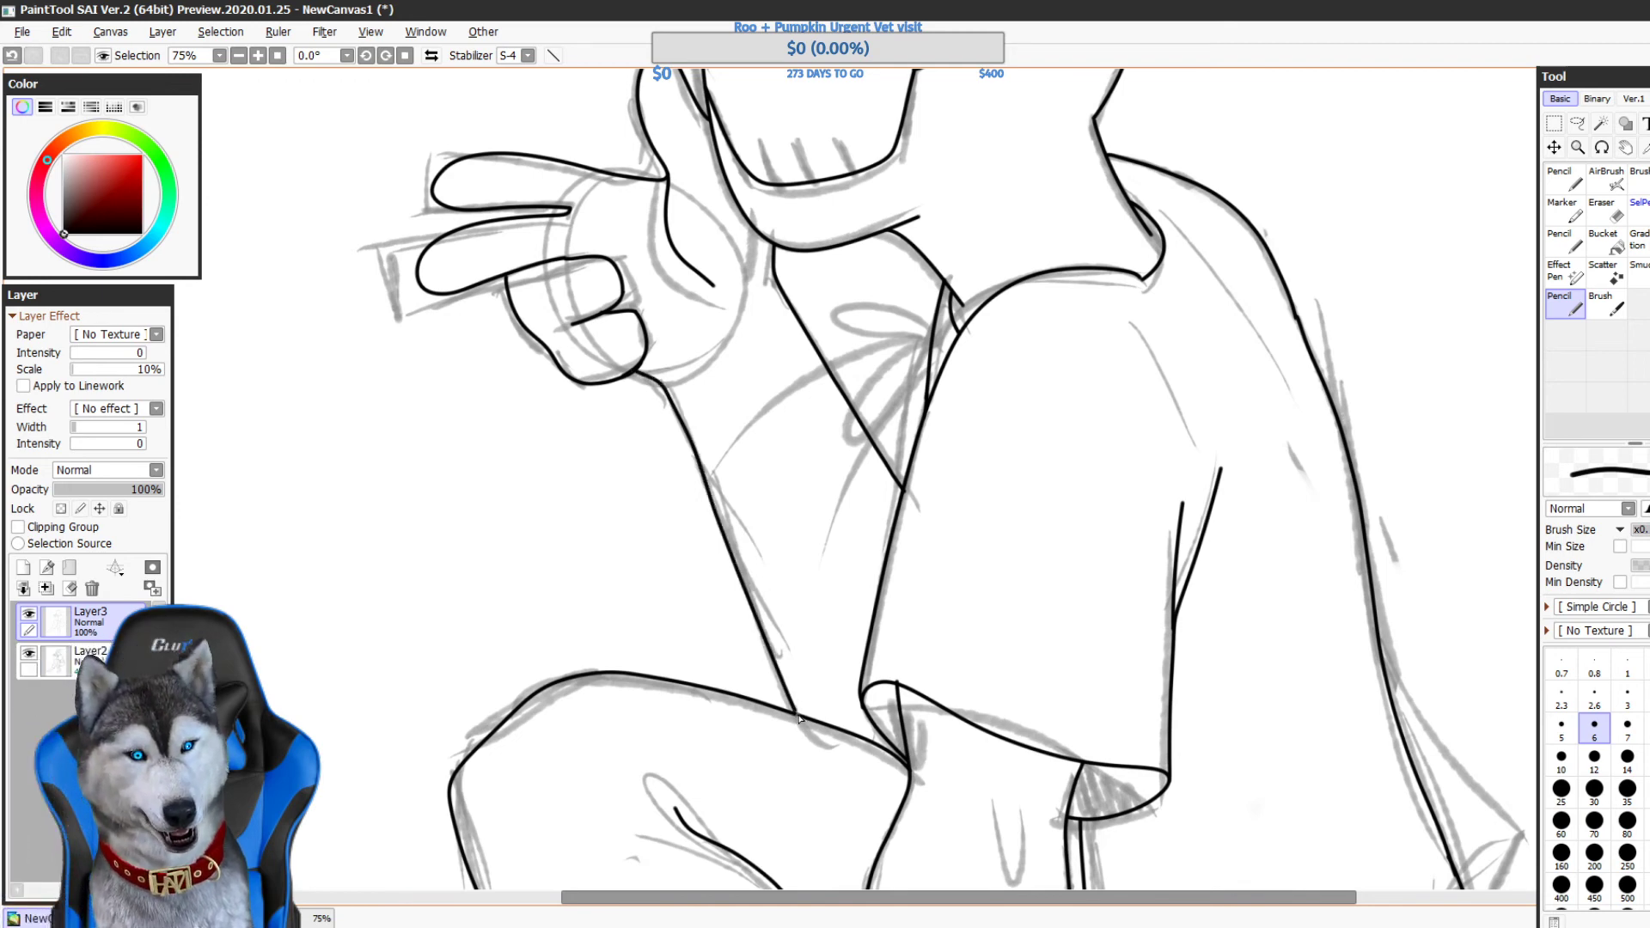
# - Hide the sketch layer Layer2 and check the whole figure's line art on its own
pyautogui.moveTo(959, 668); pyautogui.dragTo(915, 554)
pyautogui.moveTo(954, 482)
pyautogui.mouseDown()
pyautogui.moveTo(946, 726)
pyautogui.moveTo(924, 777)
pyautogui.mouseUp()
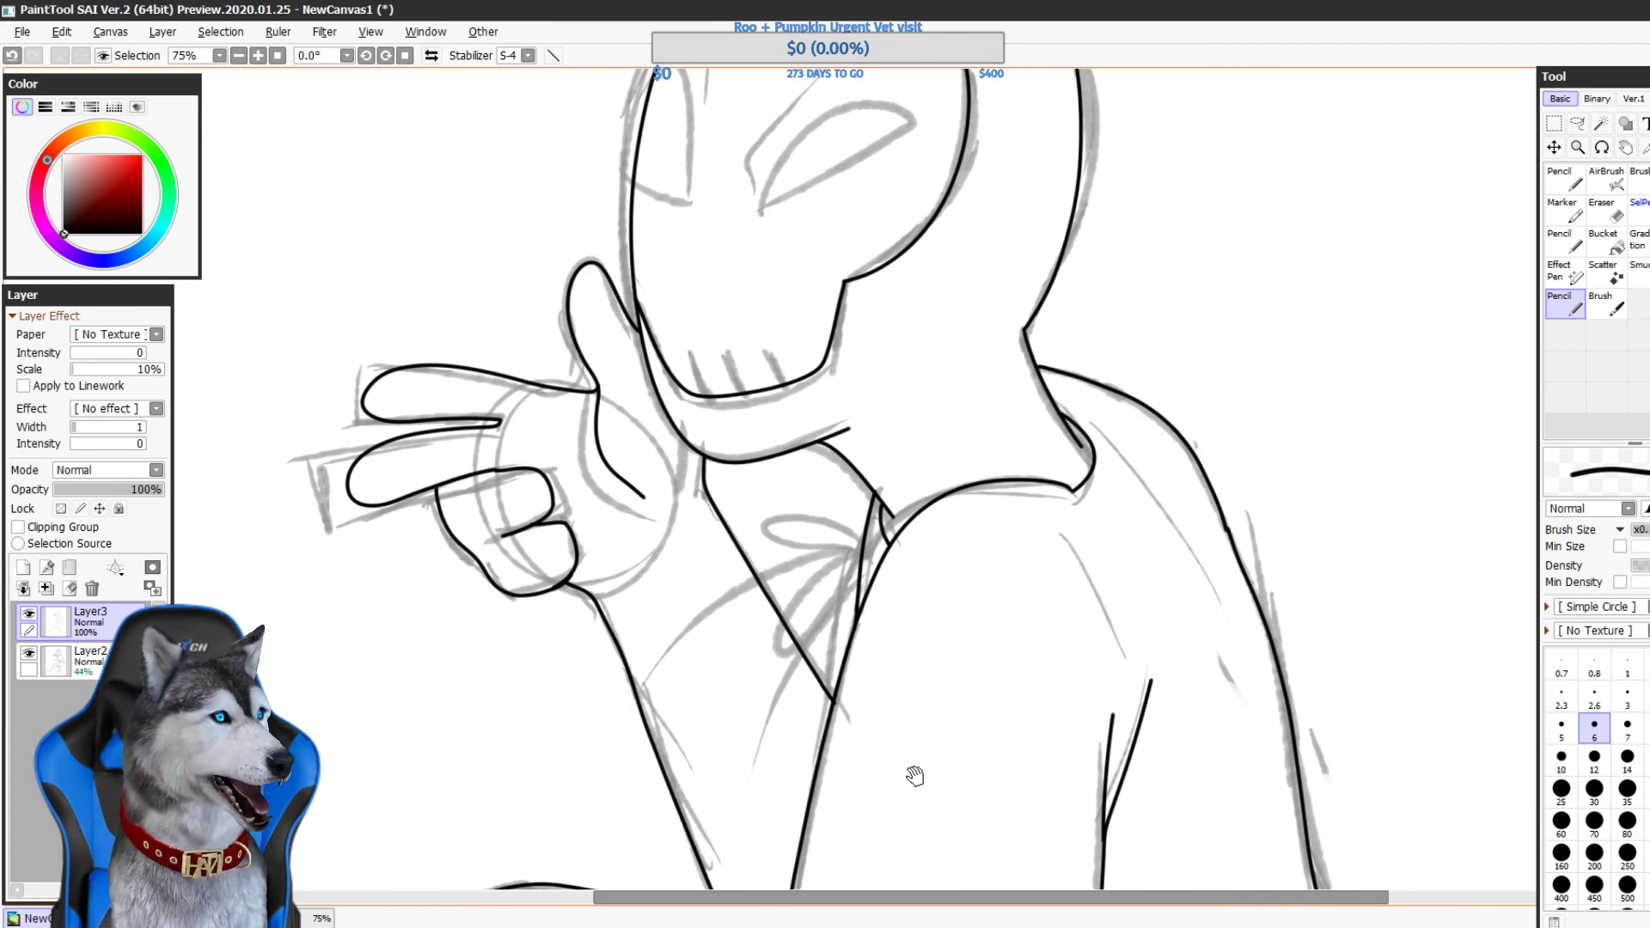
pyautogui.scroll(-2, 728, 464)
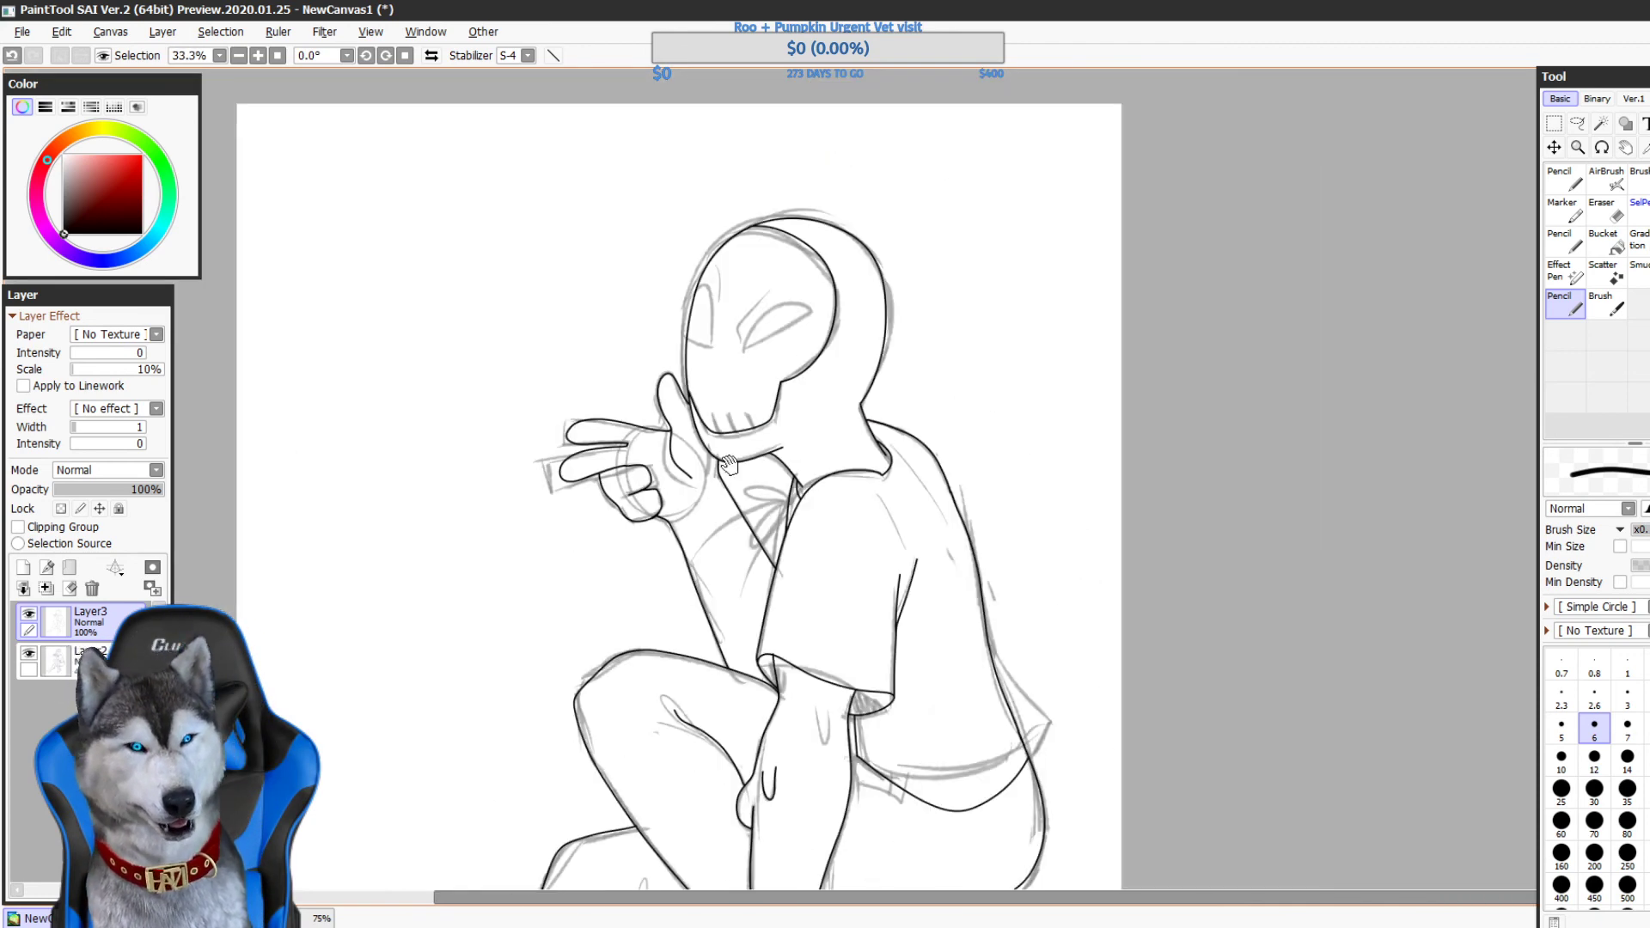
pyautogui.moveTo(729, 464); pyautogui.dragTo(681, 379)
pyautogui.click(28, 653)
pyautogui.moveTo(1121, 540)
pyautogui.mouseDown()
pyautogui.moveTo(1154, 413)
pyautogui.moveTo(1029, 419)
pyautogui.mouseUp()
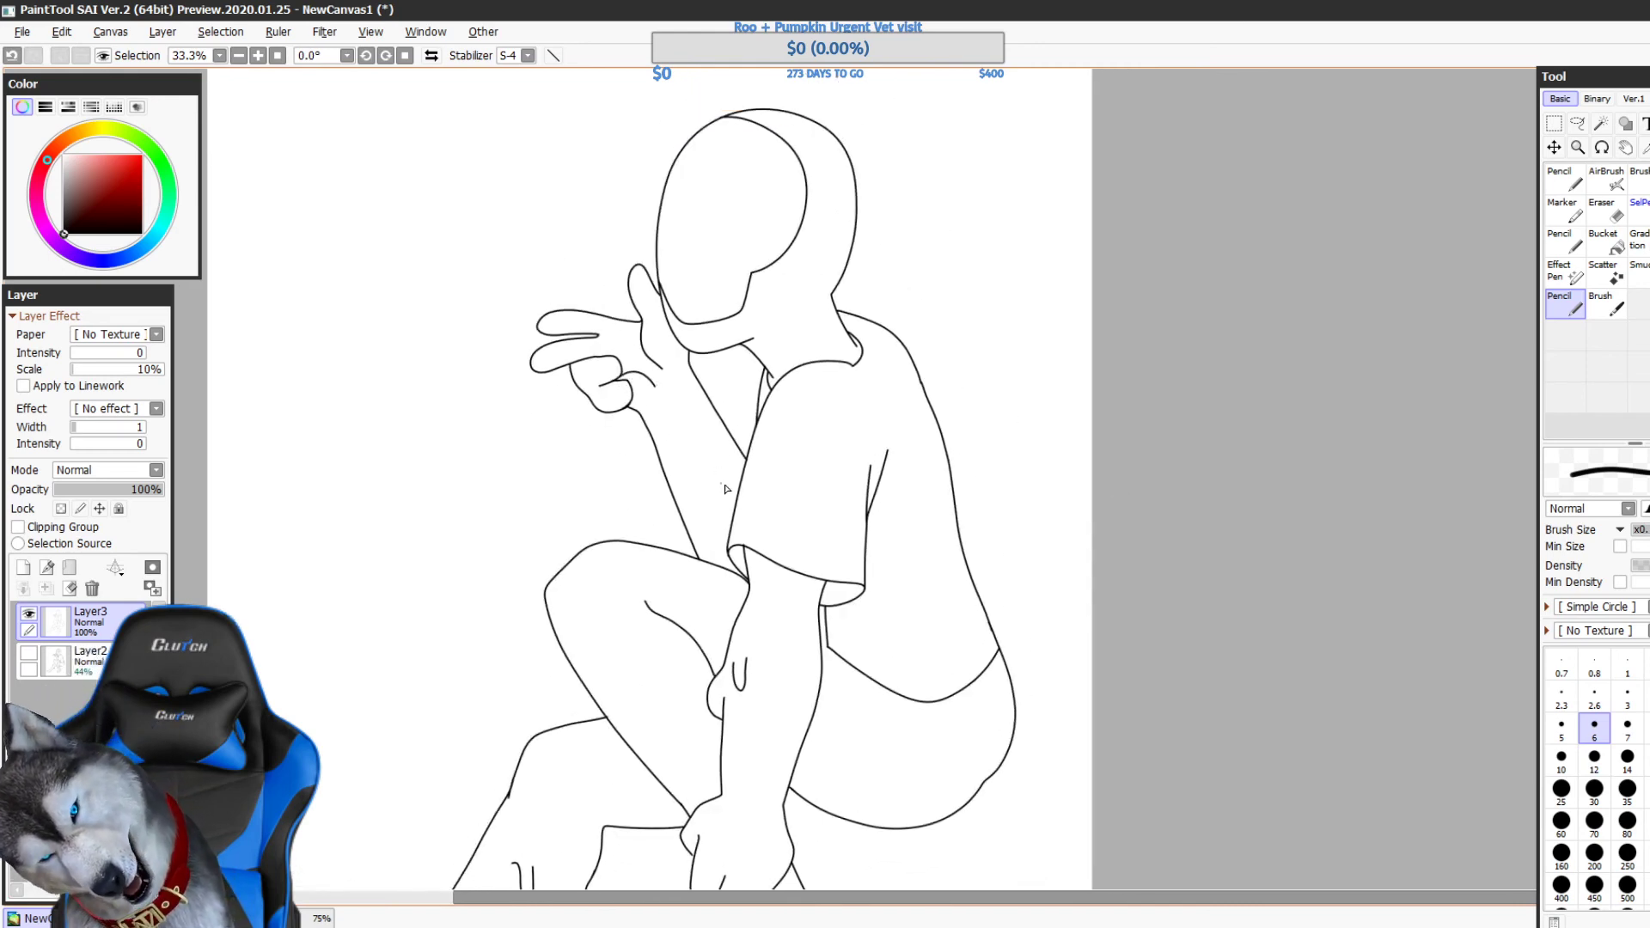
# - Erase the inner lines of the raised hand's curled fingers, keeping their outer contour and the short arc on the palm
pyautogui.click(1591, 213)
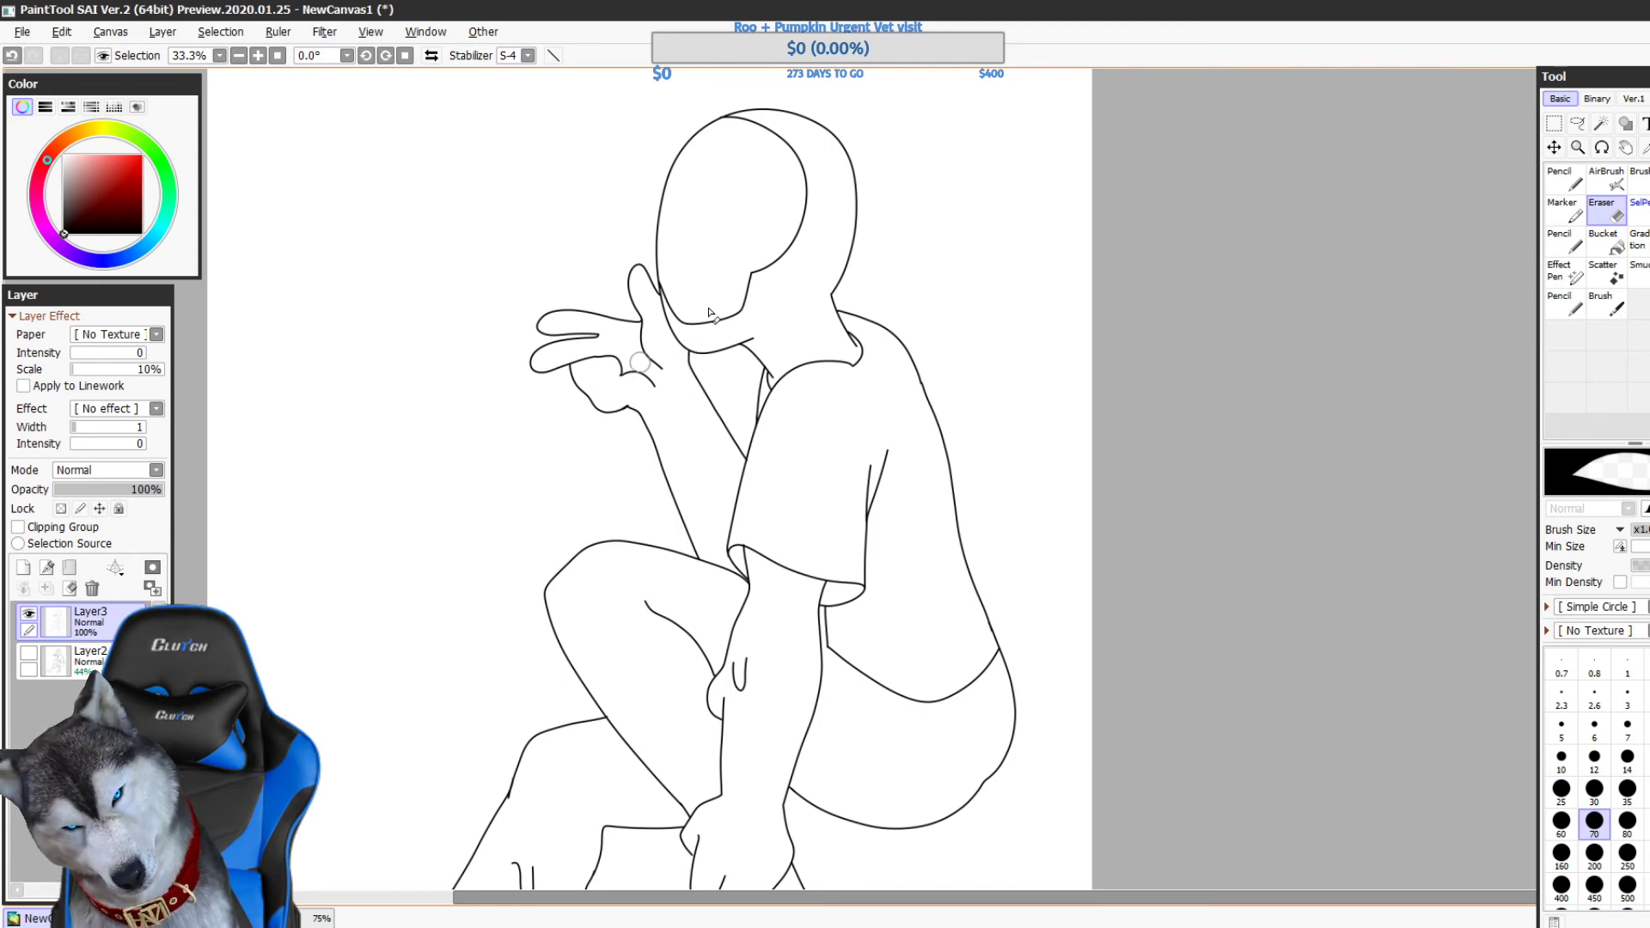
pyautogui.scroll(1, 718, 299)
pyautogui.click(1562, 303)
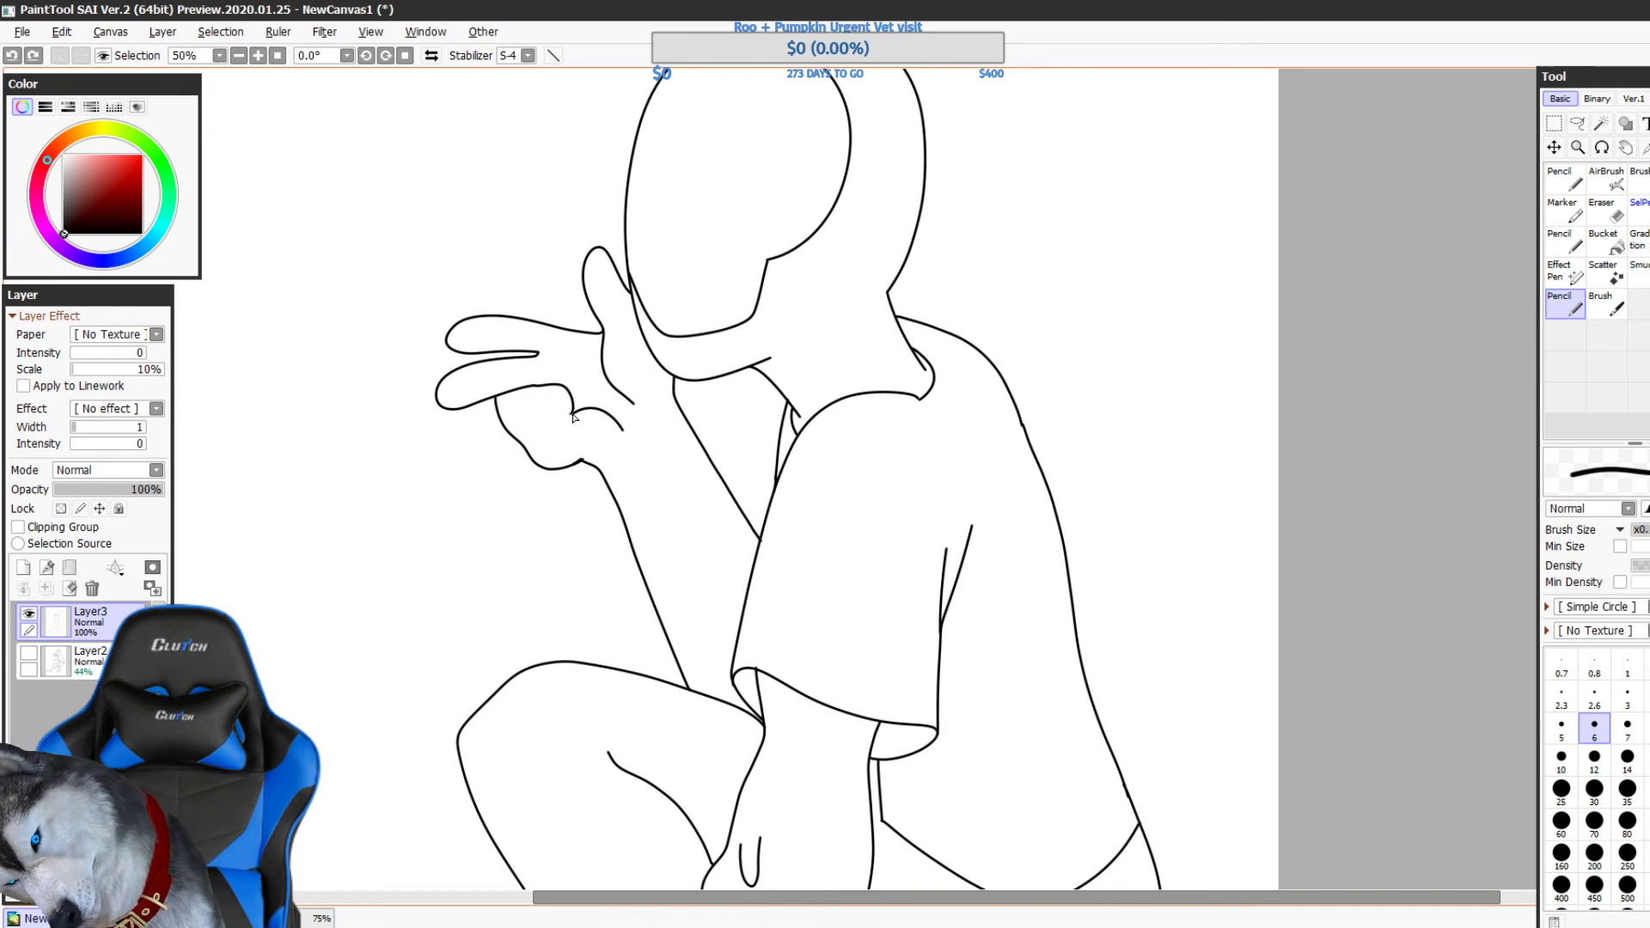
pyautogui.hotkey('ctrl', 'z')
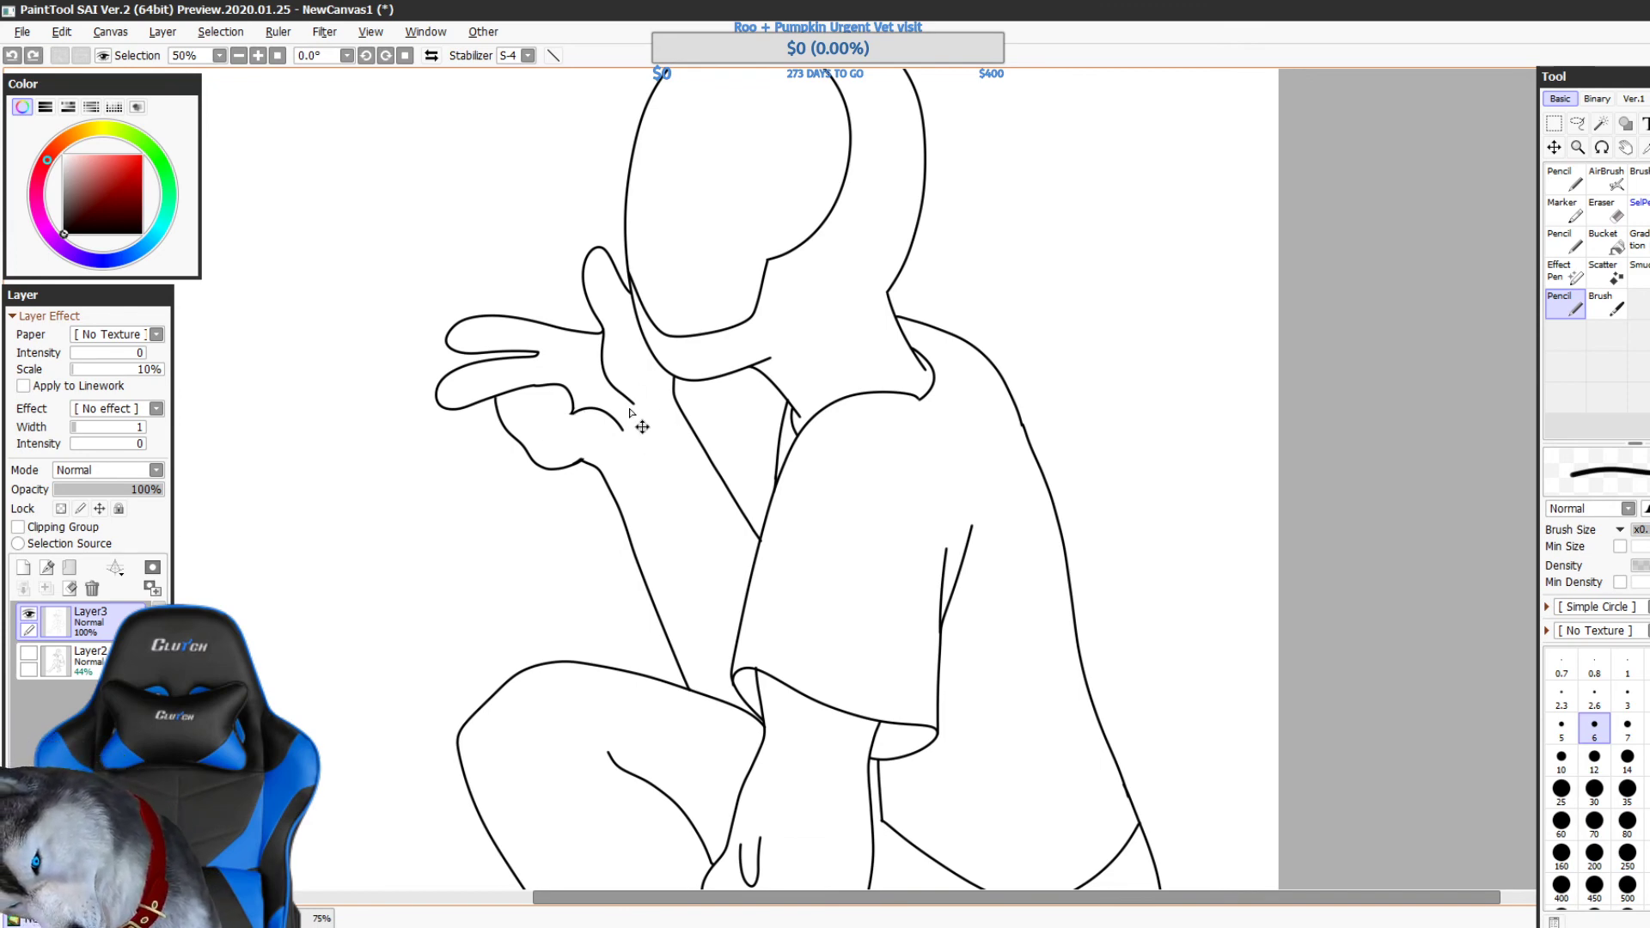
# - Try to redraw the lower curled finger as a rounded shape overlapping the upper one, with a short crease
pyautogui.click(1603, 212)
pyautogui.moveTo(621, 434)
pyautogui.mouseDown()
pyautogui.moveTo(581, 403)
pyautogui.moveTo(605, 374)
pyautogui.mouseUp()
pyautogui.click(1563, 303)
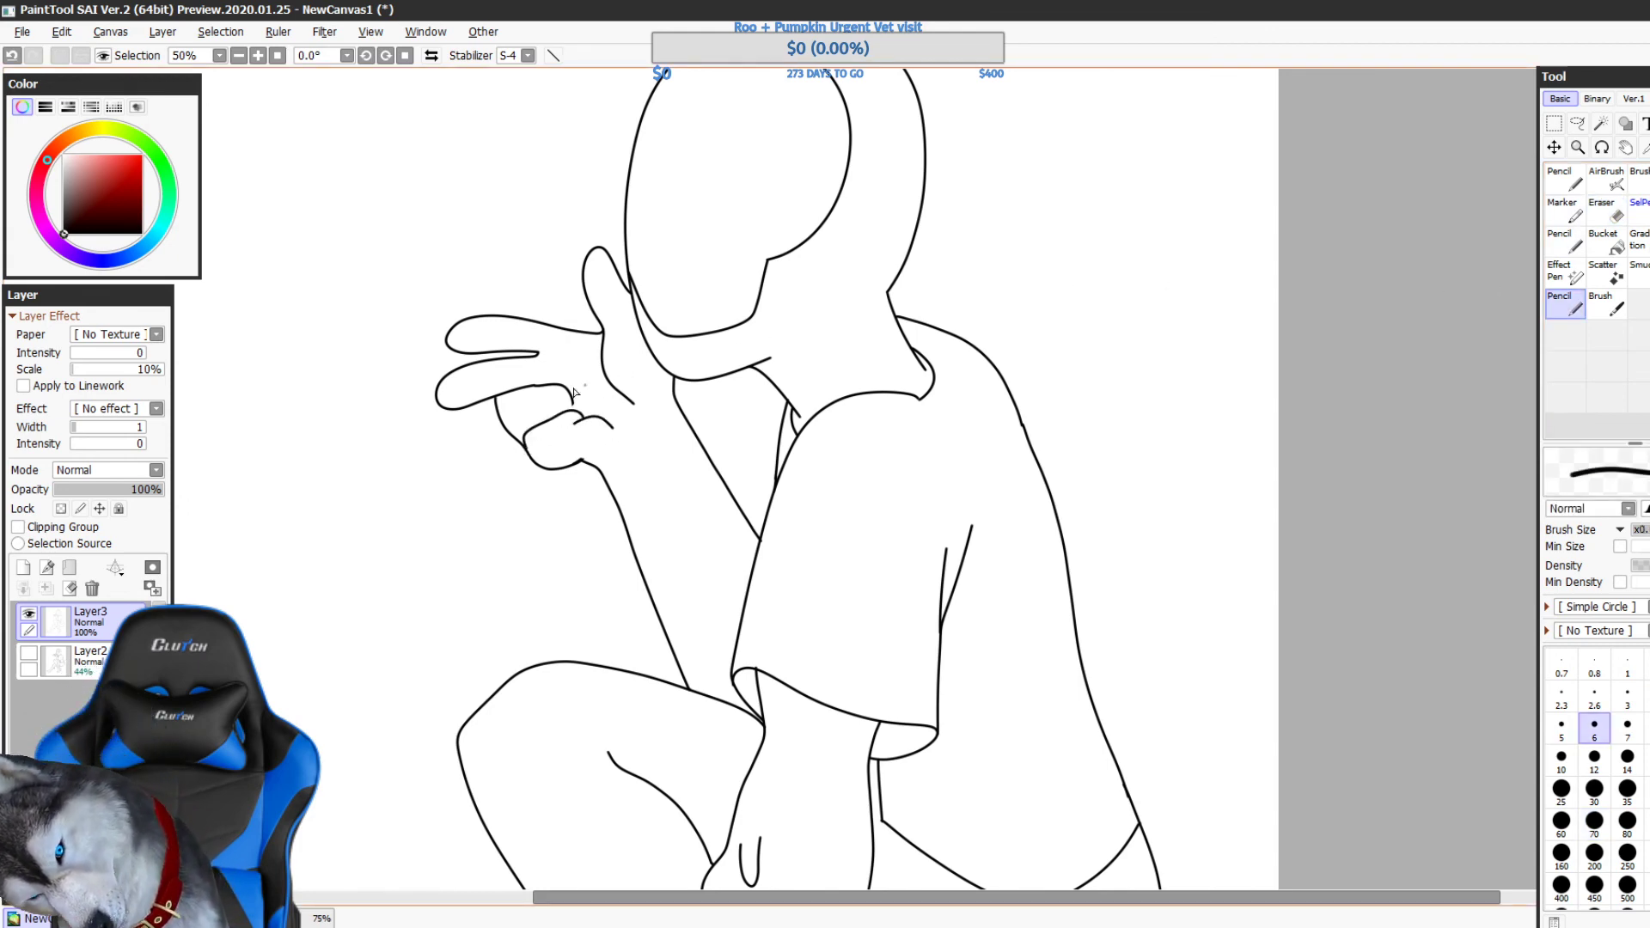
pyautogui.hotkey('ctrl', 'z')
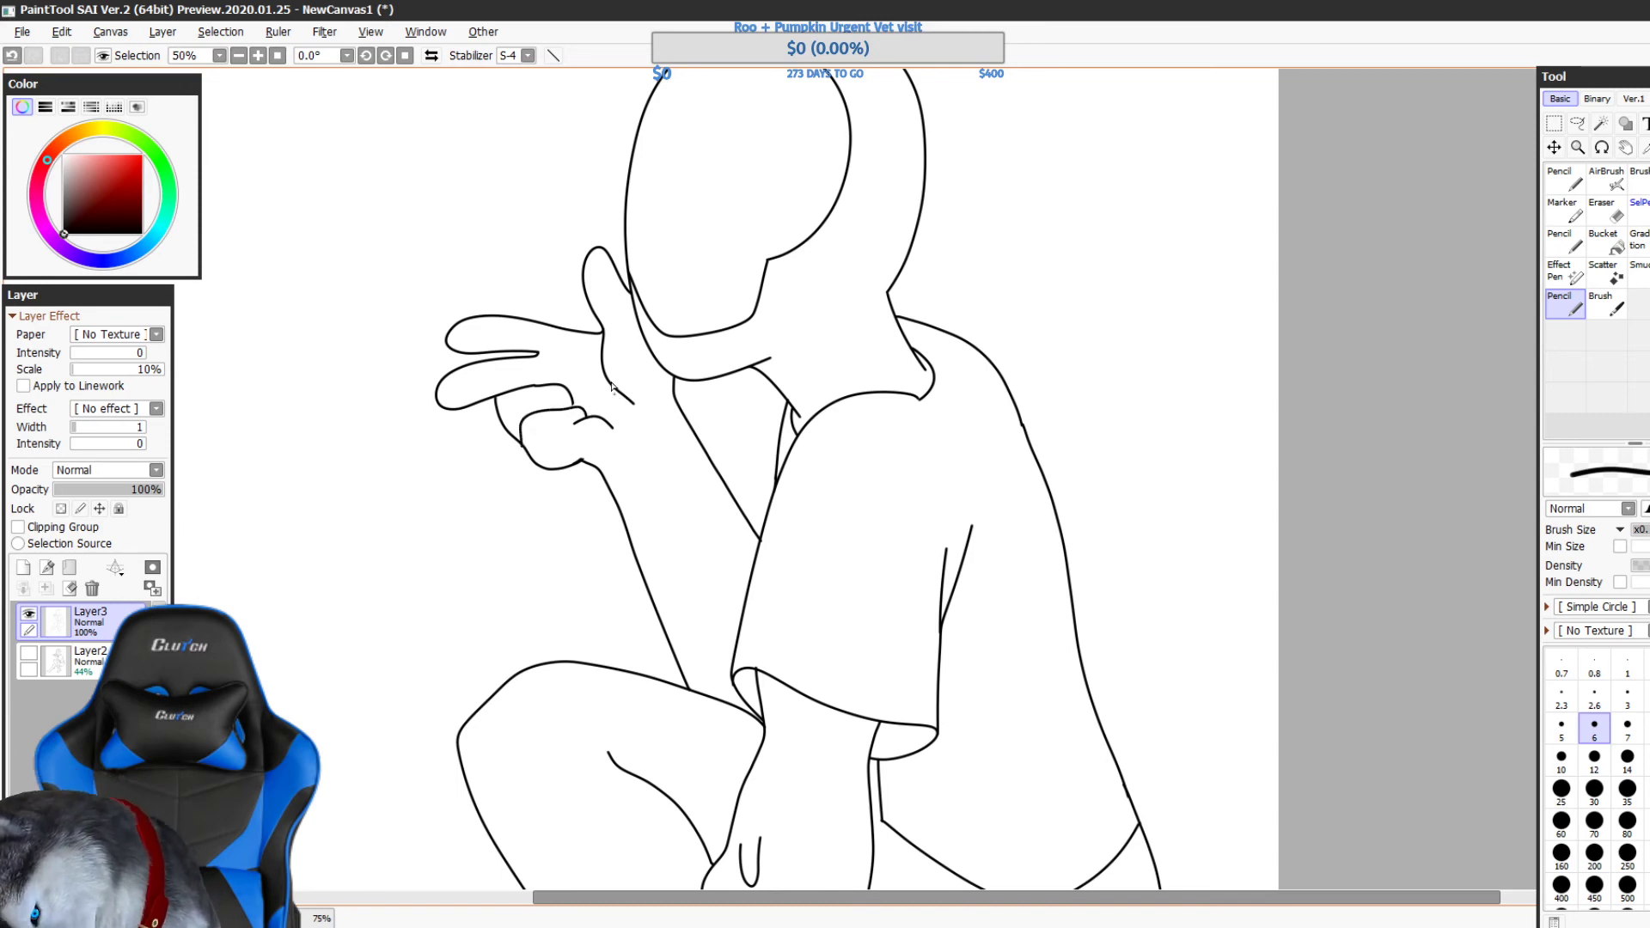
pyautogui.hotkey('ctrl', 'z')
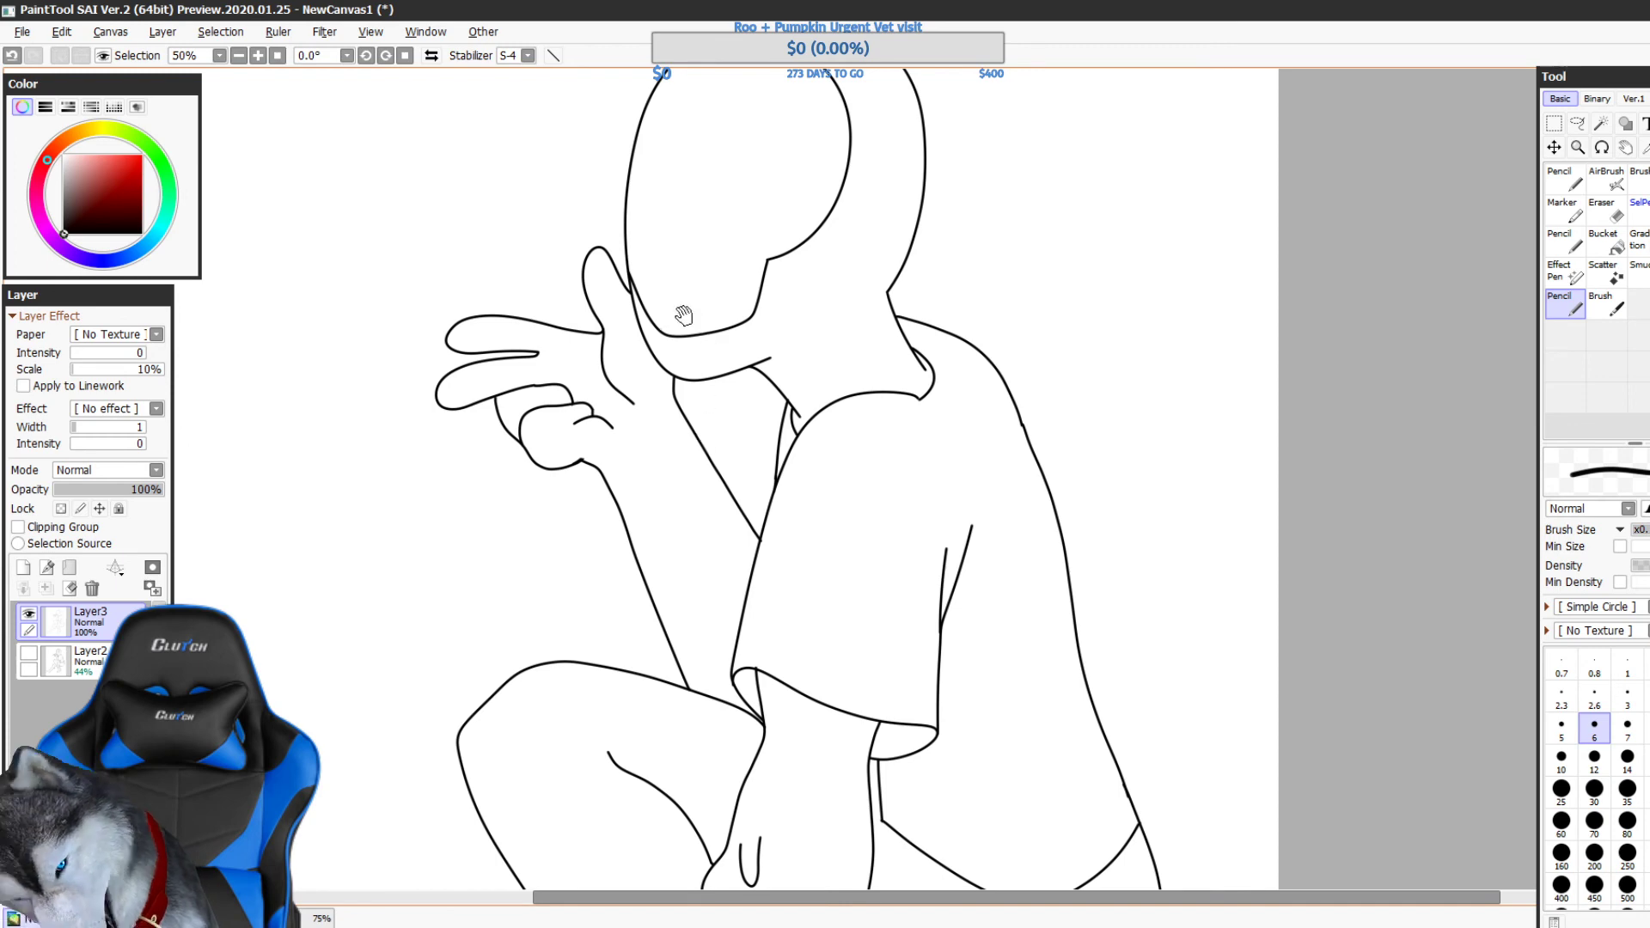
pyautogui.moveTo(899, 490); pyautogui.dragTo(938, 518)
pyautogui.moveTo(615, 451); pyautogui.dragTo(595, 468)
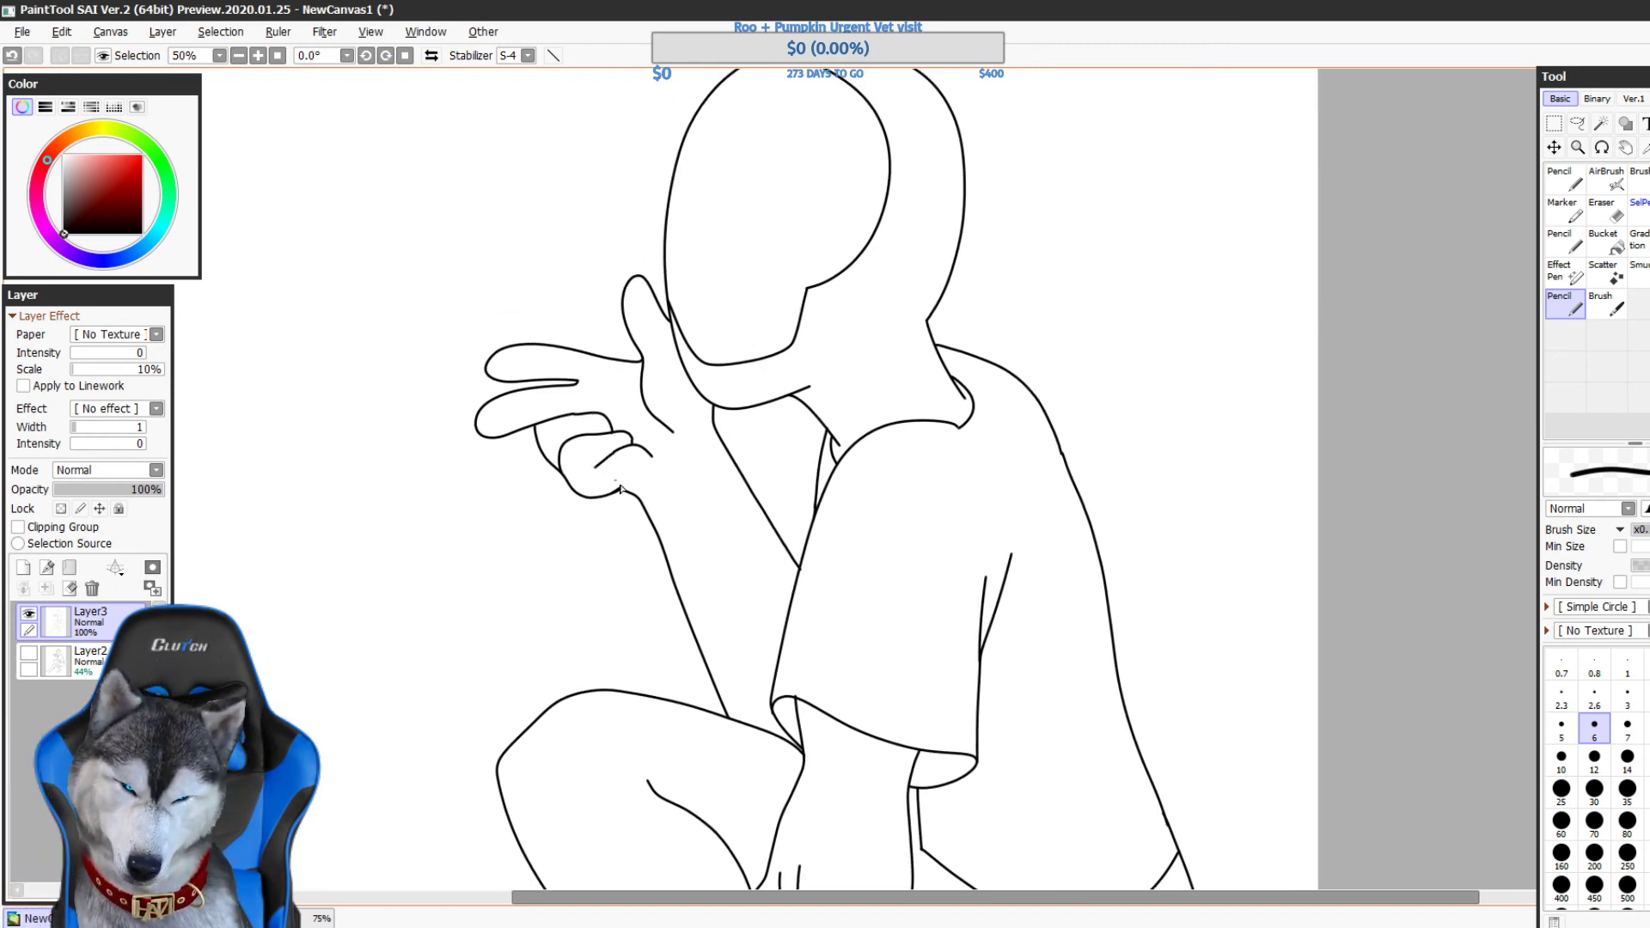
pyautogui.moveTo(823, 509); pyautogui.dragTo(1010, 332)
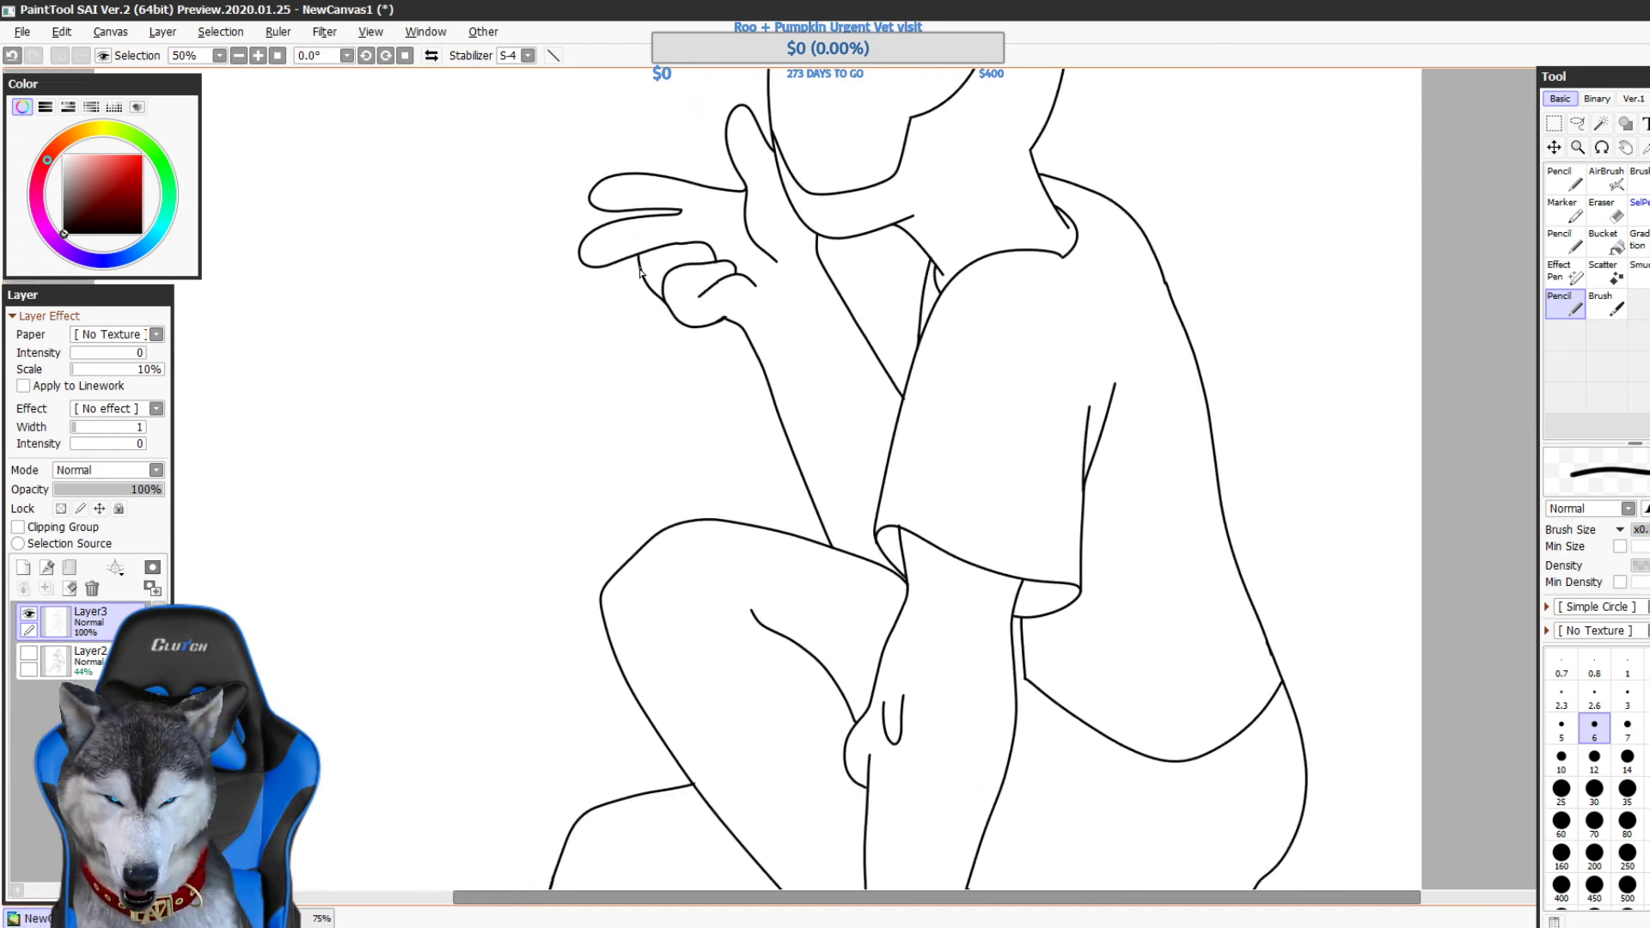
pyautogui.hotkey('ctrl', 'z')
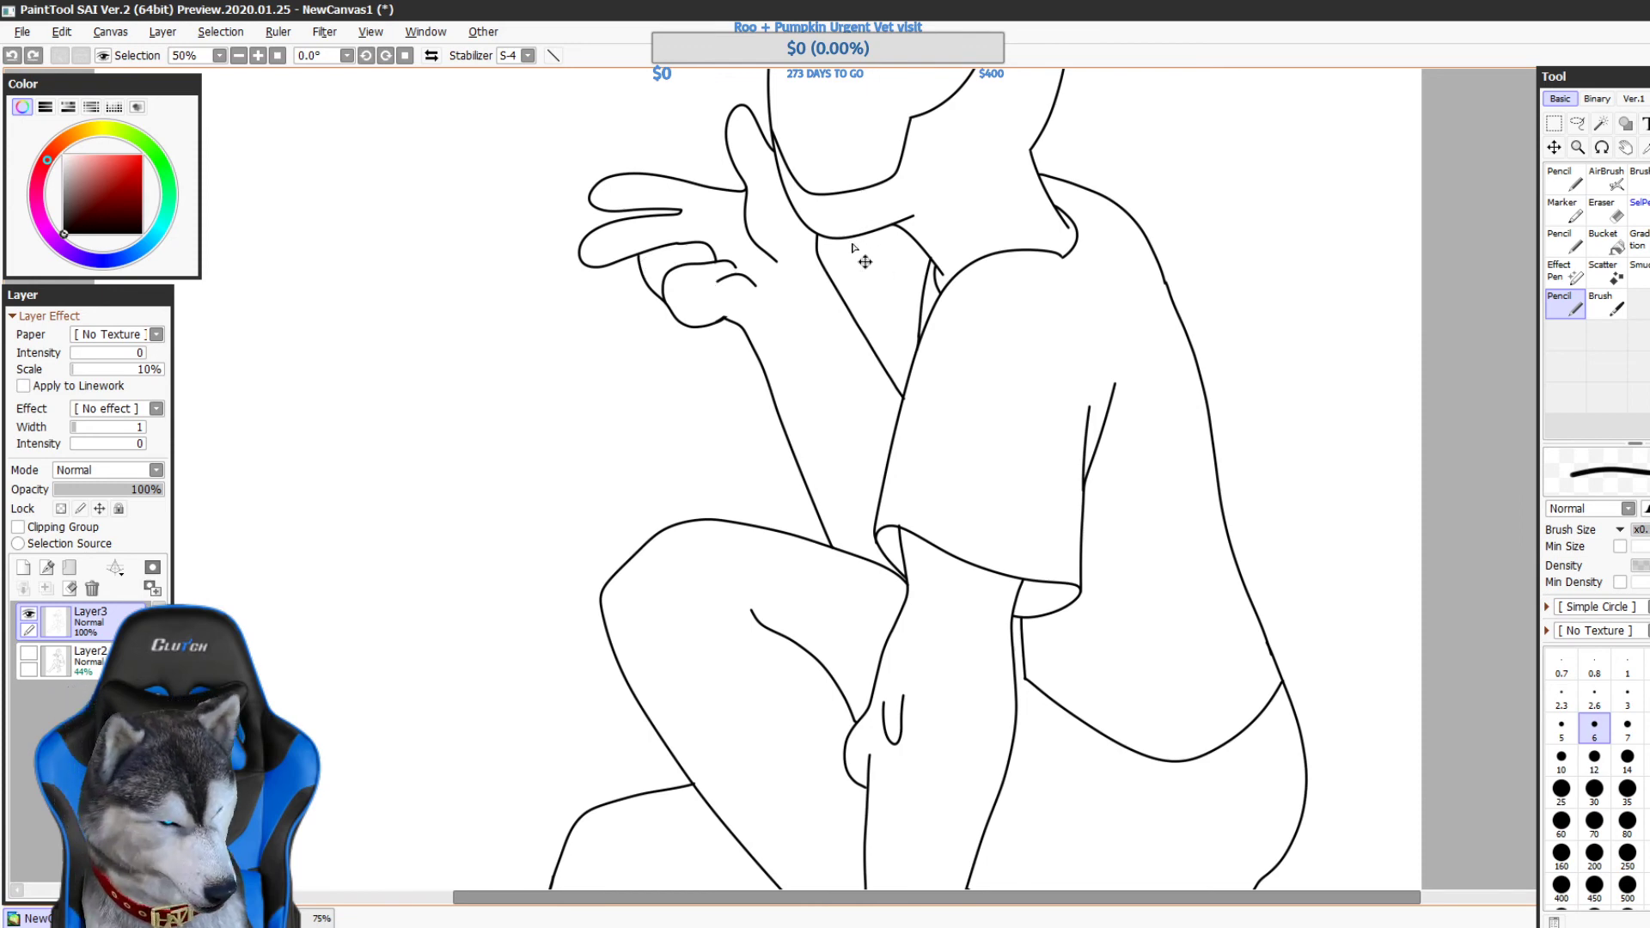
pyautogui.hotkey('ctrl', 'z')
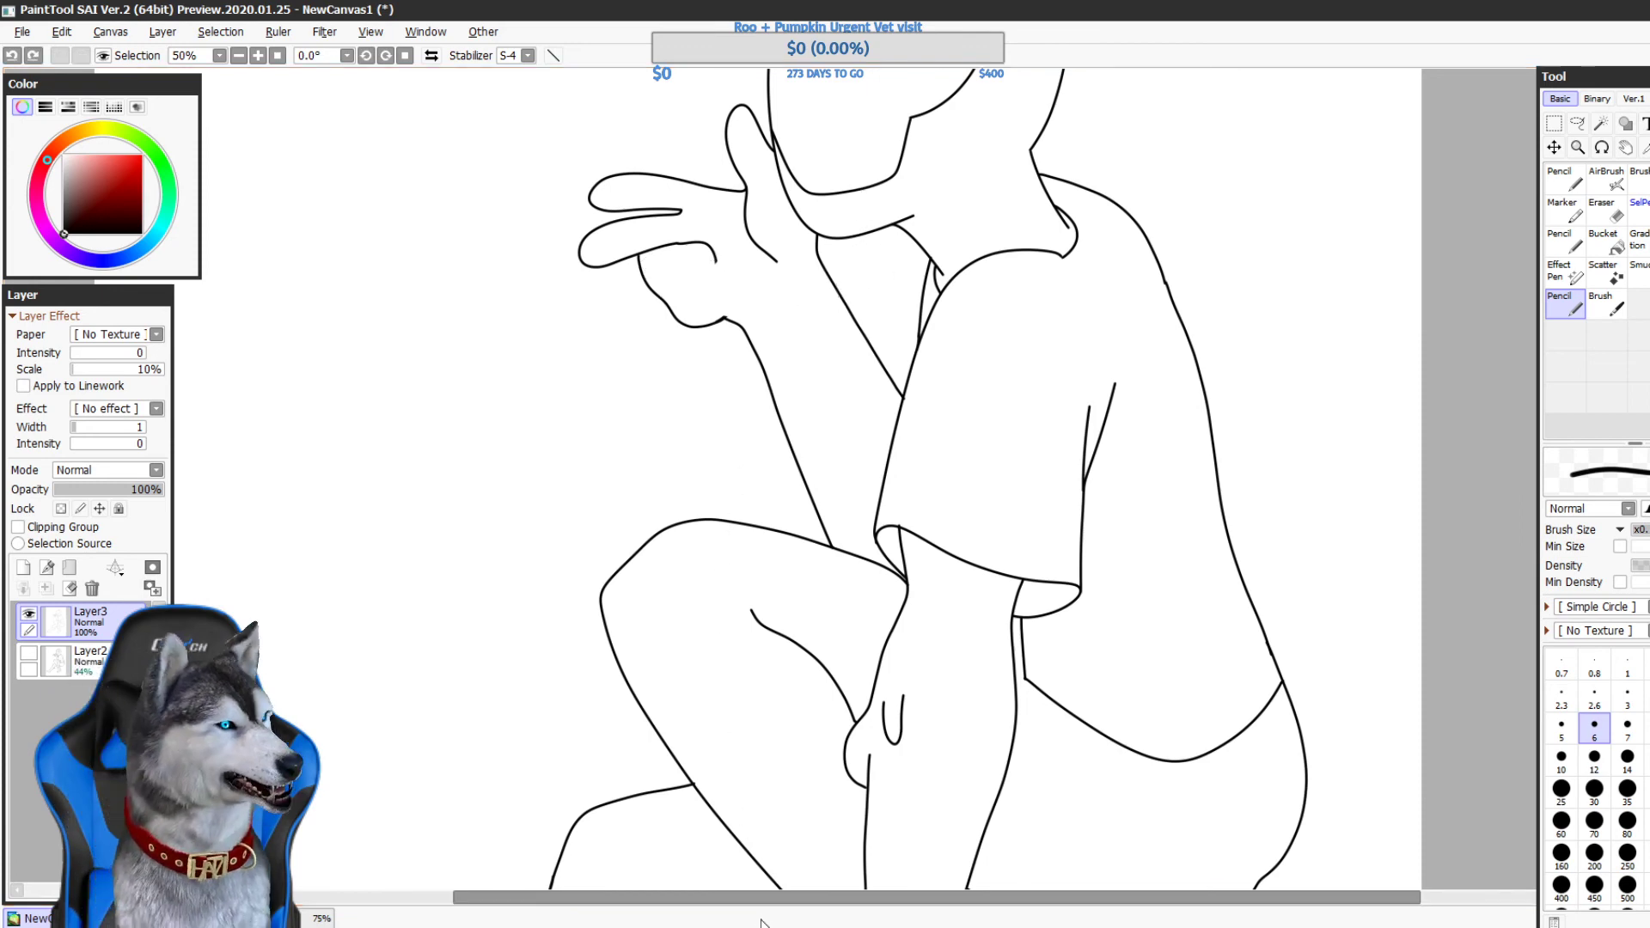
# - Ink a short diagonal line between the two curled fingers, running from the palm arc into the fist
pyautogui.moveTo(965, 564); pyautogui.dragTo(998, 771)
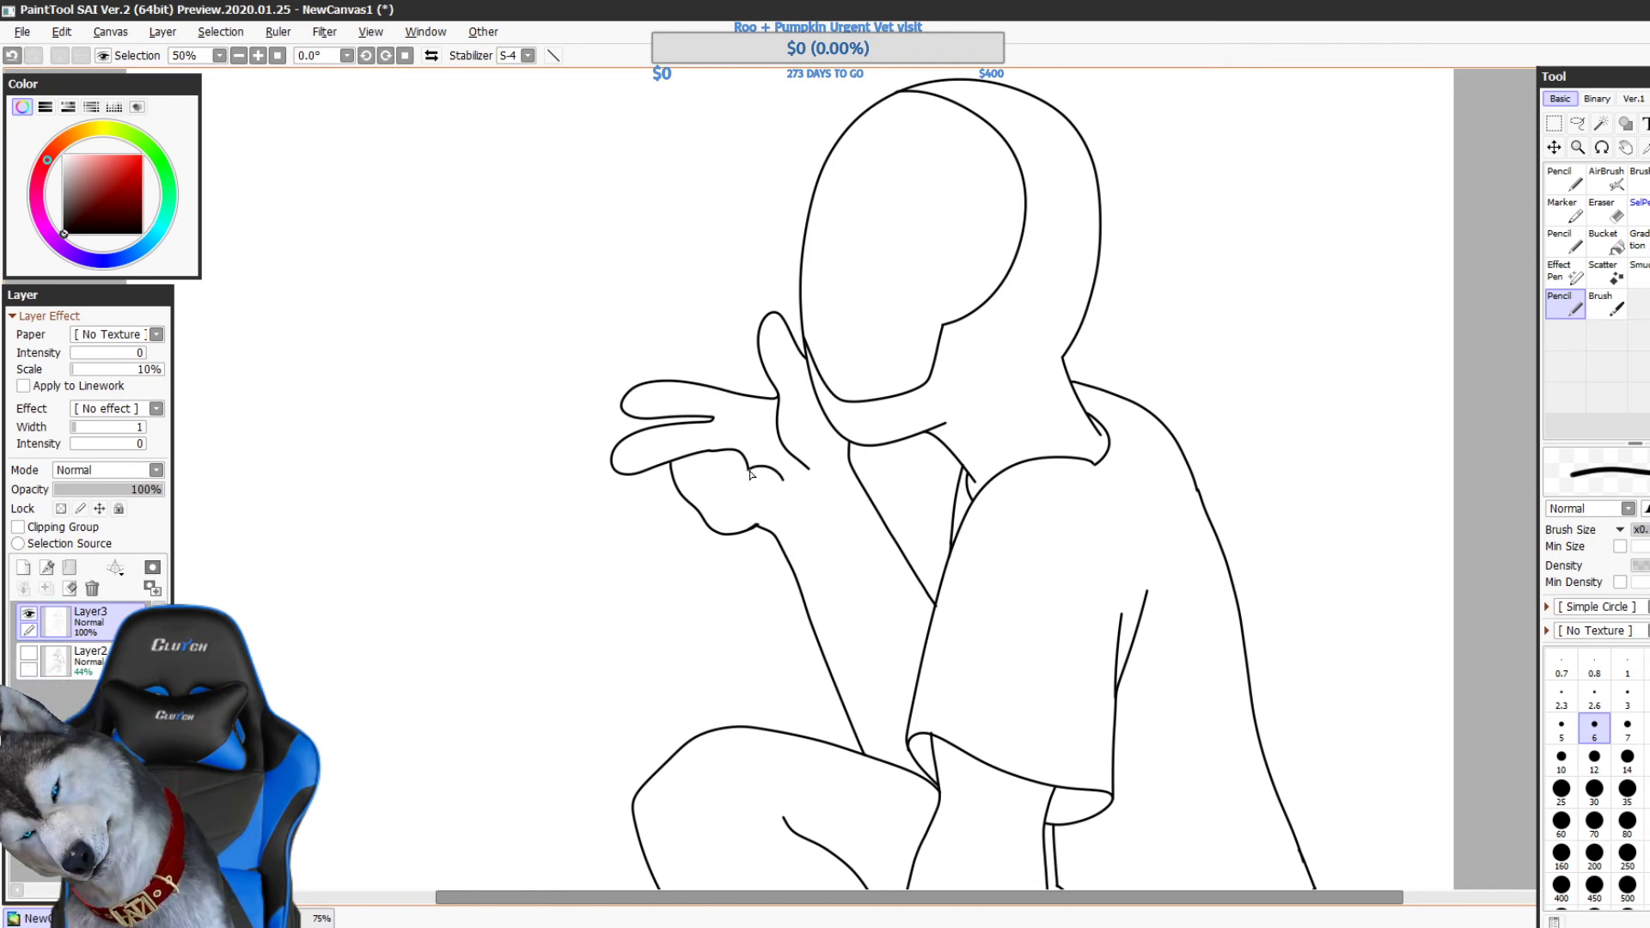
pyautogui.hotkey('ctrl', 'z')
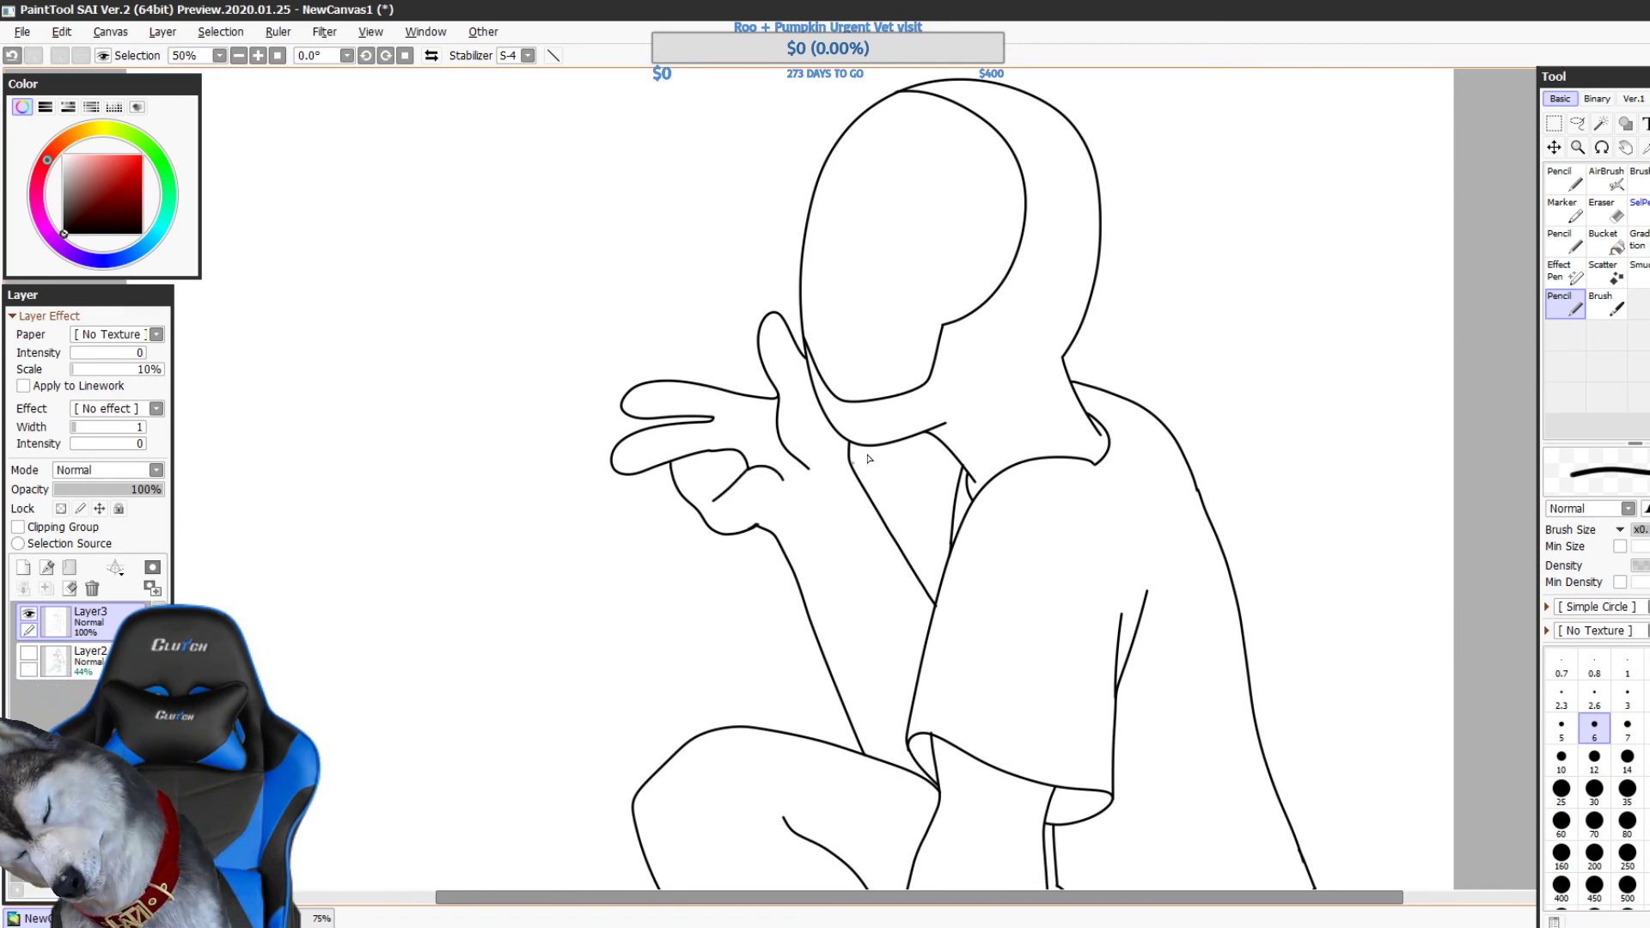
pyautogui.moveTo(746, 459); pyautogui.dragTo(699, 475)
# - Ink a small rounded pocket shape below the shirt hem behind the resting forearm, with a curved dividing line inside it
pyautogui.moveTo(967, 534)
pyautogui.mouseDown()
pyautogui.moveTo(961, 411)
pyautogui.moveTo(979, 549)
pyautogui.moveTo(976, 383)
pyautogui.mouseUp()
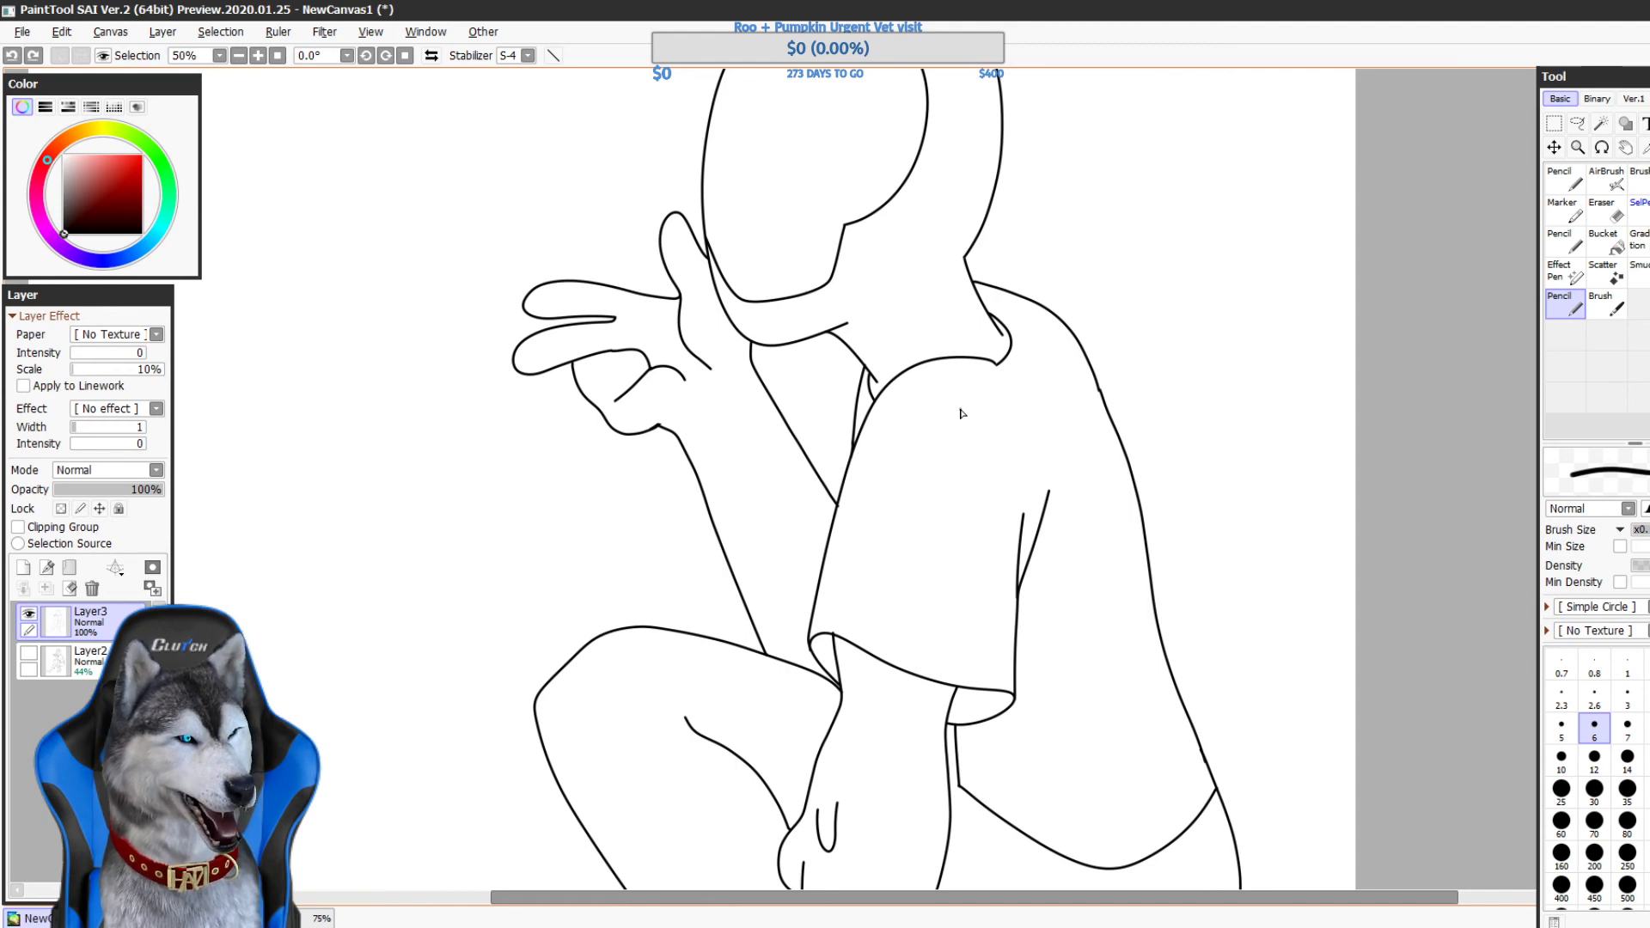
pyautogui.moveTo(962, 413)
pyautogui.mouseDown()
pyautogui.moveTo(965, 430)
pyautogui.moveTo(902, 379)
pyautogui.moveTo(894, 317)
pyautogui.moveTo(848, 582)
pyautogui.moveTo(840, 571)
pyautogui.moveTo(946, 453)
pyautogui.moveTo(1094, 387)
pyautogui.moveTo(1054, 608)
pyautogui.moveTo(1037, 605)
pyautogui.mouseUp()
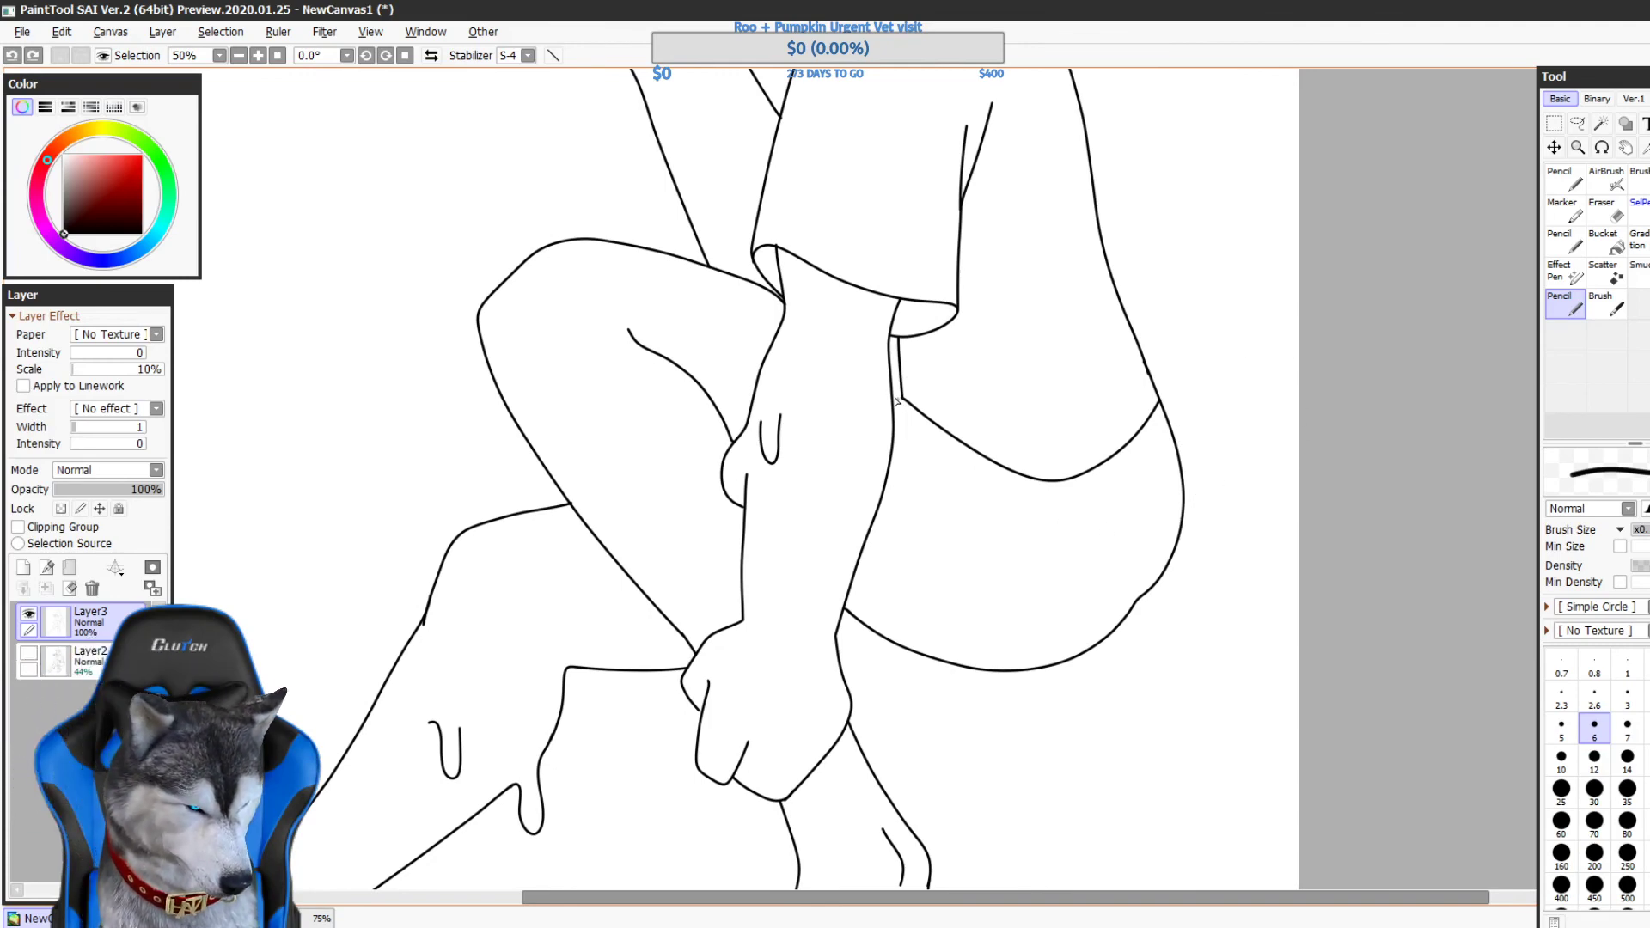
pyautogui.moveTo(954, 432)
pyautogui.mouseDown()
pyautogui.moveTo(1035, 398)
pyautogui.moveTo(1082, 626)
pyautogui.moveTo(1047, 599)
pyautogui.moveTo(950, 379)
pyautogui.moveTo(938, 303)
pyautogui.mouseUp()
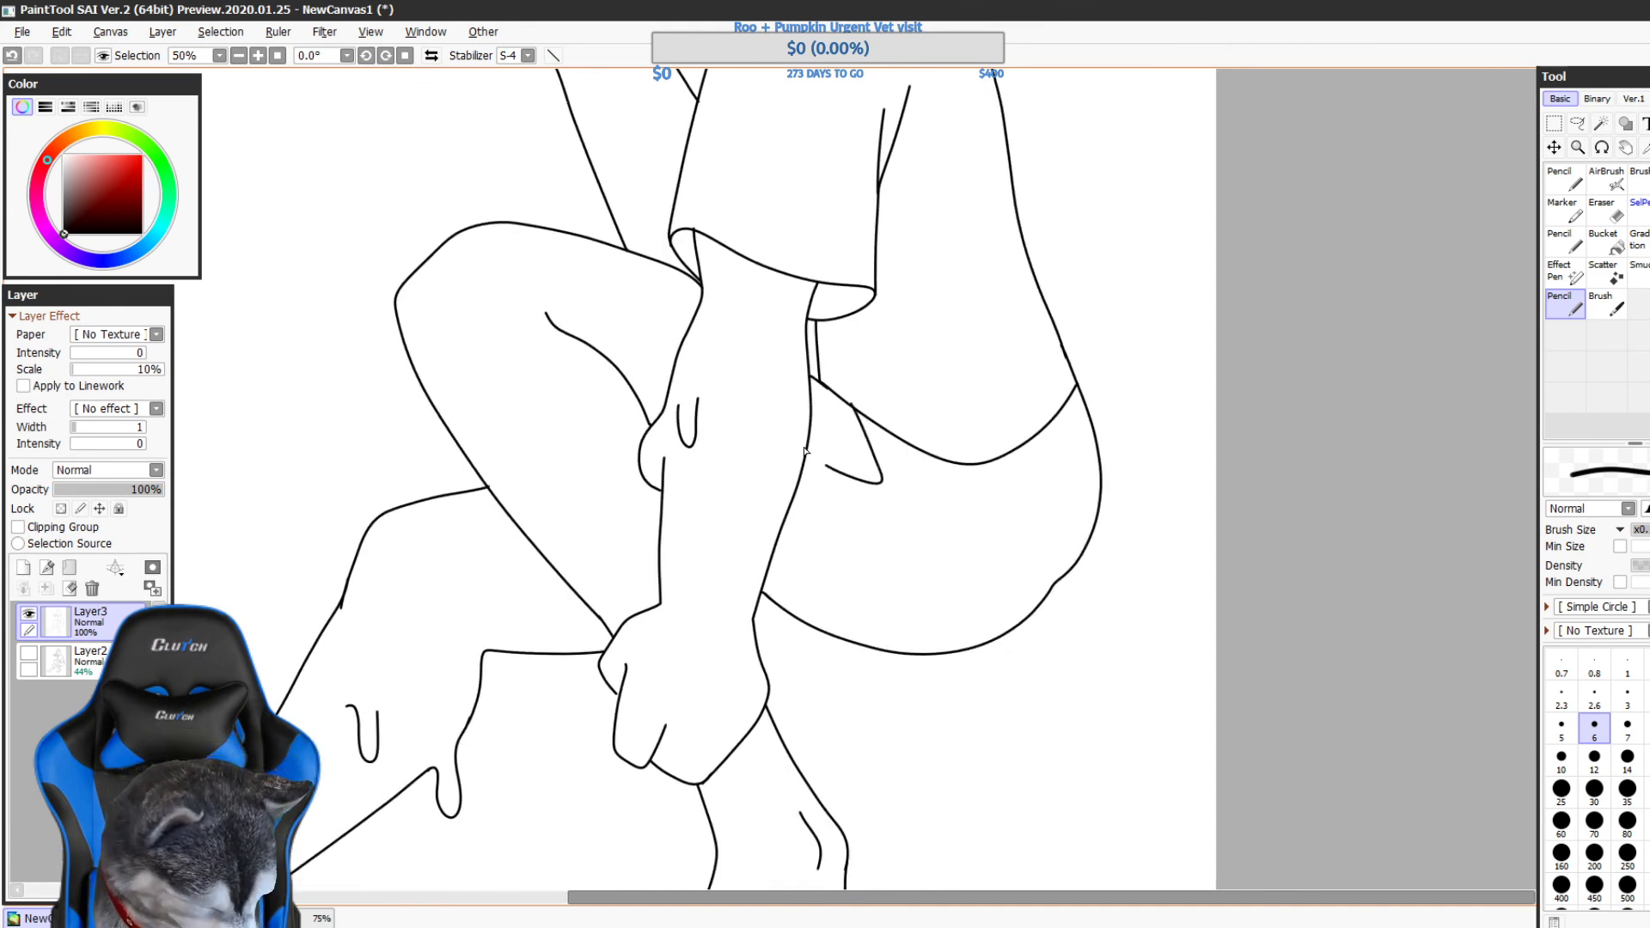
pyautogui.hotkey('ctrl', 'z')
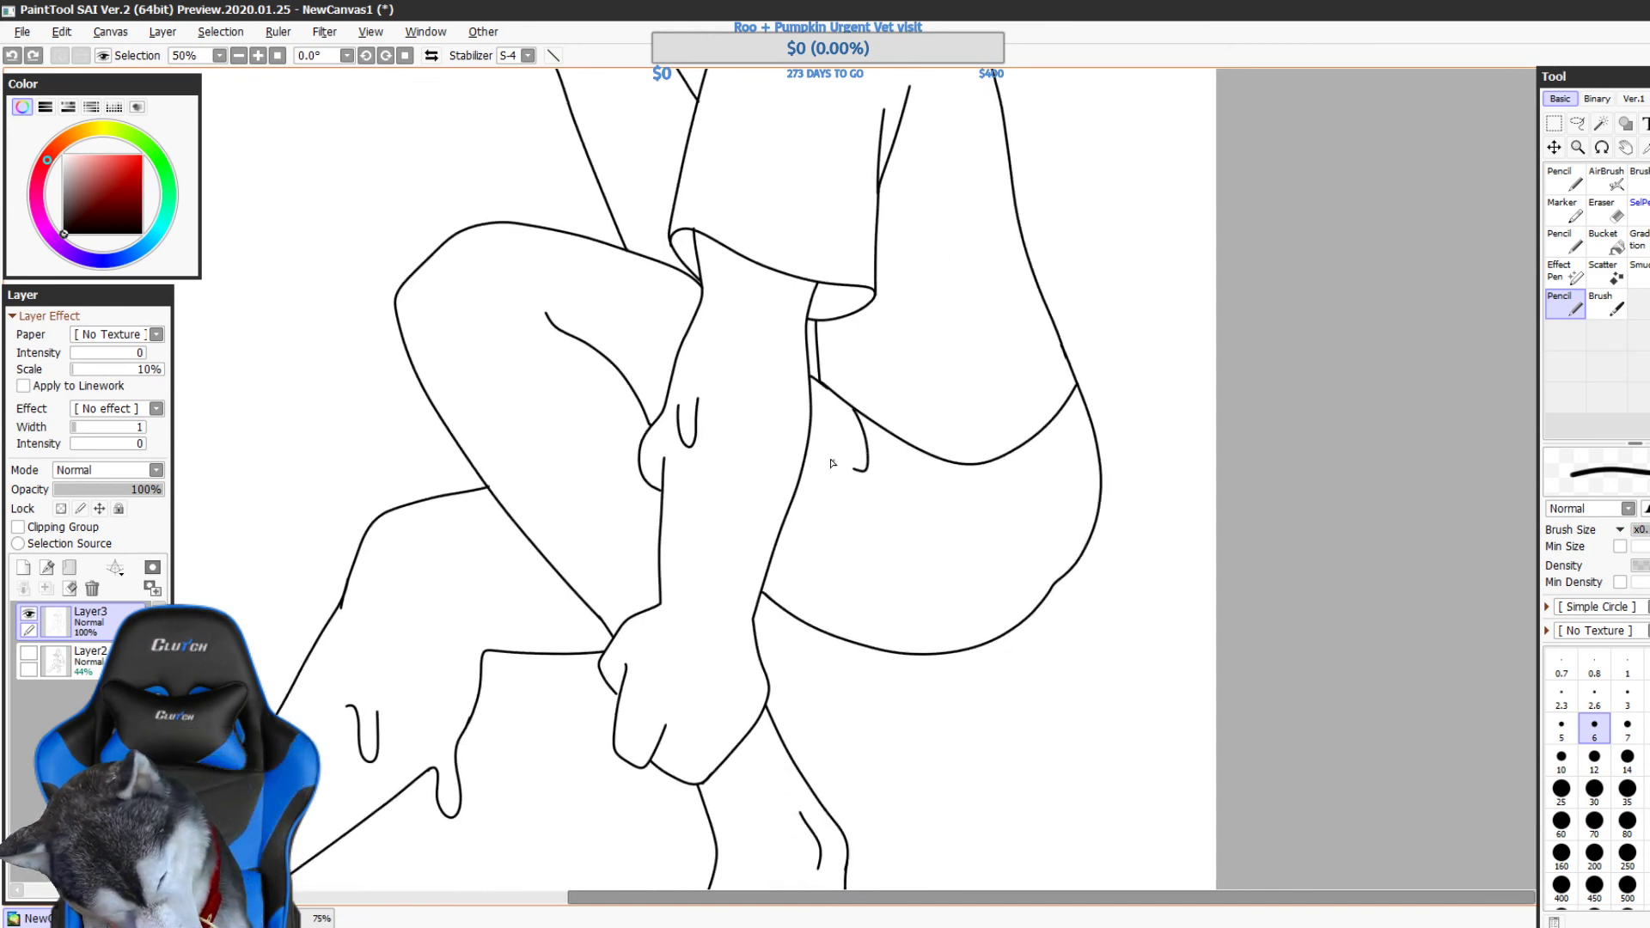
pyautogui.moveTo(938, 501); pyautogui.dragTo(903, 222)
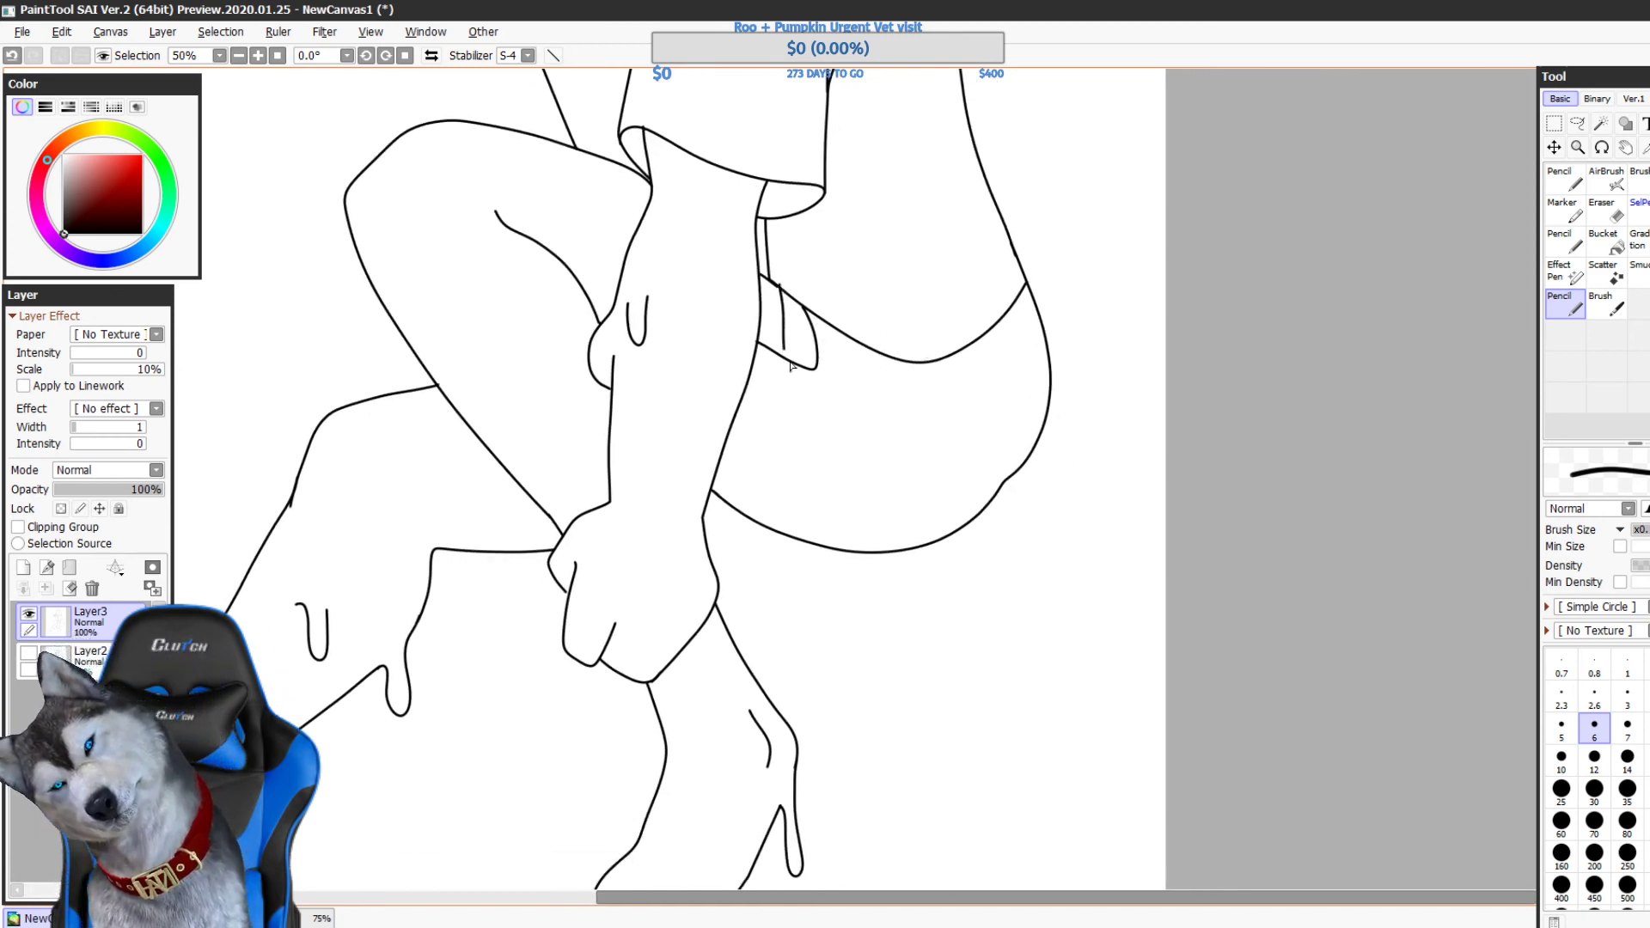
pyautogui.moveTo(781, 290); pyautogui.dragTo(784, 362)
pyautogui.hotkey('ctrl', 'z')
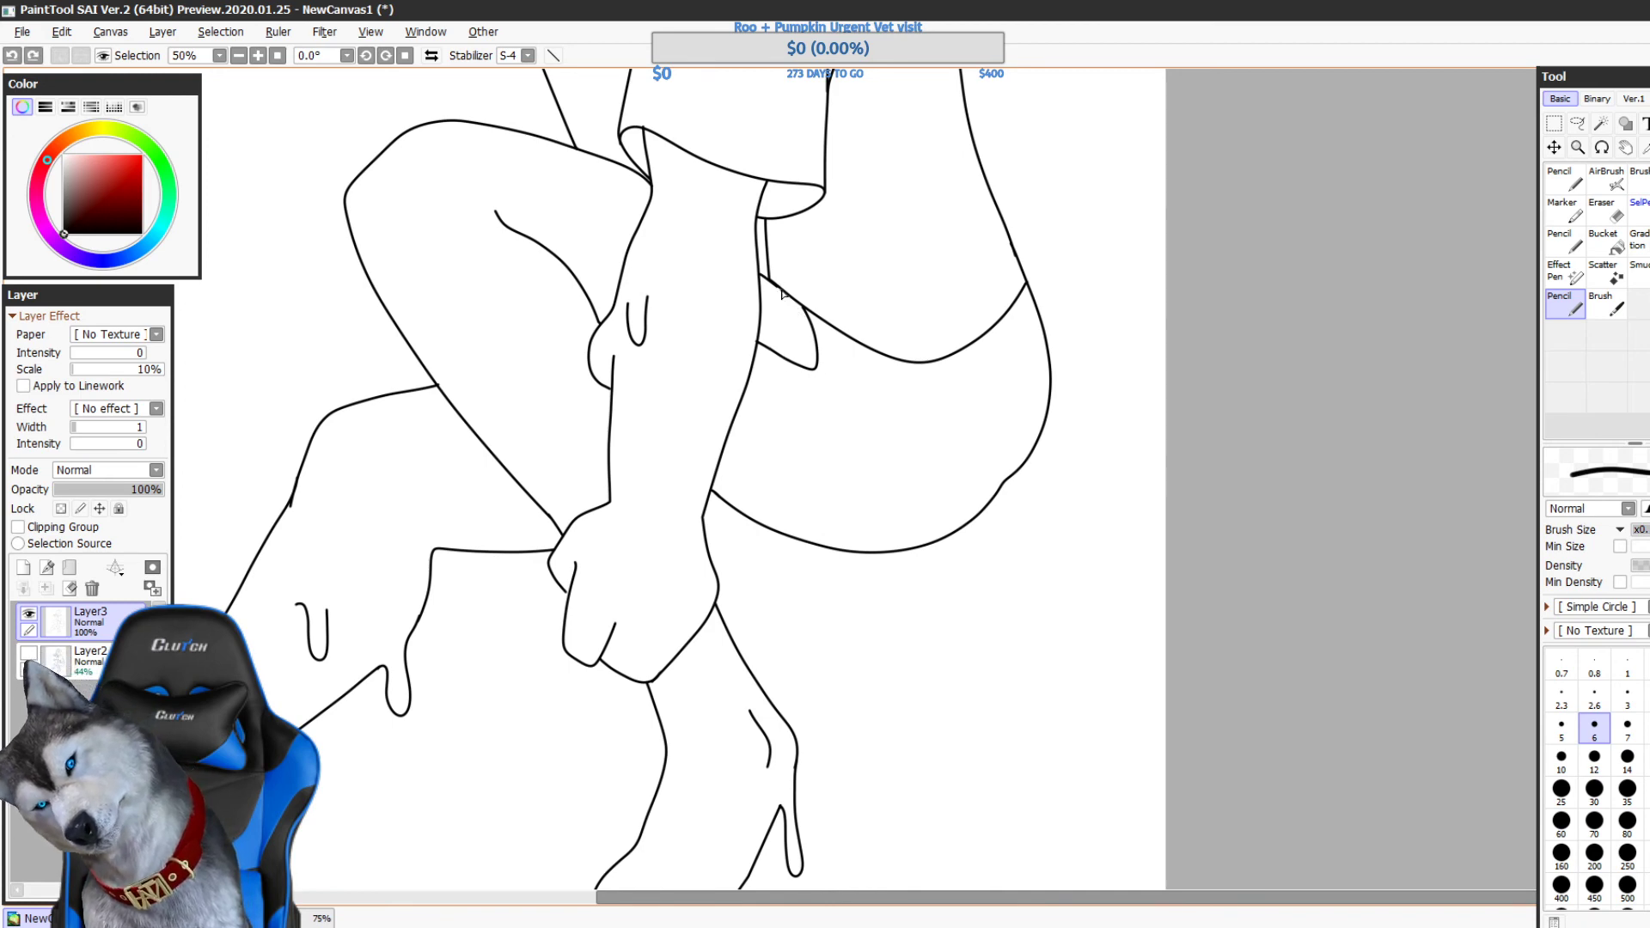
pyautogui.moveTo(782, 289); pyautogui.dragTo(788, 360)
# - Try to ink a large curved pocket shape and fold lines on the seat of the trousers below the shirt hem
pyautogui.moveTo(905, 350); pyautogui.dragTo(947, 211)
pyautogui.moveTo(1117, 262); pyautogui.dragTo(1122, 378)
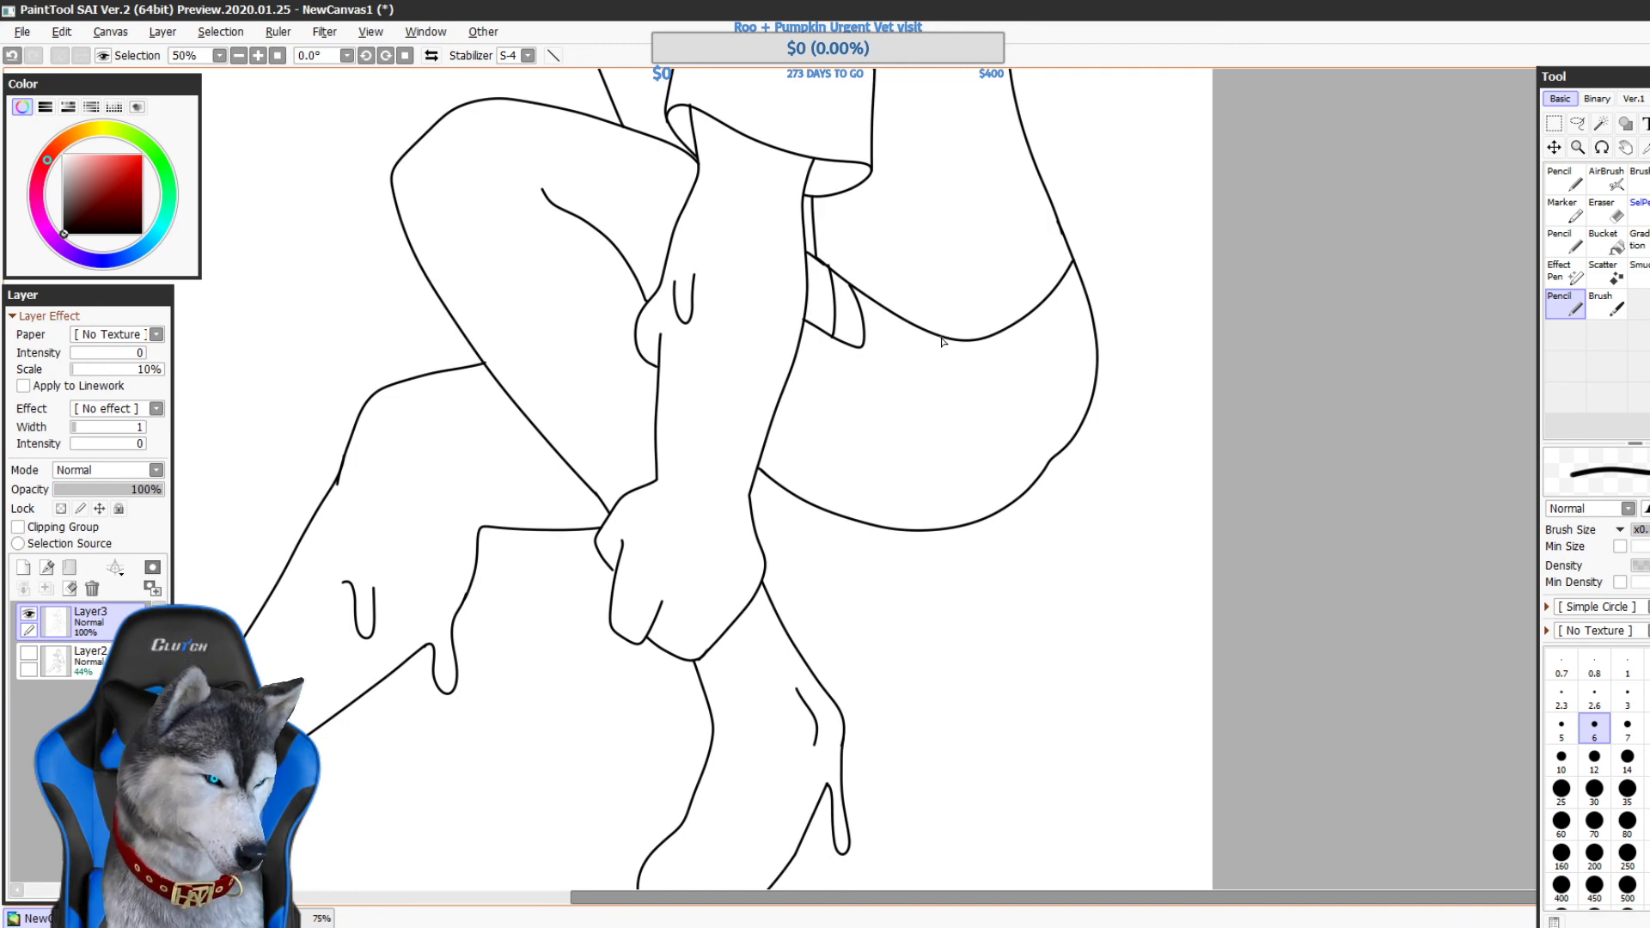
pyautogui.moveTo(943, 334); pyautogui.dragTo(911, 397)
pyautogui.hotkey('ctrl', 'z')
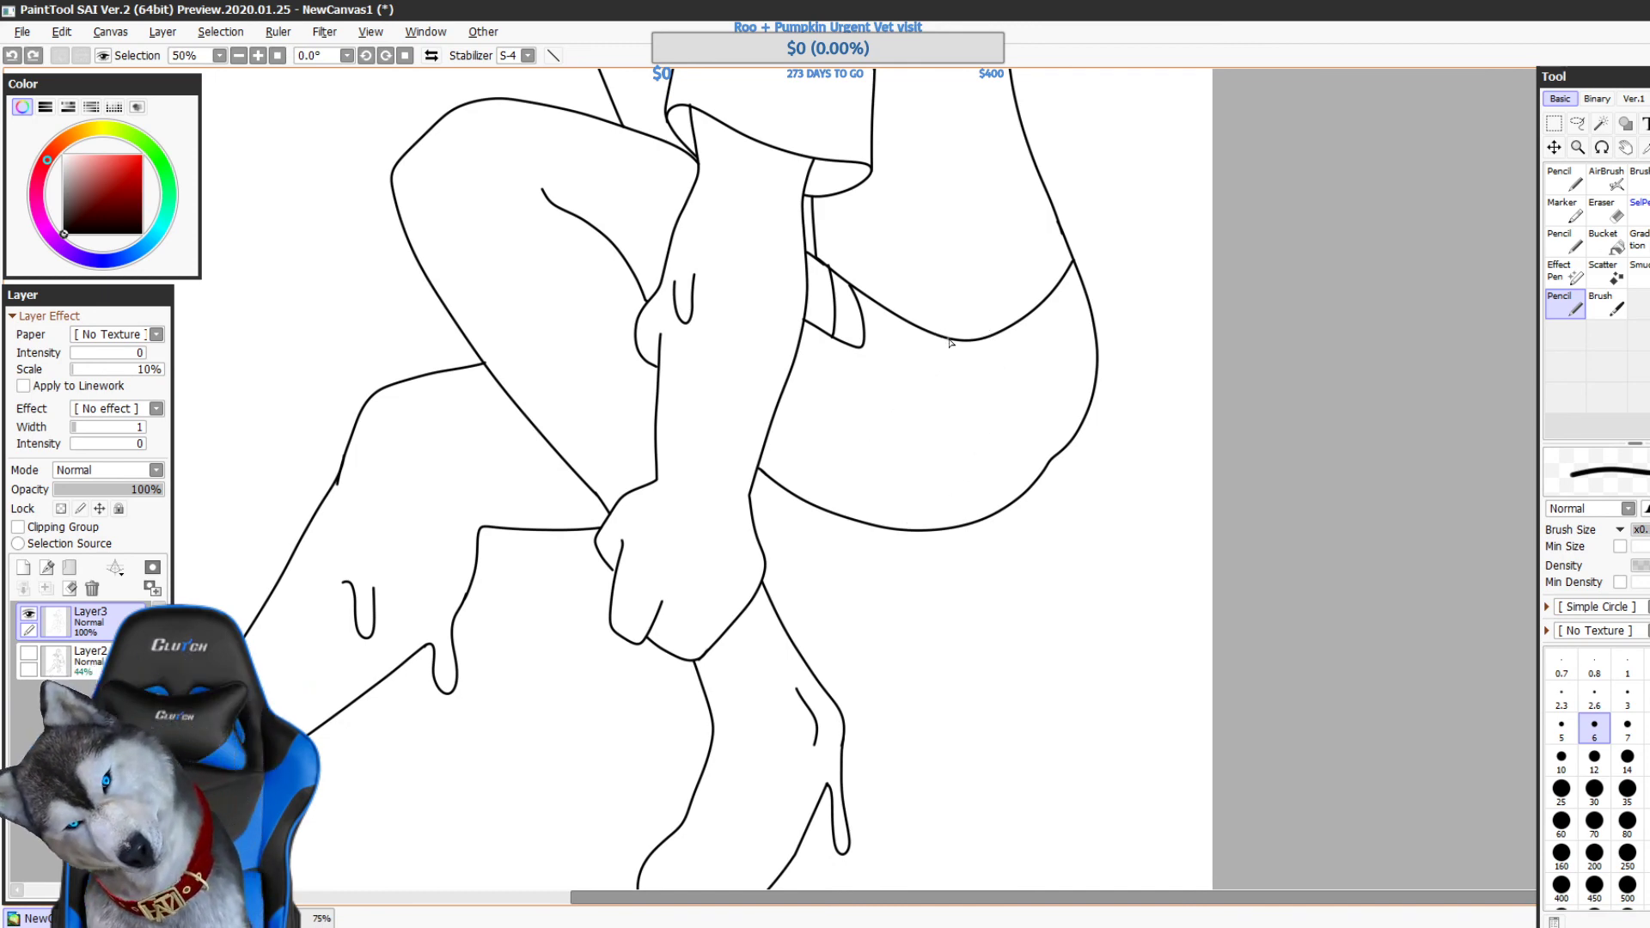
pyautogui.moveTo(949, 339)
pyautogui.mouseDown()
pyautogui.moveTo(936, 404)
pyautogui.moveTo(845, 445)
pyautogui.moveTo(864, 493)
pyautogui.moveTo(897, 514)
pyautogui.moveTo(994, 475)
pyautogui.mouseUp()
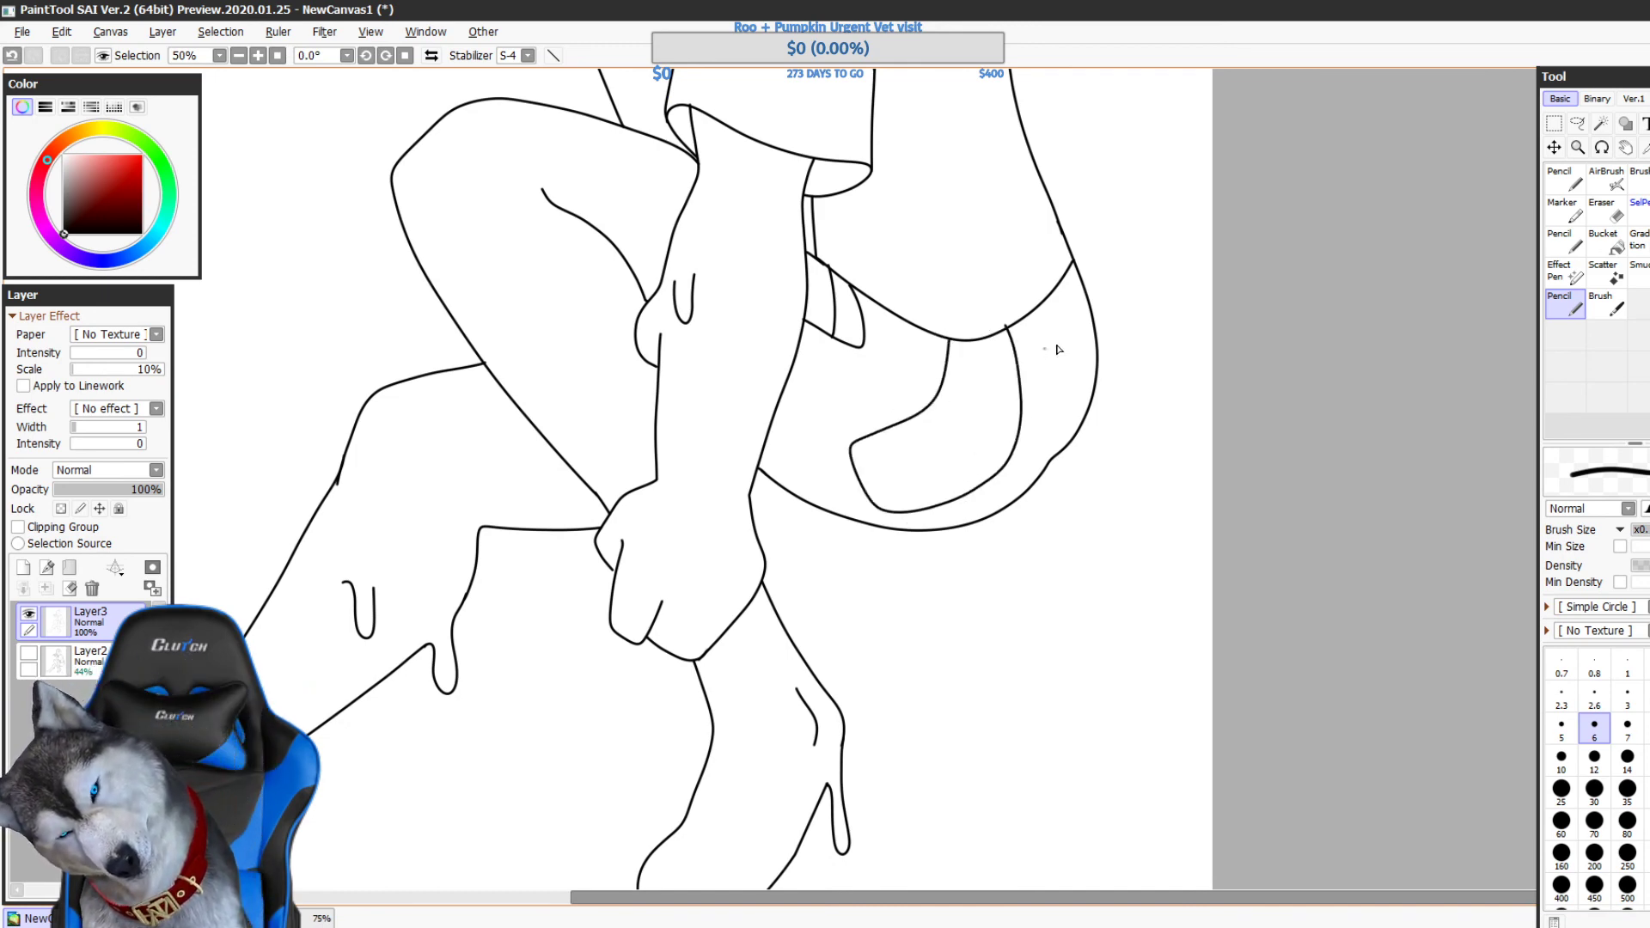
pyautogui.hotkey('ctrl', 'z')
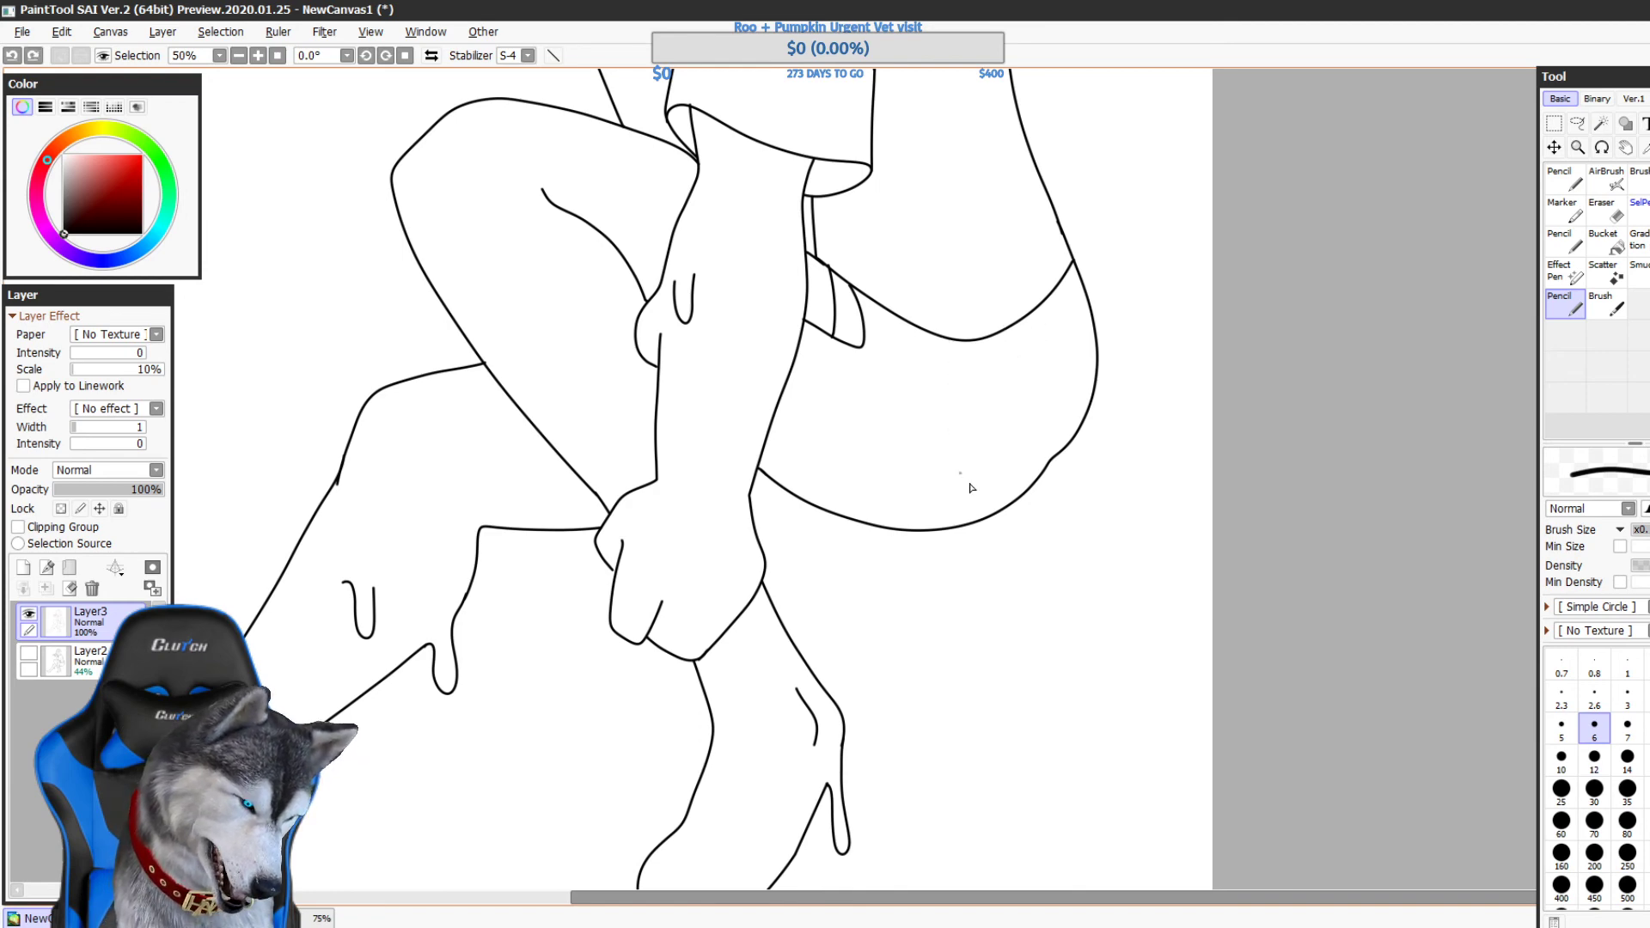
pyautogui.moveTo(1052, 458); pyautogui.dragTo(959, 445)
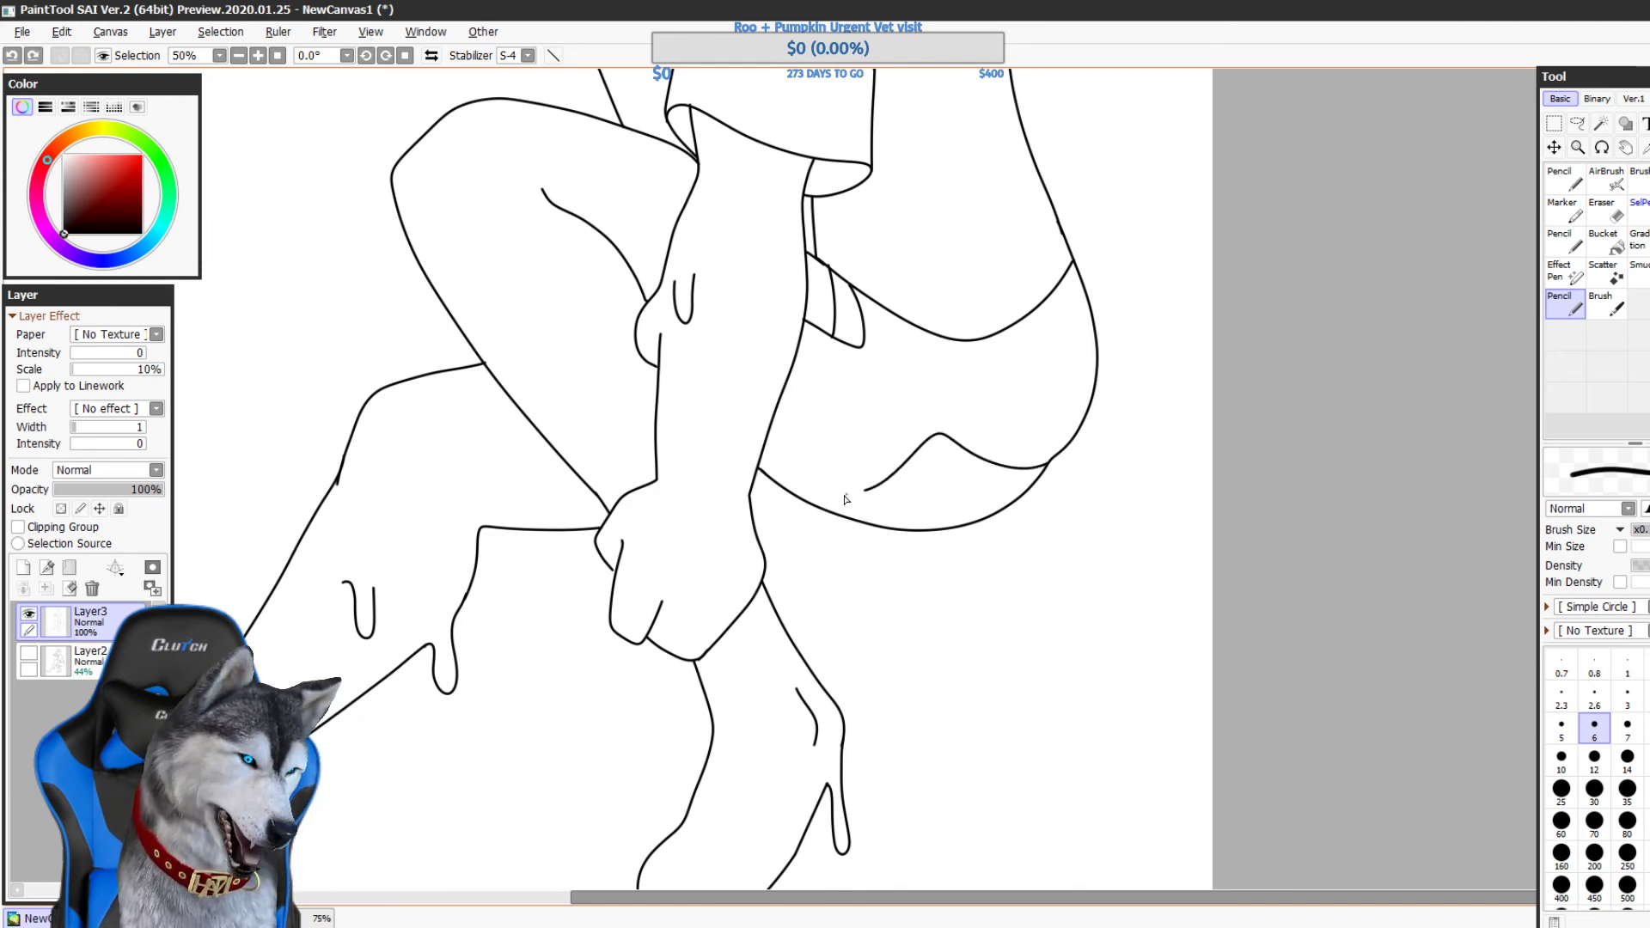
pyautogui.hotkey('ctrl', 'z')
pyautogui.scroll(5, 1058, 438)
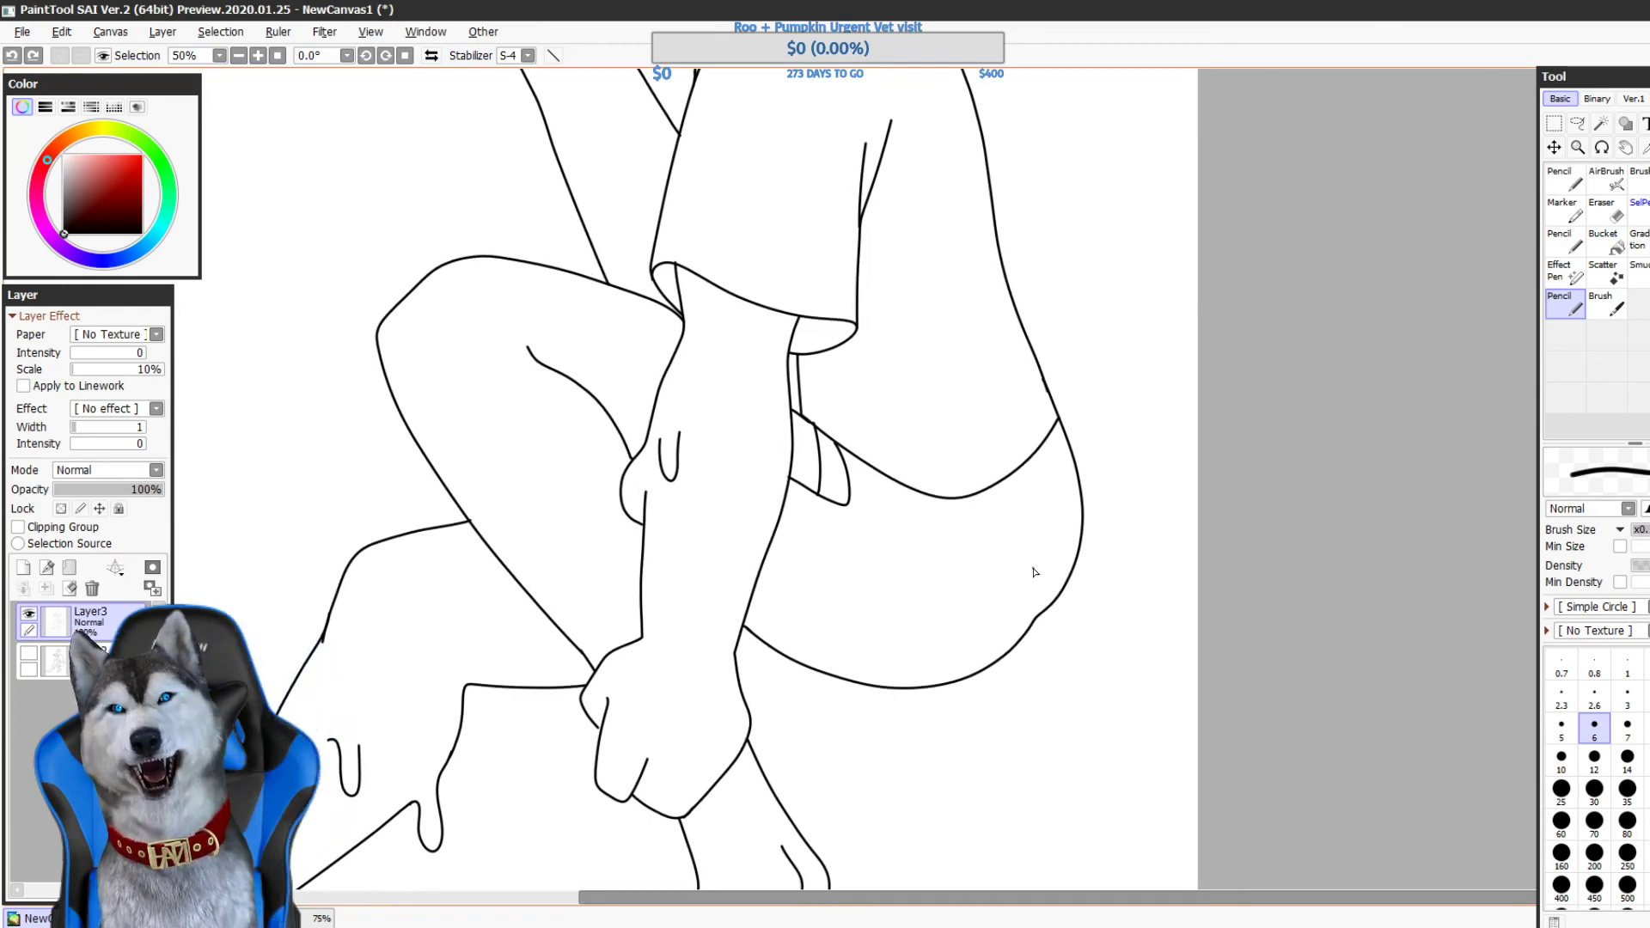
# - Undo the small pocket shape behind the resting forearm and ink a second curved waistband line just below the shirt's lower edge
pyautogui.moveTo(1057, 447); pyautogui.dragTo(1102, 387)
pyautogui.hotkey('ctrl', 'z')
pyautogui.hotkey('ctrl', 'z')
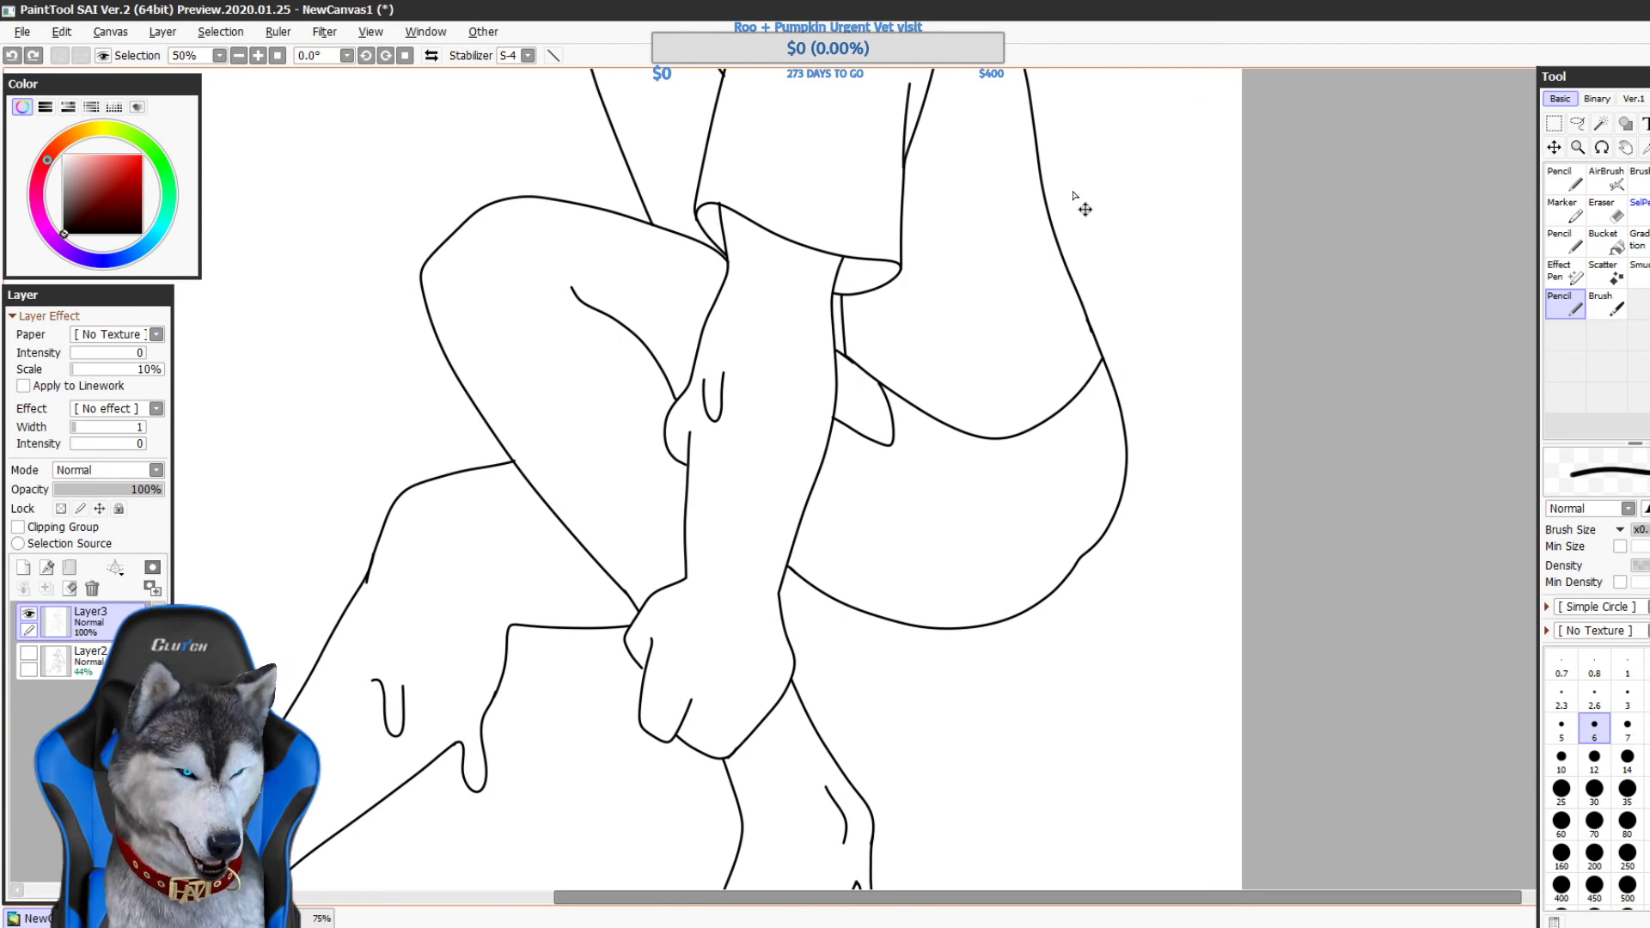
pyautogui.moveTo(1081, 229)
pyautogui.mouseDown()
pyautogui.moveTo(998, 644)
pyautogui.moveTo(926, 446)
pyautogui.mouseUp()
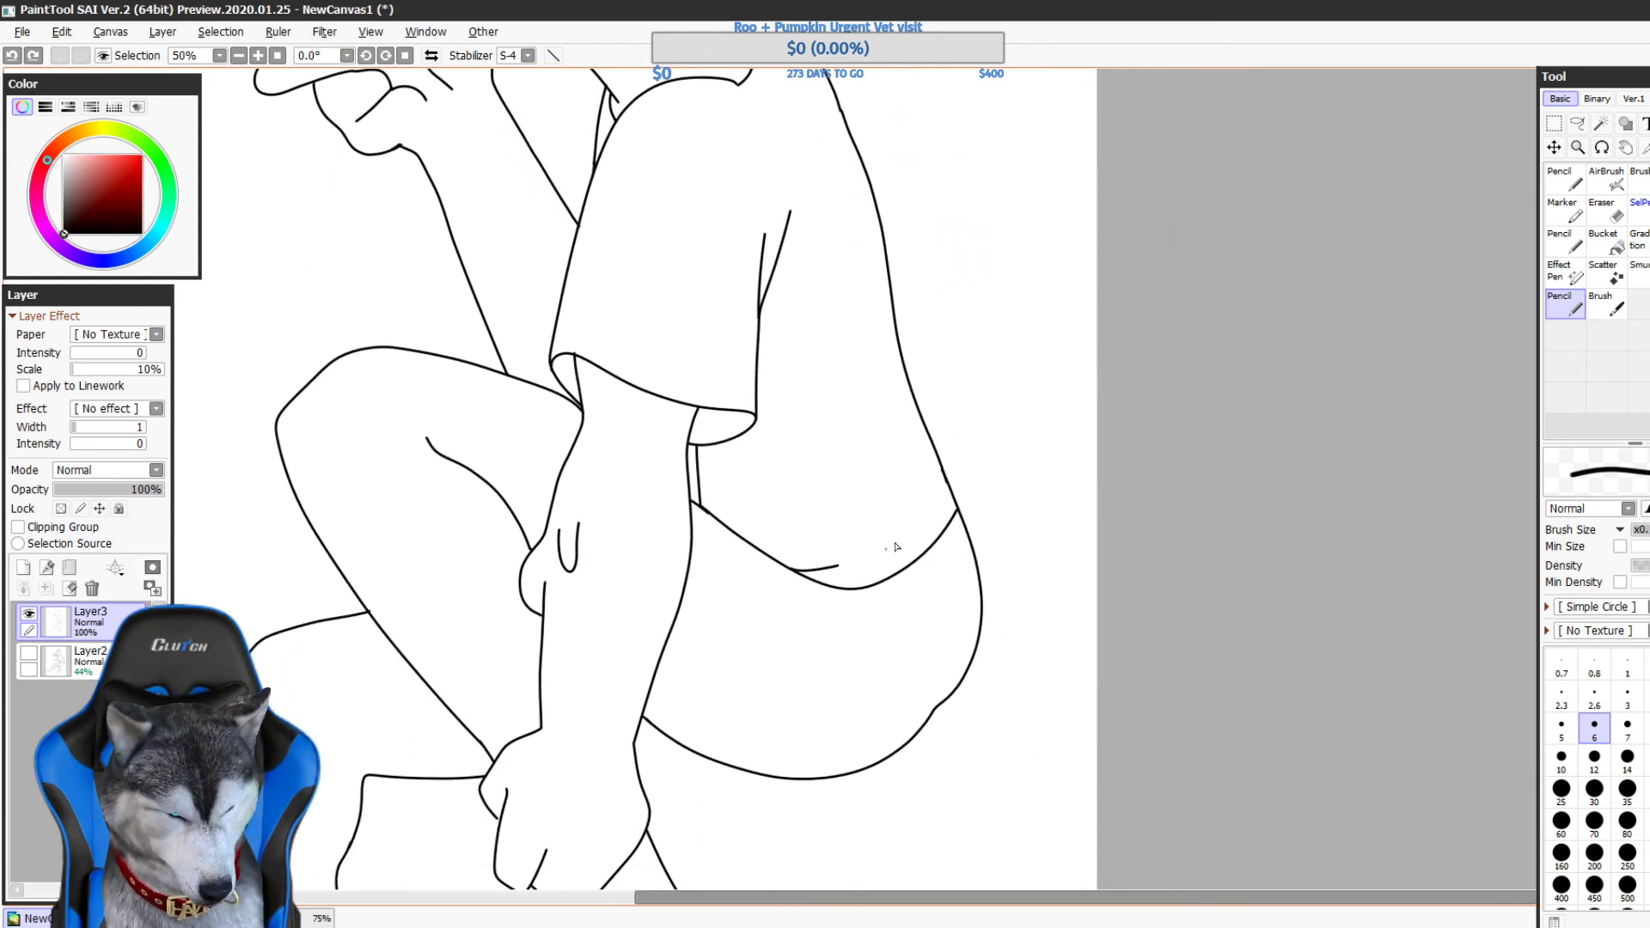
pyautogui.hotkey('ctrl', 'z')
pyautogui.moveTo(840, 574); pyautogui.dragTo(972, 487)
# - Ink a closed back pocket on the seat of the trousers, with a rounded outer edge and a pointed lower corner
pyautogui.moveTo(972, 486)
pyautogui.mouseDown()
pyautogui.moveTo(927, 431)
pyautogui.moveTo(939, 410)
pyautogui.moveTo(867, 518)
pyautogui.moveTo(869, 603)
pyautogui.moveTo(886, 553)
pyautogui.moveTo(863, 605)
pyautogui.mouseUp()
pyautogui.hotkey('ctrl', 'z')
pyautogui.hotkey('ctrl', 'z')
pyautogui.moveTo(868, 481); pyautogui.dragTo(863, 606)
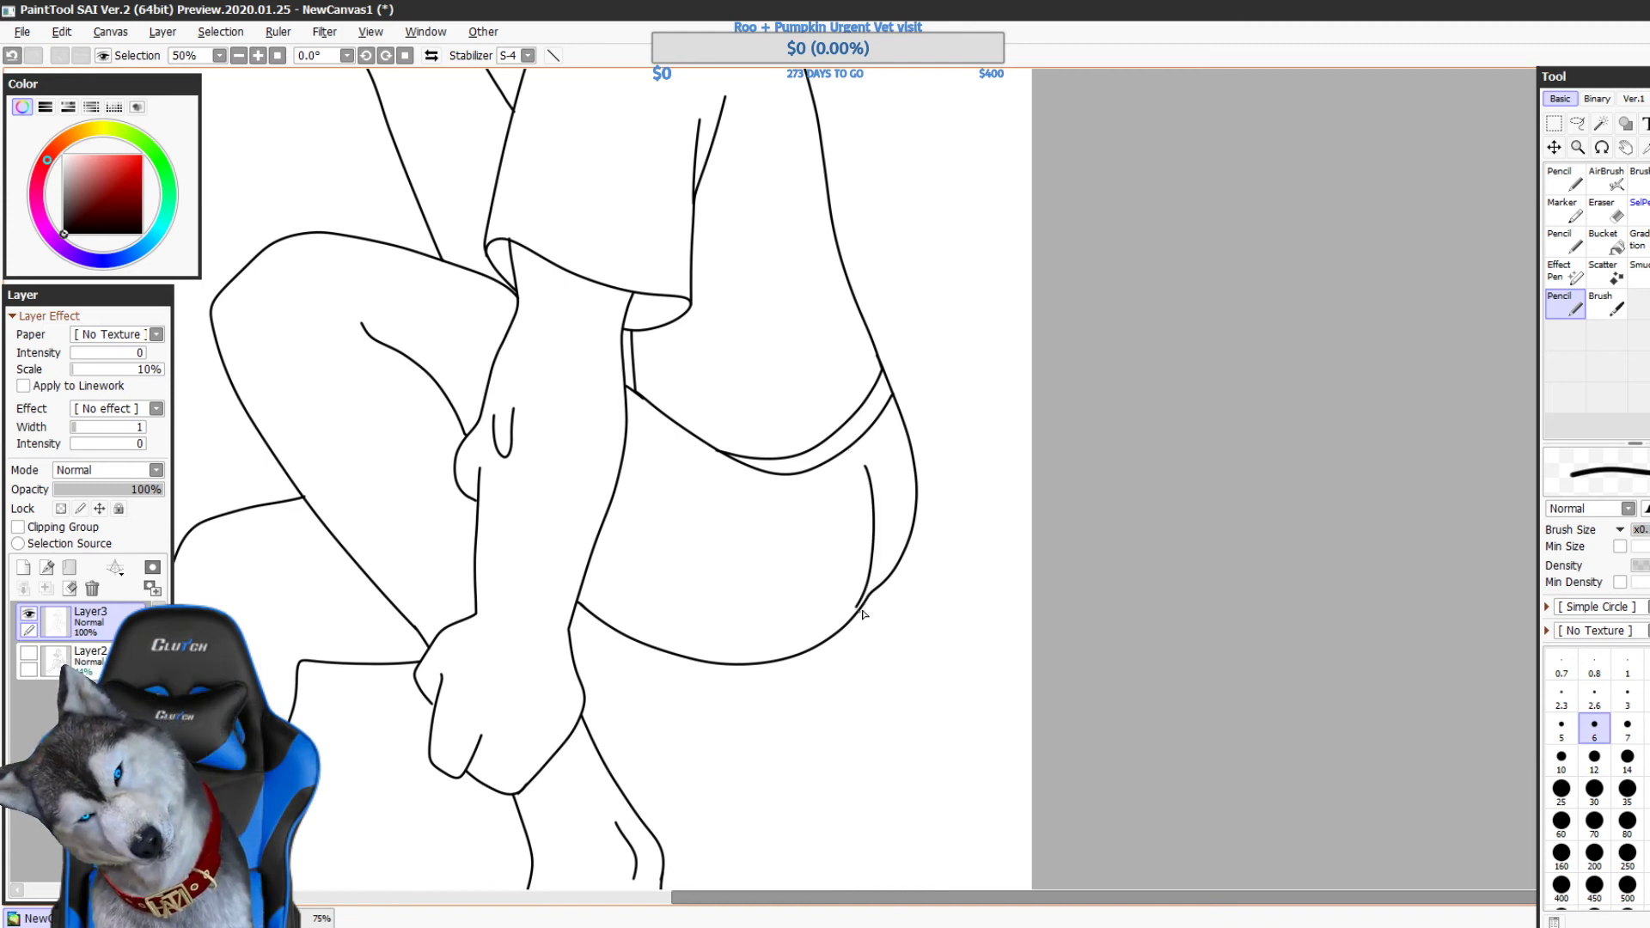
pyautogui.hotkey('ctrl', 'z')
pyautogui.moveTo(868, 483); pyautogui.dragTo(863, 605)
pyautogui.hotkey('ctrl', 'z')
pyautogui.moveTo(859, 503)
pyautogui.mouseDown()
pyautogui.moveTo(862, 565)
pyautogui.moveTo(804, 643)
pyautogui.moveTo(806, 625)
pyautogui.moveTo(804, 640)
pyautogui.moveTo(734, 571)
pyautogui.moveTo(817, 485)
pyautogui.moveTo(848, 479)
pyautogui.moveTo(863, 509)
pyautogui.moveTo(863, 519)
pyautogui.mouseUp()
pyautogui.hotkey('ctrl', 'z')
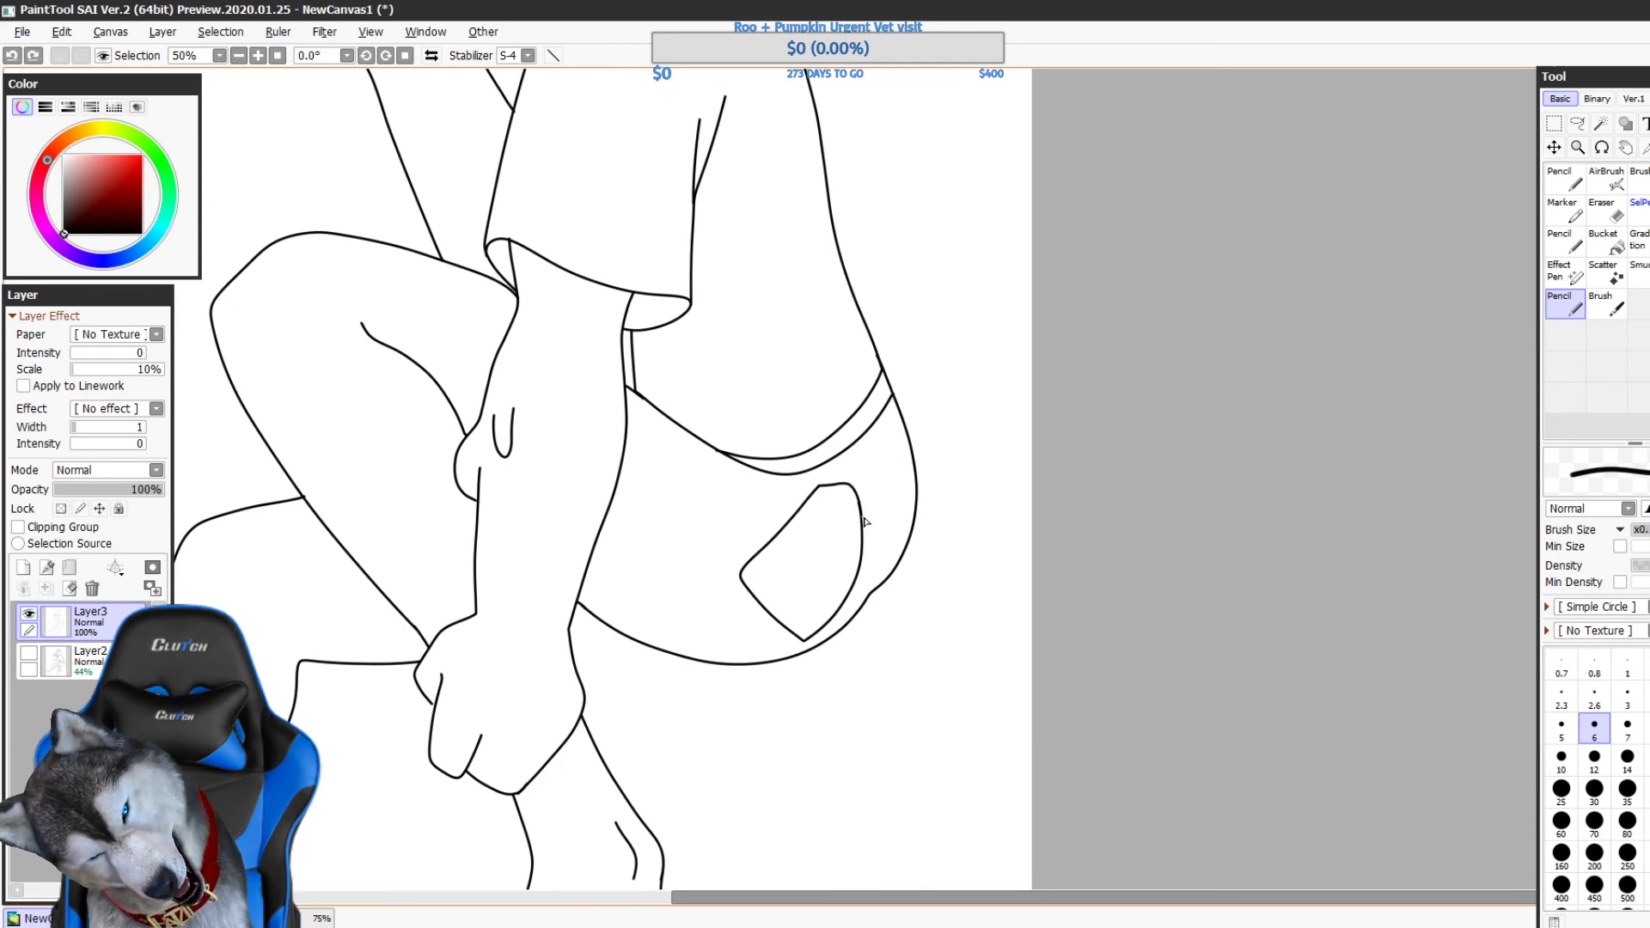
# - Ink a narrow second back pocket along the rear outline of the seat
pyautogui.moveTo(951, 490)
pyautogui.mouseDown()
pyautogui.moveTo(946, 438)
pyautogui.moveTo(959, 486)
pyautogui.moveTo(908, 547)
pyautogui.mouseUp()
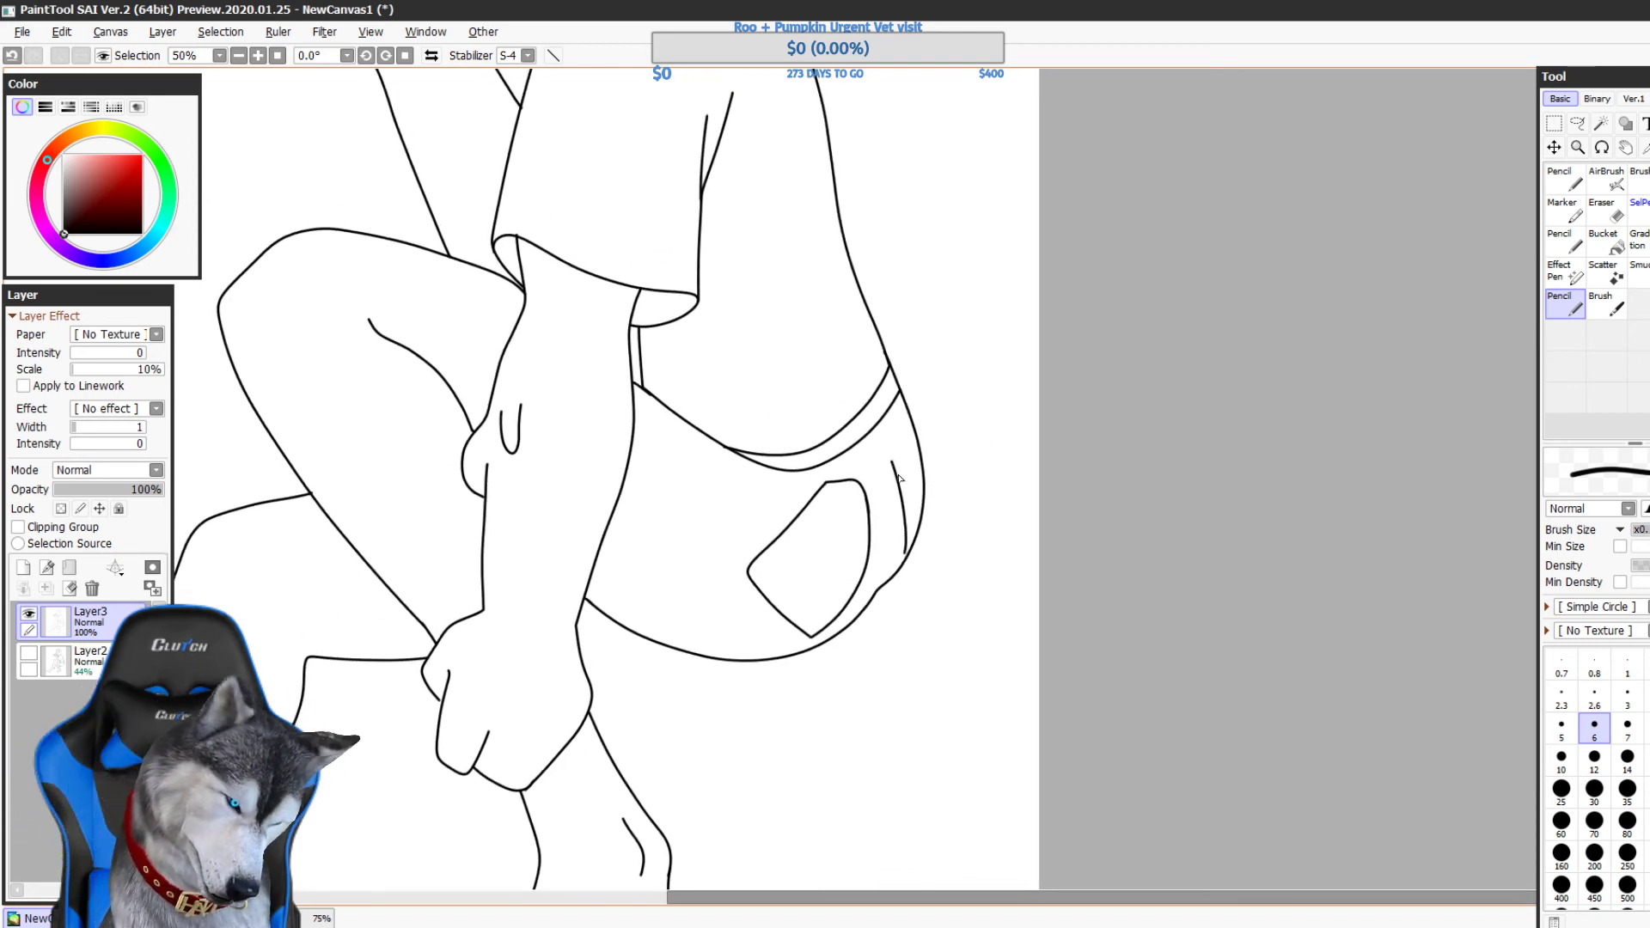
pyautogui.moveTo(894, 464); pyautogui.dragTo(918, 443)
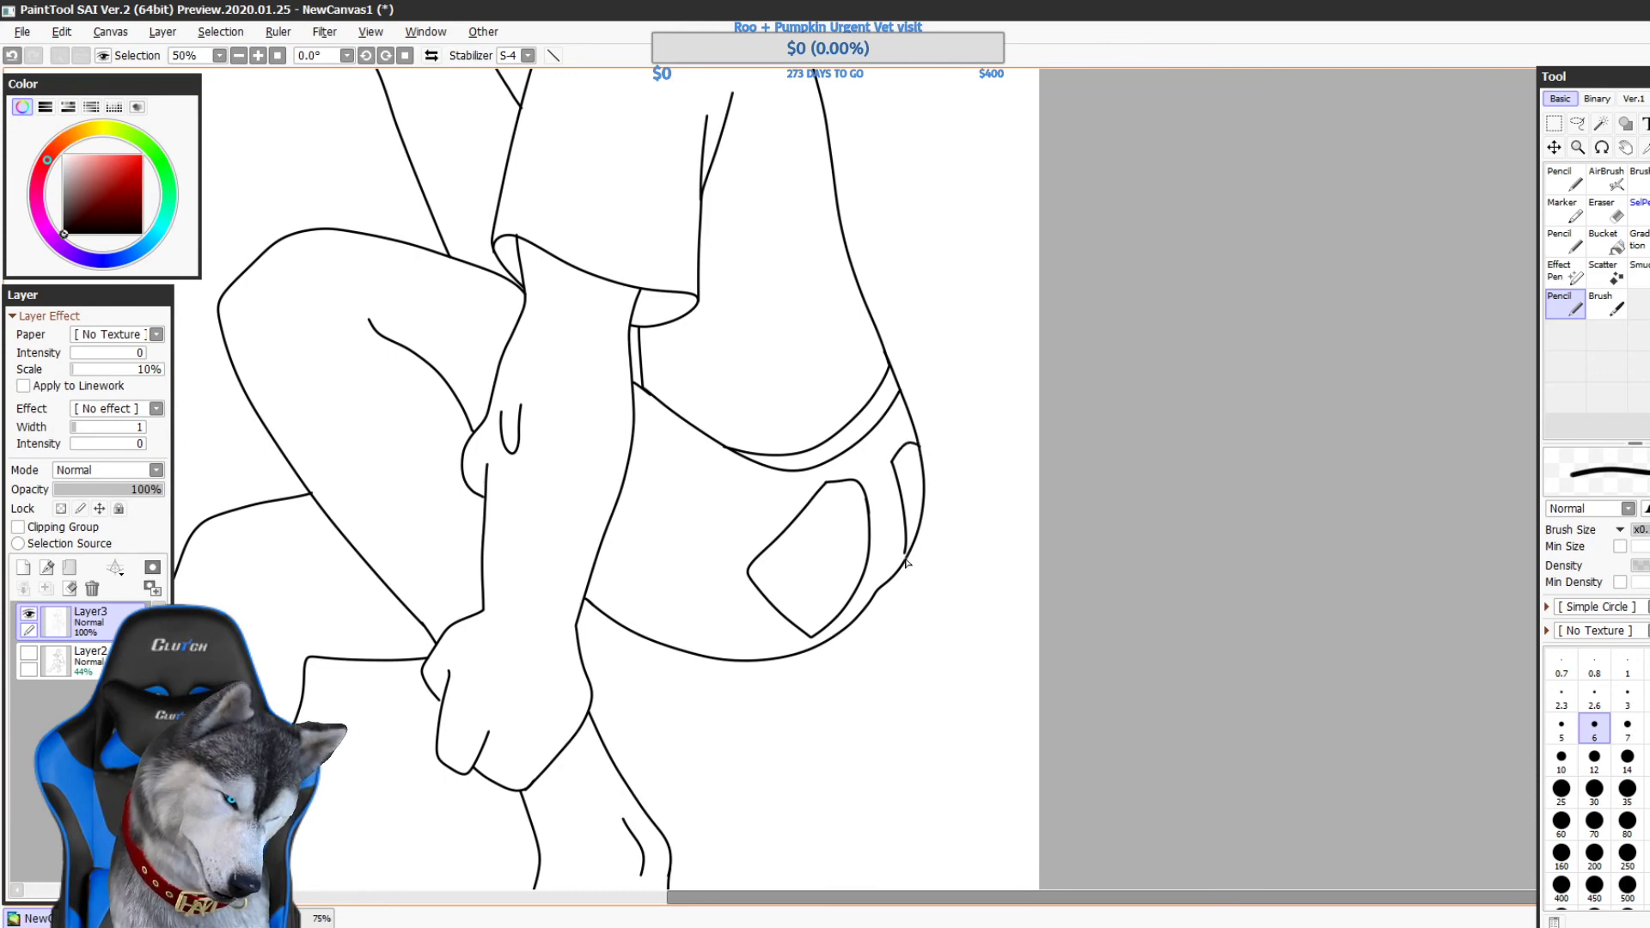
pyautogui.moveTo(935, 551)
pyautogui.mouseDown()
pyautogui.moveTo(951, 543)
pyautogui.moveTo(927, 544)
pyautogui.mouseUp()
pyautogui.hotkey('ctrl', 'z')
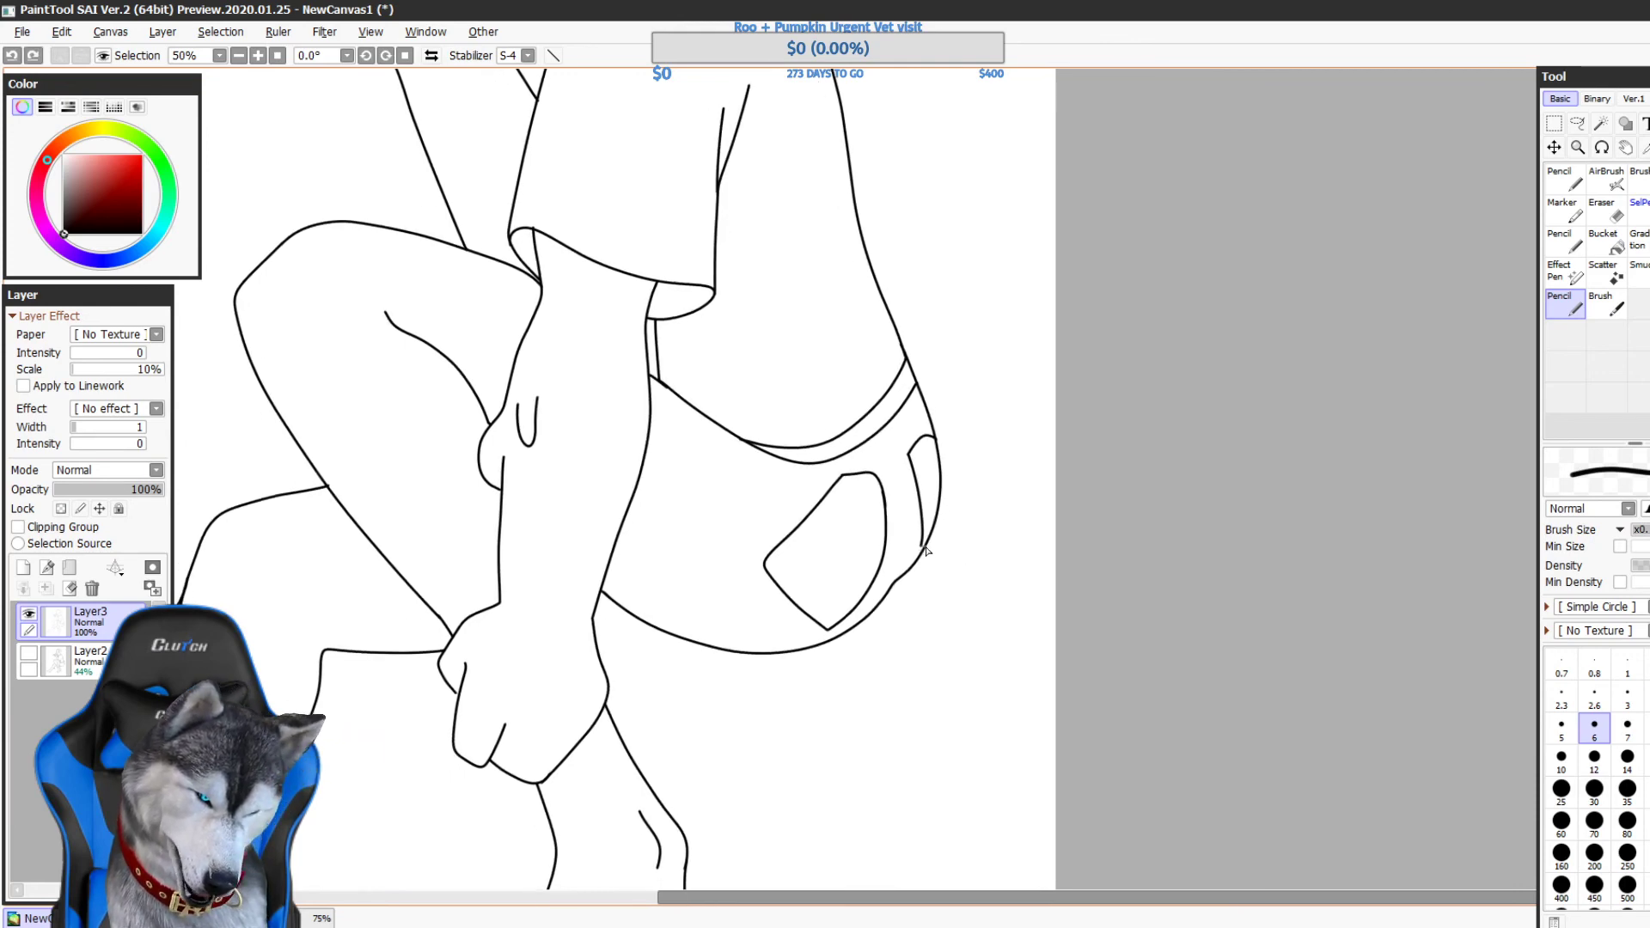
# - Ink a curved hem line from the forearm to the back pocket, plus a front pocket with a short dividing curve below the waistband
pyautogui.moveTo(944, 259)
pyautogui.mouseDown()
pyautogui.moveTo(1152, 358)
pyautogui.moveTo(1083, 284)
pyautogui.moveTo(1054, 317)
pyautogui.mouseUp()
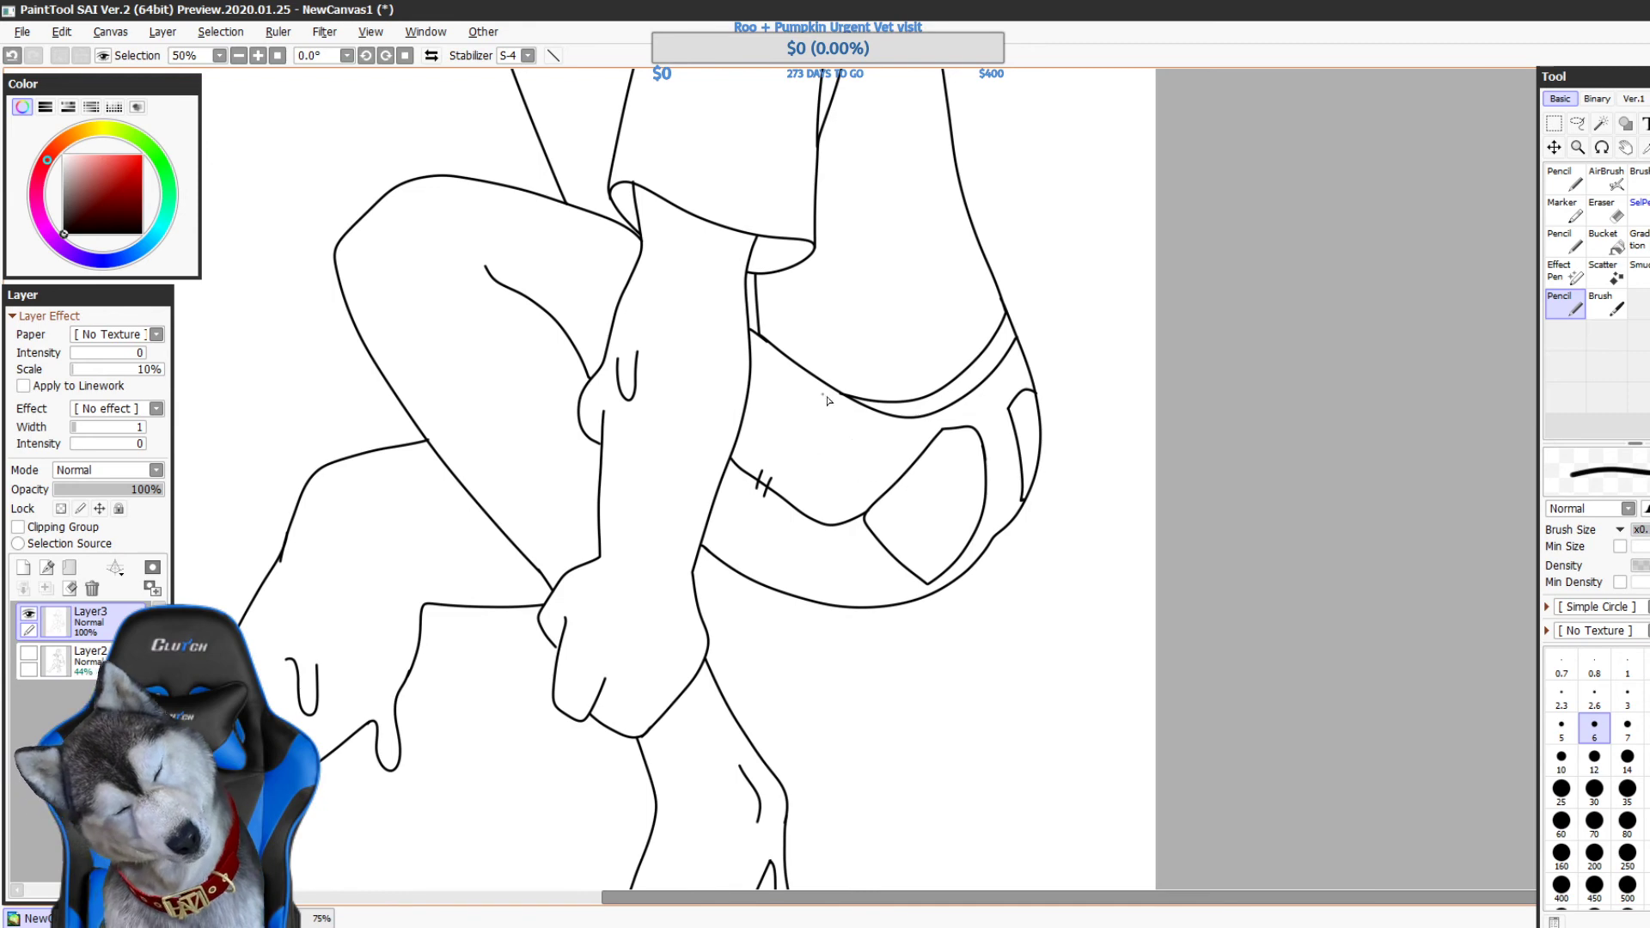
pyautogui.hotkey('ctrl', 'z')
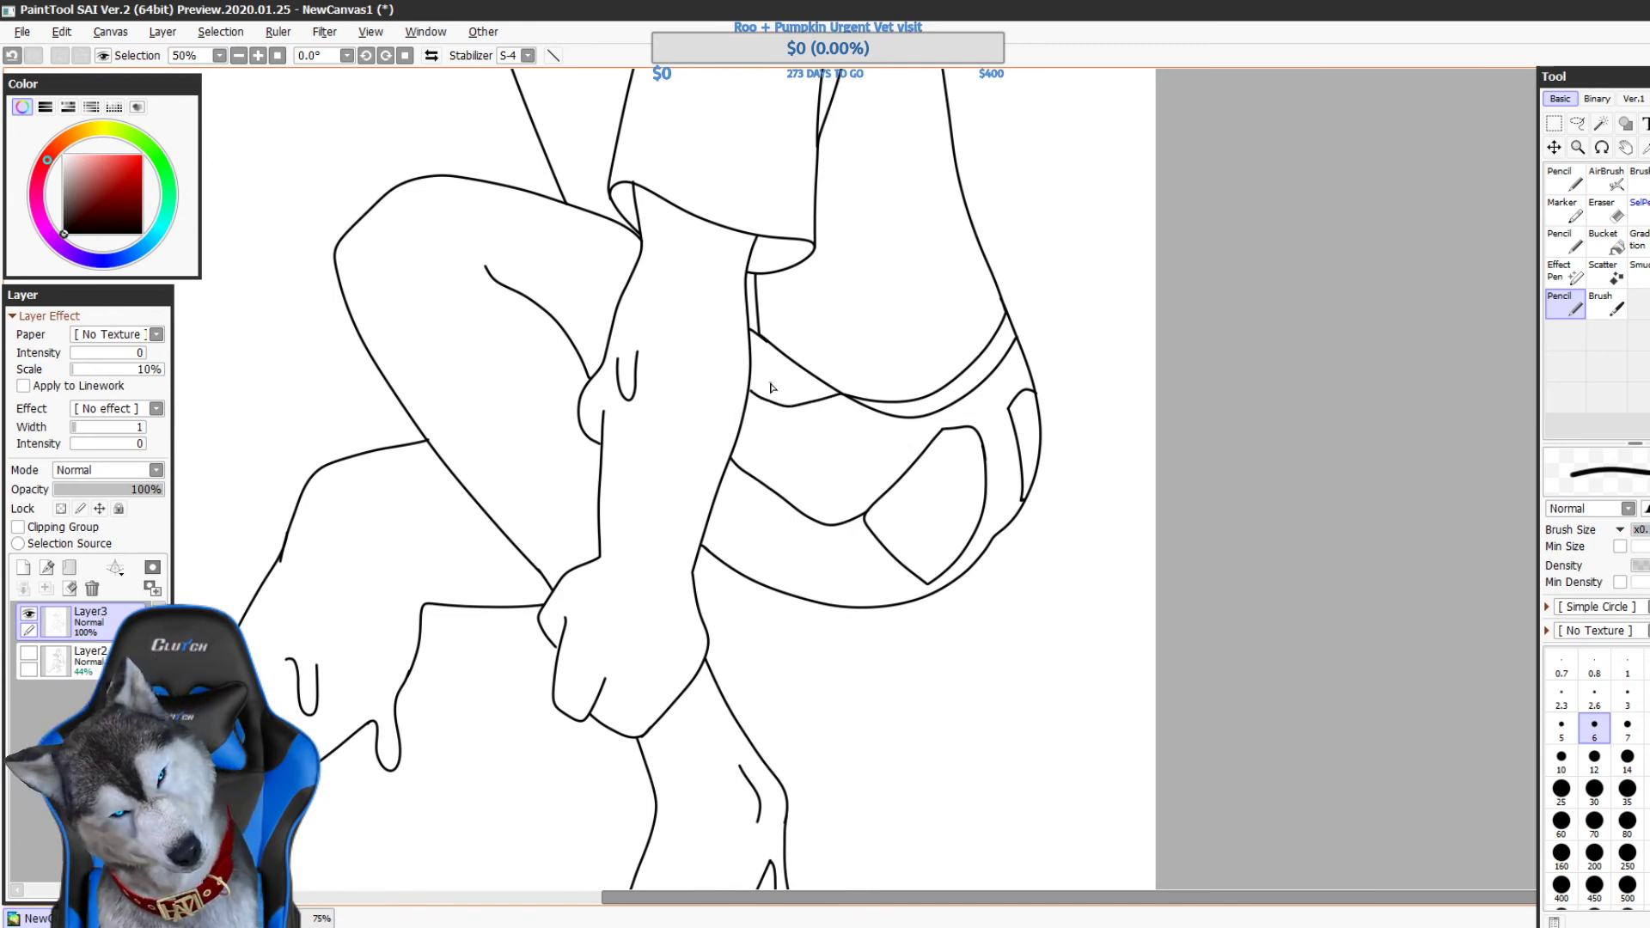
pyautogui.hotkey('ctrl', 'z')
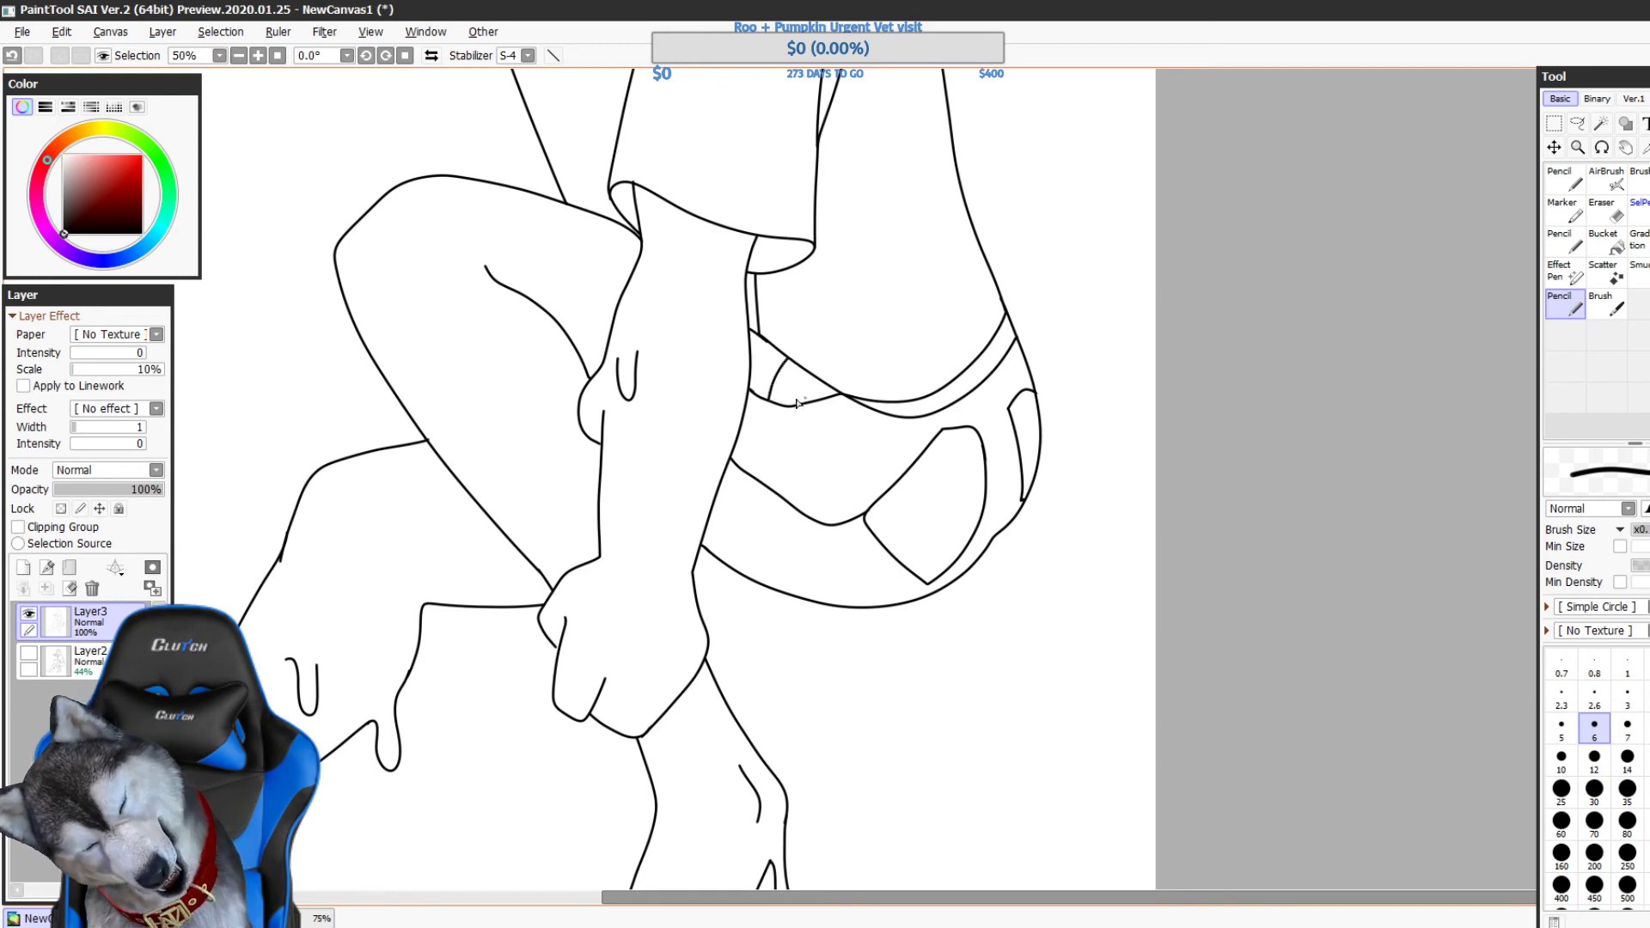
# - Show the sketch layer again and select the enclosed face area of the line art
pyautogui.moveTo(912, 125); pyautogui.dragTo(1057, 626)
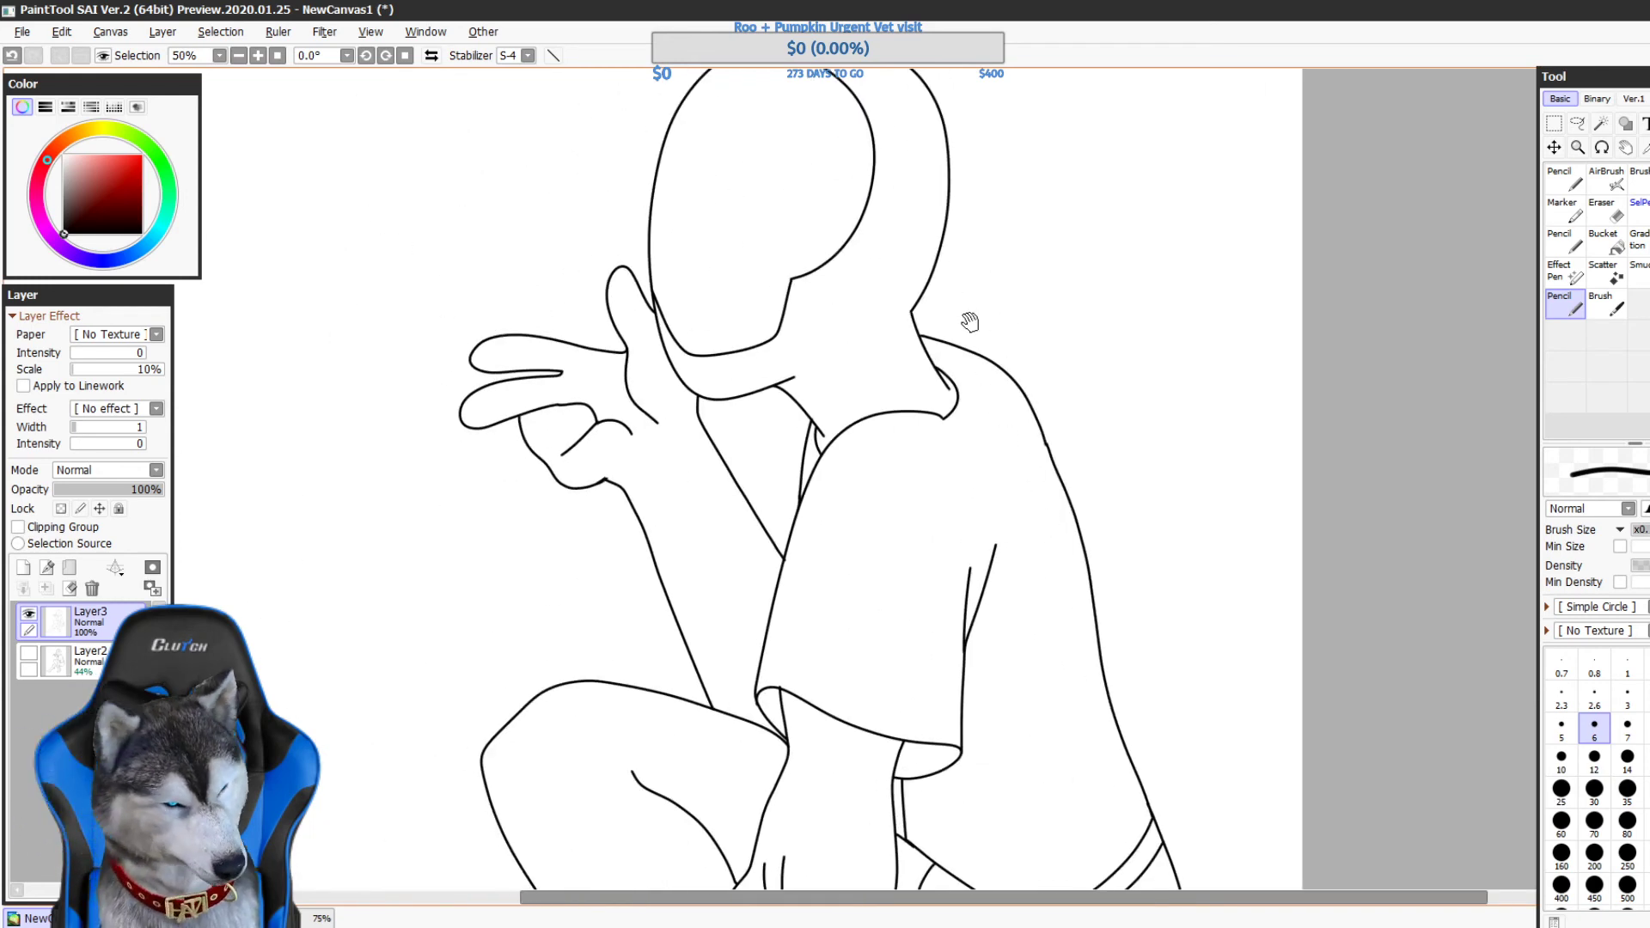
pyautogui.moveTo(1012, 482); pyautogui.dragTo(1119, 666)
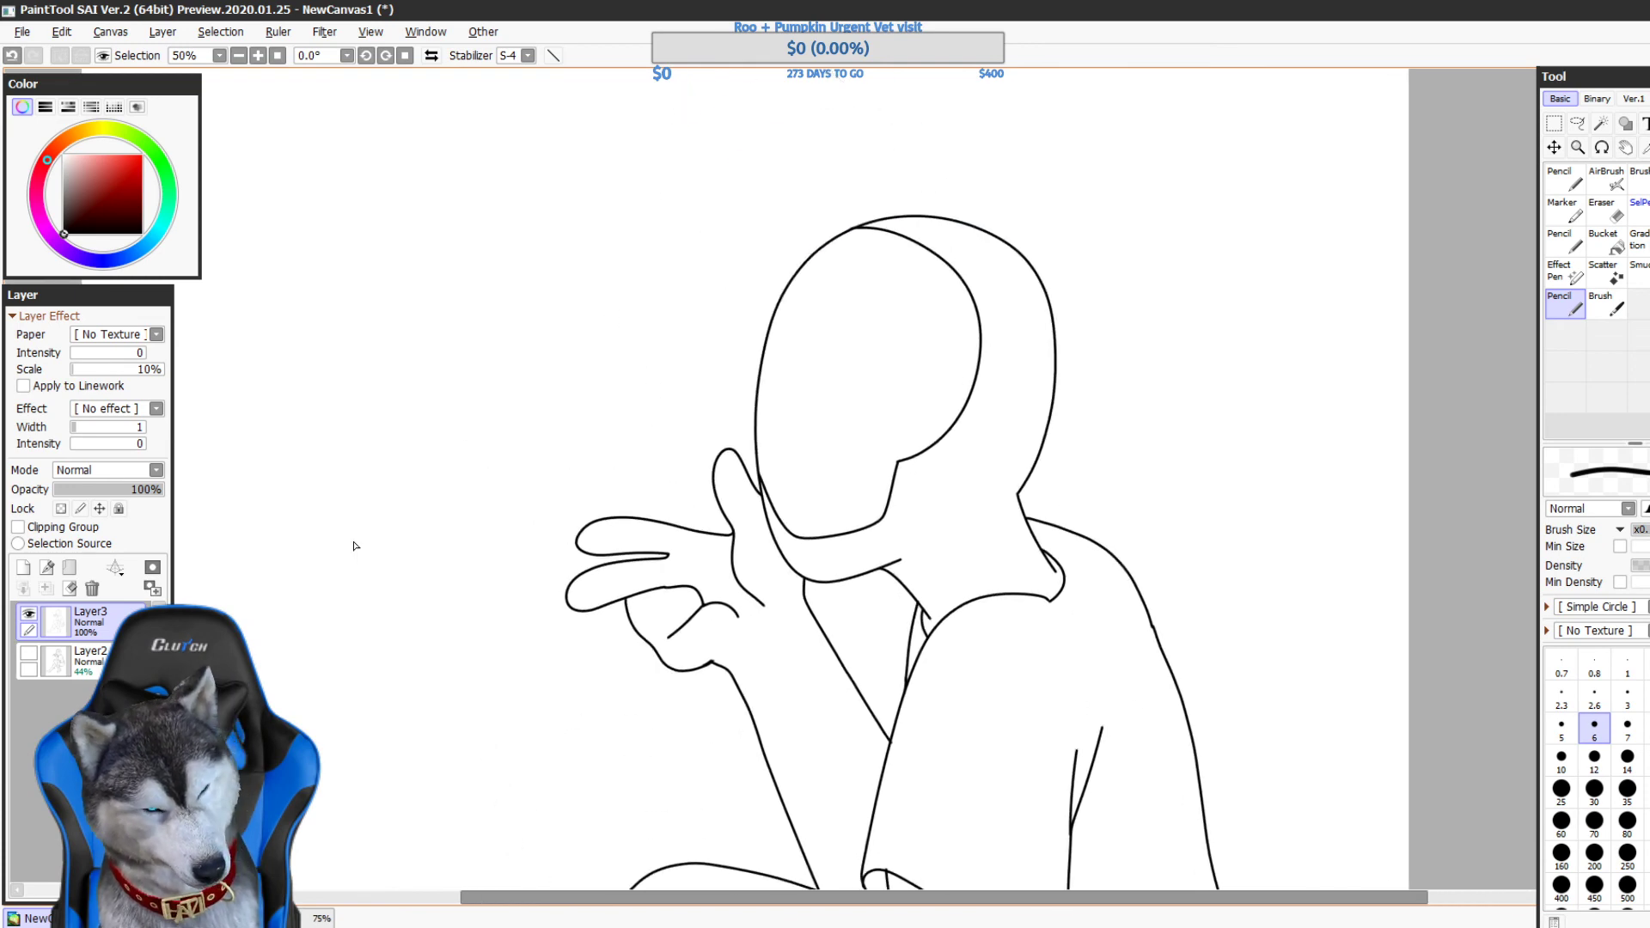
pyautogui.click(28, 654)
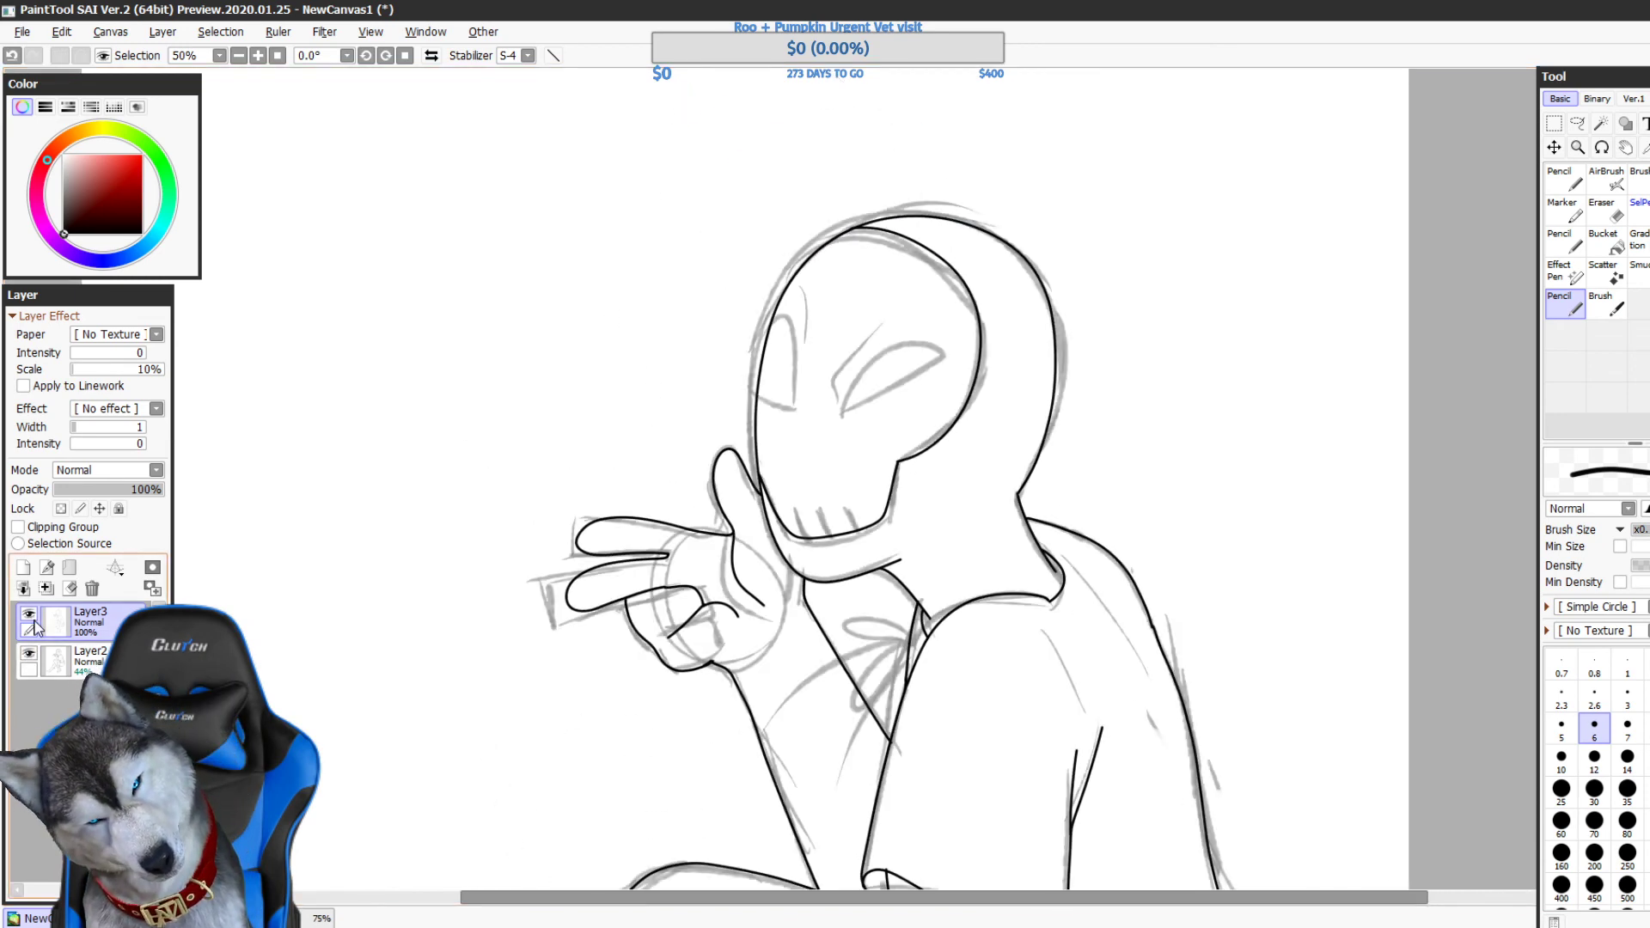
pyautogui.click(1601, 123)
pyautogui.click(889, 376)
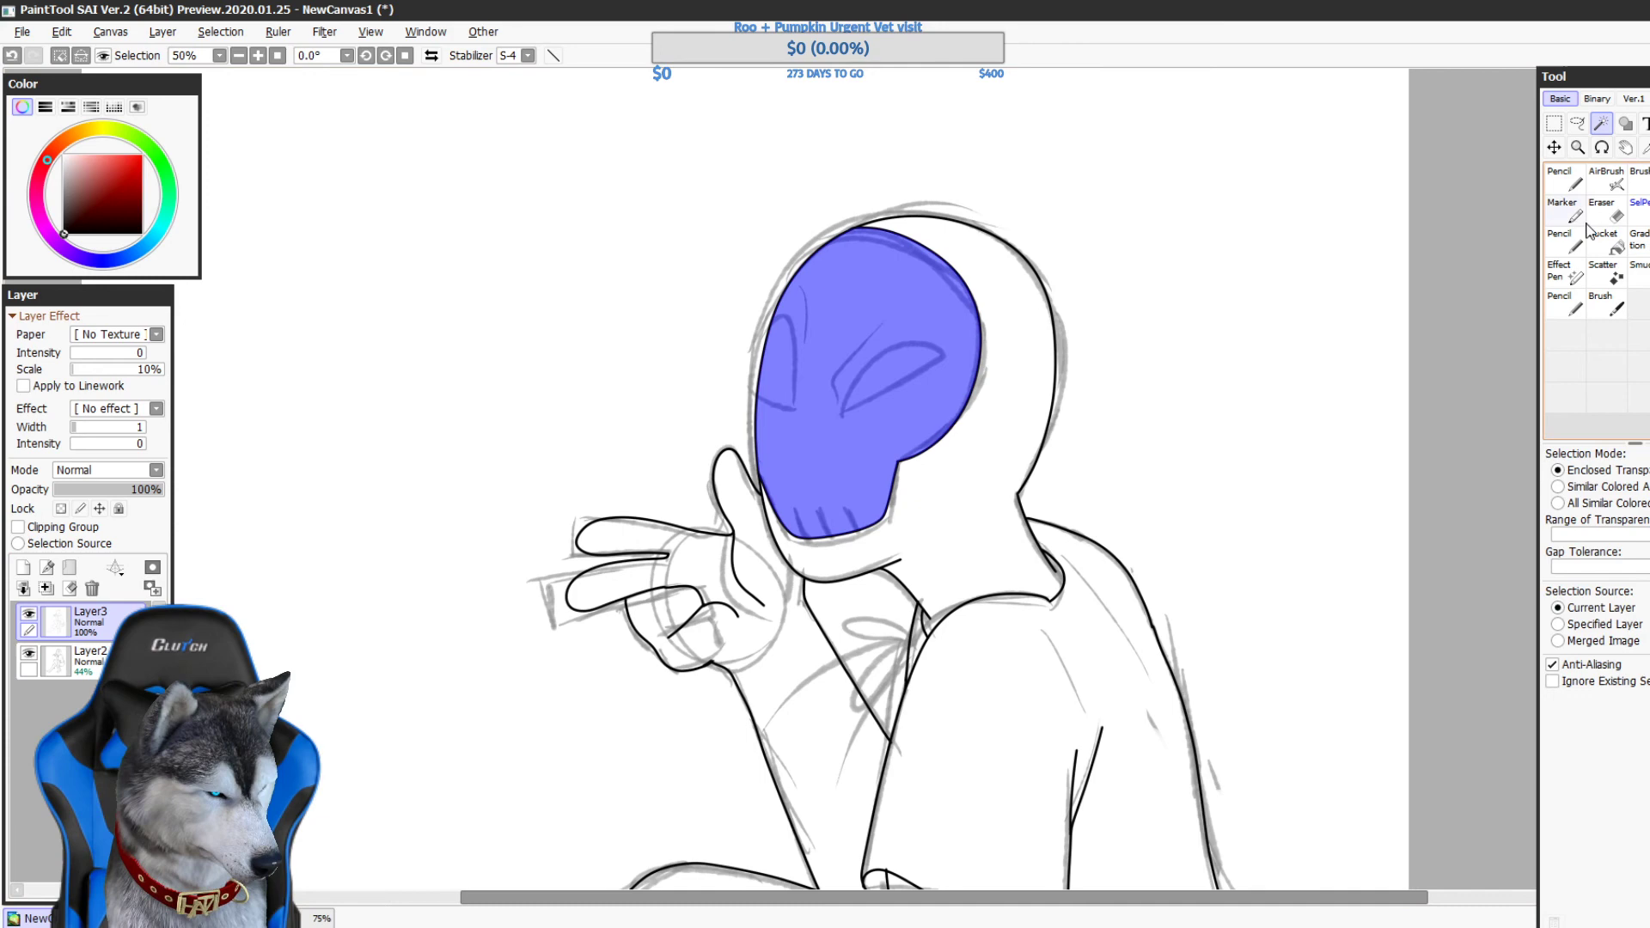
# - Ink both eye outlines over the sketch: a slanted almond shape for the near eye and a narrow rounded one for the far eye
pyautogui.click(1575, 309)
pyautogui.moveTo(846, 402); pyautogui.dragTo(846, 415)
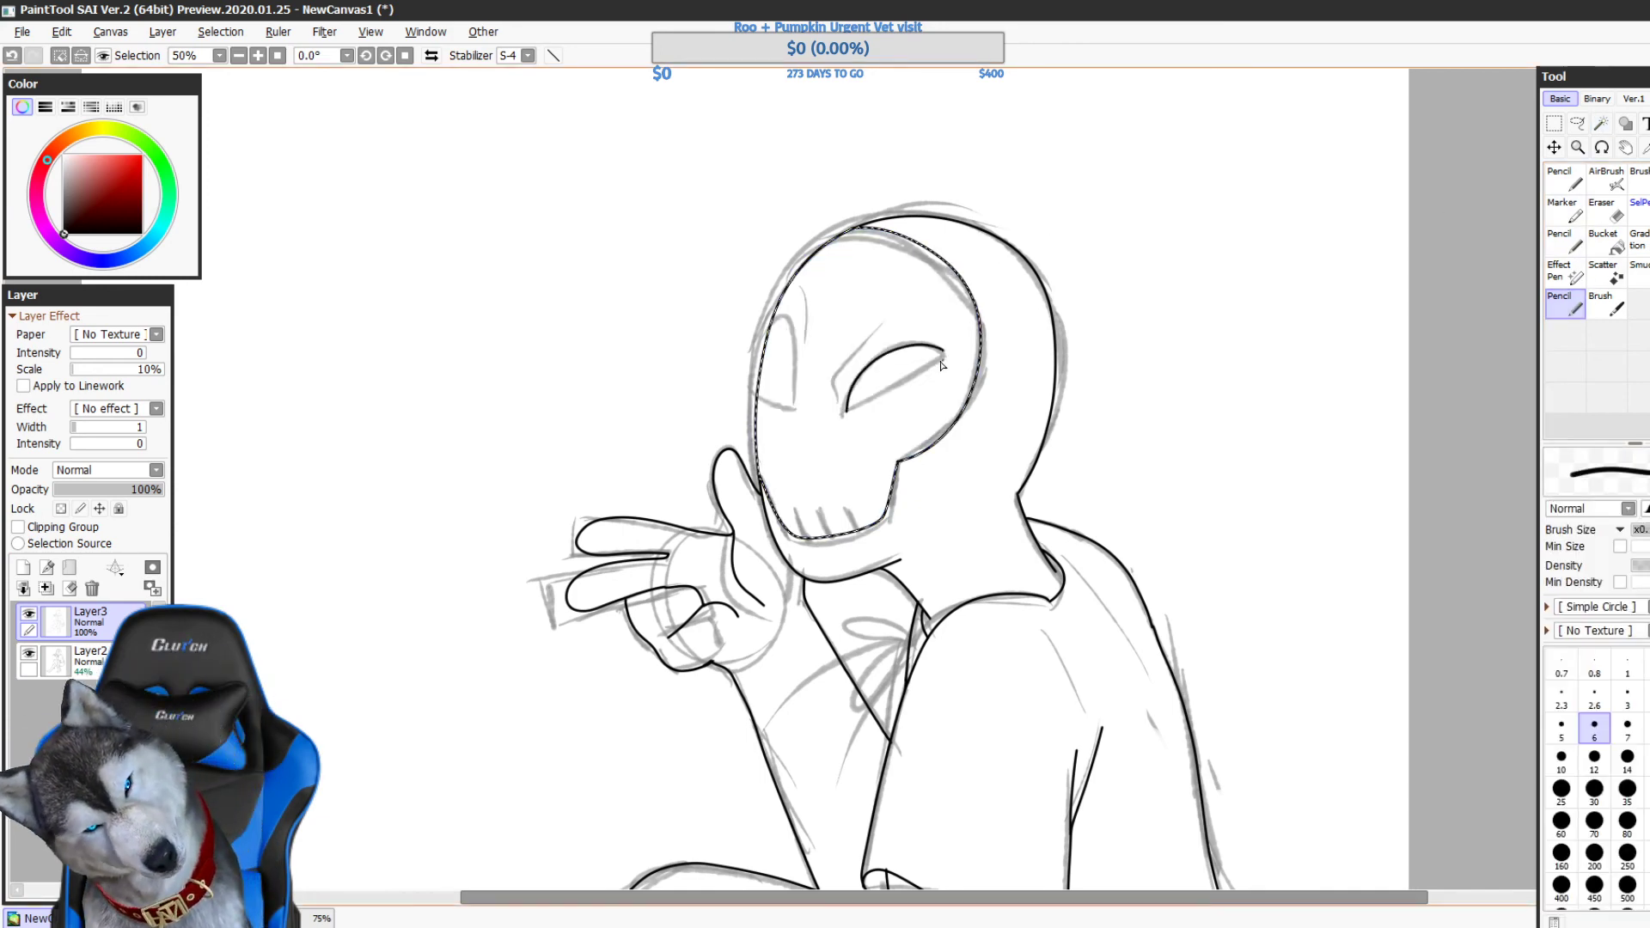
pyautogui.hotkey('ctrl', 'z')
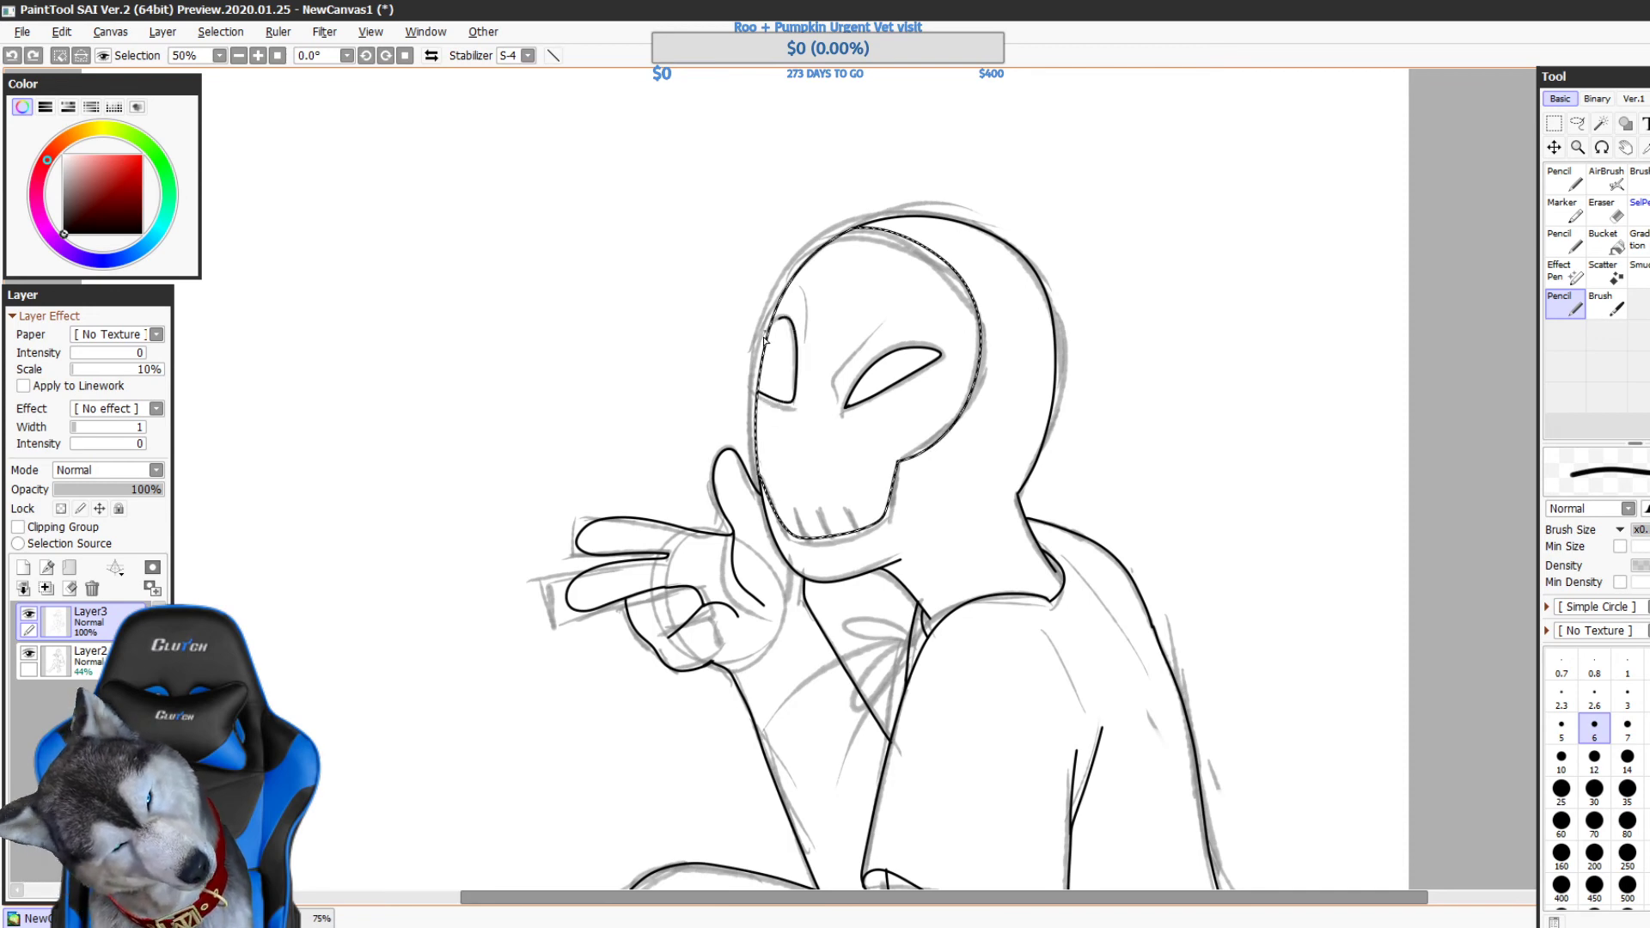
pyautogui.moveTo(758, 394)
pyautogui.mouseDown()
pyautogui.moveTo(798, 403)
pyautogui.moveTo(781, 294)
pyautogui.mouseUp()
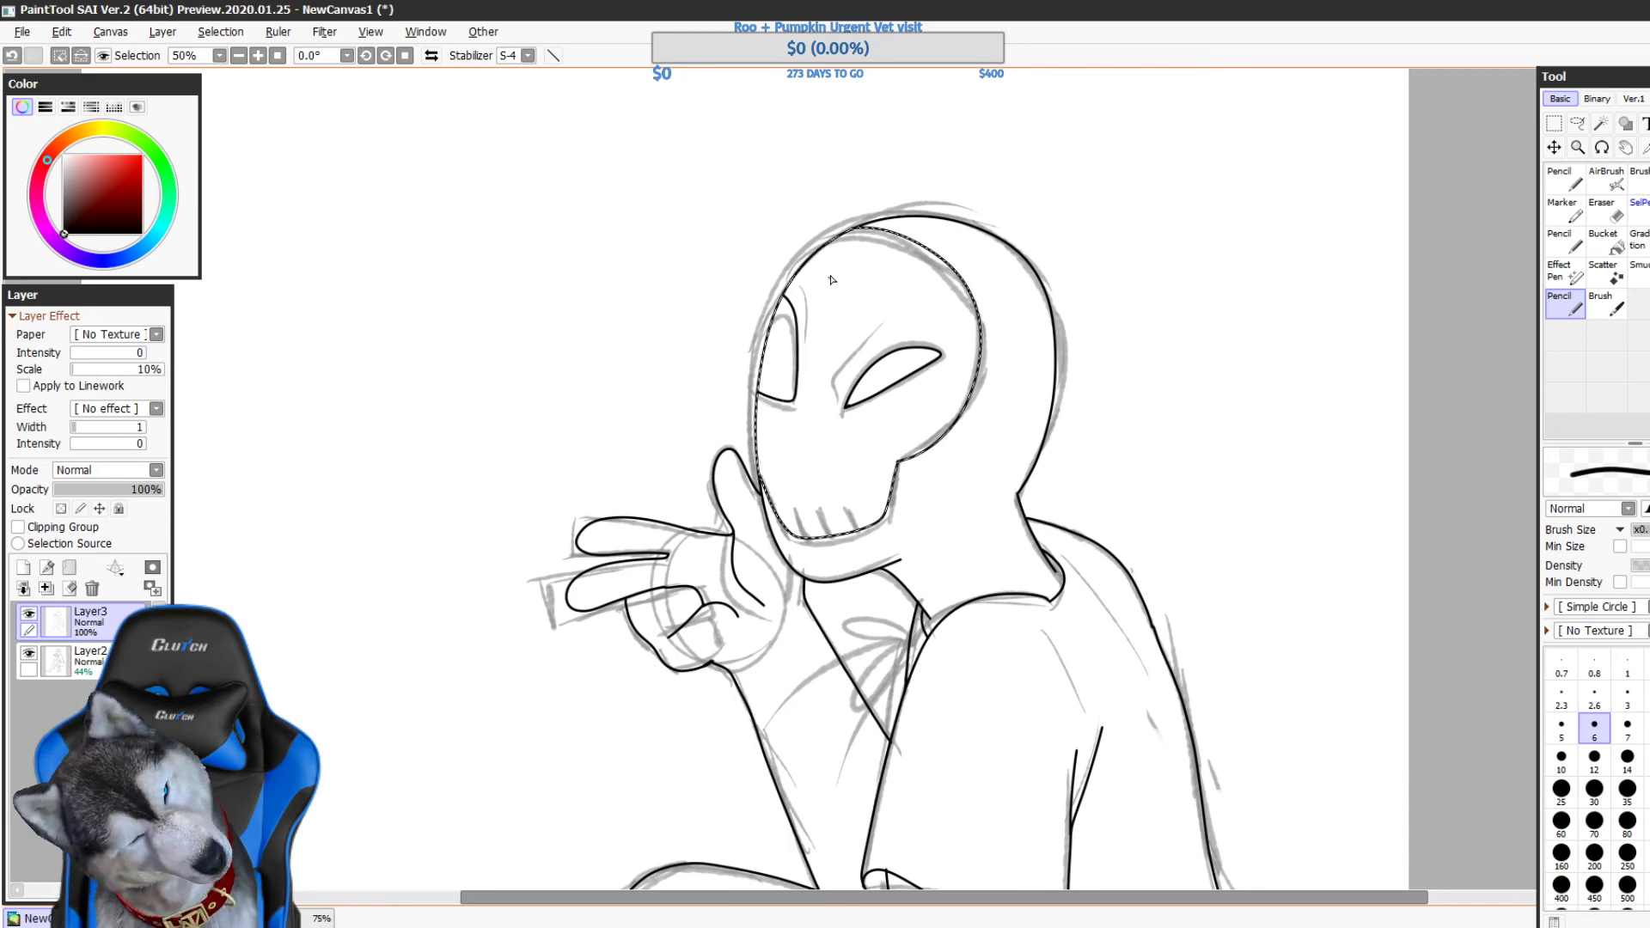
pyautogui.hotkey('ctrl', 'z')
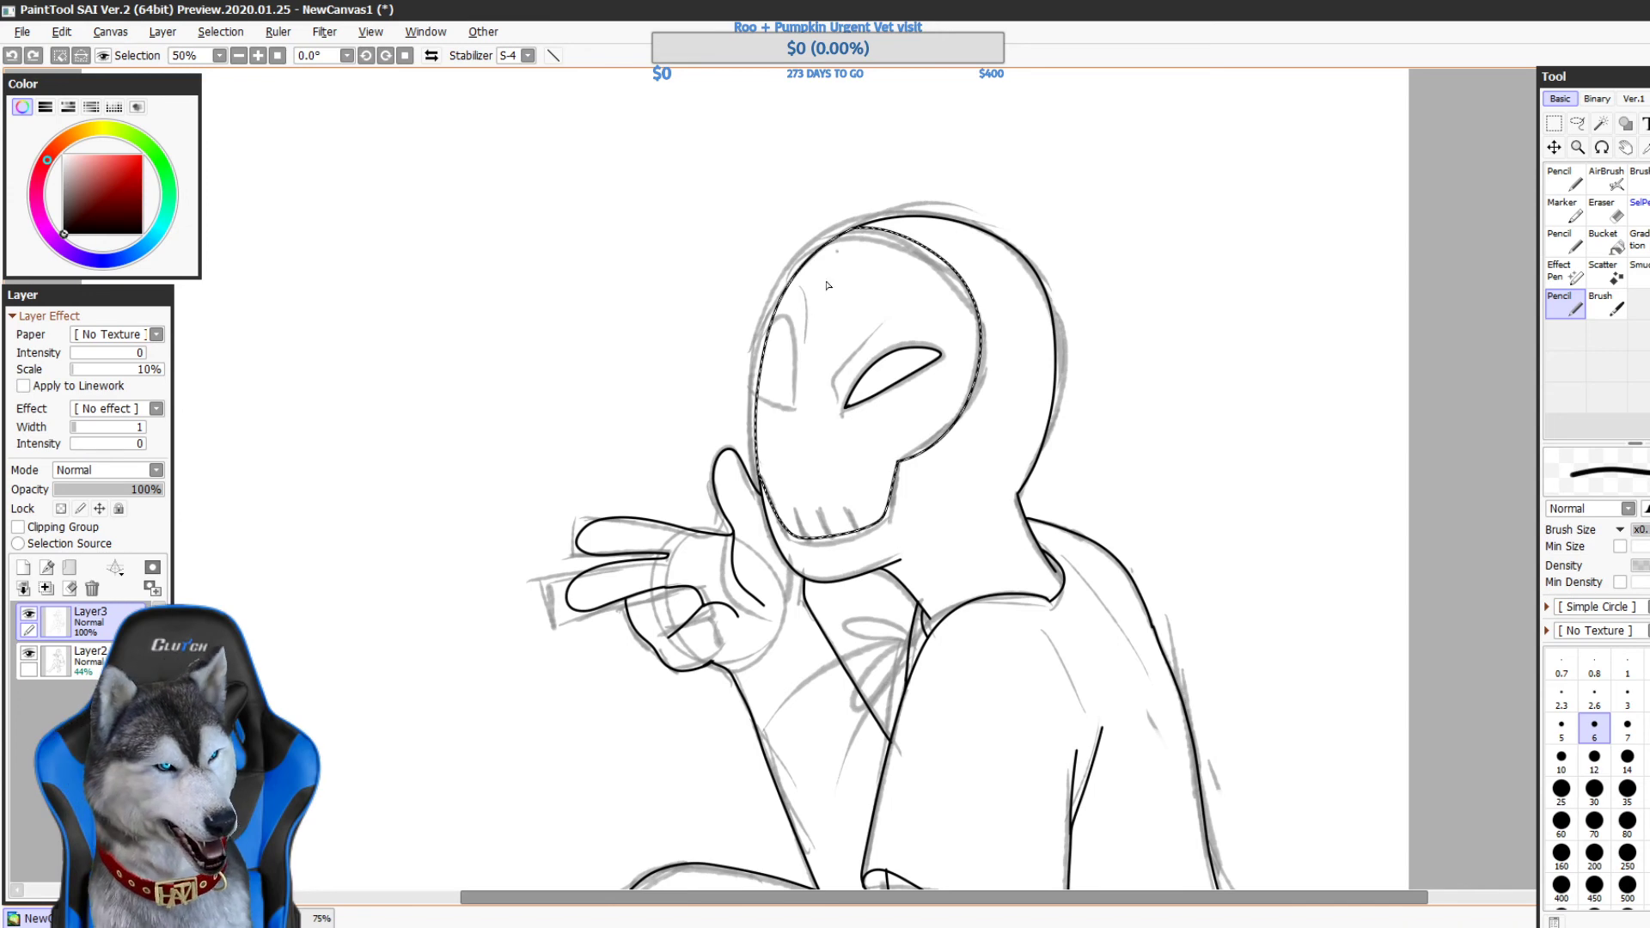
pyautogui.moveTo(778, 320); pyautogui.dragTo(792, 331)
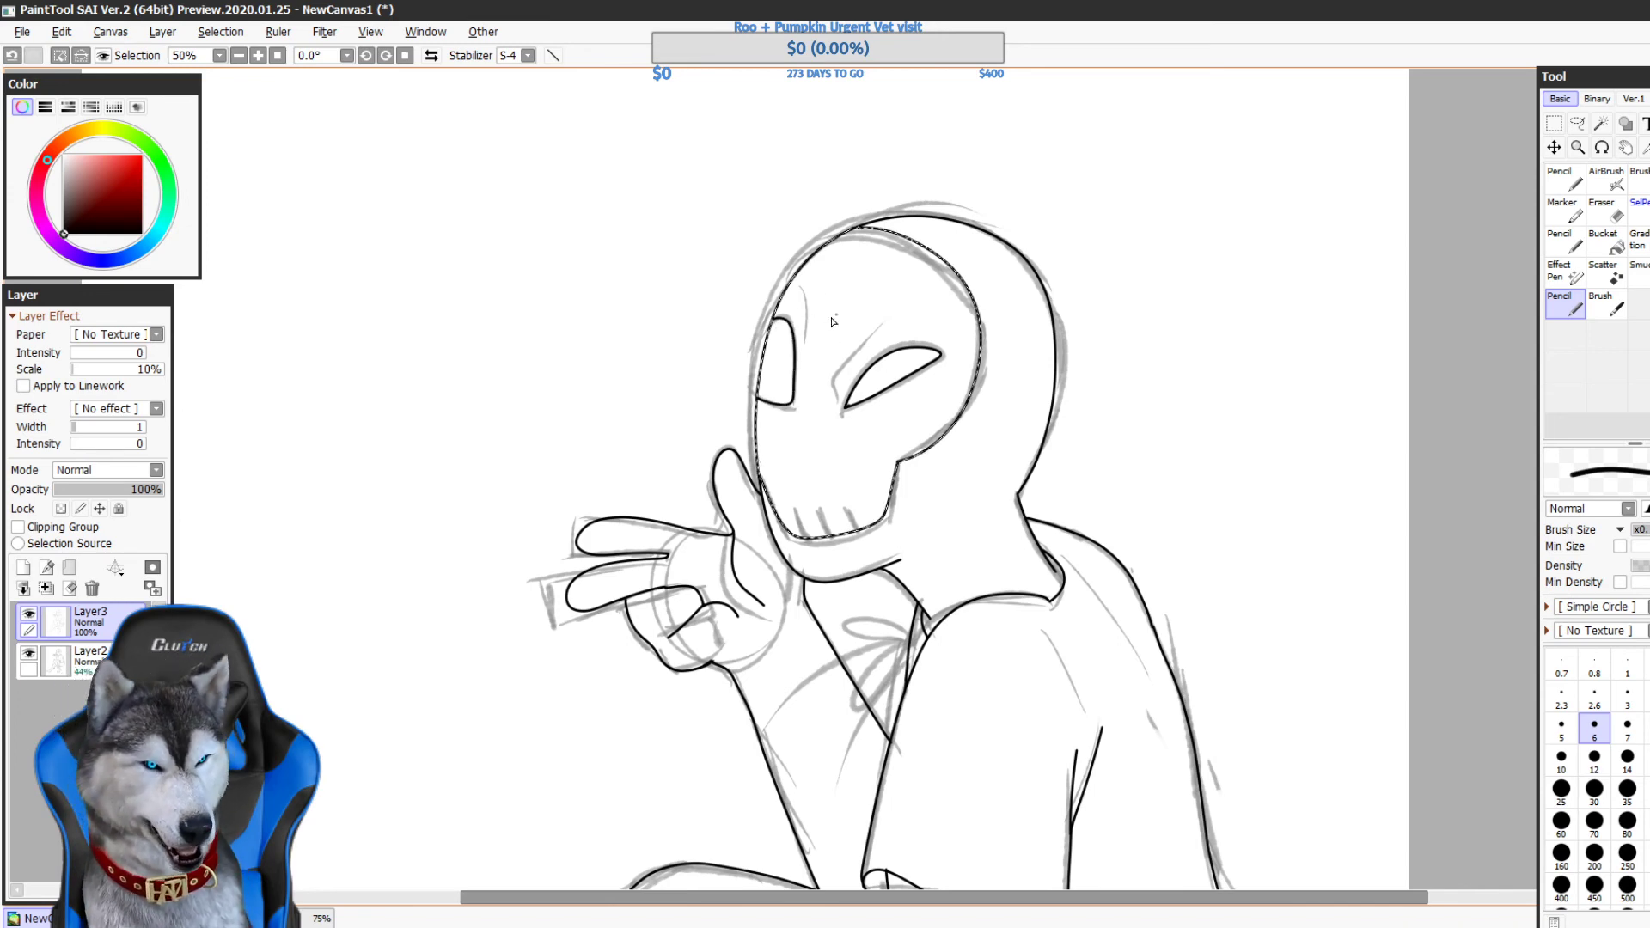
# - Ink a brow line above each eye and short teeth lines along the jaw, and clear the face selection
pyautogui.moveTo(838, 401); pyautogui.dragTo(889, 323)
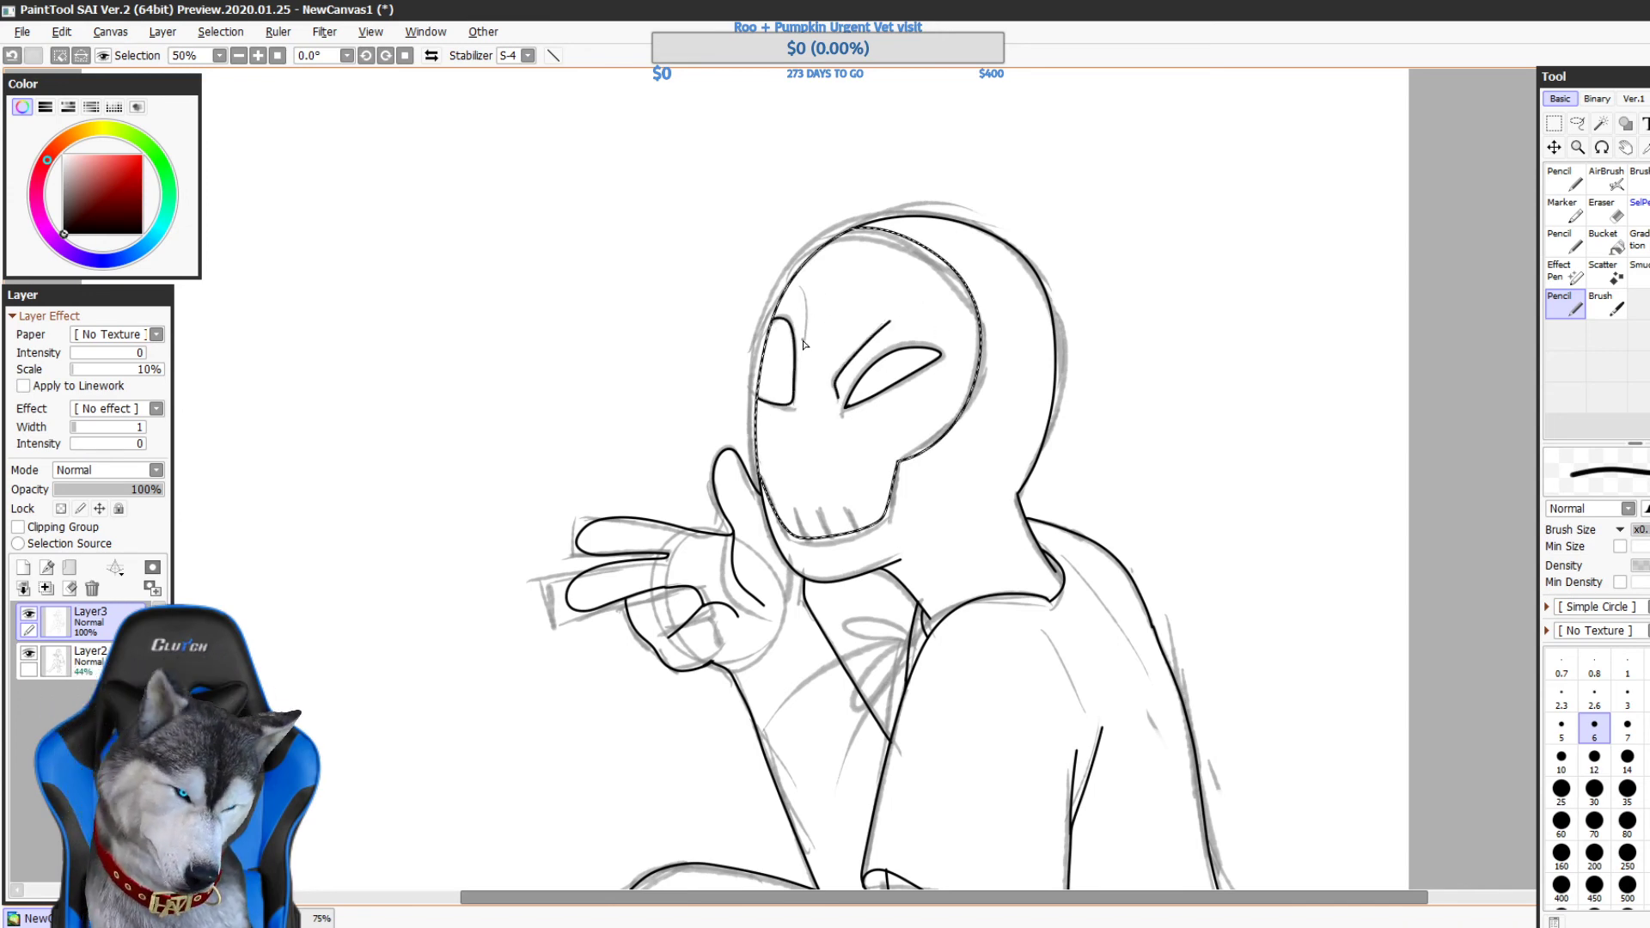
pyautogui.moveTo(807, 340)
pyautogui.mouseDown()
pyautogui.moveTo(795, 290)
pyautogui.moveTo(806, 339)
pyautogui.mouseUp()
pyautogui.hotkey('ctrl', 'z')
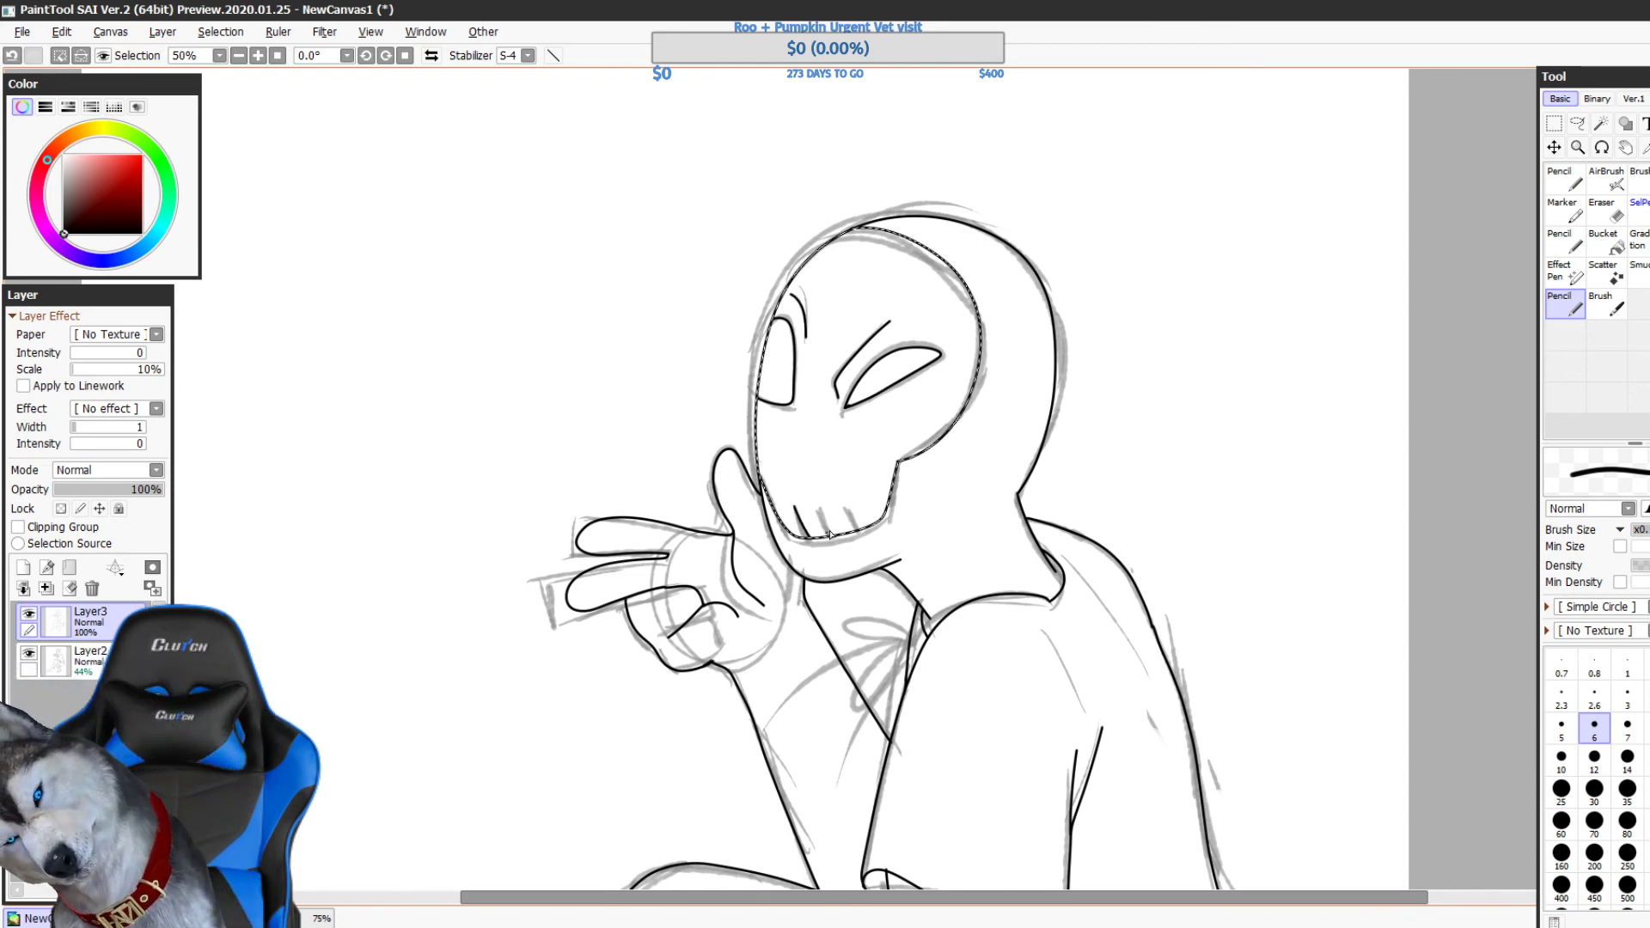
pyautogui.scroll(-3, 1046, 283)
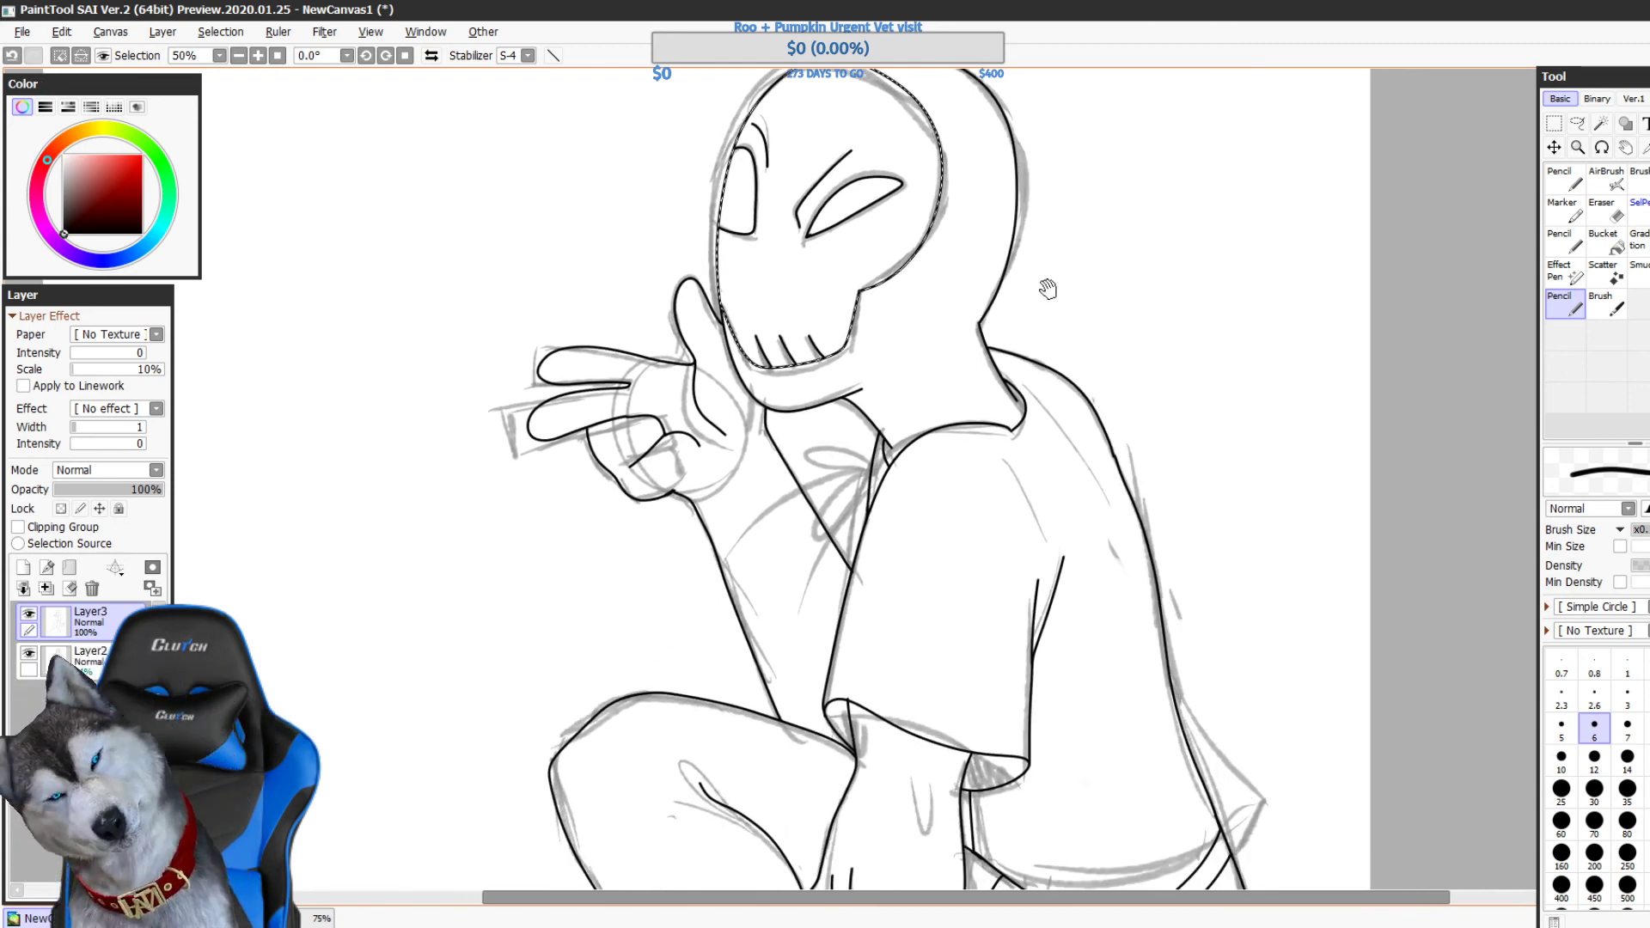
pyautogui.scroll(-2, 1039, 176)
pyautogui.press('m')
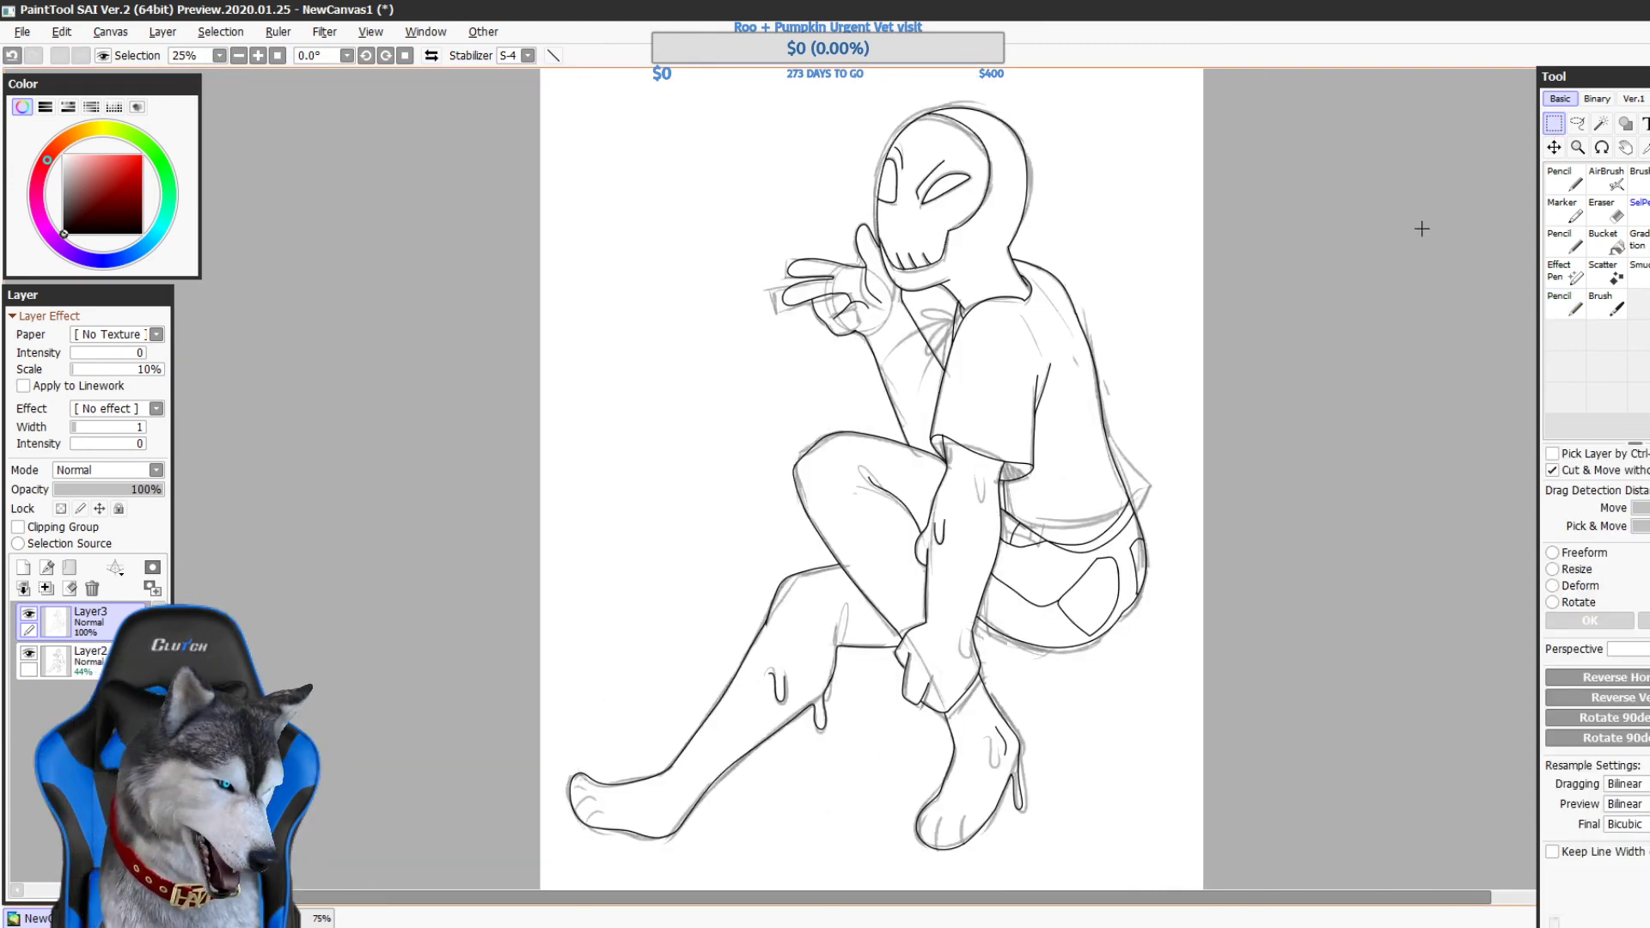
# - Hide the sketch layer and ink curved toe lines inside the selected foot below the resting hand, clearing the selection when done
pyautogui.click(28, 653)
pyautogui.moveTo(1374, 607); pyautogui.dragTo(1275, 530)
pyautogui.press('w')
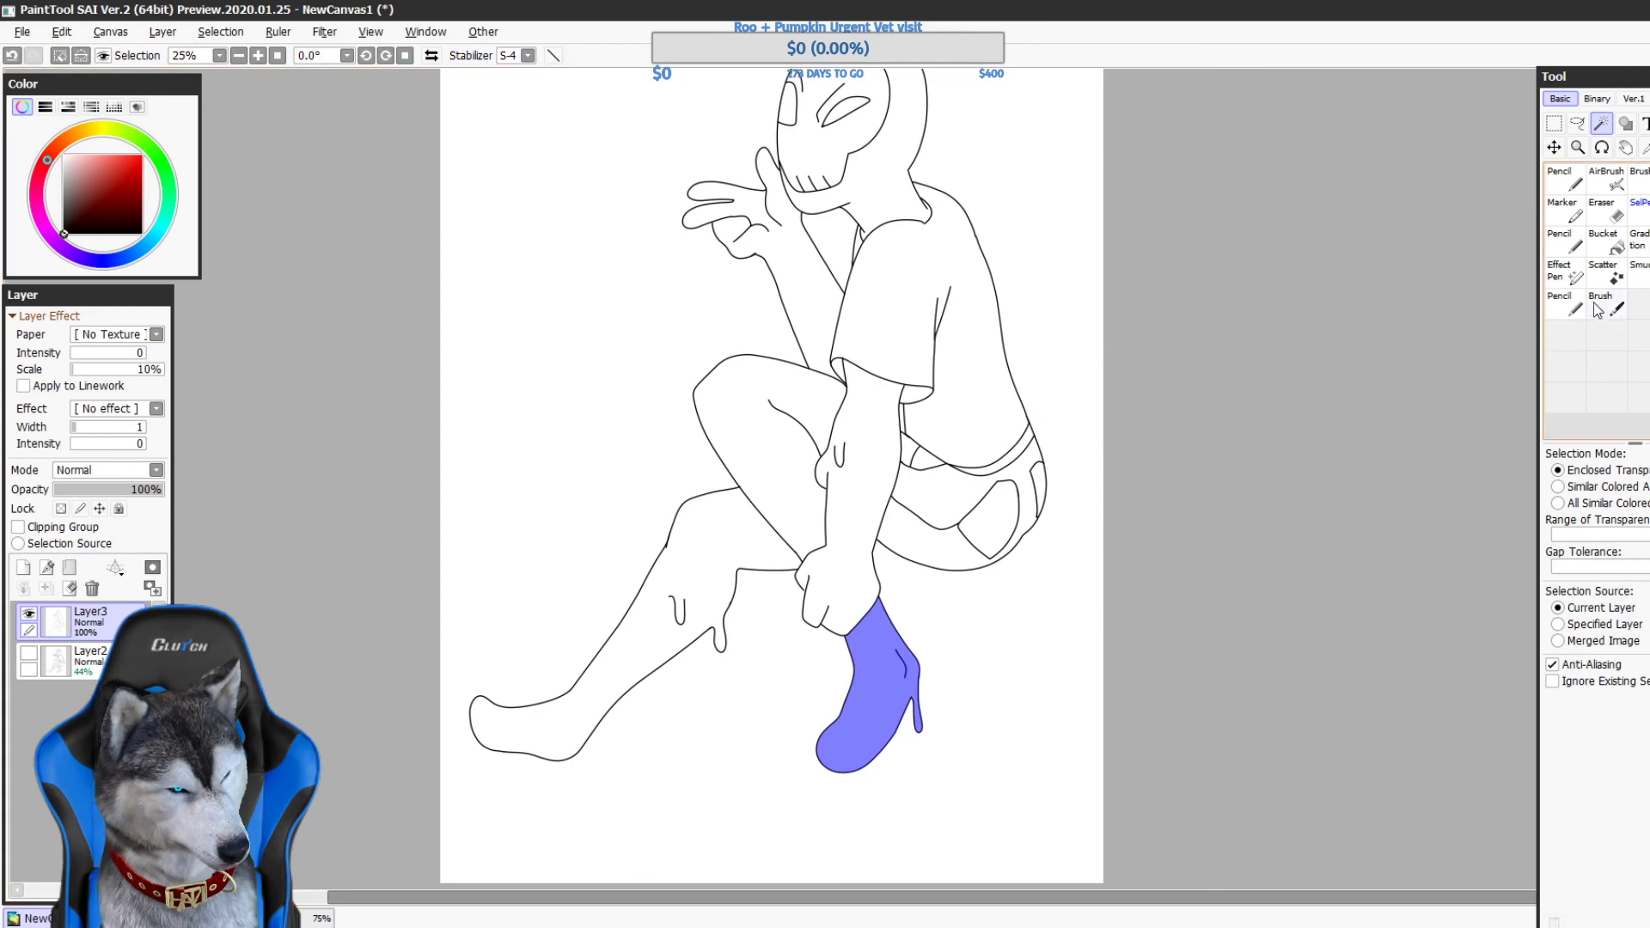
pyautogui.click(1569, 300)
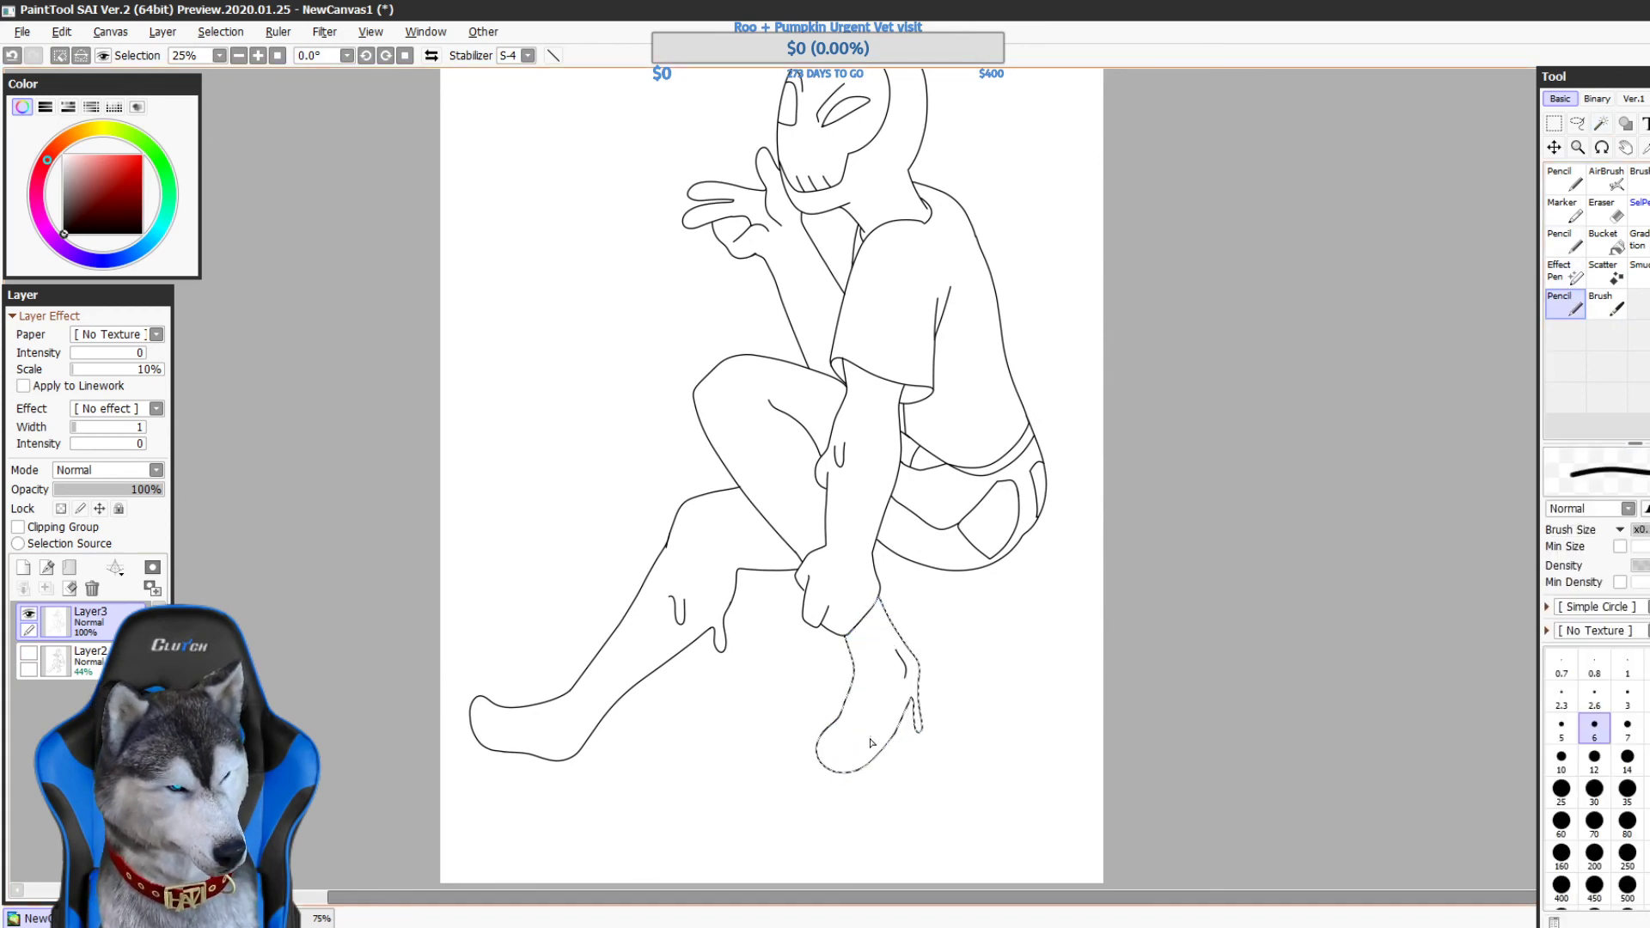
pyautogui.moveTo(841, 746); pyautogui.dragTo(826, 772)
pyautogui.click(1554, 125)
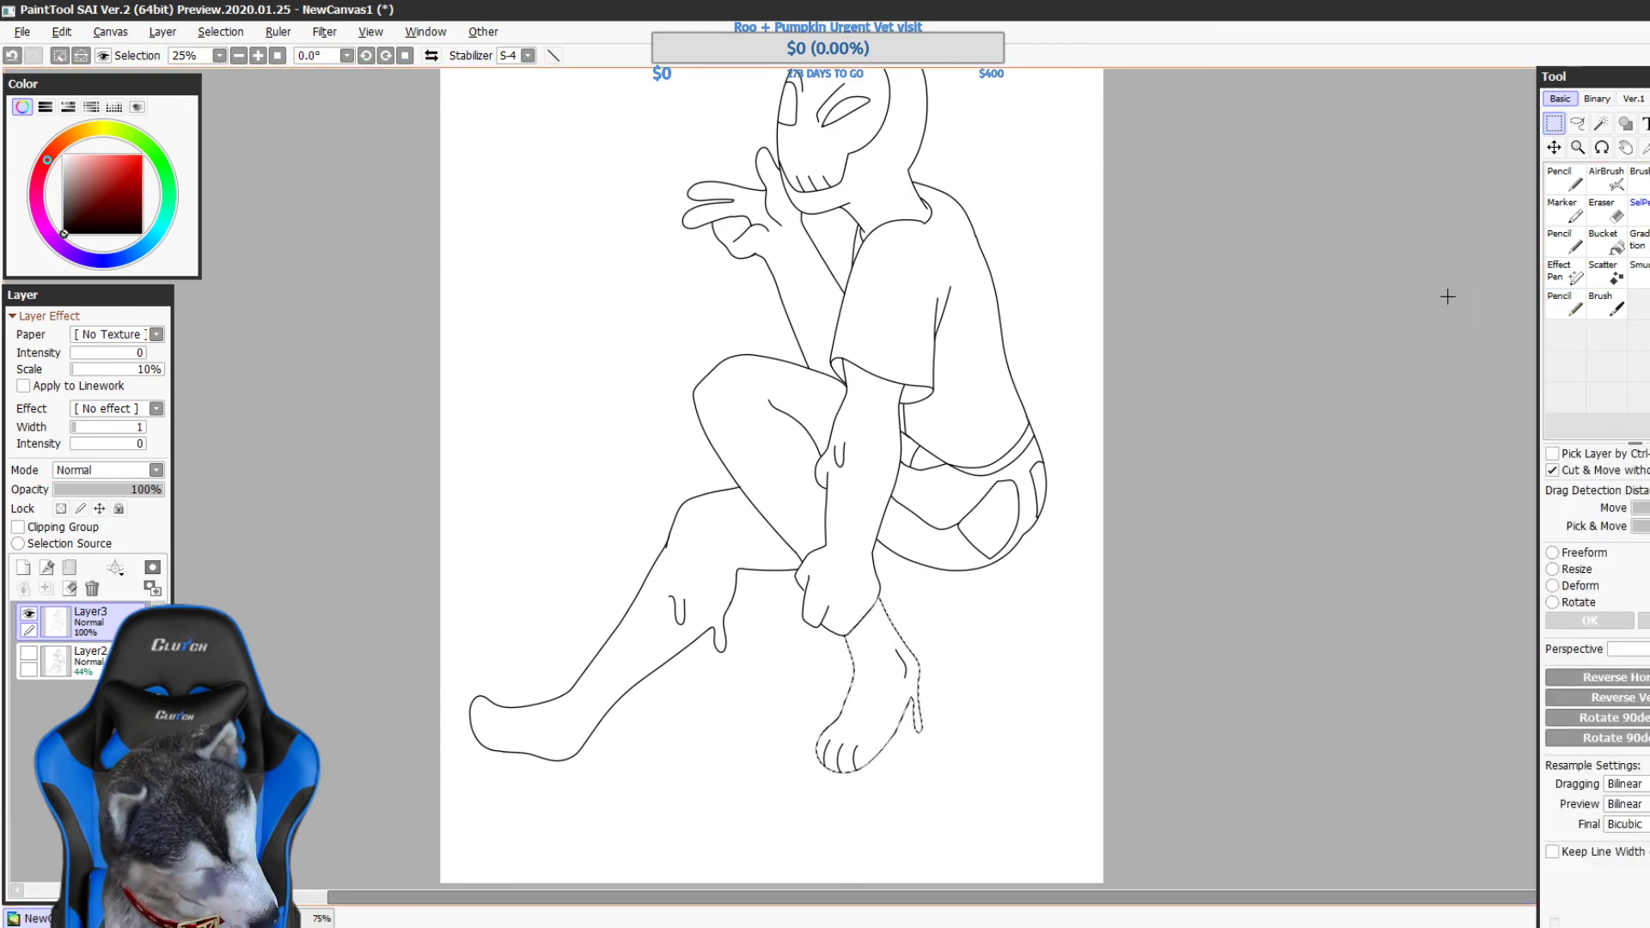
pyautogui.click(1447, 294)
# - Select the extended leg's enclosed area and ink curved toe lines at the tip of its foot
pyautogui.click(1601, 123)
pyautogui.click(619, 653)
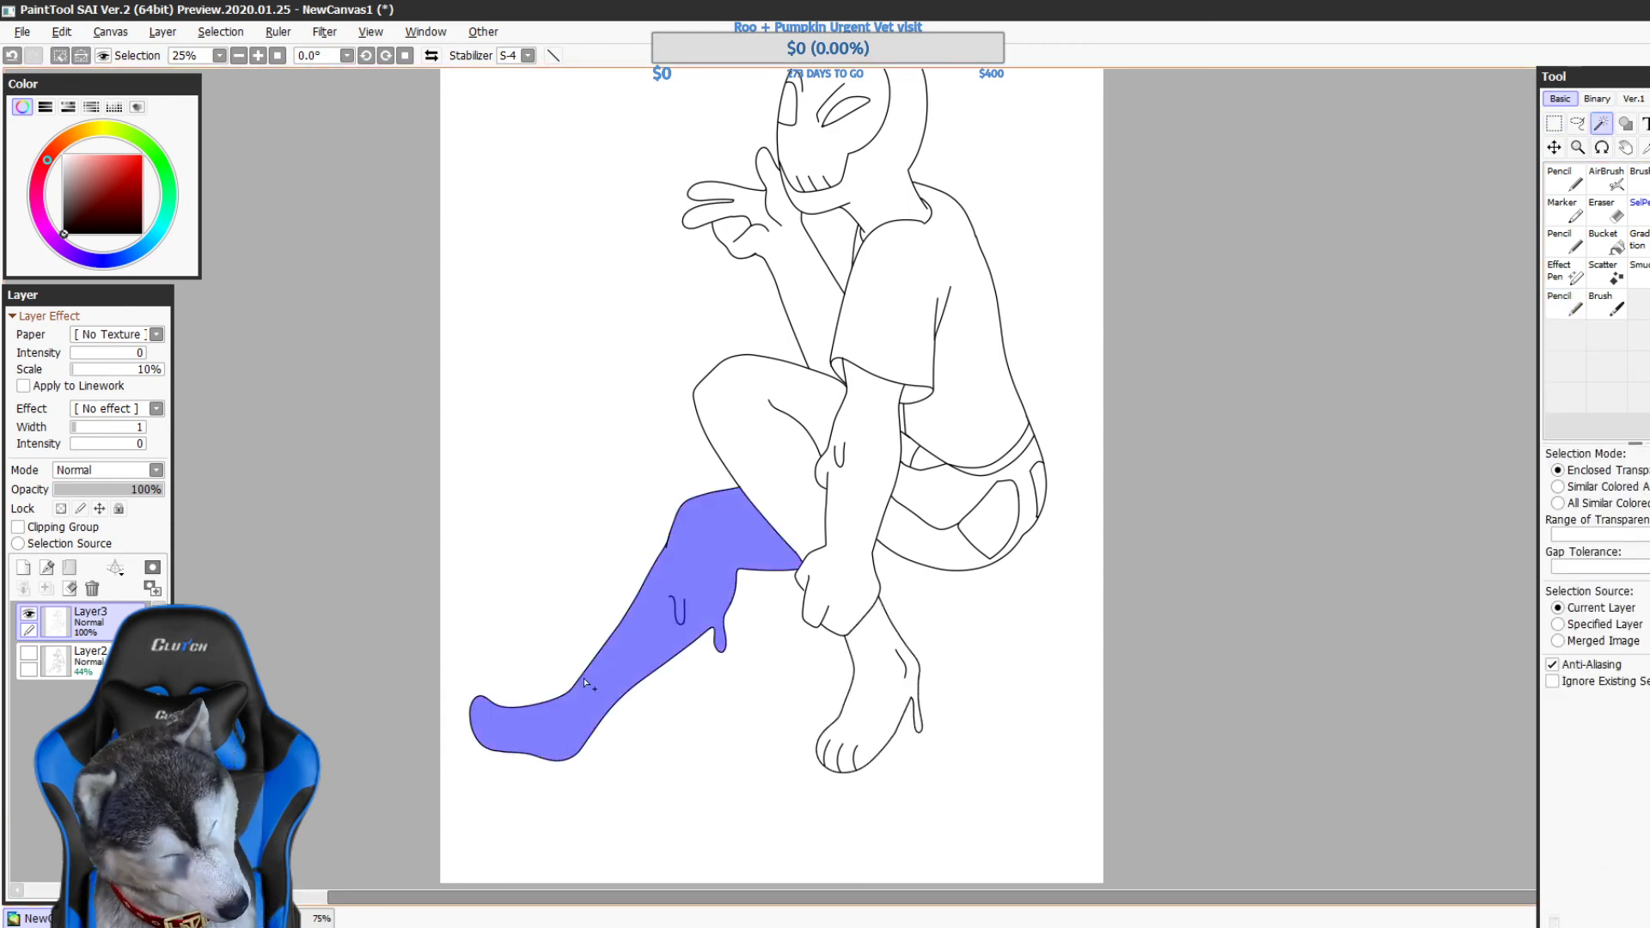
pyautogui.click(1566, 303)
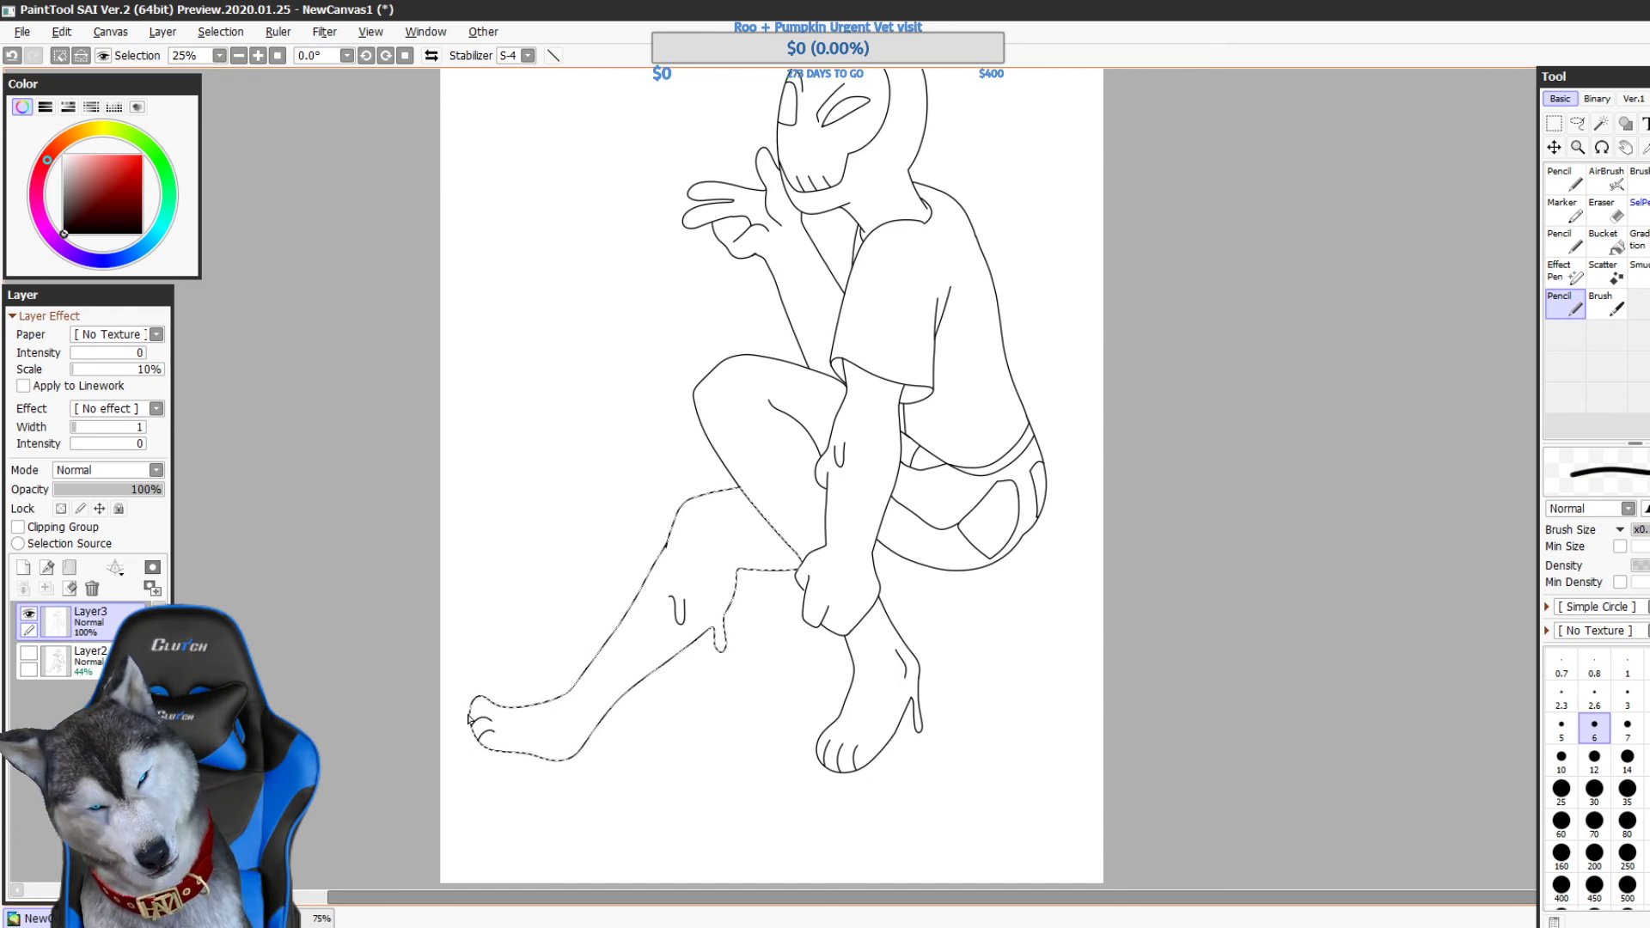
pyautogui.hotkey('ctrl', 'z')
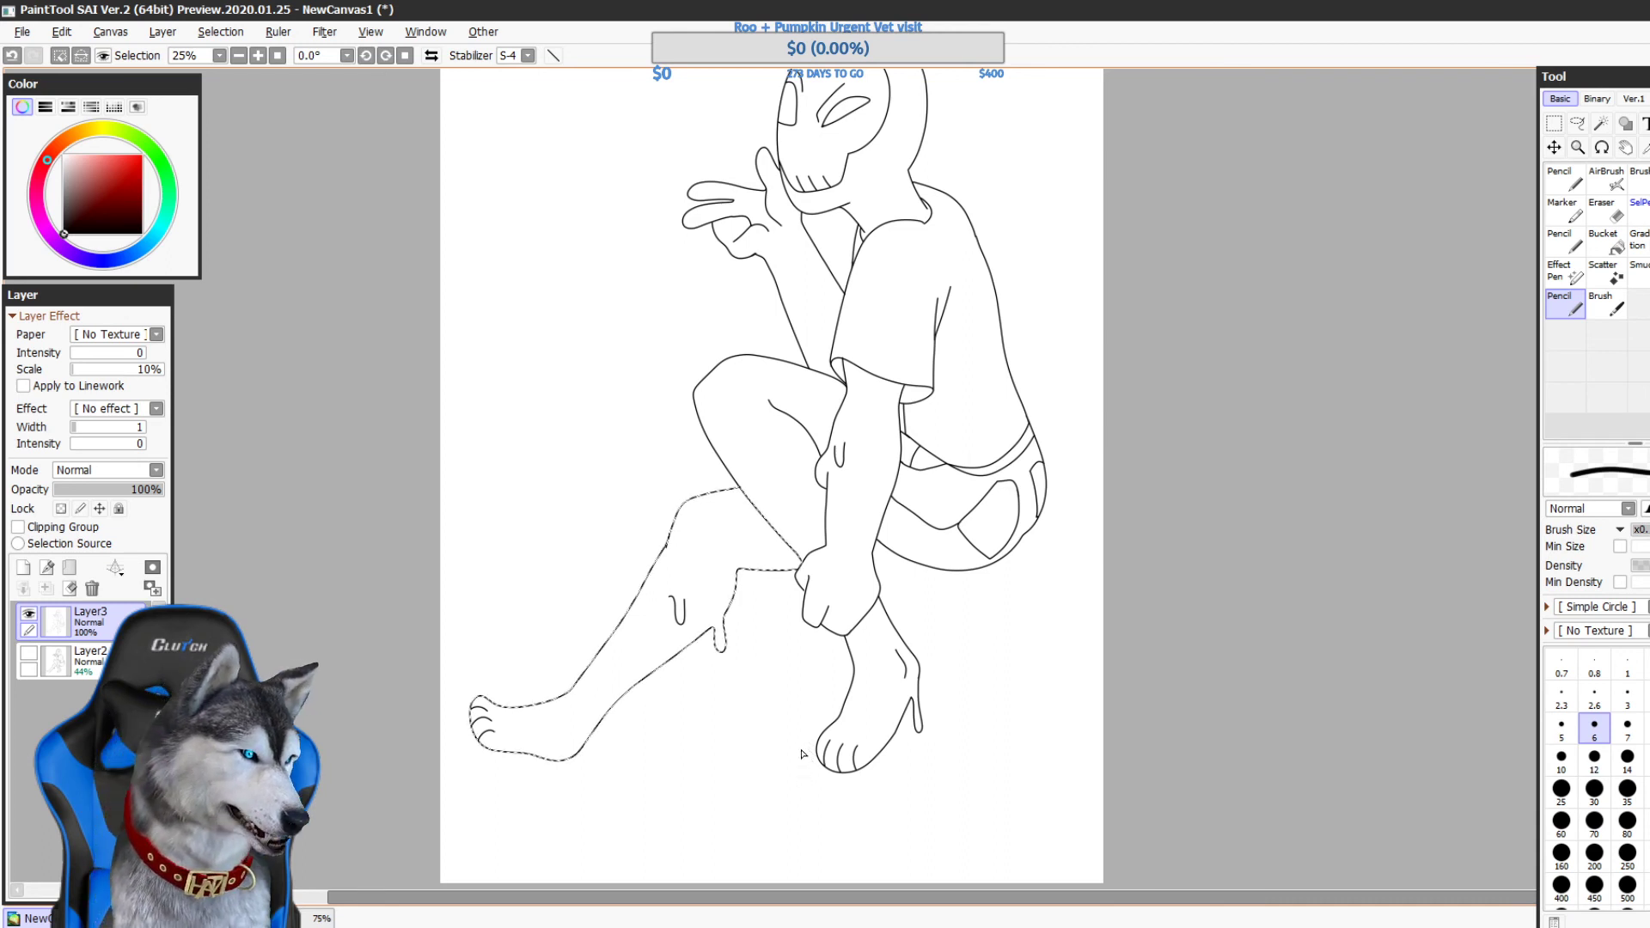
pyautogui.moveTo(1216, 643); pyautogui.dragTo(1131, 707)
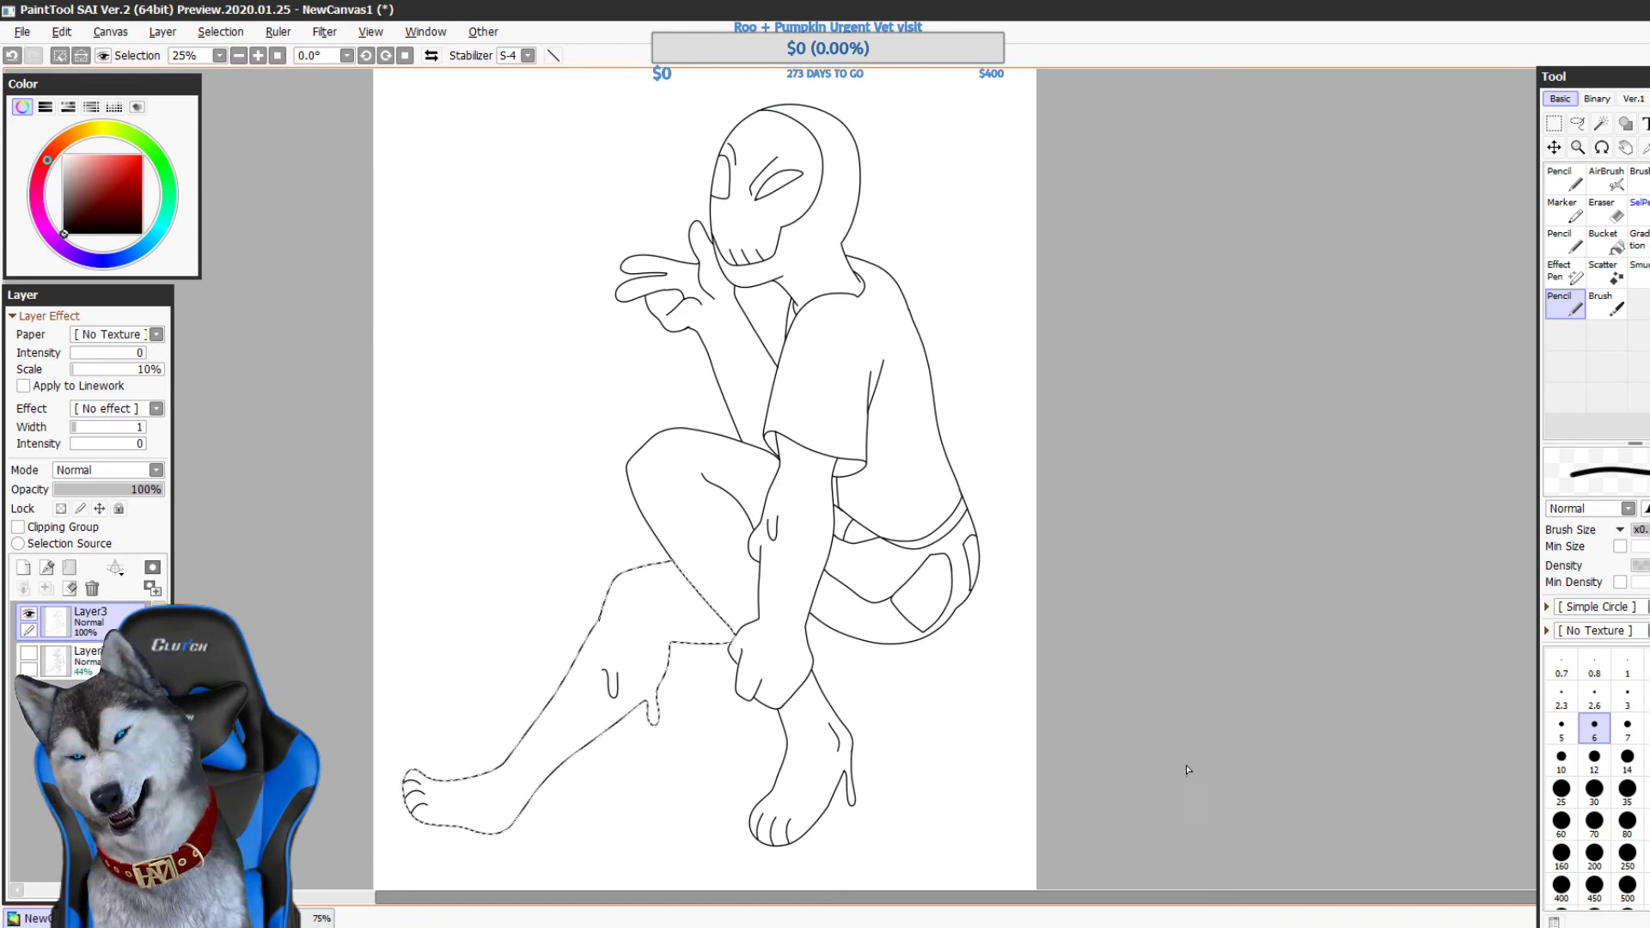
# - Redraw the toe lines on the extended foot and clear the leg selection
pyautogui.hotkey('ctrl', 'z')
pyautogui.hotkey('ctrl', 'z')
pyautogui.moveTo(408, 810); pyautogui.dragTo(424, 792)
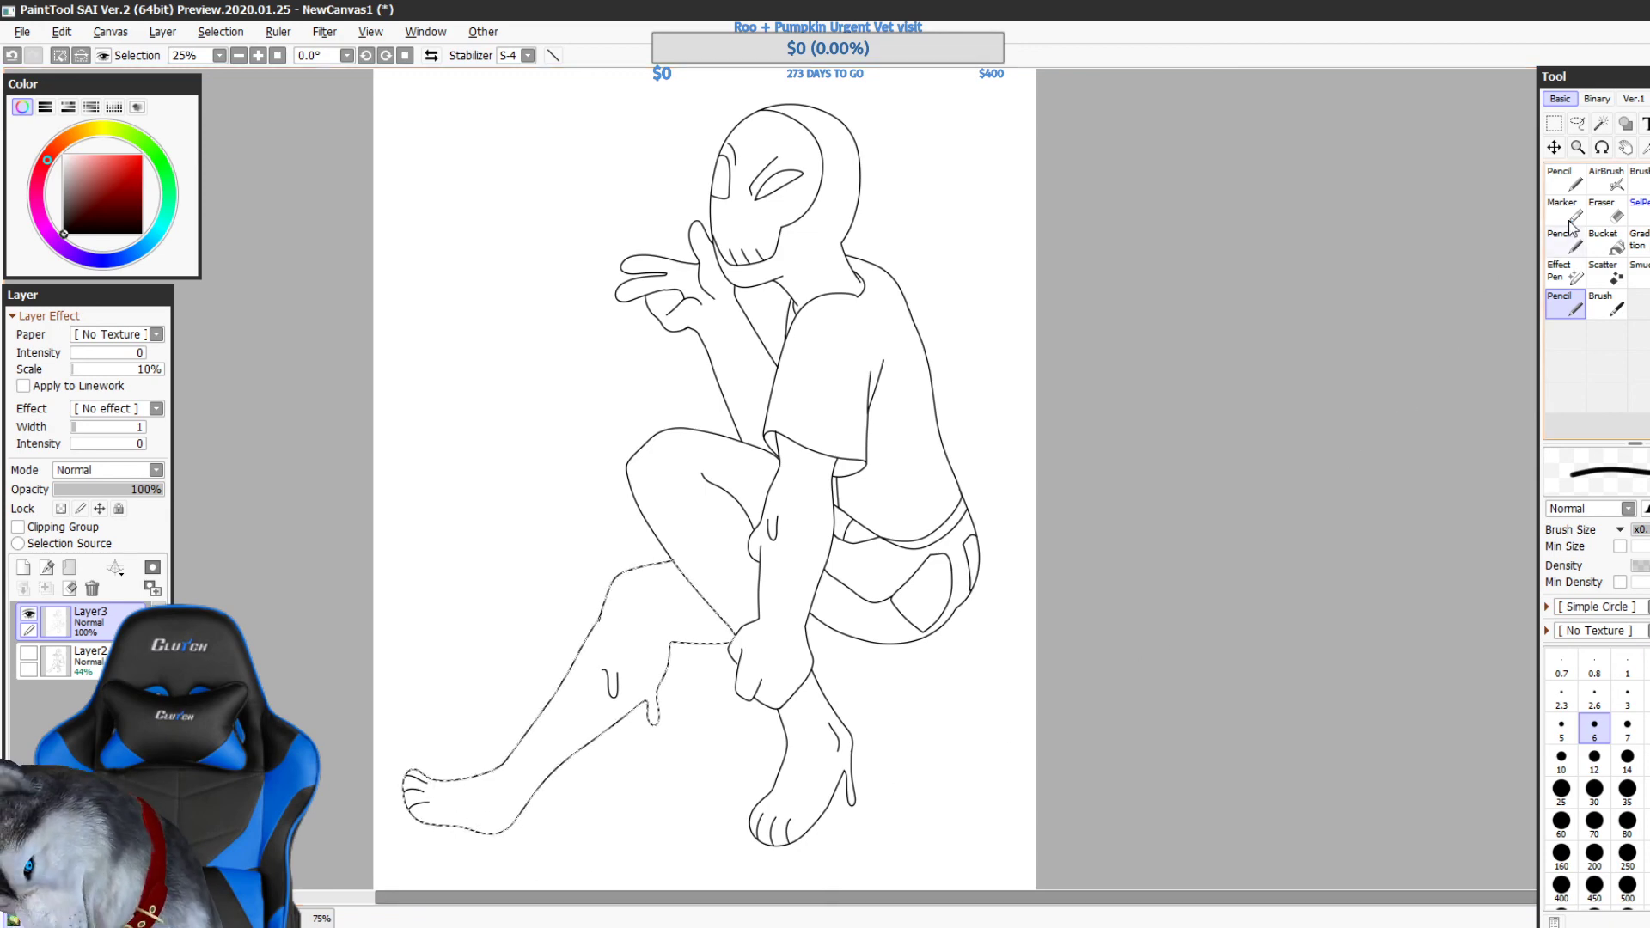
pyautogui.press('m')
pyautogui.hotkey('ctrl', 'd')
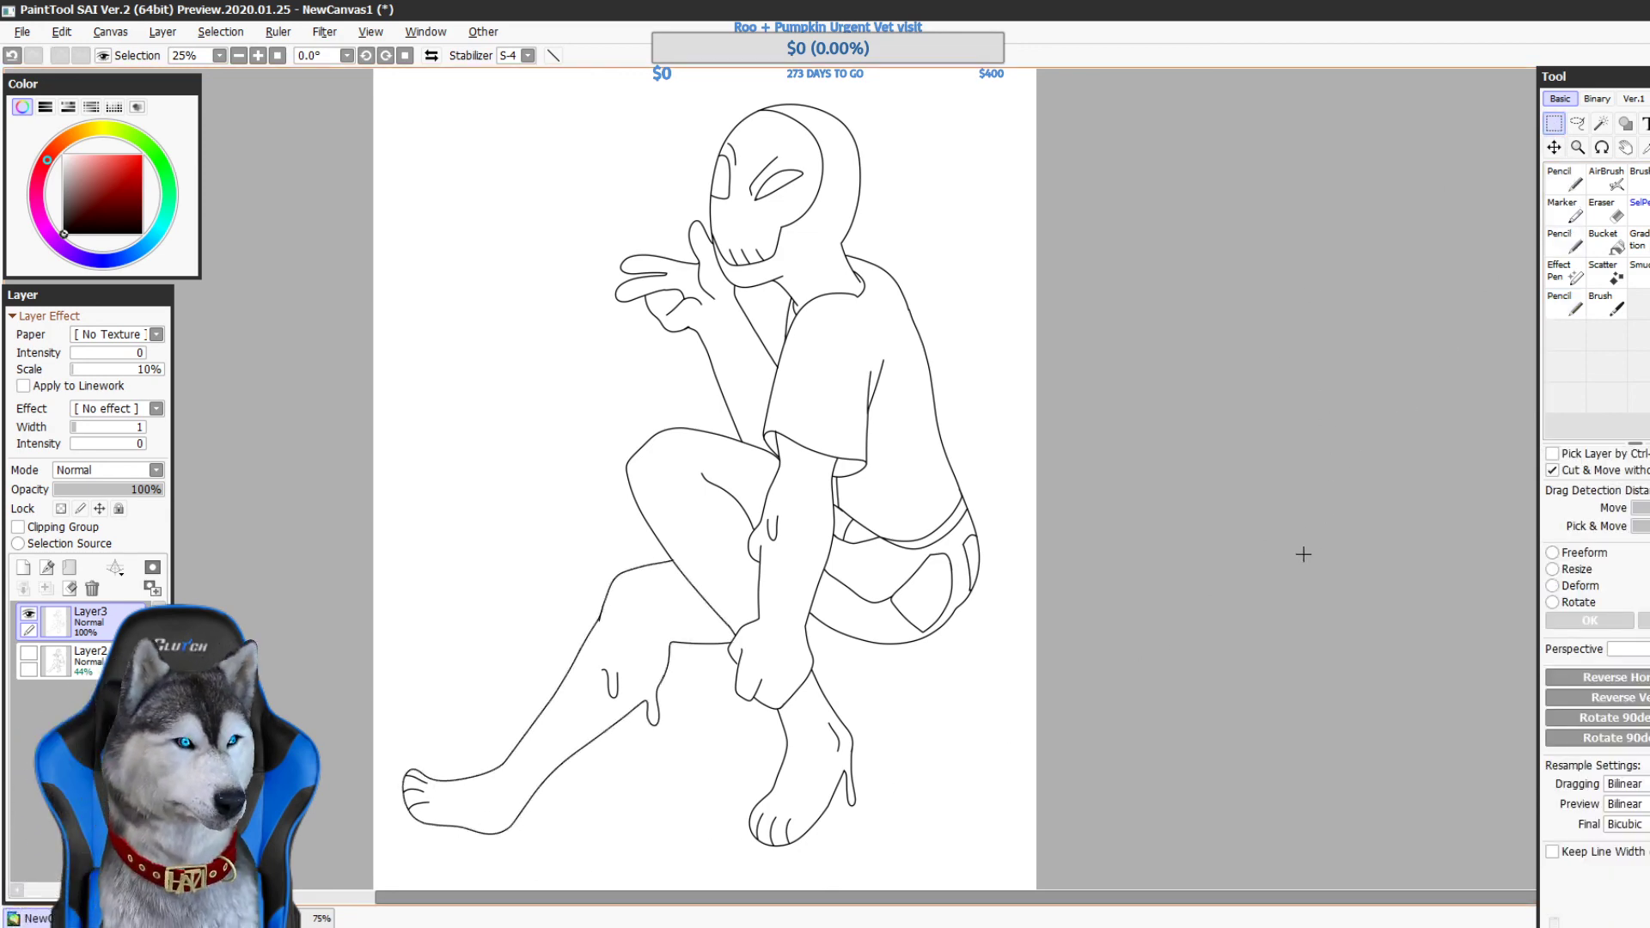
# - Select the empty background area surrounding the whole figure on the line art layer
pyautogui.press('n')
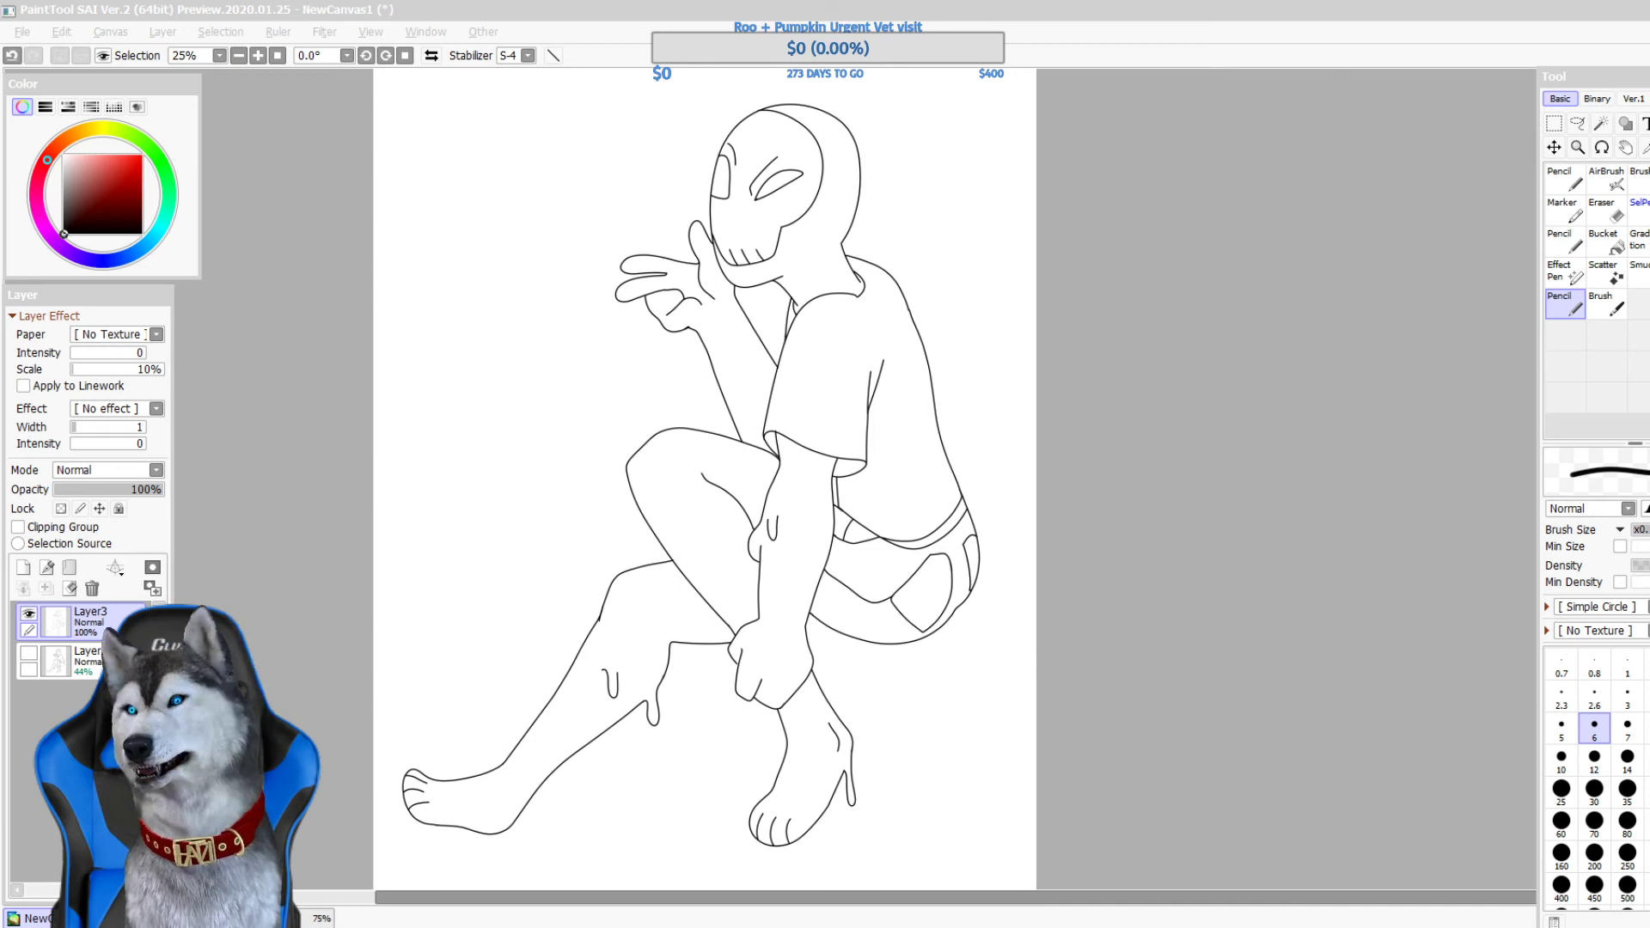
pyautogui.click(1260, 591)
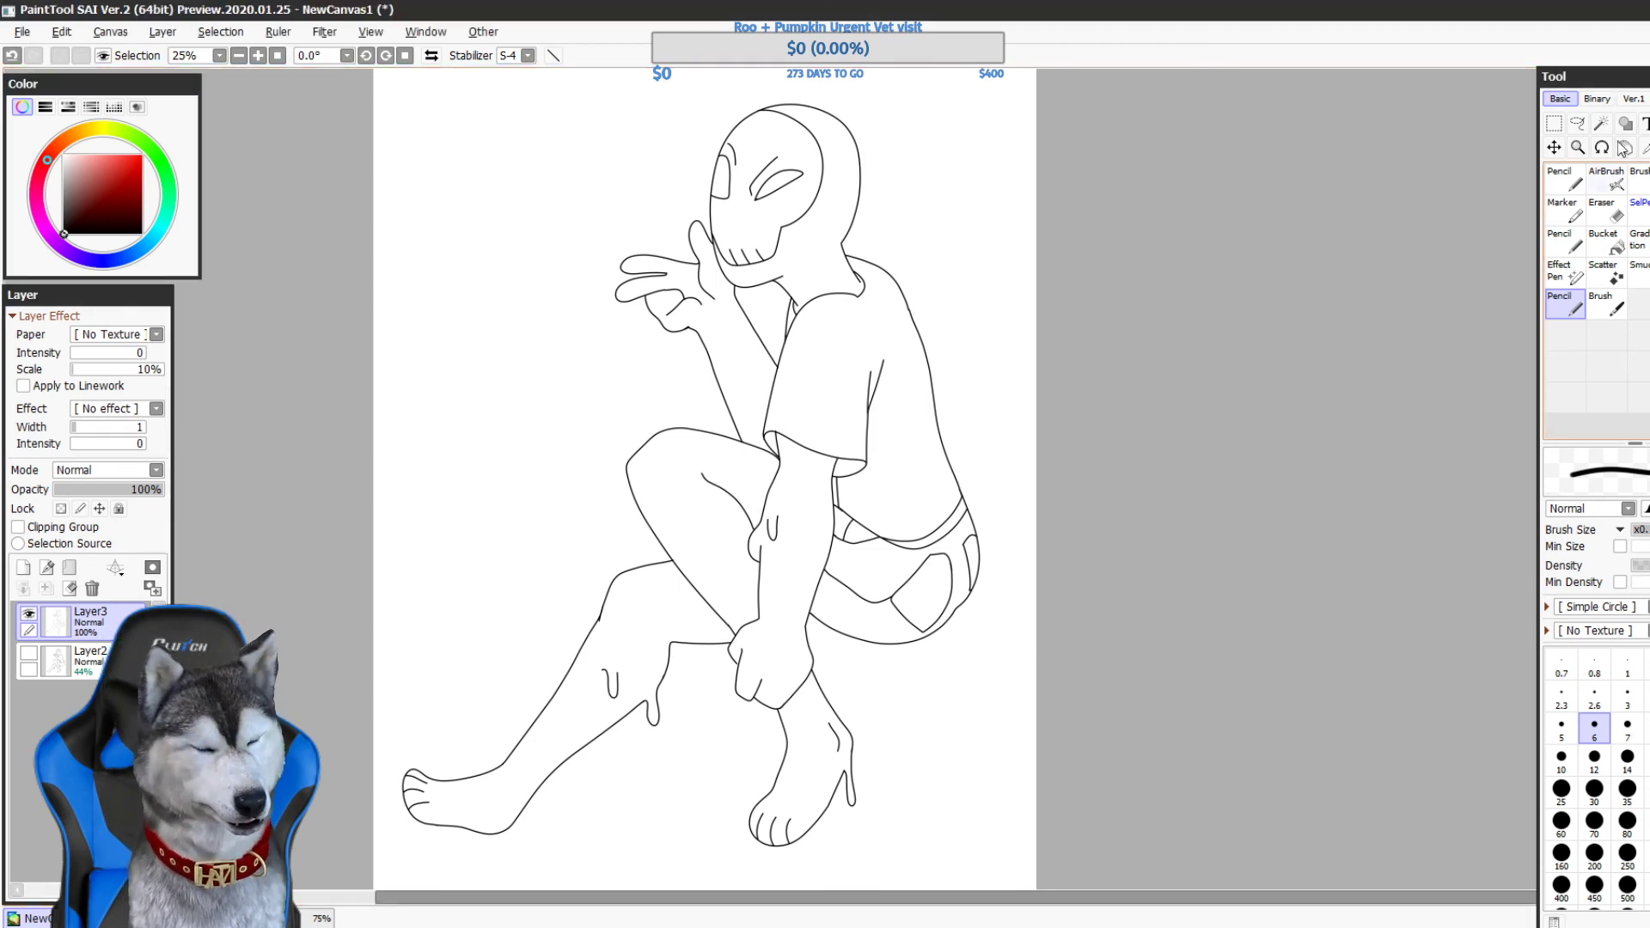
pyautogui.click(1601, 122)
pyautogui.click(966, 692)
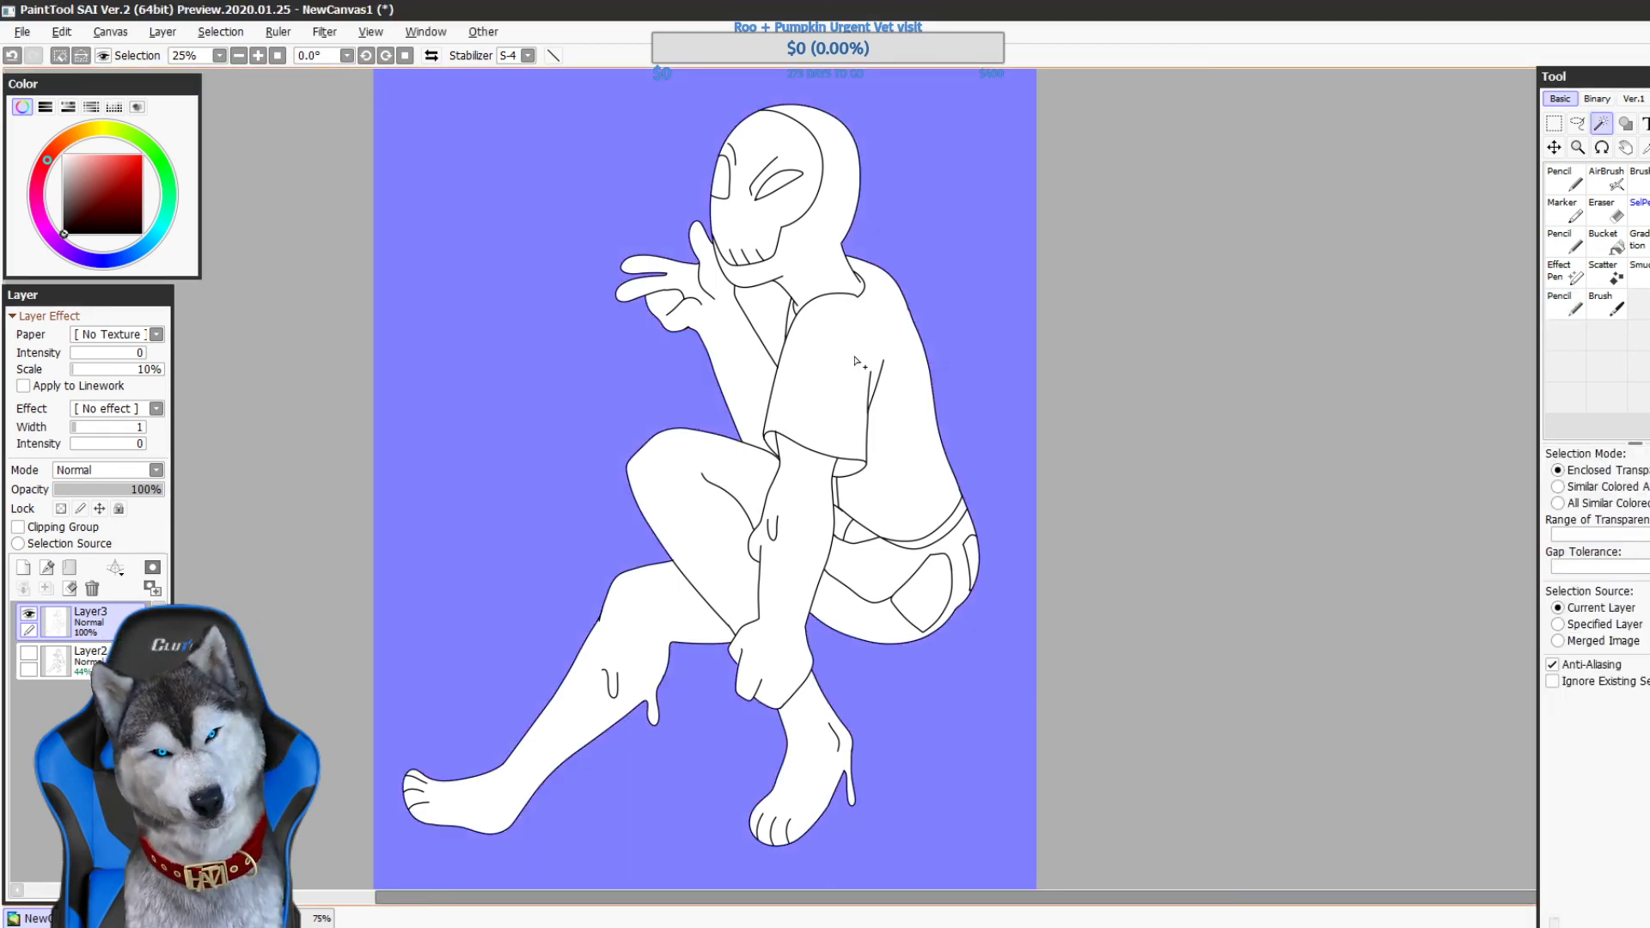
# - Add the gap between the raised arm and neck to the background selection, and invert it to select the figure
pyautogui.click(795, 305)
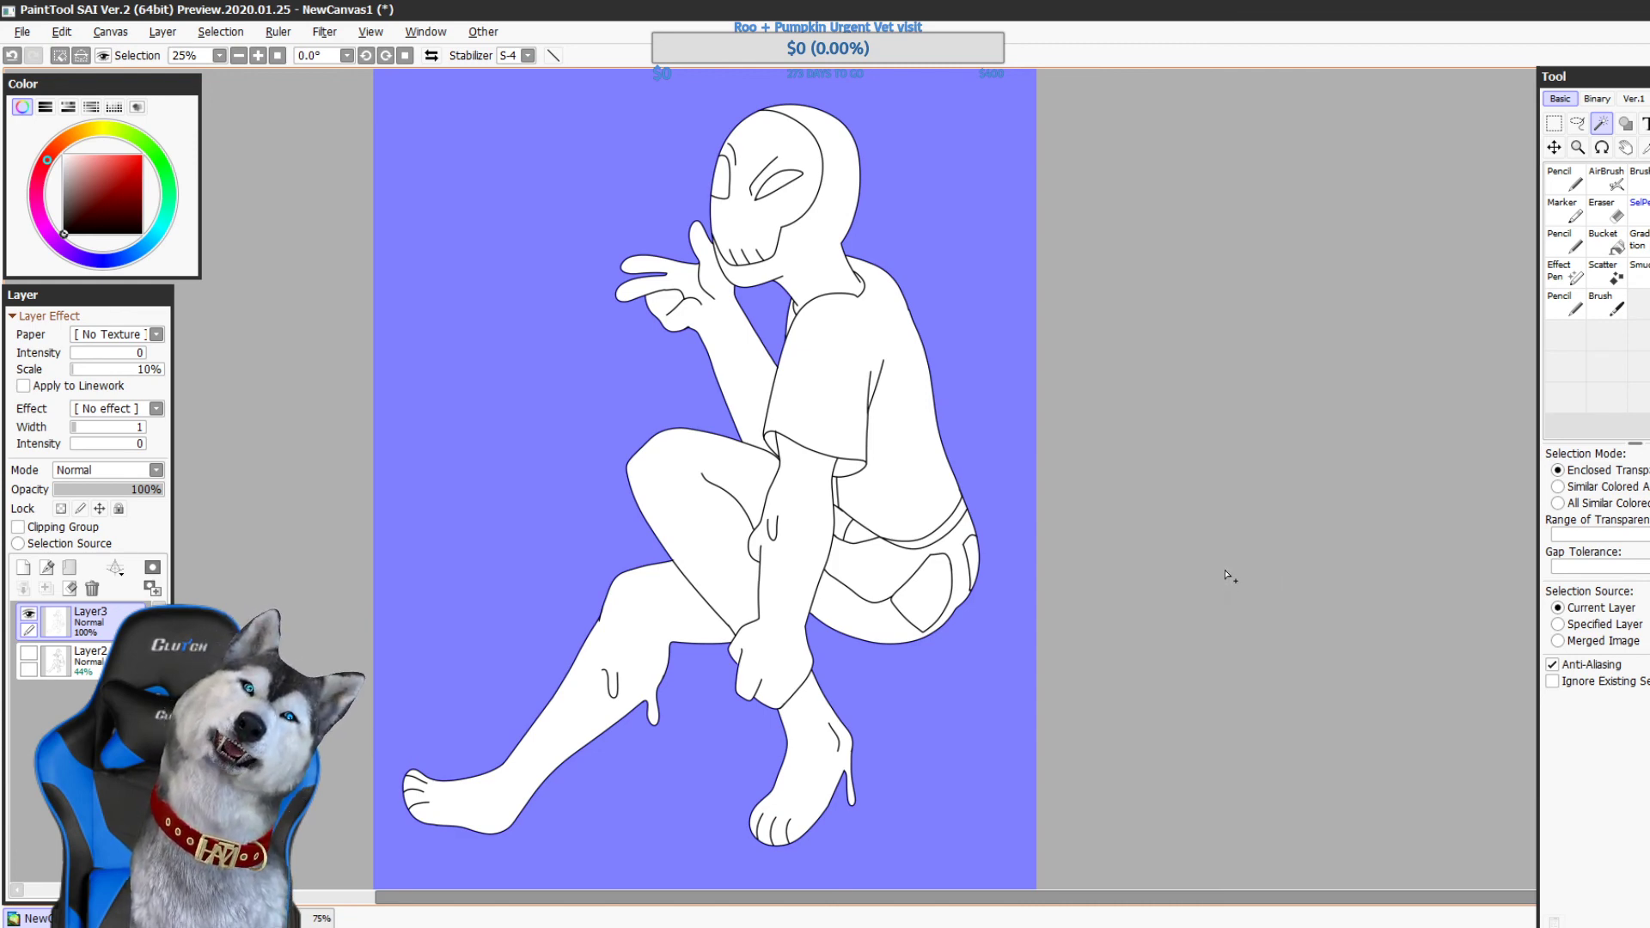
pyautogui.scroll(-1, 1219, 446)
pyautogui.click(221, 32)
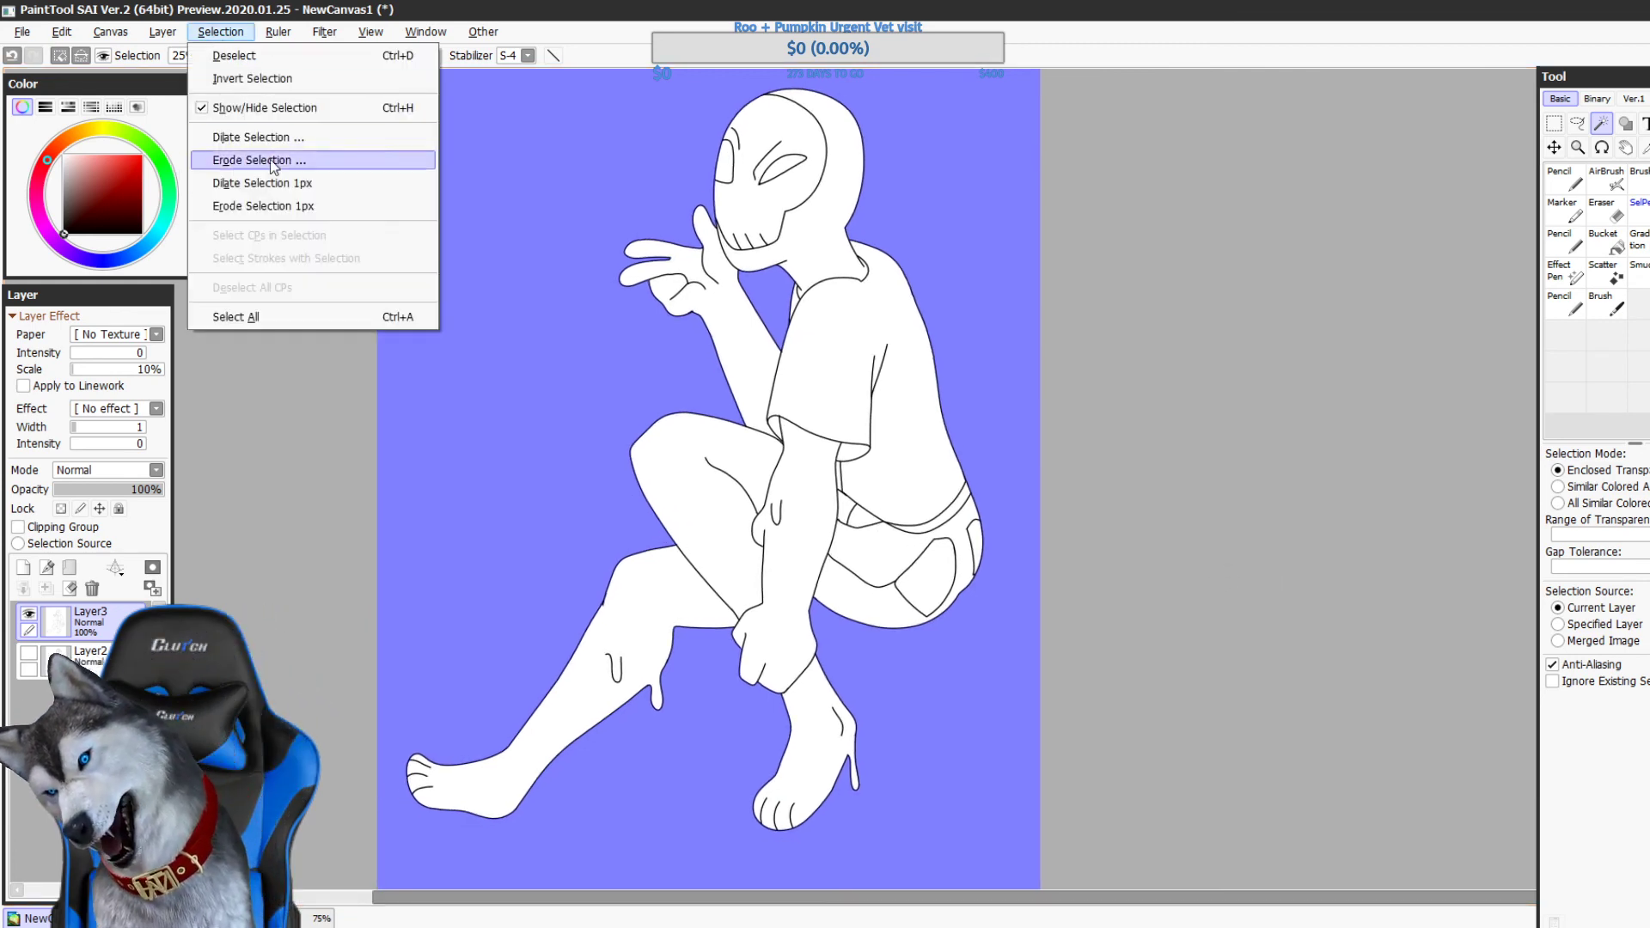
pyautogui.click(271, 79)
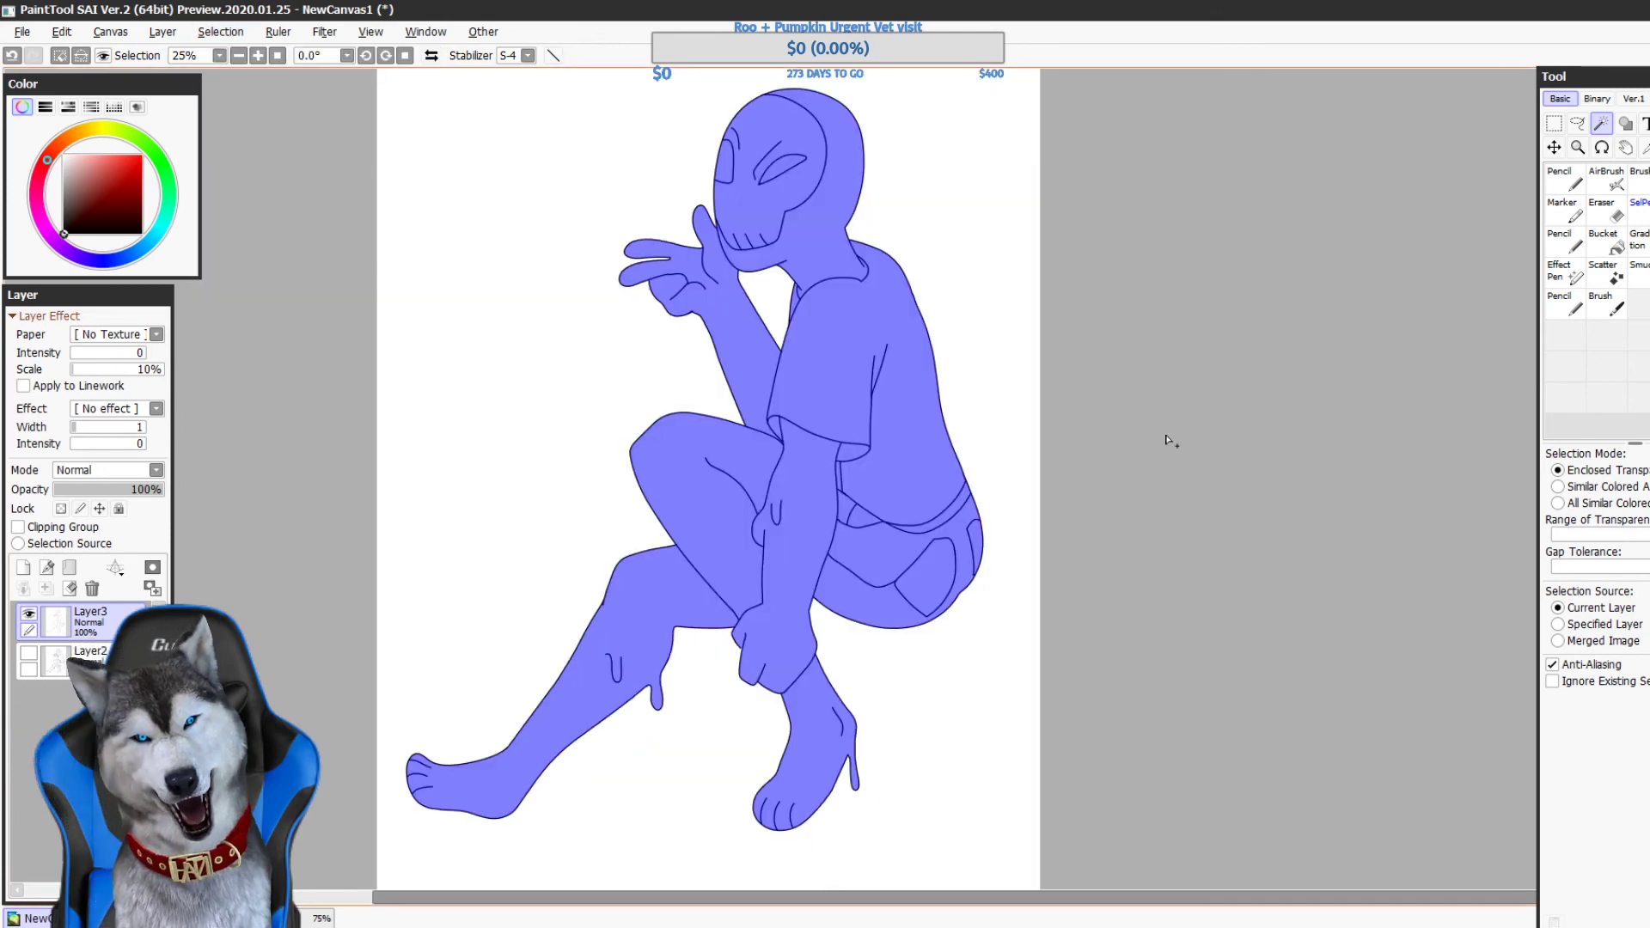
pyautogui.scroll(2, 1261, 498)
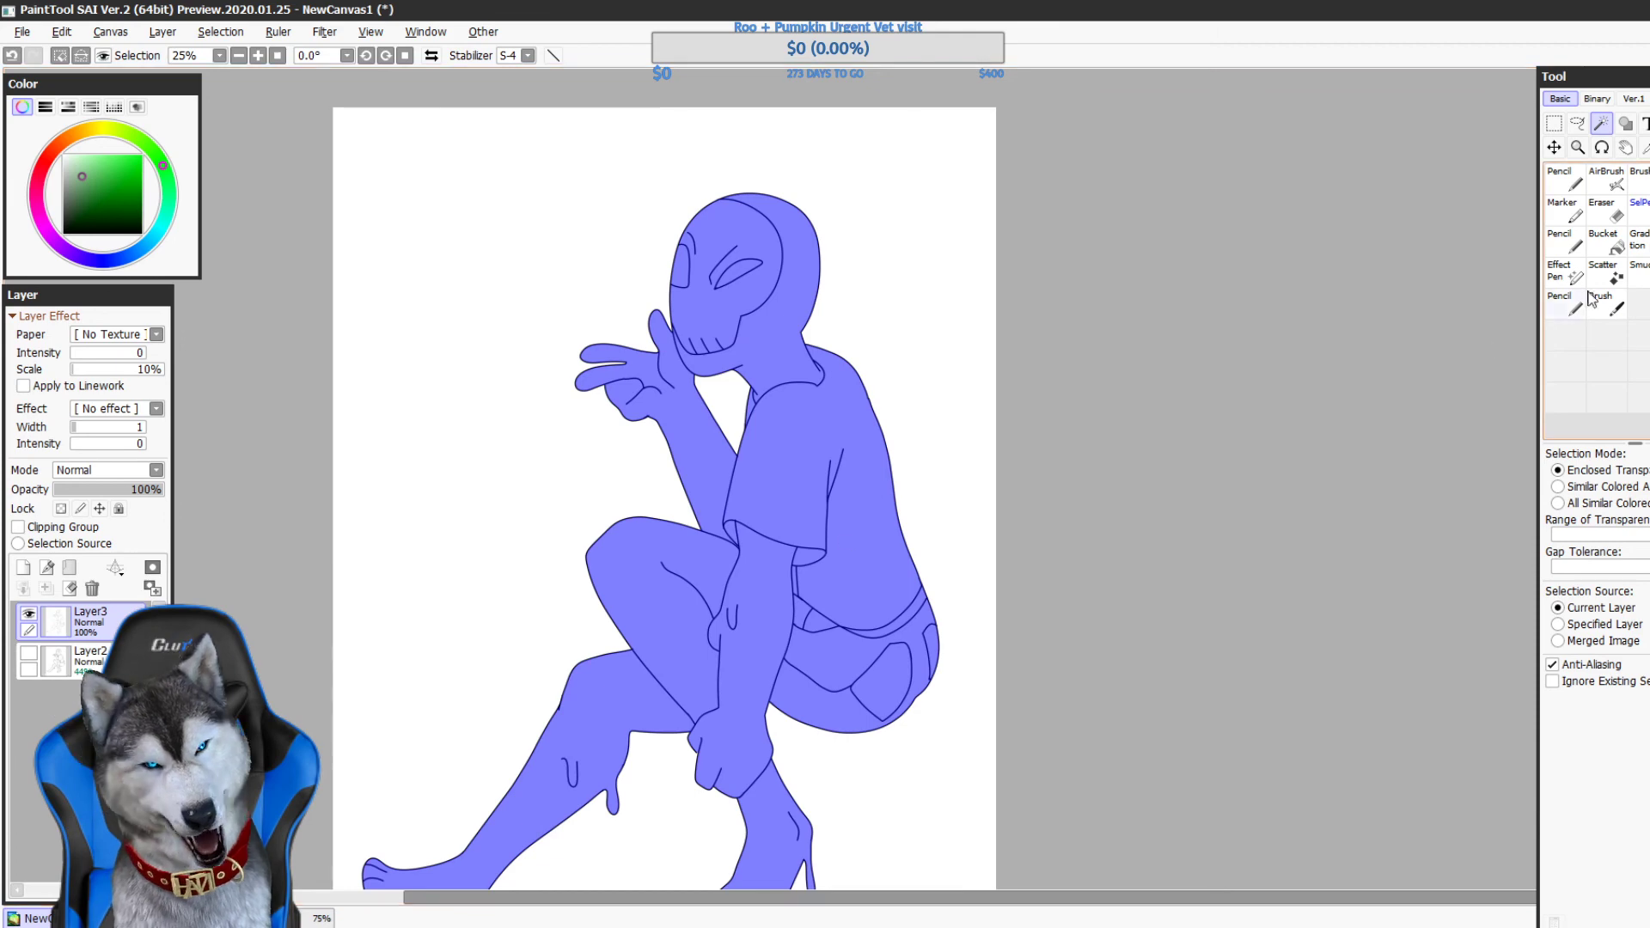
# - Add a layer beneath the line art and fill the selected figure with light green using the Bucket
pyautogui.click(1607, 242)
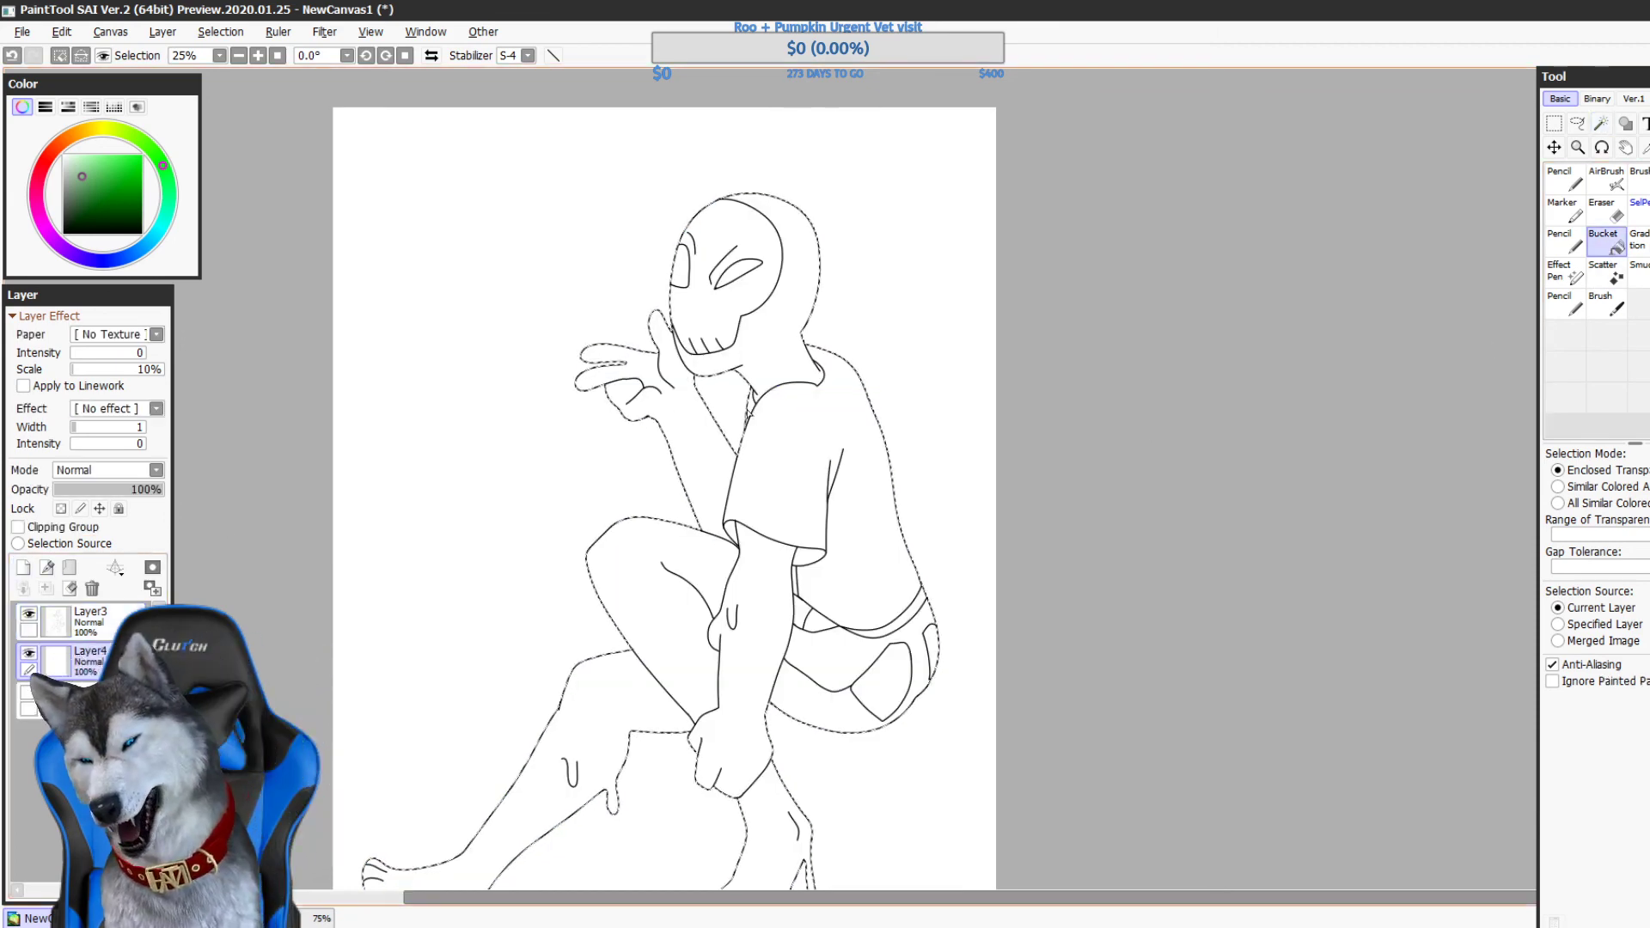
pyautogui.click(745, 413)
pyautogui.moveTo(1234, 501); pyautogui.dragTo(1068, 435)
pyautogui.click(91, 166)
pyautogui.click(766, 445)
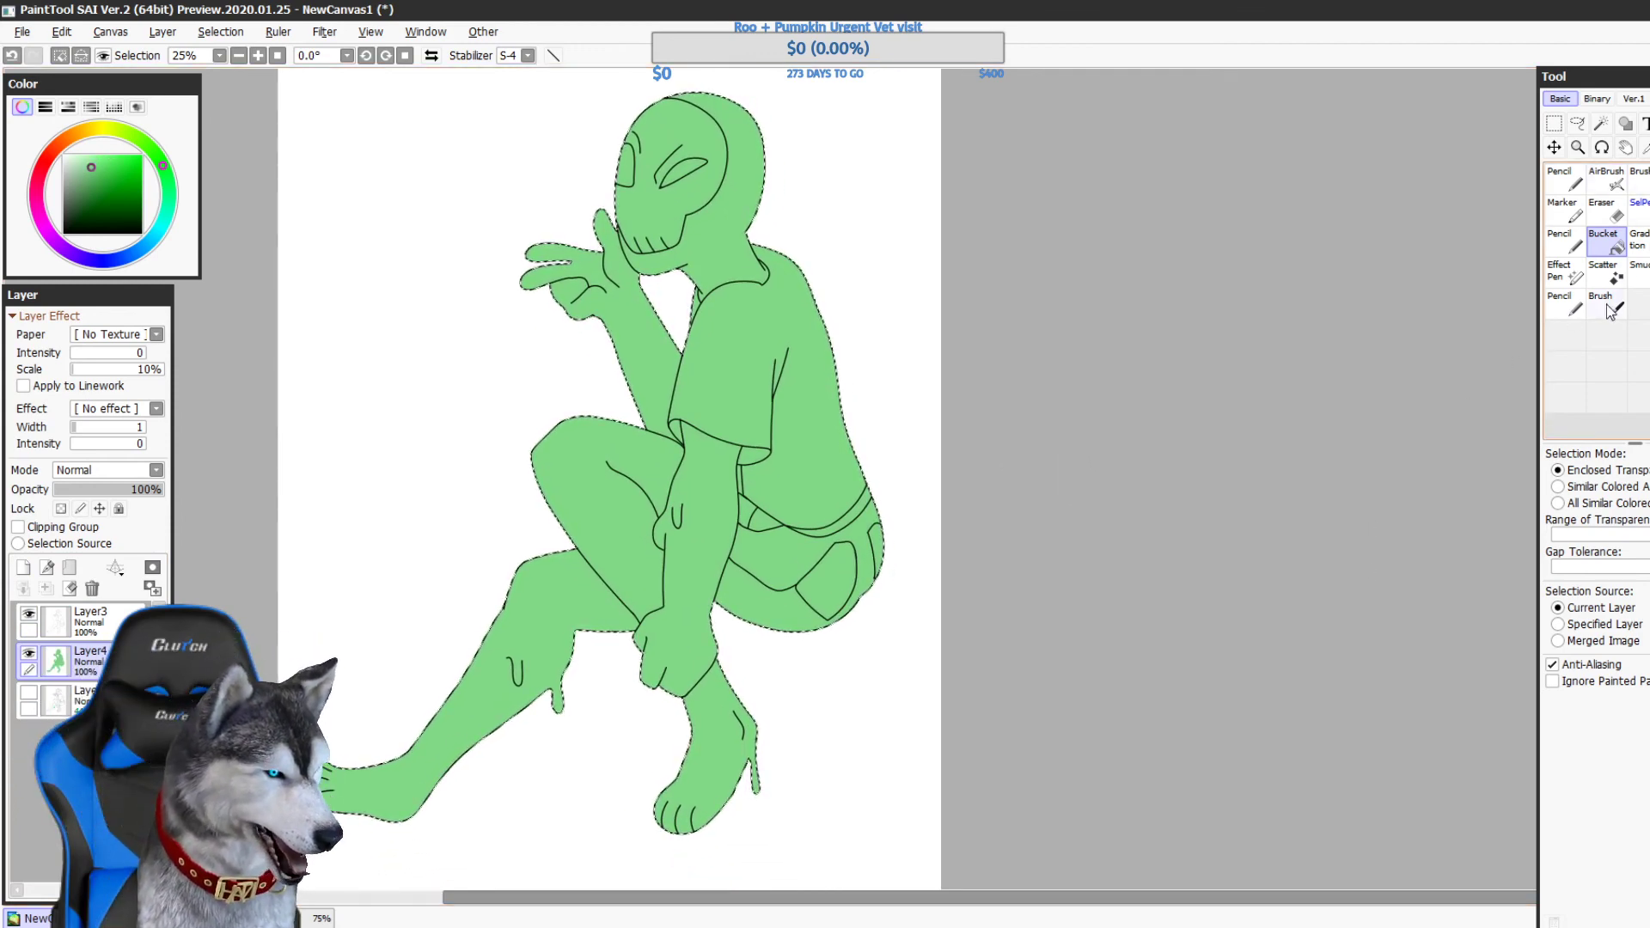
# - Add a layer above the green fill, set its blending mode to Multiply and choose the plain Pencil
pyautogui.click(1565, 305)
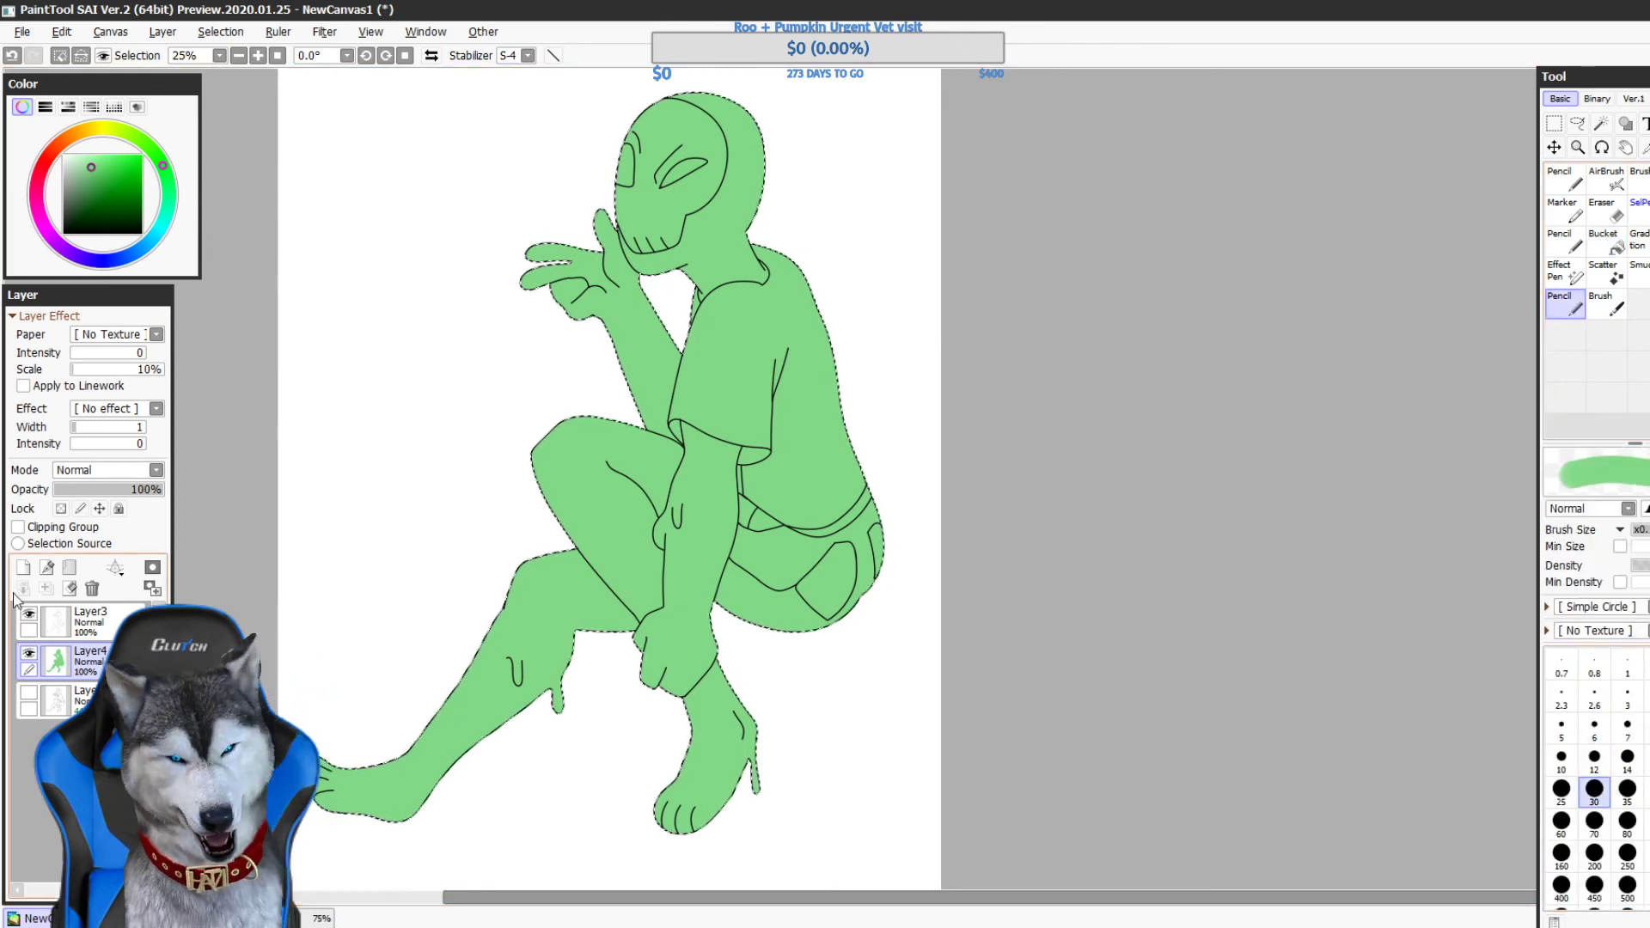
pyautogui.click(103, 470)
pyautogui.click(78, 496)
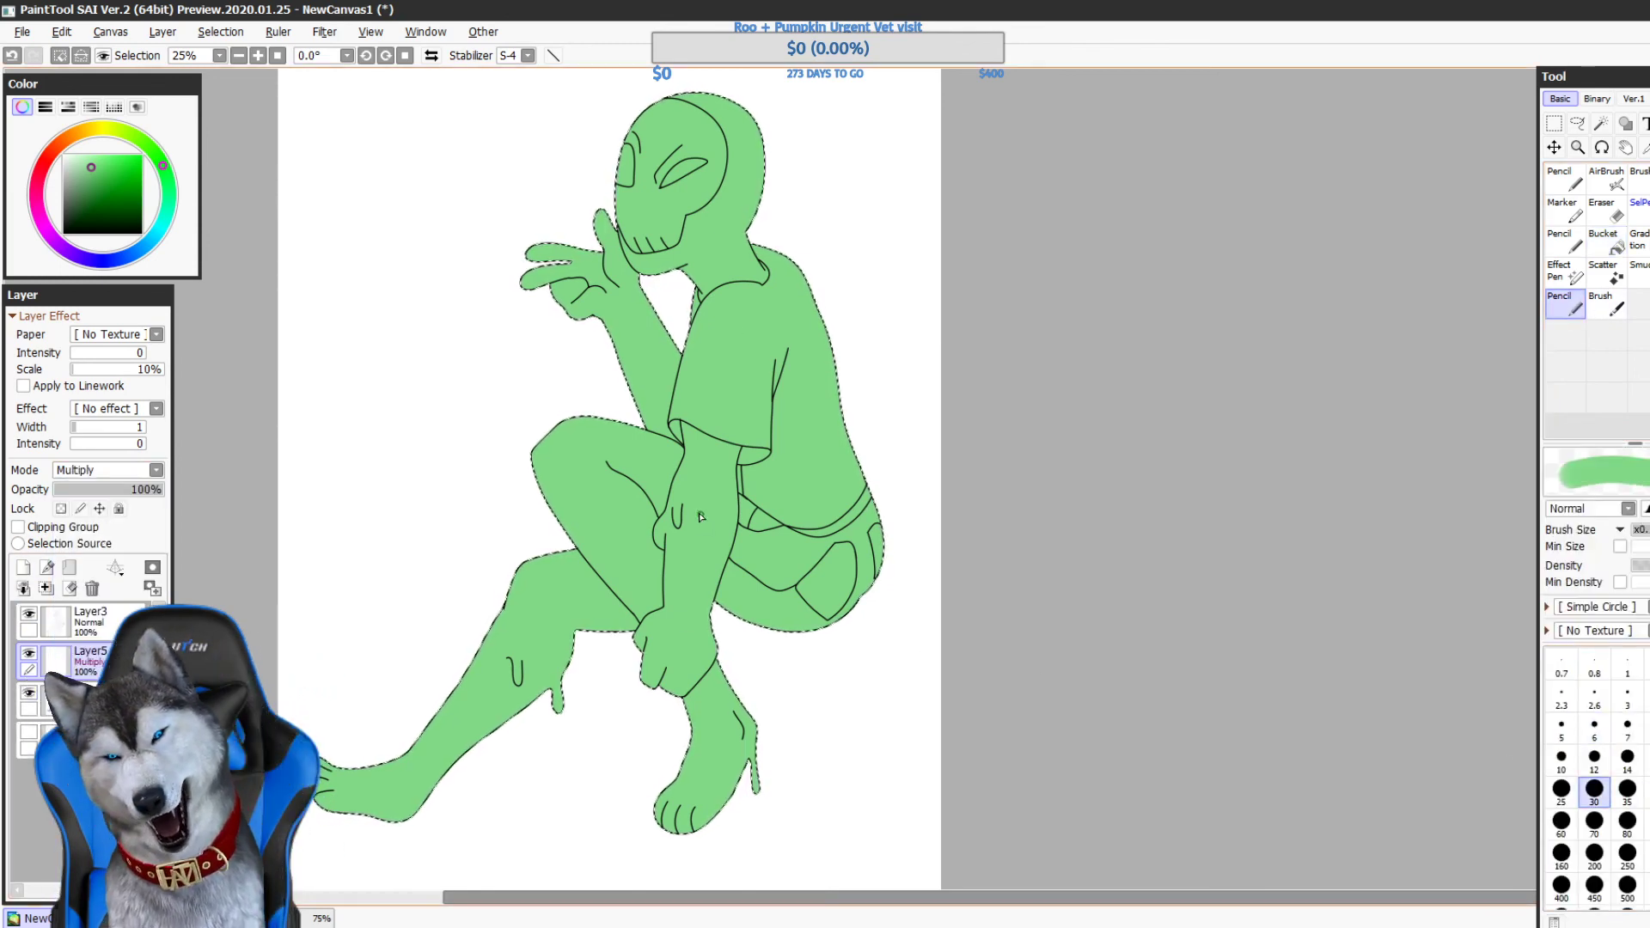
# - Set the Pencil to size 200 with pressure-based size tapering and paint a shadow down the resting arm and hand
pyautogui.press(']')
pyautogui.press(']')
pyautogui.press(']')
pyautogui.press(']')
pyautogui.press(']')
pyautogui.press(']')
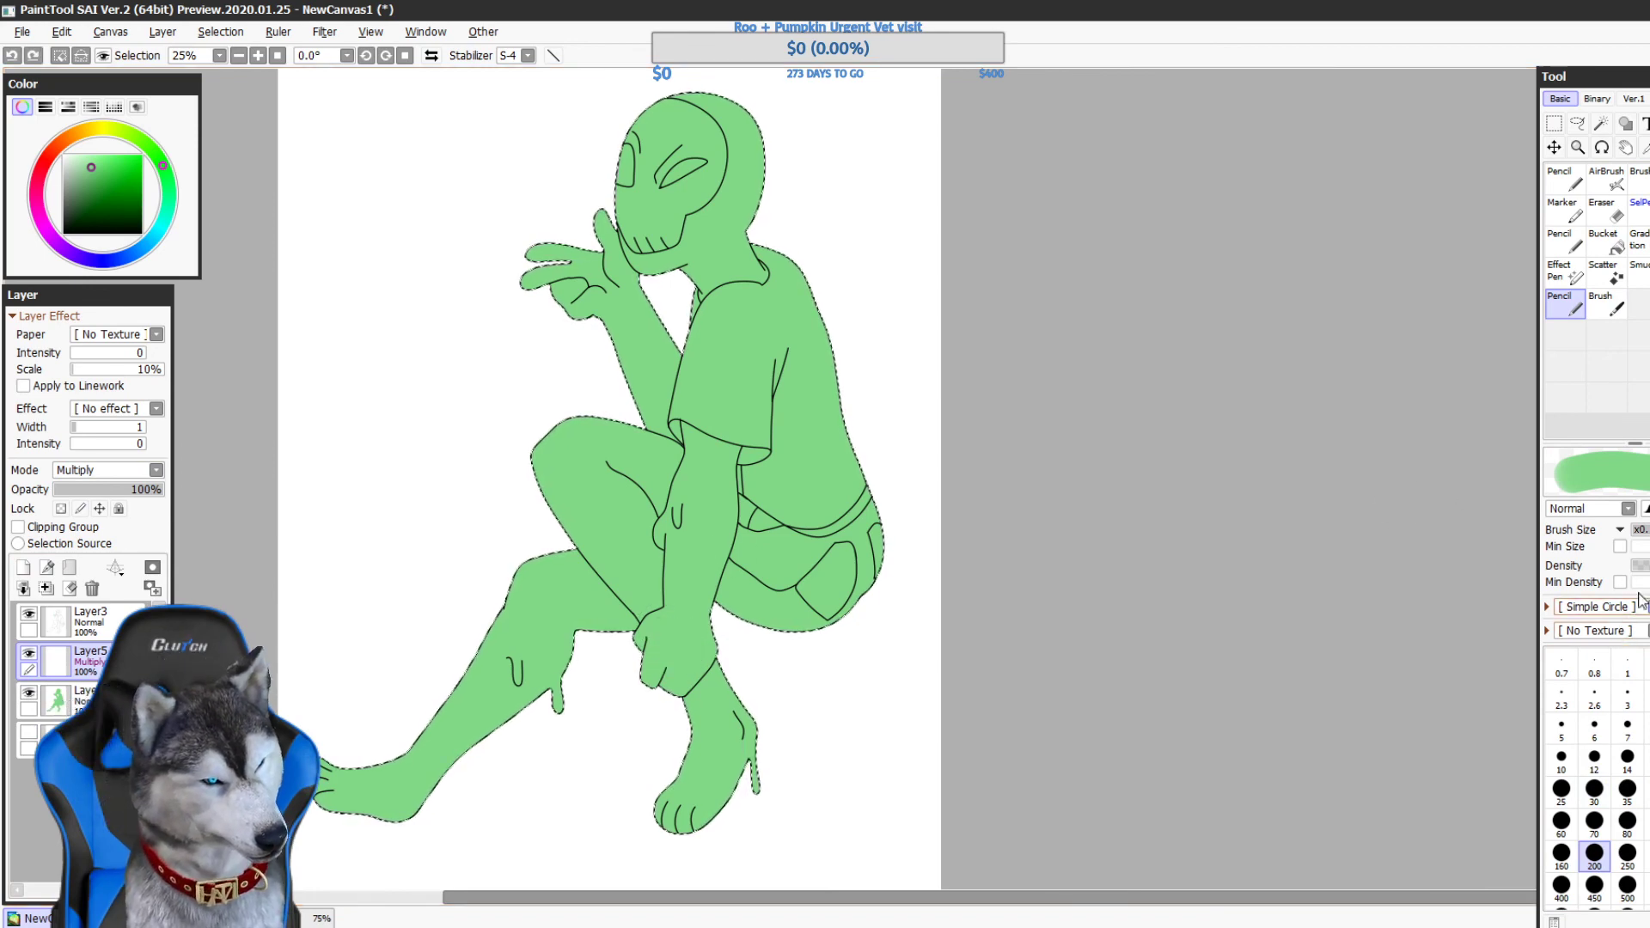
pyautogui.click(1621, 547)
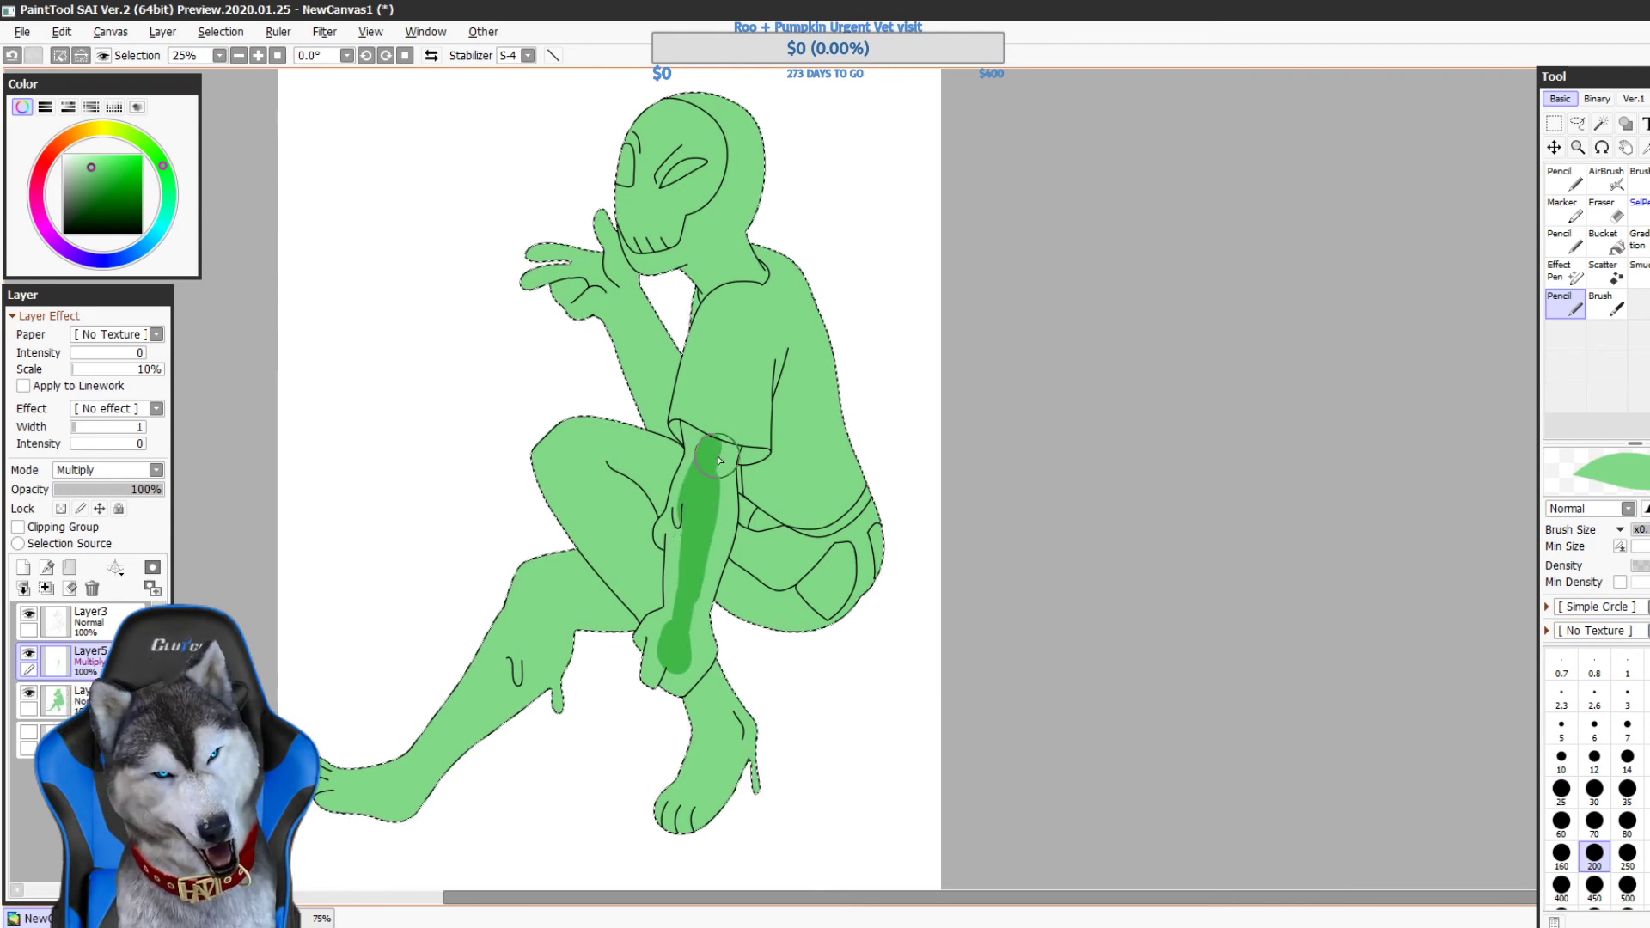
# - Set the stabilizer to 5 and paint shadows on the foot below the resting hand and along the extended leg
pyautogui.moveTo(703, 710)
pyautogui.mouseDown()
pyautogui.moveTo(693, 806)
pyautogui.moveTo(705, 691)
pyautogui.moveTo(686, 804)
pyautogui.mouseUp()
pyautogui.click(515, 55)
pyautogui.click(516, 168)
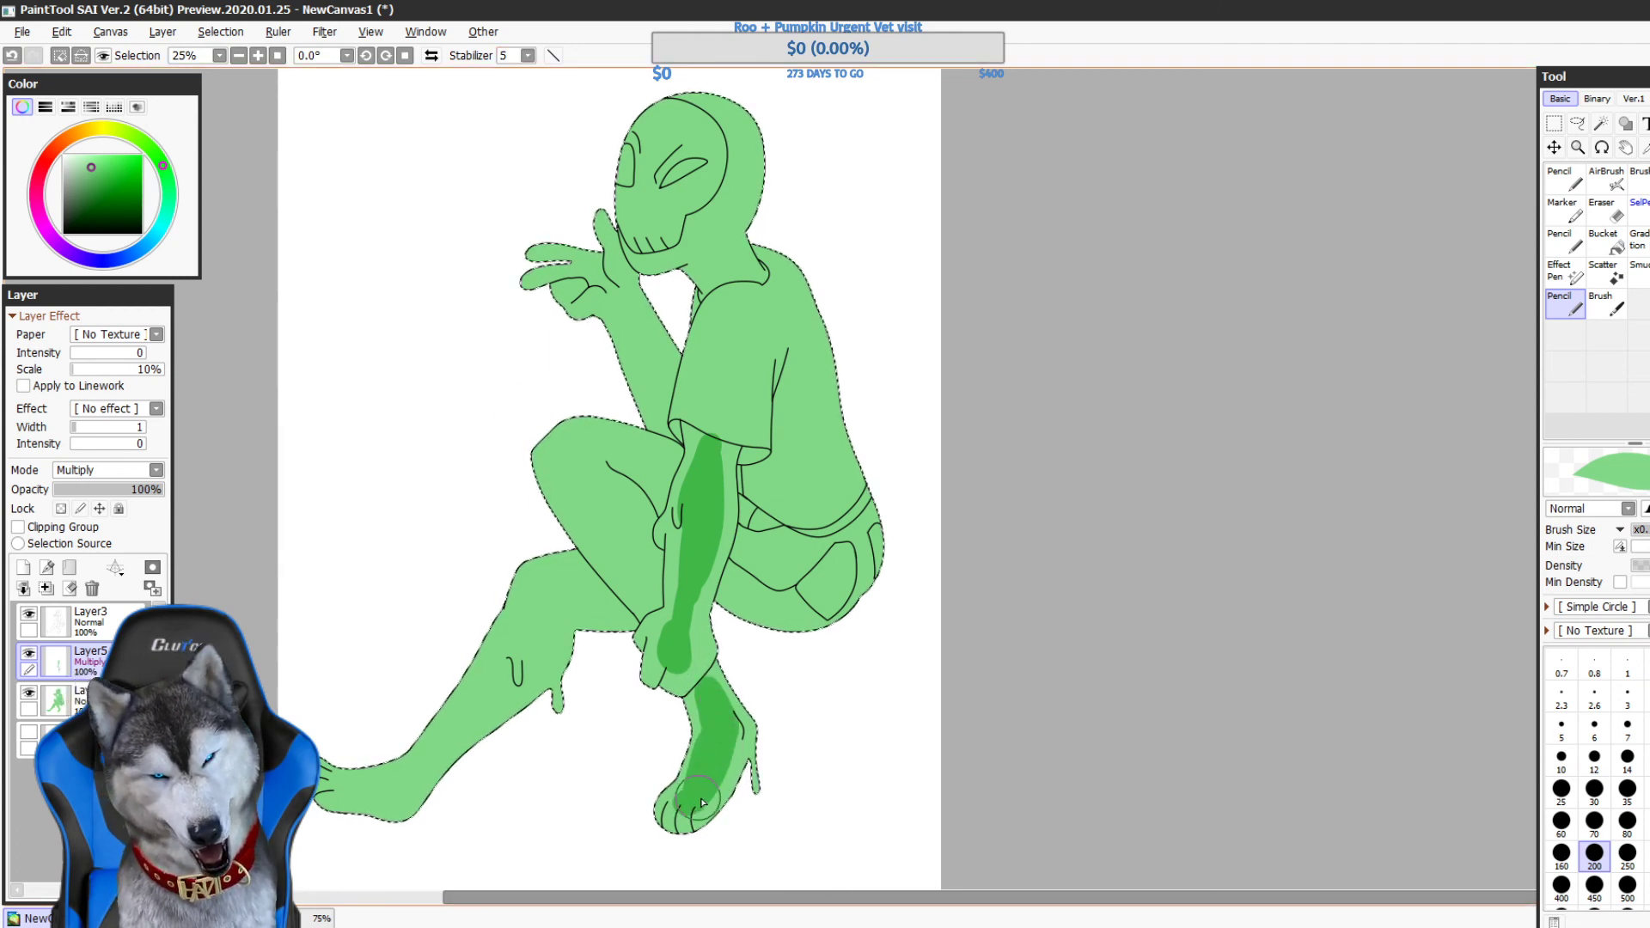
pyautogui.moveTo(756, 762); pyautogui.dragTo(790, 787)
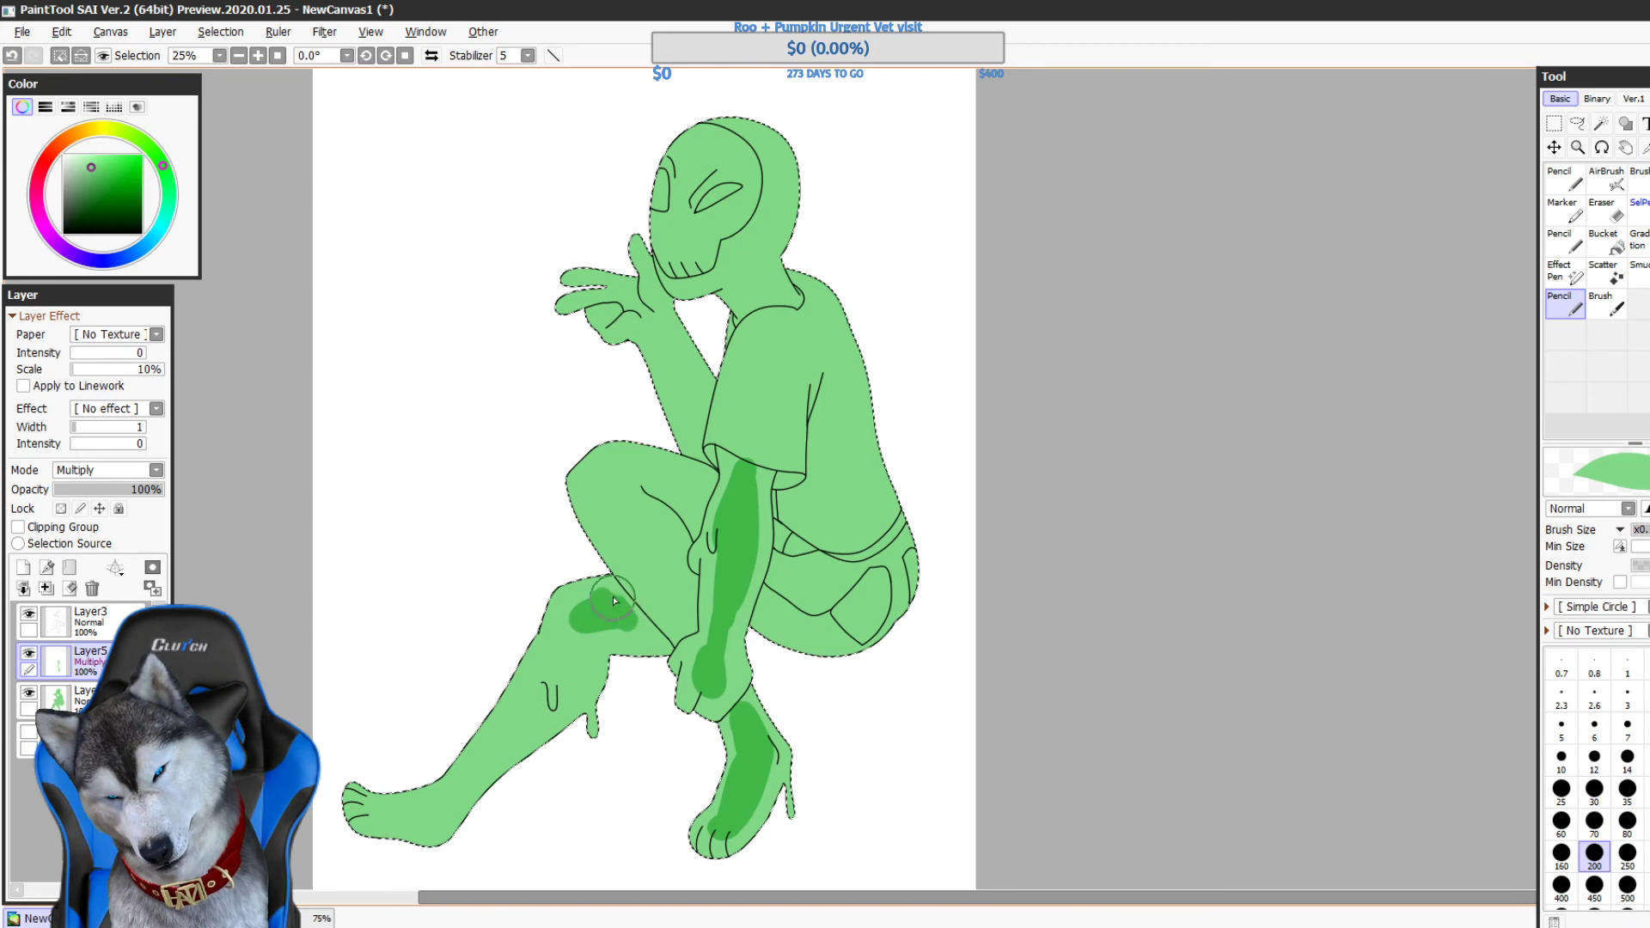
pyautogui.moveTo(576, 622)
pyautogui.mouseDown()
pyautogui.moveTo(537, 696)
pyautogui.moveTo(584, 632)
pyautogui.moveTo(583, 652)
pyautogui.moveTo(578, 623)
pyautogui.moveTo(559, 690)
pyautogui.moveTo(583, 626)
pyautogui.moveTo(664, 640)
pyautogui.moveTo(653, 630)
pyautogui.moveTo(571, 698)
pyautogui.moveTo(599, 668)
pyautogui.moveTo(501, 787)
pyautogui.moveTo(439, 778)
pyautogui.mouseUp()
pyautogui.hotkey('ctrl', 'z')
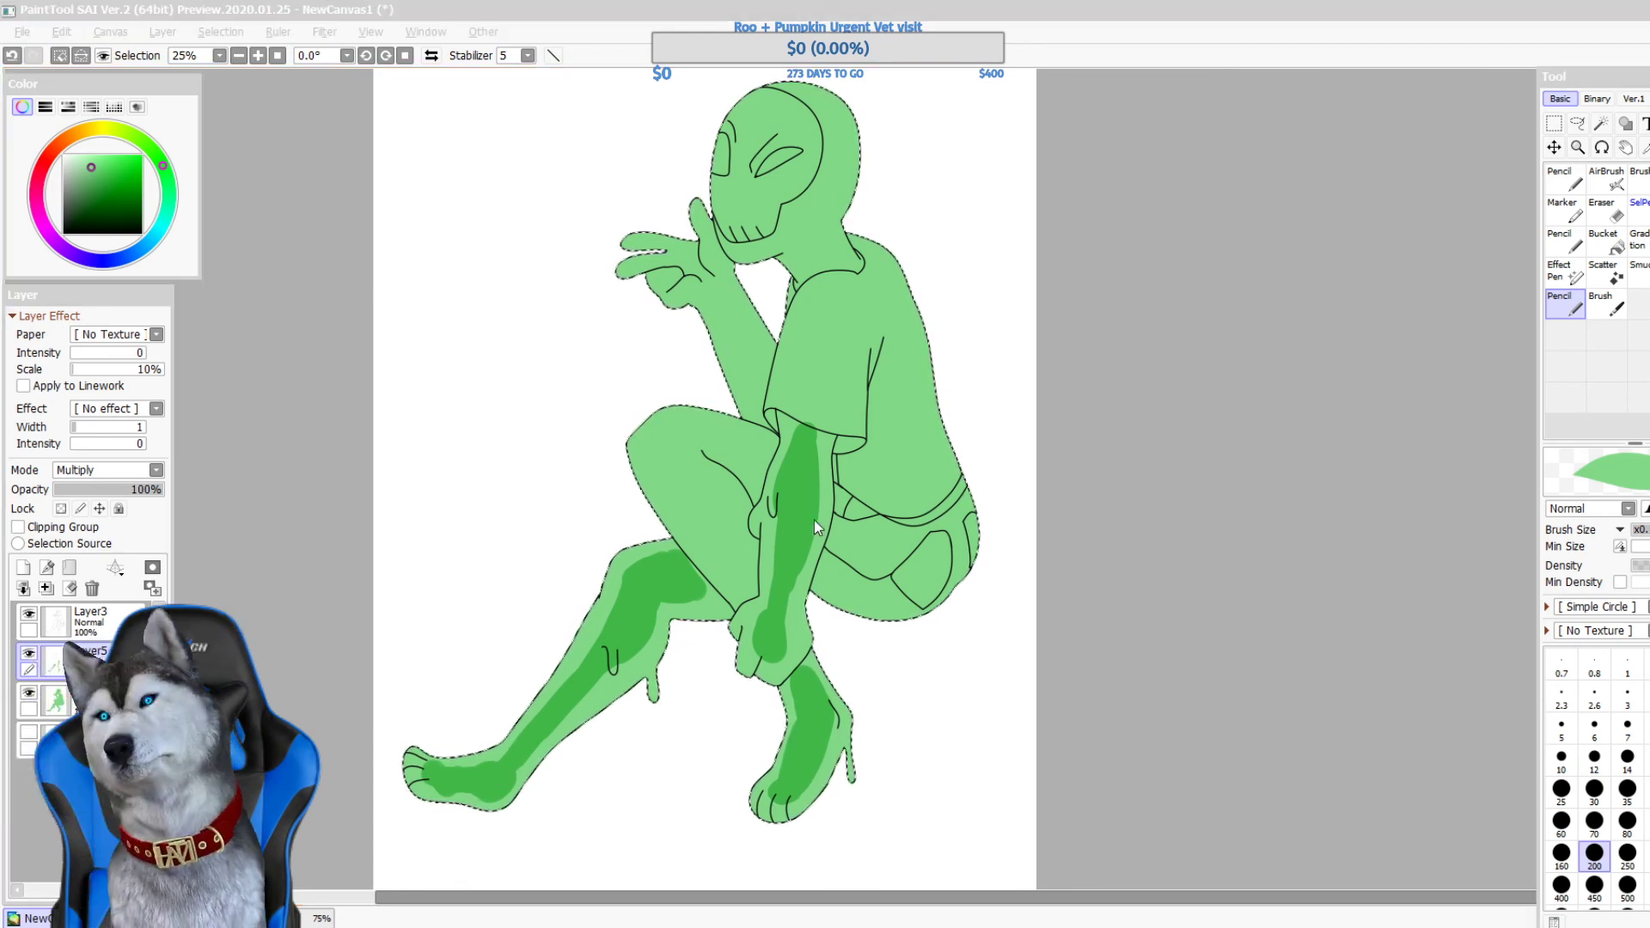
# - Paint shadows on the bent thigh, raised arm and hand, neck, jaw and back of the head
pyautogui.moveTo(712, 547)
pyautogui.mouseDown()
pyautogui.moveTo(715, 595)
pyautogui.moveTo(752, 636)
pyautogui.moveTo(741, 578)
pyautogui.moveTo(666, 525)
pyautogui.moveTo(696, 468)
pyautogui.moveTo(750, 514)
pyautogui.moveTo(764, 482)
pyautogui.moveTo(782, 486)
pyautogui.moveTo(784, 606)
pyautogui.moveTo(741, 489)
pyautogui.moveTo(662, 434)
pyautogui.moveTo(683, 428)
pyautogui.moveTo(695, 448)
pyautogui.moveTo(720, 427)
pyautogui.moveTo(712, 409)
pyautogui.moveTo(756, 488)
pyautogui.mouseUp()
pyautogui.scroll(3, 774, 533)
pyautogui.moveTo(832, 448)
pyautogui.mouseDown()
pyautogui.moveTo(851, 464)
pyautogui.moveTo(760, 422)
pyautogui.moveTo(795, 430)
pyautogui.moveTo(838, 361)
pyautogui.moveTo(831, 416)
pyautogui.mouseUp()
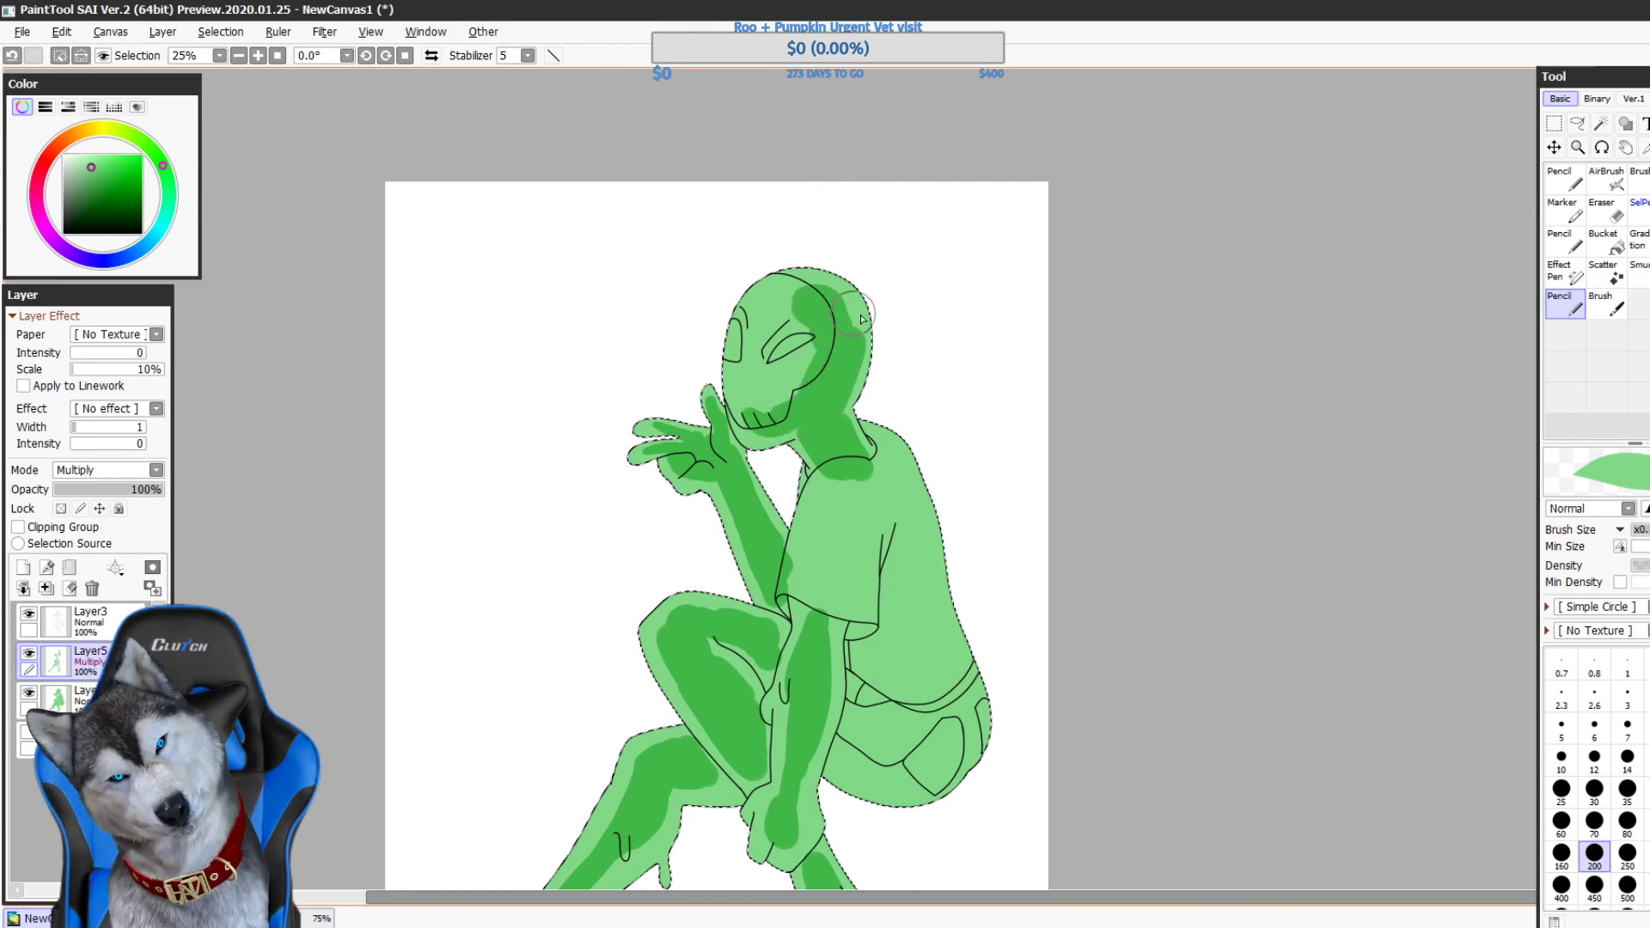
pyautogui.moveTo(861, 317); pyautogui.dragTo(847, 365)
pyautogui.moveTo(927, 439); pyautogui.dragTo(865, 243)
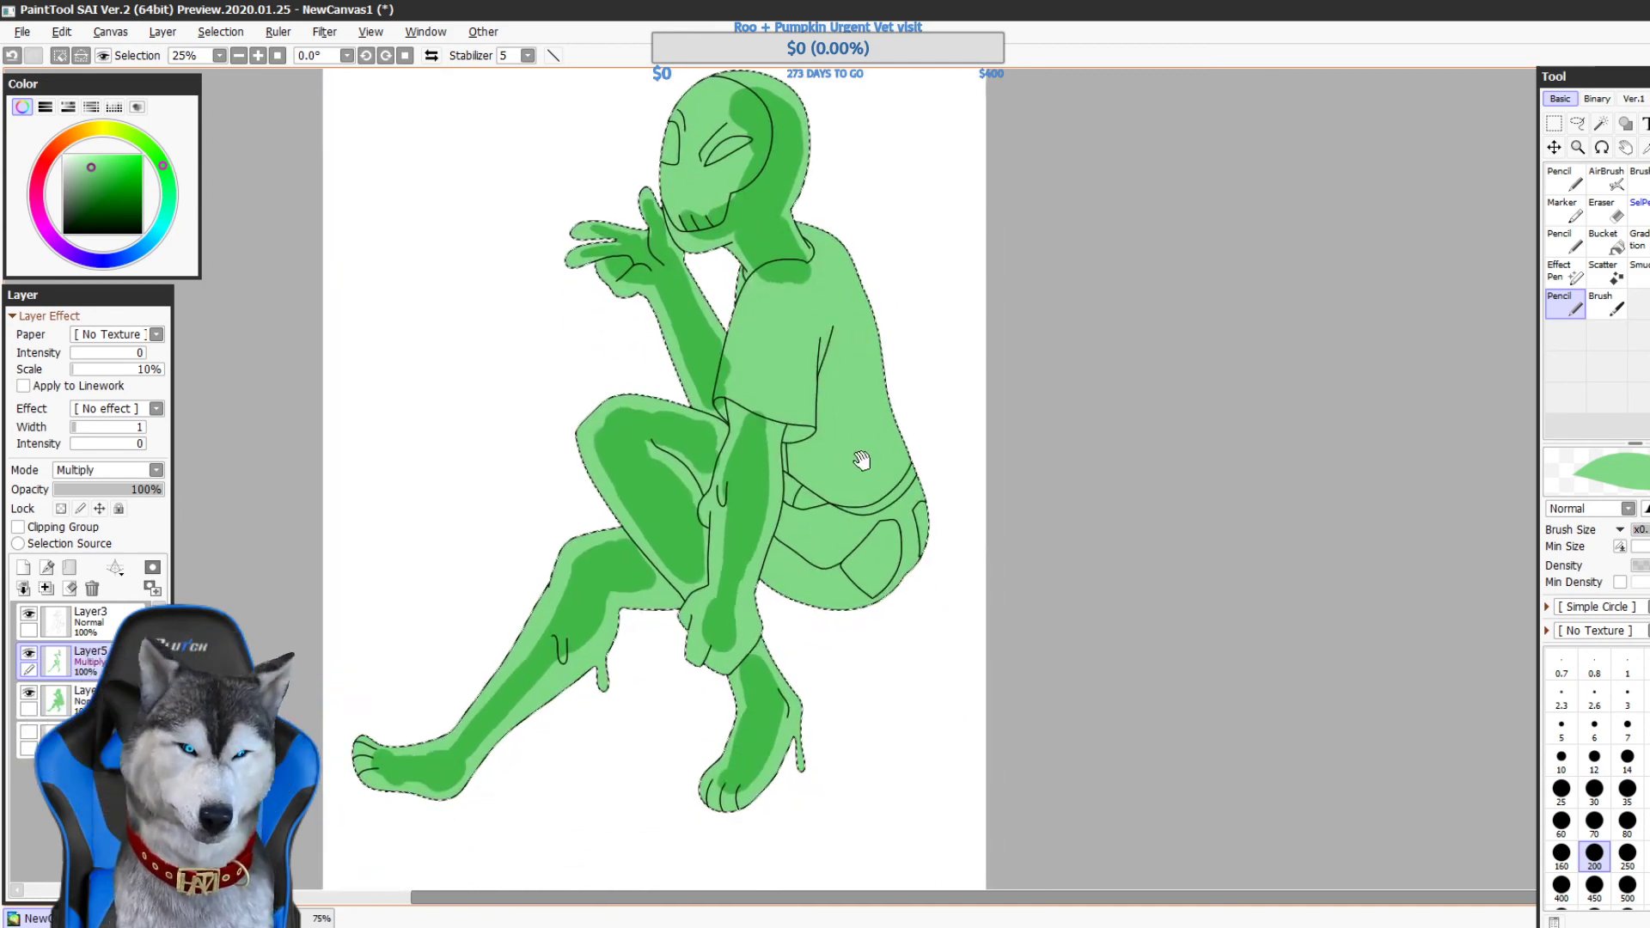
# - Apply a Gaussian Blur with radius 18.7 to the shadow layer
pyautogui.click(370, 32)
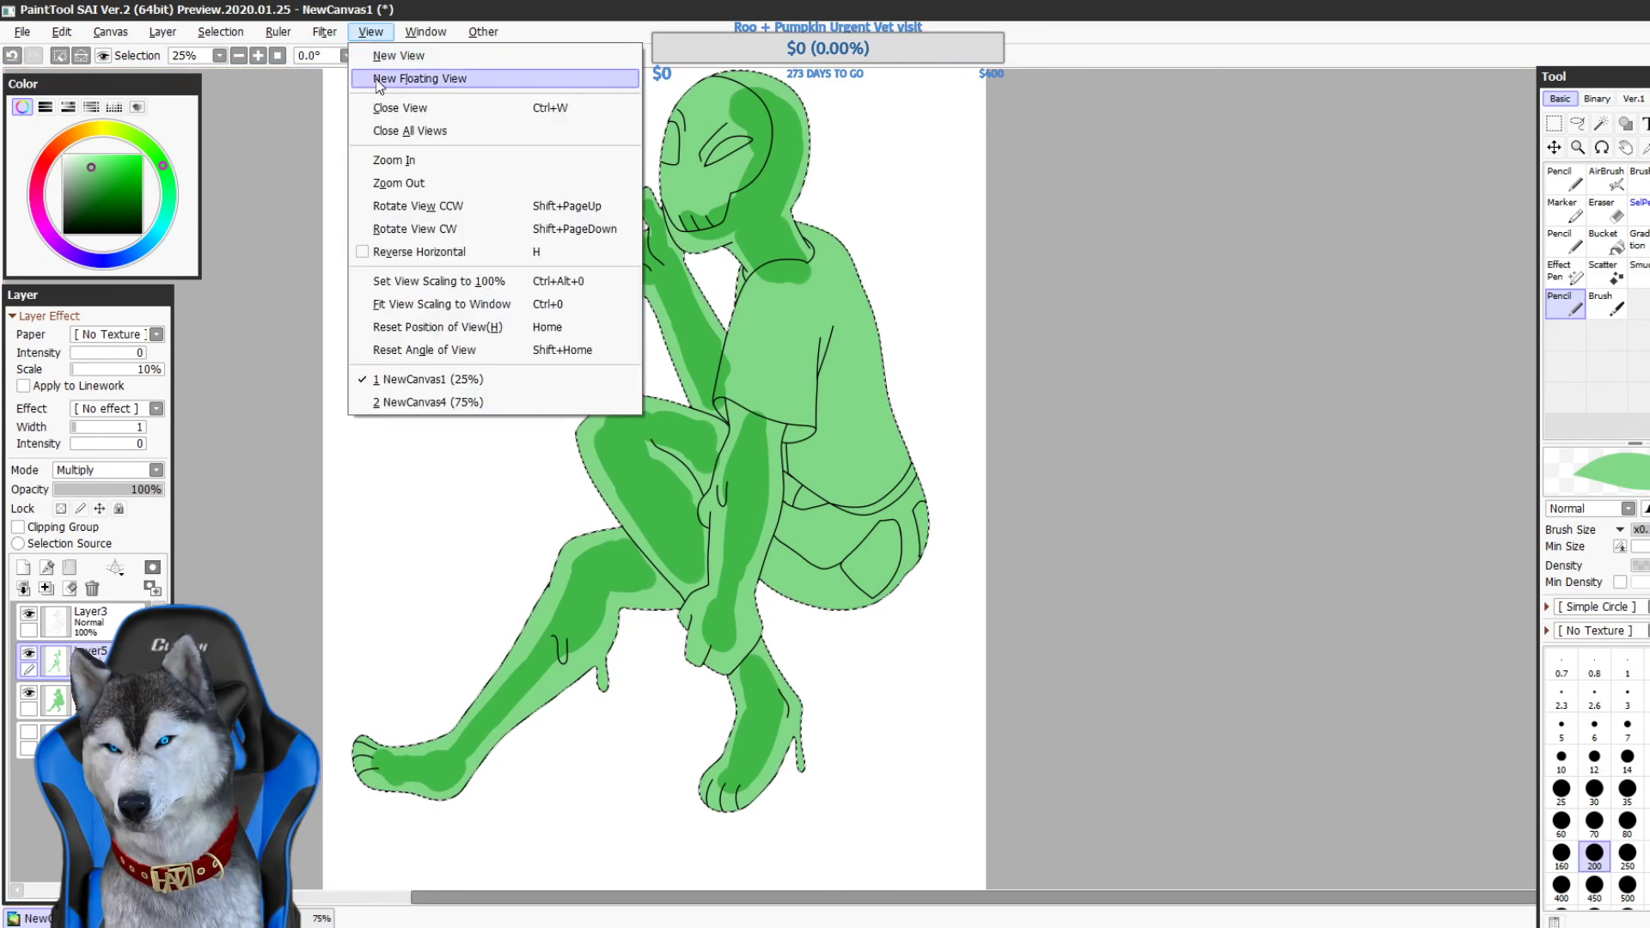
pyautogui.moveTo(324, 32)
pyautogui.moveTo(344, 89)
pyautogui.click(486, 89)
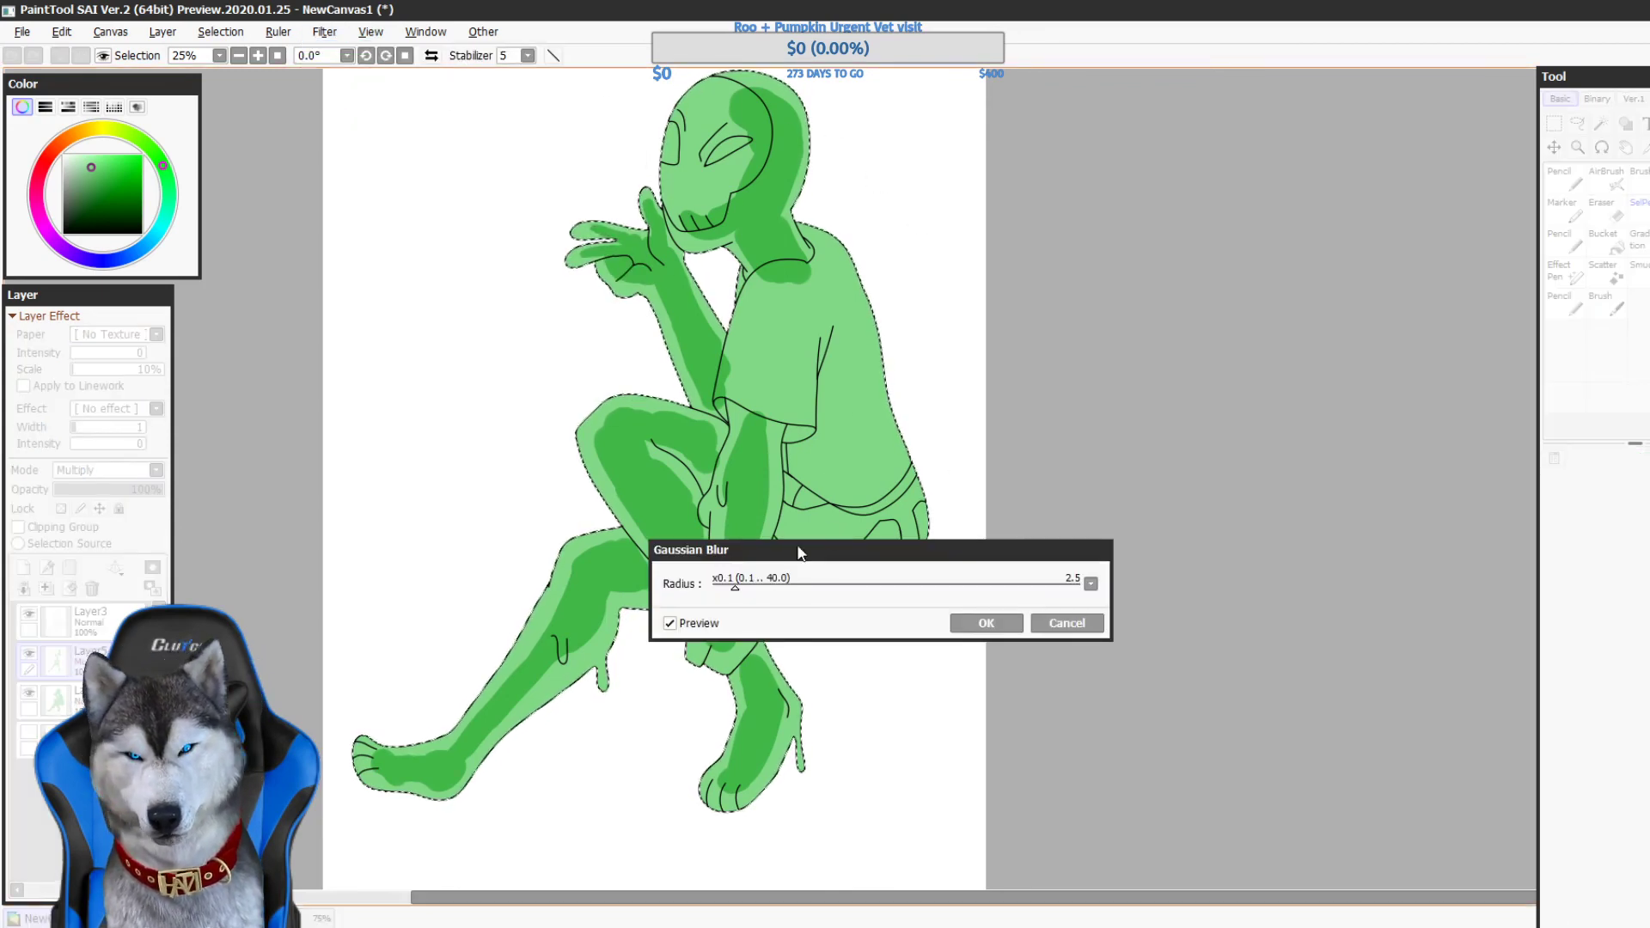
pyautogui.moveTo(802, 588); pyautogui.dragTo(885, 588)
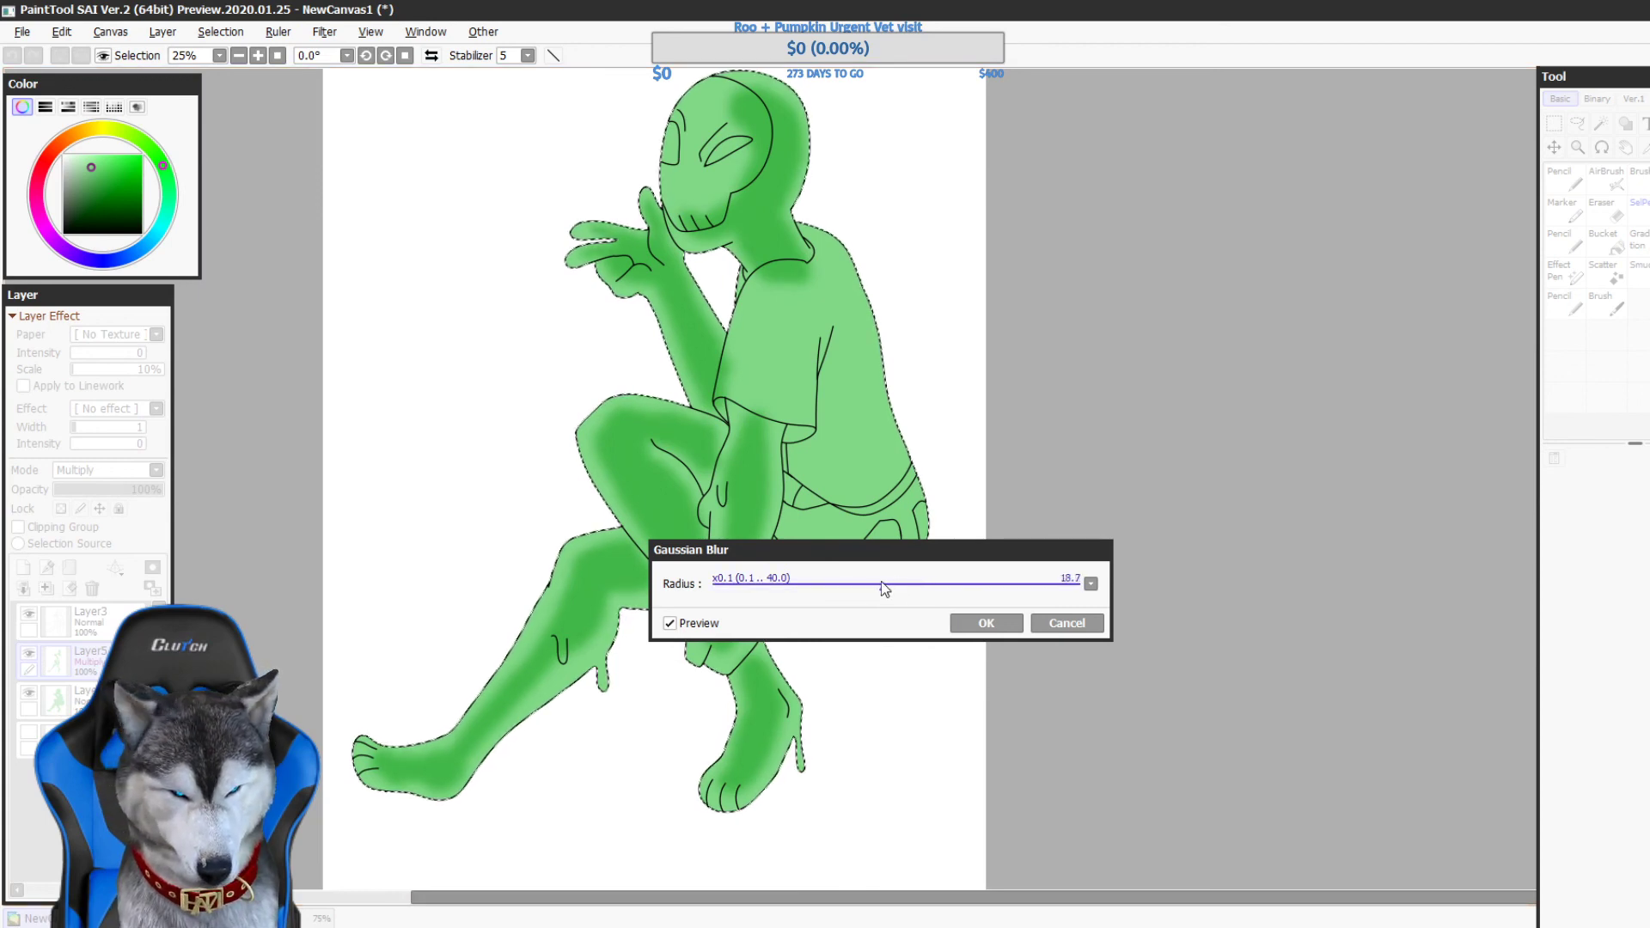
pyautogui.click(986, 622)
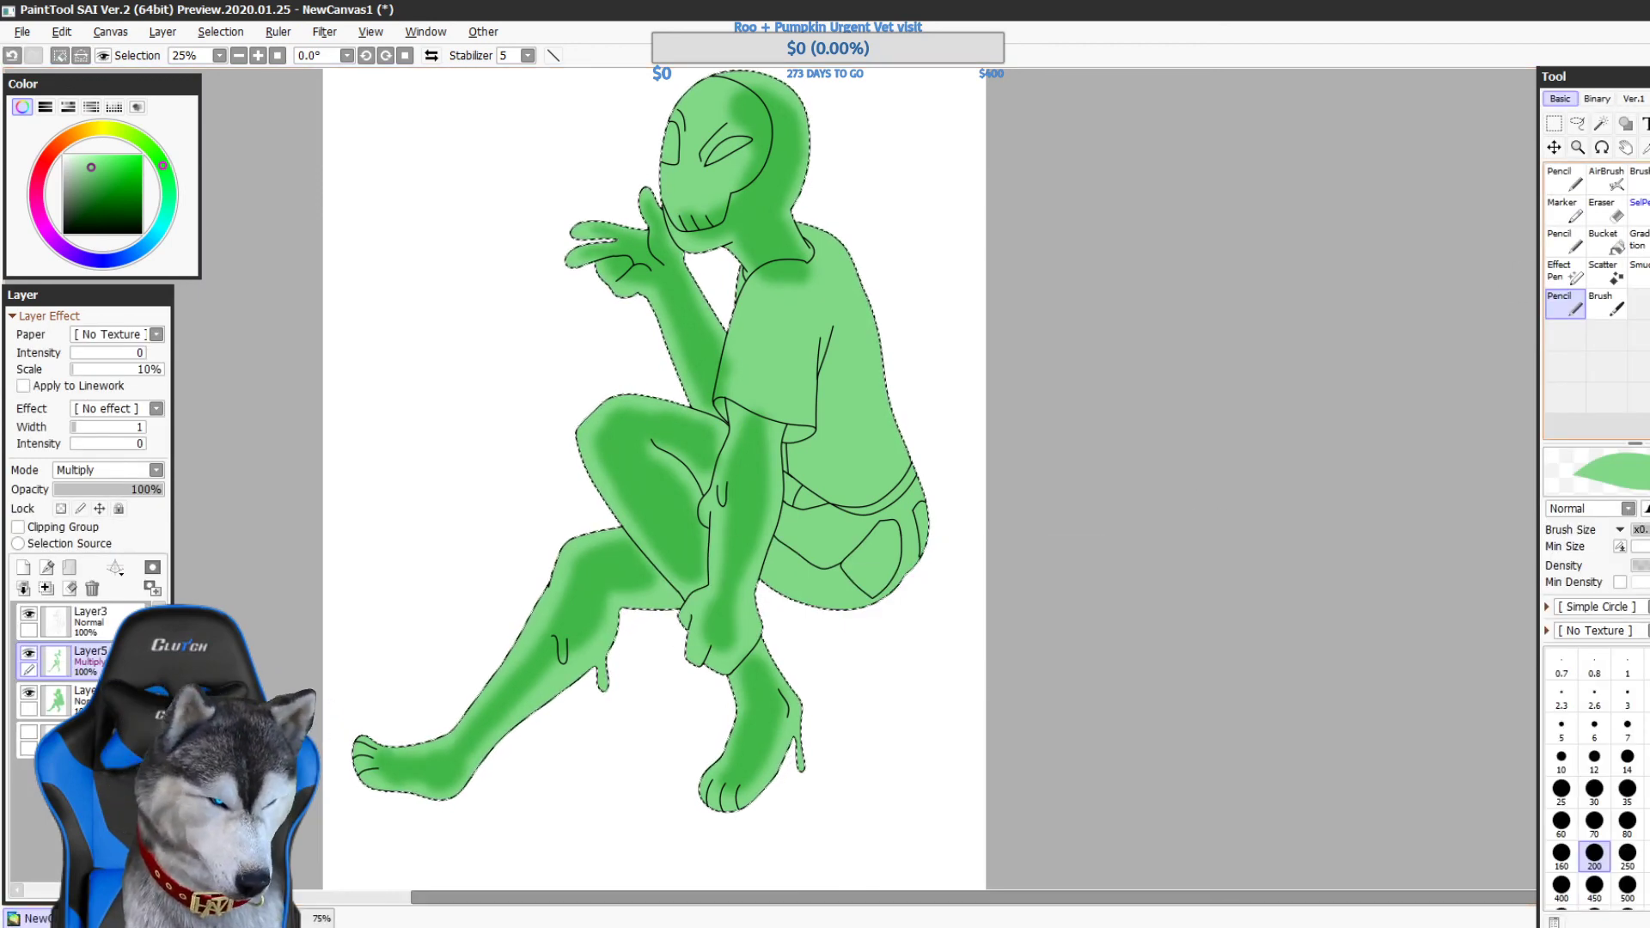
# - Blend the shadow edges on the arms, legs and neck using the Brush tool
pyautogui.click(1649, 179)
pyautogui.hotkey('ctrl', 'z')
pyautogui.click(1594, 883)
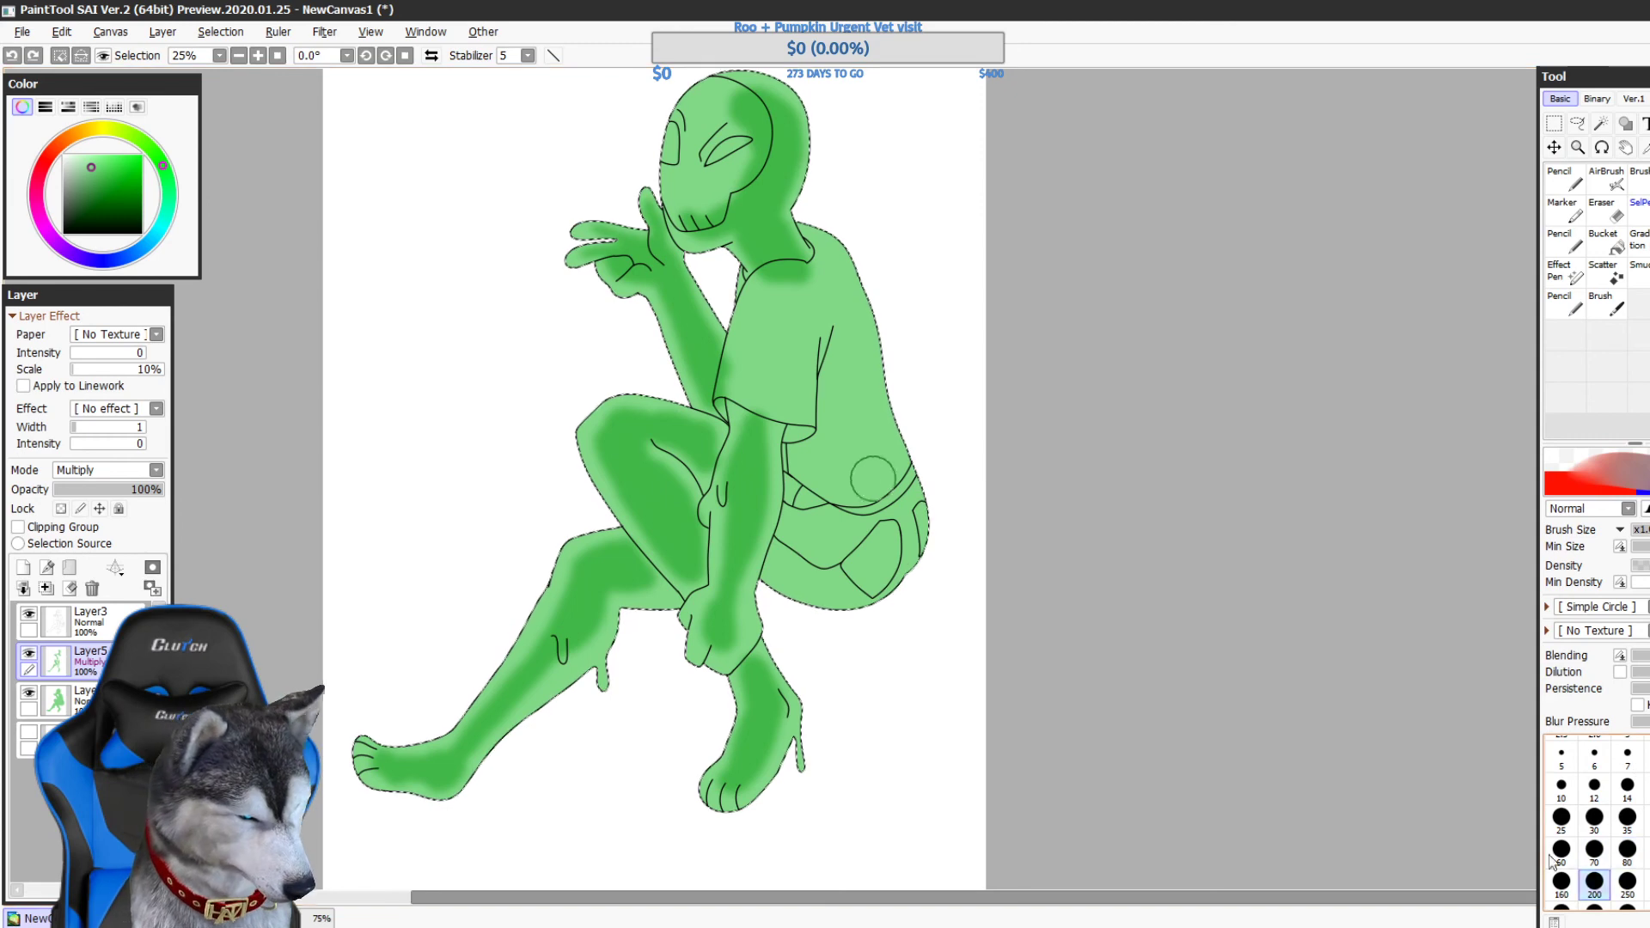
pyautogui.moveTo(738, 460); pyautogui.dragTo(730, 550)
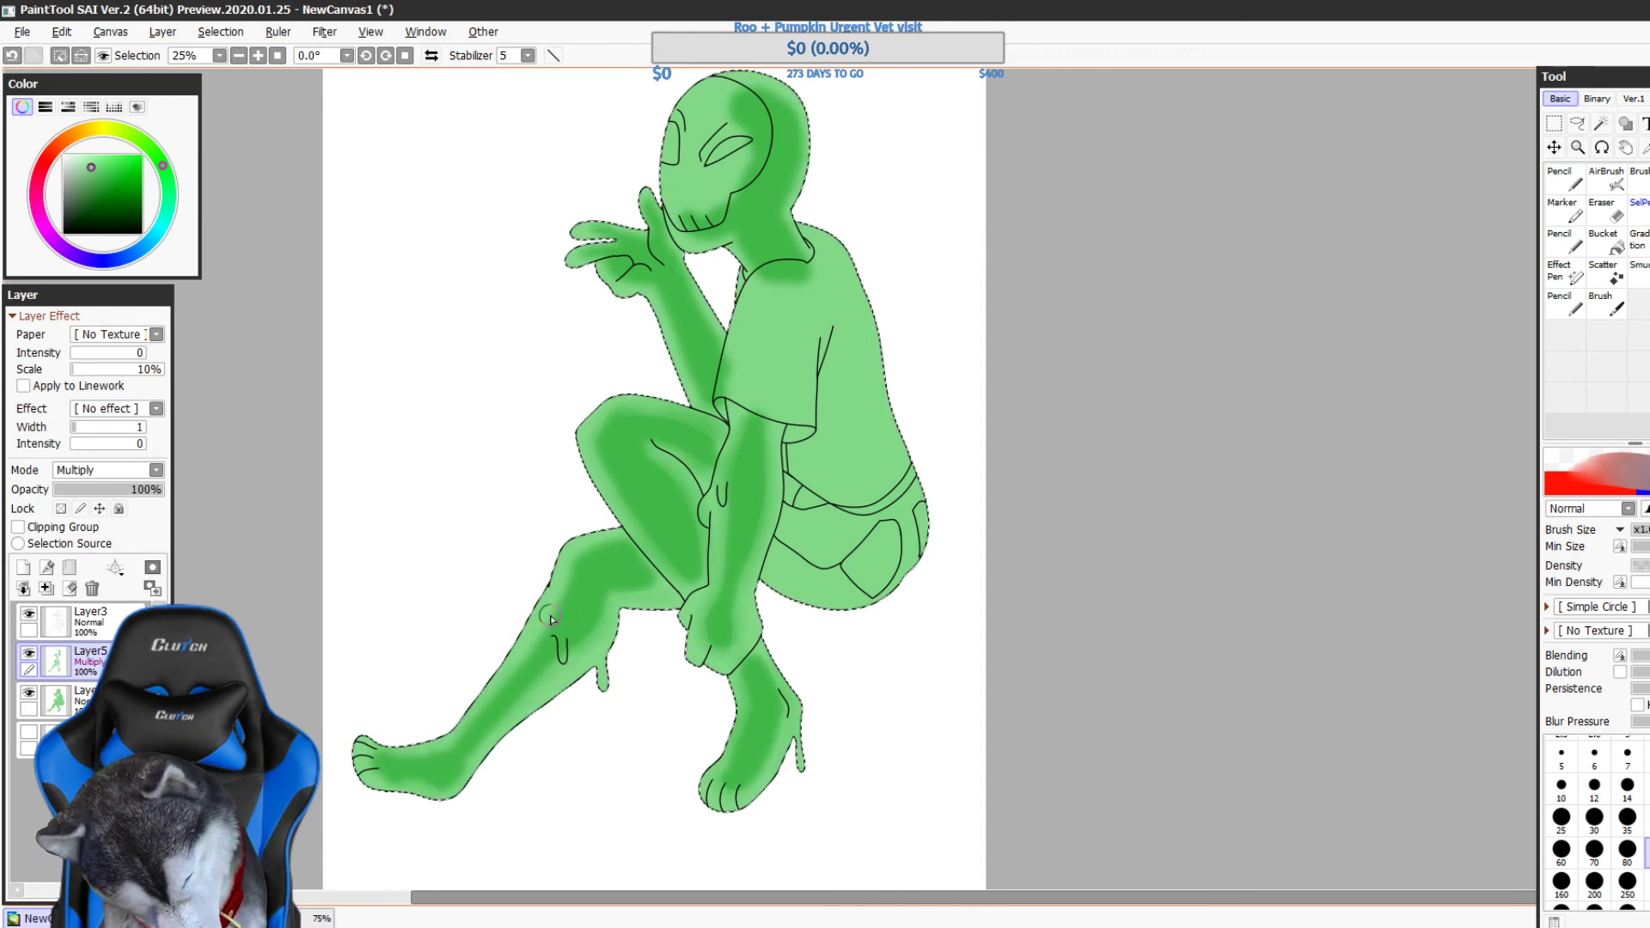
pyautogui.scroll(2, 679, 541)
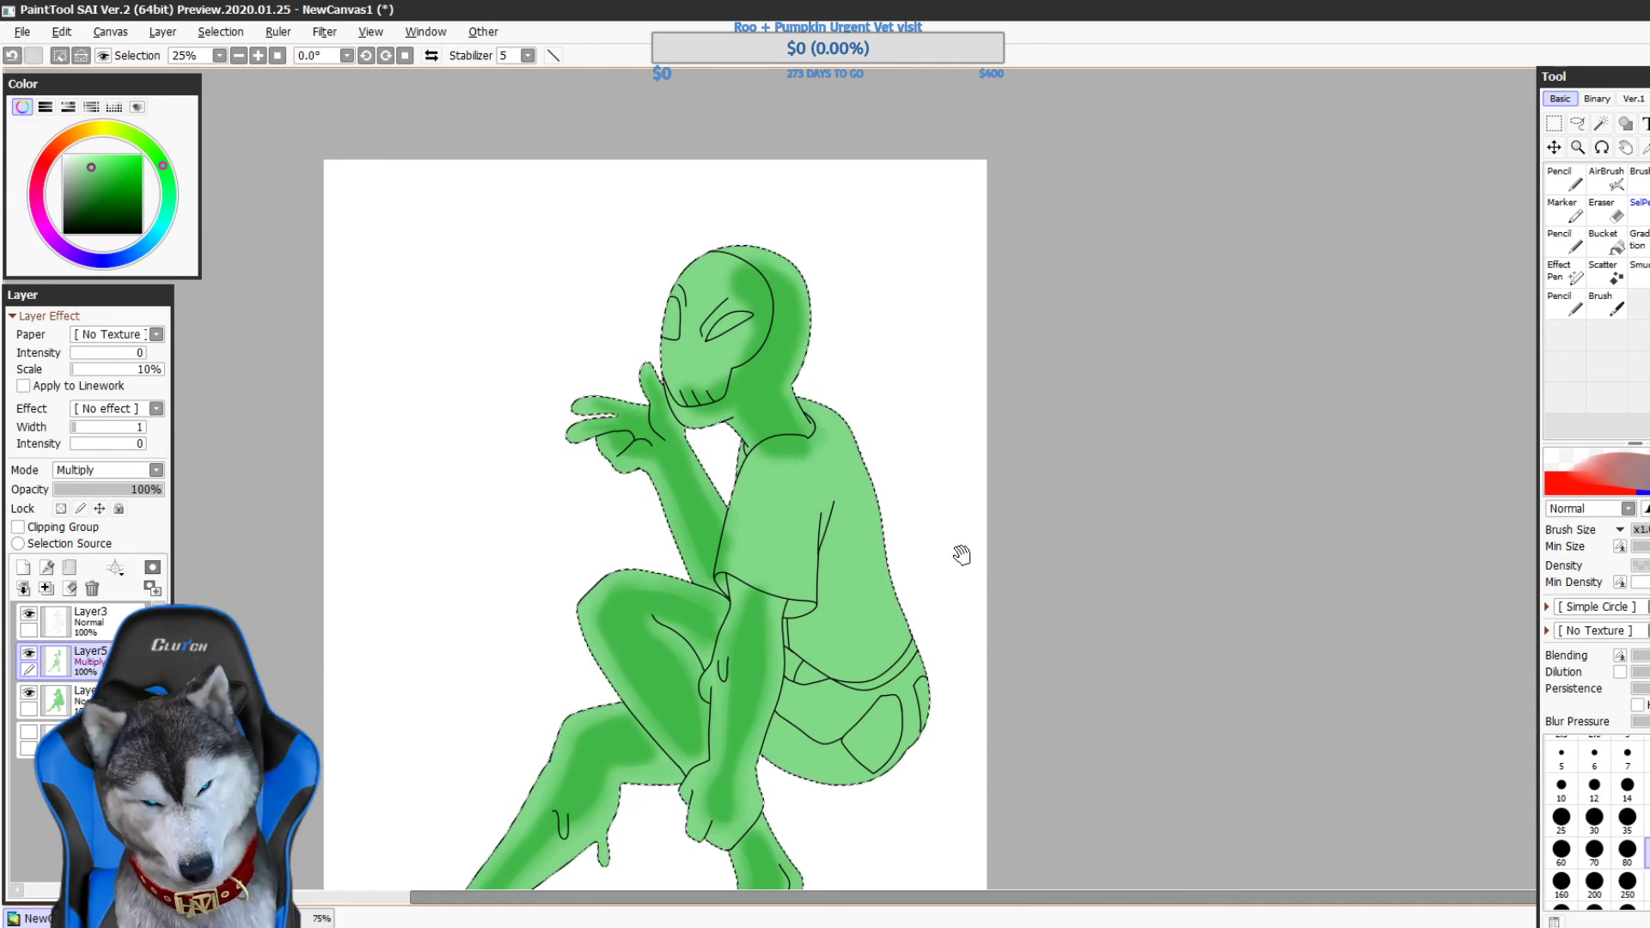
pyautogui.moveTo(1057, 527); pyautogui.dragTo(1044, 326)
# - Lower the shadow layer's opacity to 54%, transfer its shading to the fill layer below, and set the emptied layer to Shine
pyautogui.moveTo(159, 489); pyautogui.dragTo(111, 489)
pyautogui.moveTo(1367, 637); pyautogui.dragTo(1326, 755)
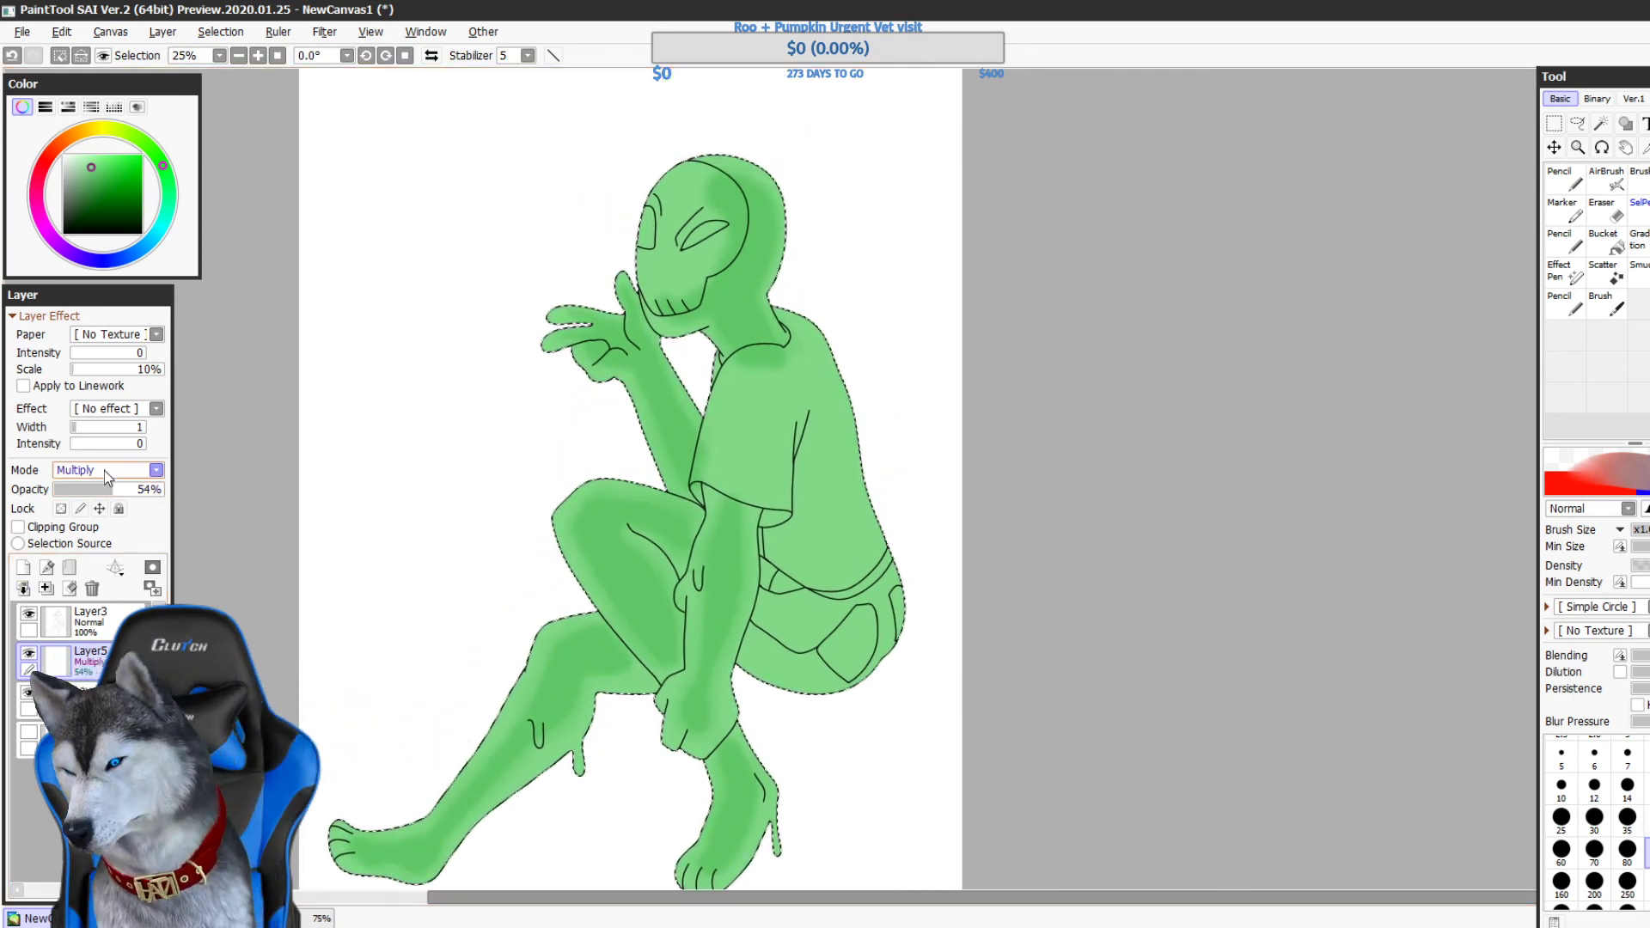
pyautogui.click(105, 470)
pyautogui.click(104, 587)
pyautogui.press('n')
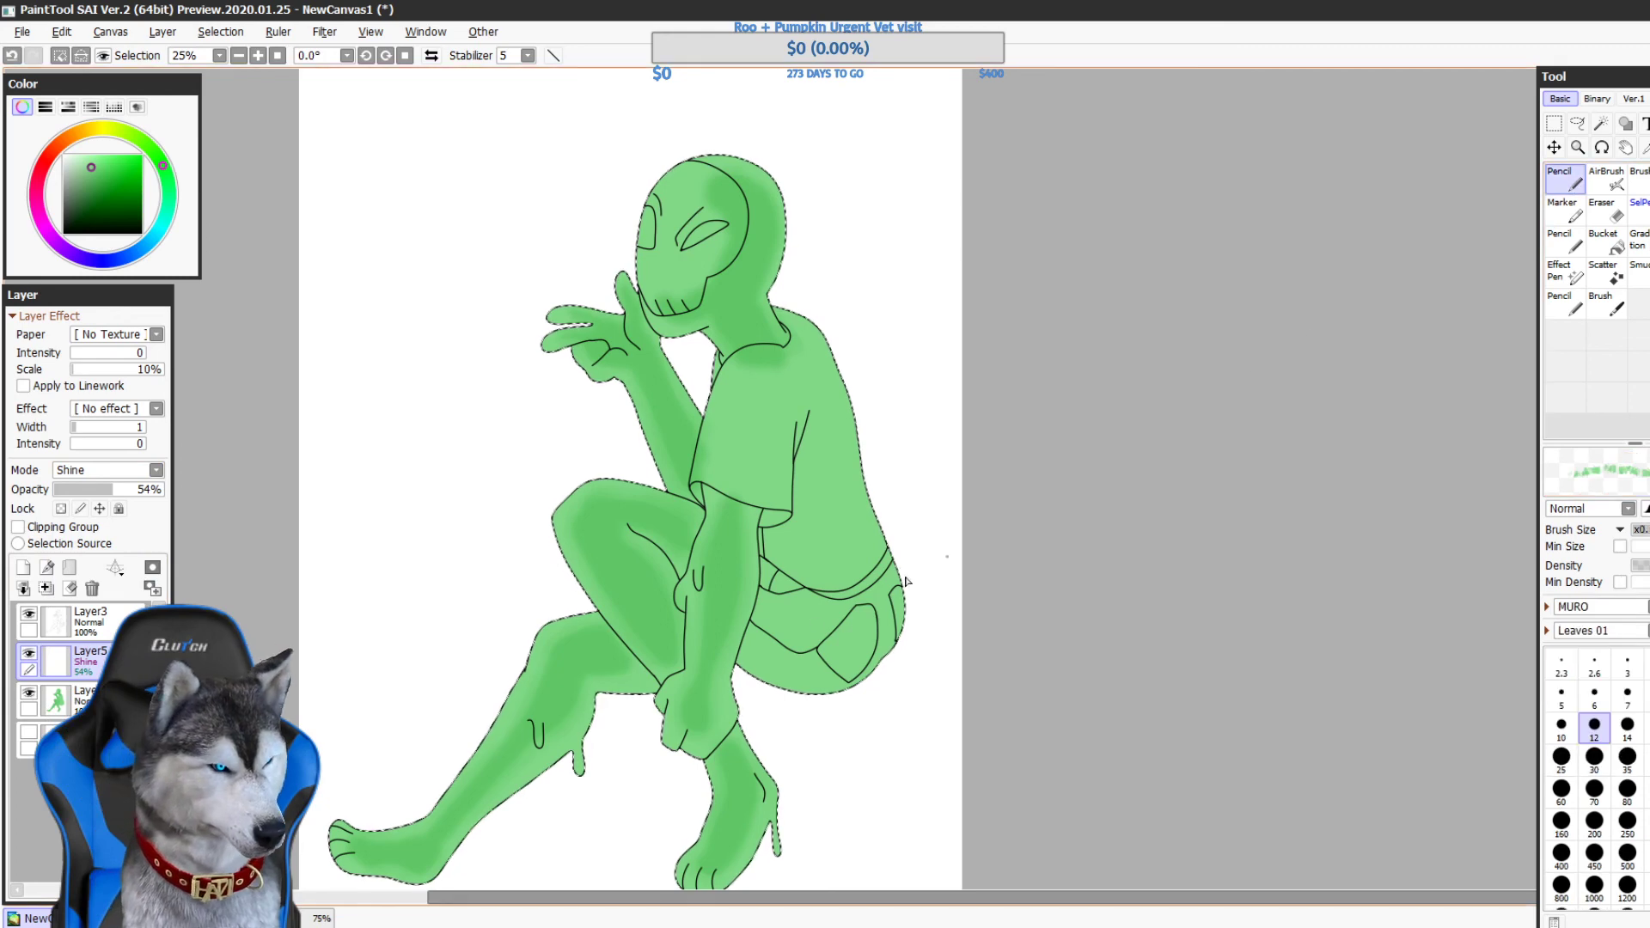
pyautogui.moveTo(736, 624); pyautogui.dragTo(893, 510)
pyautogui.click(1561, 759)
pyautogui.moveTo(1359, 762); pyautogui.dragTo(1378, 847)
# - Paint a thin highlight along the top of the bent knee and thigh using the plain Pencil at size 30
pyautogui.scroll(2, 737, 557)
pyautogui.moveTo(917, 370); pyautogui.dragTo(818, 556)
pyautogui.click(1564, 302)
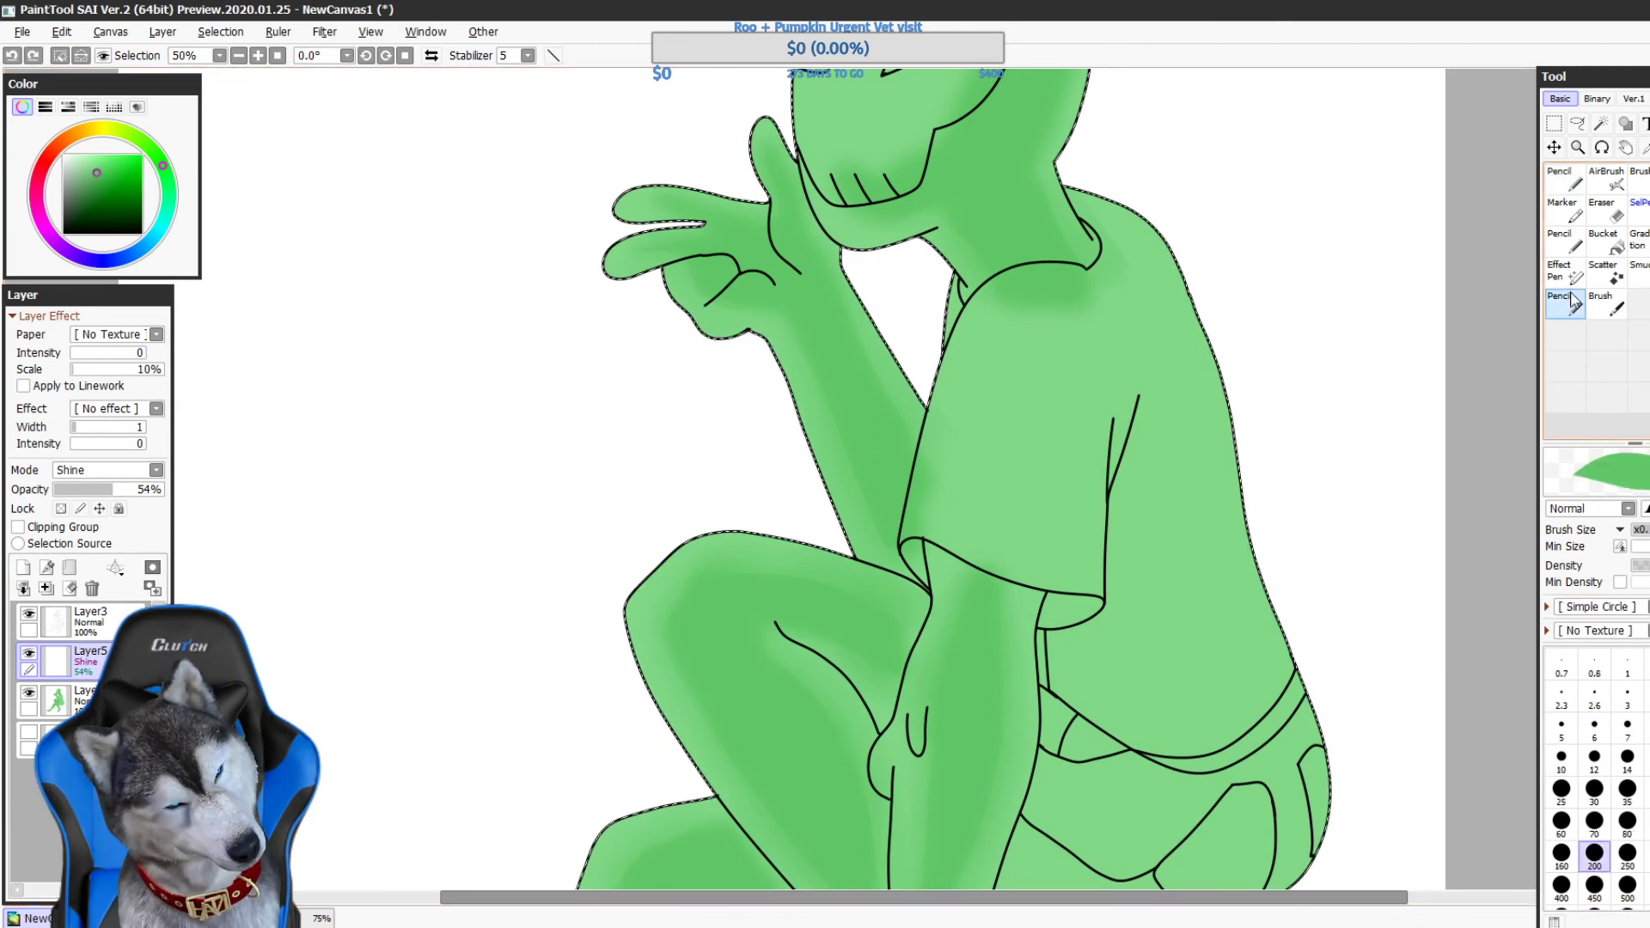
pyautogui.click(1594, 787)
pyautogui.moveTo(621, 610); pyautogui.dragTo(689, 547)
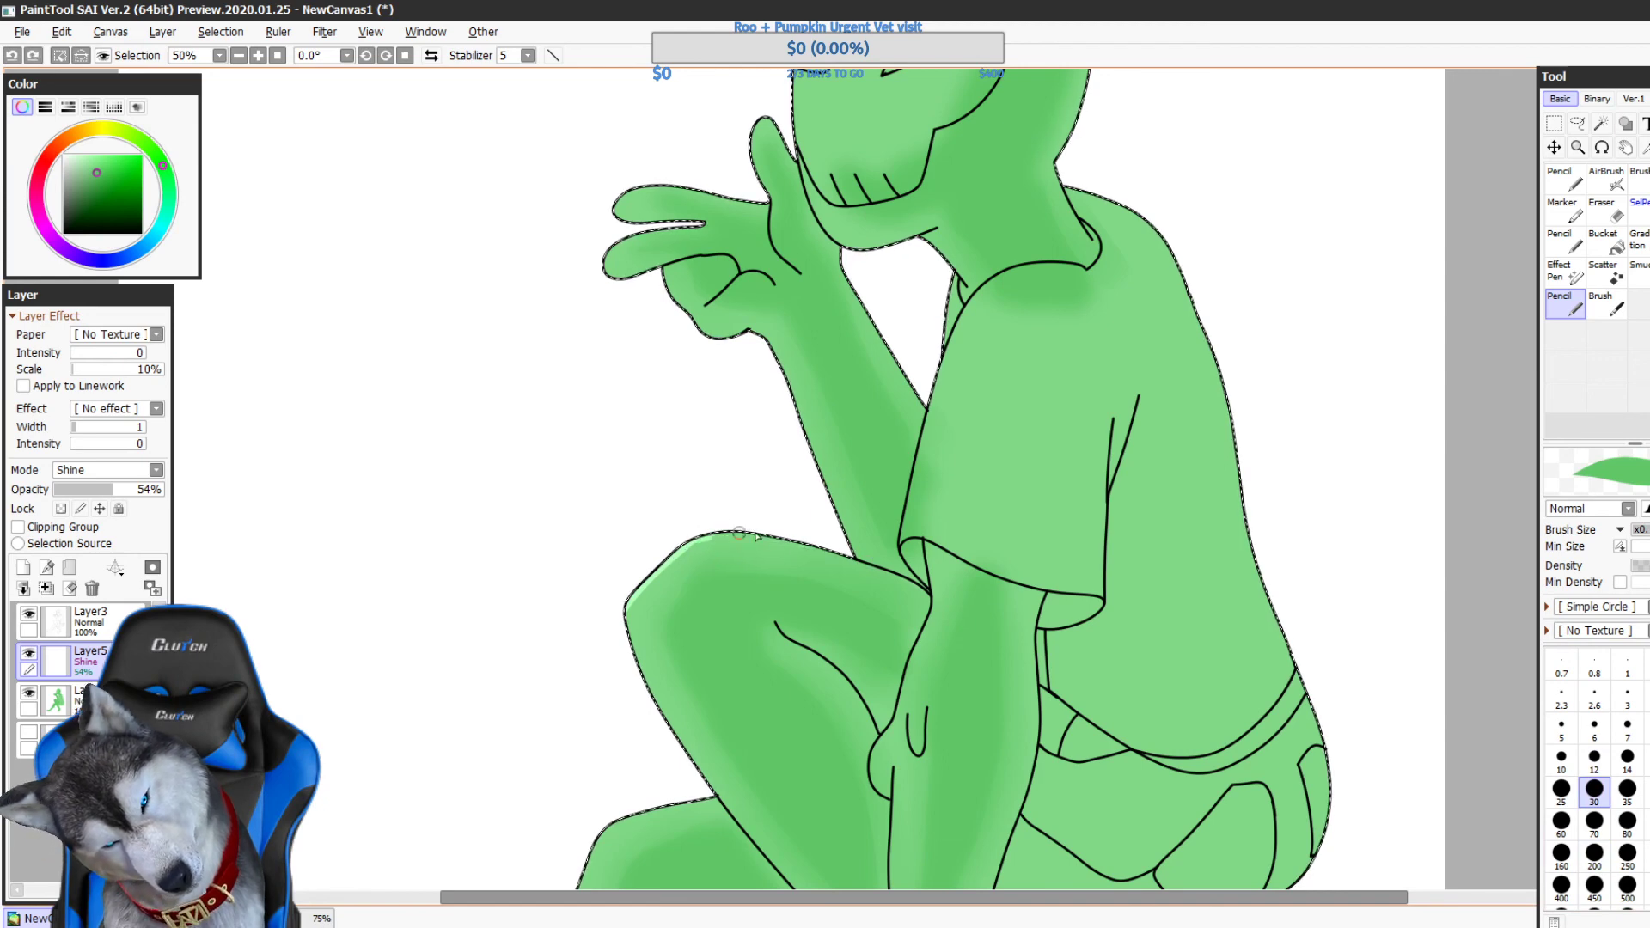
pyautogui.moveTo(680, 540); pyautogui.dragTo(921, 566)
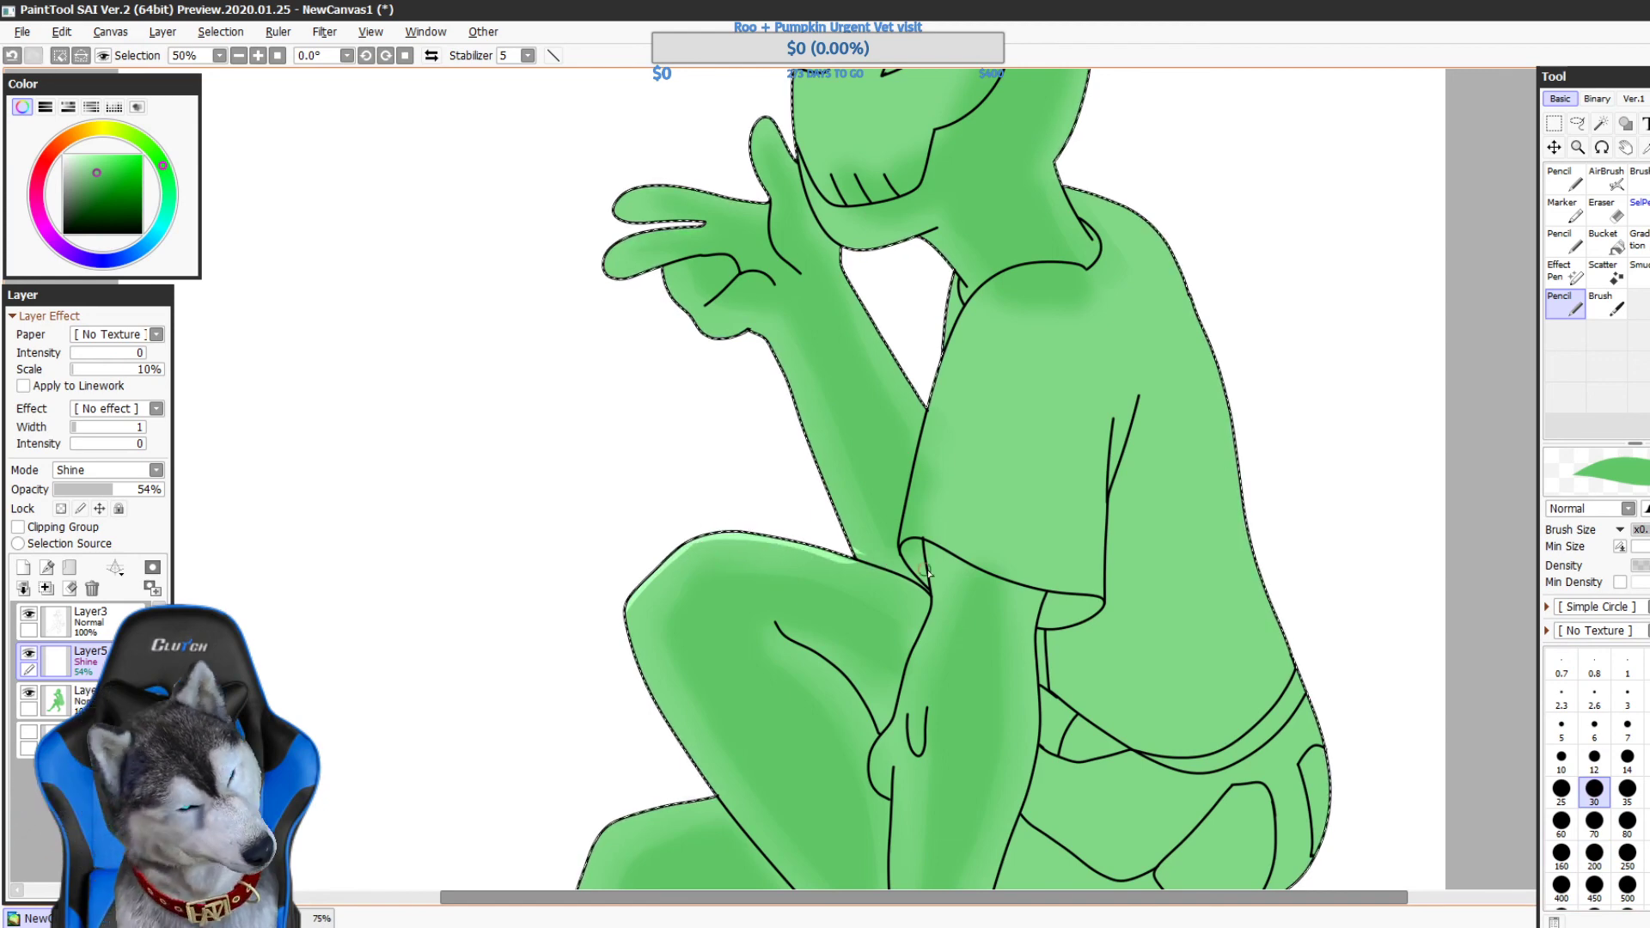
pyautogui.hotkey('ctrl', 'z')
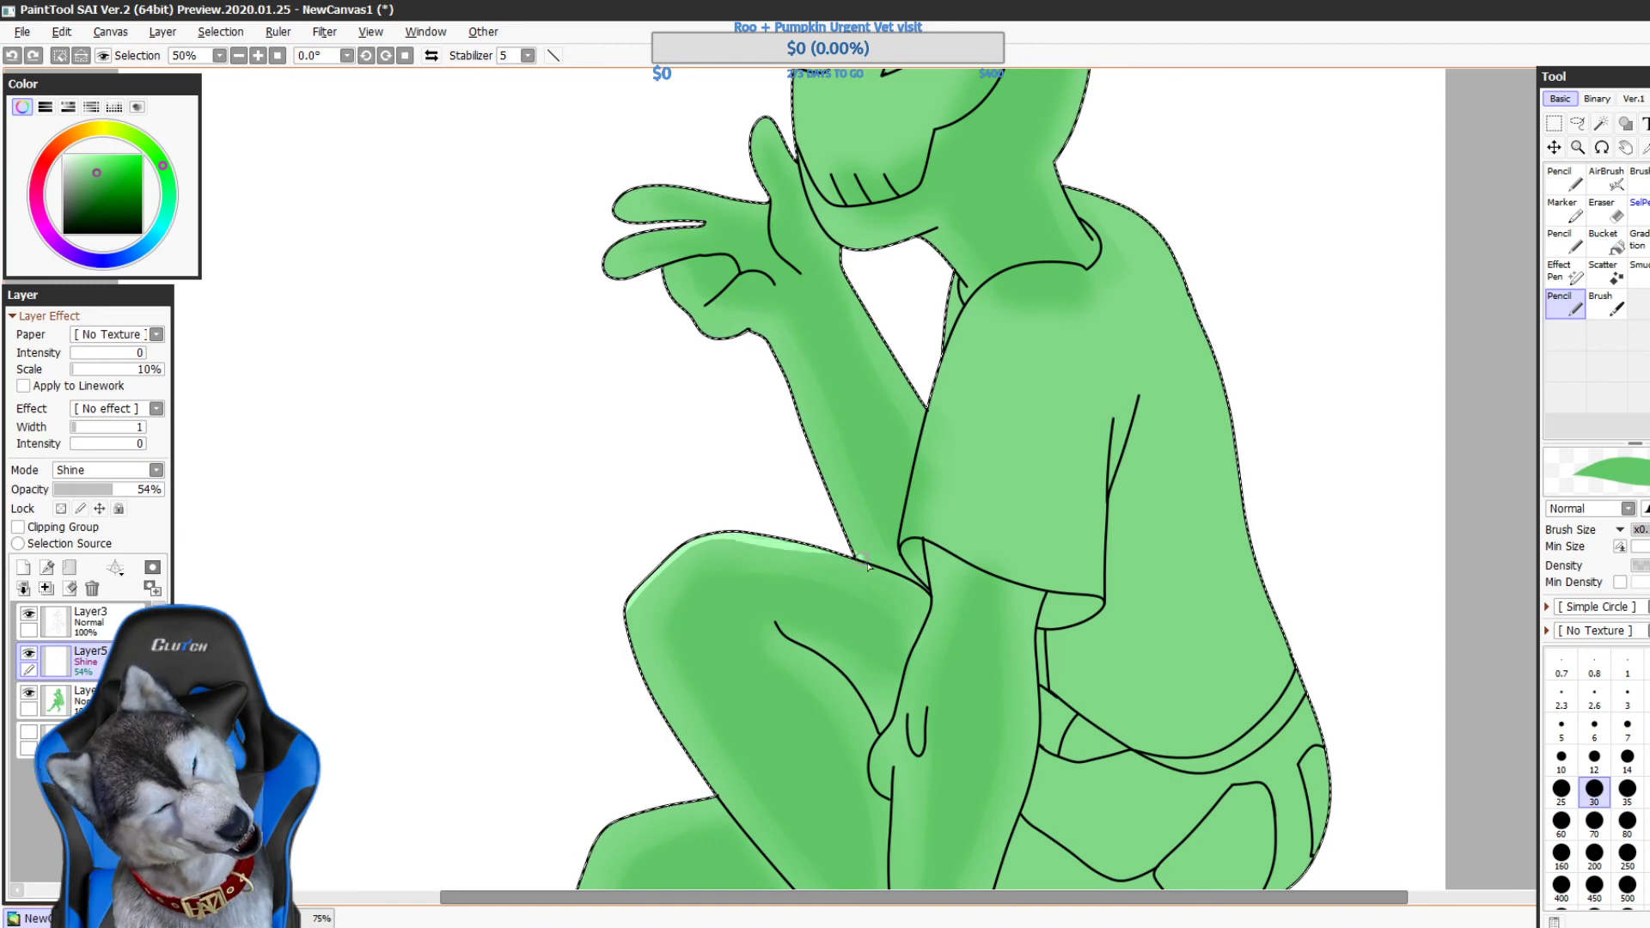
# - Continue the highlight down the front edge of the bent leg from the knee to the resting hand
pyautogui.scroll(-3, 726, 464)
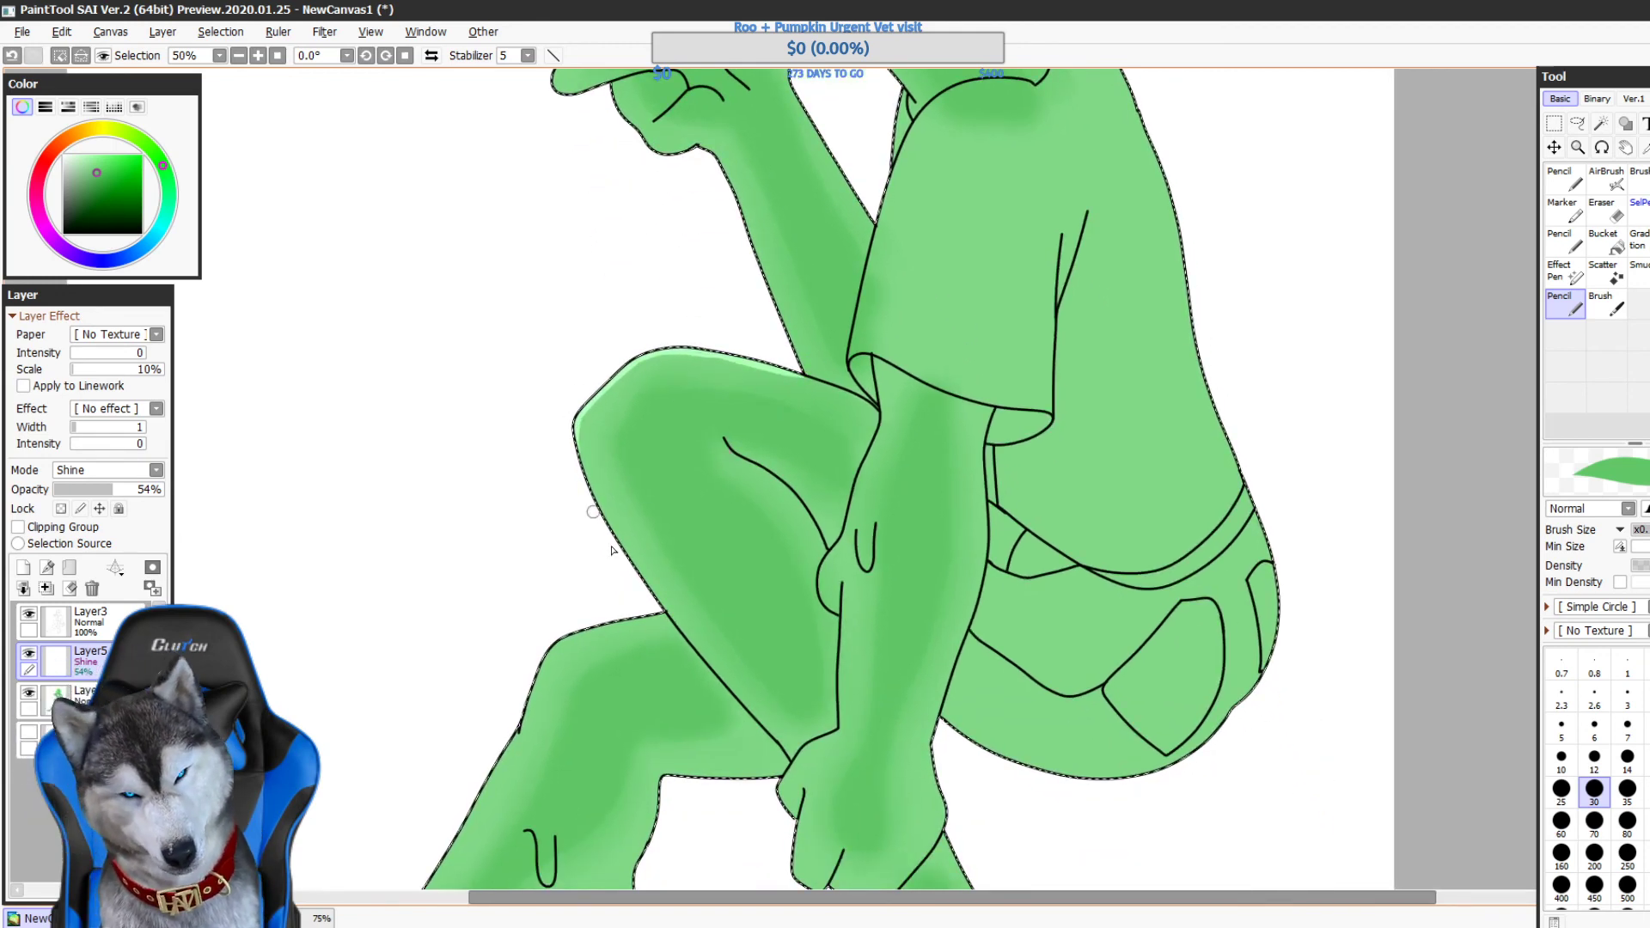
pyautogui.moveTo(611, 545)
pyautogui.mouseDown()
pyautogui.moveTo(594, 495)
pyautogui.moveTo(683, 613)
pyautogui.moveTo(542, 398)
pyautogui.mouseUp()
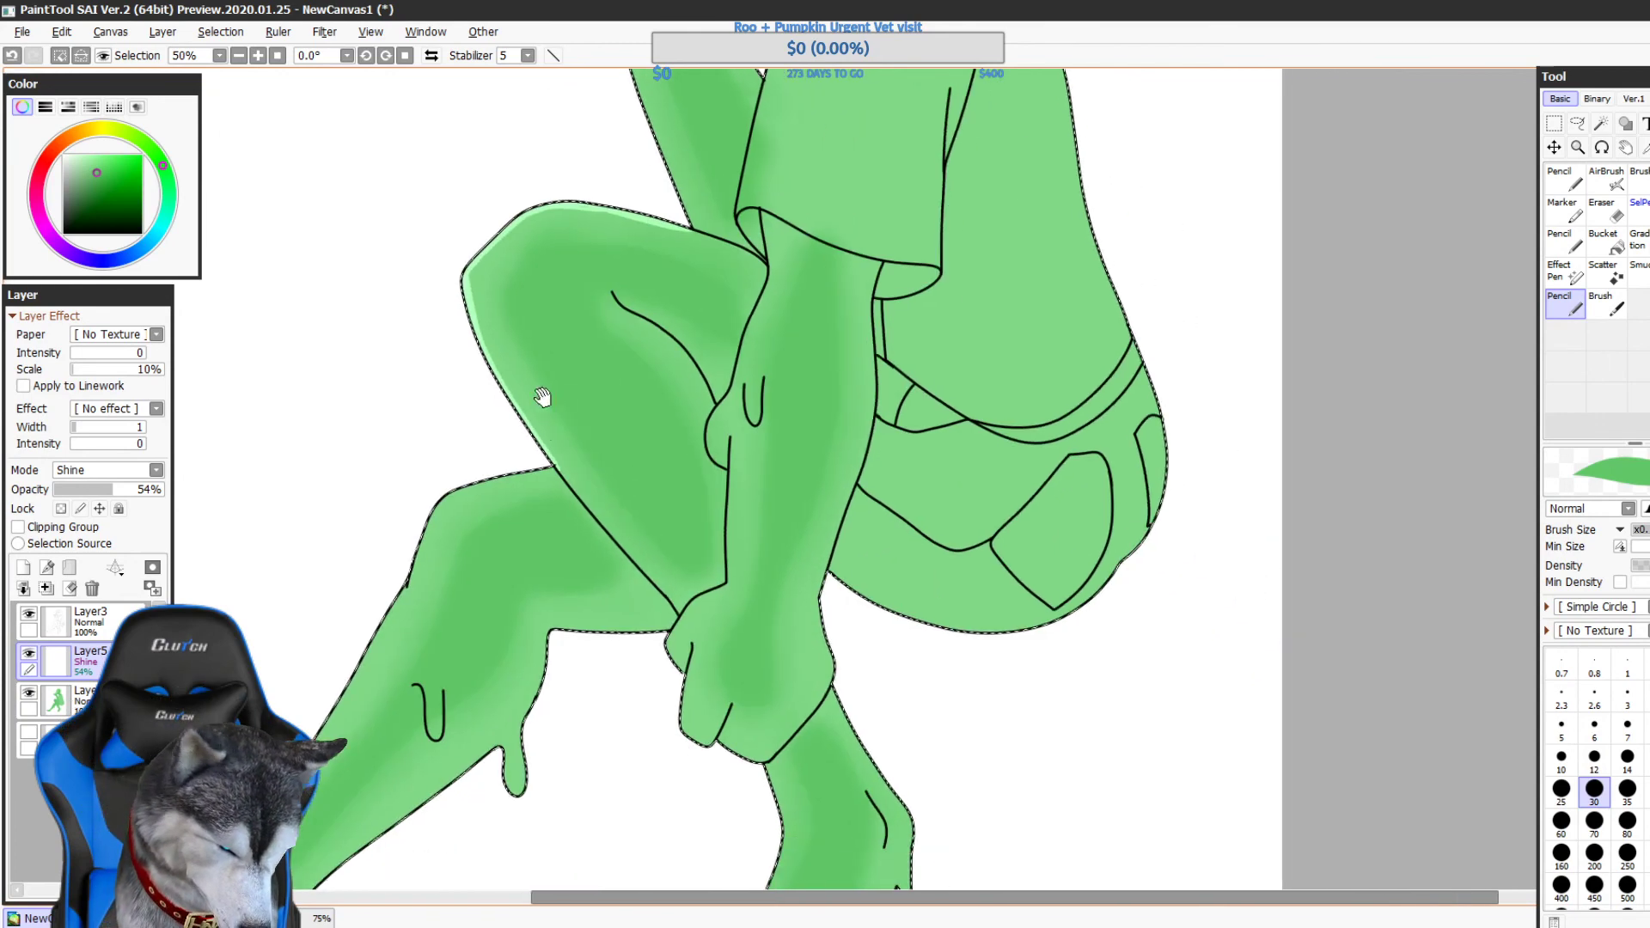
pyautogui.moveTo(553, 462); pyautogui.dragTo(632, 567)
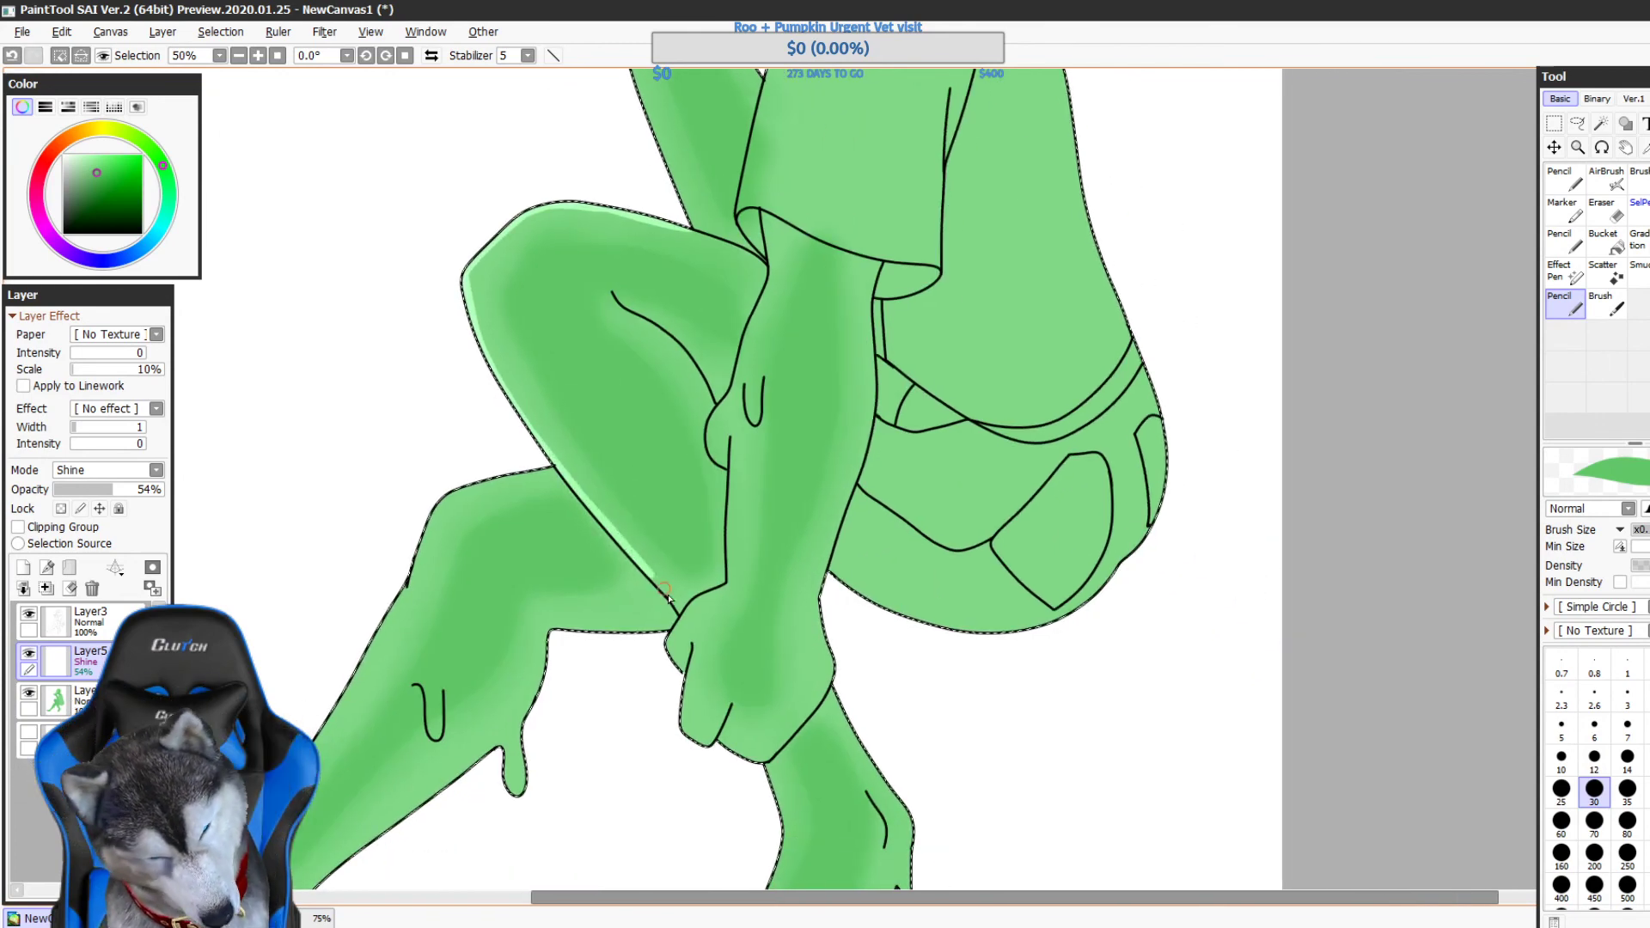
pyautogui.moveTo(612, 456)
pyautogui.mouseDown()
pyautogui.moveTo(763, 379)
pyautogui.moveTo(589, 425)
pyautogui.moveTo(559, 501)
pyautogui.mouseUp()
# - Paint a highlight along the extended leg's knee and down its shin toward the ankle
pyautogui.scroll(-2, 558, 501)
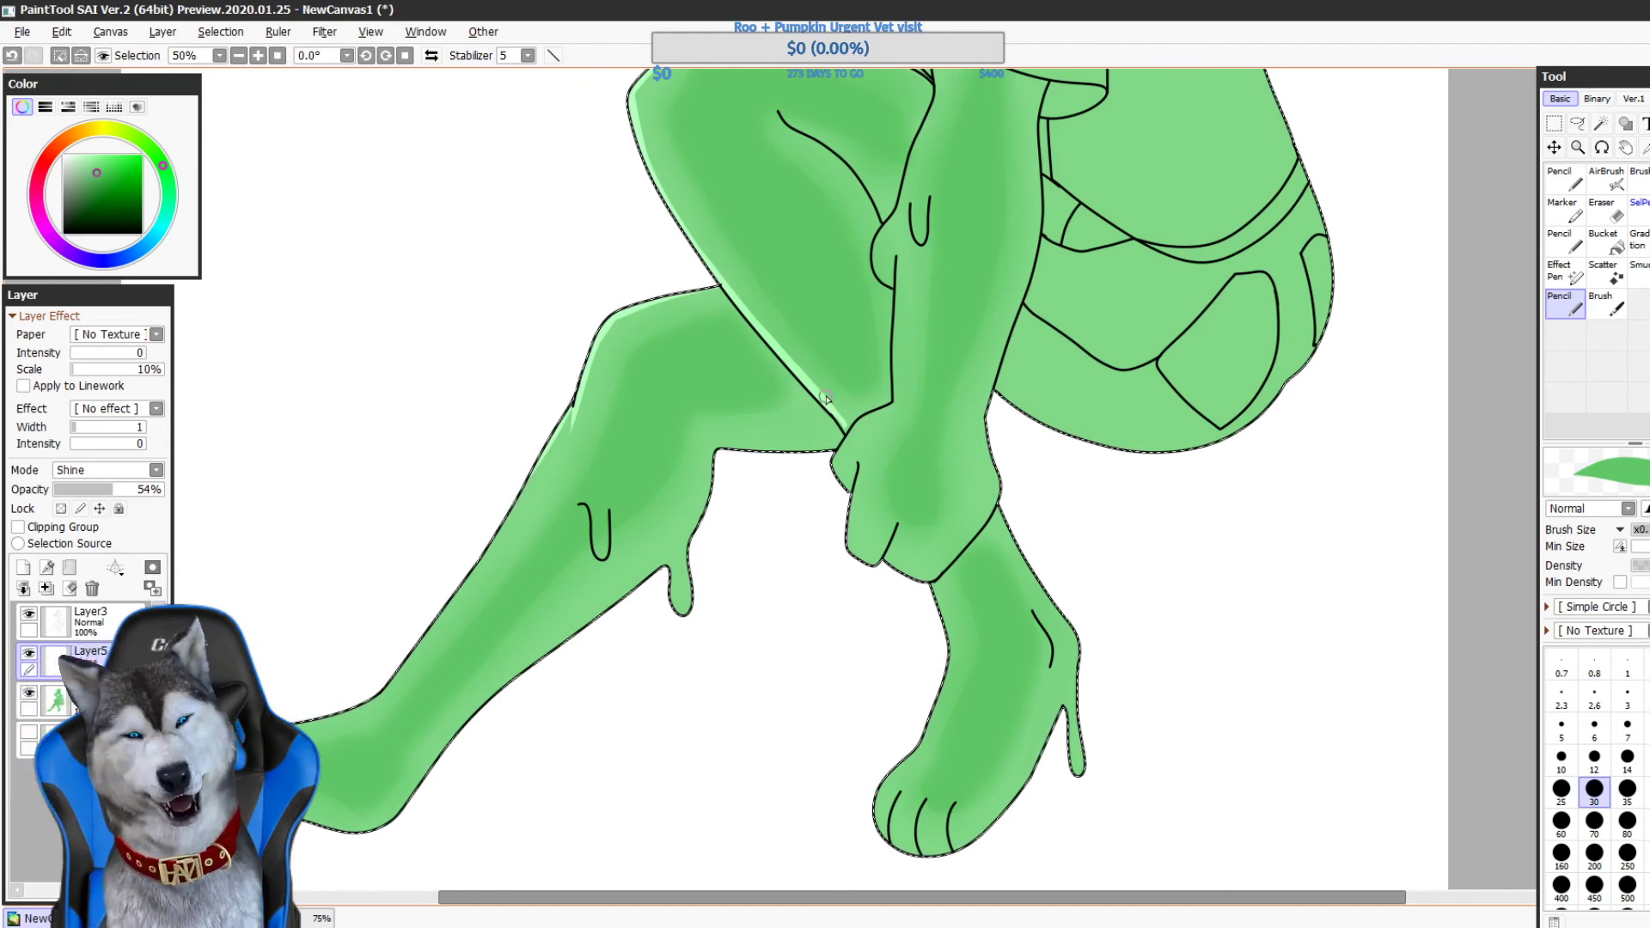
pyautogui.moveTo(874, 434); pyautogui.dragTo(987, 453)
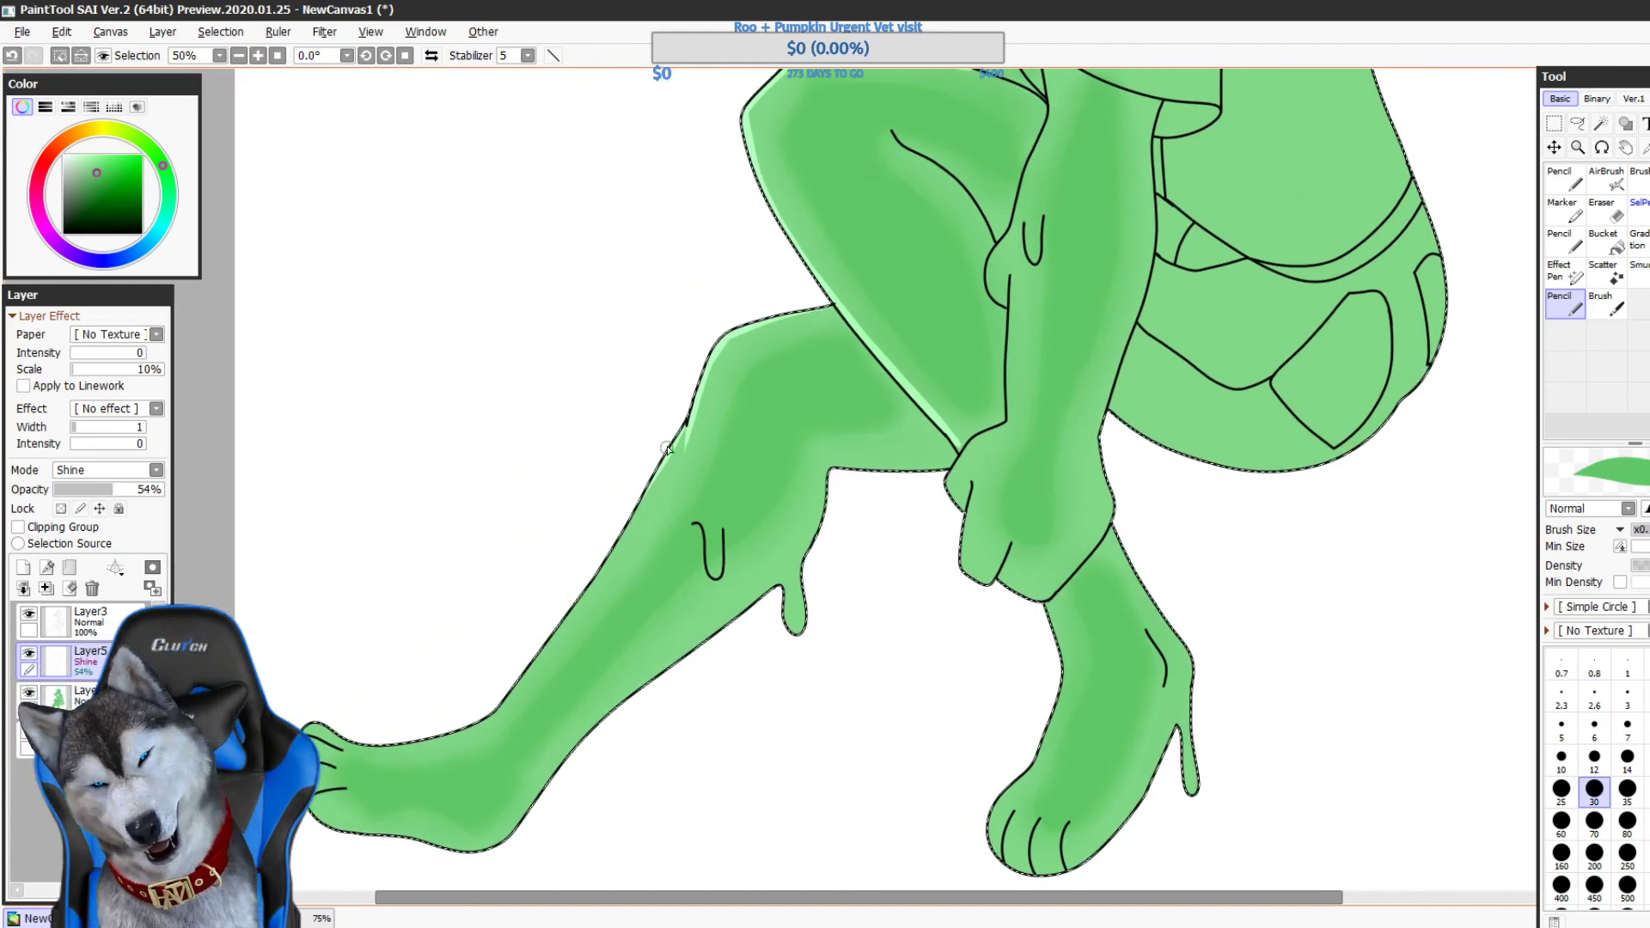
pyautogui.moveTo(685, 435)
pyautogui.mouseDown()
pyautogui.moveTo(614, 543)
pyautogui.moveTo(684, 425)
pyautogui.moveTo(508, 704)
pyautogui.moveTo(579, 609)
pyautogui.moveTo(521, 712)
pyautogui.moveTo(582, 669)
pyautogui.mouseUp()
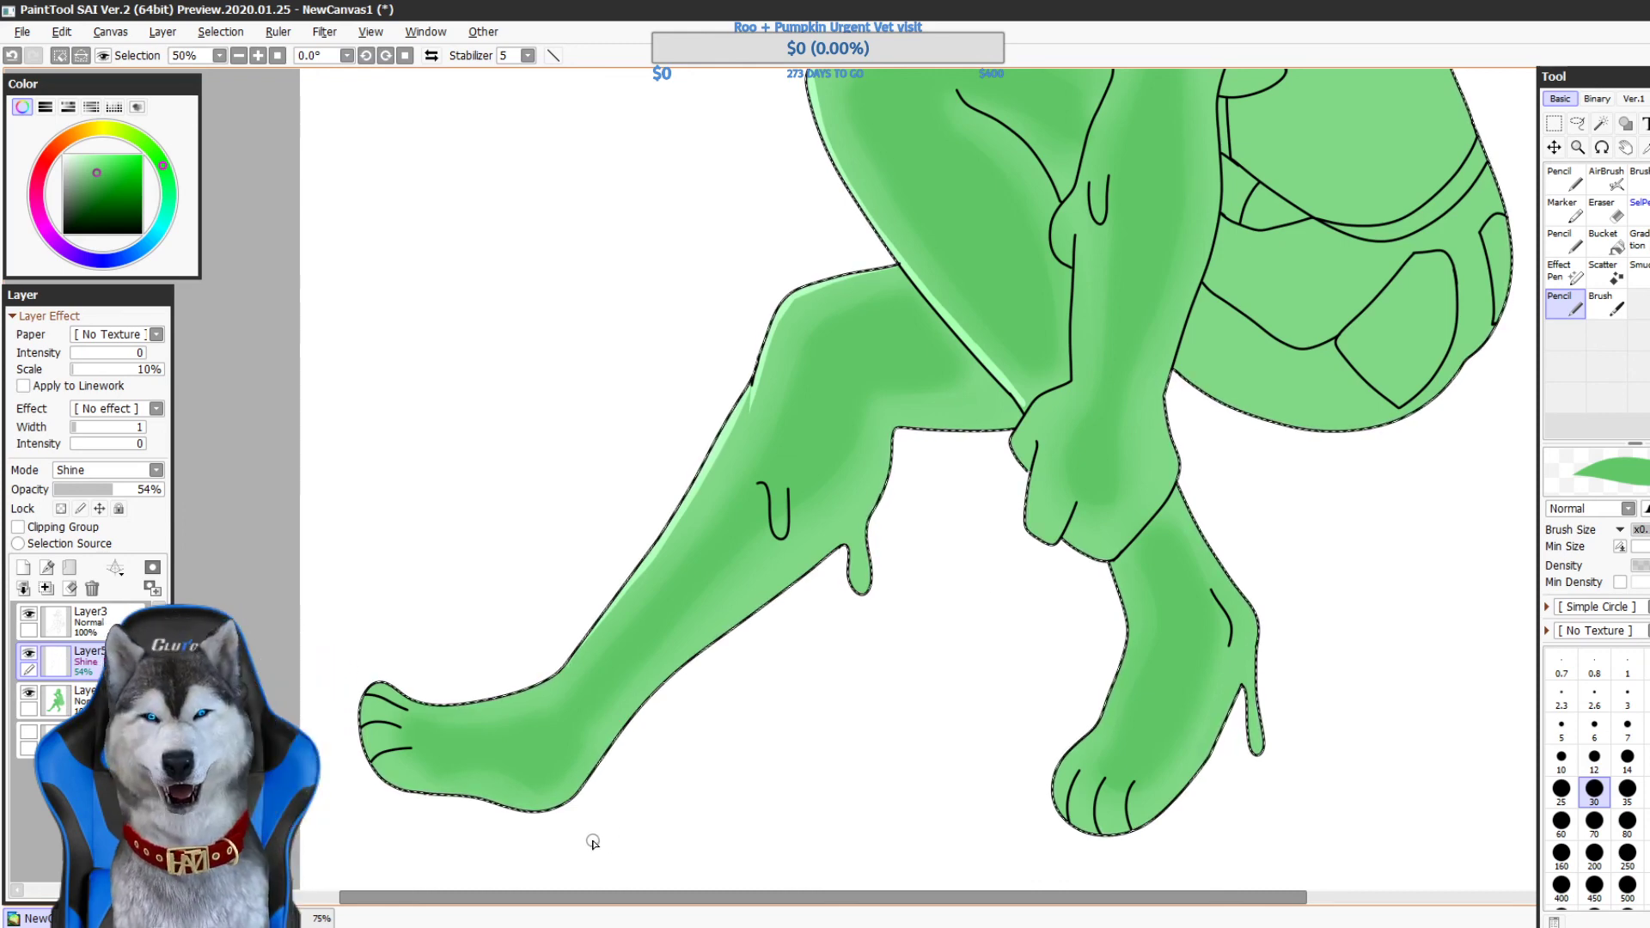
pyautogui.moveTo(1016, 582); pyautogui.dragTo(1065, 565)
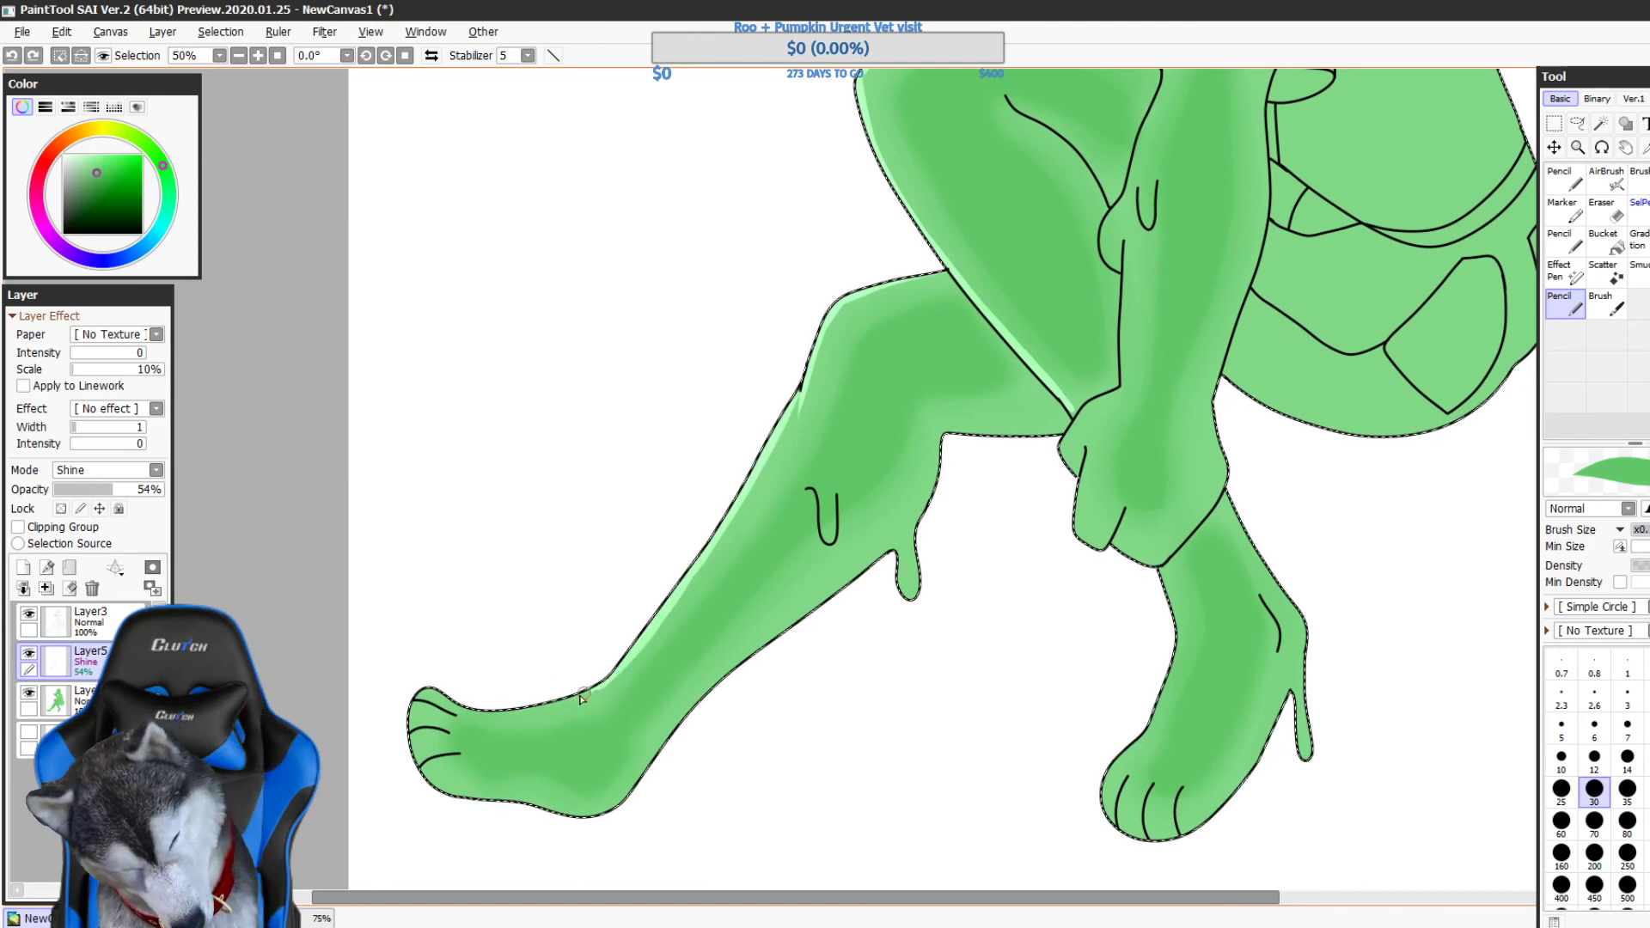
# - Paint a highlight along the top of the extended foot from the ankle to the toes
pyautogui.moveTo(588, 694)
pyautogui.mouseDown()
pyautogui.moveTo(524, 720)
pyautogui.moveTo(462, 714)
pyautogui.mouseUp()
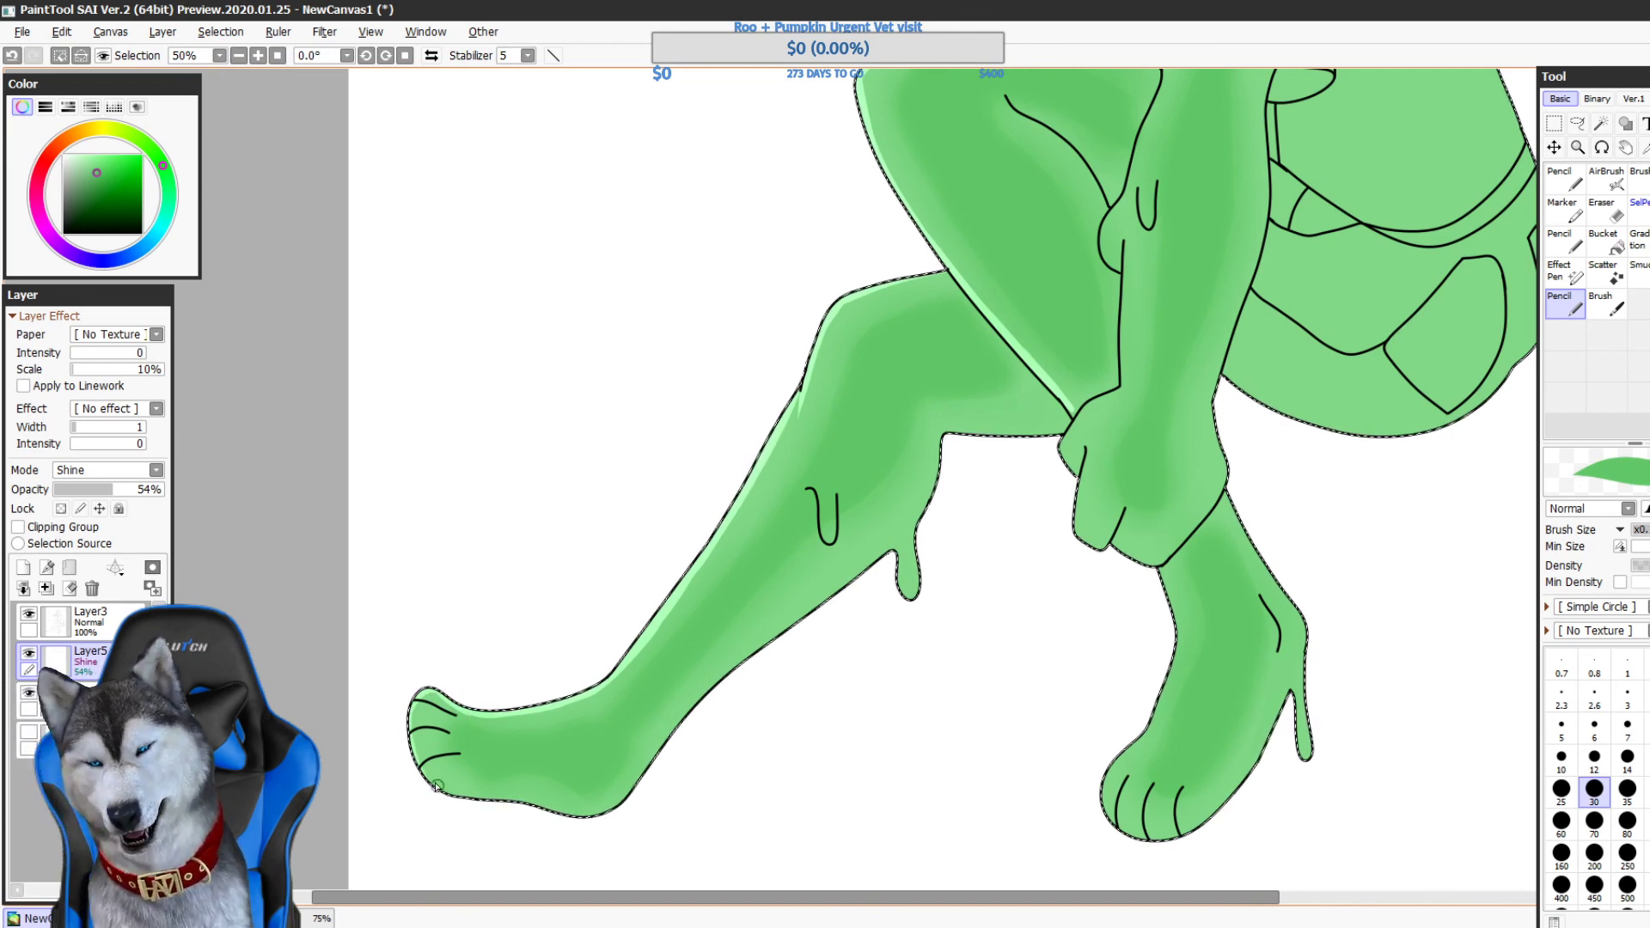
pyautogui.moveTo(631, 721); pyautogui.dragTo(558, 659)
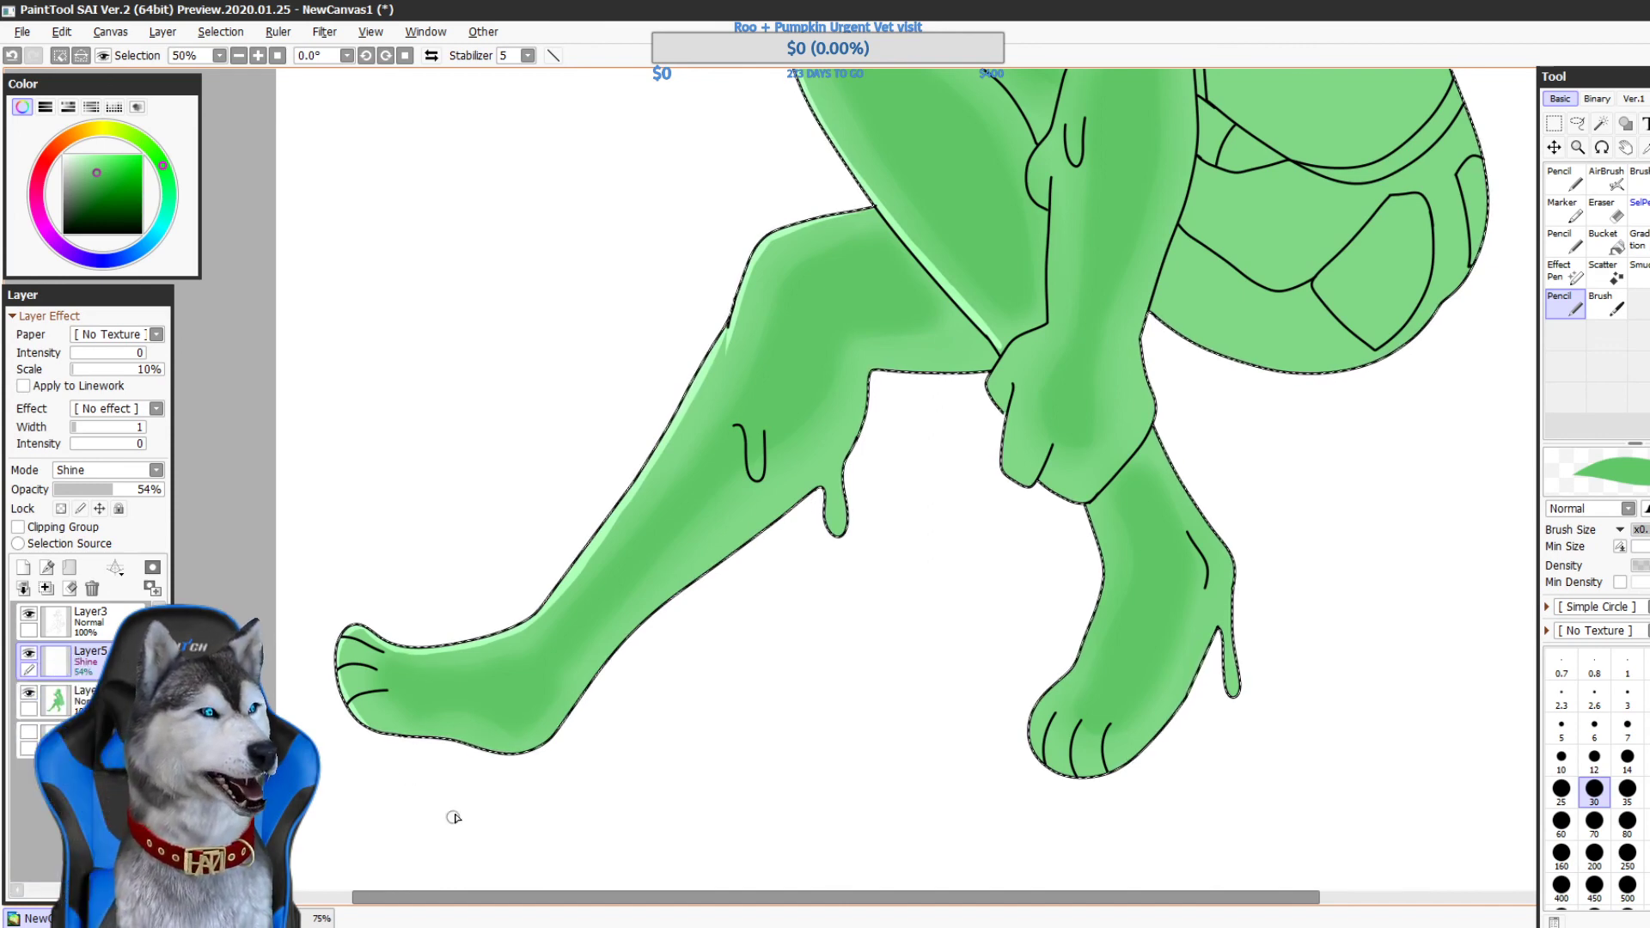
# - Paint highlights along the outer edge of the raised hand's curled fingers and its lower extended finger
pyautogui.moveTo(792, 562); pyautogui.dragTo(792, 865)
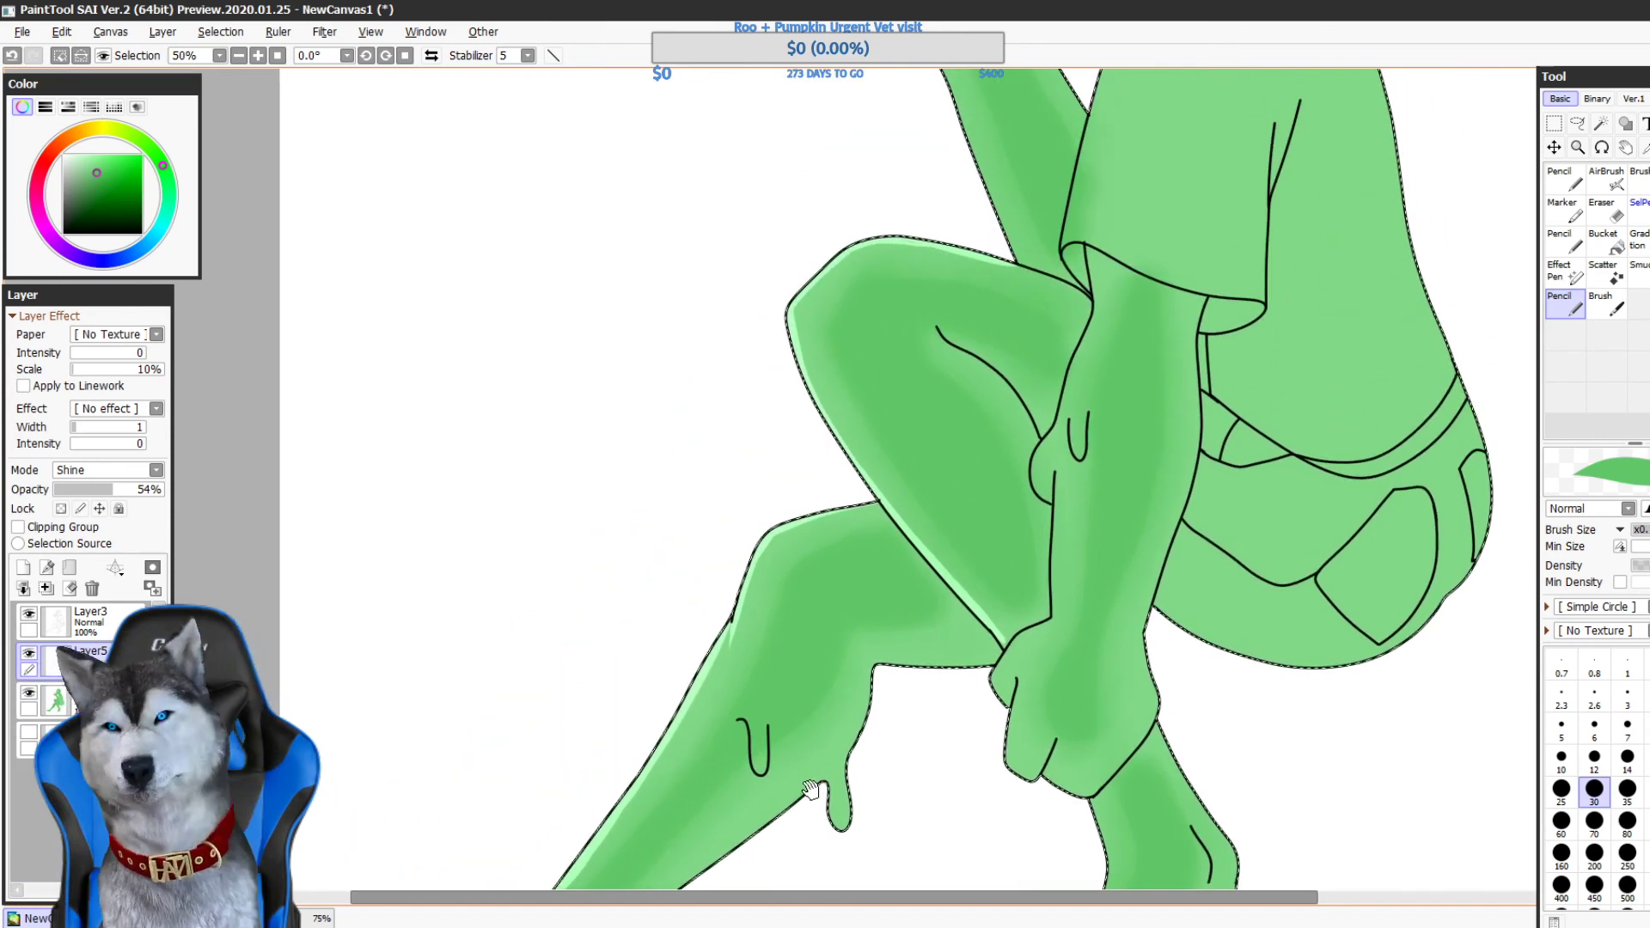
pyautogui.moveTo(938, 621); pyautogui.dragTo(910, 685)
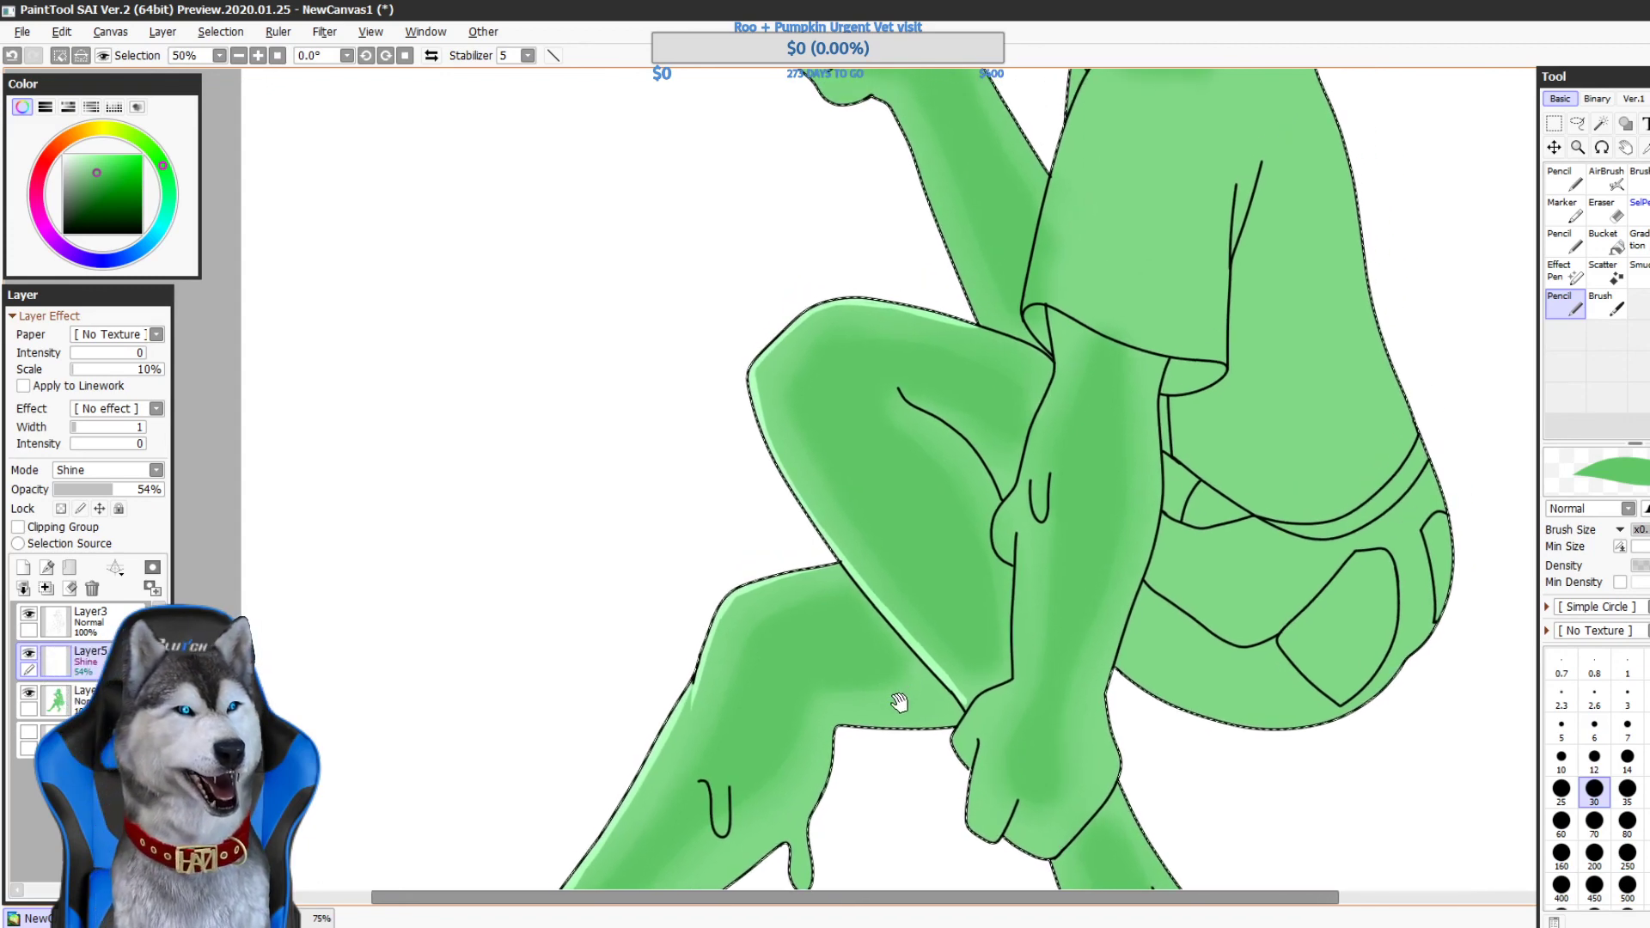
pyautogui.moveTo(1016, 177); pyautogui.dragTo(900, 495)
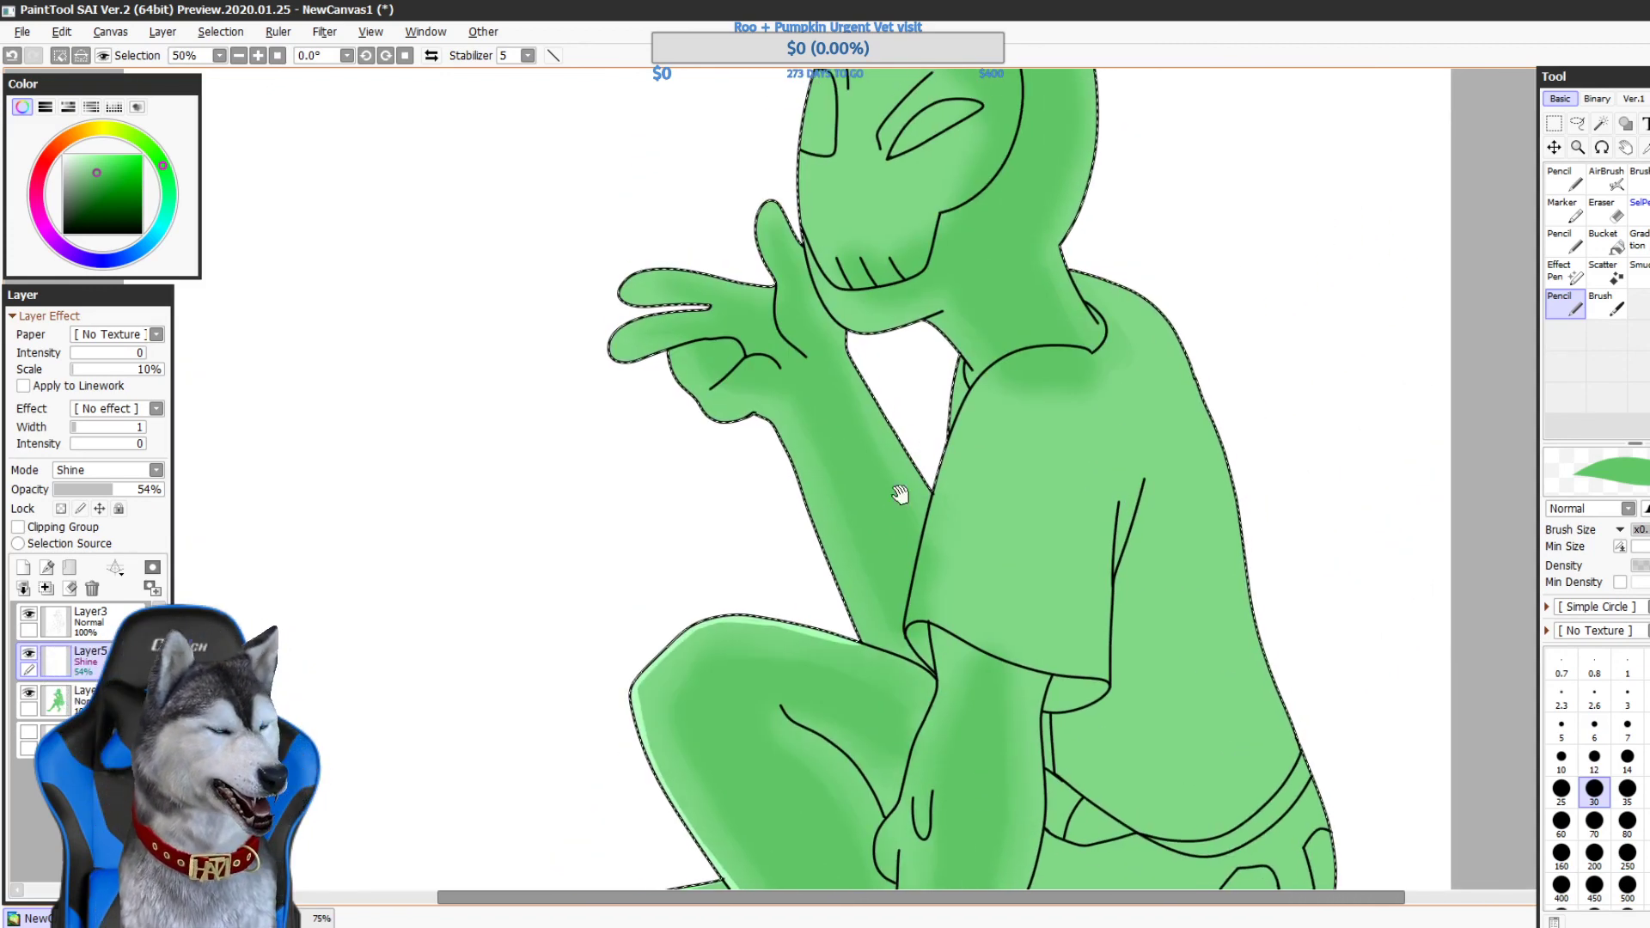
pyautogui.hotkey('ctrl', 'z')
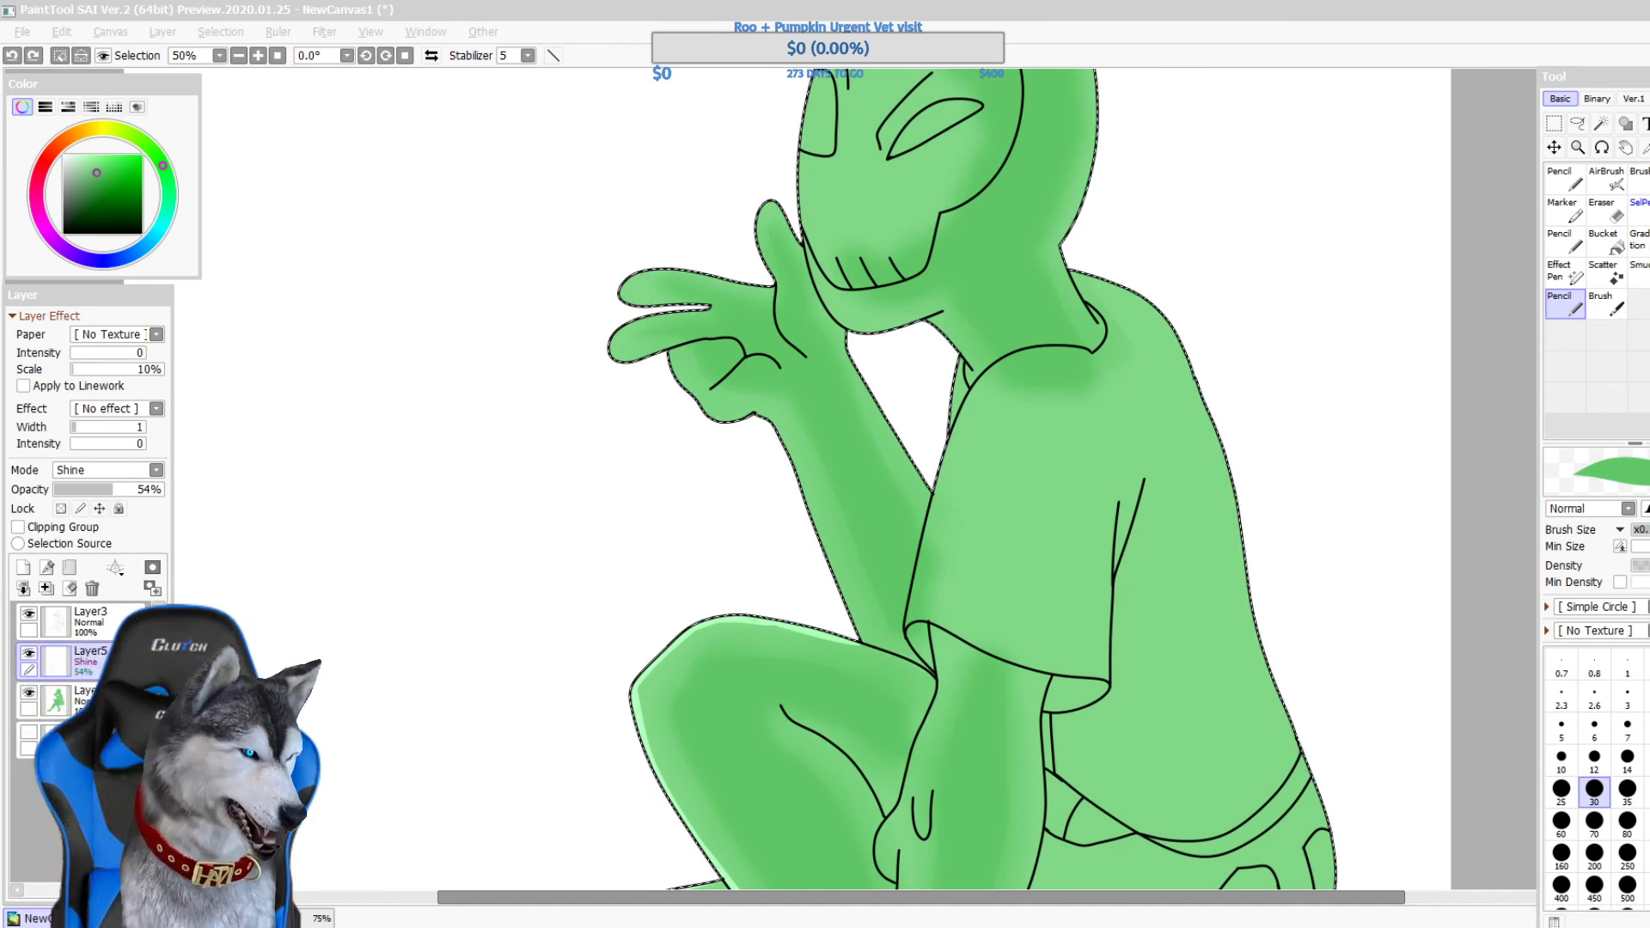
pyautogui.click(538, 565)
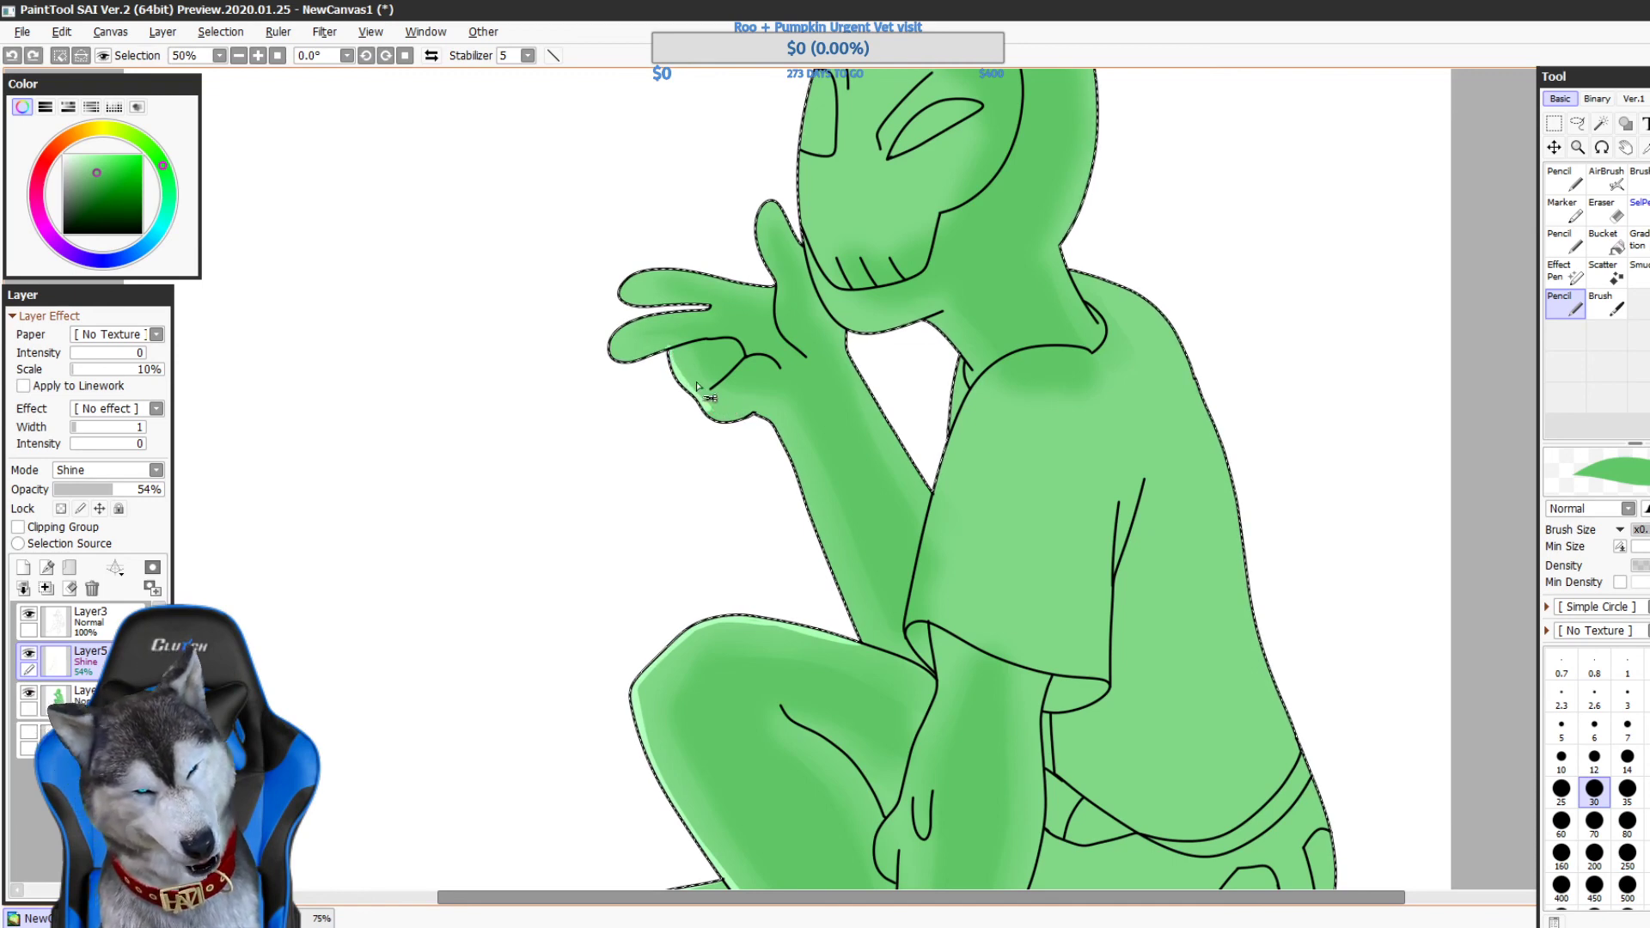
pyautogui.hotkey('ctrl', 'z')
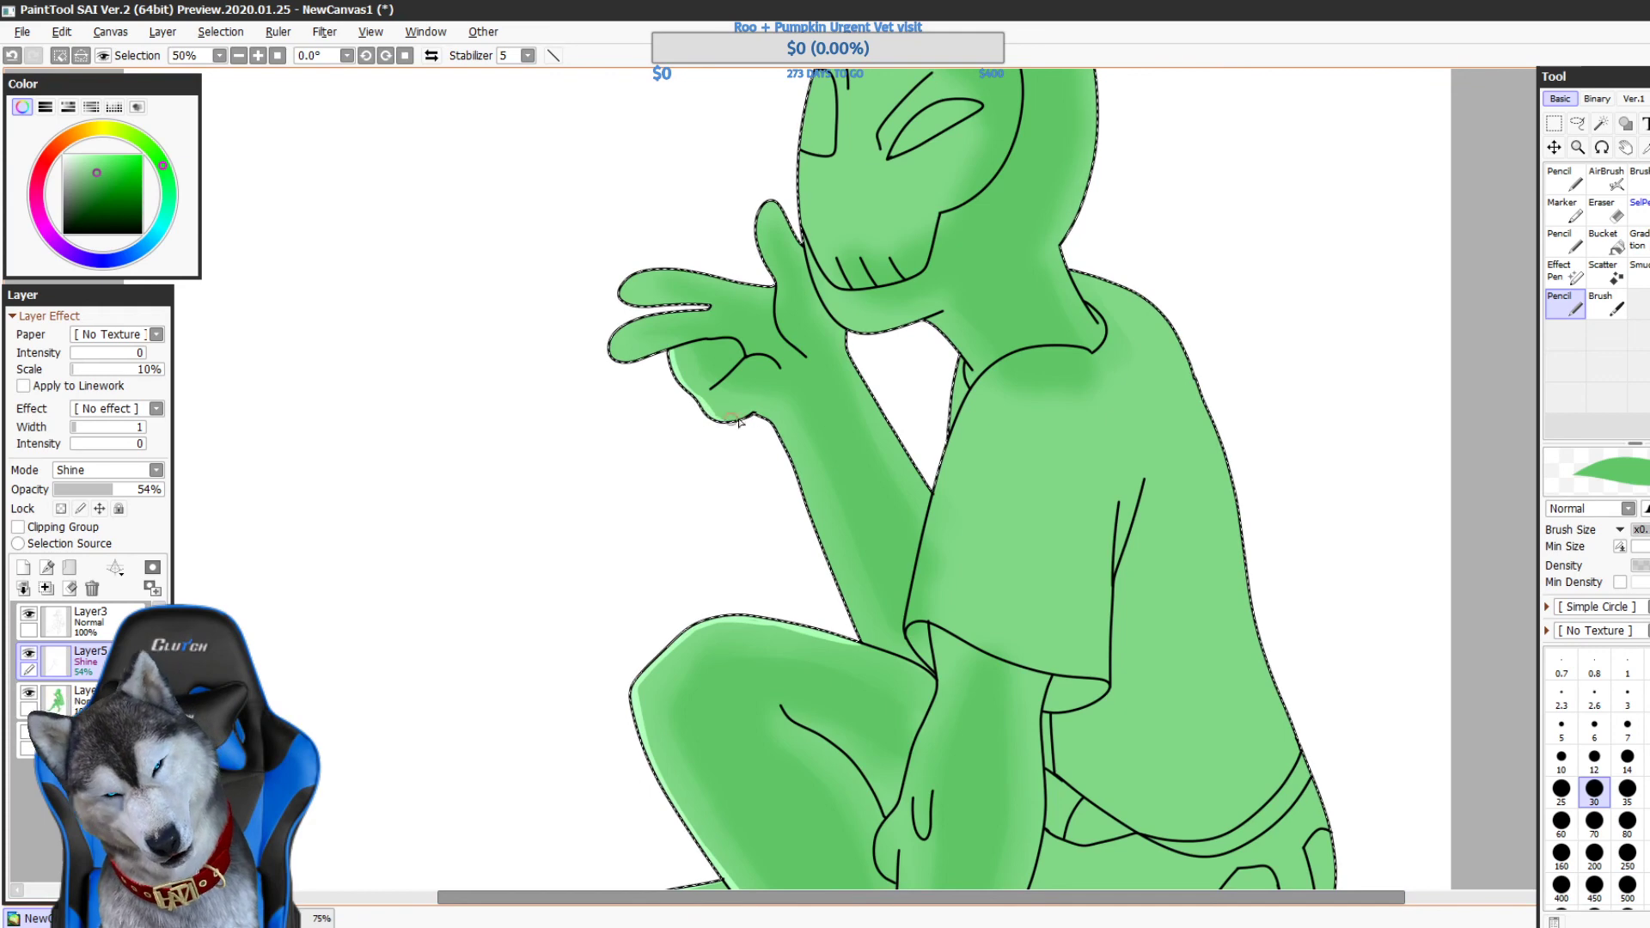
pyautogui.moveTo(737, 421); pyautogui.dragTo(803, 548)
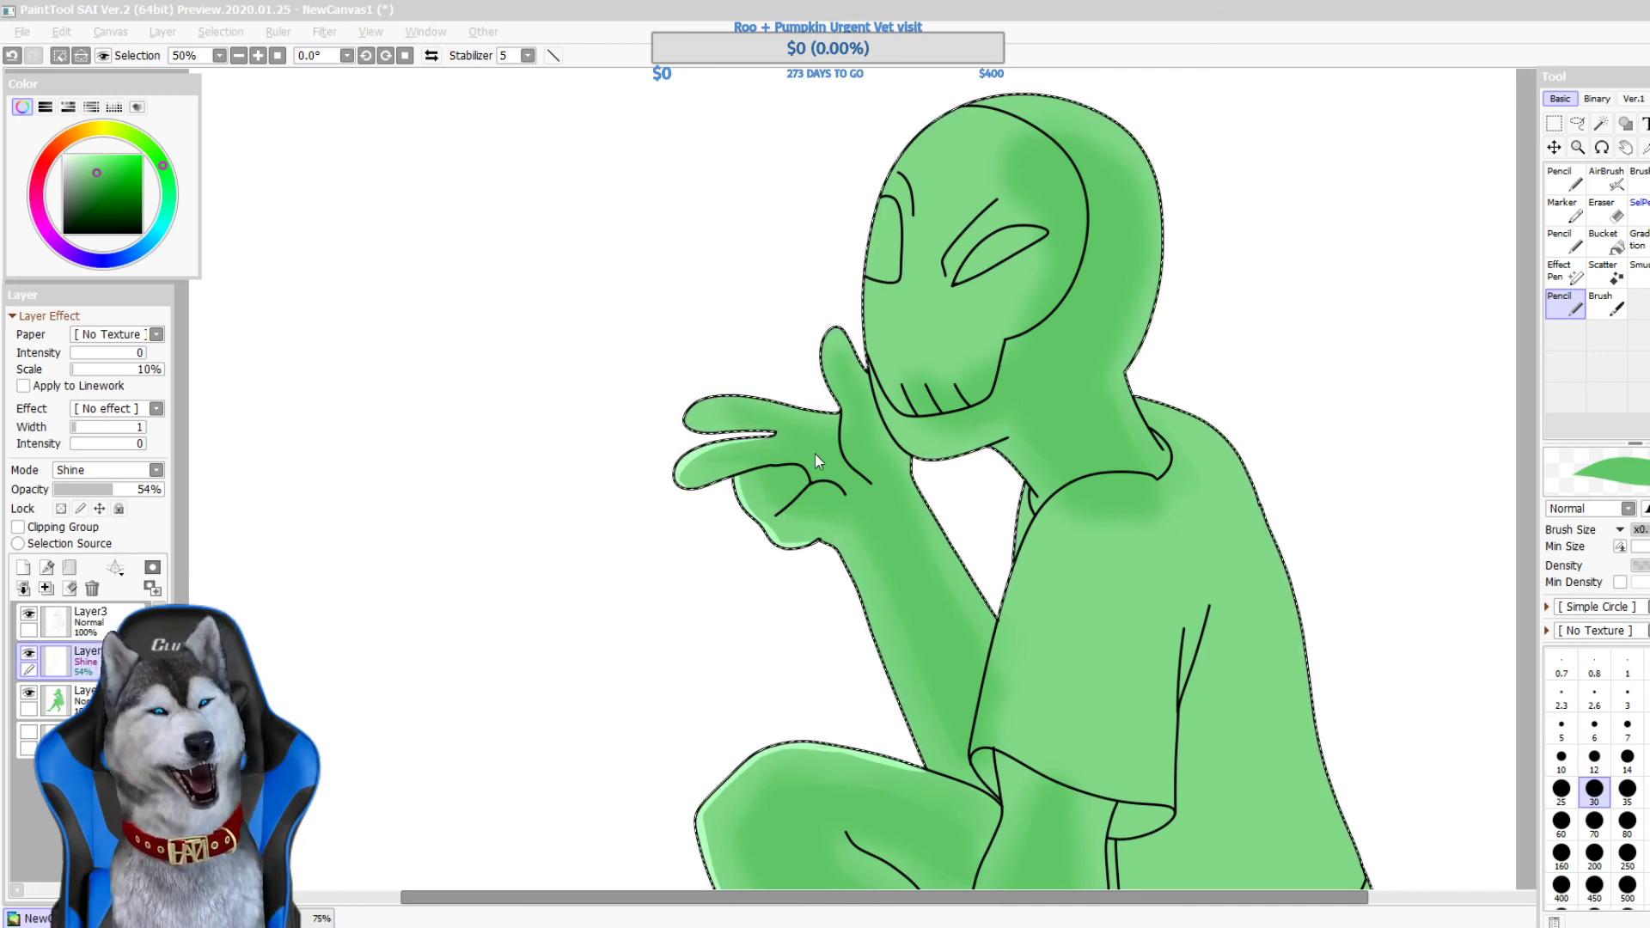
# - Highlight the raised hand's upper extended finger and the thumb
pyautogui.click(773, 437)
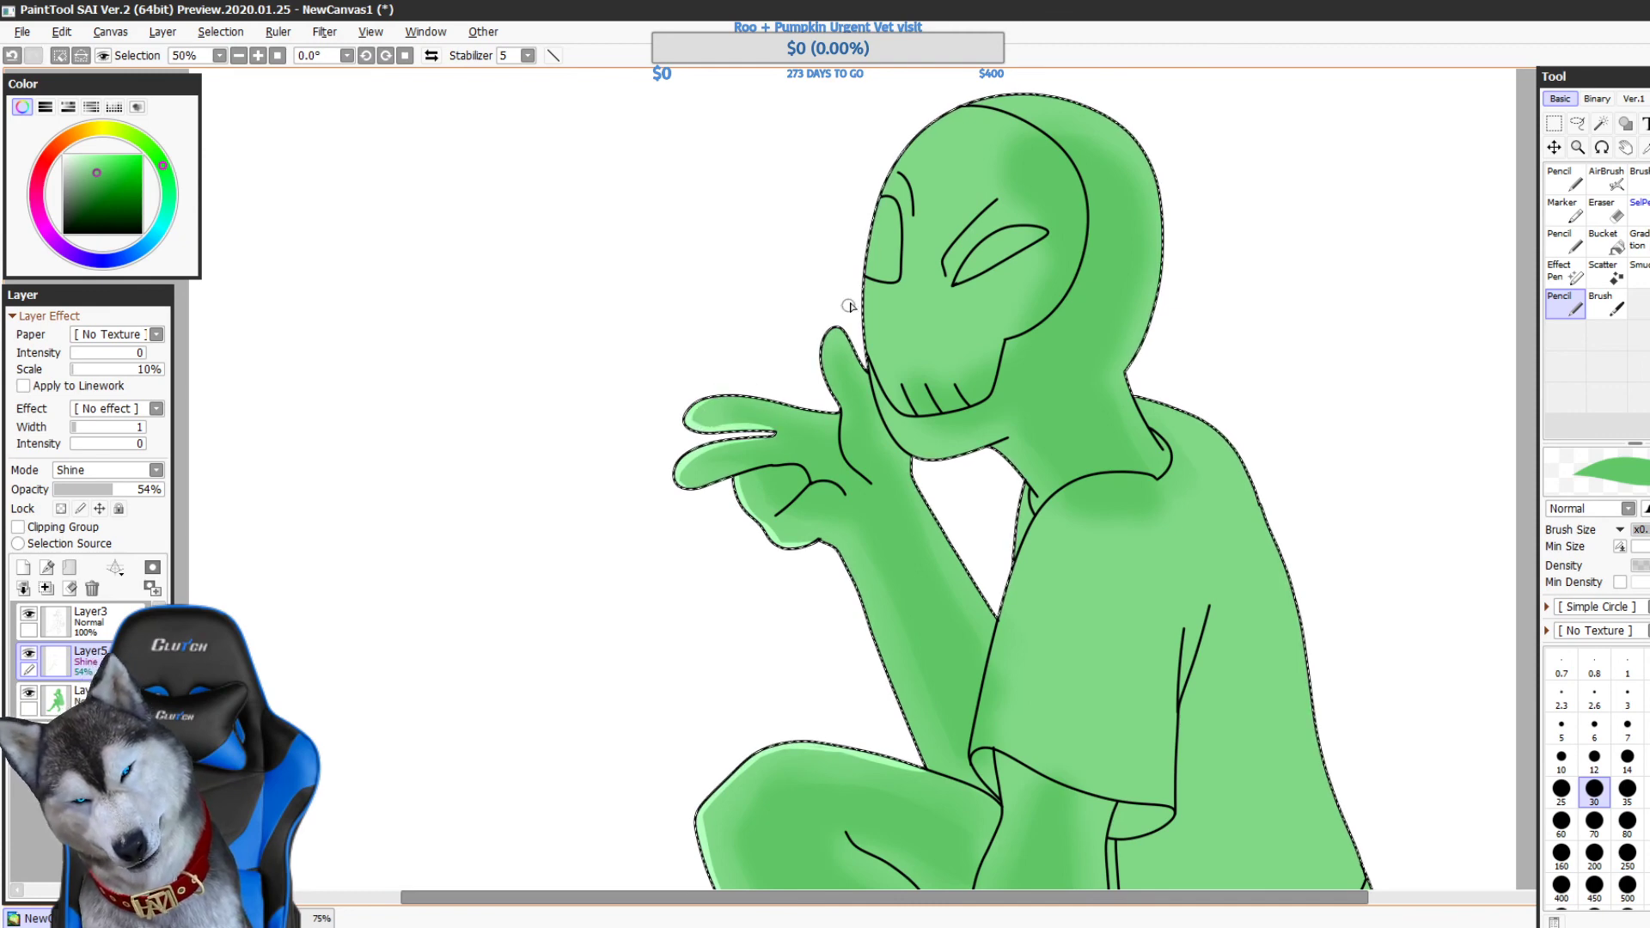
pyautogui.moveTo(849, 308); pyautogui.dragTo(832, 294)
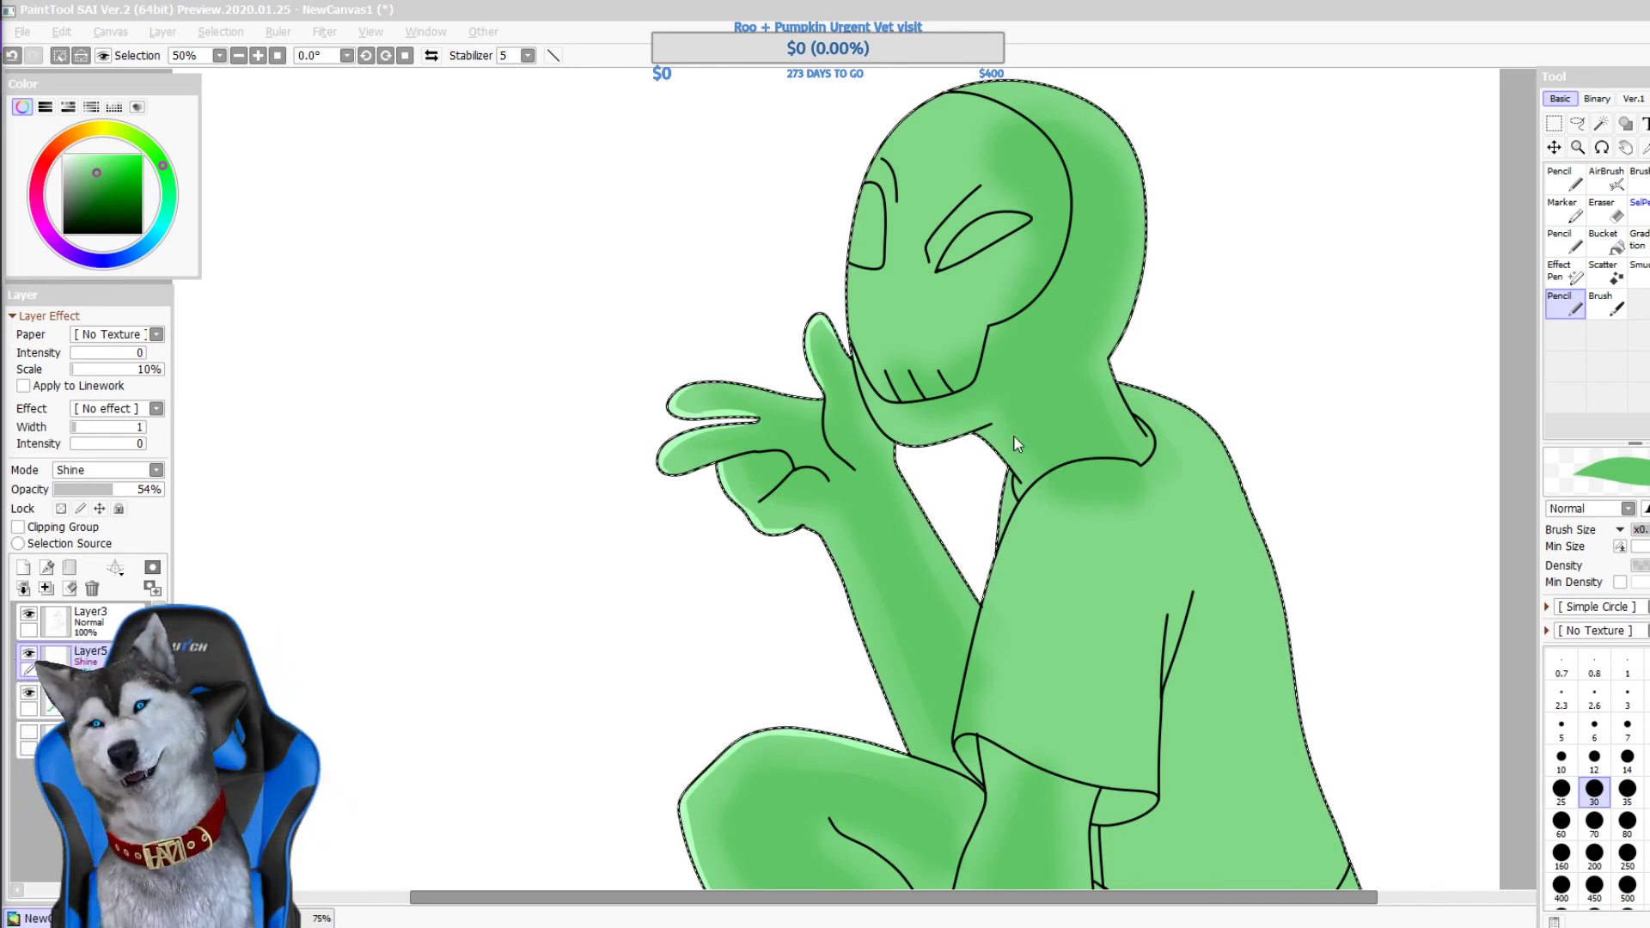
pyautogui.click(765, 291)
# - Paint a highlight along the jaw and under the chin, undoing and redoing strokes as needed
pyautogui.moveTo(856, 354)
pyautogui.mouseDown()
pyautogui.moveTo(848, 475)
pyautogui.moveTo(879, 547)
pyautogui.mouseUp()
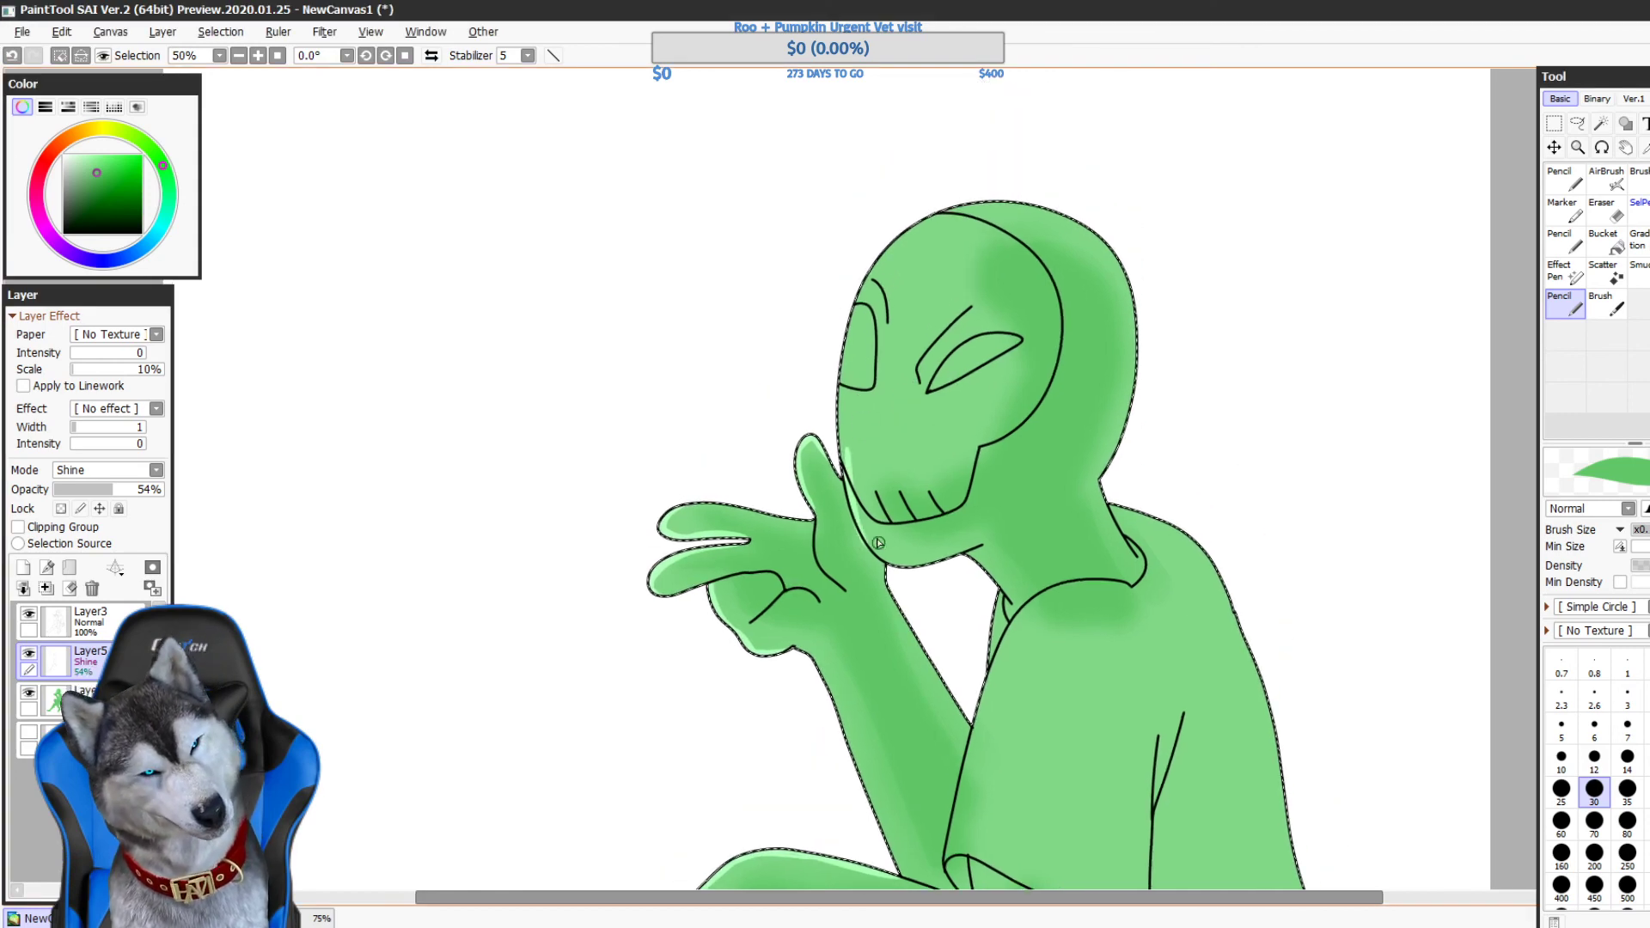
pyautogui.hotkey('ctrl', 'z')
pyautogui.moveTo(846, 464)
pyautogui.mouseDown()
pyautogui.moveTo(1010, 514)
pyautogui.moveTo(984, 551)
pyautogui.moveTo(882, 551)
pyautogui.moveTo(1037, 530)
pyautogui.moveTo(895, 558)
pyautogui.moveTo(1030, 536)
pyautogui.moveTo(939, 562)
pyautogui.mouseUp()
pyautogui.hotkey('ctrl', 'z')
pyautogui.hotkey('ctrl', 'z')
pyautogui.hotkey('ctrl', 'z')
pyautogui.hotkey('ctrl', 'z')
pyautogui.hotkey('ctrl', 'z')
pyautogui.hotkey('ctrl', 'y')
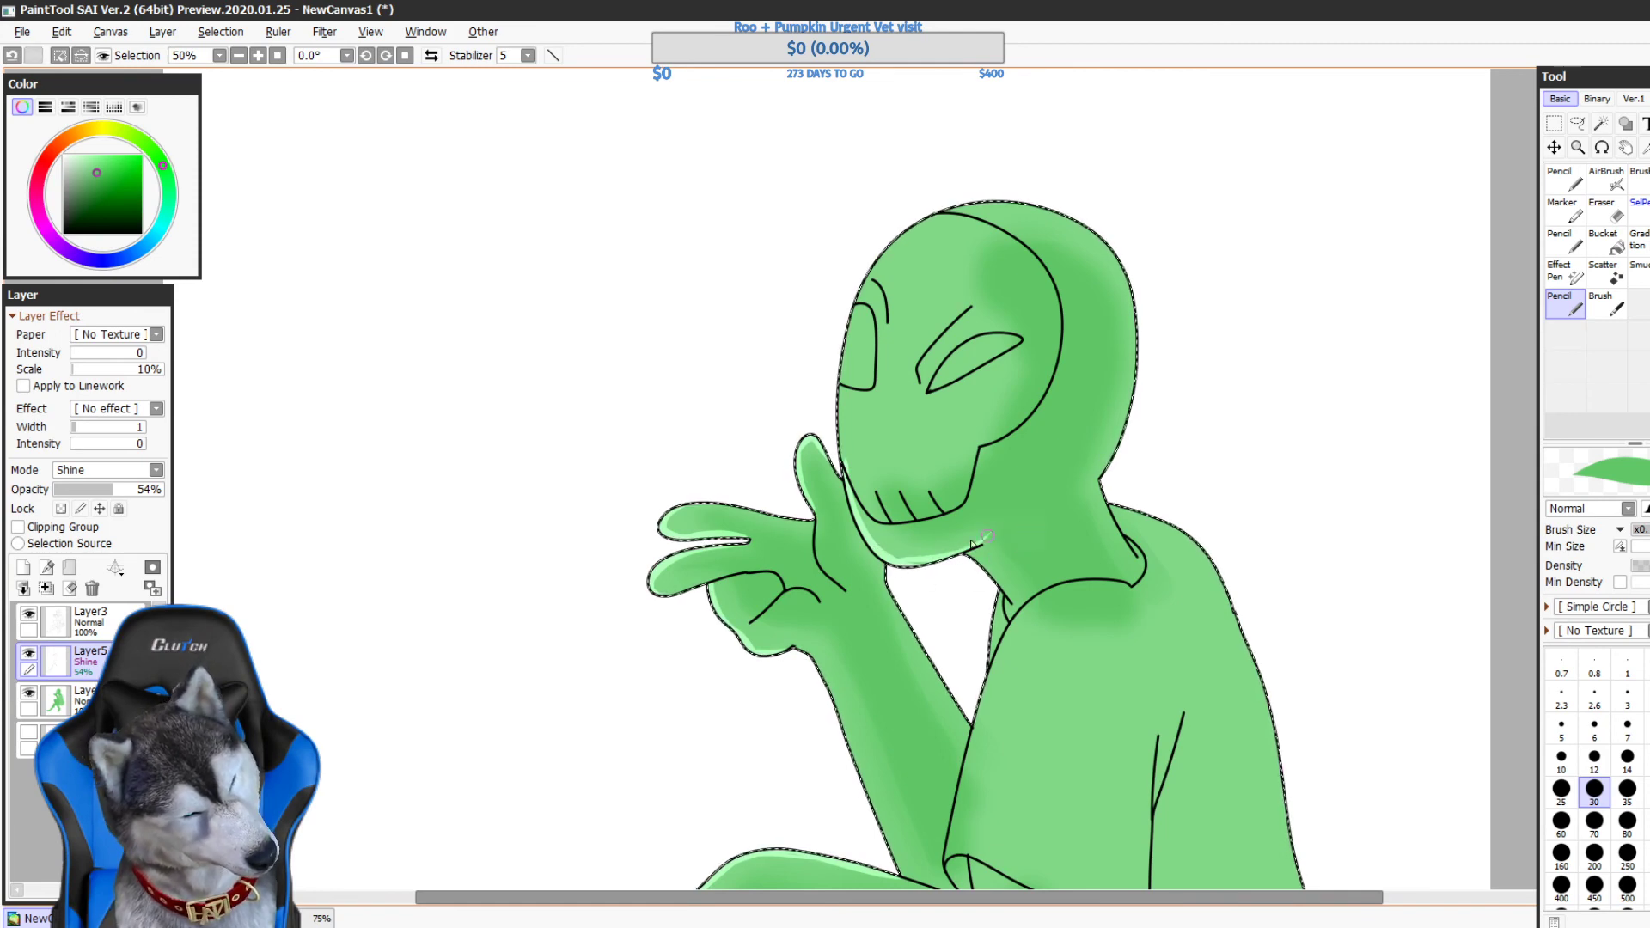
# - Undo the last chin stroke and paint a highlight down the front of the neck to the collar
pyautogui.hotkey('ctrl', 'z')
pyautogui.hotkey('ctrl', 'y')
pyautogui.hotkey('ctrl', 'z')
pyautogui.hotkey('ctrl', 'y')
pyautogui.hotkey('ctrl', 'z')
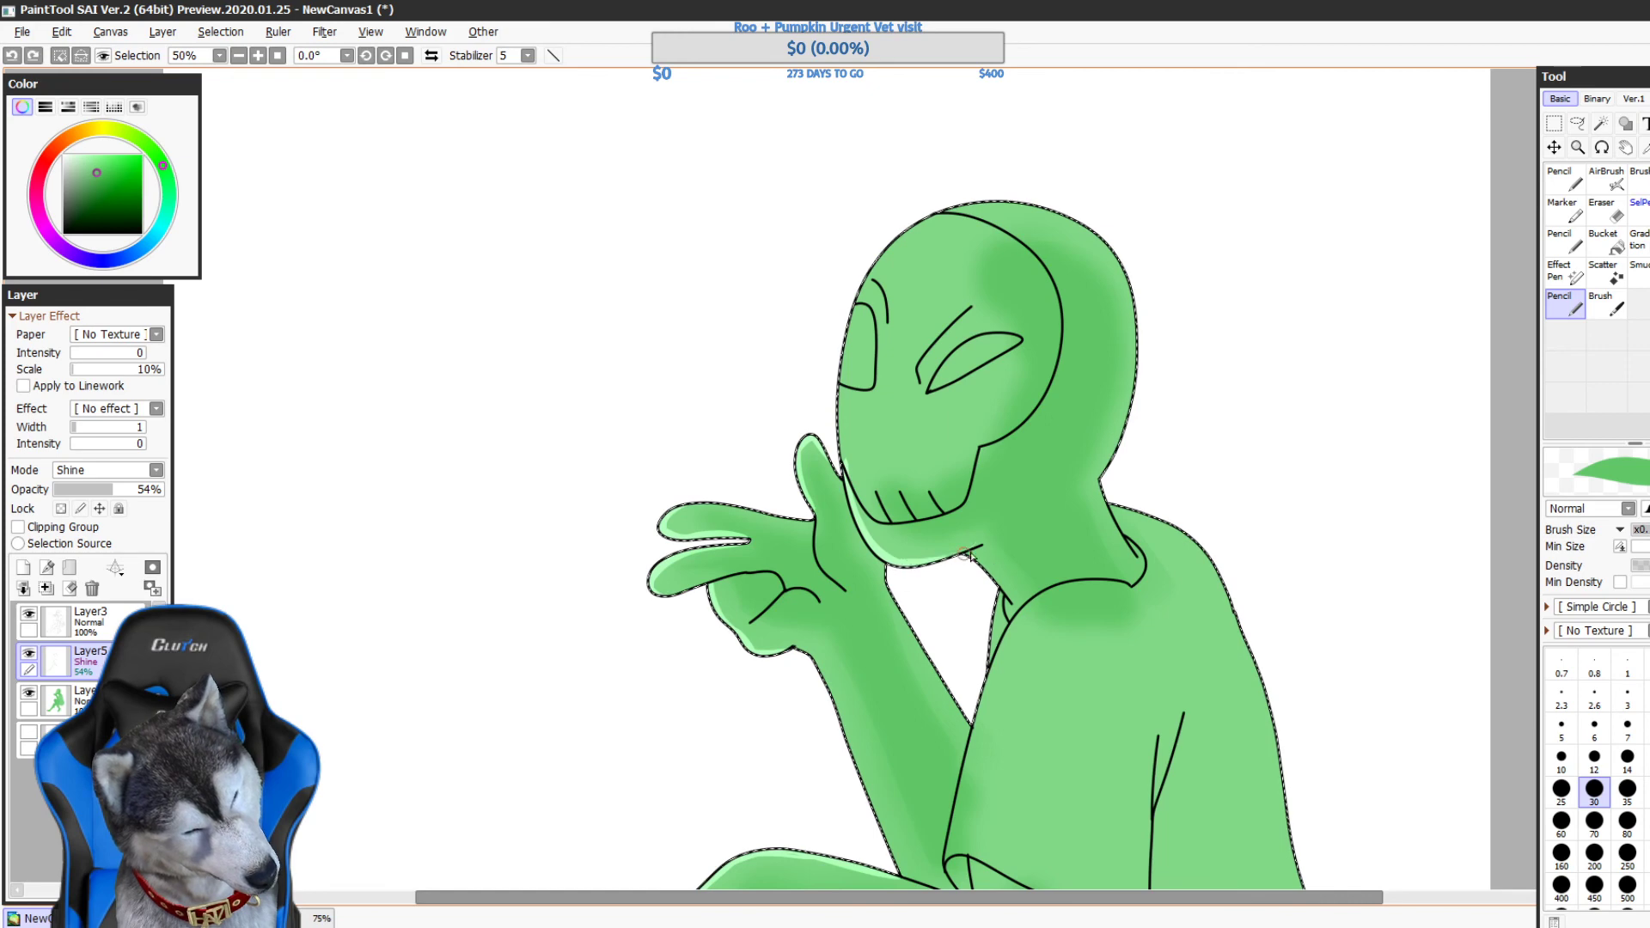
pyautogui.hotkey('ctrl', 'y')
pyautogui.hotkey('ctrl', 'z')
pyautogui.moveTo(976, 560); pyautogui.dragTo(1011, 605)
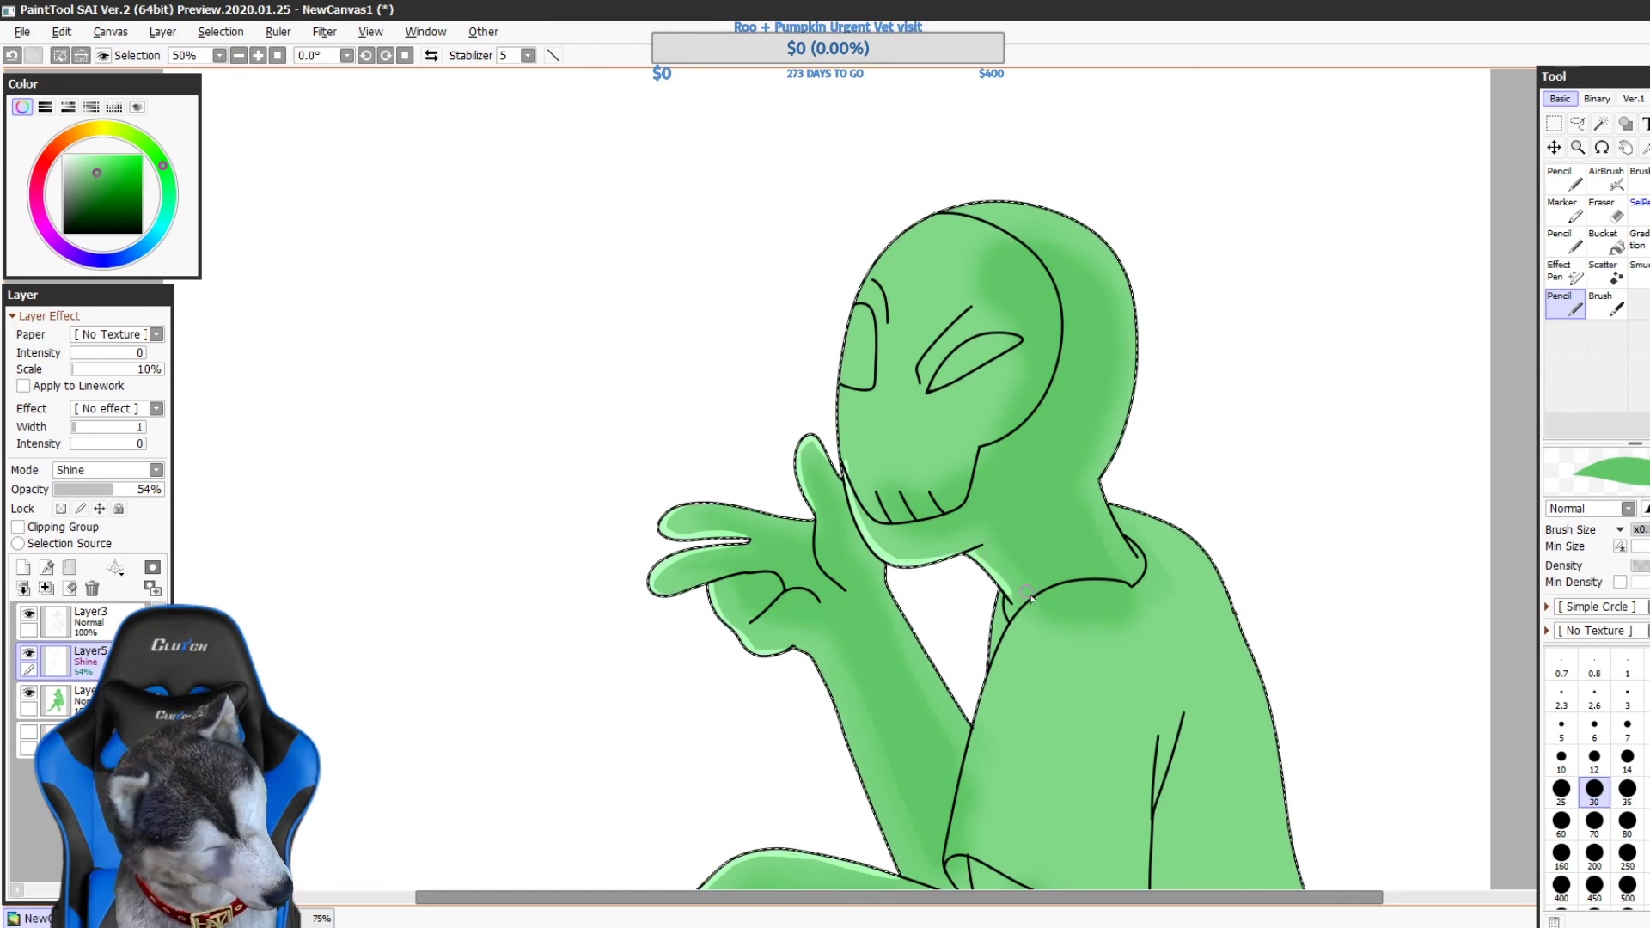
# - Paint a highlight along the crown of the head, redoing the stroke until it follows the outline
pyautogui.moveTo(1083, 449)
pyautogui.mouseDown()
pyautogui.moveTo(1039, 395)
pyautogui.moveTo(1016, 534)
pyautogui.mouseUp()
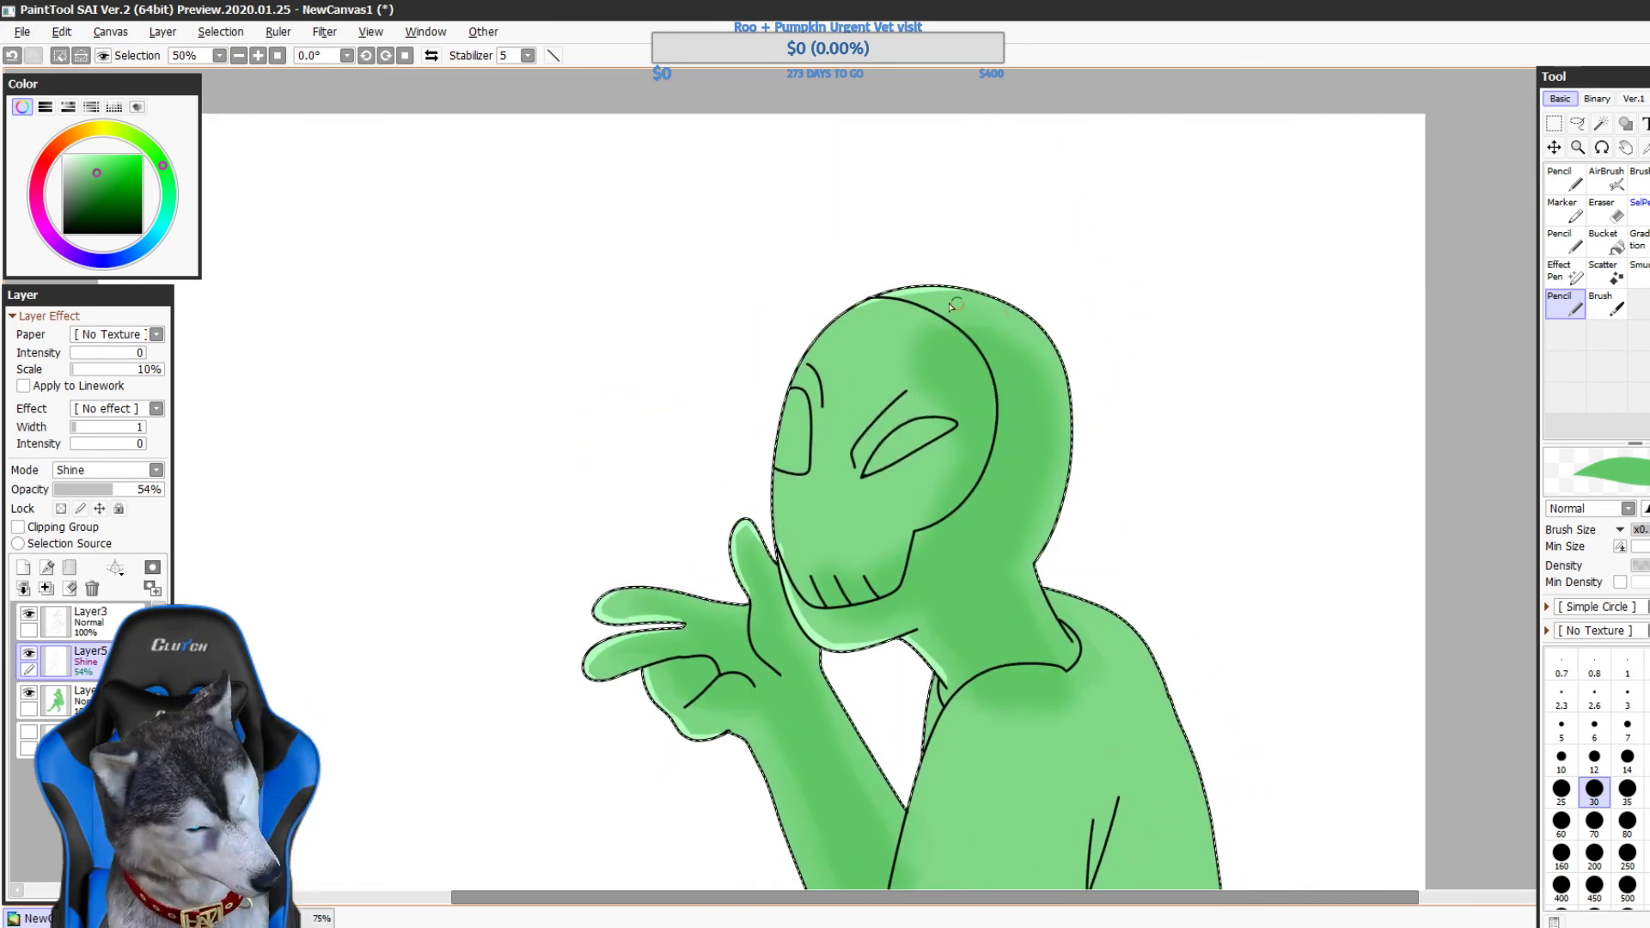
pyautogui.hotkey('ctrl', 'z')
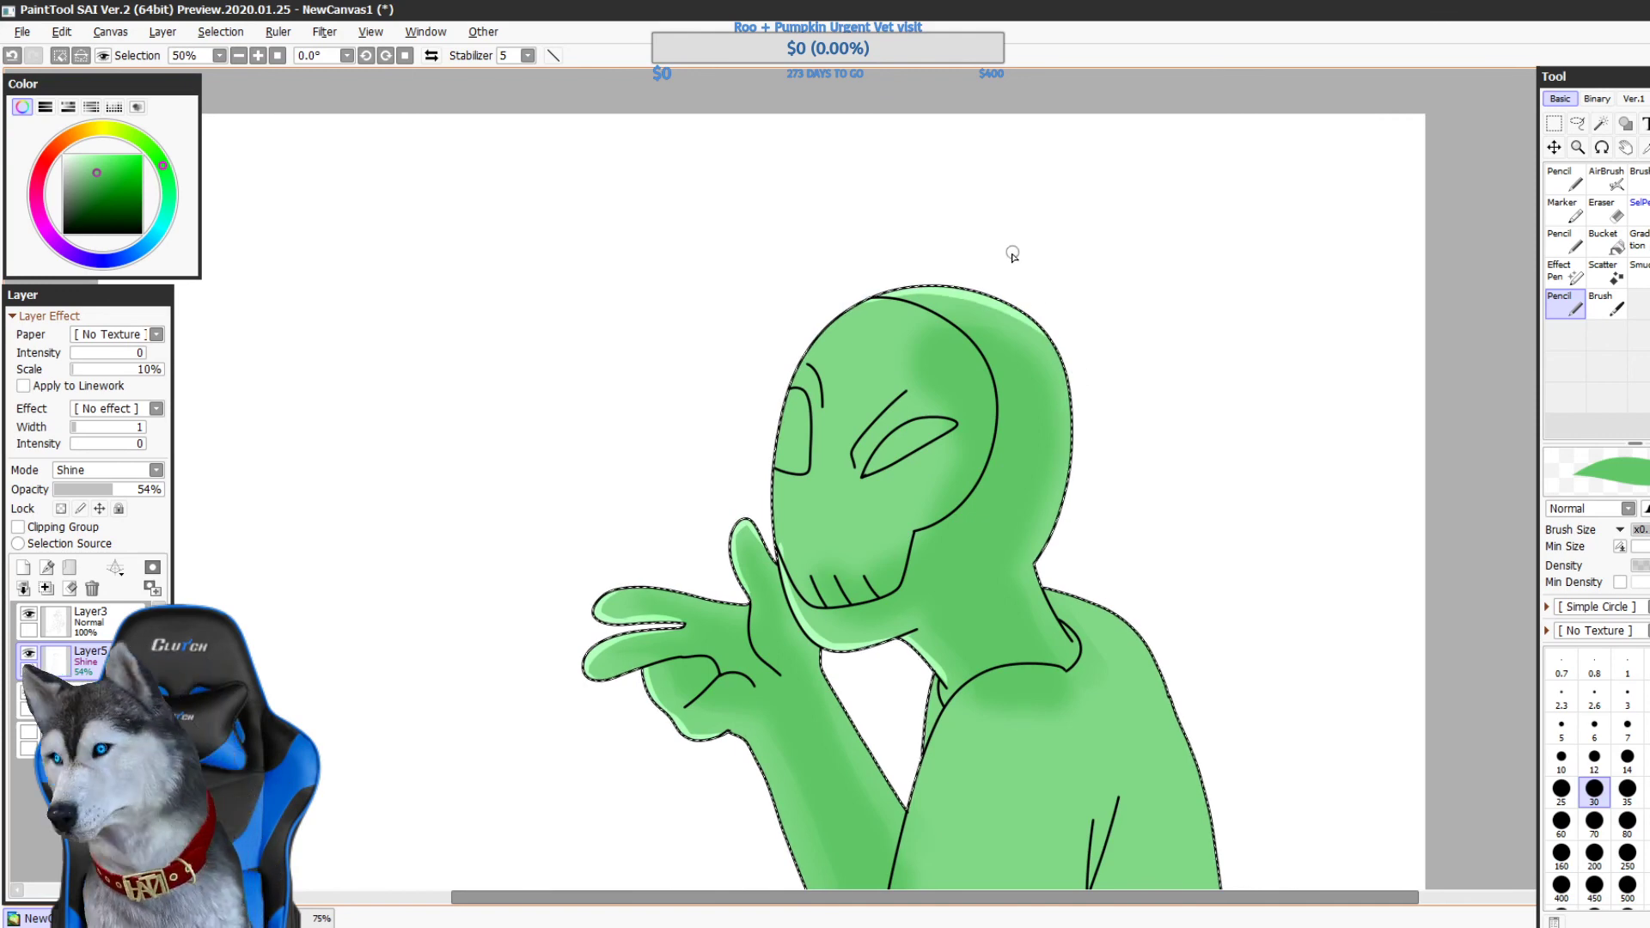
pyautogui.hotkey('ctrl', 'z')
pyautogui.moveTo(893, 290); pyautogui.dragTo(1064, 363)
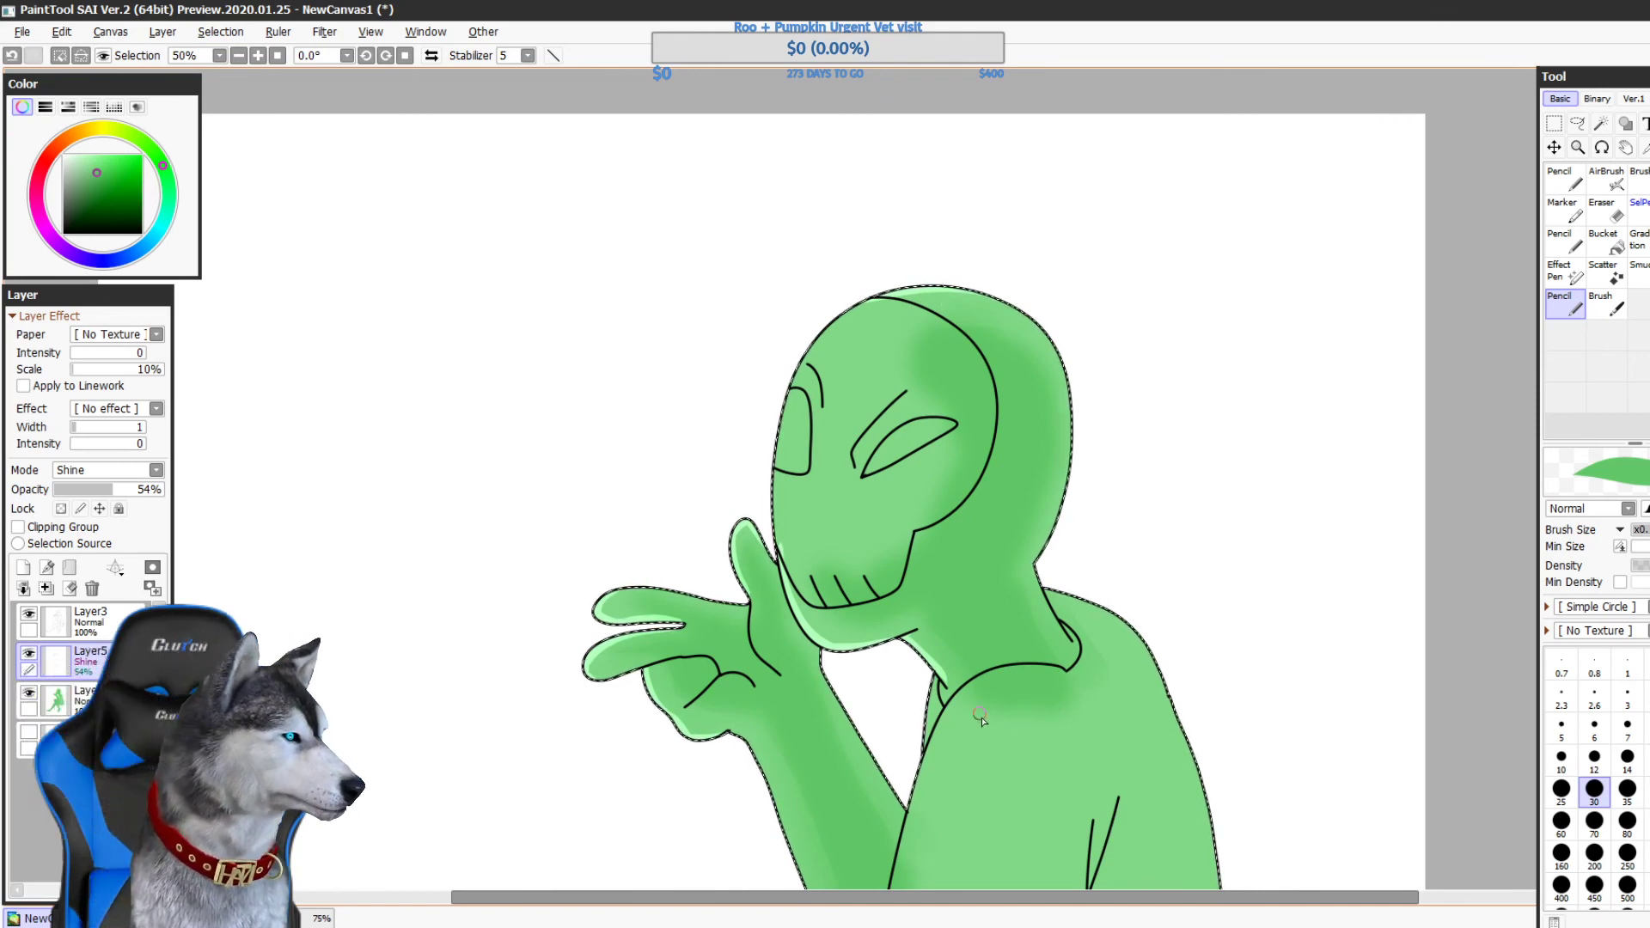
pyautogui.moveTo(924, 287); pyautogui.dragTo(1057, 332)
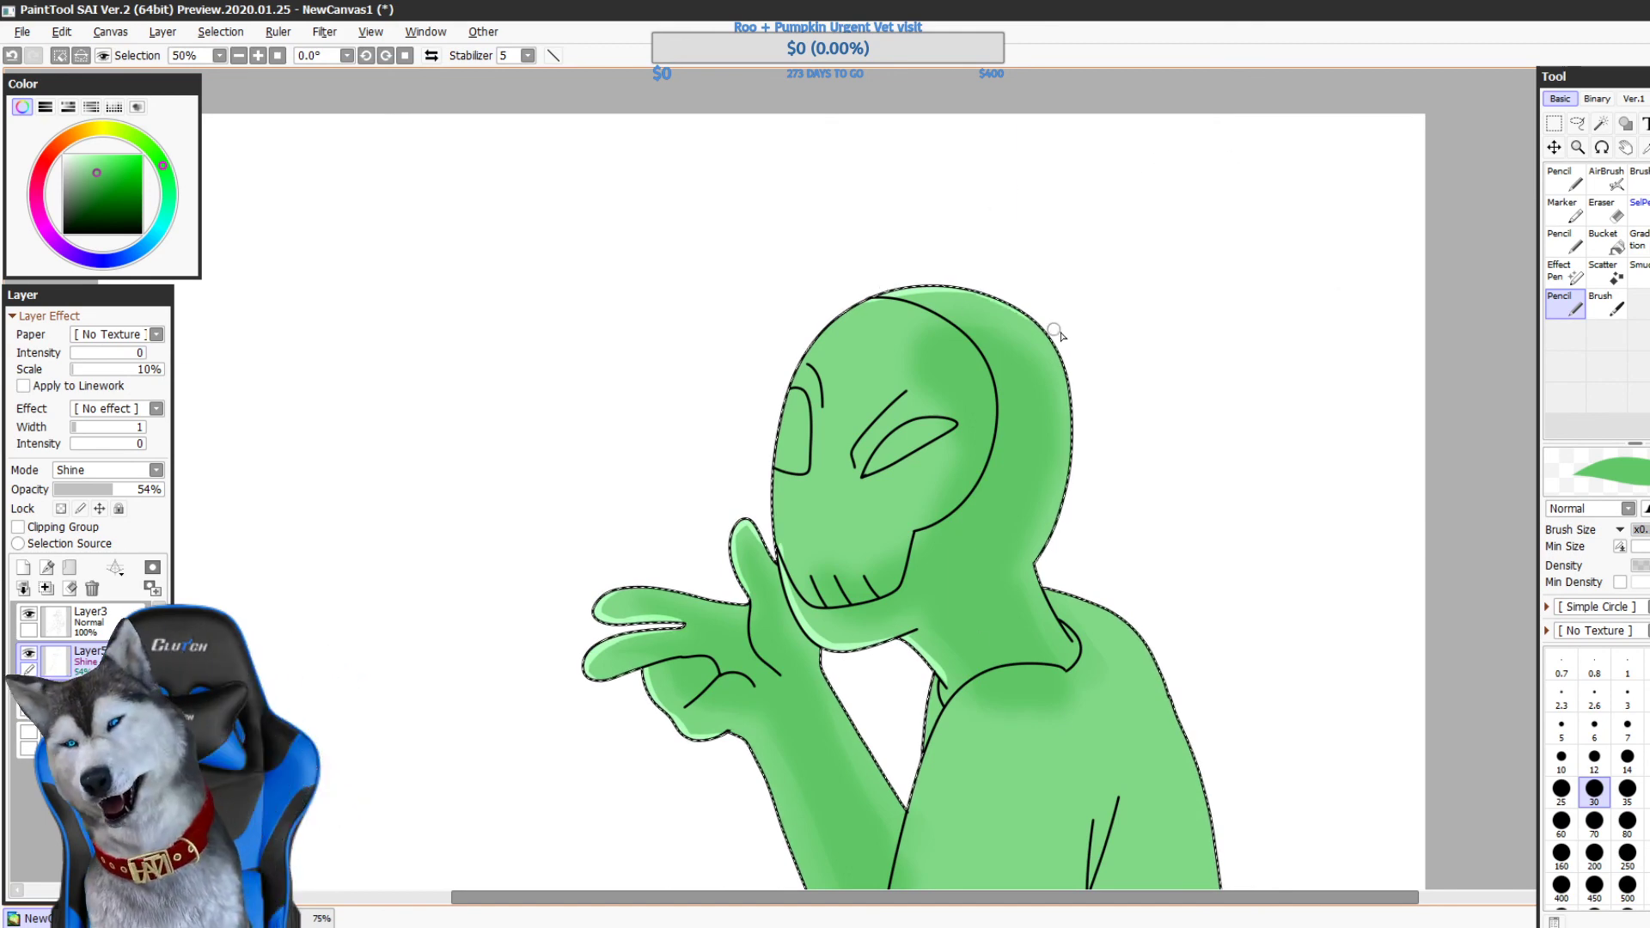
pyautogui.hotkey('ctrl', 'z')
pyautogui.moveTo(924, 287)
pyautogui.mouseDown()
pyautogui.moveTo(1020, 303)
pyautogui.moveTo(1060, 335)
pyautogui.moveTo(1069, 375)
pyautogui.mouseUp()
pyautogui.hotkey('ctrl', 'z')
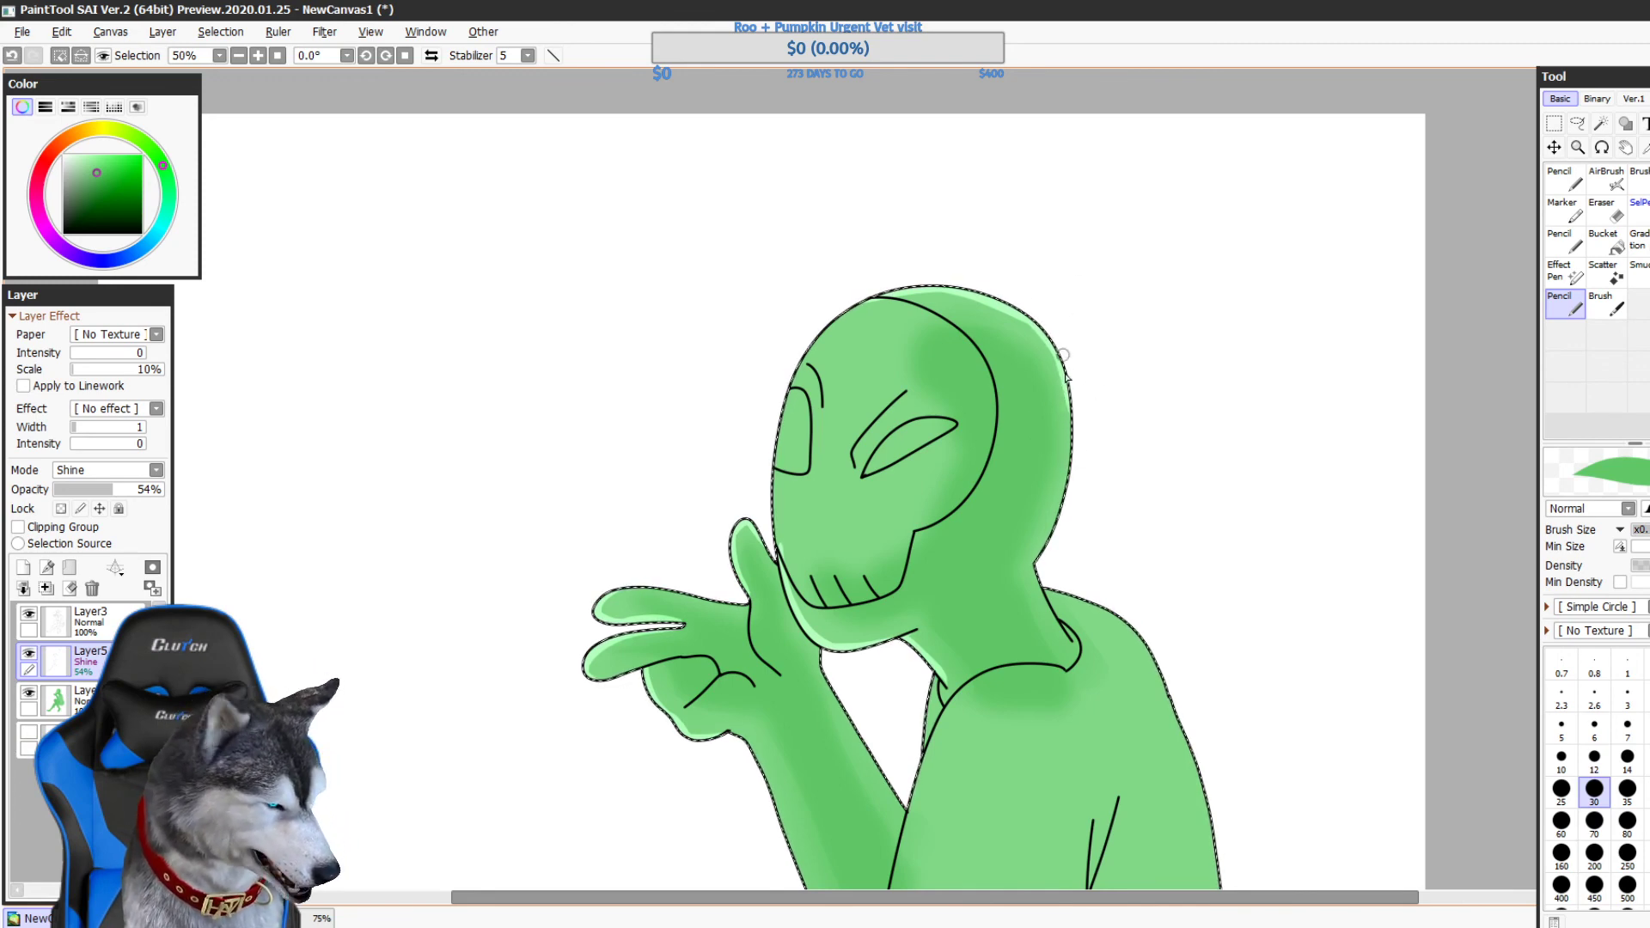
# - Continue the highlight down the back of the head to the nape
pyautogui.moveTo(1066, 387); pyautogui.dragTo(1049, 525)
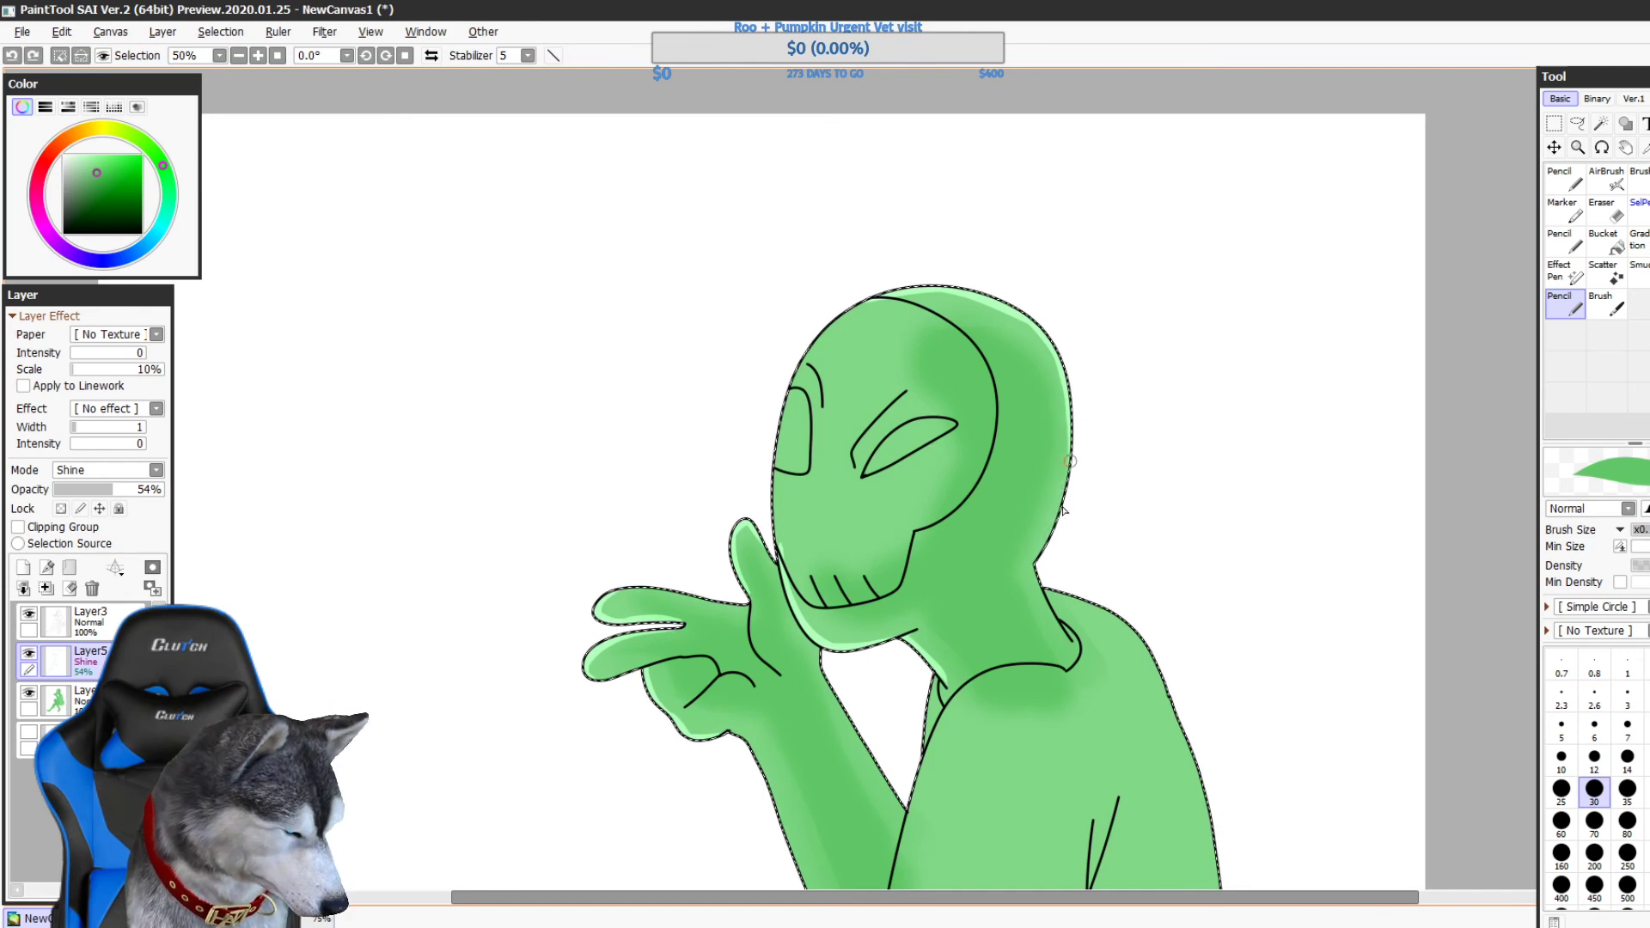
pyautogui.moveTo(1069, 395)
pyautogui.mouseDown()
pyautogui.moveTo(1050, 526)
pyautogui.moveTo(1026, 469)
pyautogui.moveTo(1040, 561)
pyautogui.mouseUp()
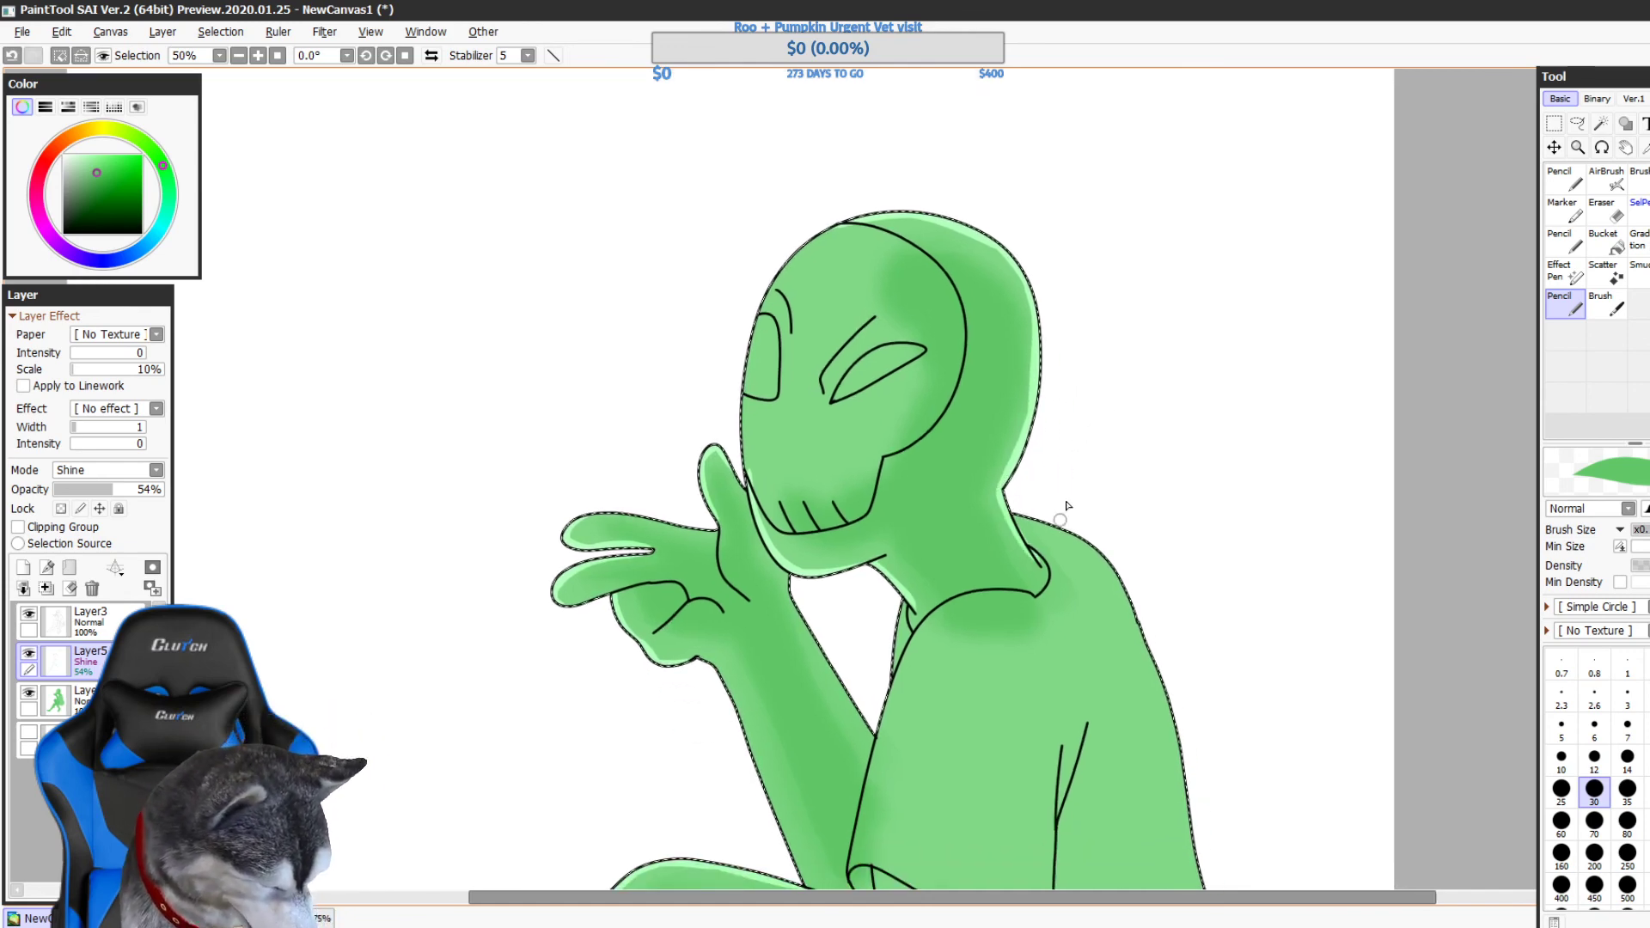
# - Paint a highlight along the outer edge of the raised forearm from the wrist to the knee
pyautogui.moveTo(1140, 449); pyautogui.dragTo(1092, 240)
pyautogui.moveTo(1101, 520)
pyautogui.mouseDown()
pyautogui.moveTo(1097, 335)
pyautogui.moveTo(1085, 460)
pyautogui.mouseUp()
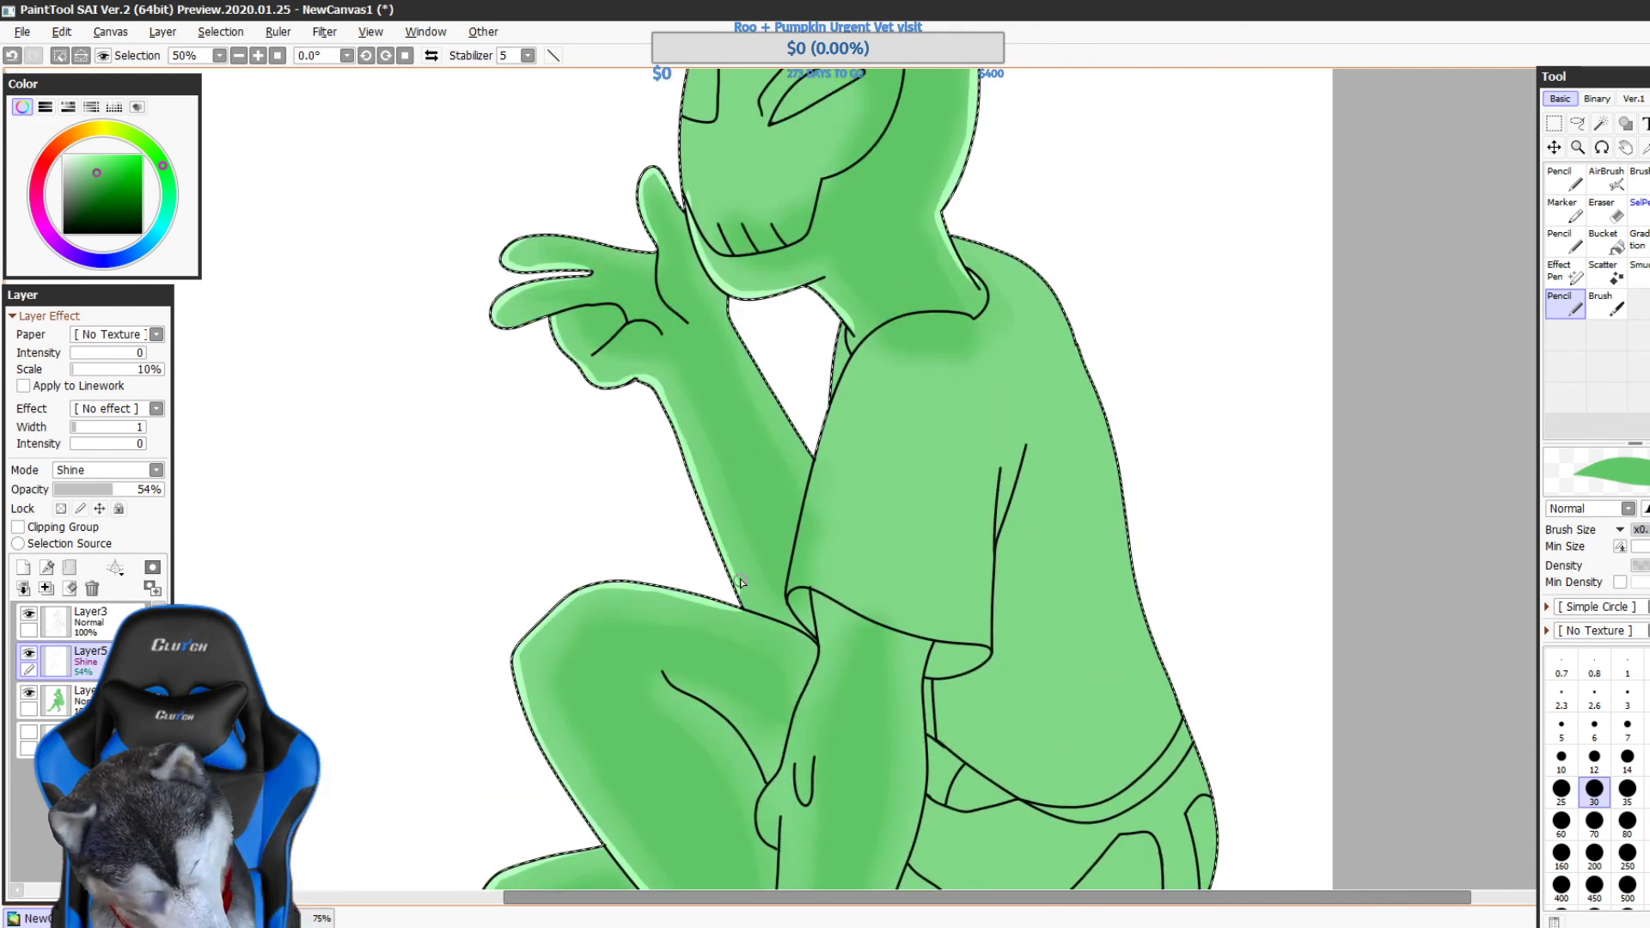
pyautogui.moveTo(748, 605)
pyautogui.mouseDown()
pyautogui.moveTo(636, 503)
pyautogui.moveTo(707, 545)
pyautogui.mouseUp()
# - Add highlights along the inner finger lines of the raised hand
pyautogui.scroll(3, 730, 507)
pyautogui.scroll(2, 550, 344)
pyautogui.hscroll(-2, 550, 343)
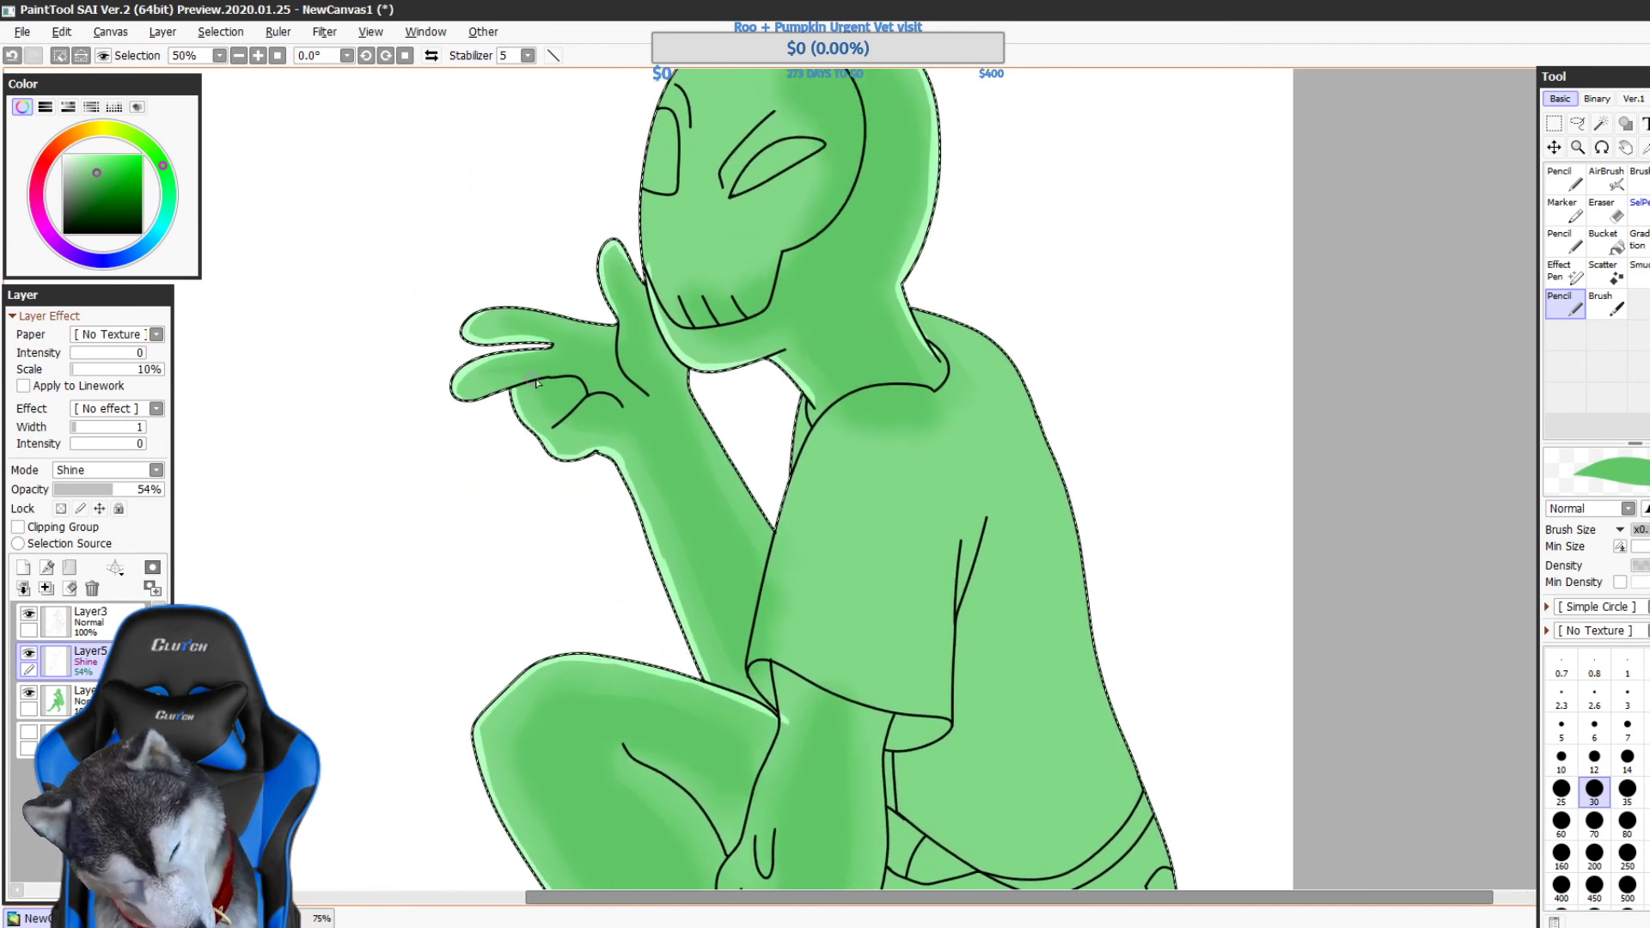
pyautogui.scroll(1, 601, 361)
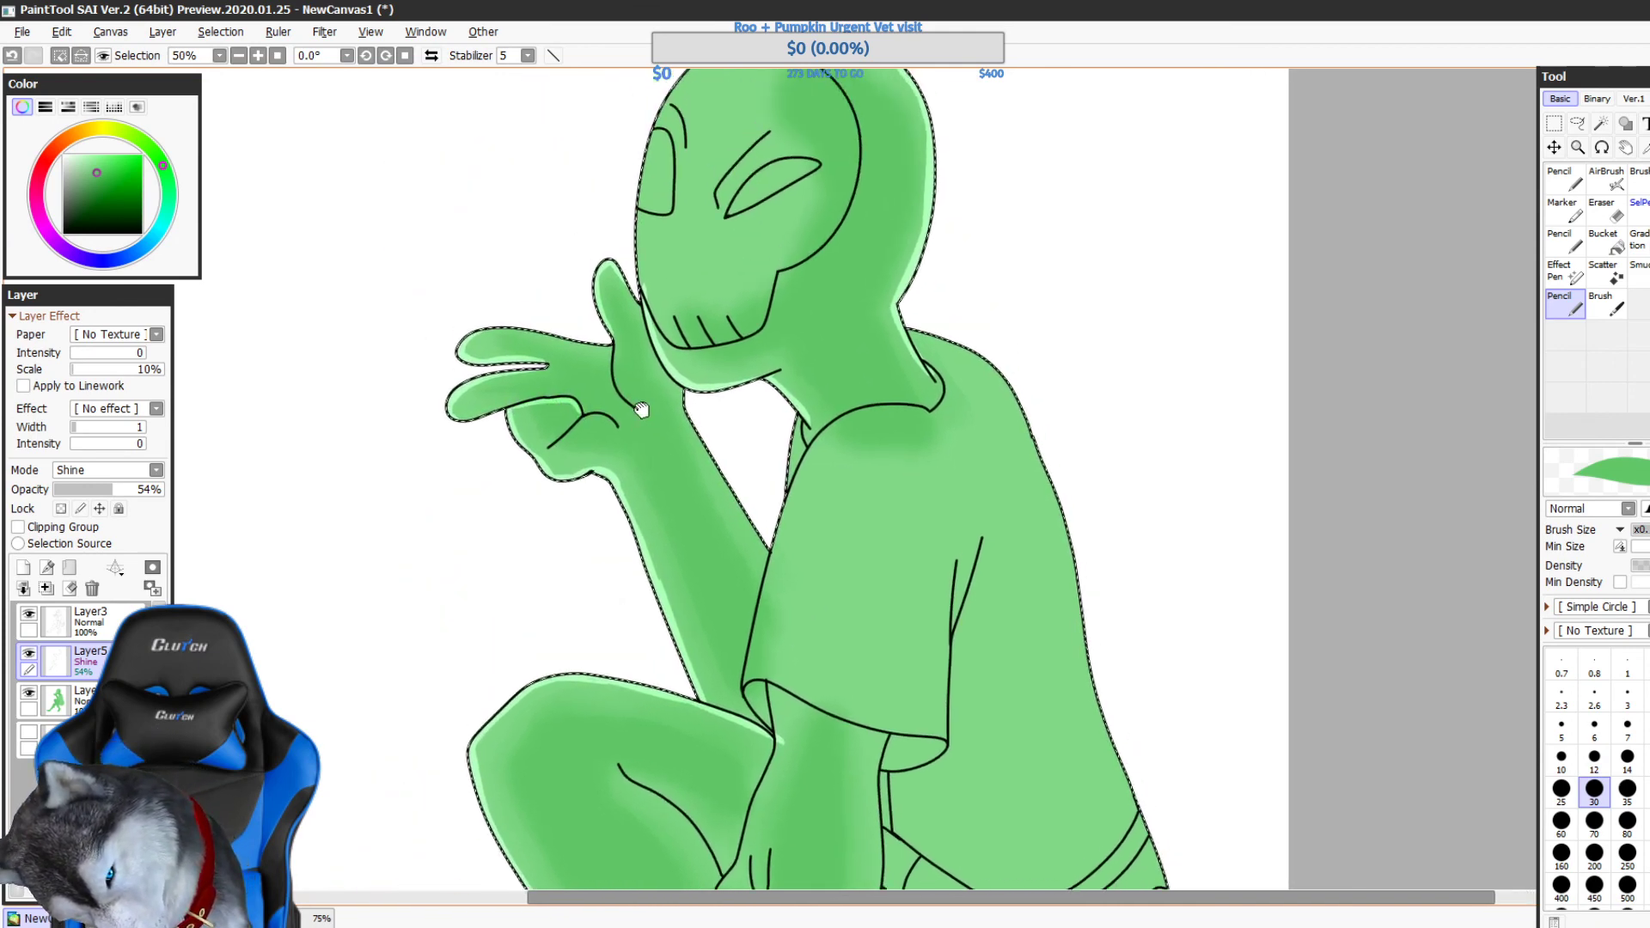
pyautogui.moveTo(610, 348); pyautogui.dragTo(634, 411)
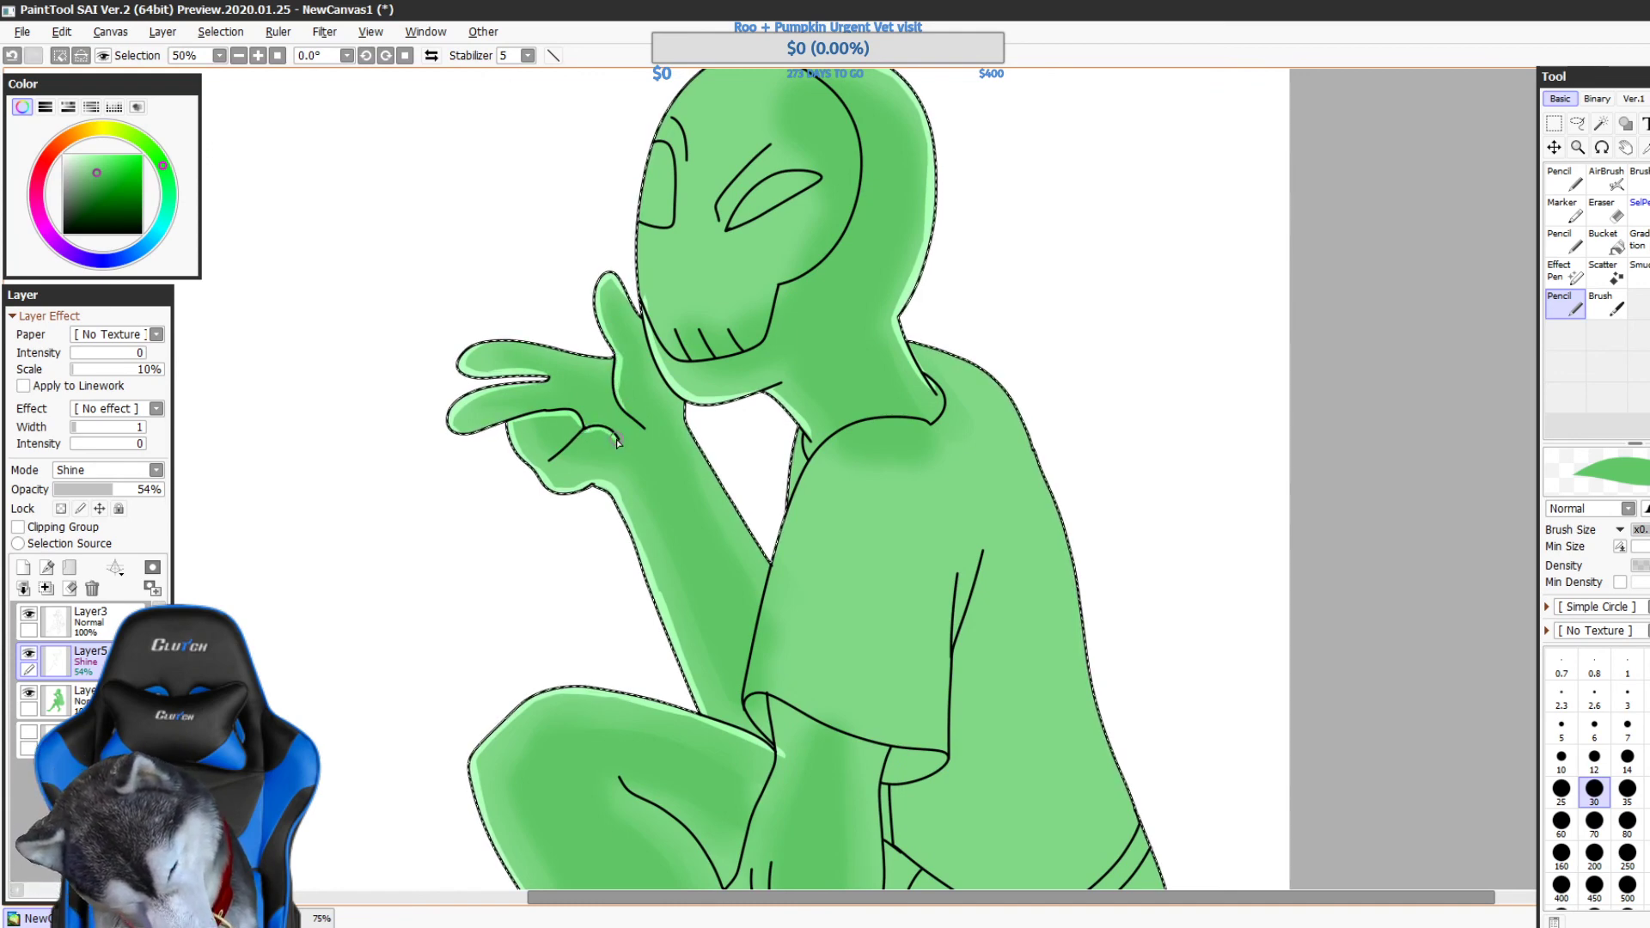
# - Paint a highlight with the size 30 Pencil along the lowered arm's front edge from the sleeve down around the elbow
pyautogui.moveTo(1142, 751); pyautogui.dragTo(1117, 435)
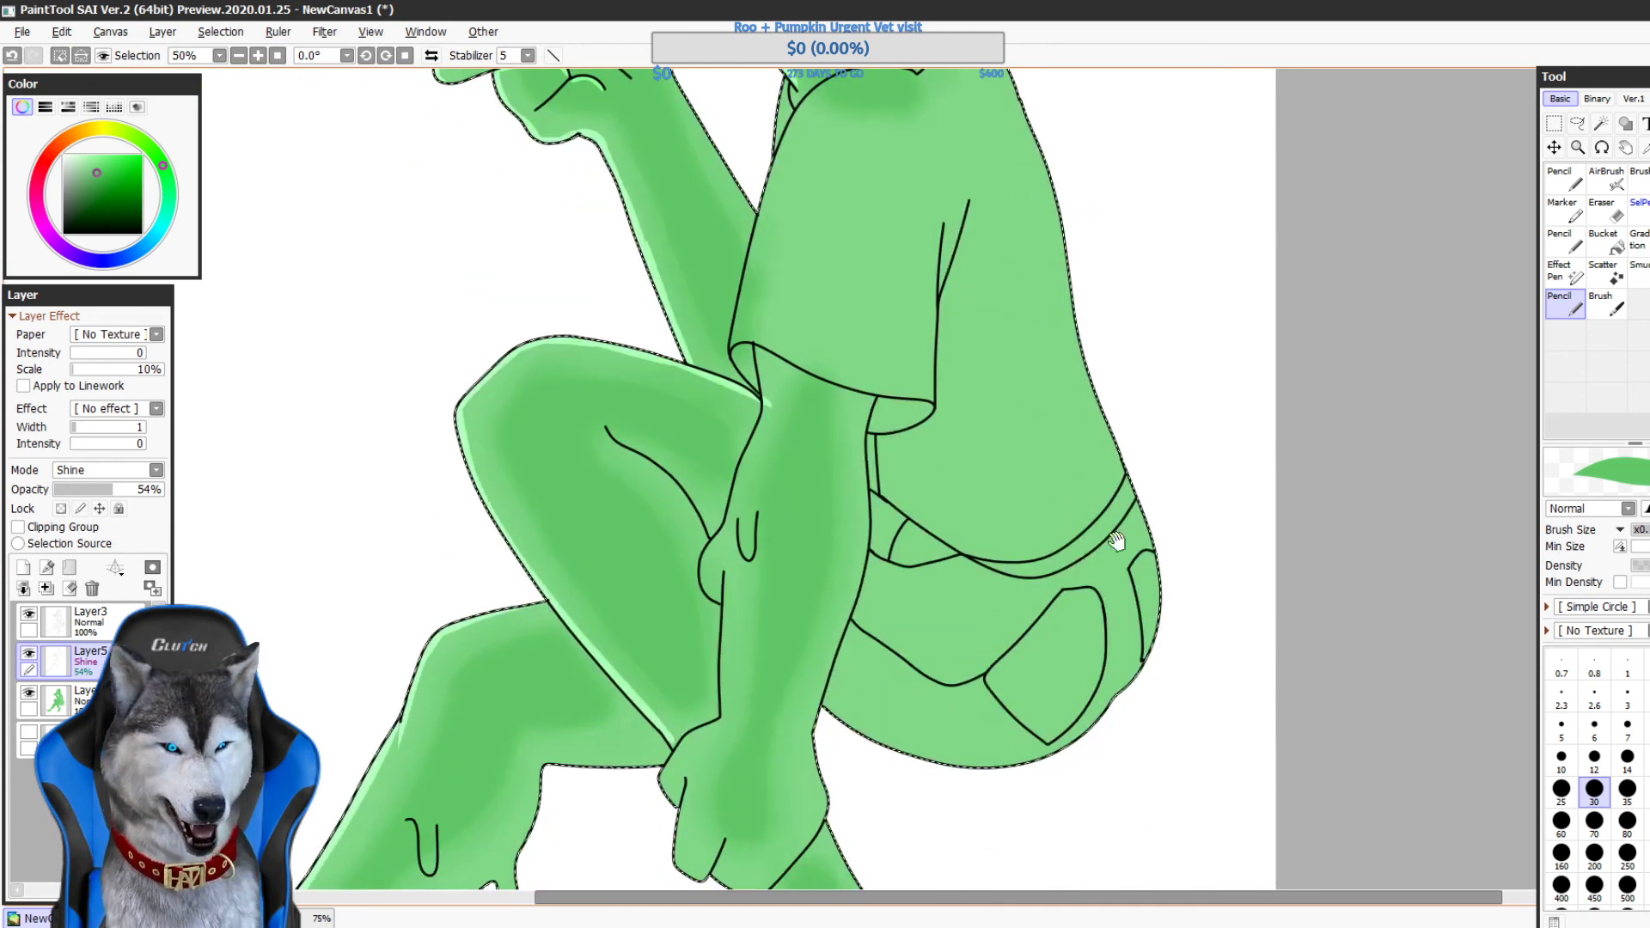
pyautogui.press('e')
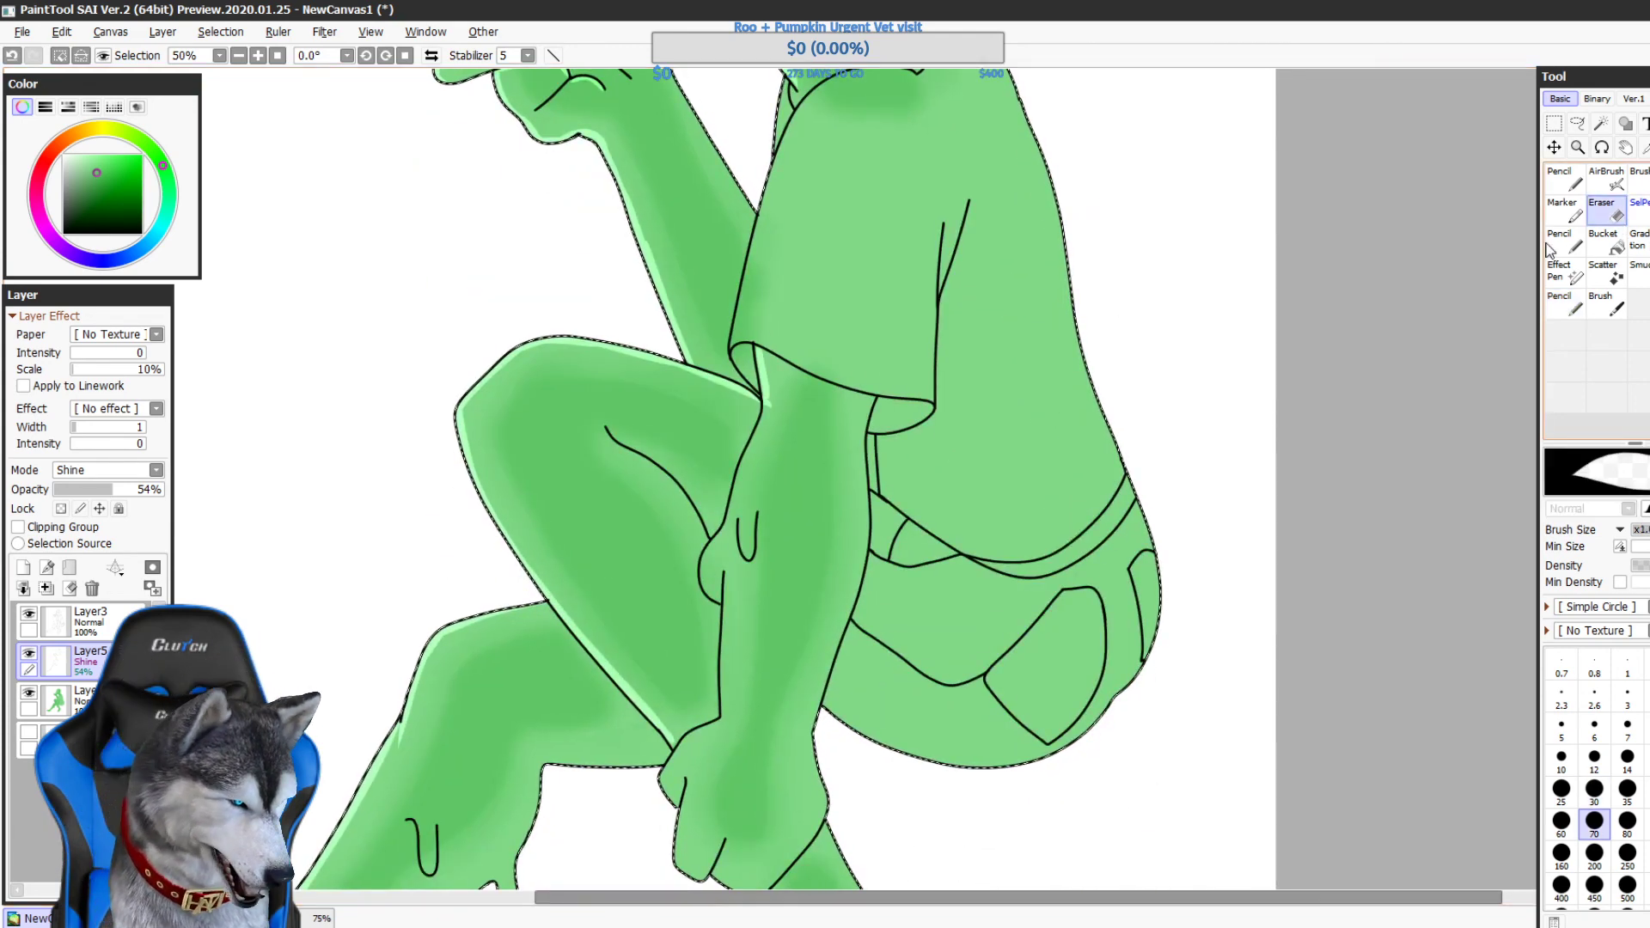
pyautogui.click(1566, 181)
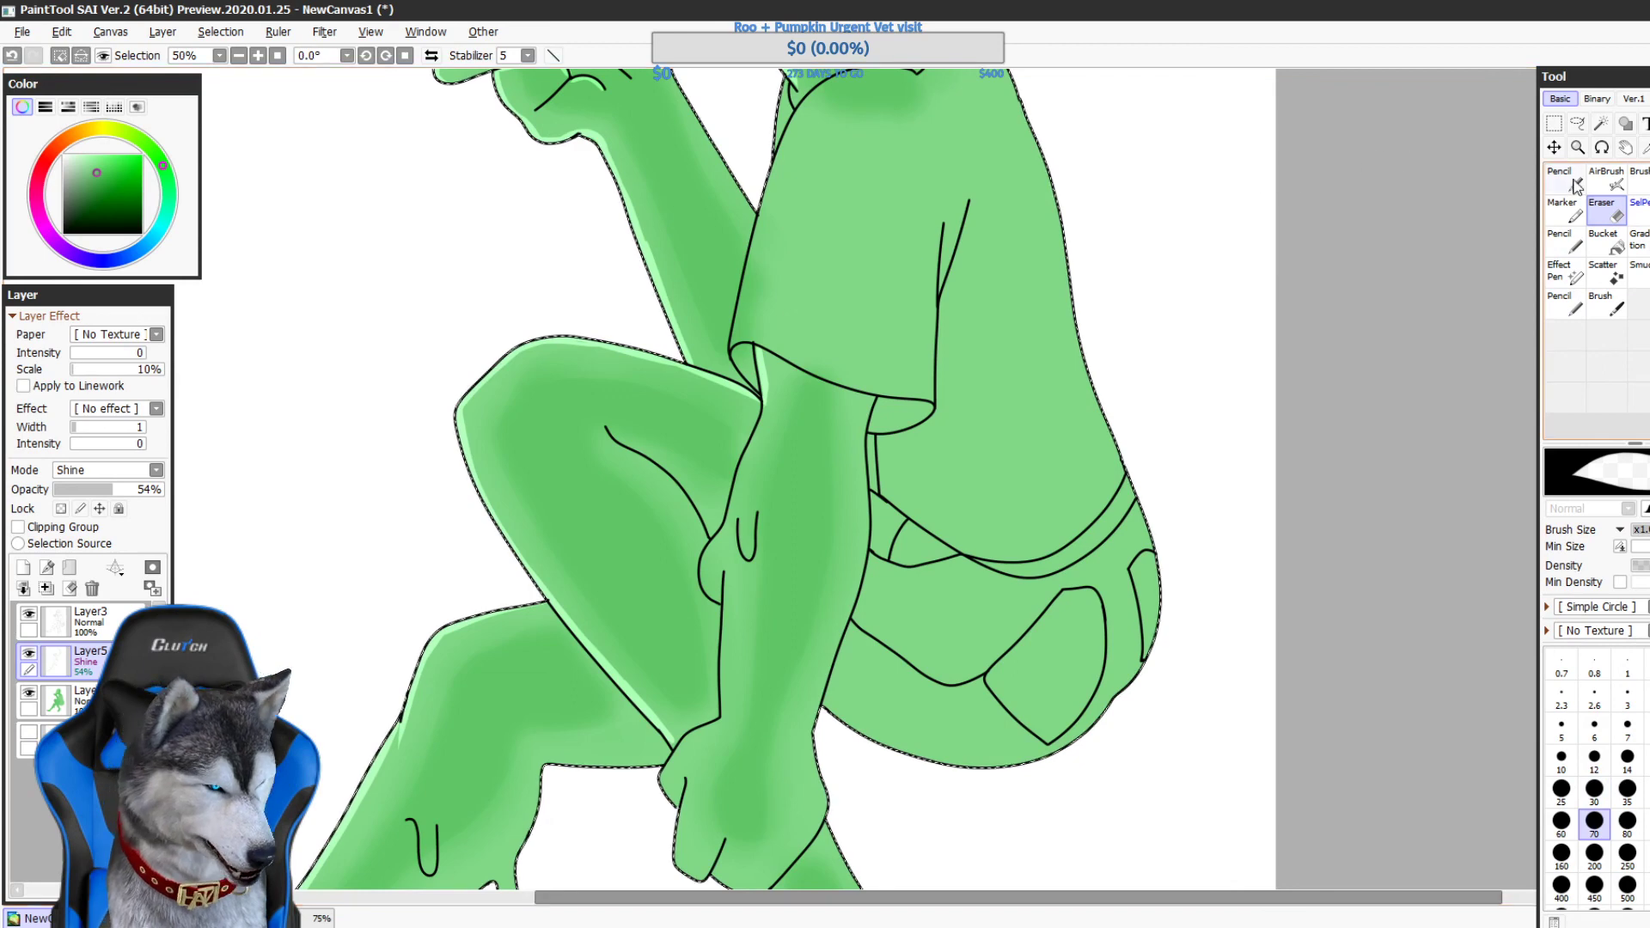
pyautogui.click(1559, 305)
pyautogui.moveTo(764, 397); pyautogui.dragTo(754, 442)
pyautogui.moveTo(756, 469)
pyautogui.mouseDown()
pyautogui.moveTo(789, 359)
pyautogui.moveTo(733, 501)
pyautogui.moveTo(748, 468)
pyautogui.mouseUp()
pyautogui.hotkey('ctrl', 'z')
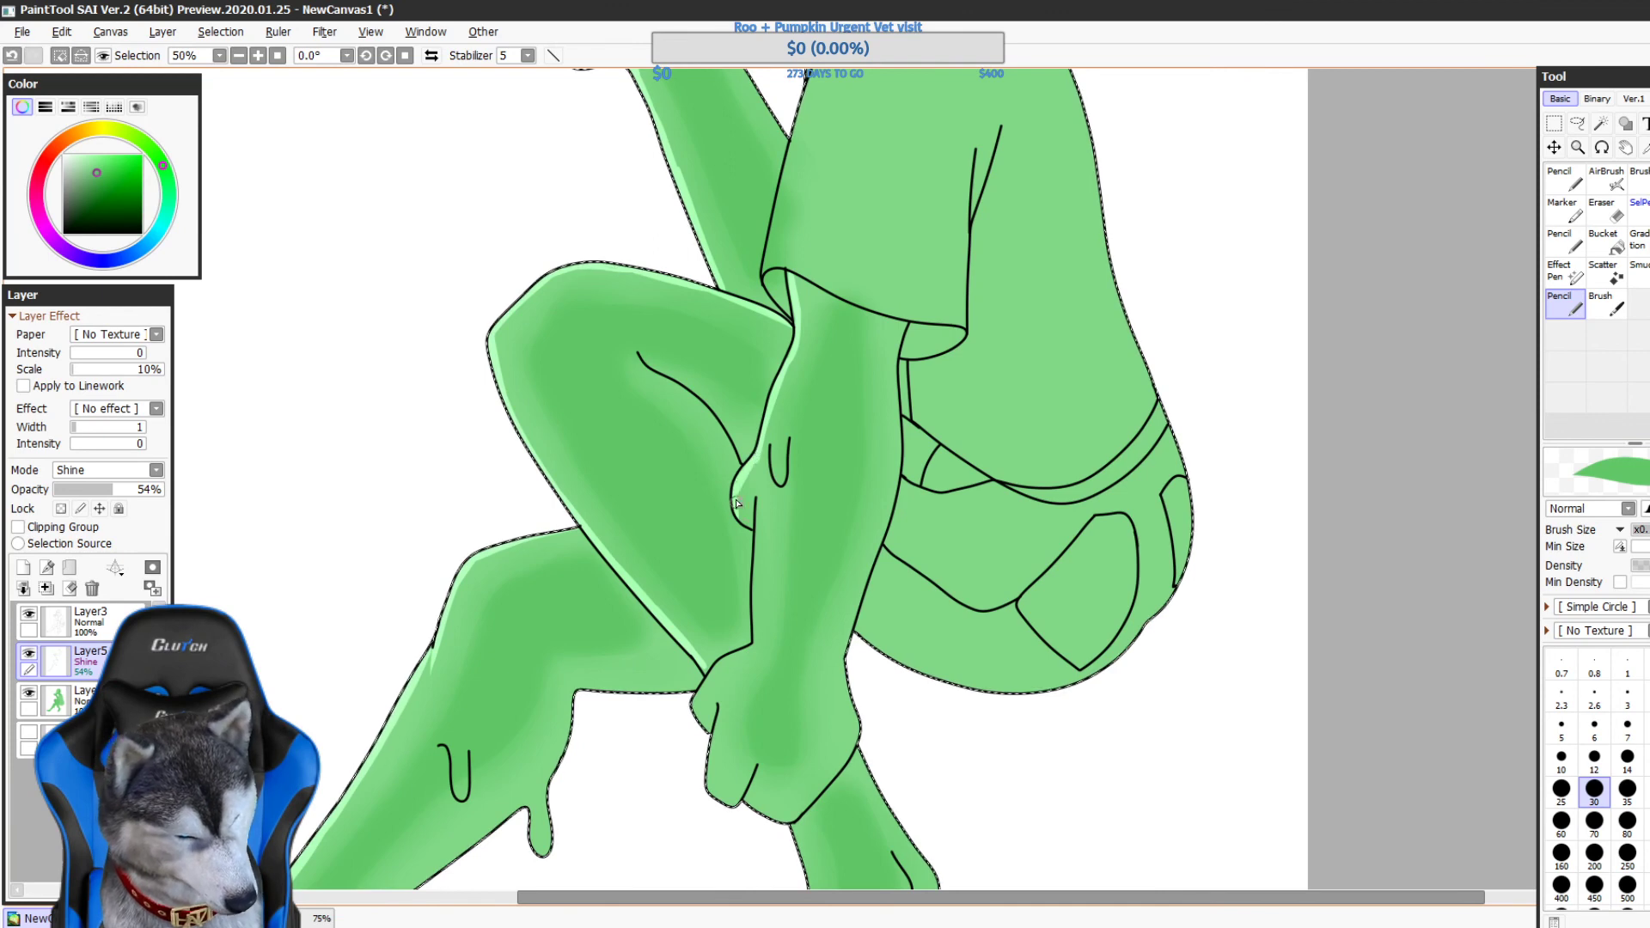
# - Clean up the excess highlight beside the lowered arm's elbow with the Eraser at size 70
pyautogui.click(1605, 208)
pyautogui.click(1594, 821)
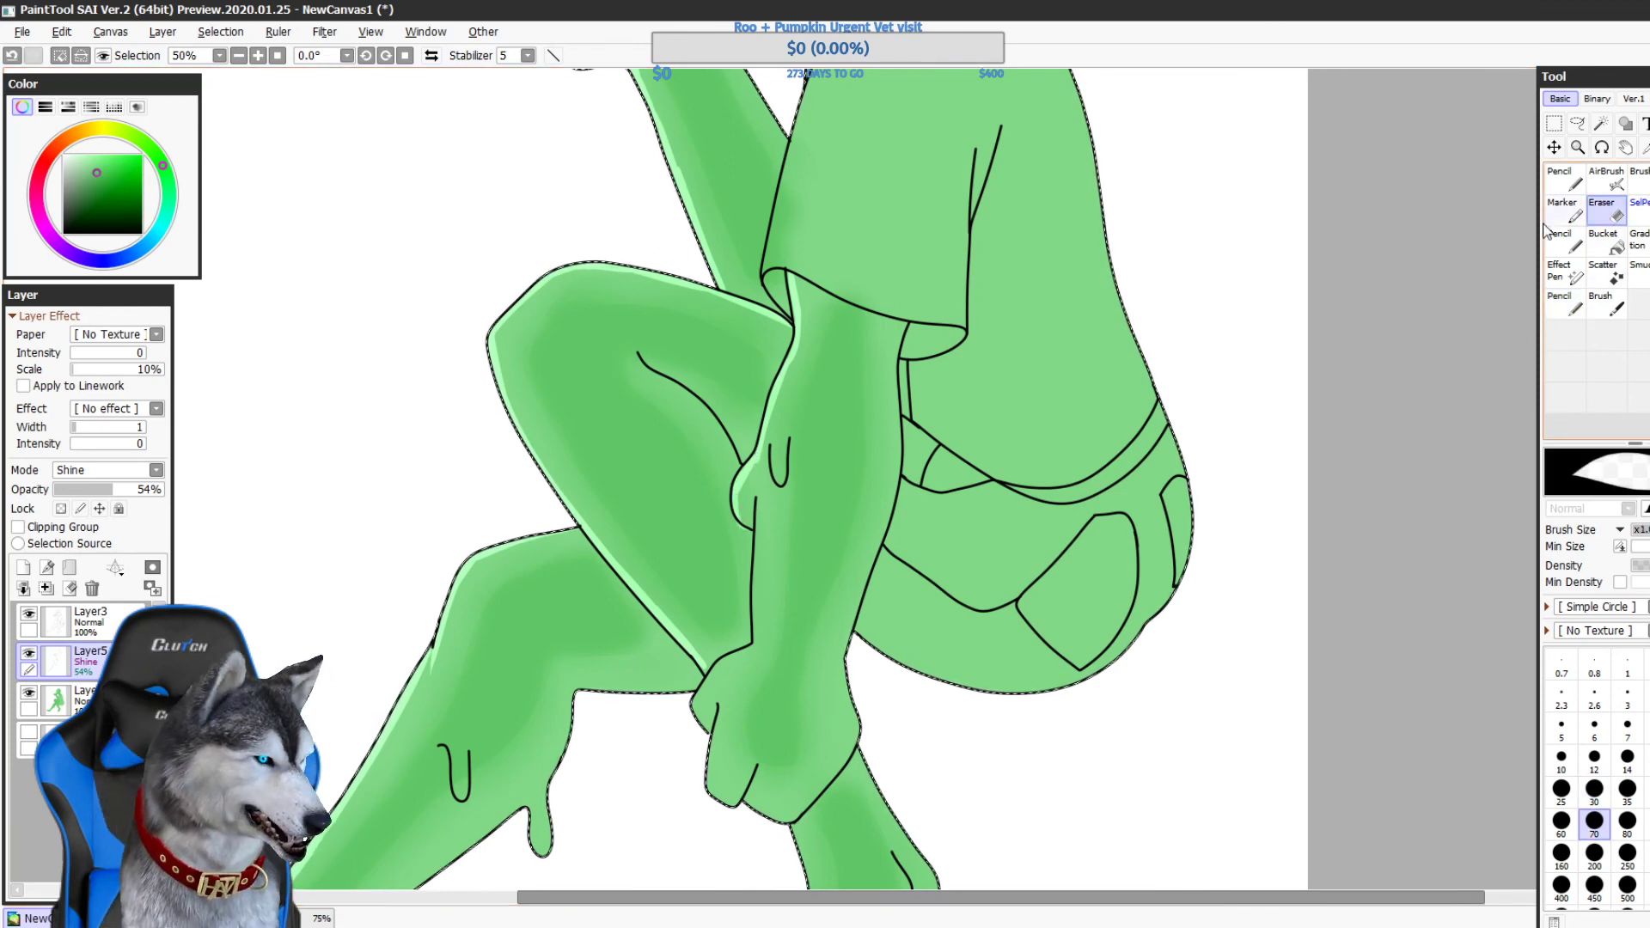
pyautogui.moveTo(754, 513); pyautogui.dragTo(751, 484)
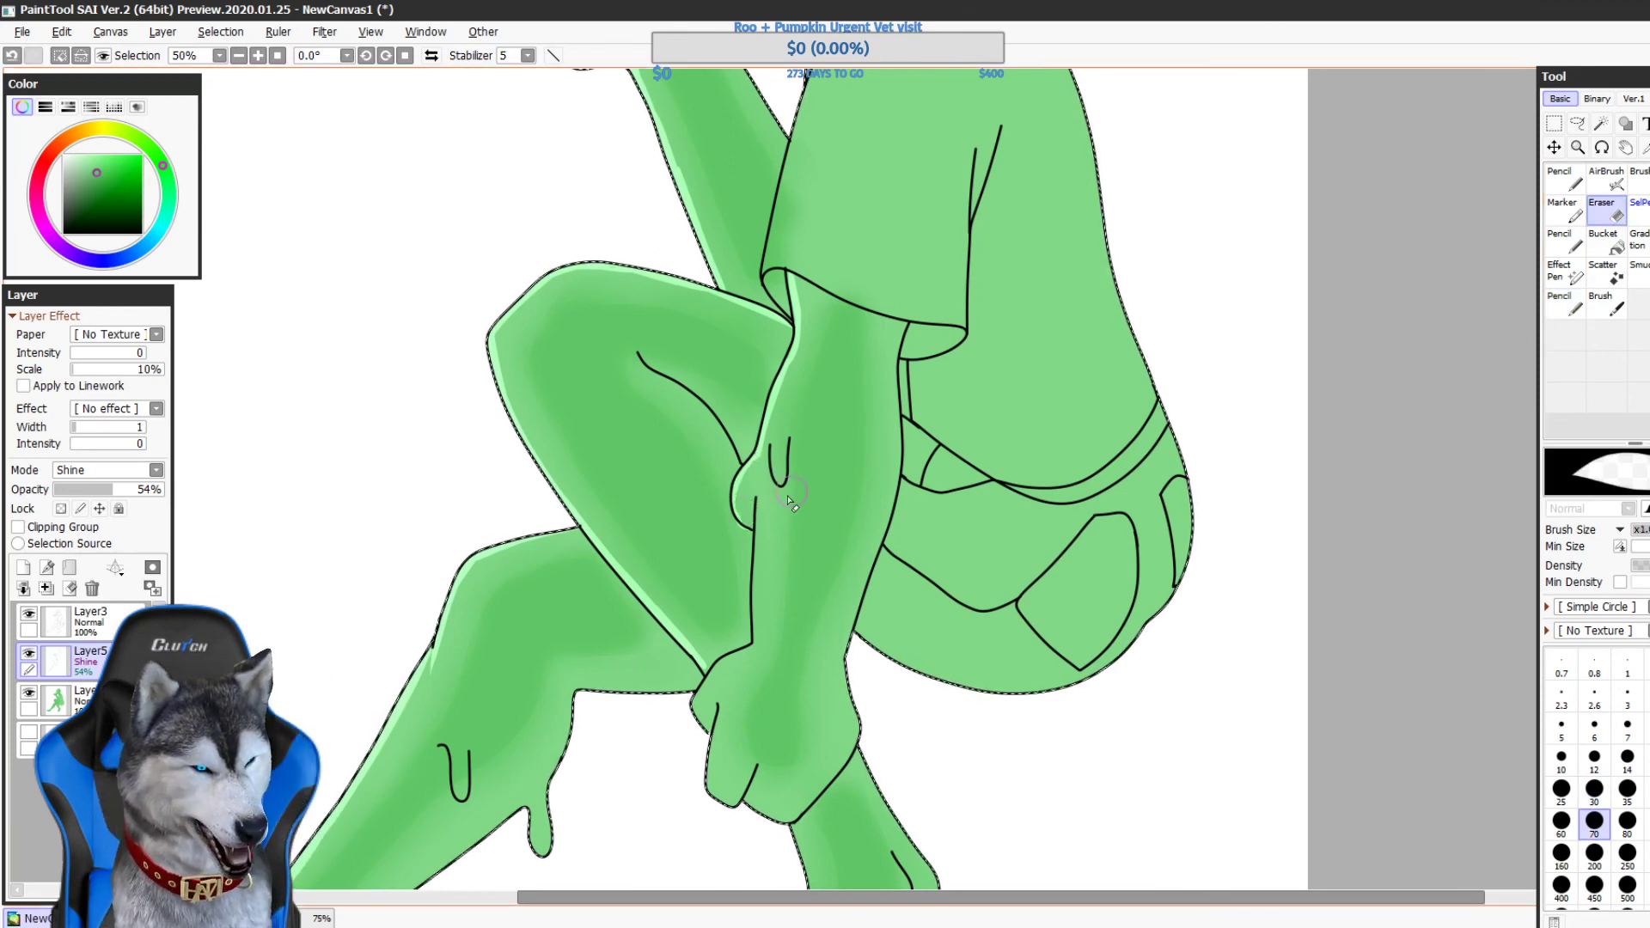
pyautogui.click(1566, 305)
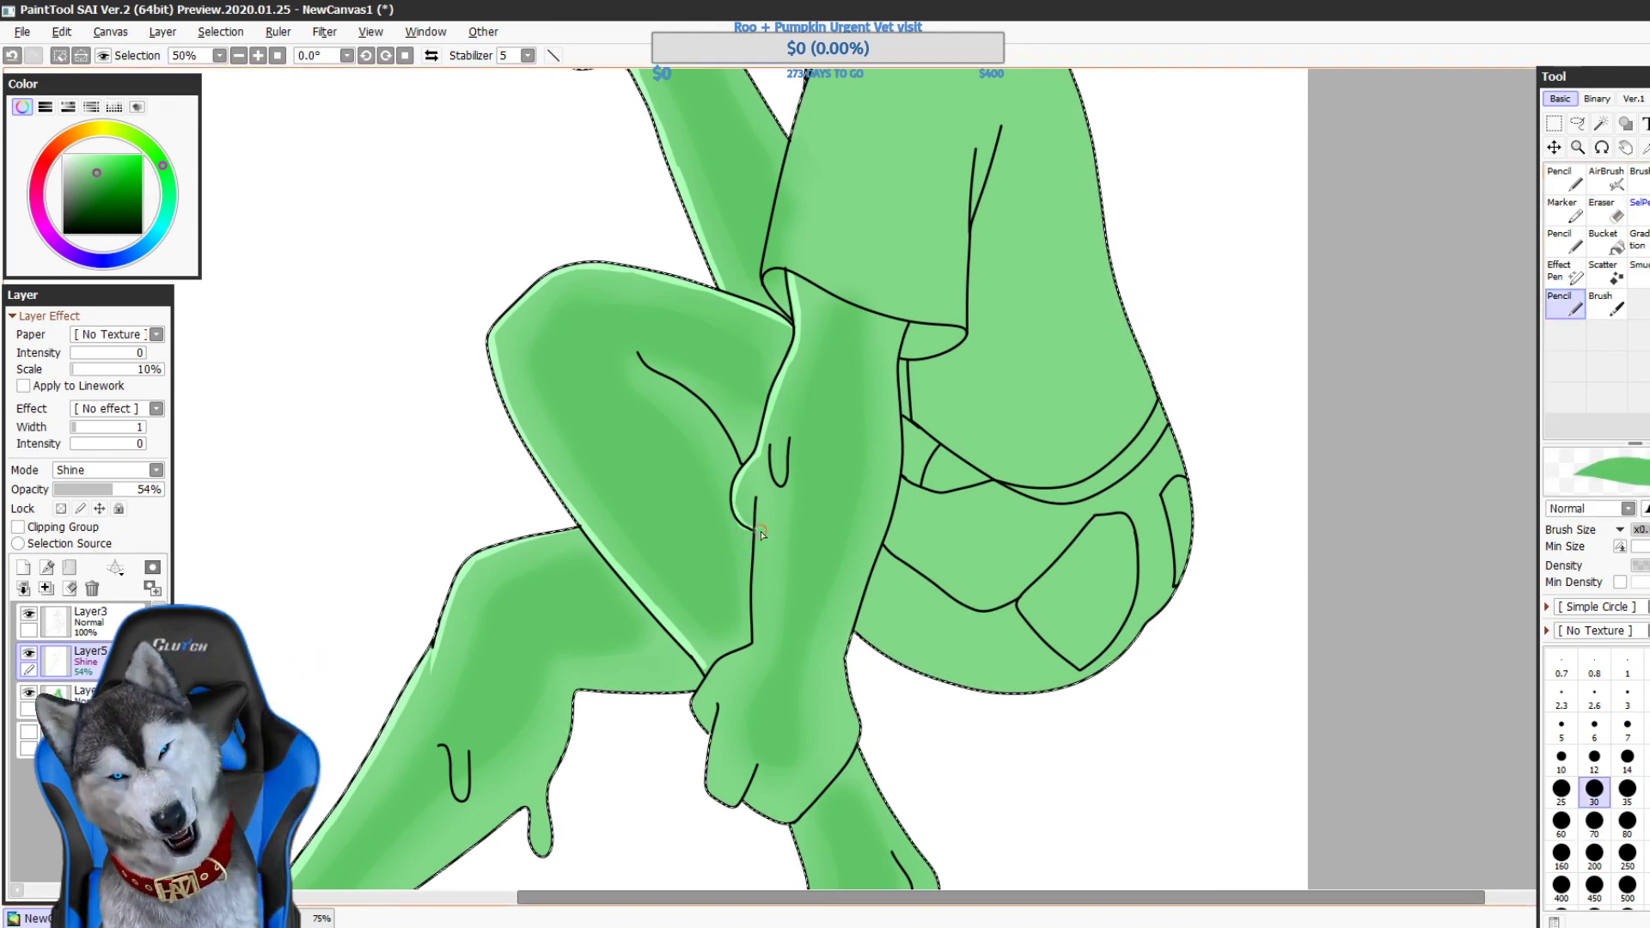
pyautogui.click(1600, 218)
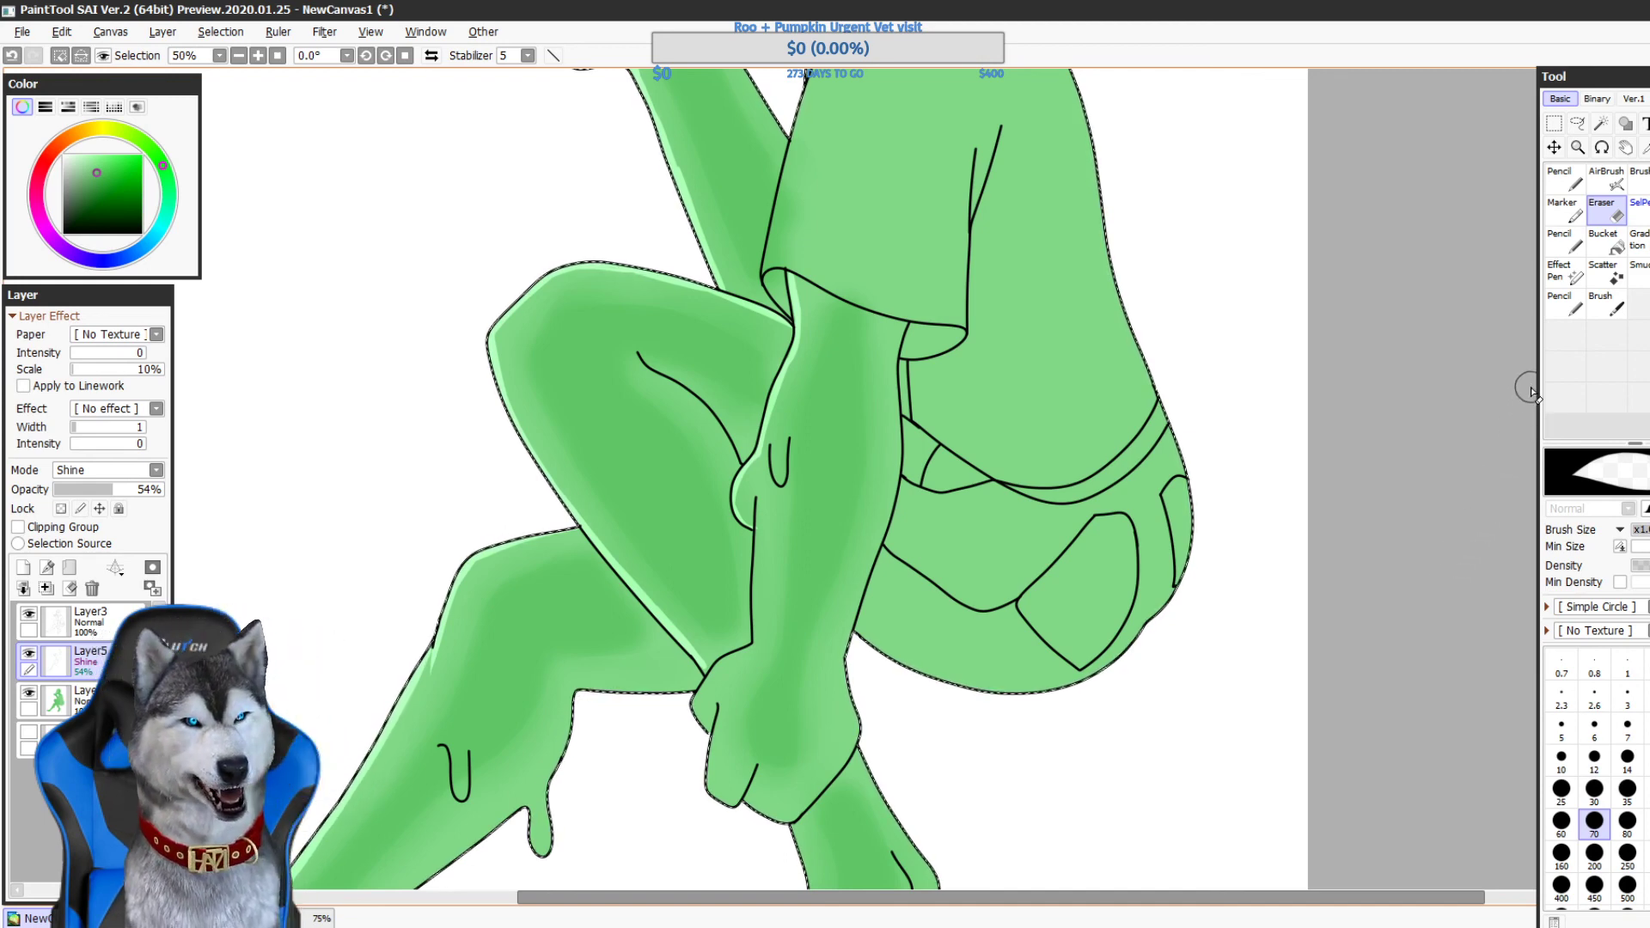
# - Paint a highlight along the crease line on the bent thigh with the size 30 Pencil, undoing misplaced strokes
pyautogui.click(1565, 301)
pyautogui.moveTo(1304, 471)
pyautogui.mouseDown()
pyautogui.moveTo(1314, 321)
pyautogui.moveTo(1288, 479)
pyautogui.mouseUp()
pyautogui.moveTo(619, 358); pyautogui.dragTo(723, 461)
pyautogui.hotkey('ctrl', 'z')
pyautogui.hotkey('ctrl', 'z')
pyautogui.hotkey('ctrl', 'z')
pyautogui.moveTo(628, 375)
pyautogui.mouseDown()
pyautogui.moveTo(698, 421)
pyautogui.moveTo(626, 377)
pyautogui.moveTo(711, 450)
pyautogui.moveTo(682, 413)
pyautogui.moveTo(725, 472)
pyautogui.mouseUp()
pyautogui.hotkey('ctrl', 'z')
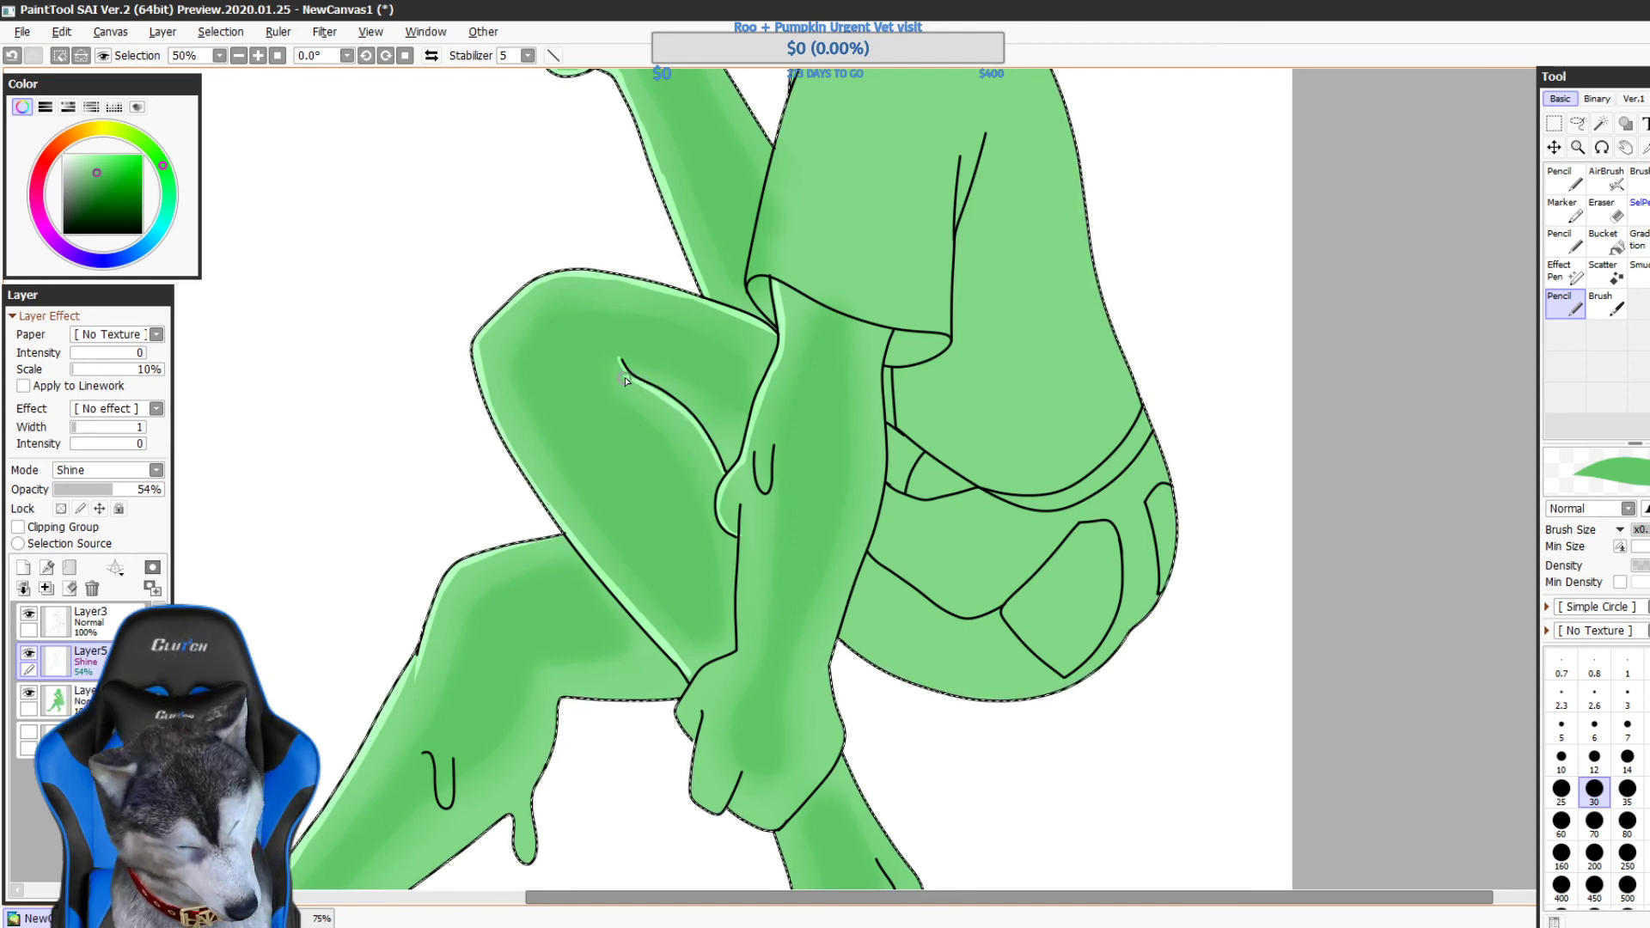
# - Paint highlights along the lowered forearm's front line and over the top of its hand, undoing misplaced strokes
pyautogui.moveTo(623, 376); pyautogui.dragTo(631, 384)
pyautogui.moveTo(899, 302)
pyautogui.mouseDown()
pyautogui.moveTo(862, 228)
pyautogui.moveTo(855, 137)
pyautogui.mouseUp()
pyautogui.moveTo(697, 341)
pyautogui.mouseDown()
pyautogui.moveTo(698, 412)
pyautogui.moveTo(698, 337)
pyautogui.moveTo(691, 465)
pyautogui.moveTo(697, 344)
pyautogui.moveTo(694, 471)
pyautogui.mouseUp()
pyautogui.hotkey('ctrl', 'z')
pyautogui.hotkey('ctrl', 'z')
pyautogui.scroll(-2, 696, 430)
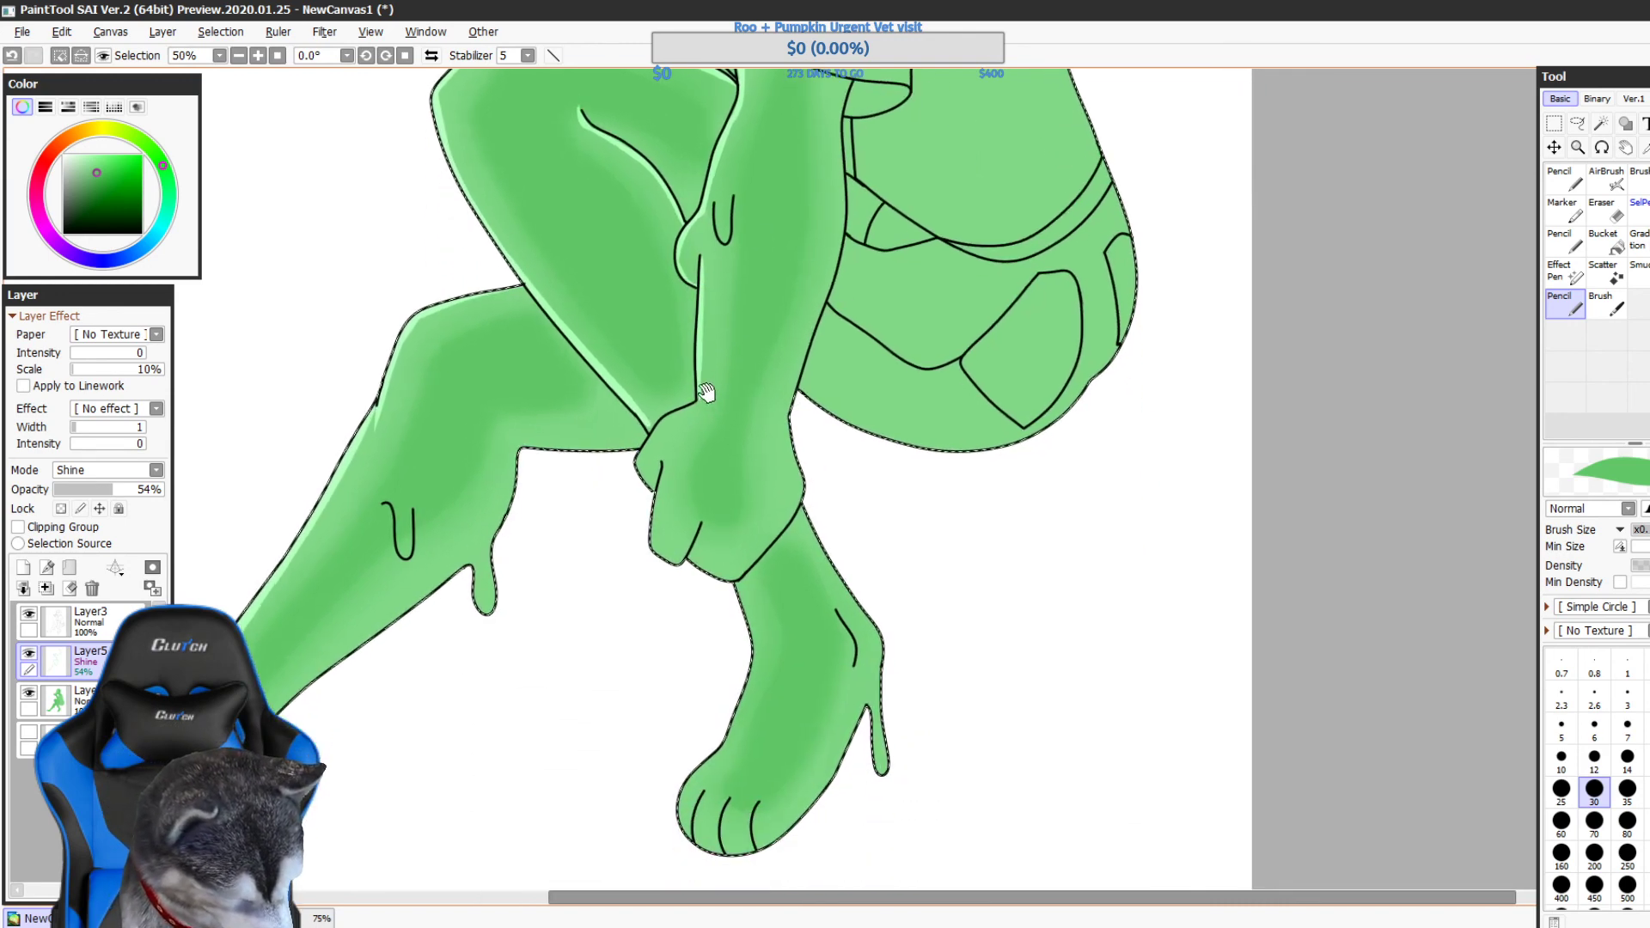
pyautogui.moveTo(699, 402); pyautogui.dragTo(650, 429)
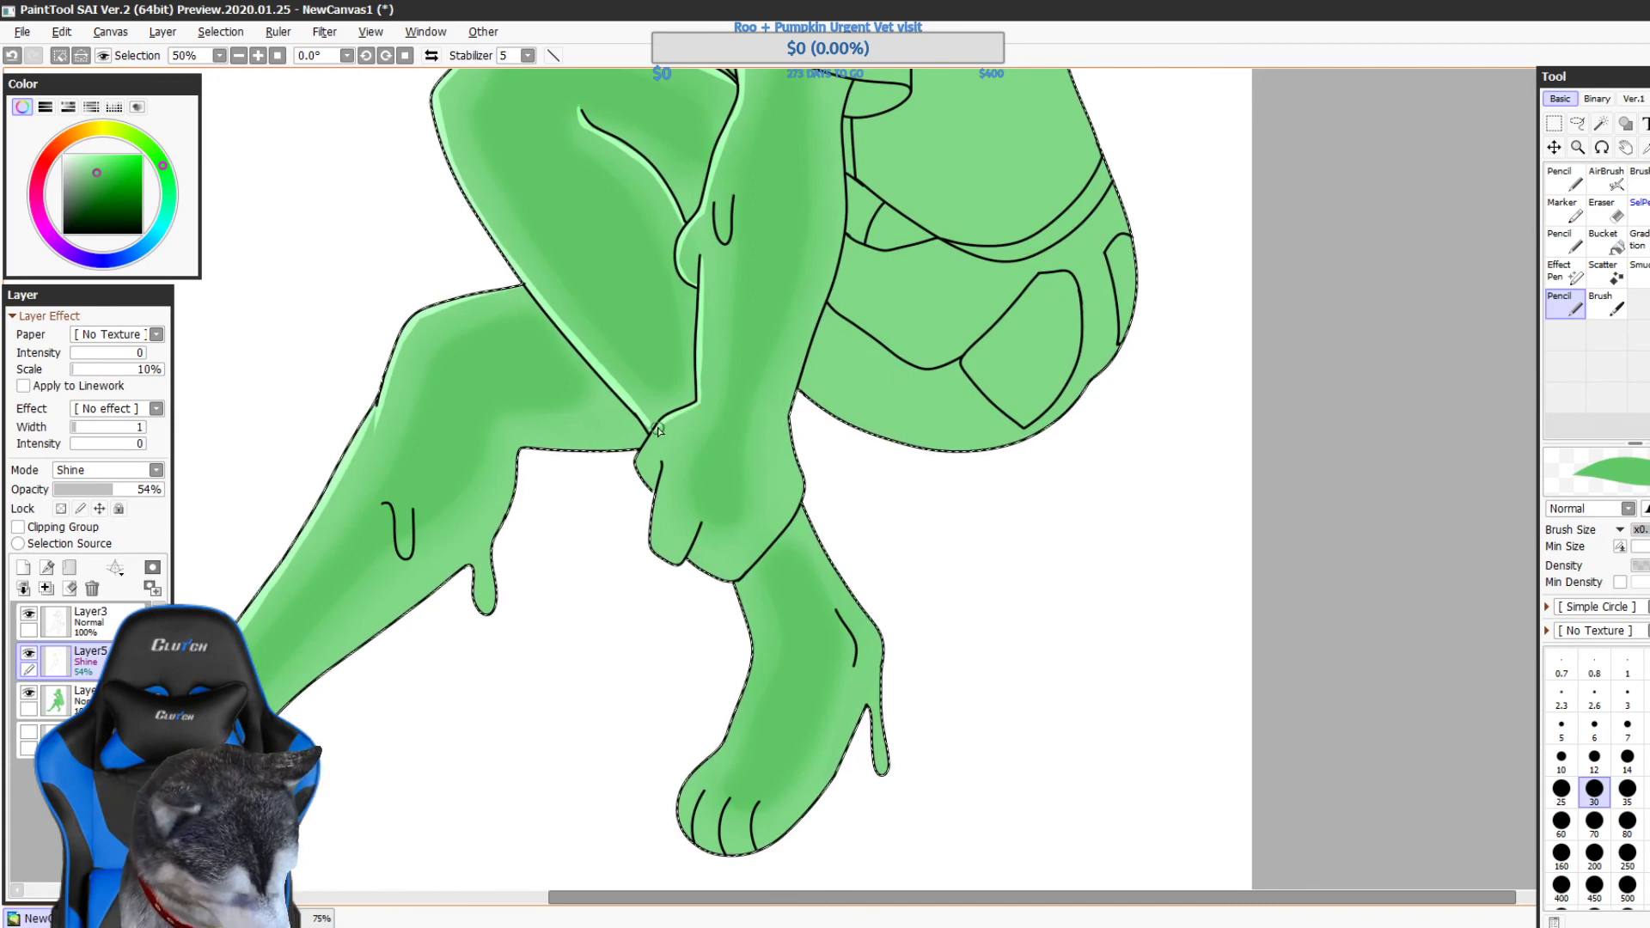
pyautogui.scroll(-2, 653, 430)
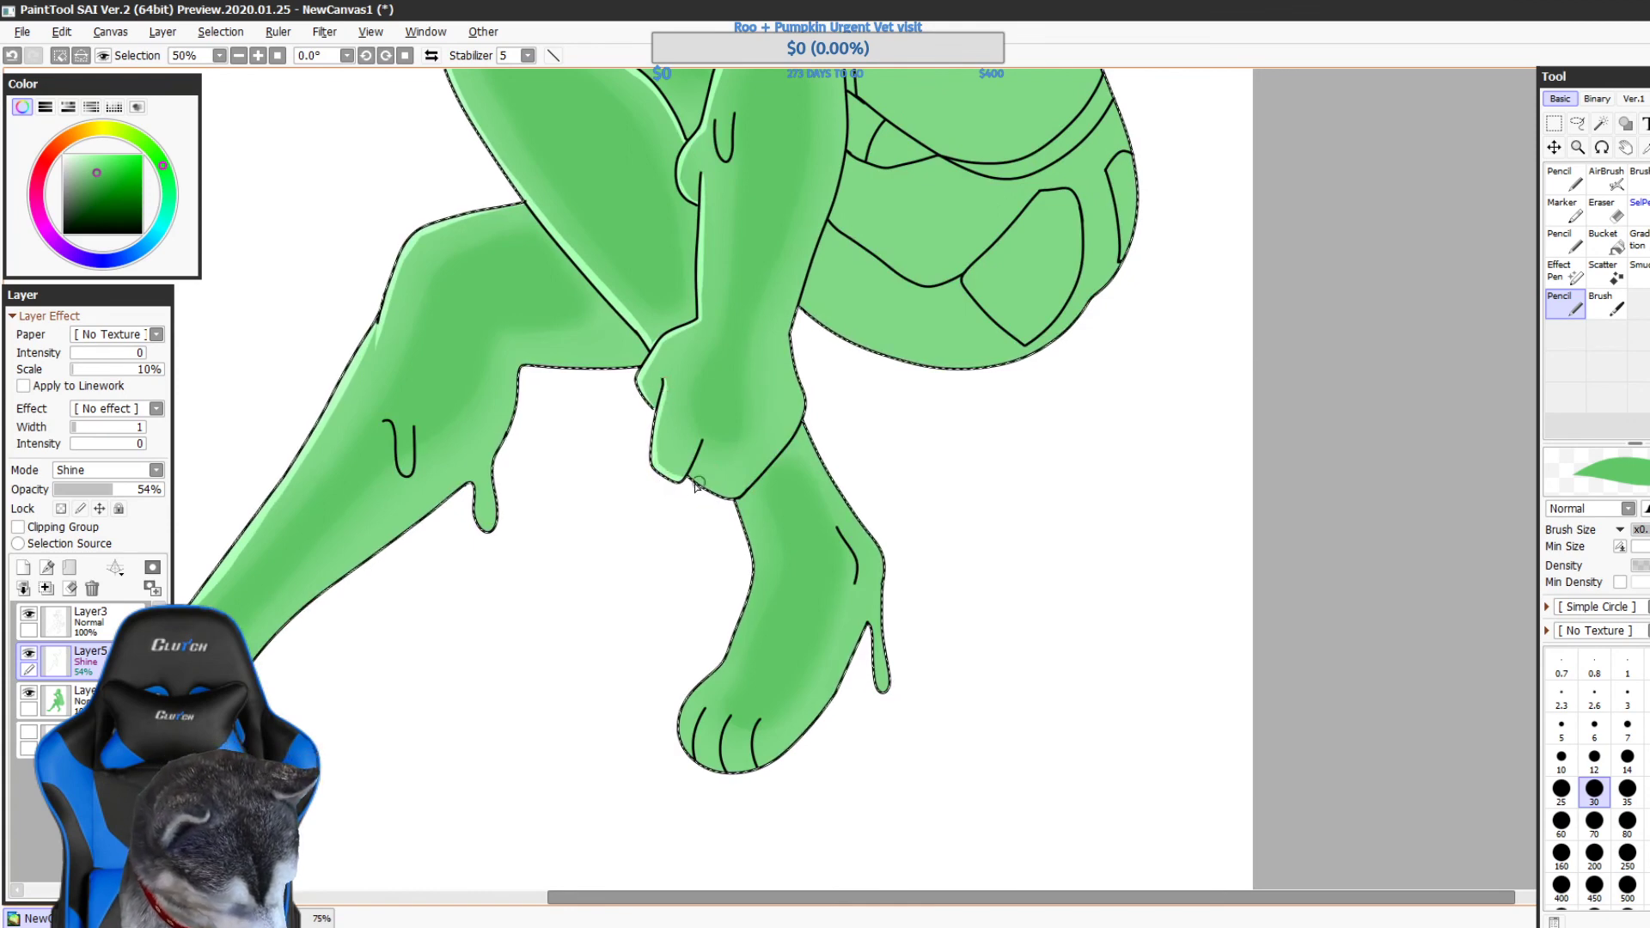
# - Add highlights along the finger edges of the lowered hand, undoing and redoing strokes to refine them
pyautogui.hotkey('ctrl', 'z')
pyautogui.moveTo(658, 469)
pyautogui.mouseDown()
pyautogui.moveTo(739, 425)
pyautogui.moveTo(679, 476)
pyautogui.moveTo(713, 443)
pyautogui.moveTo(683, 483)
pyautogui.mouseUp()
pyautogui.hotkey('ctrl', 'z')
pyautogui.hotkey('ctrl', 'z')
pyautogui.hotkey('ctrl', 'y')
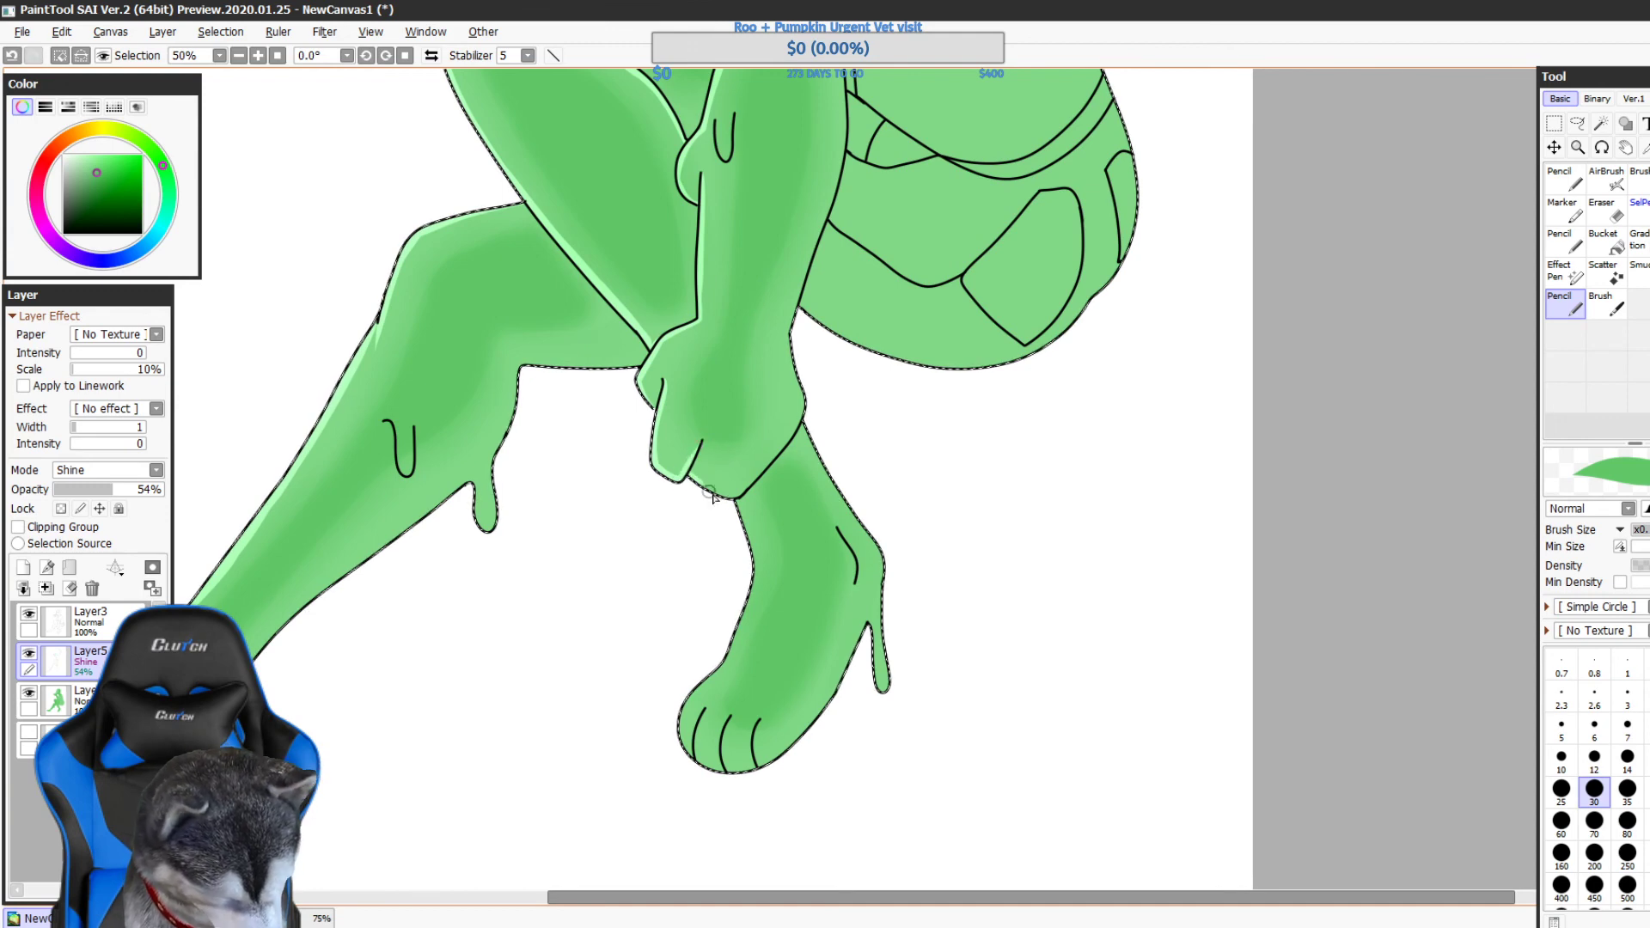
pyautogui.hotkey('ctrl', 'z')
pyautogui.hotkey('ctrl', 'y')
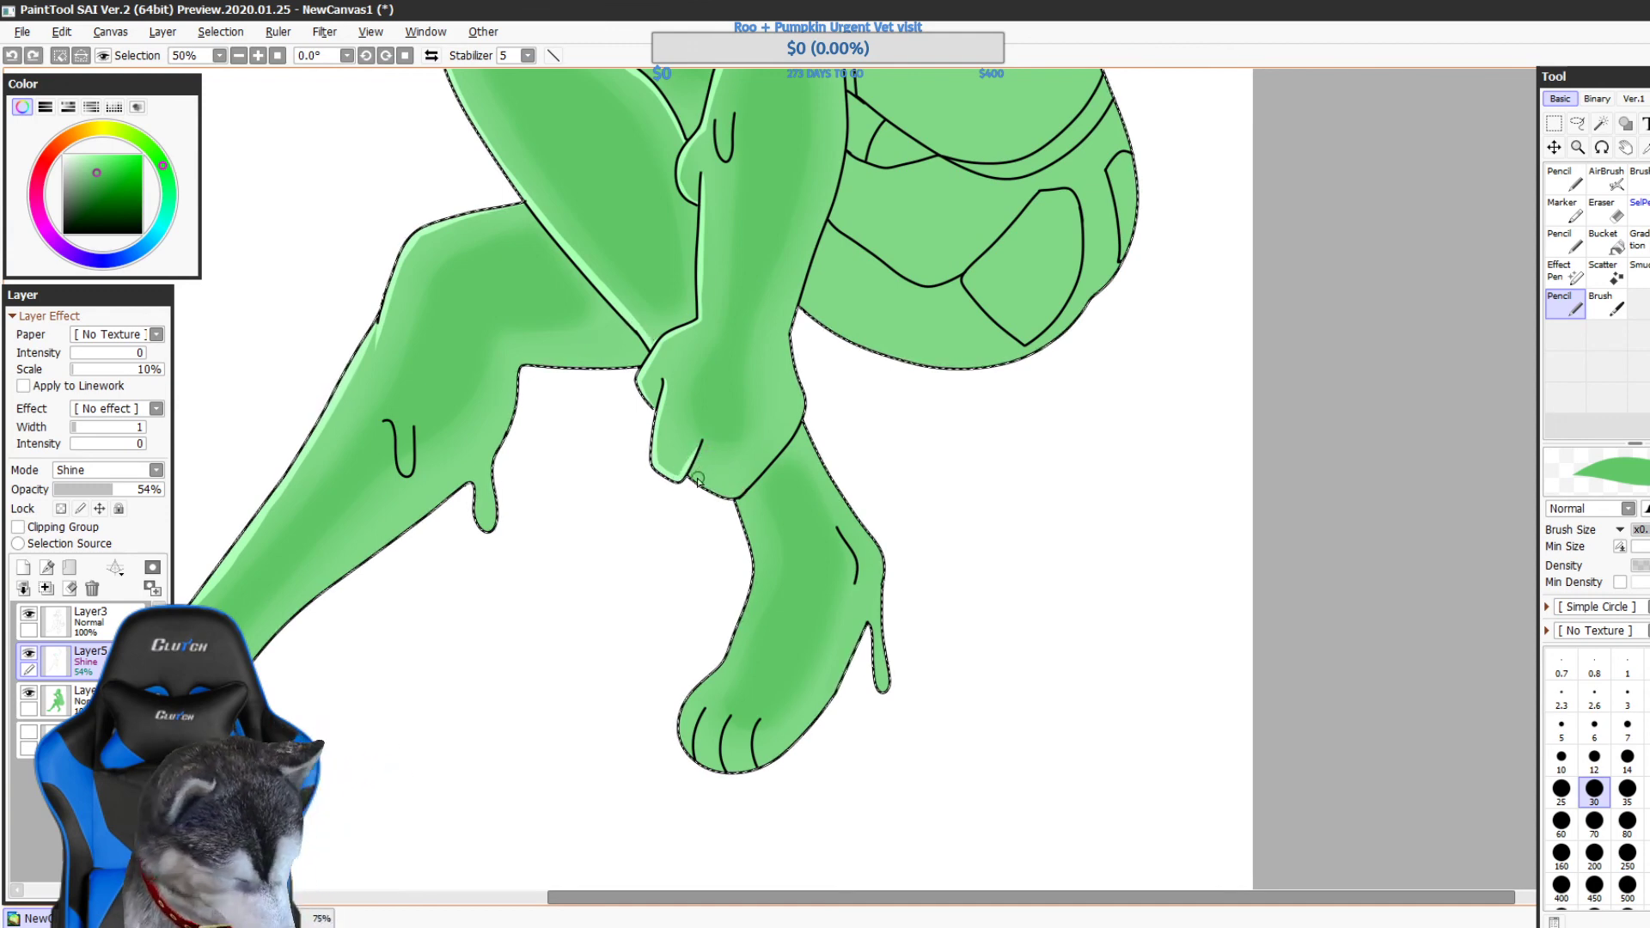
pyautogui.hotkey('ctrl', 'z')
pyautogui.hotkey('ctrl', 'y')
pyautogui.hotkey('ctrl', 'z')
pyautogui.moveTo(734, 474); pyautogui.dragTo(921, 473)
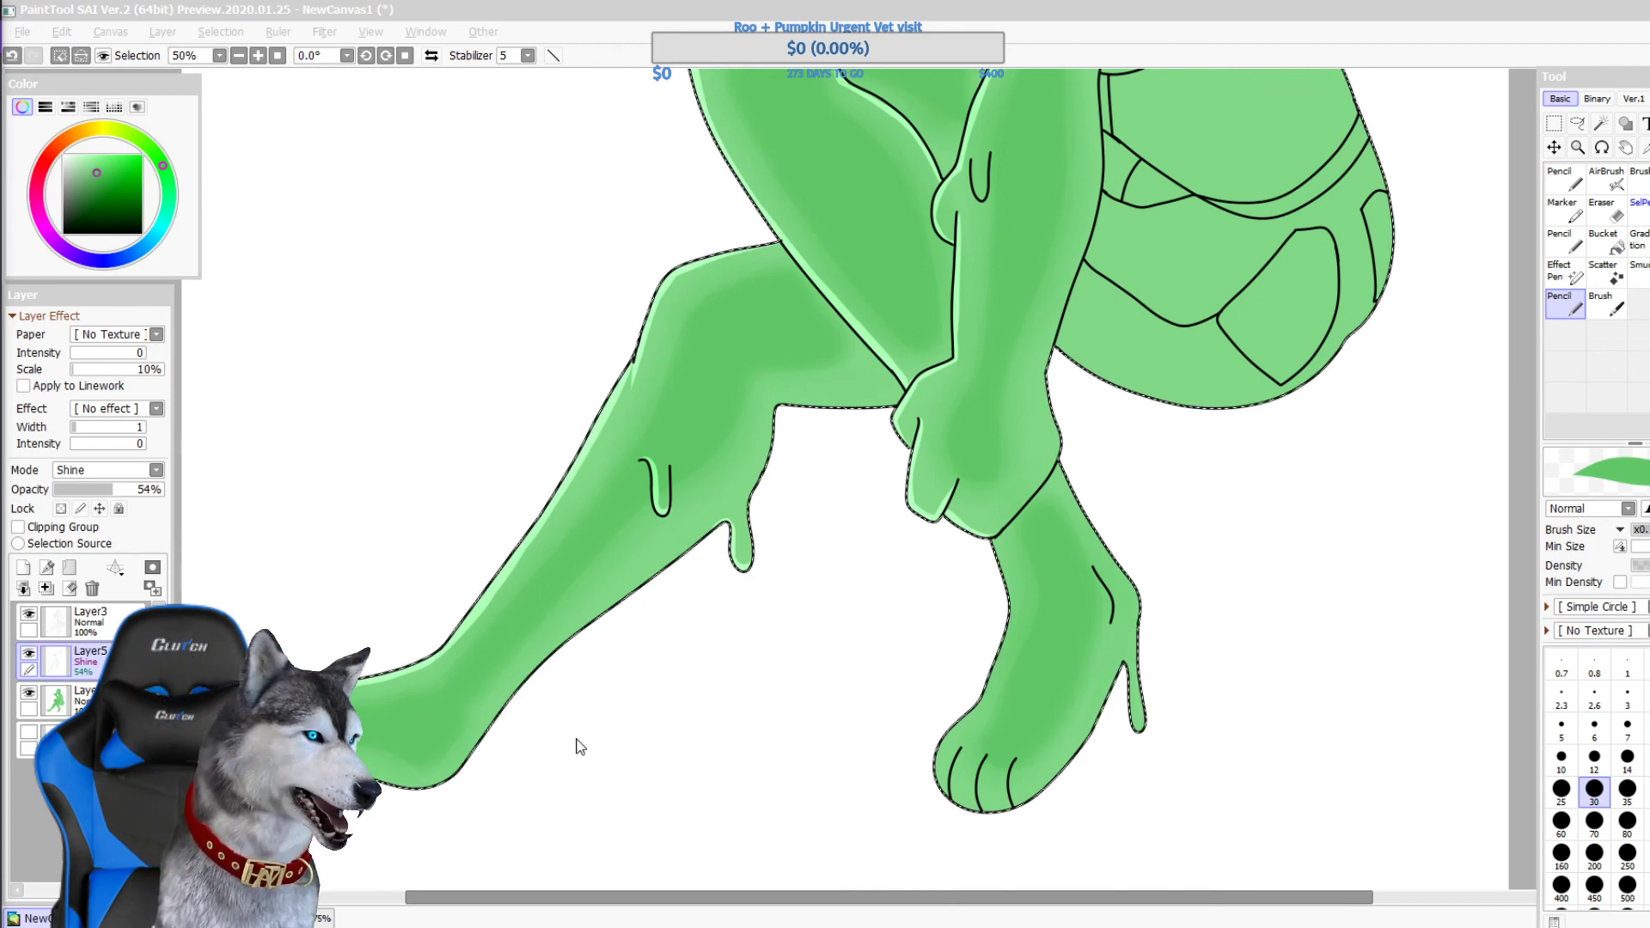
# - Switch to the reference photo canvas and draw a green arrow pointing at the account name above the picture
pyautogui.click(495, 830)
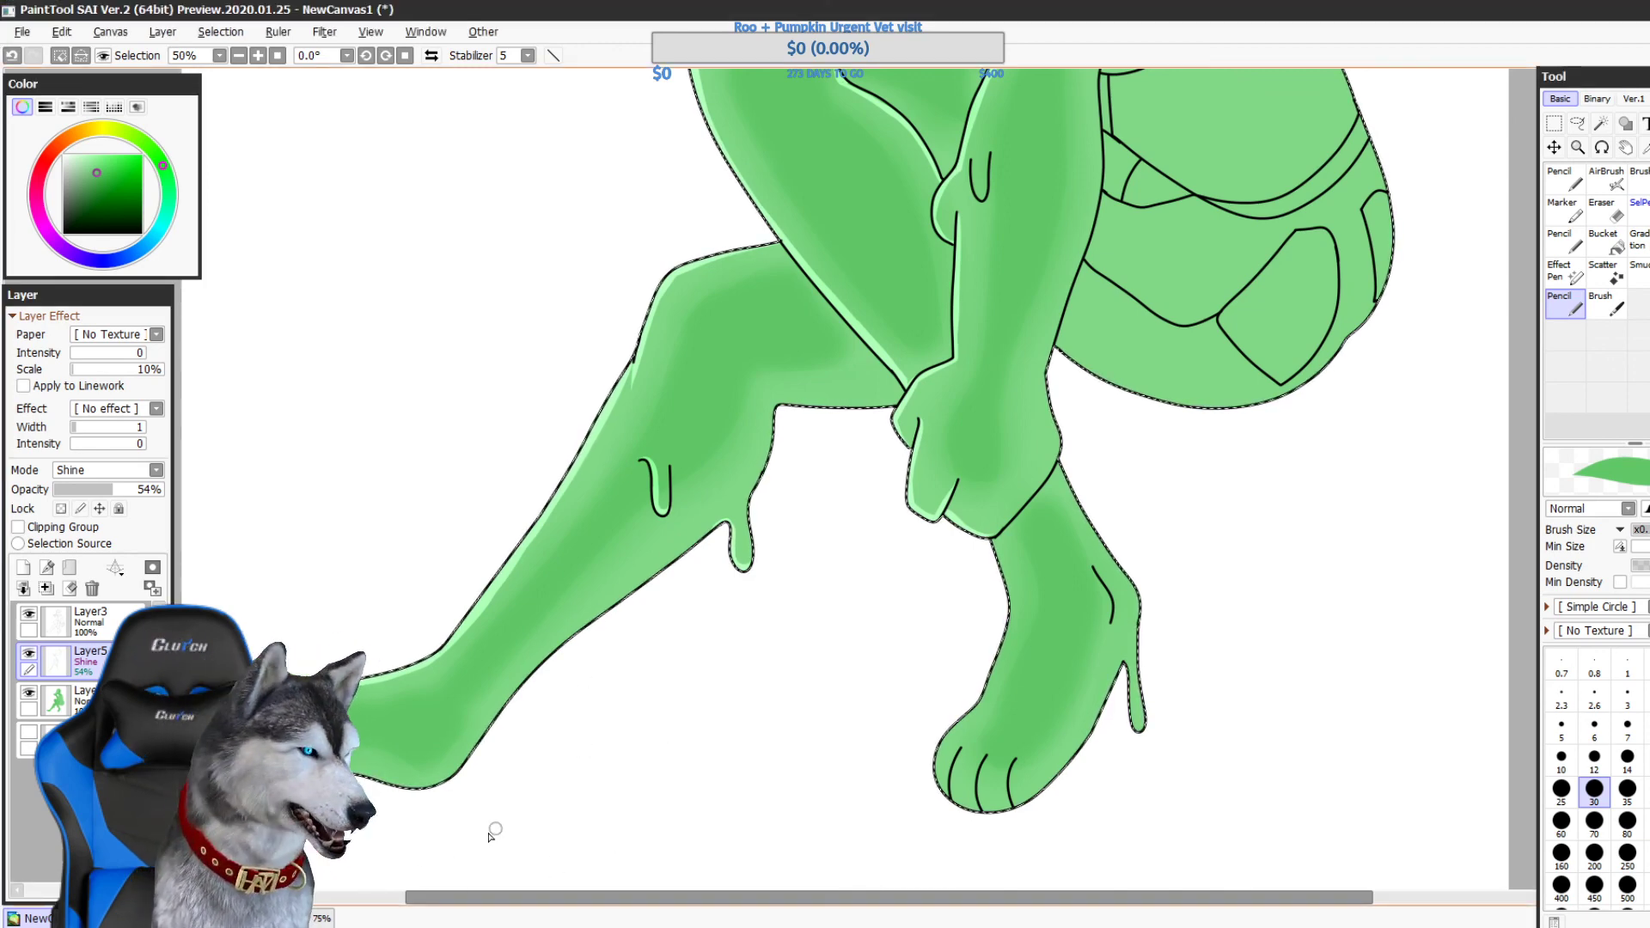
pyautogui.click(320, 918)
pyautogui.moveTo(898, 529); pyautogui.dragTo(818, 620)
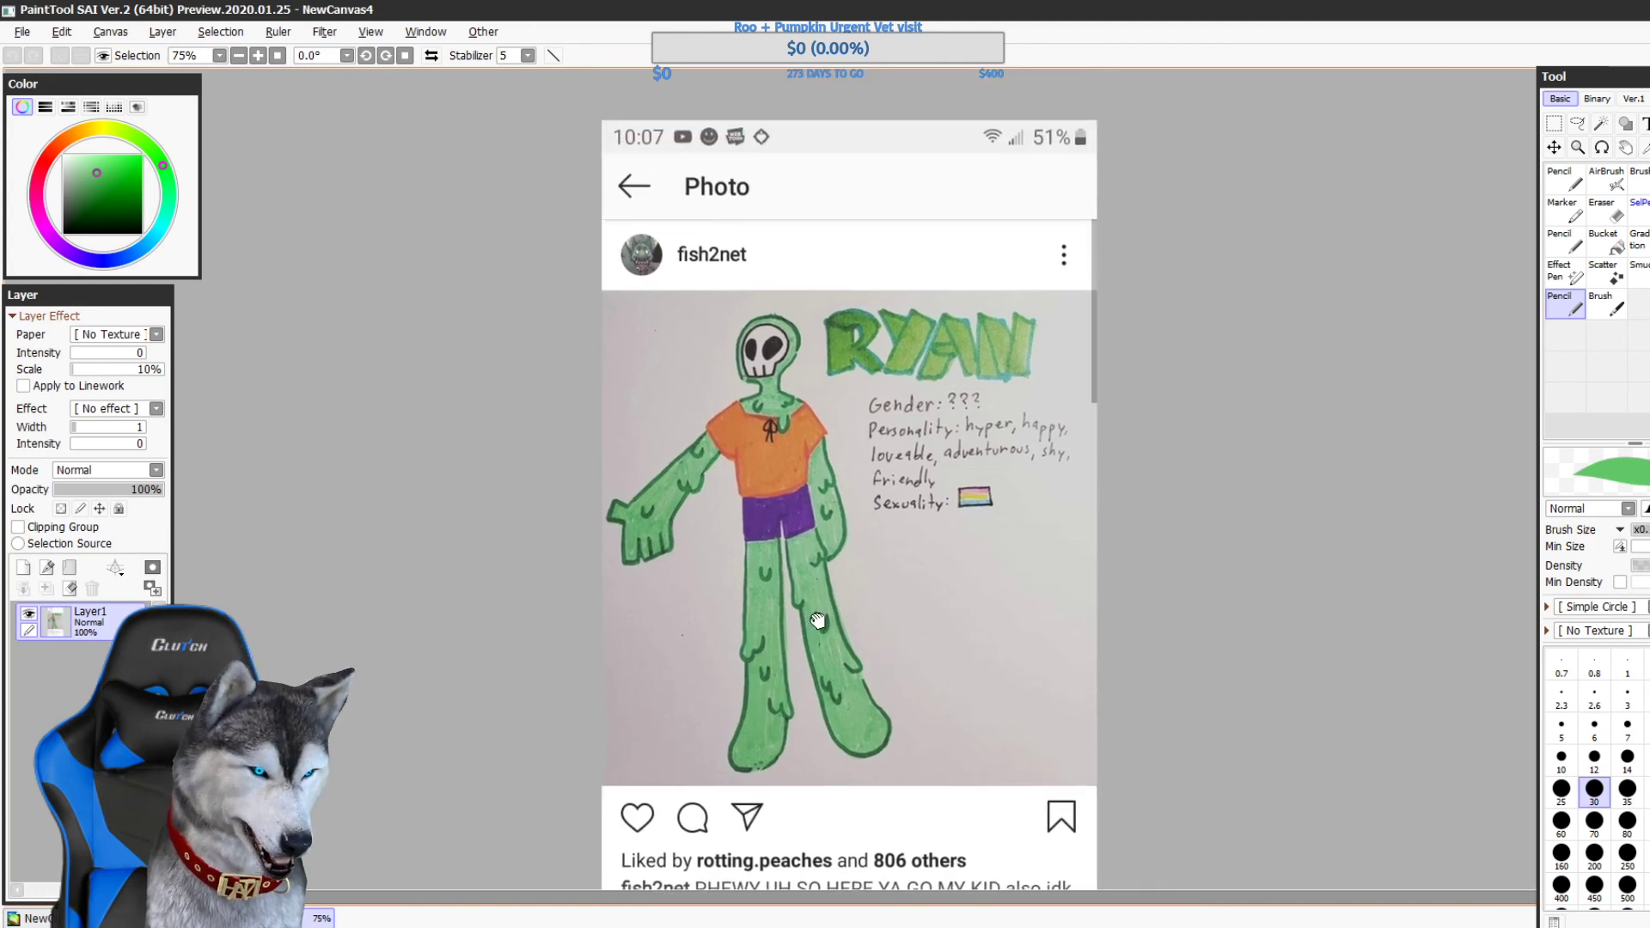
pyautogui.scroll(1, 817, 621)
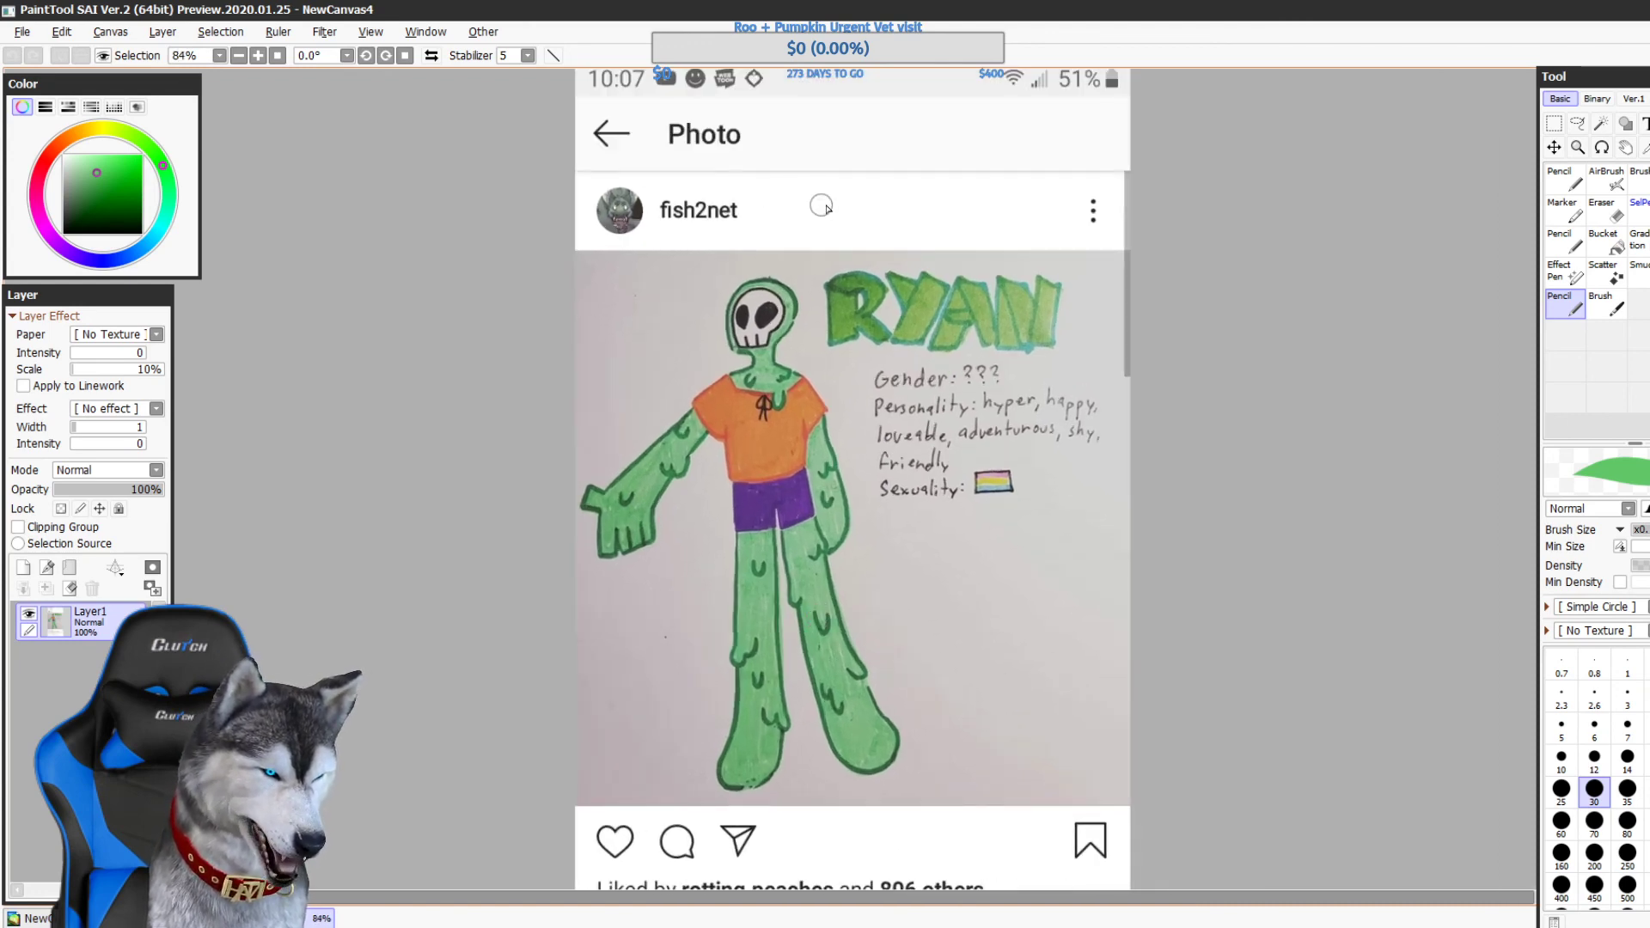
pyautogui.moveTo(820, 206); pyautogui.dragTo(679, 207)
pyautogui.hotkey('ctrl', 'z')
pyautogui.moveTo(885, 185)
pyautogui.mouseDown()
pyautogui.moveTo(802, 208)
pyautogui.moveTo(815, 187)
pyautogui.moveTo(806, 220)
pyautogui.moveTo(860, 235)
pyautogui.mouseUp()
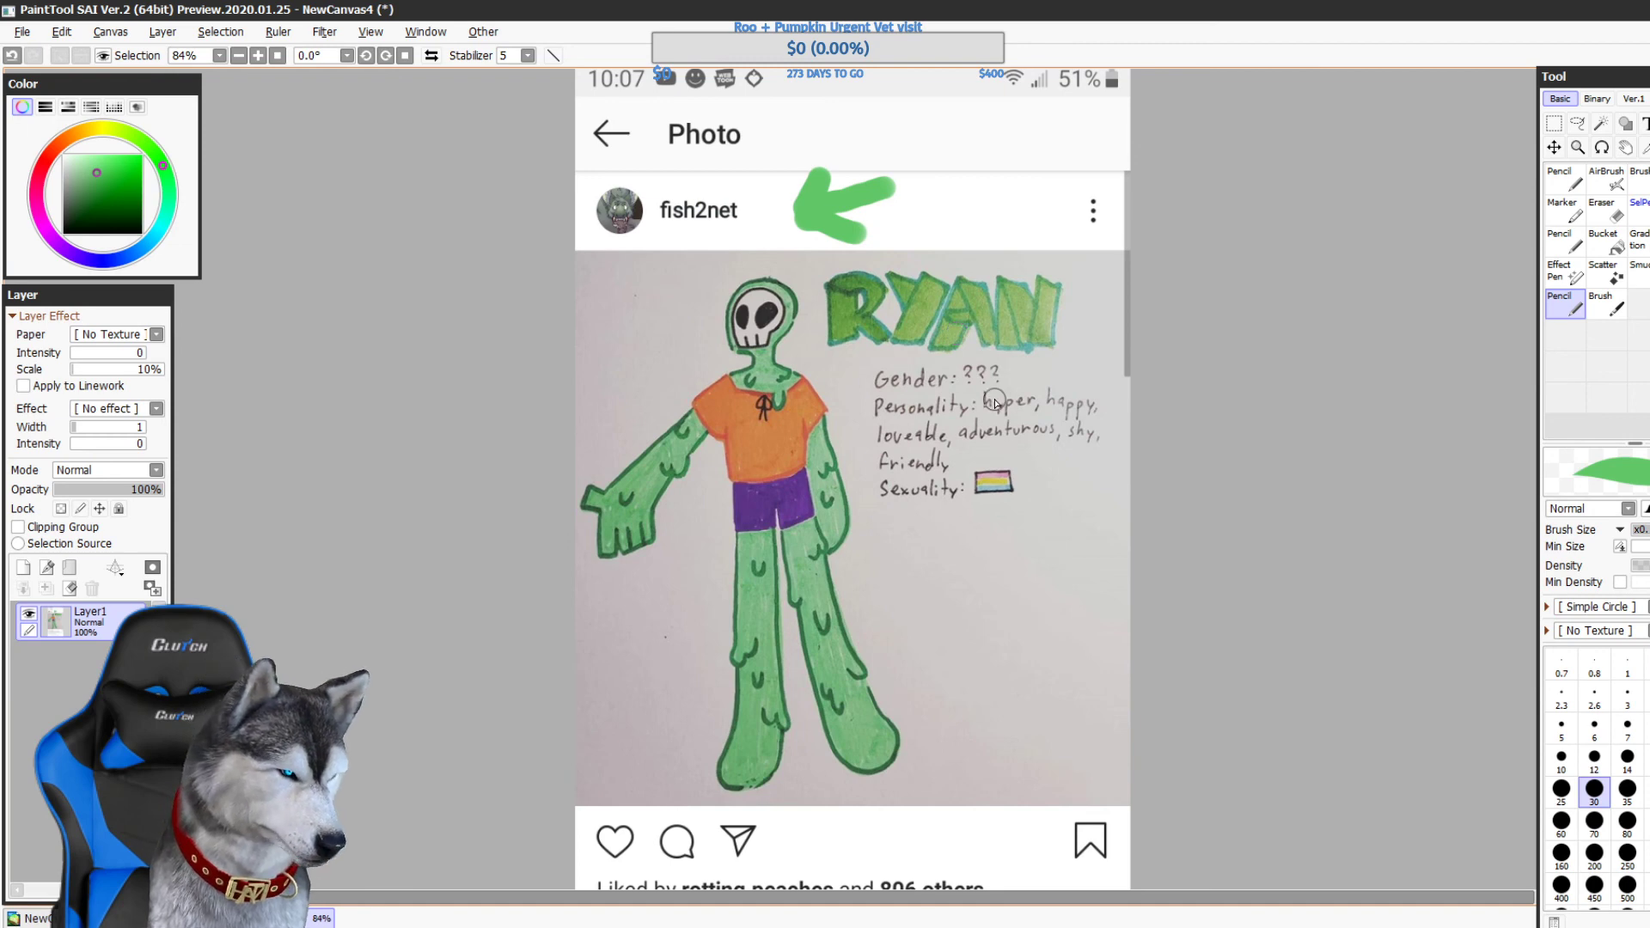
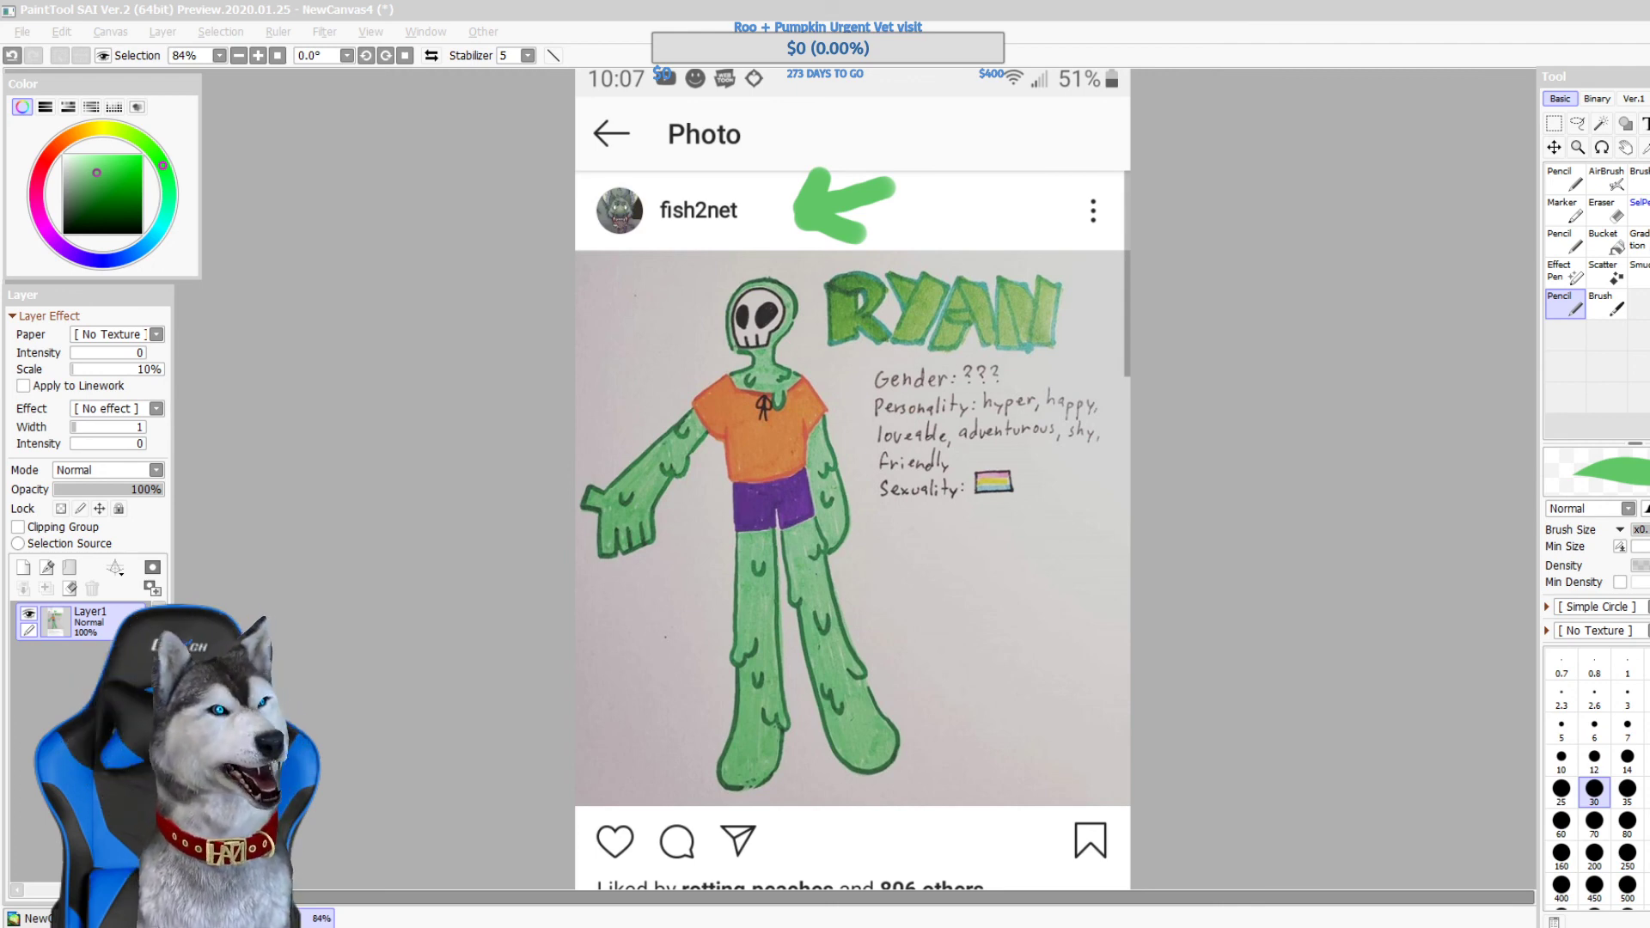
# - Switch to Discord and view the character pictures shared in the direct message conversation at full size
pyautogui.click(1258, 456)
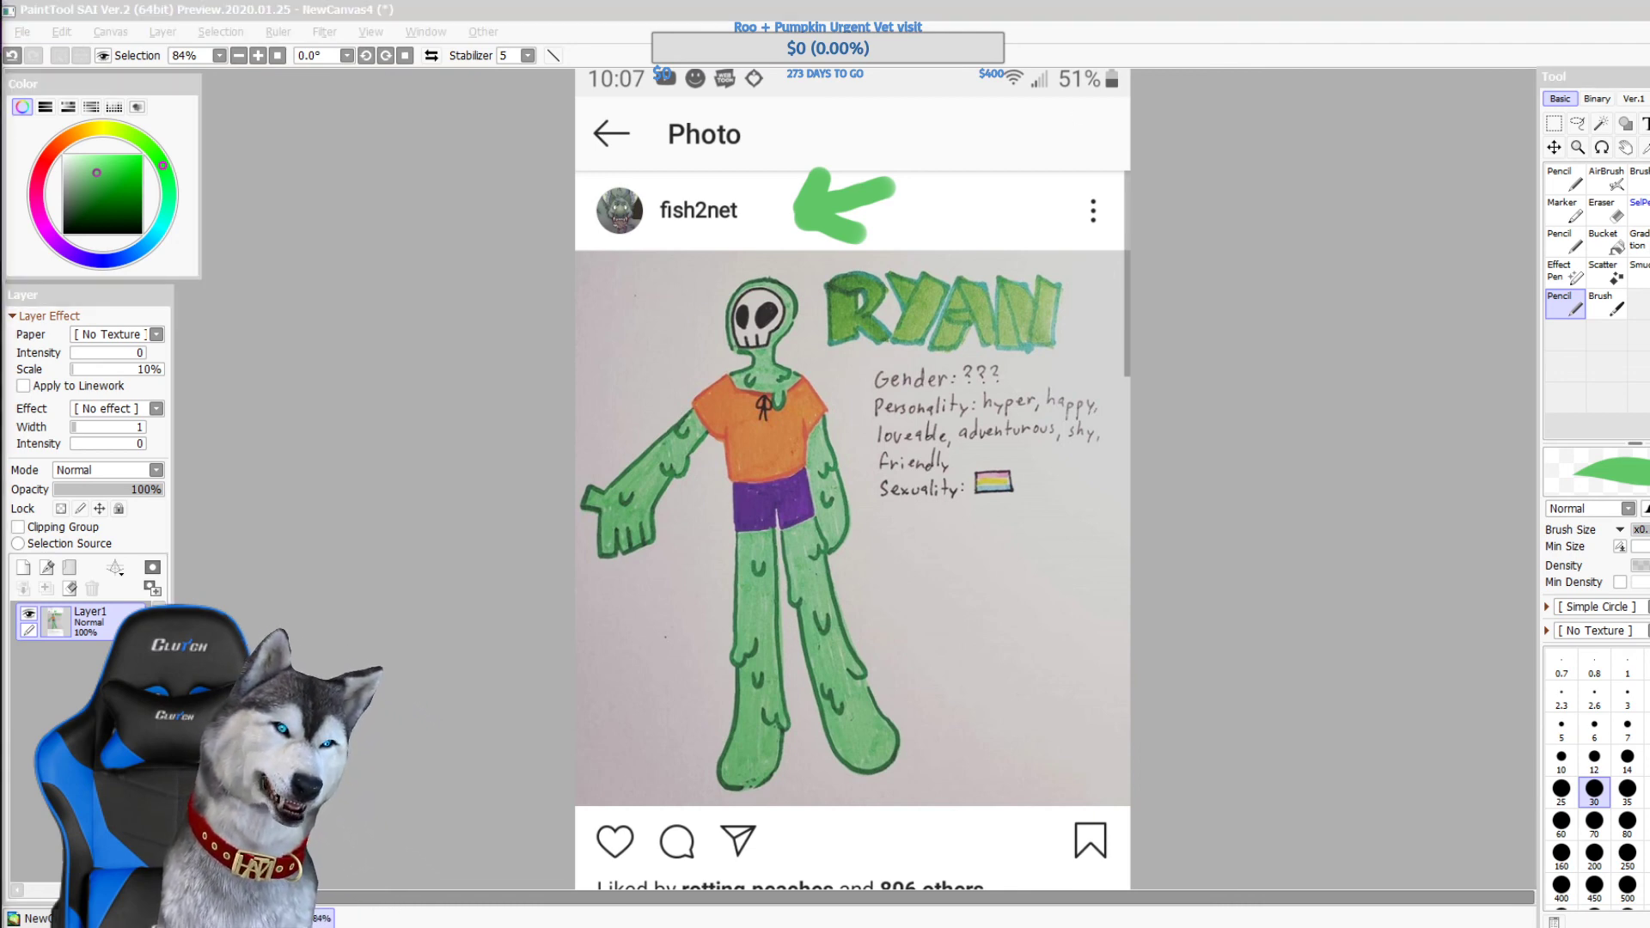
pyautogui.moveTo(0, 75); pyautogui.dragTo(914, 0)
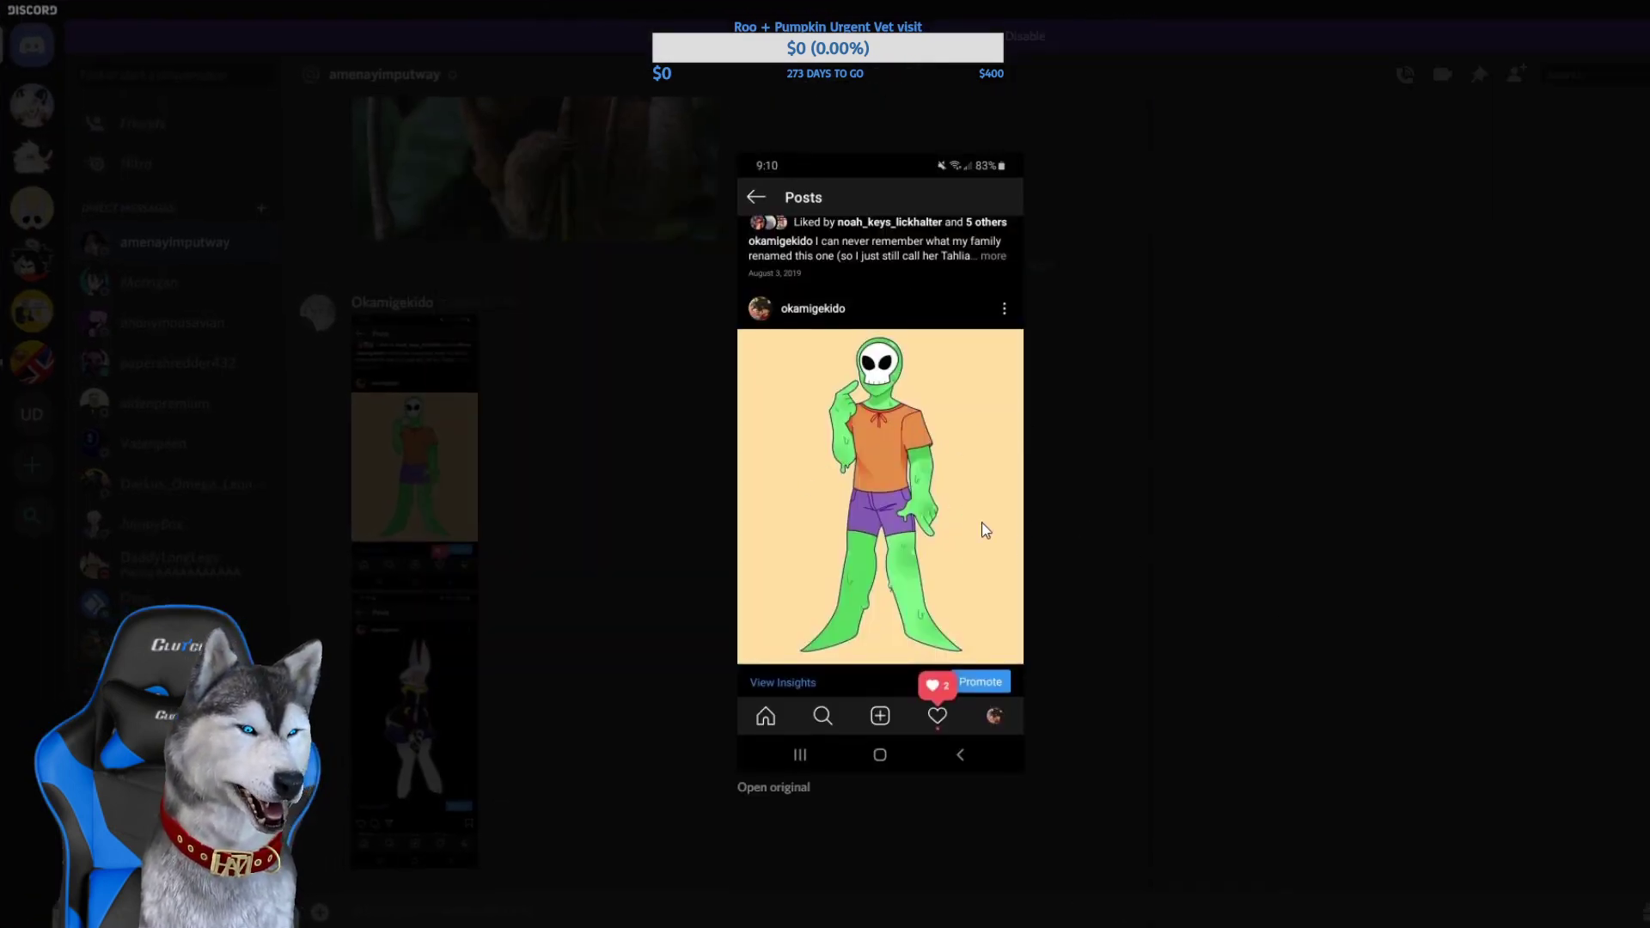
pyautogui.click(1131, 536)
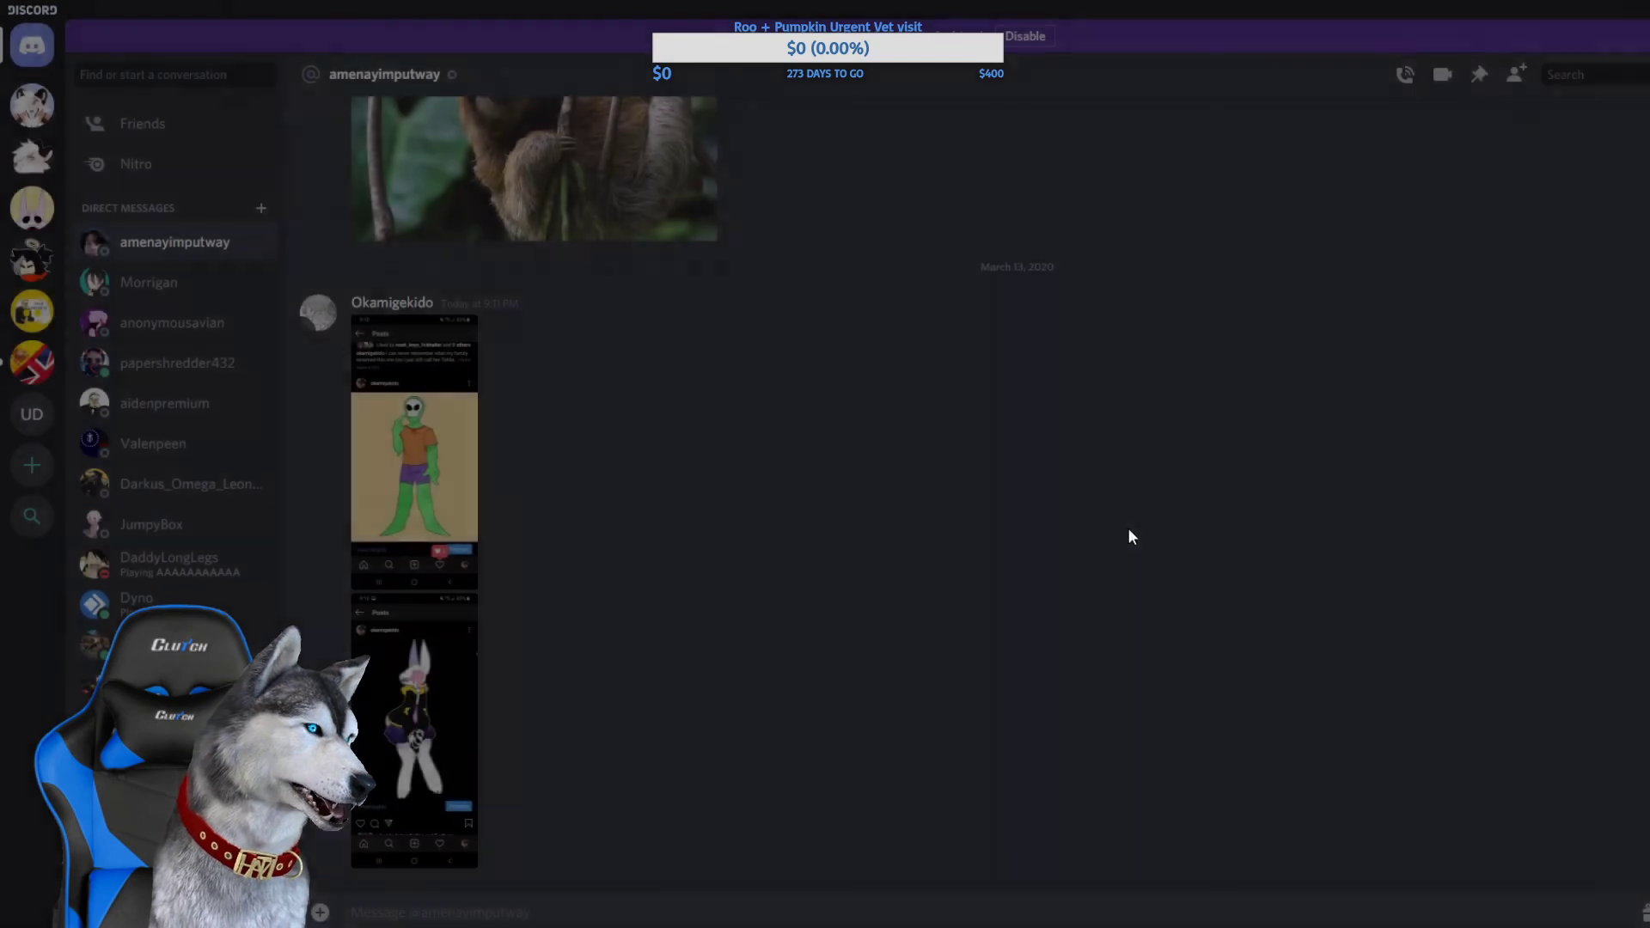
pyautogui.click(414, 730)
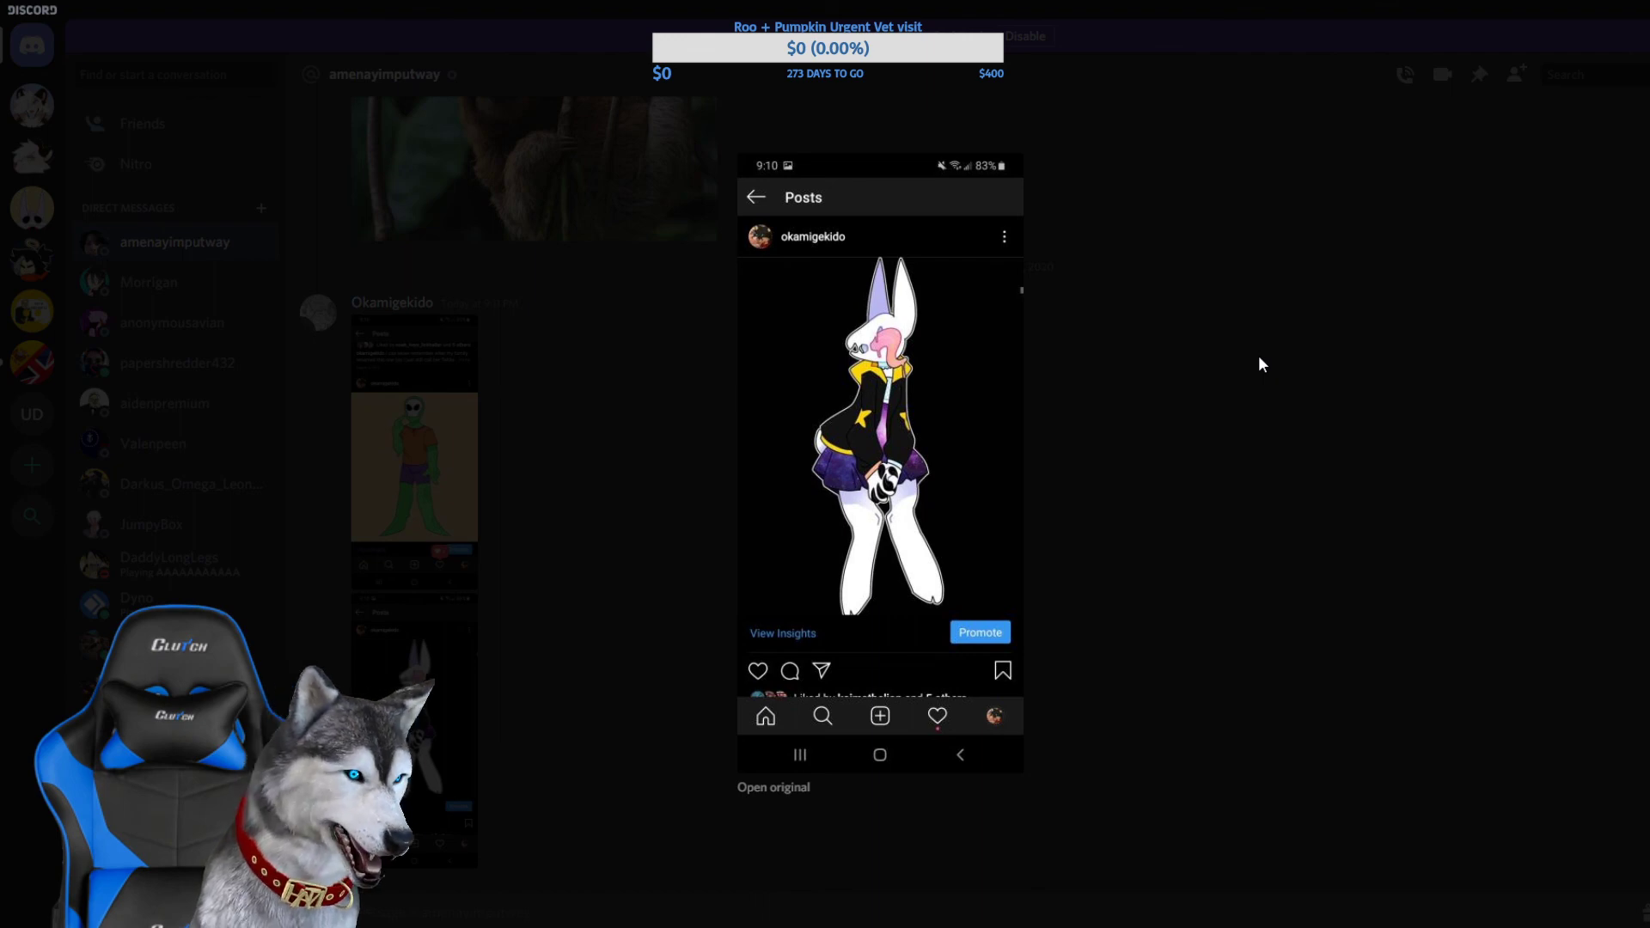
pyautogui.click(1490, 404)
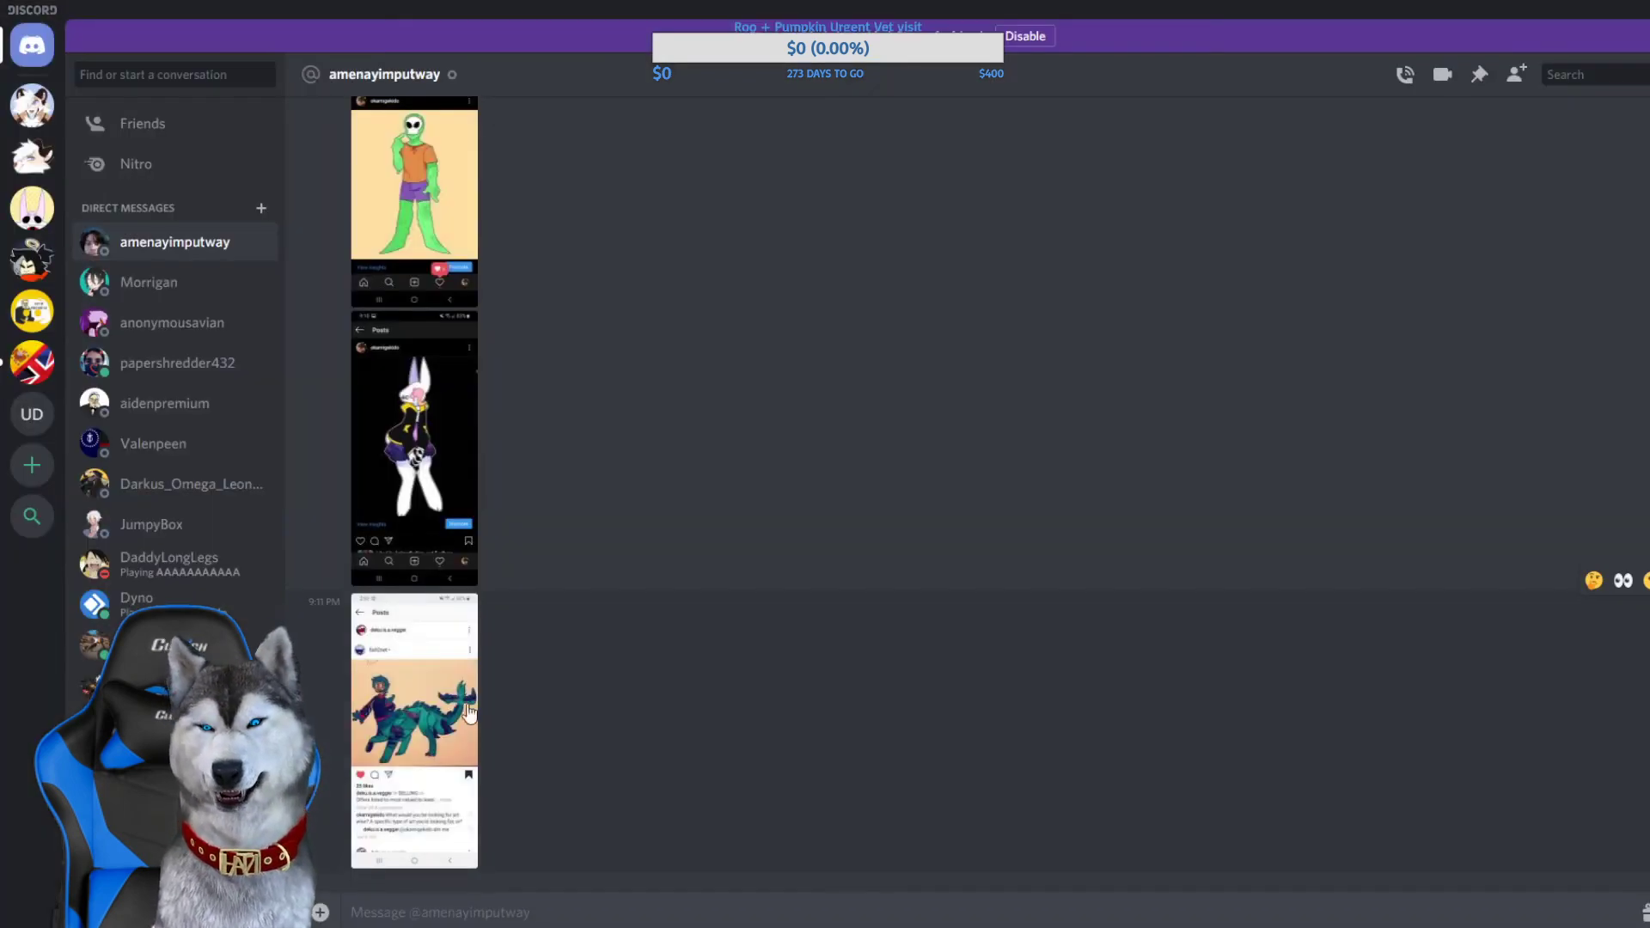
pyautogui.click(384, 697)
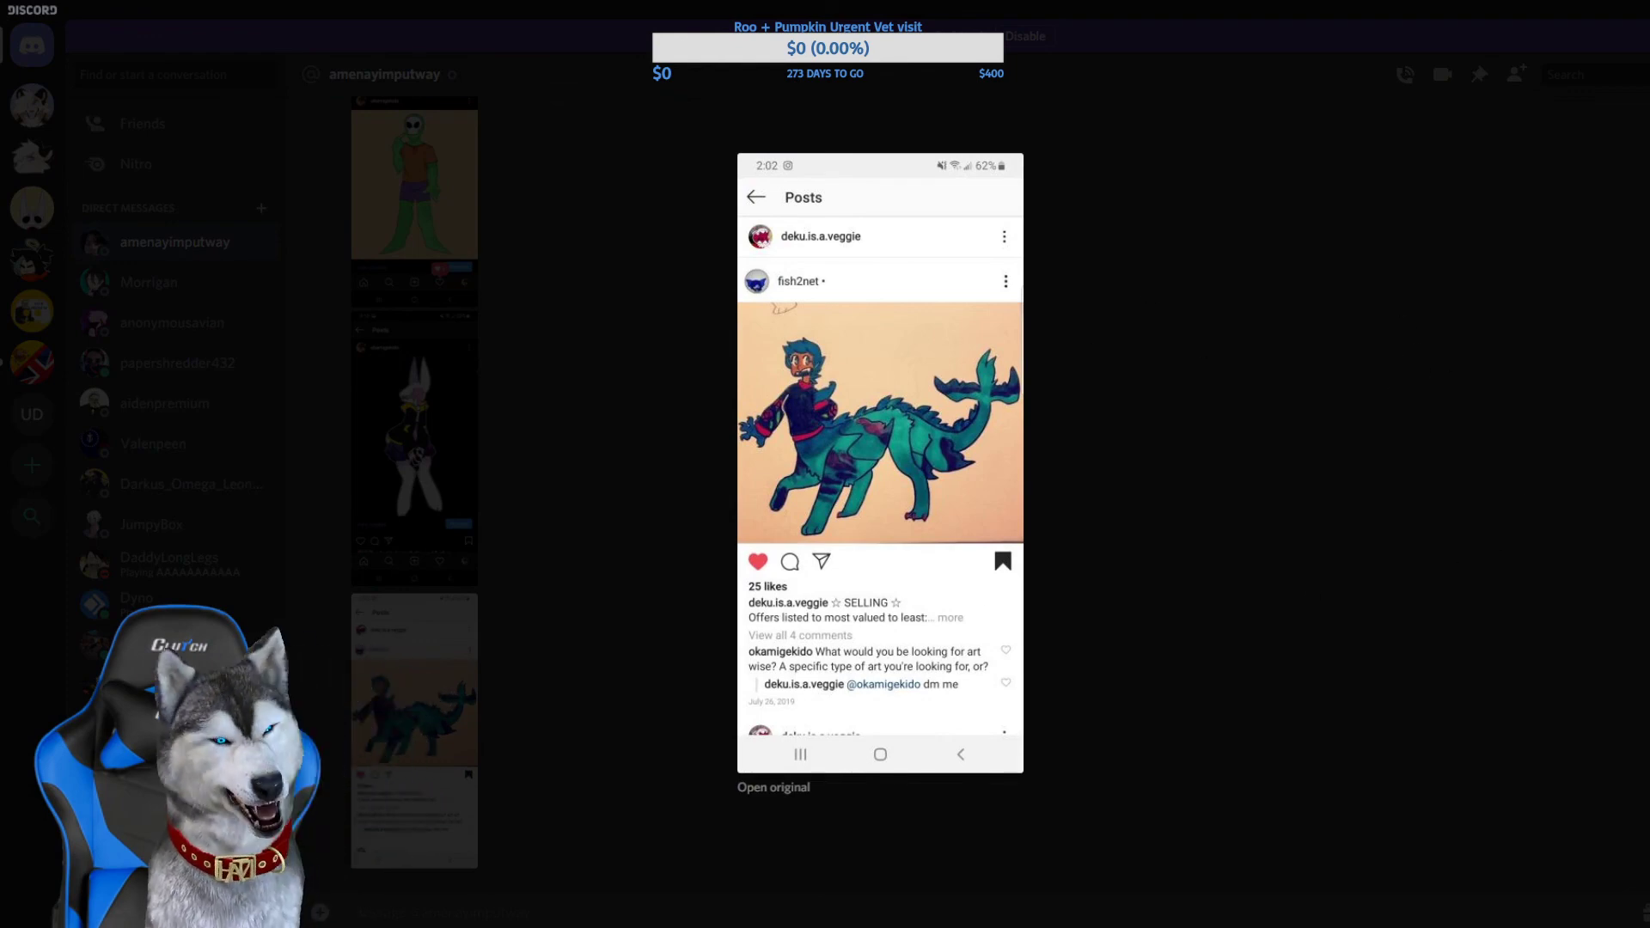
pyautogui.click(667, 211)
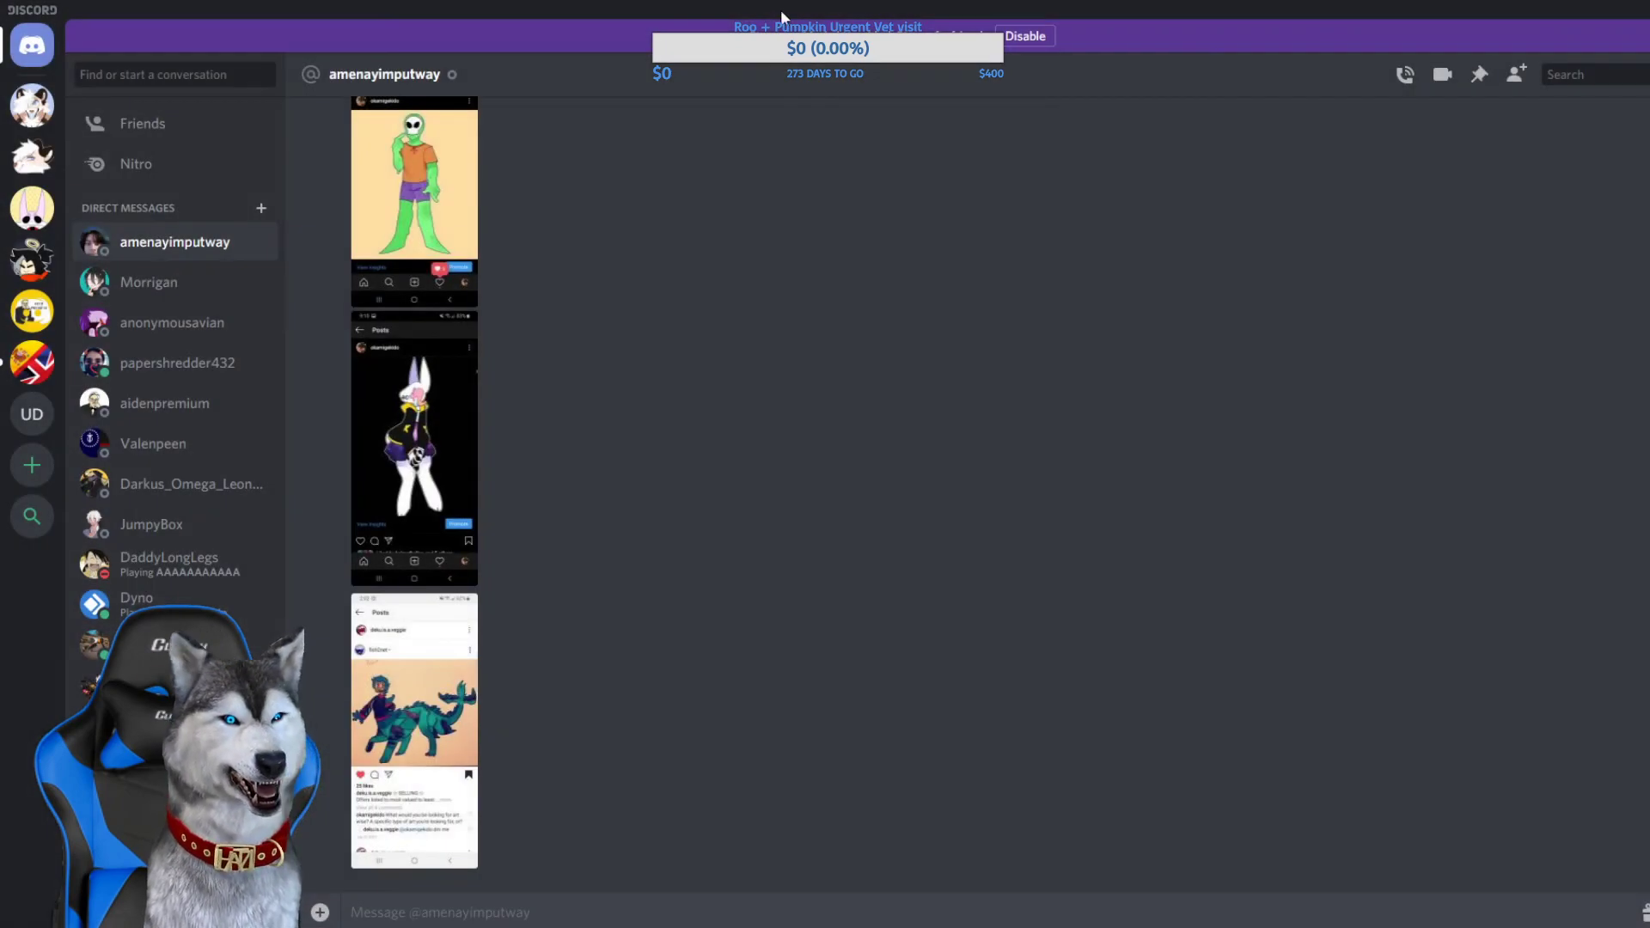
pyautogui.moveTo(781, 13)
pyautogui.mouseDown()
pyautogui.moveTo(1070, 67)
pyautogui.moveTo(521, 130)
pyautogui.moveTo(0, 91)
pyautogui.moveTo(0, 4)
pyautogui.mouseUp()
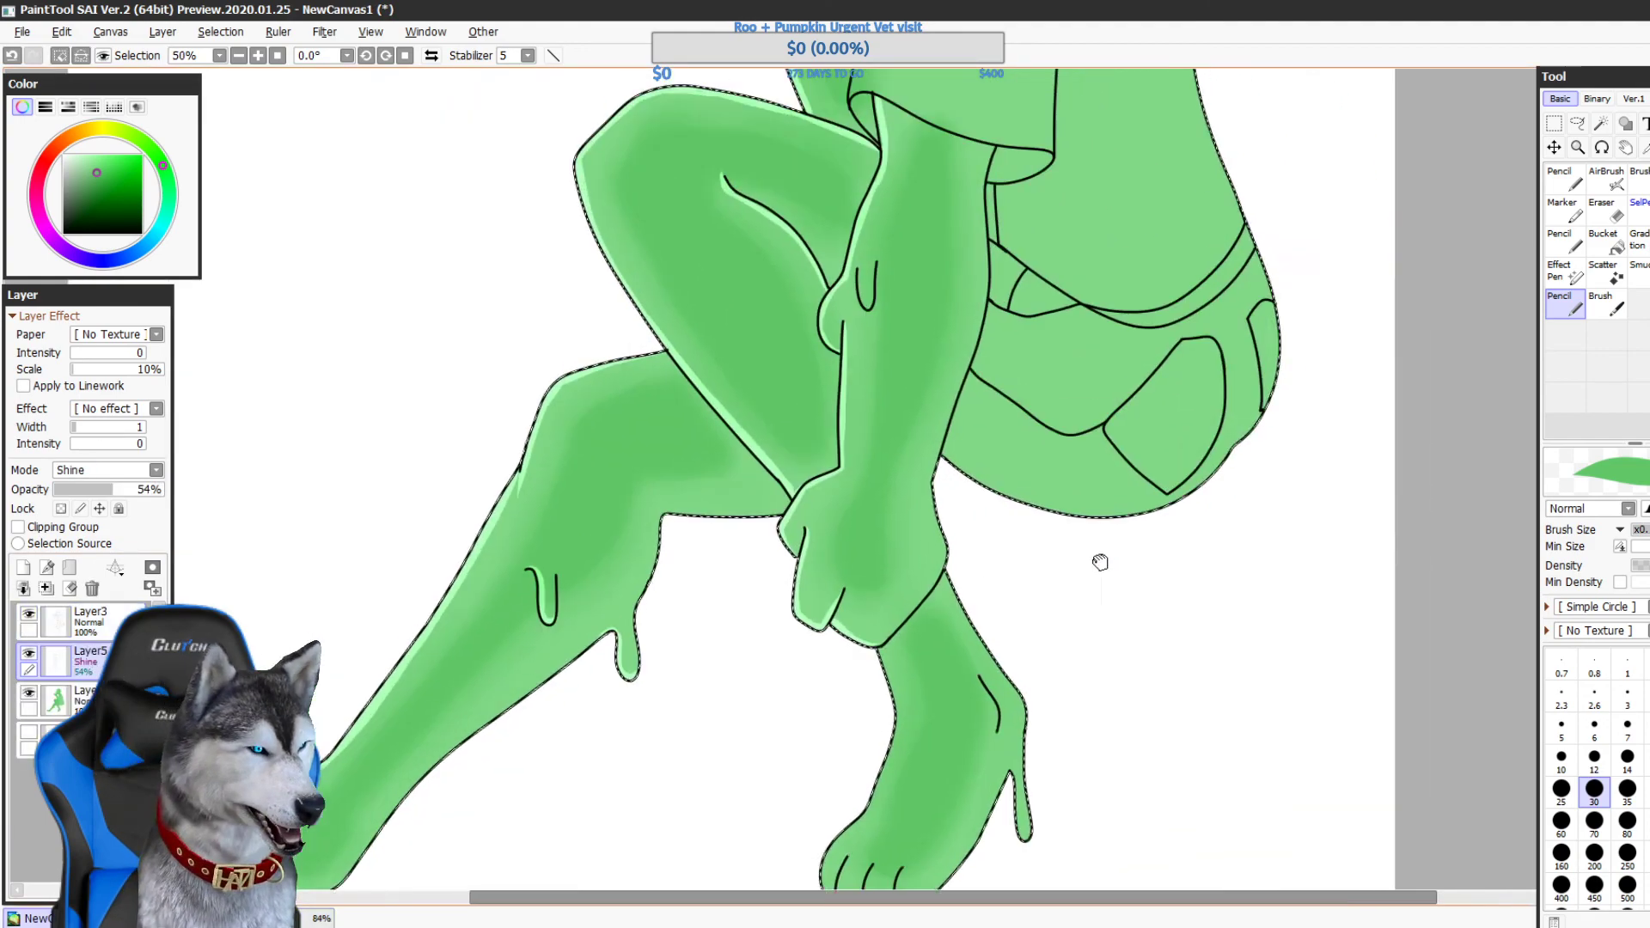
# - Back on the seated character's canvas, paint highlights along the nearer foot's front edge and toes, undoing misplaced strokes
pyautogui.moveTo(1100, 563); pyautogui.dragTo(1266, 391)
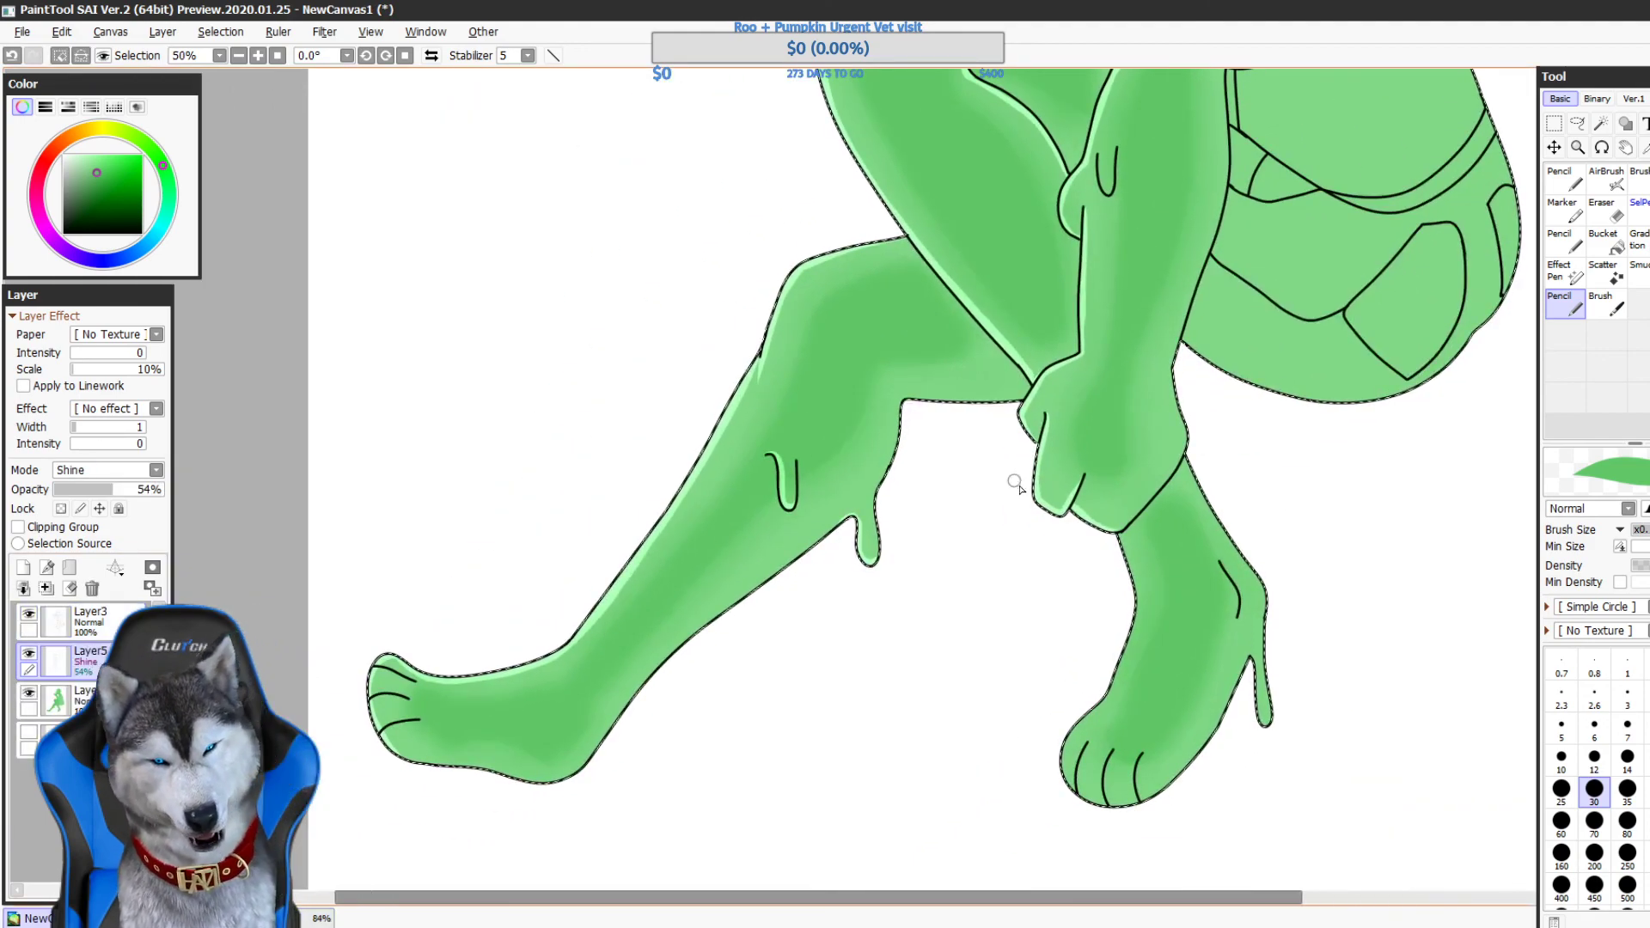
pyautogui.moveTo(1023, 531); pyautogui.dragTo(994, 592)
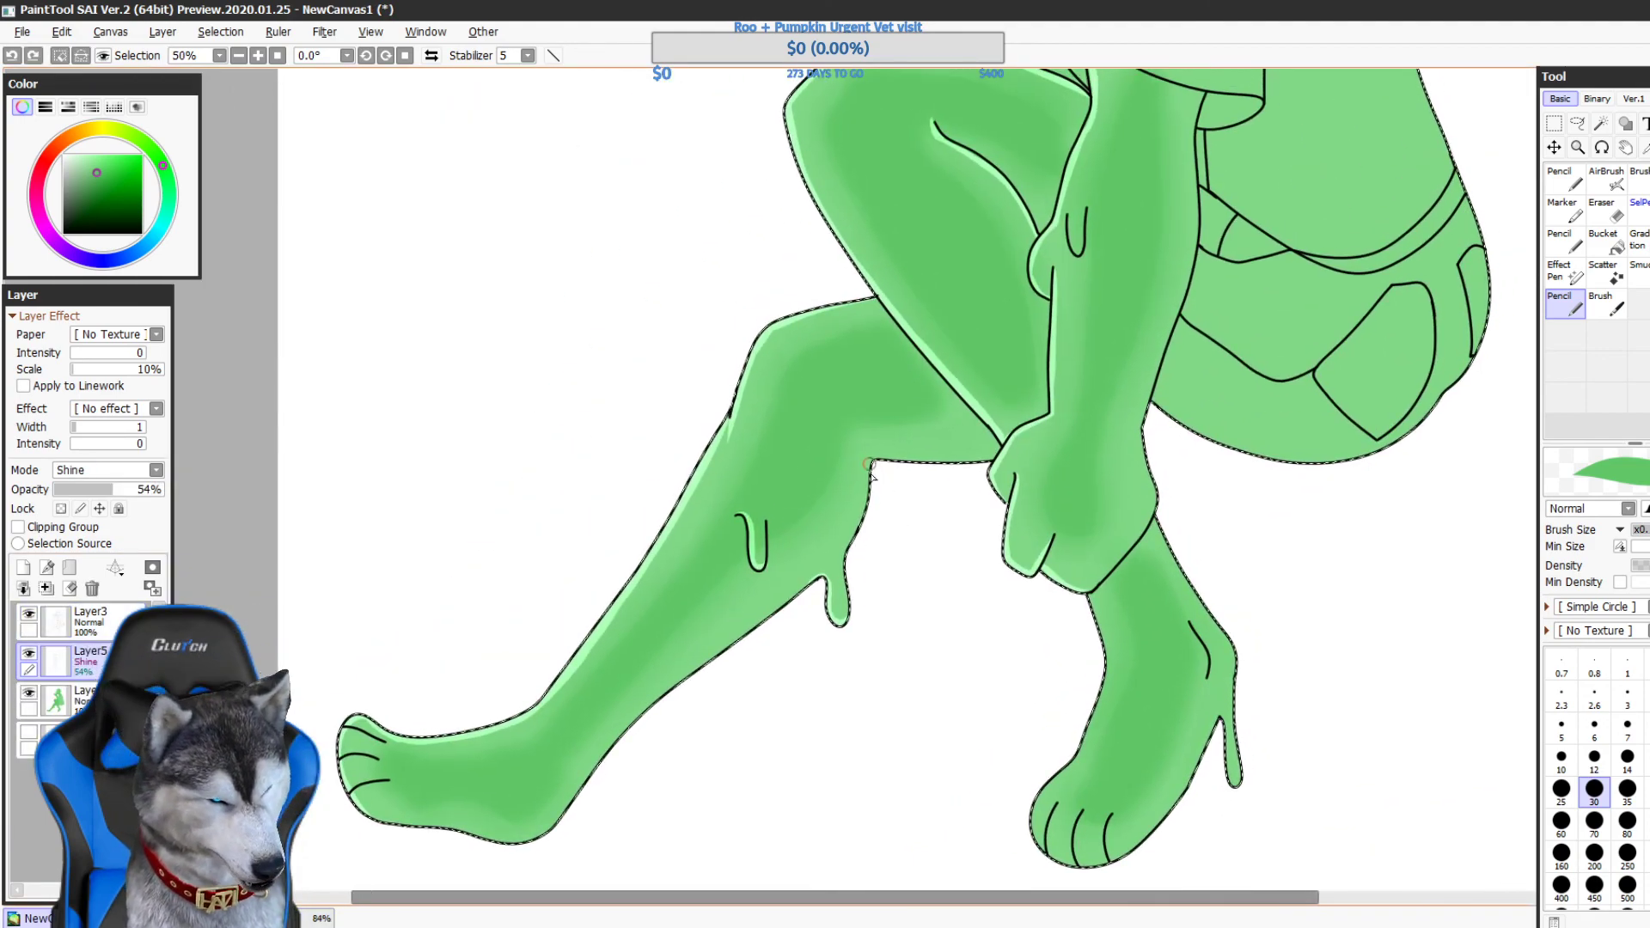
pyautogui.moveTo(1227, 554); pyautogui.dragTo(1068, 575)
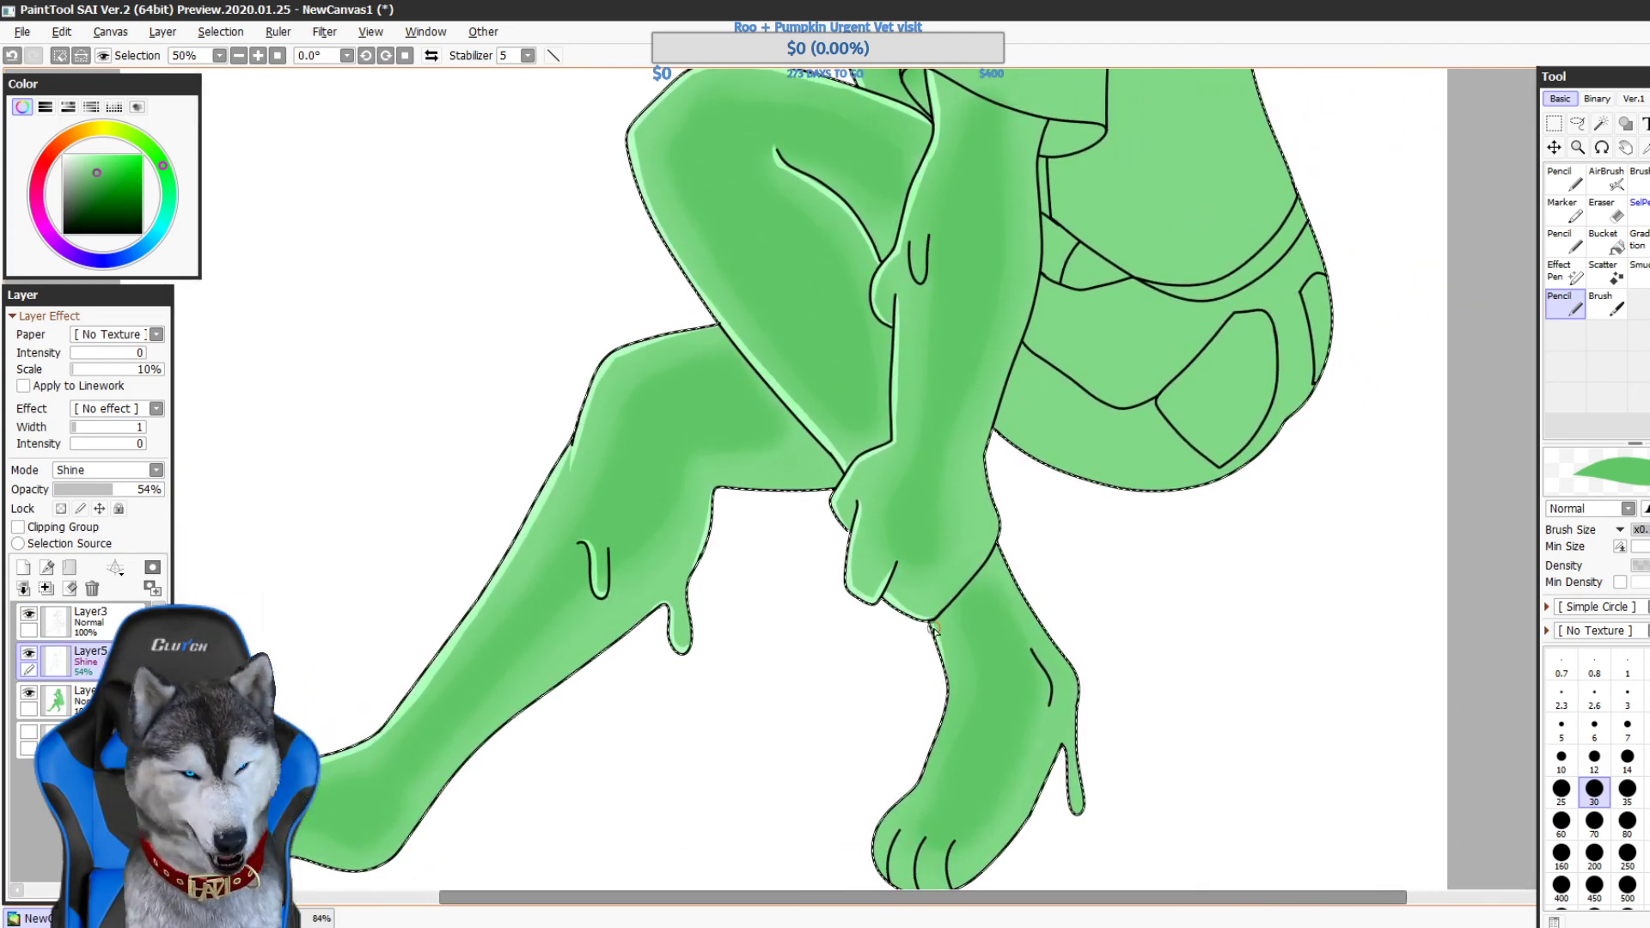
pyautogui.moveTo(932, 625)
pyautogui.mouseDown()
pyautogui.moveTo(953, 711)
pyautogui.moveTo(959, 593)
pyautogui.moveTo(929, 679)
pyautogui.moveTo(959, 585)
pyautogui.moveTo(931, 696)
pyautogui.moveTo(921, 708)
pyautogui.moveTo(933, 662)
pyautogui.moveTo(883, 765)
pyautogui.mouseUp()
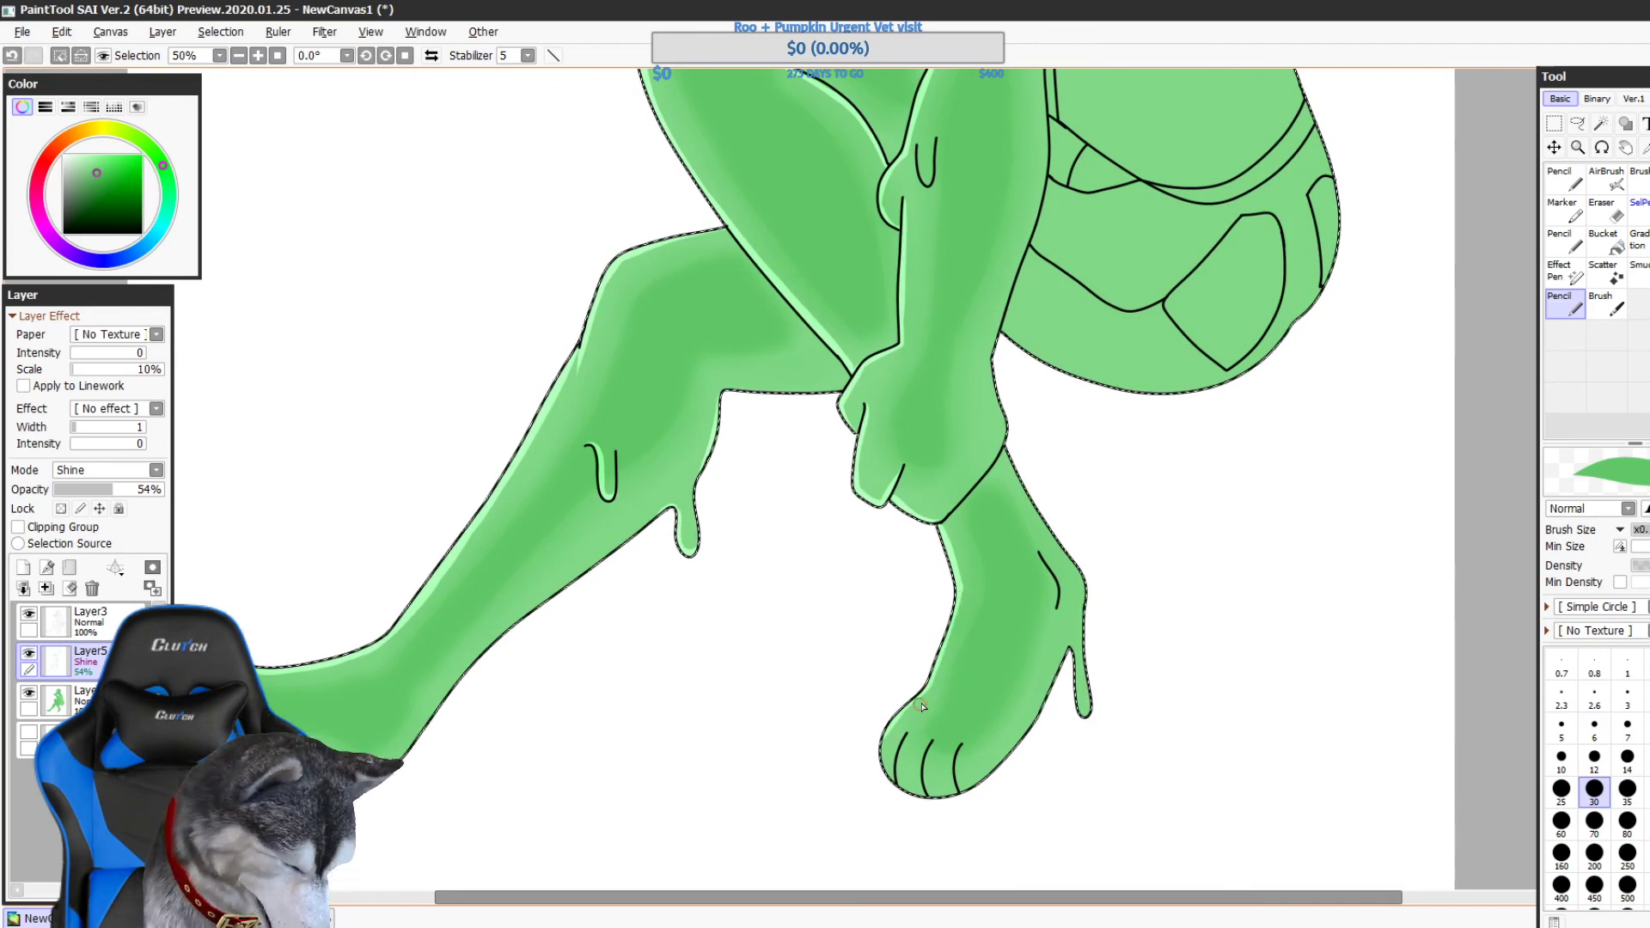
pyautogui.moveTo(909, 704); pyautogui.dragTo(886, 773)
pyautogui.hotkey('ctrl', 'z')
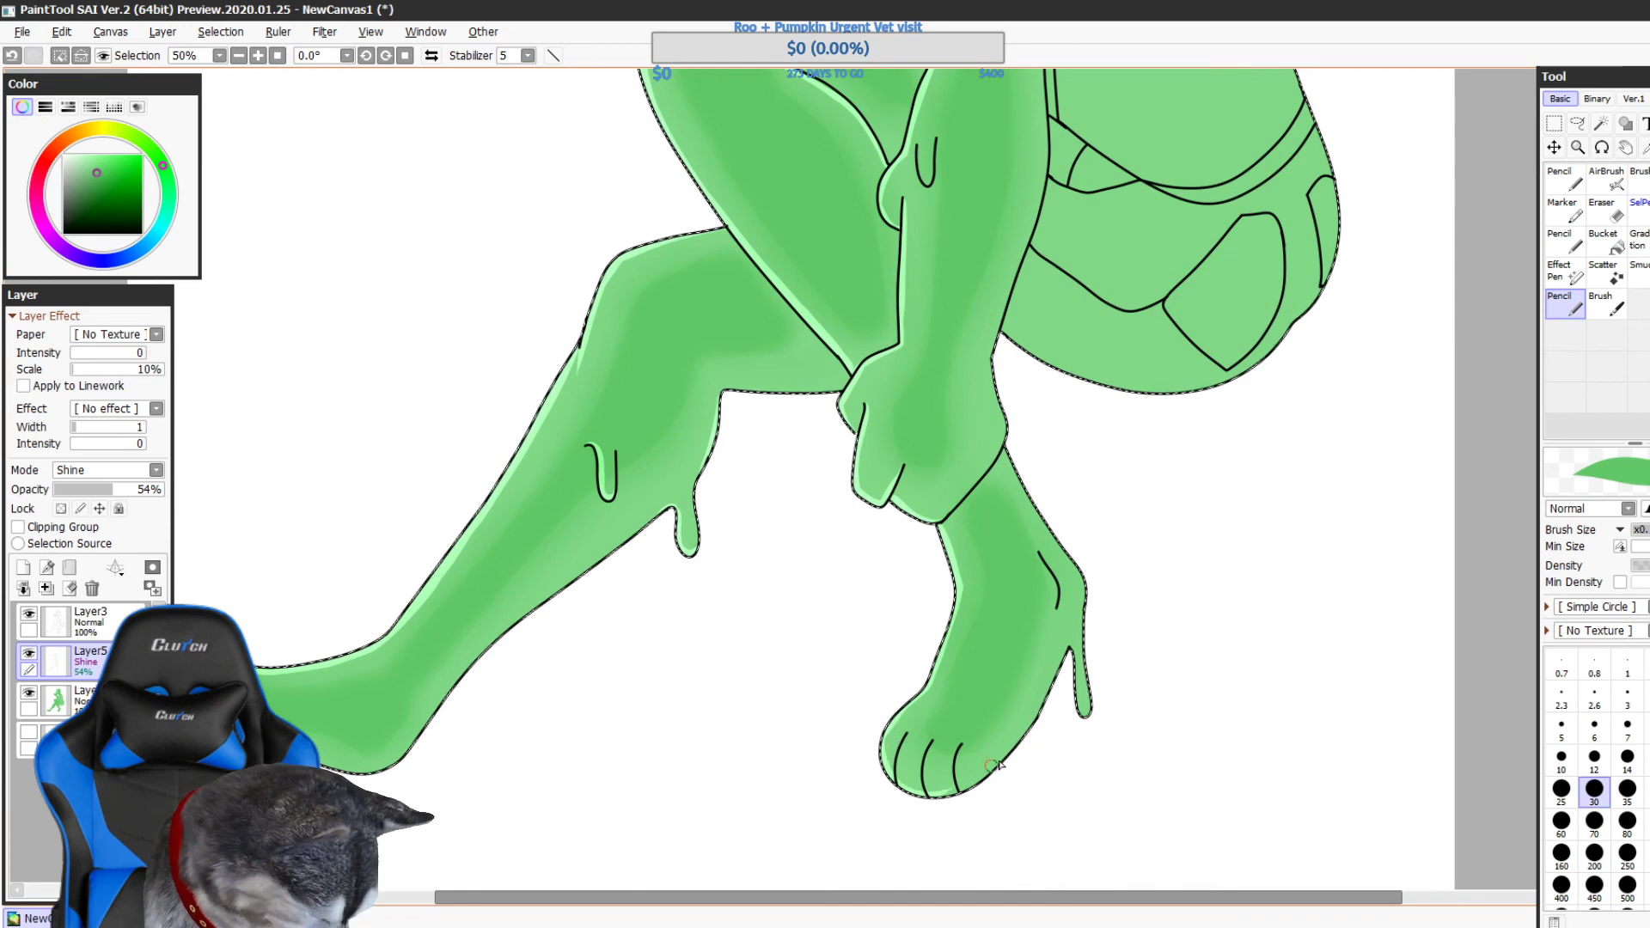
pyautogui.hotkey('ctrl', 'z')
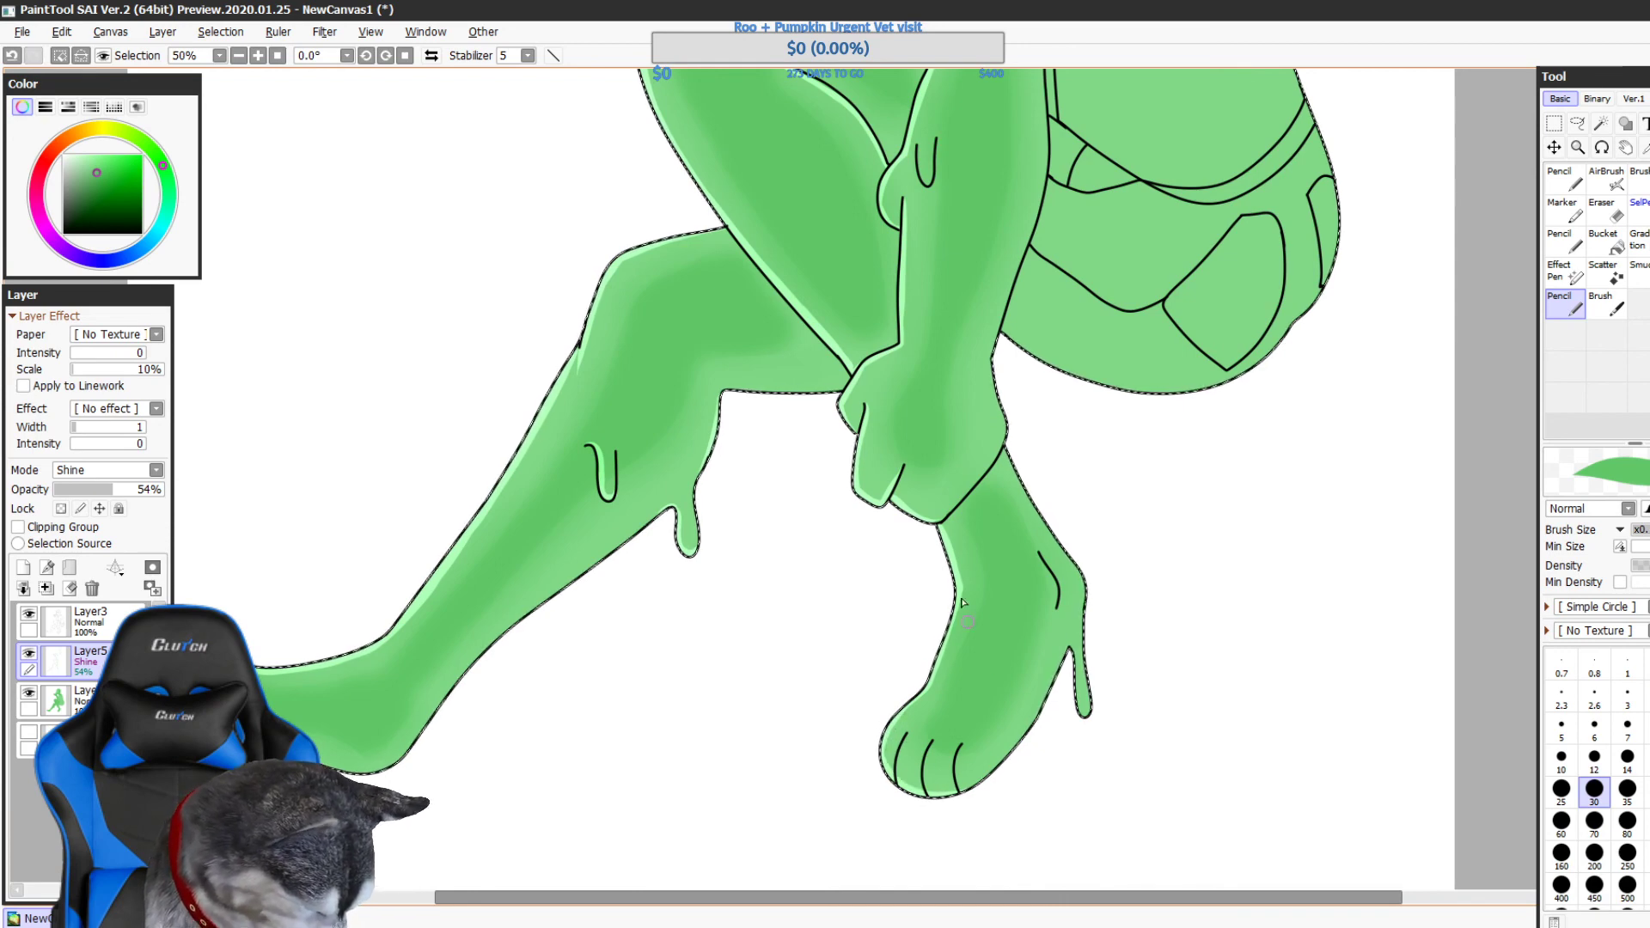
# - Paint small highlights along the toe lines of the outstretched foot, undoing misplaced strokes
pyautogui.moveTo(905, 735)
pyautogui.mouseDown()
pyautogui.moveTo(899, 780)
pyautogui.moveTo(1145, 780)
pyautogui.mouseUp()
pyautogui.hotkey('ctrl', 'z')
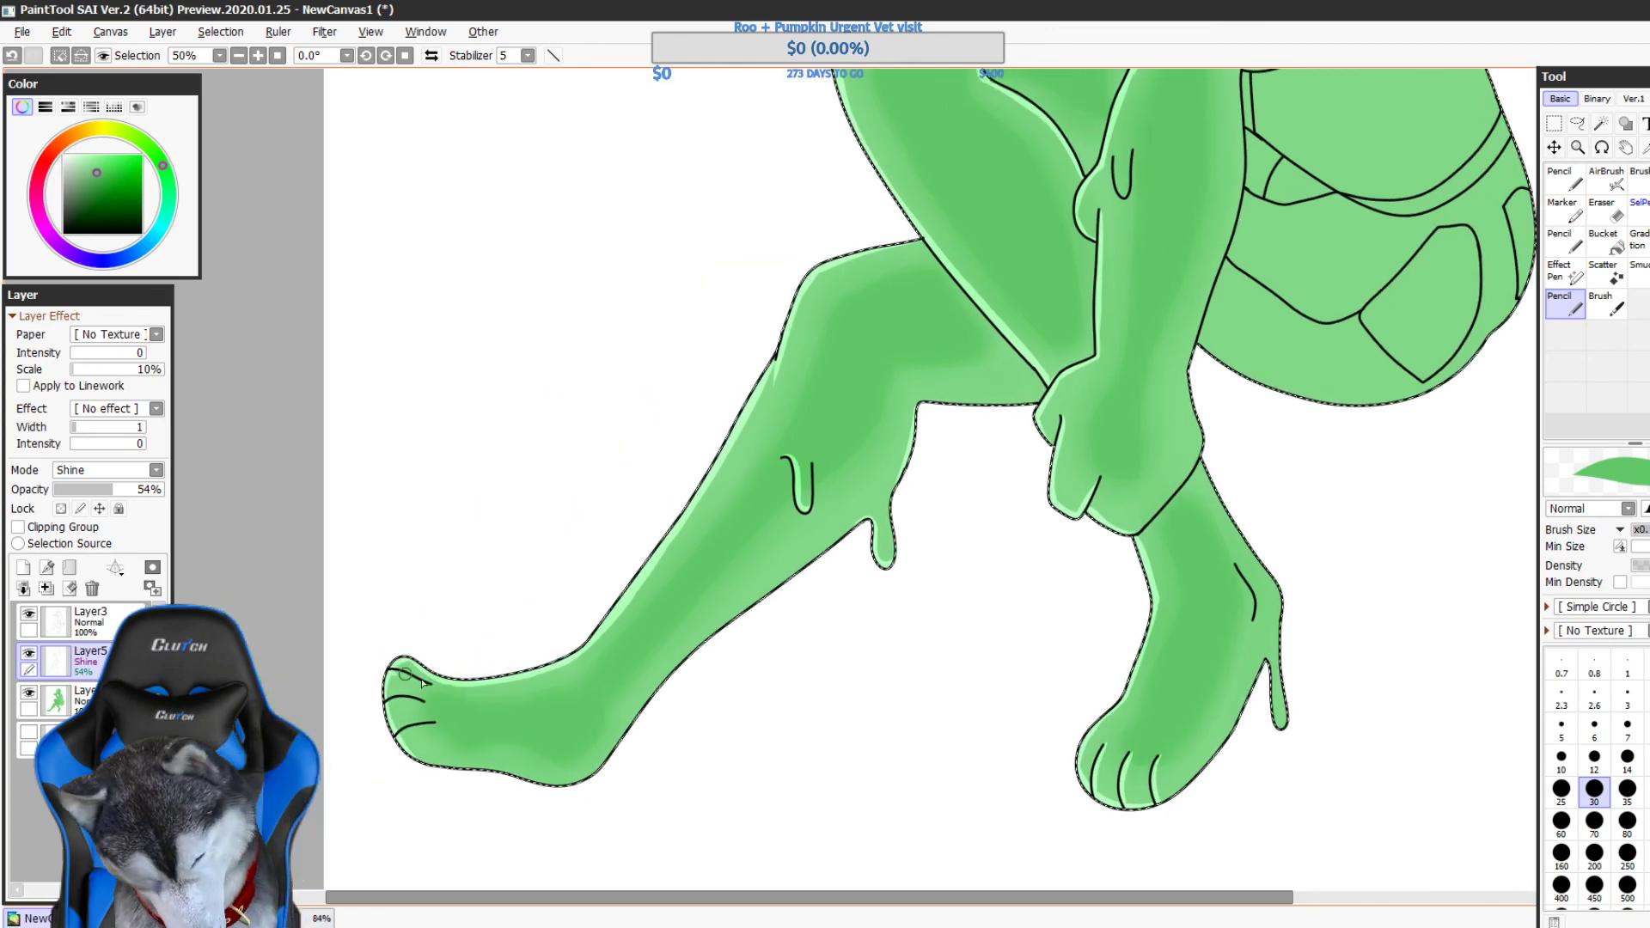
pyautogui.hotkey('ctrl', 'z')
pyautogui.moveTo(395, 673)
pyautogui.mouseDown()
pyautogui.moveTo(427, 689)
pyautogui.moveTo(387, 709)
pyautogui.moveTo(426, 711)
pyautogui.mouseUp()
pyautogui.hotkey('ctrl', 'z')
pyautogui.hotkey('ctrl', 'z')
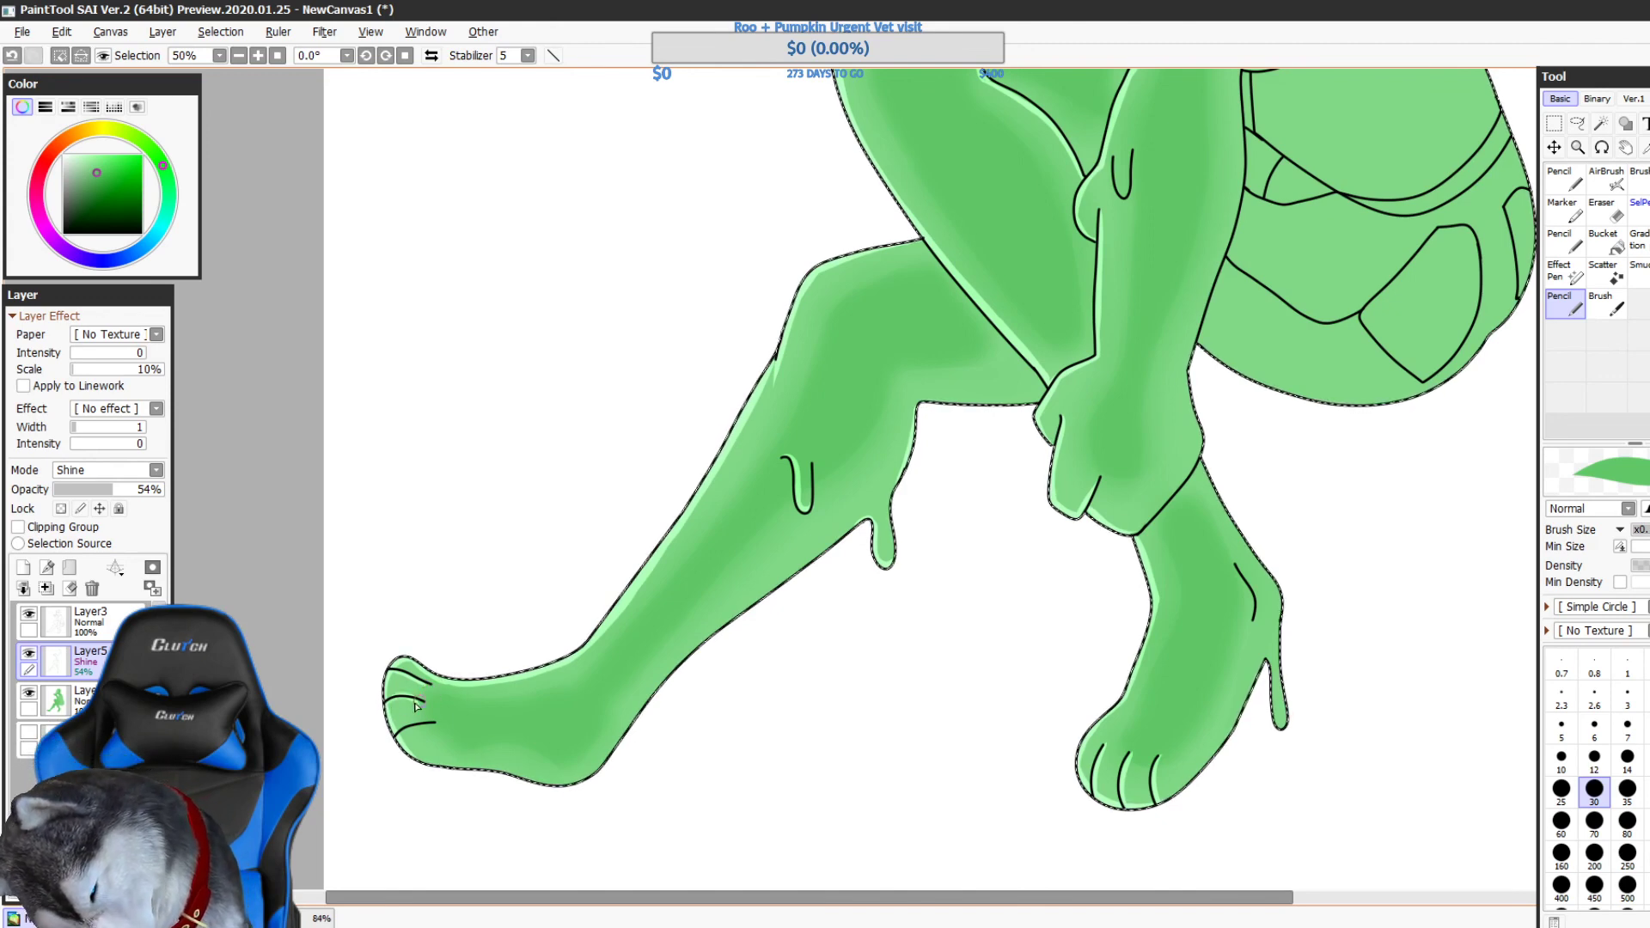
pyautogui.hotkey('ctrl', 'y')
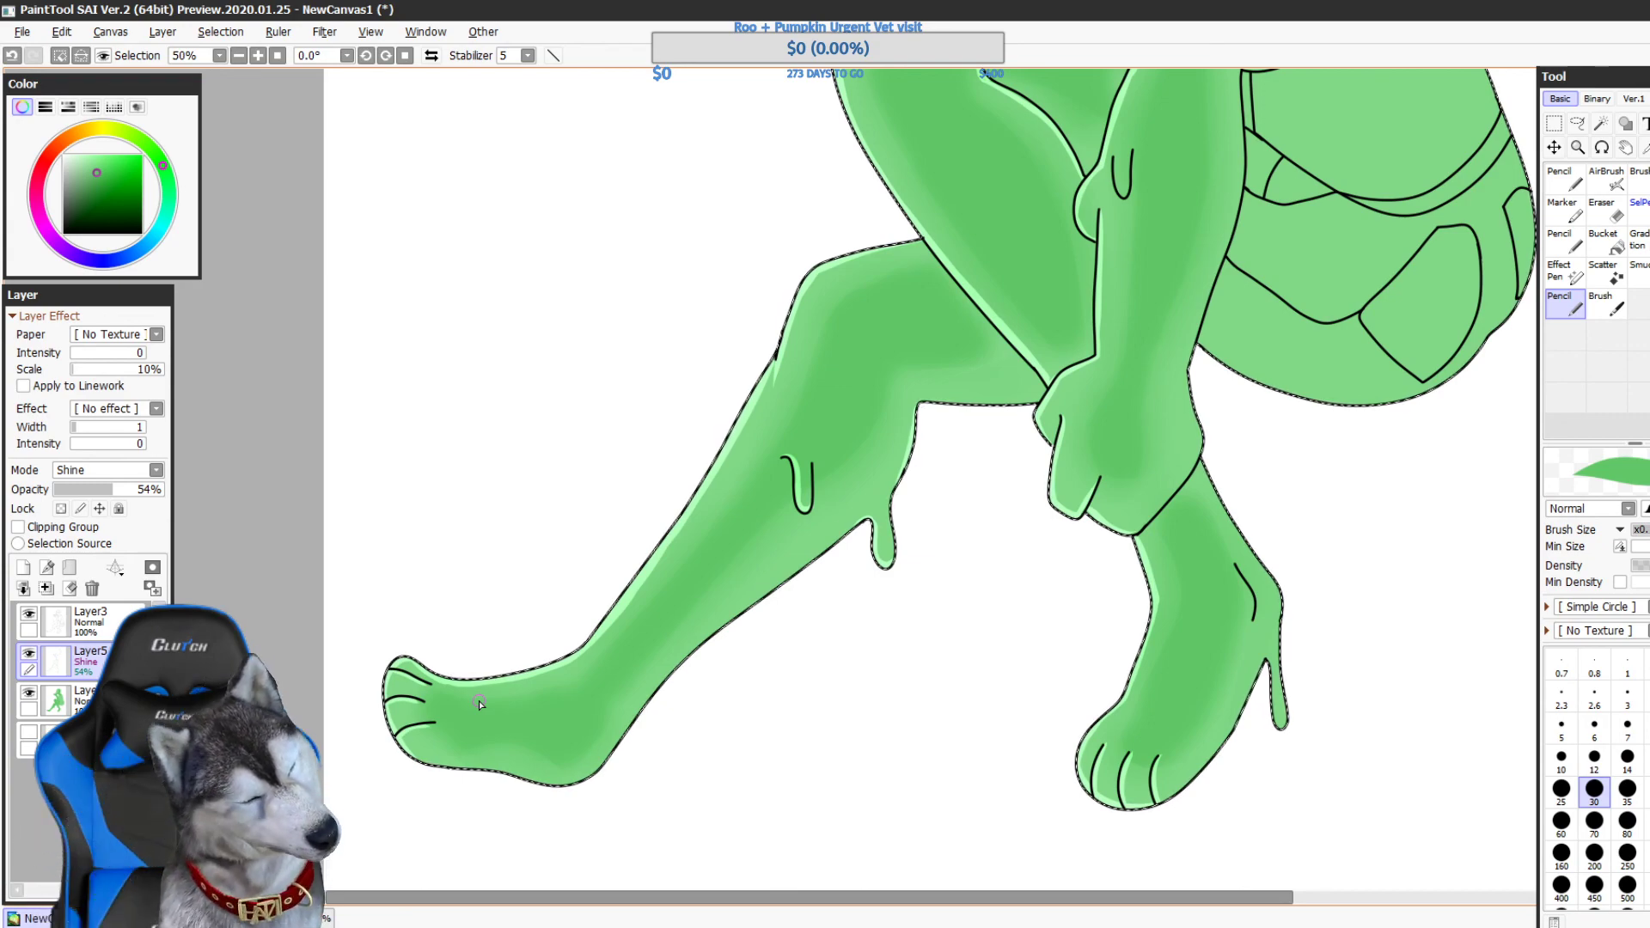
# - Apply a Gaussian Blur with a radius of 2.1 to the Shine highlight layer
pyautogui.moveTo(1138, 528); pyautogui.dragTo(968, 774)
pyautogui.moveTo(1080, 517); pyautogui.dragTo(1017, 695)
pyautogui.moveTo(1031, 575); pyautogui.dragTo(1043, 773)
pyautogui.moveTo(1023, 656); pyautogui.dragTo(1024, 796)
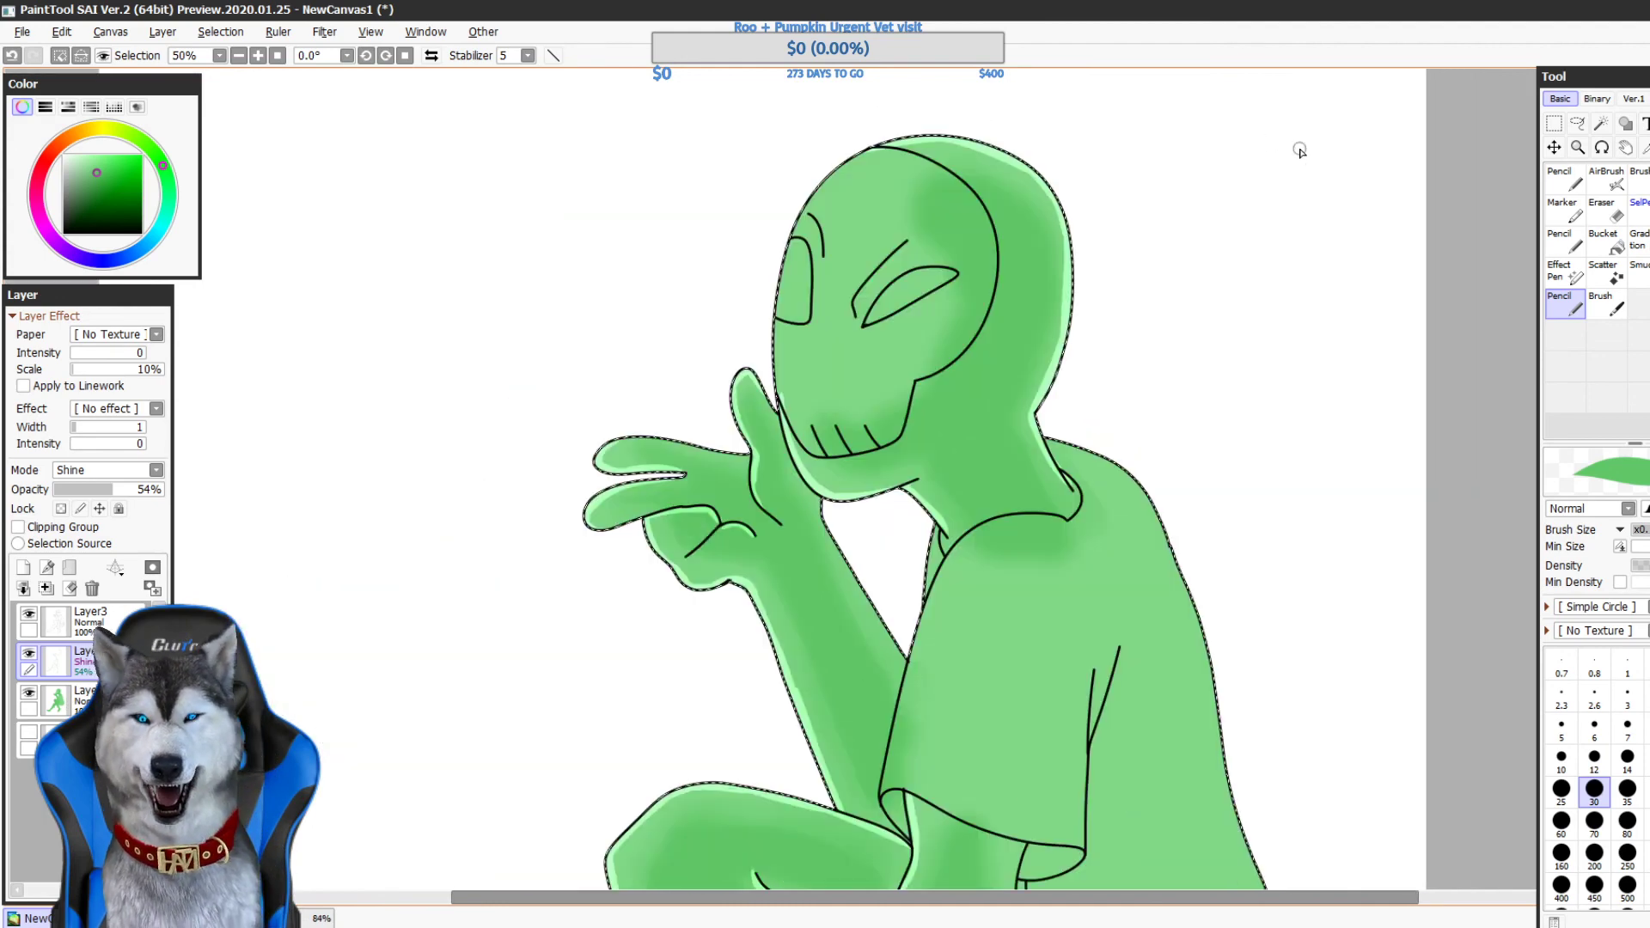
pyautogui.scroll(-2, 1300, 151)
pyautogui.moveTo(1252, 383); pyautogui.dragTo(1044, 259)
pyautogui.click(278, 32)
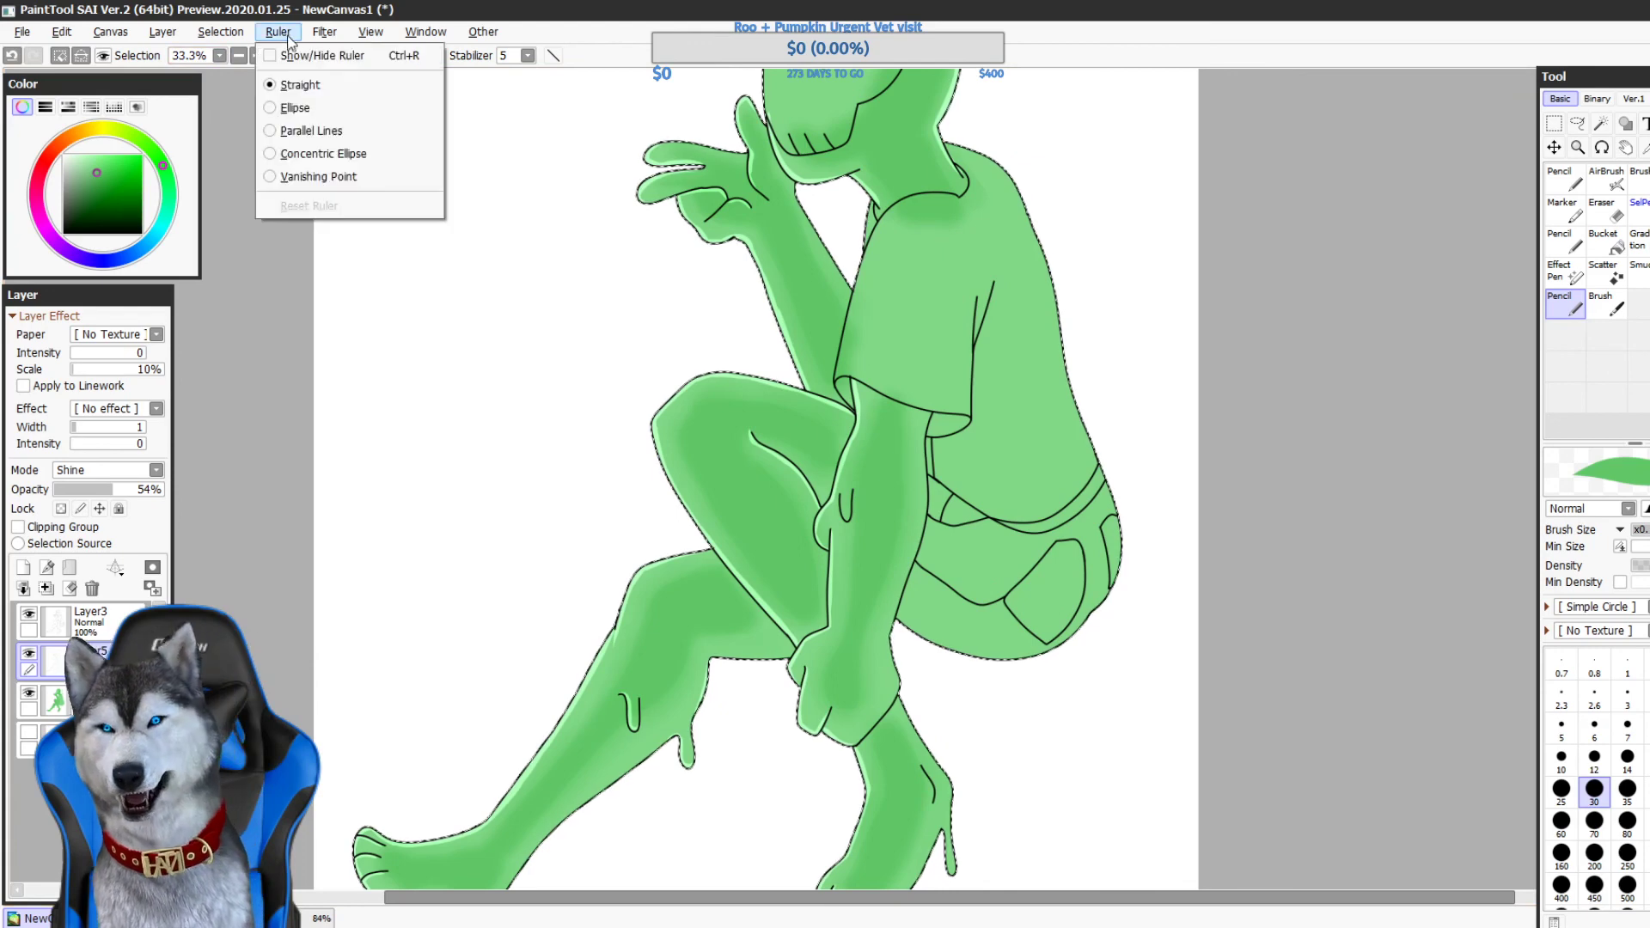
pyautogui.moveTo(324, 31)
pyautogui.moveTo(423, 84)
pyautogui.click(482, 90)
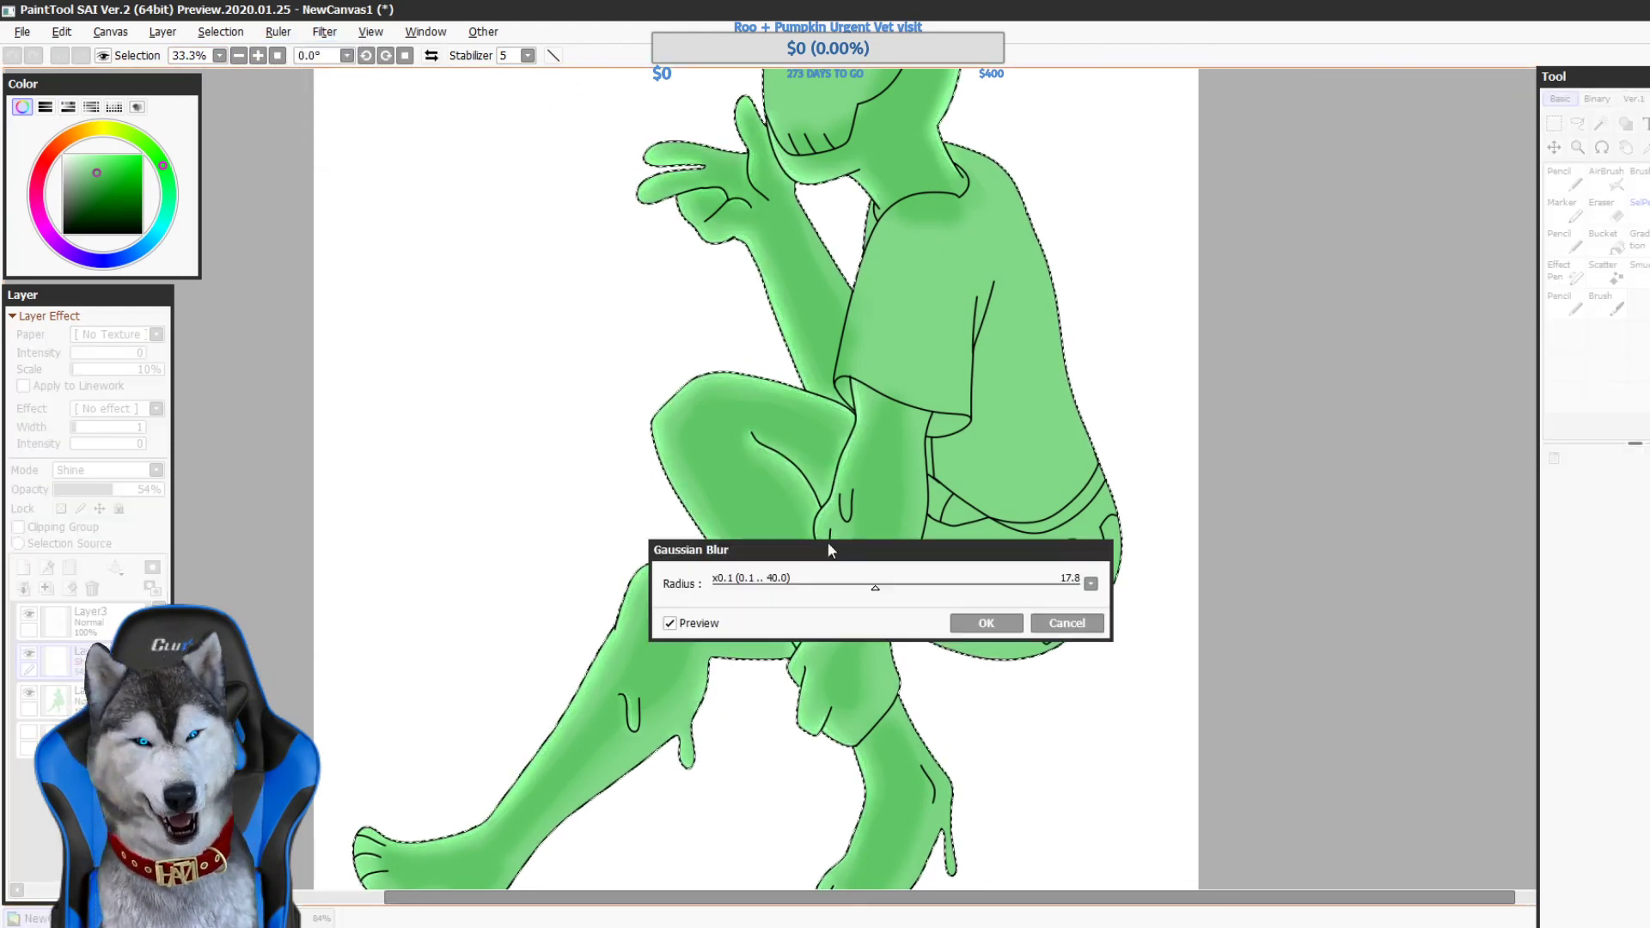
pyautogui.moveTo(742, 588); pyautogui.dragTo(730, 588)
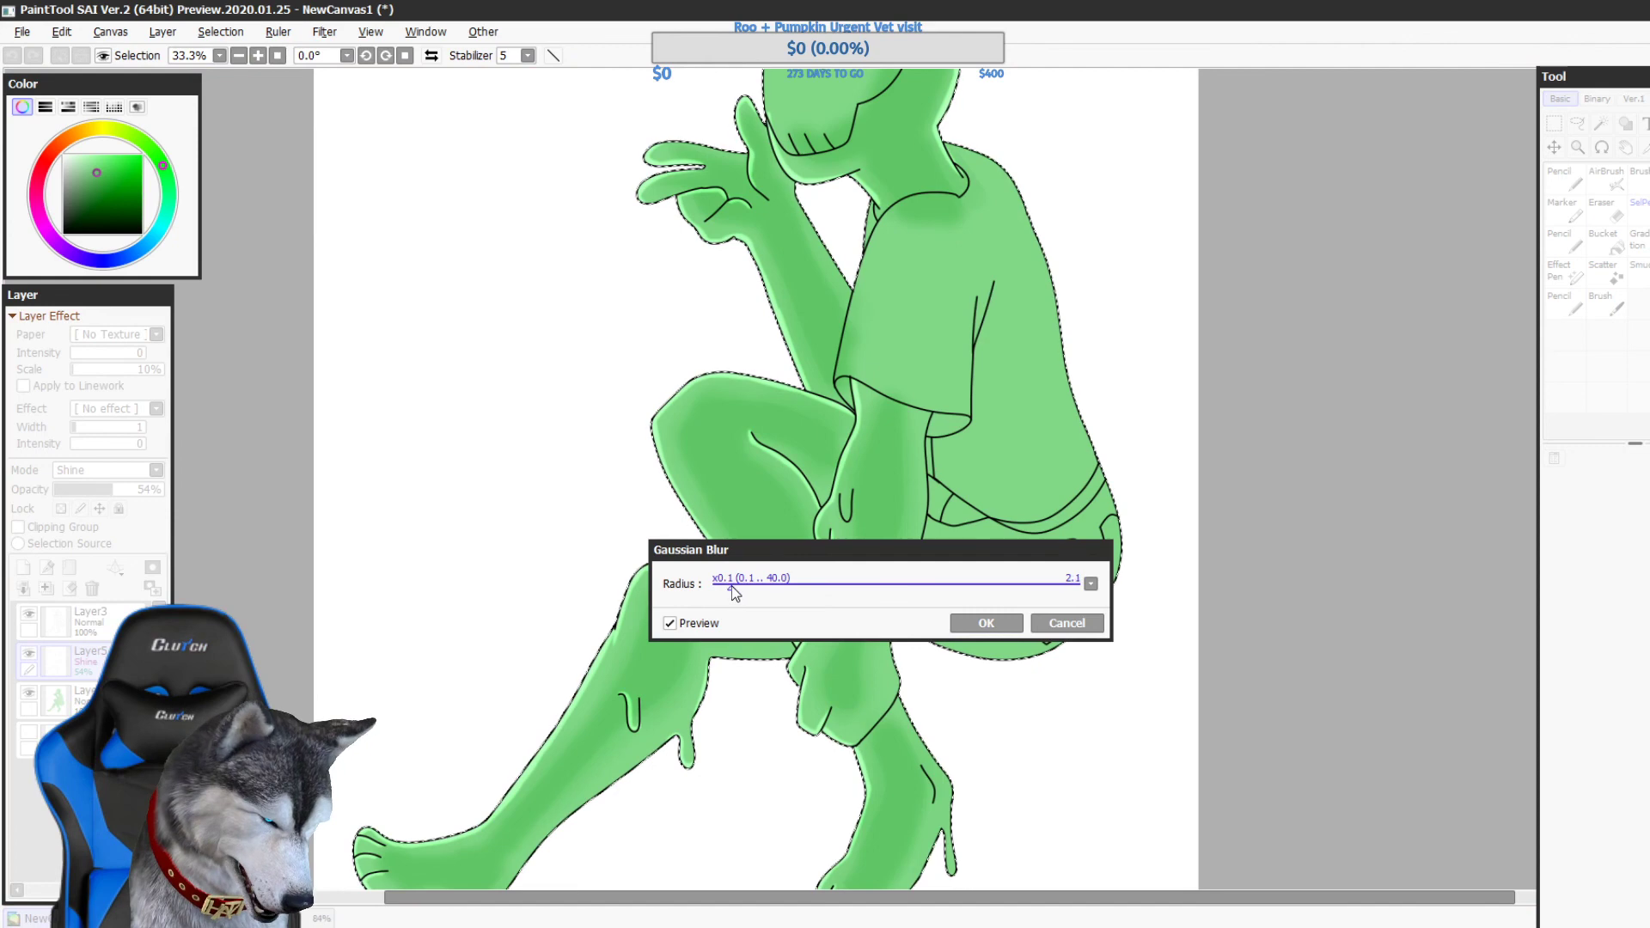
pyautogui.click(988, 622)
# - Set the brush size to 35 and touch up the Shine highlights along the raised leg's edges, undoing misplaced strokes
pyautogui.click(1649, 179)
pyautogui.moveTo(1072, 593); pyautogui.dragTo(1052, 521)
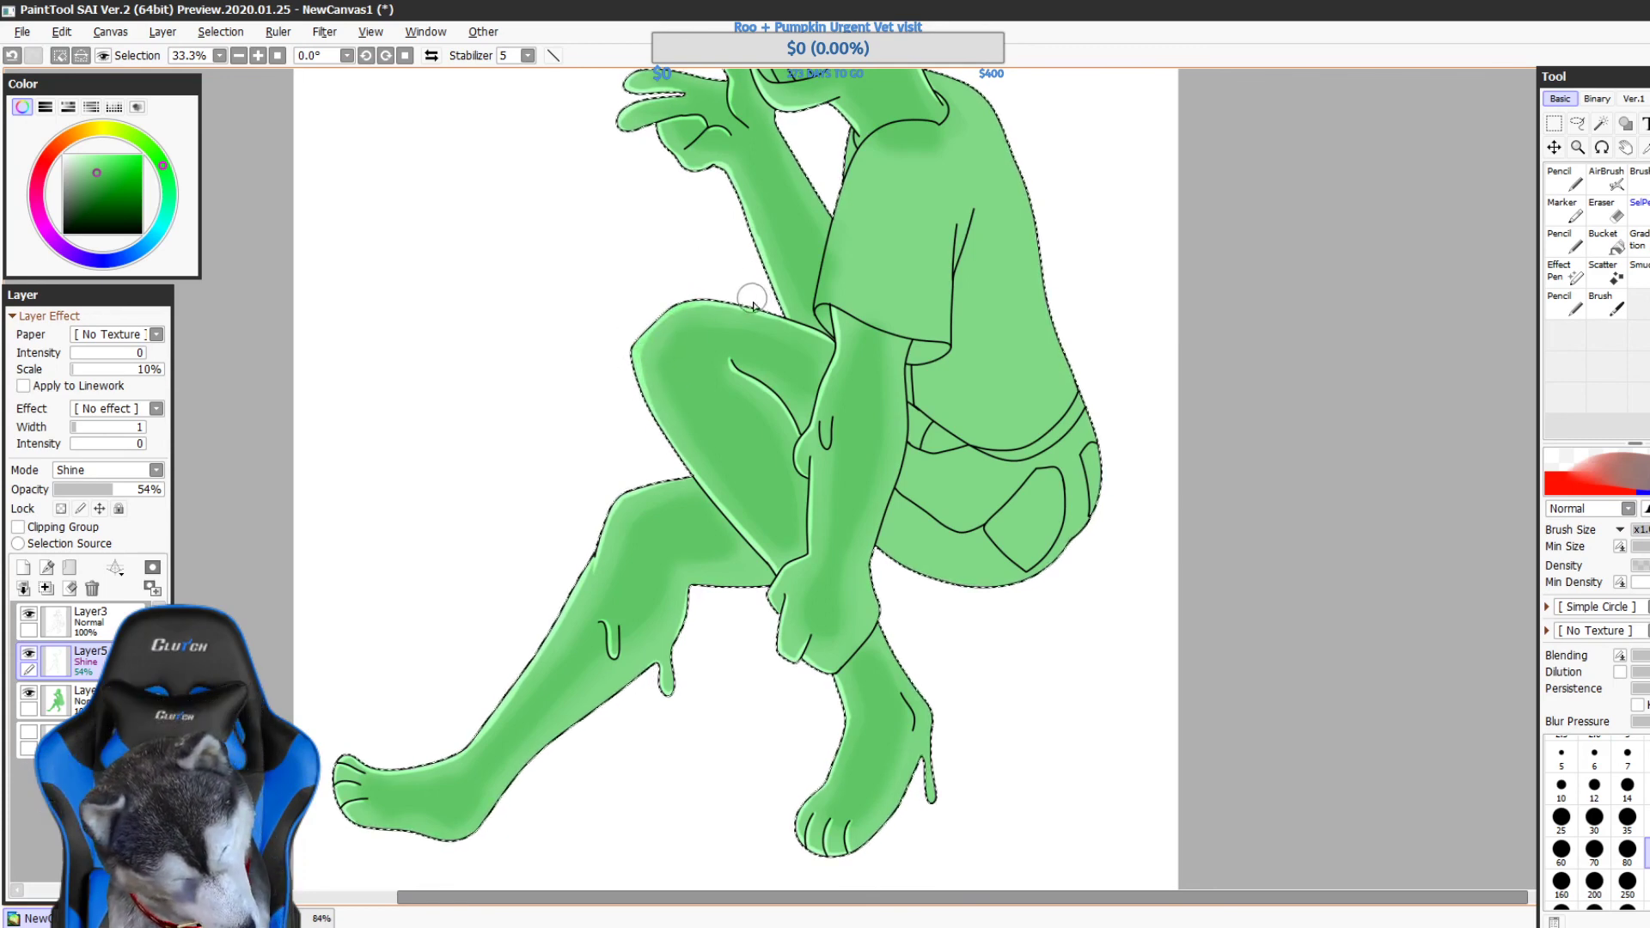
pyautogui.hotkey('ctrl', 'z')
pyautogui.click(1620, 824)
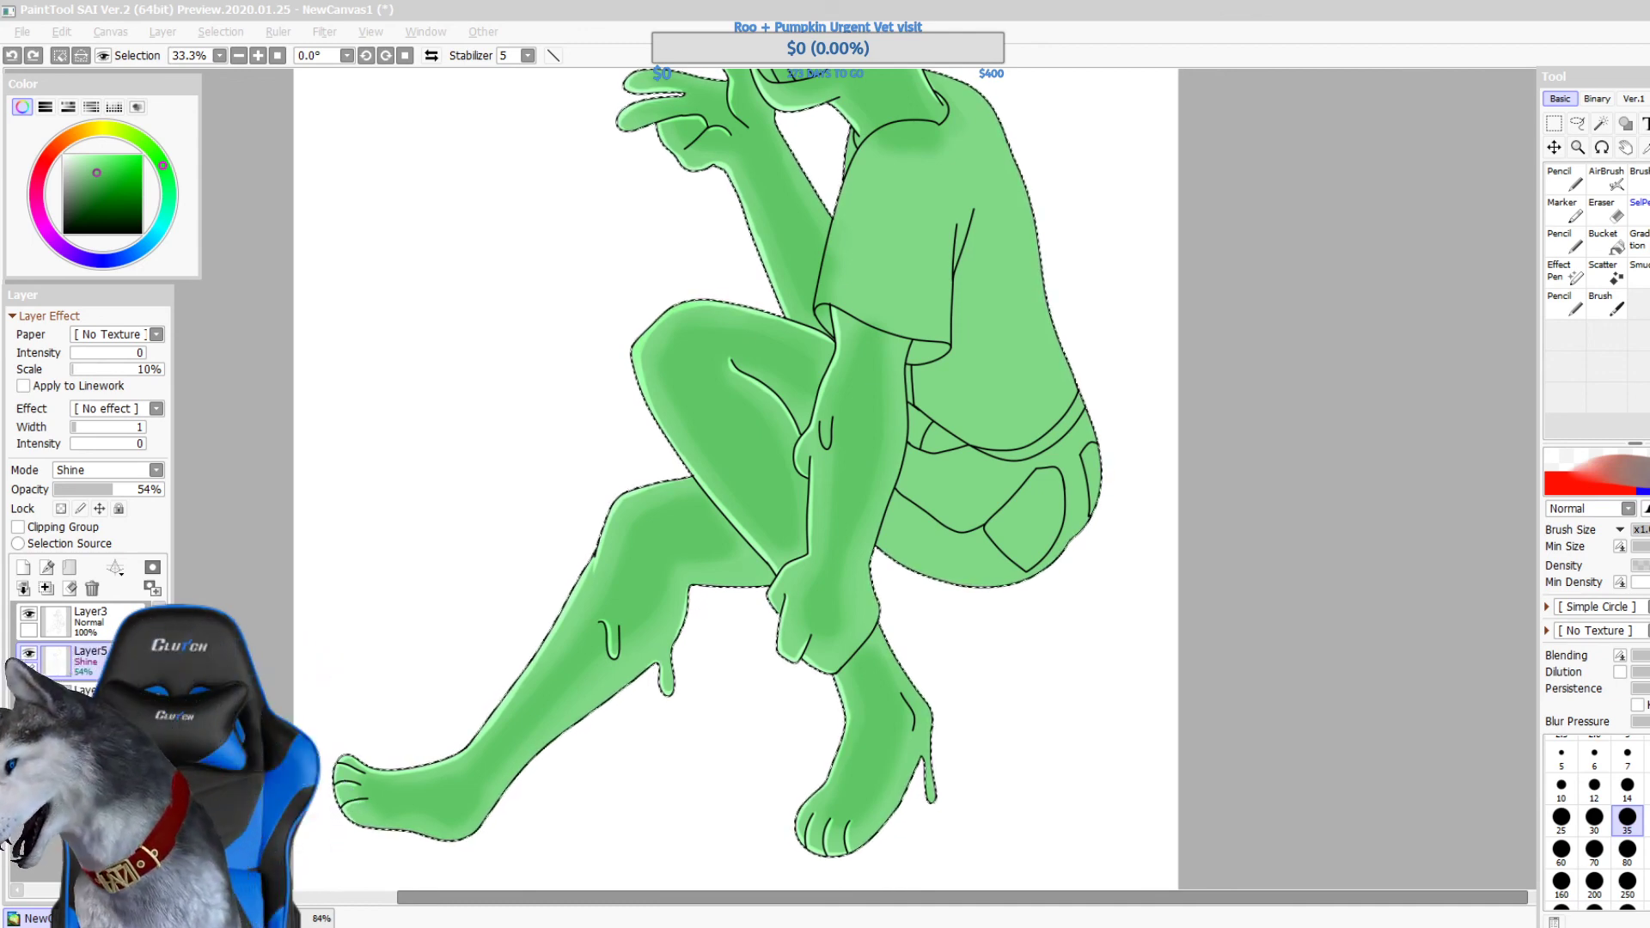
pyautogui.click(1156, 466)
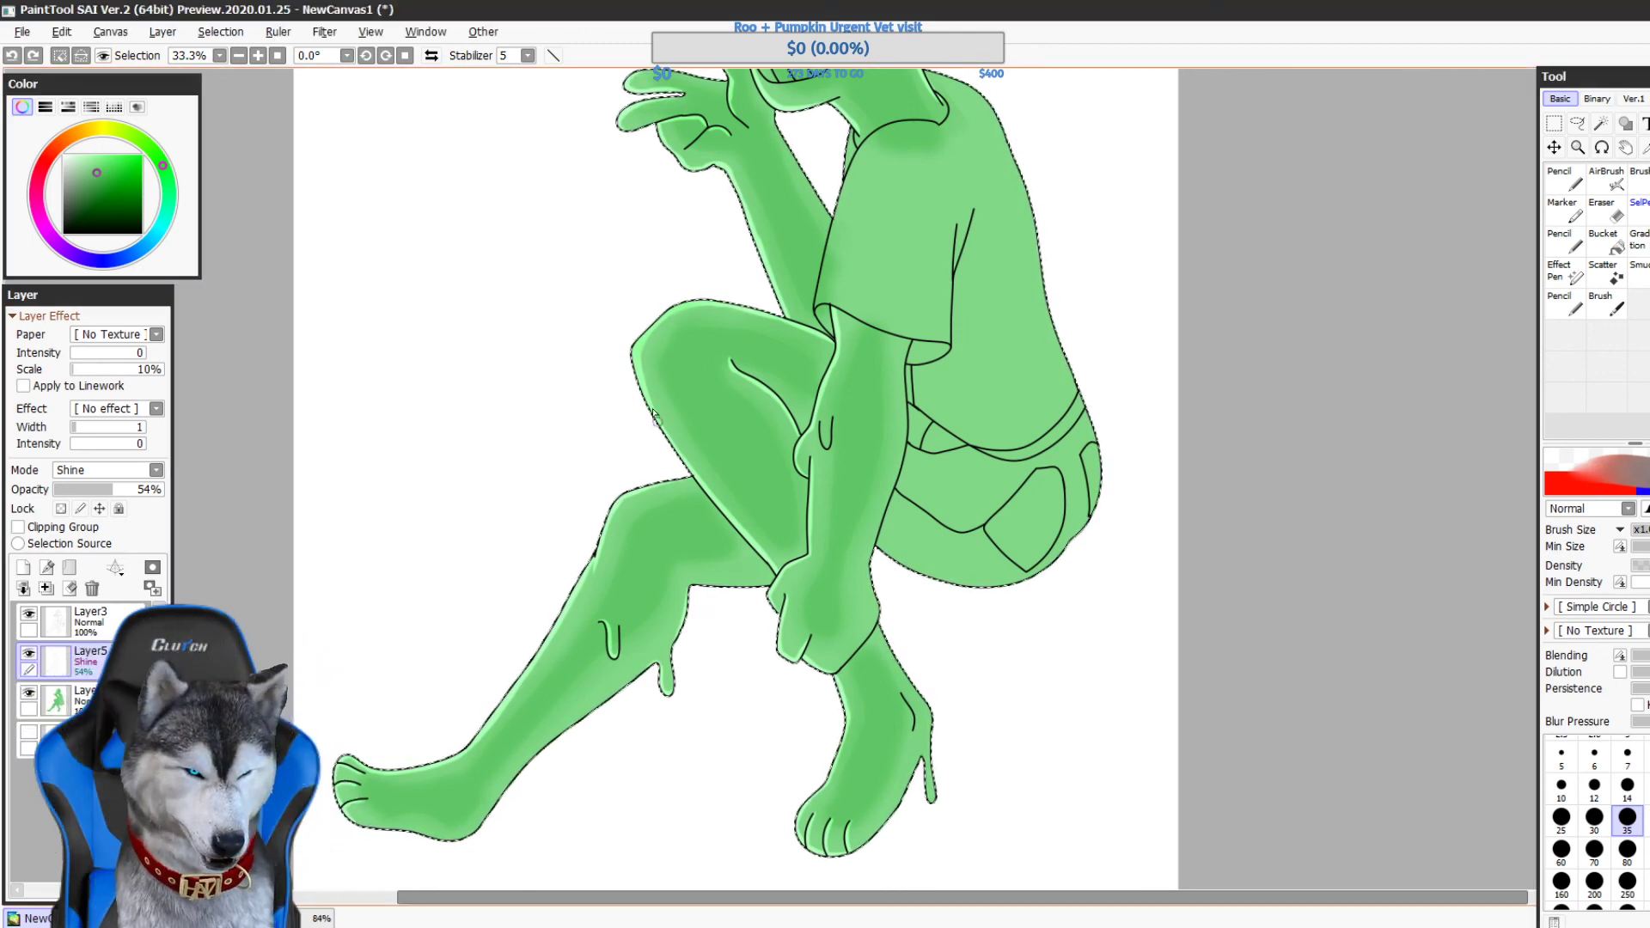
pyautogui.moveTo(664, 322); pyautogui.dragTo(654, 408)
pyautogui.hotkey('ctrl', 'z')
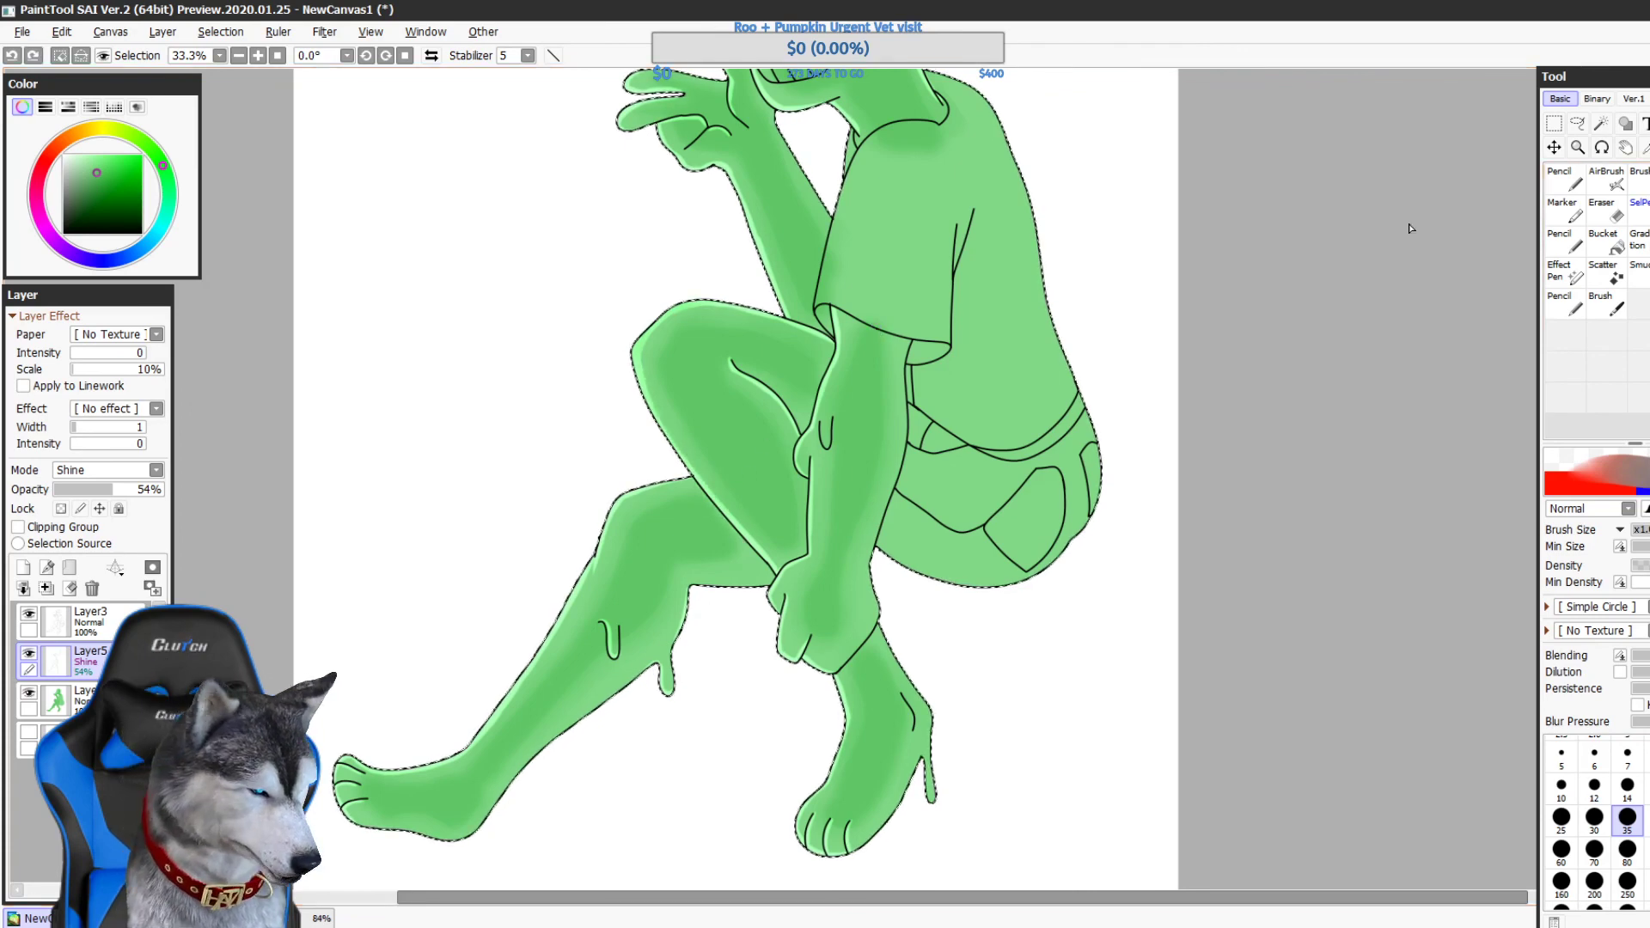
pyautogui.hotkey('ctrl', 'z')
pyautogui.moveTo(754, 550); pyautogui.dragTo(774, 571)
pyautogui.moveTo(783, 457)
pyautogui.mouseDown()
pyautogui.moveTo(850, 367)
pyautogui.moveTo(690, 414)
pyautogui.mouseUp()
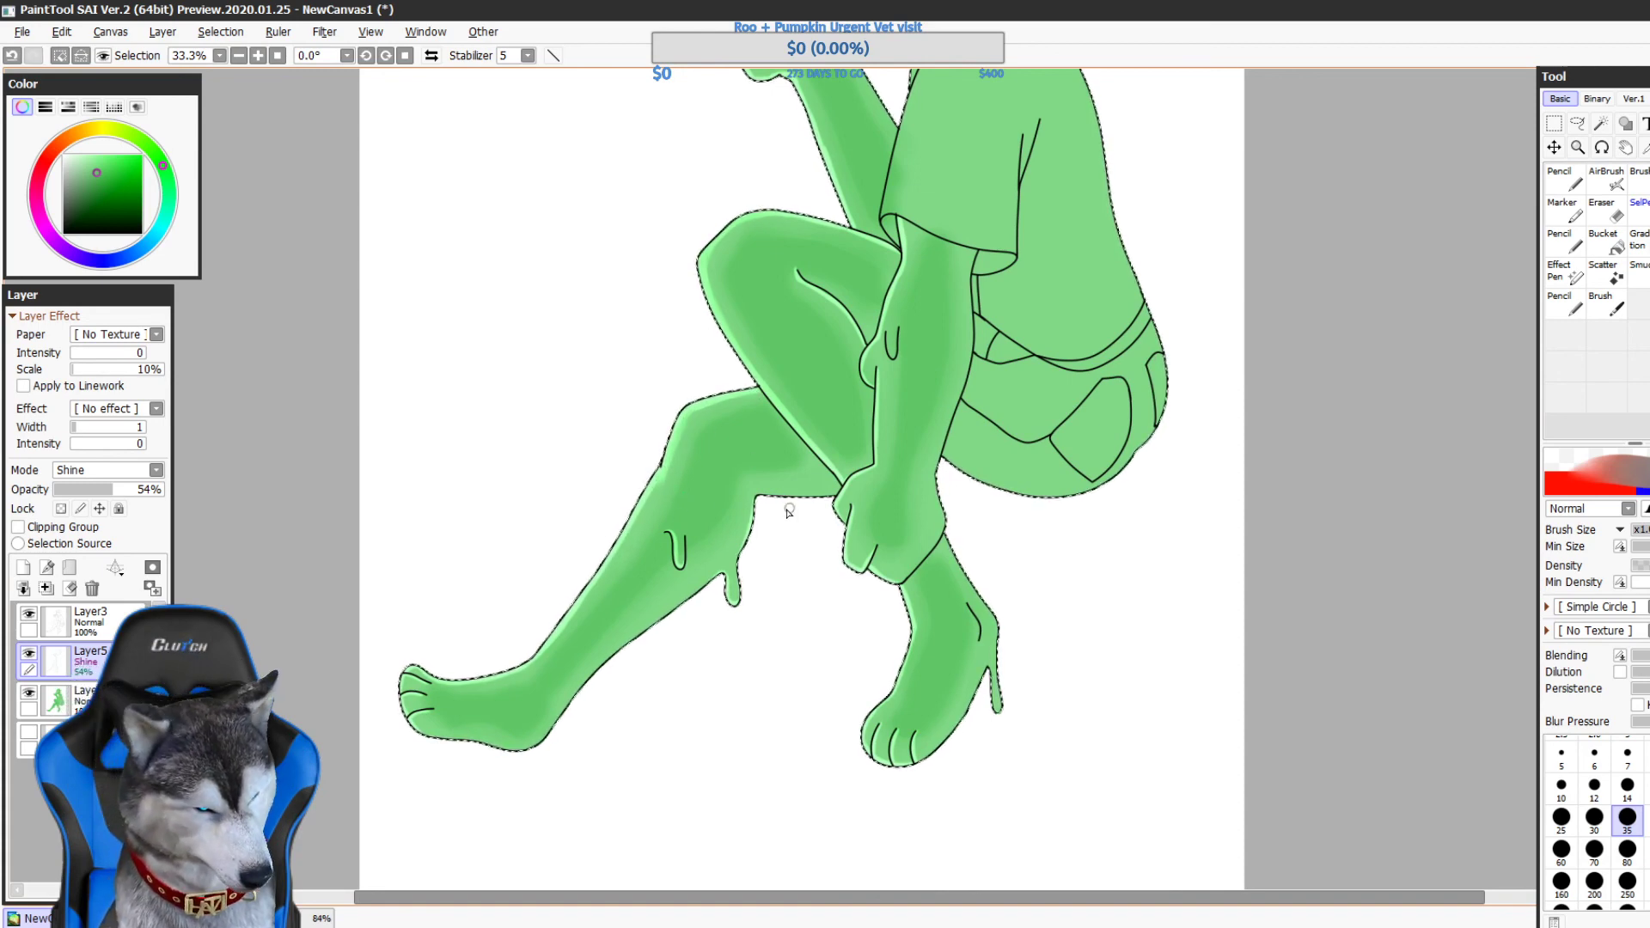
pyautogui.moveTo(753, 562); pyautogui.dragTo(829, 496)
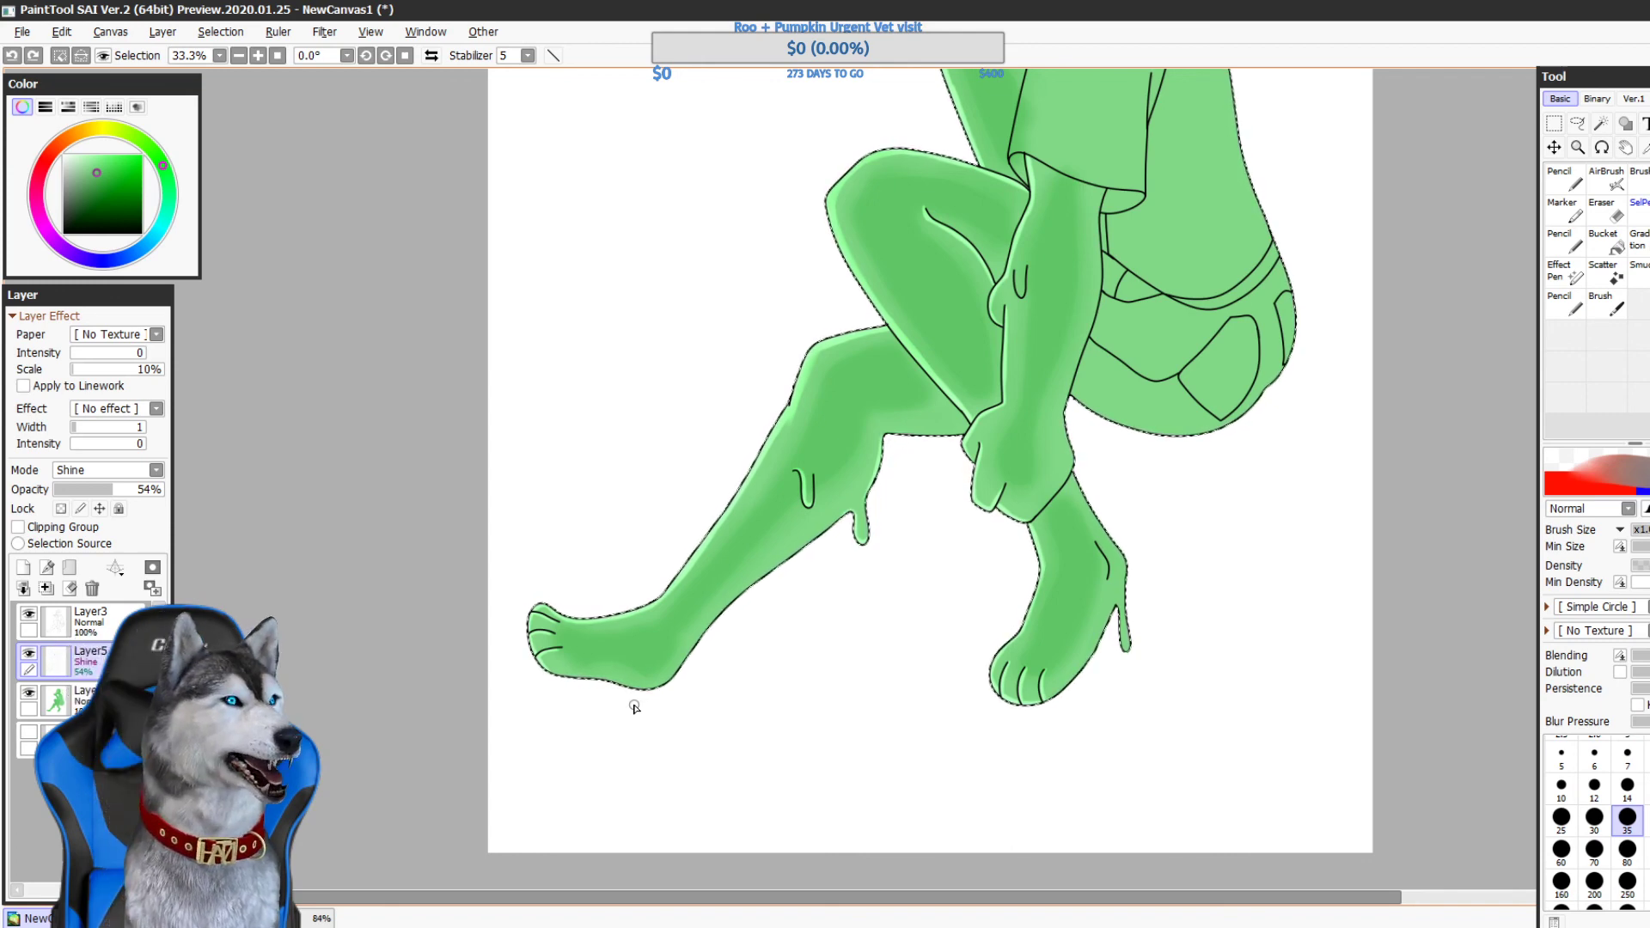
# - Try small highlight touch-ups on the outstretched foot's toes and along the near forearm's edge, undoing the strokes
pyautogui.moveTo(554, 633)
pyautogui.mouseDown()
pyautogui.moveTo(534, 634)
pyautogui.moveTo(538, 659)
pyautogui.mouseUp()
pyautogui.hotkey('ctrl', 'z')
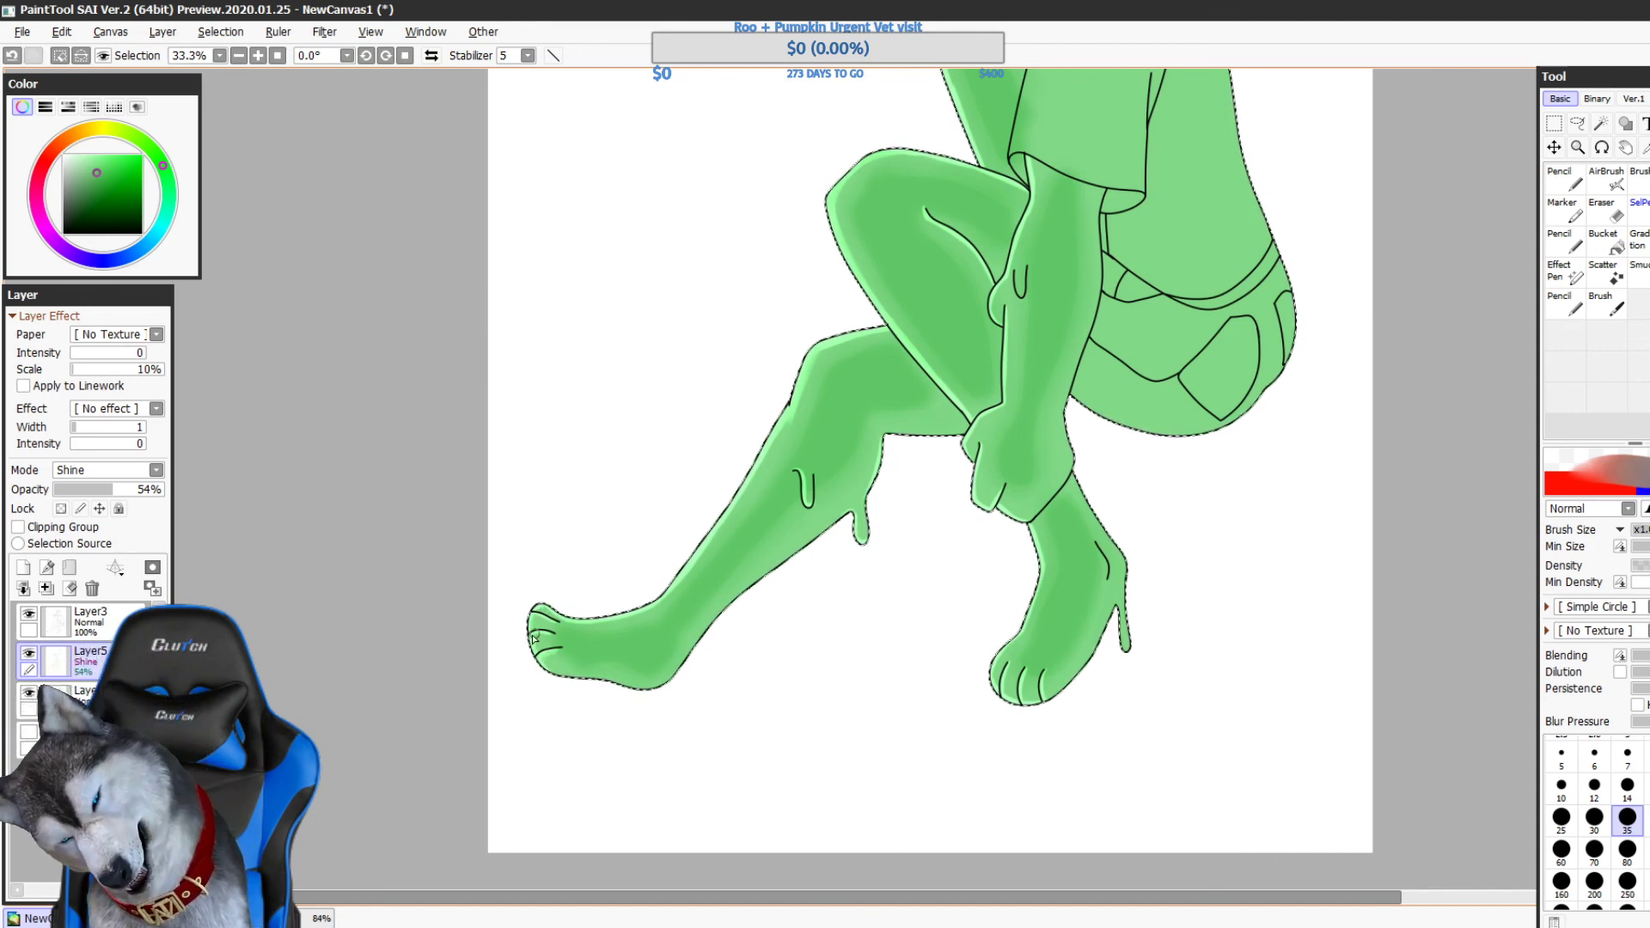
pyautogui.moveTo(554, 638); pyautogui.dragTo(533, 637)
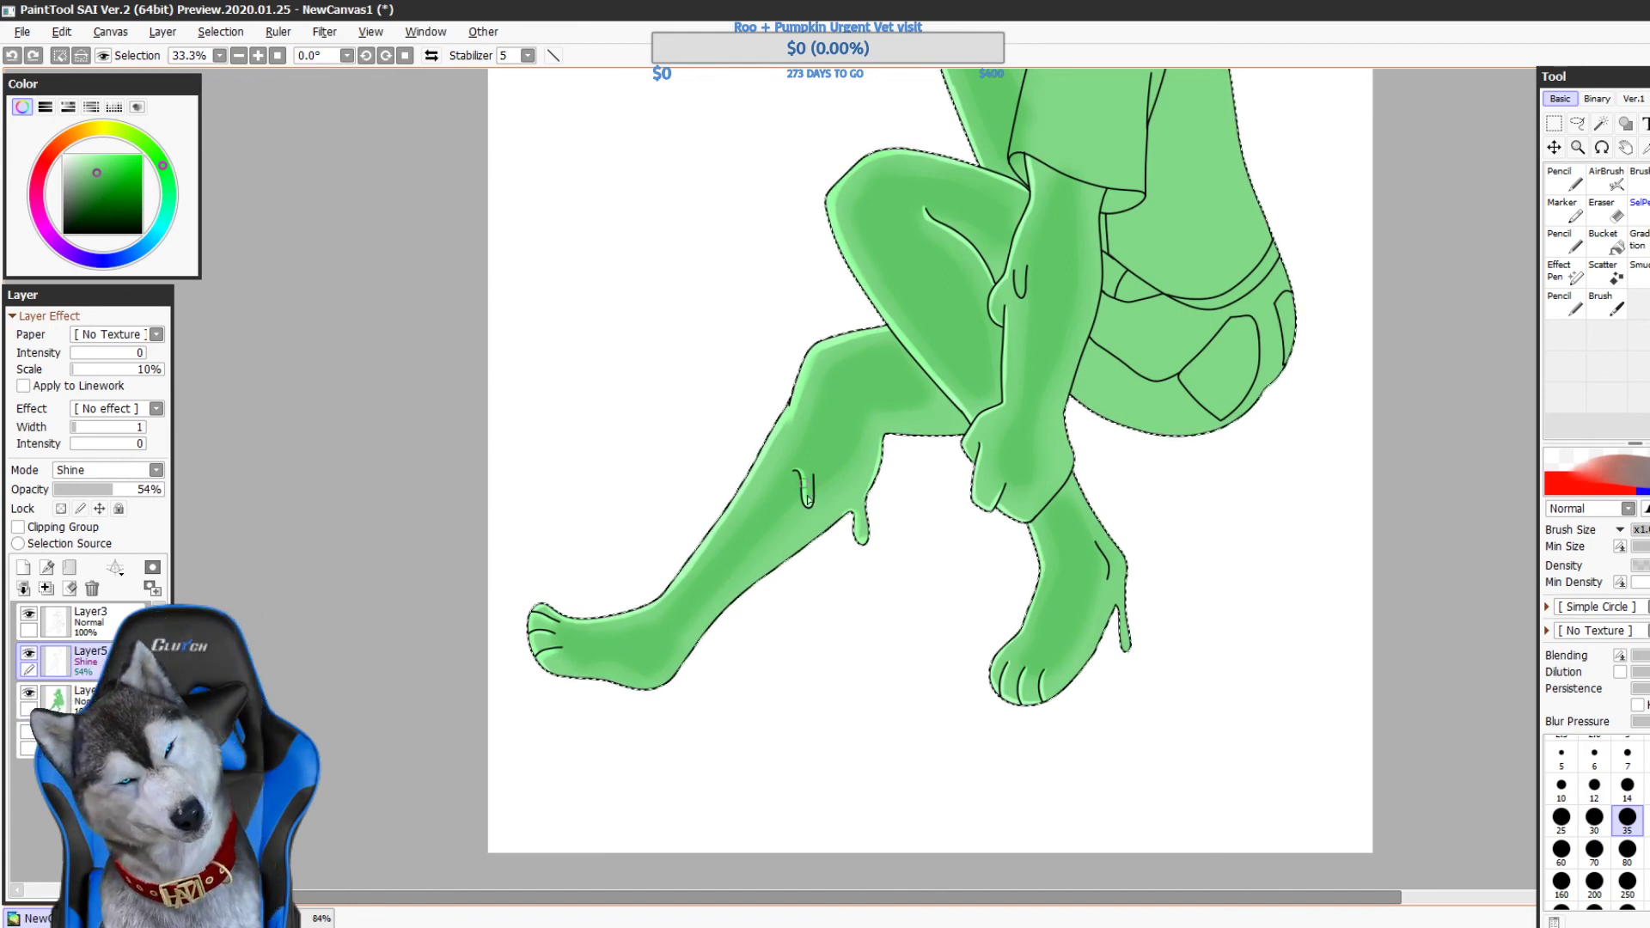
pyautogui.moveTo(1034, 534); pyautogui.dragTo(996, 759)
pyautogui.moveTo(1058, 519); pyautogui.dragTo(1057, 599)
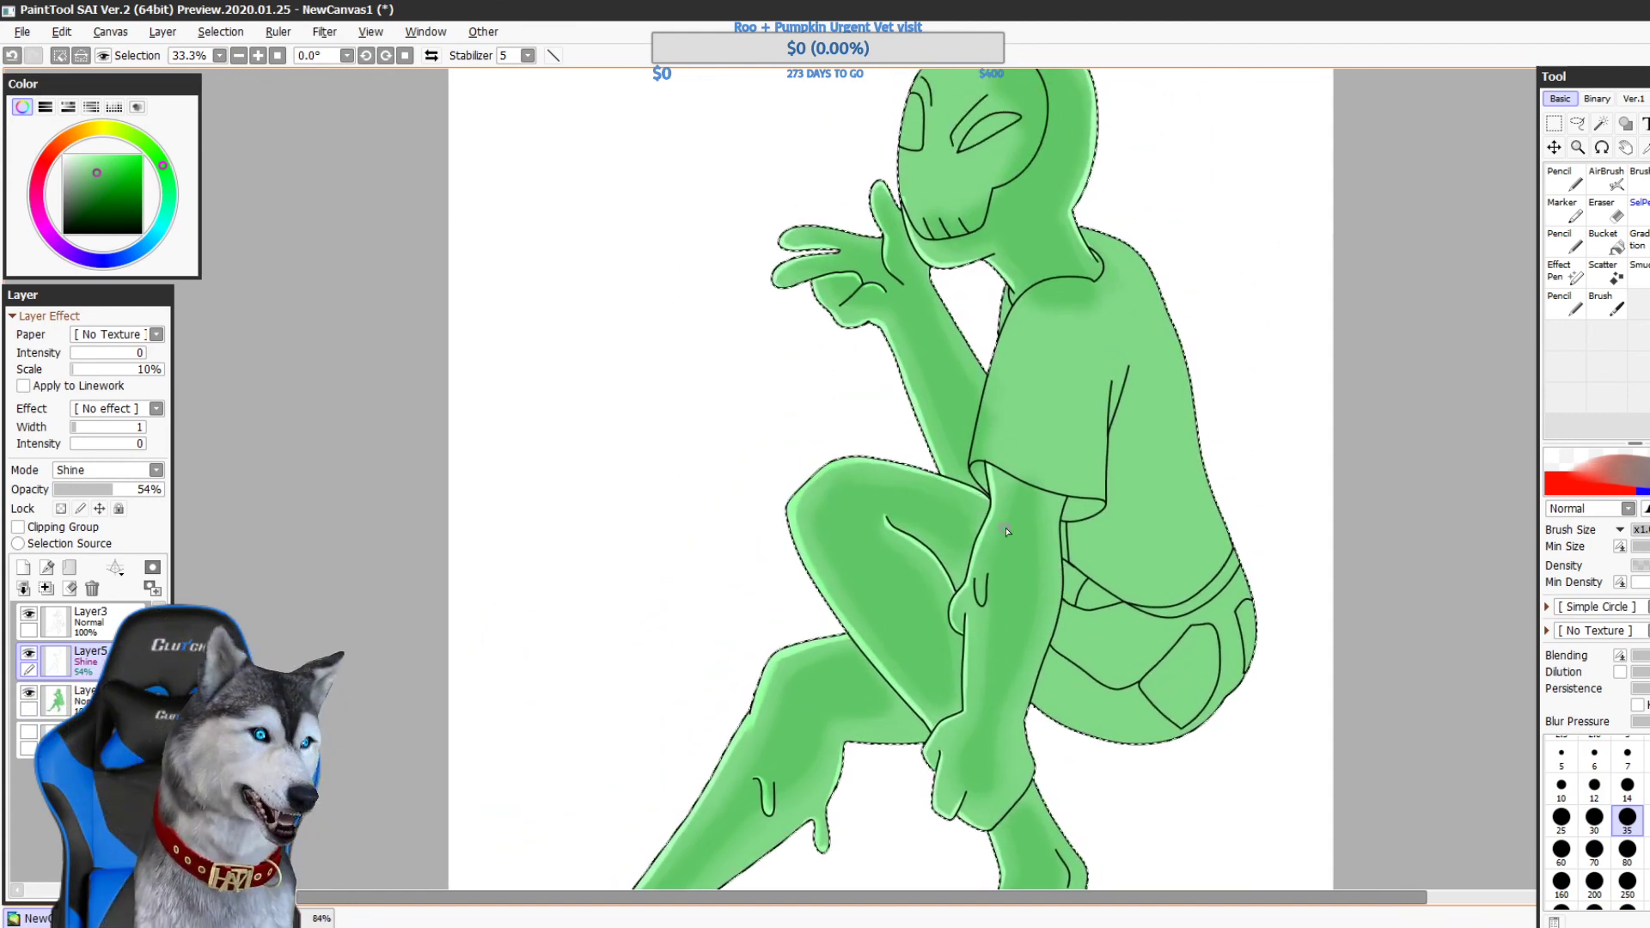
pyautogui.hotkey('ctrl', 'z')
pyautogui.moveTo(992, 497)
pyautogui.mouseDown()
pyautogui.moveTo(958, 626)
pyautogui.moveTo(972, 496)
pyautogui.moveTo(969, 571)
pyautogui.moveTo(932, 619)
pyautogui.mouseUp()
pyautogui.hotkey('ctrl', 'z')
pyautogui.hotkey('ctrl', 'z')
pyautogui.hotkey('ctrl', 'z')
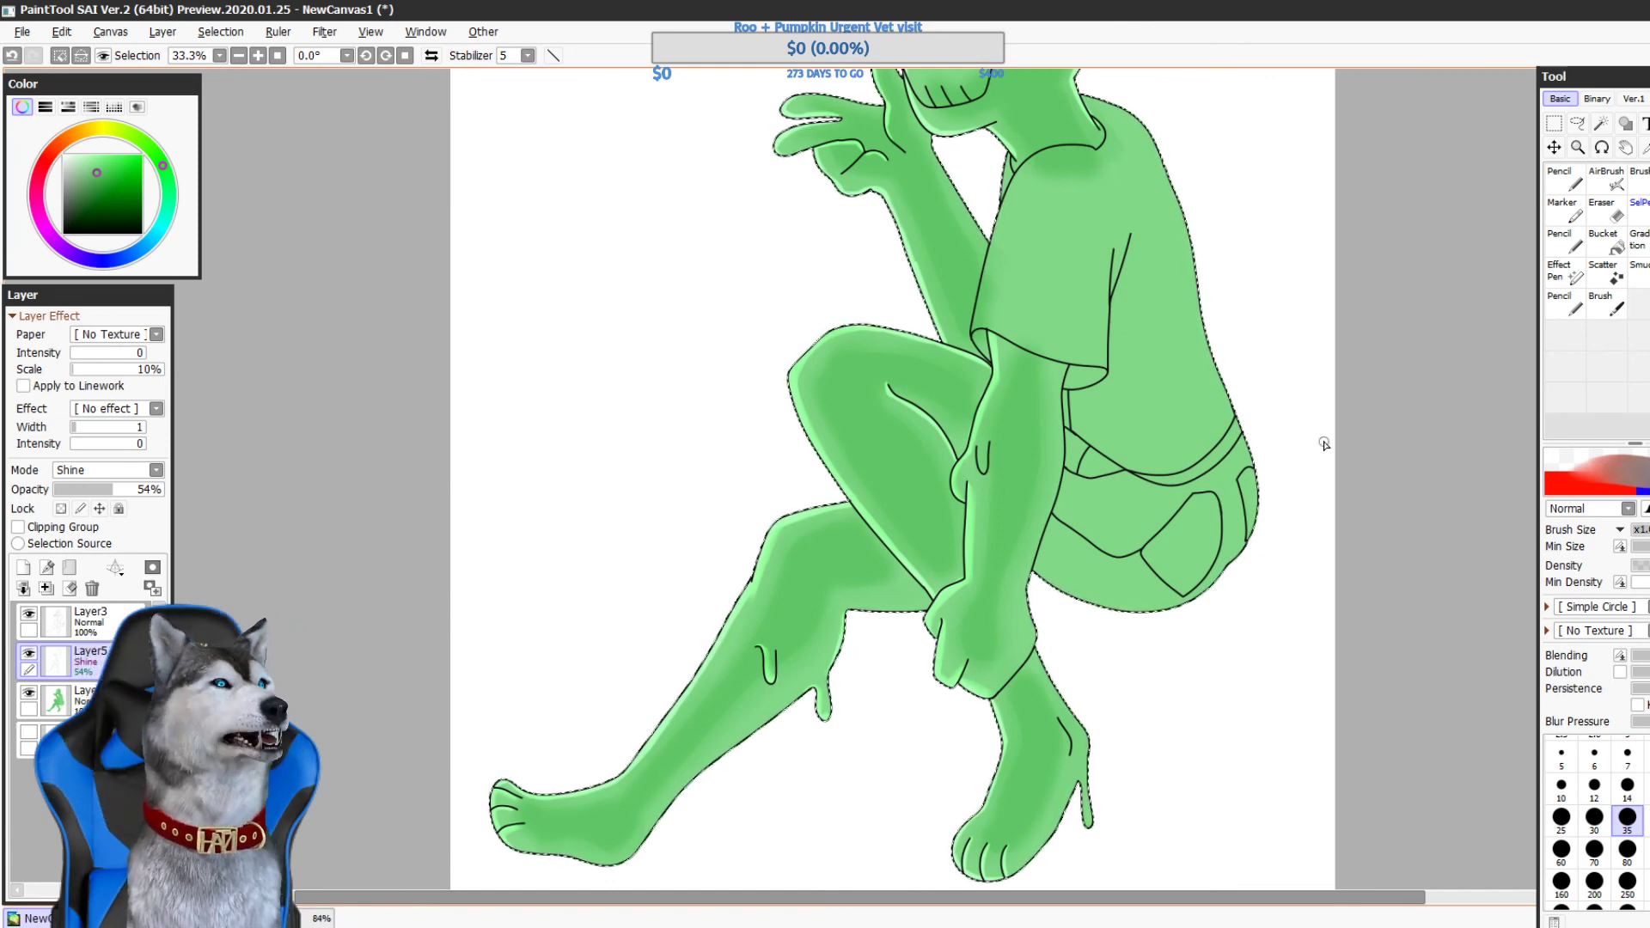
pyautogui.moveTo(1234, 409); pyautogui.dragTo(1207, 569)
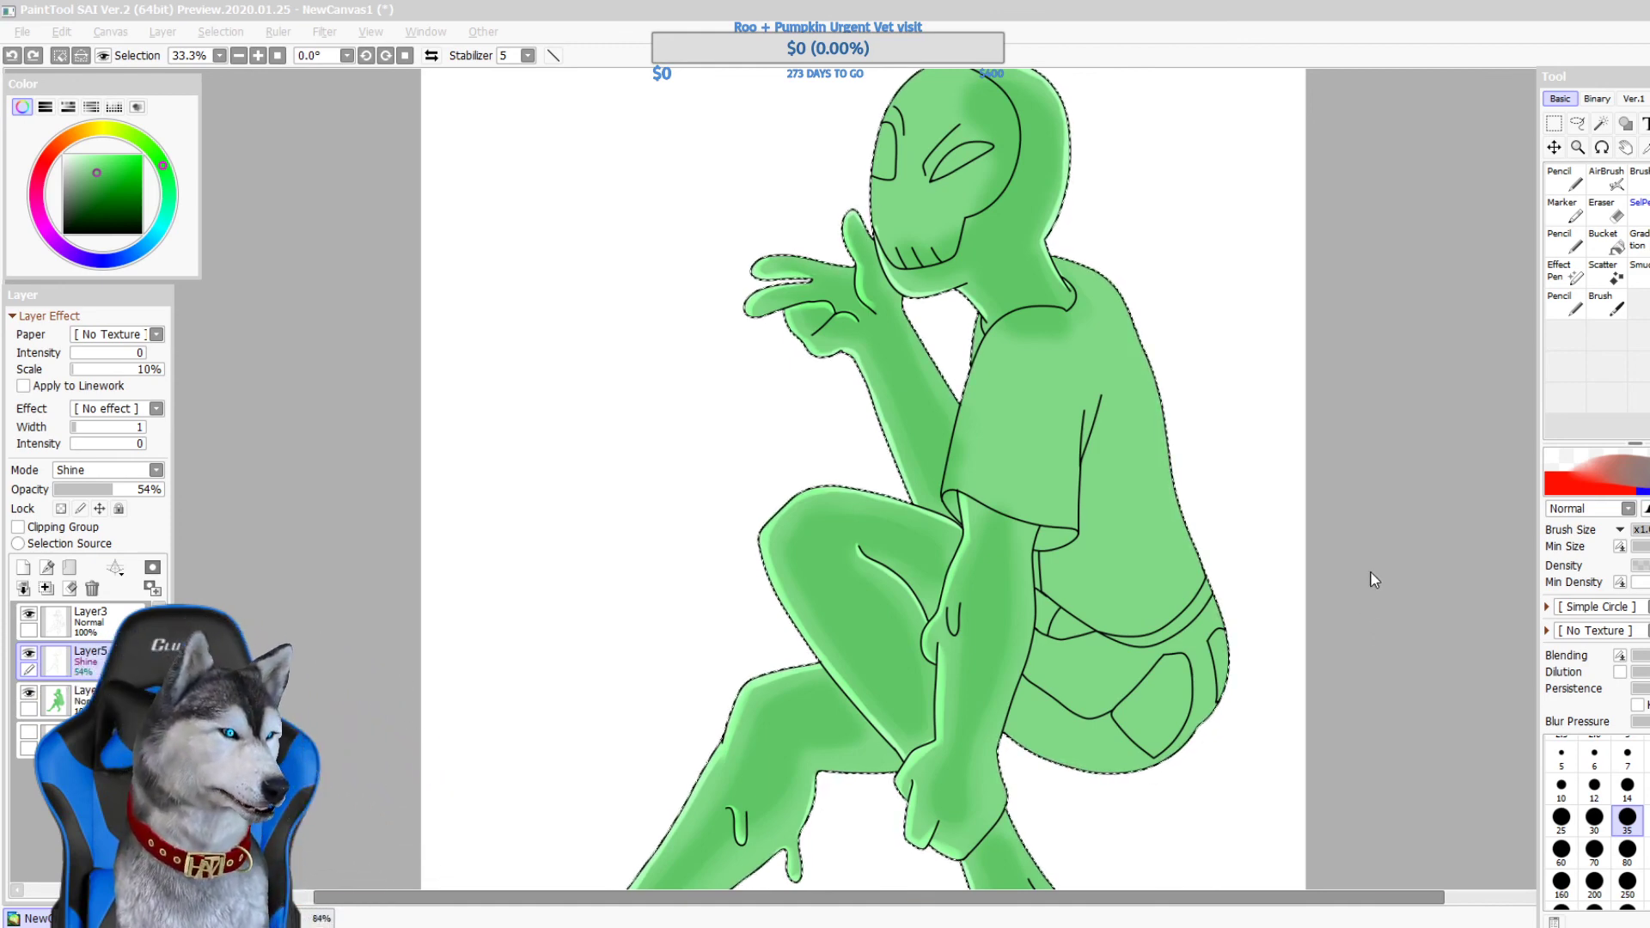
pyautogui.moveTo(1377, 652)
pyautogui.mouseDown()
pyautogui.moveTo(1344, 575)
pyautogui.moveTo(1316, 724)
pyautogui.mouseUp()
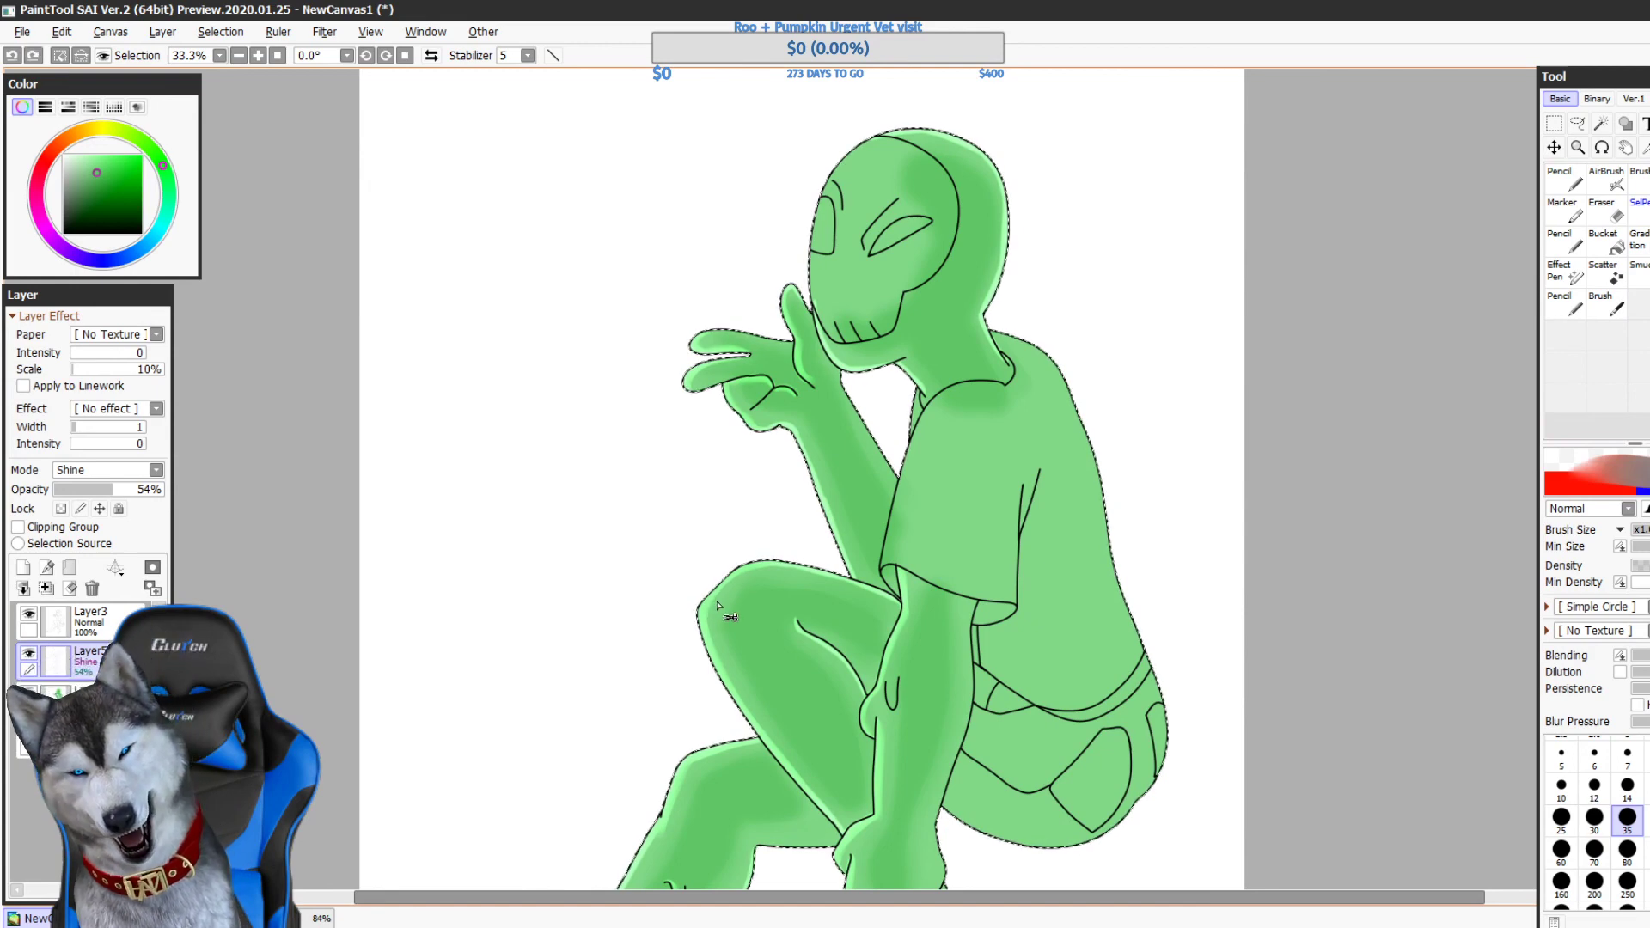
# - Paint bright highlight spots on the raised knee and the lower knee, undoing misplaced strokes
pyautogui.moveTo(716, 603); pyautogui.dragTo(784, 456)
pyautogui.hotkey('ctrl', 'z')
pyautogui.moveTo(785, 550); pyautogui.dragTo(937, 422)
pyautogui.moveTo(1080, 539); pyautogui.dragTo(974, 621)
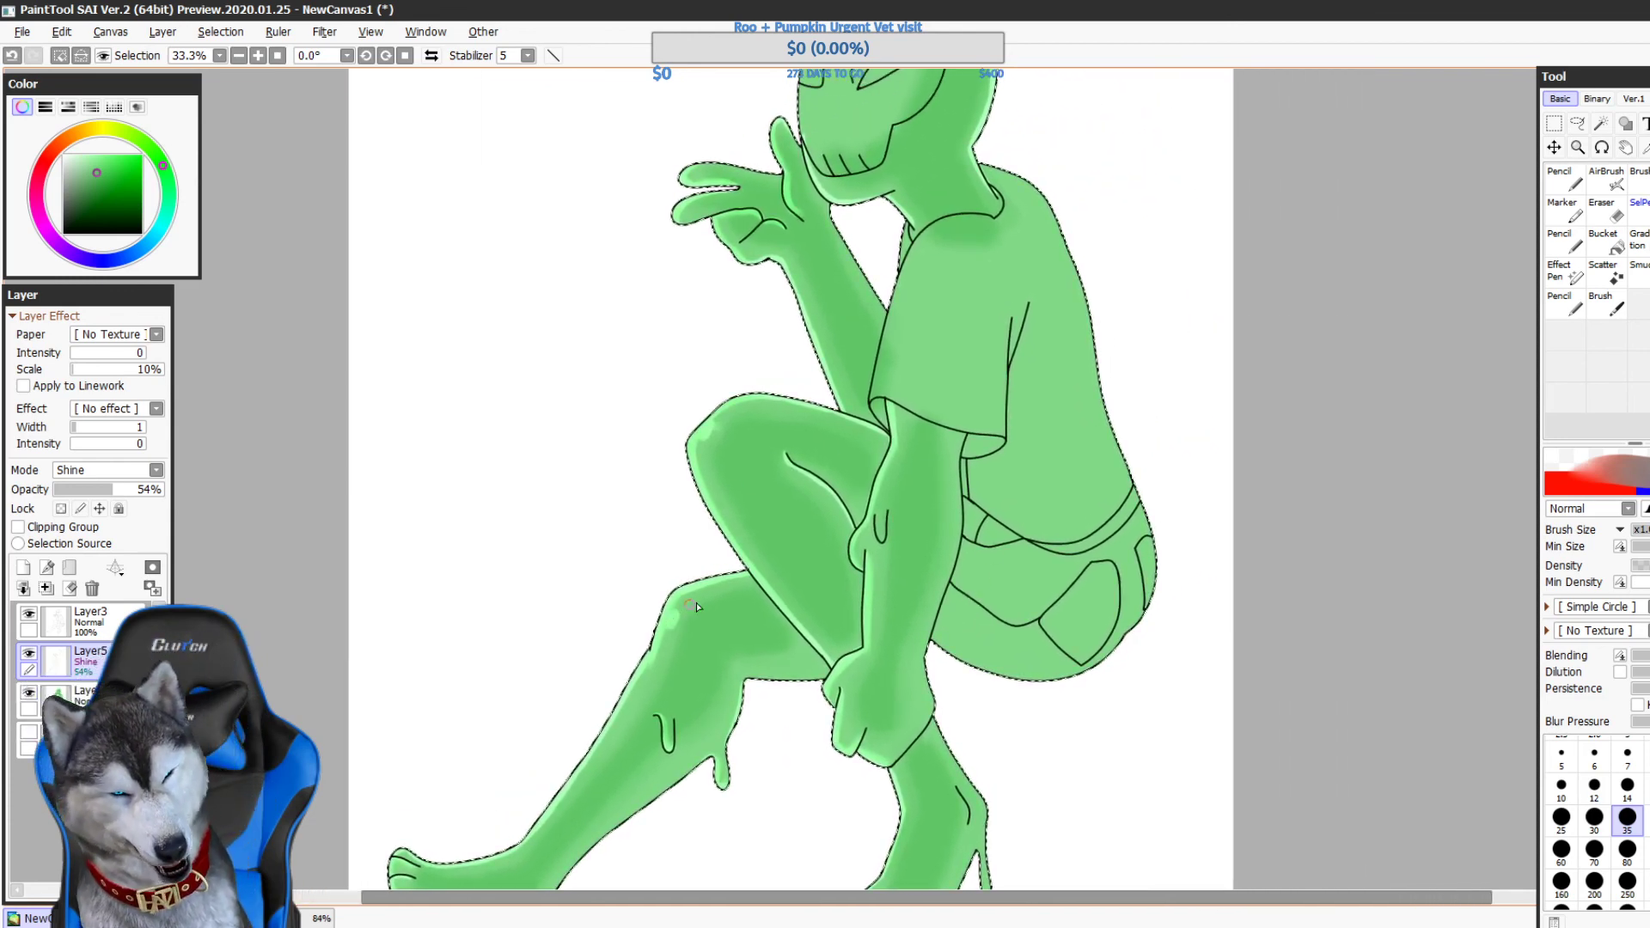
pyautogui.hotkey('ctrl', 'z')
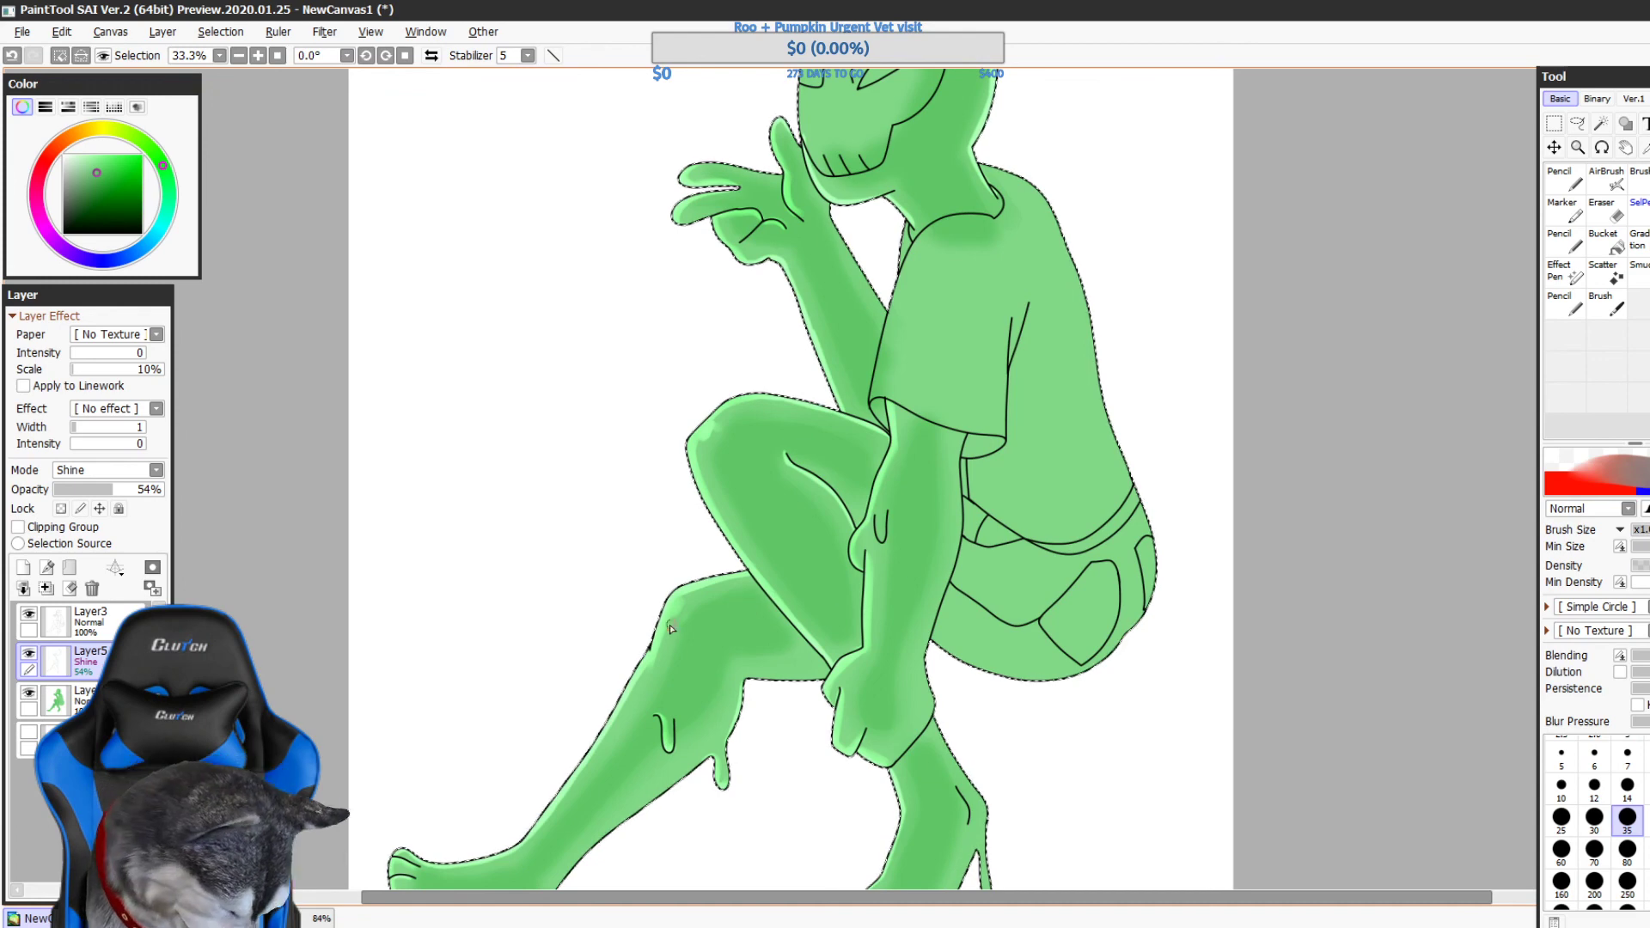
pyautogui.click(684, 621)
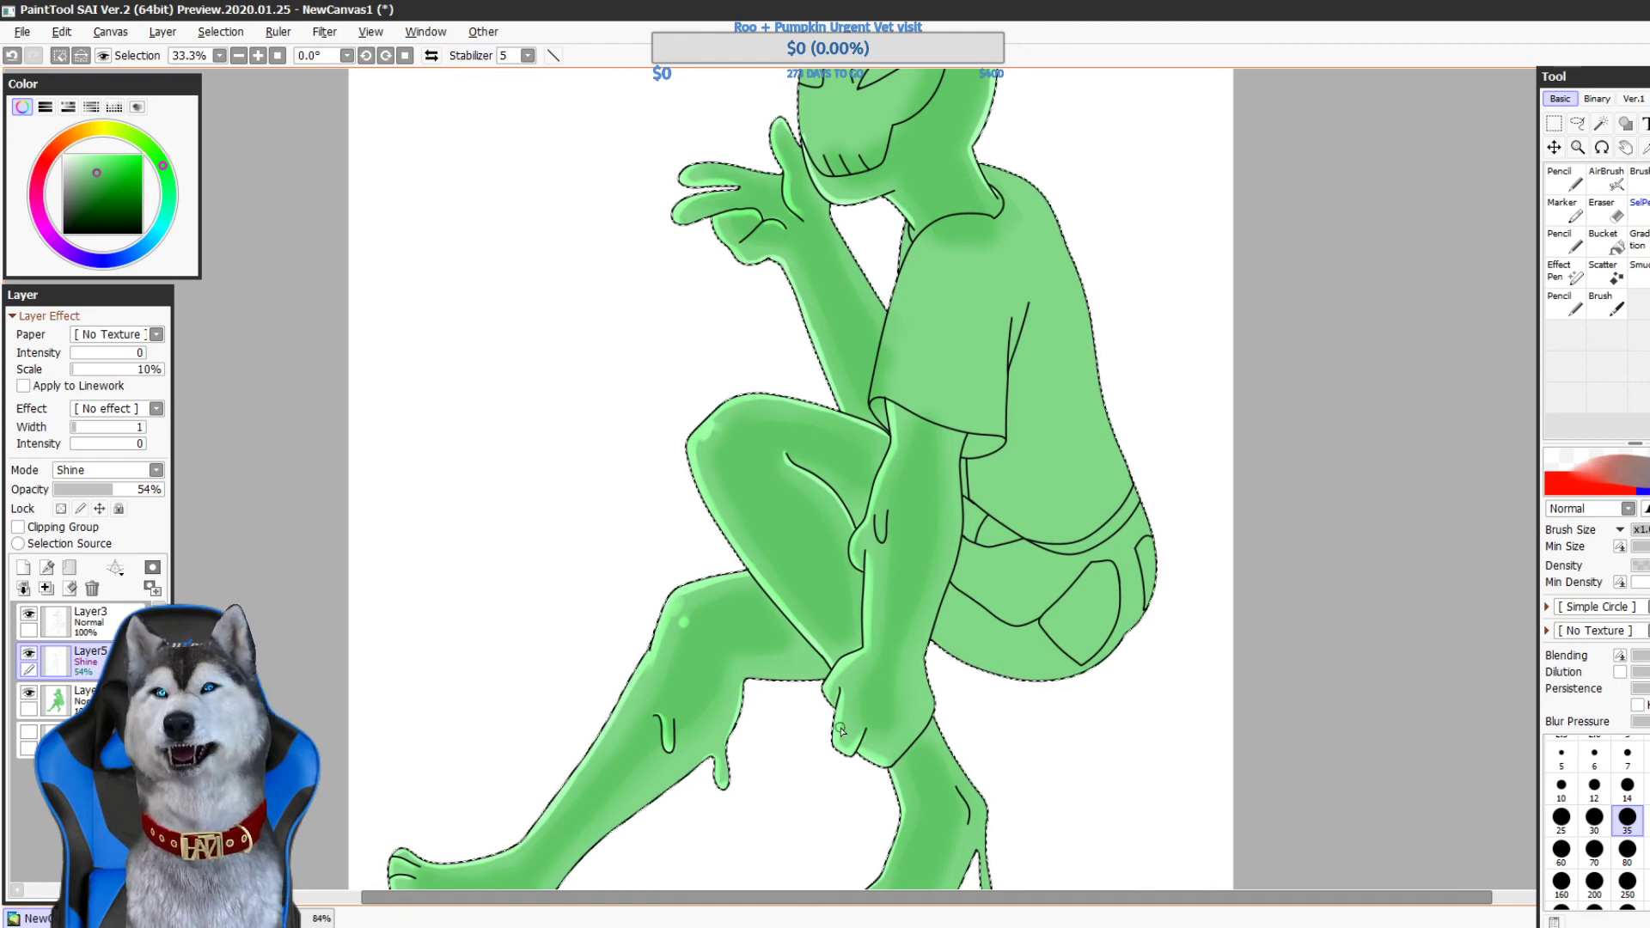
pyautogui.moveTo(841, 713)
pyautogui.mouseDown()
pyautogui.moveTo(888, 560)
pyautogui.moveTo(1012, 614)
pyautogui.moveTo(965, 685)
pyautogui.moveTo(956, 766)
pyautogui.mouseUp()
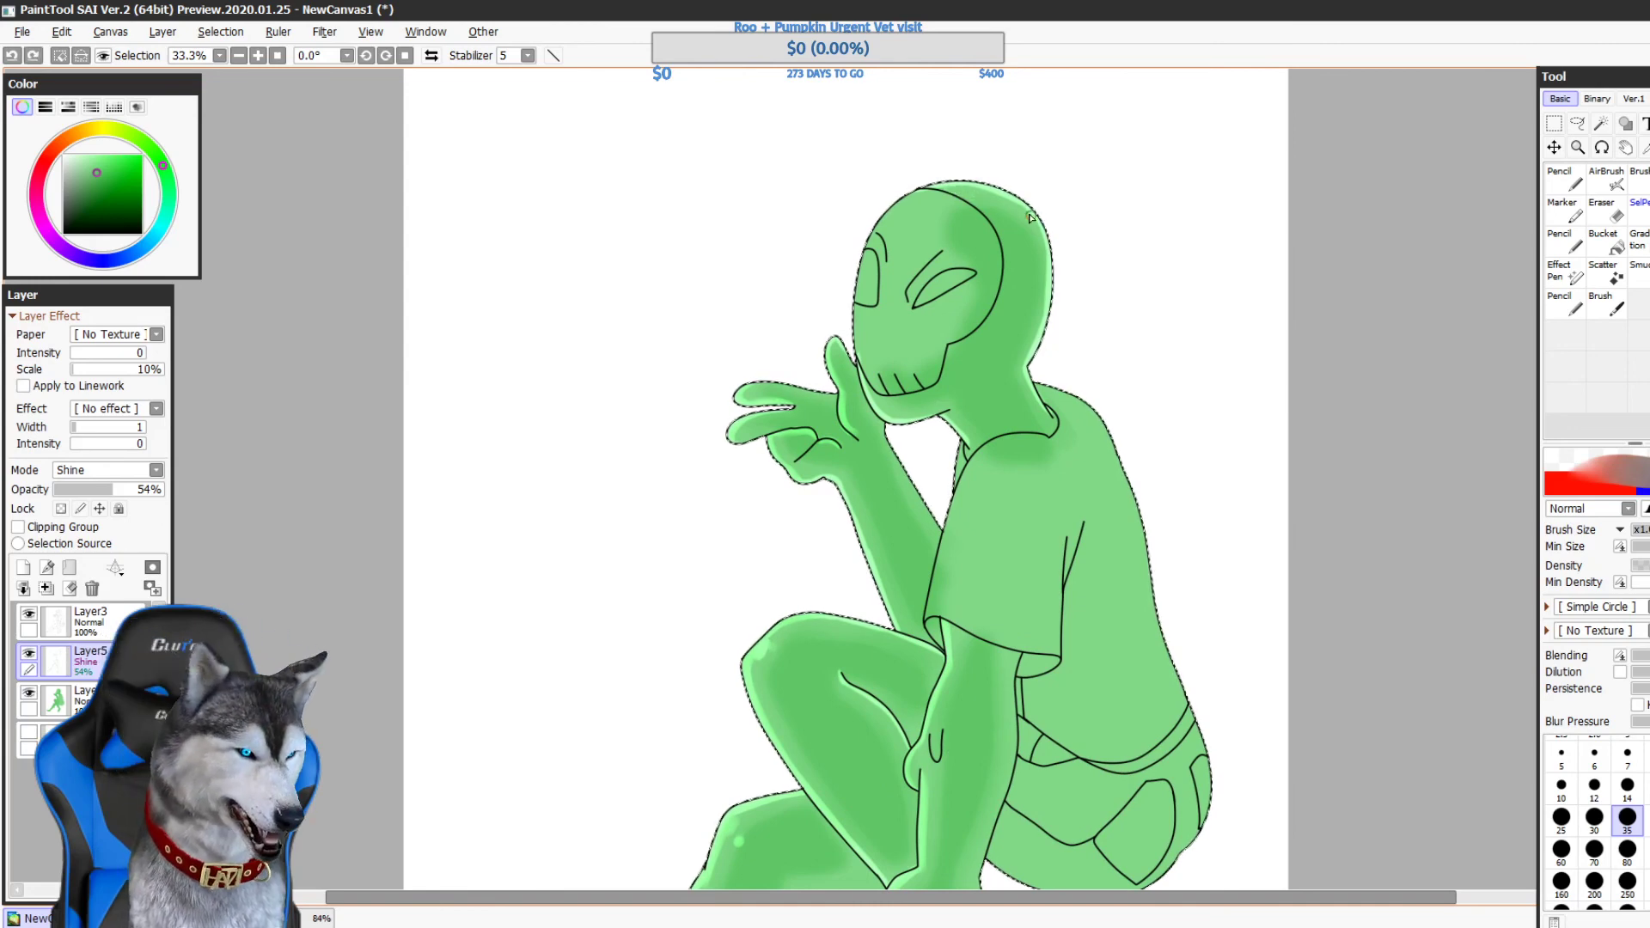
# - Paint a bright highlight spot near the upper back edge of the head, undoing the first attempt
pyautogui.hotkey('ctrl', 'z')
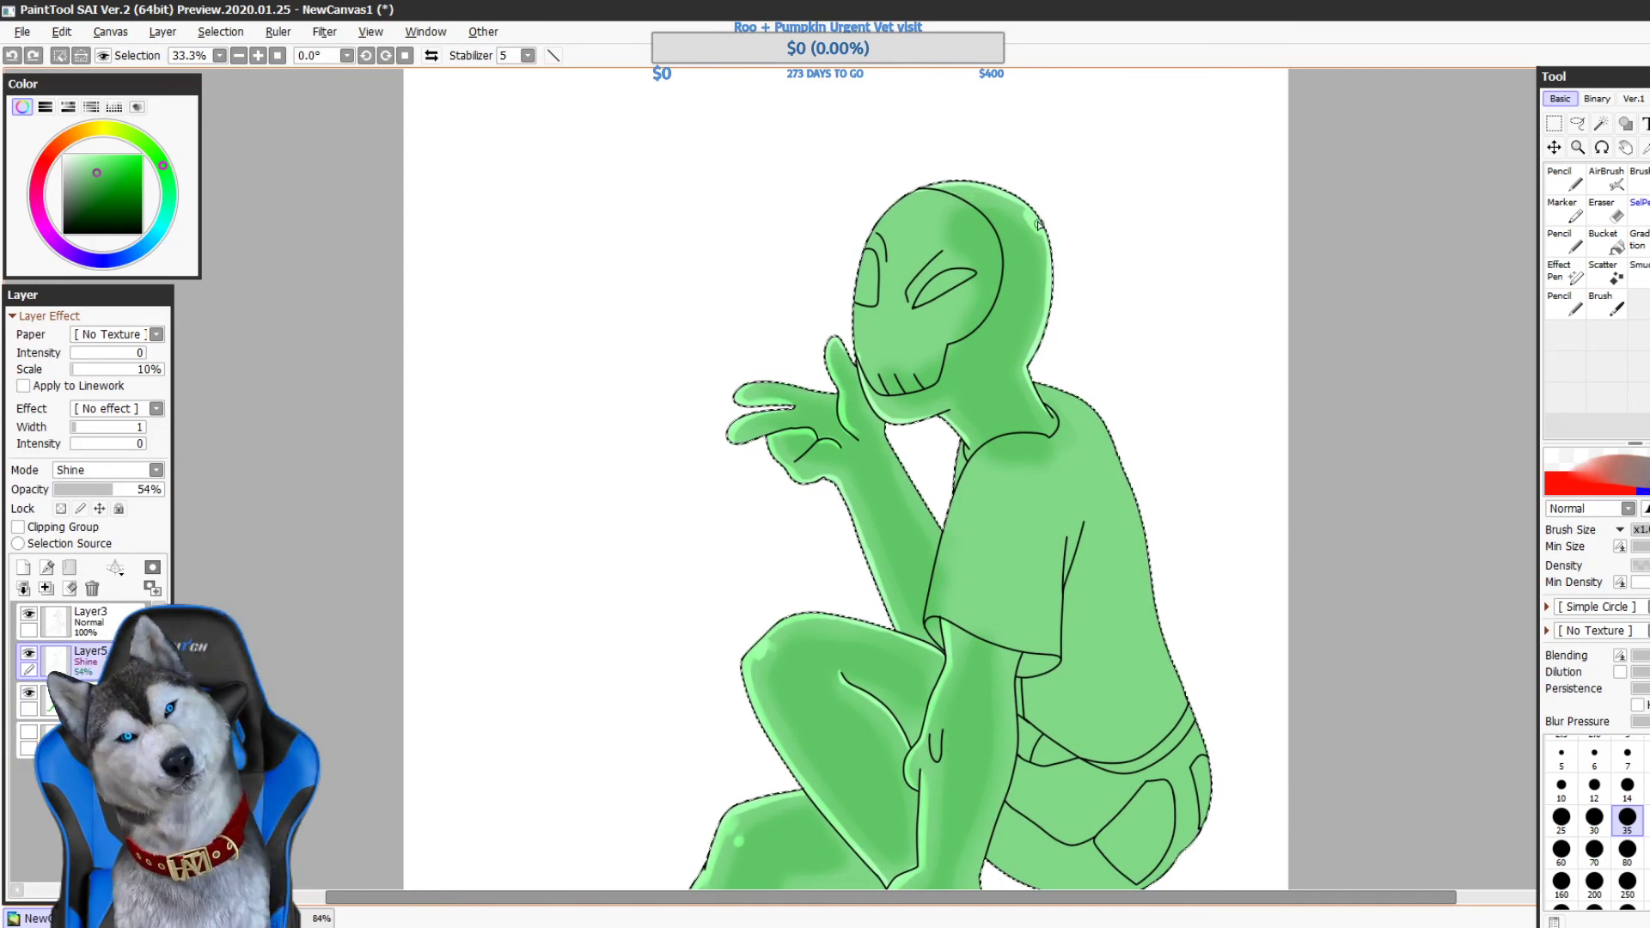
pyautogui.click(1029, 236)
pyautogui.moveTo(1038, 226); pyautogui.dragTo(1013, 140)
pyautogui.moveTo(946, 230); pyautogui.dragTo(951, 280)
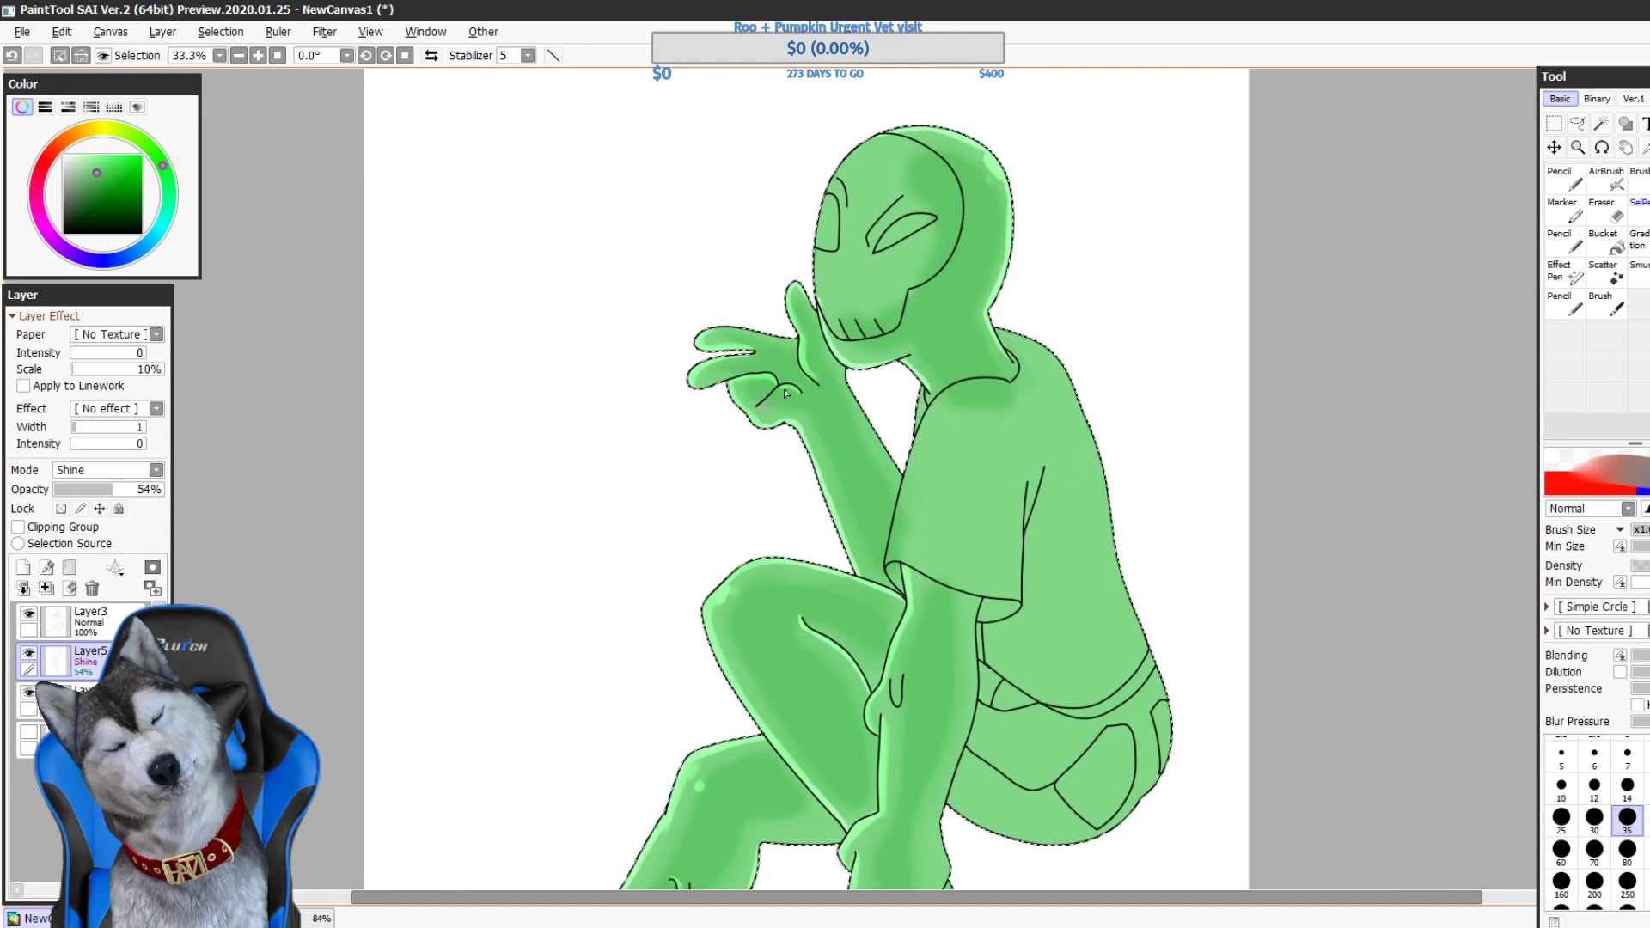
# - Undo the misplaced hand highlights and add small highlight spots to the raised hand's fingers with brush size 25
pyautogui.hotkey('ctrl', 'z')
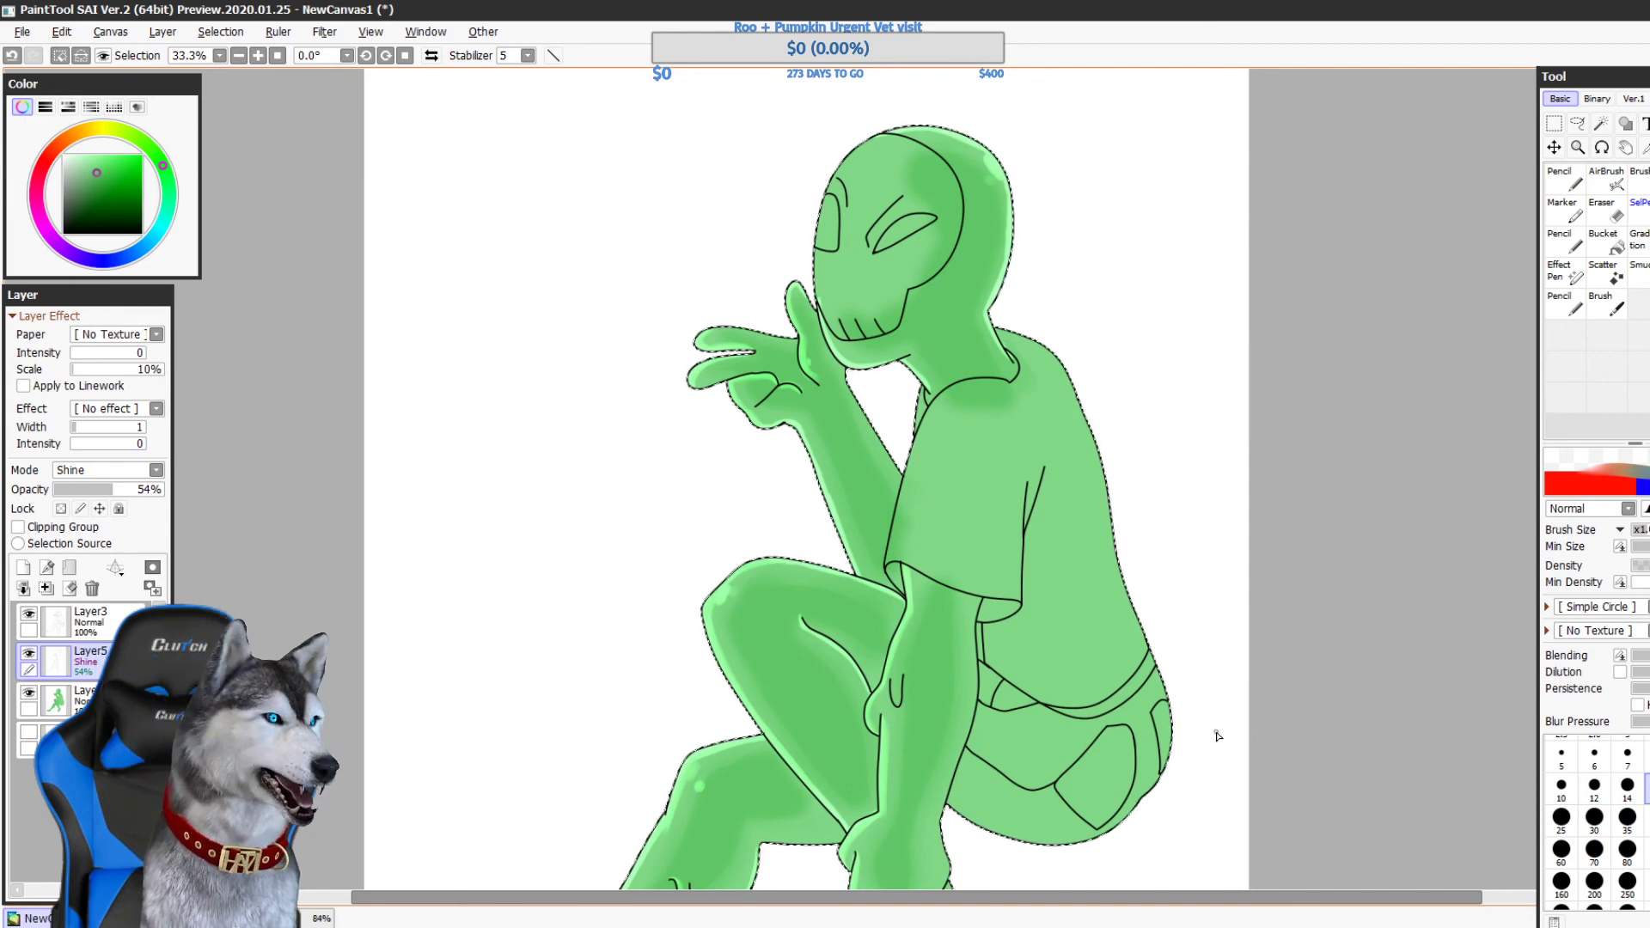
pyautogui.hotkey('ctrl', 'z')
pyautogui.click(1605, 789)
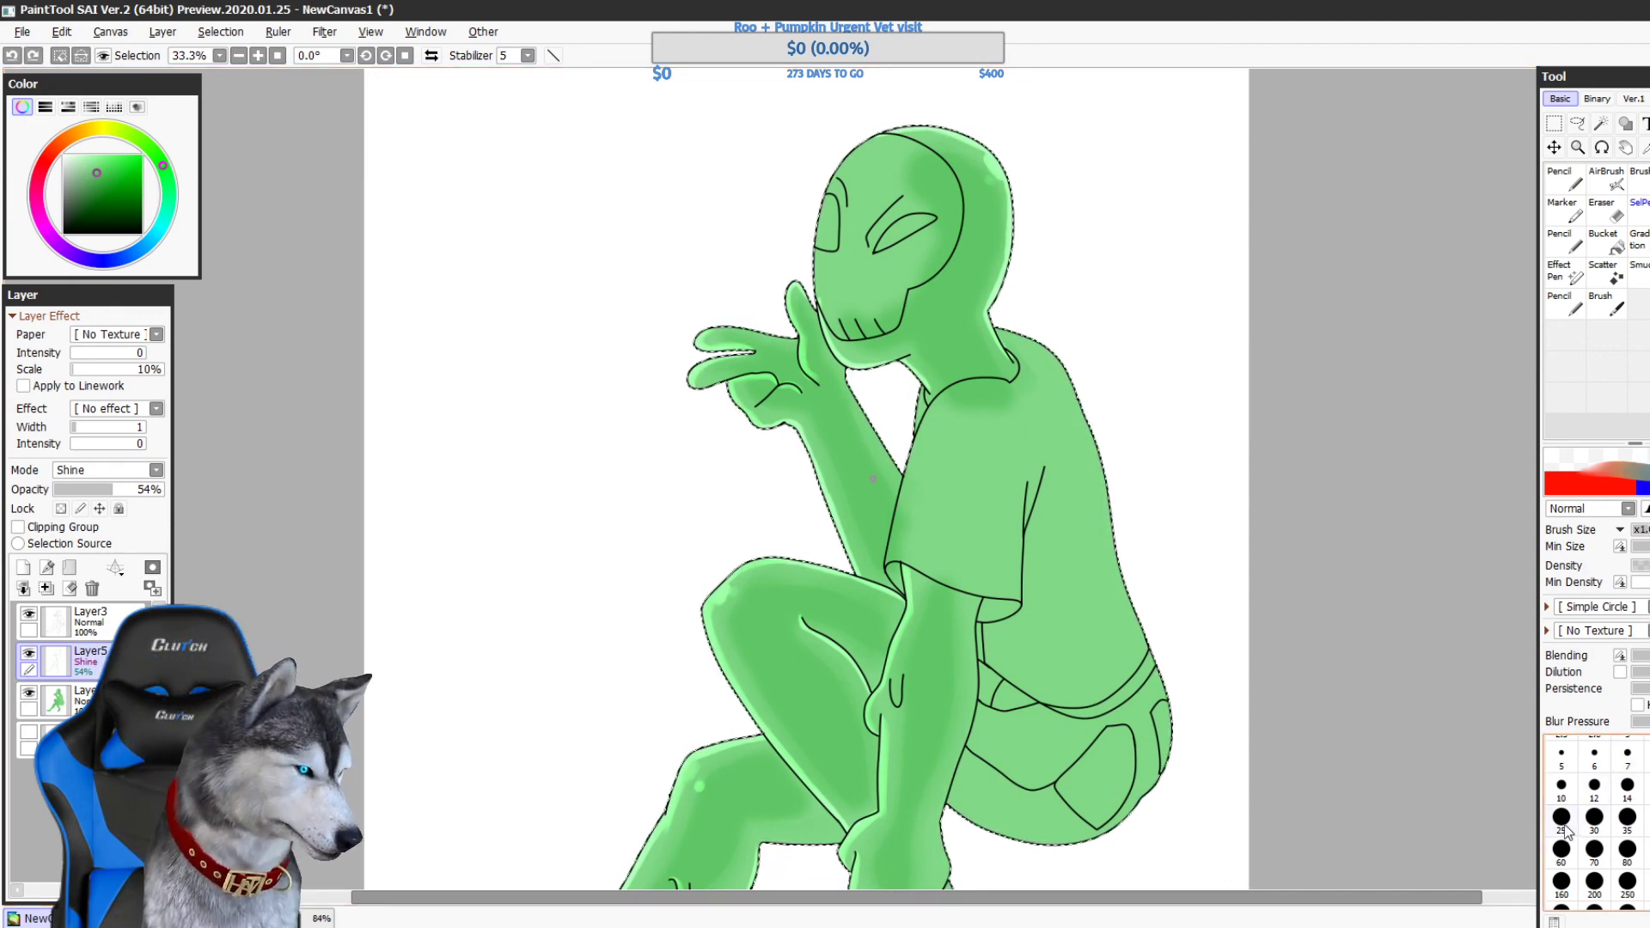
pyautogui.click(1563, 824)
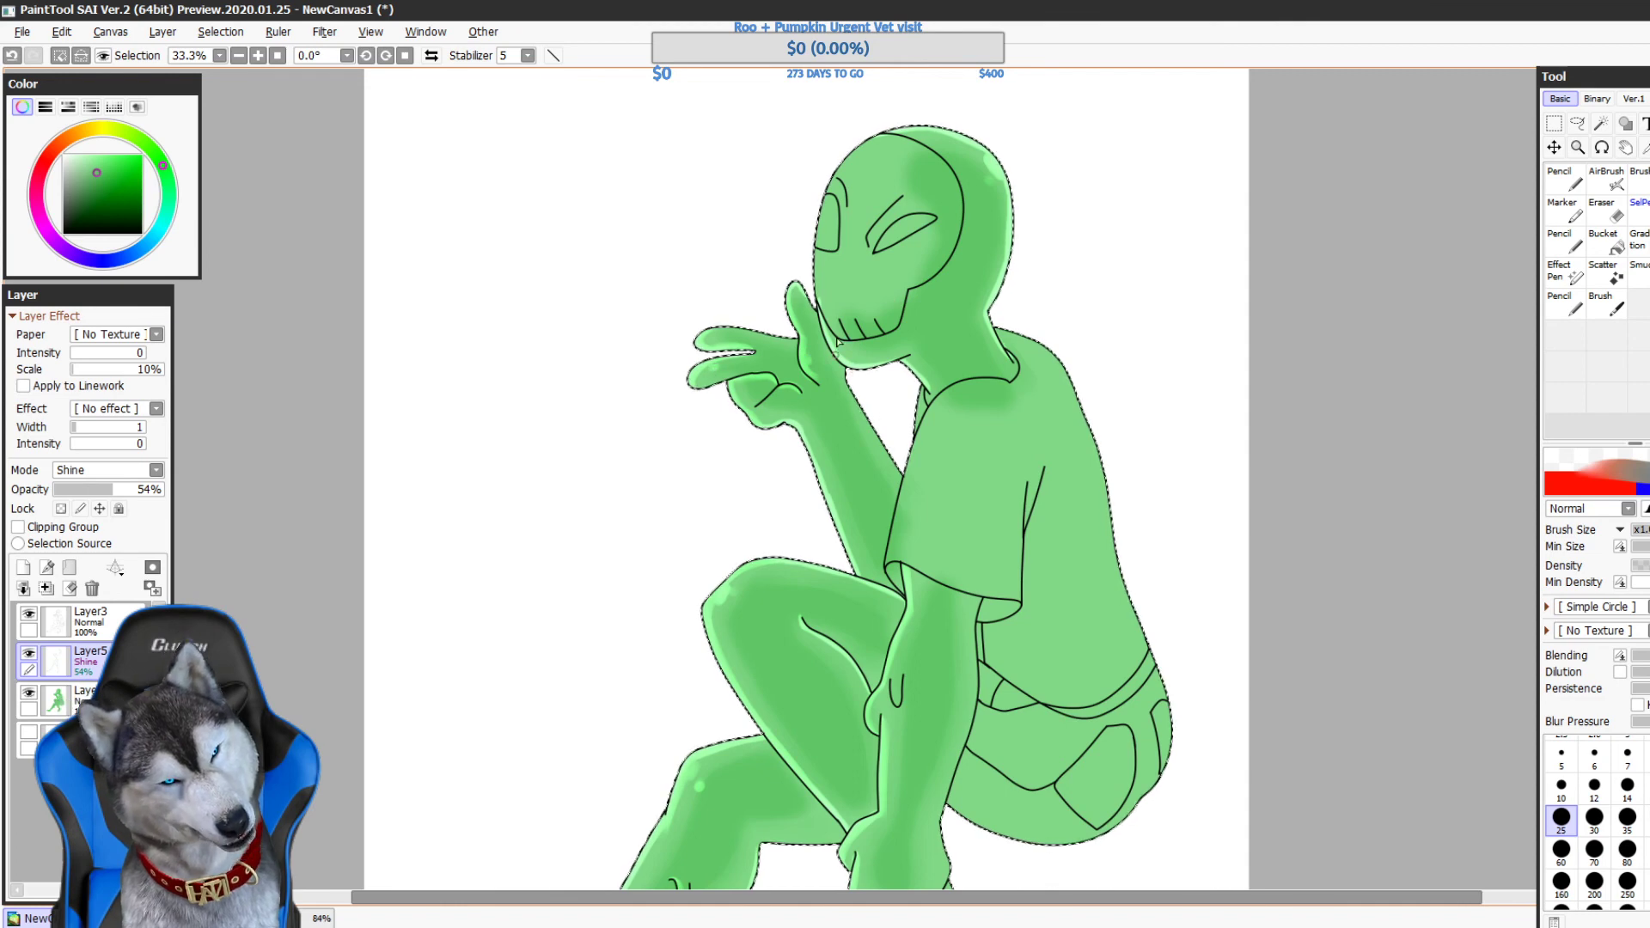
pyautogui.moveTo(1226, 521); pyautogui.dragTo(1168, 428)
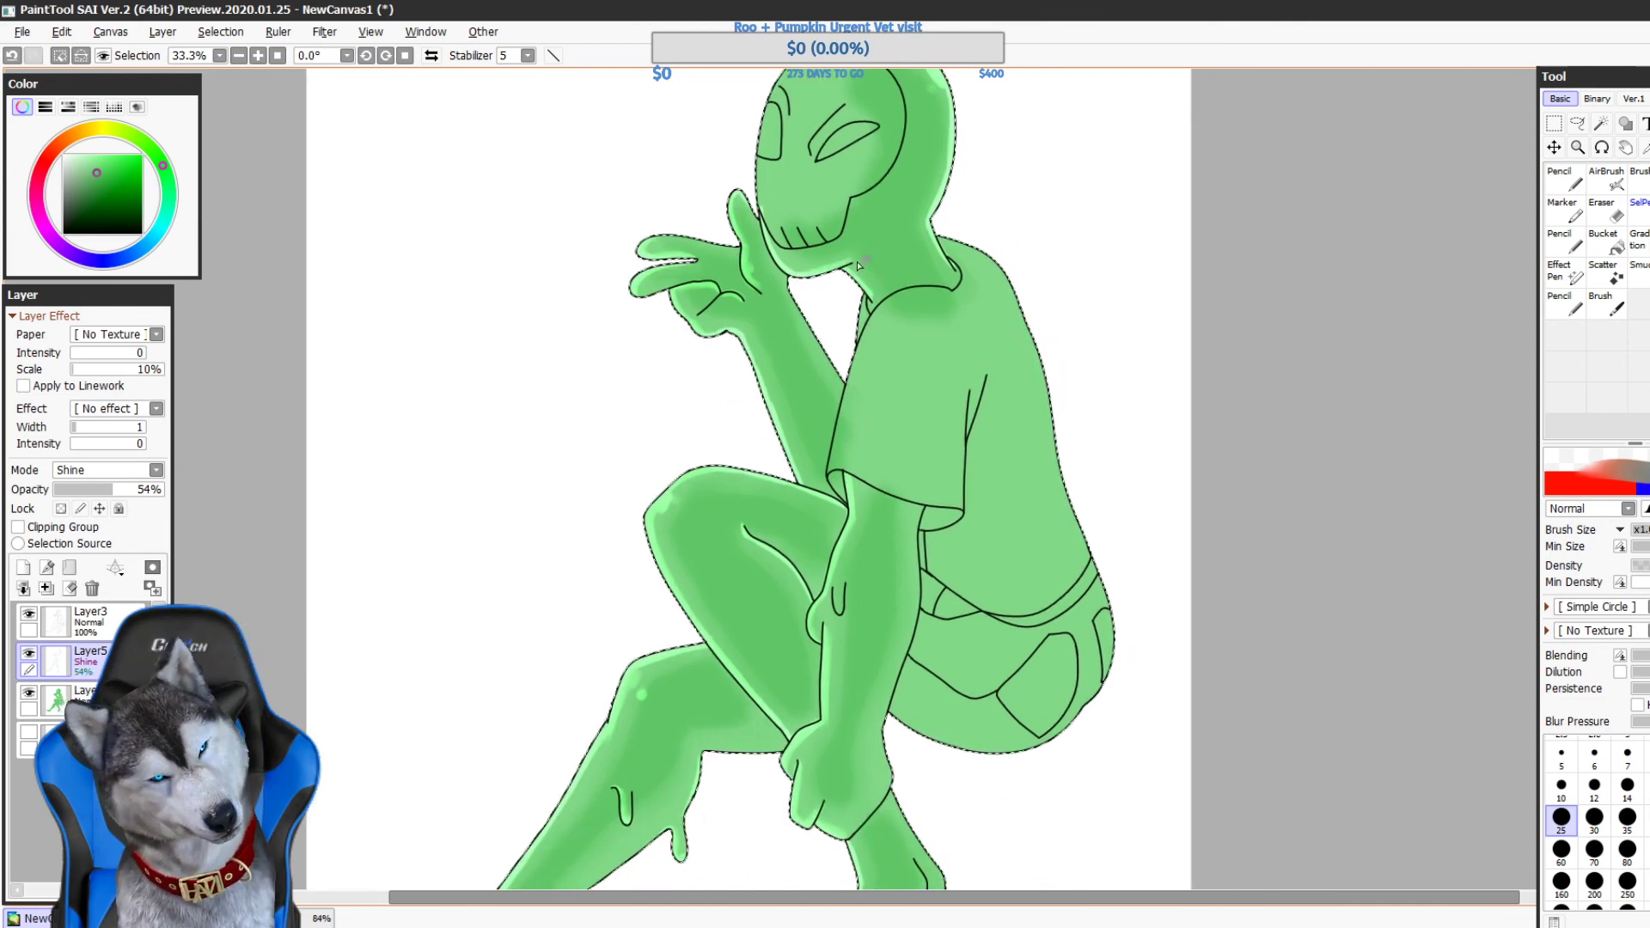
# - Undo a trial merge of the Shine highlight layer into the layer below and set its opacity to 35%
pyautogui.scroll(3, 988, 372)
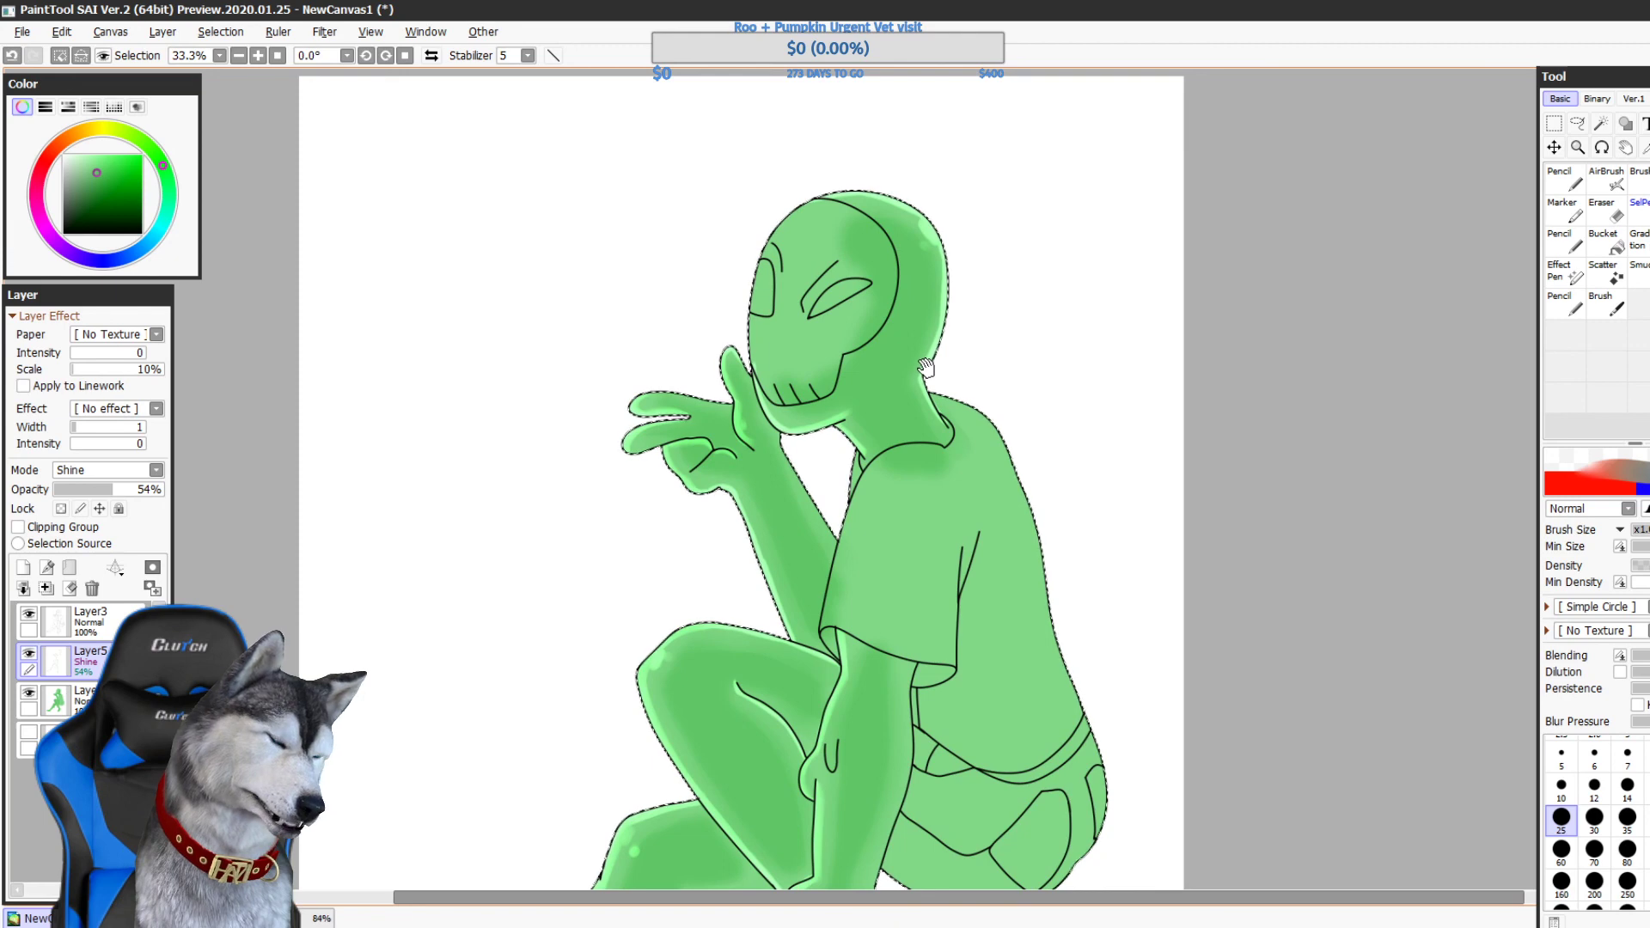
pyautogui.moveTo(926, 367); pyautogui.dragTo(957, 311)
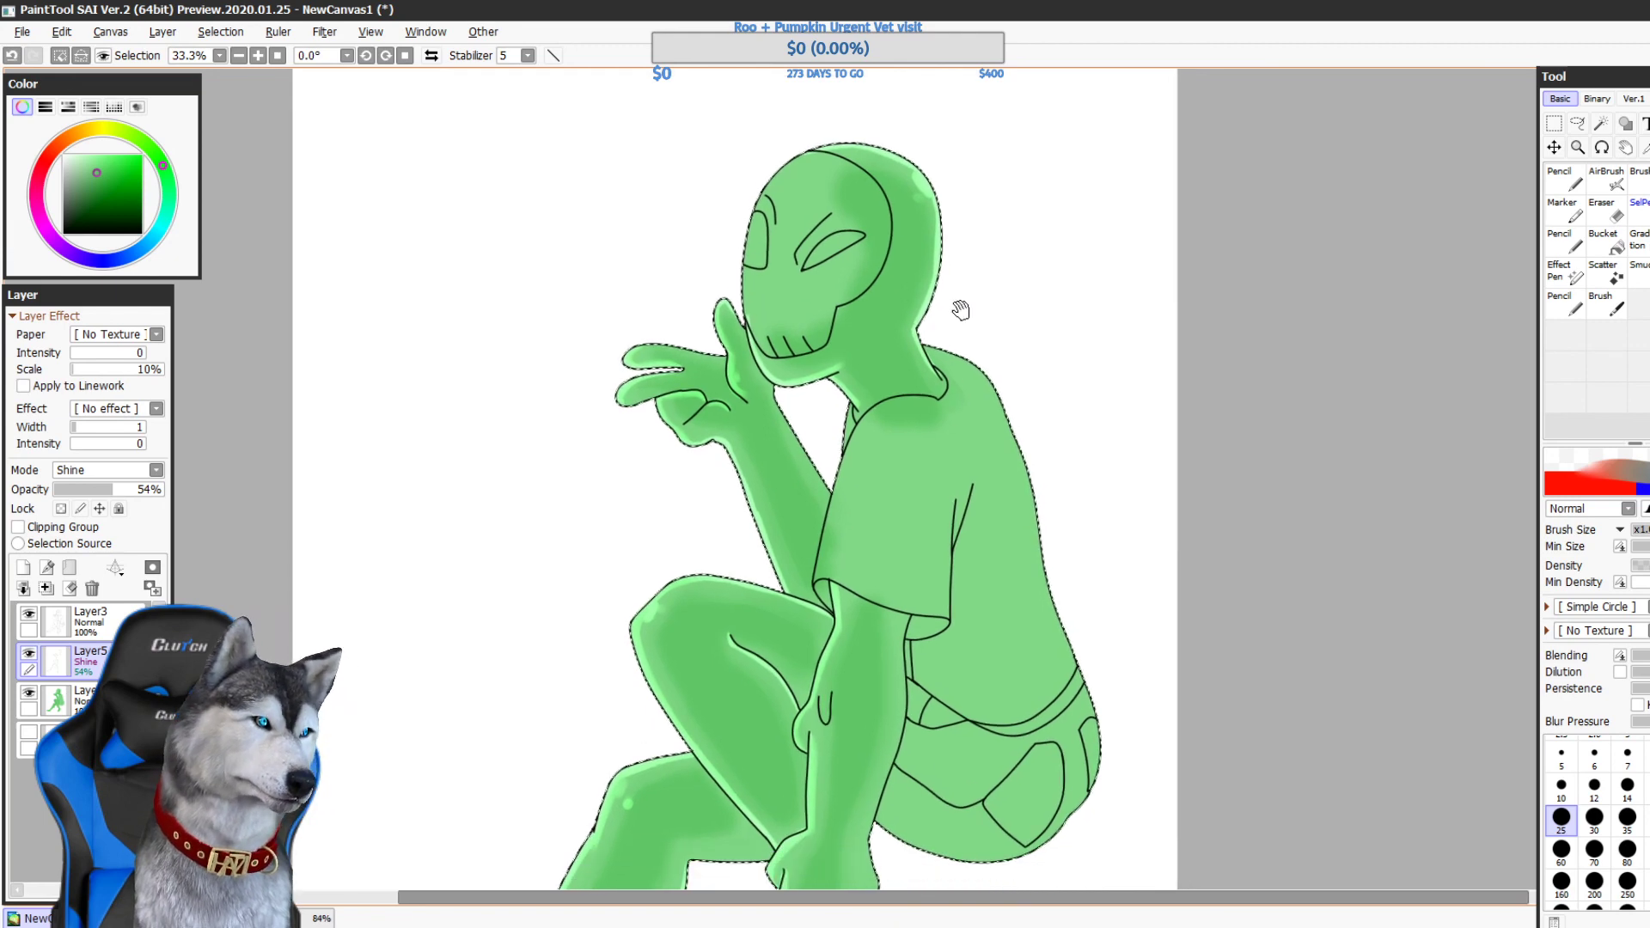
pyautogui.click(45, 588)
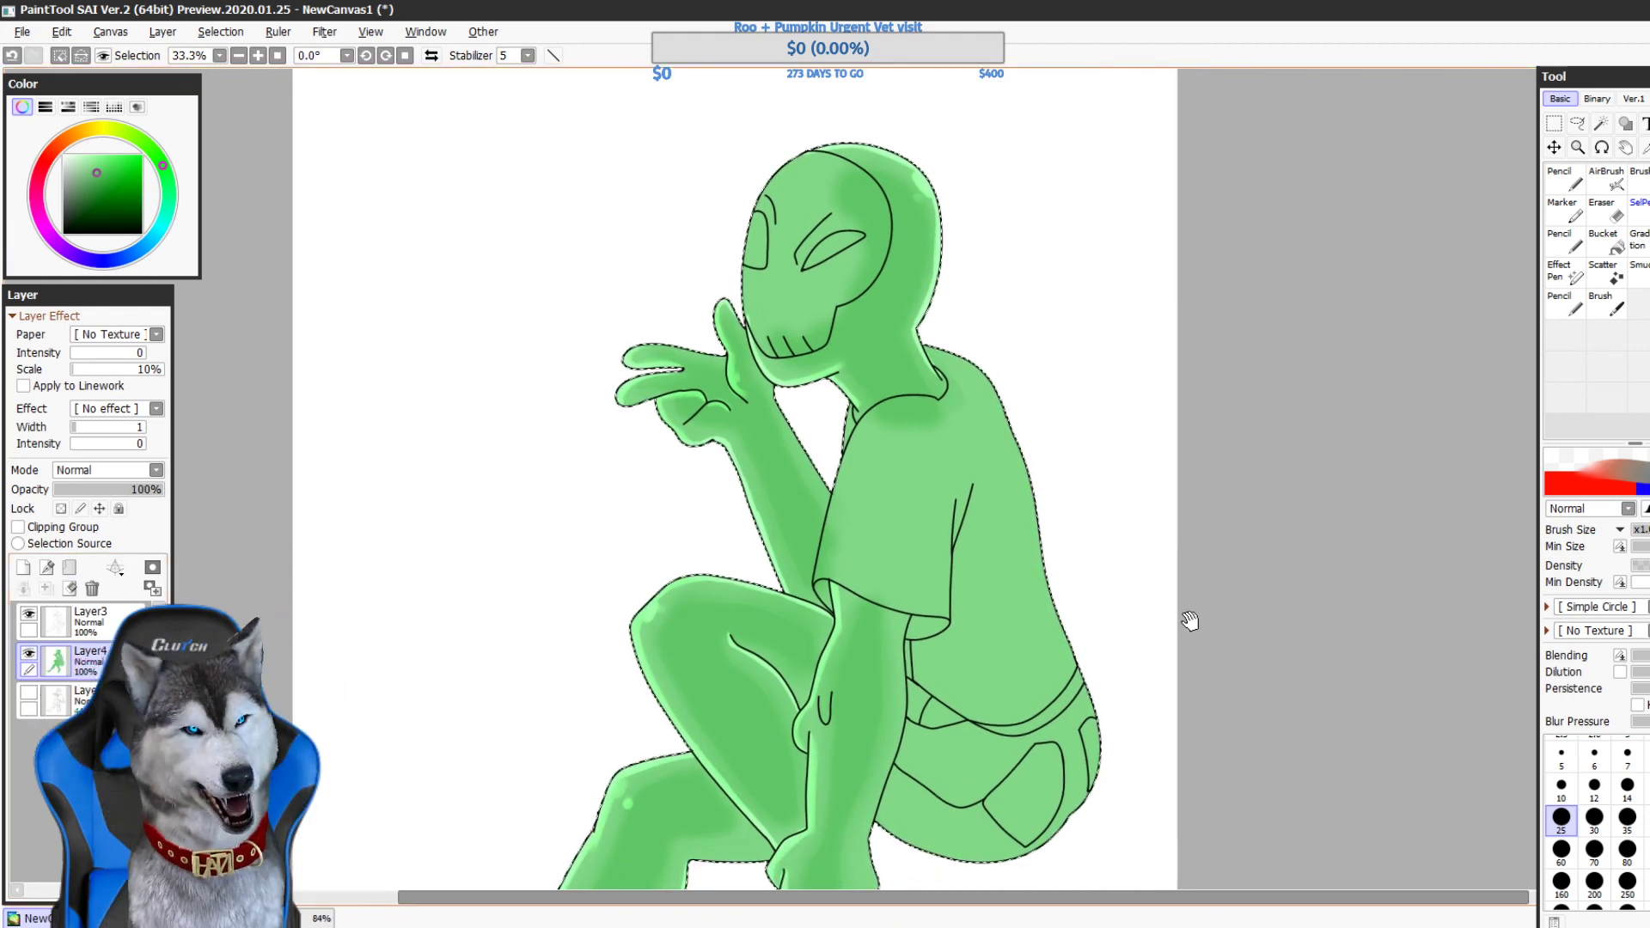
pyautogui.hotkey('ctrl', 'z')
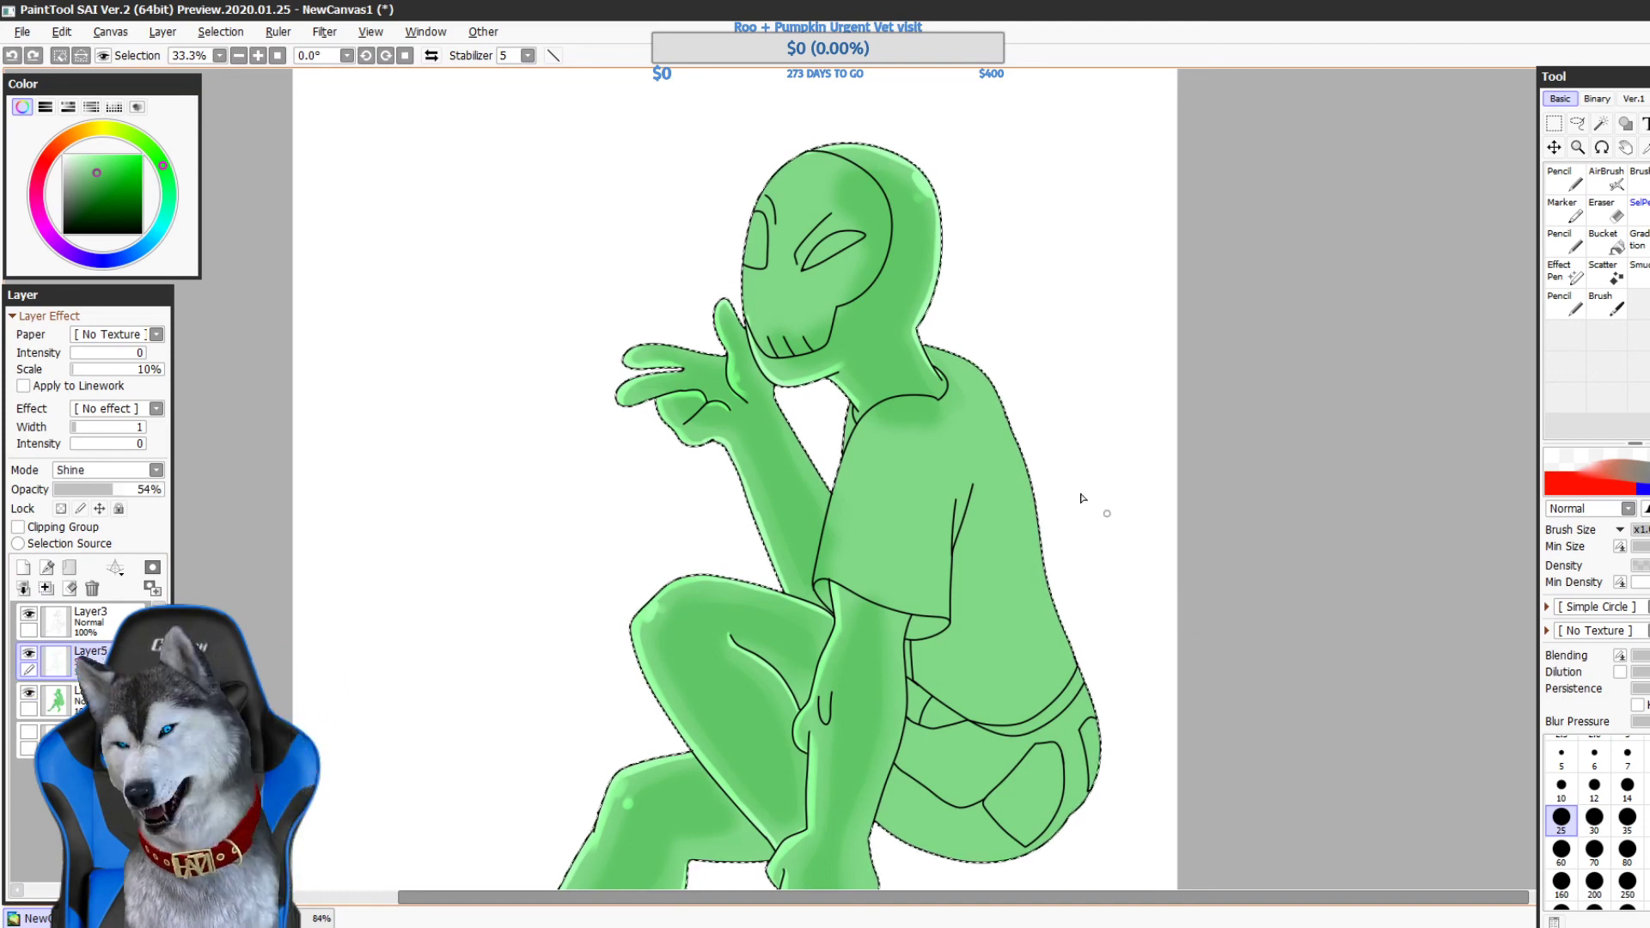
pyautogui.click(97, 491)
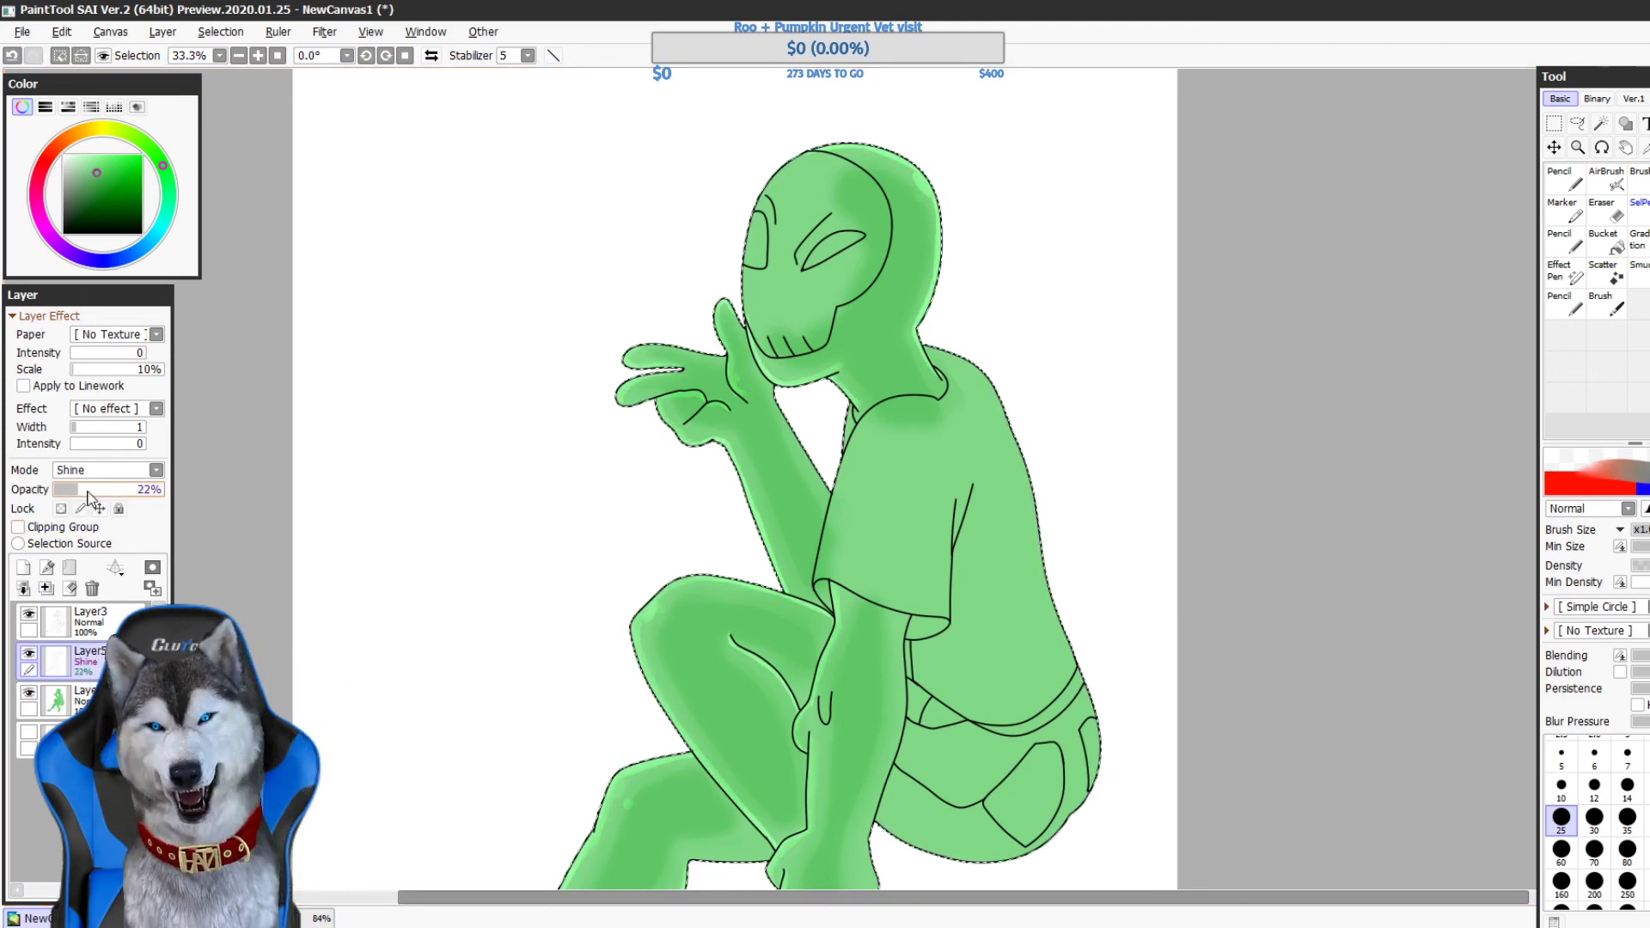
pyautogui.click(92, 488)
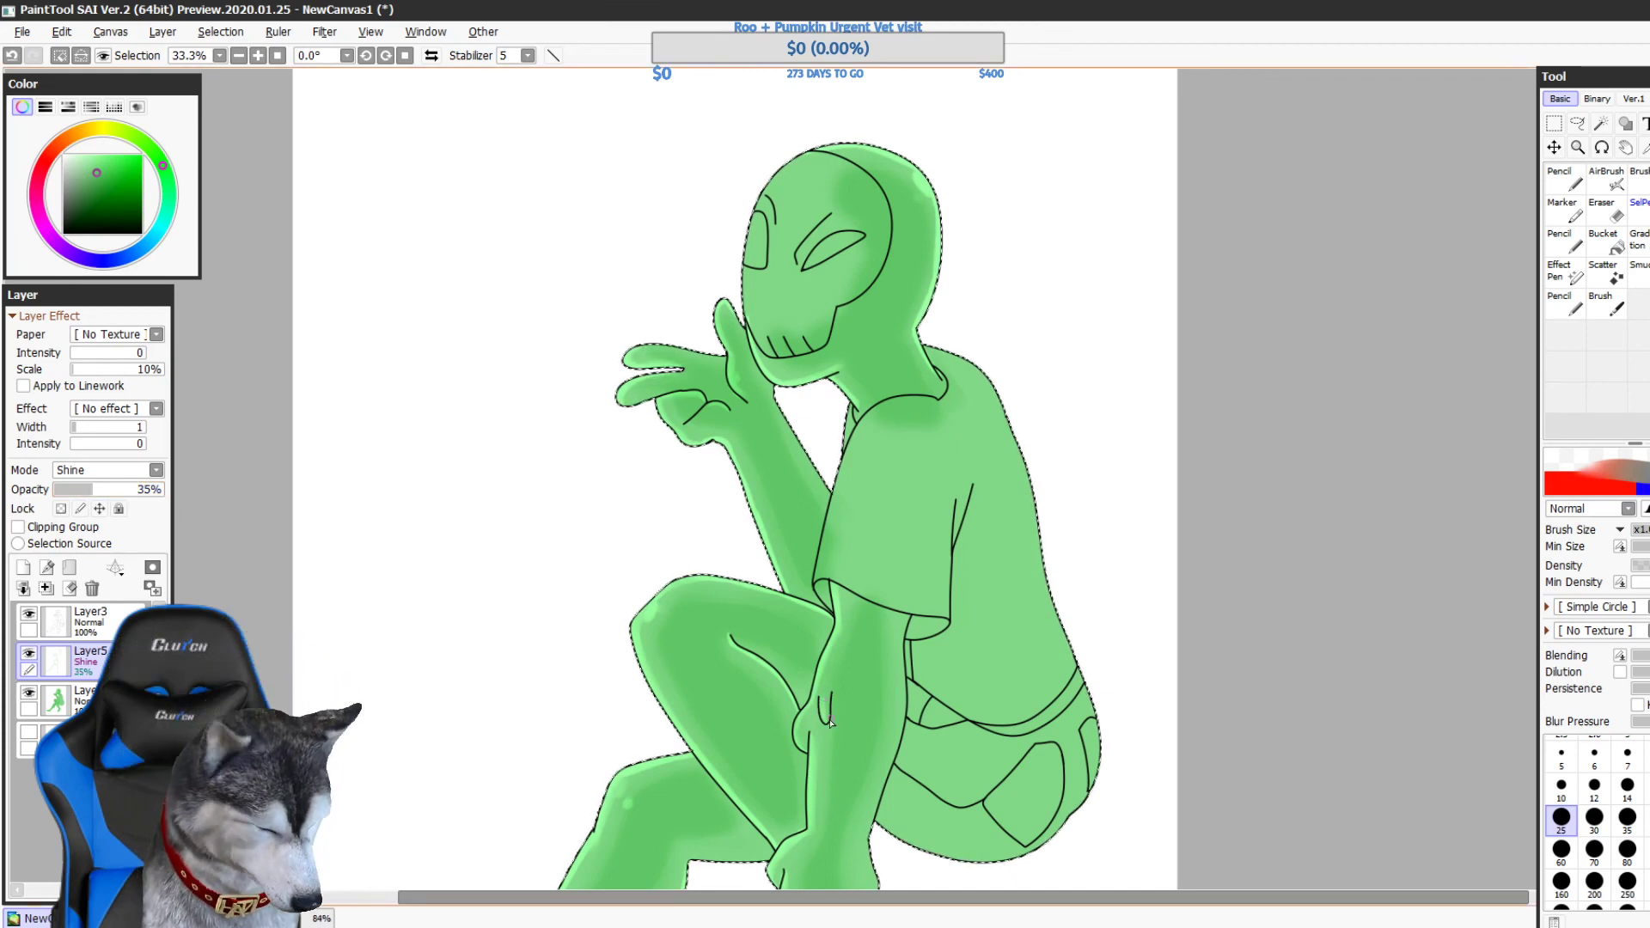
pyautogui.moveTo(831, 722)
pyautogui.mouseDown()
pyautogui.moveTo(805, 647)
pyautogui.moveTo(817, 716)
pyautogui.mouseUp()
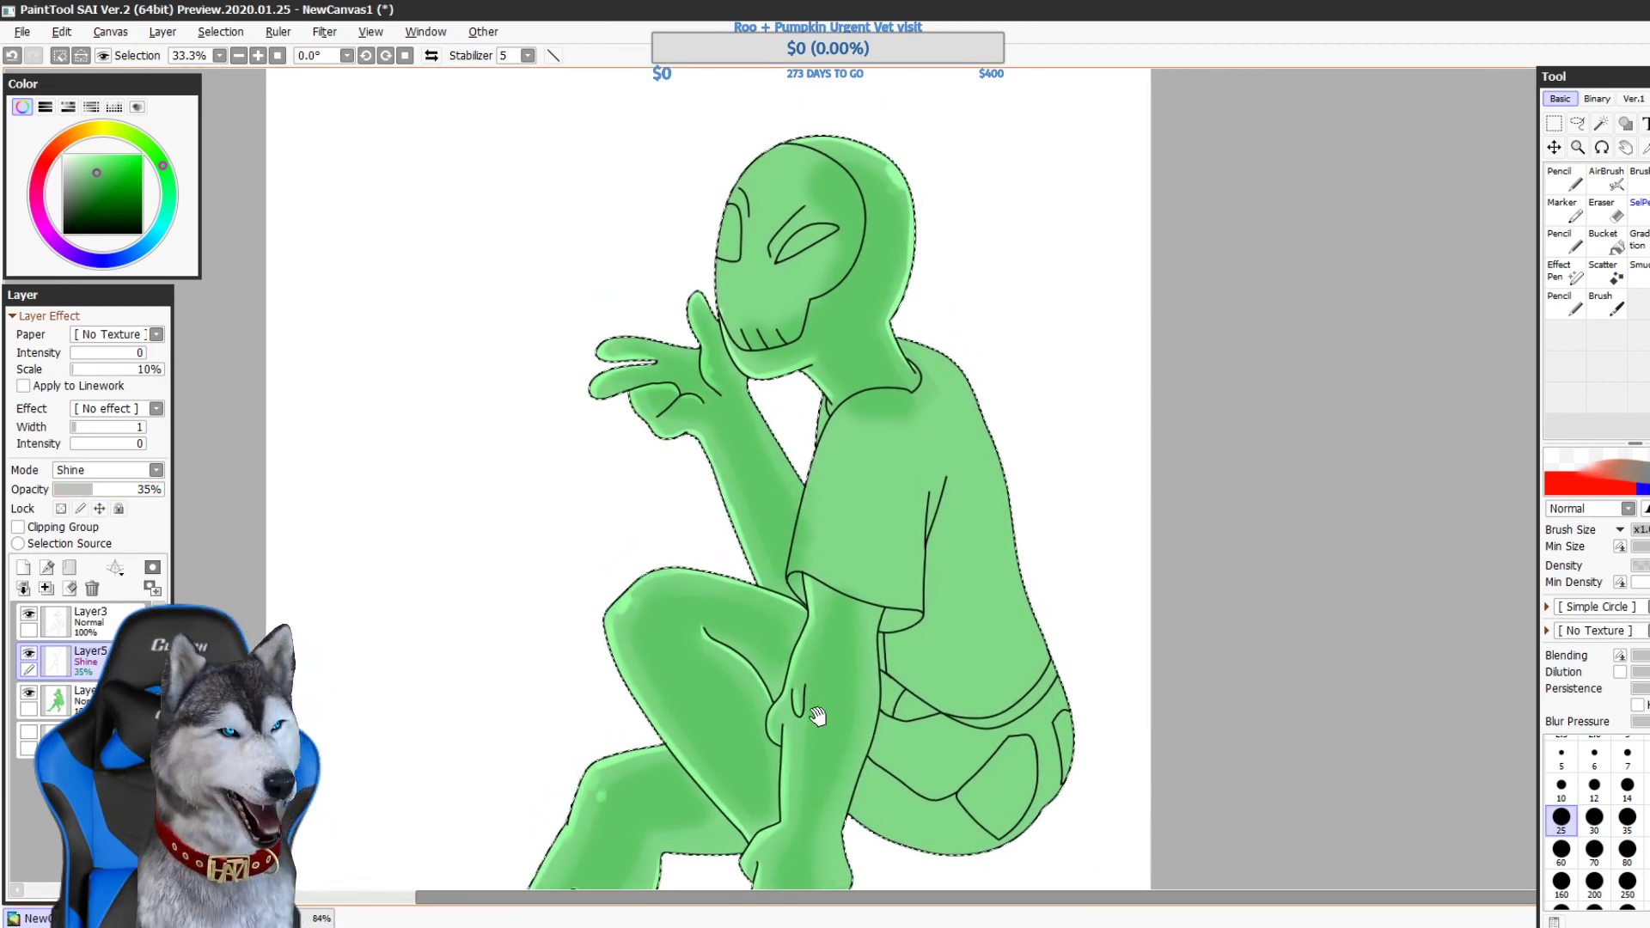
# - Set the highlight layer's blending mode to Multiply and choose the Leaves 01 Pencil at brush size 70
pyautogui.click(129, 471)
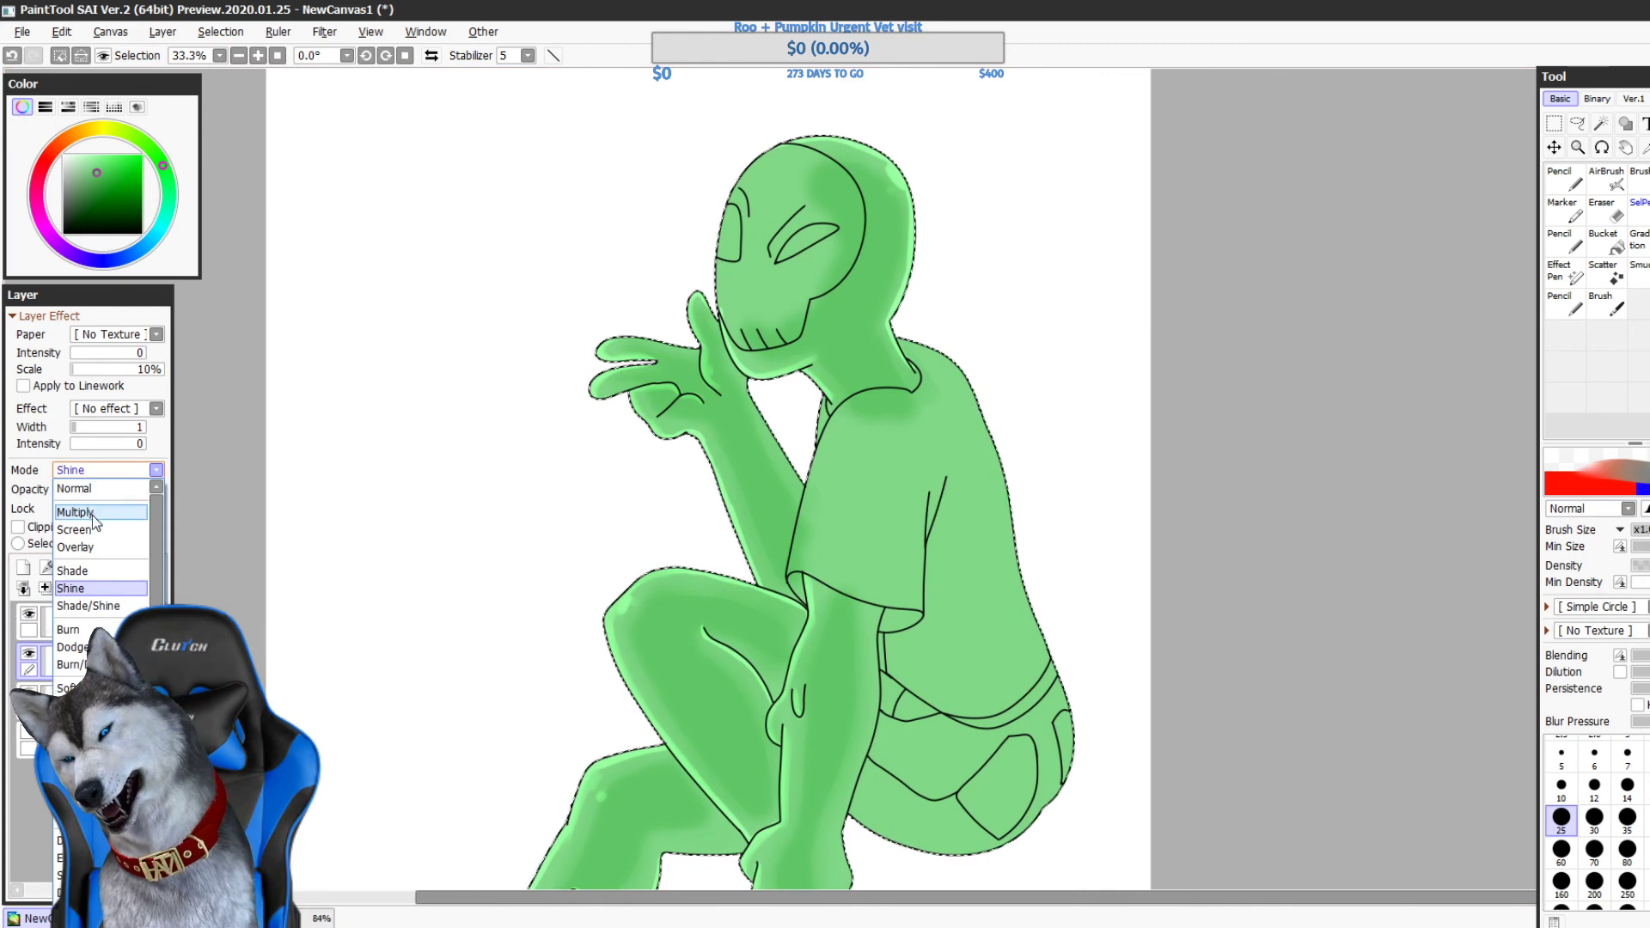
pyautogui.click(95, 514)
pyautogui.press('n')
pyautogui.click(1601, 803)
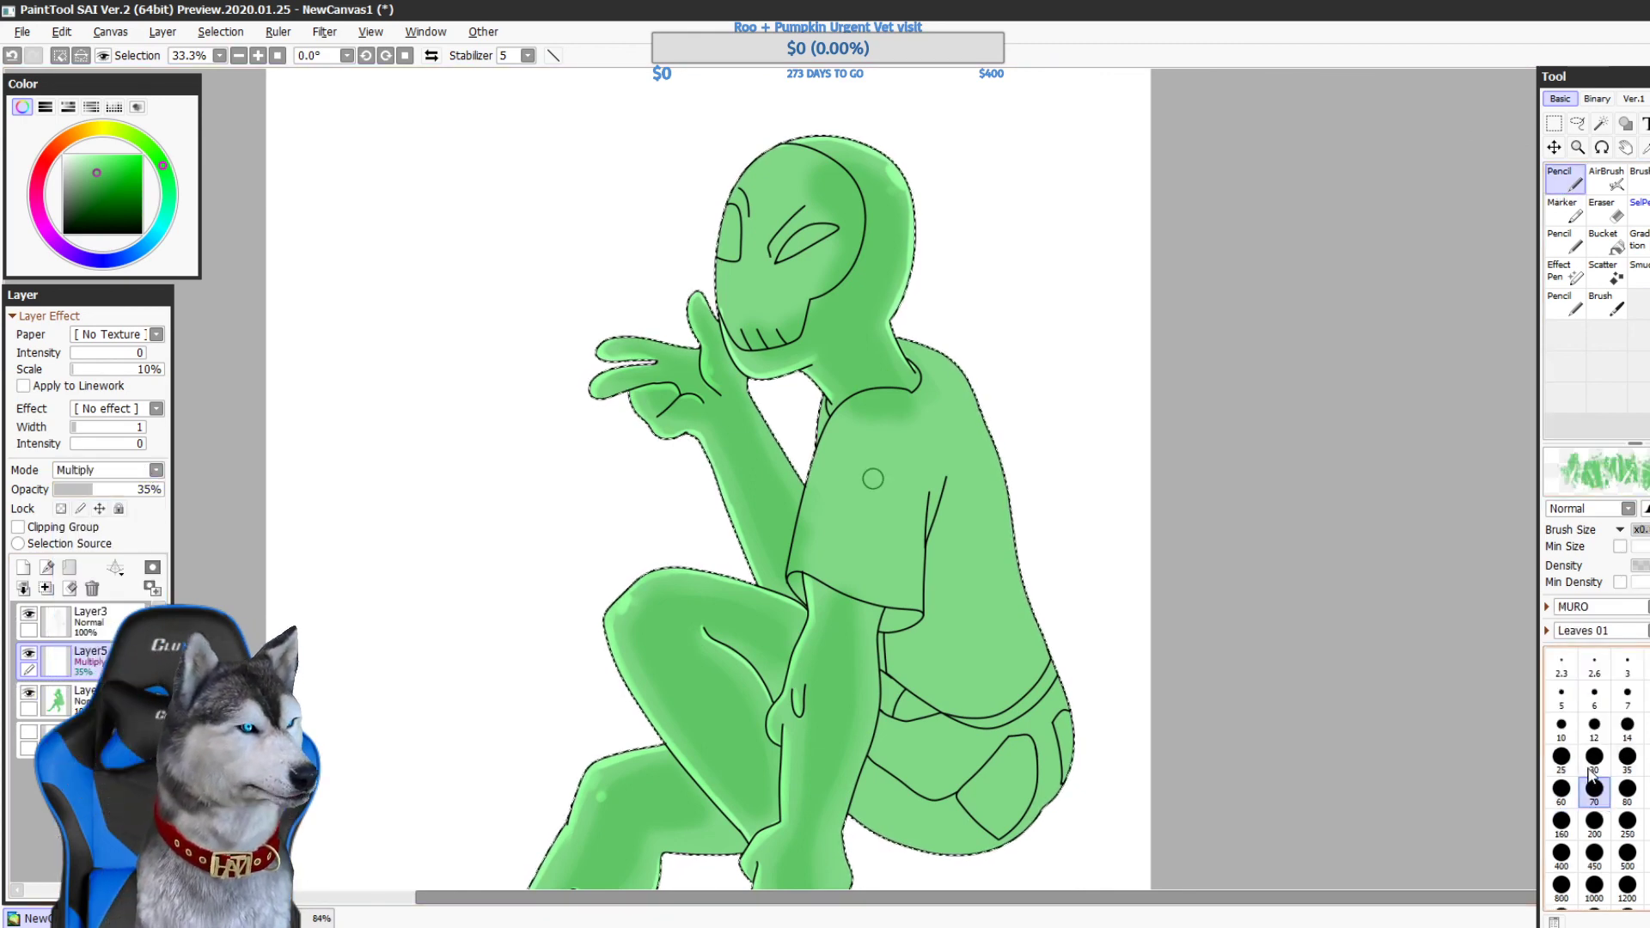
# - Undo the textured stroke and outline a triangular shadow on the neck under the jaw with the Simple Circle Pencil at size 30
pyautogui.scroll(4, 259, 600)
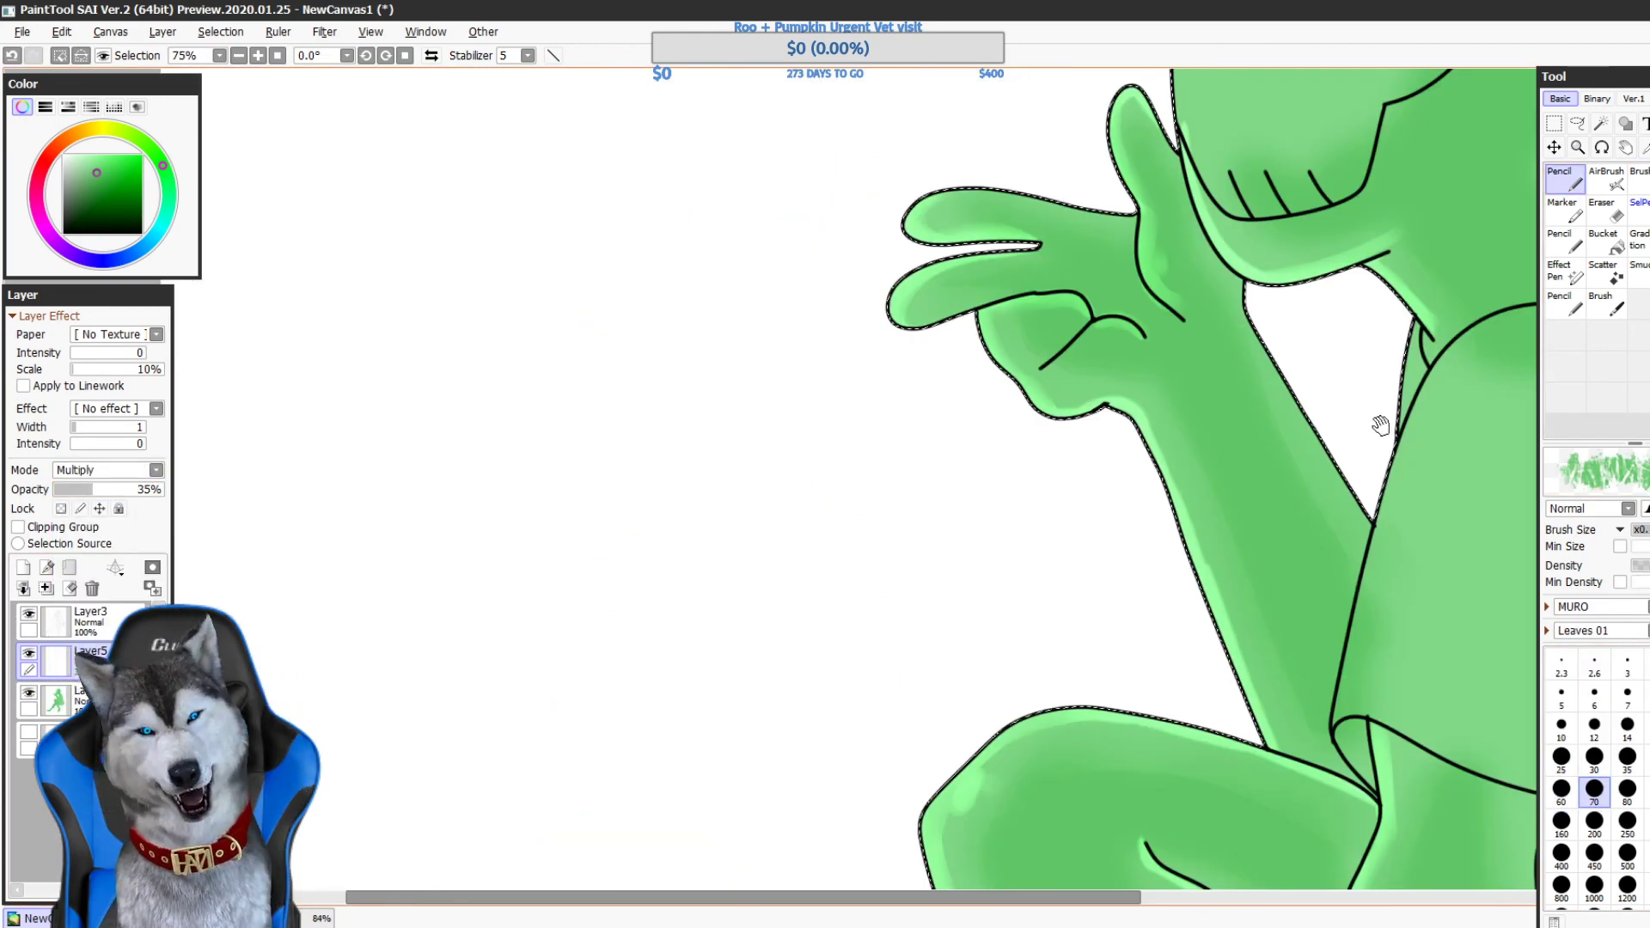
pyautogui.moveTo(1332, 436); pyautogui.dragTo(942, 567)
pyautogui.moveTo(1076, 535); pyautogui.dragTo(926, 656)
pyautogui.rightClick(844, 511)
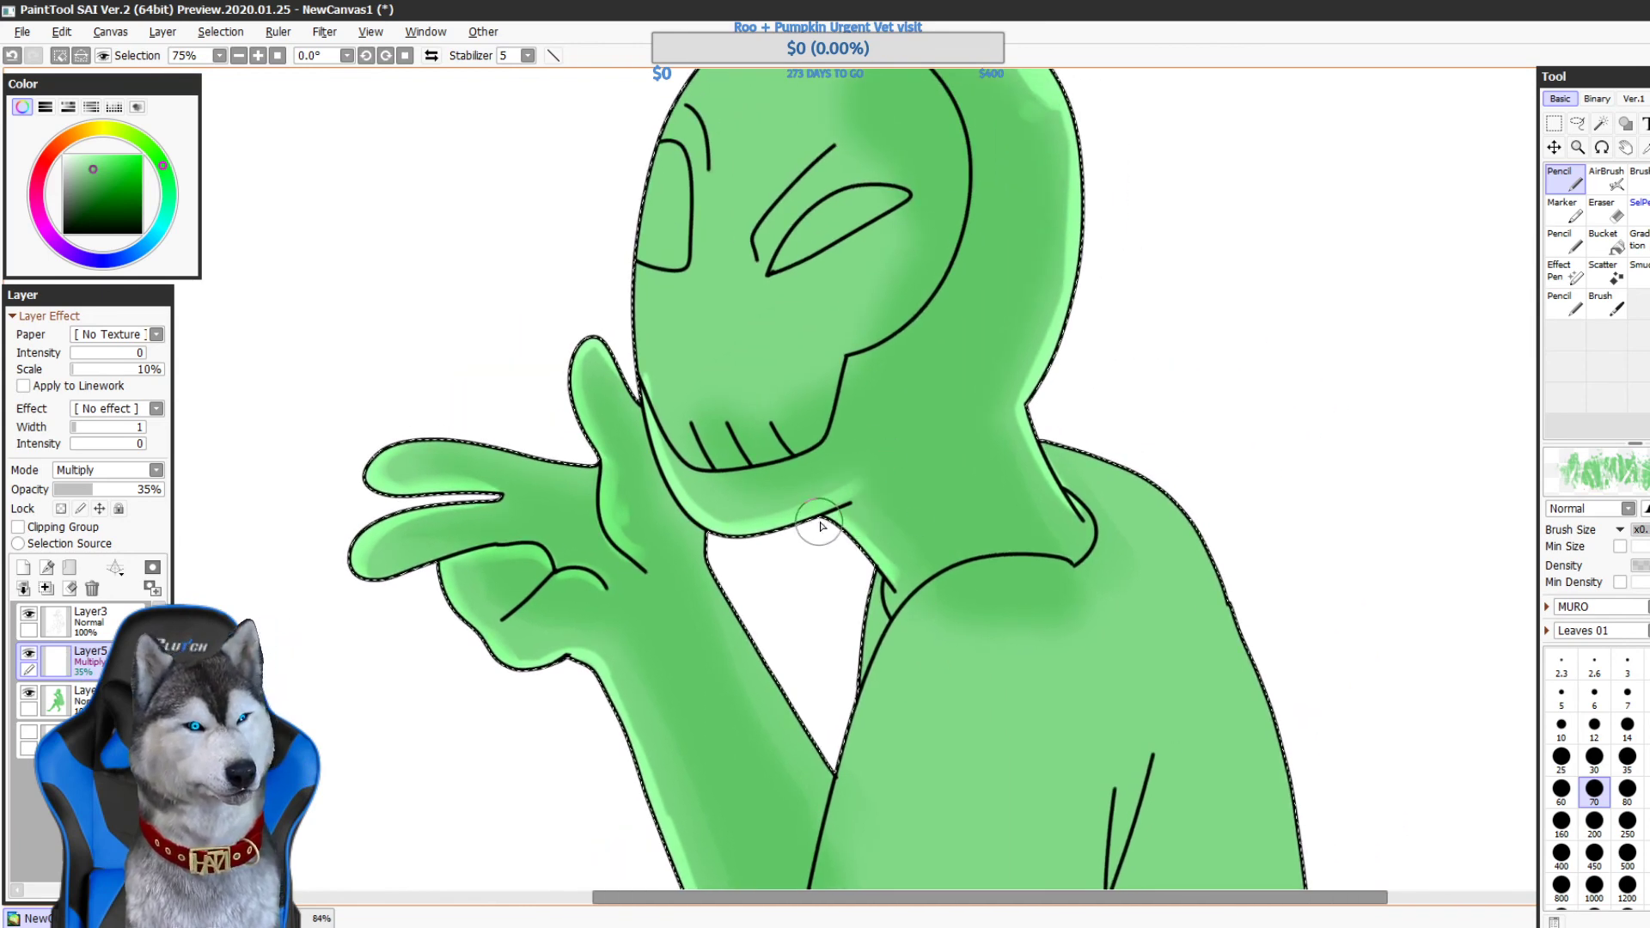
pyautogui.hotkey('ctrl', 'z')
pyautogui.press('n')
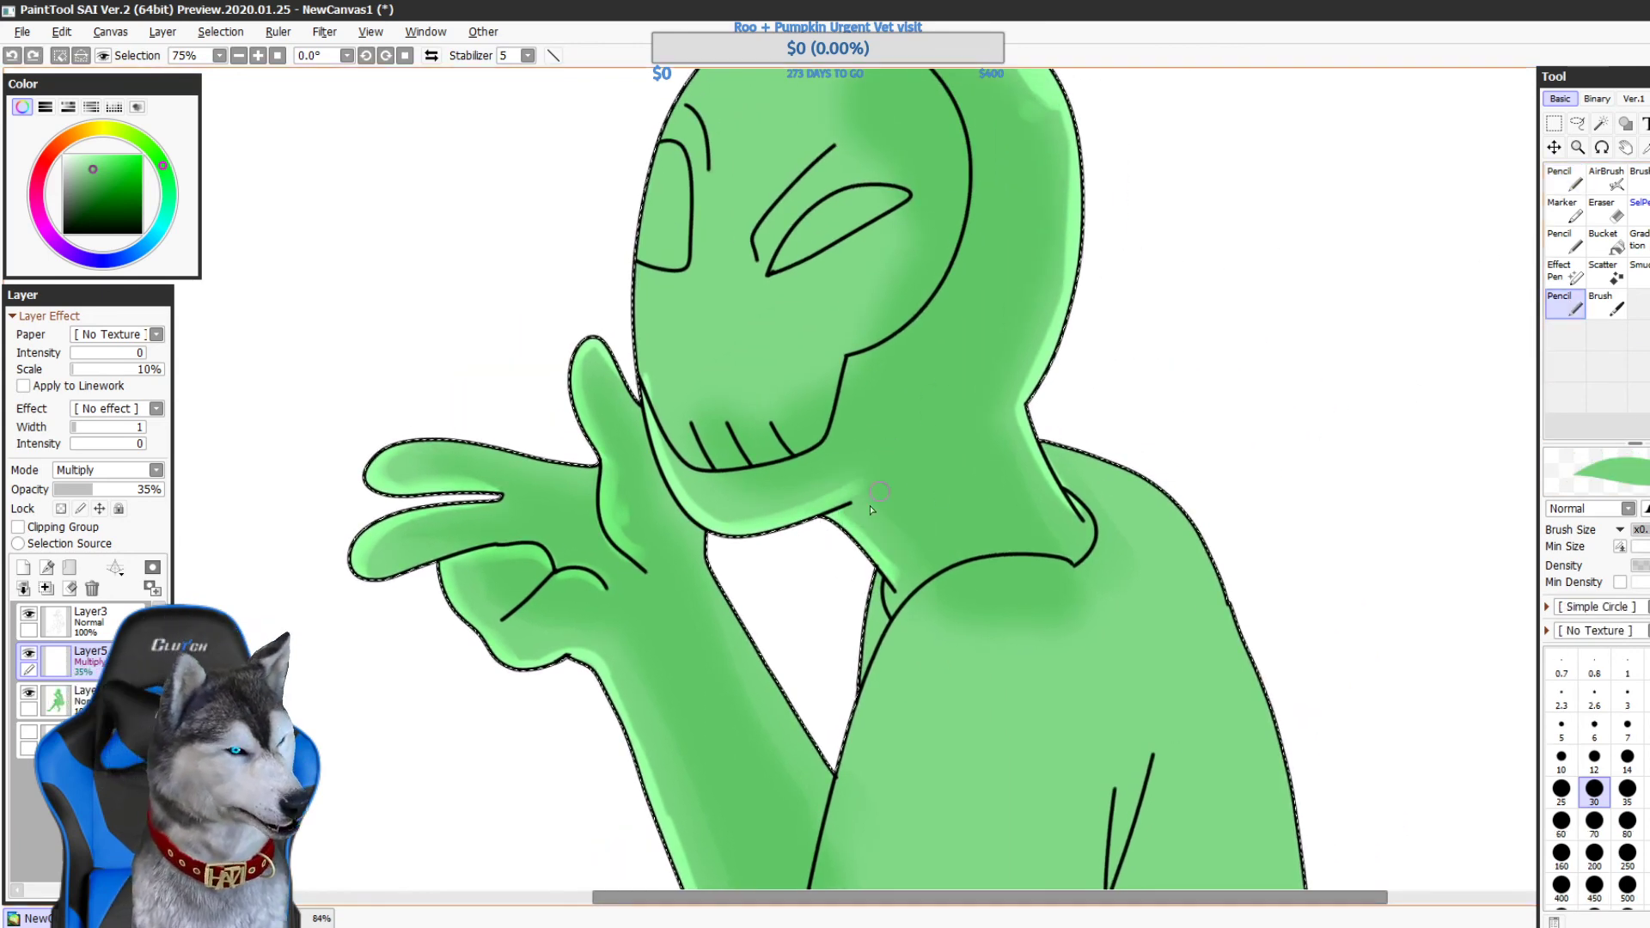
pyautogui.hotkey('ctrl', 'z')
pyautogui.hotkey('ctrl', 'z')
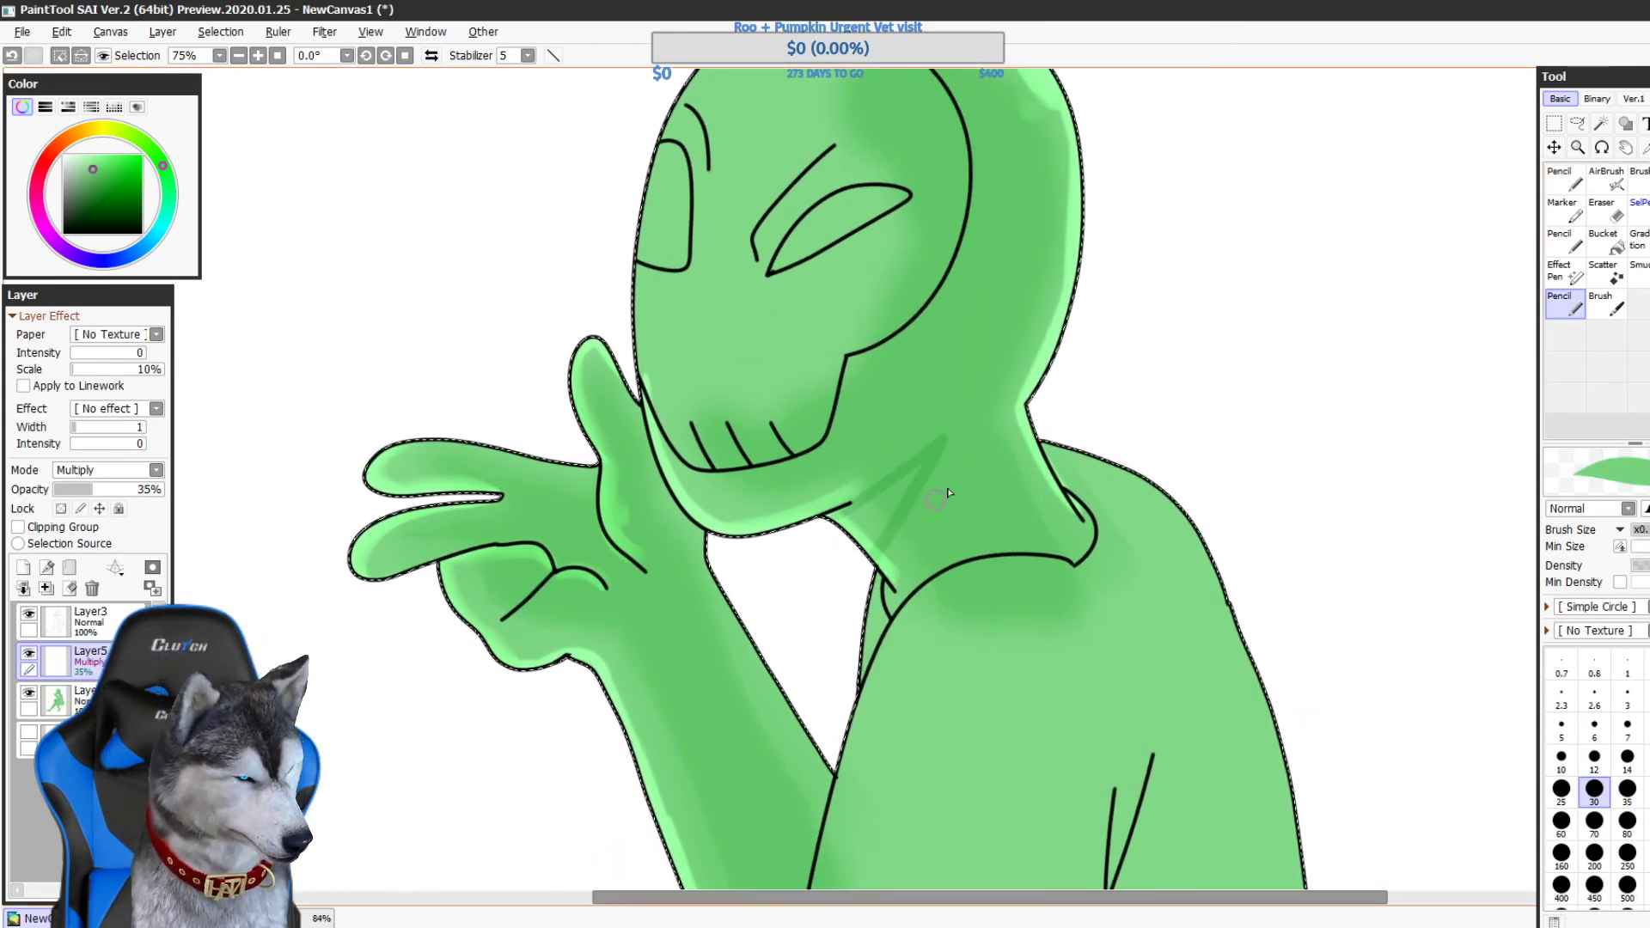
# - Set the Multiply layer's opacity to 69% and touch up the neck shadow's edges with the Eraser and Pencil
pyautogui.click(130, 490)
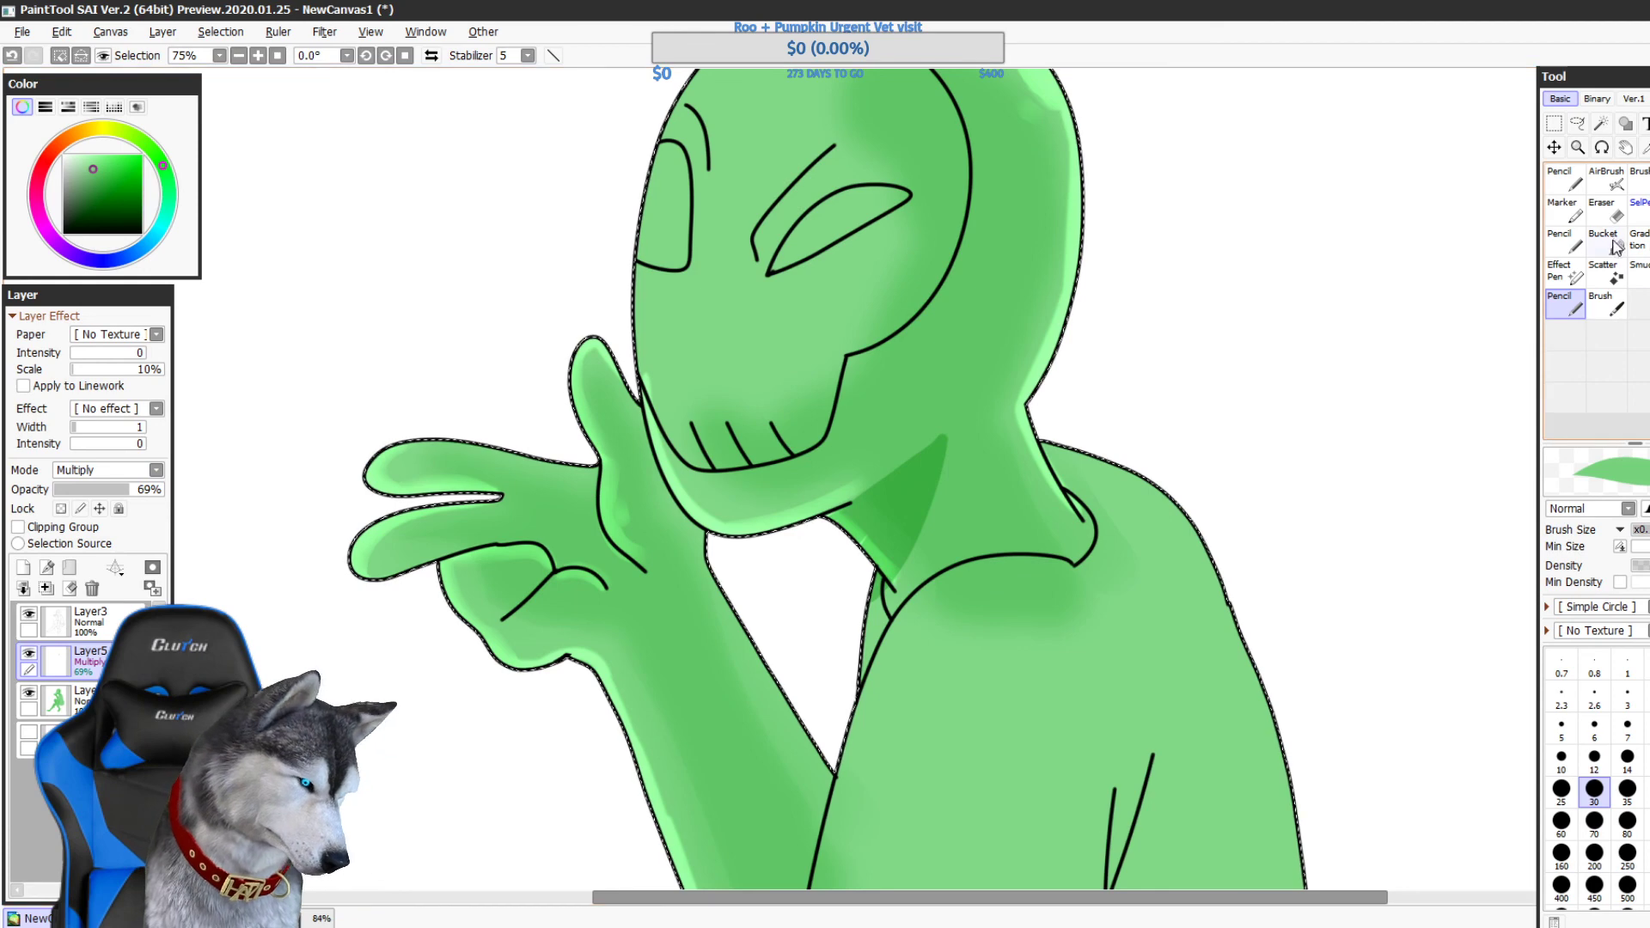
pyautogui.click(1603, 212)
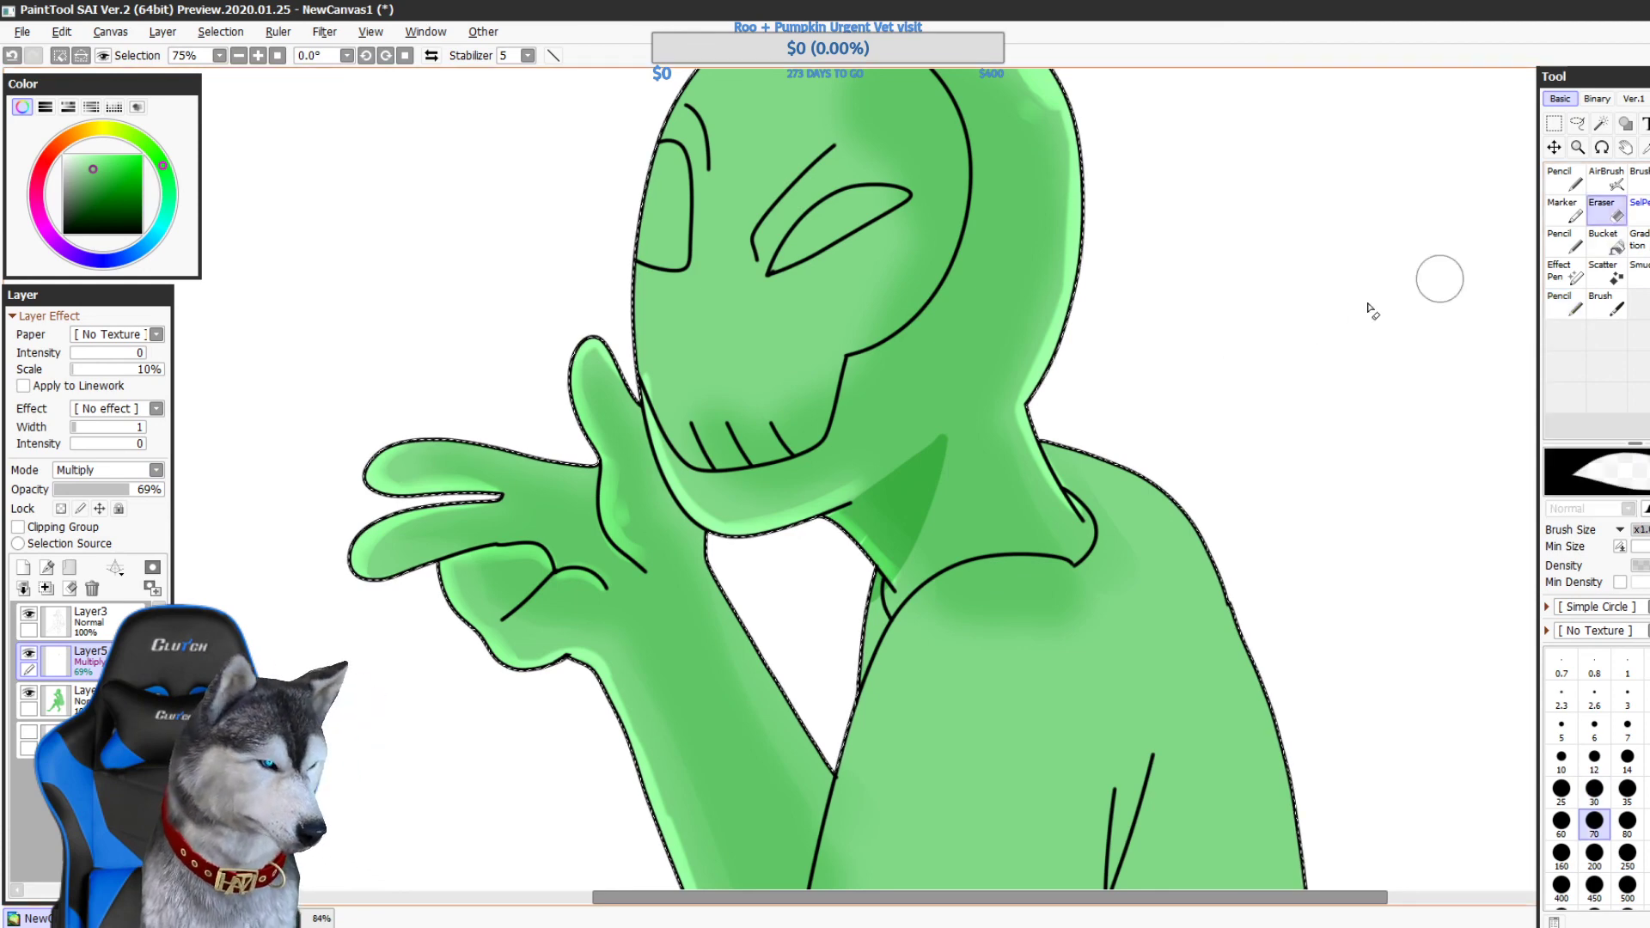
pyautogui.click(1563, 177)
pyautogui.click(1565, 303)
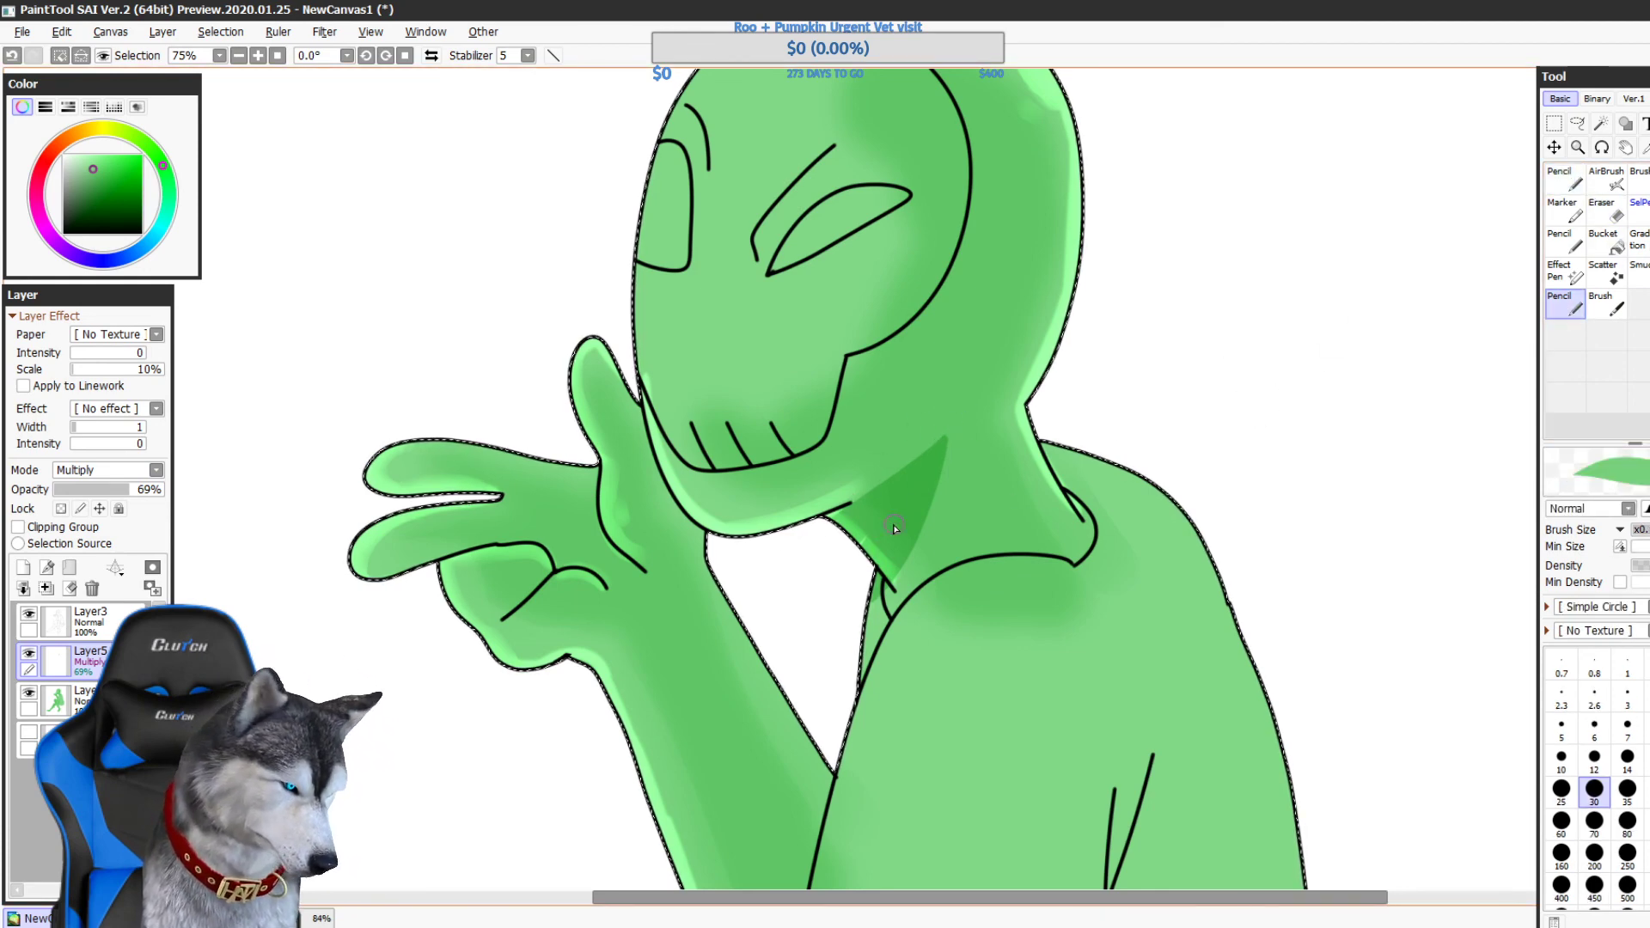
pyautogui.click(1606, 217)
pyautogui.click(1612, 247)
pyautogui.click(1611, 212)
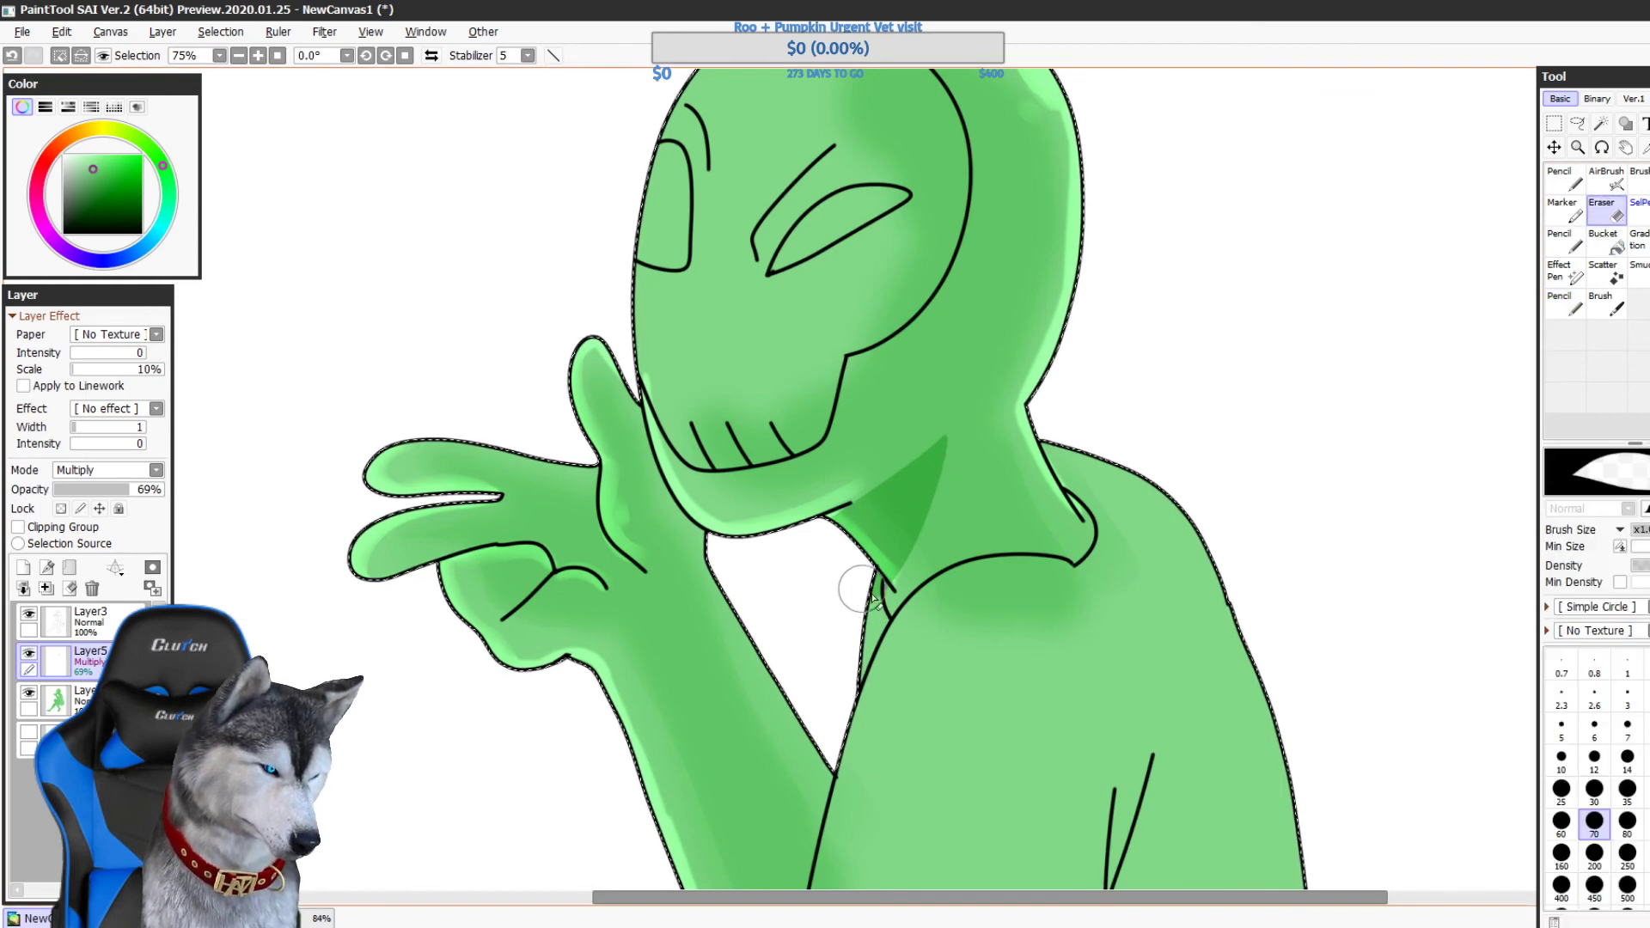
pyautogui.click(1566, 181)
pyautogui.click(1564, 306)
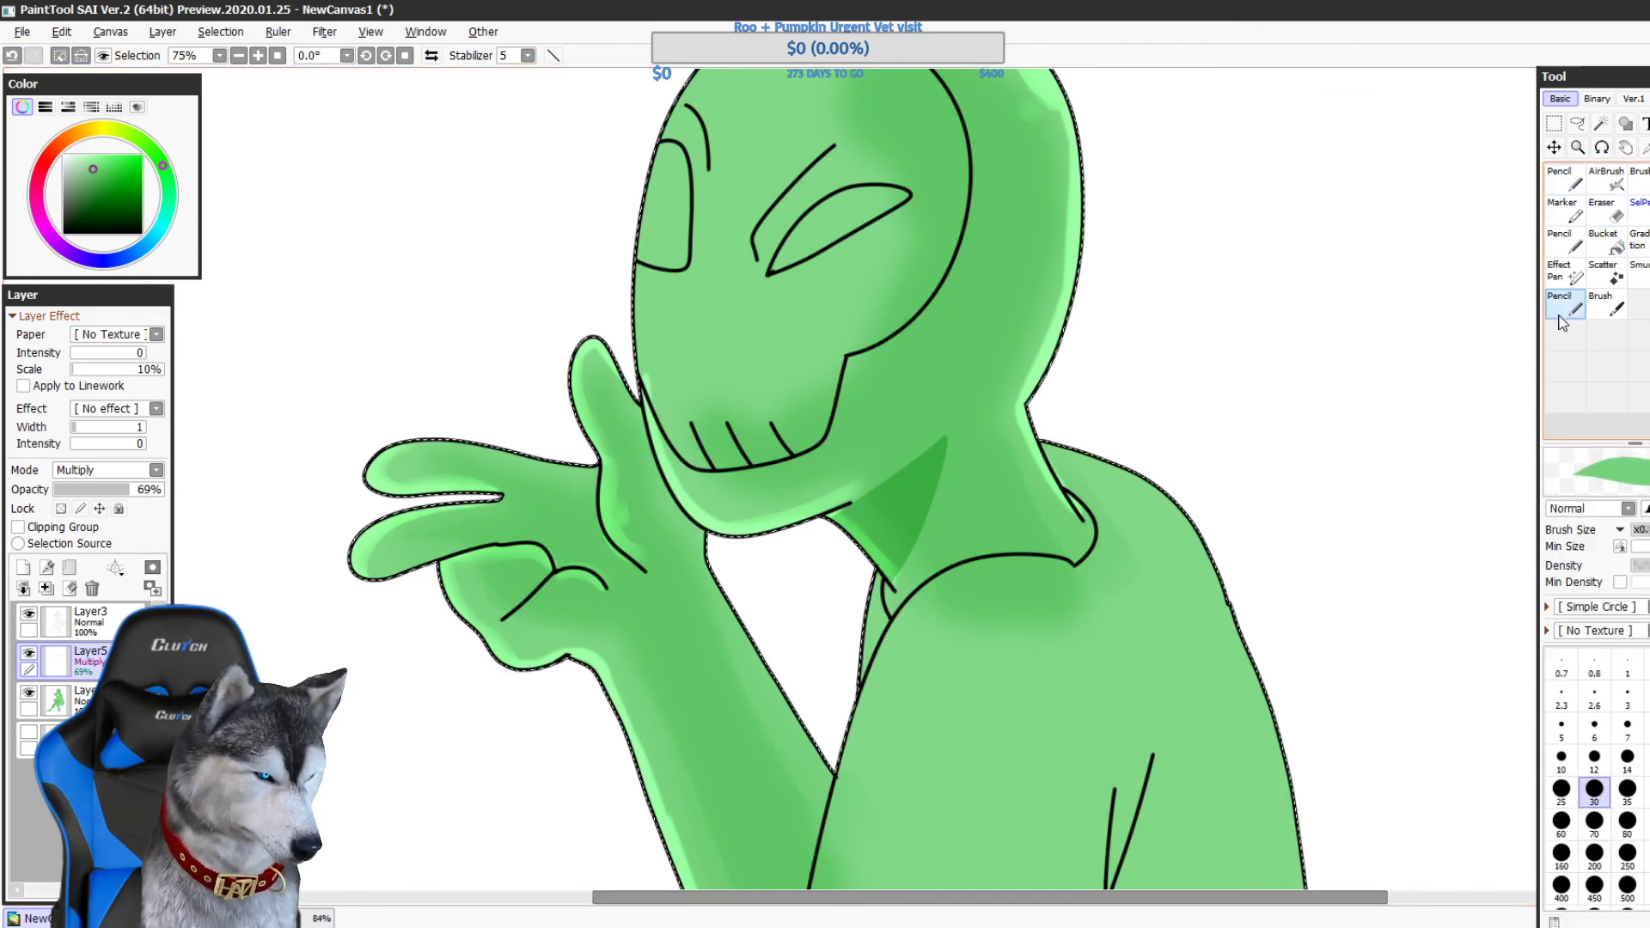
# - Outline a curved cast shadow on the raised forearm beside the sleeve with the Pencil and fill it using the Bucket
pyautogui.moveTo(1271, 559)
pyautogui.mouseDown()
pyautogui.moveTo(1327, 358)
pyautogui.moveTo(1256, 398)
pyautogui.moveTo(1204, 487)
pyautogui.mouseUp()
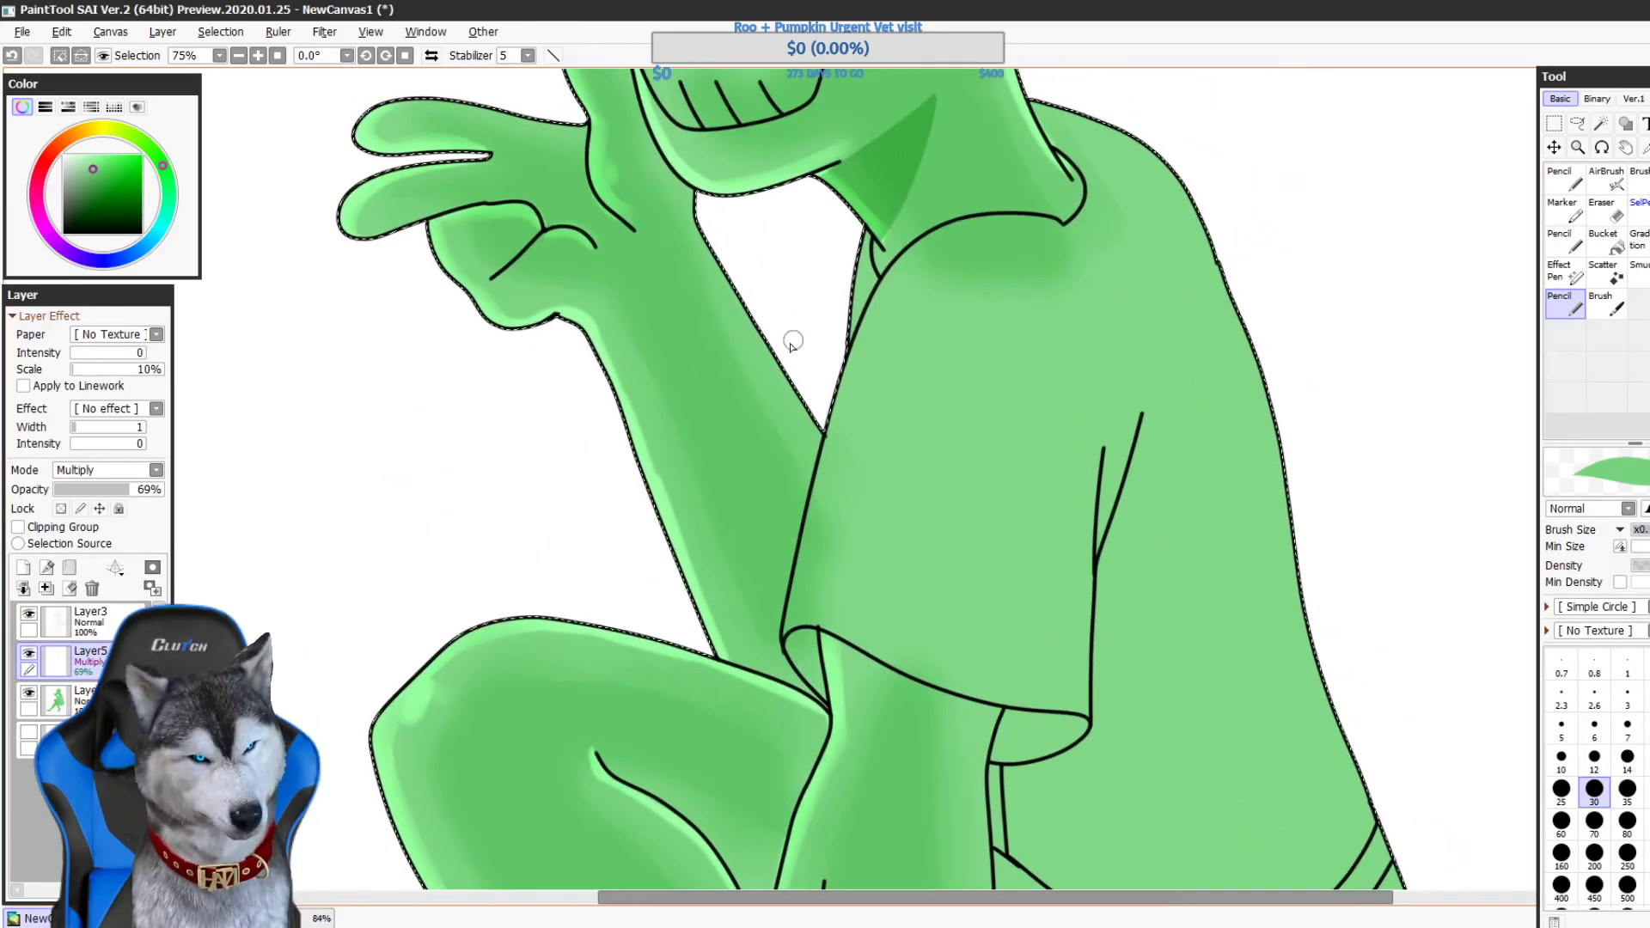
pyautogui.moveTo(786, 348)
pyautogui.mouseDown()
pyautogui.moveTo(677, 579)
pyautogui.moveTo(763, 675)
pyautogui.moveTo(705, 644)
pyautogui.moveTo(758, 668)
pyautogui.mouseUp()
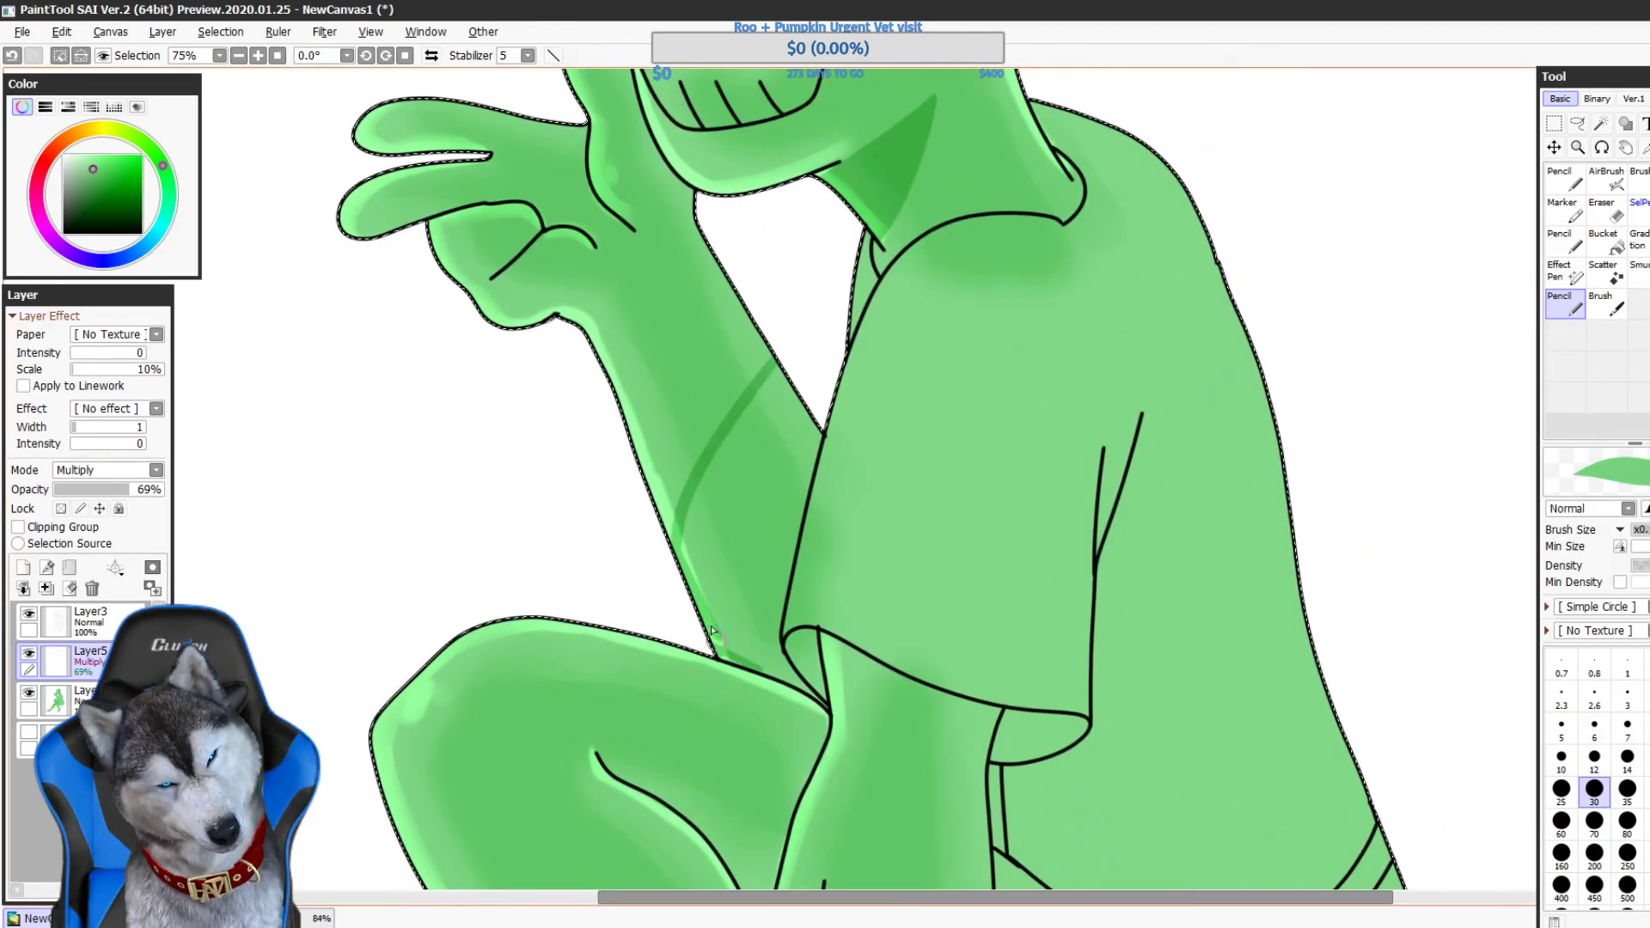
pyautogui.moveTo(700, 583)
pyautogui.mouseDown()
pyautogui.moveTo(720, 658)
pyautogui.moveTo(826, 709)
pyautogui.moveTo(795, 668)
pyautogui.mouseUp()
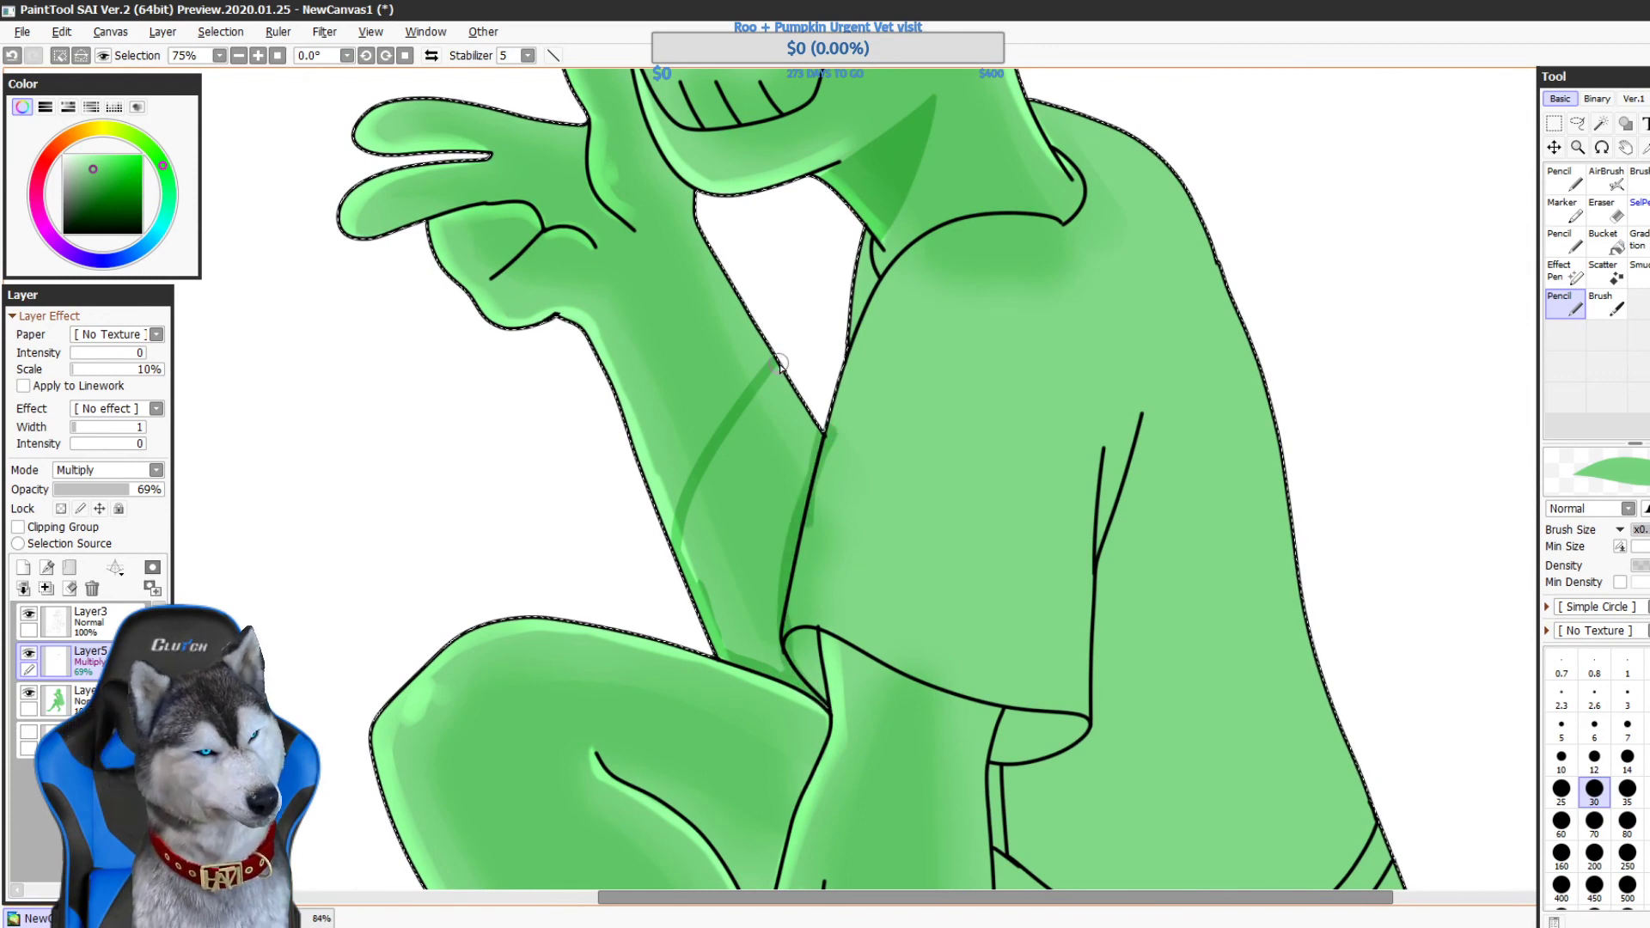
pyautogui.click(1606, 241)
pyautogui.click(767, 482)
# - Soften the forearm shadow's upper edge with the Brush at size 200, undoing the first stroke
pyautogui.click(1648, 178)
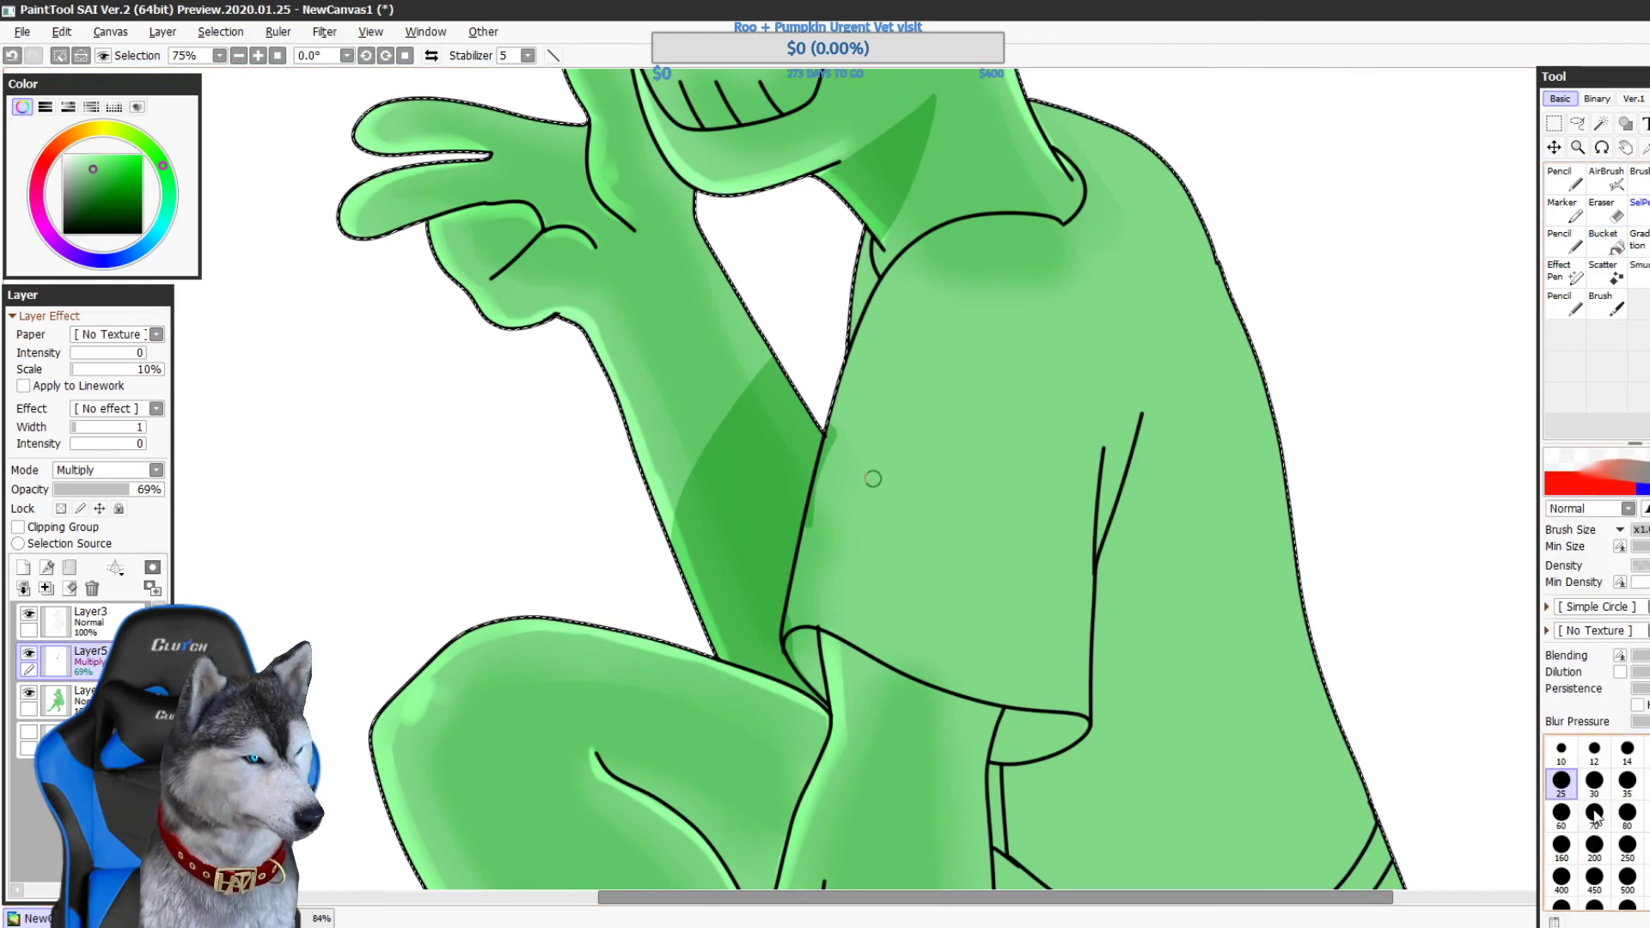
pyautogui.press(']')
pyautogui.press(']')
pyautogui.press(']')
pyautogui.press(']')
pyautogui.press(']')
pyautogui.press(']')
pyautogui.press(']')
pyautogui.press(']')
pyautogui.press(']')
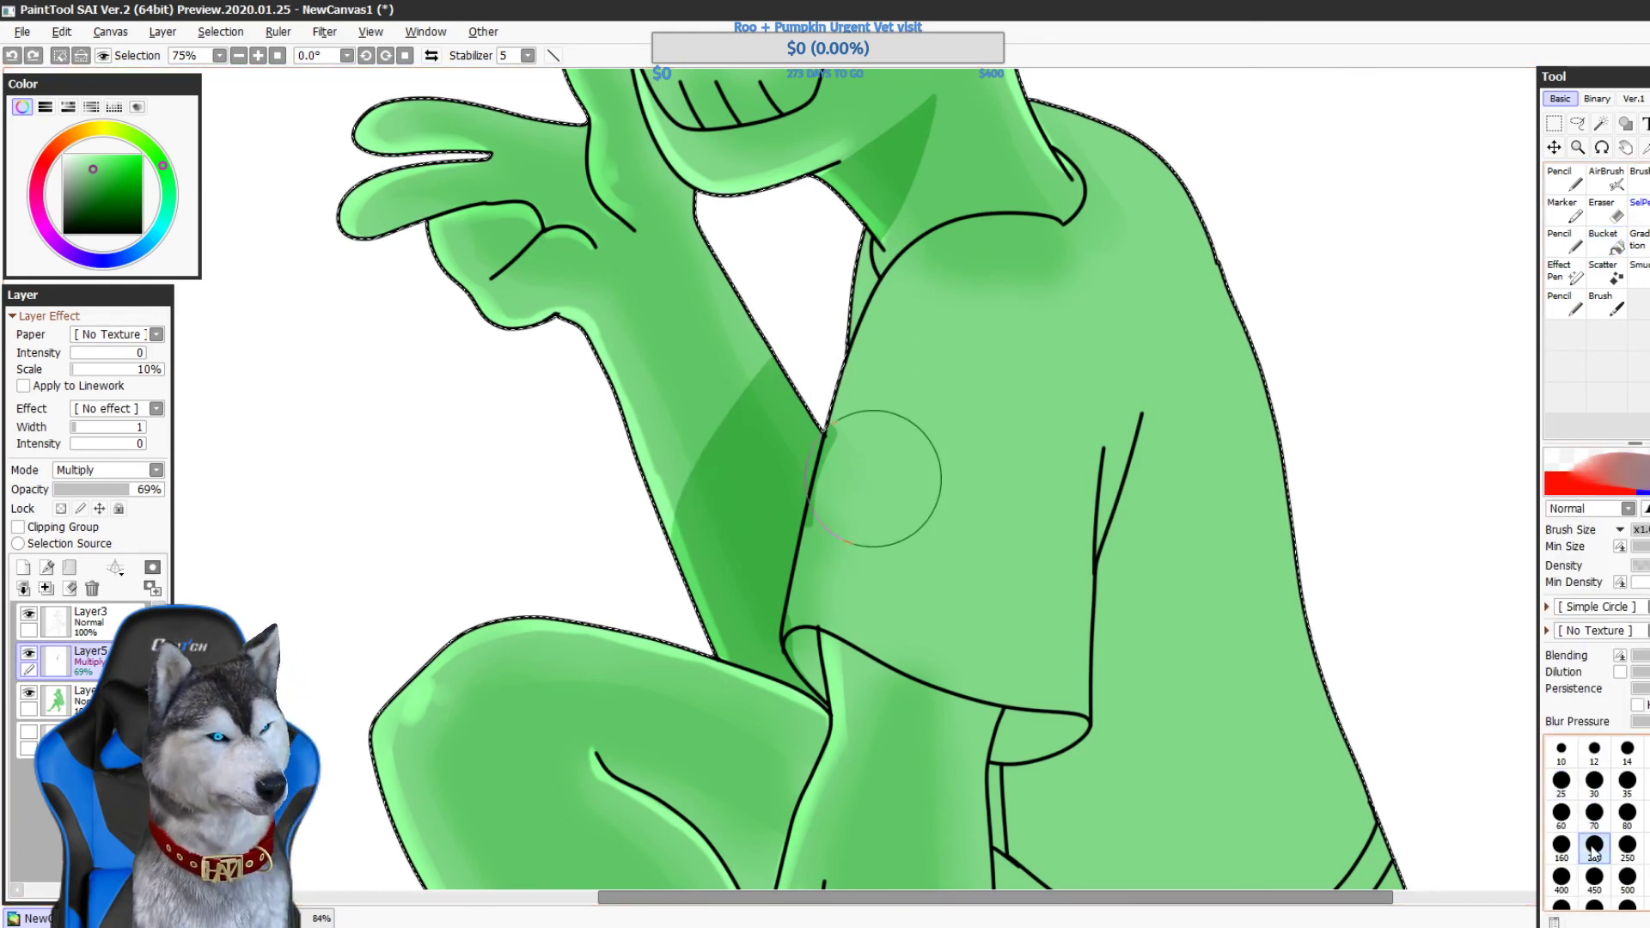
pyautogui.hotkey('ctrl', 'z')
pyautogui.moveTo(827, 379); pyautogui.dragTo(706, 571)
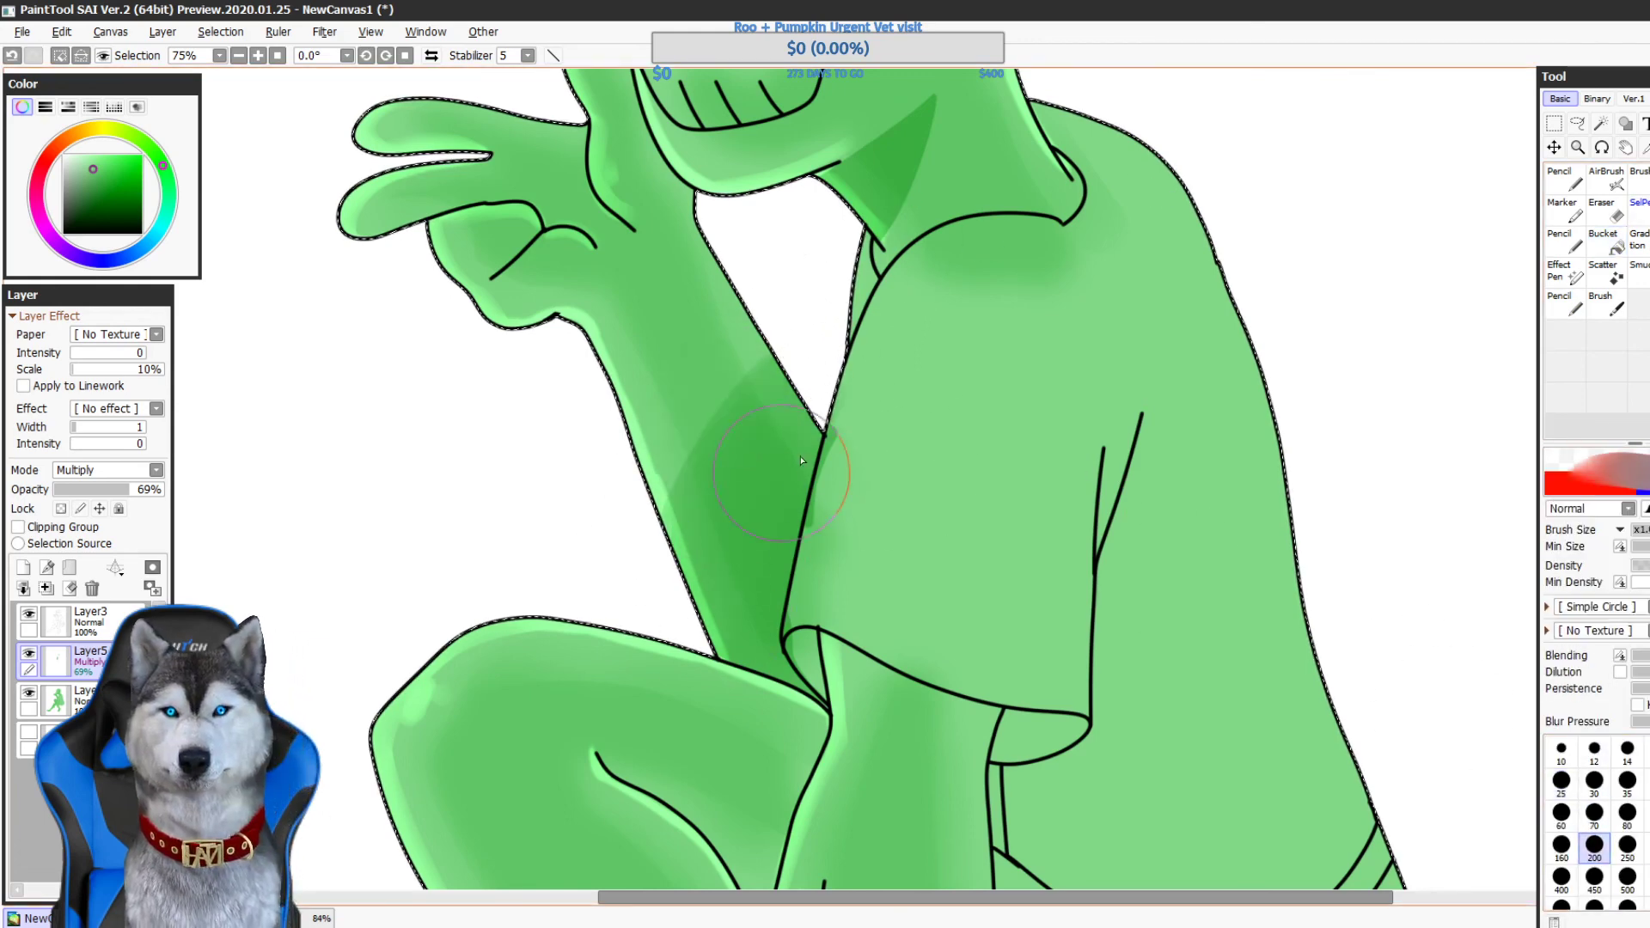
pyautogui.moveTo(868, 429); pyautogui.dragTo(730, 555)
pyautogui.moveTo(1012, 496)
pyautogui.mouseDown()
pyautogui.moveTo(1034, 685)
pyautogui.moveTo(1061, 652)
pyautogui.moveTo(1108, 456)
pyautogui.mouseUp()
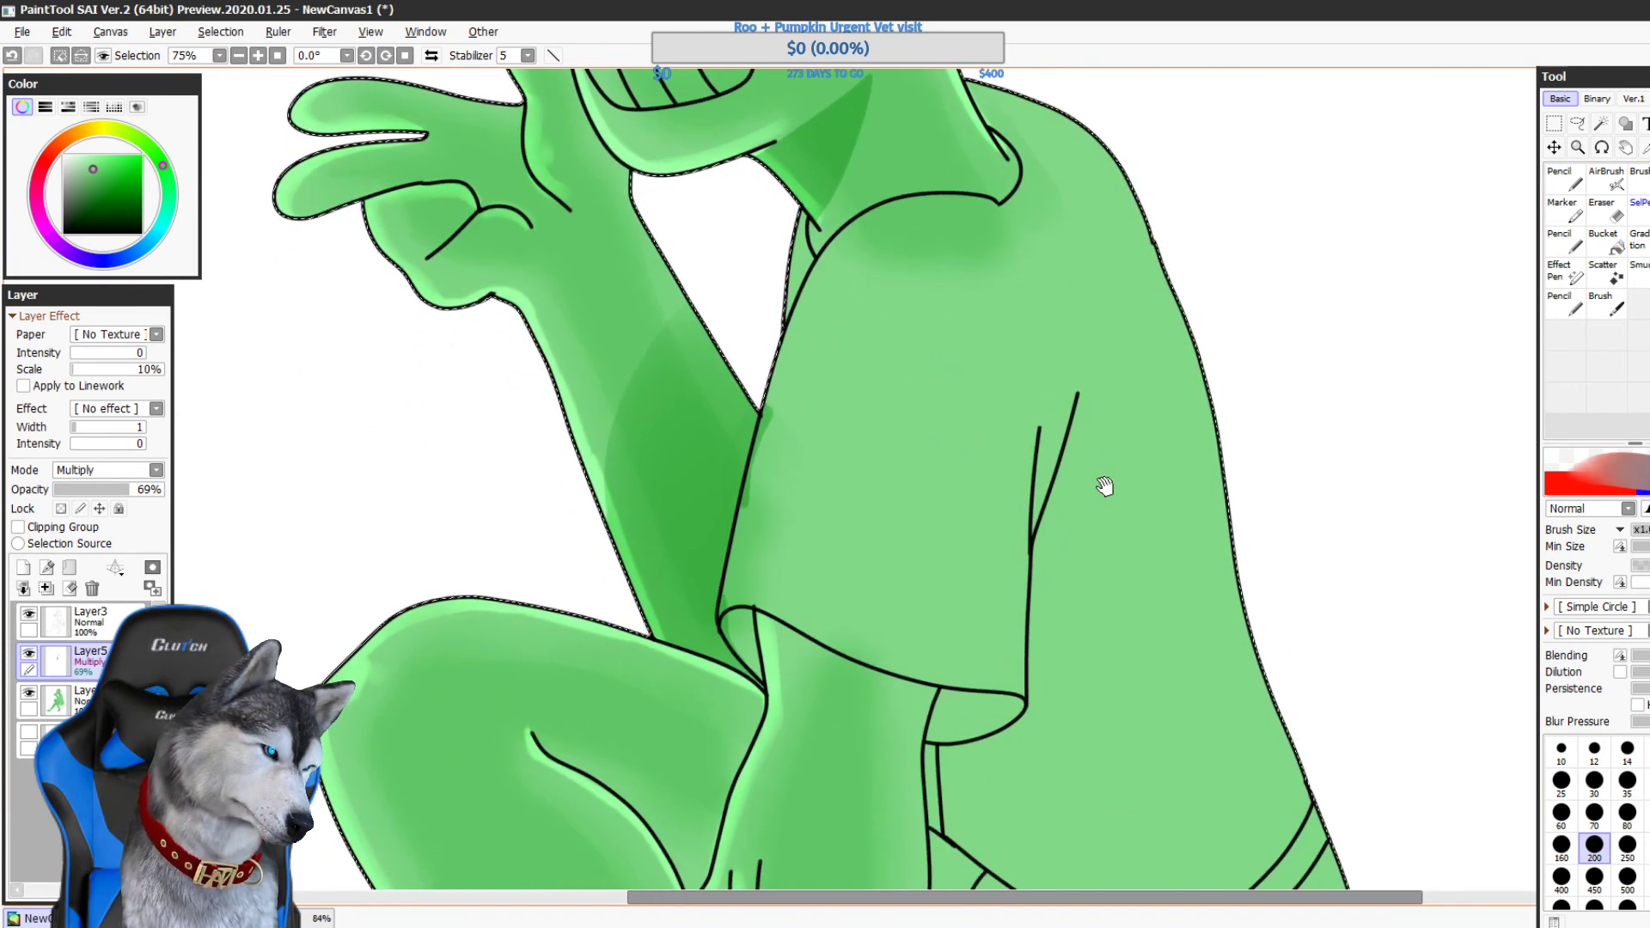
pyautogui.moveTo(1345, 534); pyautogui.dragTo(1173, 807)
pyautogui.moveTo(1379, 479); pyautogui.dragTo(1400, 671)
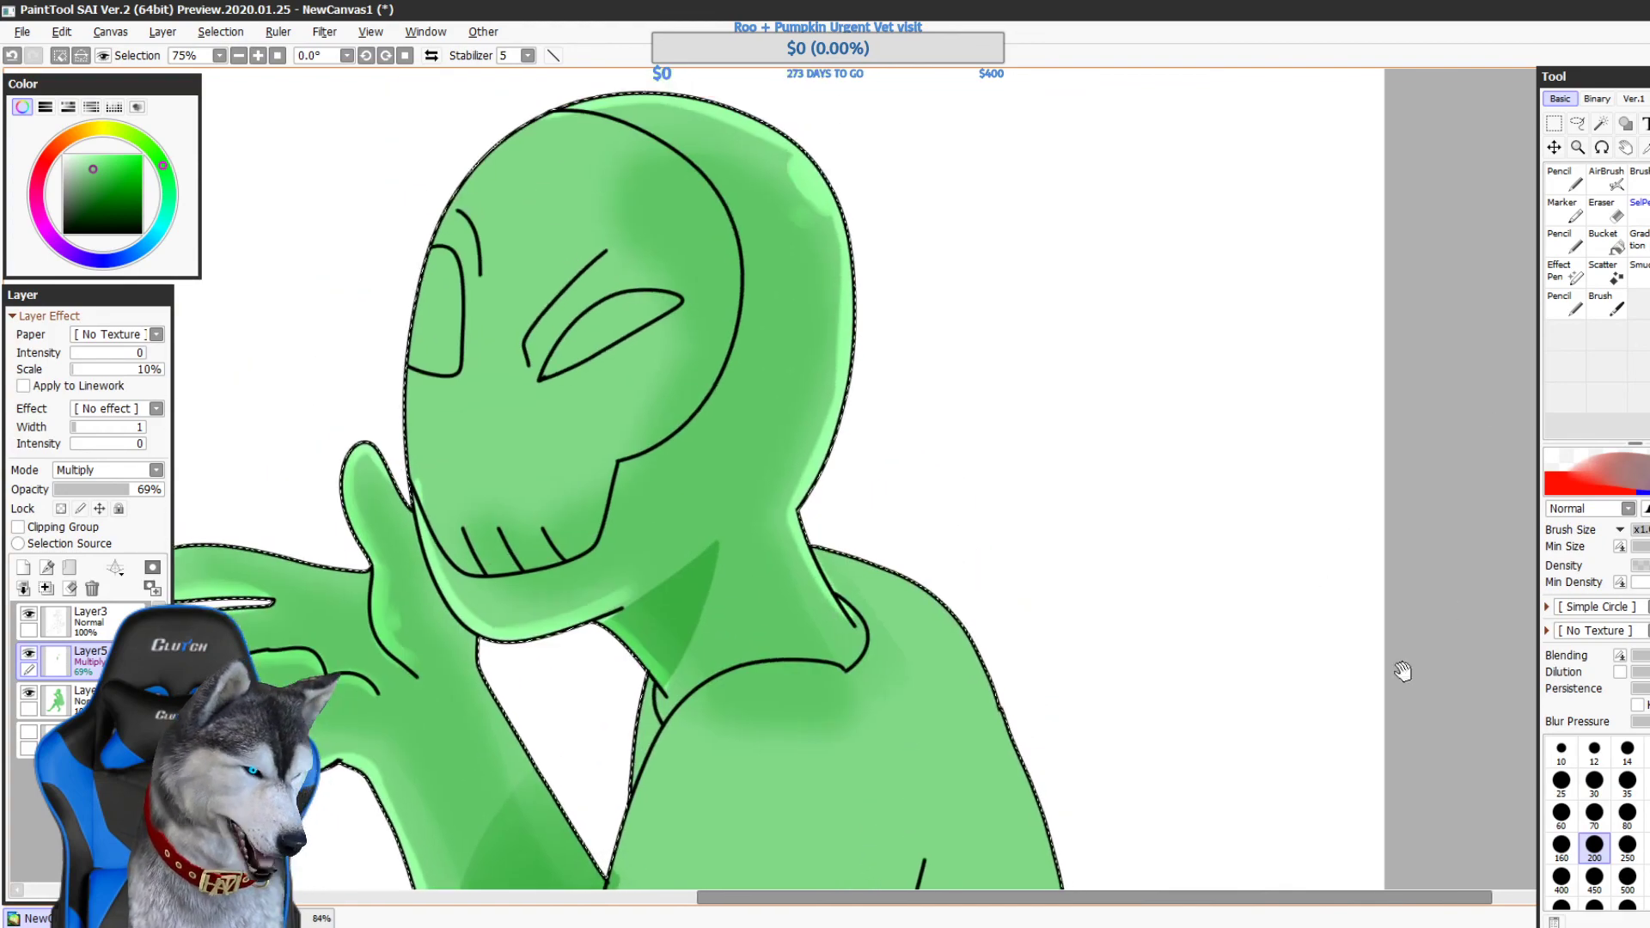
pyautogui.moveTo(1301, 552); pyautogui.dragTo(1342, 329)
pyautogui.moveTo(1163, 773)
pyautogui.mouseDown()
pyautogui.moveTo(1174, 464)
pyautogui.moveTo(1231, 280)
pyautogui.mouseUp()
pyautogui.moveTo(1214, 518); pyautogui.dragTo(1315, 295)
pyautogui.click(1567, 180)
pyautogui.moveTo(960, 543)
pyautogui.mouseDown()
pyautogui.moveTo(1002, 501)
pyautogui.moveTo(1264, 400)
pyautogui.mouseUp()
pyautogui.moveTo(683, 430); pyautogui.dragTo(803, 601)
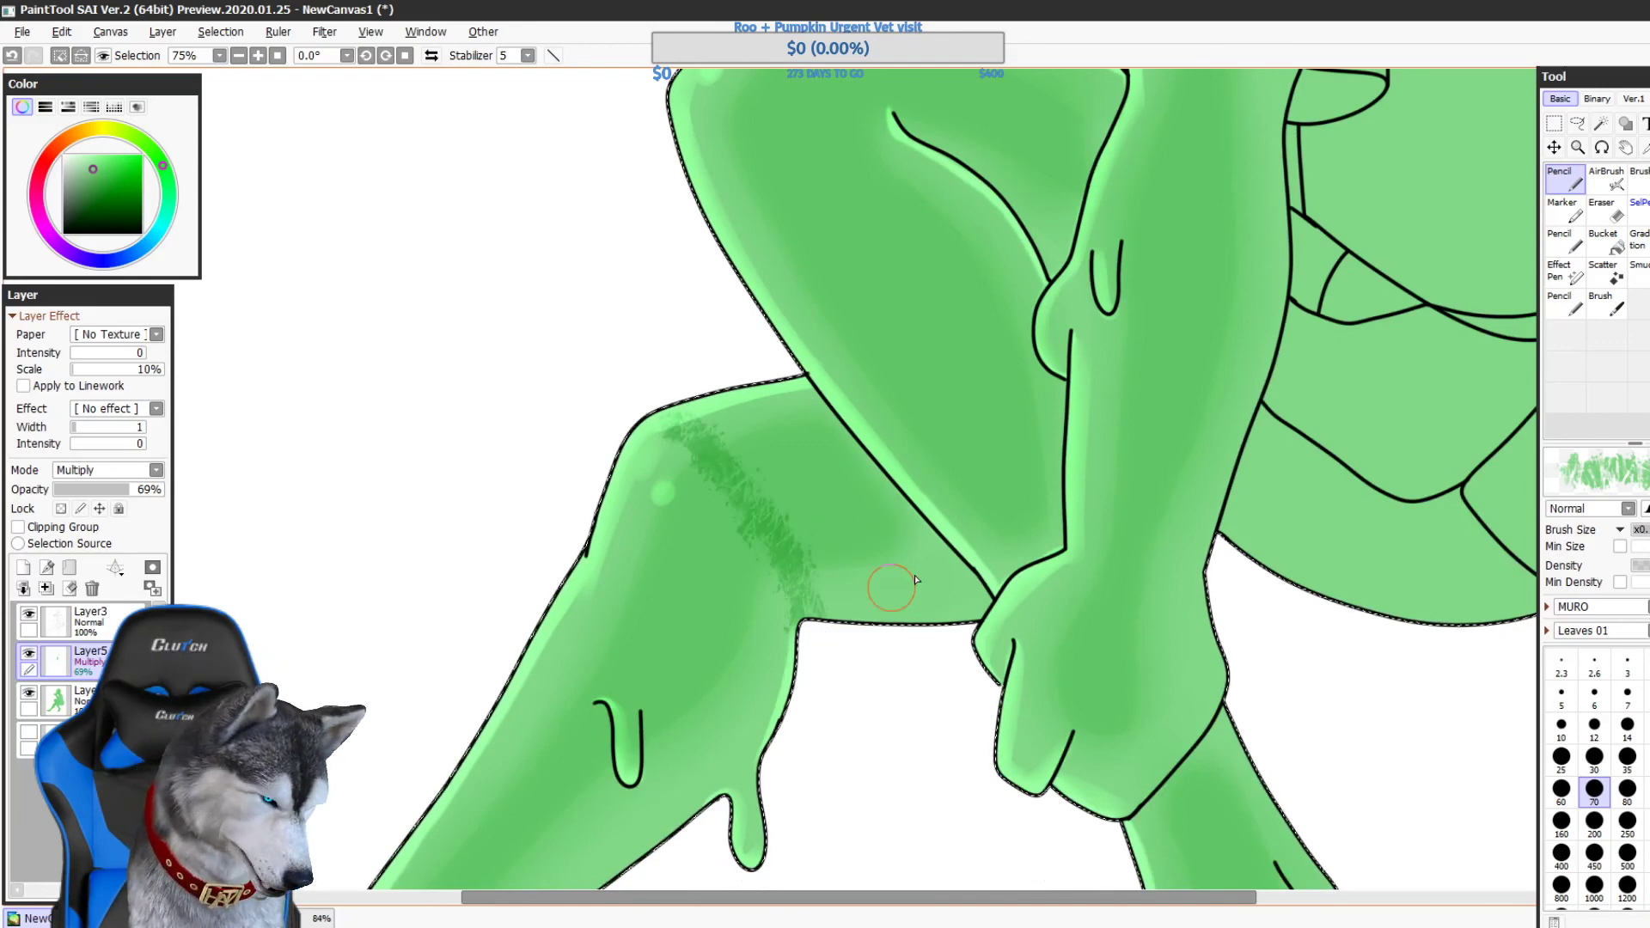
pyautogui.hotkey('ctrl', 'z')
# - Draw the curved edge of a shadow across the lower leg just behind the knee using the size 30 Pencil
pyautogui.click(1564, 305)
pyautogui.moveTo(694, 398); pyautogui.dragTo(795, 623)
pyautogui.hotkey('ctrl', 'z')
pyautogui.moveTo(692, 403)
pyautogui.mouseDown()
pyautogui.moveTo(805, 380)
pyautogui.moveTo(876, 480)
pyautogui.mouseUp()
pyautogui.hotkey('ctrl', 'z')
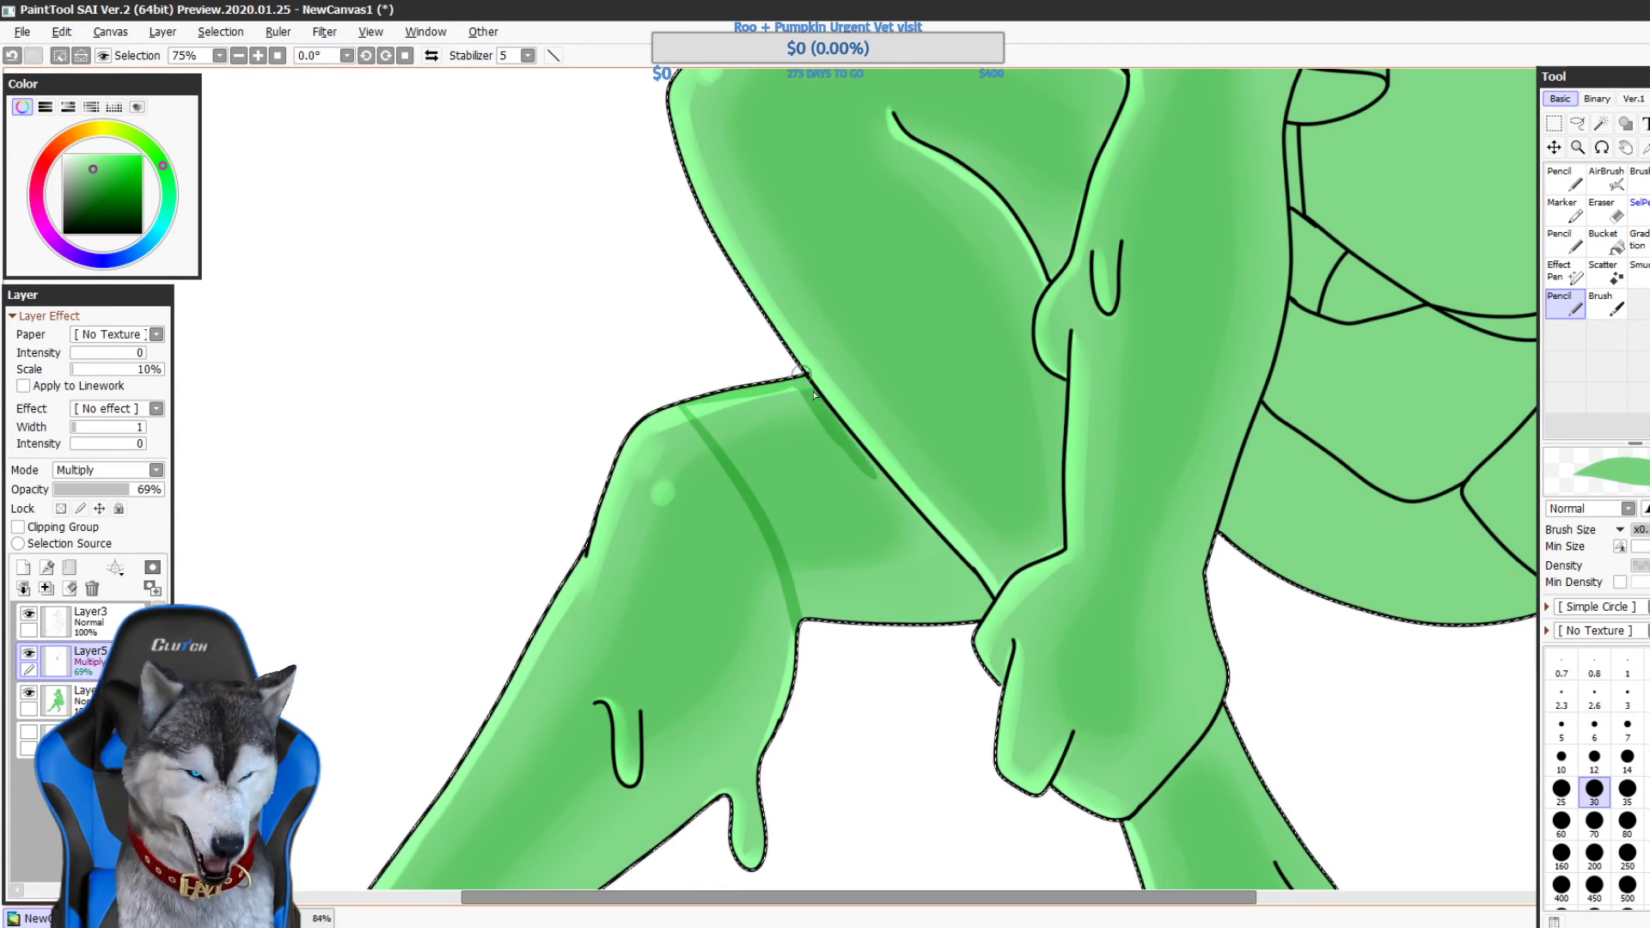
# - Close the shadow outline along the raised leg and the underside of the thigh, and fill the area with the Bucket
pyautogui.moveTo(840, 425); pyautogui.dragTo(907, 516)
pyautogui.moveTo(840, 419)
pyautogui.mouseDown()
pyautogui.moveTo(701, 268)
pyautogui.moveTo(795, 382)
pyautogui.mouseUp()
pyautogui.hotkey('ctrl', 'z')
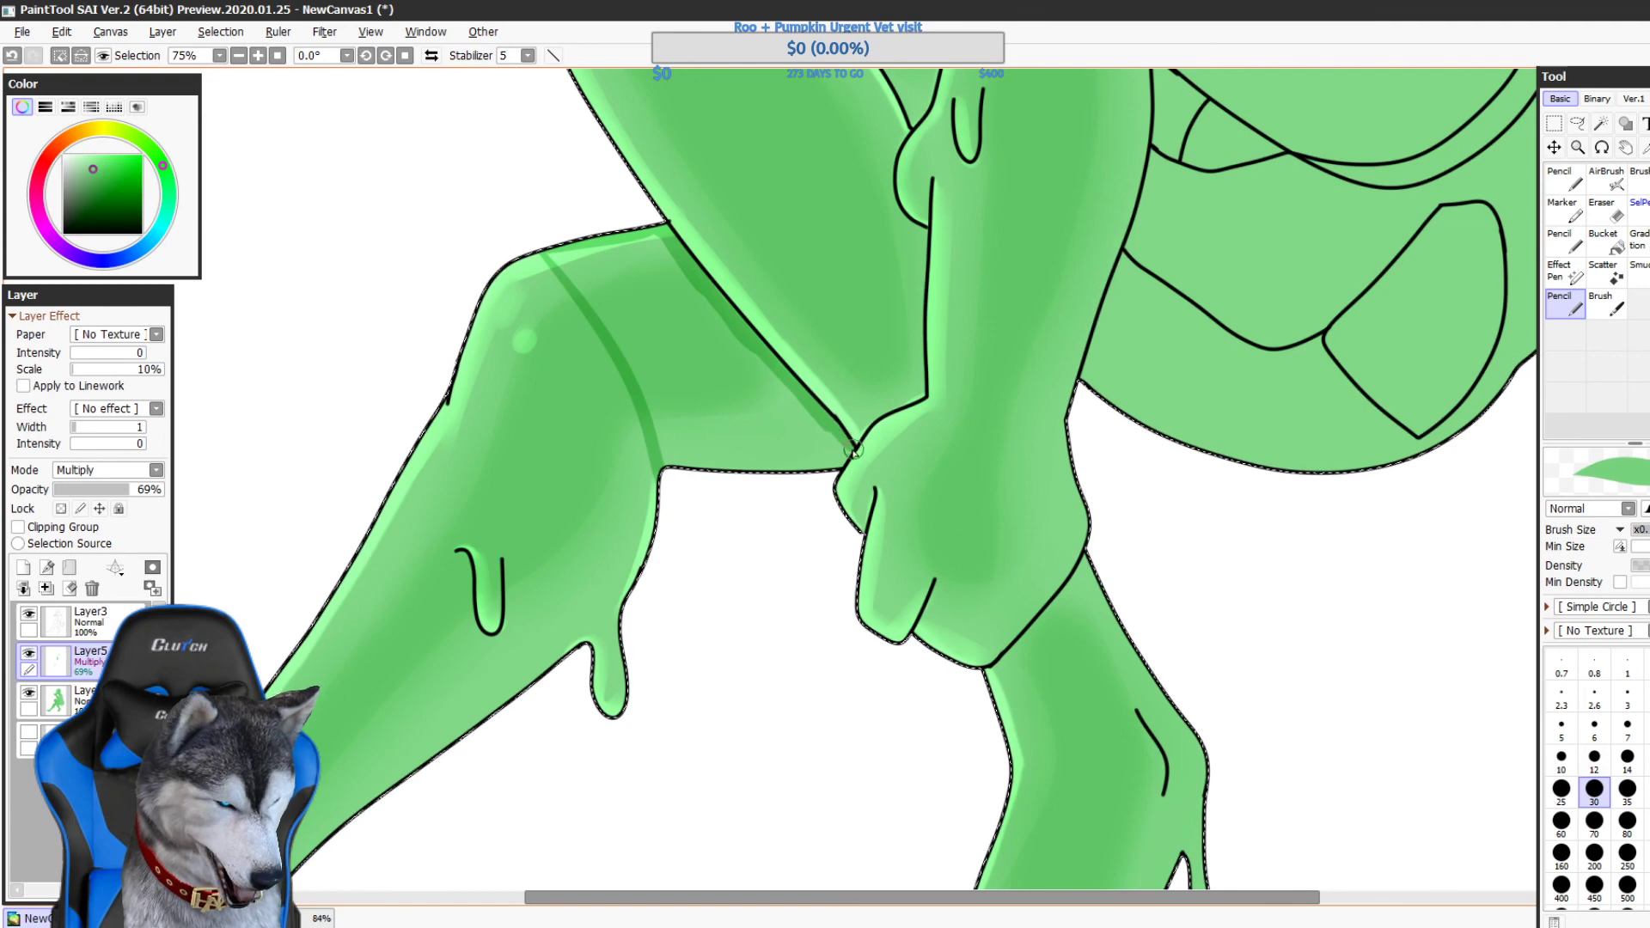
pyautogui.moveTo(842, 440); pyautogui.dragTo(907, 471)
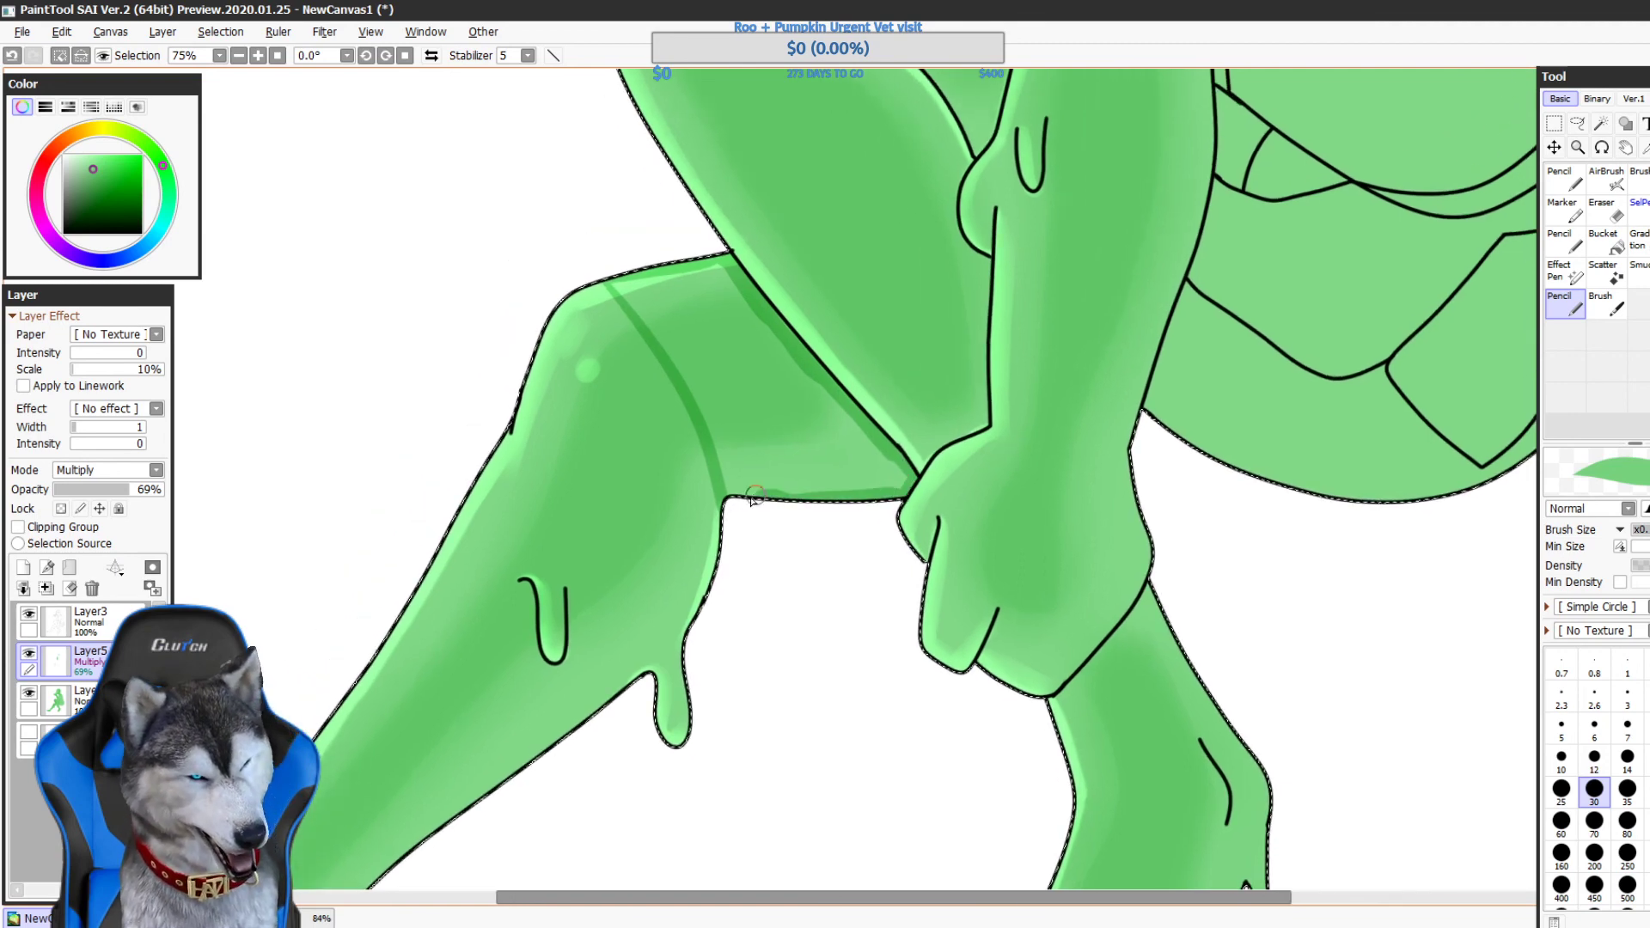
pyautogui.moveTo(754, 495); pyautogui.dragTo(799, 491)
pyautogui.moveTo(1407, 555); pyautogui.dragTo(1315, 612)
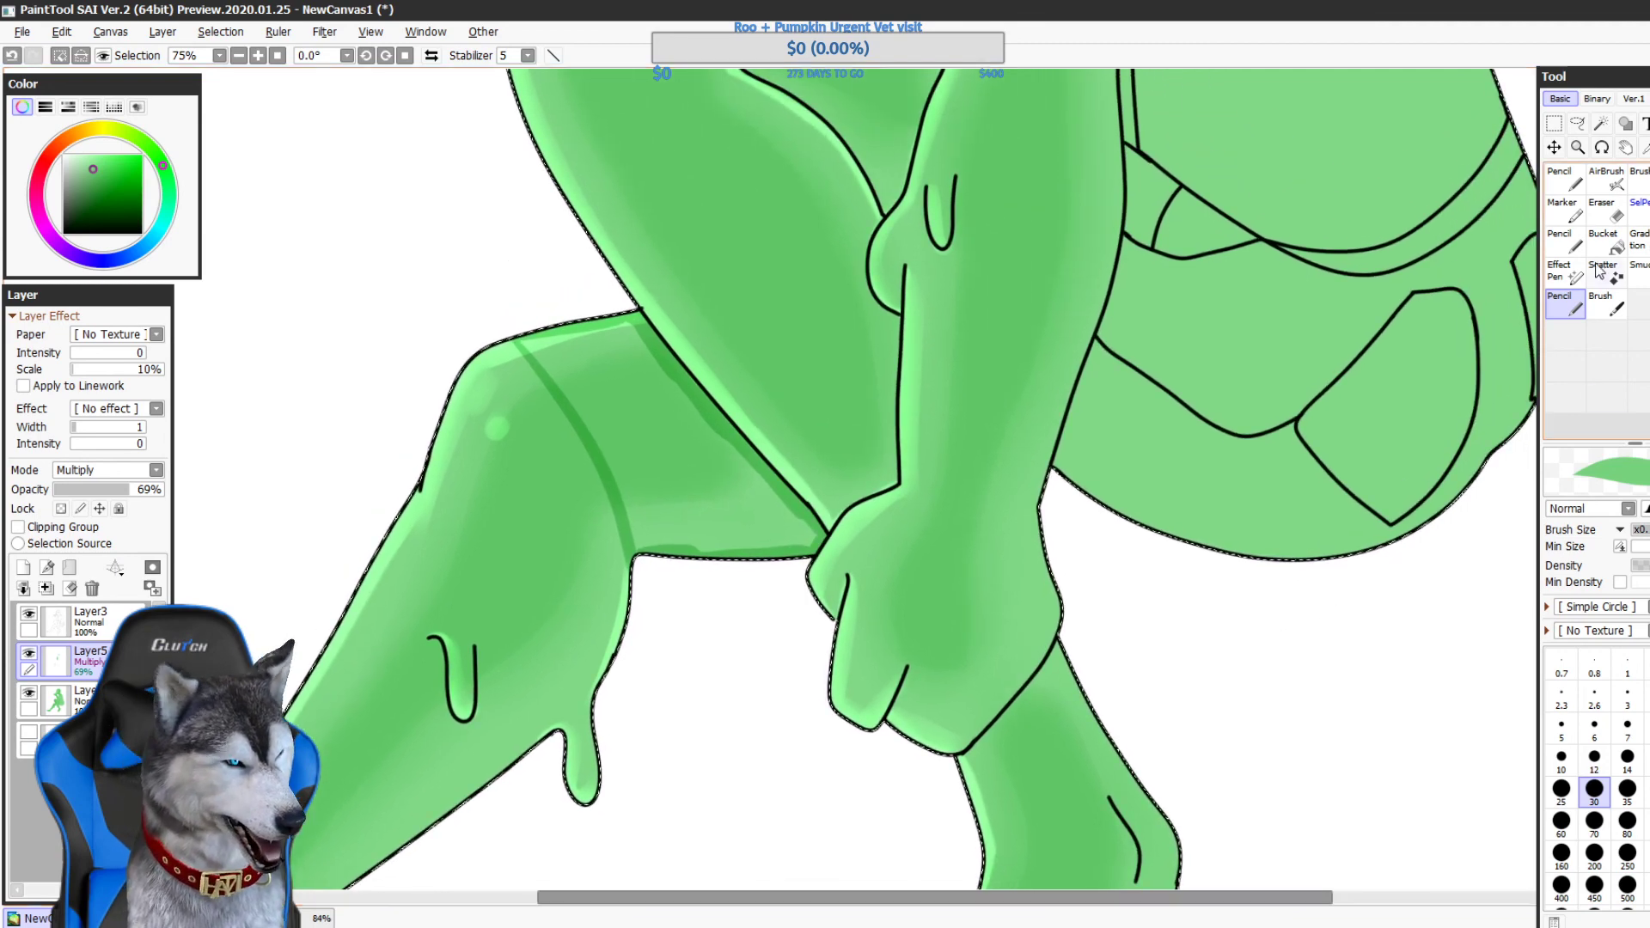
pyautogui.click(1604, 241)
pyautogui.click(653, 429)
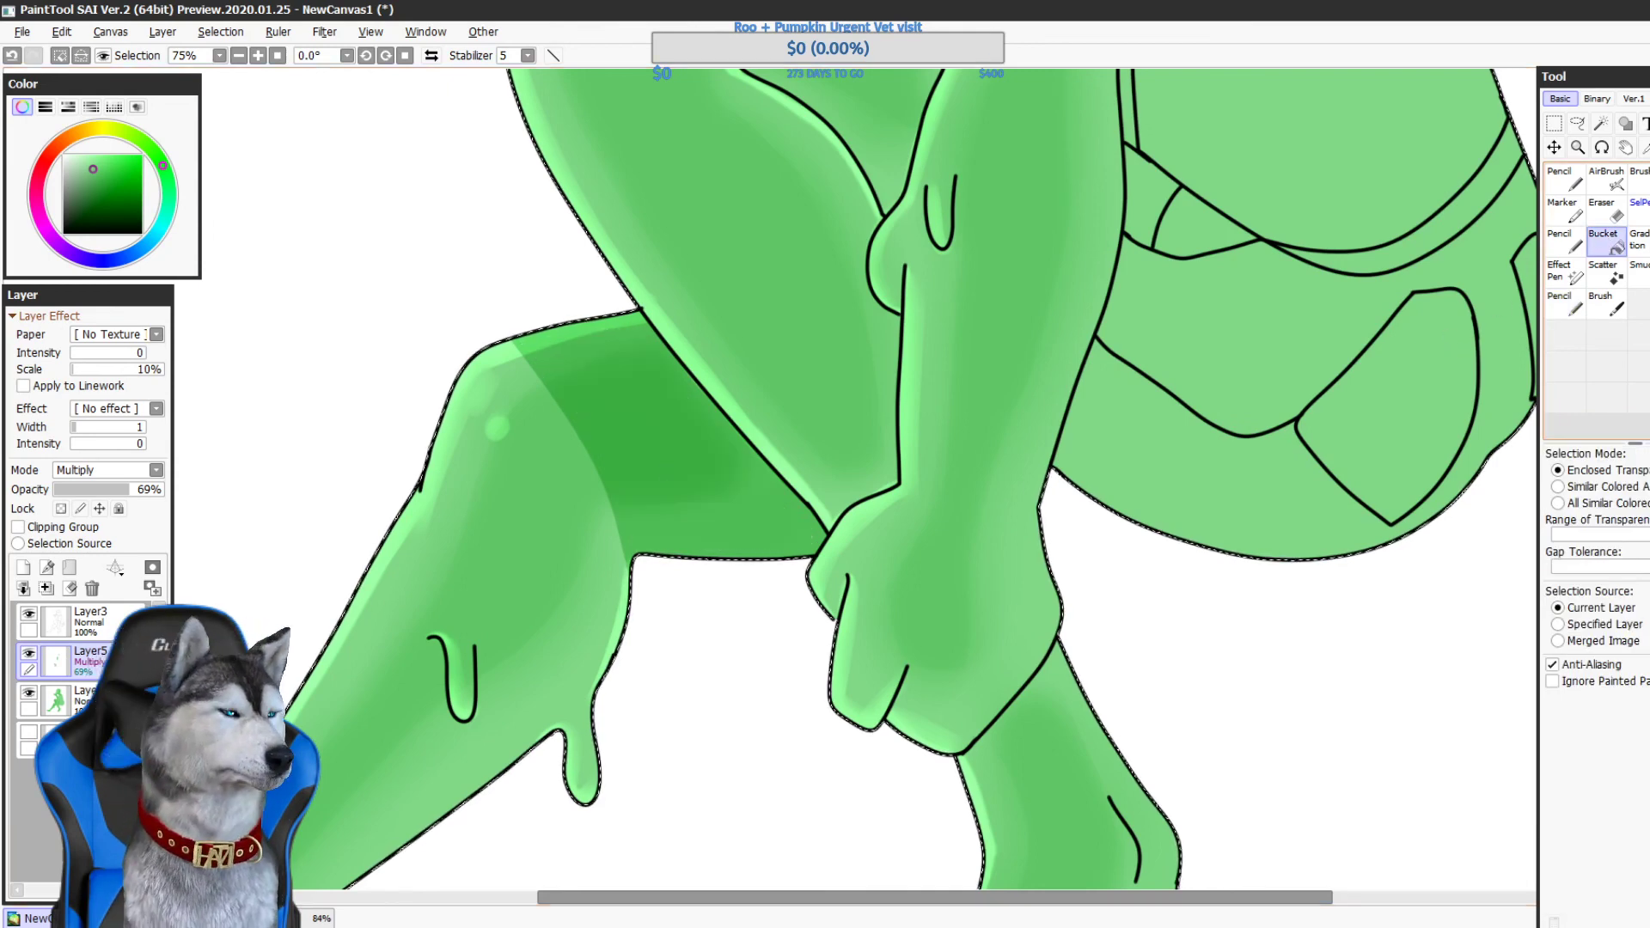
# - Soften the edge of the filled leg shadow near the knee with the soft Brush at size 200
pyautogui.click(1649, 177)
pyautogui.moveTo(509, 337)
pyautogui.mouseDown()
pyautogui.moveTo(666, 550)
pyautogui.moveTo(630, 535)
pyautogui.moveTo(616, 317)
pyautogui.moveTo(554, 394)
pyautogui.moveTo(681, 538)
pyautogui.mouseUp()
pyautogui.hotkey('ctrl', 'z')
pyautogui.hotkey('ctrl', 'z')
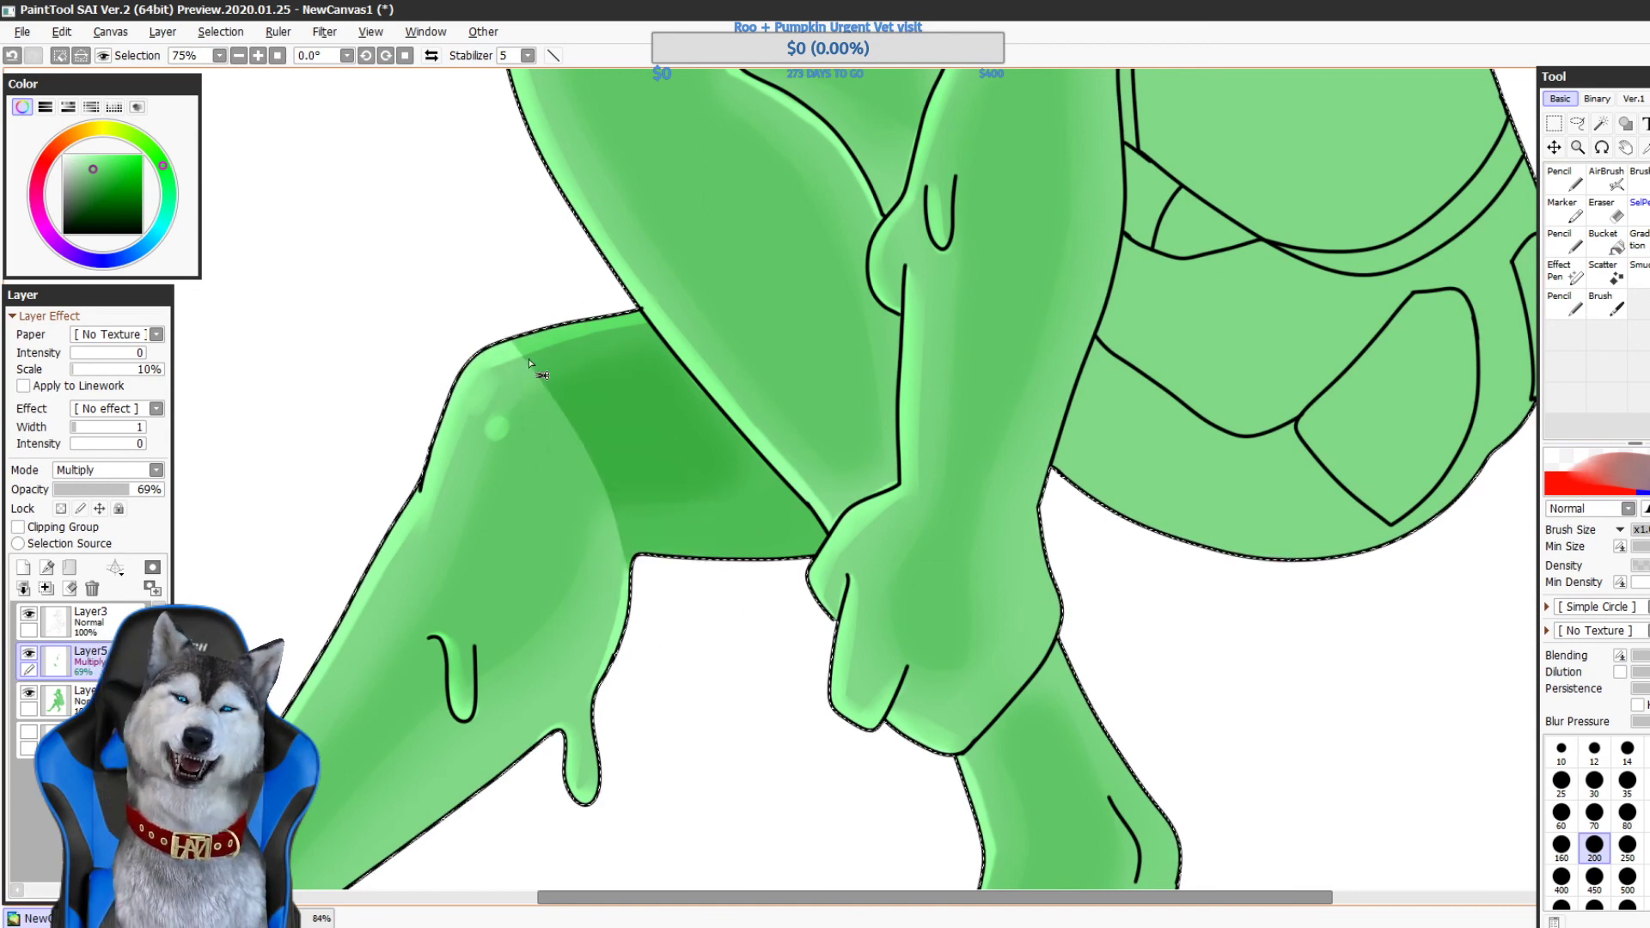
pyautogui.hotkey('ctrl', 'z')
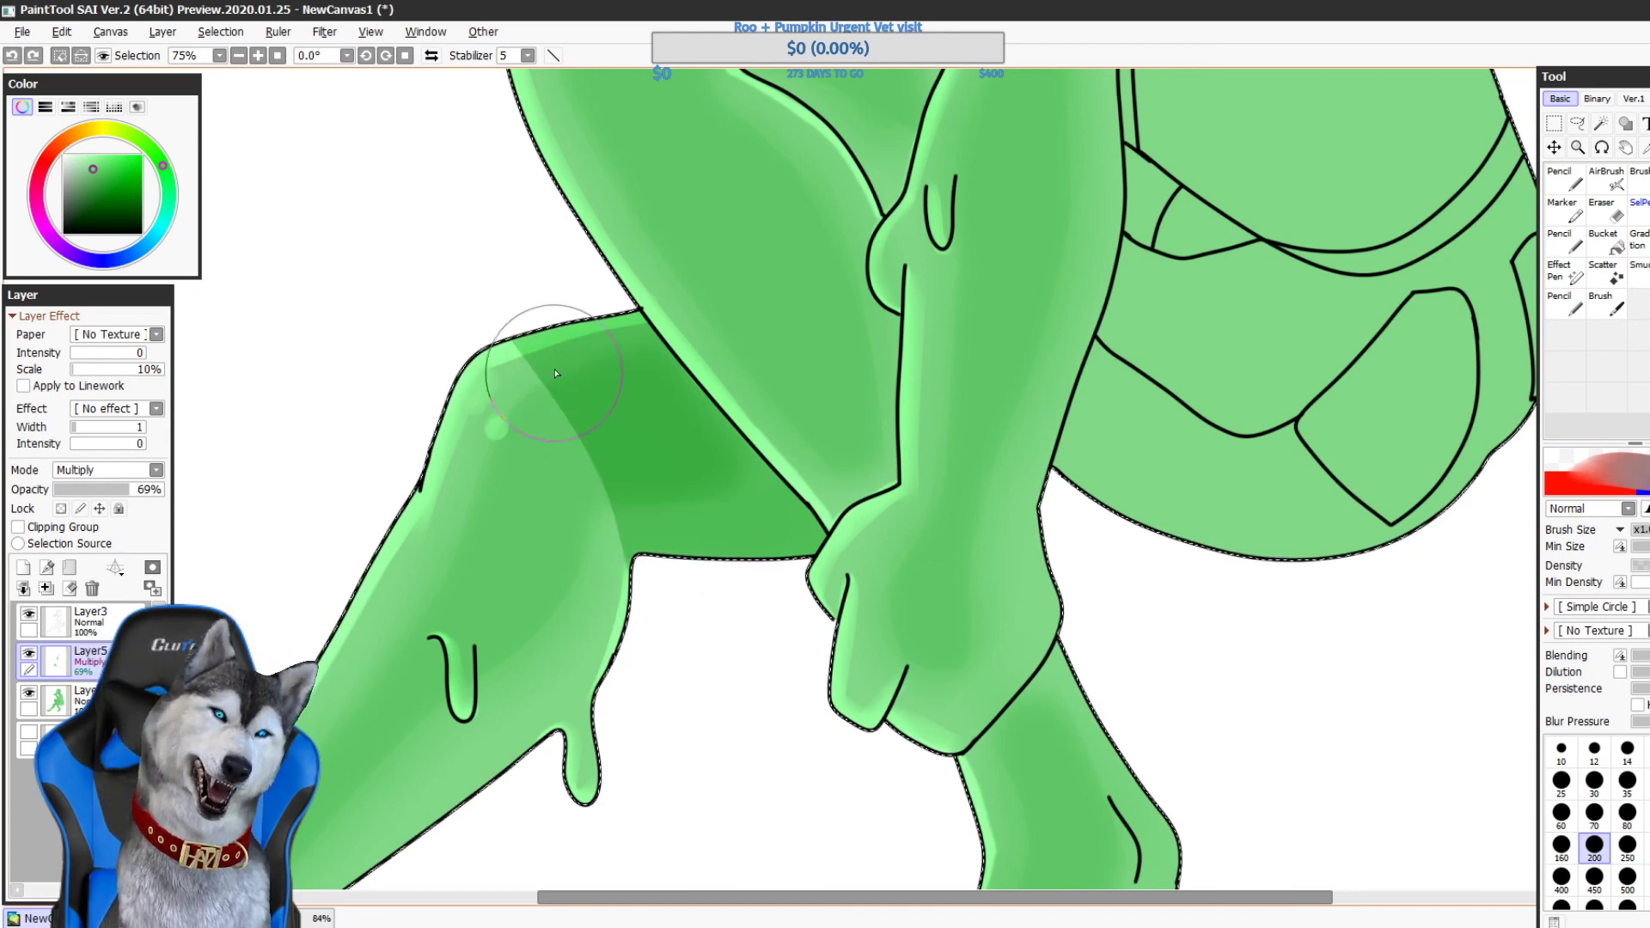
pyautogui.moveTo(550, 331); pyautogui.dragTo(667, 645)
# - Shift the hue of the shadow layer by +92 with the Hue/Saturation adjustment
pyautogui.moveTo(748, 586); pyautogui.dragTo(761, 391)
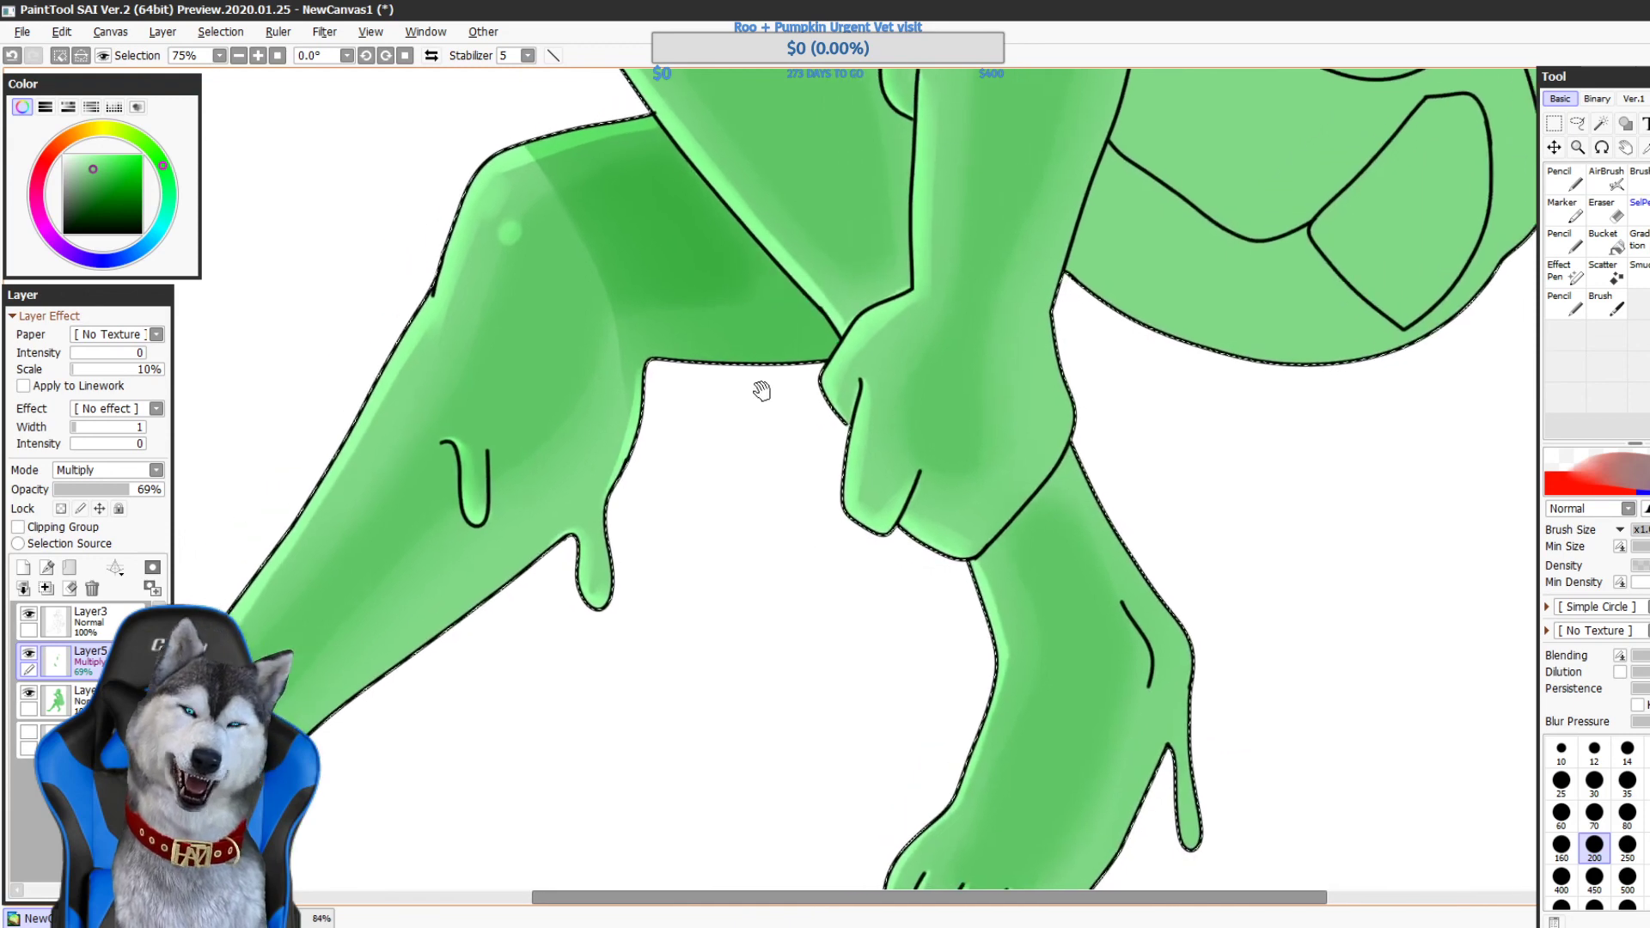
pyautogui.scroll(-3, 761, 391)
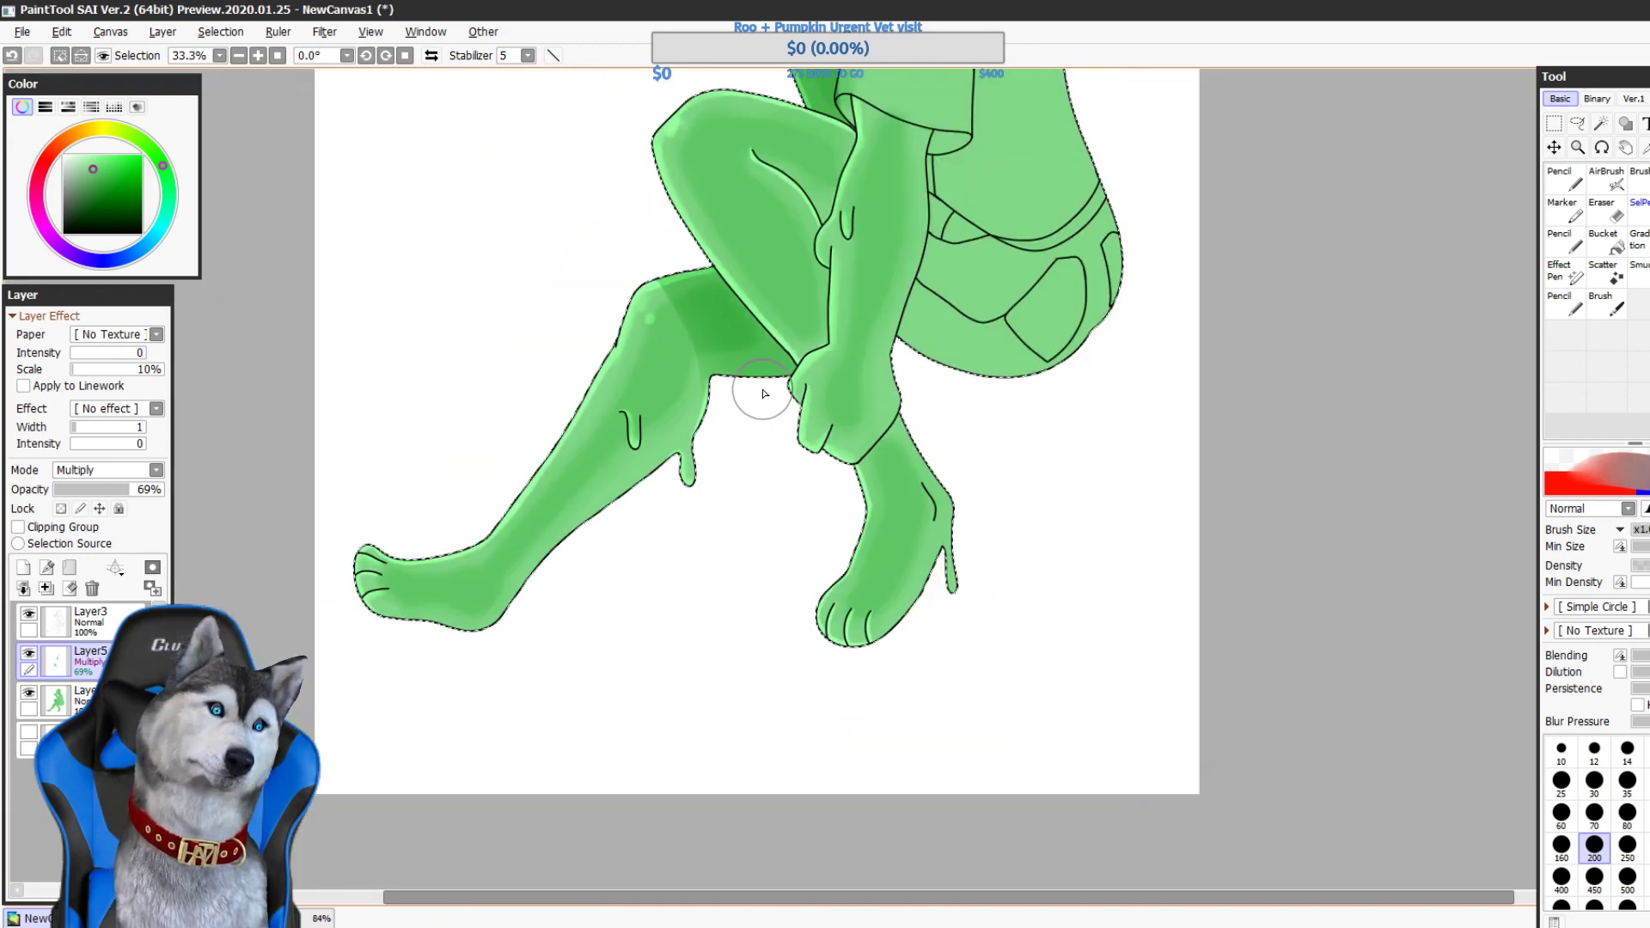
pyautogui.scroll(-2, 764, 394)
pyautogui.moveTo(928, 516); pyautogui.dragTo(890, 635)
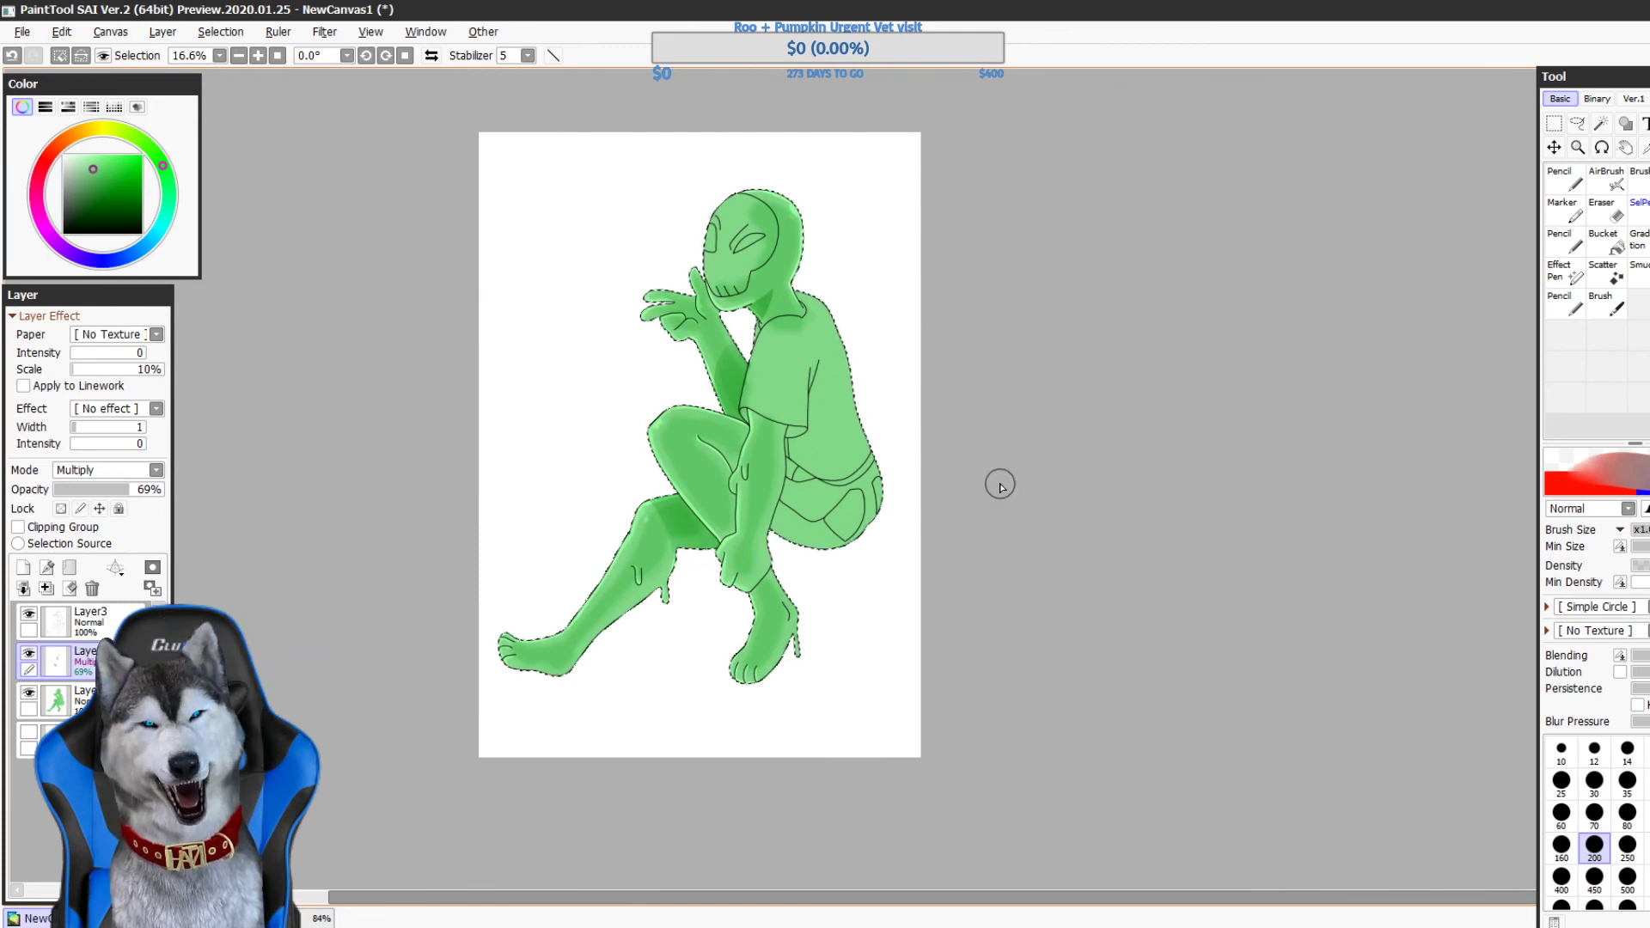
pyautogui.click(324, 32)
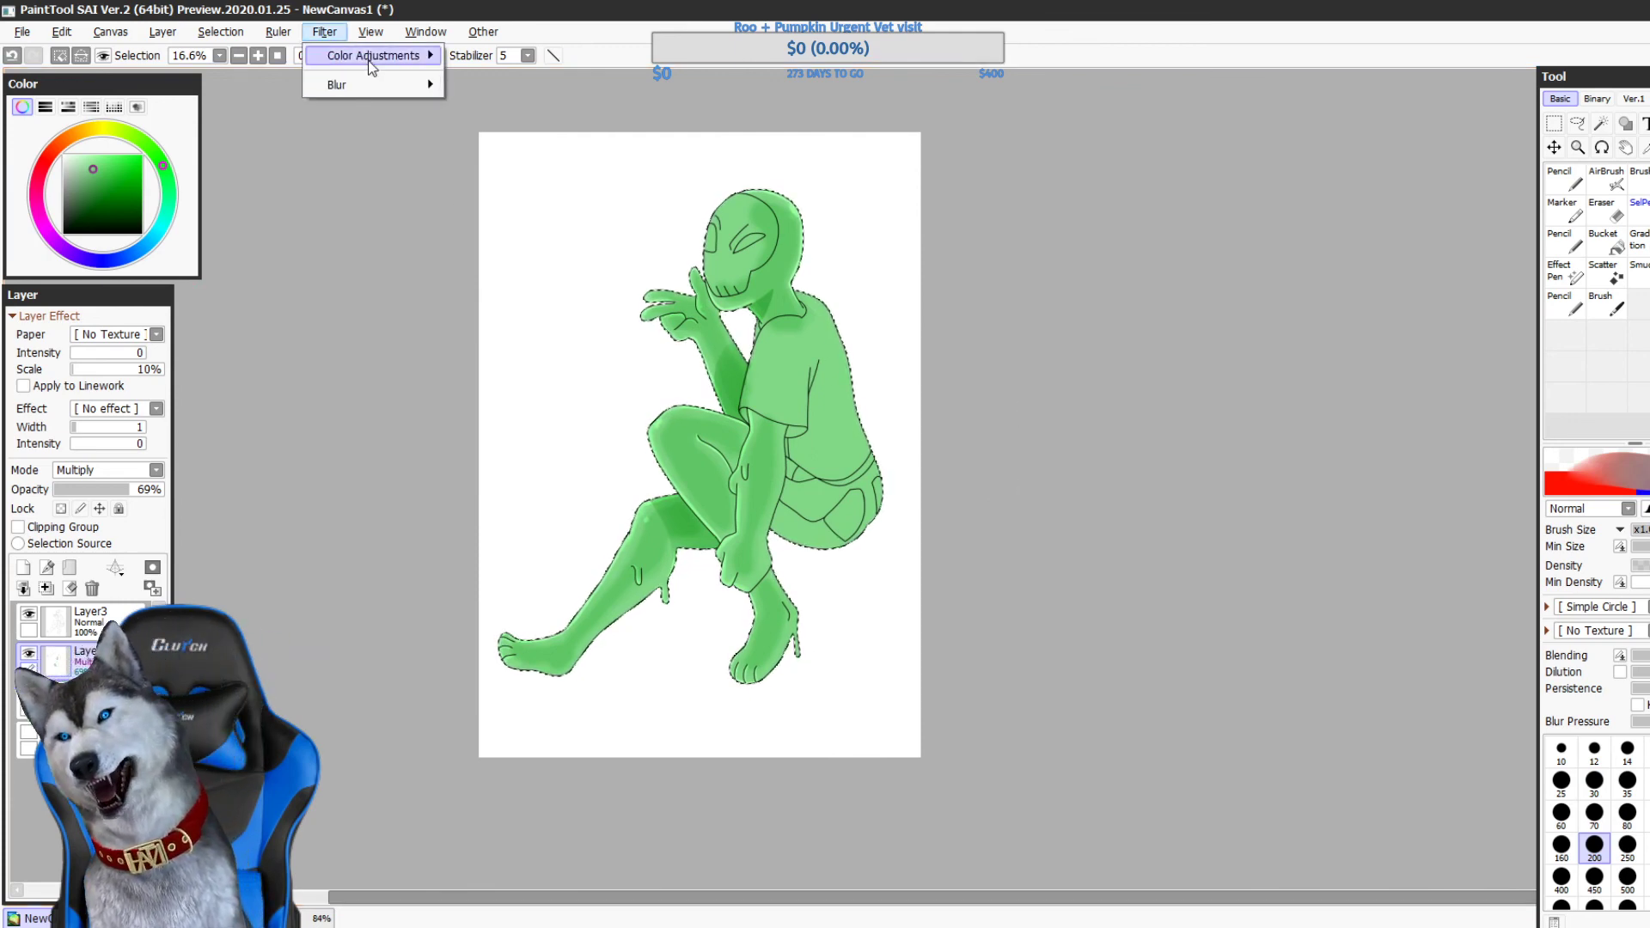
pyautogui.moveTo(413, 55)
pyautogui.click(531, 60)
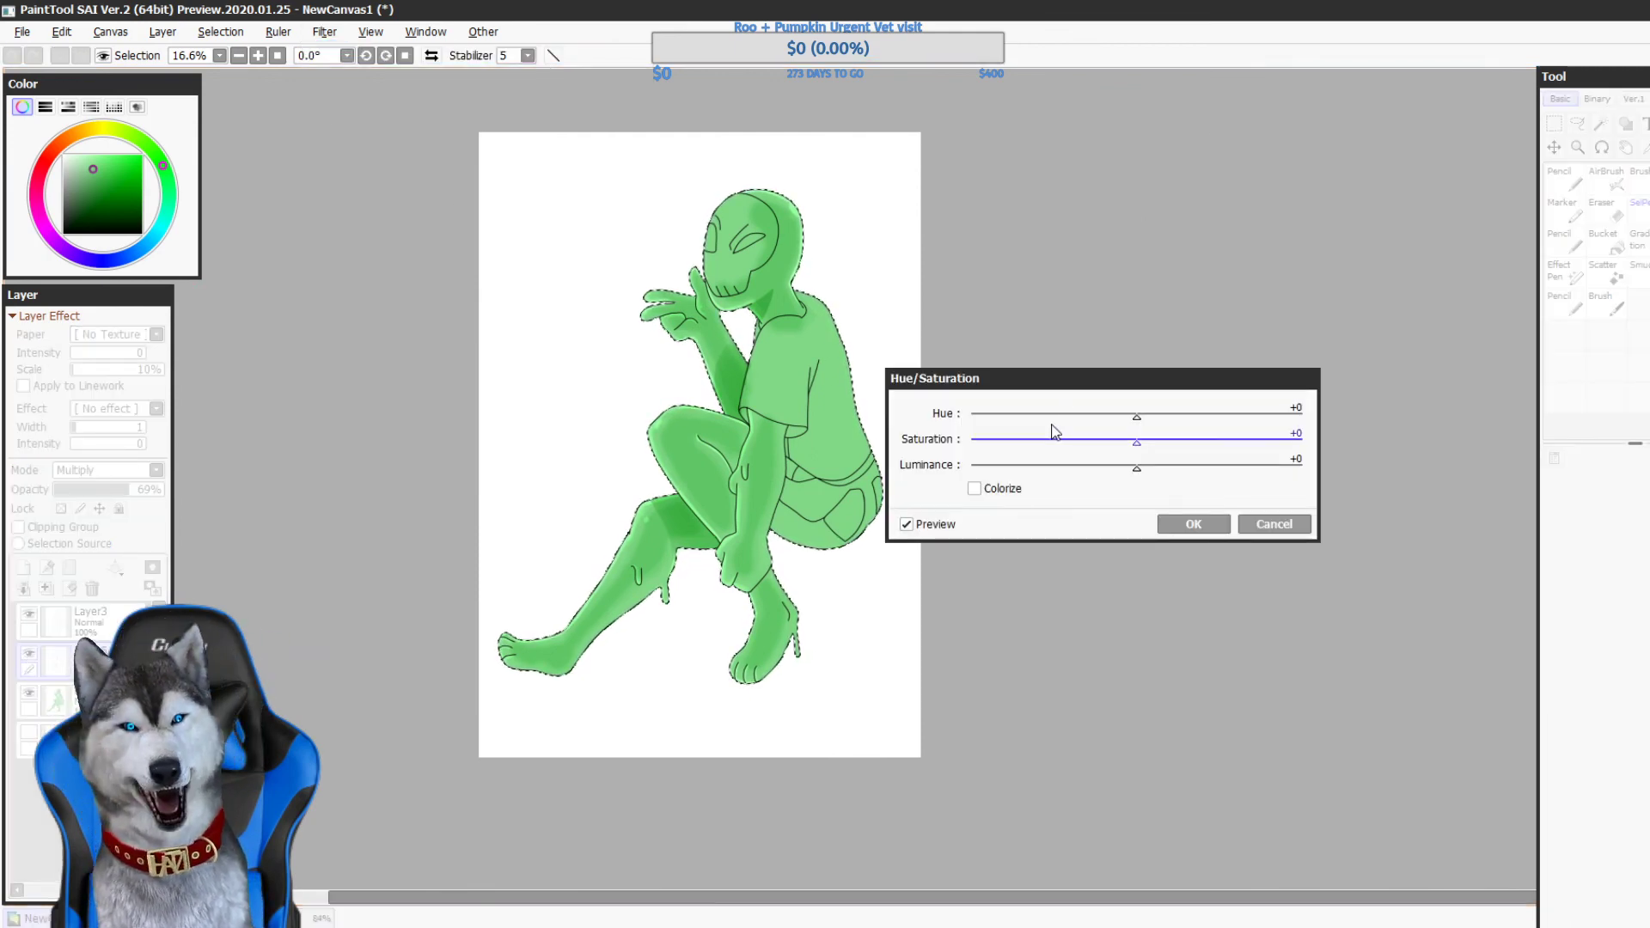
pyautogui.moveTo(1049, 427); pyautogui.dragTo(987, 421)
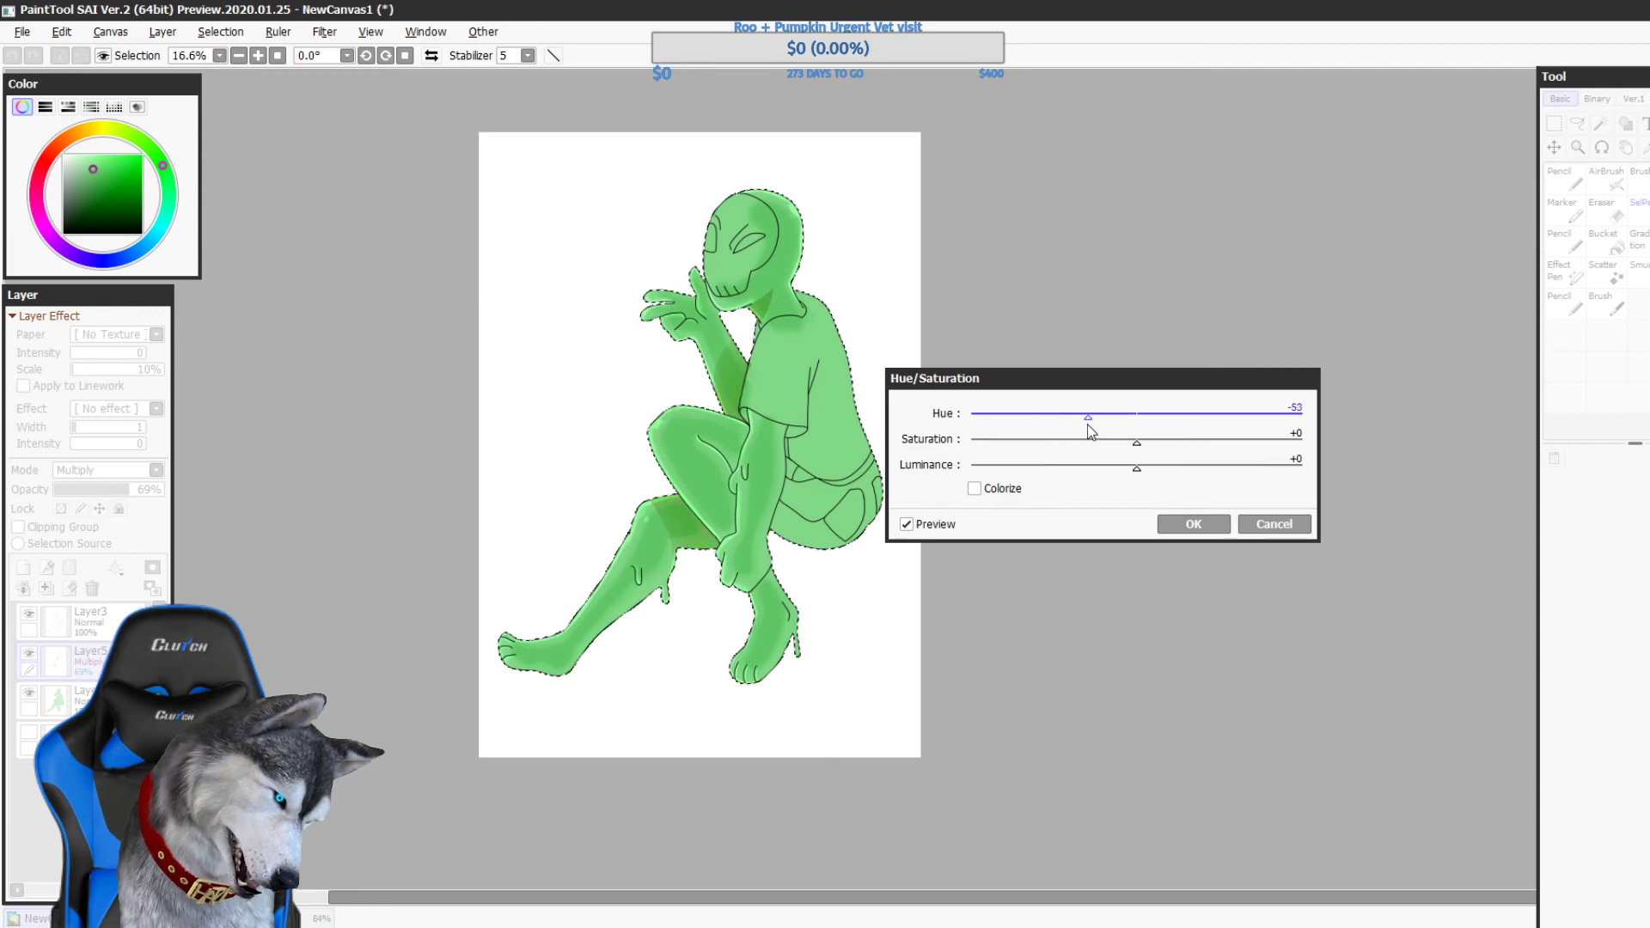
pyautogui.moveTo(1090, 432); pyautogui.dragTo(1184, 419)
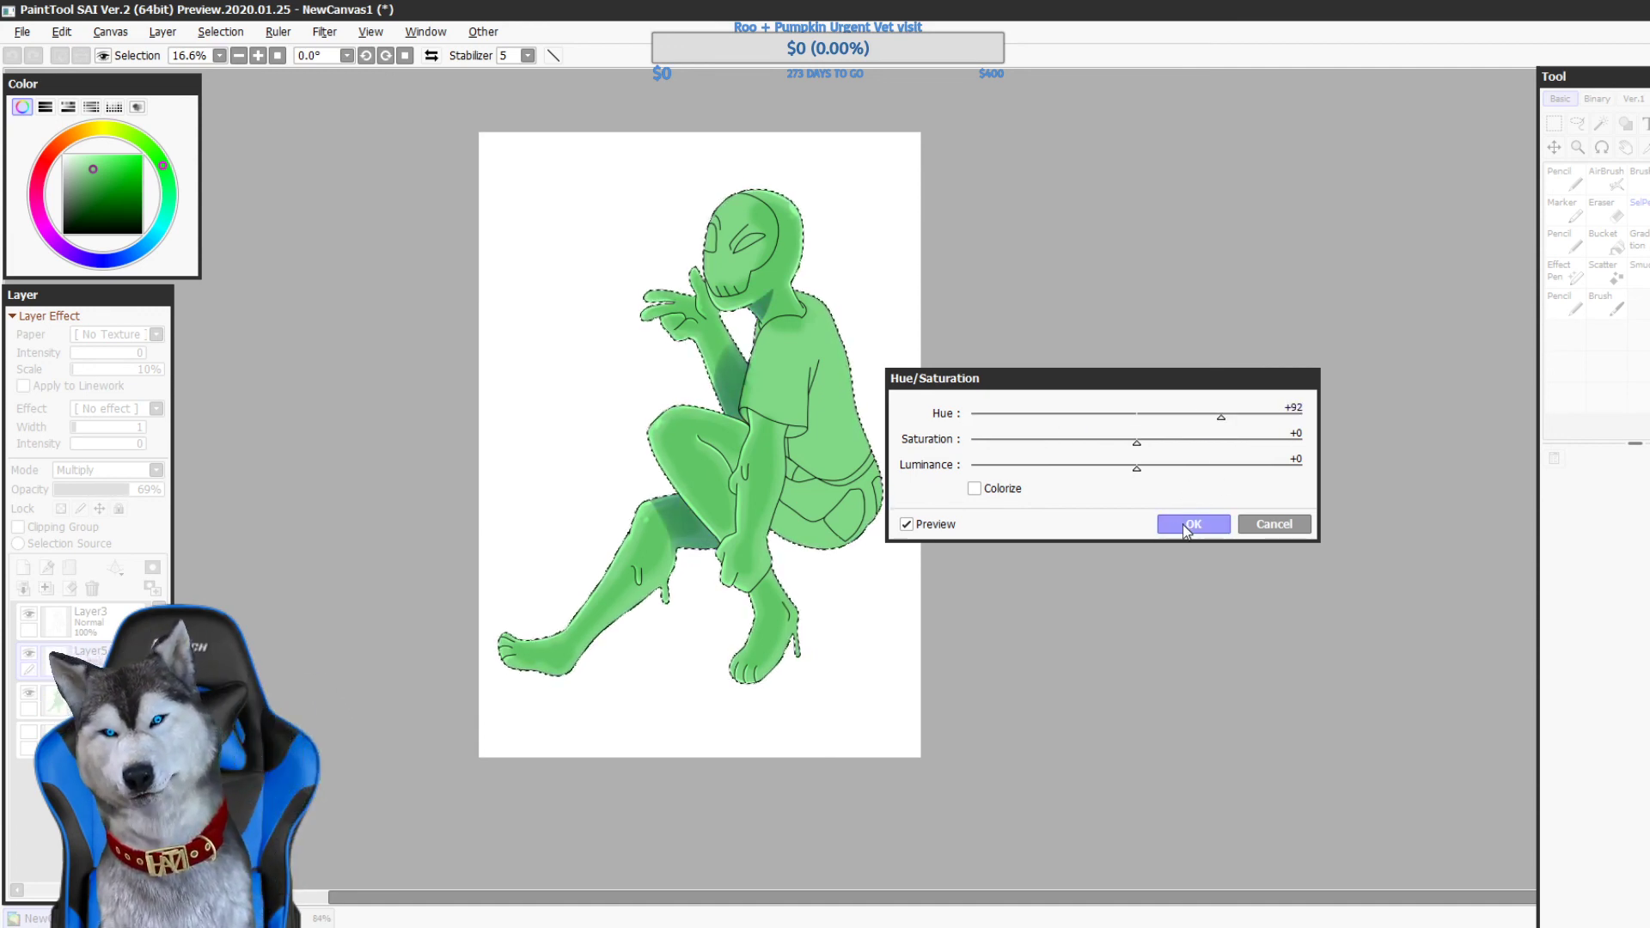
pyautogui.click(1191, 524)
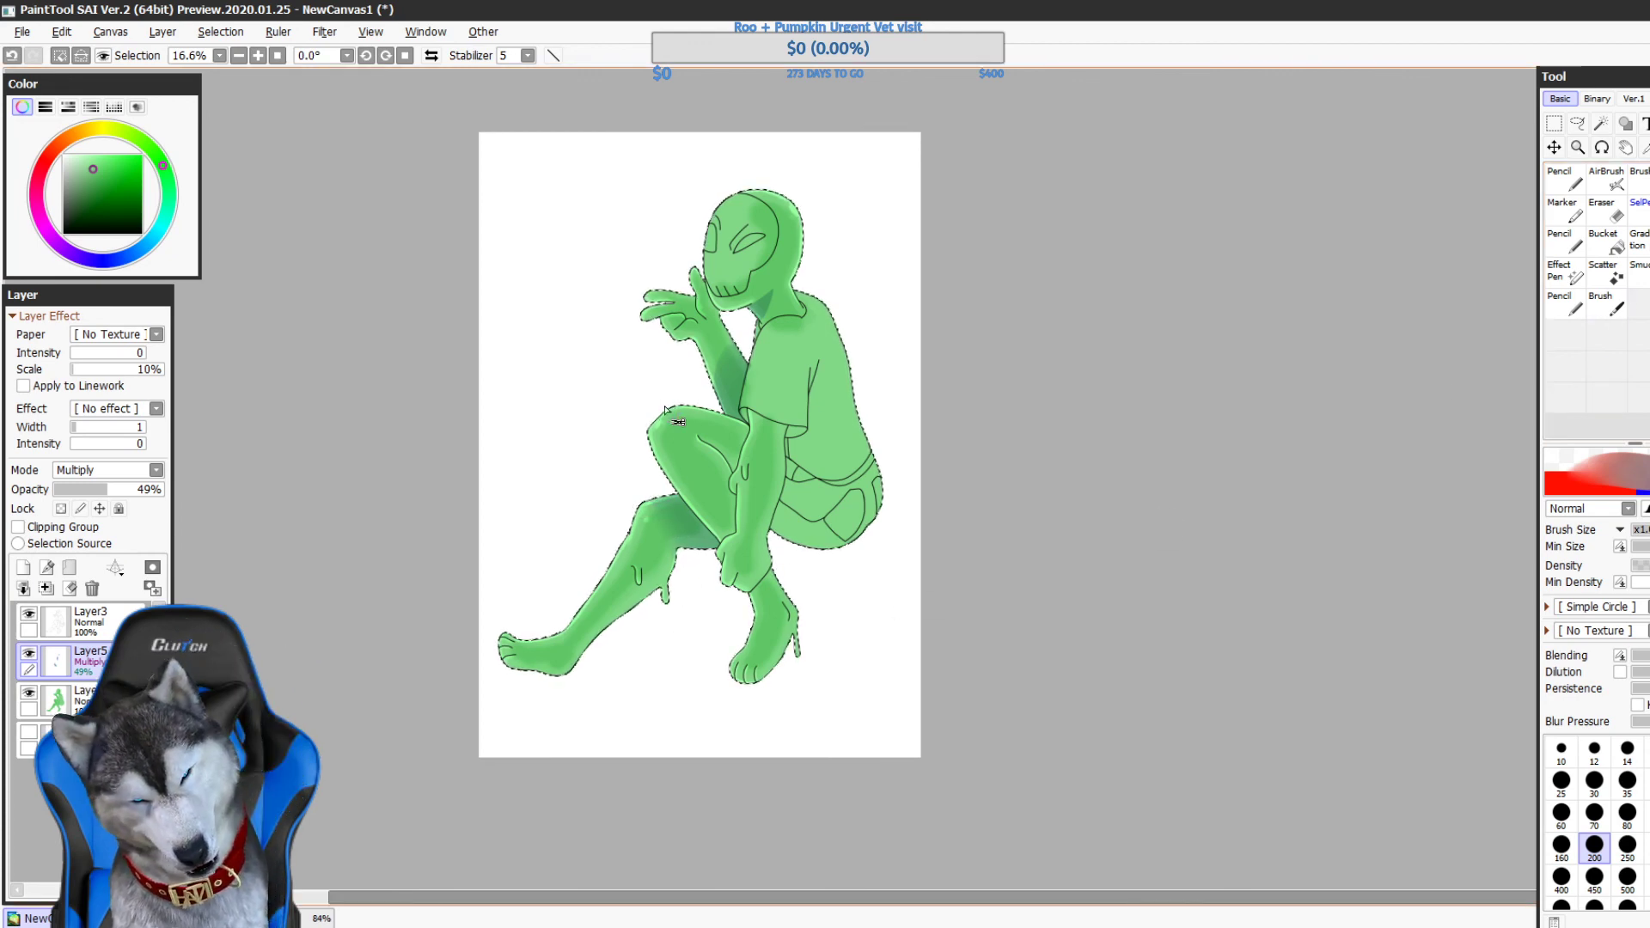
# - Set the shadow layer to Normal mode at 100% opacity and sample the blue of the leg shadow
pyautogui.moveTo(144, 491); pyautogui.dragTo(165, 491)
pyautogui.click(153, 471)
pyautogui.click(124, 489)
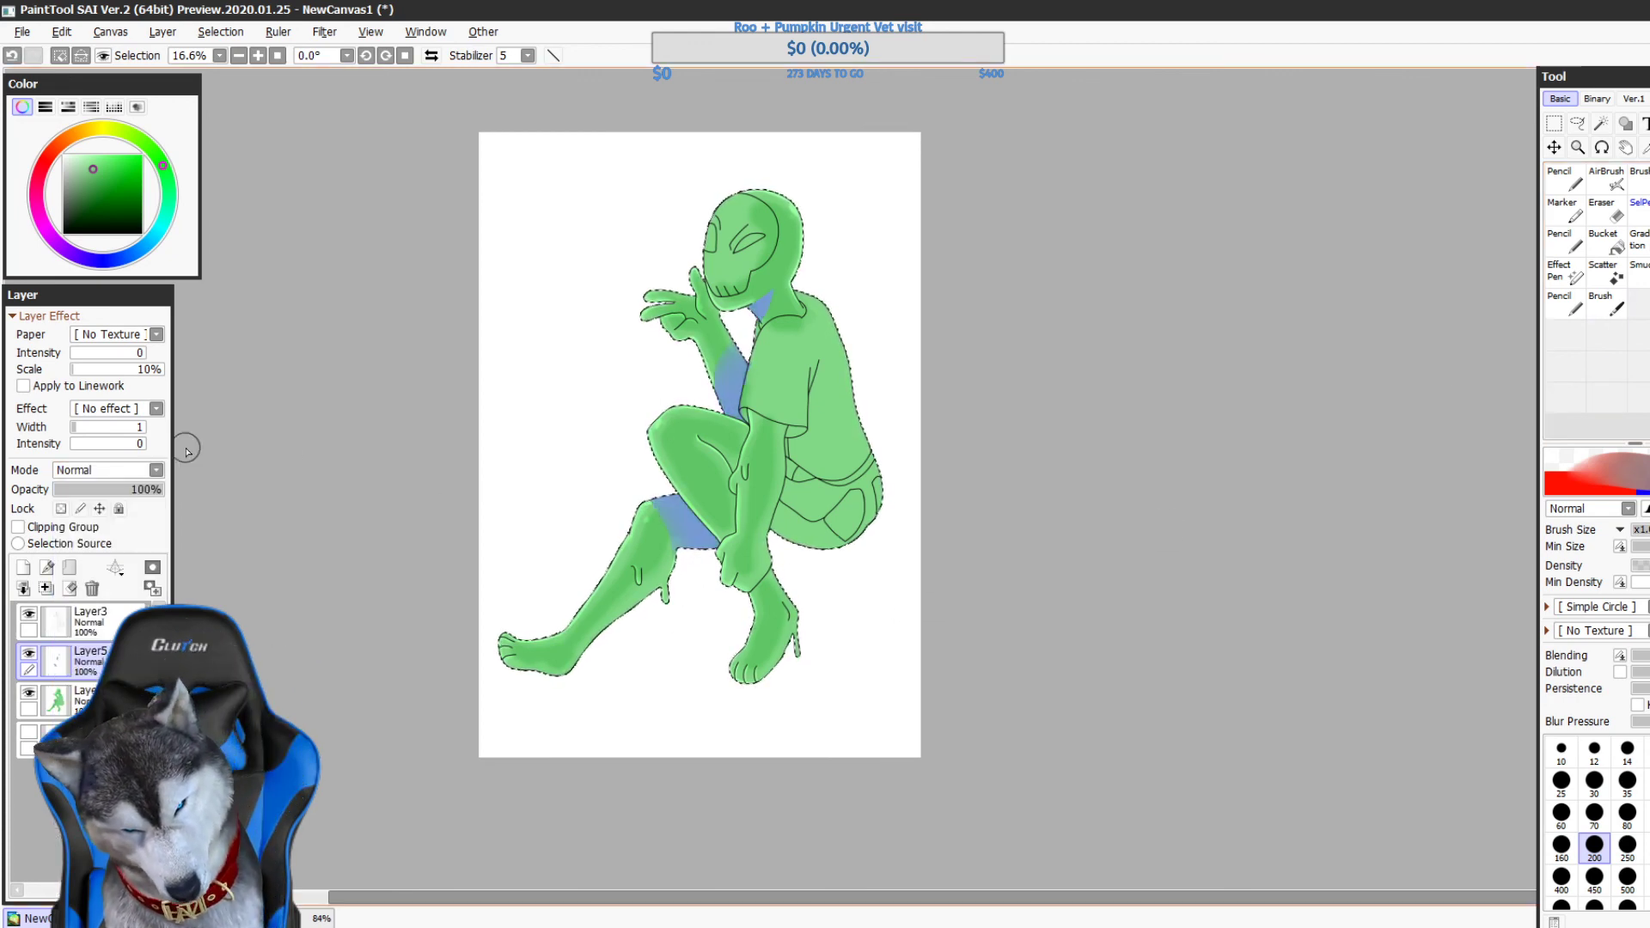
pyautogui.keyDown('alt'); pyautogui.click(682, 524); pyautogui.keyUp('alt')
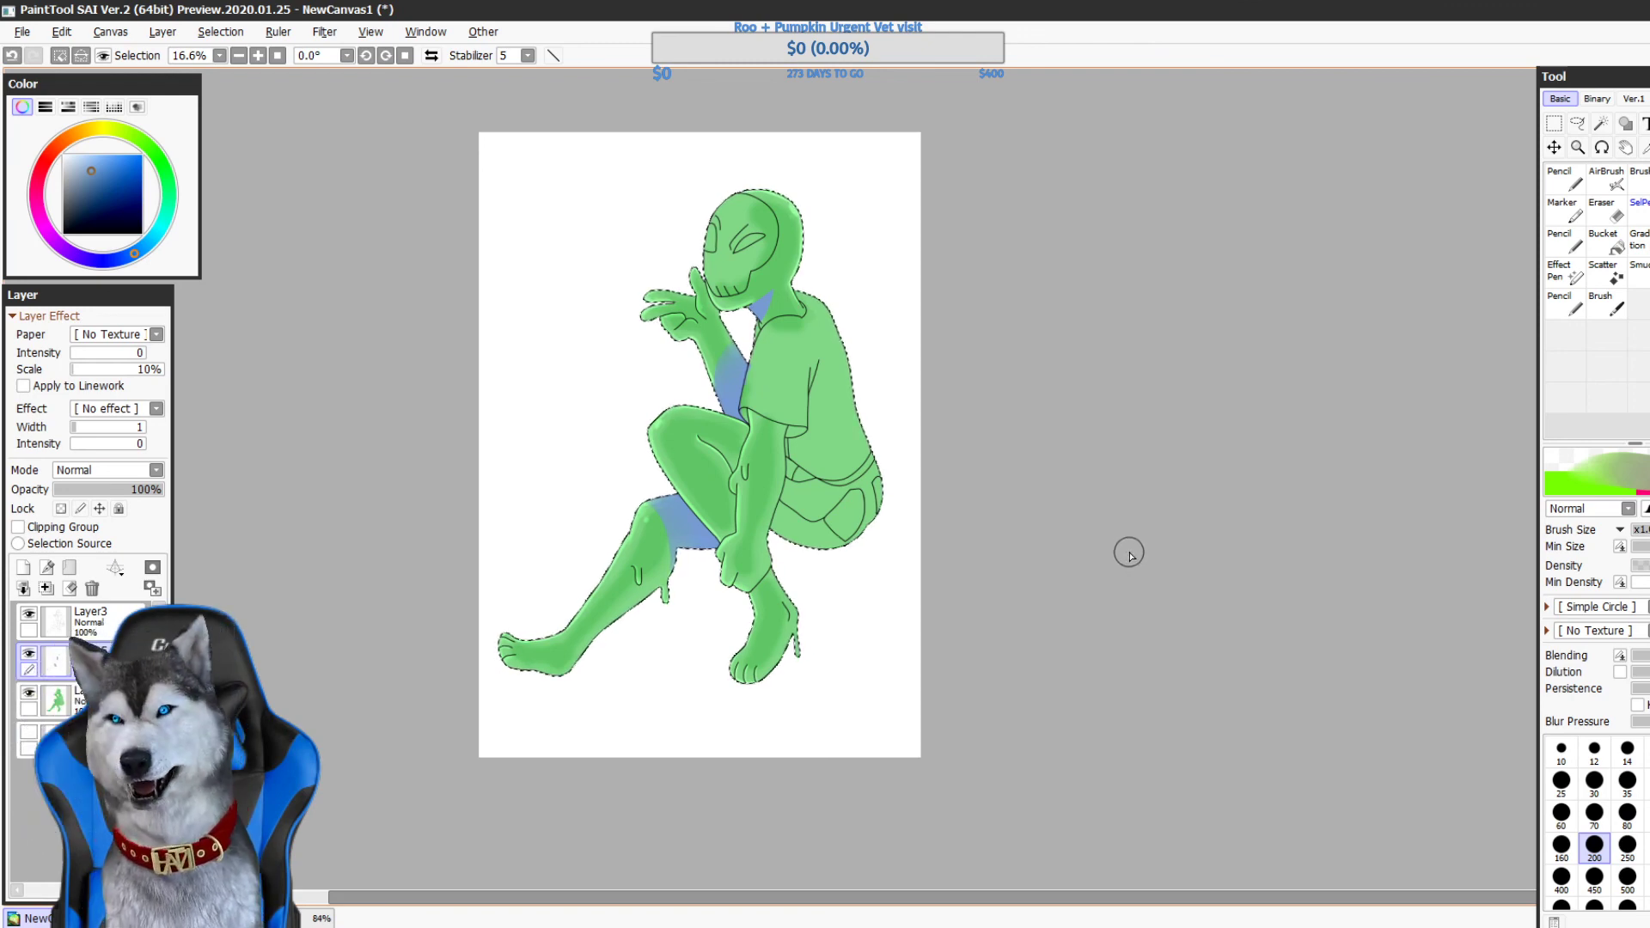
# - Paint a blue shadow on the arm beneath the sleeve hem with the Brush at size 70, and extend it softly at size 200
pyautogui.moveTo(1126, 553)
pyautogui.mouseDown()
pyautogui.moveTo(1126, 576)
pyautogui.moveTo(1060, 611)
pyautogui.moveTo(1042, 653)
pyautogui.mouseUp()
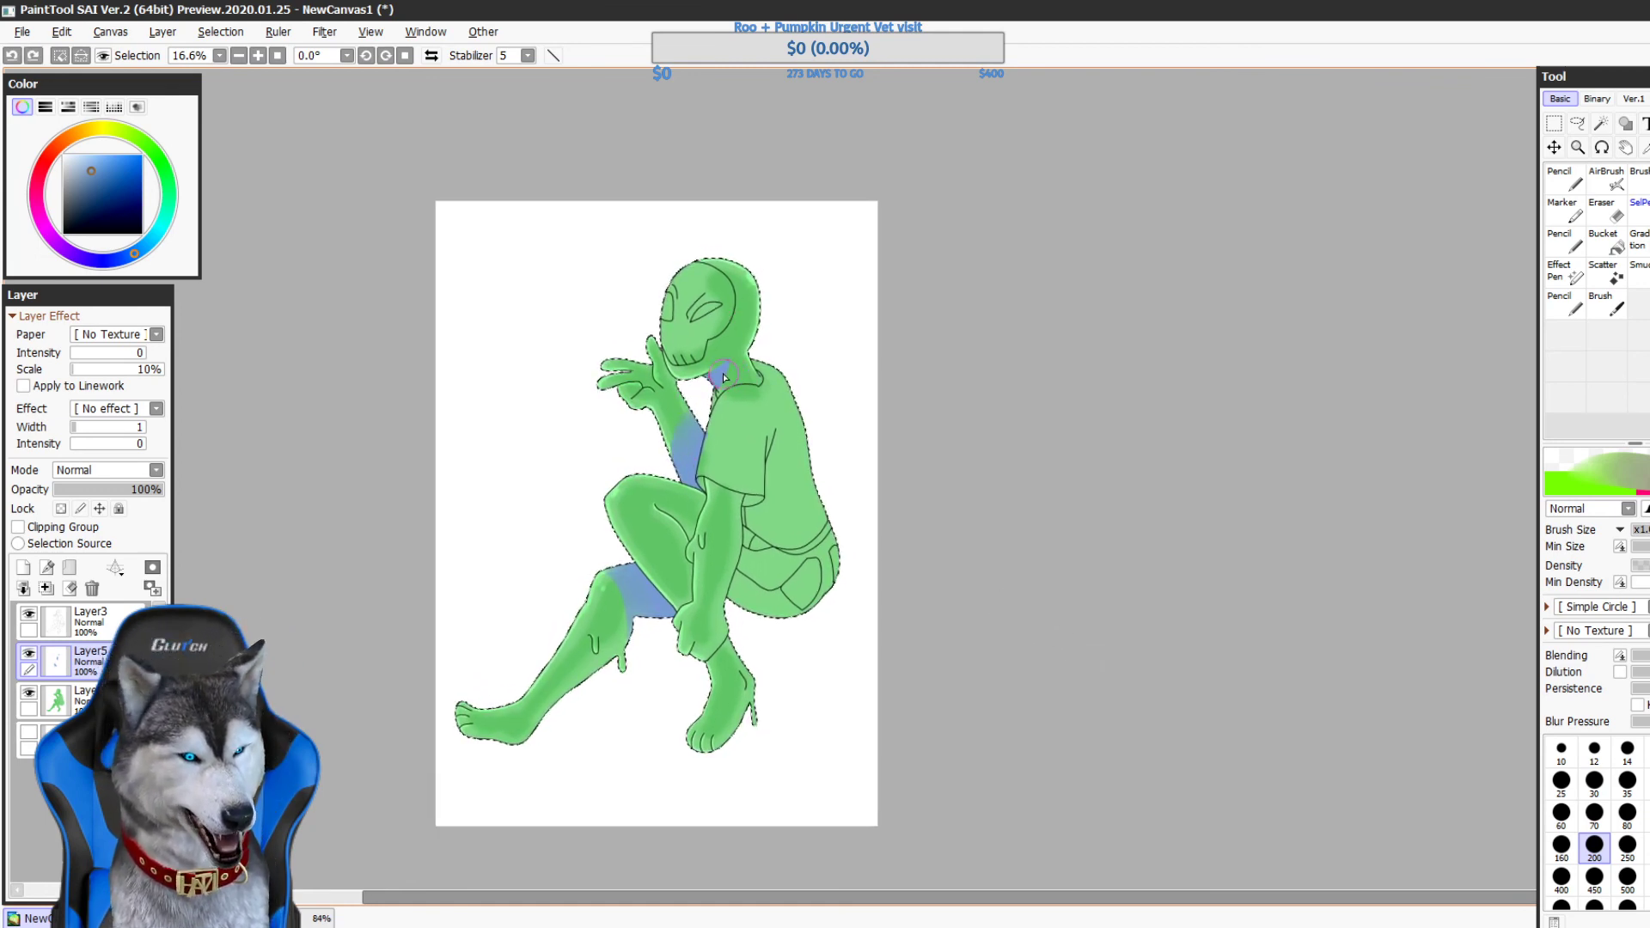
pyautogui.moveTo(233, 523); pyautogui.dragTo(229, 589)
pyautogui.scroll(2, 229, 592)
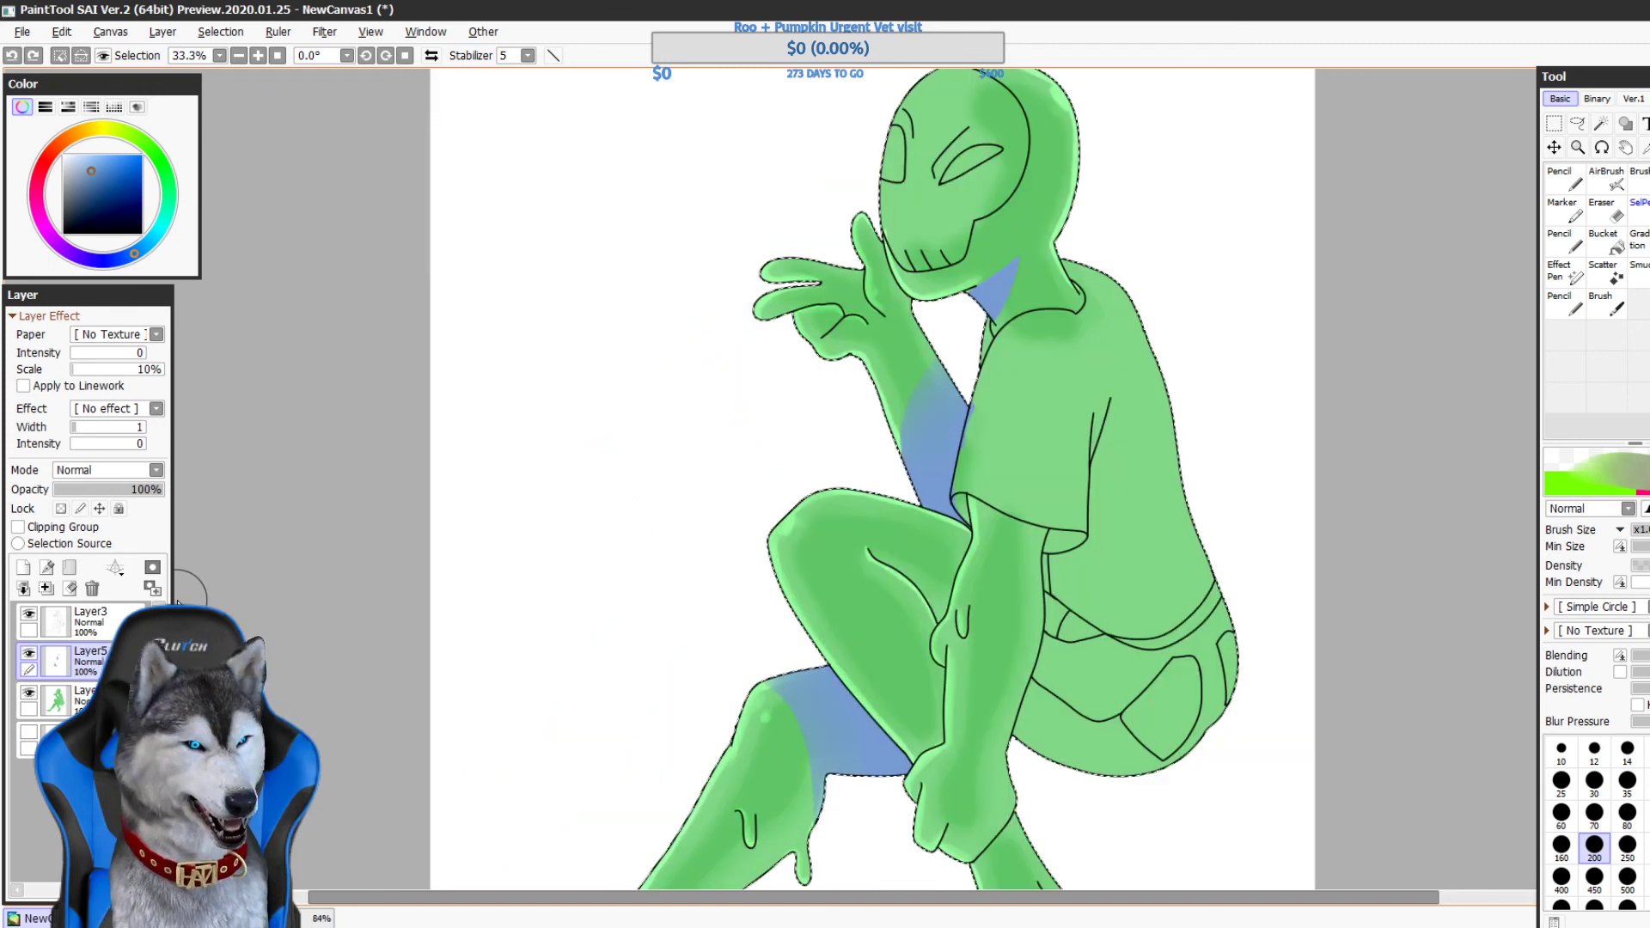
pyautogui.moveTo(1203, 497)
pyautogui.mouseDown()
pyautogui.moveTo(1045, 510)
pyautogui.moveTo(966, 579)
pyautogui.mouseUp()
pyautogui.click(1627, 814)
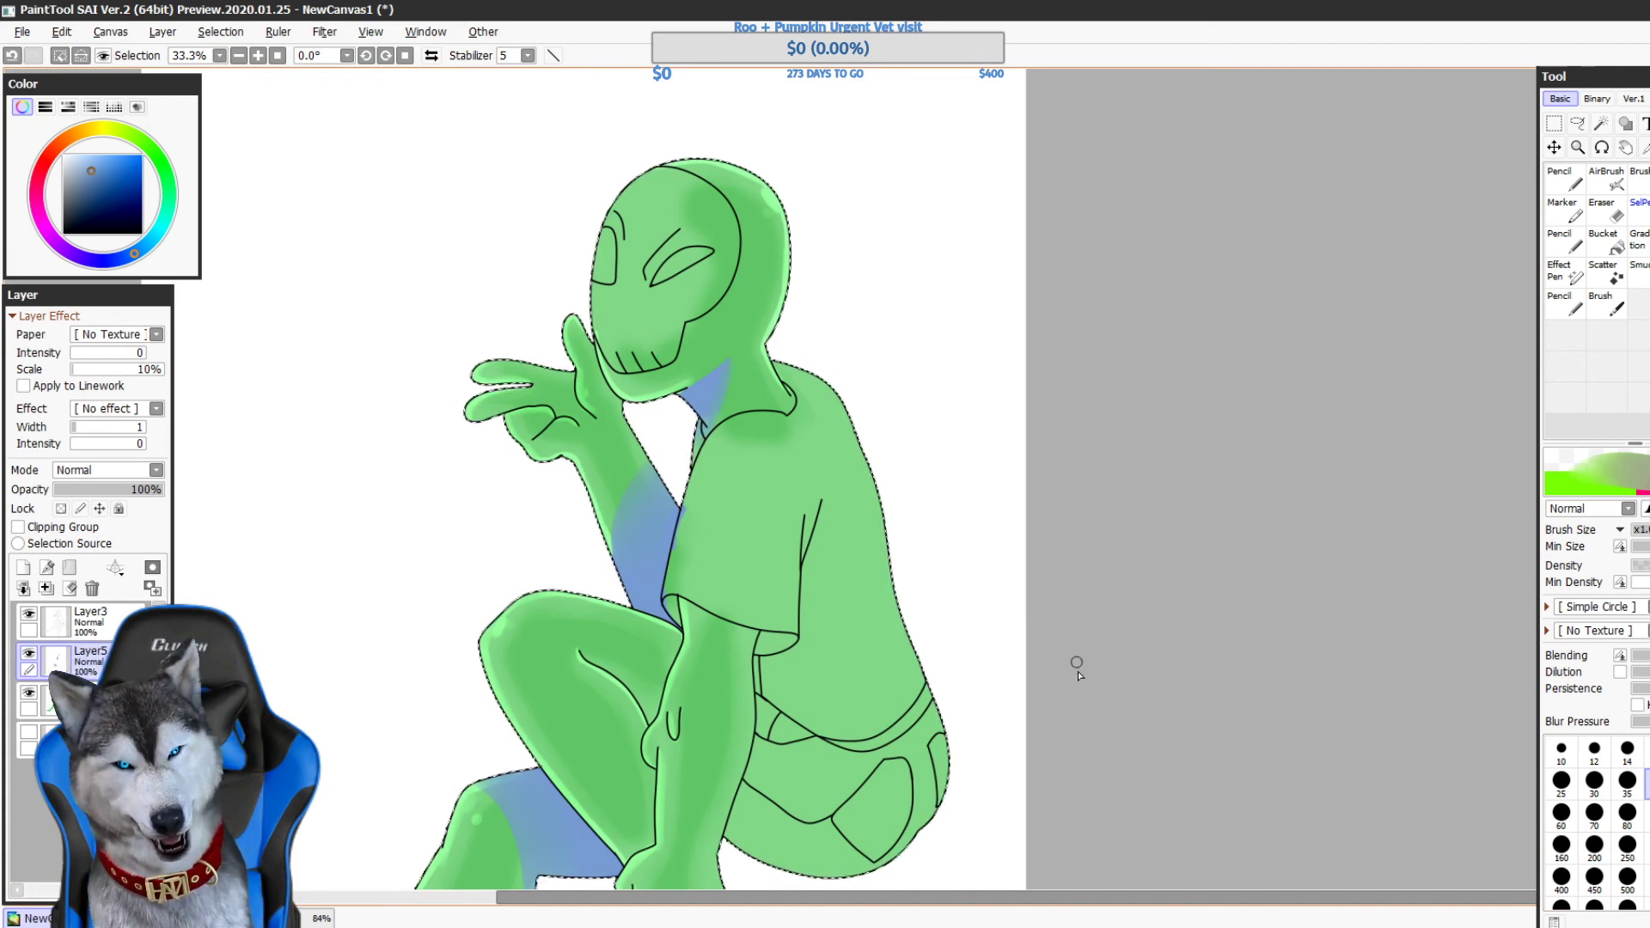
pyautogui.scroll(-3, 1077, 663)
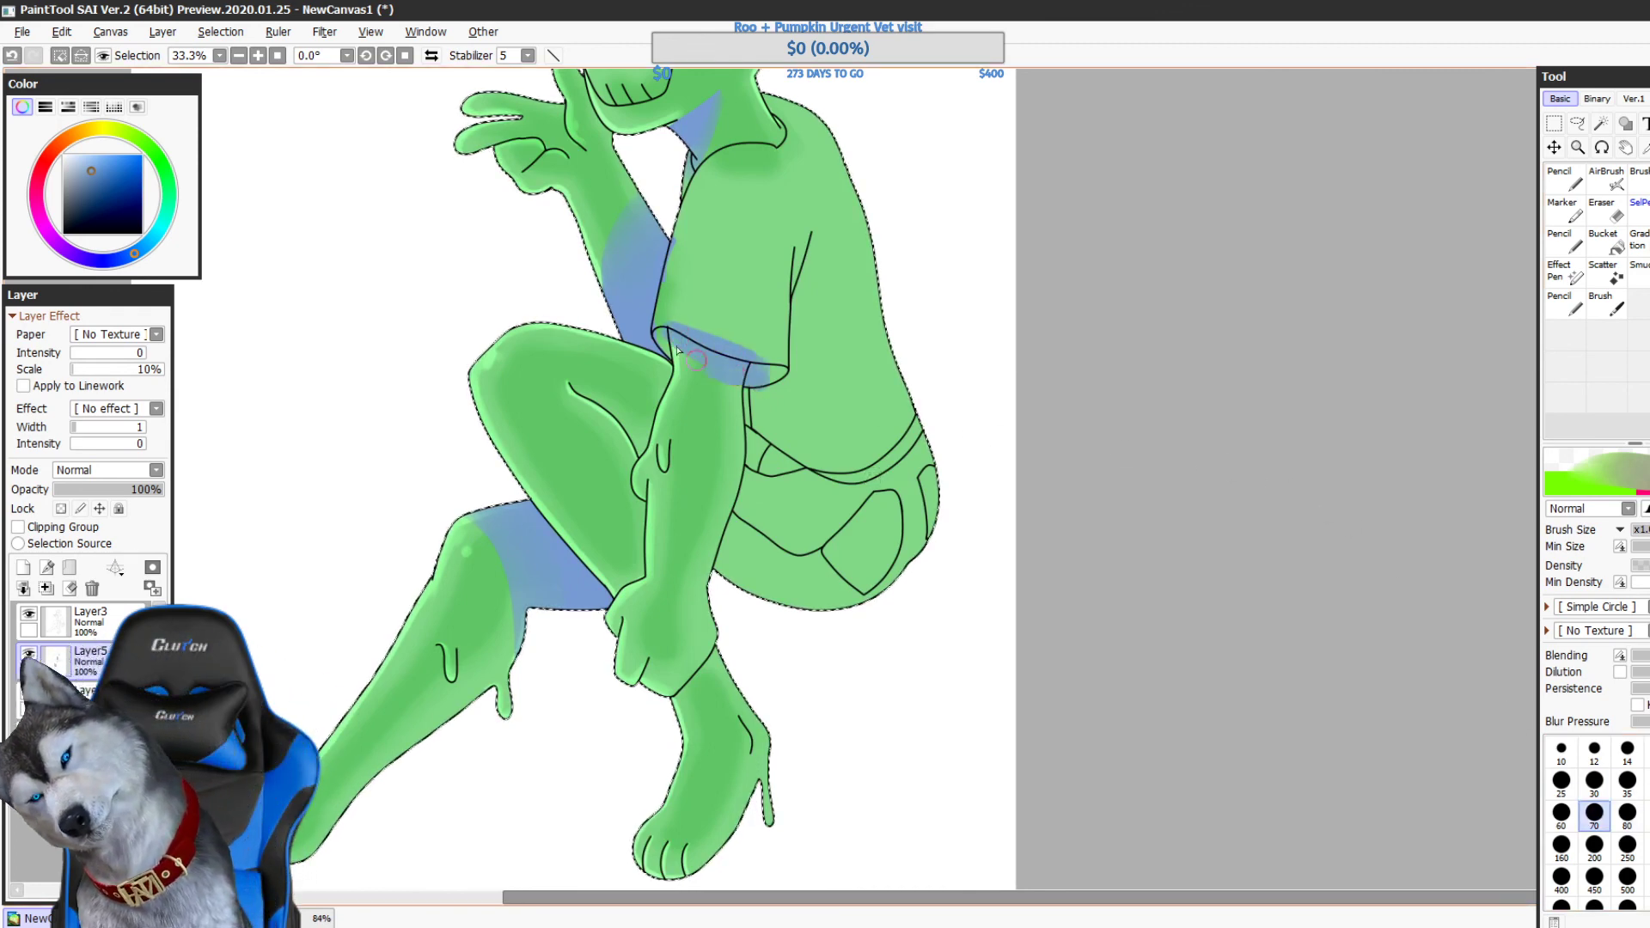
pyautogui.click(1594, 844)
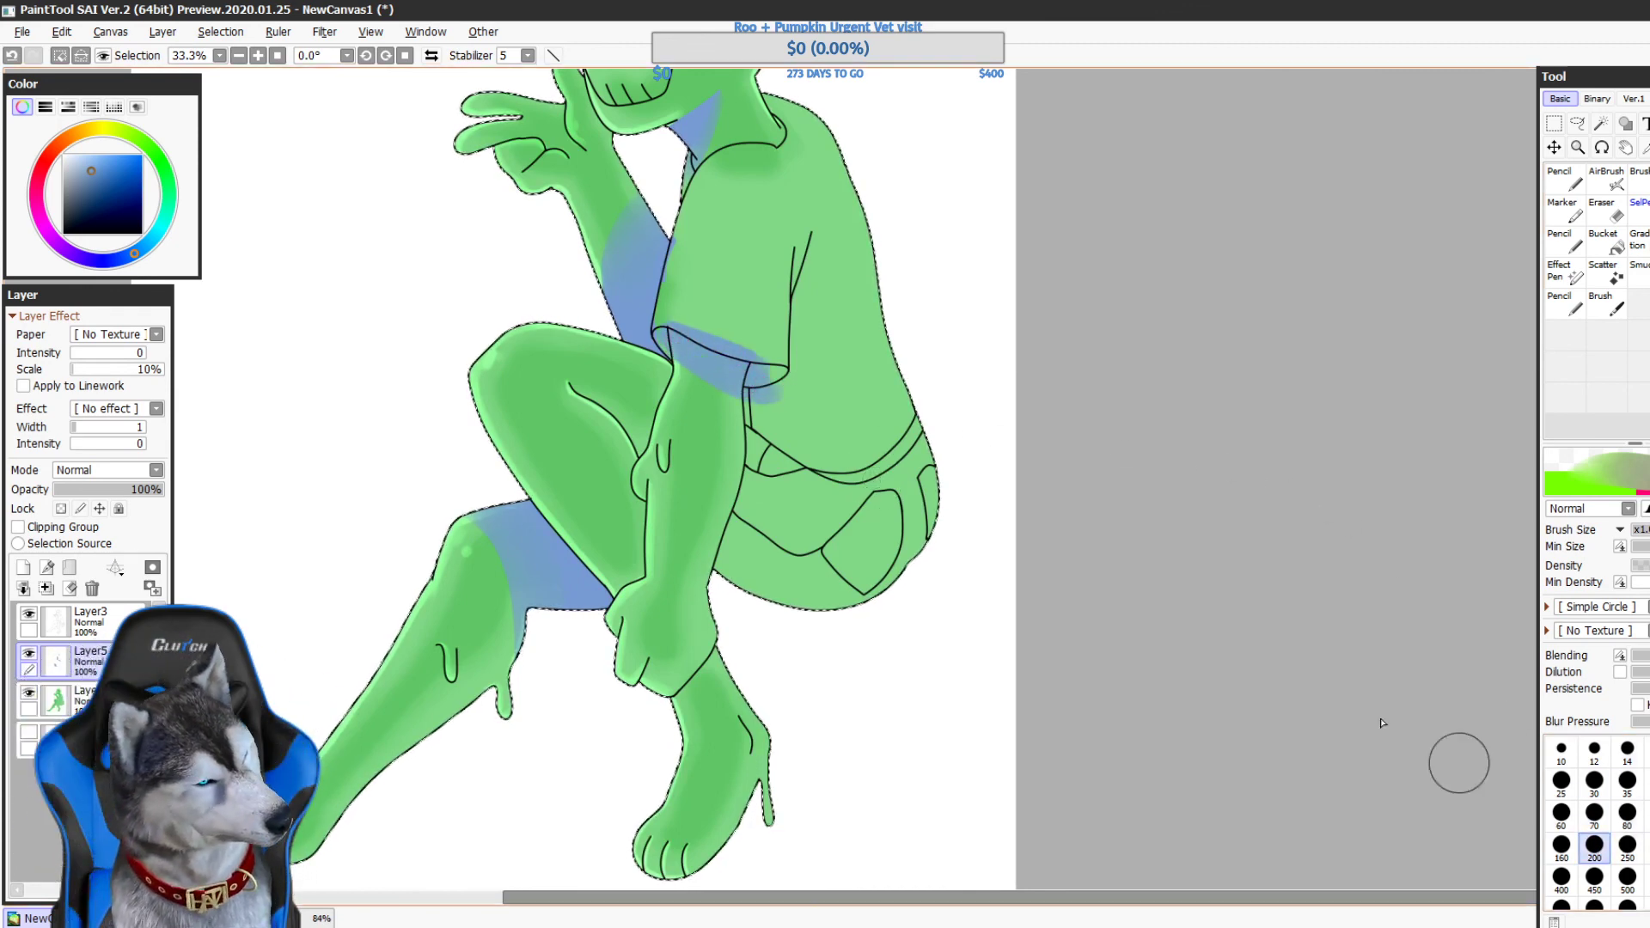
pyautogui.moveTo(669, 357)
pyautogui.mouseDown()
pyautogui.moveTo(765, 408)
pyautogui.moveTo(726, 382)
pyautogui.moveTo(683, 424)
pyautogui.mouseUp()
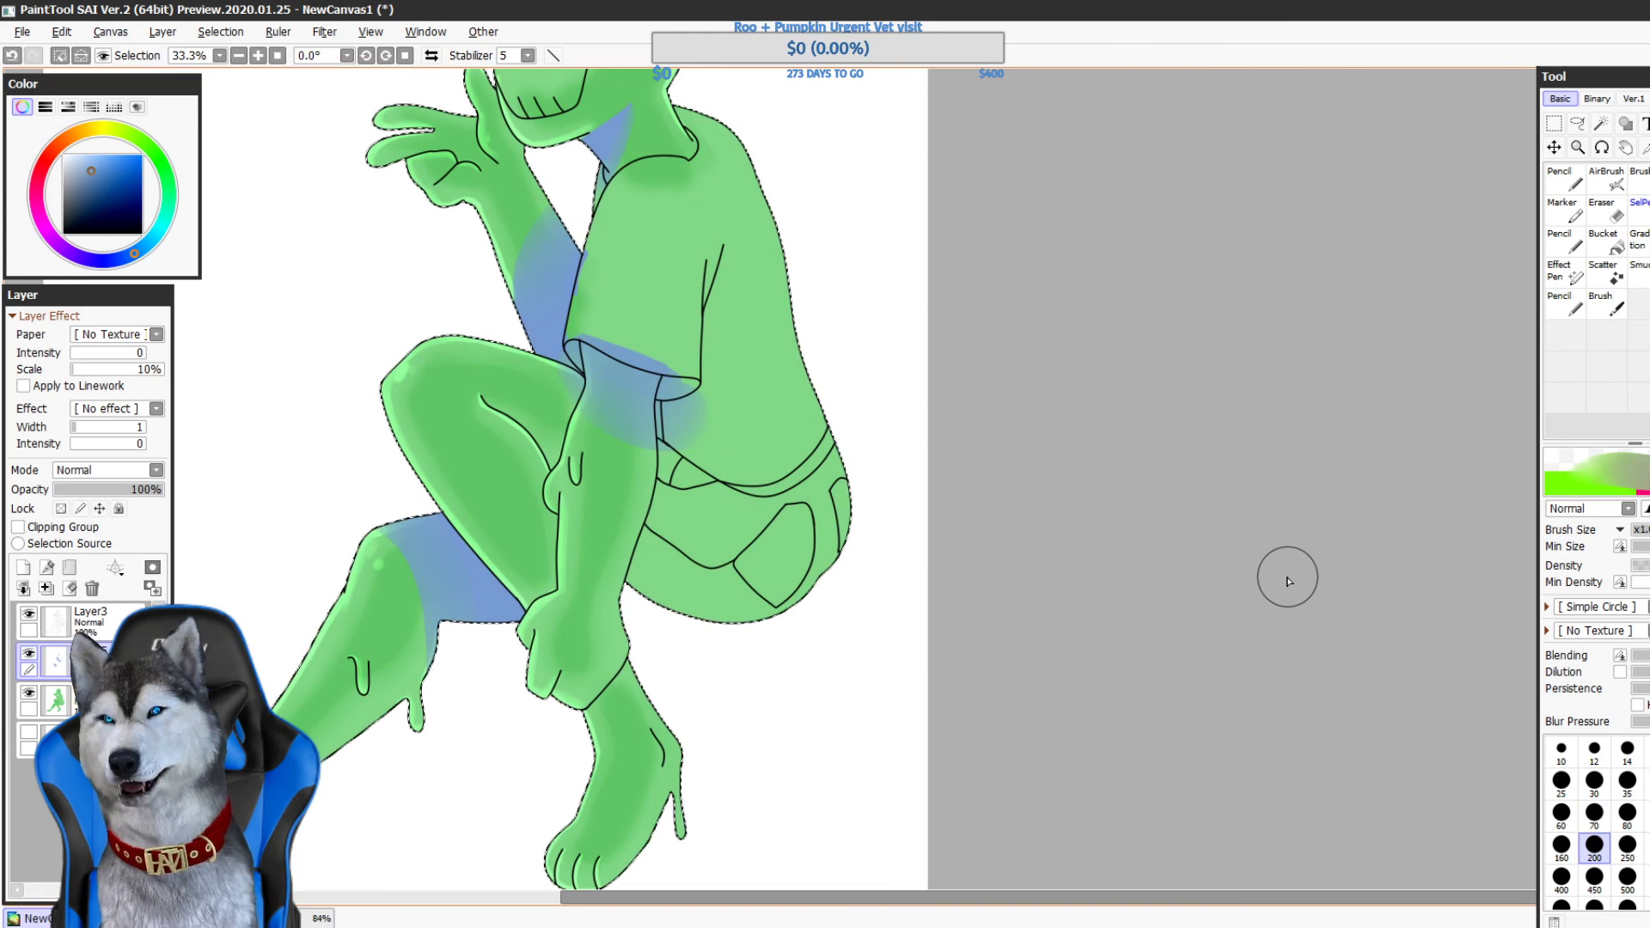
# - Set the shadow layer's blending mode to Multiply and its opacity to 45%
pyautogui.moveTo(1356, 685)
pyautogui.mouseDown()
pyautogui.moveTo(1267, 541)
pyautogui.moveTo(1252, 552)
pyautogui.moveTo(1250, 698)
pyautogui.moveTo(1326, 663)
pyautogui.moveTo(1251, 684)
pyautogui.moveTo(1404, 571)
pyautogui.moveTo(1348, 390)
pyautogui.moveTo(1204, 759)
pyautogui.mouseUp()
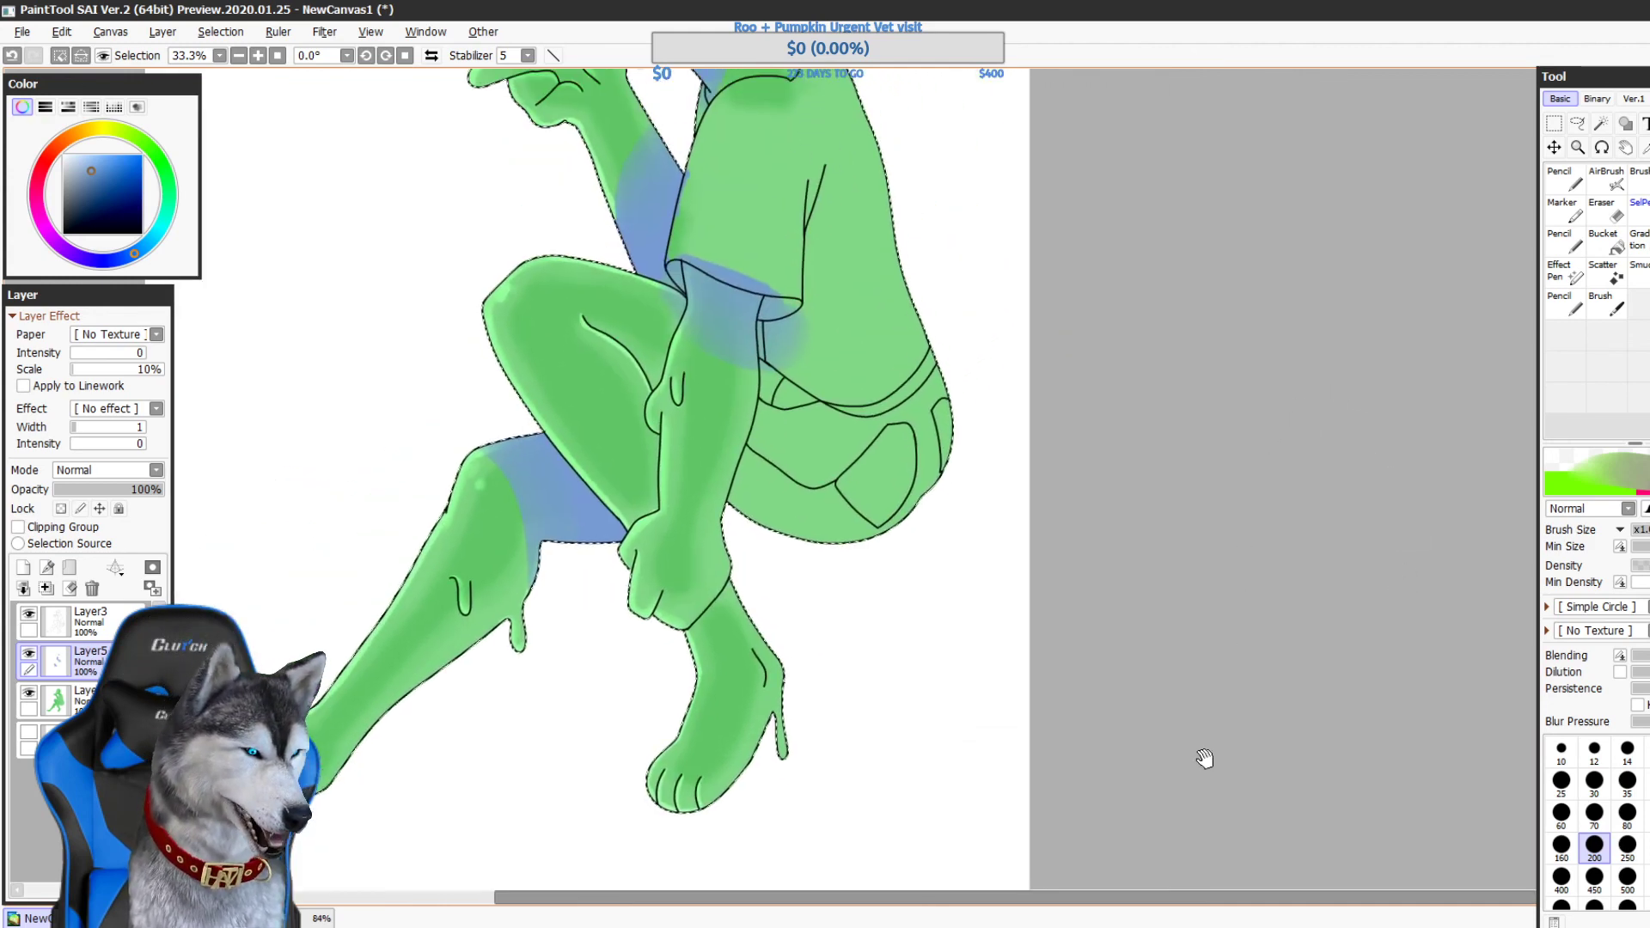
pyautogui.scroll(-2, 1205, 759)
pyautogui.moveTo(1196, 511); pyautogui.dragTo(1124, 406)
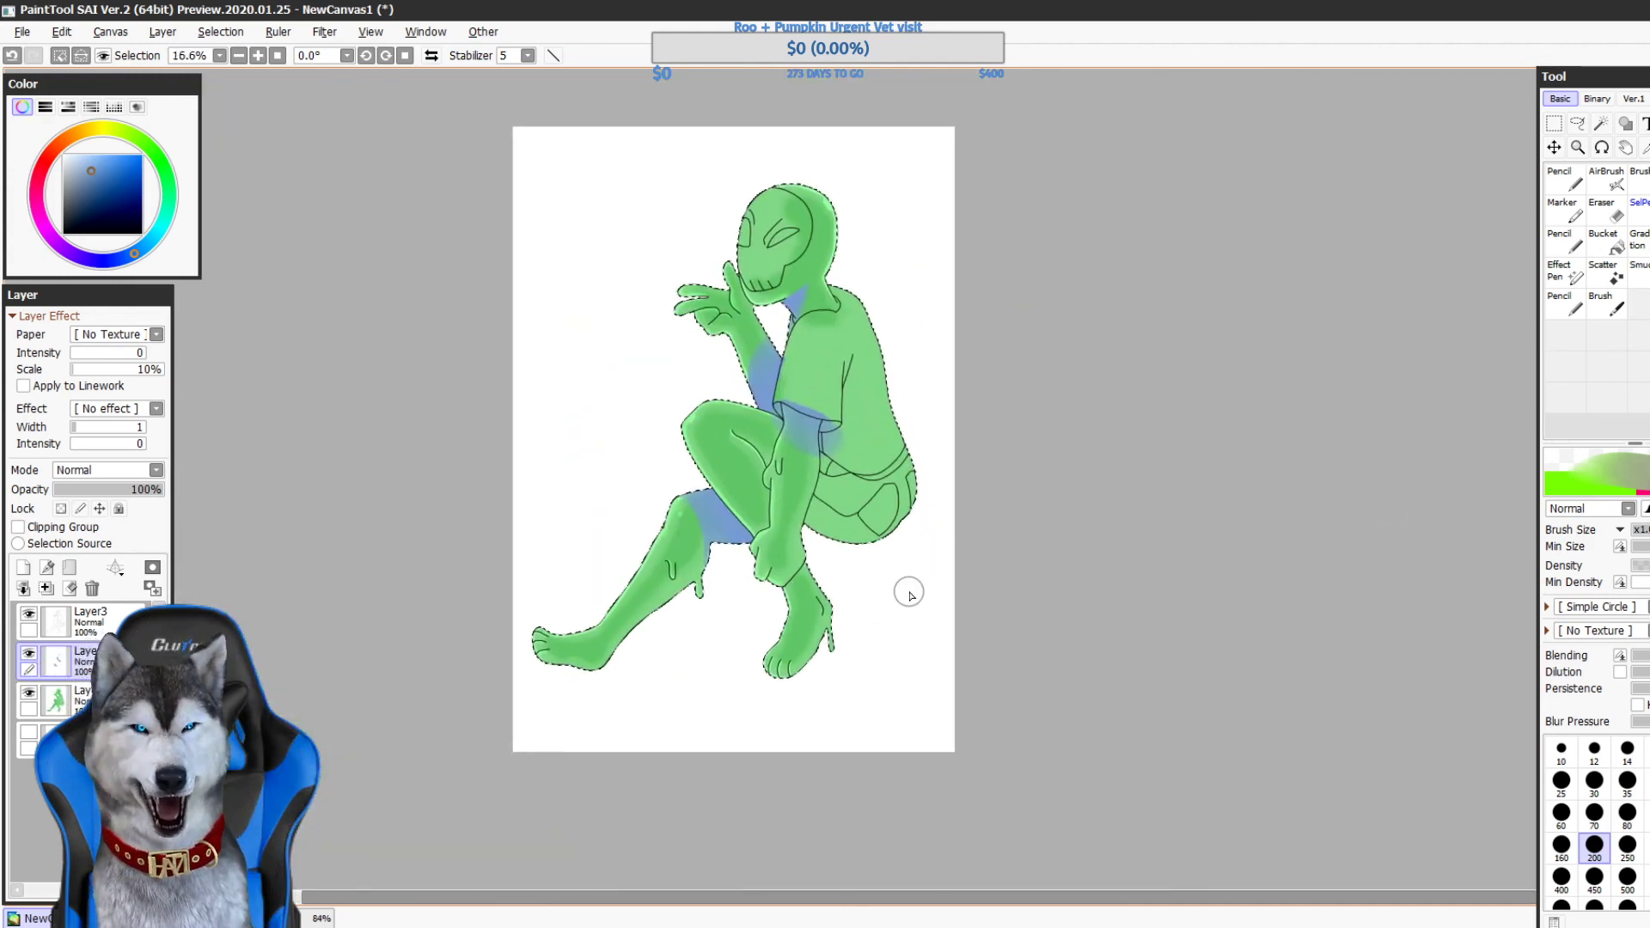
pyautogui.click(107, 470)
pyautogui.click(86, 512)
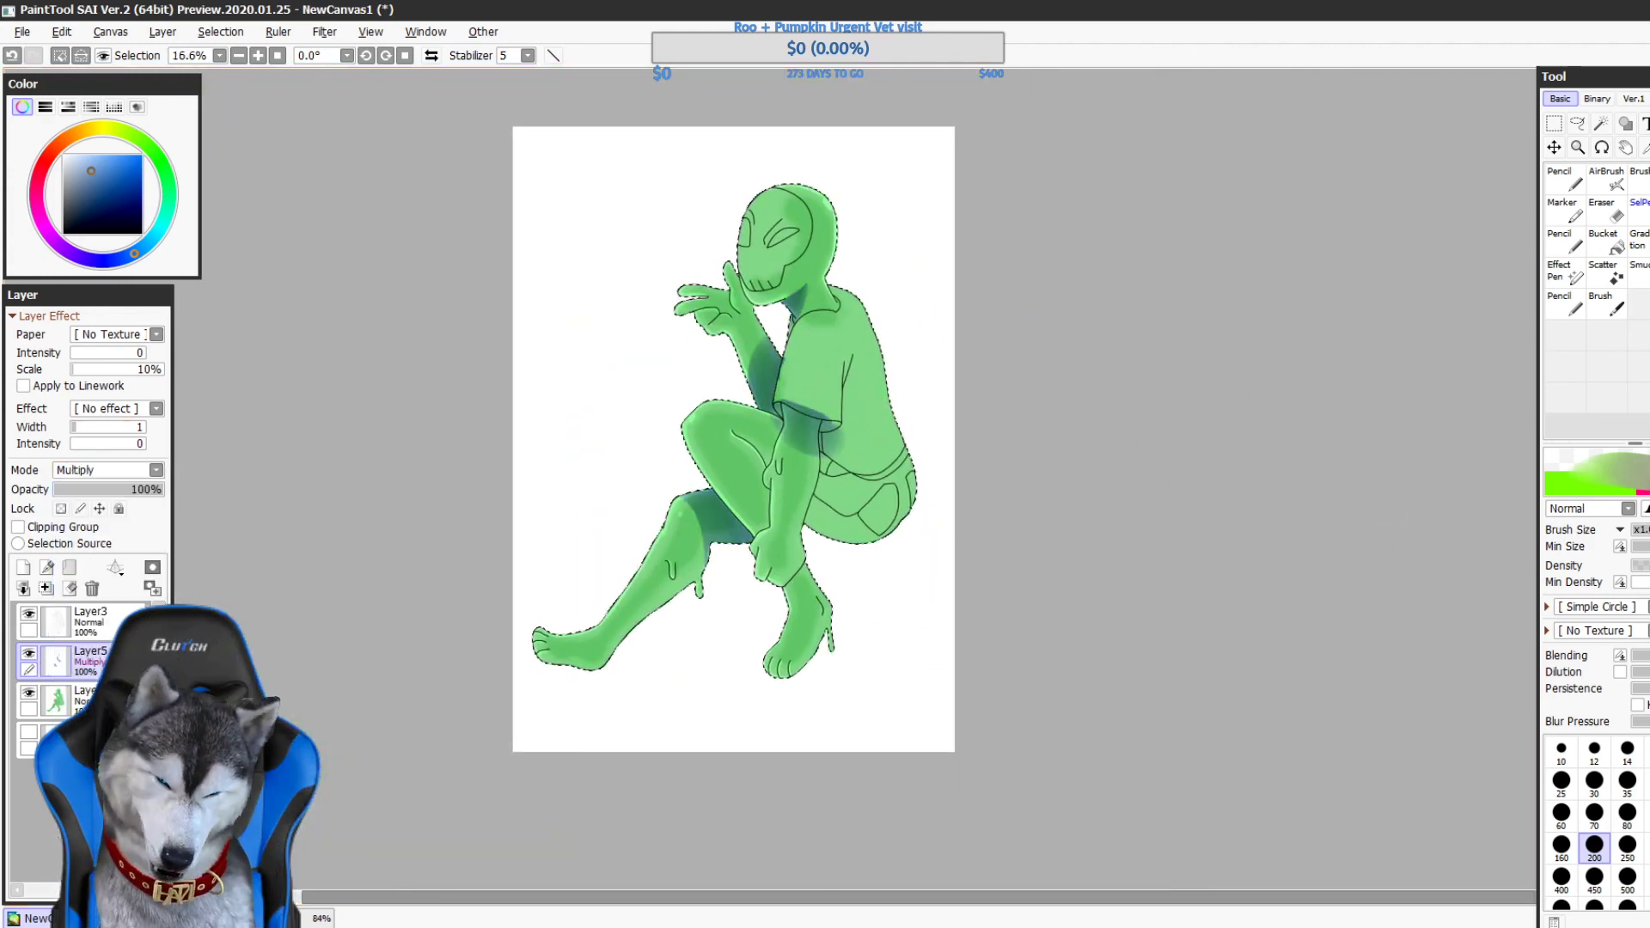
pyautogui.moveTo(97, 490); pyautogui.dragTo(103, 492)
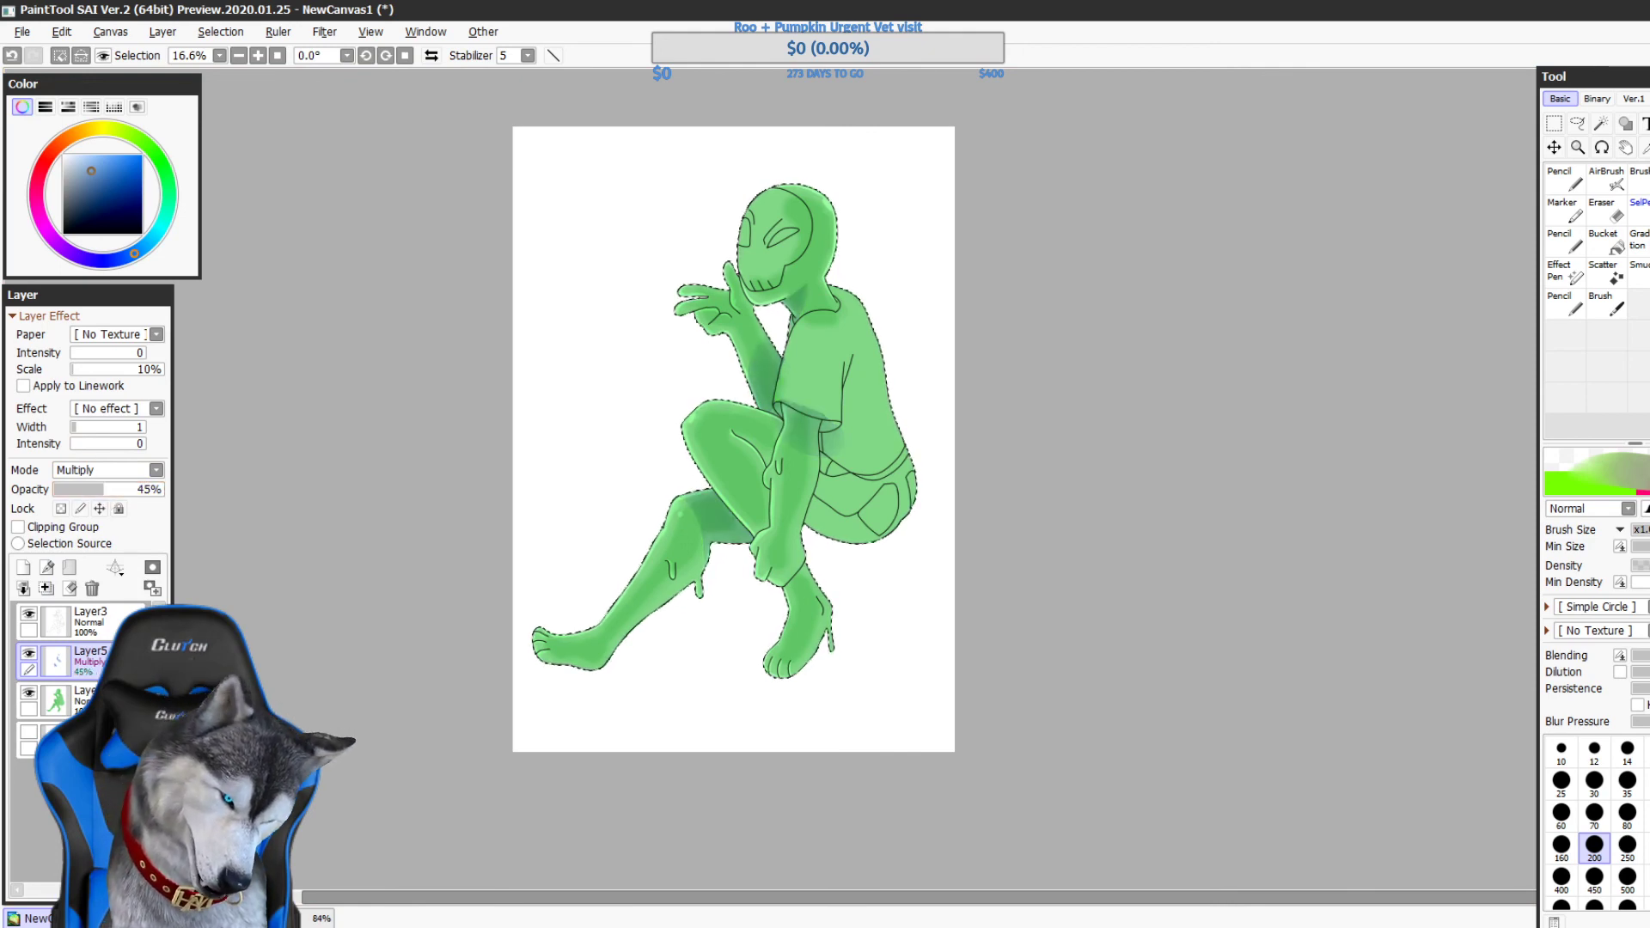
pyautogui.moveTo(1123, 617); pyautogui.dragTo(1101, 634)
pyautogui.scroll(5, 557, 491)
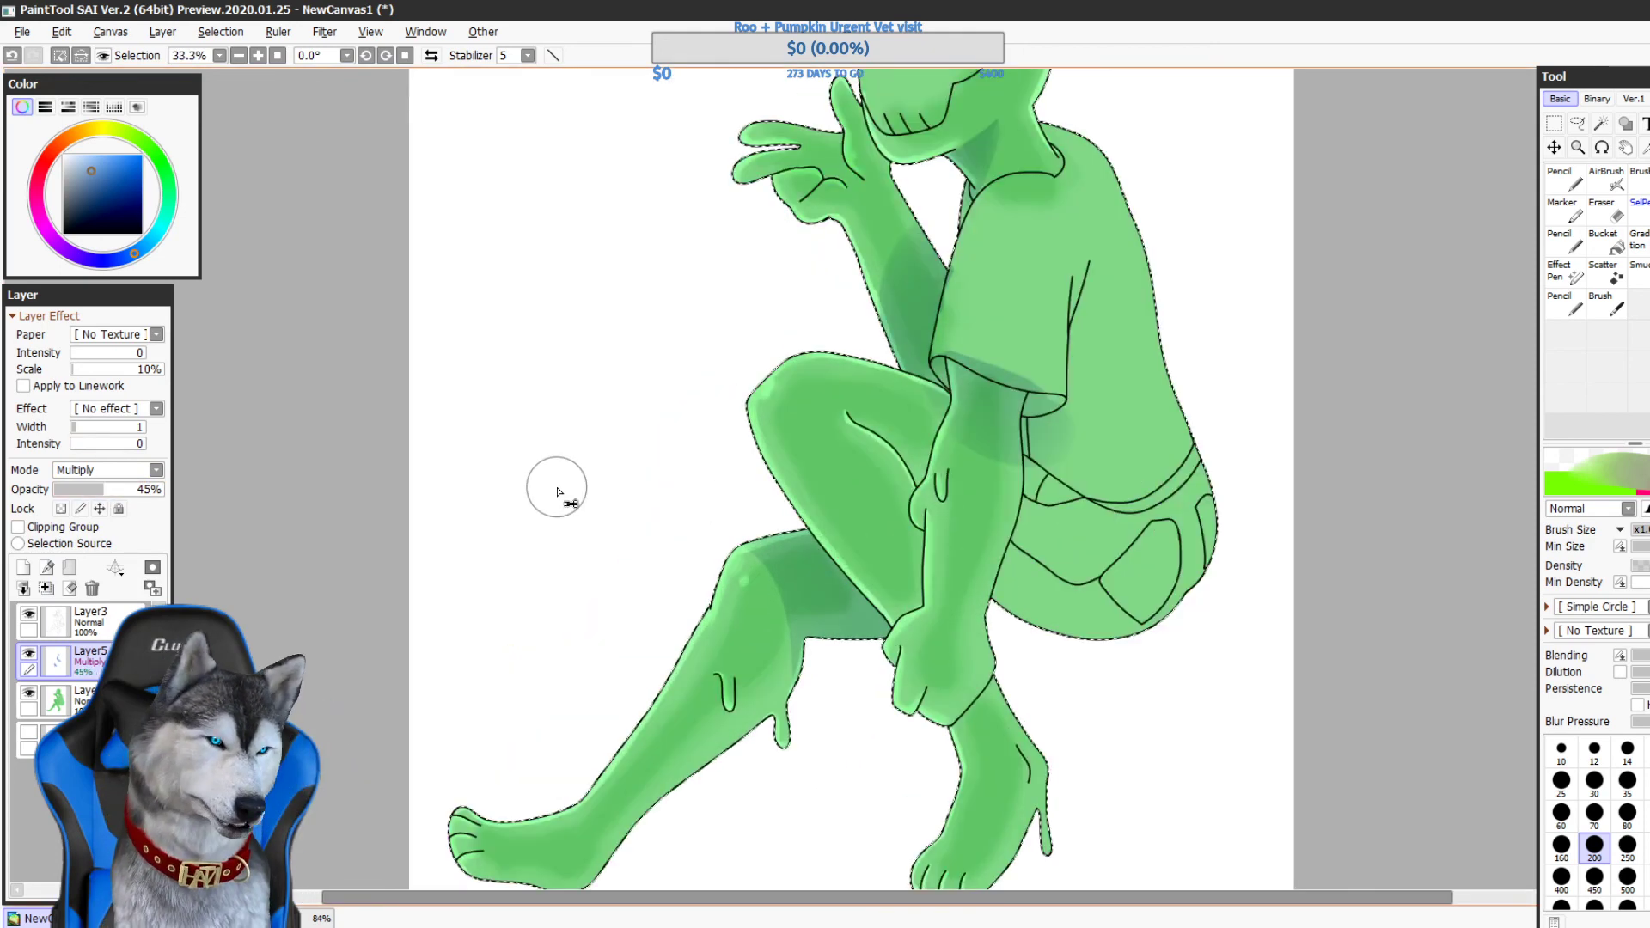
pyautogui.moveTo(1214, 505); pyautogui.dragTo(533, 672)
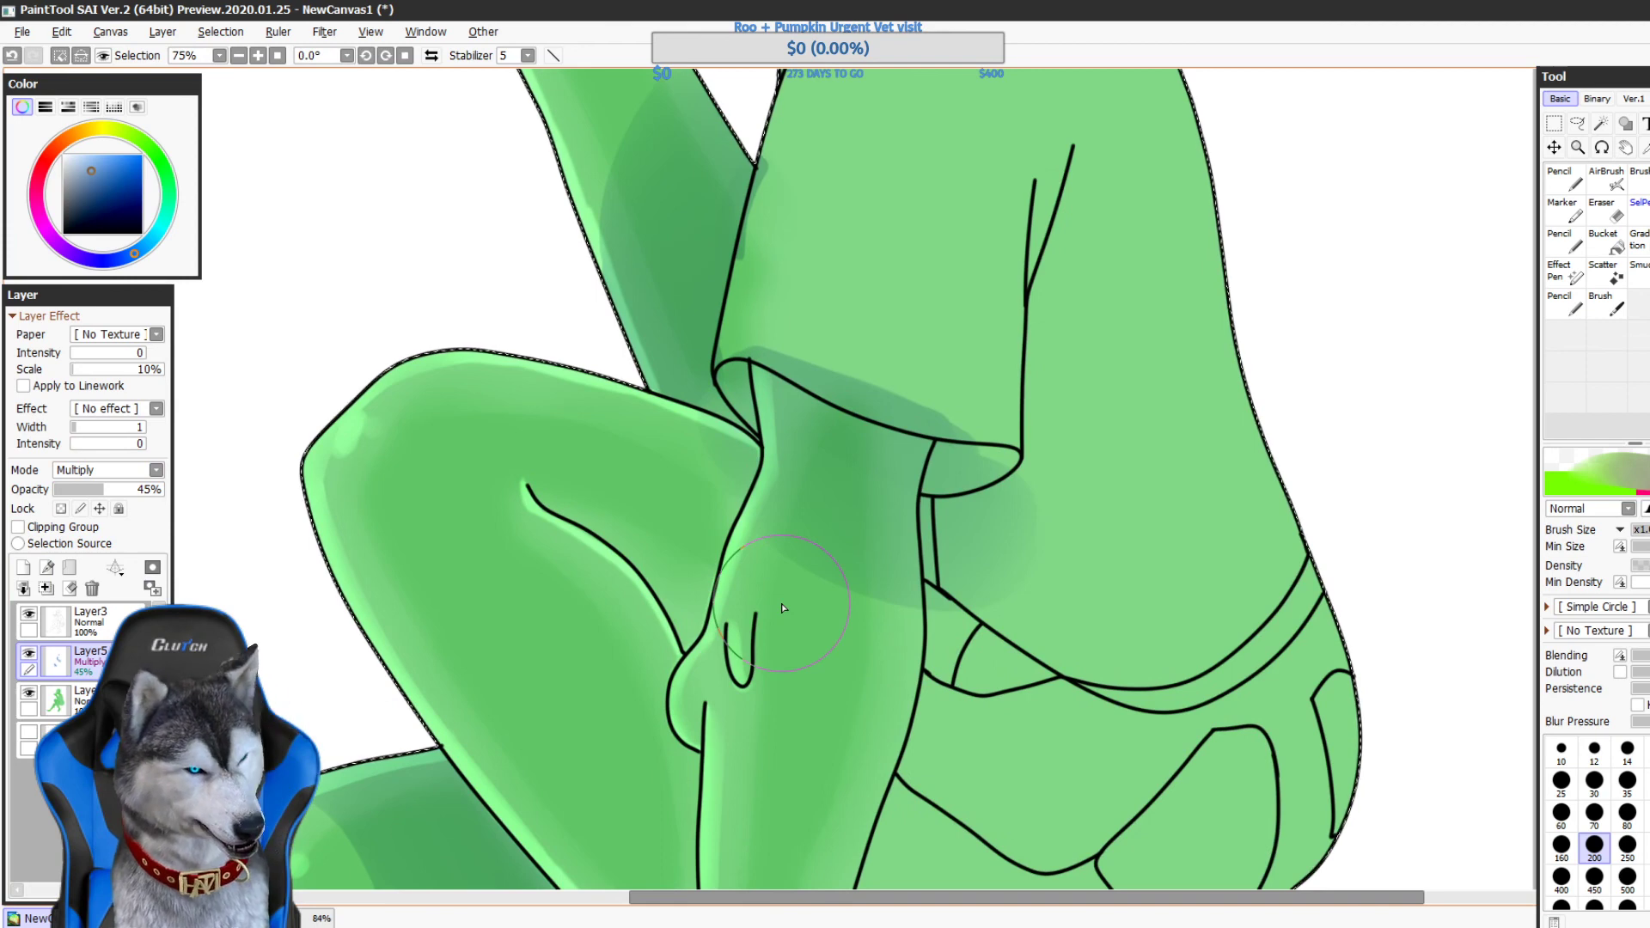
pyautogui.press('n')
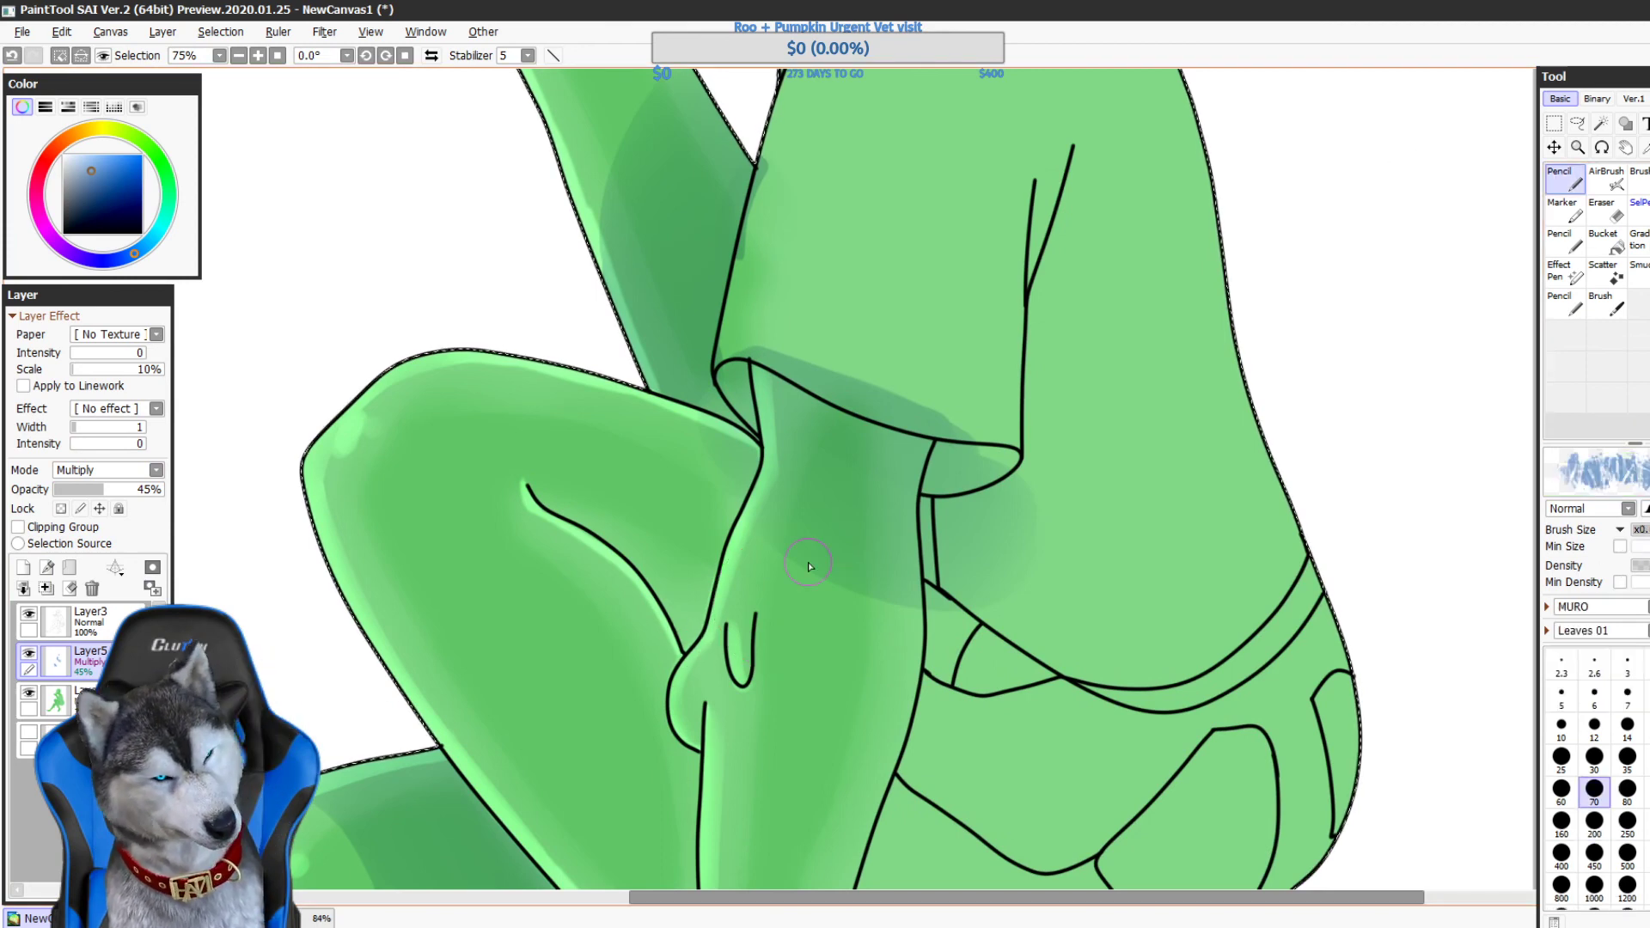
pyautogui.moveTo(554, 383); pyautogui.dragTo(563, 499)
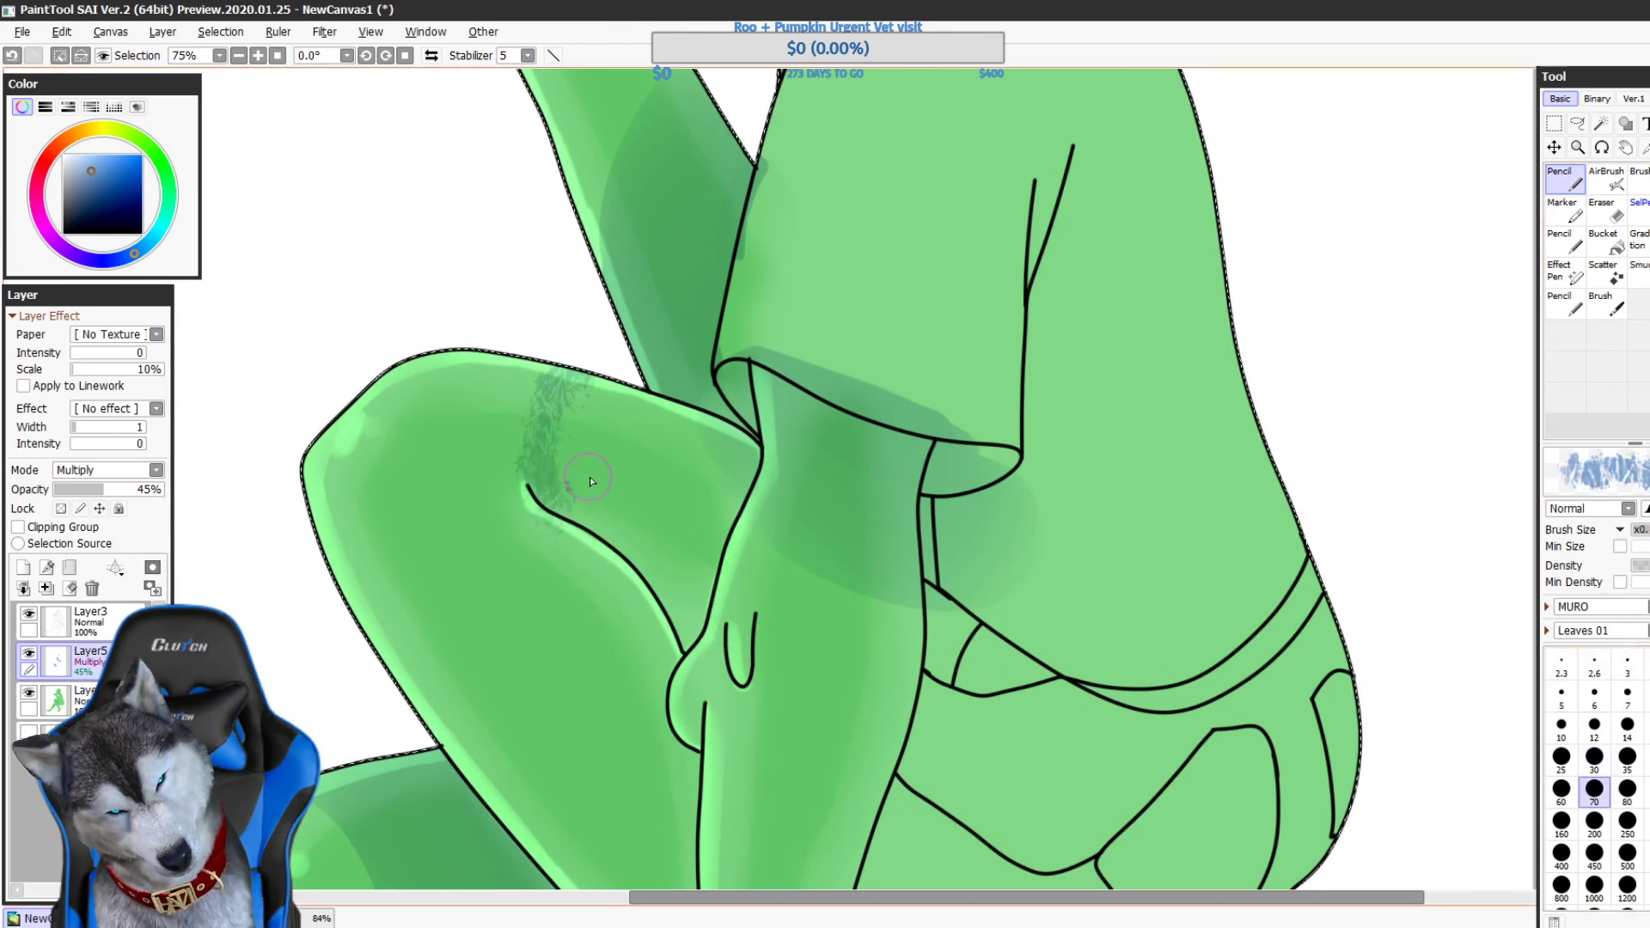
pyautogui.hotkey('ctrl', 'z')
# - Outline a shadow across the inner thigh of the raised leg with the Pencil at size 70 and fill it with the Bucket
pyautogui.press('n')
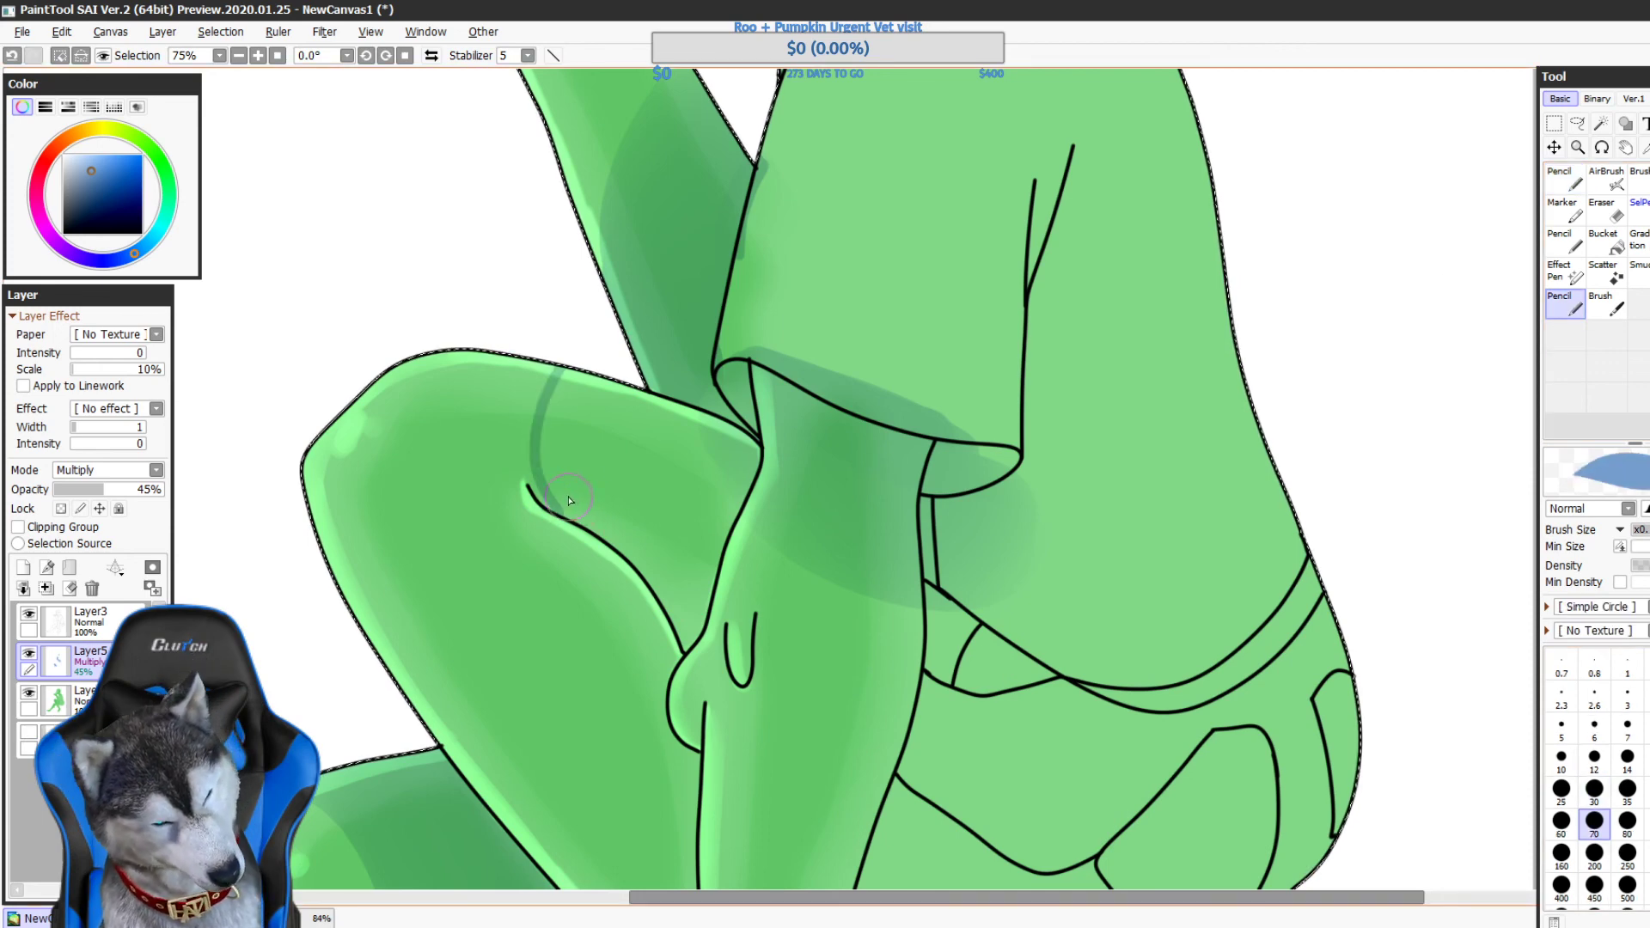
pyautogui.moveTo(569, 501)
pyautogui.mouseDown()
pyautogui.moveTo(637, 530)
pyautogui.moveTo(557, 511)
pyautogui.moveTo(626, 548)
pyautogui.moveTo(680, 611)
pyautogui.moveTo(687, 647)
pyautogui.moveTo(670, 579)
pyautogui.moveTo(698, 656)
pyautogui.moveTo(685, 649)
pyautogui.moveTo(713, 616)
pyautogui.moveTo(694, 448)
pyautogui.moveTo(698, 636)
pyautogui.moveTo(743, 531)
pyautogui.mouseUp()
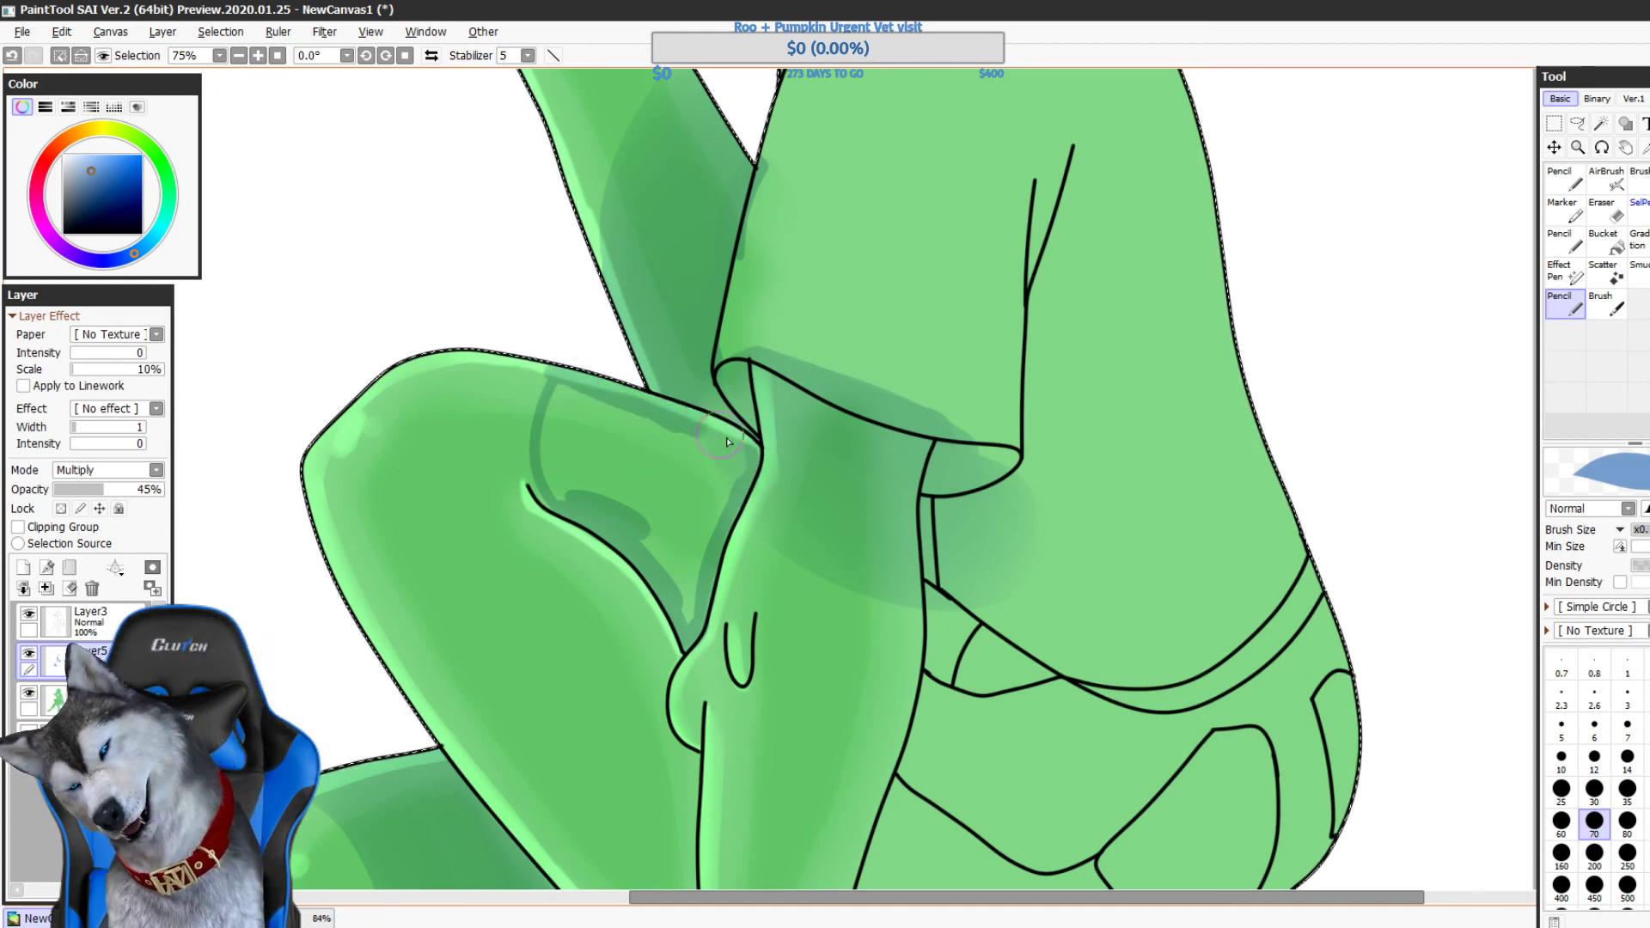
pyautogui.hotkey('ctrl', 'z')
pyautogui.moveTo(563, 379); pyautogui.dragTo(753, 448)
pyautogui.click(1607, 242)
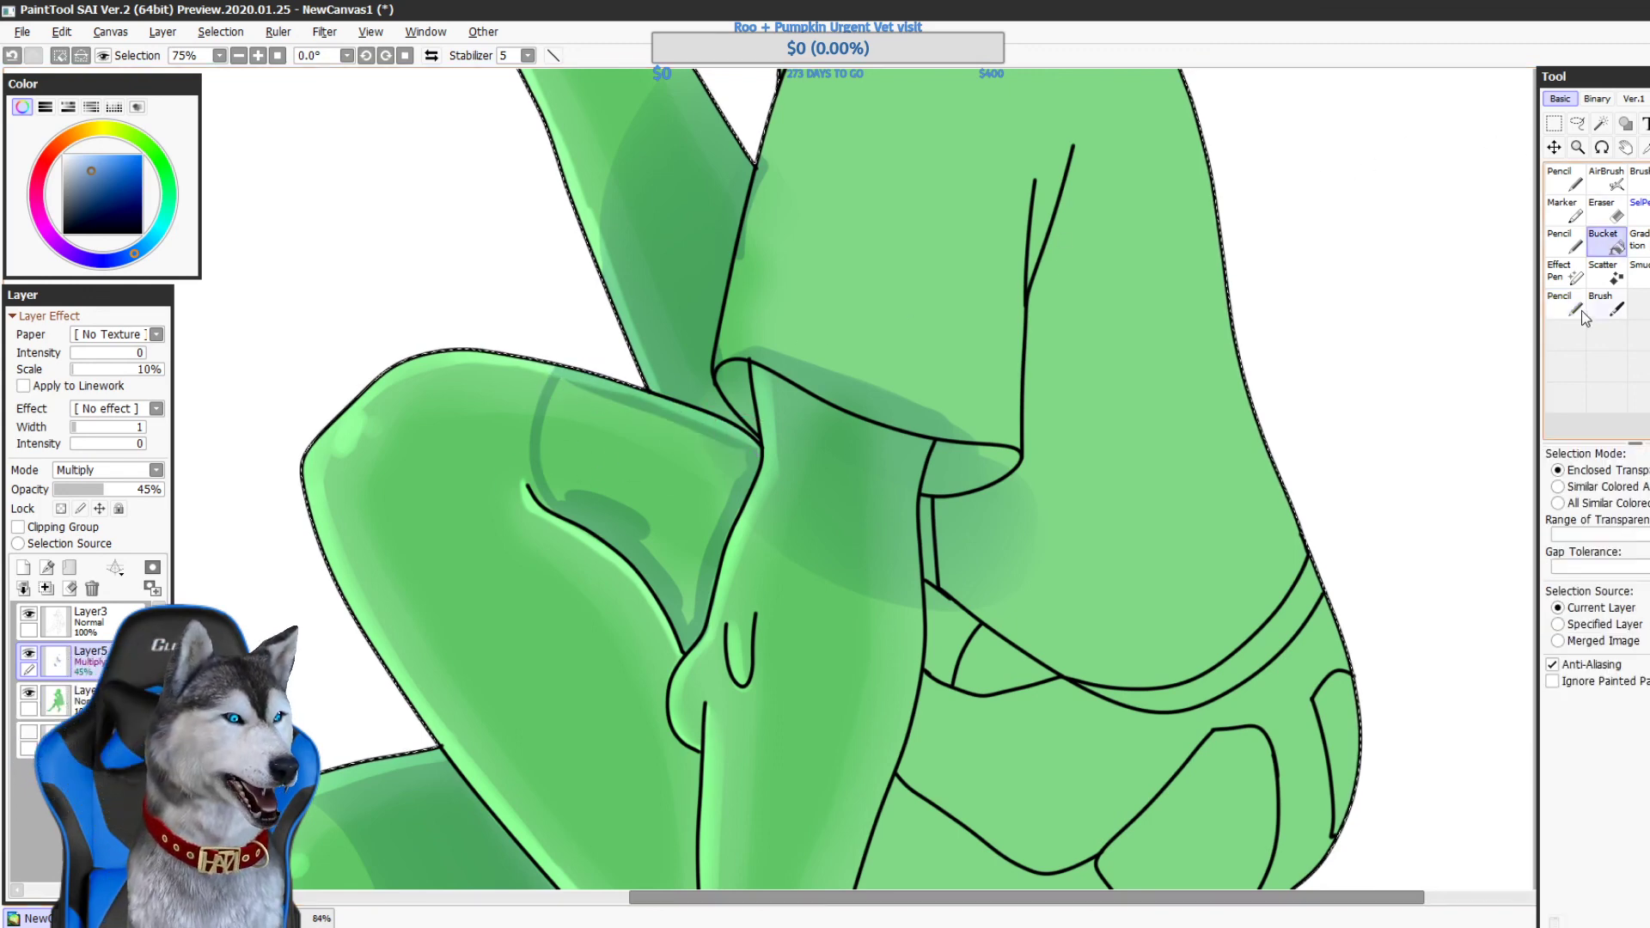
pyautogui.click(694, 499)
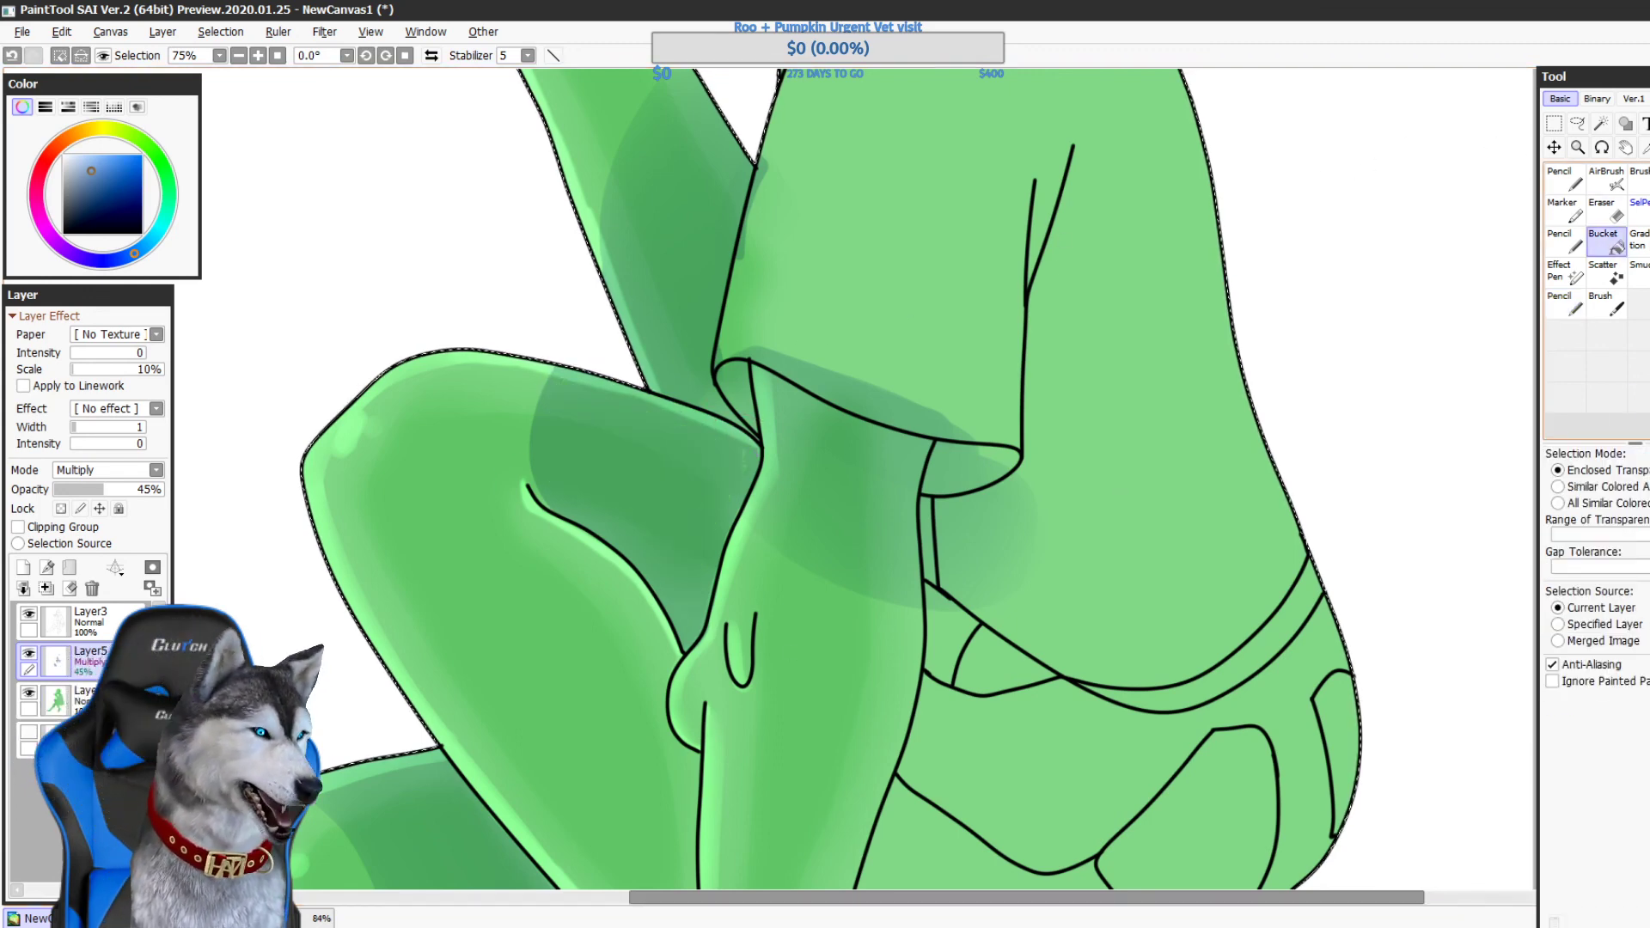
# - Soften and widen the edge of the inner-thigh shadow with the Brush at size 200
pyautogui.press('b')
pyautogui.moveTo(582, 444)
pyautogui.mouseDown()
pyautogui.moveTo(663, 378)
pyautogui.moveTo(687, 423)
pyautogui.mouseUp()
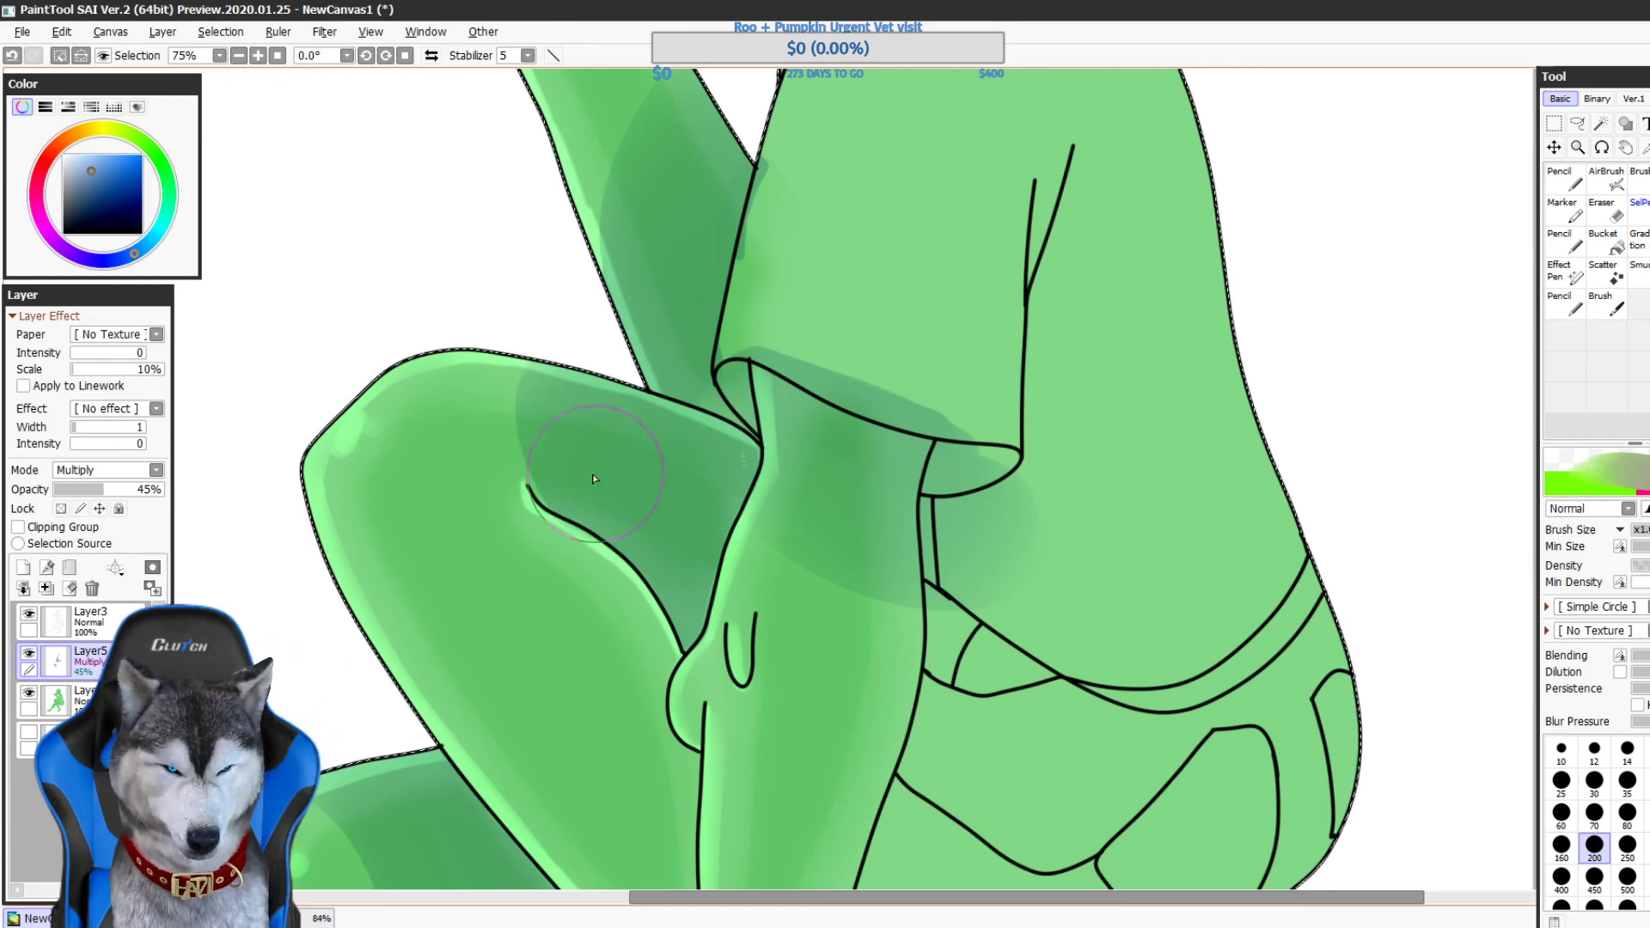
pyautogui.moveTo(593, 479)
pyautogui.mouseDown()
pyautogui.moveTo(621, 324)
pyautogui.moveTo(685, 348)
pyautogui.mouseUp()
pyautogui.press('n')
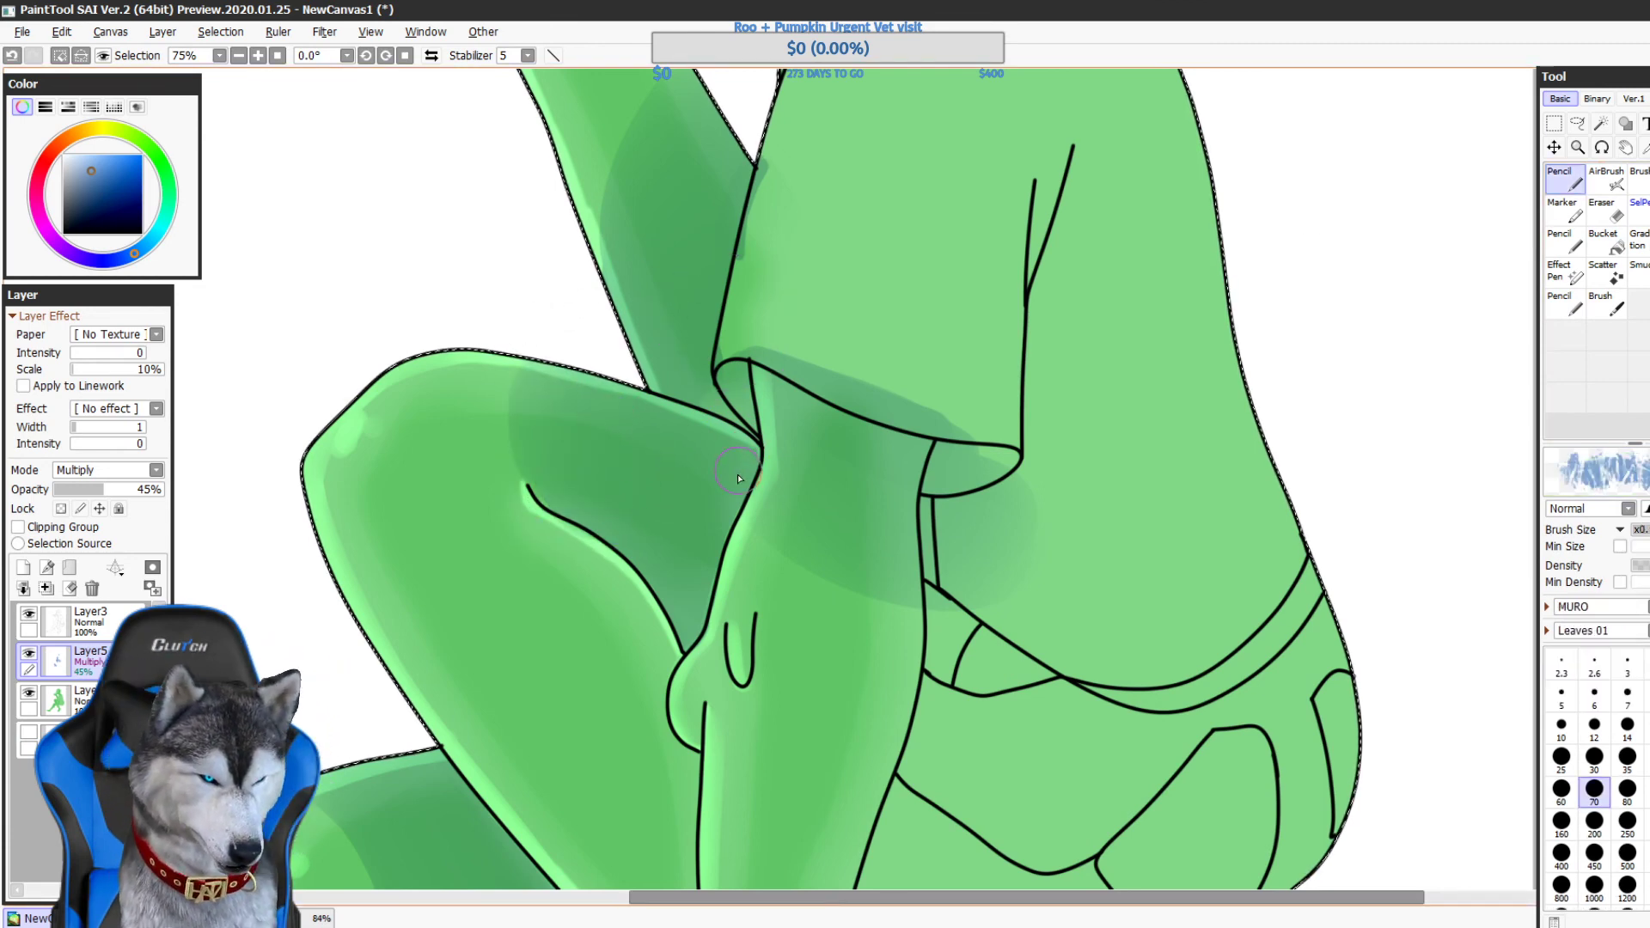
# - Extend the soft shadow from the extended leg's knee down along the shin and calf with the Brush at size 200
pyautogui.scroll(-3, 735, 363)
pyautogui.scroll(-1, 735, 363)
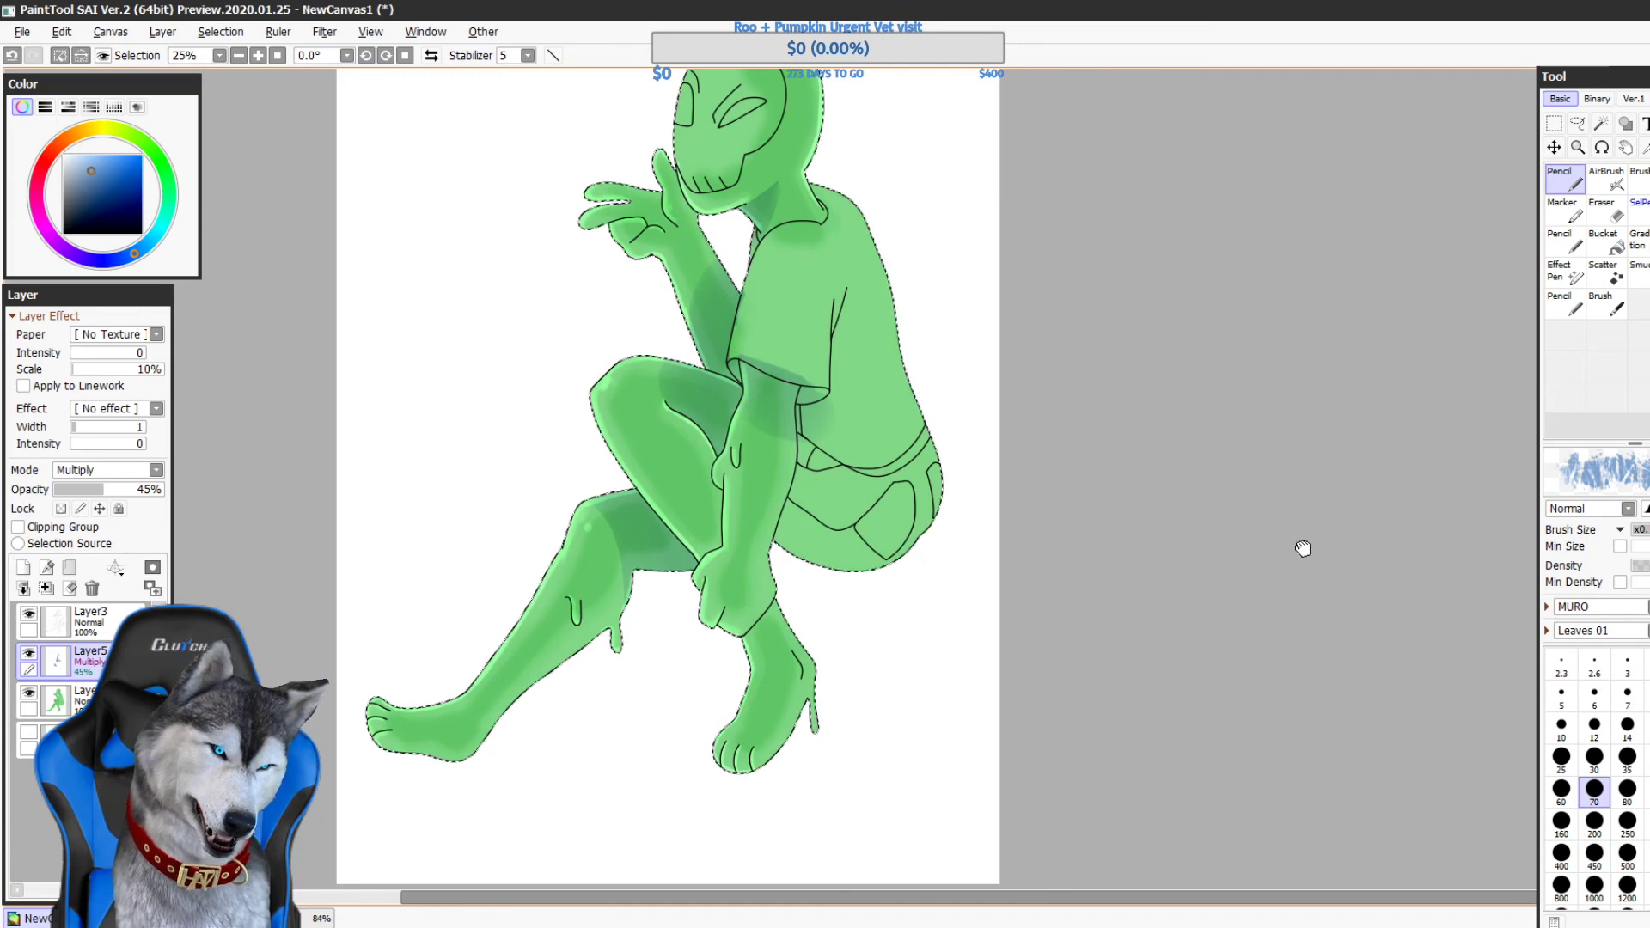
pyautogui.moveTo(1302, 548); pyautogui.dragTo(1282, 587)
pyautogui.press('b')
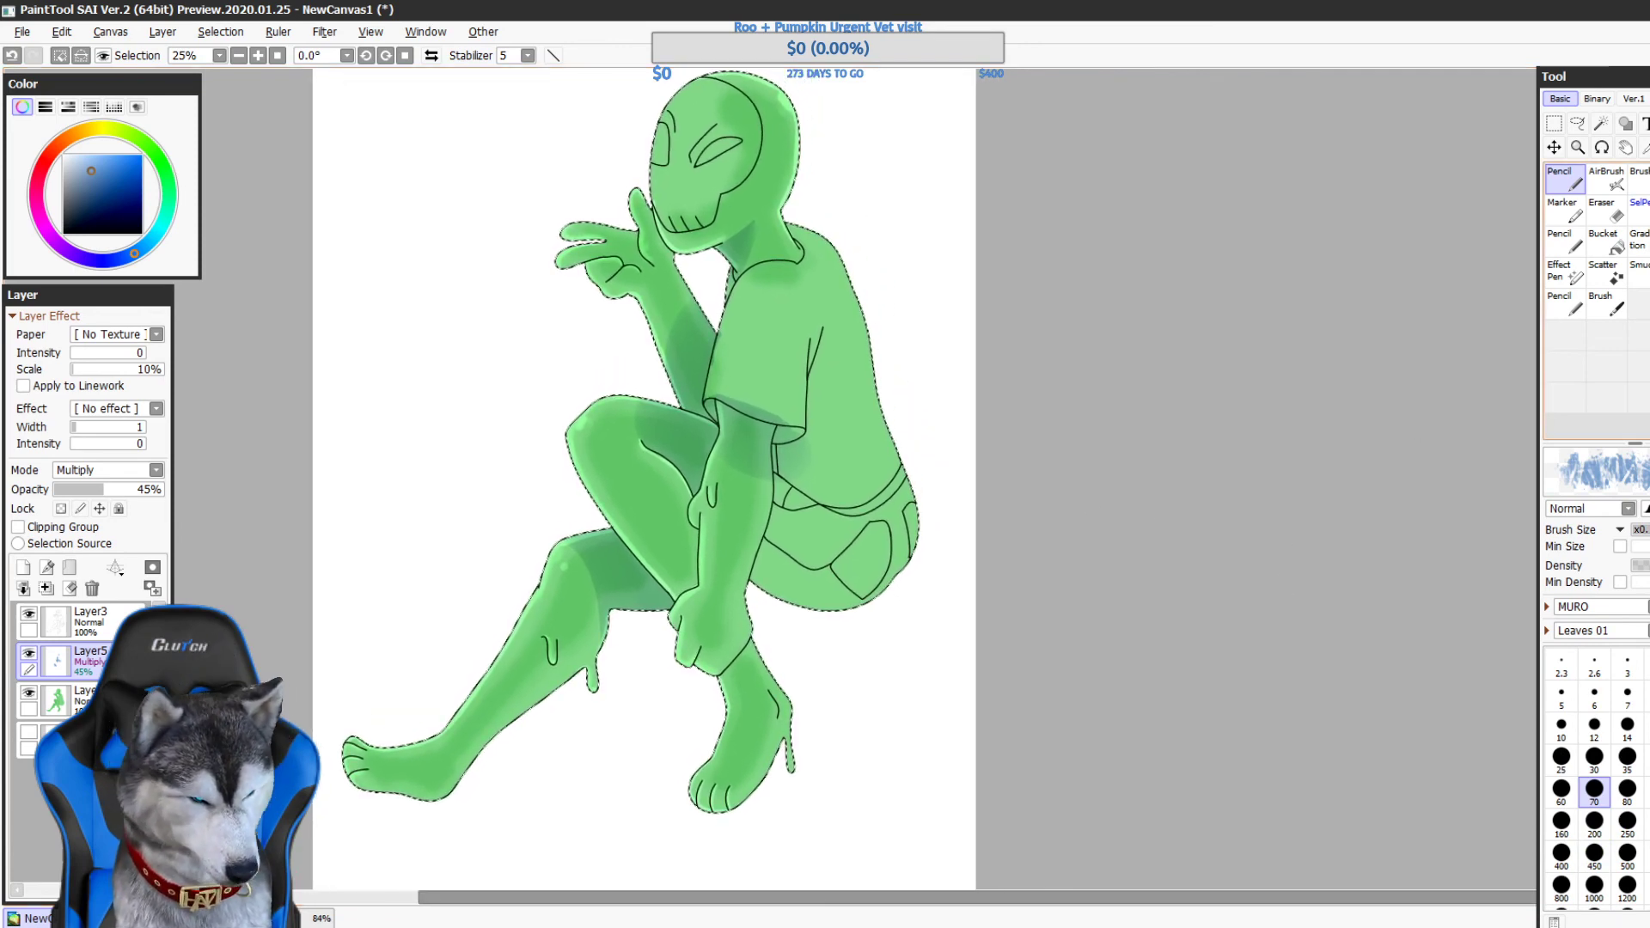
pyautogui.moveTo(595, 637)
pyautogui.mouseDown()
pyautogui.moveTo(615, 602)
pyautogui.moveTo(541, 551)
pyautogui.moveTo(573, 678)
pyautogui.moveTo(585, 634)
pyautogui.moveTo(564, 585)
pyautogui.moveTo(542, 726)
pyautogui.moveTo(571, 641)
pyautogui.moveTo(495, 779)
pyautogui.moveTo(520, 592)
pyautogui.moveTo(531, 671)
pyautogui.moveTo(574, 680)
pyautogui.moveTo(599, 579)
pyautogui.moveTo(503, 601)
pyautogui.moveTo(487, 734)
pyautogui.moveTo(614, 641)
pyautogui.mouseUp()
pyautogui.hotkey('ctrl', 'z')
pyautogui.hotkey('ctrl', 'z')
pyautogui.moveTo(547, 577); pyautogui.dragTo(557, 654)
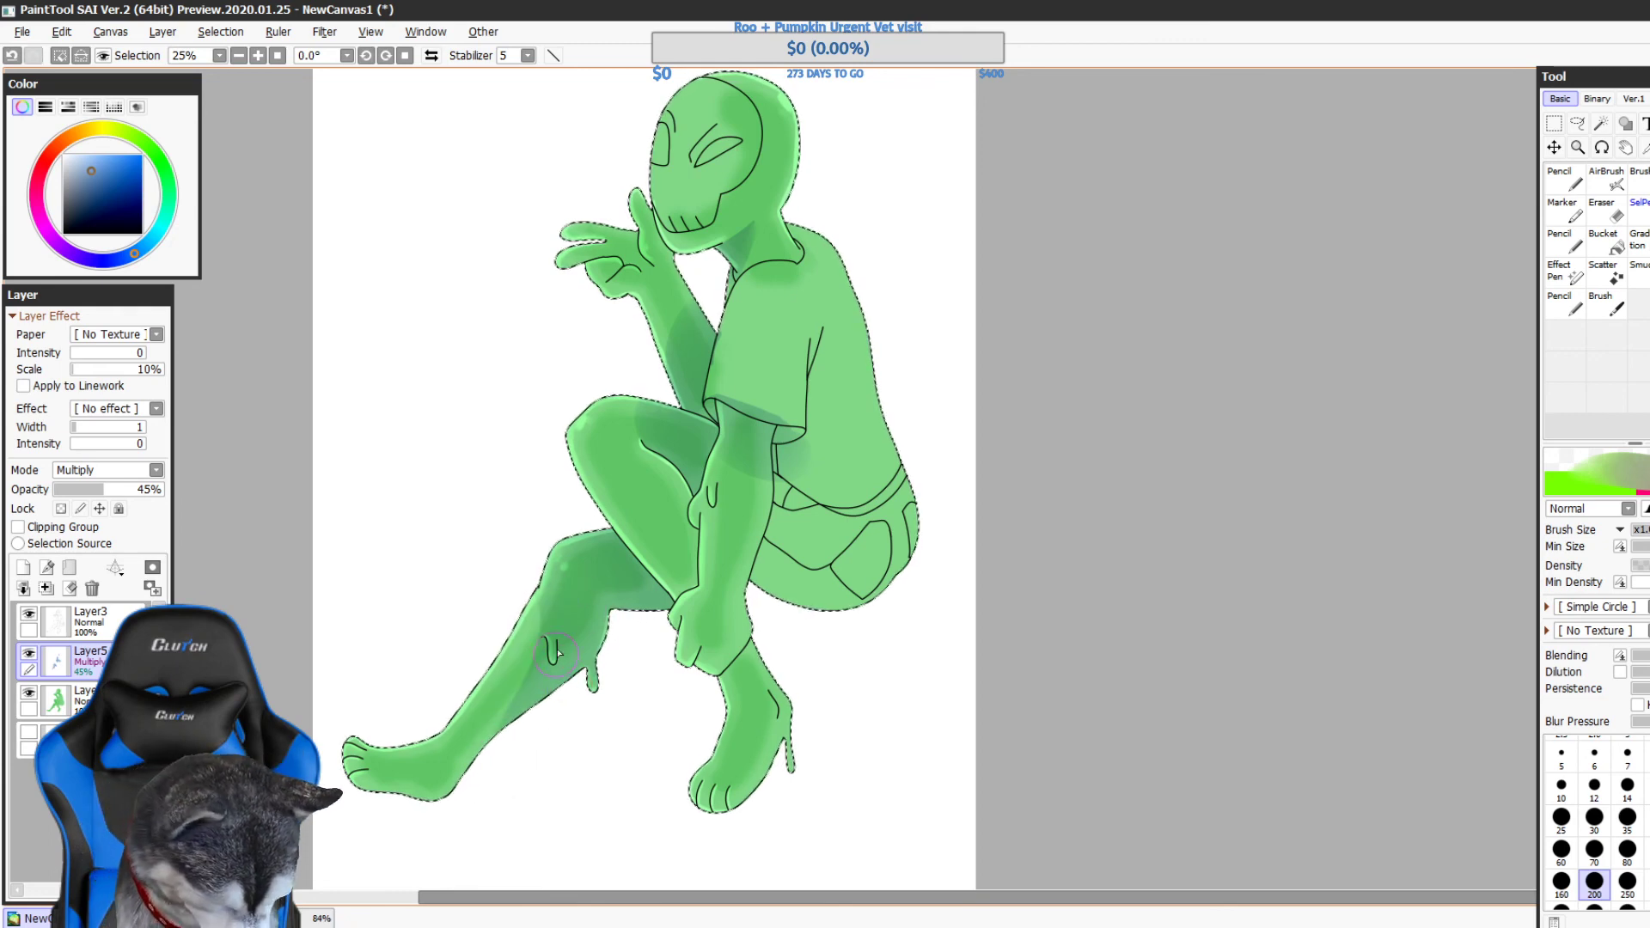
# - Paint soft shadows on the ankles and feet of both legs with the Brush at size 200
pyautogui.moveTo(1076, 661); pyautogui.dragTo(1068, 678)
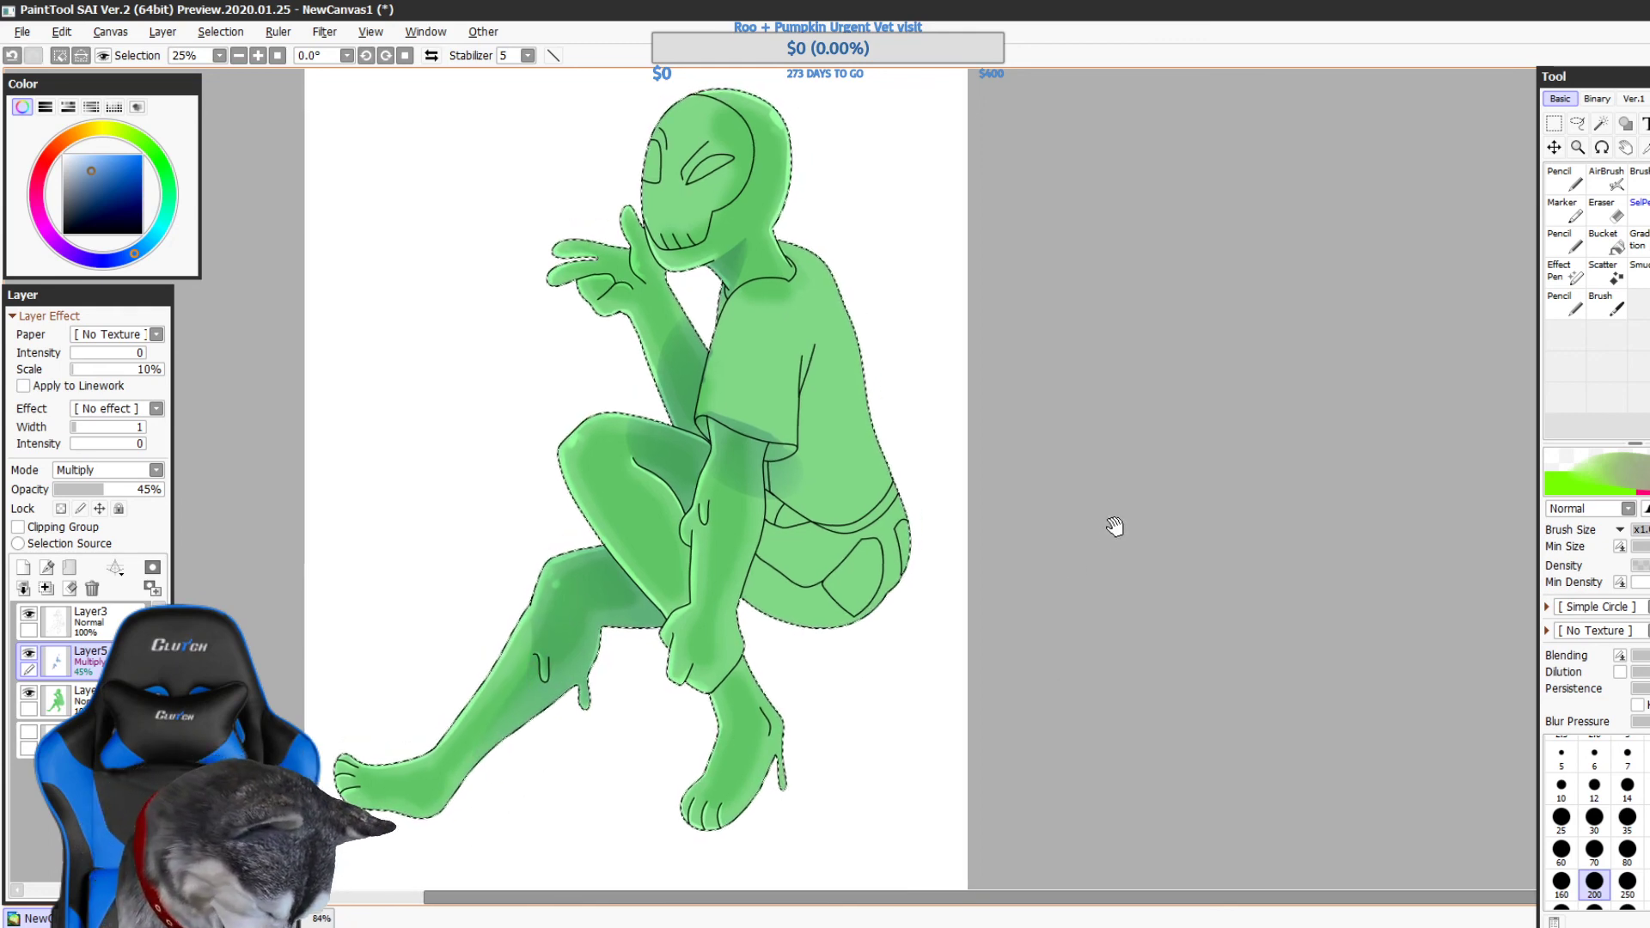
pyautogui.hotkey('ctrl', 'z')
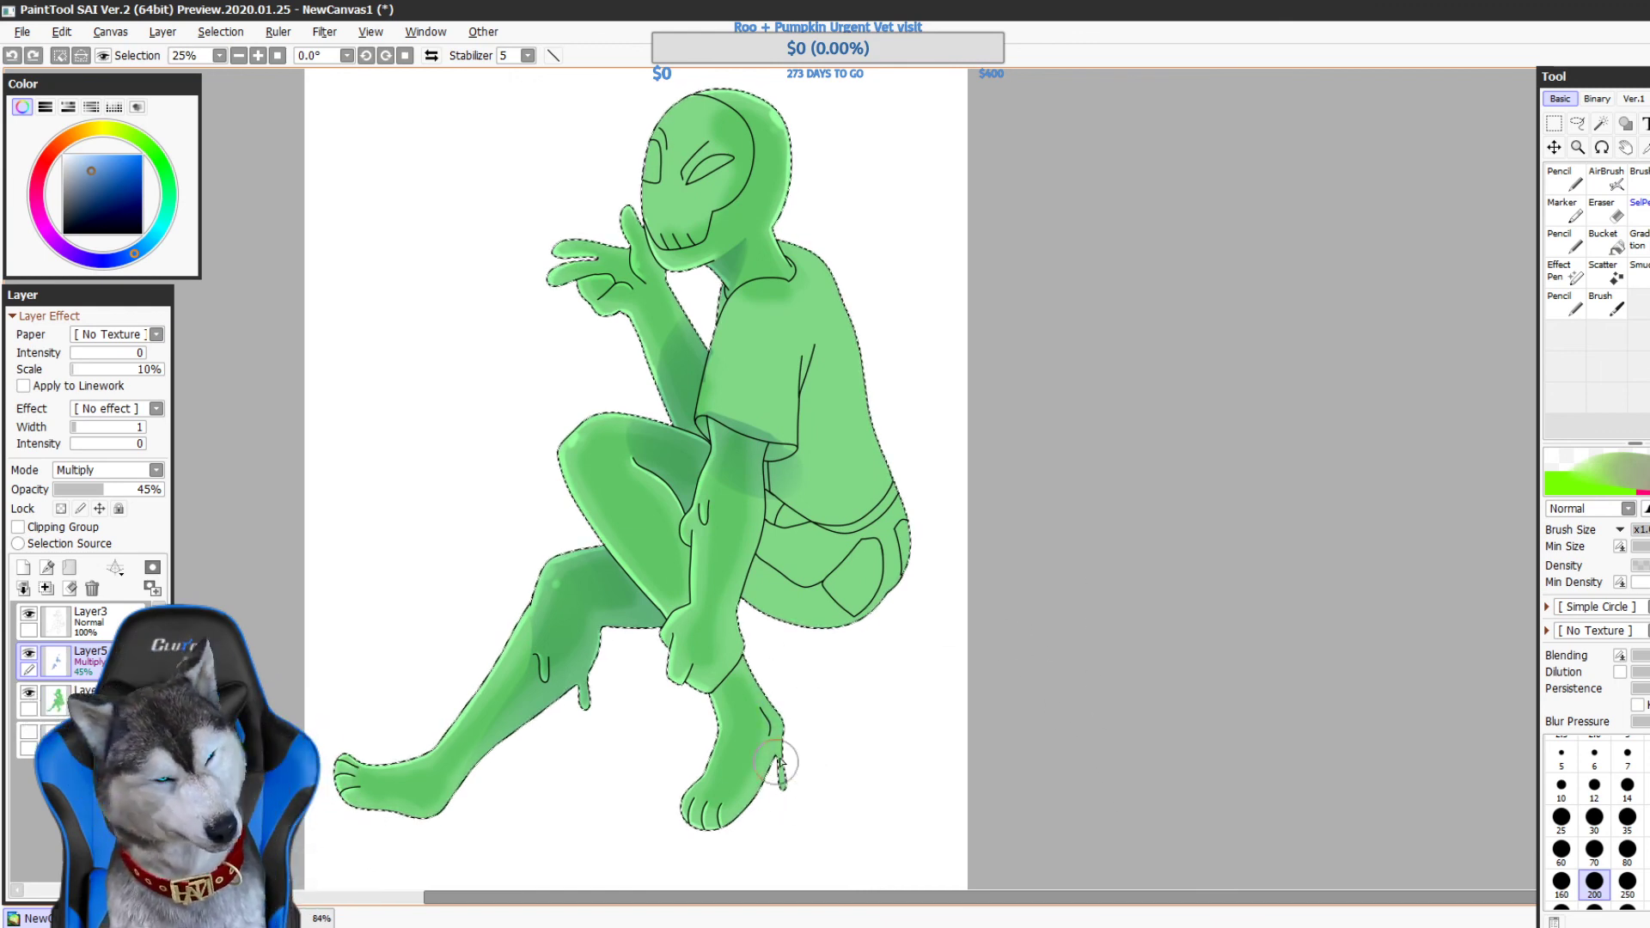
pyautogui.moveTo(758, 843); pyautogui.dragTo(737, 860)
pyautogui.moveTo(469, 762); pyautogui.dragTo(519, 741)
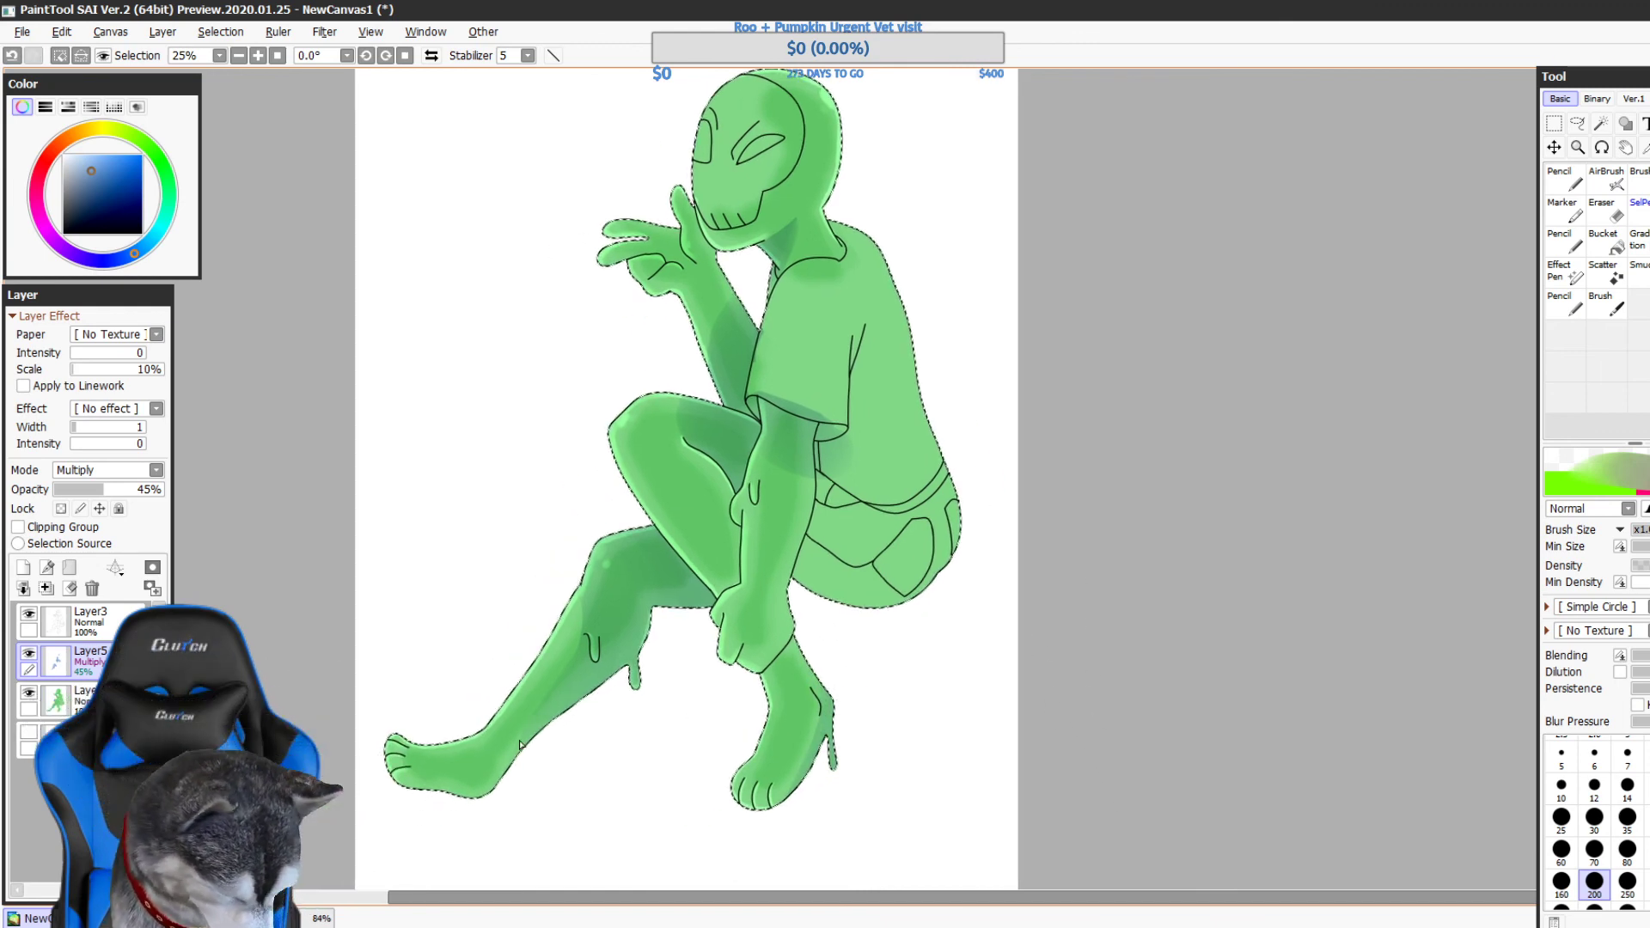
pyautogui.hotkey('ctrl', 'z')
pyautogui.moveTo(398, 788); pyautogui.dragTo(521, 786)
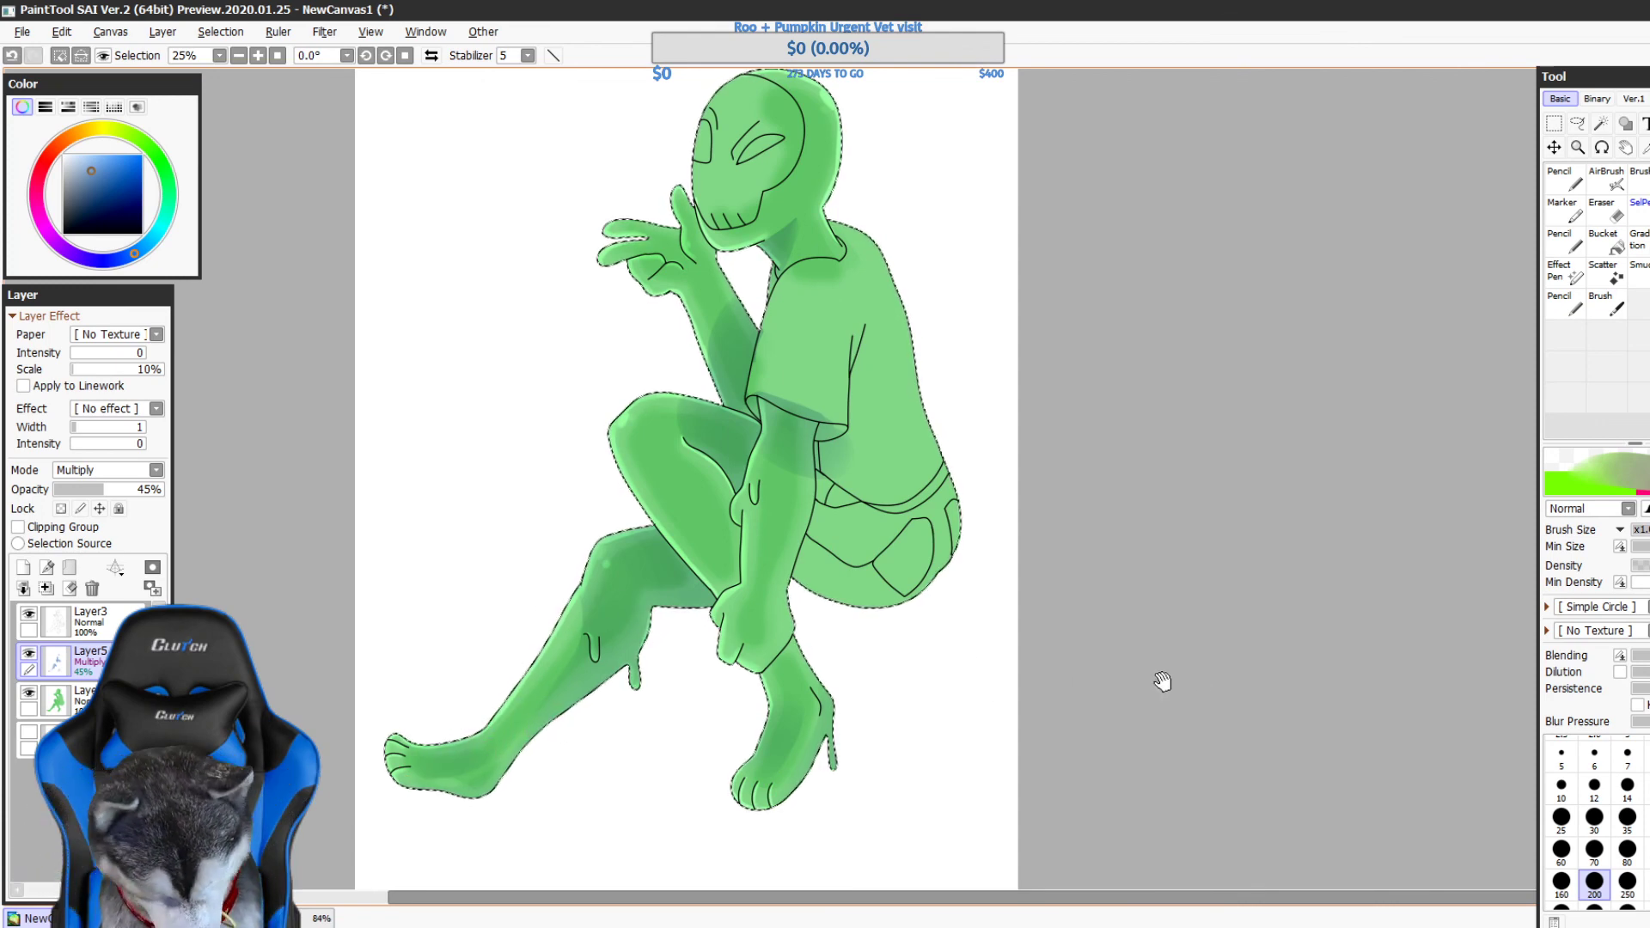
# - Shade the raised leg softly from the knee down along the shin, replacing the first attempt
pyautogui.moveTo(1180, 691); pyautogui.dragTo(1161, 729)
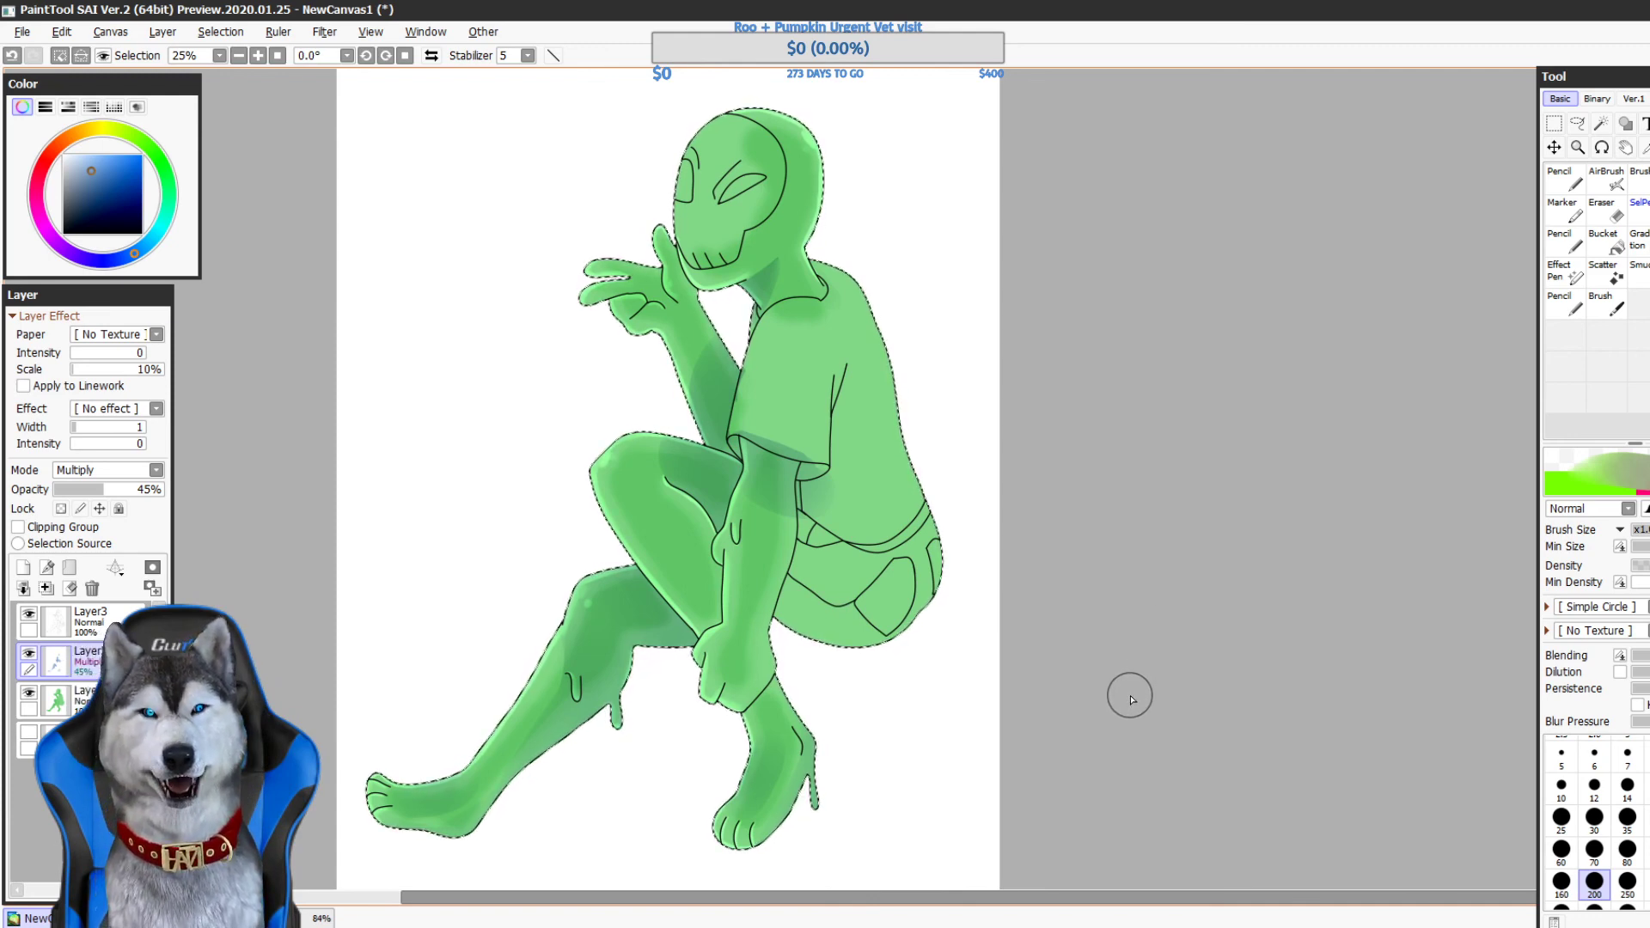
pyautogui.moveTo(616, 452)
pyautogui.mouseDown()
pyautogui.moveTo(615, 533)
pyautogui.moveTo(619, 471)
pyautogui.moveTo(701, 599)
pyautogui.mouseUp()
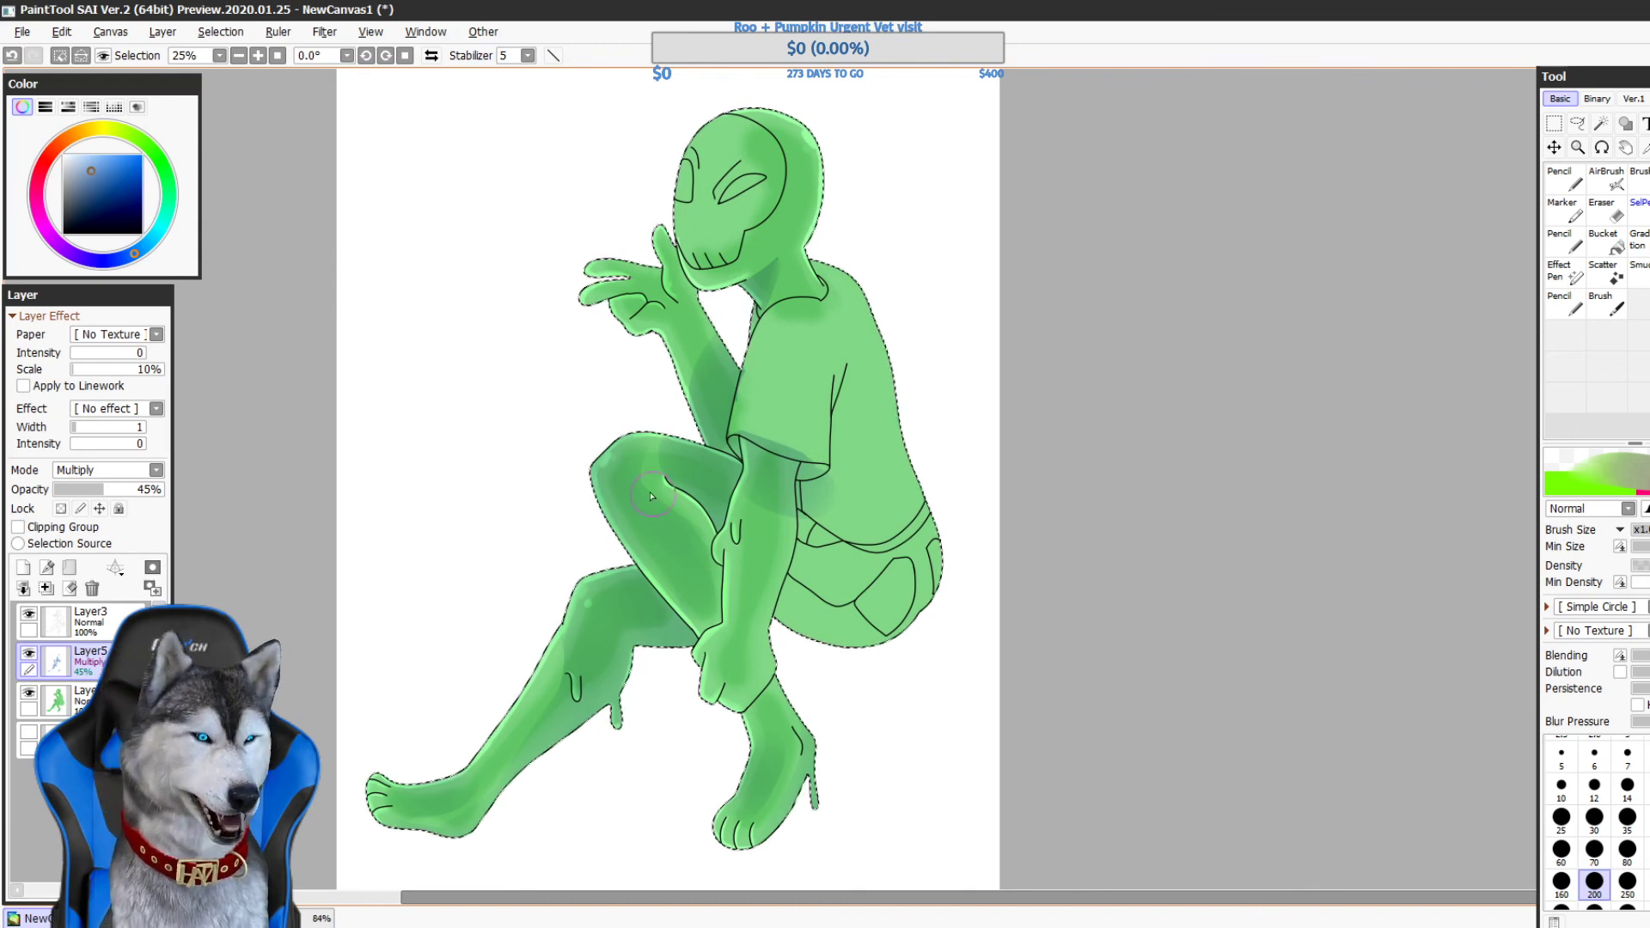
pyautogui.hotkey('ctrl', 'z')
pyautogui.moveTo(650, 458)
pyautogui.mouseDown()
pyautogui.moveTo(674, 474)
pyautogui.moveTo(738, 634)
pyautogui.mouseUp()
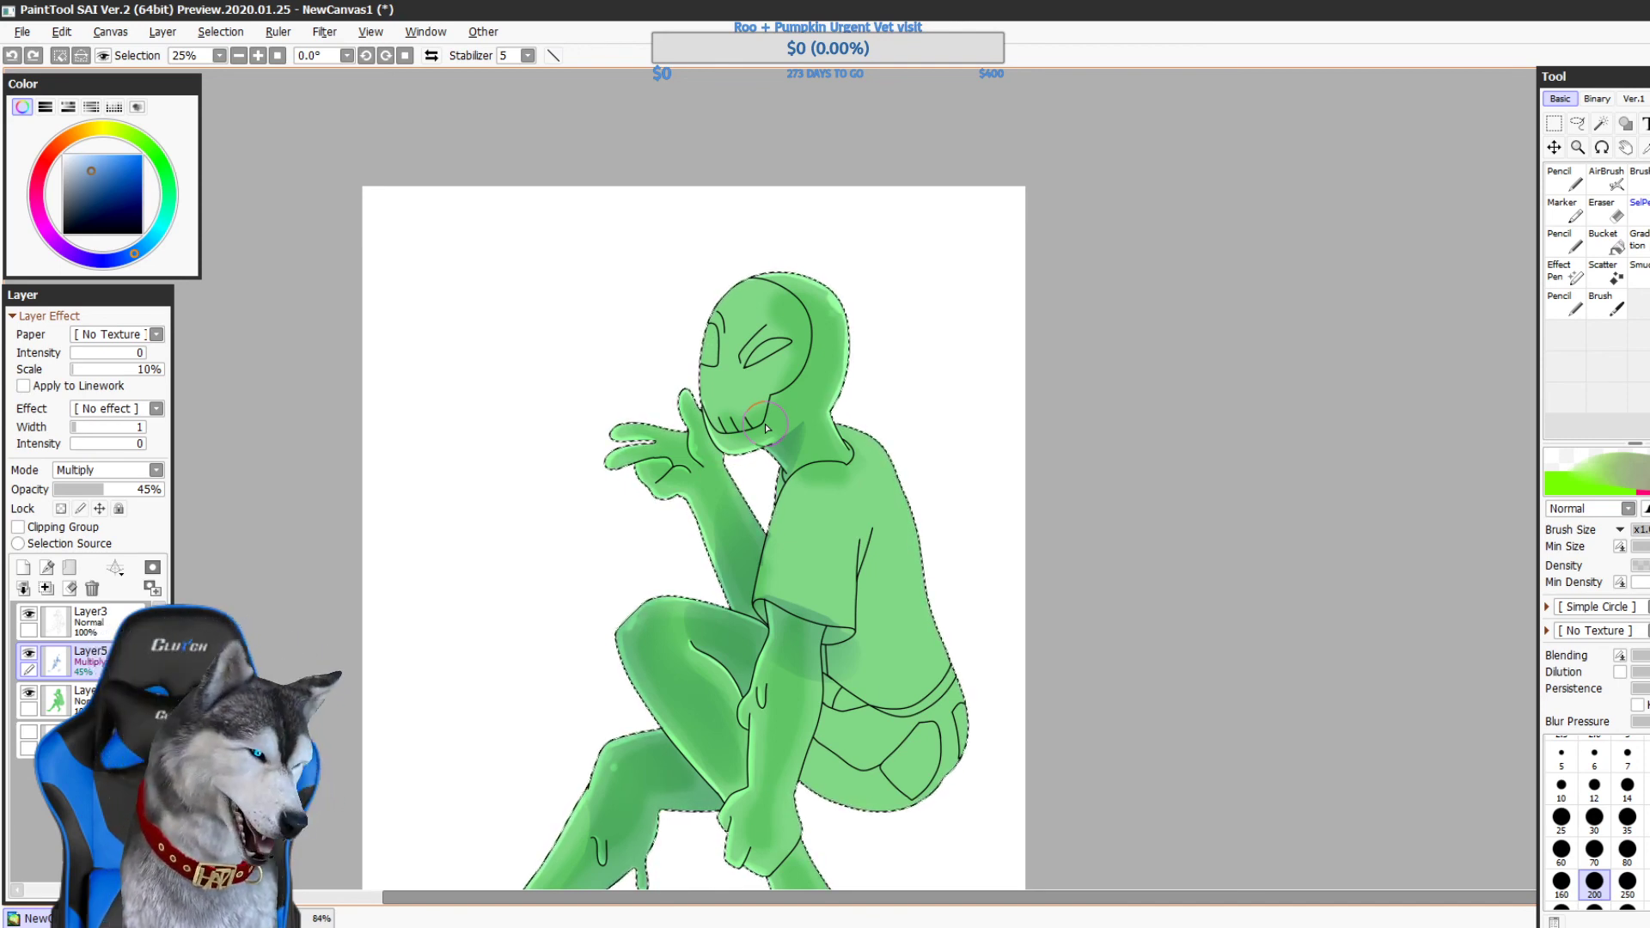
# - Paint soft shadows on the jaw and along the back of the head with the Brush at size 200
pyautogui.scroll(3, 947, 399)
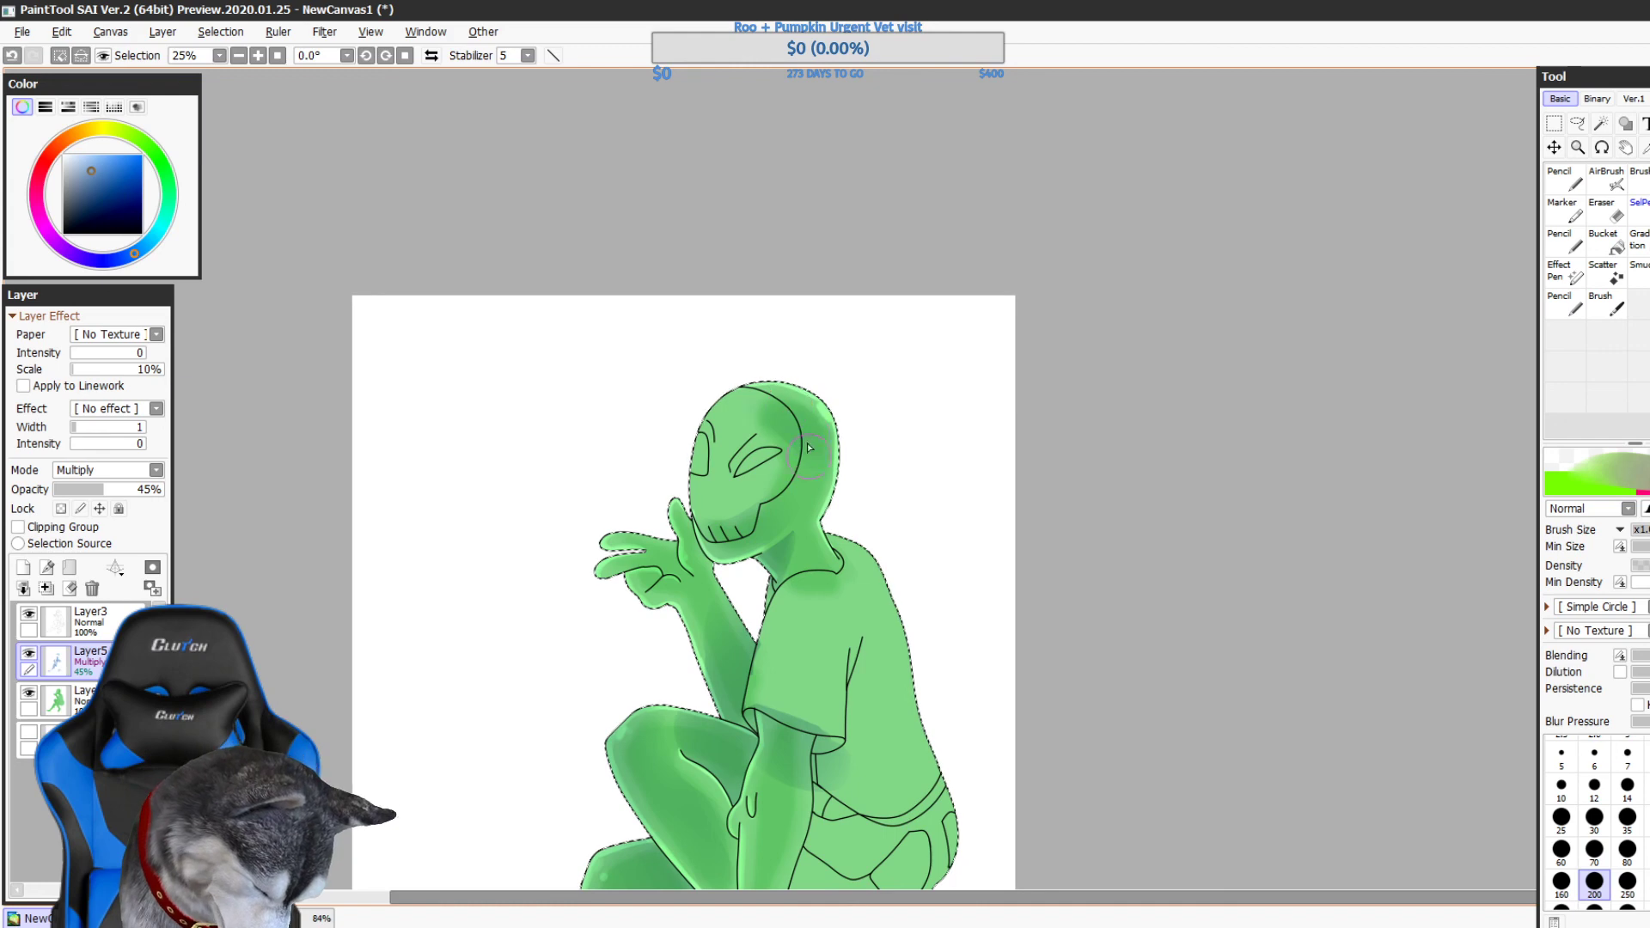
pyautogui.moveTo(806, 461); pyautogui.dragTo(808, 406)
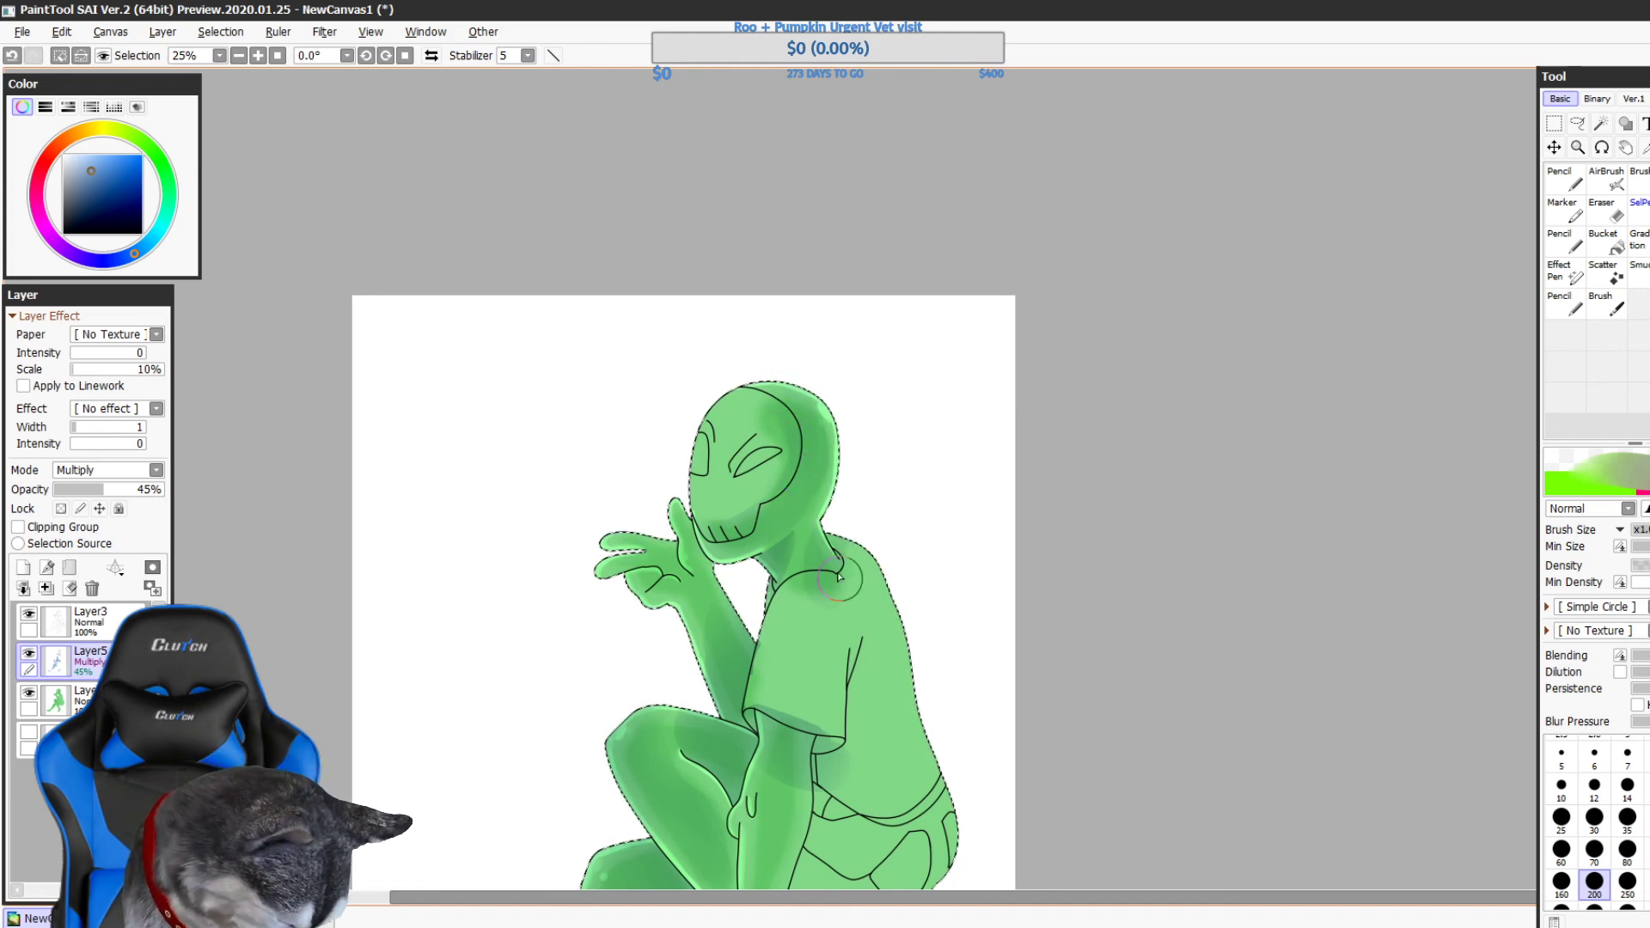
pyautogui.moveTo(935, 559); pyautogui.dragTo(1012, 370)
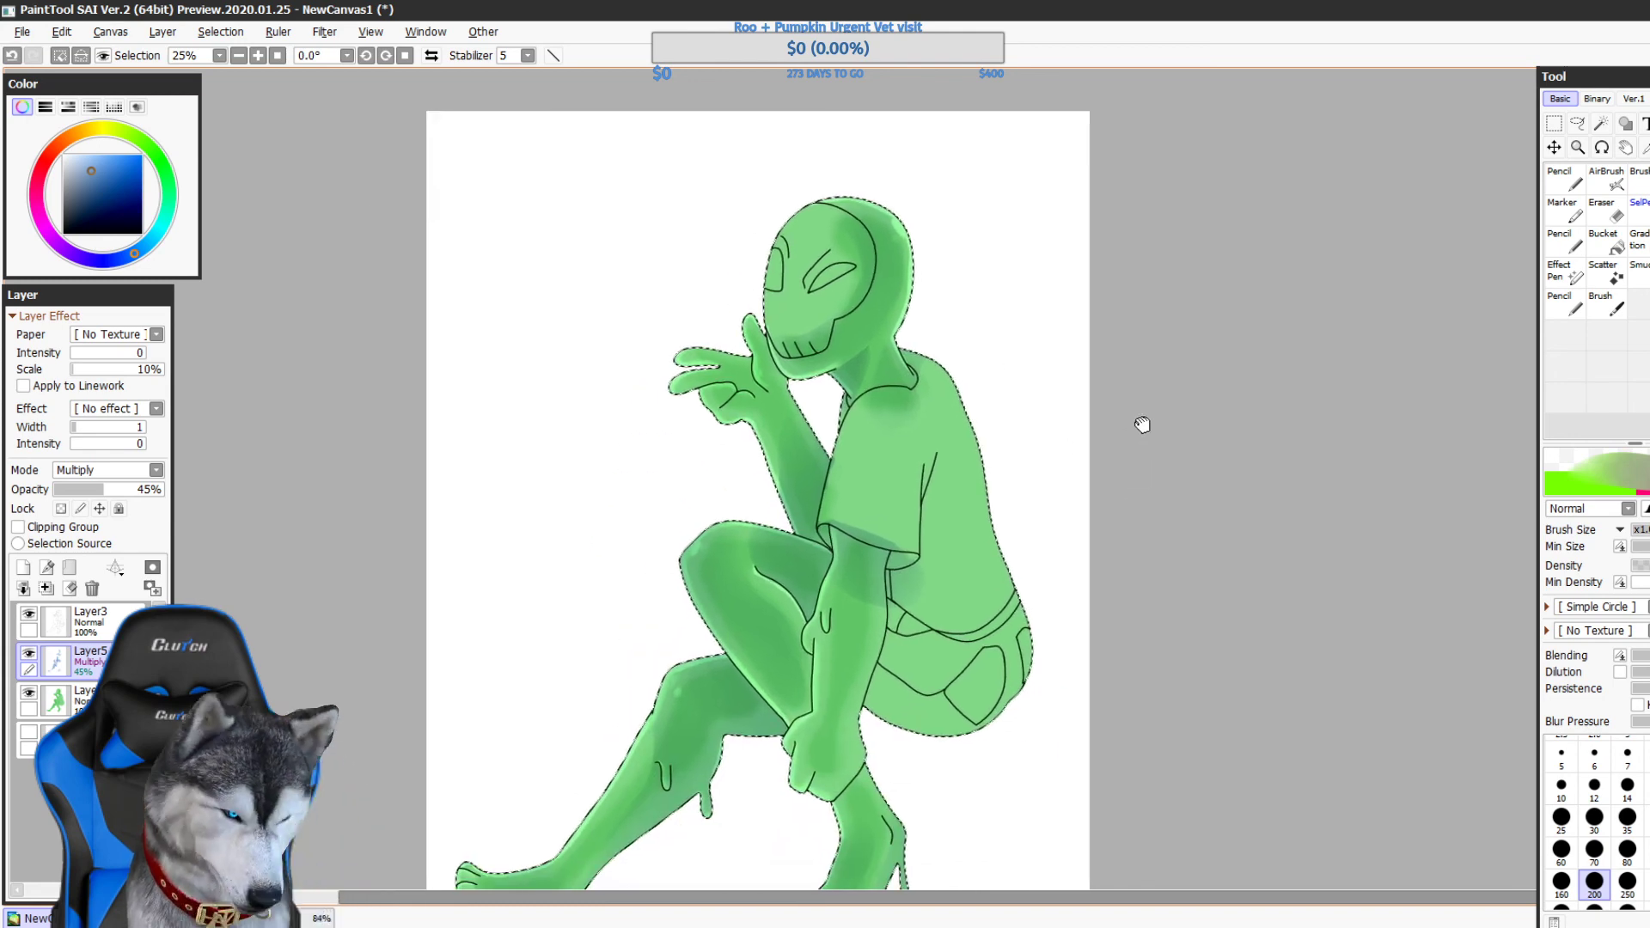
# - Shade the raised forearm and the shirt beside it and below the collar, redoing the forearm strokes
pyautogui.moveTo(1142, 423); pyautogui.dragTo(1125, 373)
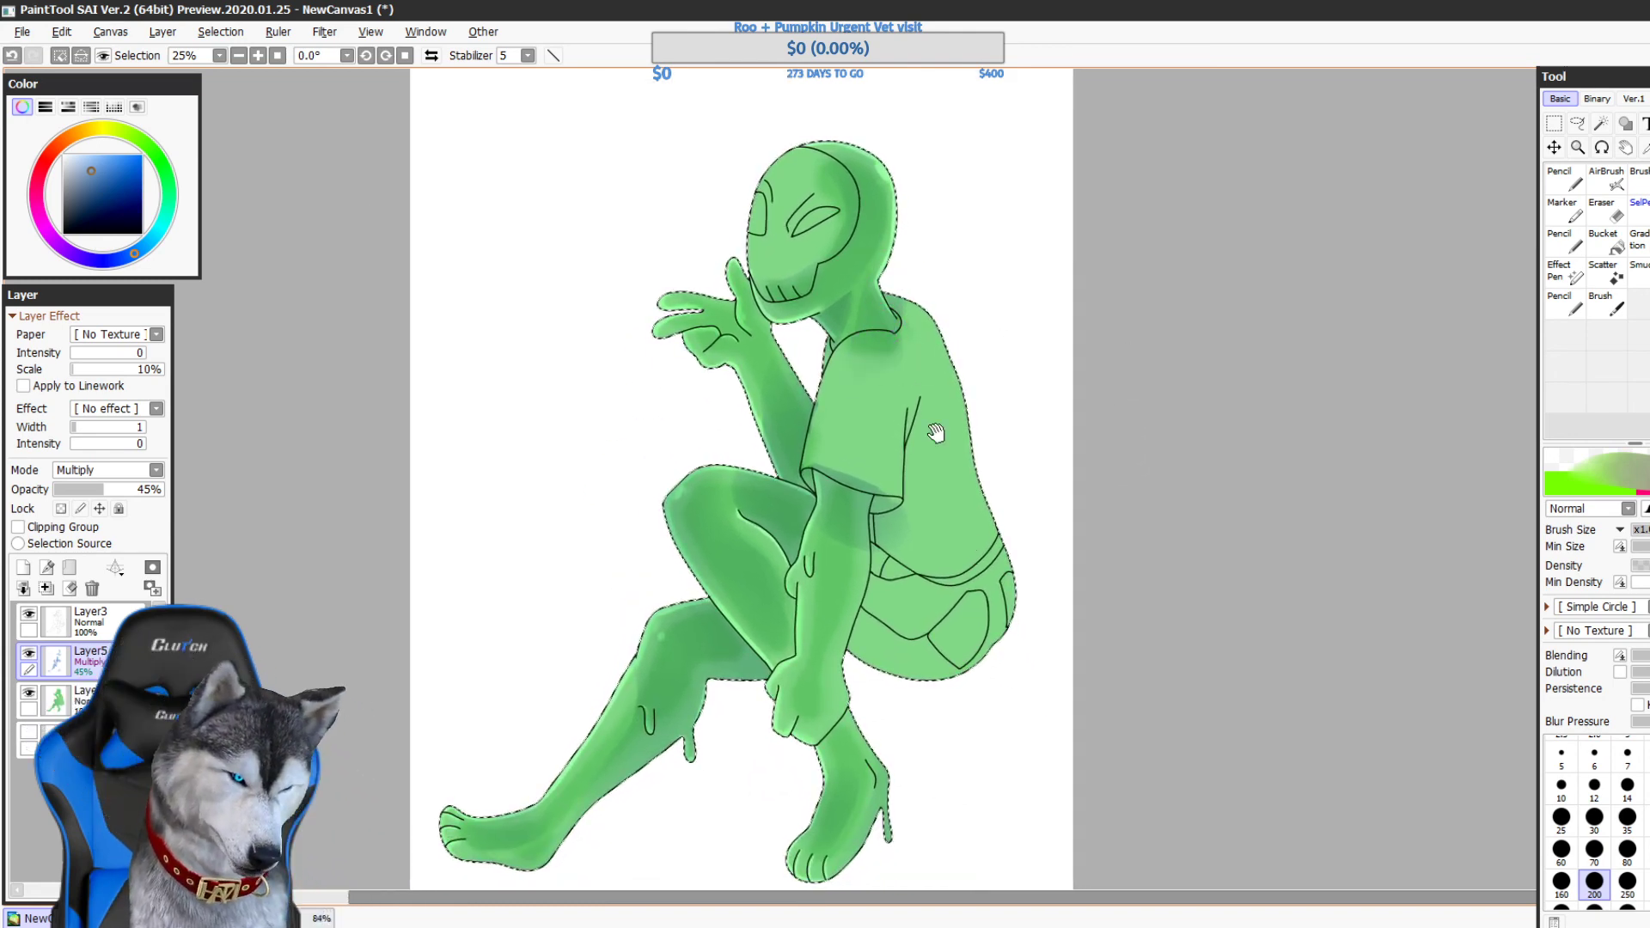
pyautogui.moveTo(879, 353); pyautogui.dragTo(907, 413)
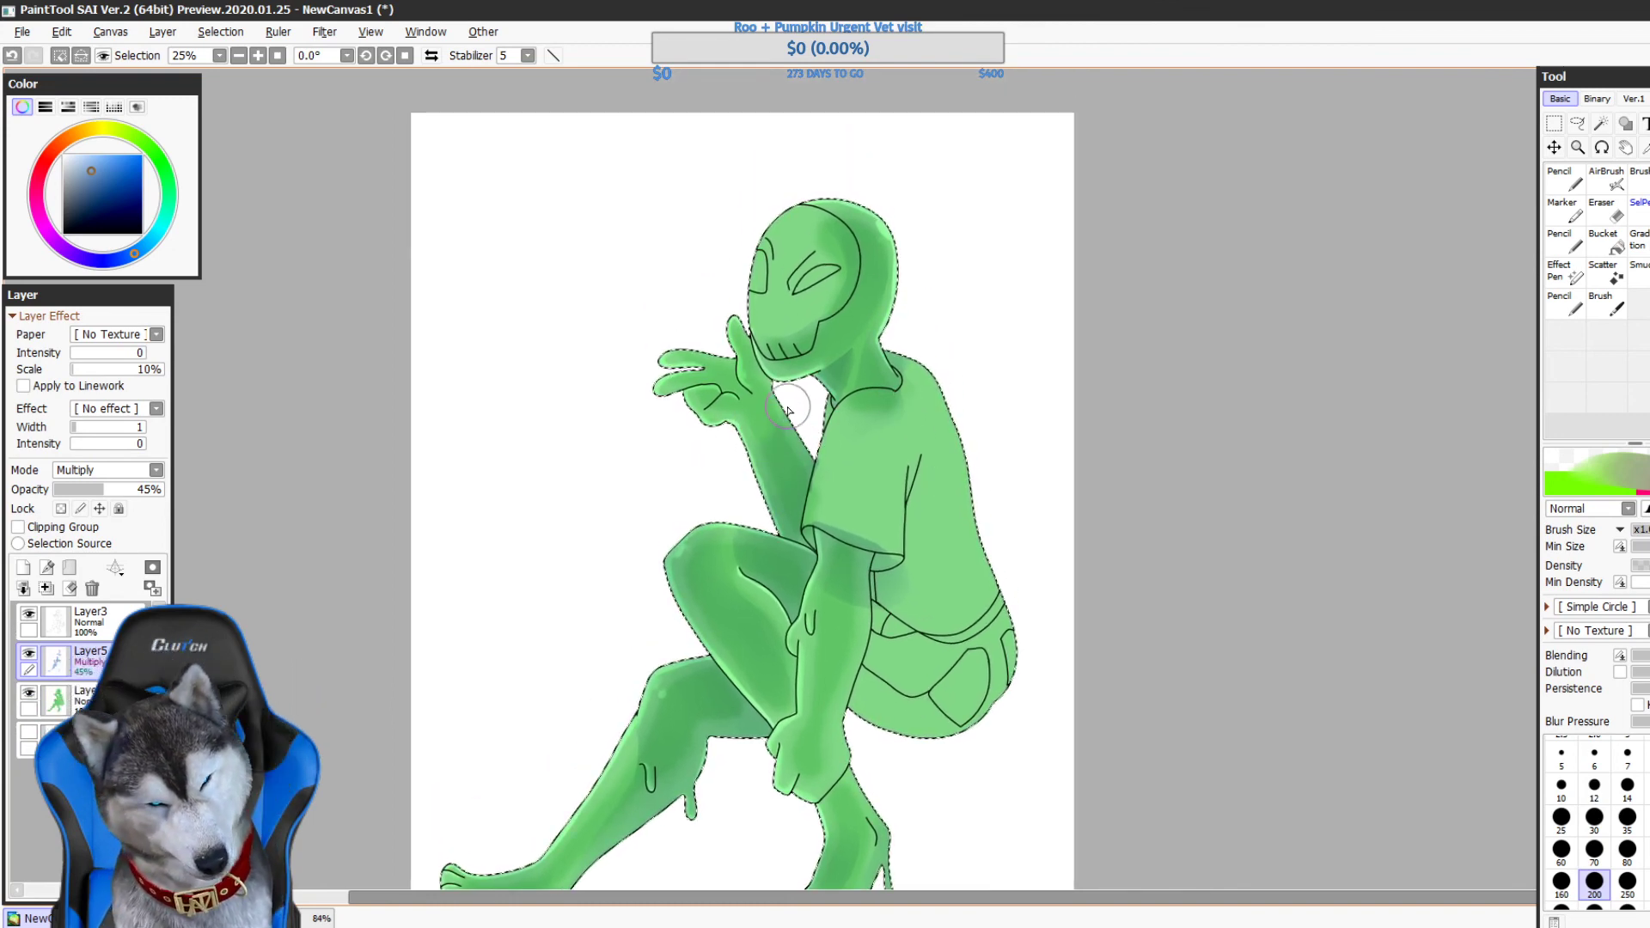
pyautogui.moveTo(739, 438); pyautogui.dragTo(773, 520)
pyautogui.hotkey('ctrl', 'z')
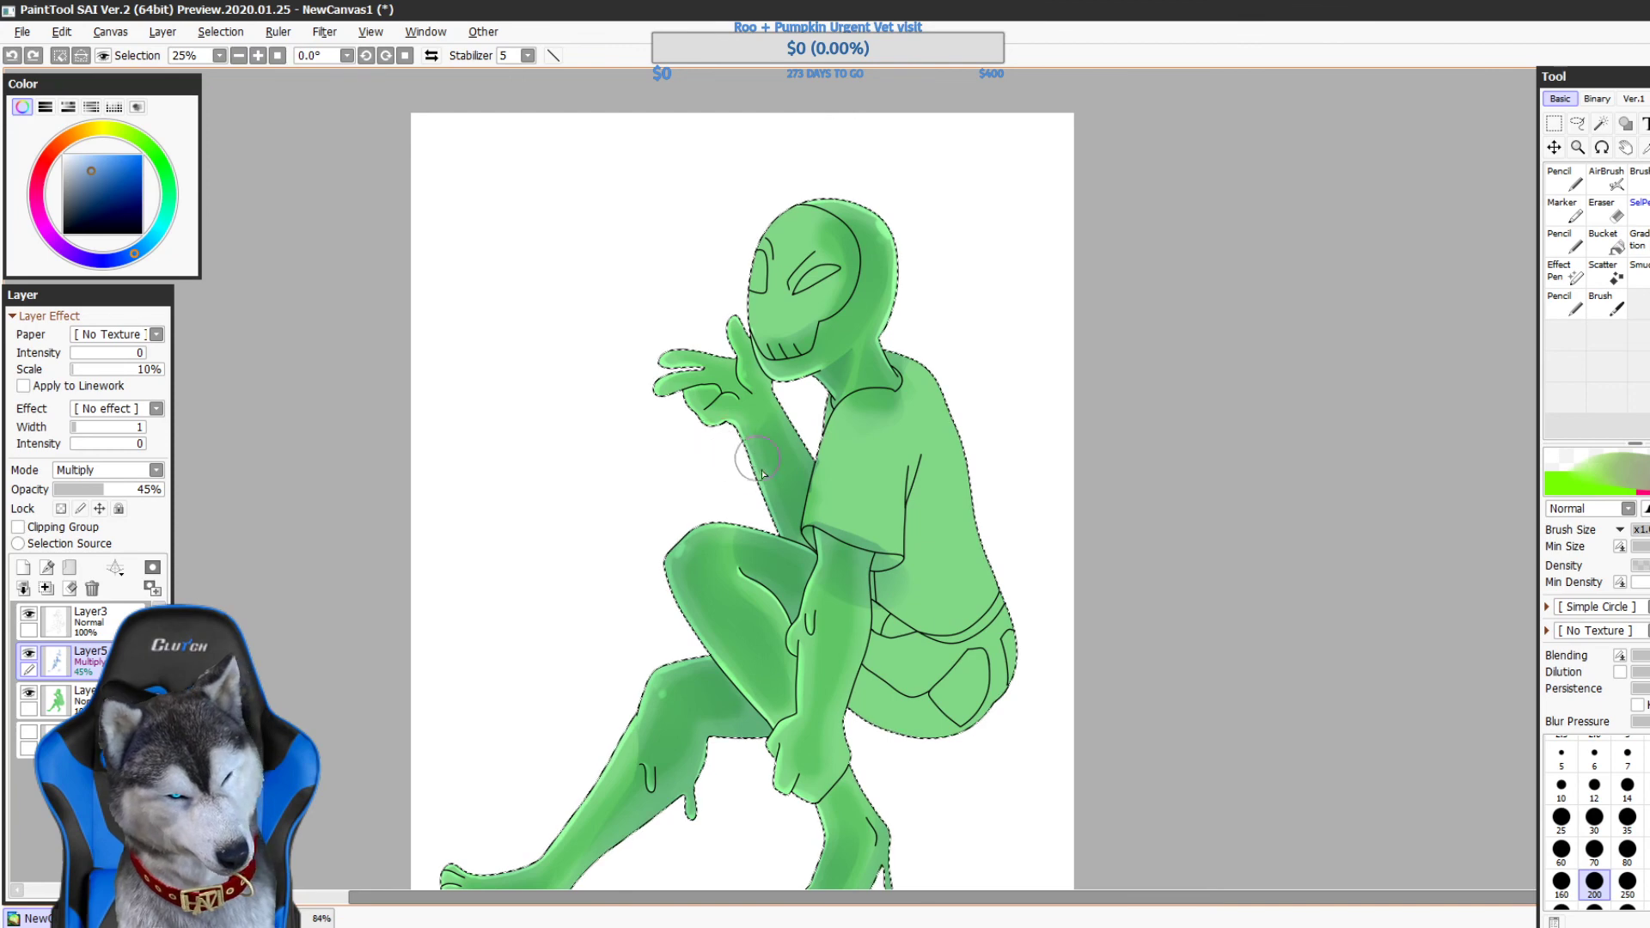
pyautogui.hotkey('ctrl', 'z')
pyautogui.moveTo(746, 459)
pyautogui.mouseDown()
pyautogui.moveTo(707, 451)
pyautogui.moveTo(764, 475)
pyautogui.moveTo(744, 451)
pyautogui.moveTo(753, 476)
pyautogui.moveTo(810, 470)
pyautogui.moveTo(738, 473)
pyautogui.moveTo(833, 455)
pyautogui.mouseUp()
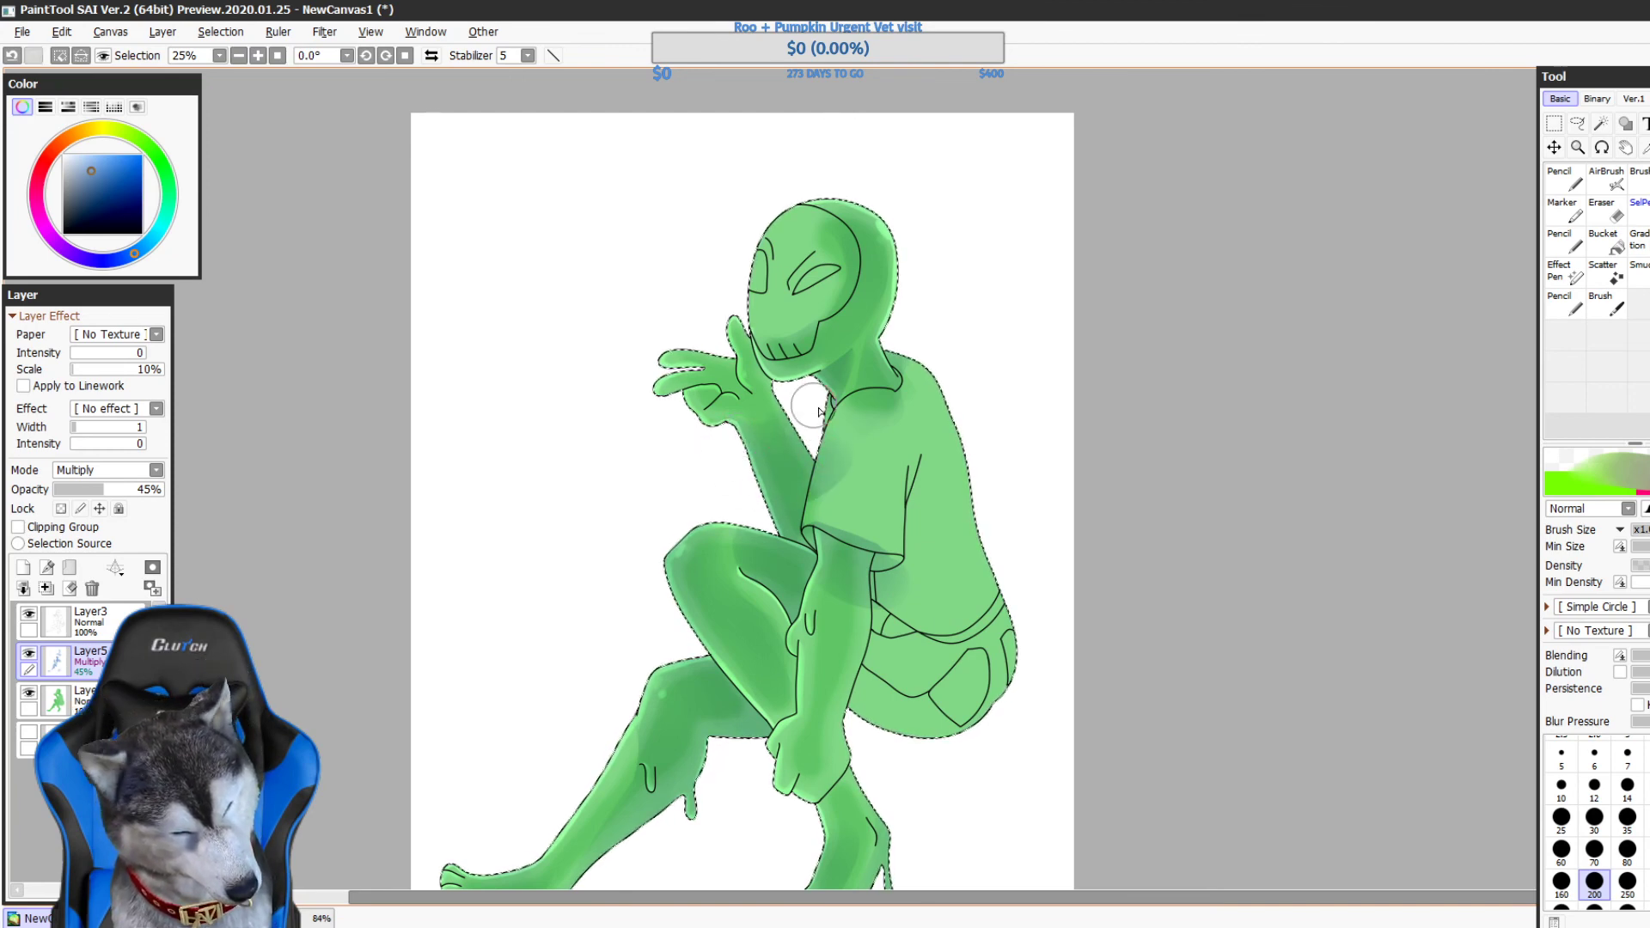
# - Paint the lowered arm's cast shadow down the hip and shorts with the Brush at size 200, undoing and repeating unsatisfactory strokes
pyautogui.moveTo(1101, 522); pyautogui.dragTo(1109, 586)
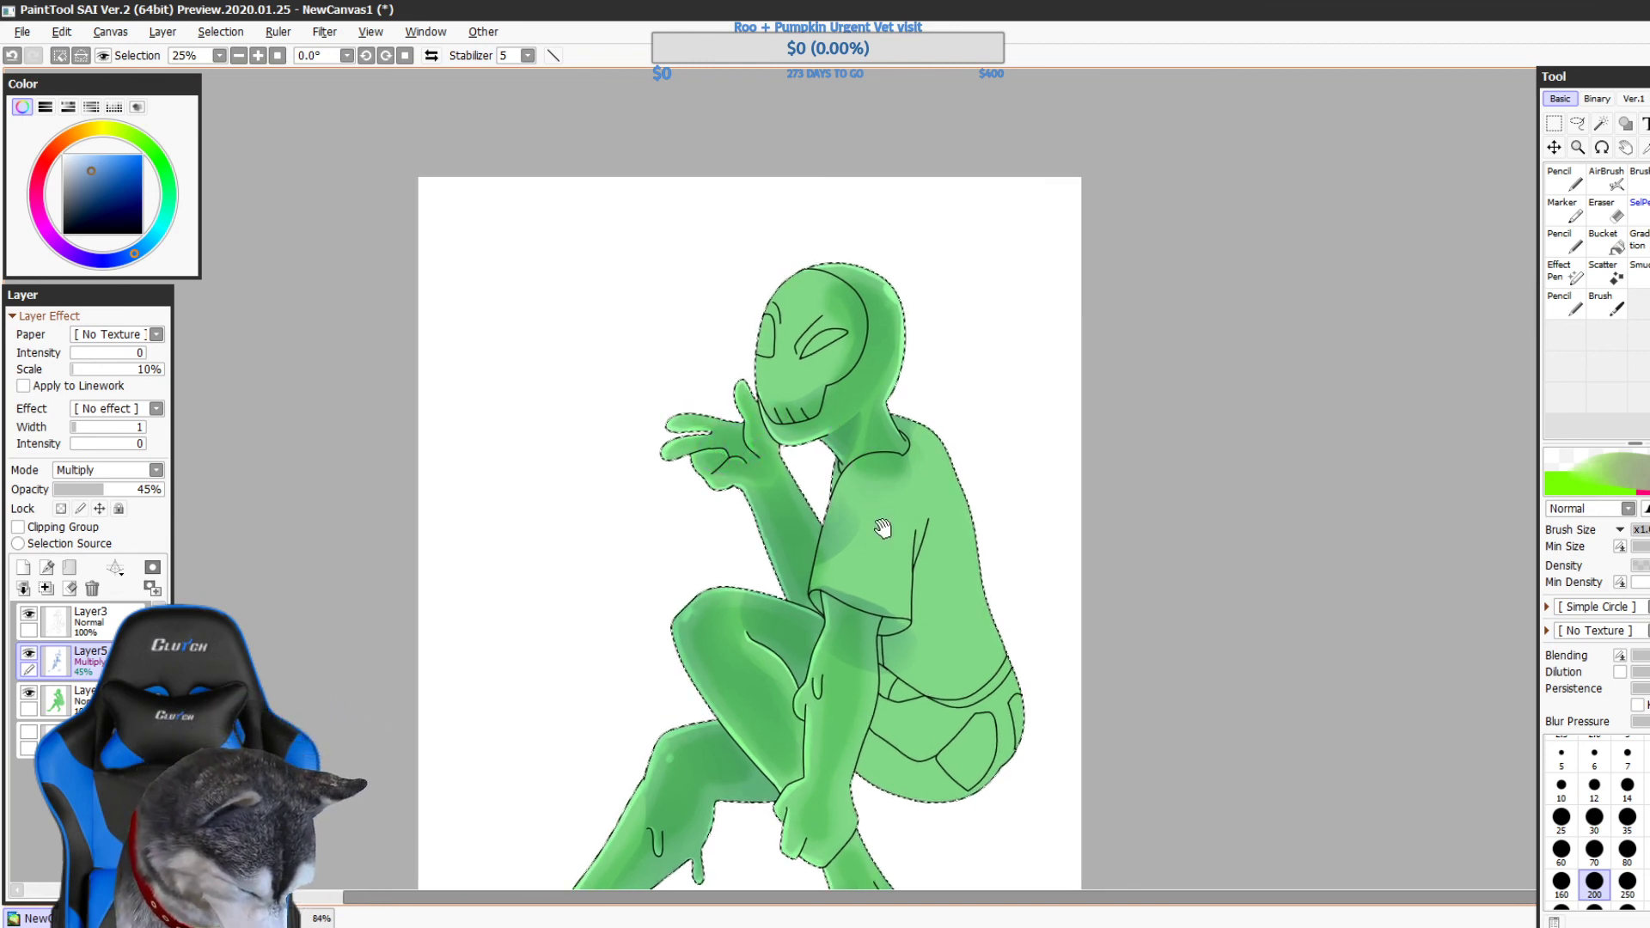
pyautogui.moveTo(865, 496); pyautogui.dragTo(801, 353)
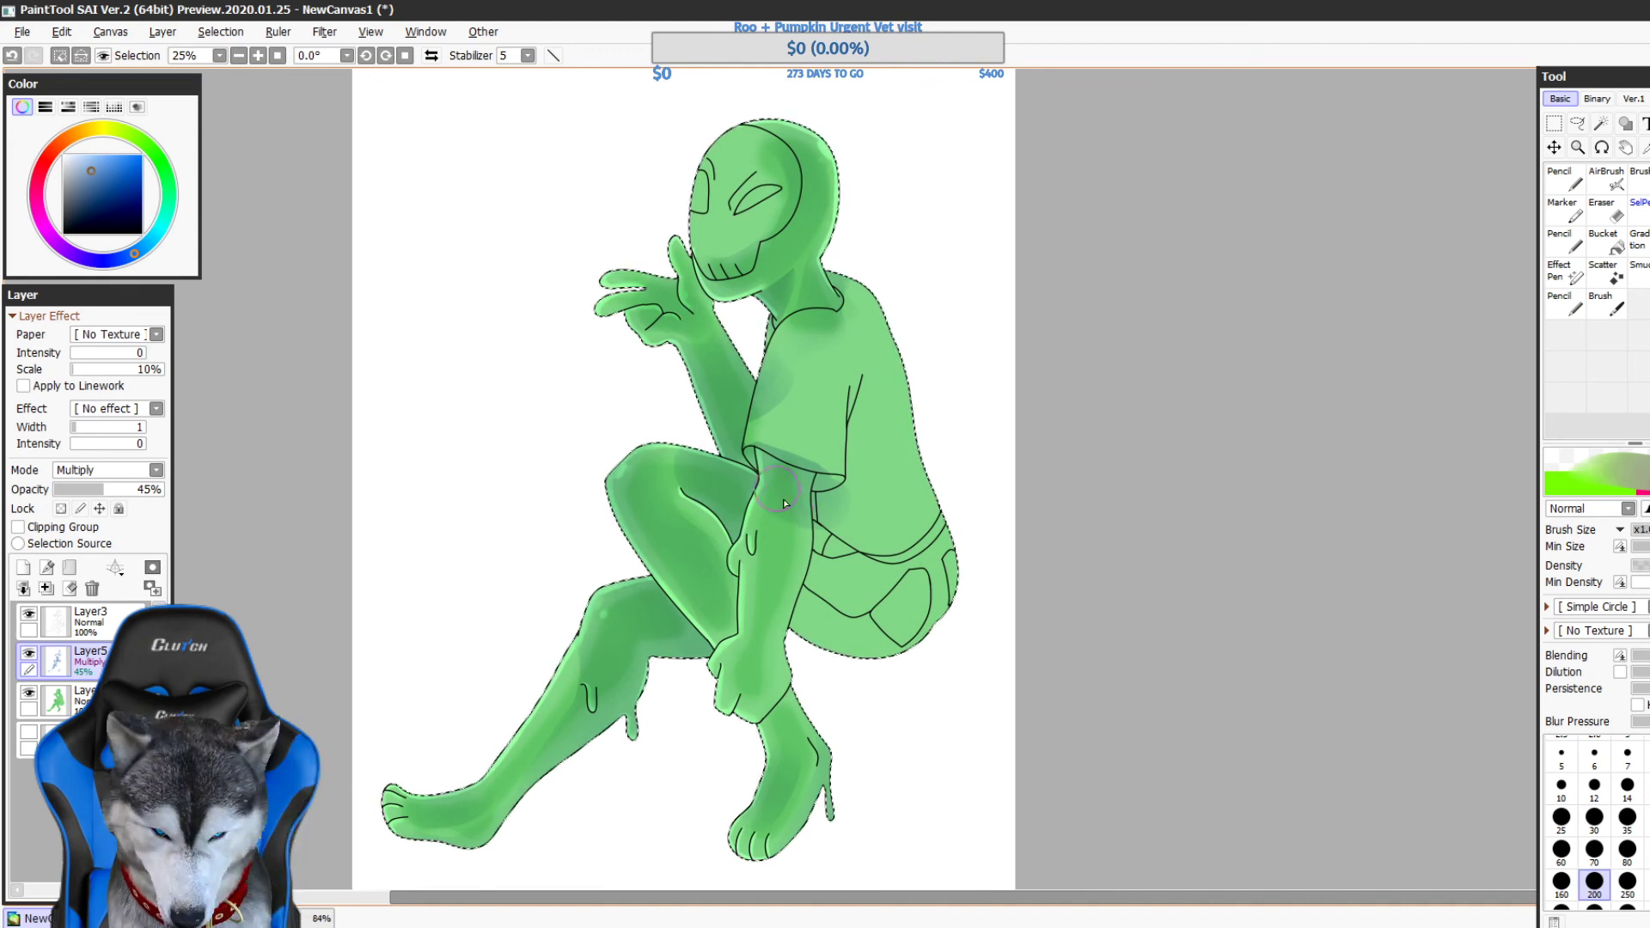
pyautogui.moveTo(790, 525); pyautogui.dragTo(807, 591)
pyautogui.hotkey('ctrl', 'z')
pyautogui.hotkey('ctrl', 'z')
pyautogui.moveTo(799, 526); pyautogui.dragTo(804, 593)
pyautogui.hotkey('ctrl', 'z')
pyautogui.moveTo(803, 526); pyautogui.dragTo(803, 632)
pyautogui.hotkey('ctrl', 'z')
pyautogui.hotkey('ctrl', 'z')
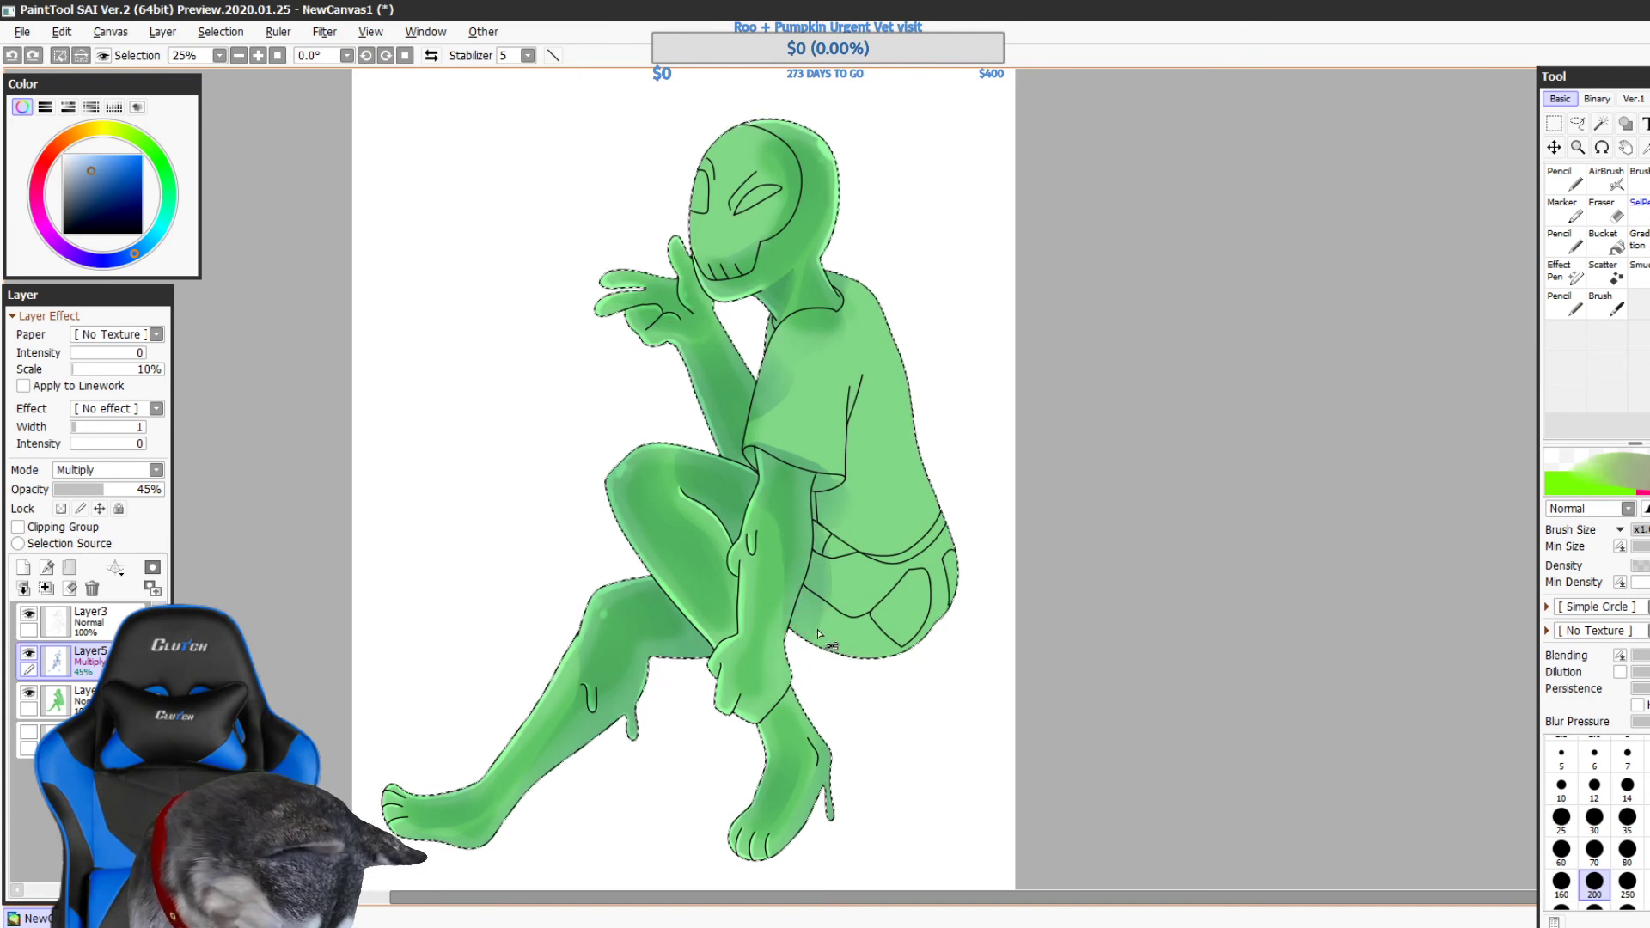
pyautogui.moveTo(811, 547); pyautogui.dragTo(801, 634)
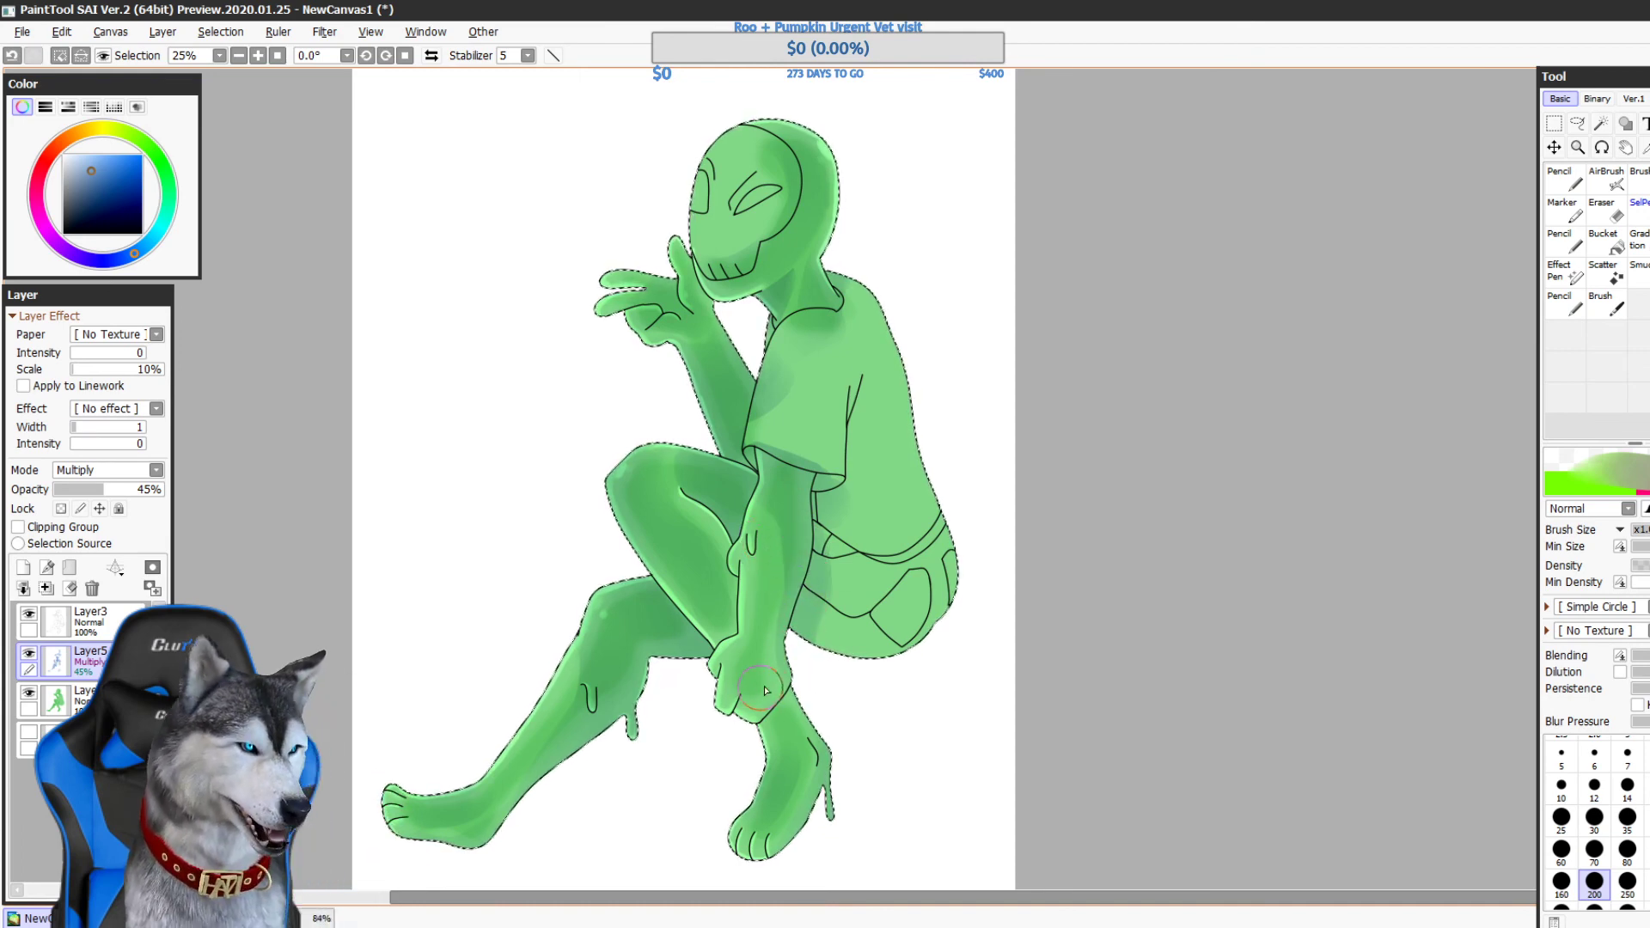
pyautogui.hotkey('ctrl', 'z')
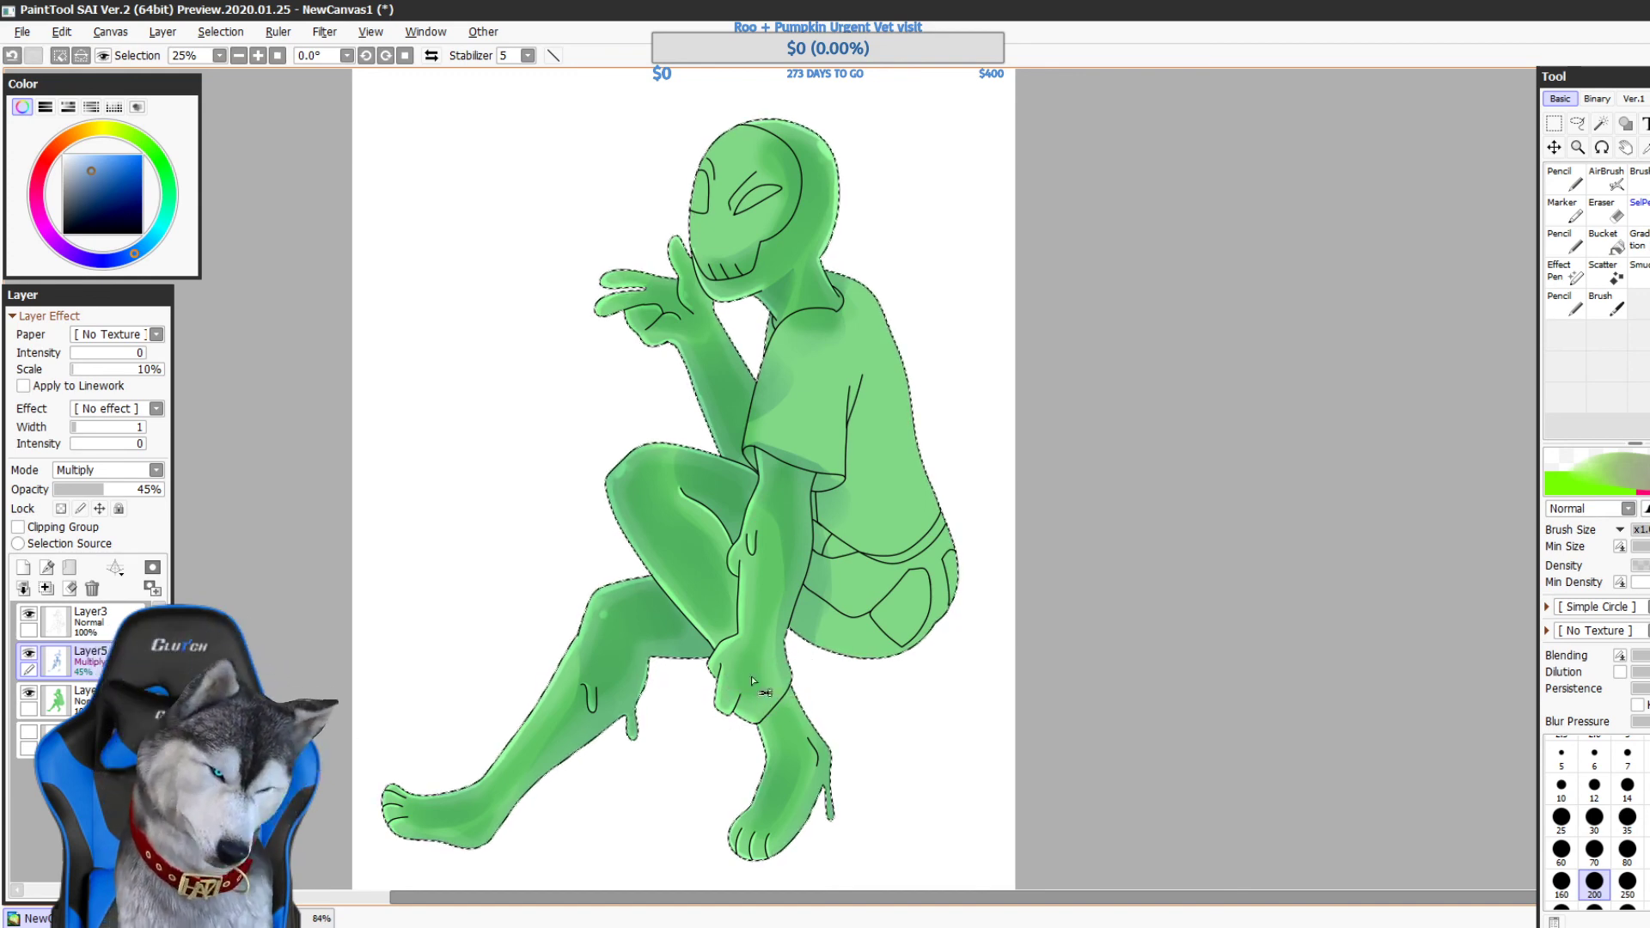
pyautogui.hotkey('ctrl', 'z')
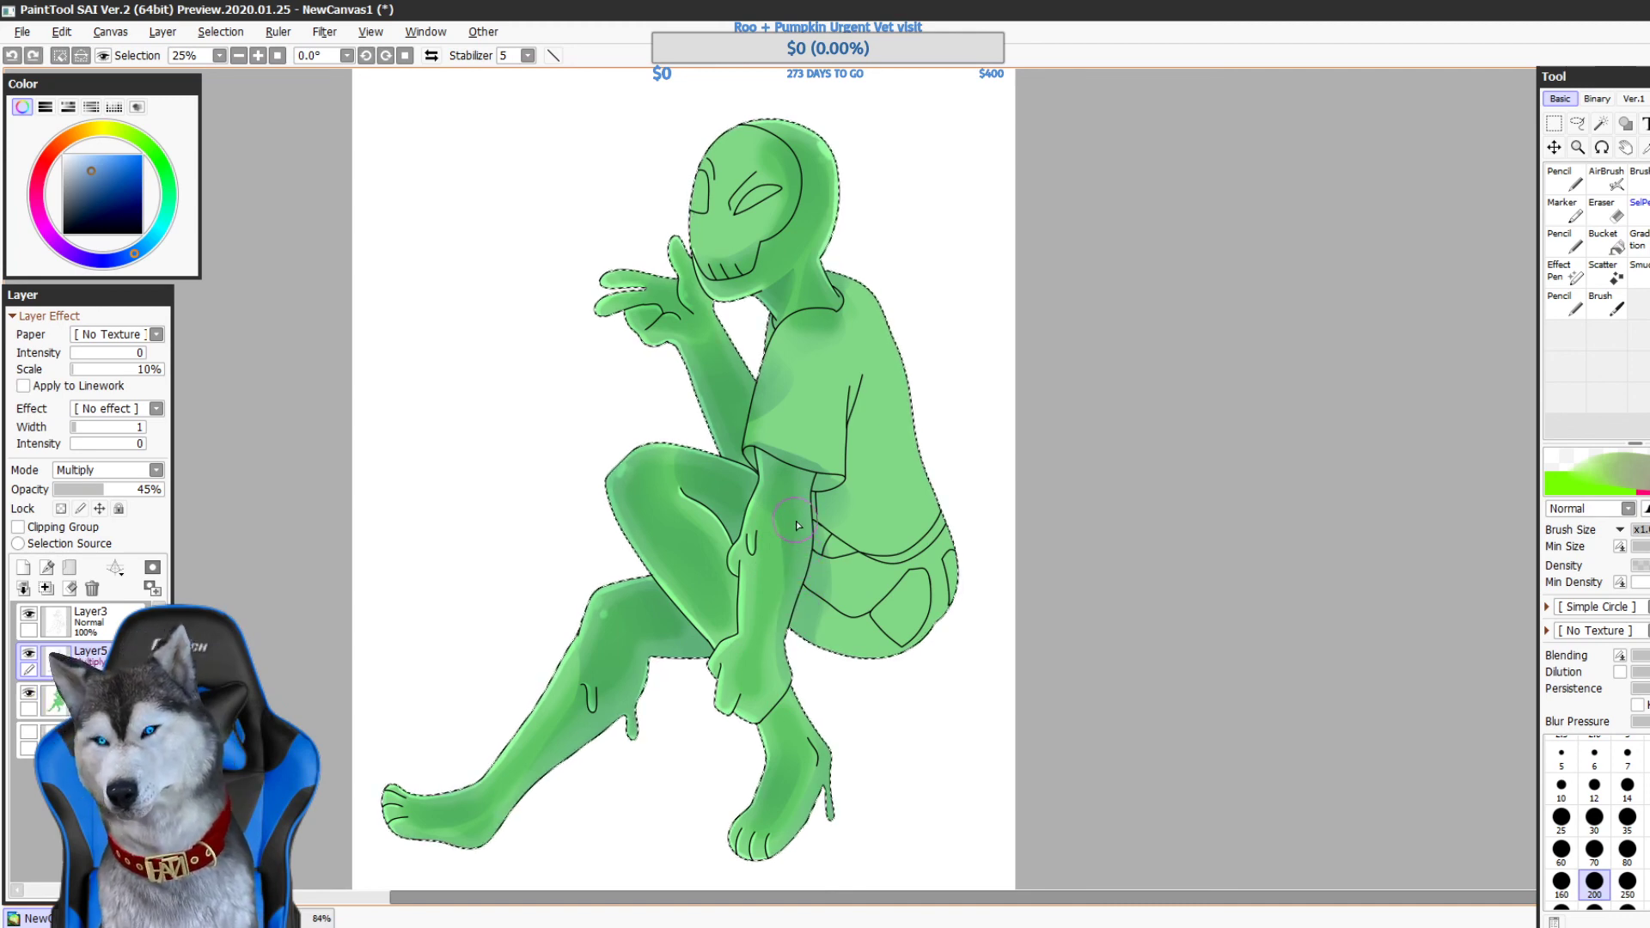
pyautogui.moveTo(796, 521); pyautogui.dragTo(800, 523)
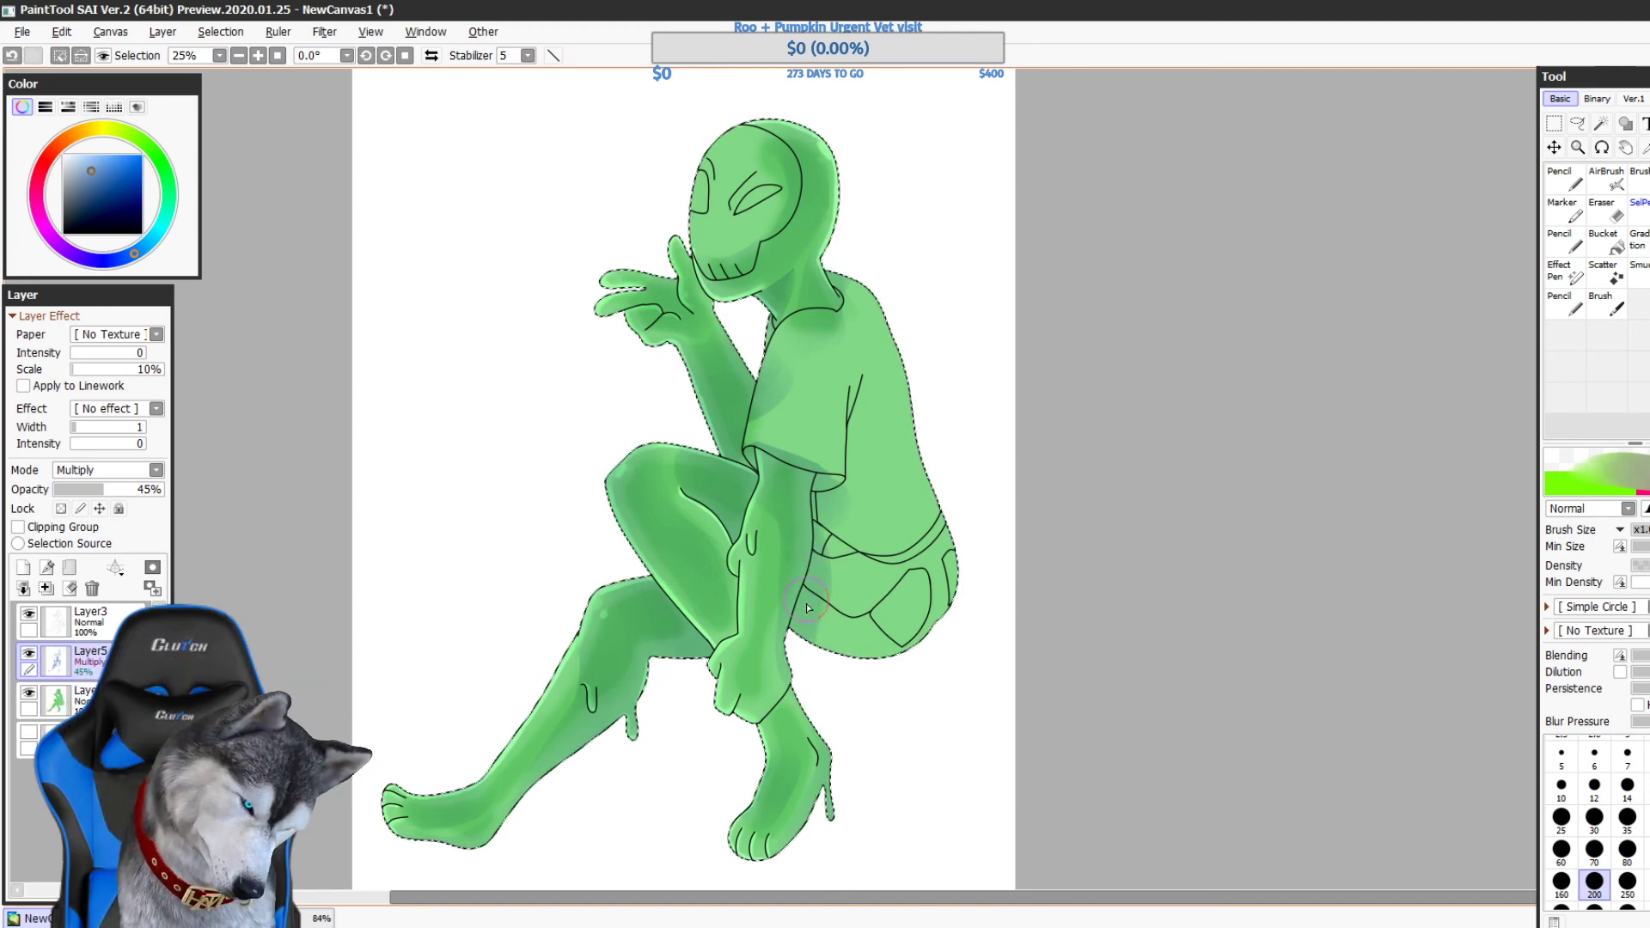
# - Touch up the shading around the lowered arm's elbow with the Brush at size 80
pyautogui.click(1627, 849)
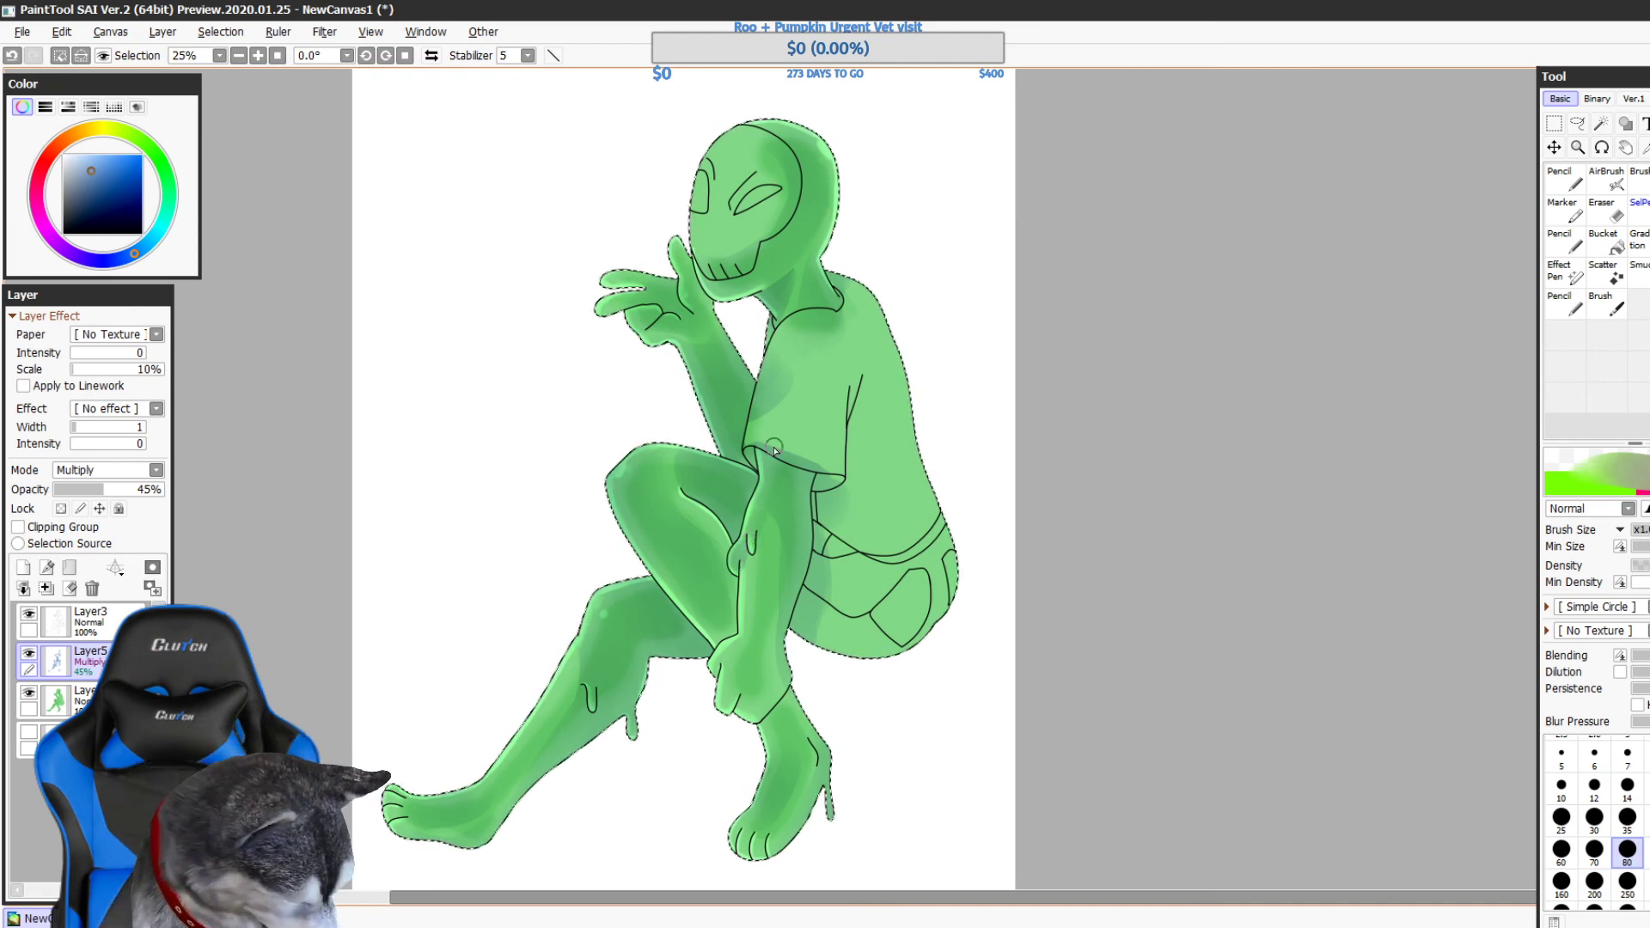
pyautogui.hotkey('ctrl', 'z')
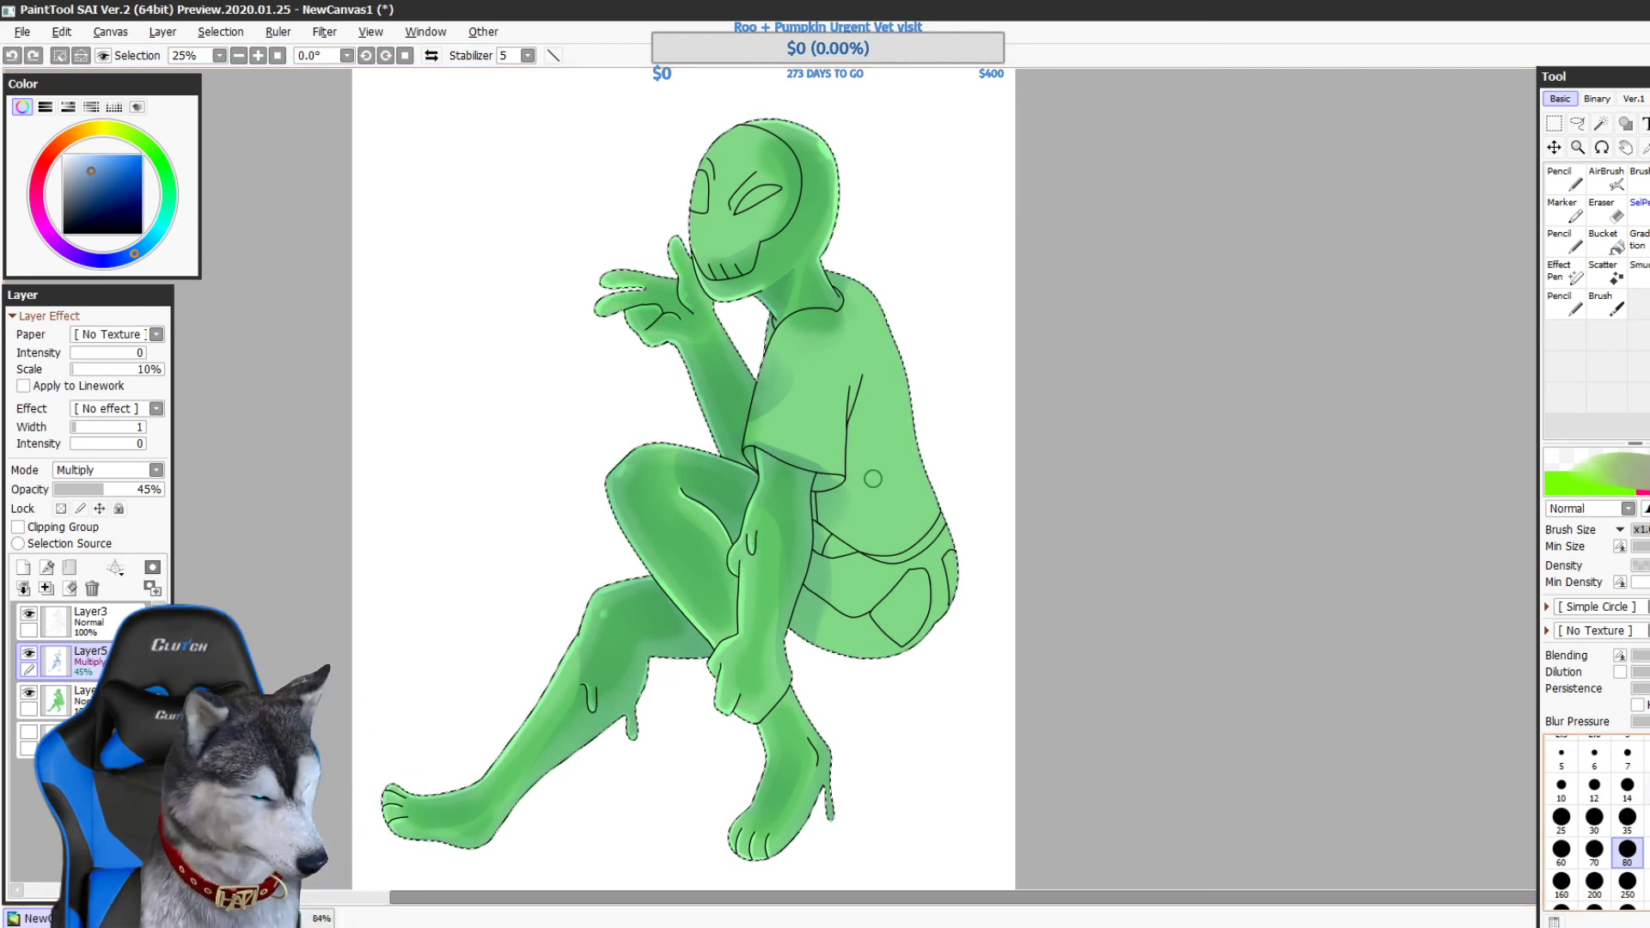
pyautogui.moveTo(740, 546); pyautogui.dragTo(751, 543)
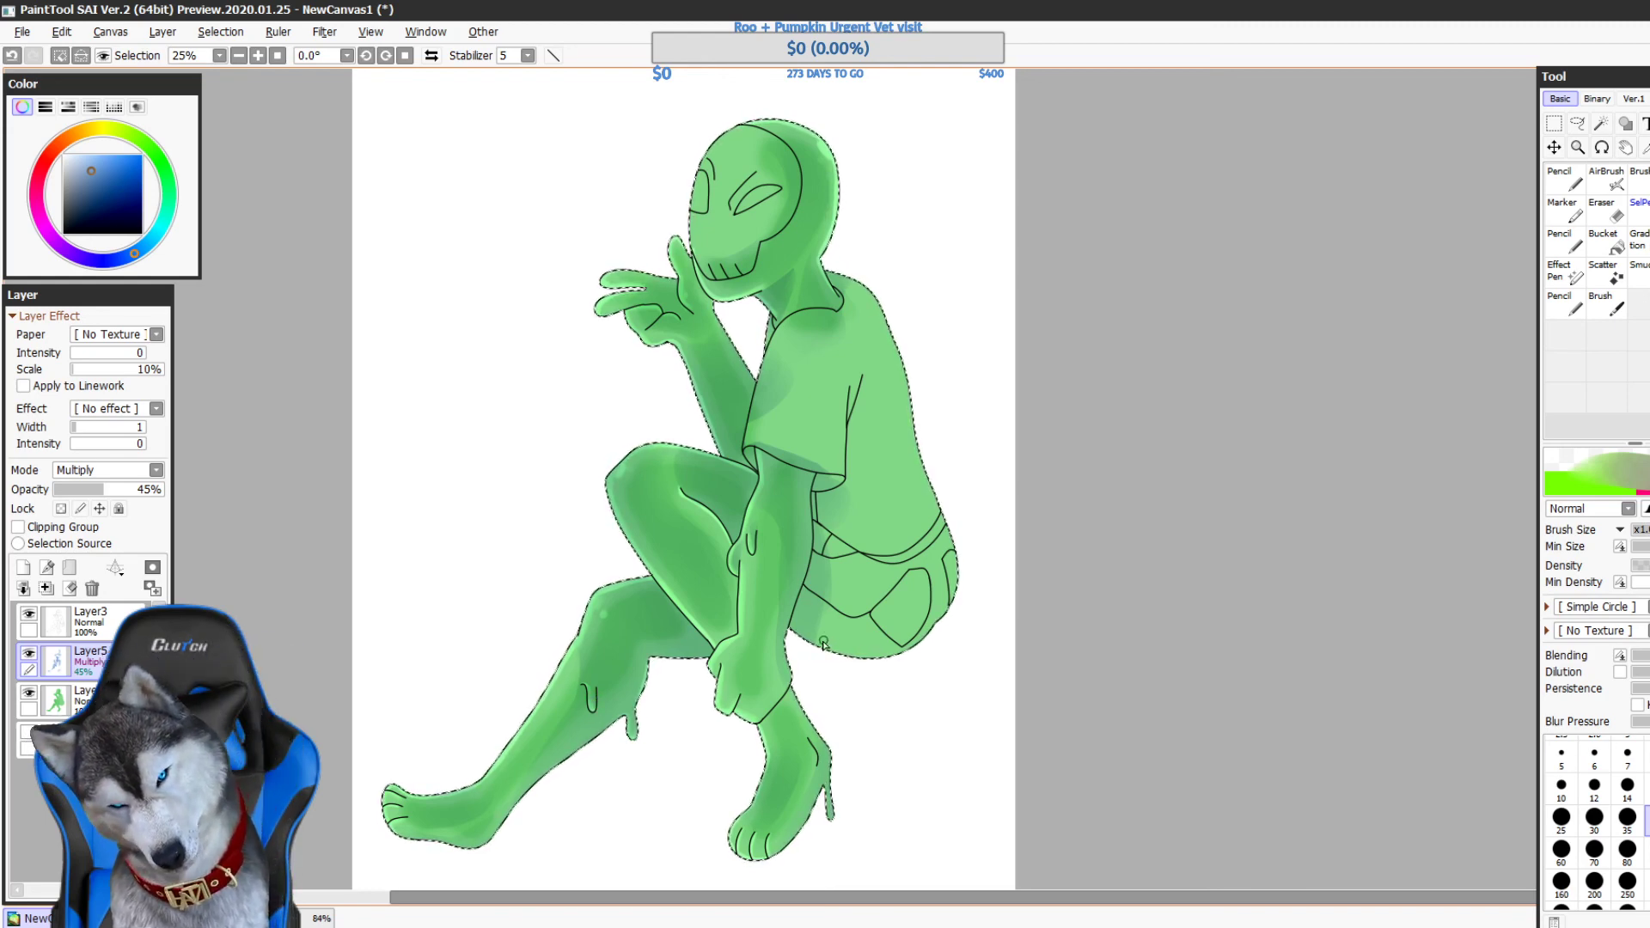
# - Clear the selection around the character
pyautogui.moveTo(901, 618); pyautogui.dragTo(857, 610)
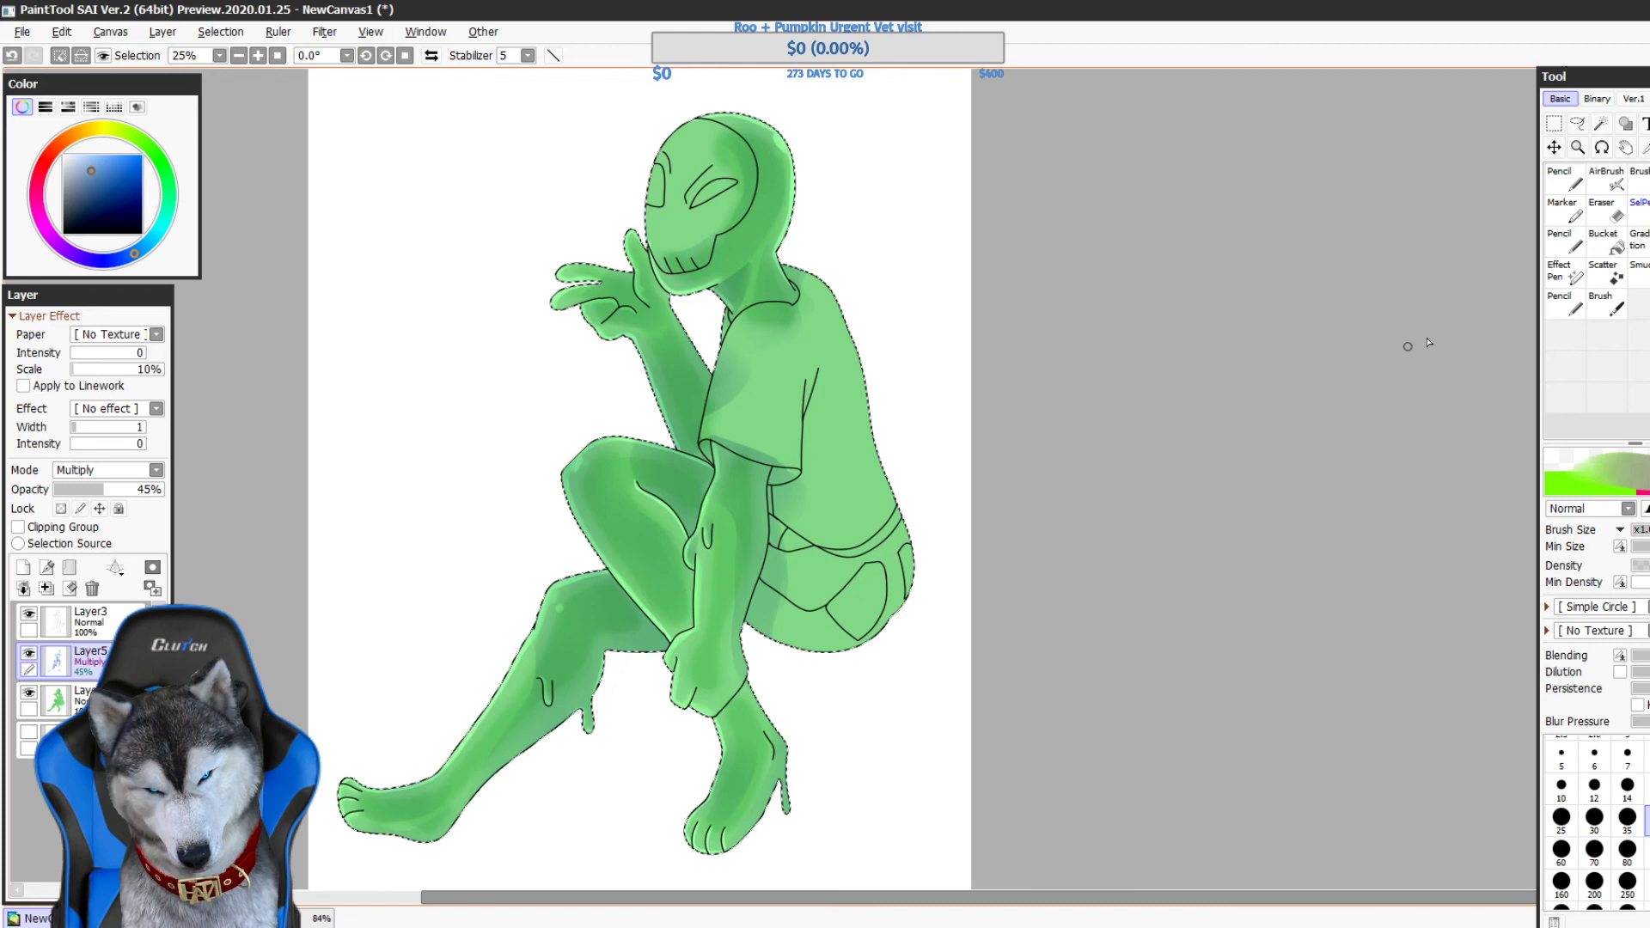
pyautogui.click(1554, 123)
pyautogui.click(1191, 398)
pyautogui.press('Return')
pyautogui.hscroll(1, 1197, 497)
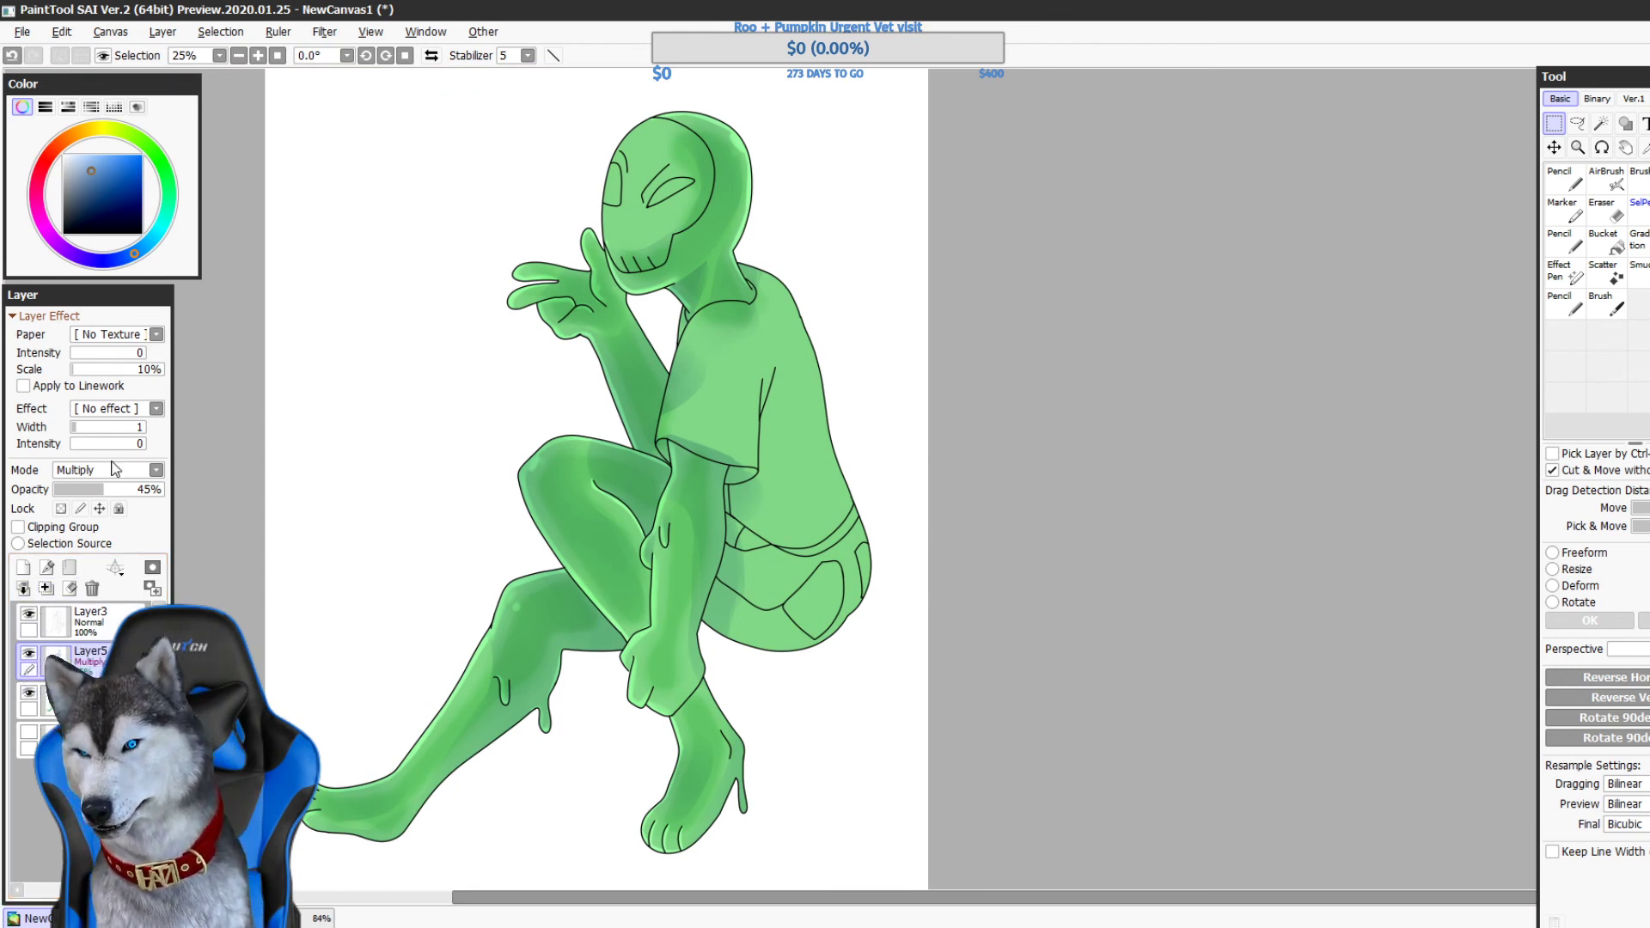
# - Lower the Multiply shading layer's opacity to 31% and merge it down into the green character layer
pyautogui.moveTo(105, 489); pyautogui.dragTo(93, 495)
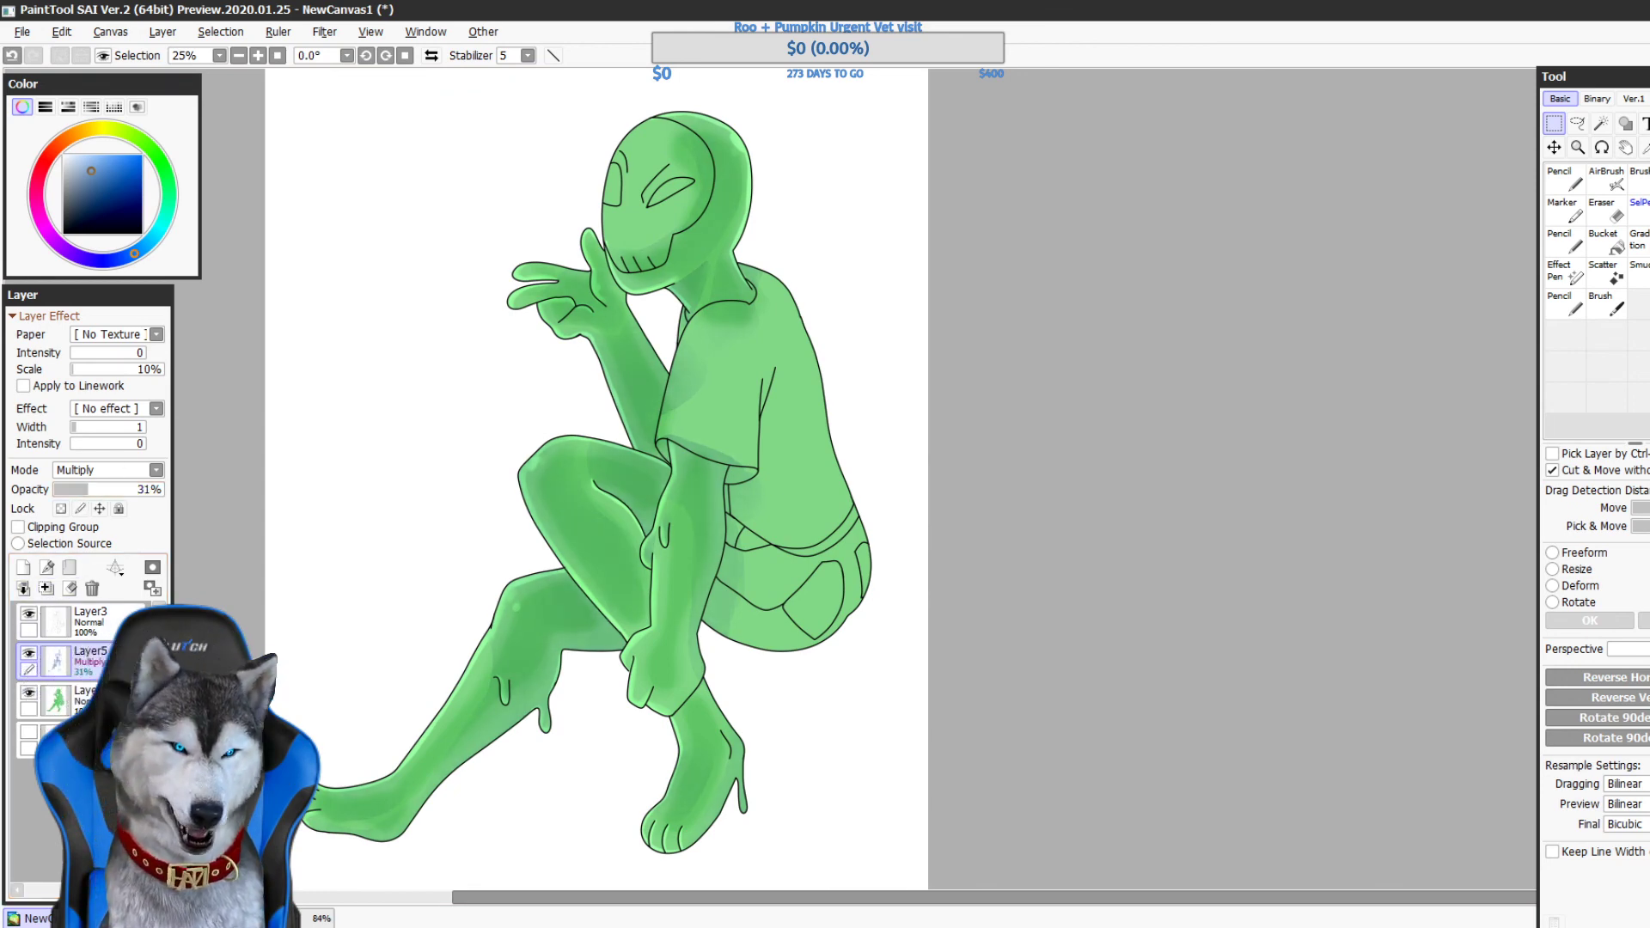
pyautogui.click(46, 588)
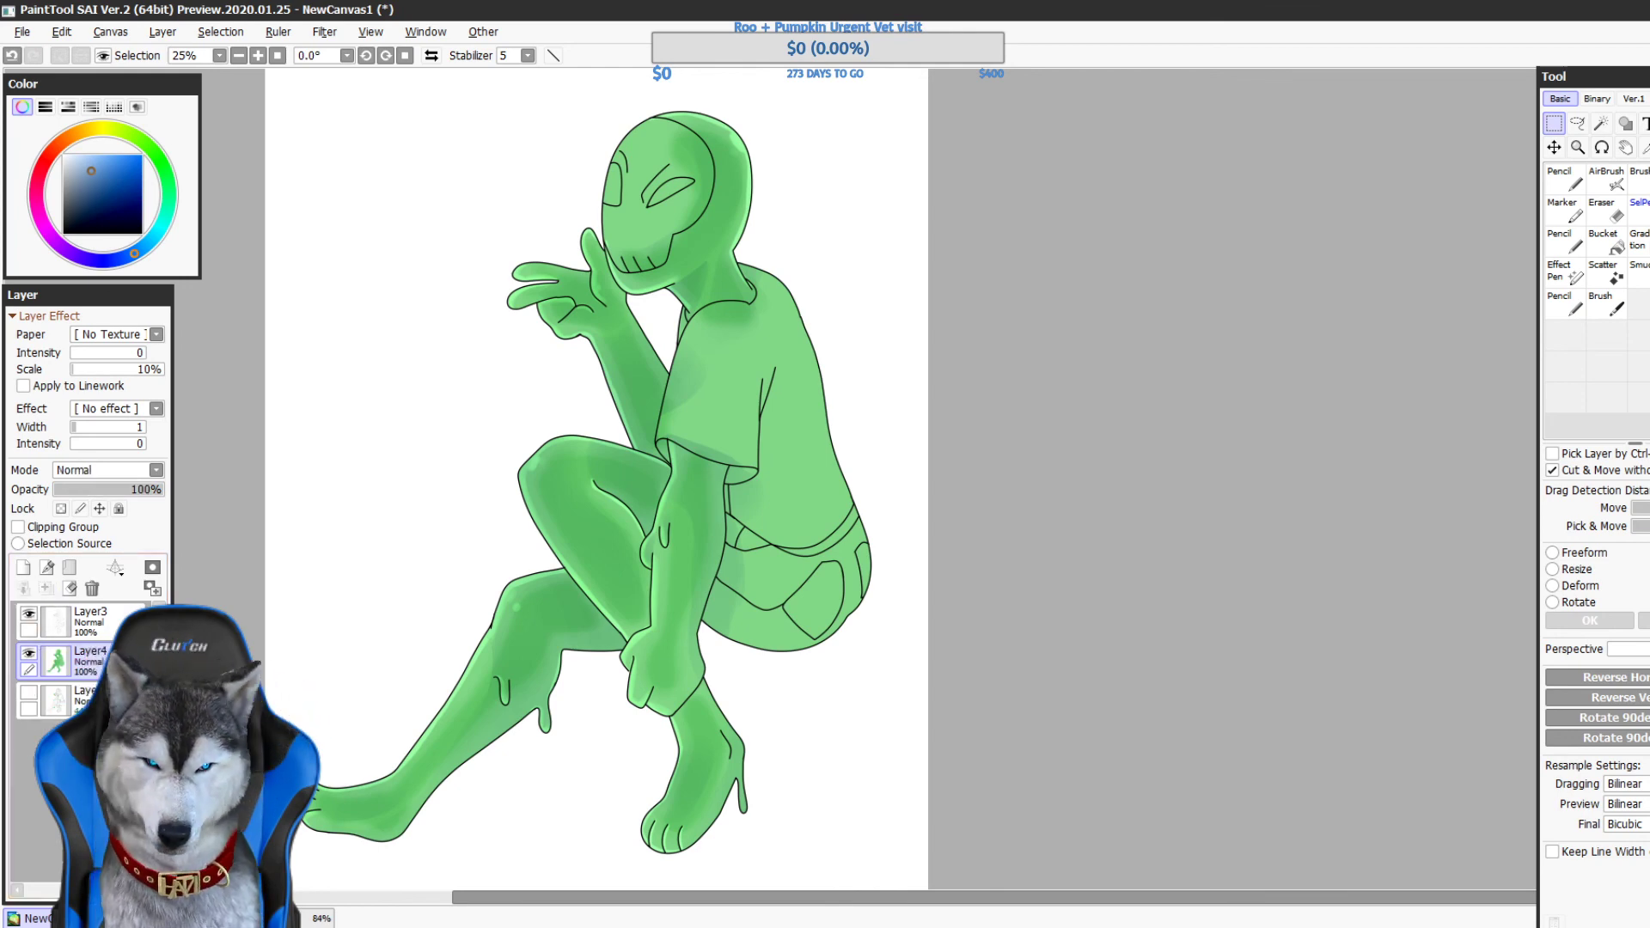
# - Select the skull mask and the shirt areas with the Magic Wand, using the line art on Layer3
pyautogui.click(1601, 124)
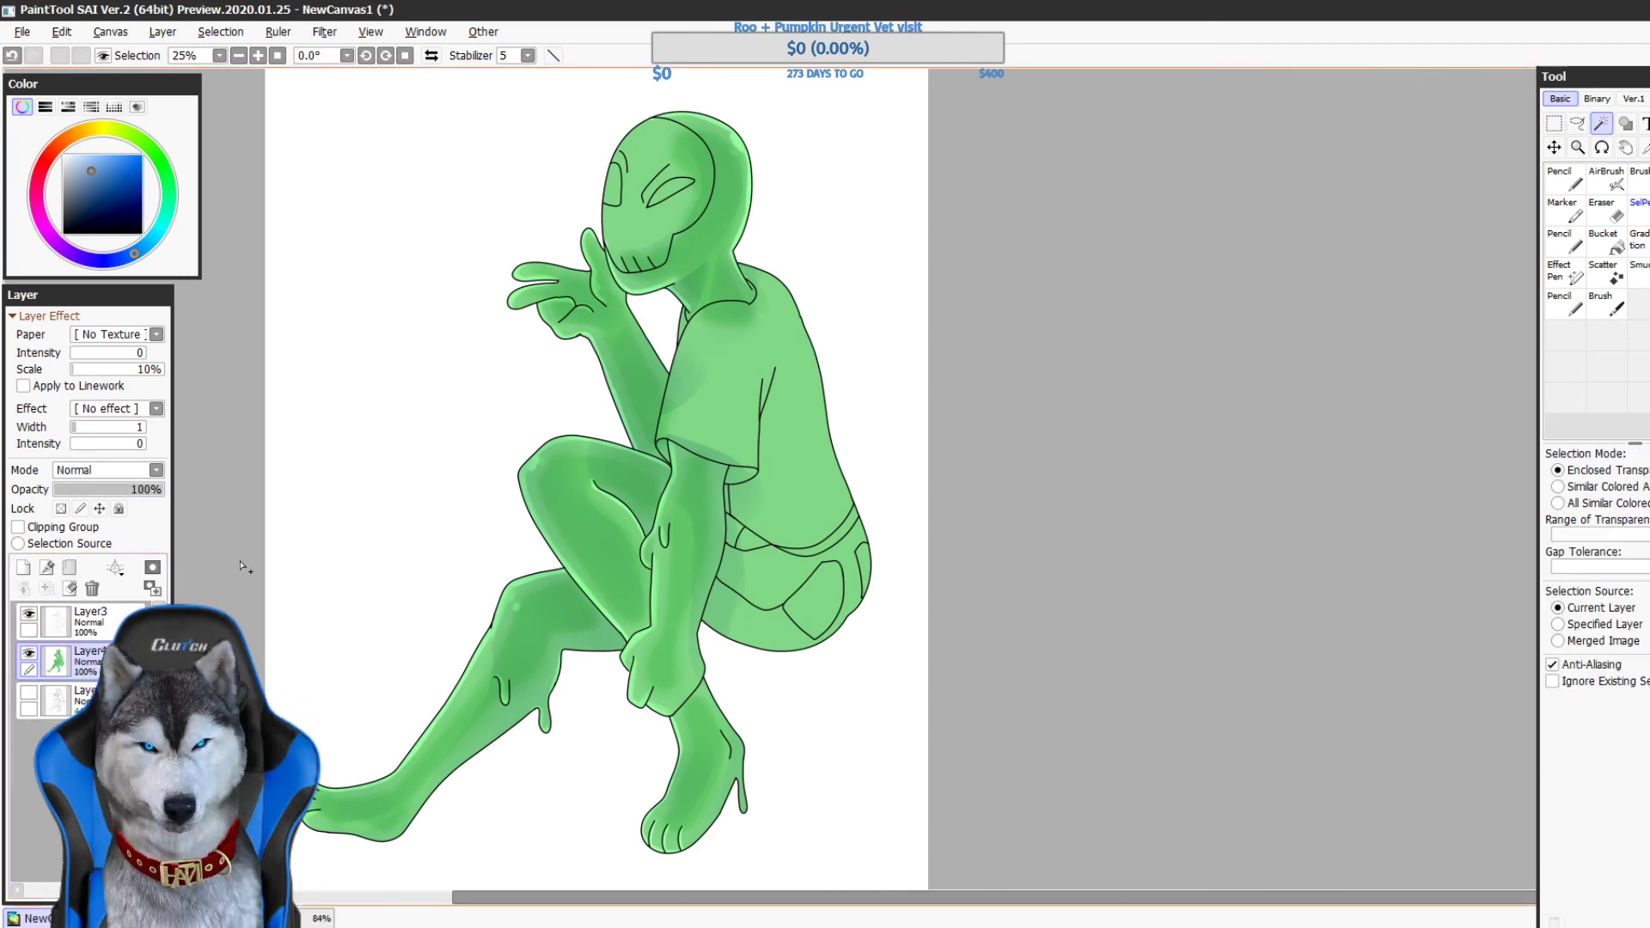
pyautogui.click(102, 620)
pyautogui.click(681, 262)
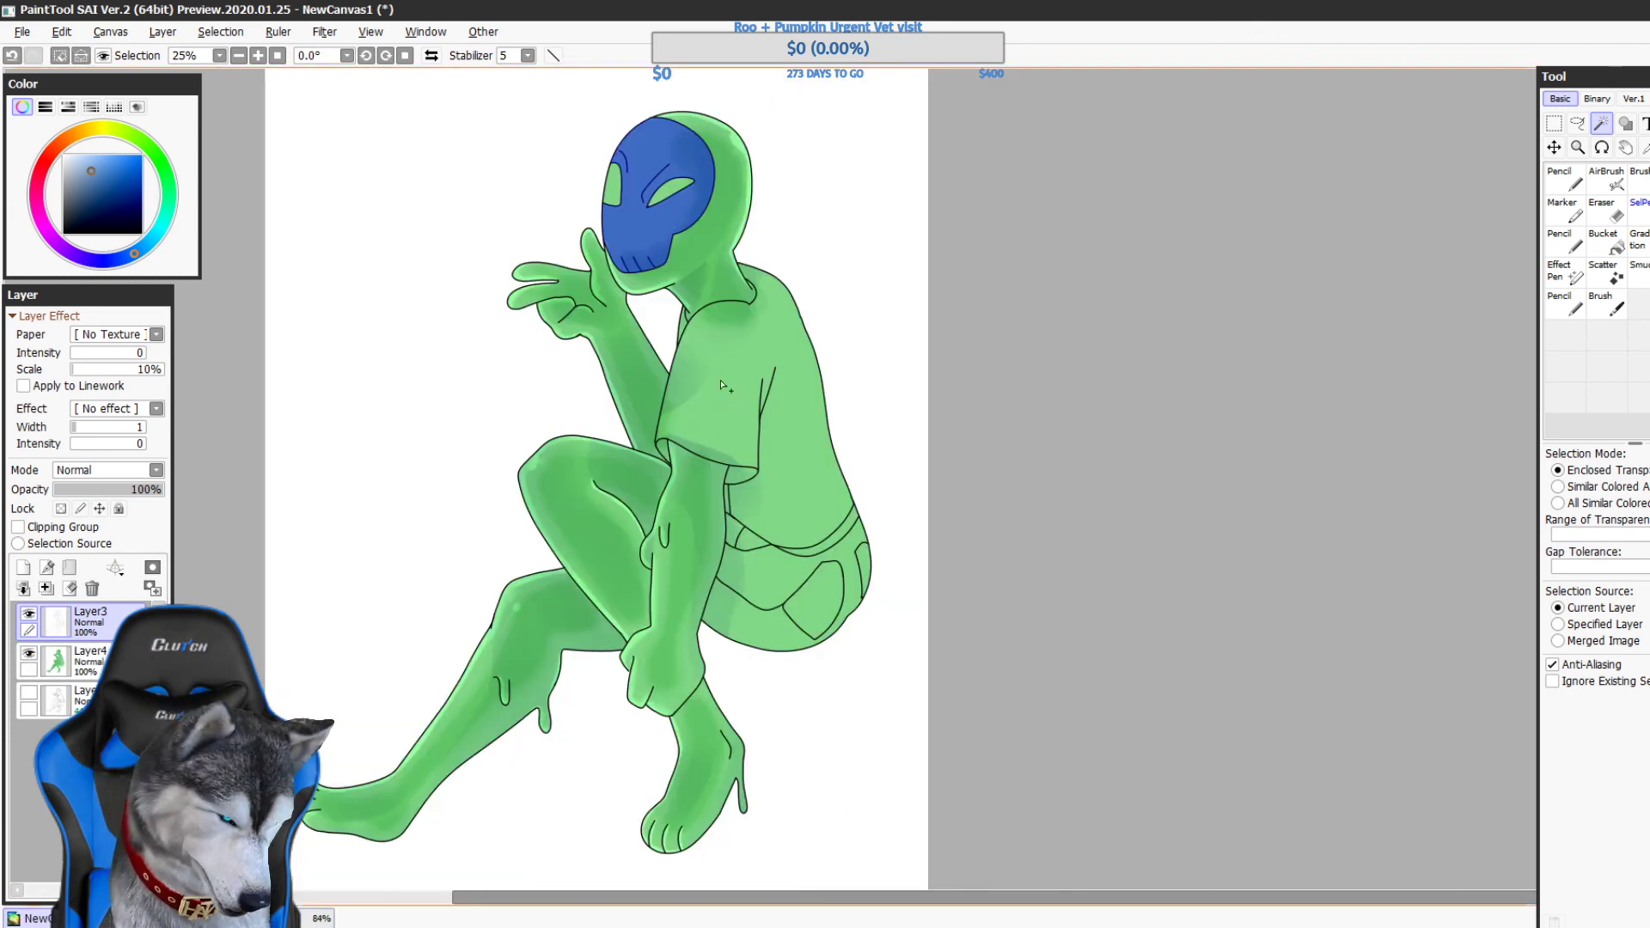
pyautogui.click(722, 468)
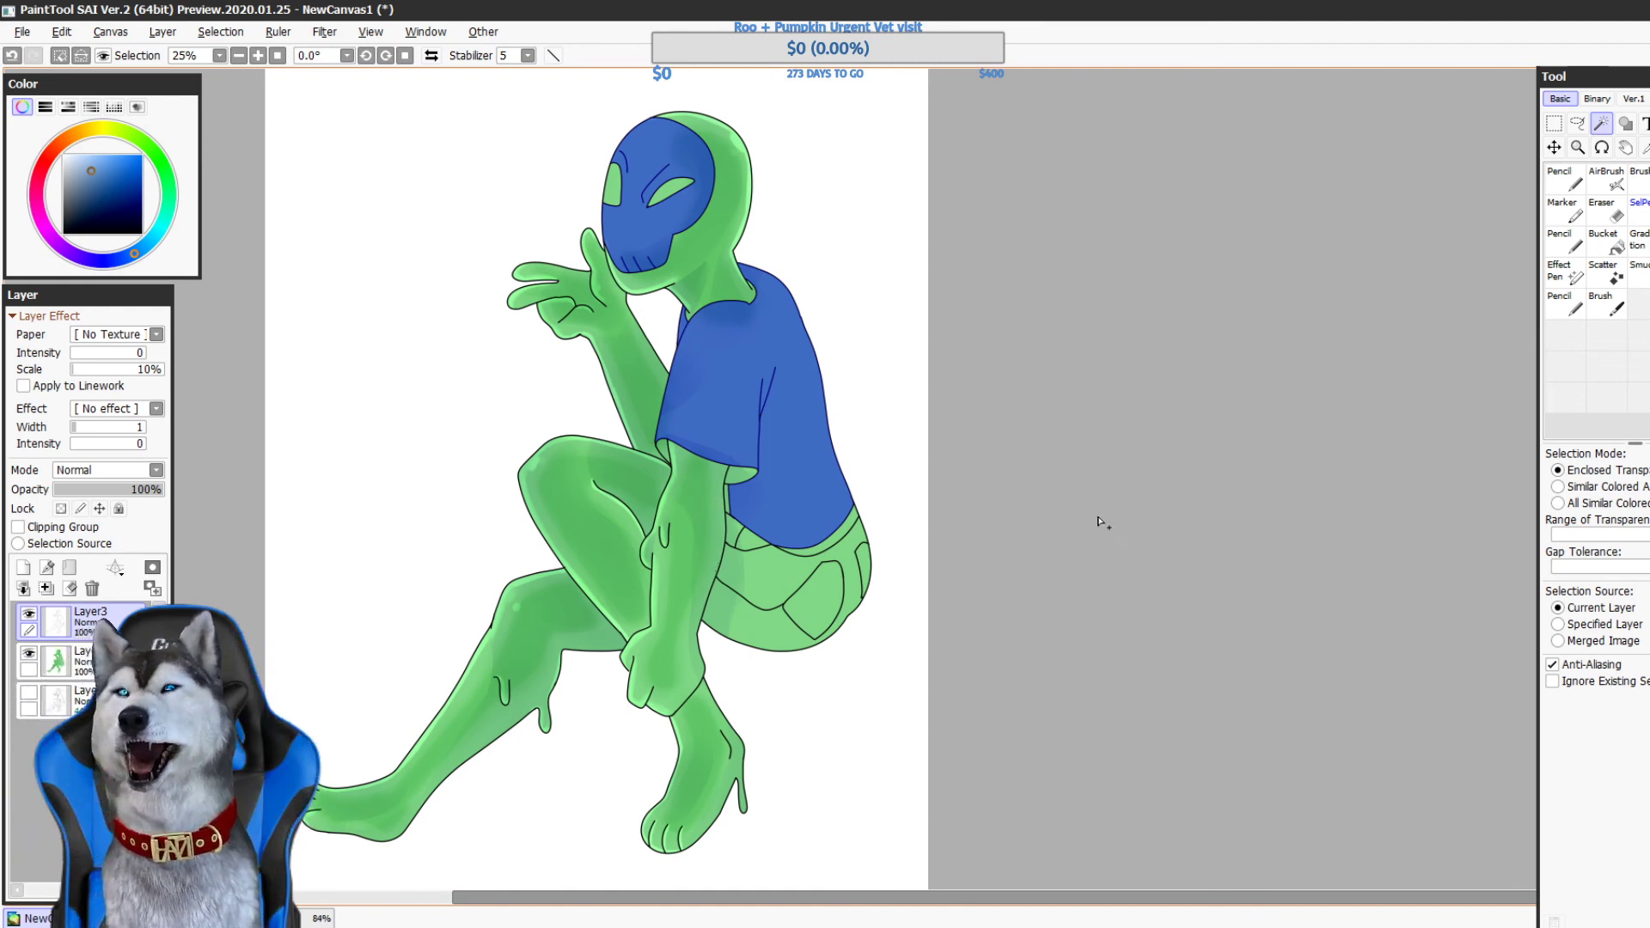
pyautogui.moveTo(1162, 504); pyautogui.dragTo(1212, 631)
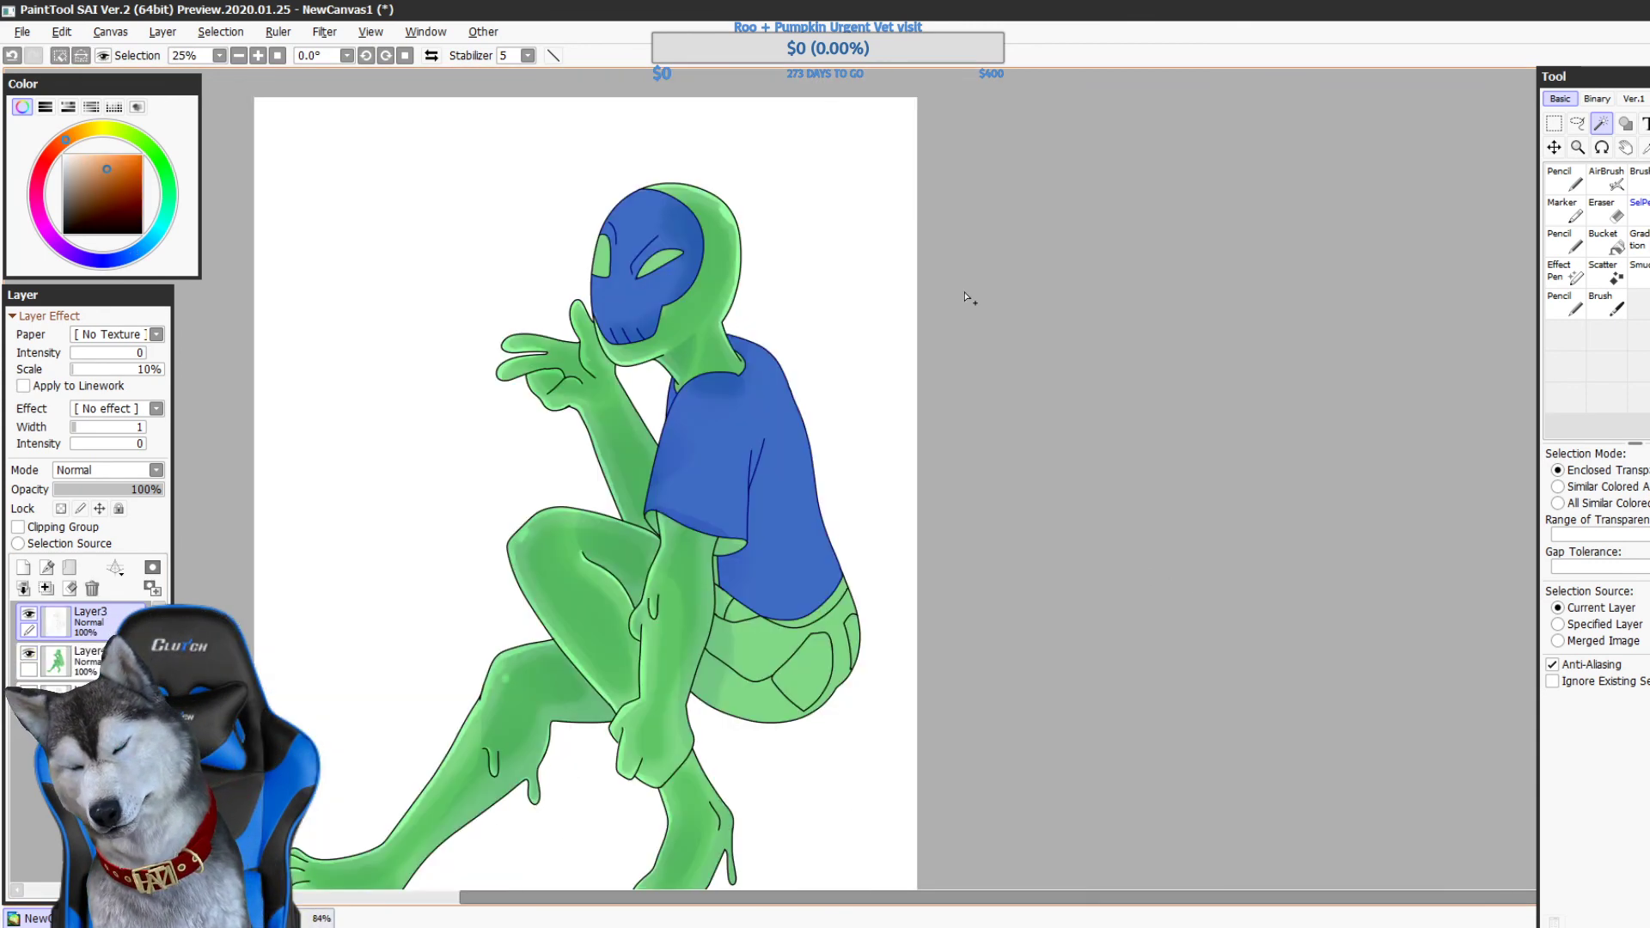
# - Add a layer above the green one and fill the selected mask and shirt with white, undoing a trial orange fill
pyautogui.press('g')
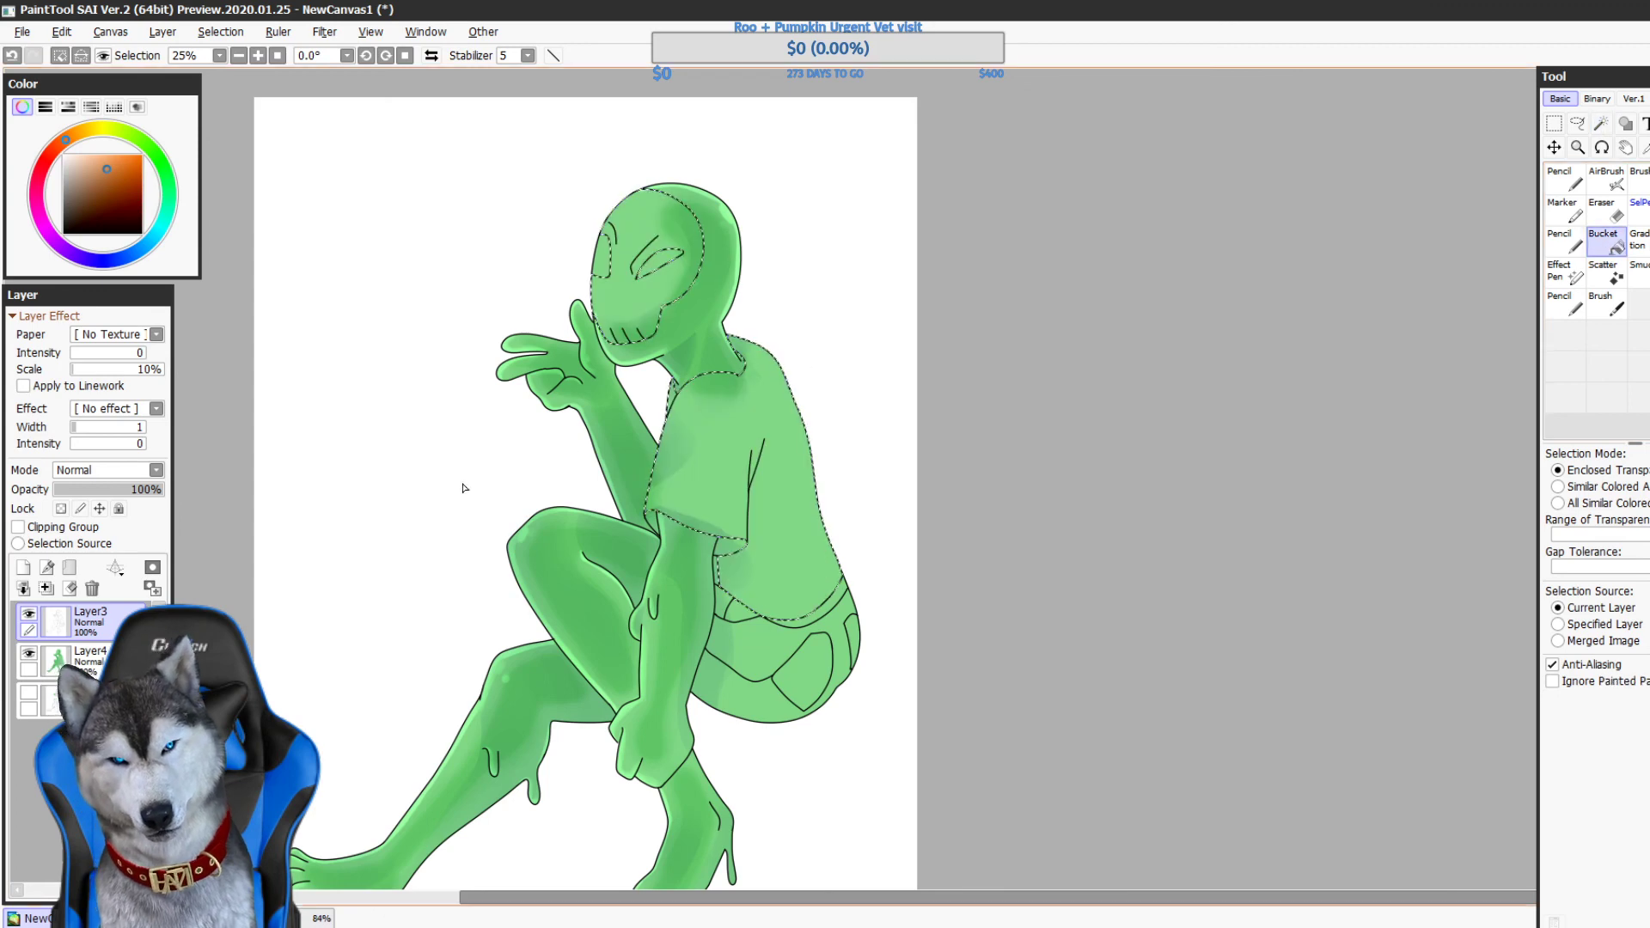
pyautogui.click(87, 660)
pyautogui.click(24, 568)
pyautogui.click(774, 477)
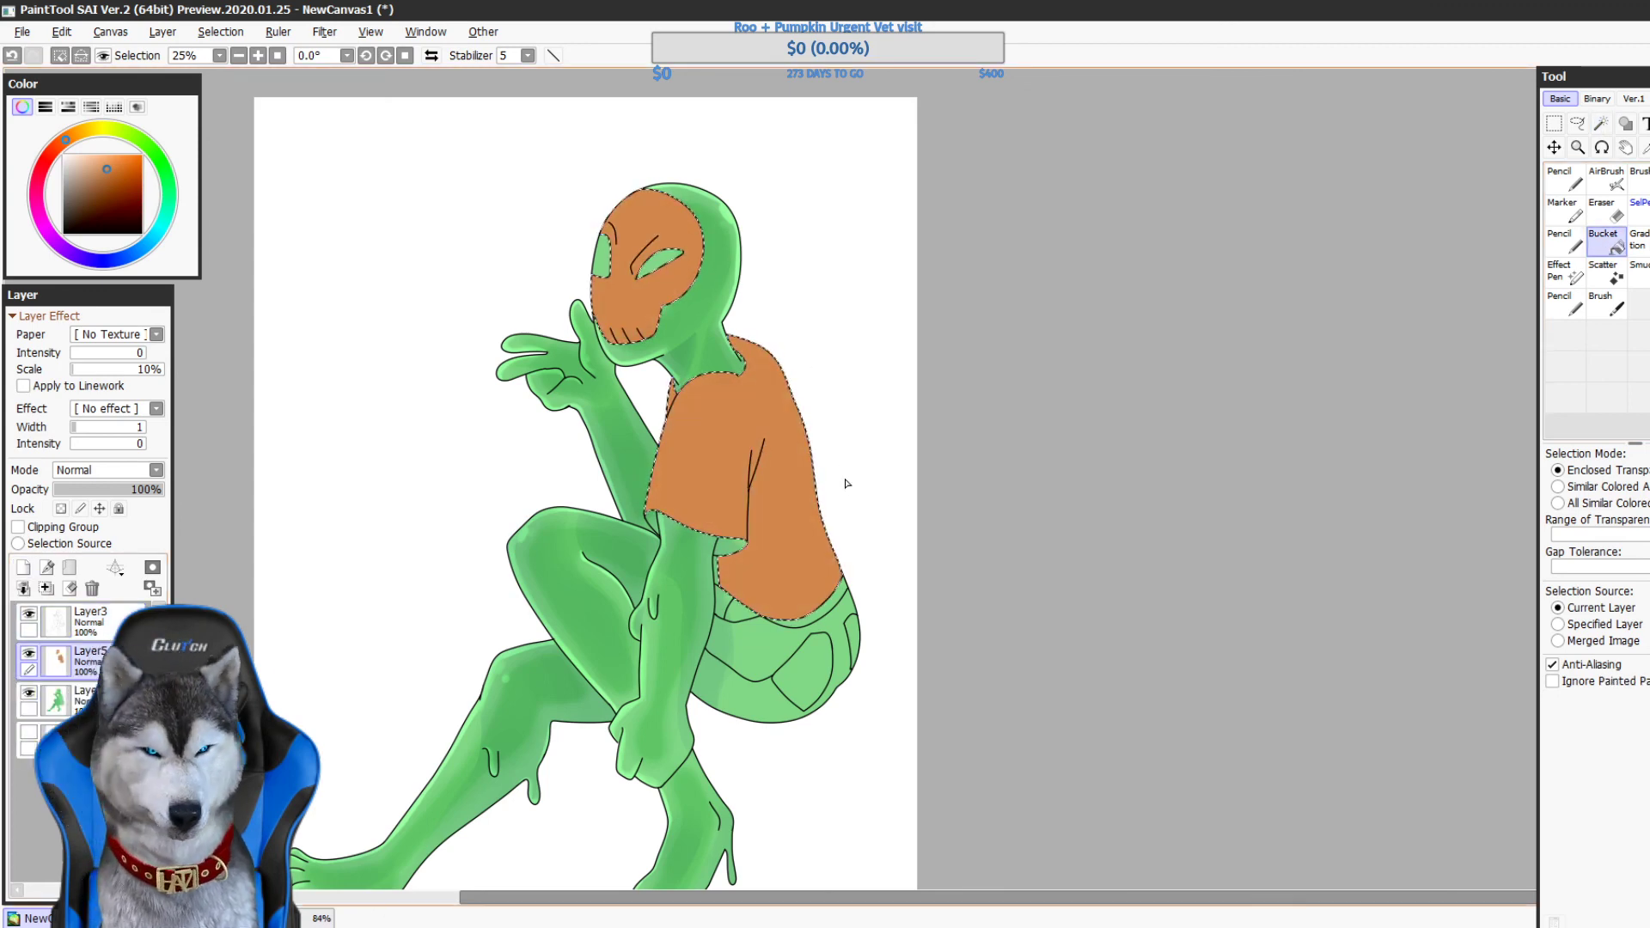
pyautogui.hotkey('ctrl', 'z')
pyautogui.click(64, 156)
pyautogui.click(765, 413)
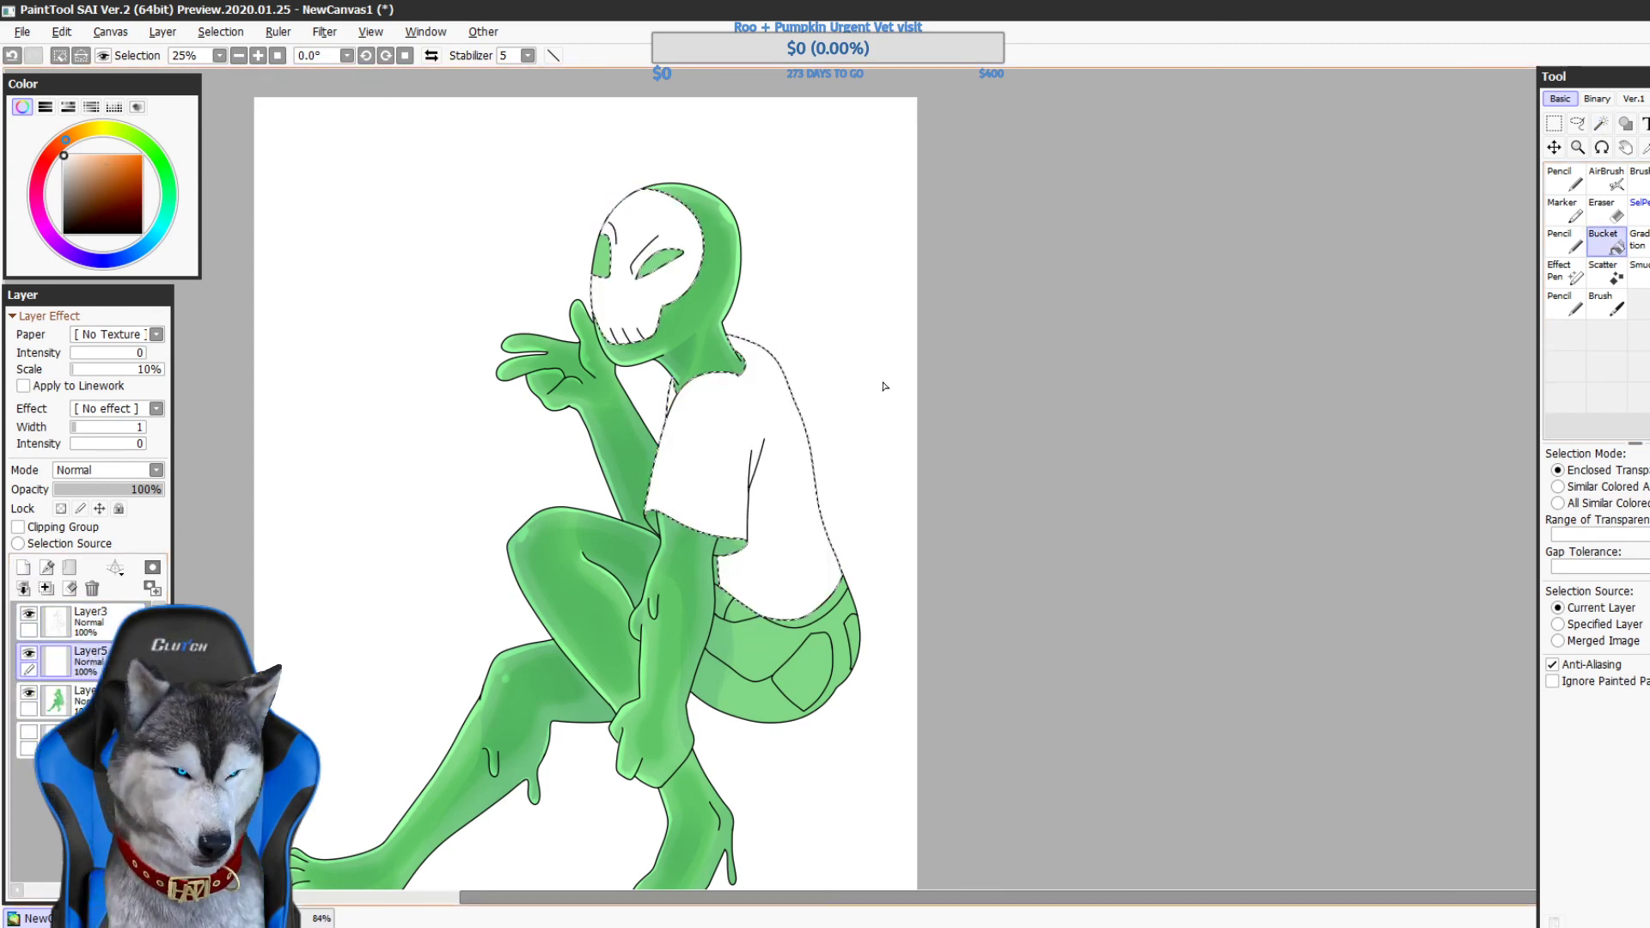
# - Sample the orange of the reference character's shirt, paint the selected shirt with it using a solid Pencil, and clear the selection
pyautogui.press('n')
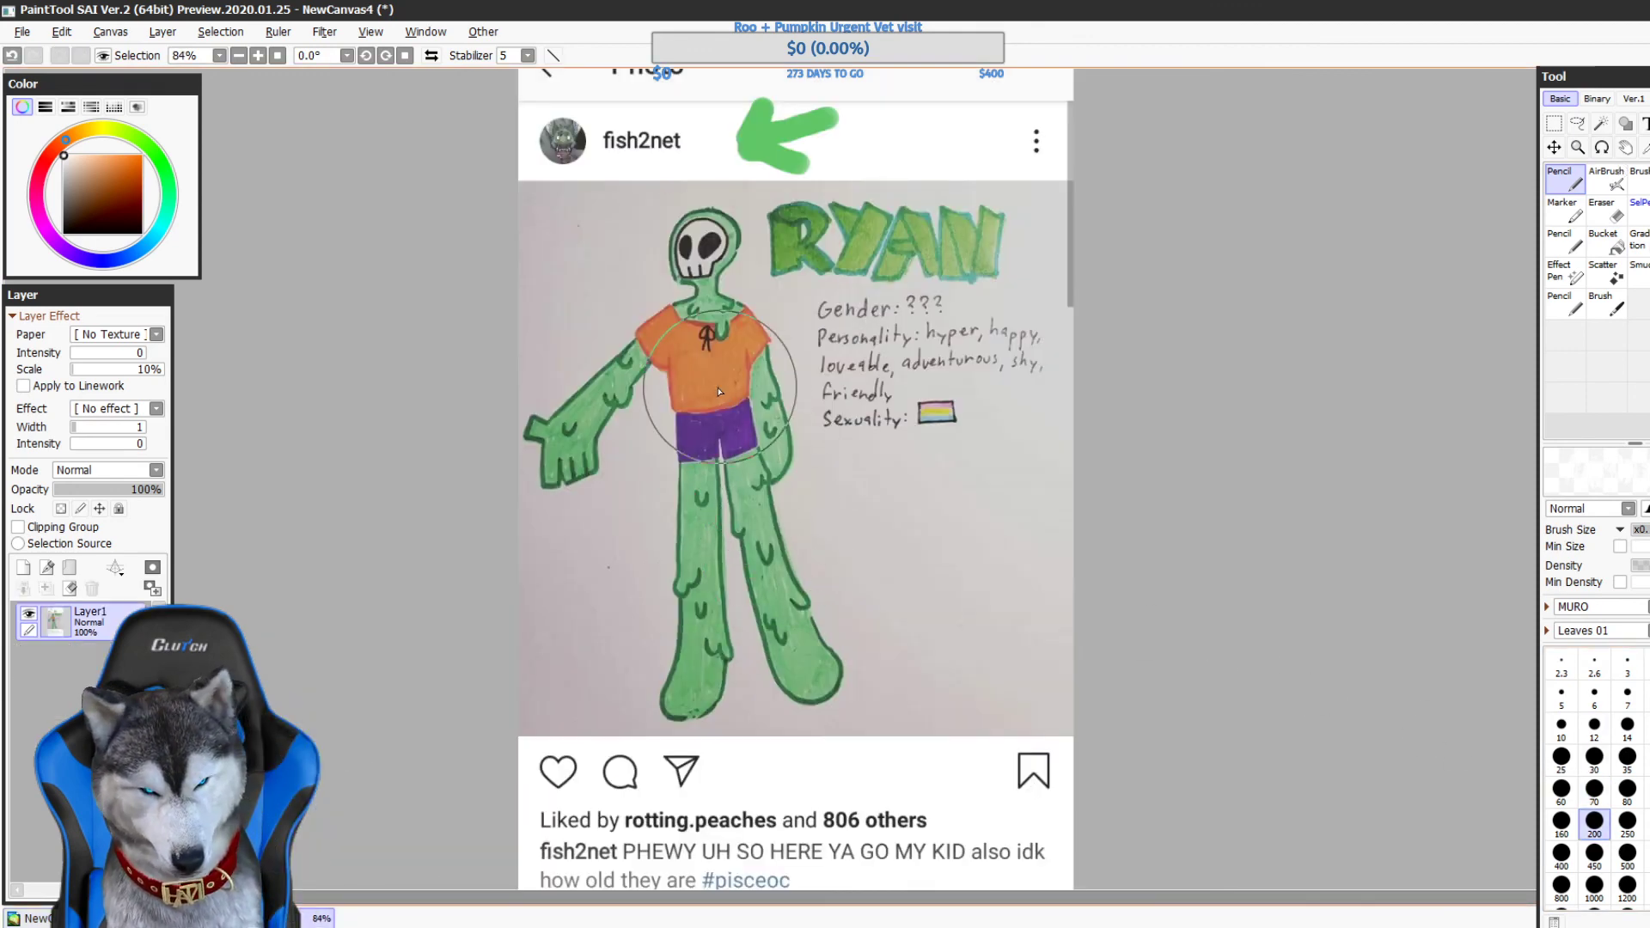
pyautogui.keyDown('alt'); pyautogui.click(713, 370); pyautogui.keyUp('alt')
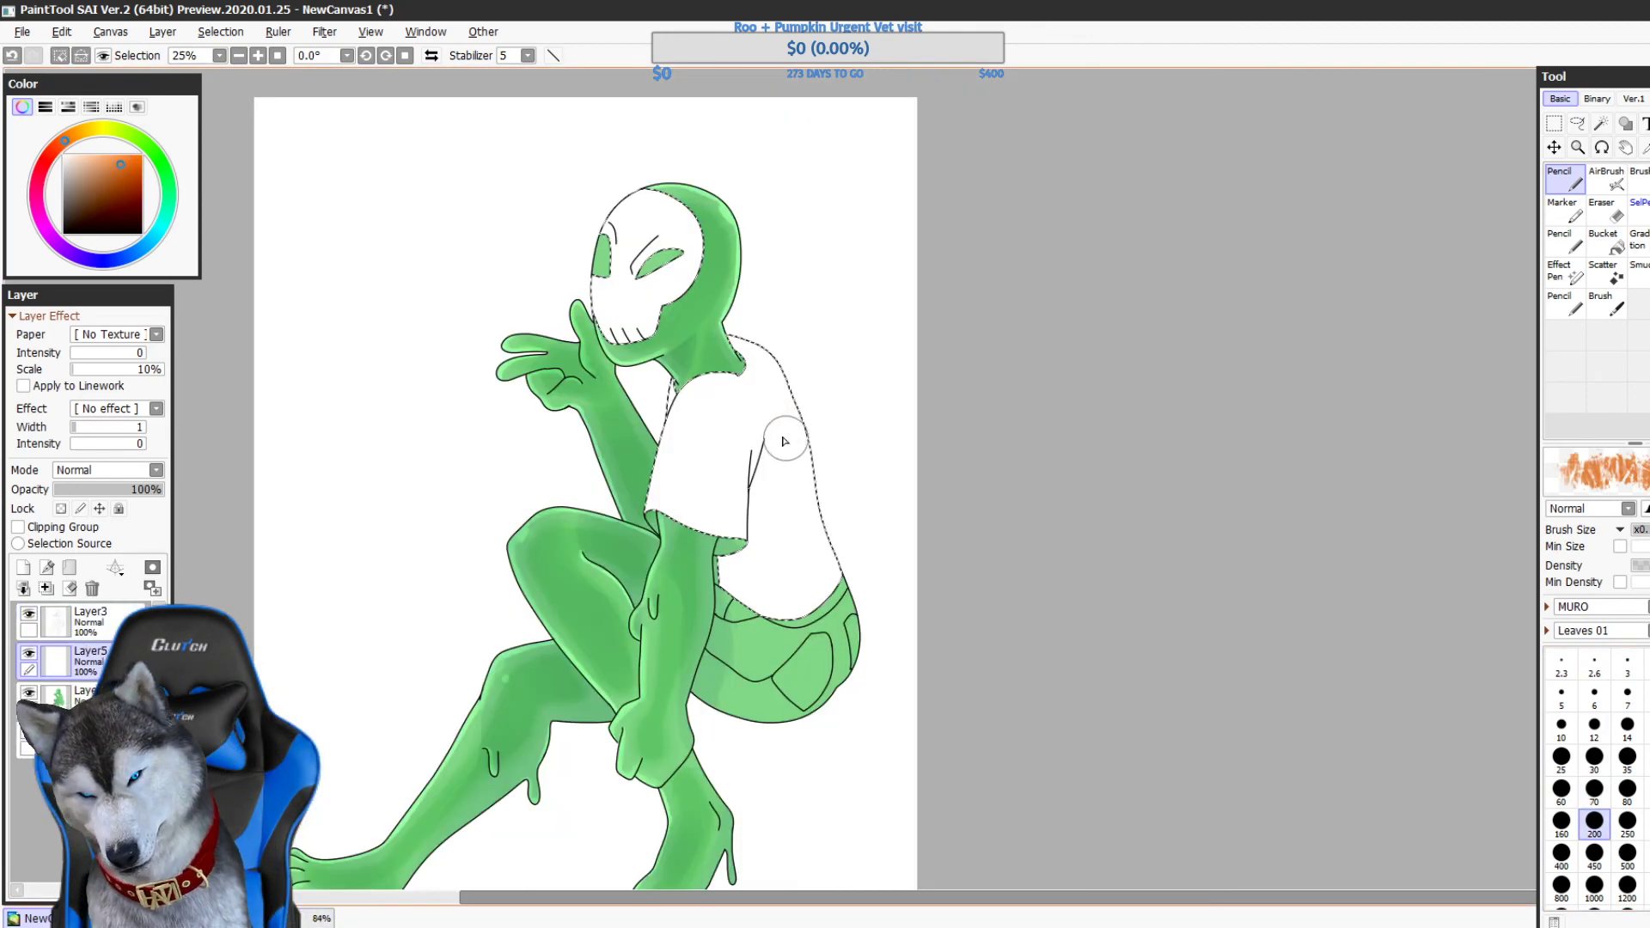
pyautogui.moveTo(778, 396); pyautogui.dragTo(721, 584)
pyautogui.hotkey('ctrl', 'z')
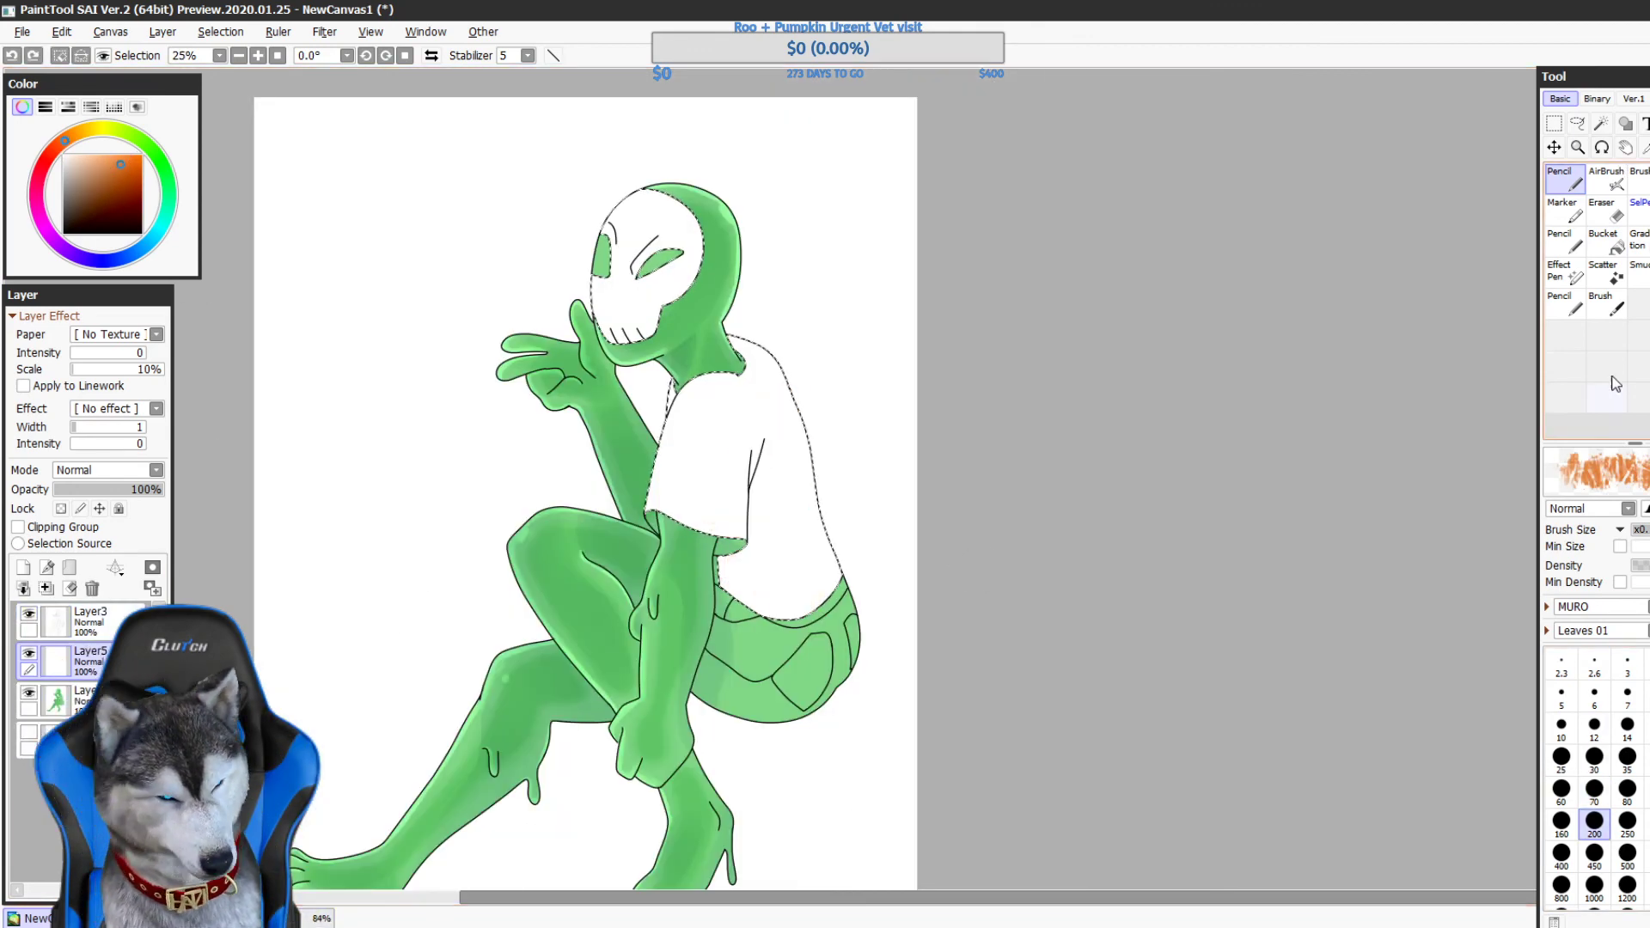
pyautogui.moveTo(833, 520); pyautogui.dragTo(804, 602)
pyautogui.hotkey('ctrl', 'z')
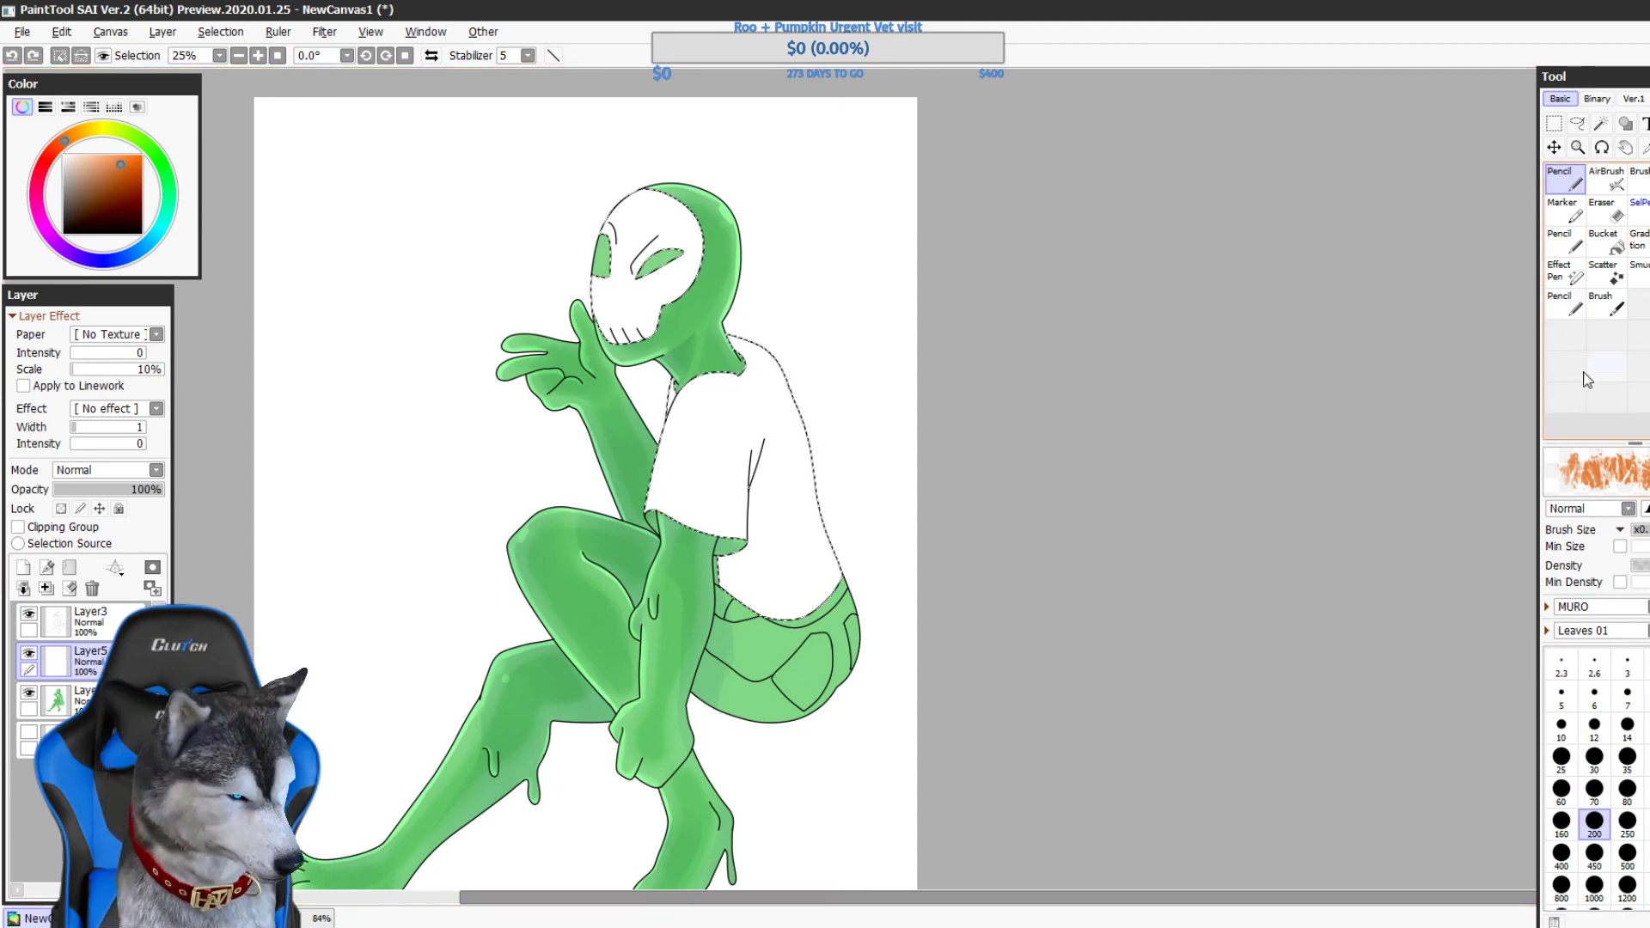
pyautogui.click(1564, 302)
pyautogui.moveTo(832, 543)
pyautogui.mouseDown()
pyautogui.moveTo(778, 606)
pyautogui.moveTo(851, 545)
pyautogui.moveTo(756, 524)
pyautogui.moveTo(713, 456)
pyautogui.moveTo(838, 378)
pyautogui.moveTo(753, 378)
pyautogui.moveTo(618, 440)
pyautogui.mouseUp()
pyautogui.press('m')
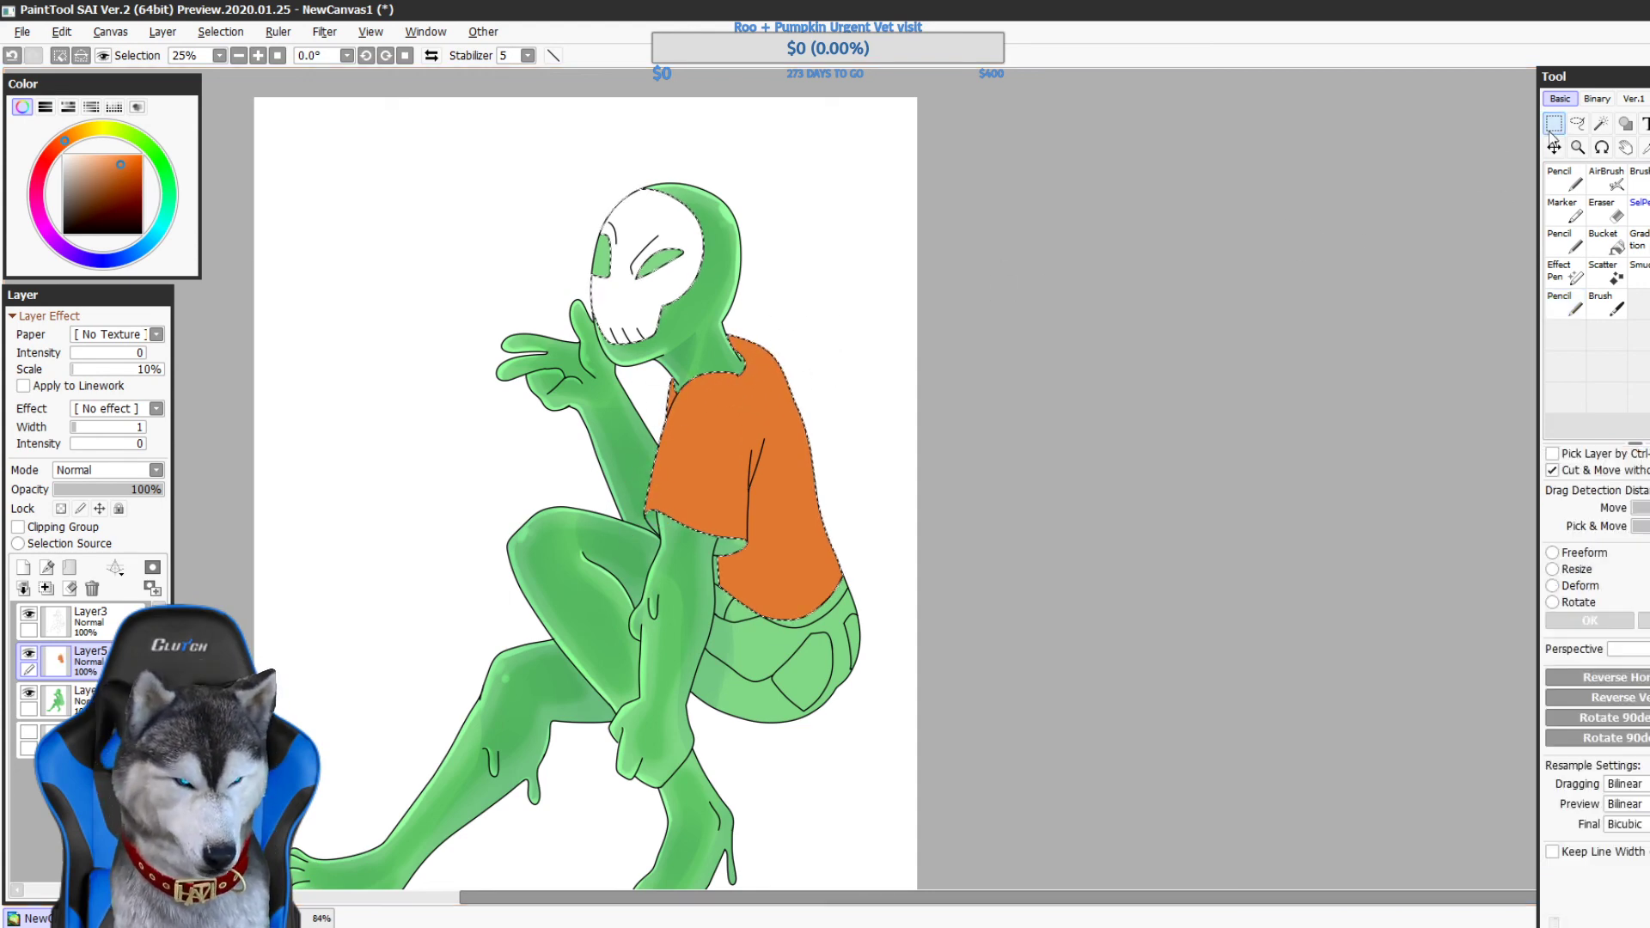
pyautogui.hotkey('ctrl', 'd')
# - Select the sleeve openings around the lowered arm with the Magic Wand, using the line art on Layer3
pyautogui.scroll(1, 1300, 263)
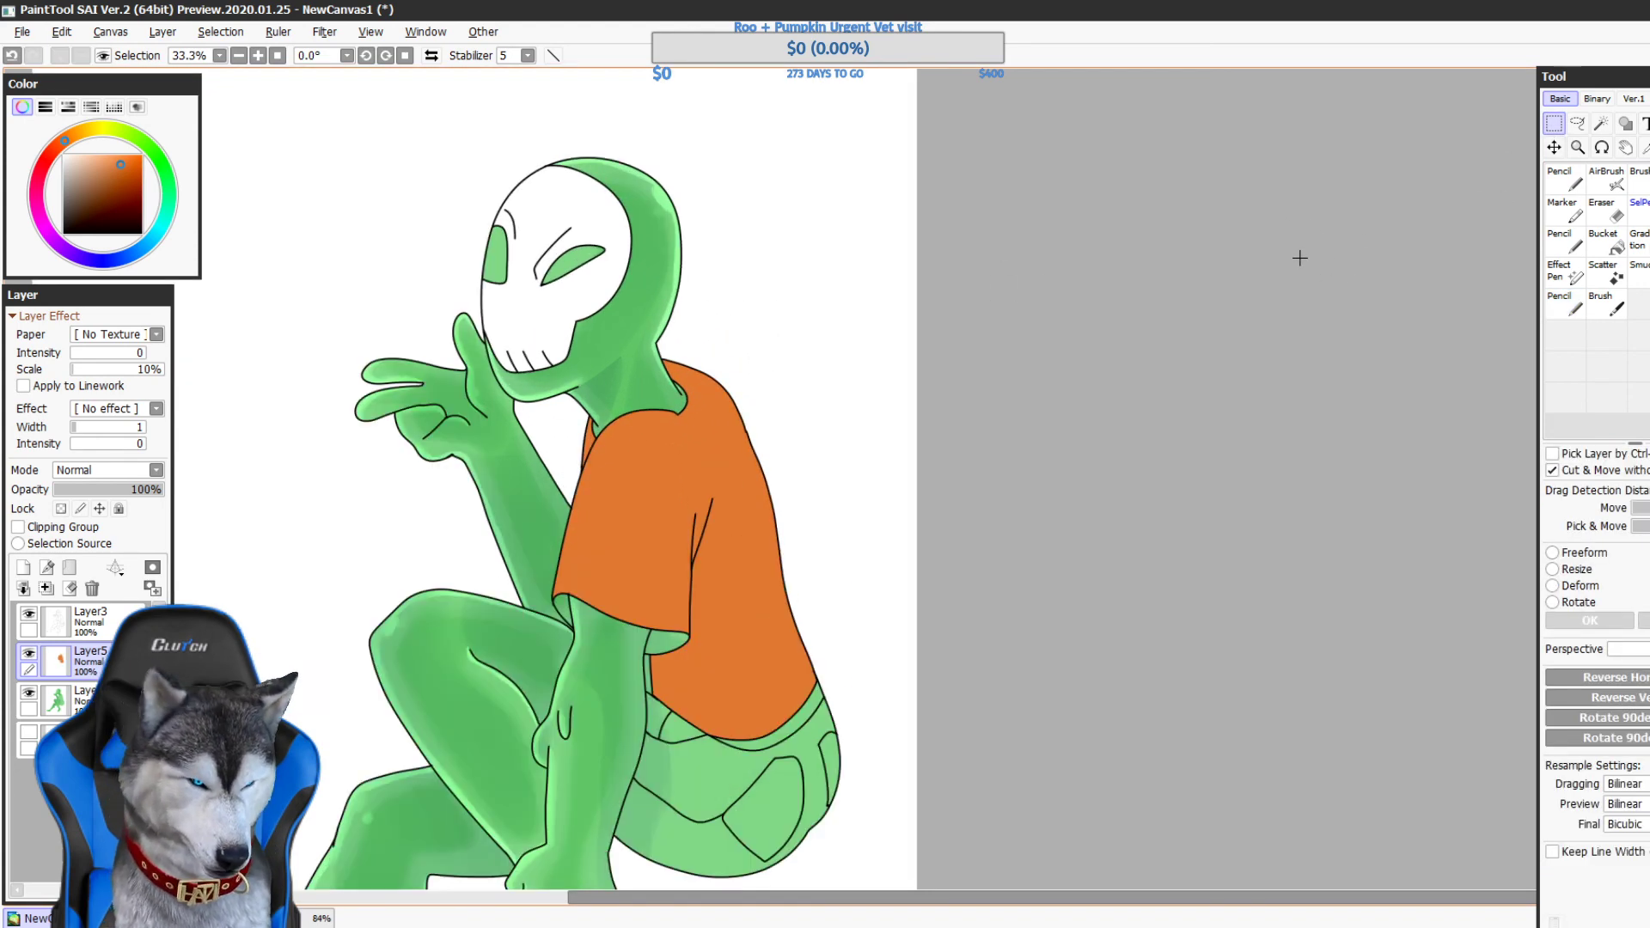
pyautogui.click(1602, 126)
pyautogui.click(94, 632)
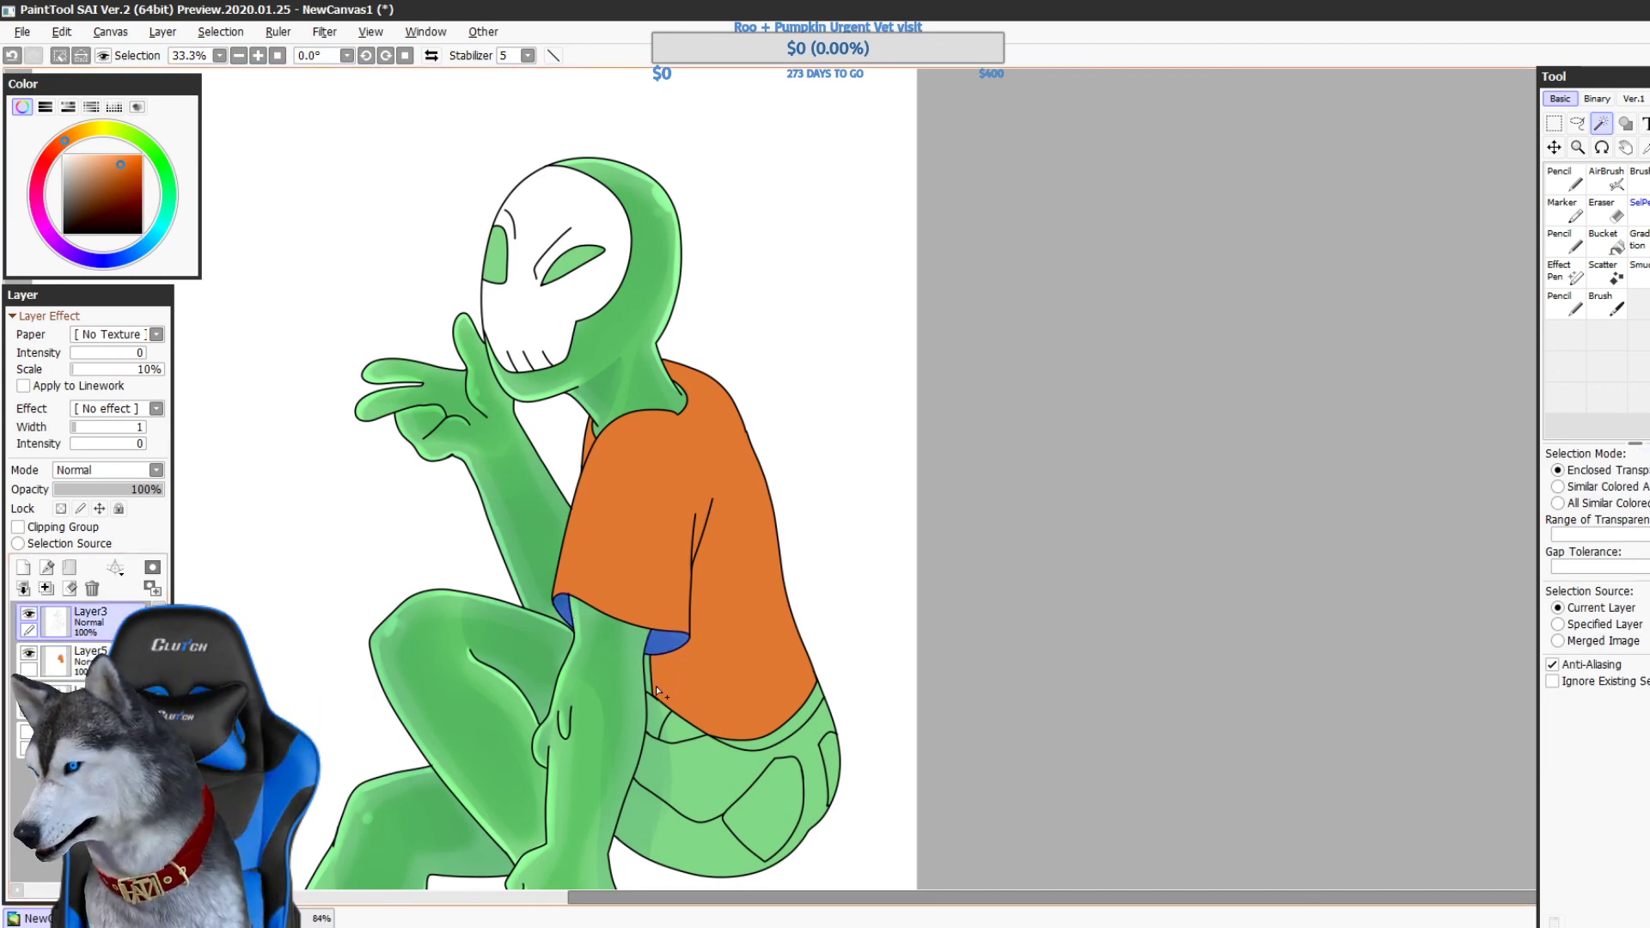
# - Fill the selected sleeve openings with a dark red-orange on the shirt layer and clear the selection
pyautogui.click(1605, 241)
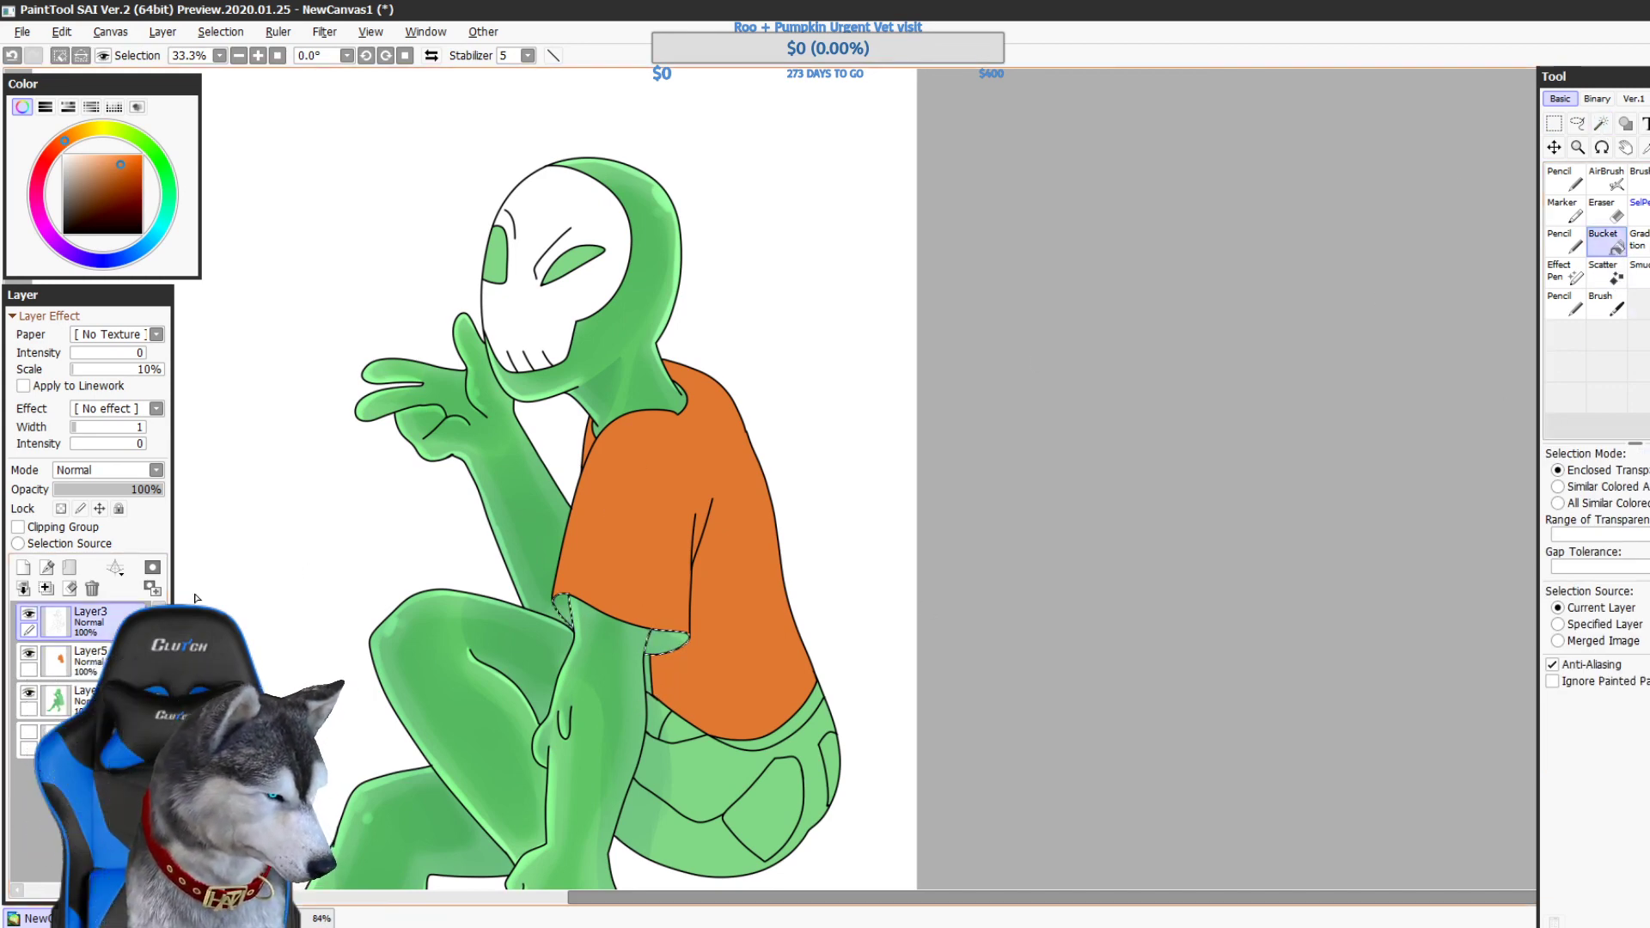
pyautogui.click(90, 662)
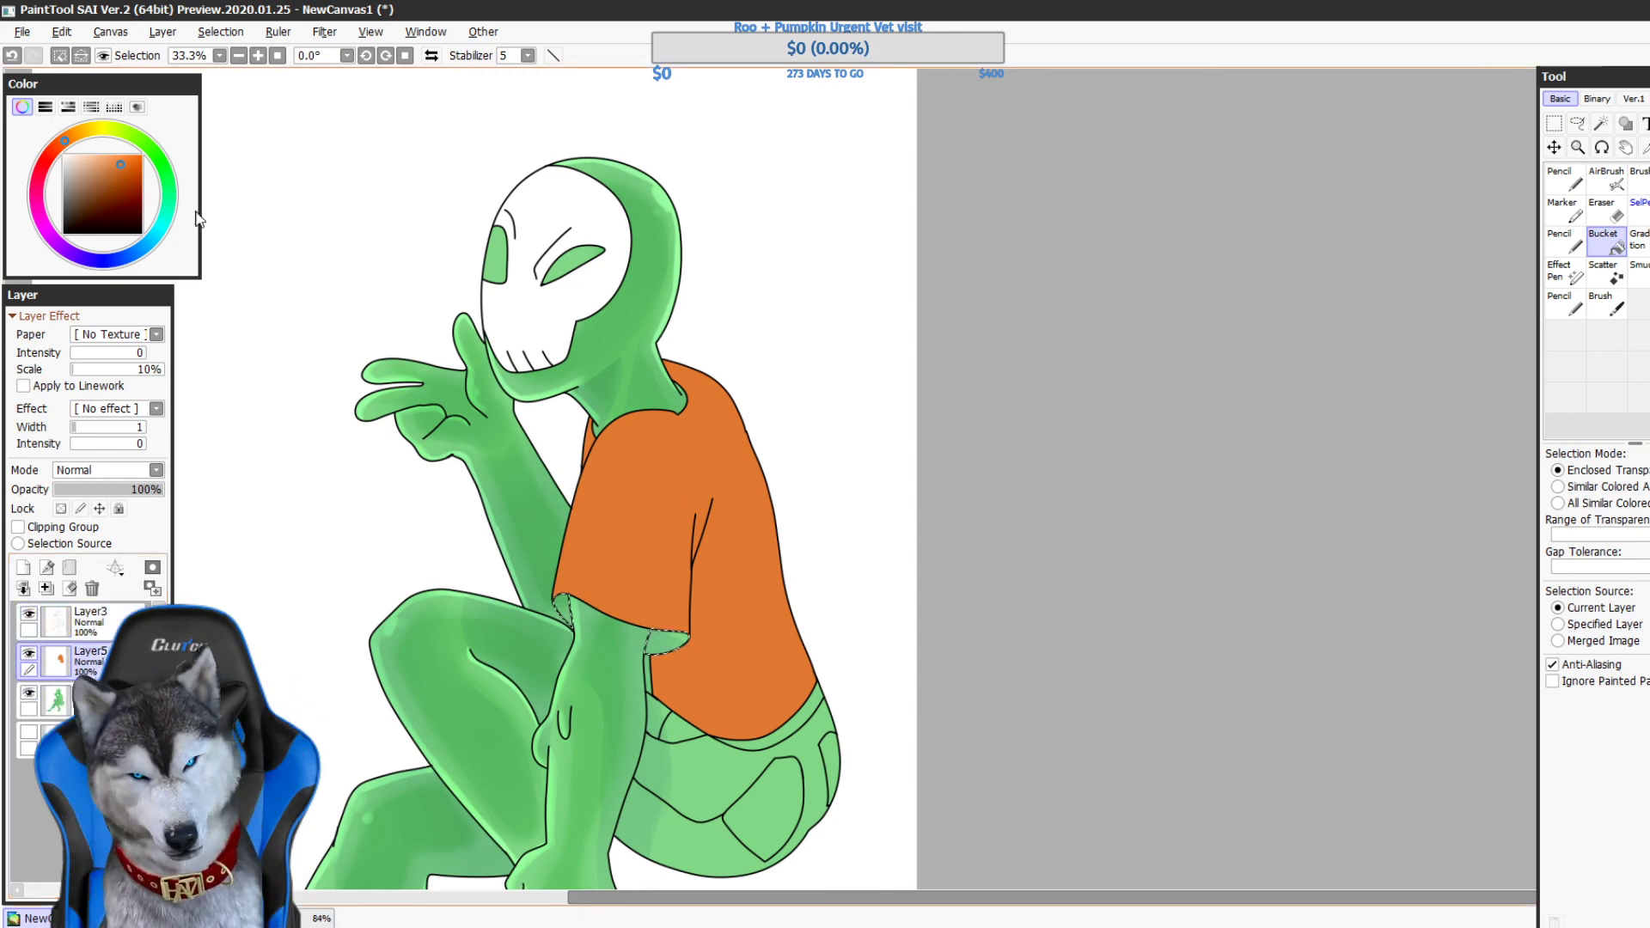
pyautogui.click(112, 179)
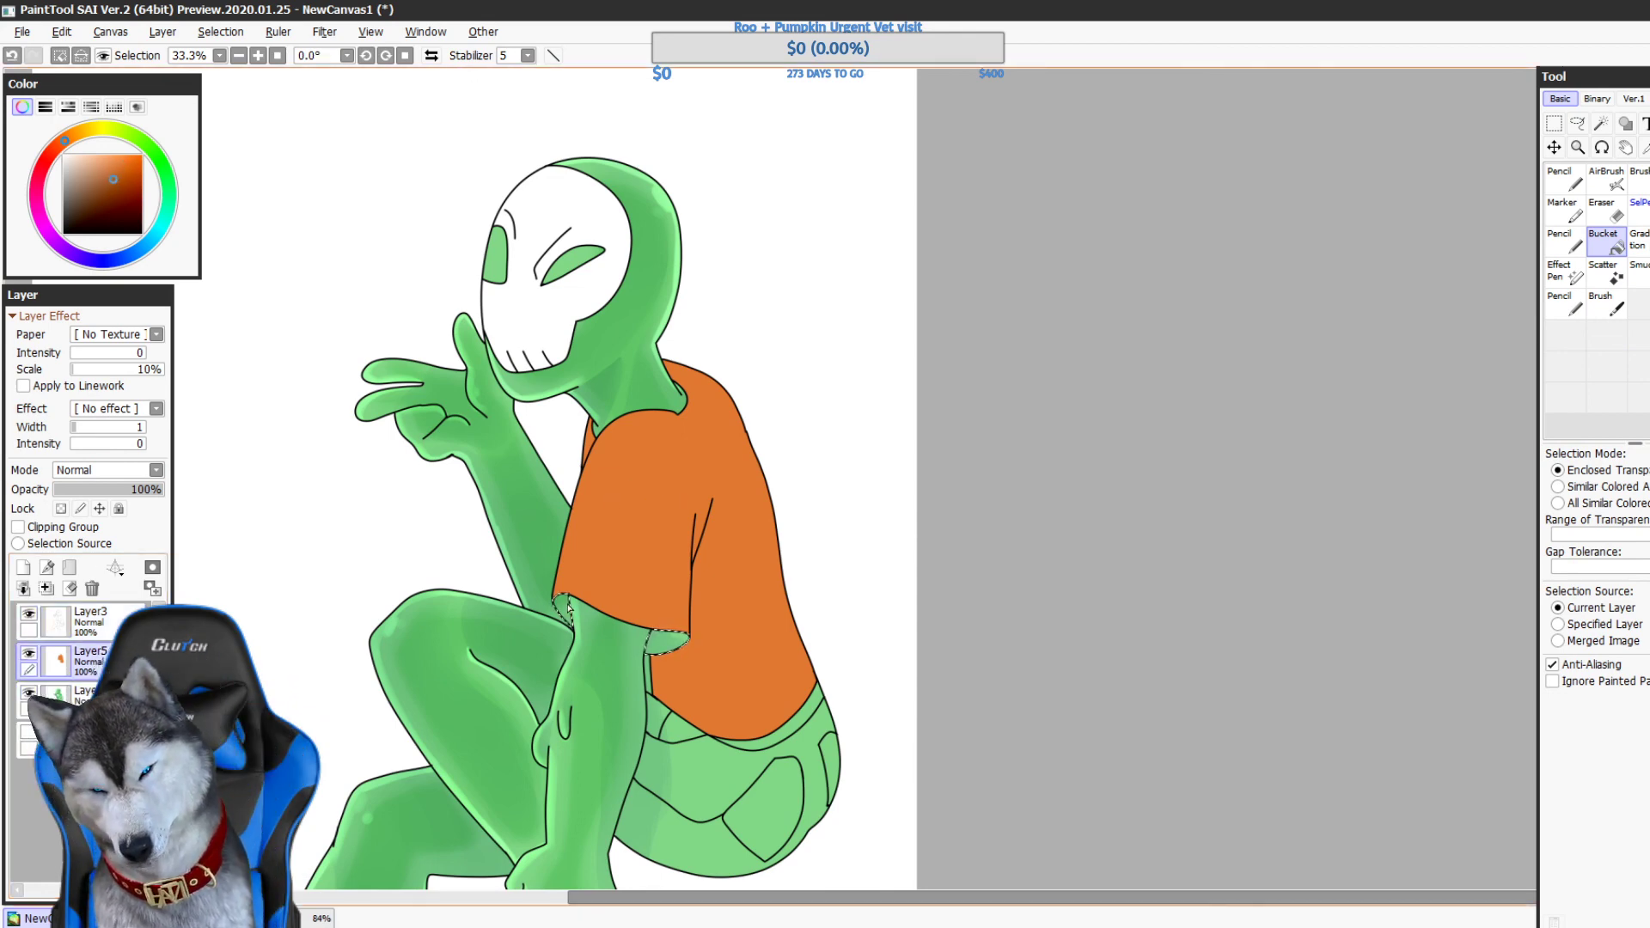
pyautogui.click(566, 610)
pyautogui.click(664, 640)
pyautogui.hotkey('ctrl', 'z')
pyautogui.hotkey('ctrl', 'z')
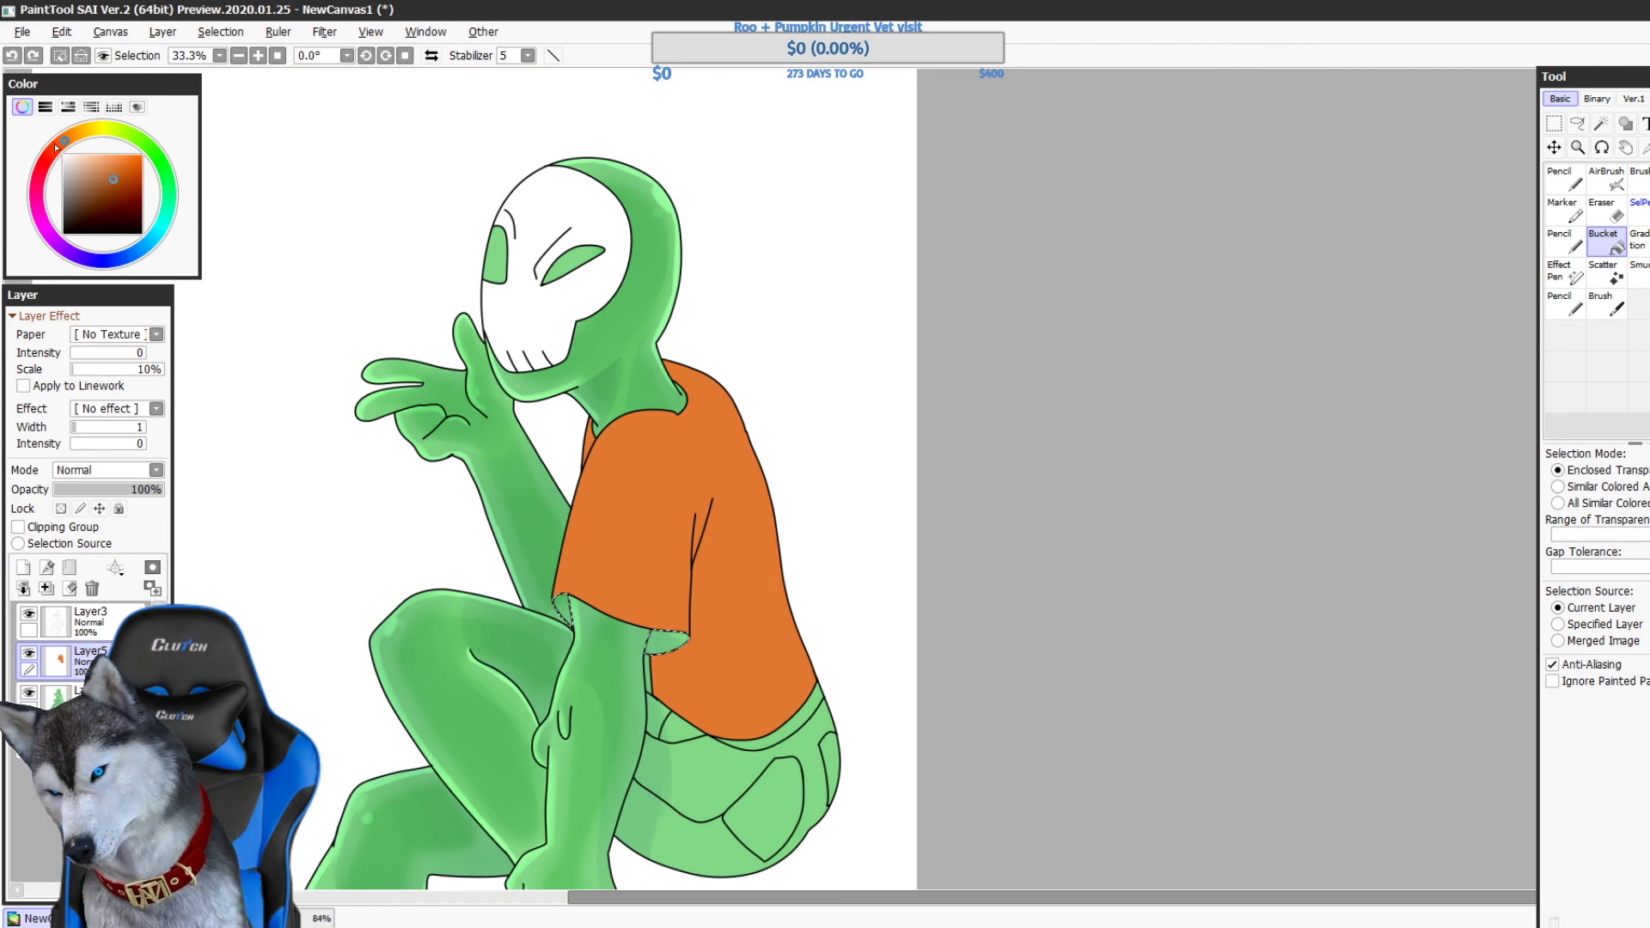
pyautogui.hotkey('ctrl', 'y')
pyautogui.hotkey('ctrl', 'y')
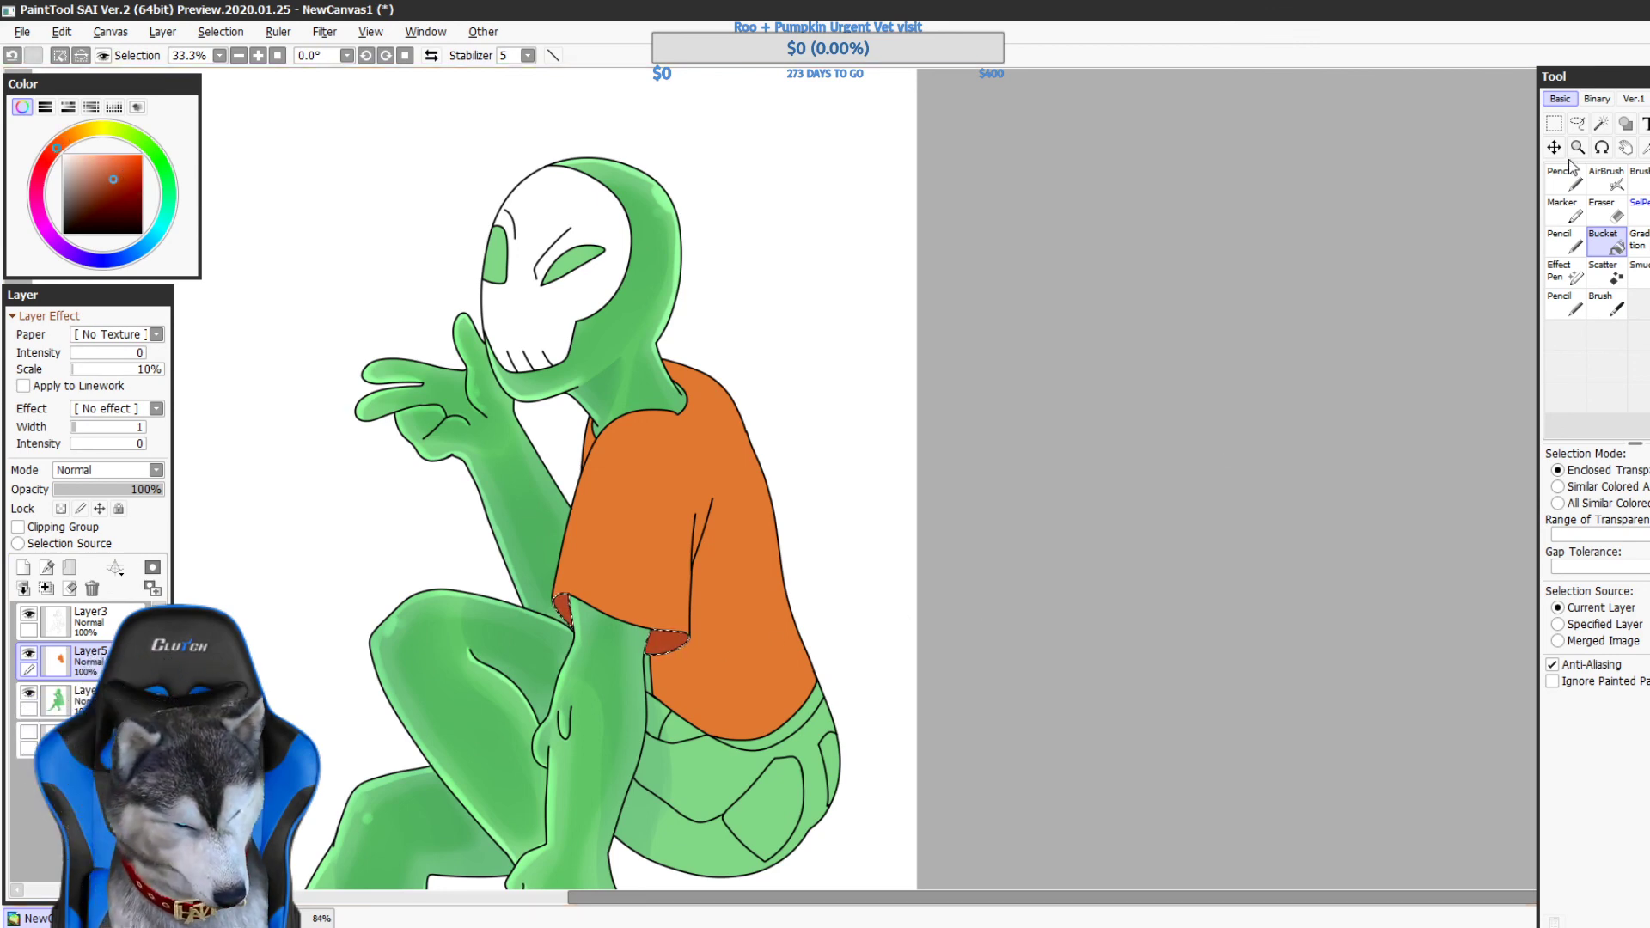
pyautogui.click(1554, 125)
pyautogui.click(1145, 404)
# - Merge the shirt and mask color layer down into the green character layer and add a new empty layer above it
pyautogui.moveTo(1231, 641); pyautogui.dragTo(1281, 431)
pyautogui.moveTo(1278, 610); pyautogui.dragTo(1279, 687)
pyautogui.scroll(-2, 1278, 687)
pyautogui.click(1601, 123)
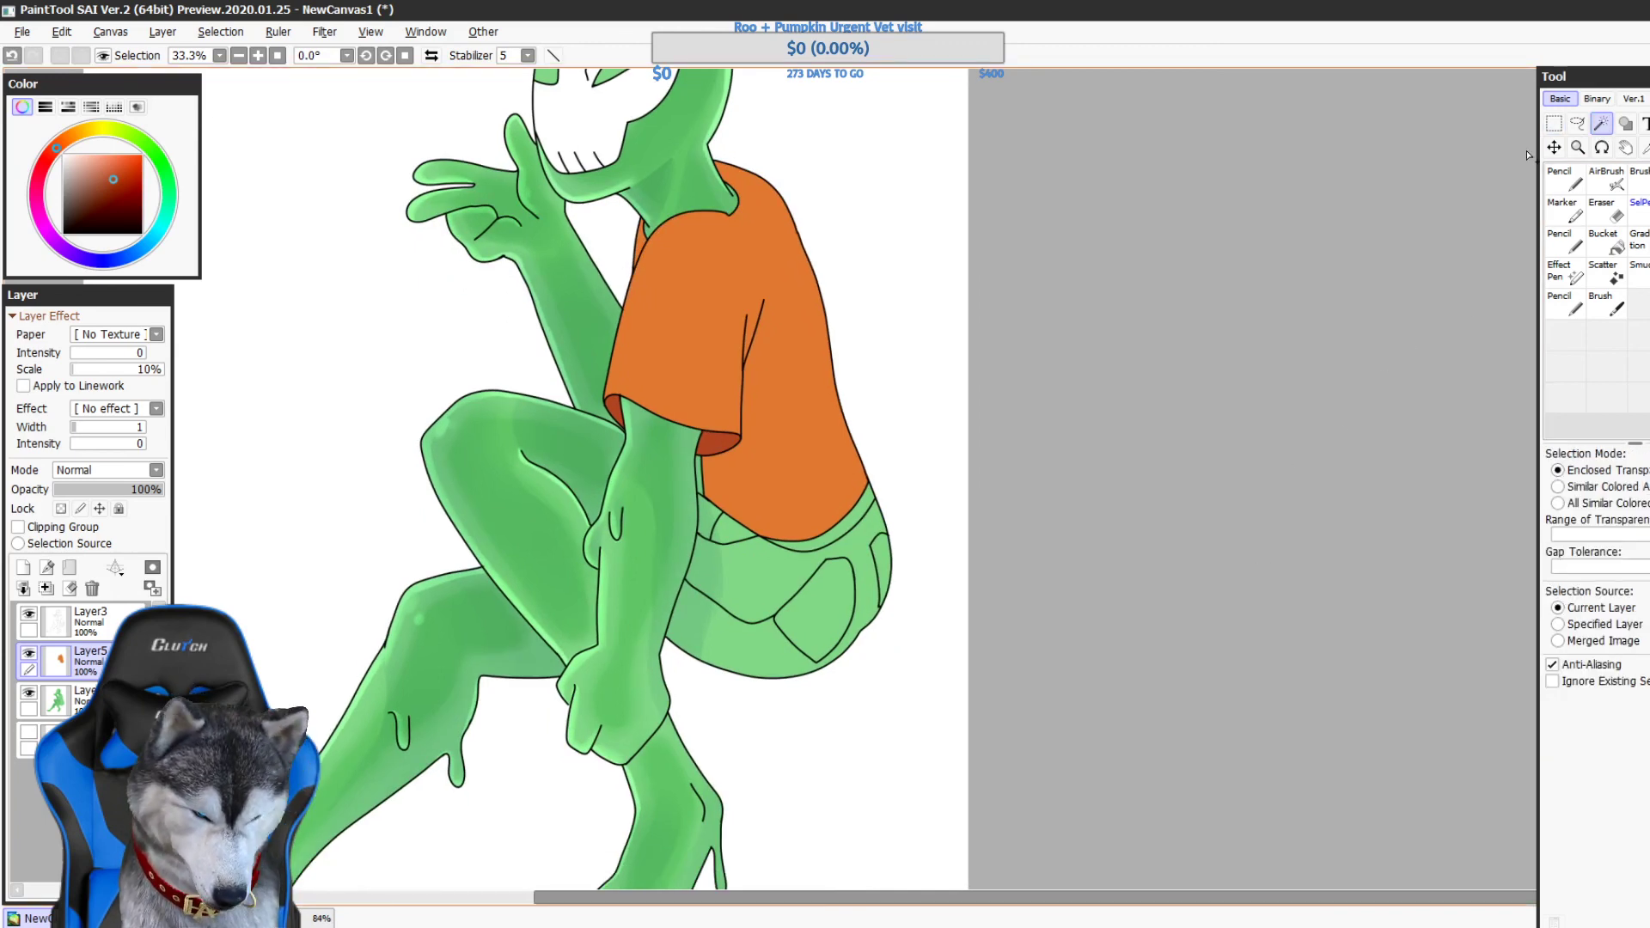
pyautogui.click(118, 617)
pyautogui.click(83, 650)
pyautogui.click(23, 588)
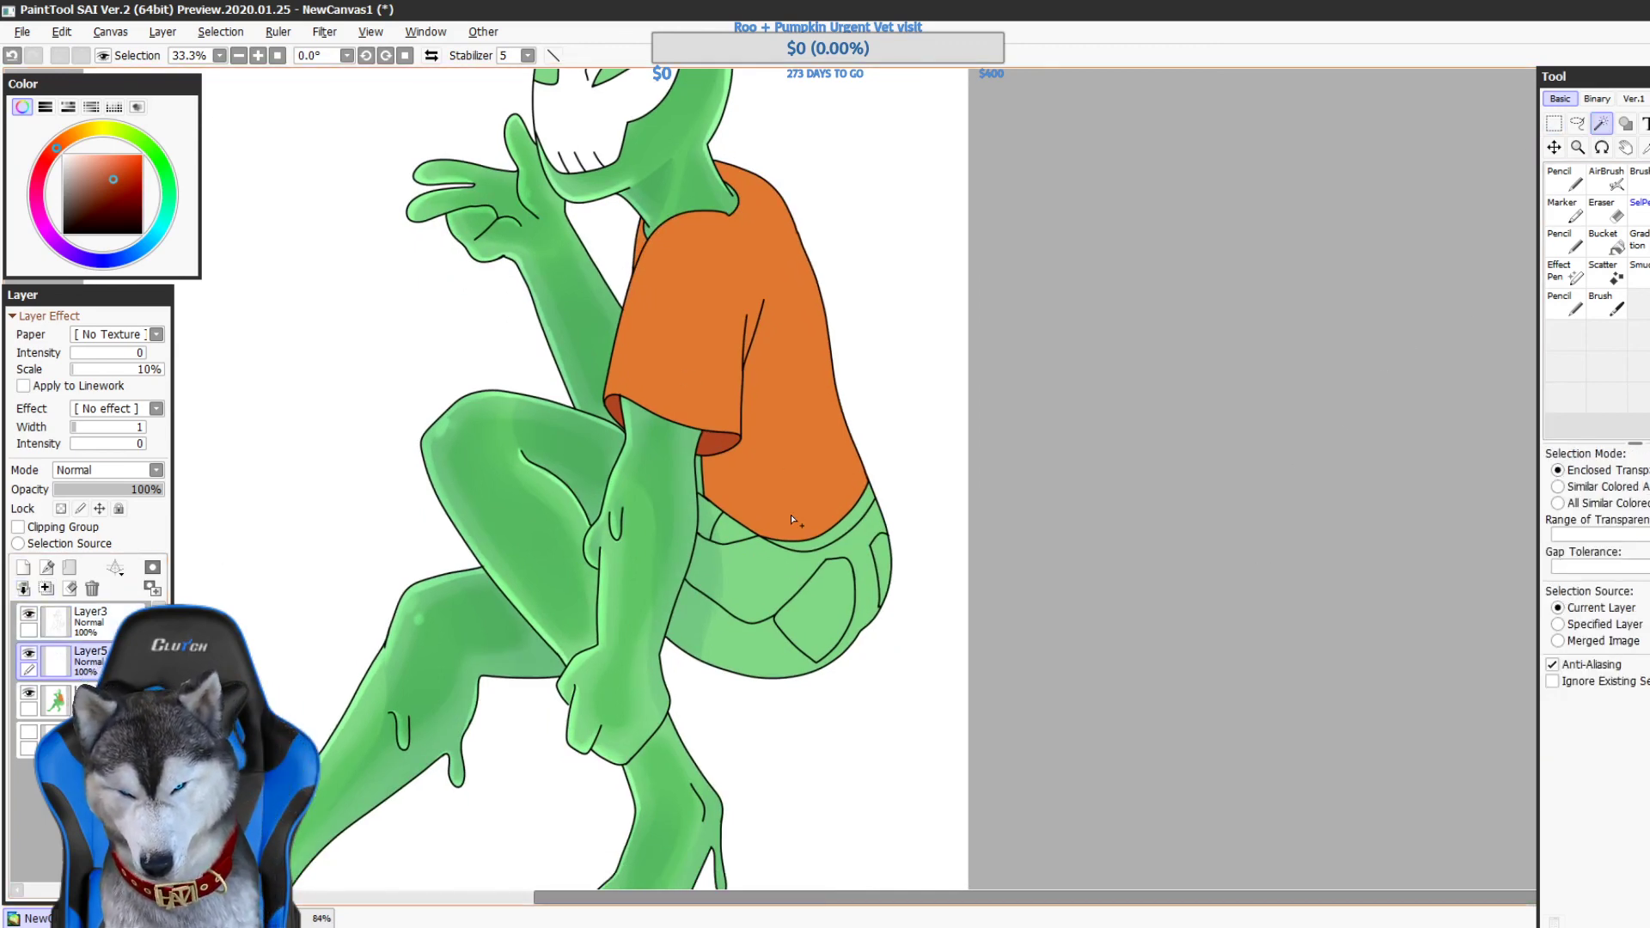
# - Select the whole shorts area, including pockets and waistband, with the Magic Wand using the line art on Layer3
pyautogui.click(94, 617)
pyautogui.click(760, 596)
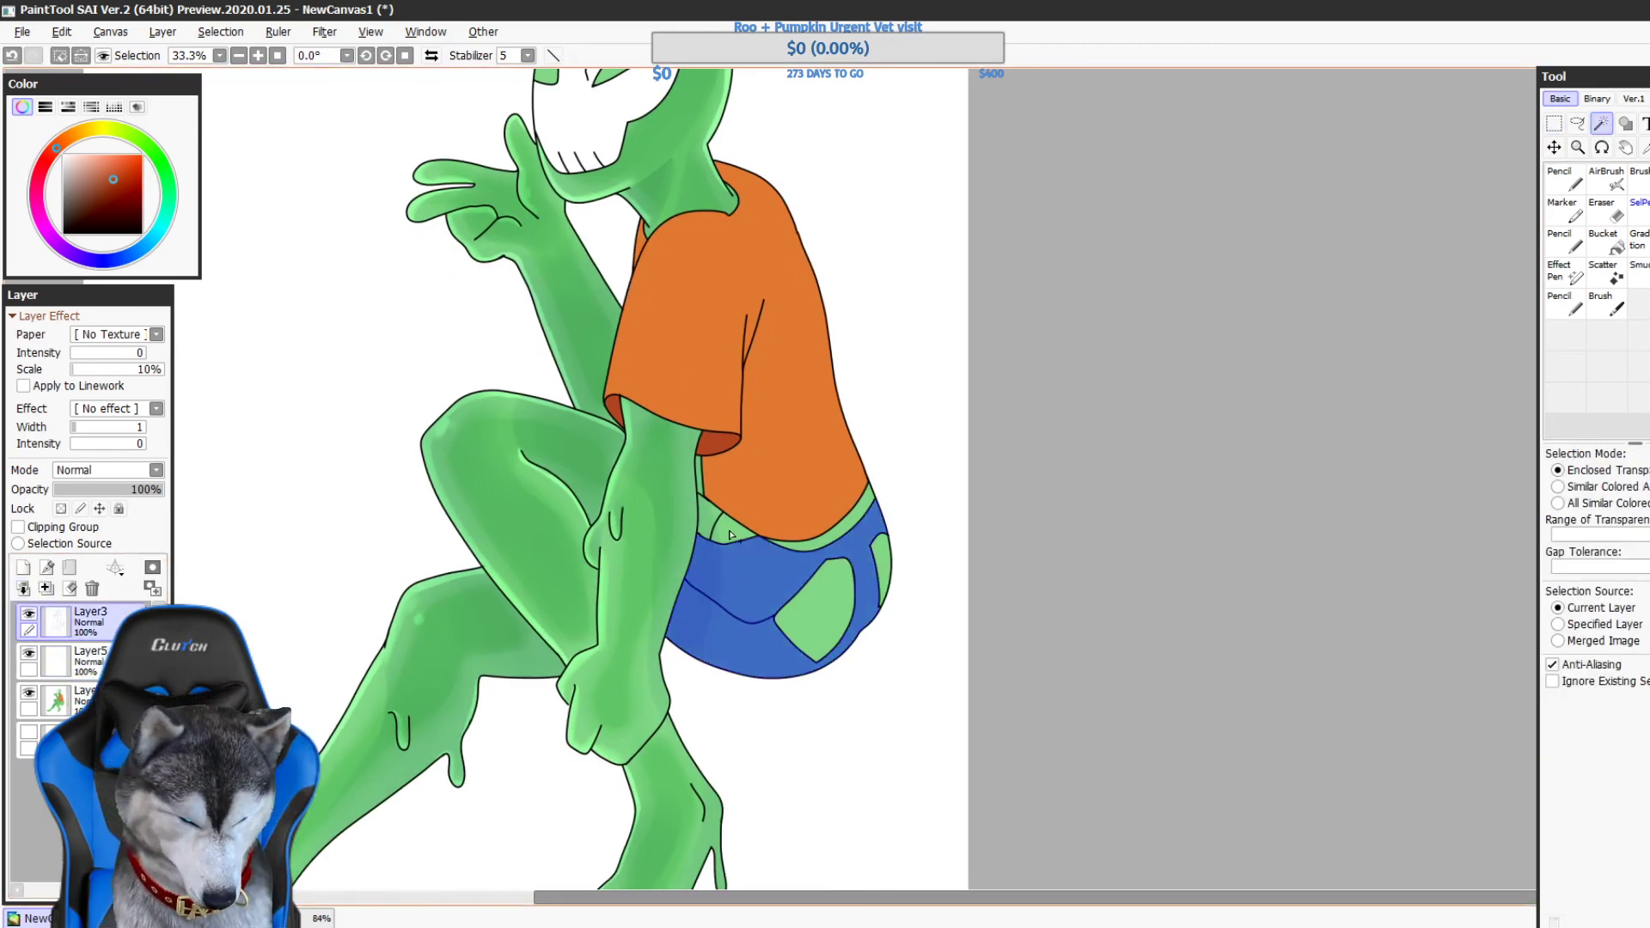
pyautogui.click(812, 601)
pyautogui.click(844, 540)
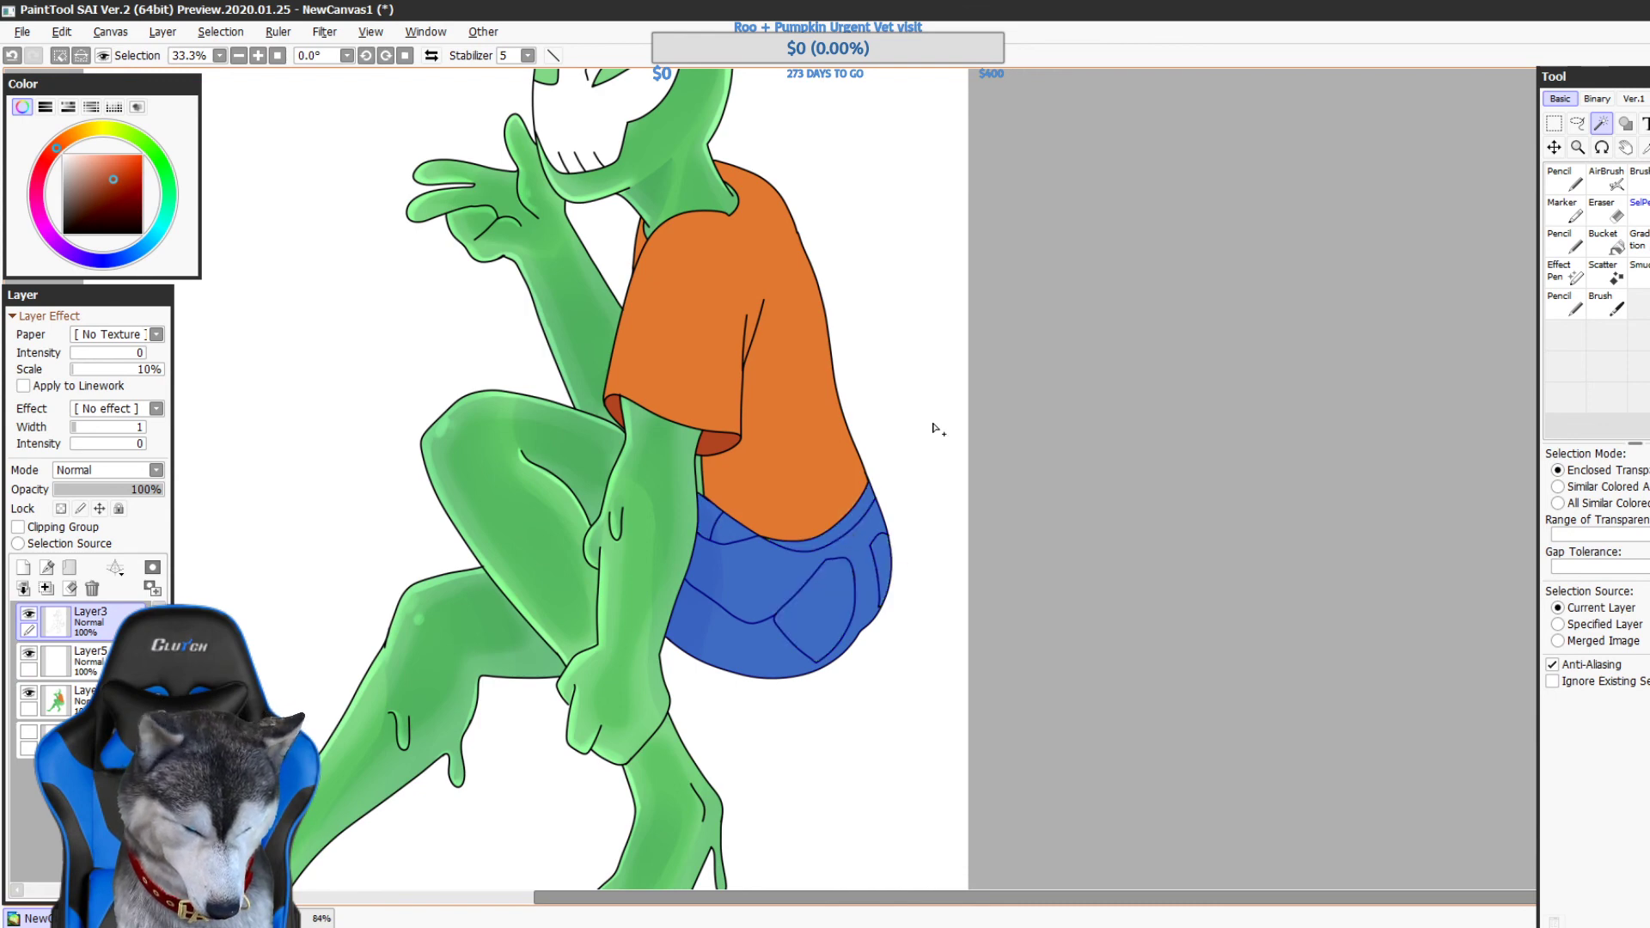
# - Sample the purple of the reference character's shorts and fill the selected shorts with a purple based on it on the new layer
pyautogui.click(334, 918)
pyautogui.rightClick(715, 437)
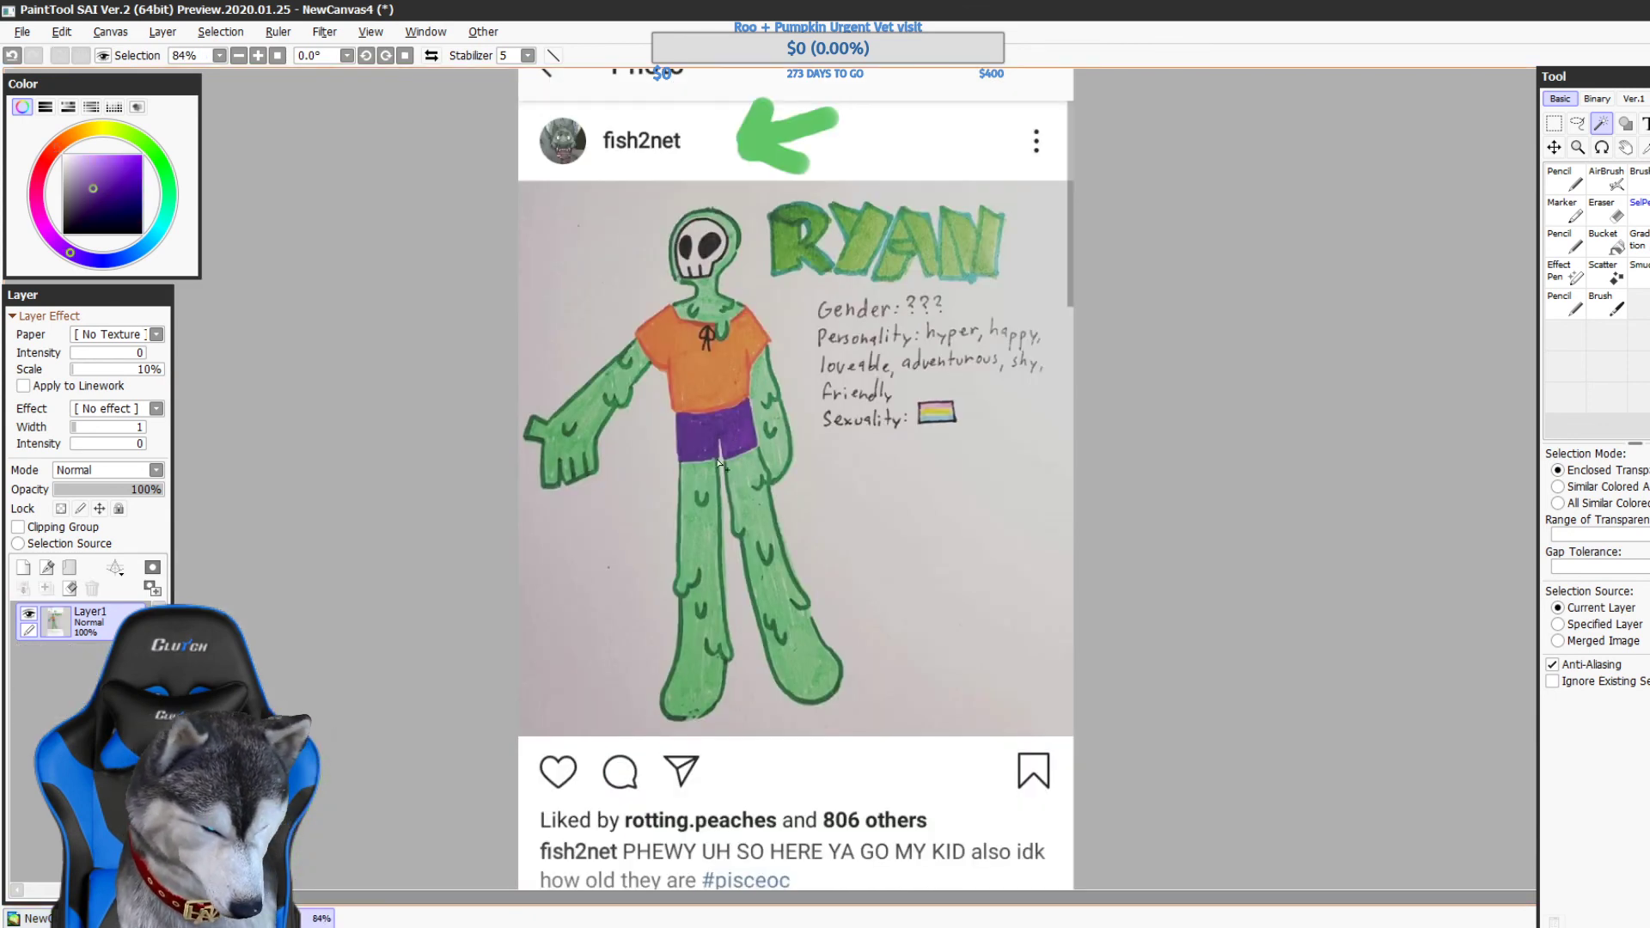
pyautogui.click(99, 918)
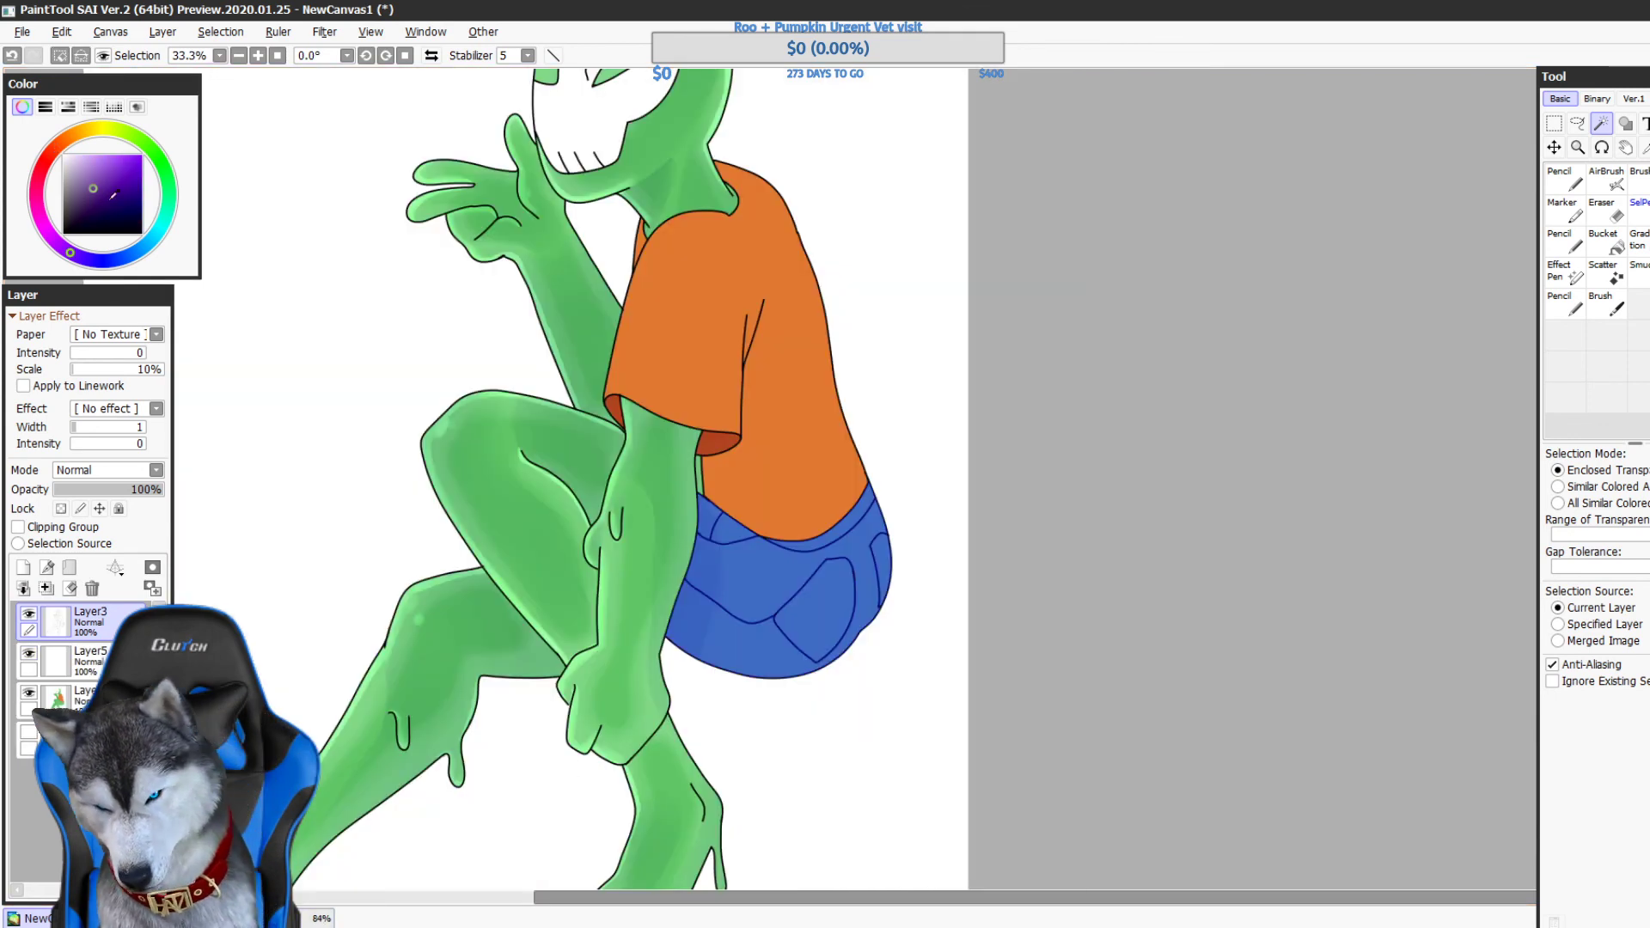
pyautogui.click(1602, 241)
pyautogui.click(86, 657)
pyautogui.click(789, 551)
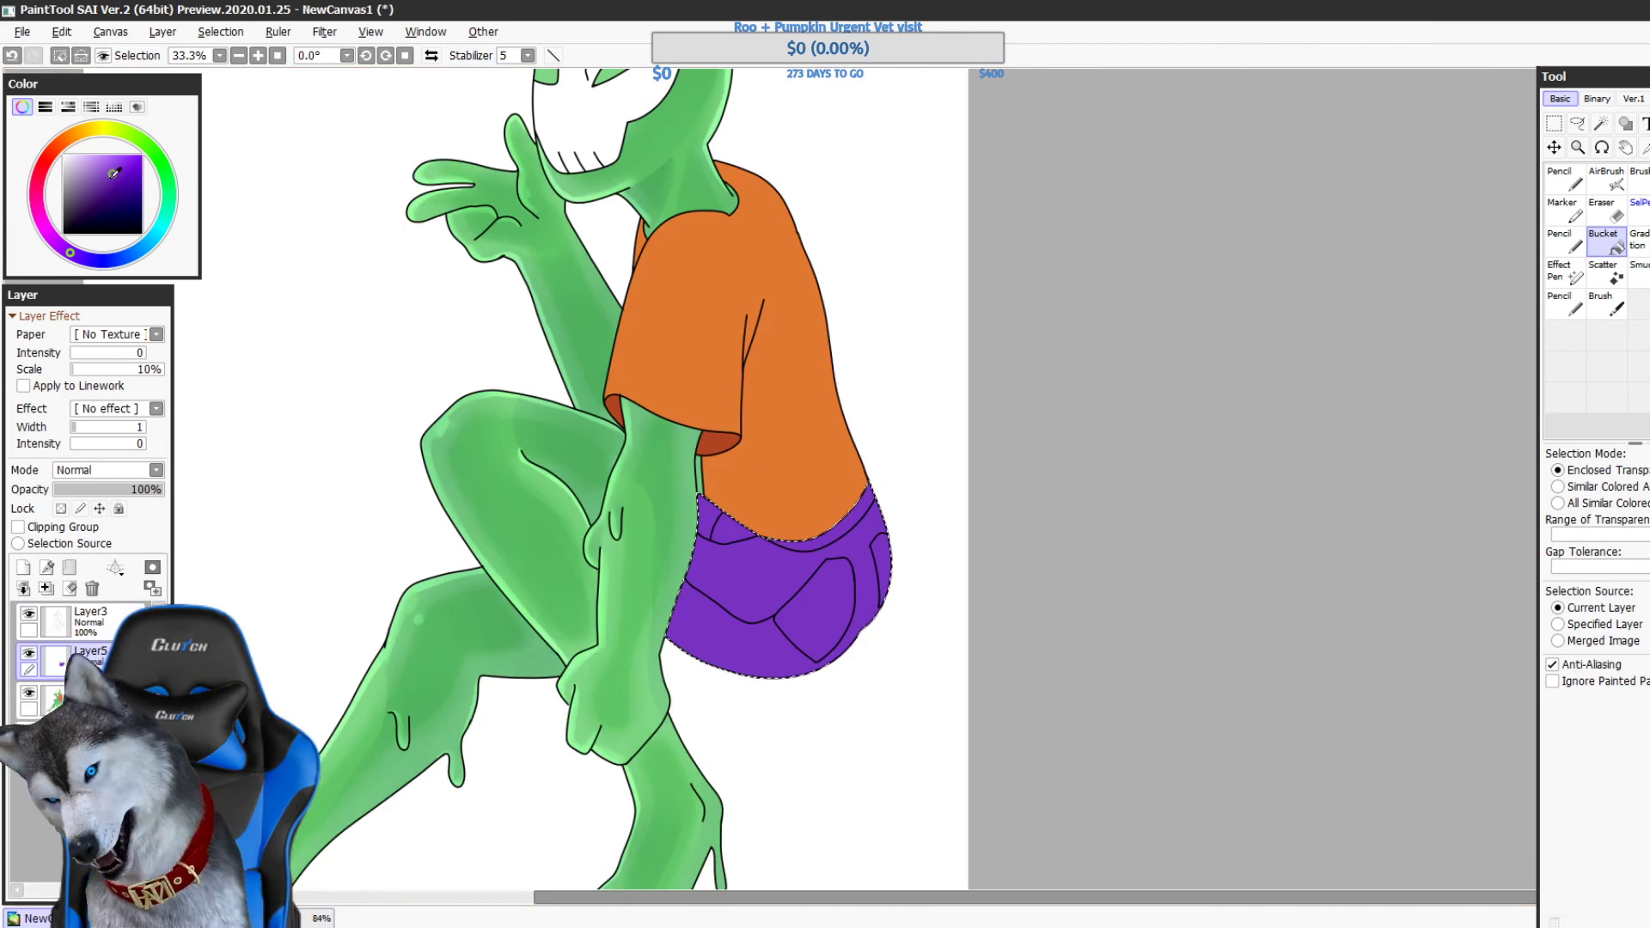
# - Redo the shorts' fill with progressively darker purples, keep the darkest one, and clear the selection
pyautogui.click(106, 179)
pyautogui.hotkey('ctrl', 'z')
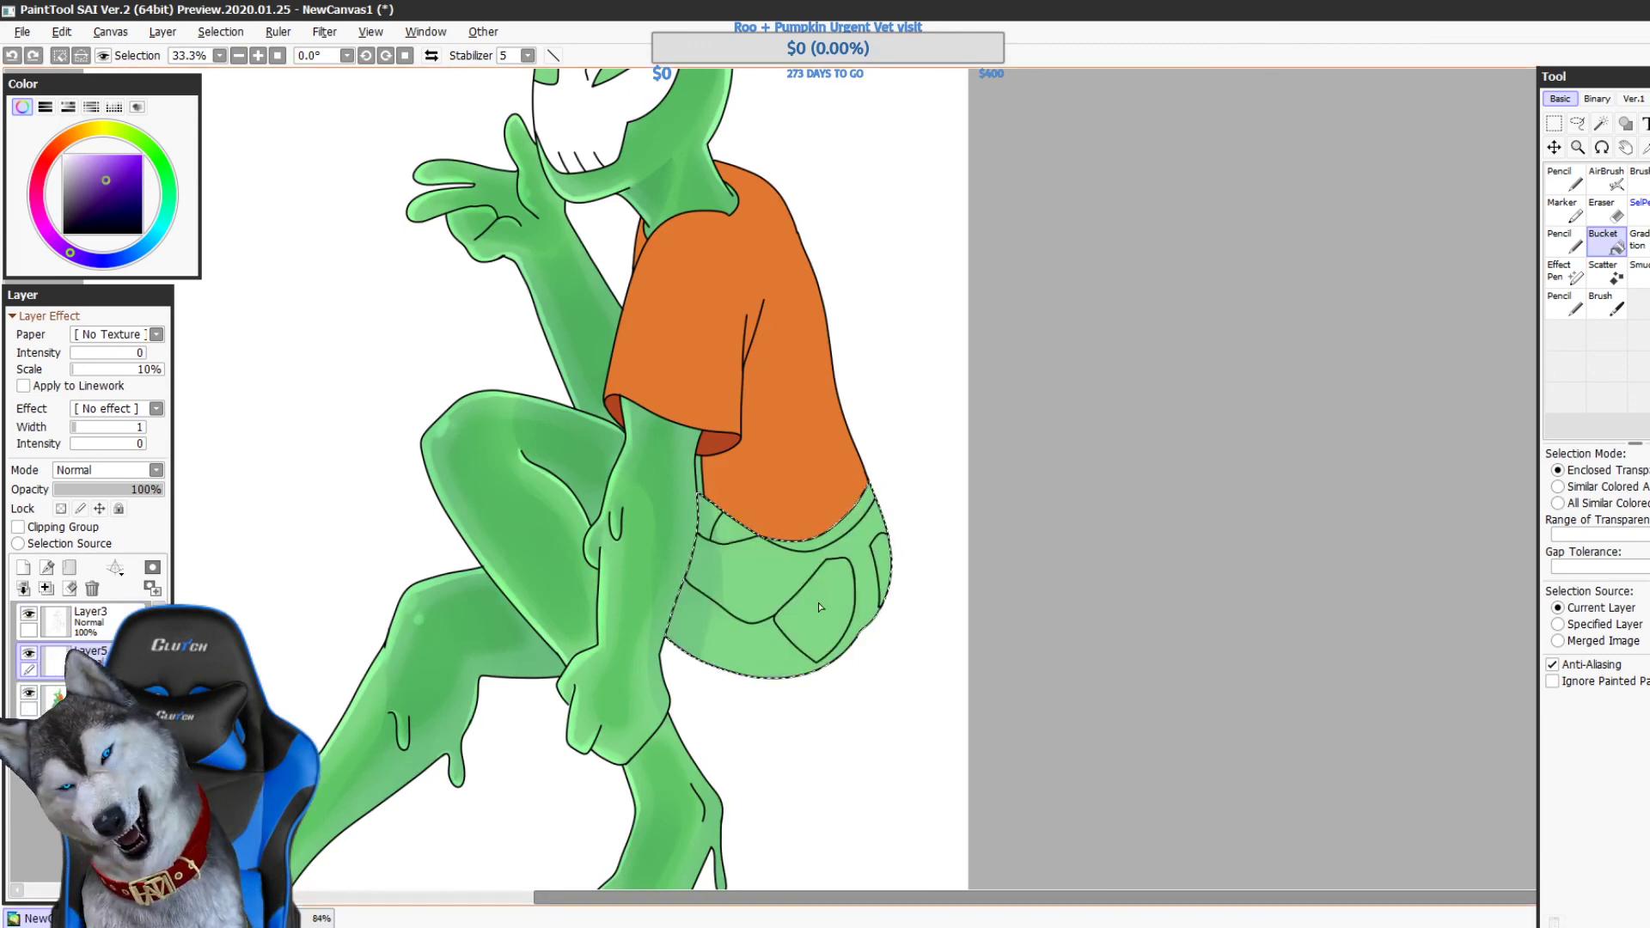
pyautogui.click(848, 630)
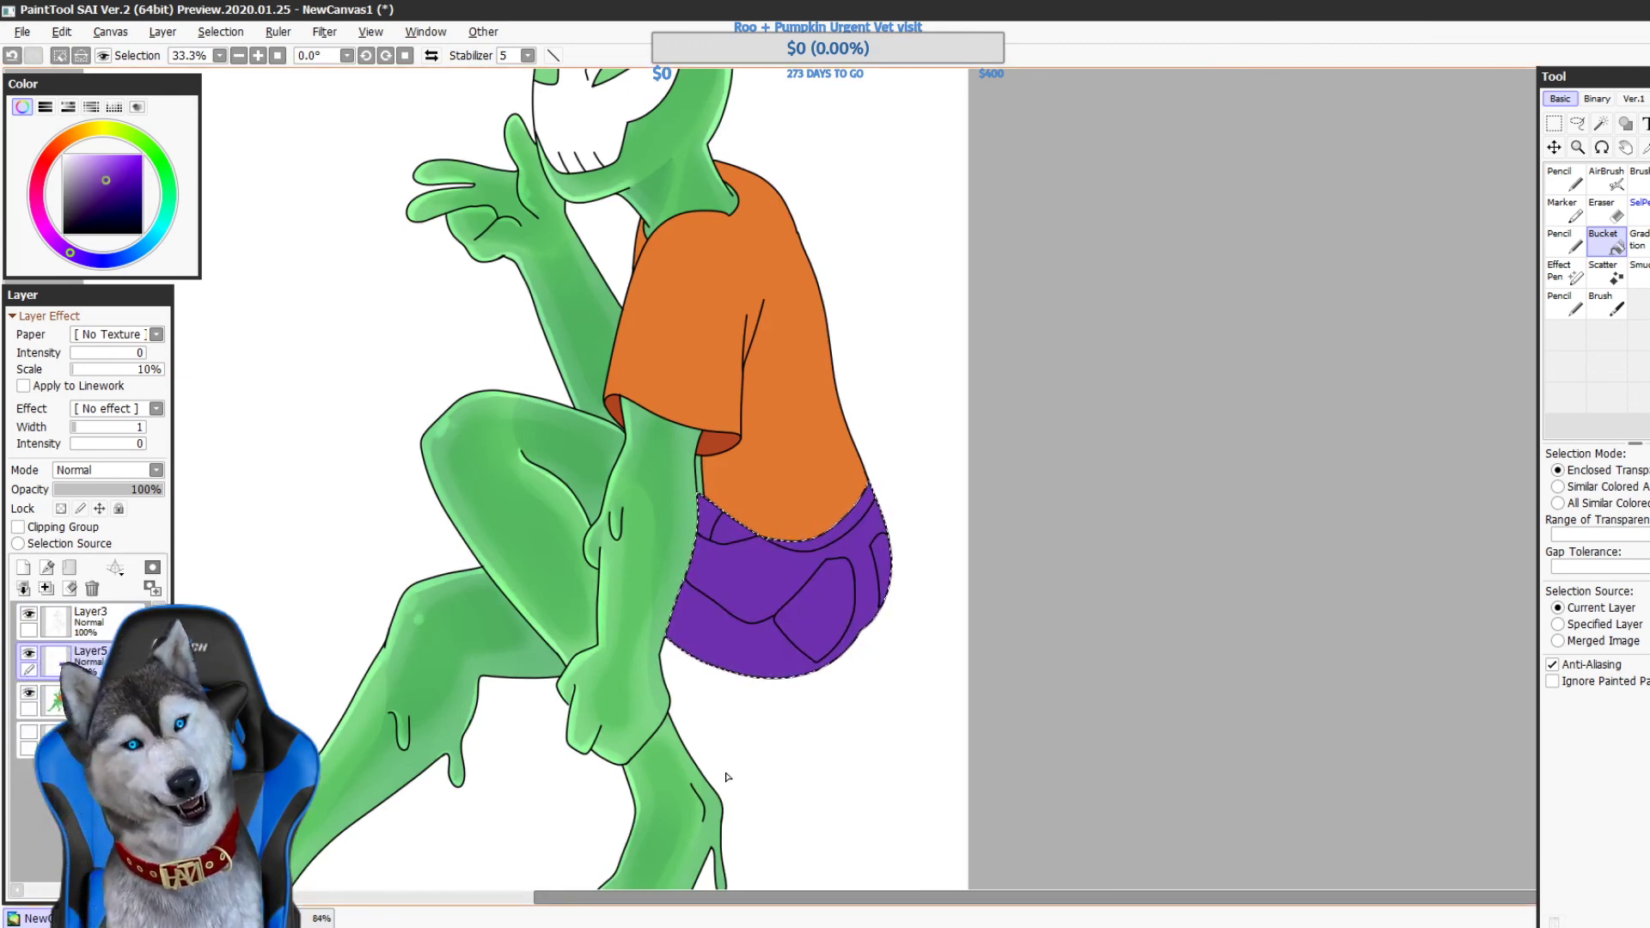
pyautogui.hotkey('ctrl', 'z')
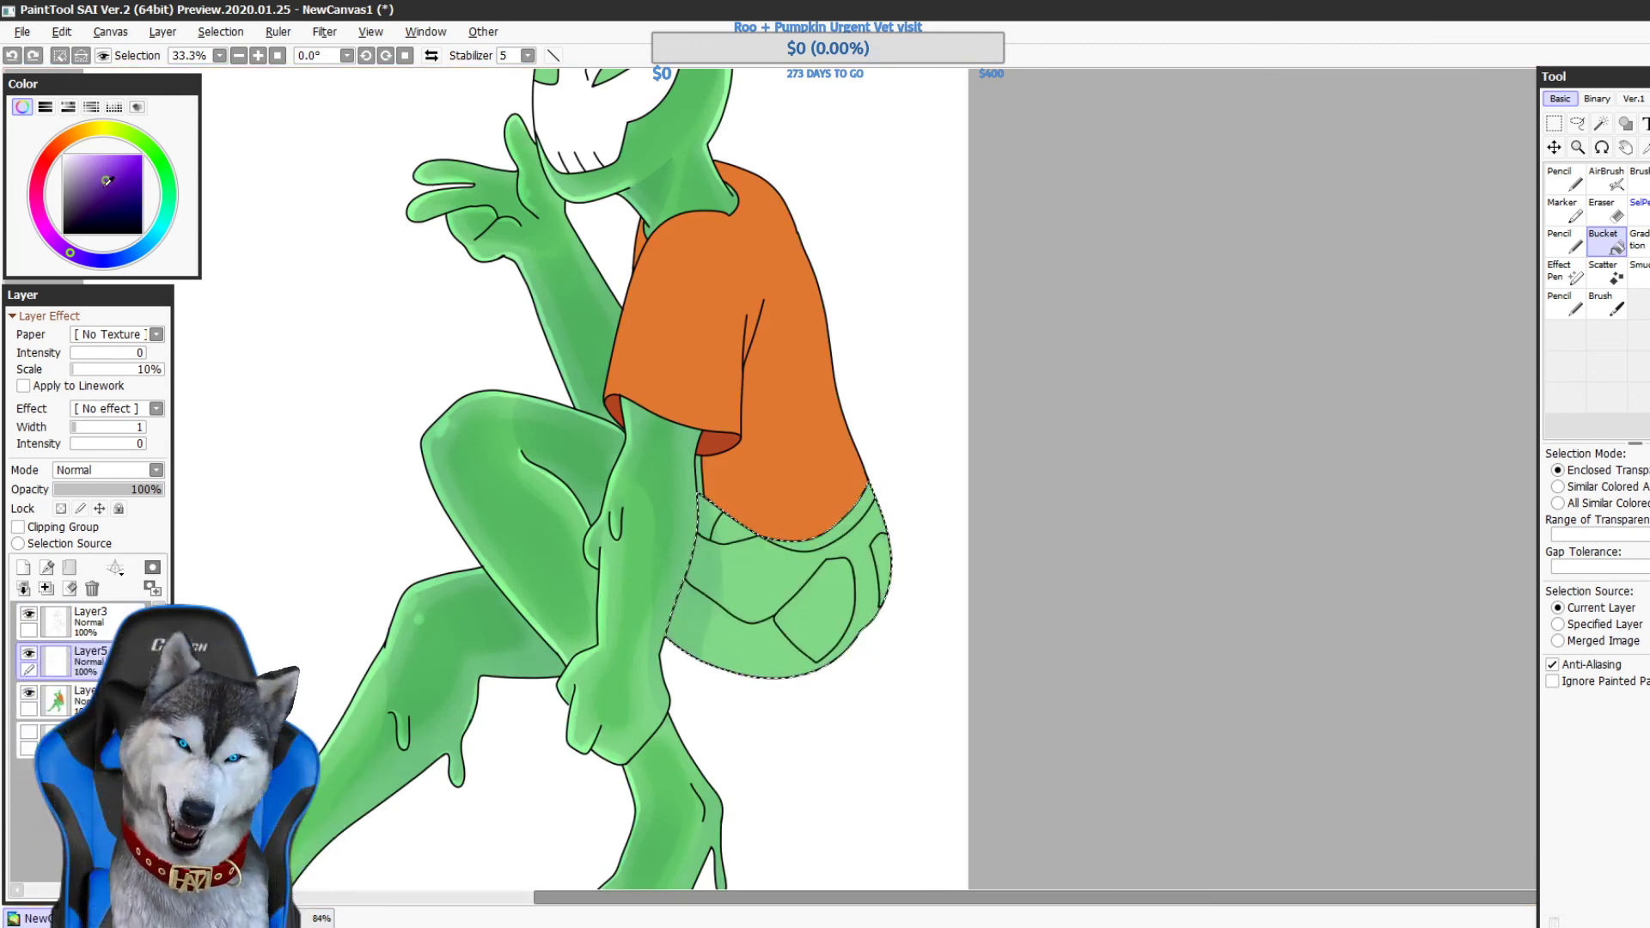
pyautogui.click(103, 185)
pyautogui.click(847, 625)
pyautogui.moveTo(1056, 575); pyautogui.dragTo(1033, 633)
pyautogui.click(1554, 123)
pyautogui.hotkey('ctrl', 'd')
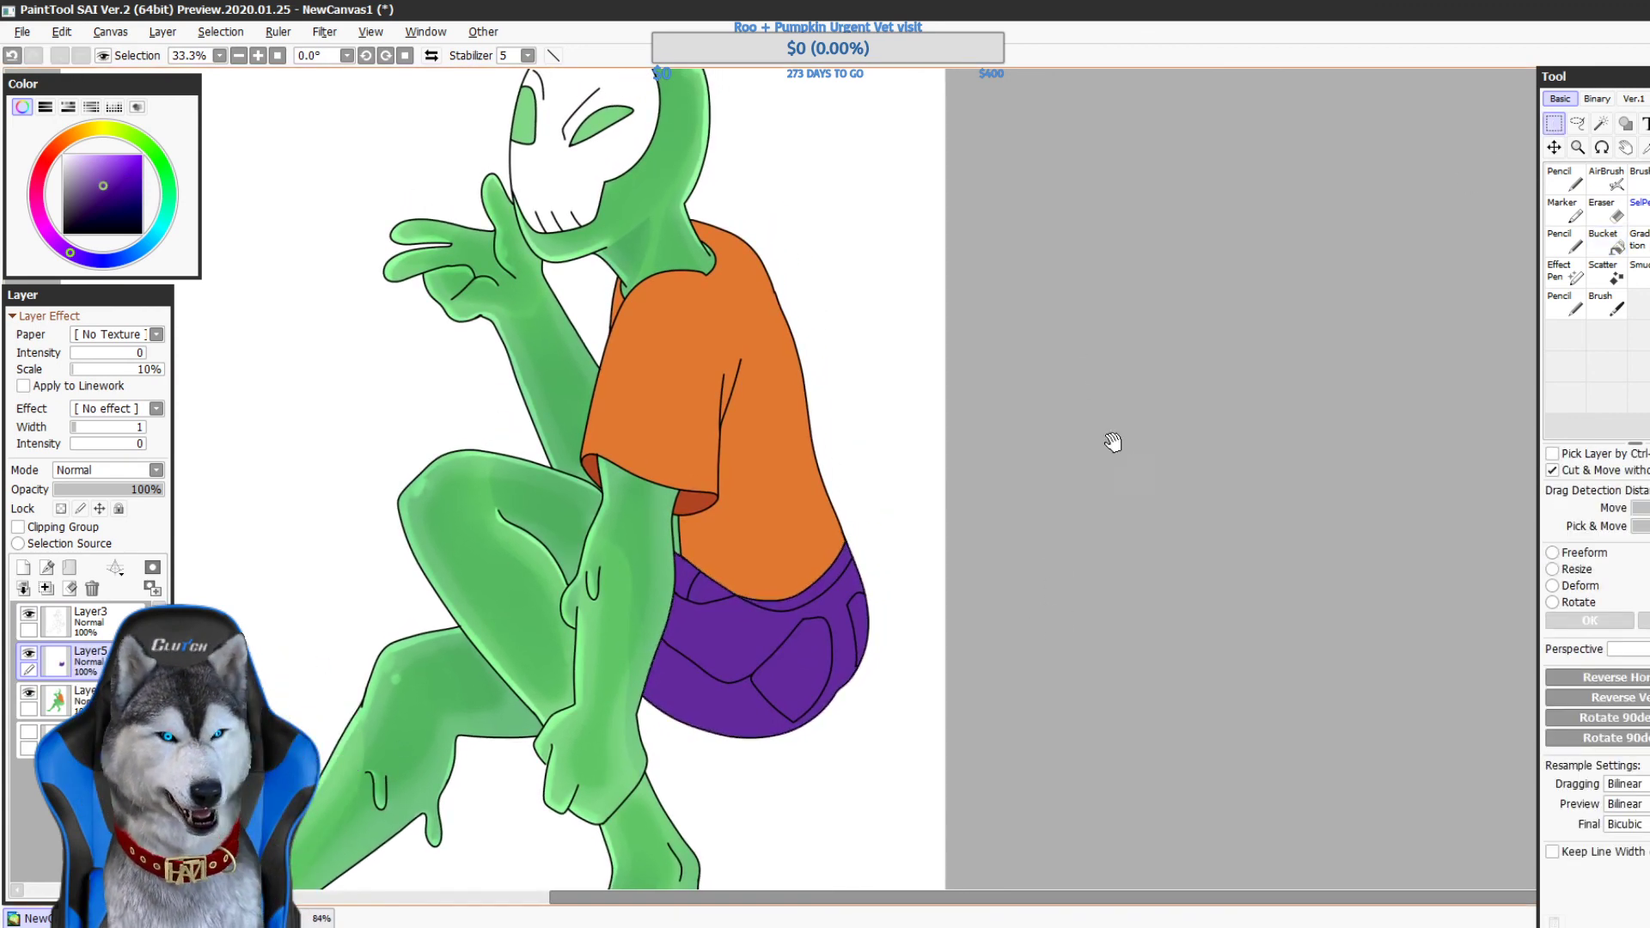
# - Select the waistband strip along the back of the shorts with the Magic Wand and fill it with a darker purple
pyautogui.scroll(-4, 1112, 442)
pyautogui.click(1602, 124)
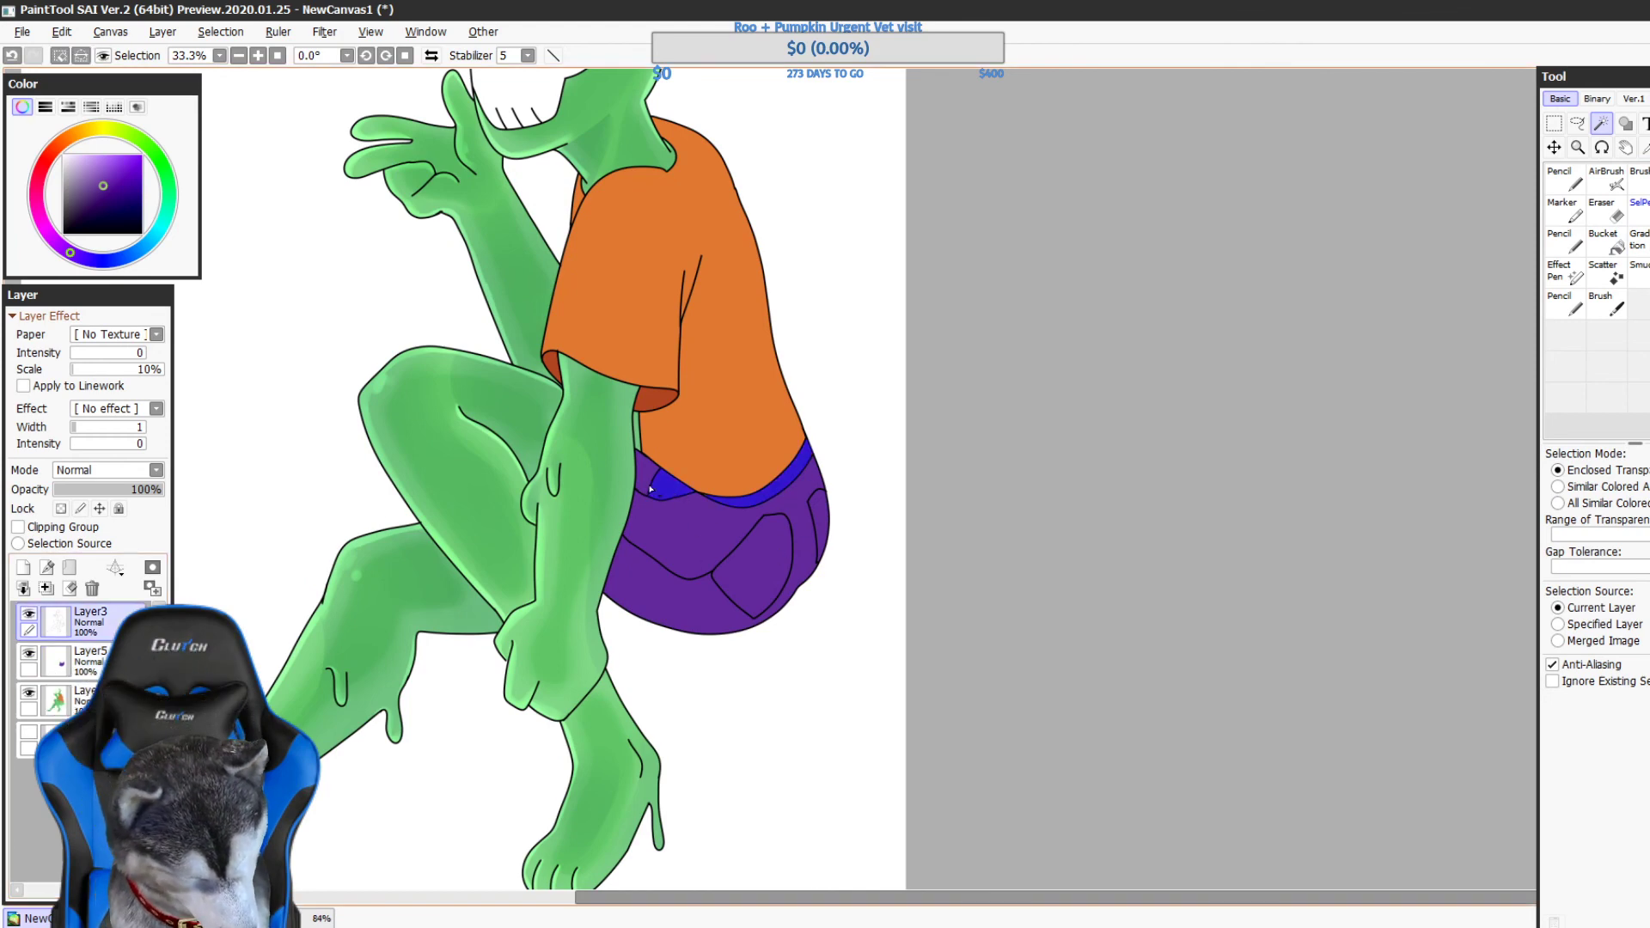
pyautogui.hotkey('ctrl', 'z')
pyautogui.click(1609, 244)
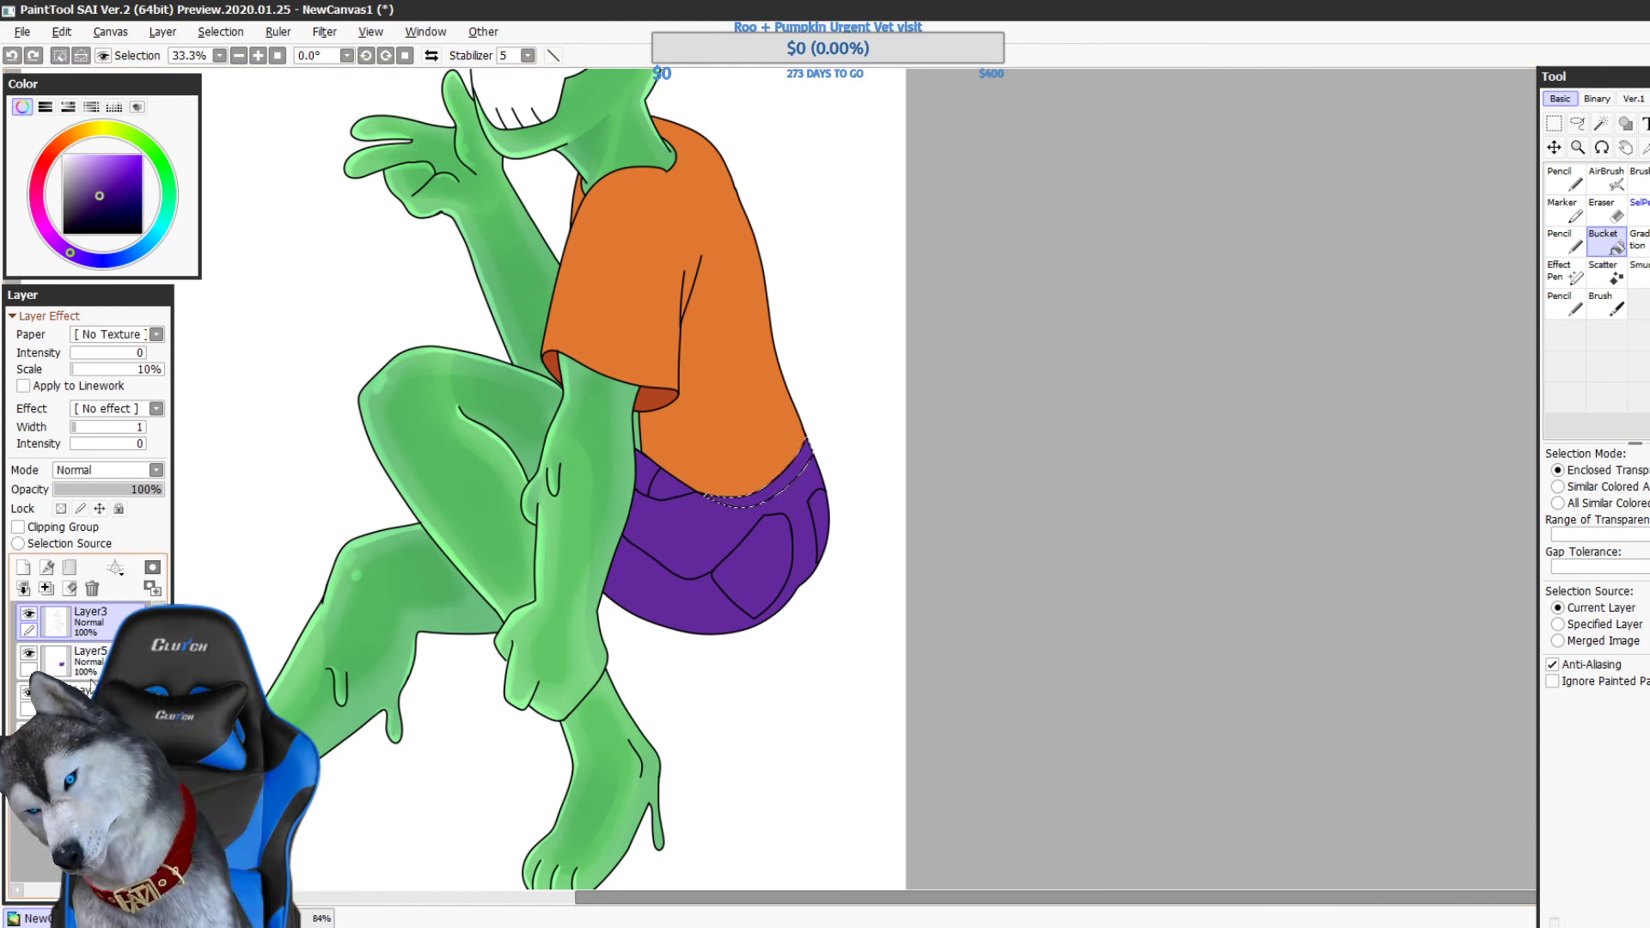
pyautogui.click(82, 660)
pyautogui.click(787, 468)
pyautogui.click(1554, 125)
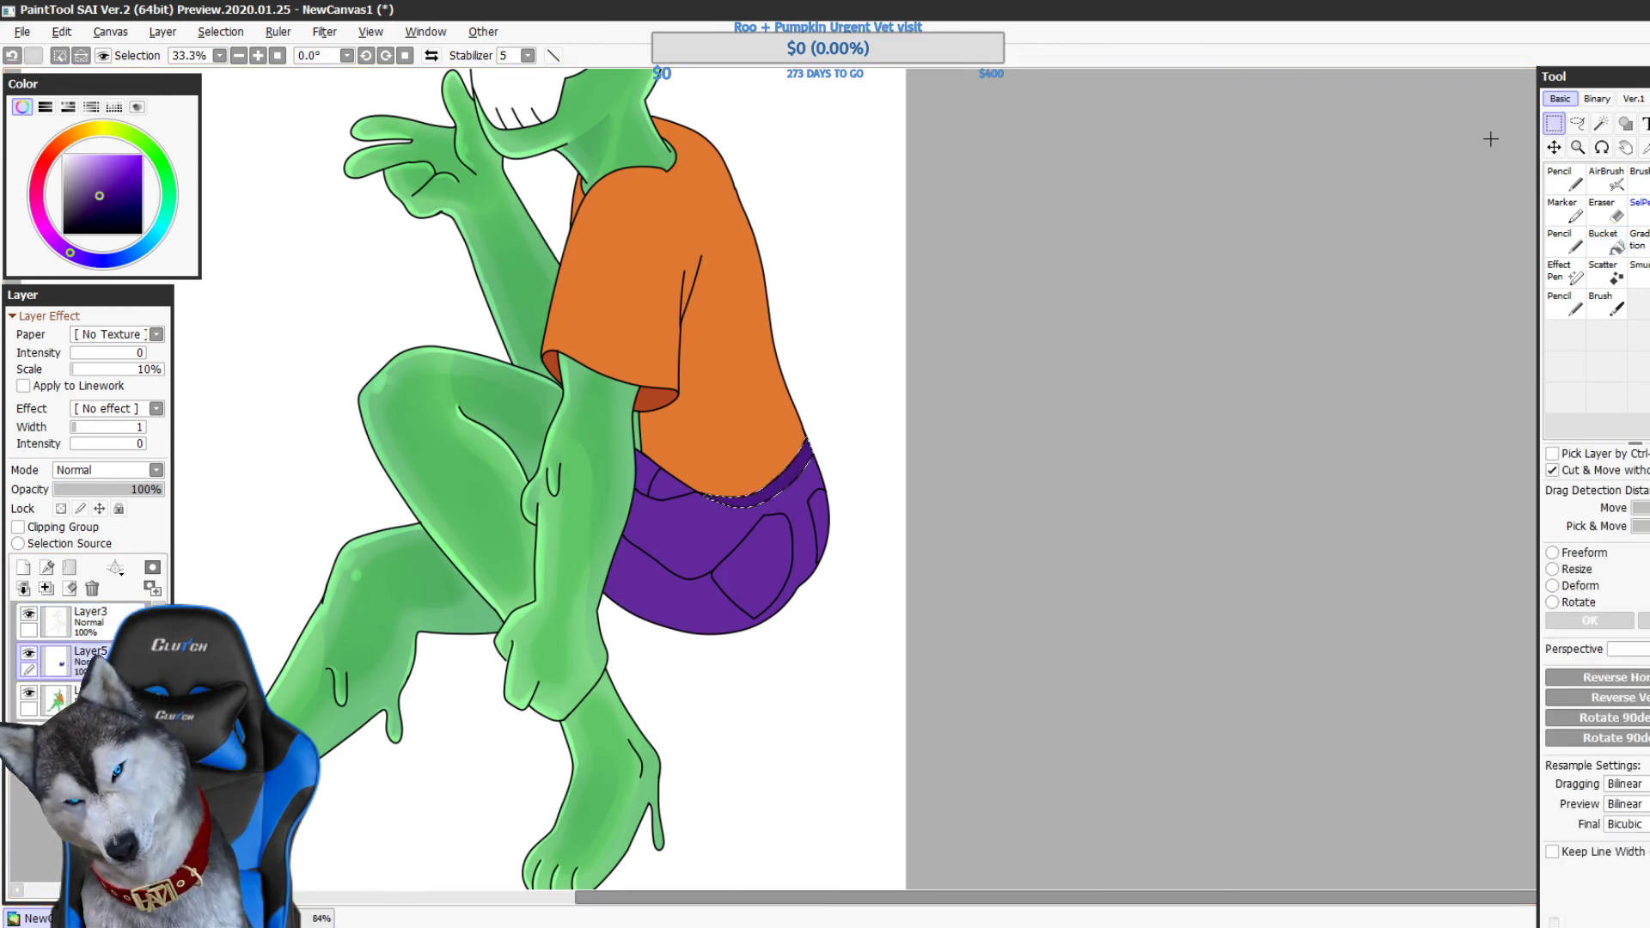
# - Clear the waistband selection, switch to the Pencil for edge touch-ups, and sample the shirt's orange near the sleeve hem
pyautogui.click(1490, 142)
pyautogui.moveTo(1152, 478); pyautogui.dragTo(1168, 591)
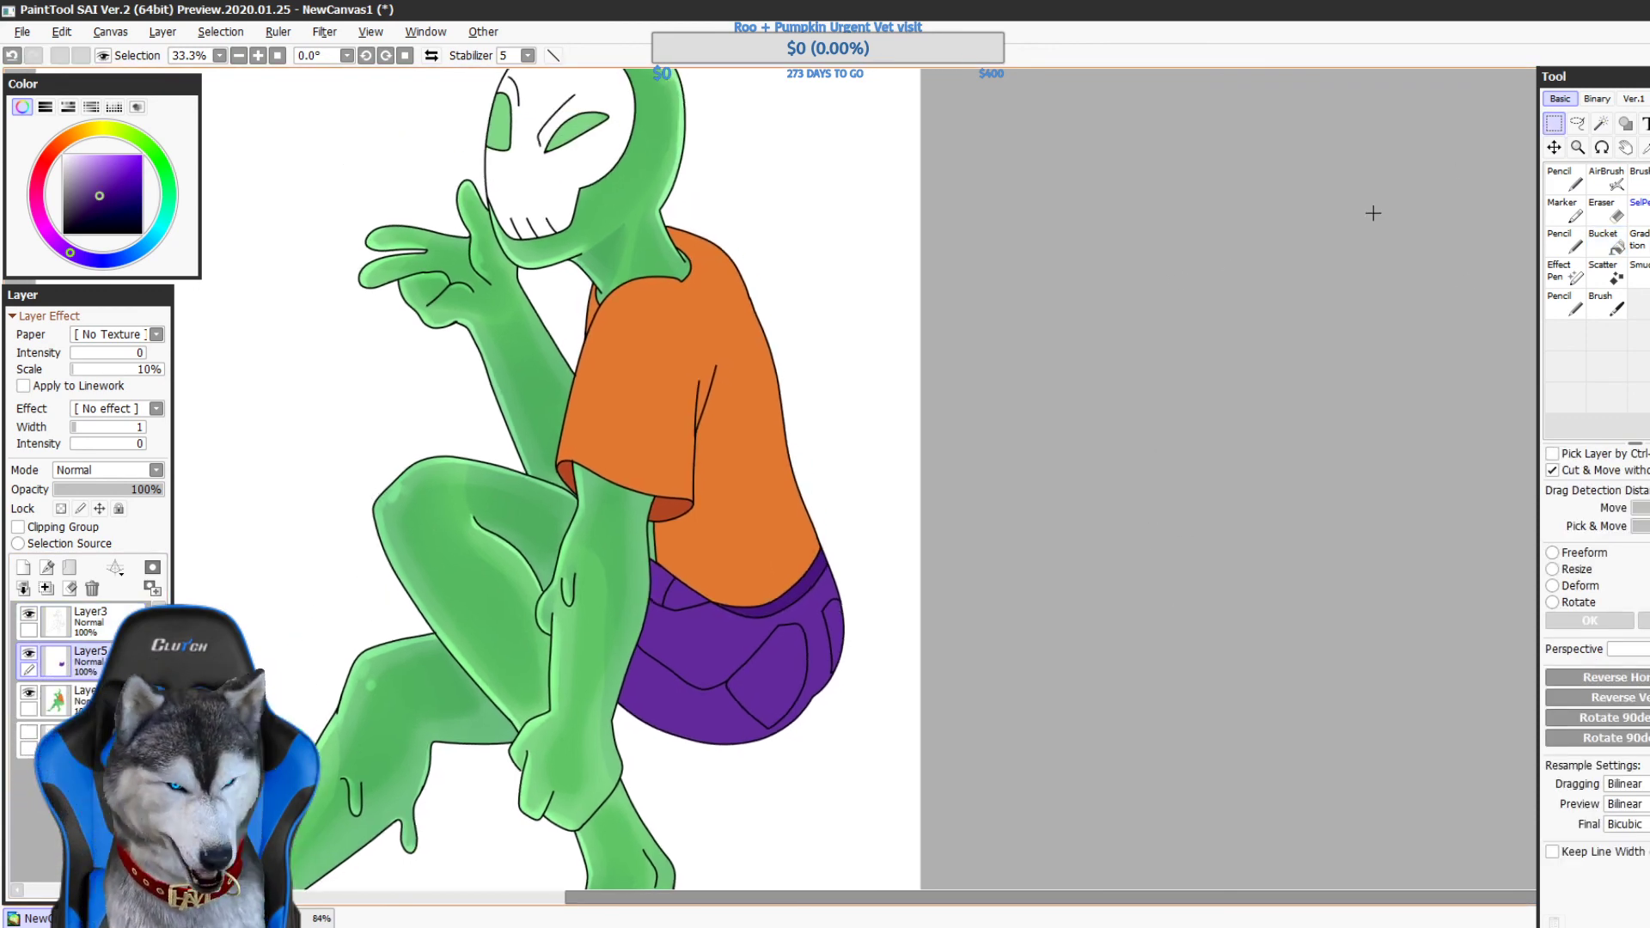
pyautogui.scroll(3, 1374, 213)
pyautogui.moveTo(514, 698); pyautogui.dragTo(1017, 177)
pyautogui.moveTo(974, 475); pyautogui.dragTo(983, 241)
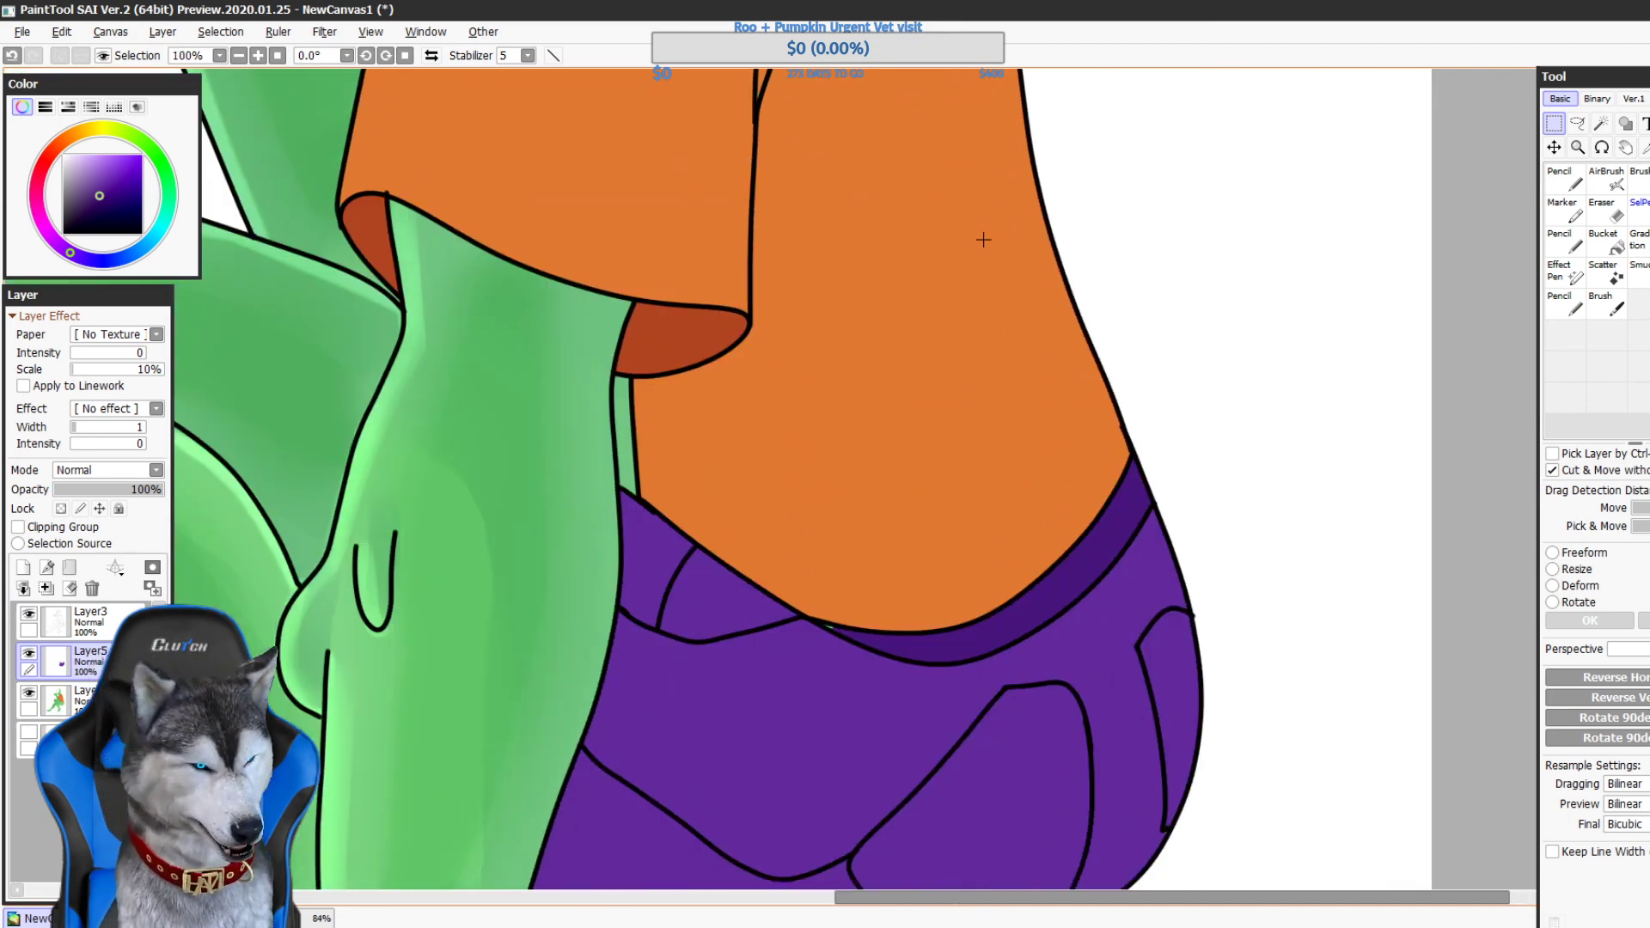
pyautogui.click(1566, 305)
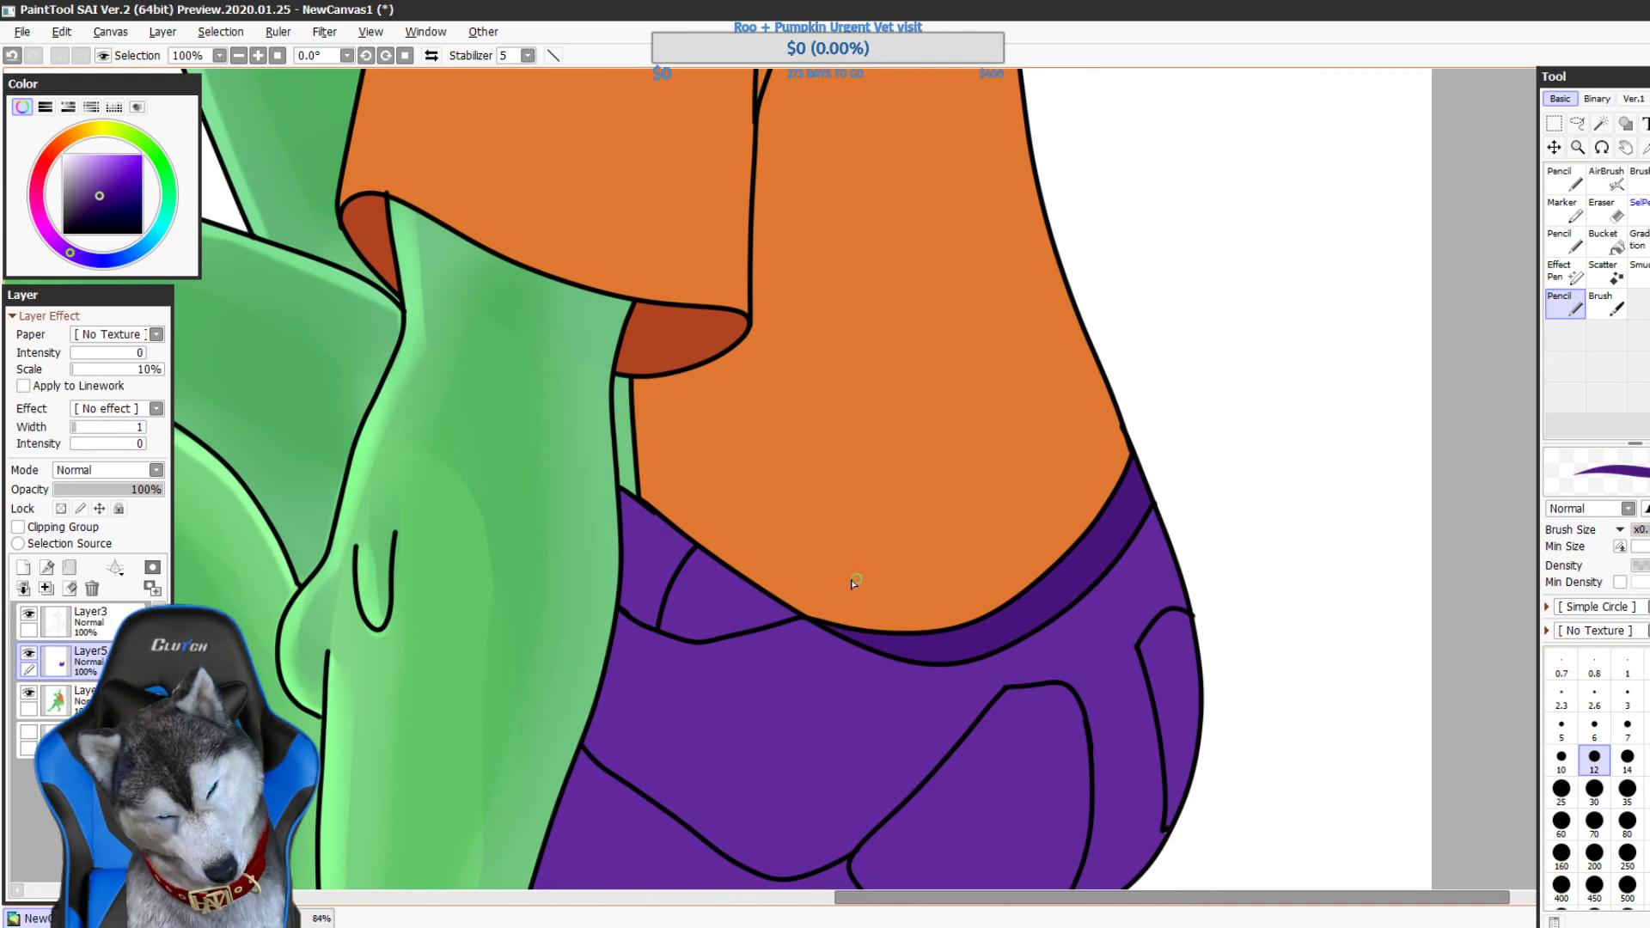
pyautogui.moveTo(1092, 427); pyautogui.dragTo(1028, 592)
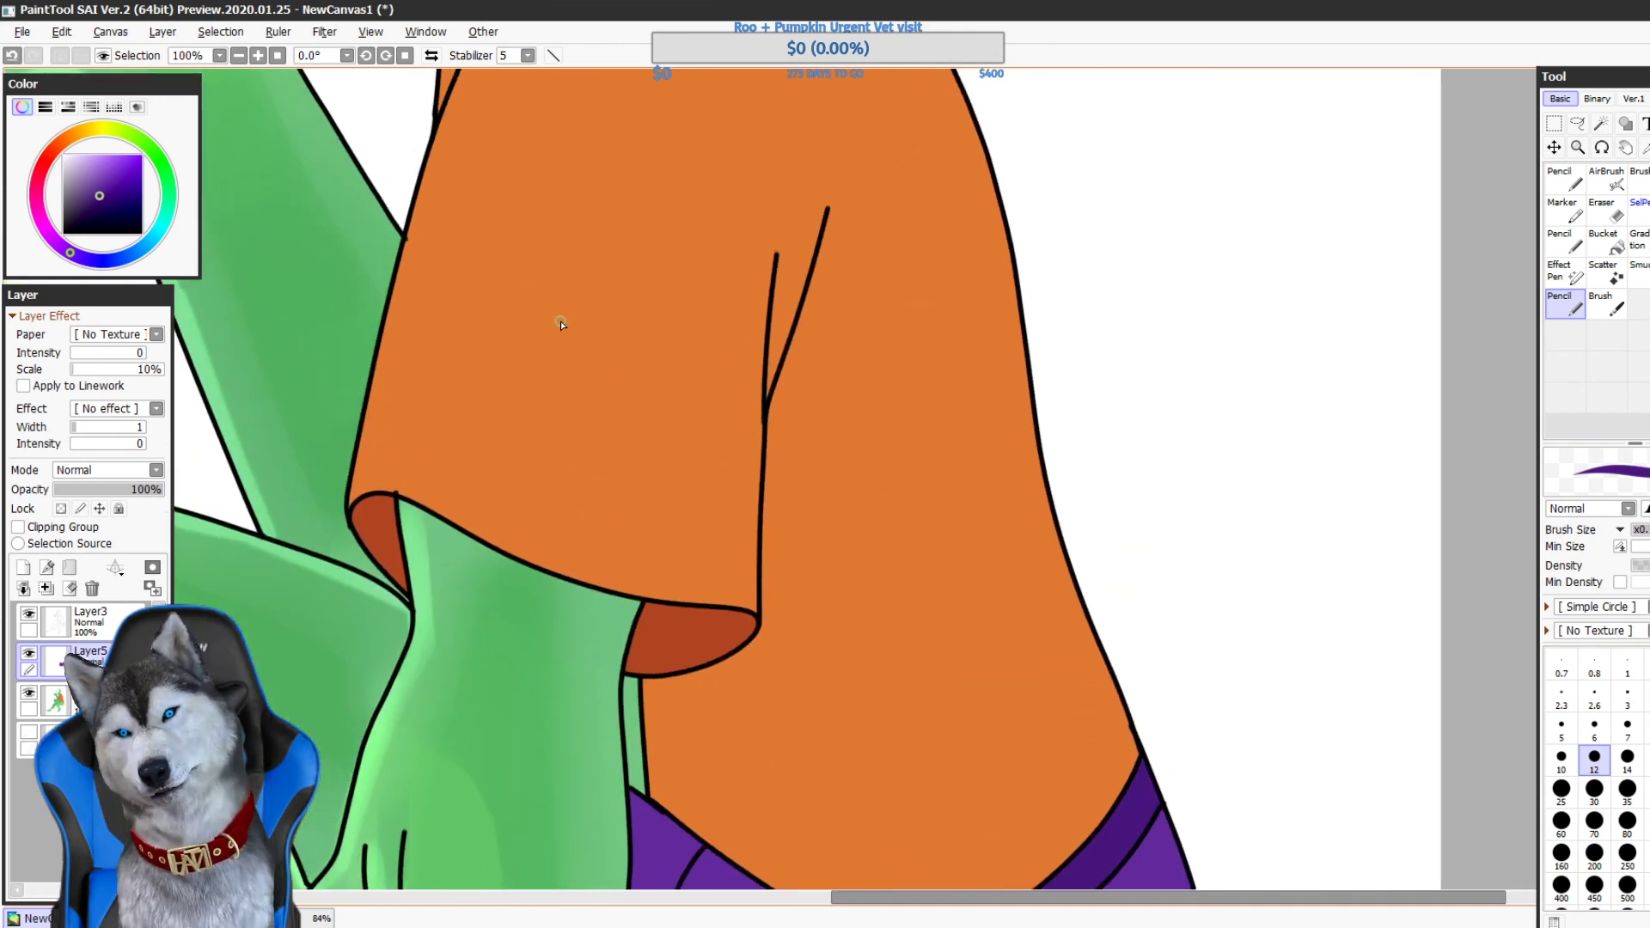
pyautogui.keyDown('alt'); pyautogui.click(367, 457); pyautogui.keyUp('alt')
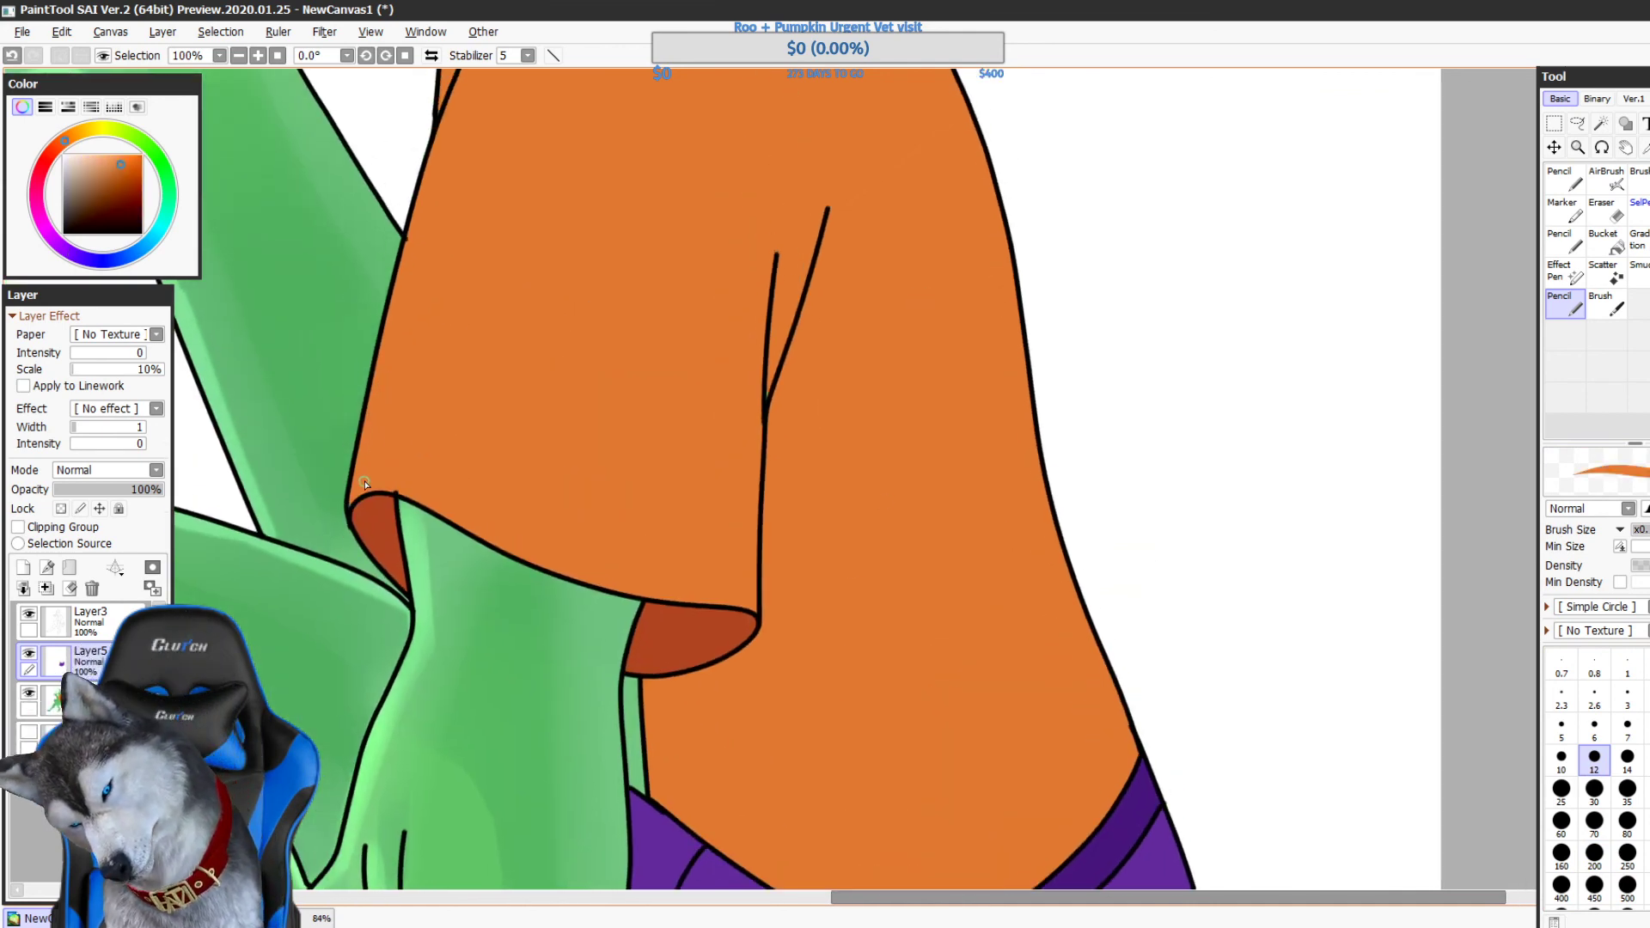
pyautogui.moveTo(611, 291); pyautogui.dragTo(792, 564)
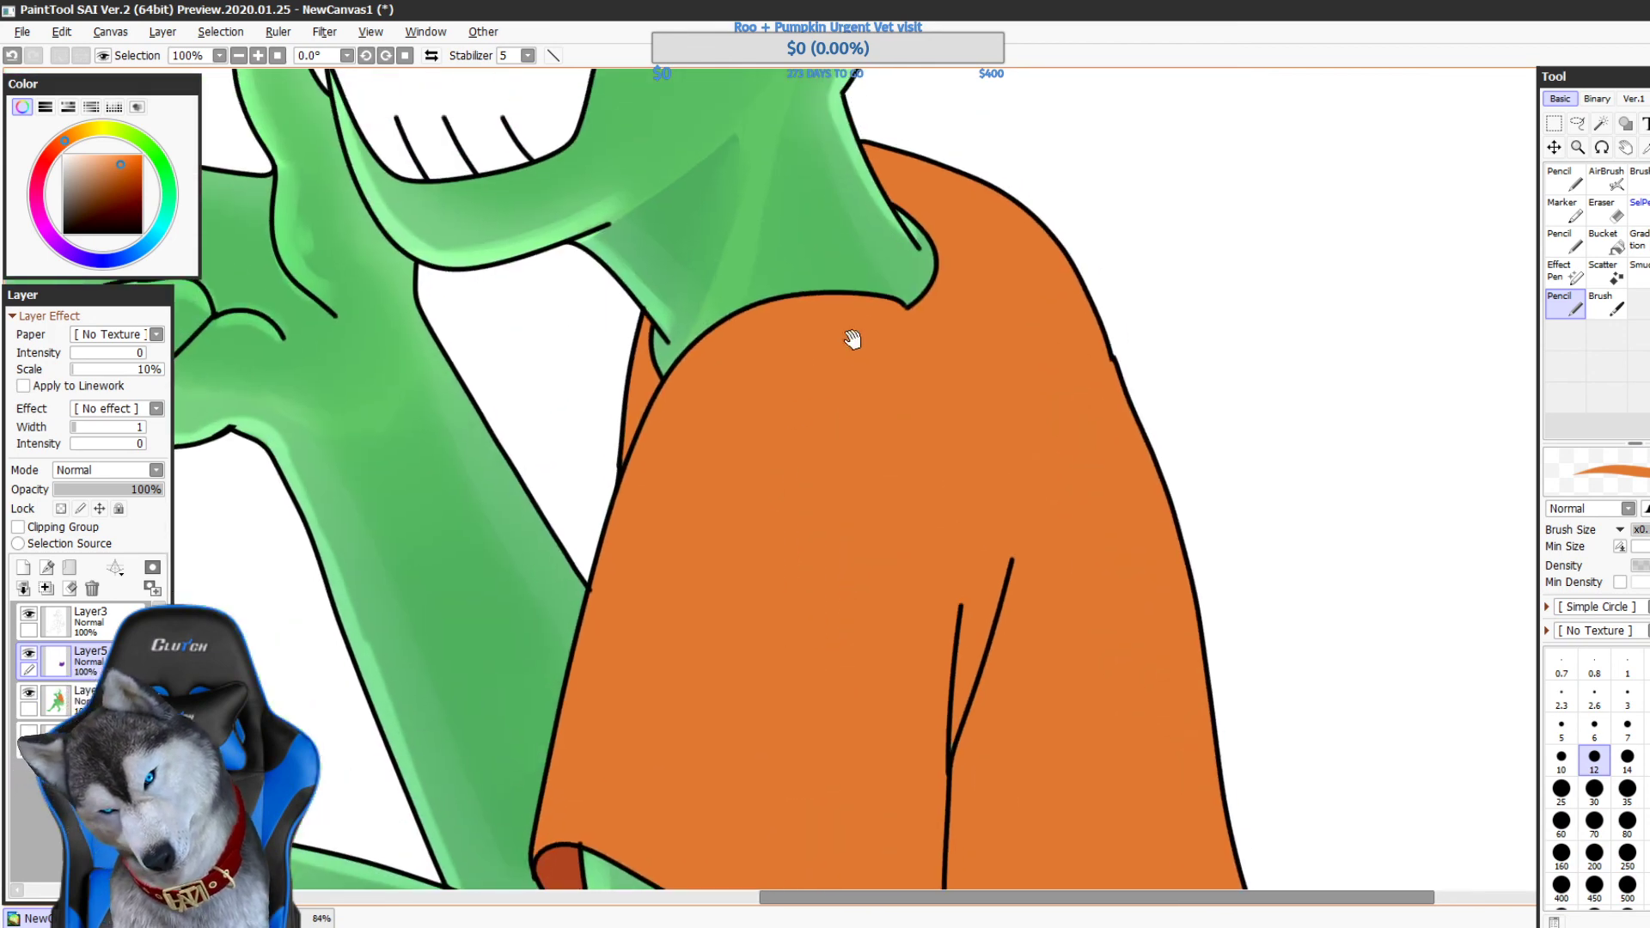
# - Fill both eye holes of the skull mask with black using the Bucket on Layer3
pyautogui.moveTo(1050, 201); pyautogui.dragTo(895, 481)
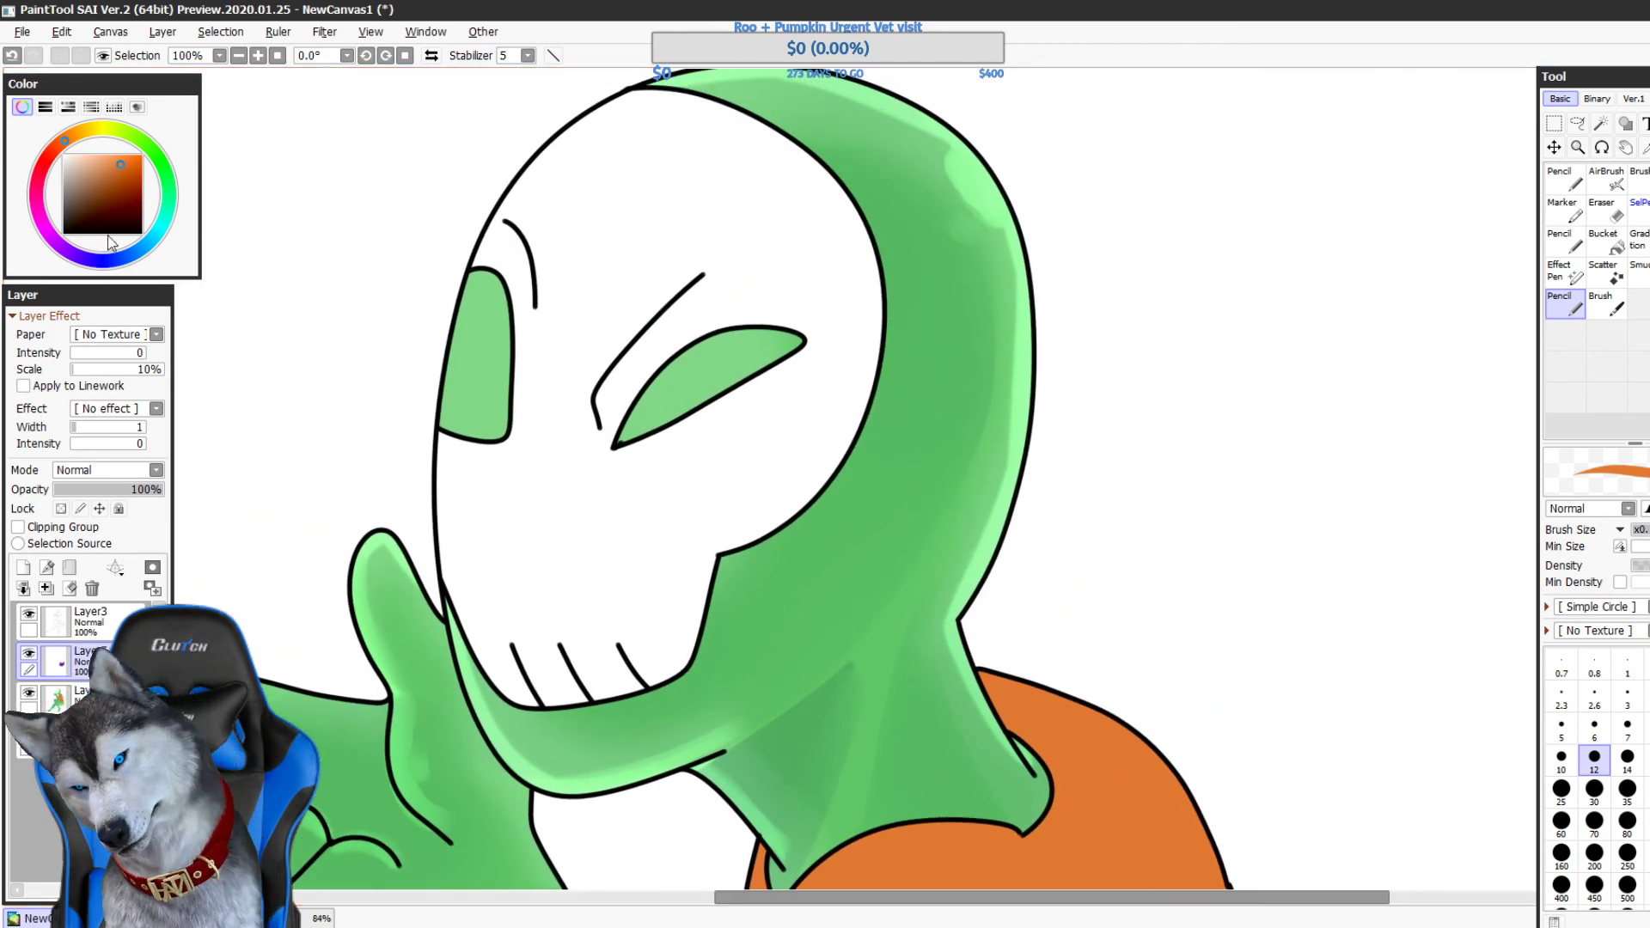
pyautogui.click(64, 233)
pyautogui.click(1603, 241)
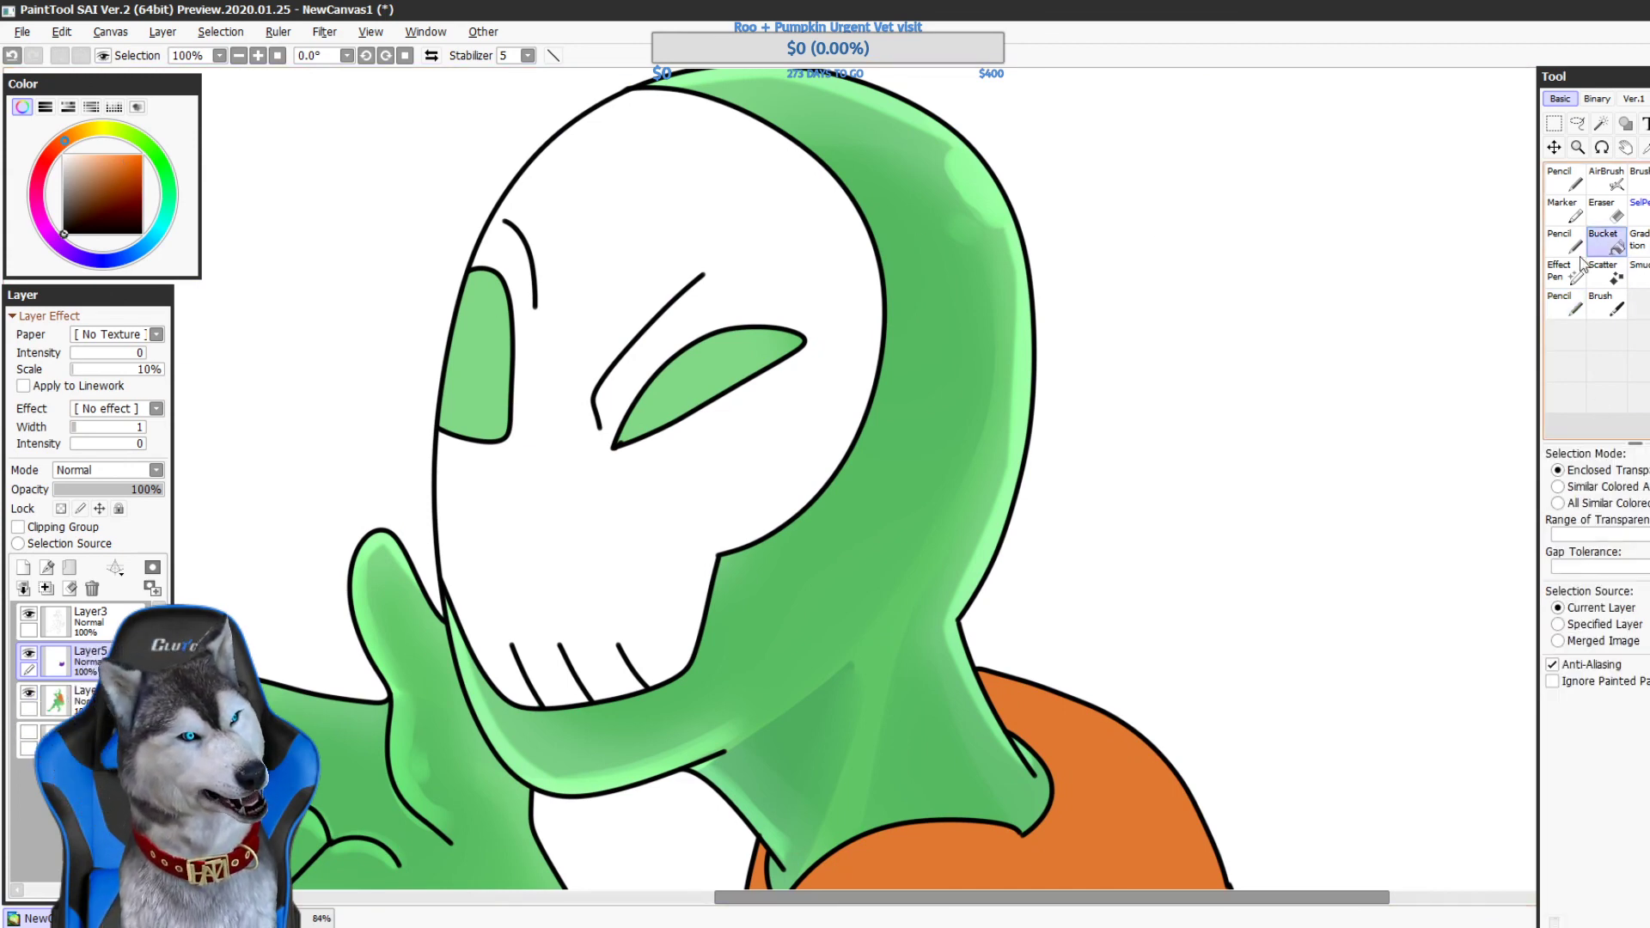
pyautogui.click(90, 621)
pyautogui.click(713, 378)
pyautogui.click(486, 365)
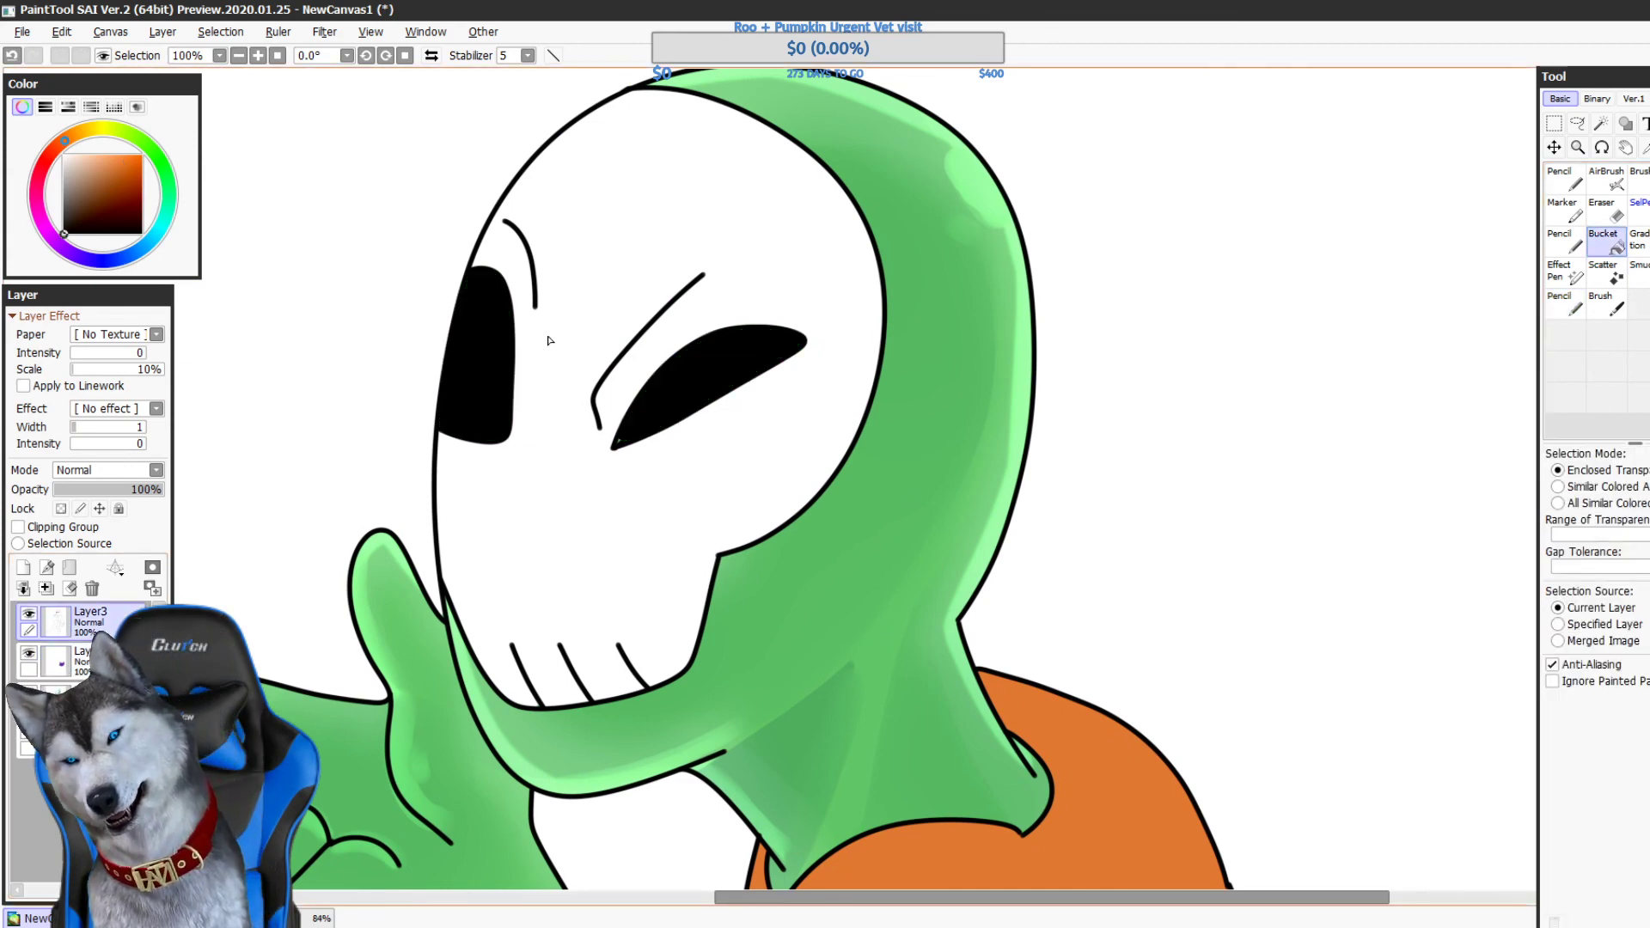
# - Touch up the unfilled inner corner of the mask's slanted eye in black with the size 12 Pencil
pyautogui.click(1564, 178)
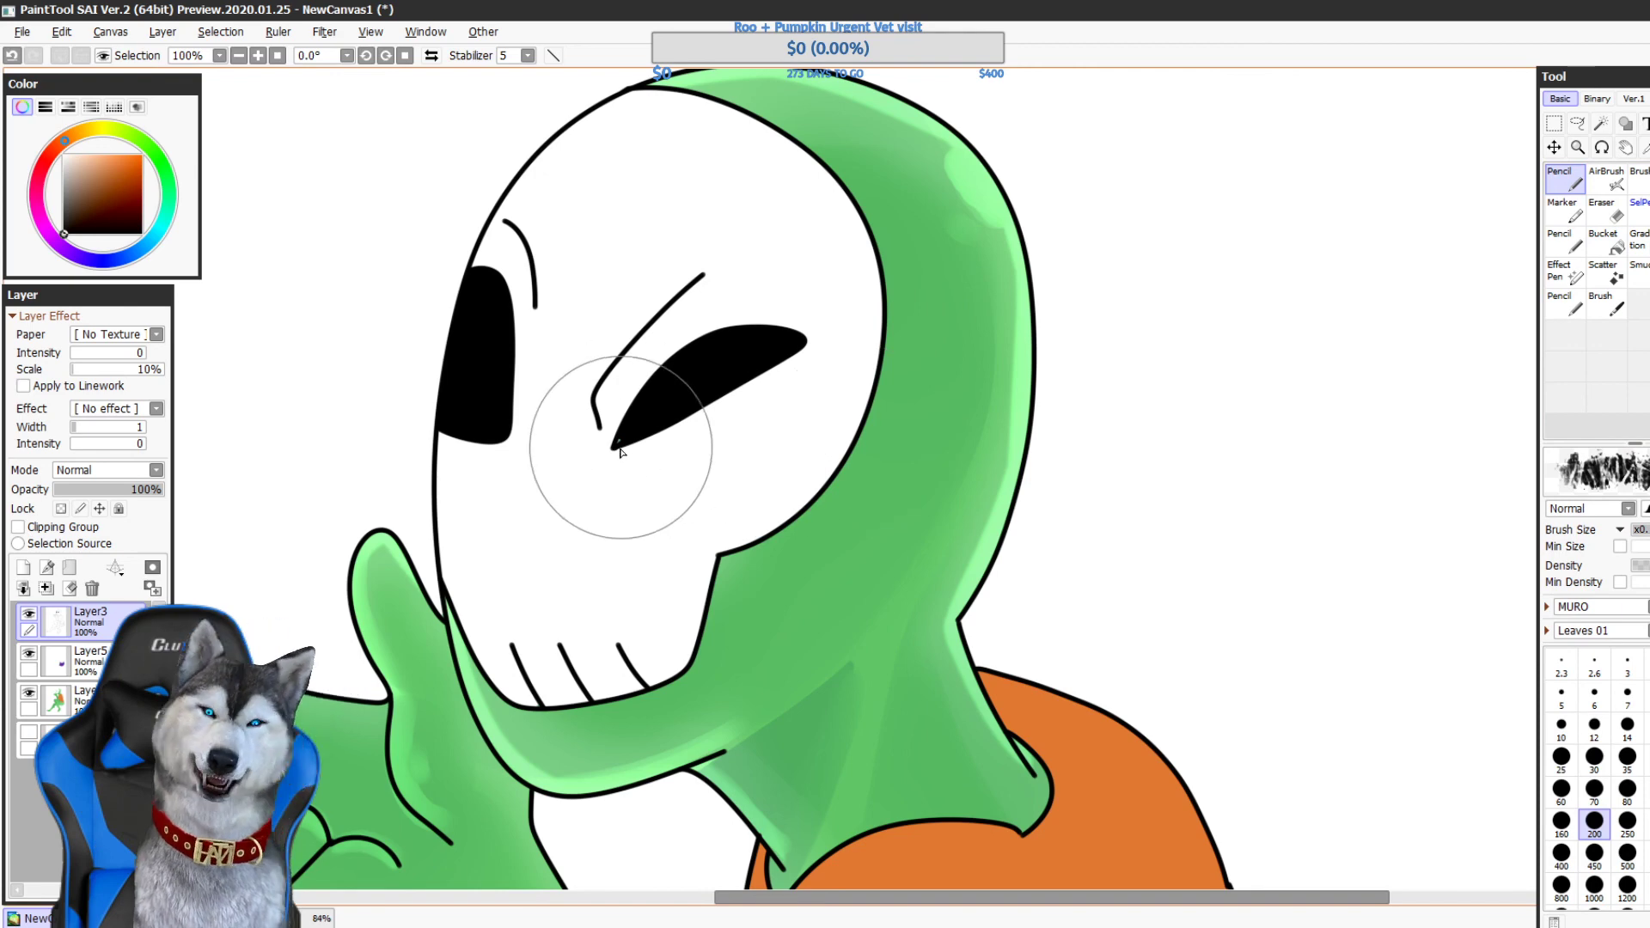
pyautogui.click(1565, 304)
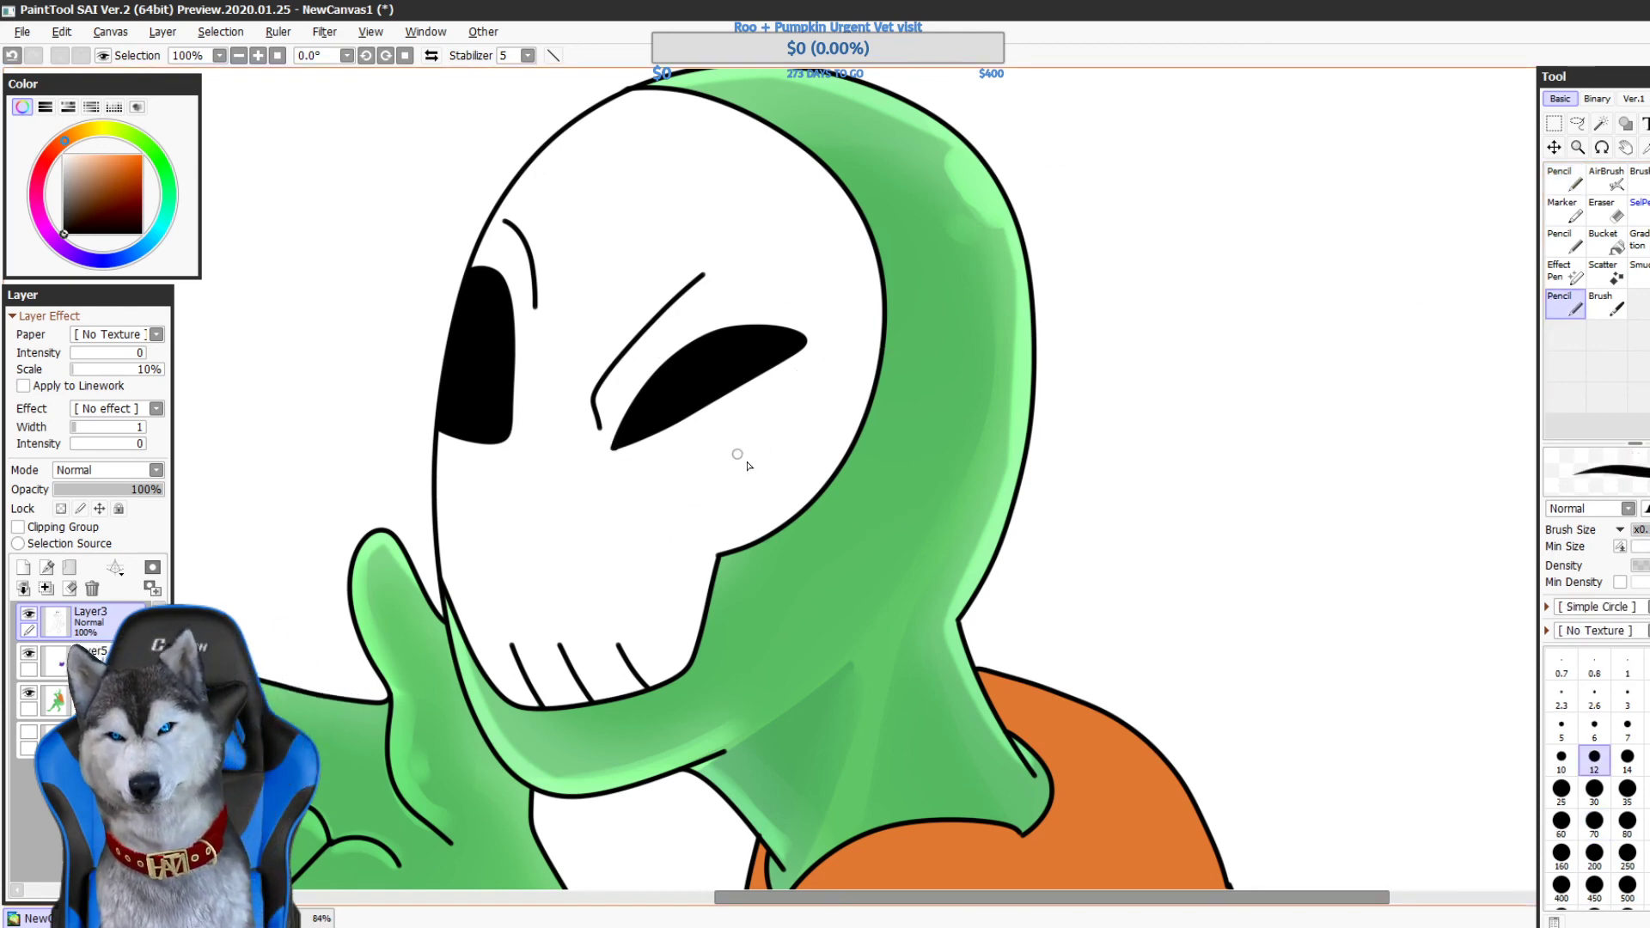
pyautogui.scroll(-3, 746, 465)
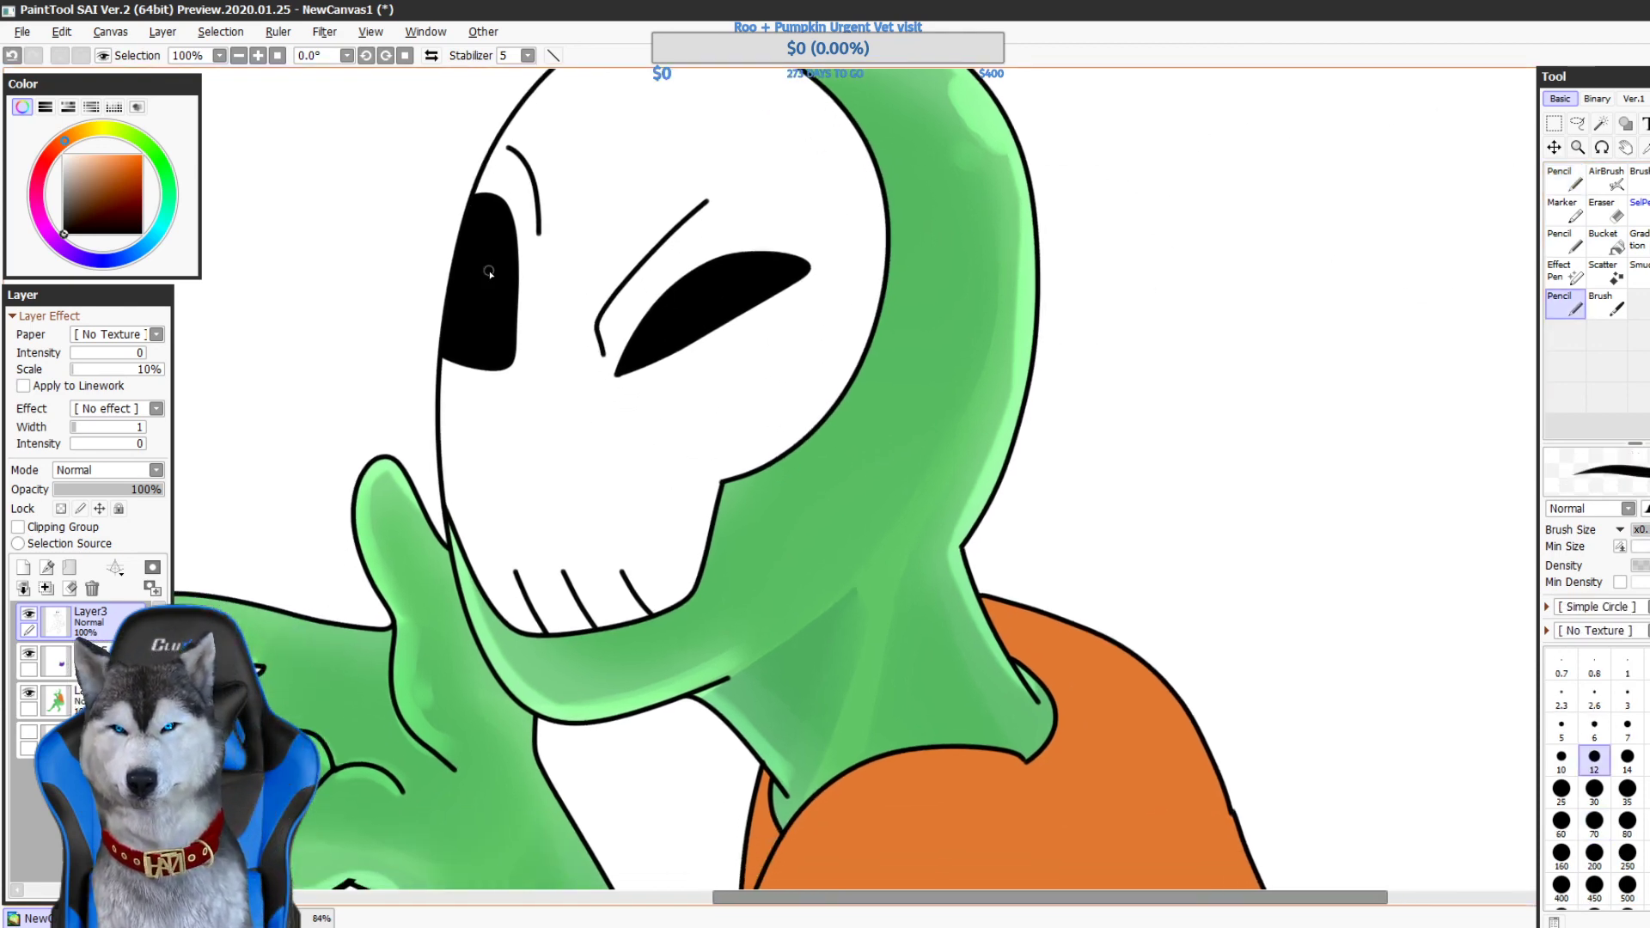
pyautogui.scroll(-5, 489, 272)
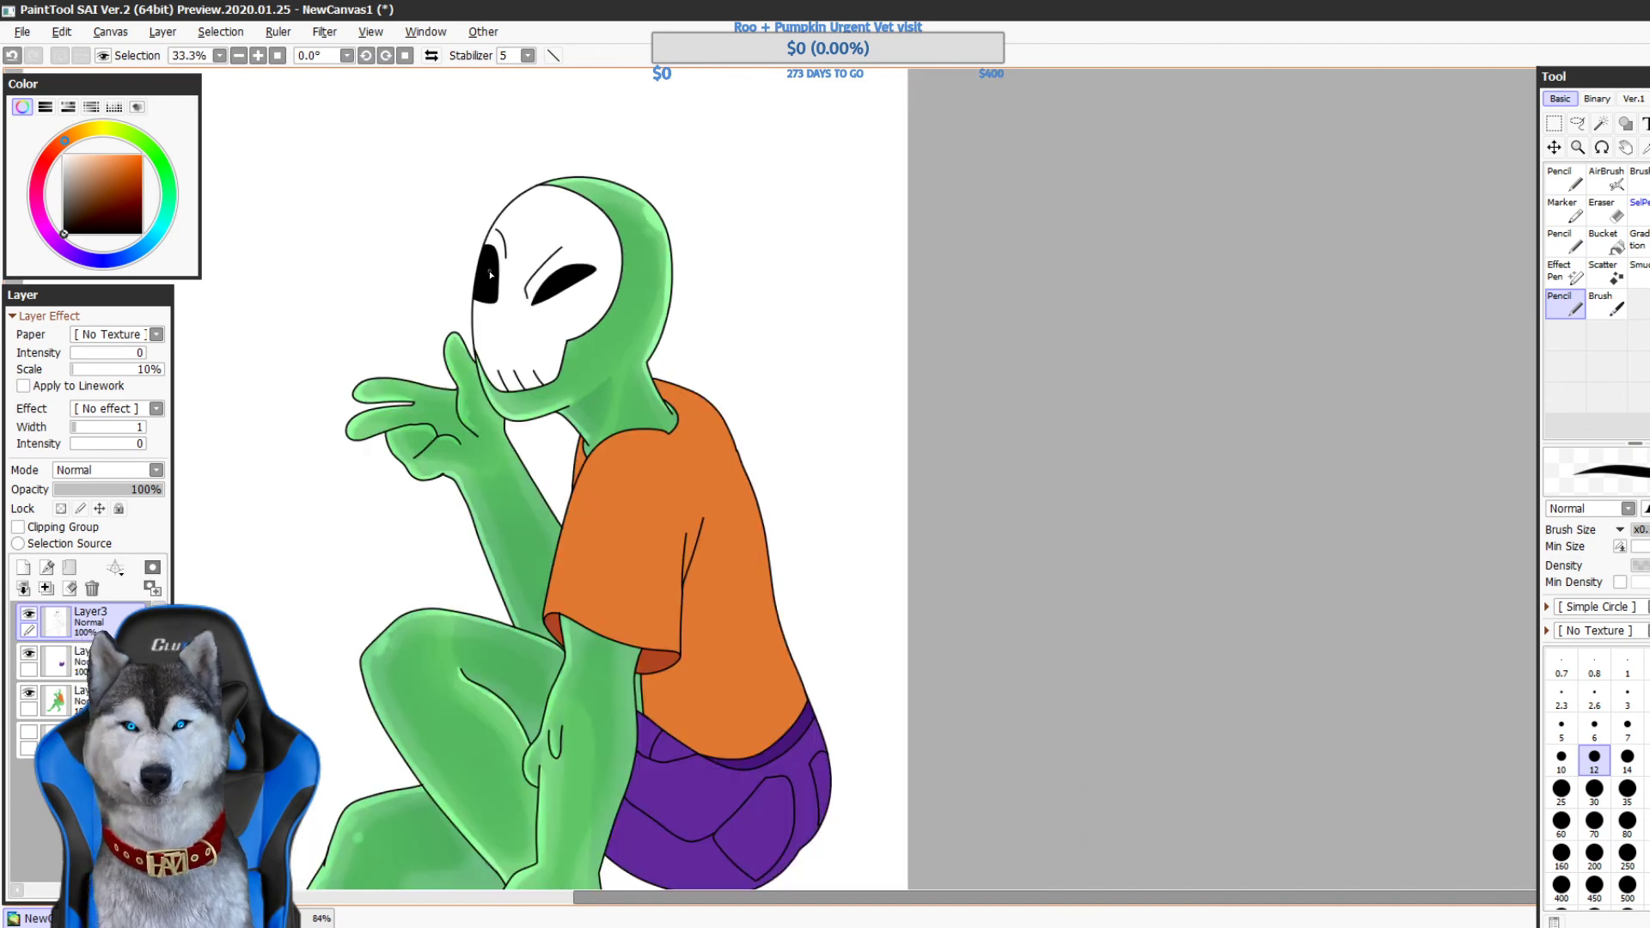
# - Set the blending mode of the empty layer above the flat colors to Multiply
pyautogui.moveTo(898, 635); pyautogui.dragTo(1168, 428)
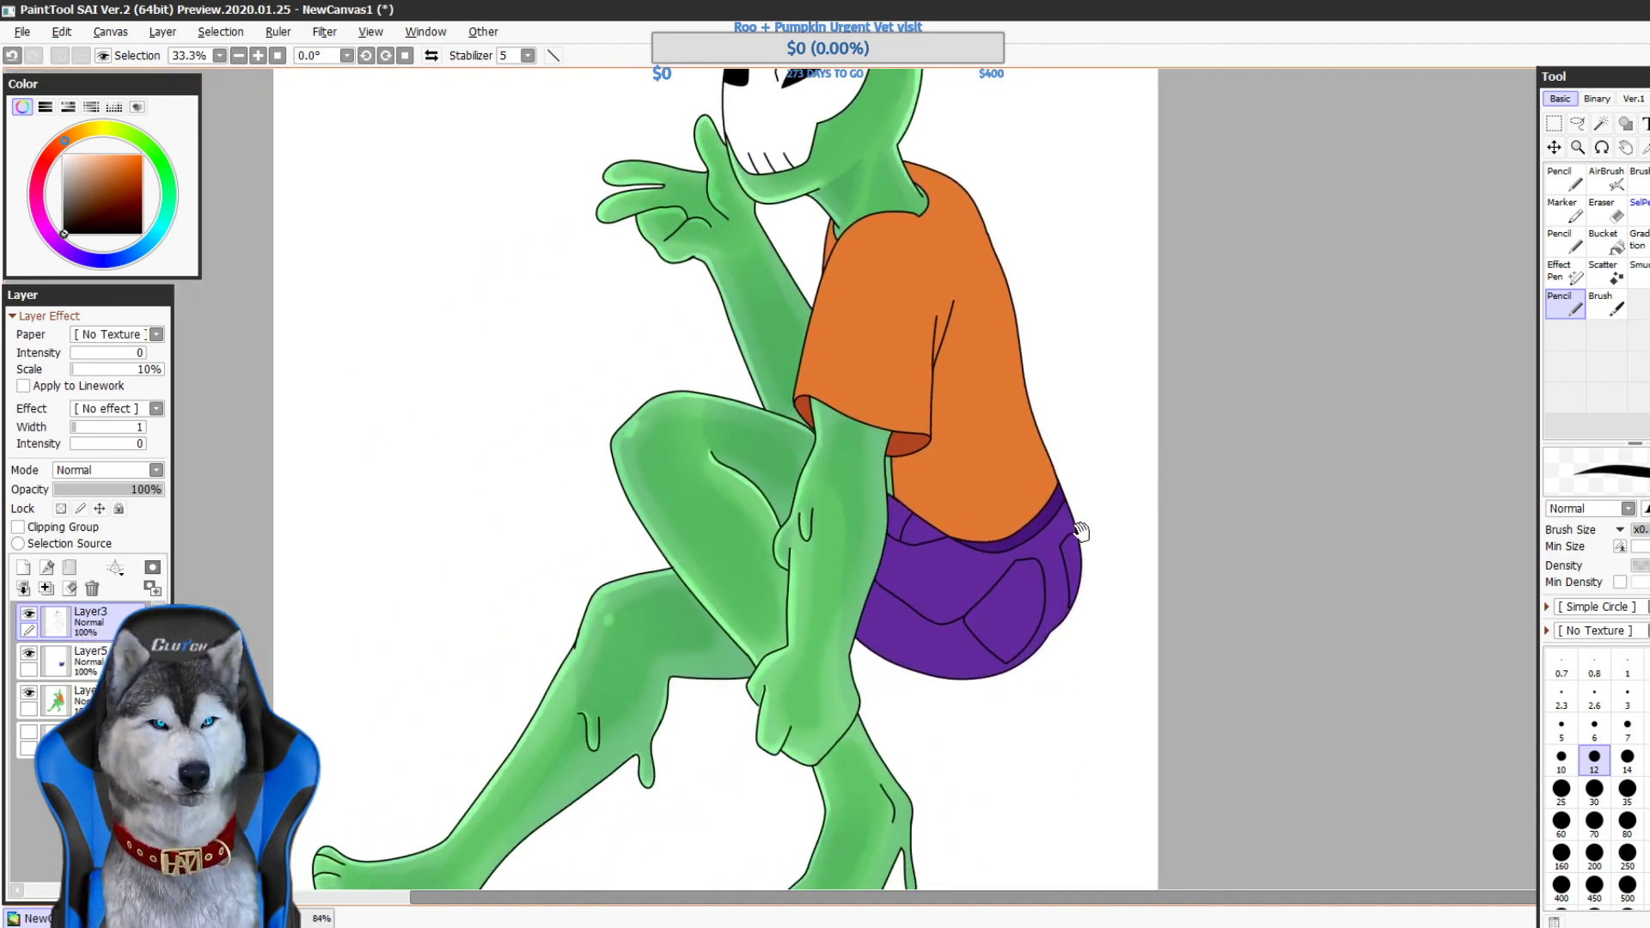
pyautogui.moveTo(1050, 559); pyautogui.dragTo(937, 689)
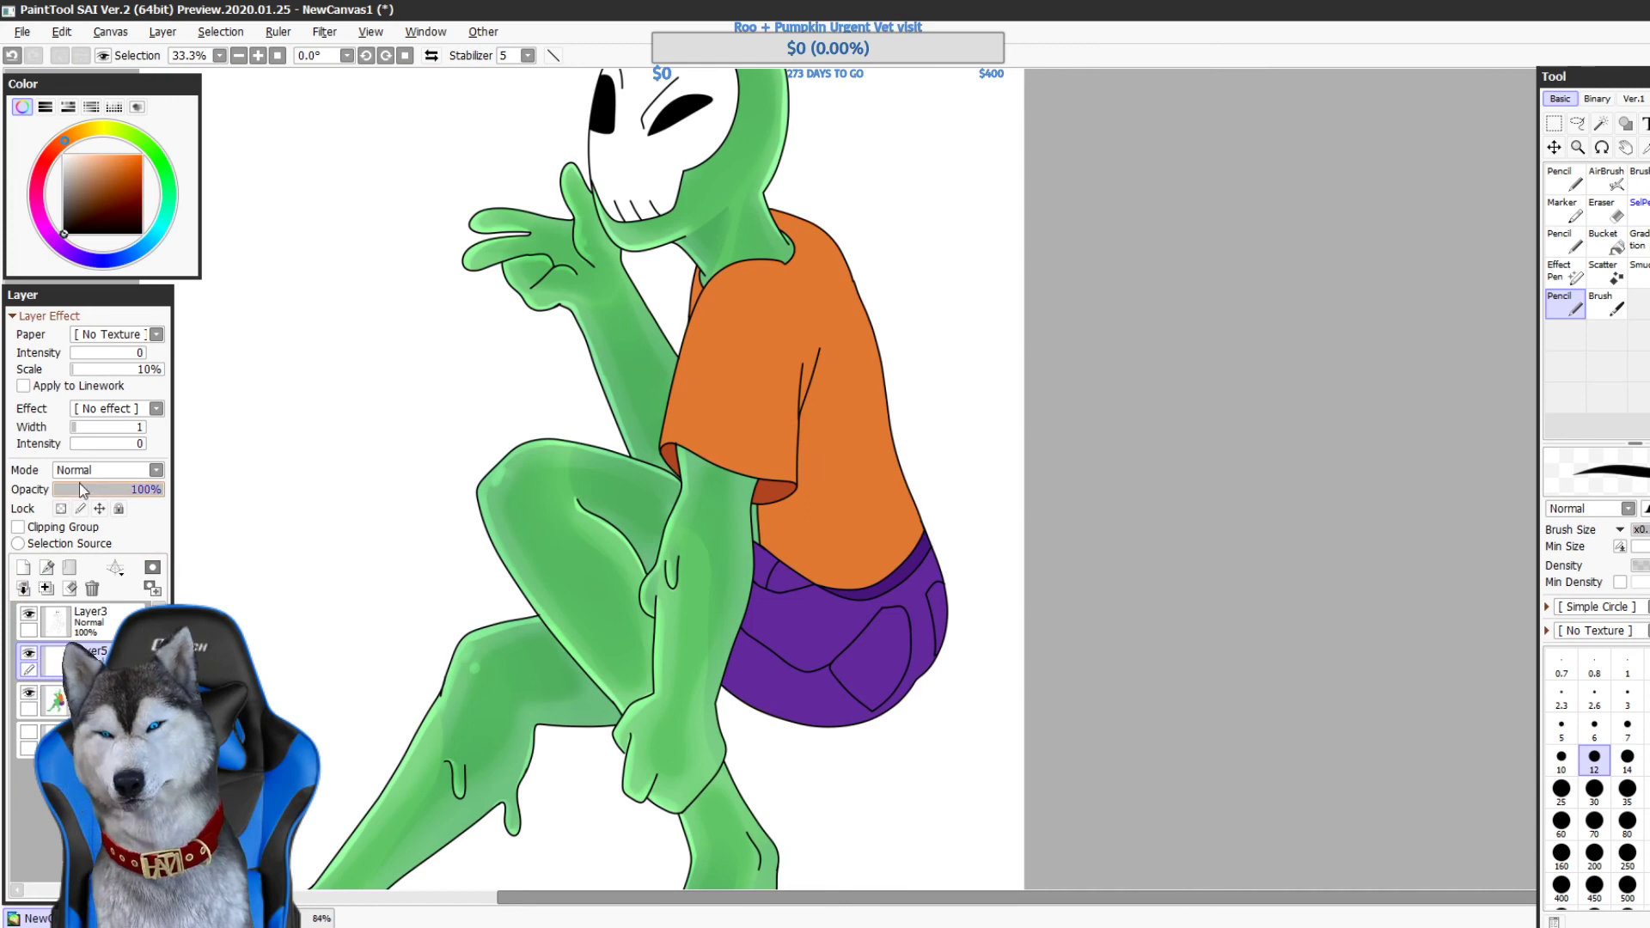
pyautogui.click(88, 470)
pyautogui.click(86, 512)
# - Shade the shirt sliver in front of the neck with the shirt's sampled orange at size 30, clipping the Multiply layer to the one below
pyautogui.scroll(3, 736, 356)
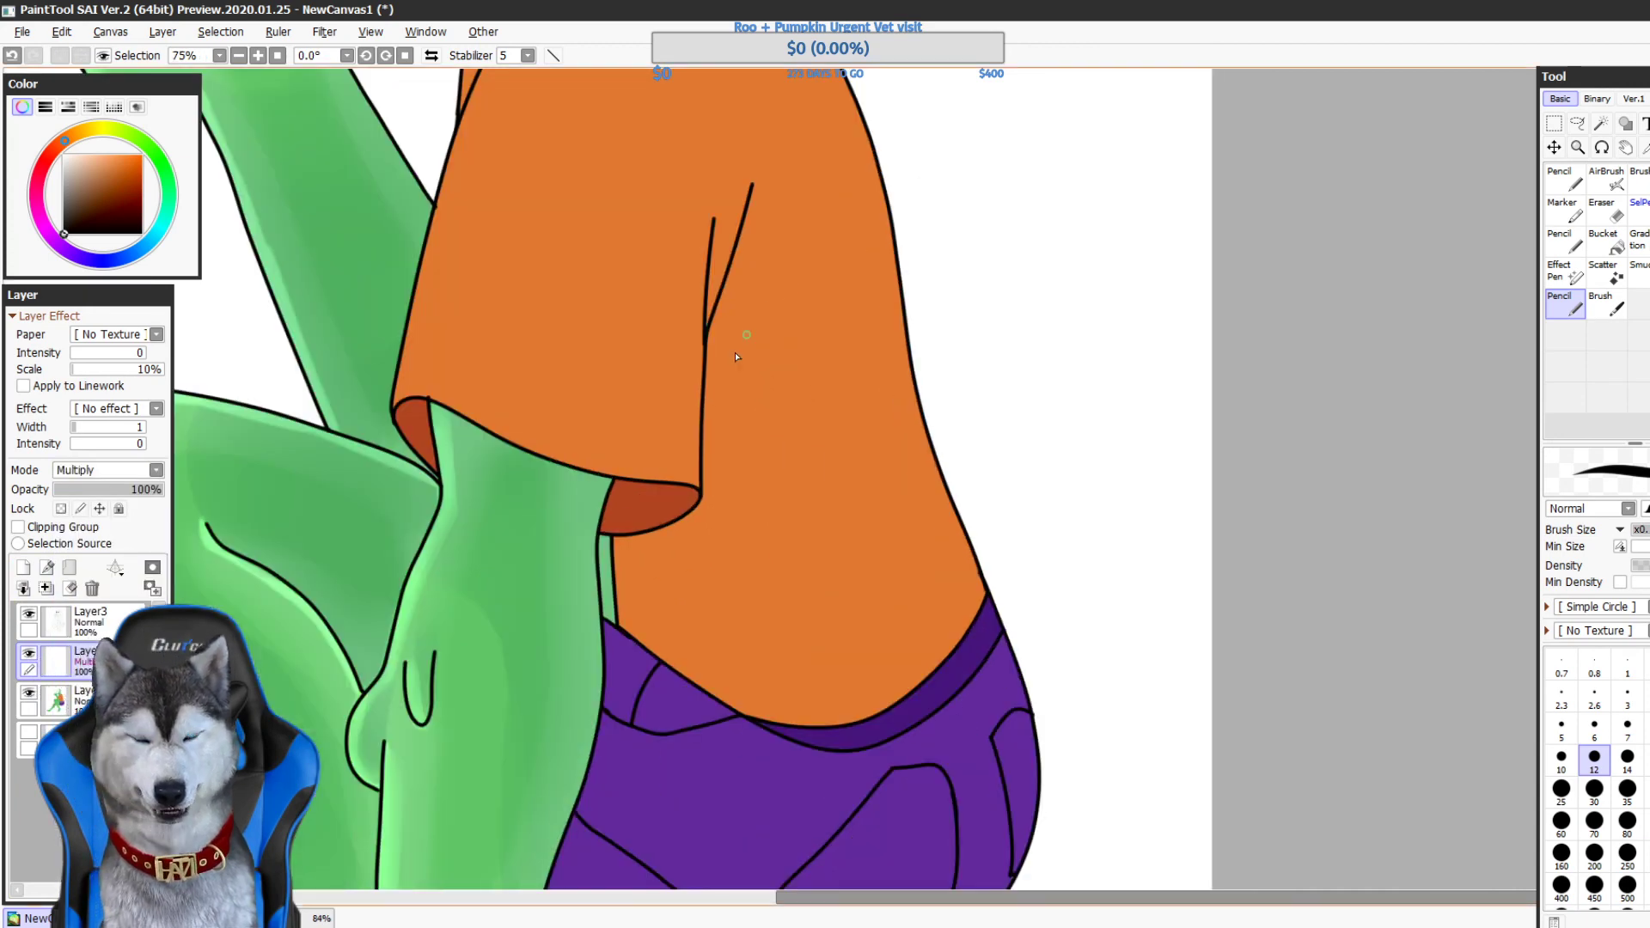
pyautogui.rightClick(722, 574)
pyautogui.moveTo(756, 456)
pyautogui.mouseDown()
pyautogui.moveTo(744, 516)
pyautogui.moveTo(820, 832)
pyautogui.mouseUp()
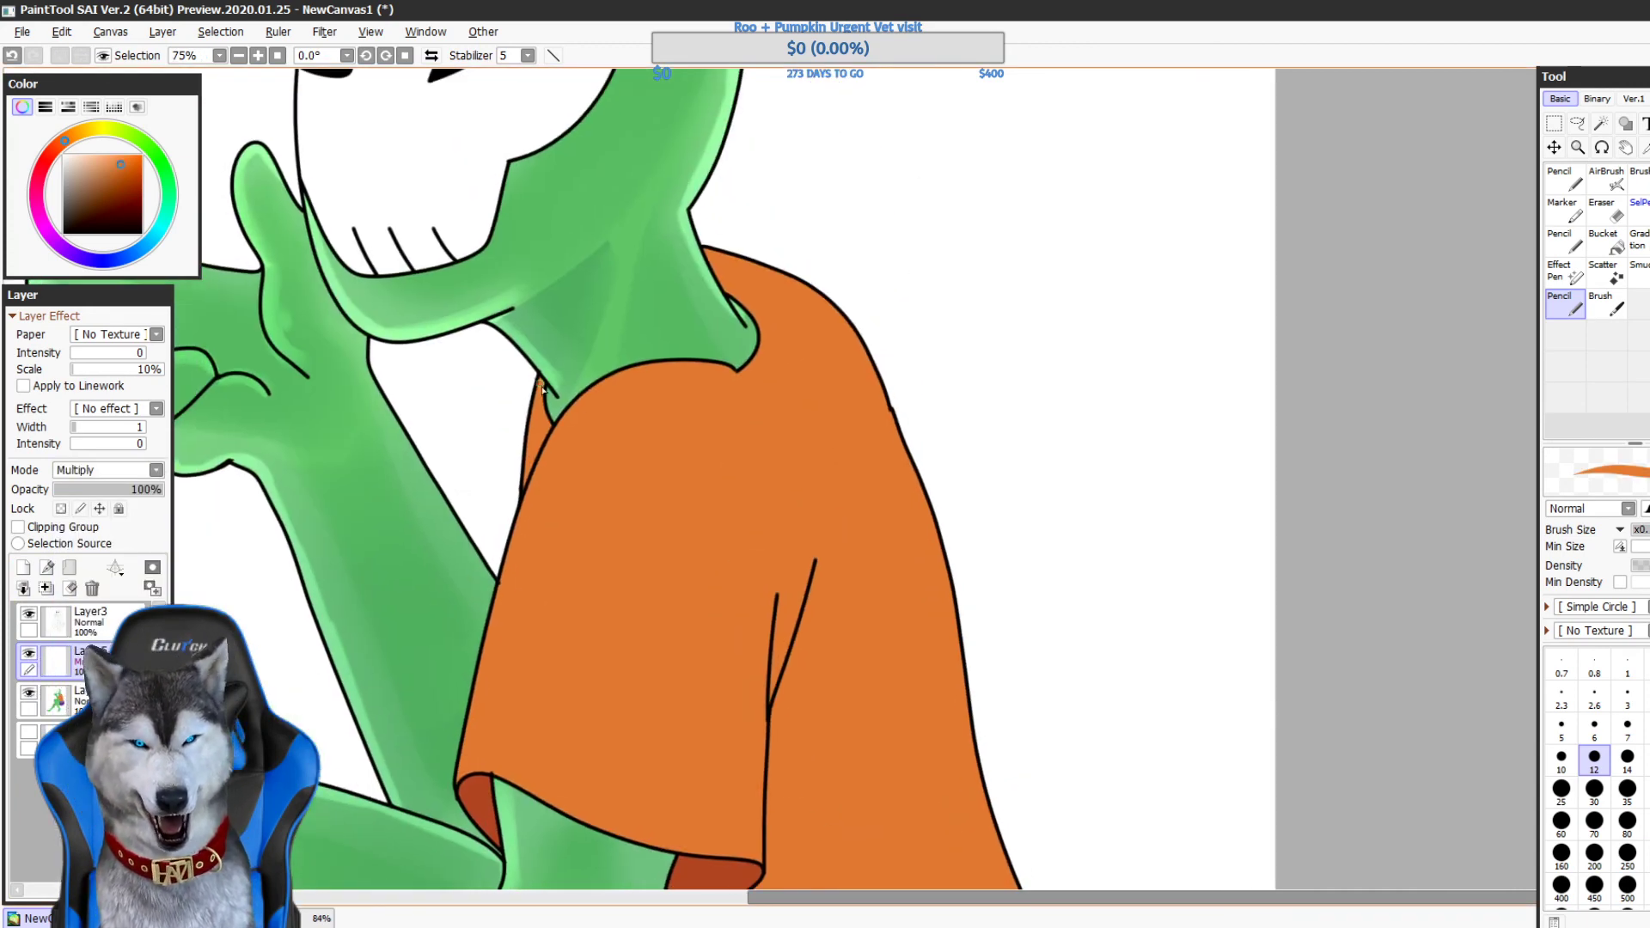
pyautogui.moveTo(539, 381); pyautogui.dragTo(546, 432)
pyautogui.click(1594, 791)
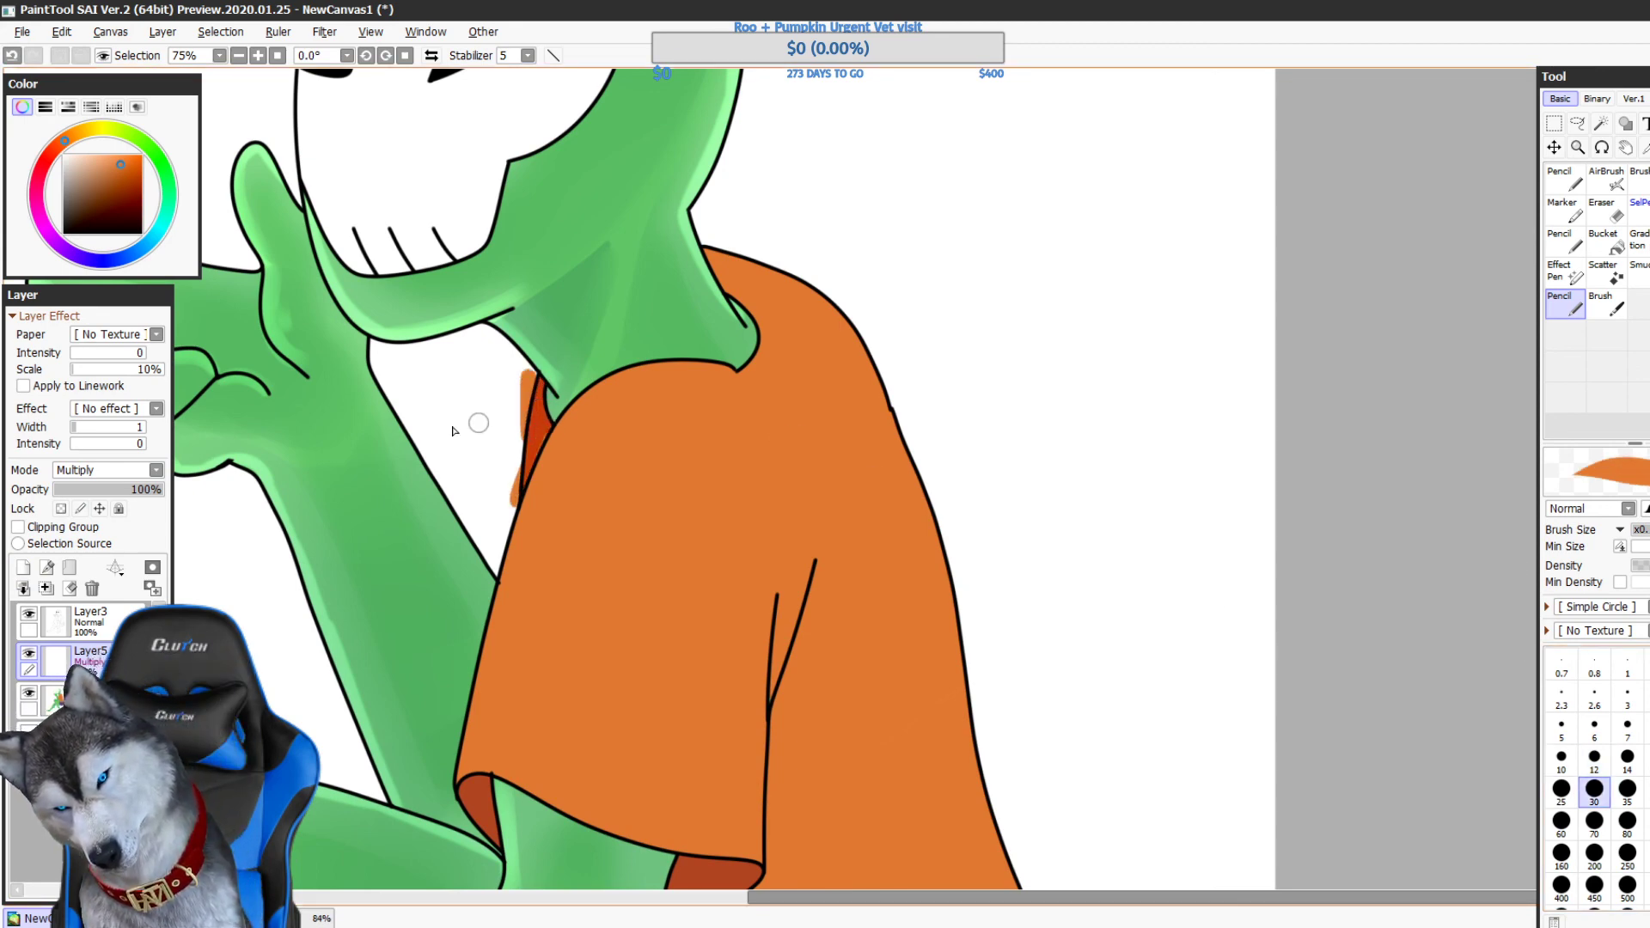
pyautogui.click(18, 527)
# - Shade the shirt behind the neck and along the upper back with the same orange
pyautogui.moveTo(885, 378); pyautogui.dragTo(735, 351)
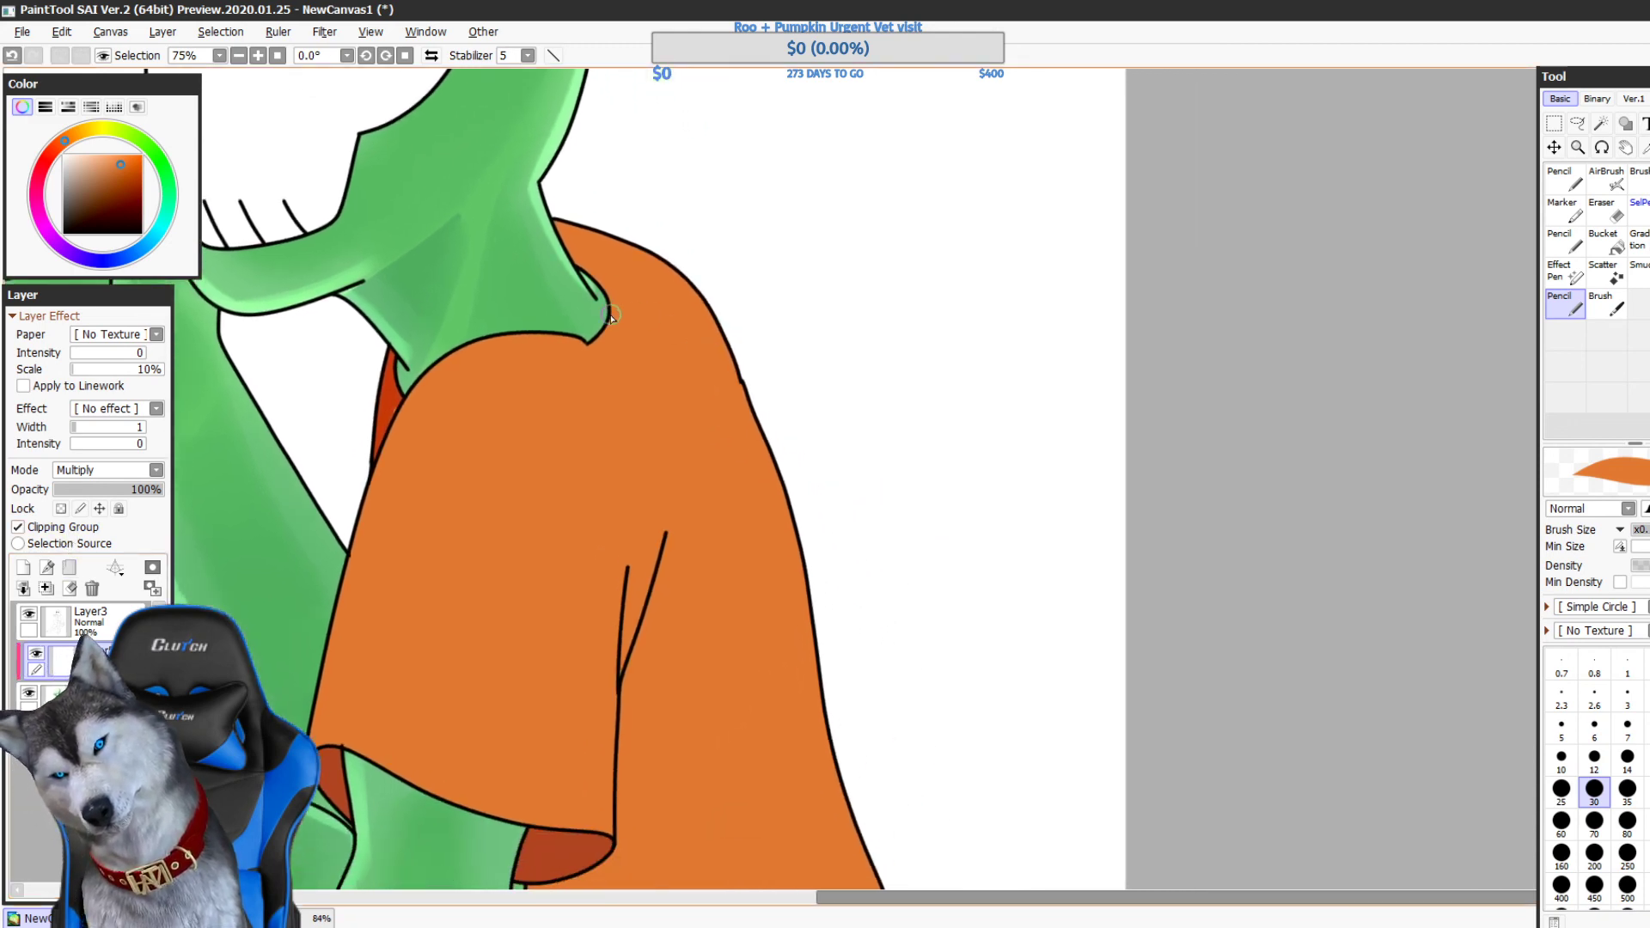
pyautogui.moveTo(611, 318); pyautogui.dragTo(744, 388)
pyautogui.moveTo(618, 309); pyautogui.dragTo(583, 255)
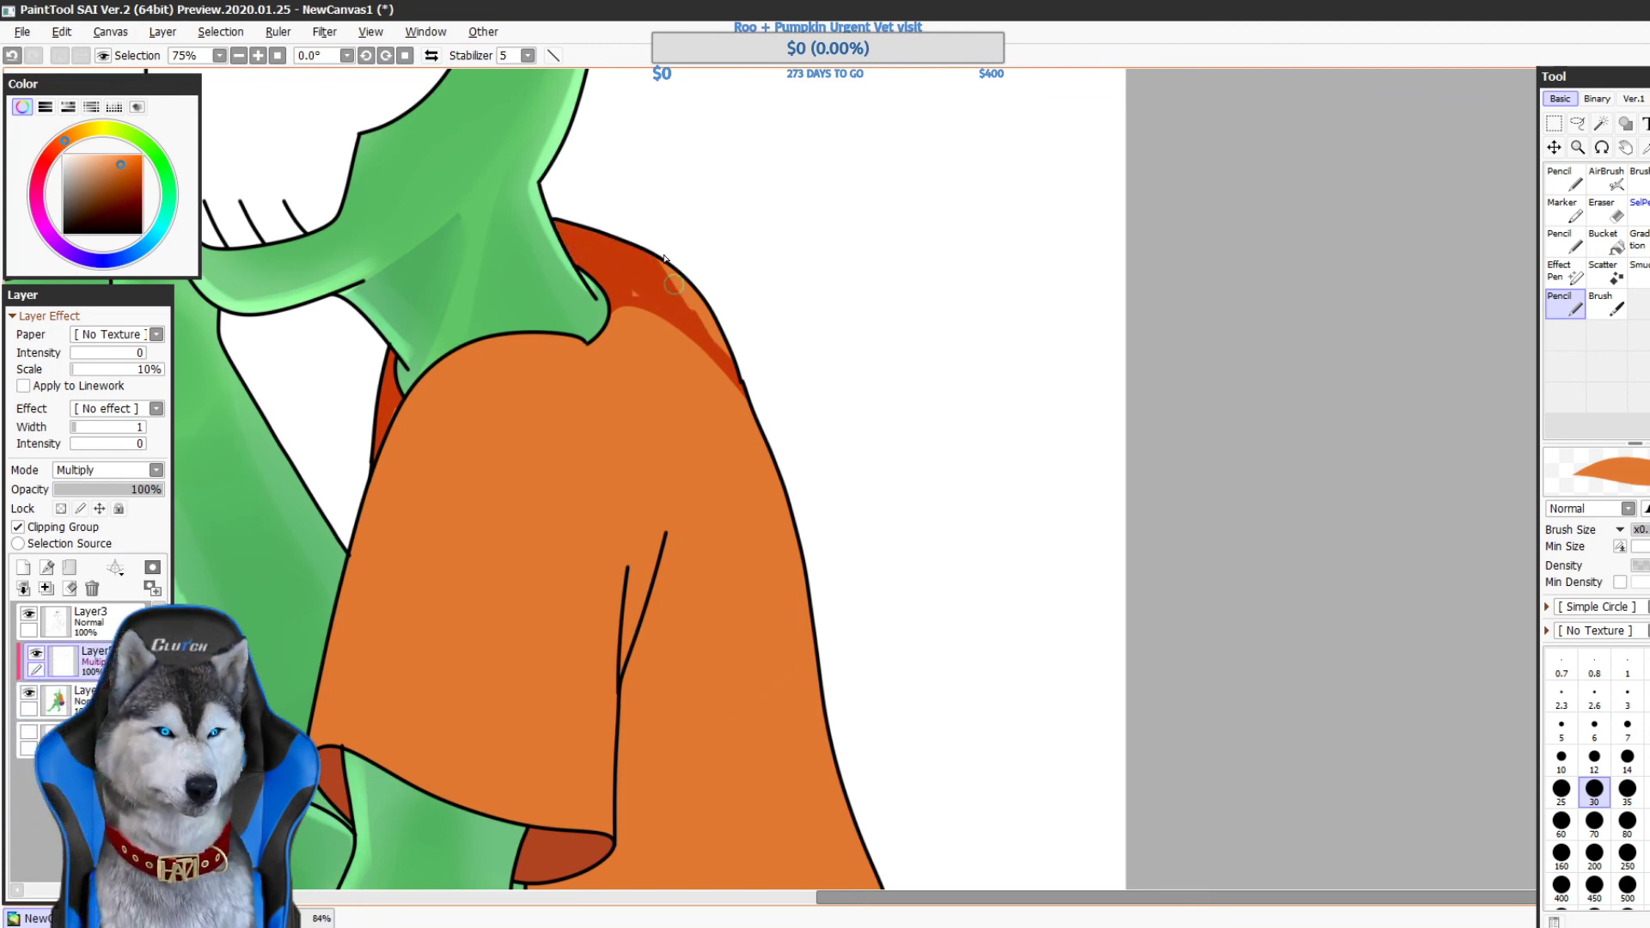
pyautogui.moveTo(665, 258)
pyautogui.mouseDown()
pyautogui.moveTo(718, 318)
pyautogui.moveTo(635, 262)
pyautogui.mouseUp()
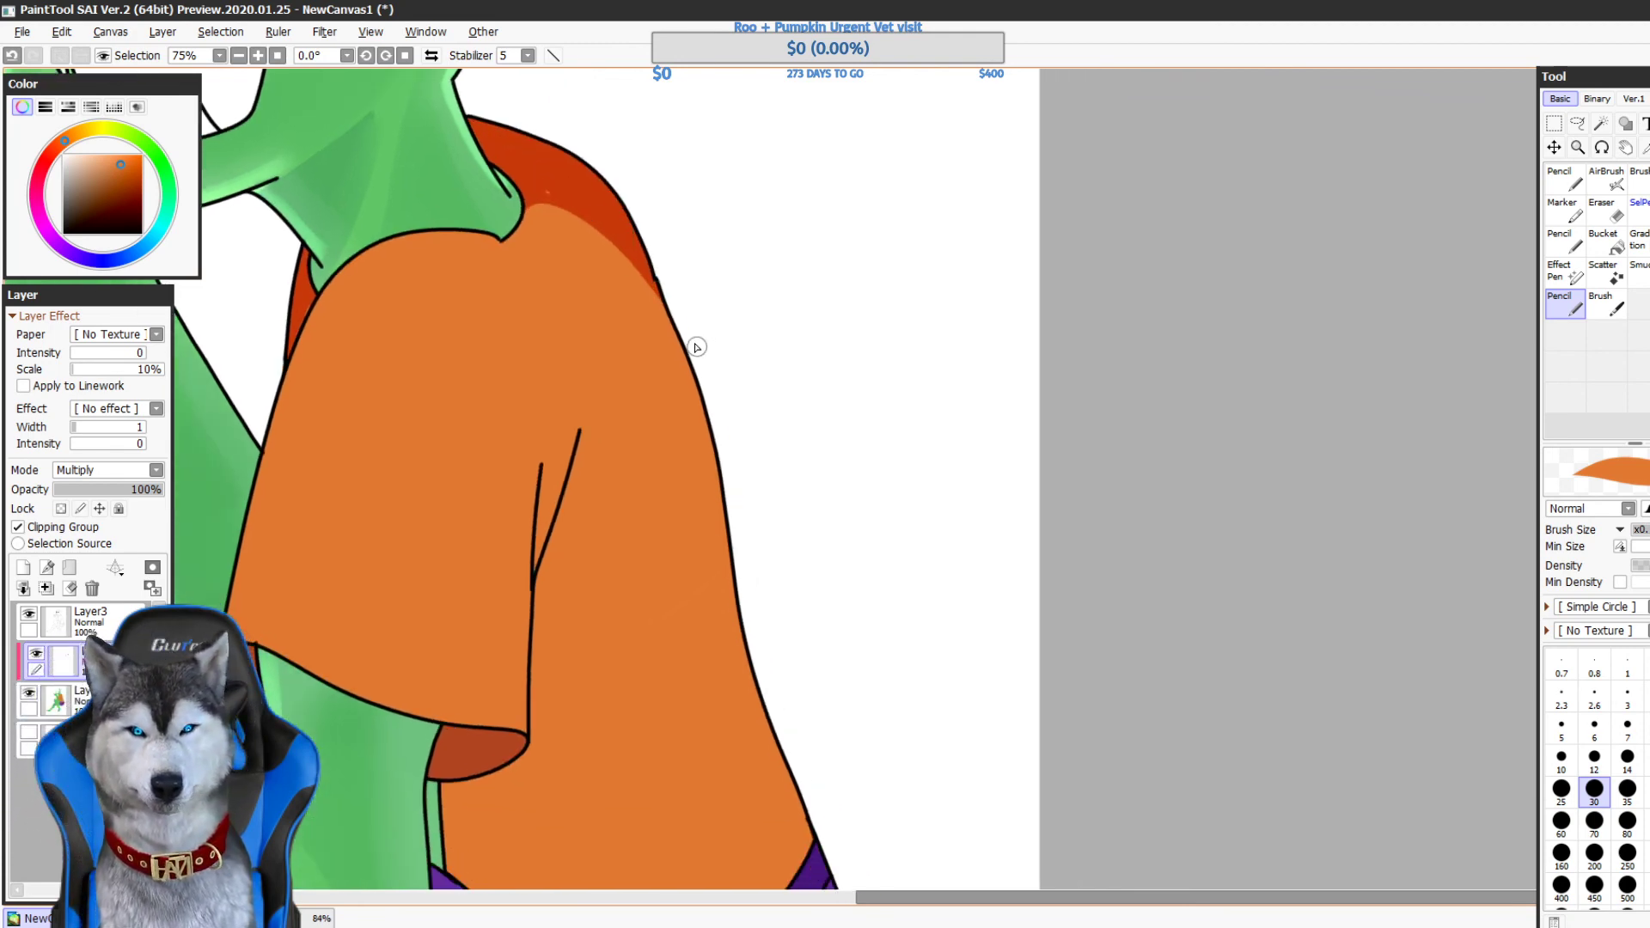
# - Paint a tapered shadow along the back of the longer fold line beside the sleeve, redoing the first stroke
pyautogui.moveTo(632, 346); pyautogui.dragTo(587, 271)
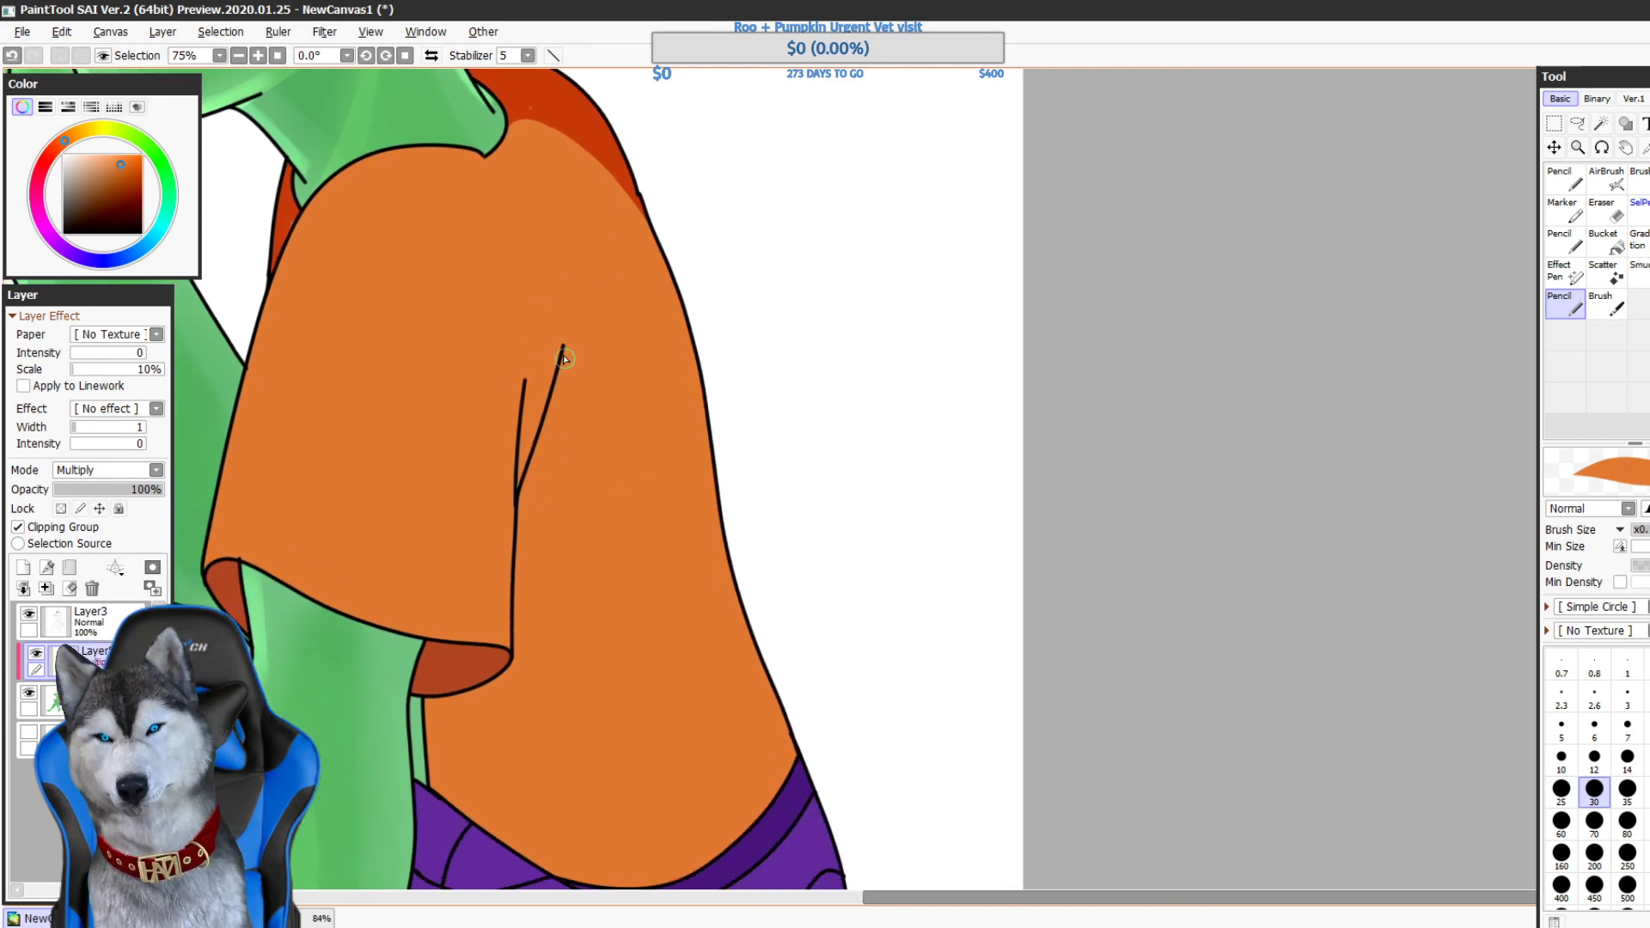
pyautogui.moveTo(573, 340); pyautogui.dragTo(534, 497)
pyautogui.hotkey('ctrl', 'z')
pyautogui.moveTo(574, 330); pyautogui.dragTo(531, 477)
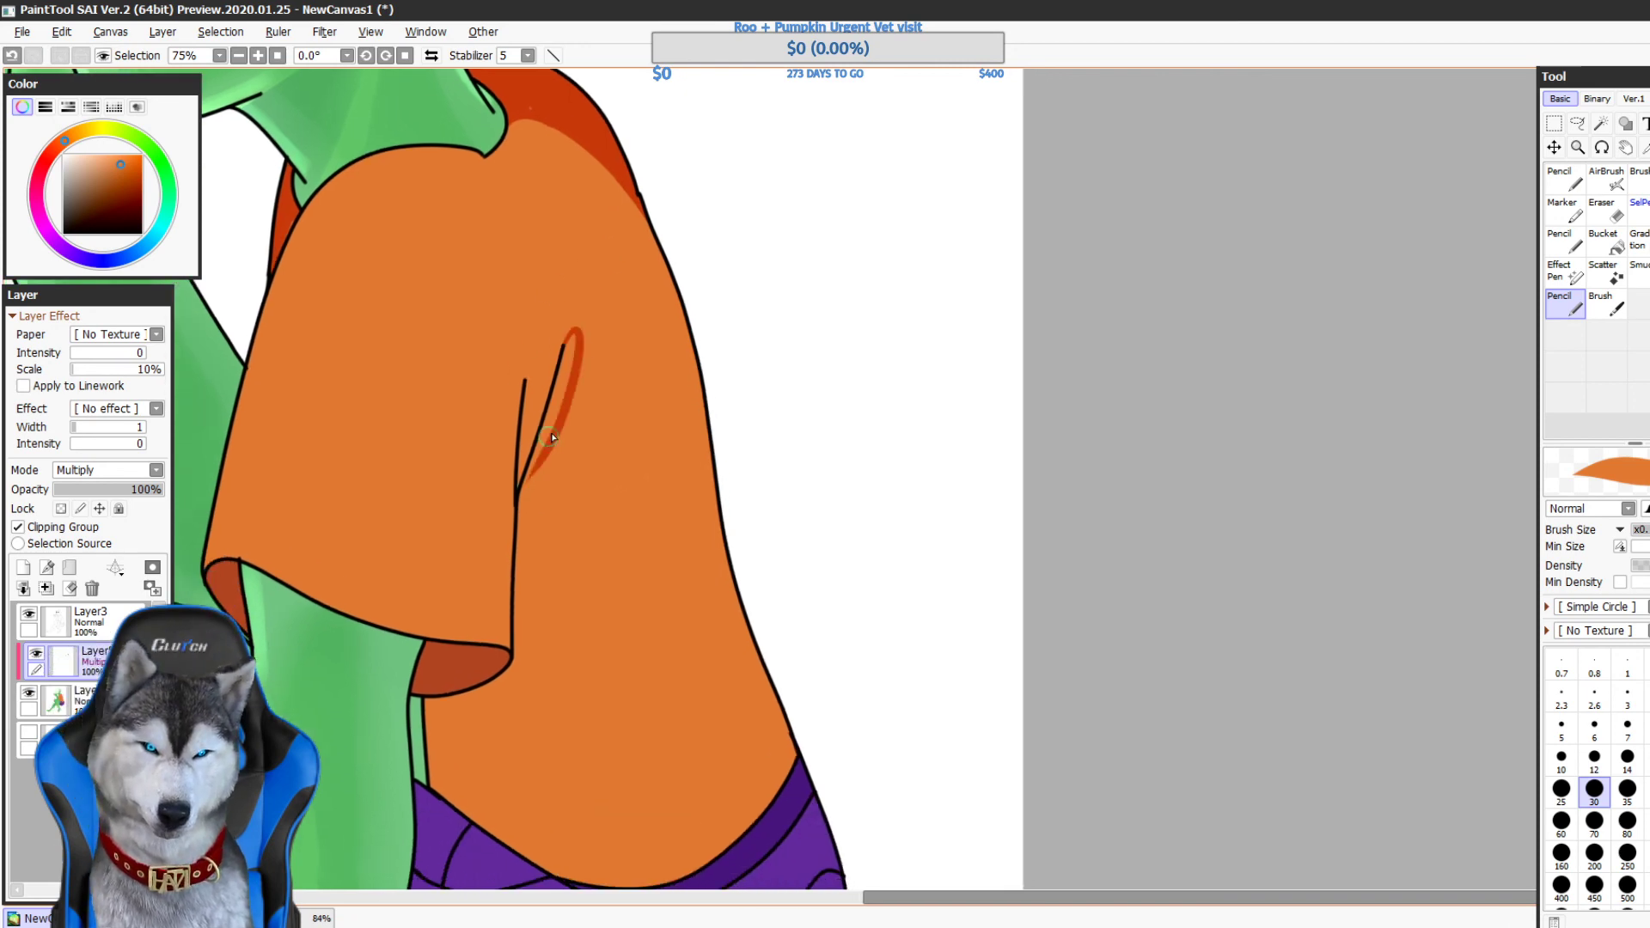
pyautogui.moveTo(562, 392); pyautogui.dragTo(548, 437)
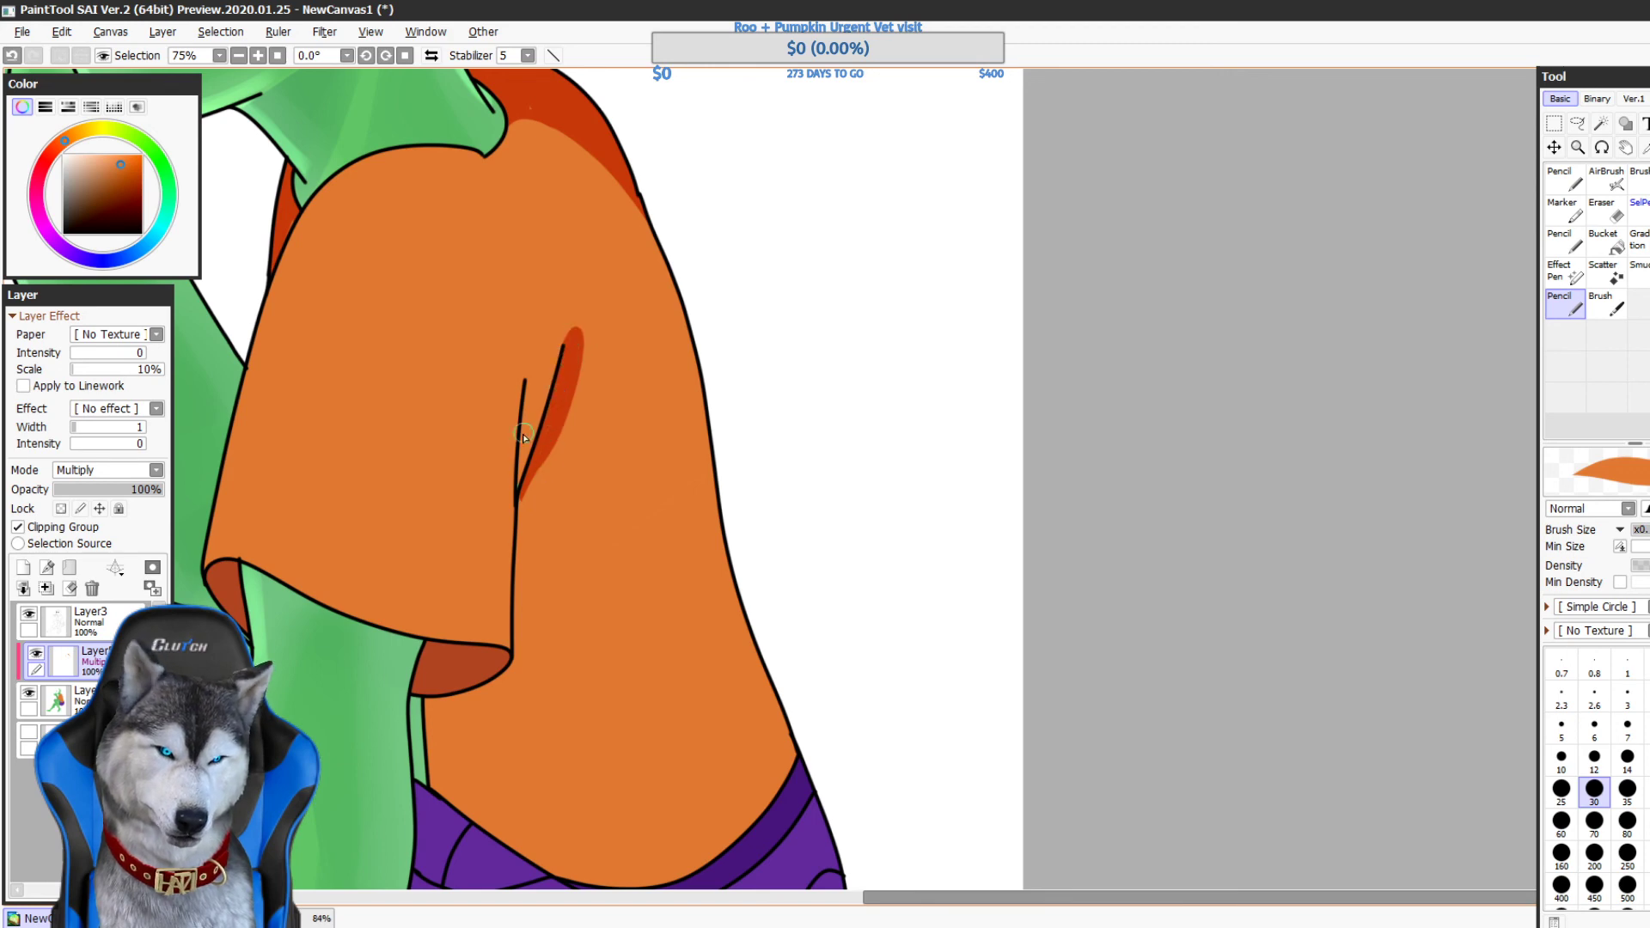
# - Paint a thin shadow beside the shorter sleeve fold and down the upper sleeve seam on the Multiply layer, redoing the fold stroke
pyautogui.click(89, 701)
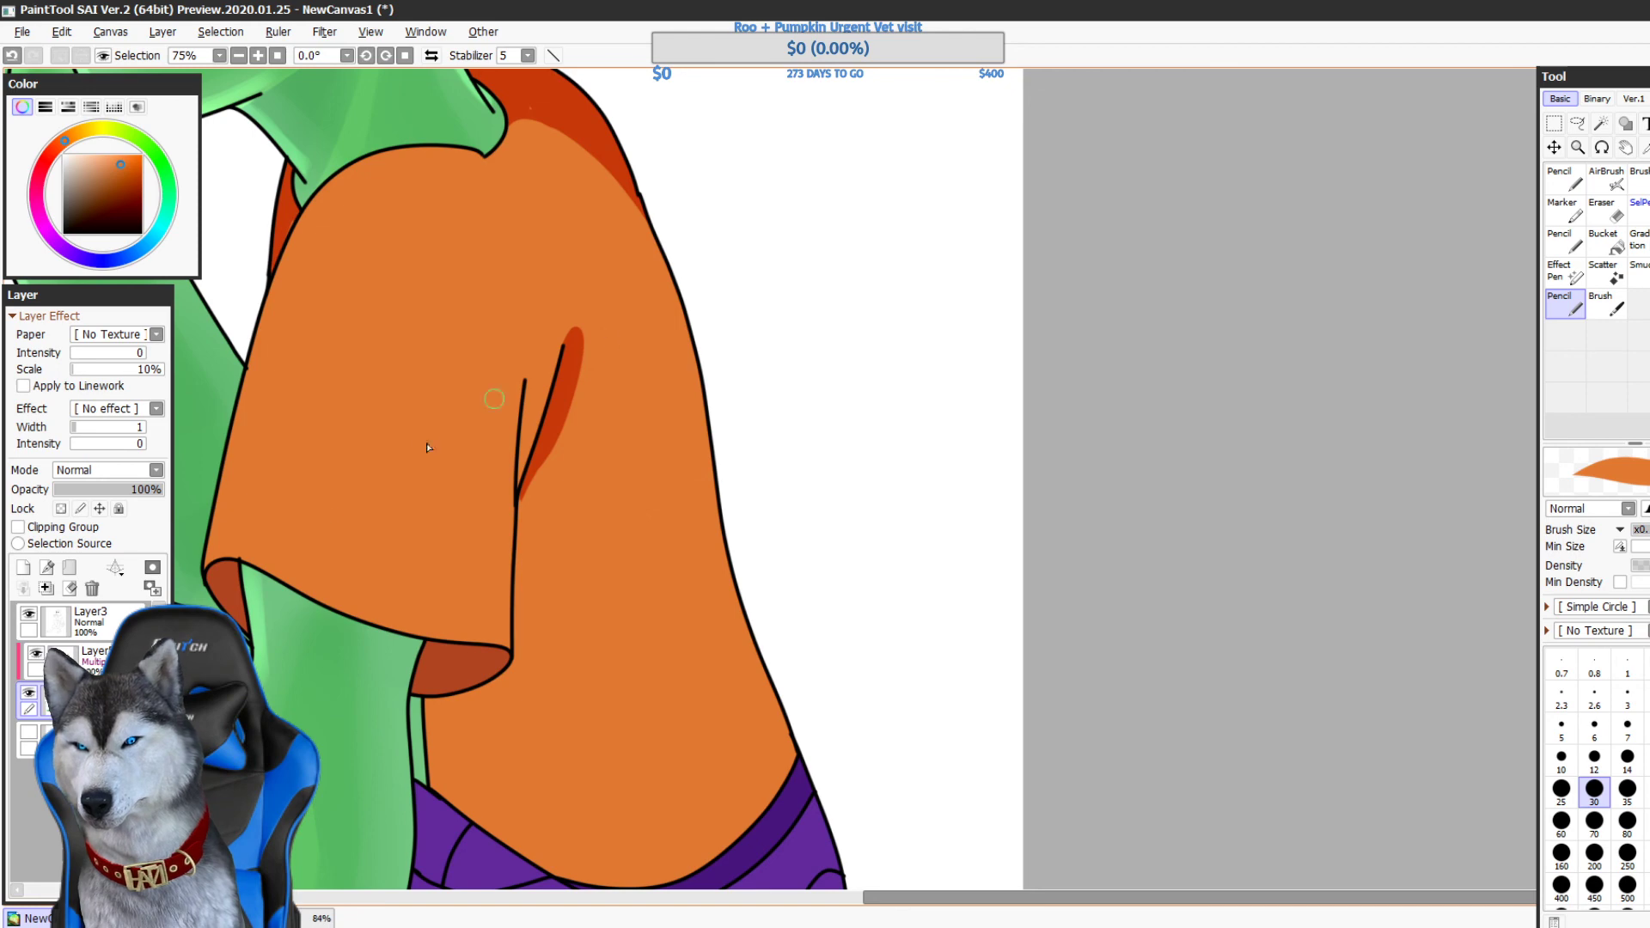
pyautogui.hotkey('alt', ']')
pyautogui.moveTo(657, 562); pyautogui.dragTo(630, 446)
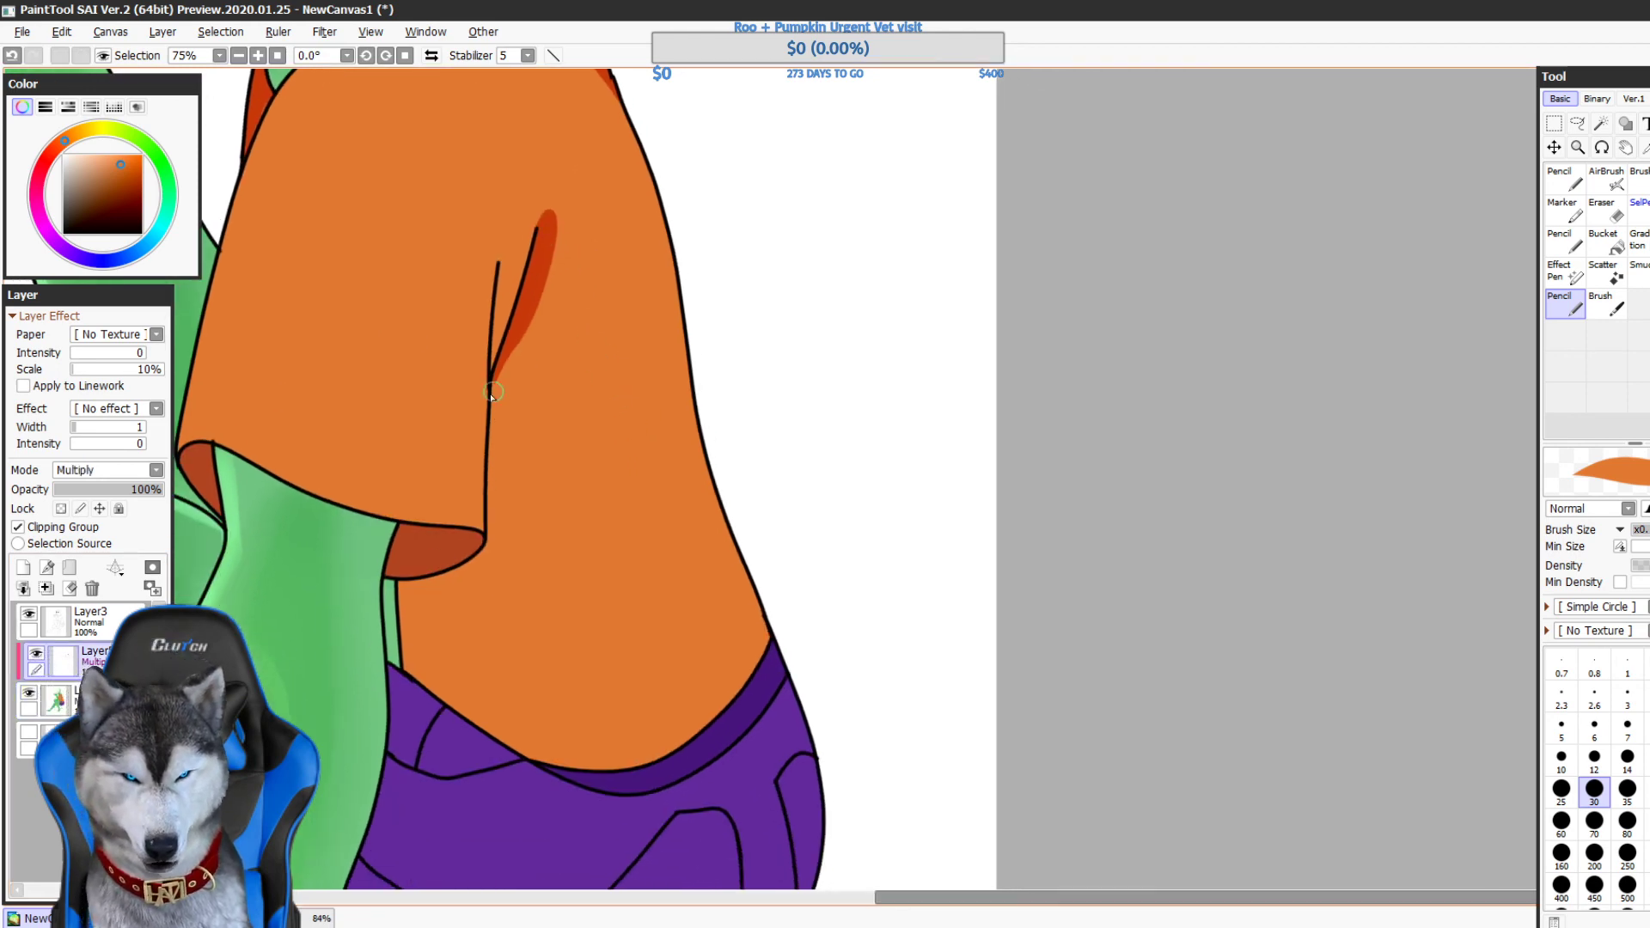
pyautogui.moveTo(508, 338)
pyautogui.mouseDown()
pyautogui.moveTo(495, 464)
pyautogui.moveTo(498, 318)
pyautogui.mouseUp()
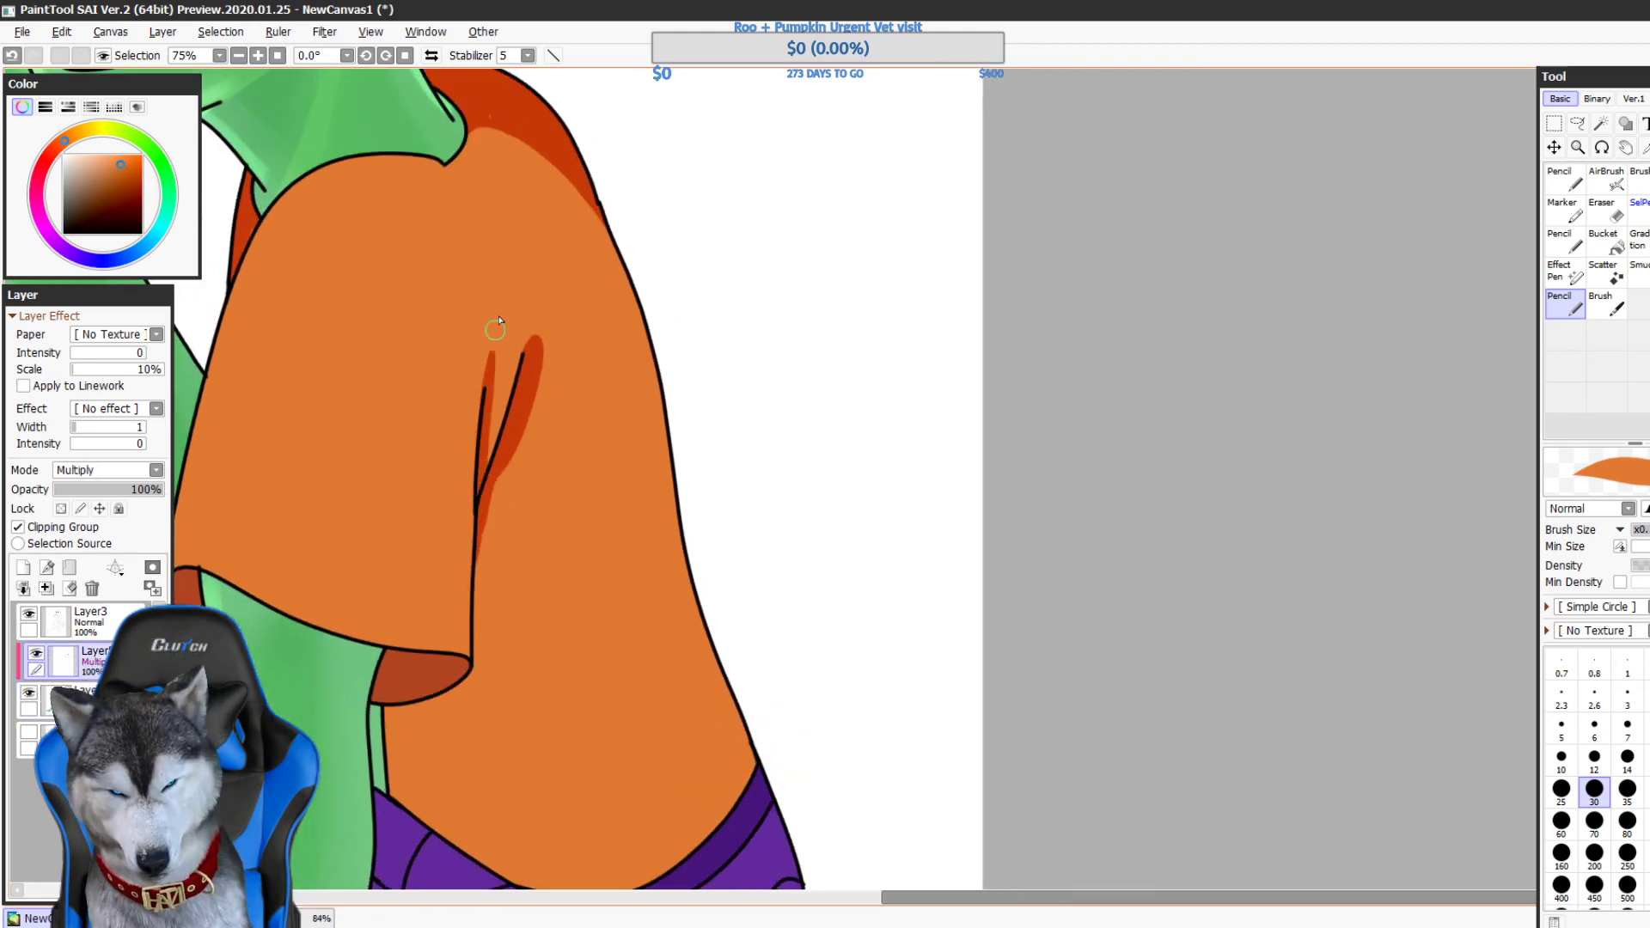
pyautogui.hotkey('ctrl', 'z')
pyautogui.moveTo(482, 488); pyautogui.dragTo(505, 311)
pyautogui.moveTo(580, 516)
pyautogui.mouseDown()
pyautogui.moveTo(714, 530)
pyautogui.moveTo(737, 383)
pyautogui.mouseUp()
pyautogui.moveTo(924, 494); pyautogui.dragTo(917, 376)
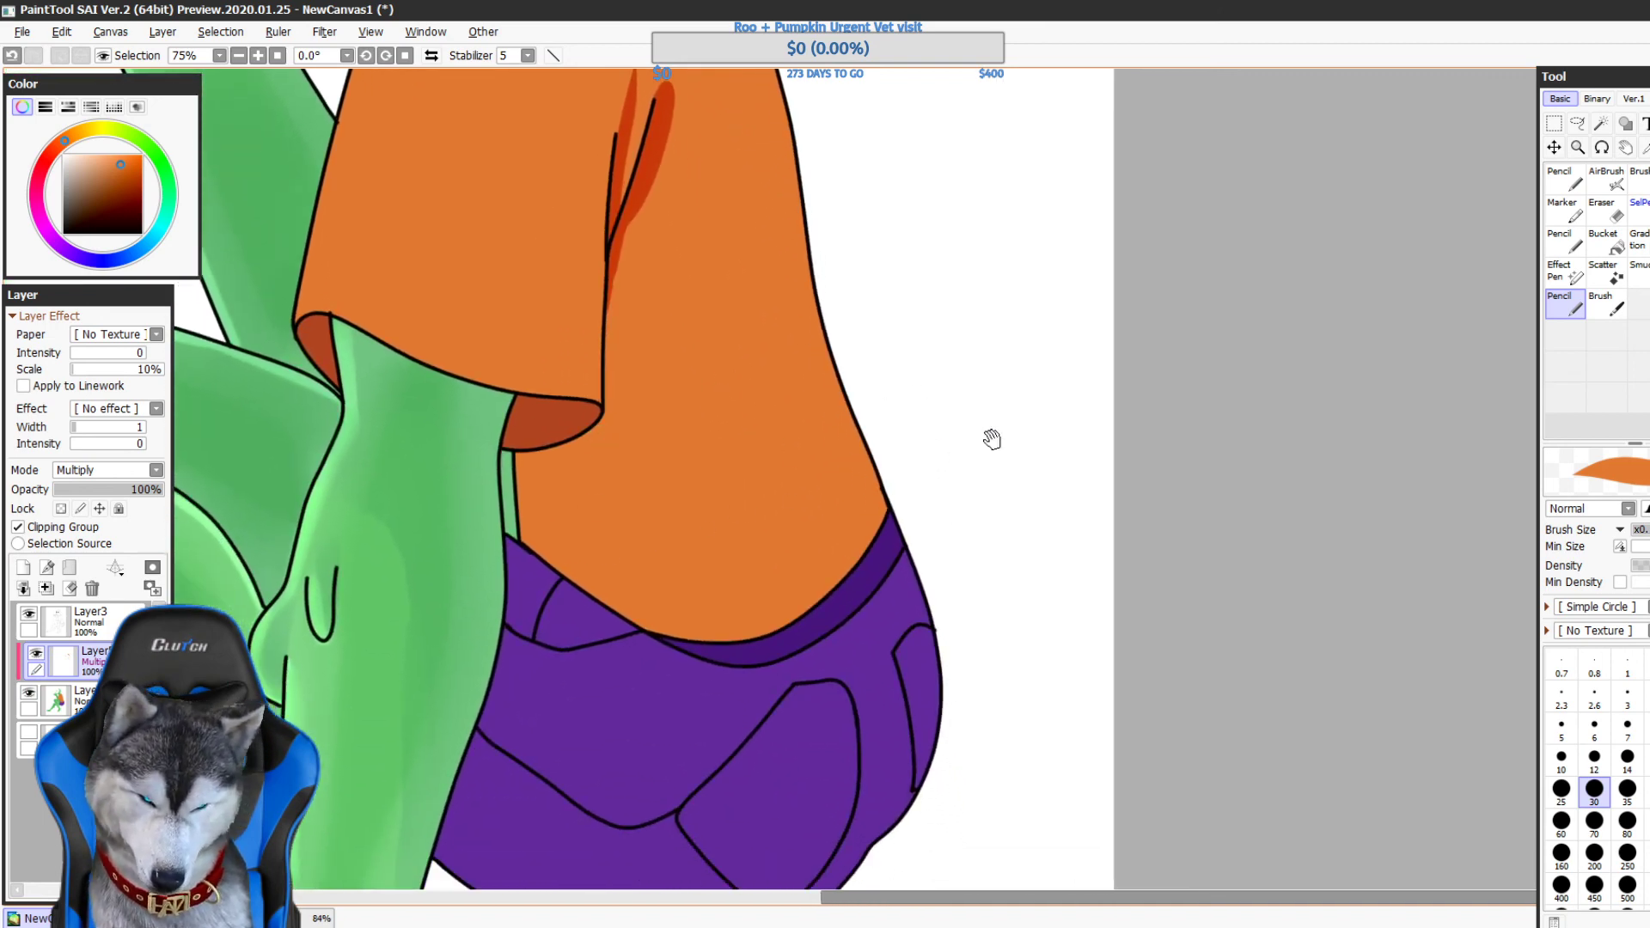
# - Blend the shadow between the two sleeve folds upward into the shirt with the Brush, trying size 70 before returning to a smaller size
pyautogui.moveTo(992, 439); pyautogui.dragTo(953, 559)
pyautogui.click(1648, 179)
pyautogui.moveTo(1183, 324)
pyautogui.mouseDown()
pyautogui.moveTo(1142, 464)
pyautogui.moveTo(1062, 456)
pyautogui.mouseUp()
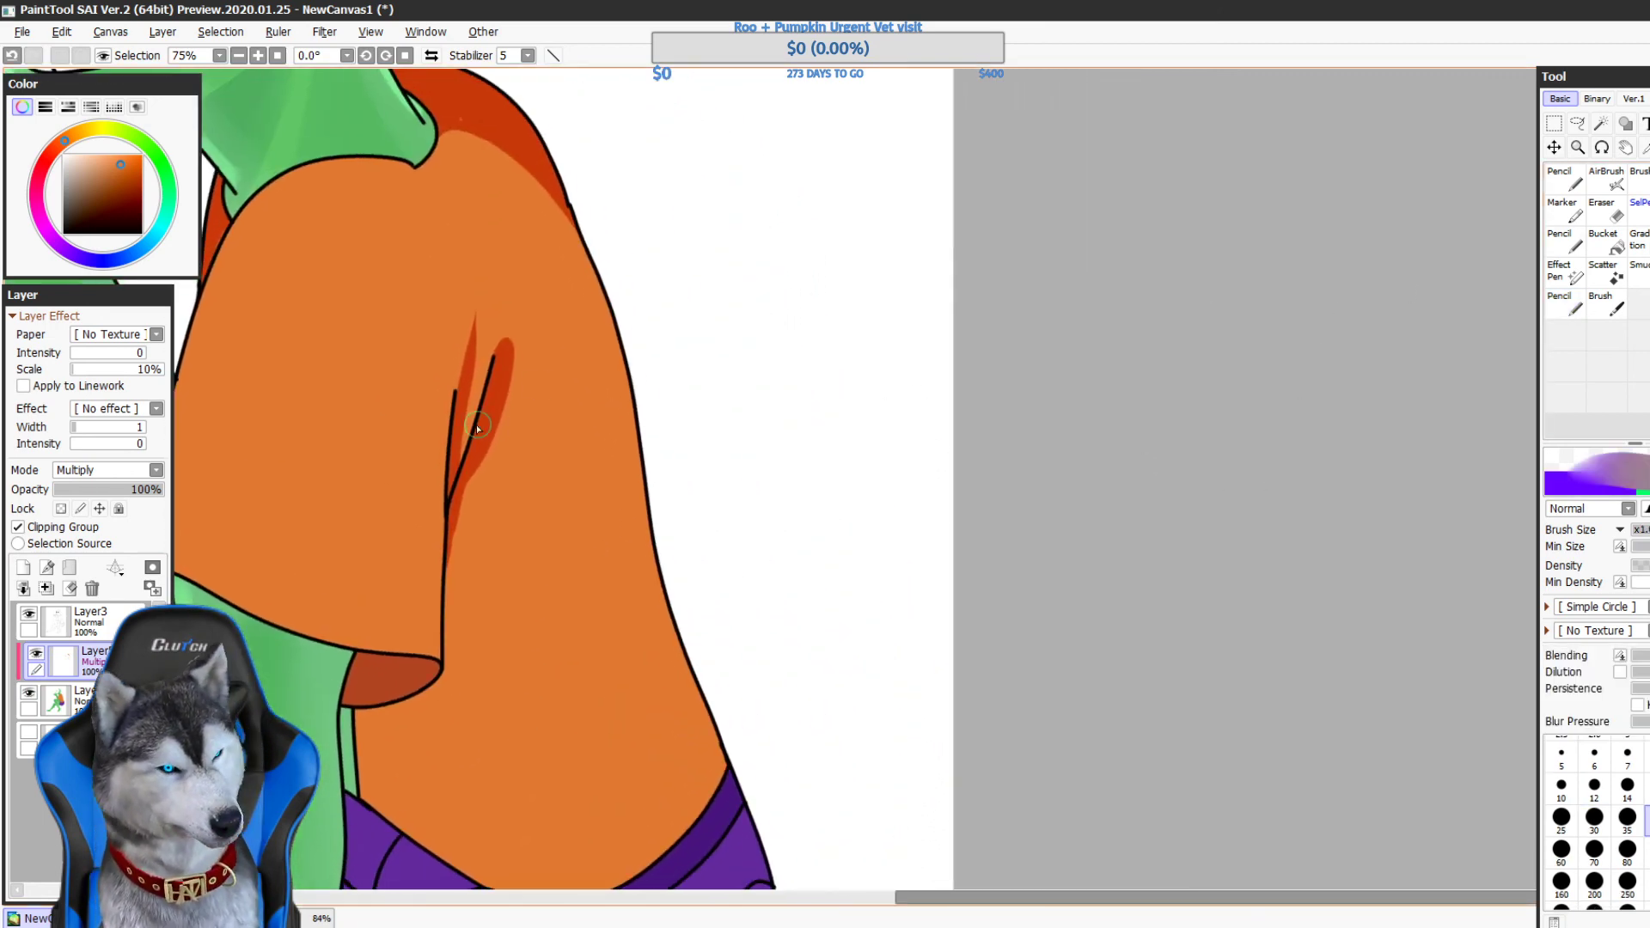
pyautogui.moveTo(458, 454); pyautogui.dragTo(483, 333)
pyautogui.hotkey('ctrl', 'z')
pyautogui.click(1591, 844)
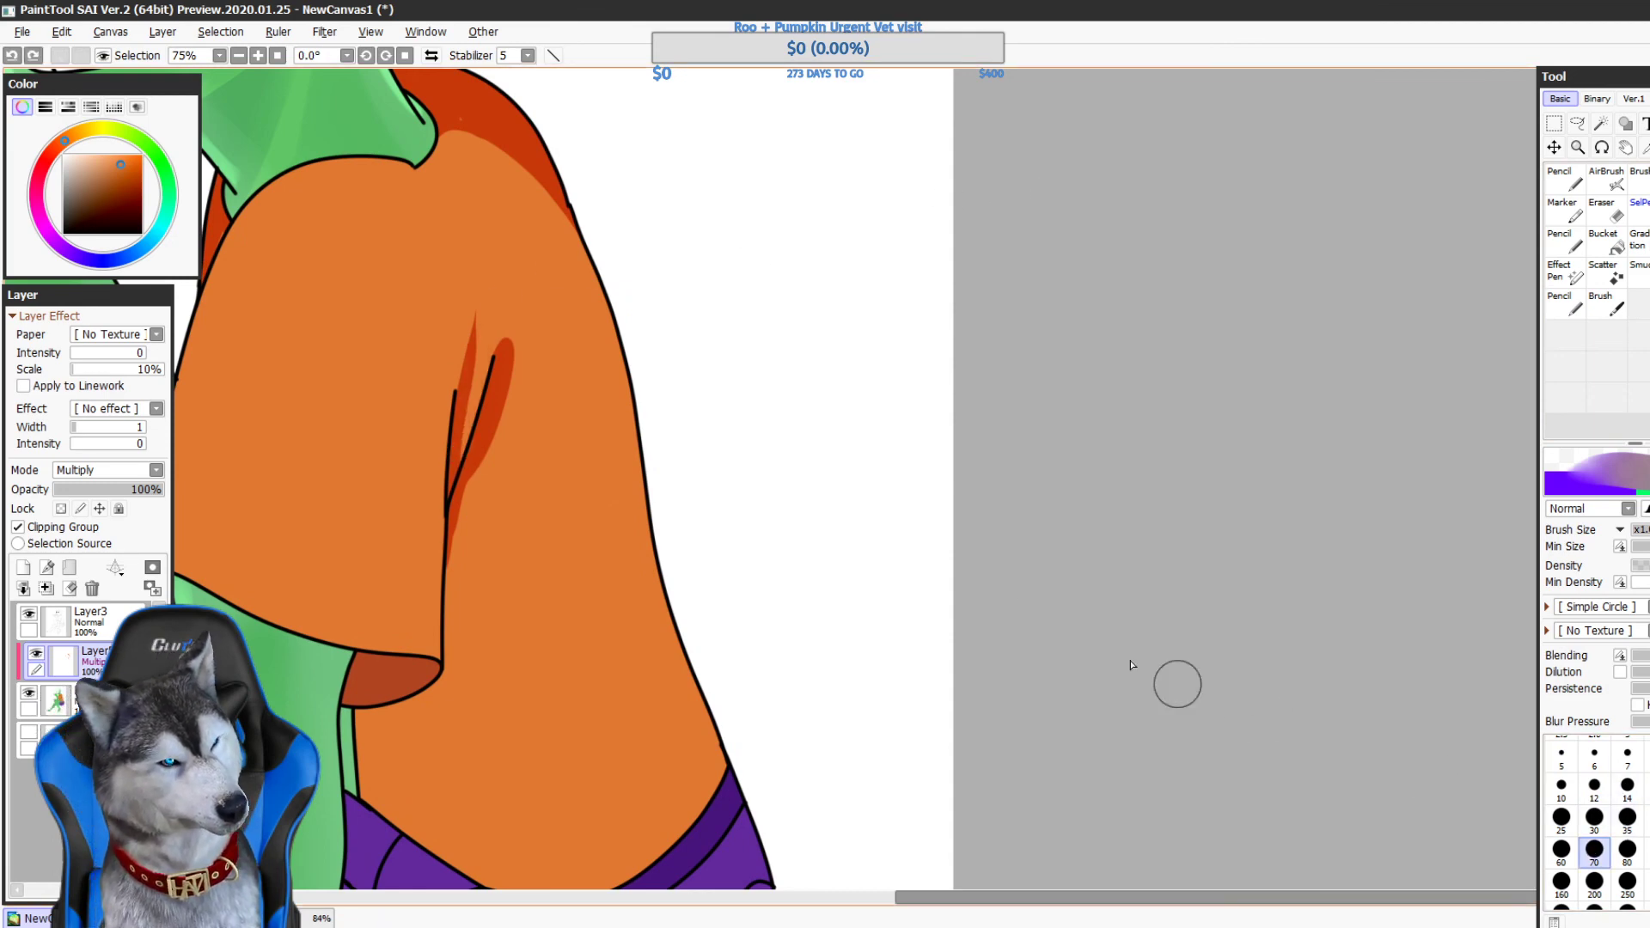
pyautogui.moveTo(456, 431)
pyautogui.mouseDown()
pyautogui.moveTo(499, 309)
pyautogui.moveTo(455, 454)
pyautogui.moveTo(496, 308)
pyautogui.mouseUp()
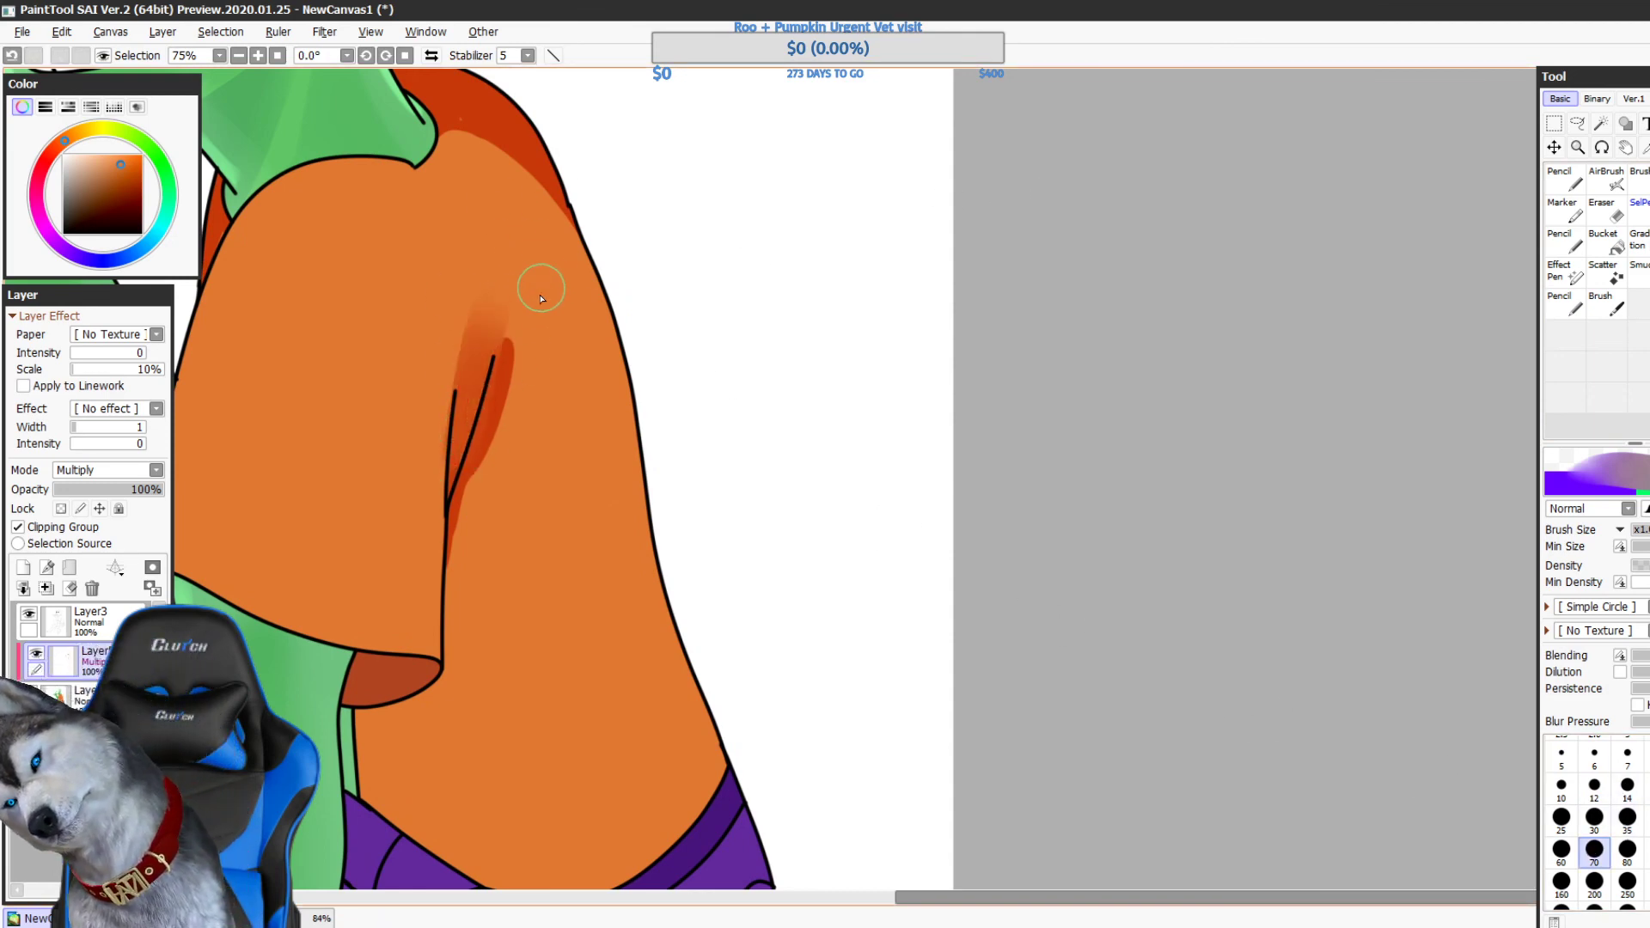
pyautogui.hotkey('ctrl', 'z')
pyautogui.press('[')
pyautogui.press('[')
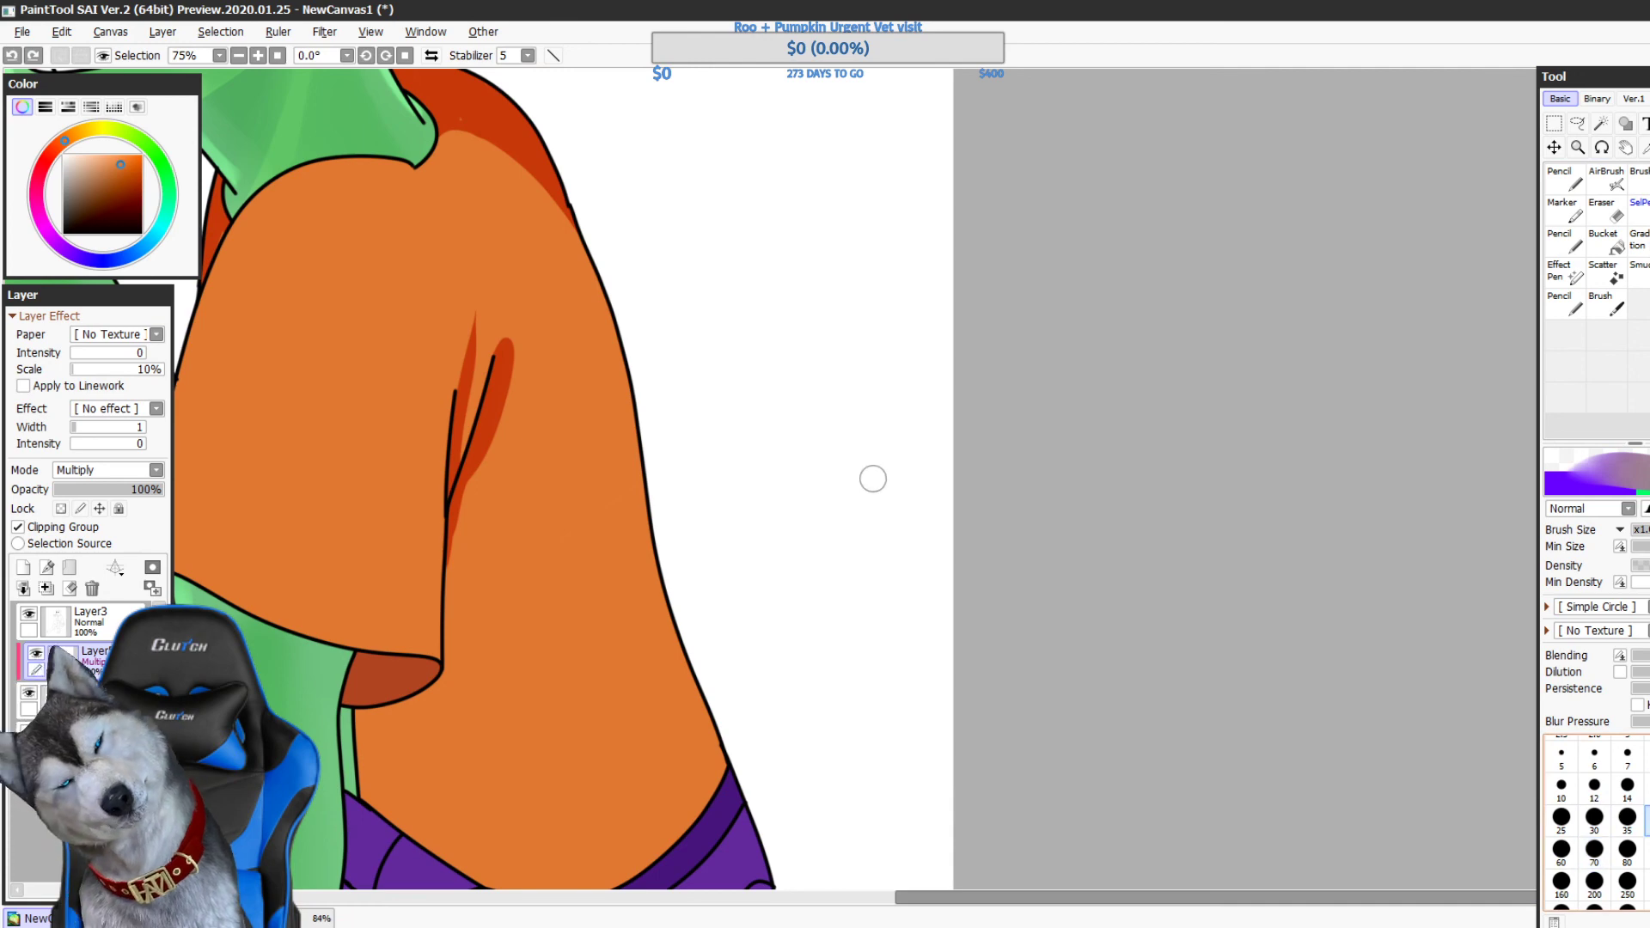
pyautogui.moveTo(462, 448); pyautogui.dragTo(499, 276)
pyautogui.hotkey('ctrl', 'z')
pyautogui.moveTo(457, 467); pyautogui.dragTo(501, 266)
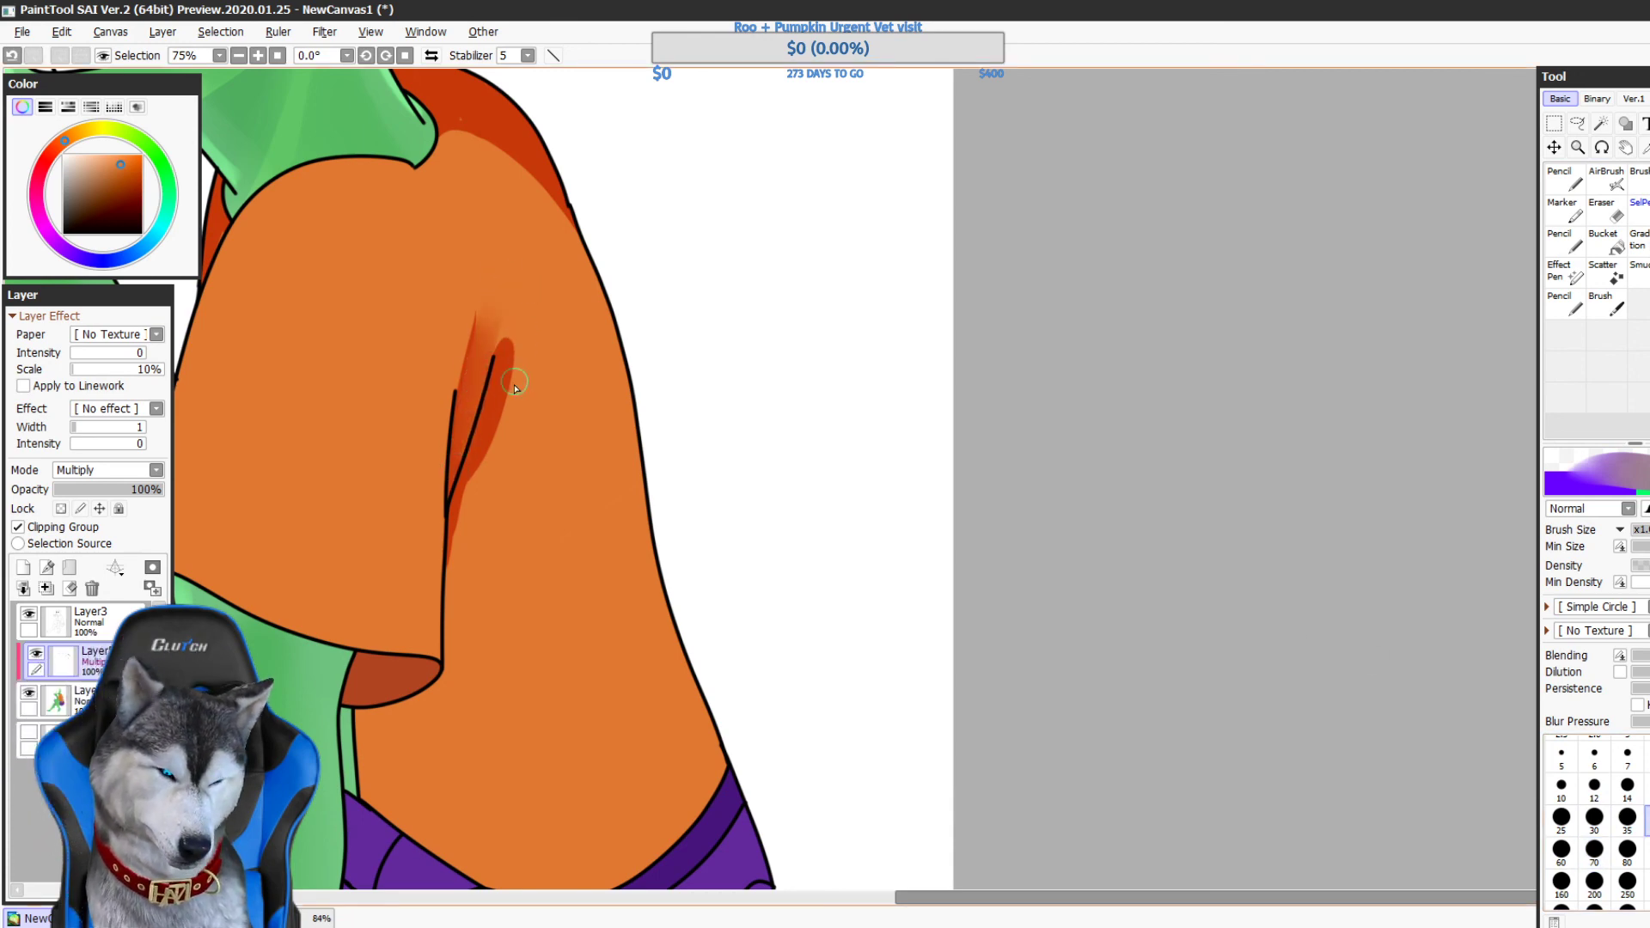
# - Soften the shadow behind the longer sleeve fold with the Brush at size 70, replacing an undone smaller stroke
pyautogui.moveTo(514, 388); pyautogui.dragTo(528, 289)
pyautogui.hotkey('ctrl', 'z')
pyautogui.press(']')
pyautogui.press(']')
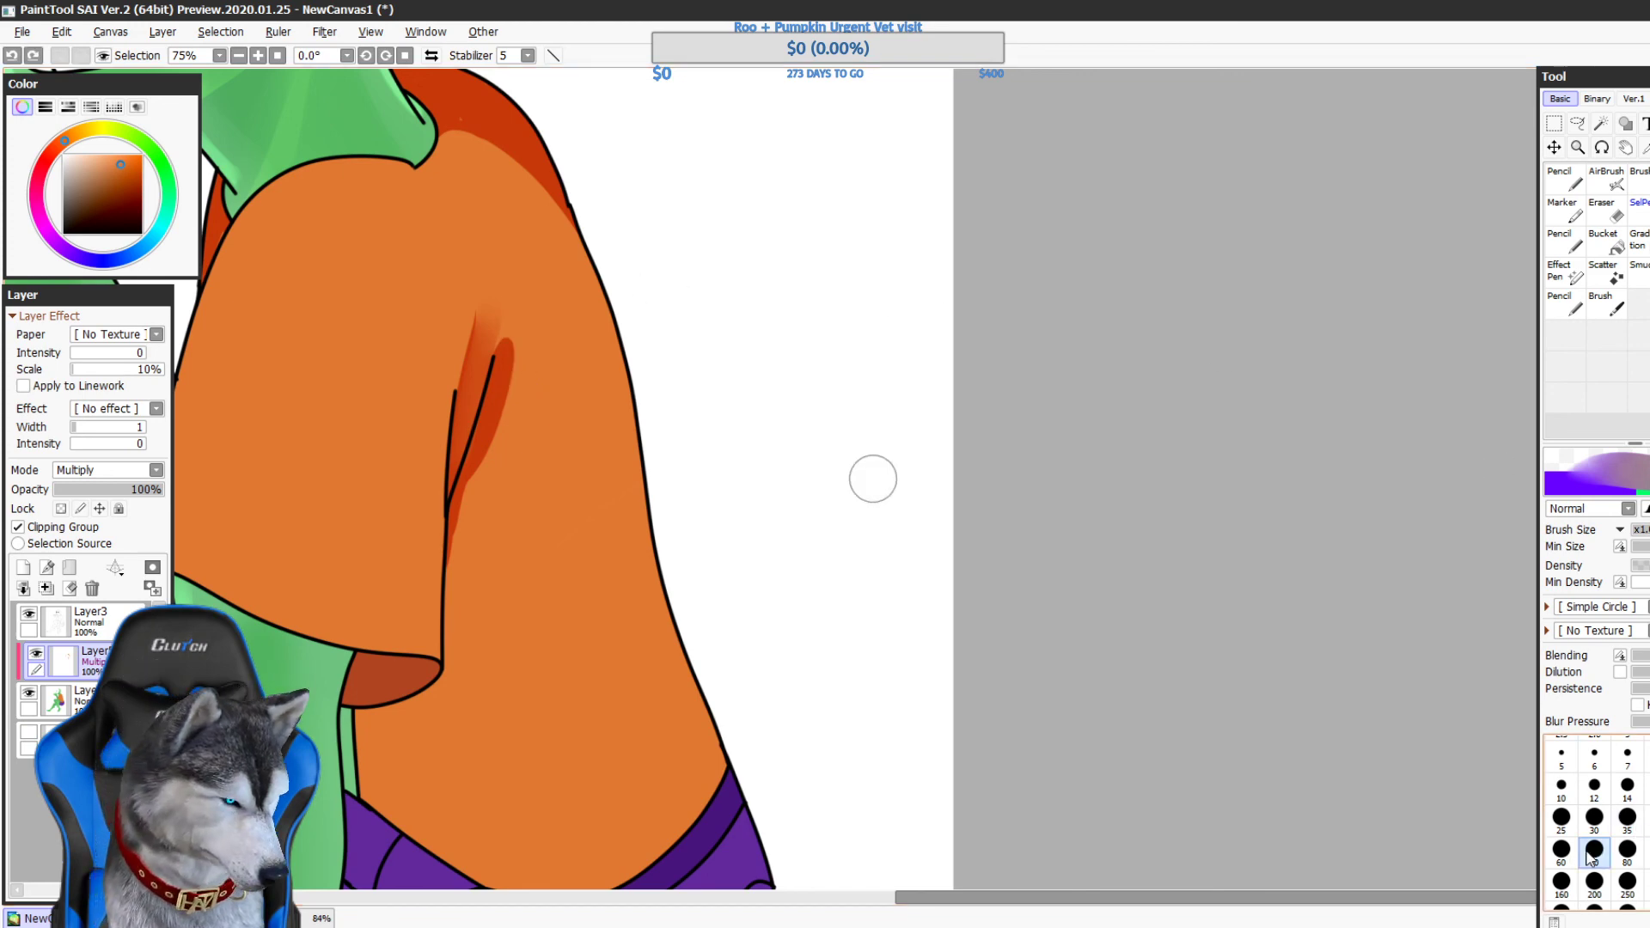
pyautogui.moveTo(478, 527); pyautogui.dragTo(556, 305)
pyautogui.moveTo(486, 474)
pyautogui.mouseDown()
pyautogui.moveTo(543, 280)
pyautogui.moveTo(521, 360)
pyautogui.mouseUp()
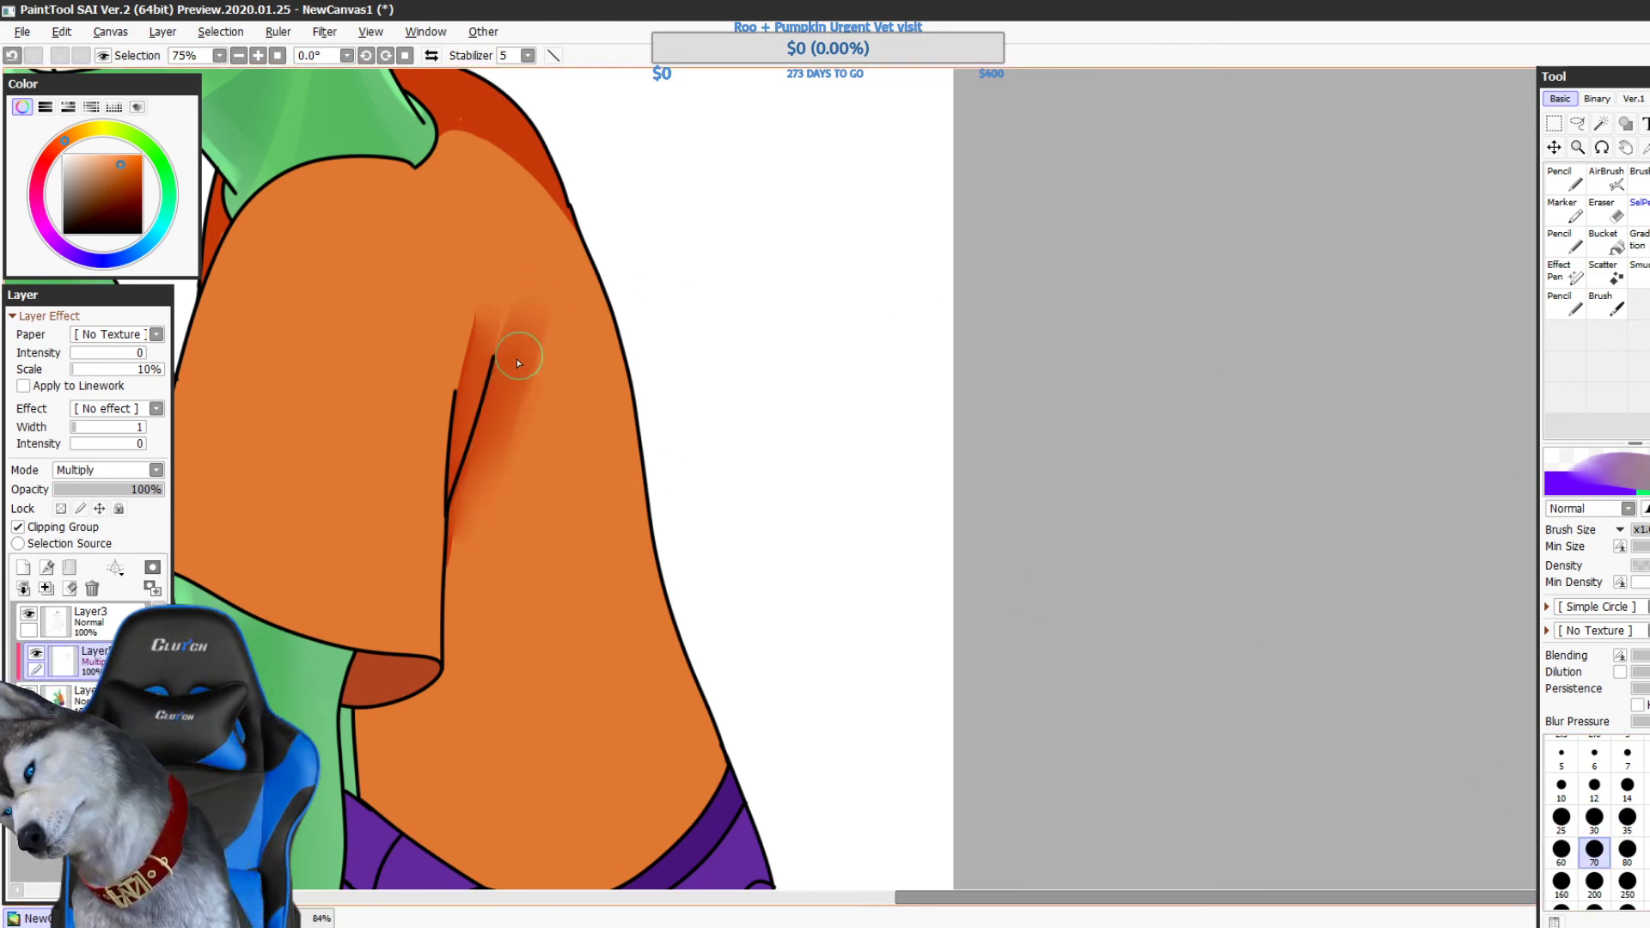
# - Extend the shadow behind the longer sleeve fold down past the sleeve opening to the shirt's hem with the size 70 Brush
pyautogui.moveTo(464, 538); pyautogui.dragTo(559, 329)
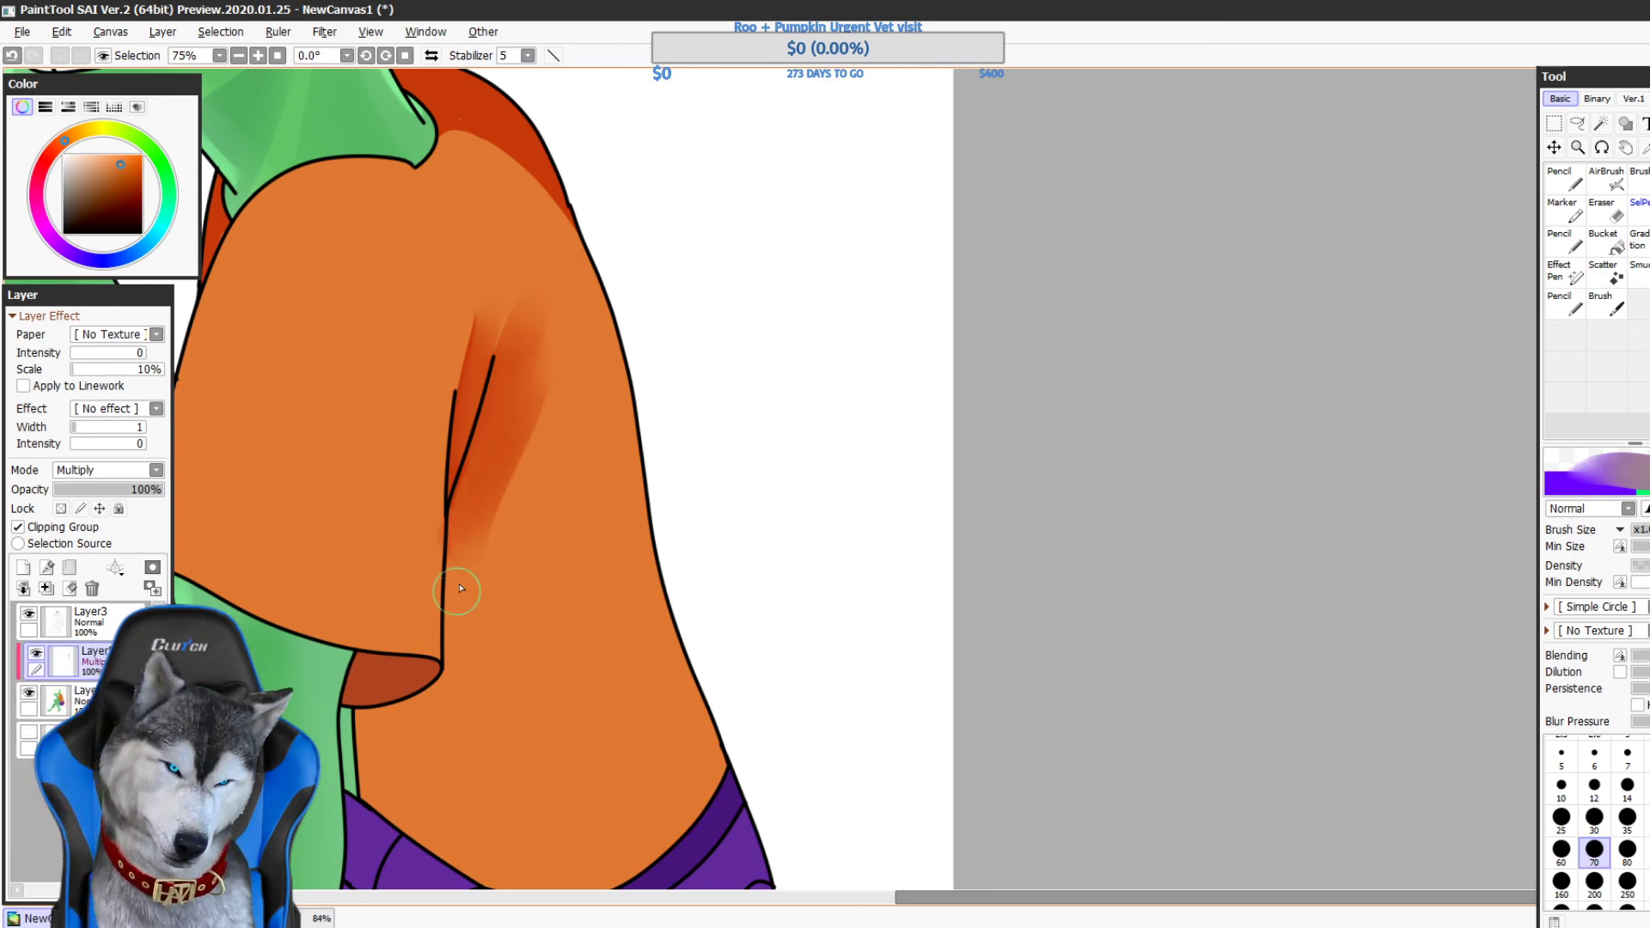
pyautogui.moveTo(519, 401); pyautogui.dragTo(474, 598)
pyautogui.moveTo(484, 454); pyautogui.dragTo(465, 634)
pyautogui.moveTo(520, 597); pyautogui.dragTo(516, 446)
pyautogui.moveTo(486, 362)
pyautogui.mouseDown()
pyautogui.moveTo(464, 503)
pyautogui.moveTo(461, 370)
pyautogui.moveTo(453, 555)
pyautogui.moveTo(485, 347)
pyautogui.moveTo(444, 570)
pyautogui.moveTo(448, 627)
pyautogui.moveTo(472, 485)
pyautogui.moveTo(450, 666)
pyautogui.moveTo(365, 614)
pyautogui.moveTo(404, 618)
pyautogui.moveTo(417, 587)
pyautogui.mouseUp()
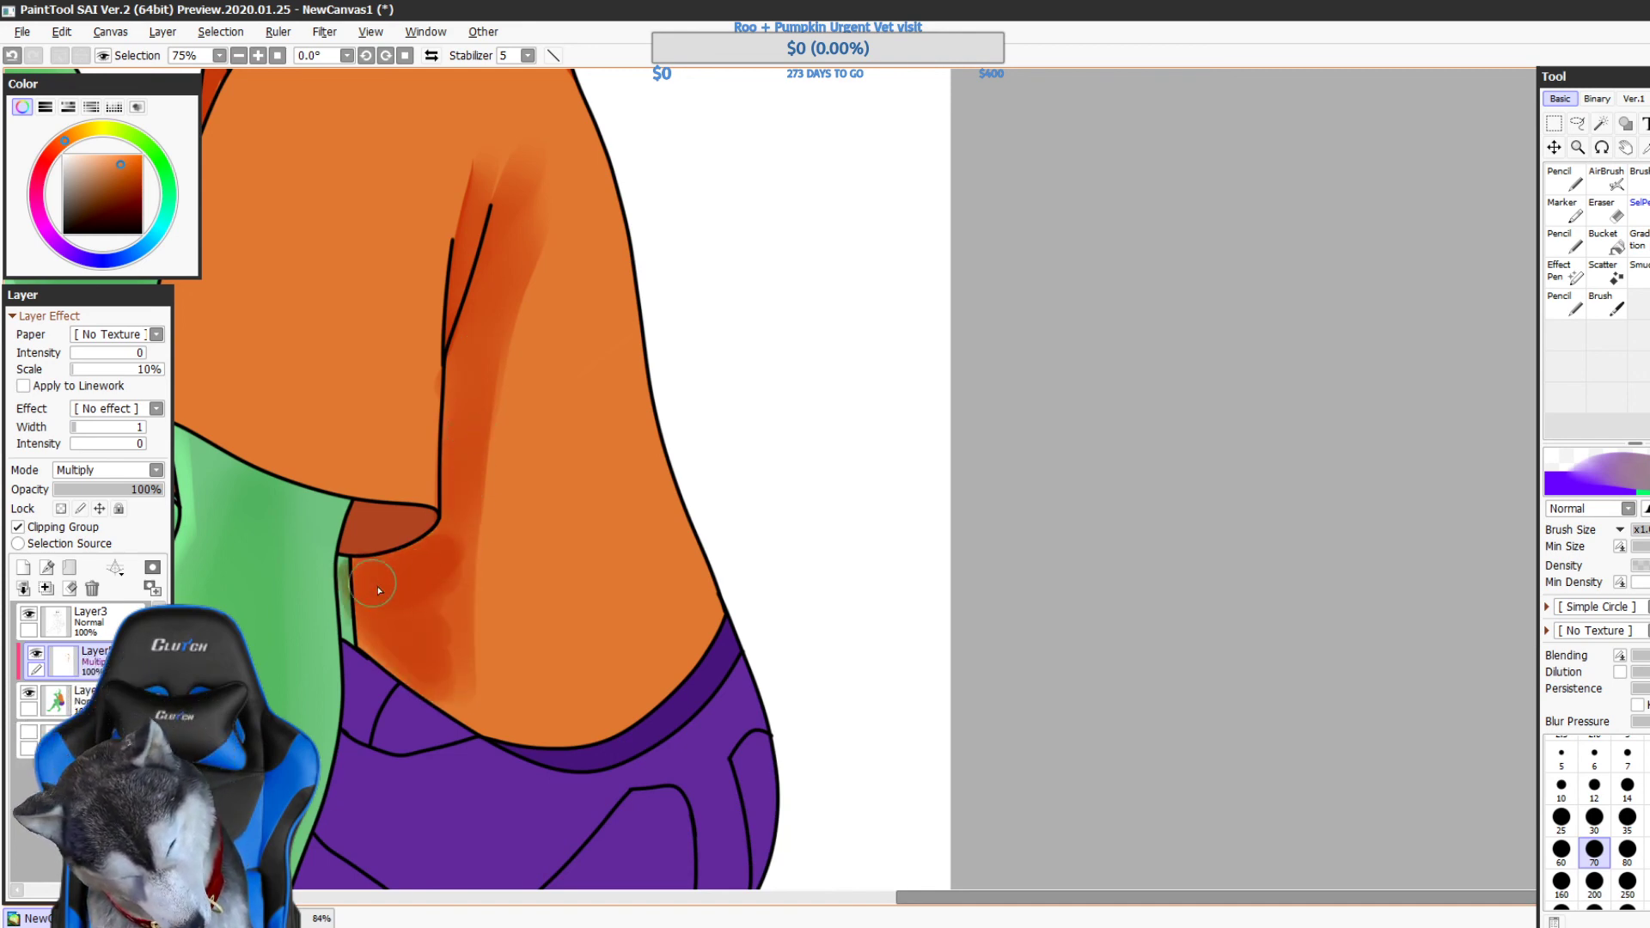
pyautogui.moveTo(405, 653)
pyautogui.mouseDown()
pyautogui.moveTo(421, 569)
pyautogui.moveTo(451, 576)
pyautogui.moveTo(465, 683)
pyautogui.moveTo(458, 523)
pyautogui.moveTo(464, 706)
pyautogui.mouseUp()
pyautogui.moveTo(463, 672)
pyautogui.mouseDown()
pyautogui.moveTo(469, 712)
pyautogui.moveTo(437, 717)
pyautogui.moveTo(491, 761)
pyautogui.mouseUp()
# - Erase shadow spill from the green arm strip below the sleeve and trim the shading between the two fold lines, retrying the strokes
pyautogui.press('e')
pyautogui.moveTo(345, 580)
pyautogui.mouseDown()
pyautogui.moveTo(352, 660)
pyautogui.moveTo(342, 567)
pyautogui.moveTo(346, 625)
pyautogui.mouseUp()
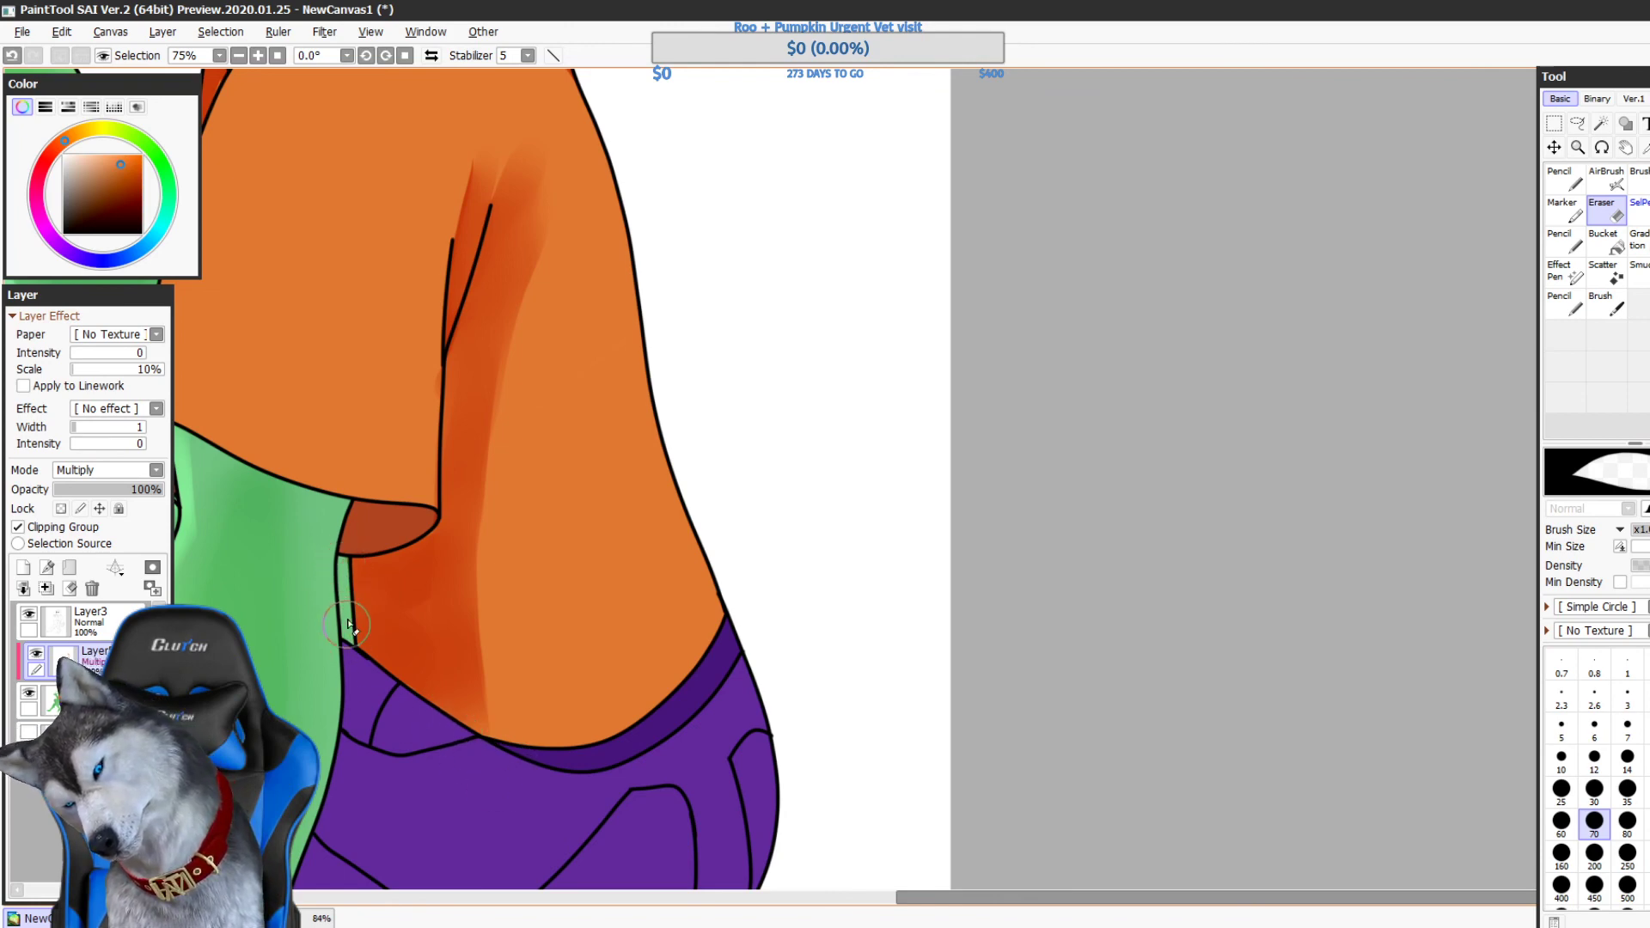
pyautogui.scroll(2, 349, 625)
pyautogui.hotkey('ctrl', 'z')
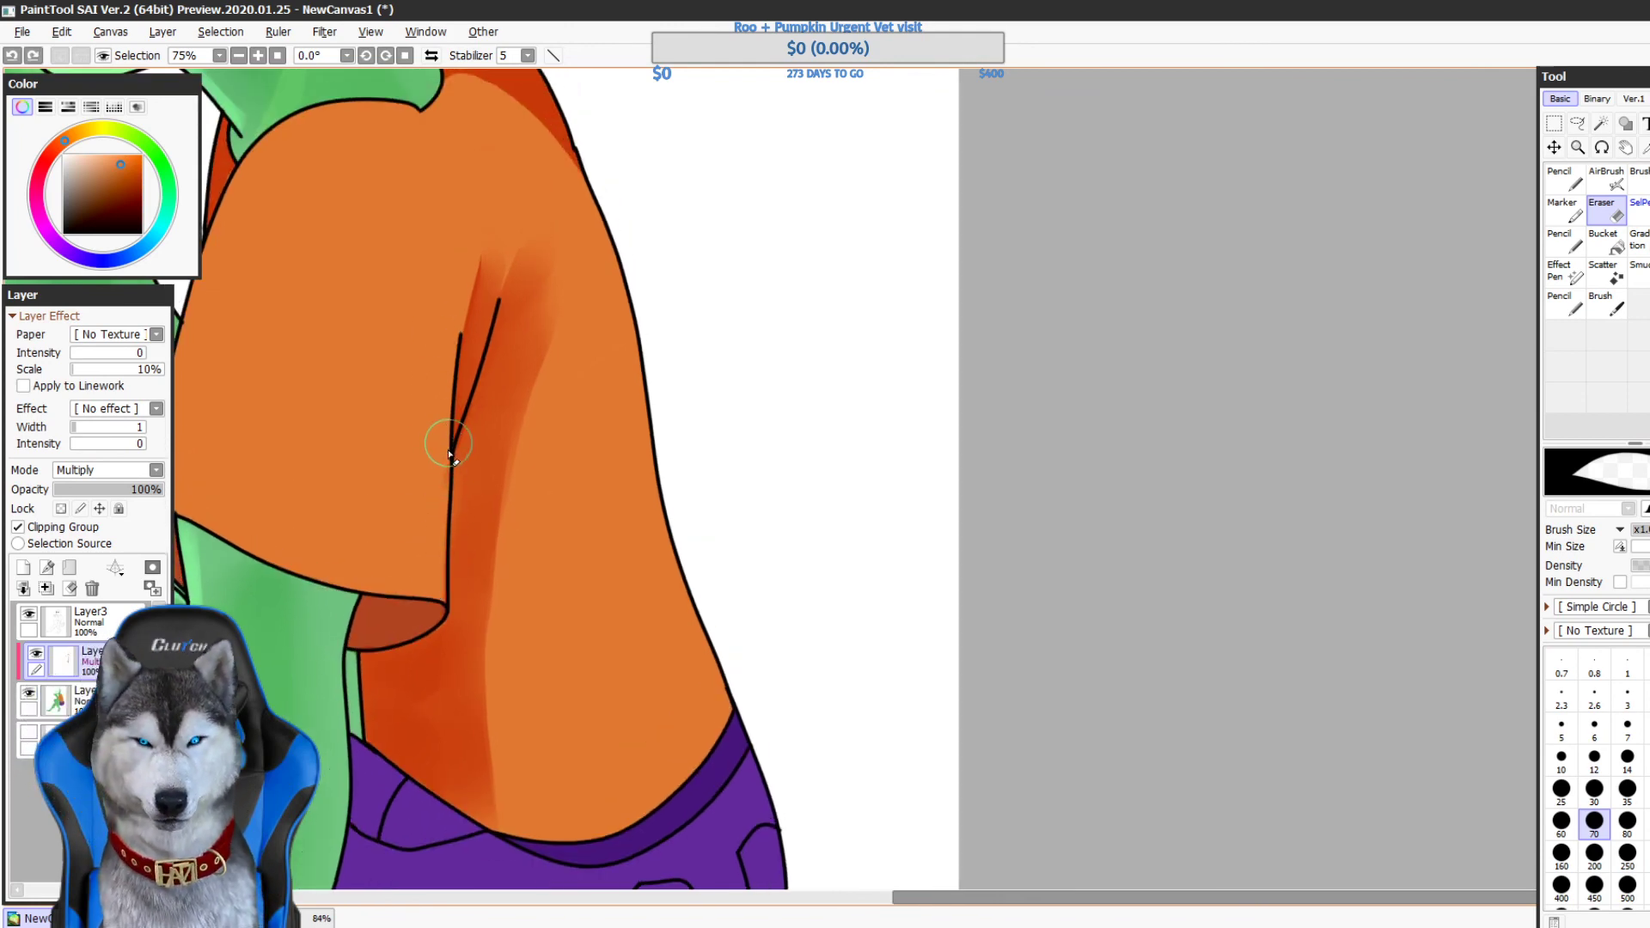
pyautogui.moveTo(449, 456)
pyautogui.mouseDown()
pyautogui.moveTo(445, 496)
pyautogui.moveTo(527, 689)
pyautogui.mouseUp()
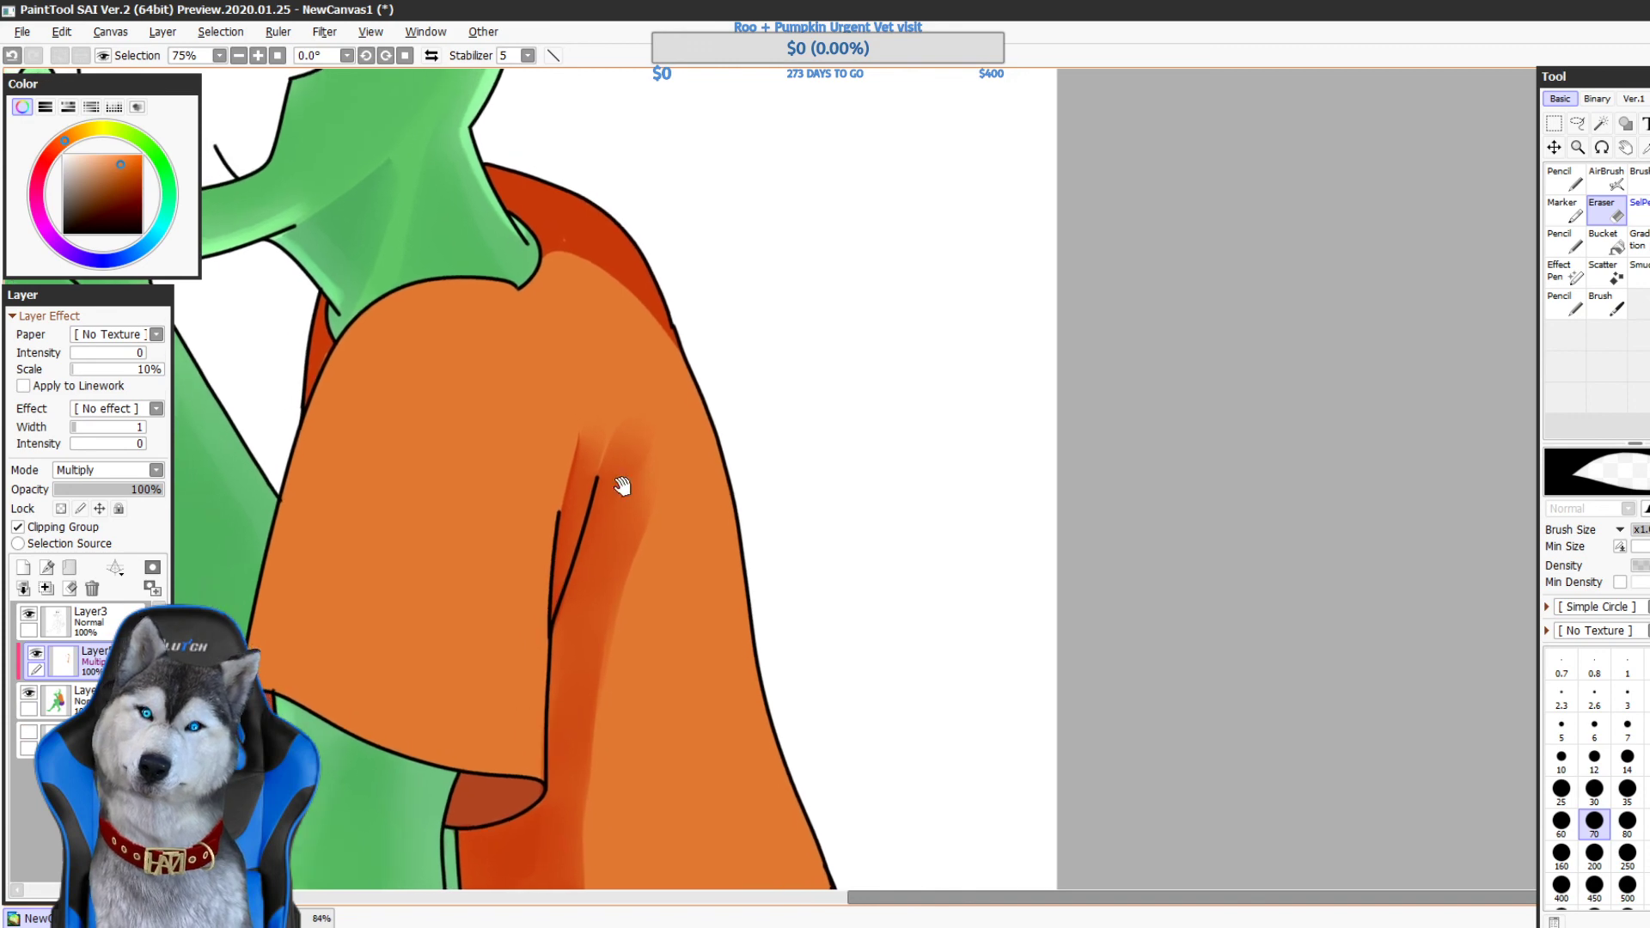
pyautogui.hotkey('ctrl', 'z')
pyautogui.moveTo(589, 496); pyautogui.dragTo(557, 610)
pyautogui.hotkey('ctrl', 'z')
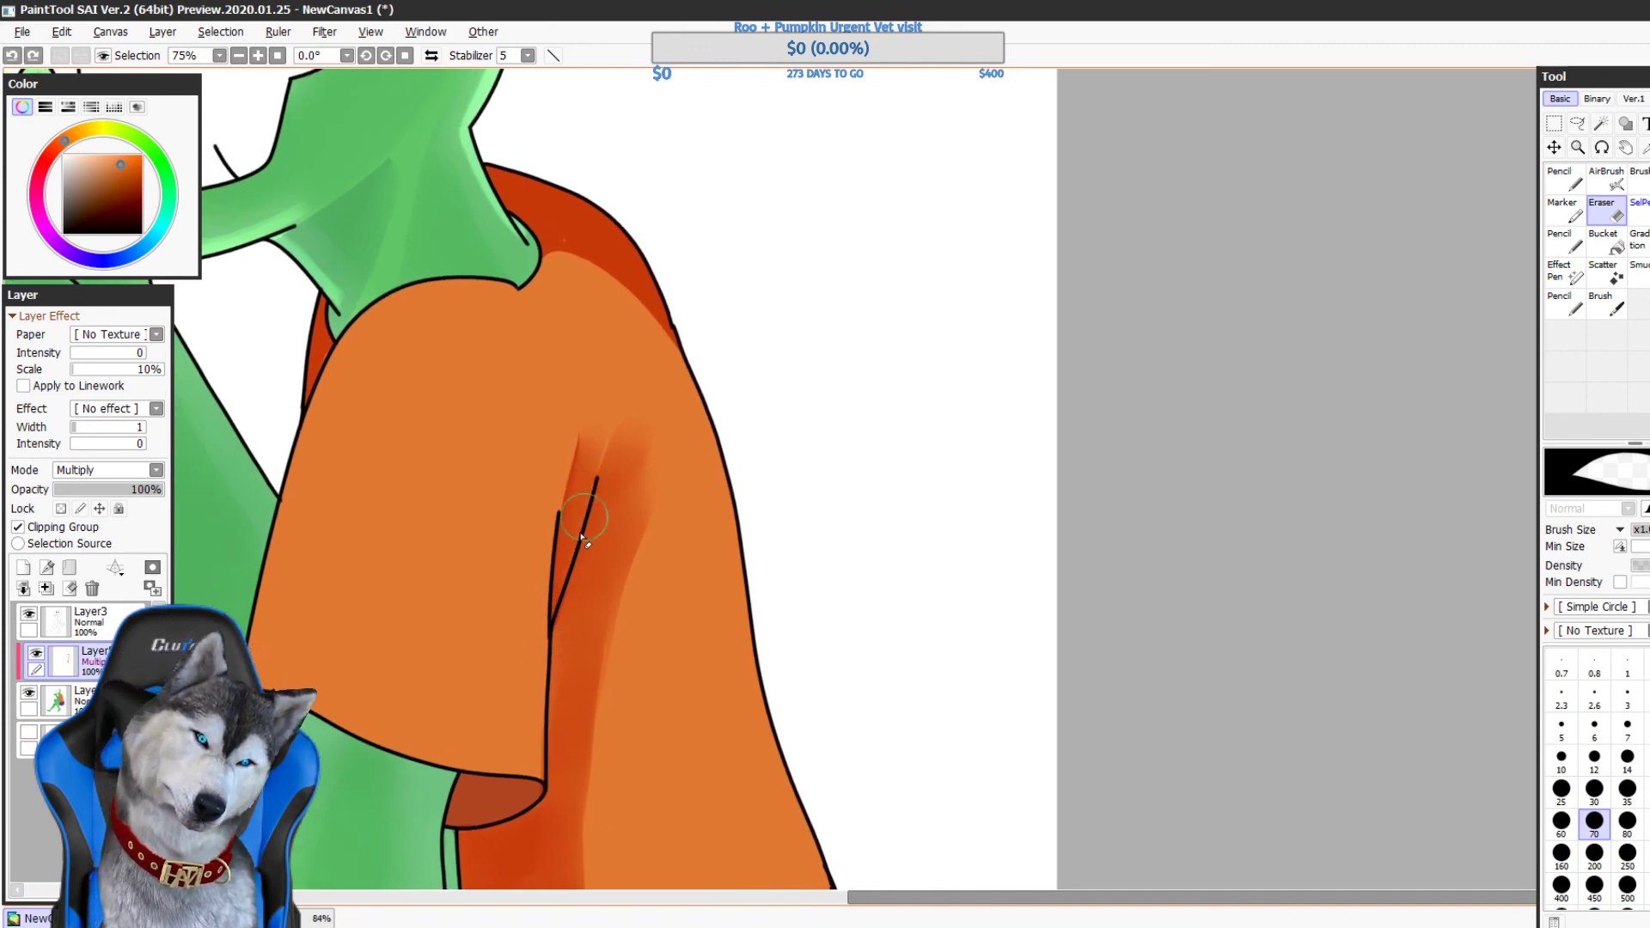
pyautogui.moveTo(586, 514); pyautogui.dragTo(550, 618)
pyautogui.moveTo(659, 576); pyautogui.dragTo(1075, 394)
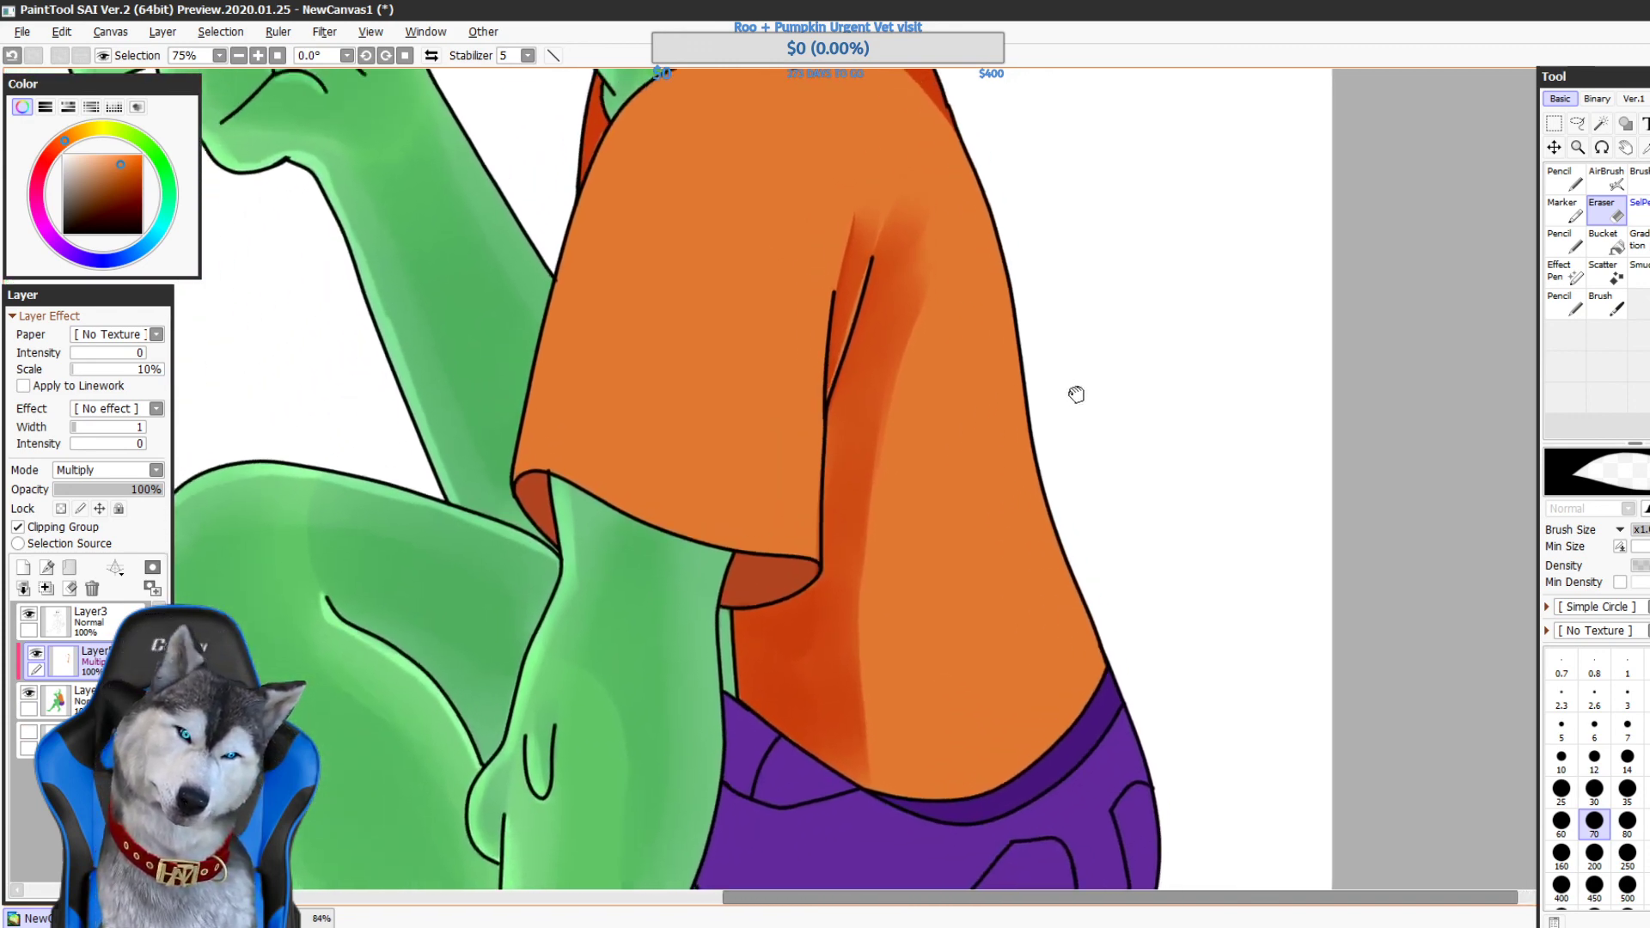
# - Paint a softer shadow from the collar over the shirt's upper back edge, then erase the spill at the neck
pyautogui.click(1645, 178)
pyautogui.moveTo(739, 231)
pyautogui.mouseDown()
pyautogui.moveTo(788, 241)
pyautogui.moveTo(883, 335)
pyautogui.mouseUp()
pyautogui.hotkey('ctrl', 'z')
pyautogui.moveTo(749, 209)
pyautogui.mouseDown()
pyautogui.moveTo(885, 306)
pyautogui.moveTo(869, 318)
pyautogui.mouseUp()
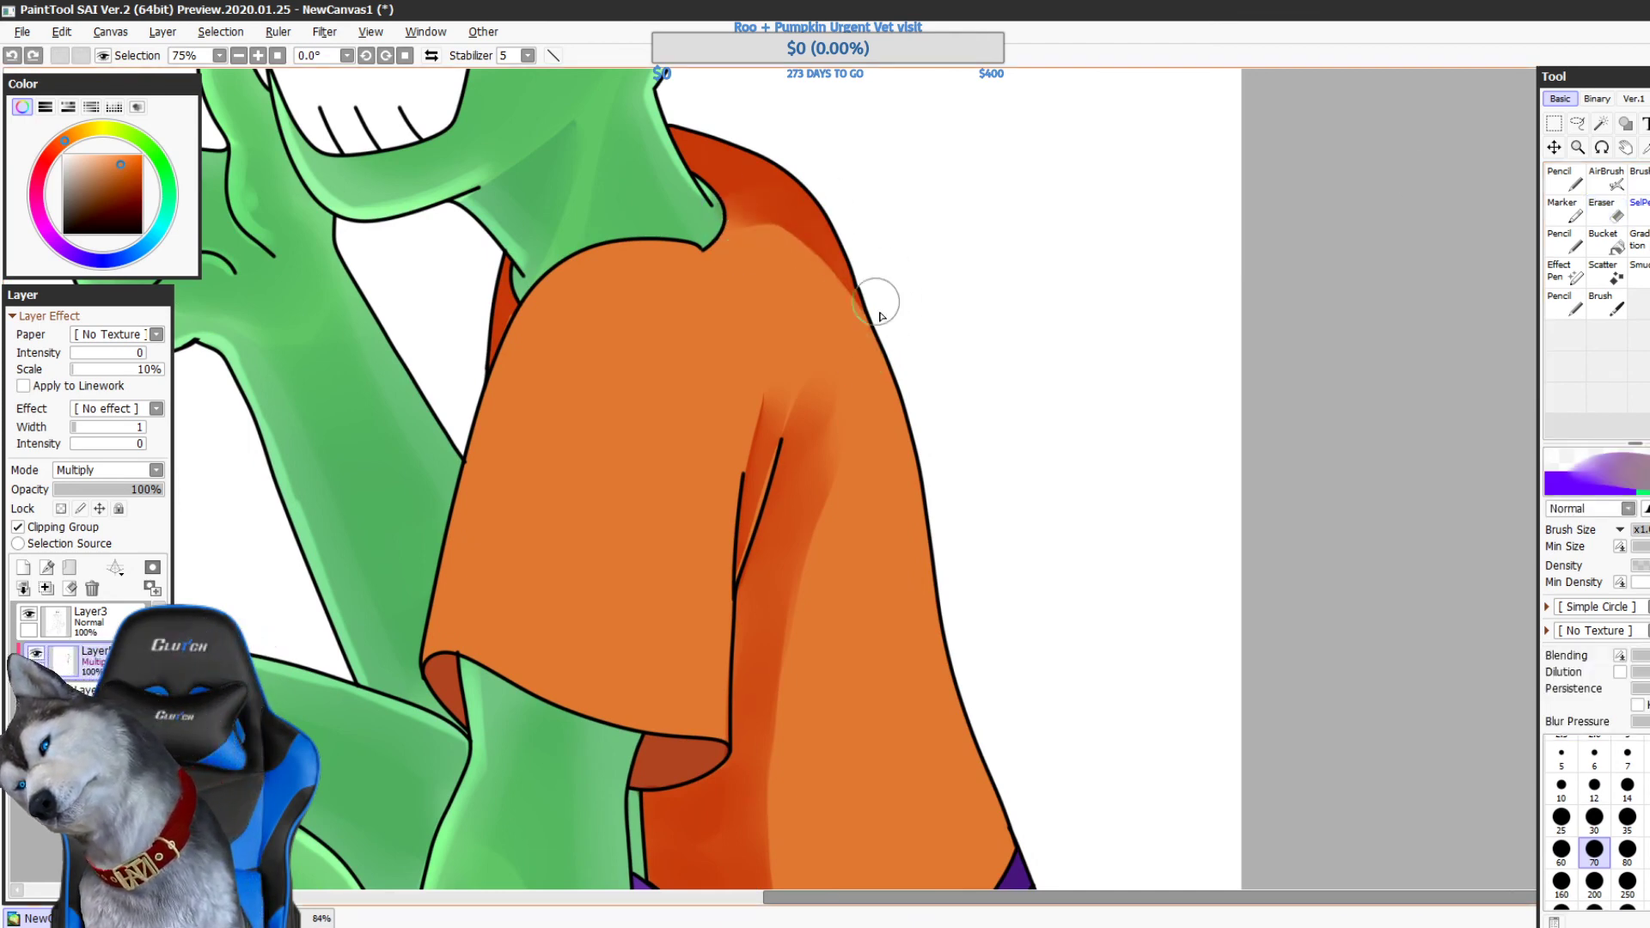
pyautogui.moveTo(740, 227); pyautogui.dragTo(885, 331)
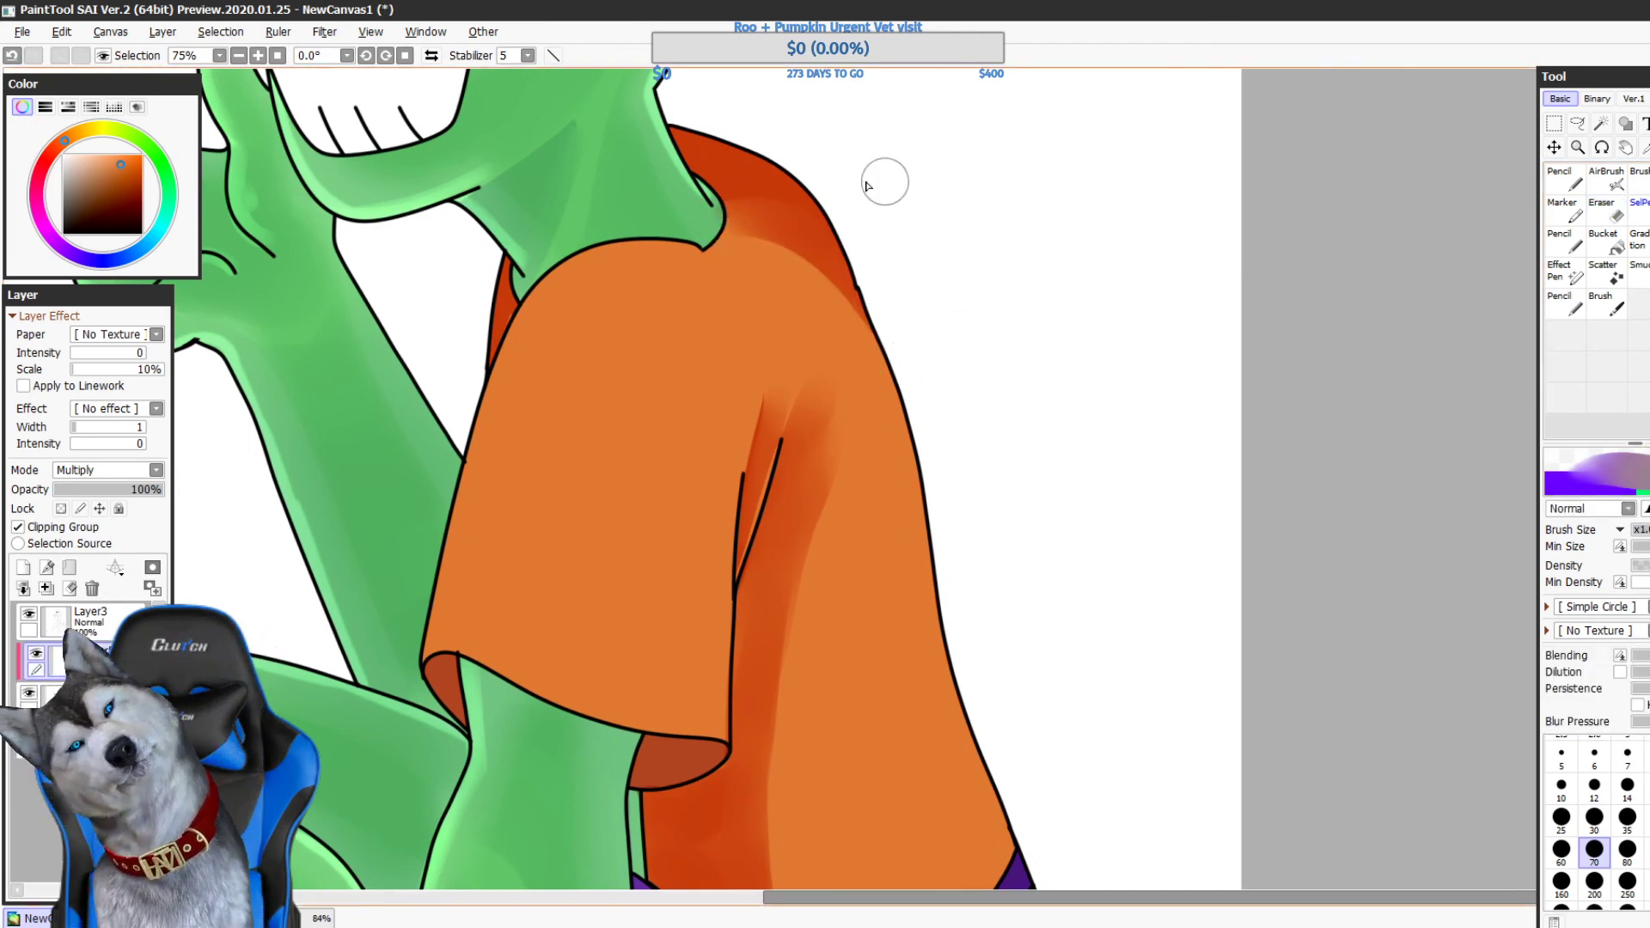
pyautogui.click(1619, 215)
pyautogui.moveTo(712, 206); pyautogui.dragTo(721, 206)
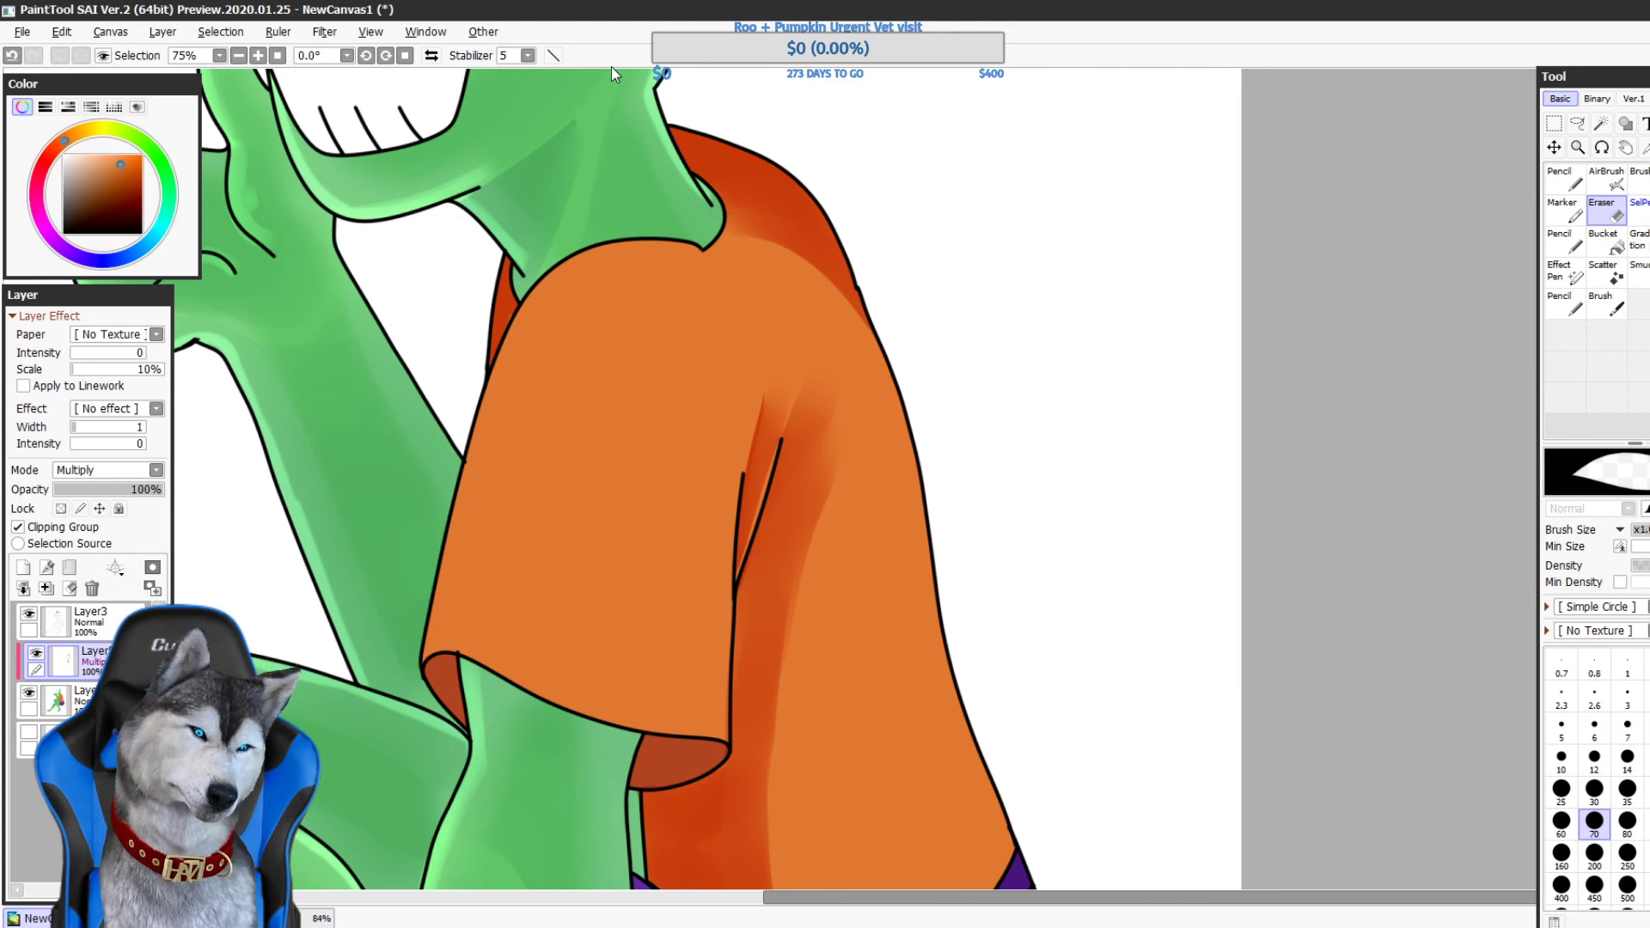
# - Paint shadow down the shirt's back edge from the shoulder toward the hem with the Brush, undoing the unsatisfactory strokes
pyautogui.scroll(-1, 611, 67)
pyautogui.press('b')
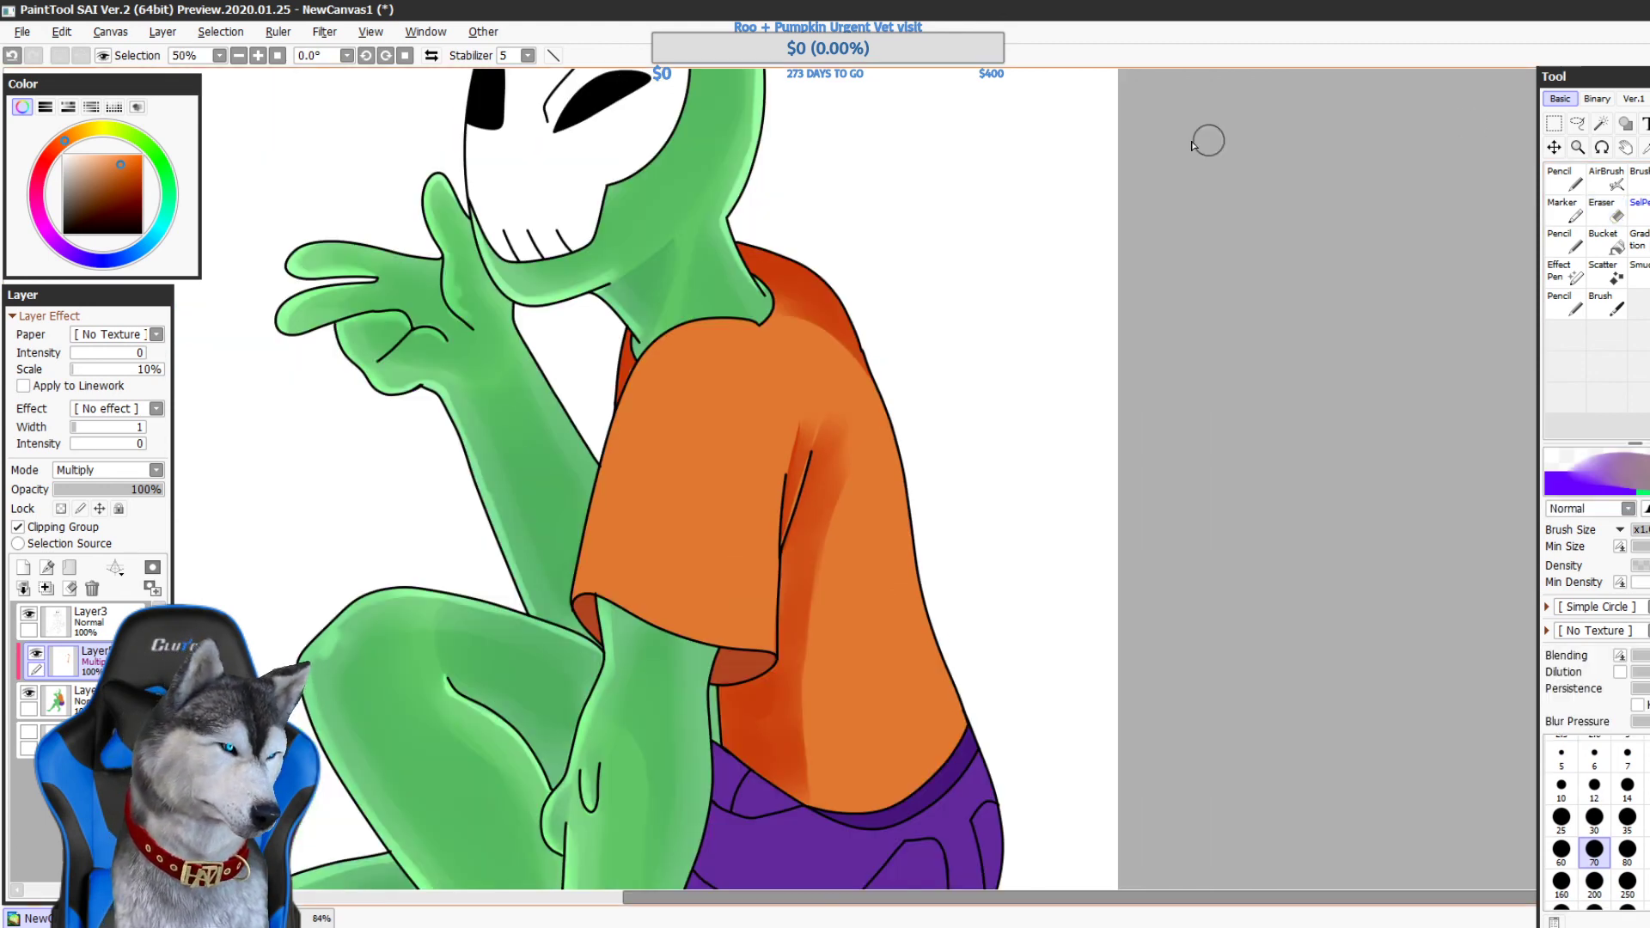
pyautogui.moveTo(824, 330); pyautogui.dragTo(889, 421)
pyautogui.hotkey('ctrl', 'z')
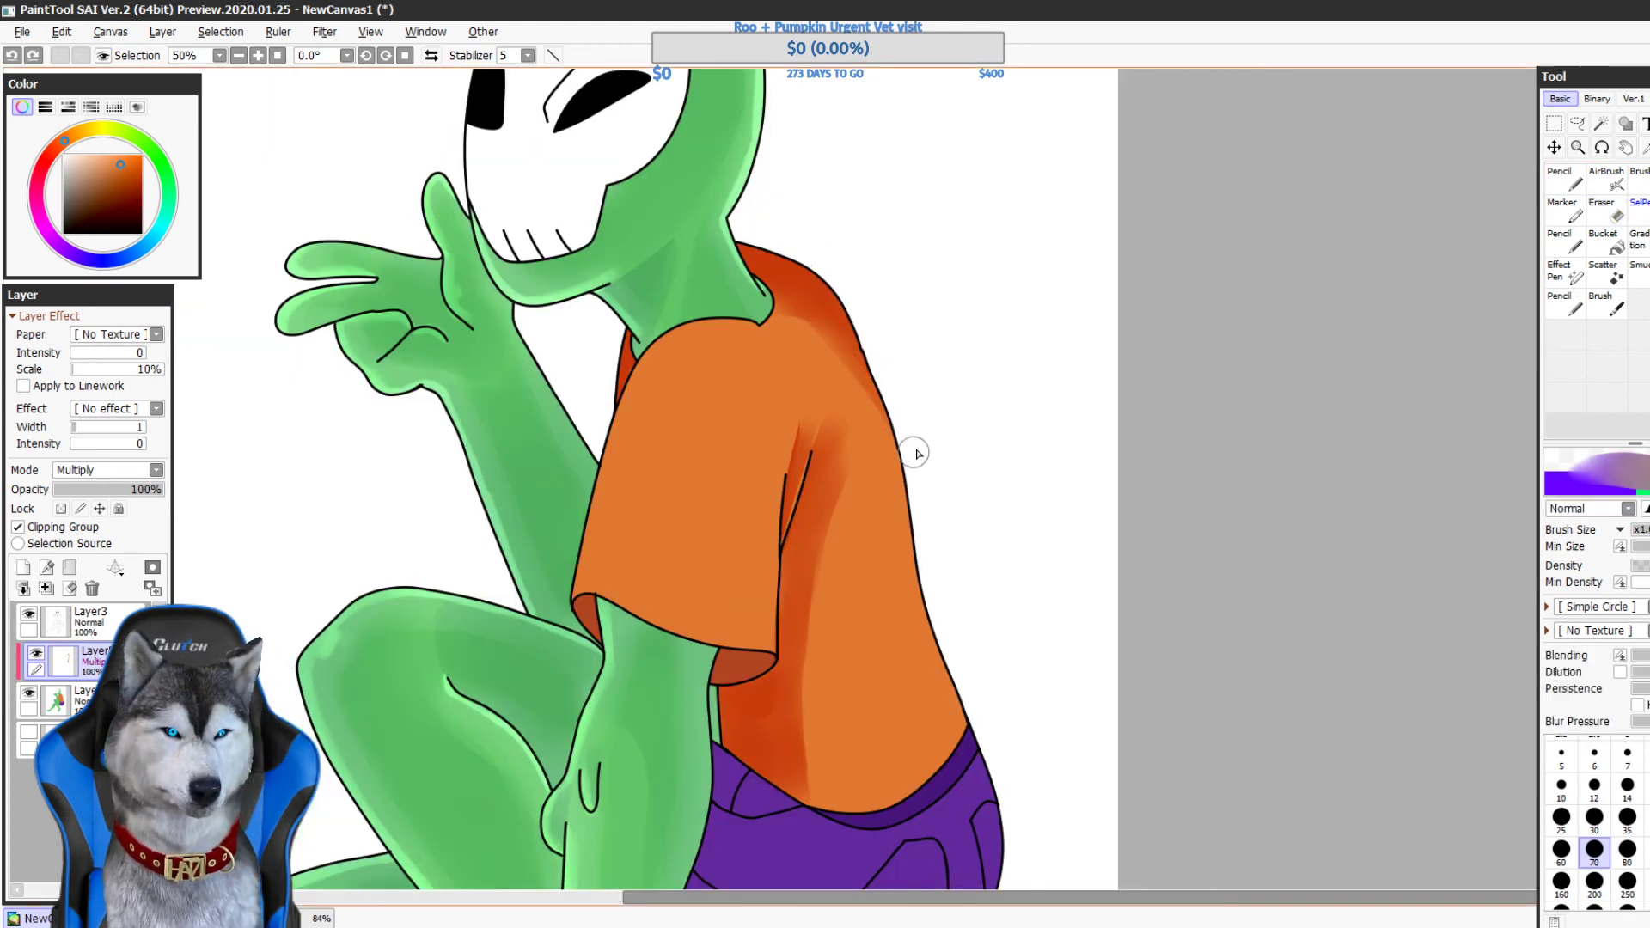
pyautogui.hotkey('ctrl', 'z')
pyautogui.moveTo(812, 308)
pyautogui.mouseDown()
pyautogui.moveTo(838, 343)
pyautogui.moveTo(768, 336)
pyautogui.moveTo(807, 314)
pyautogui.moveTo(805, 286)
pyautogui.moveTo(799, 327)
pyautogui.moveTo(776, 330)
pyautogui.moveTo(903, 366)
pyautogui.moveTo(791, 329)
pyautogui.moveTo(913, 449)
pyautogui.moveTo(791, 339)
pyautogui.moveTo(909, 500)
pyautogui.moveTo(868, 378)
pyautogui.moveTo(917, 587)
pyautogui.mouseUp()
pyautogui.hotkey('ctrl', 'z')
pyautogui.moveTo(1107, 640); pyautogui.dragTo(1068, 403)
pyautogui.moveTo(1257, 516); pyautogui.dragTo(1254, 658)
pyautogui.moveTo(871, 421)
pyautogui.mouseDown()
pyautogui.moveTo(901, 584)
pyautogui.moveTo(965, 650)
pyautogui.mouseUp()
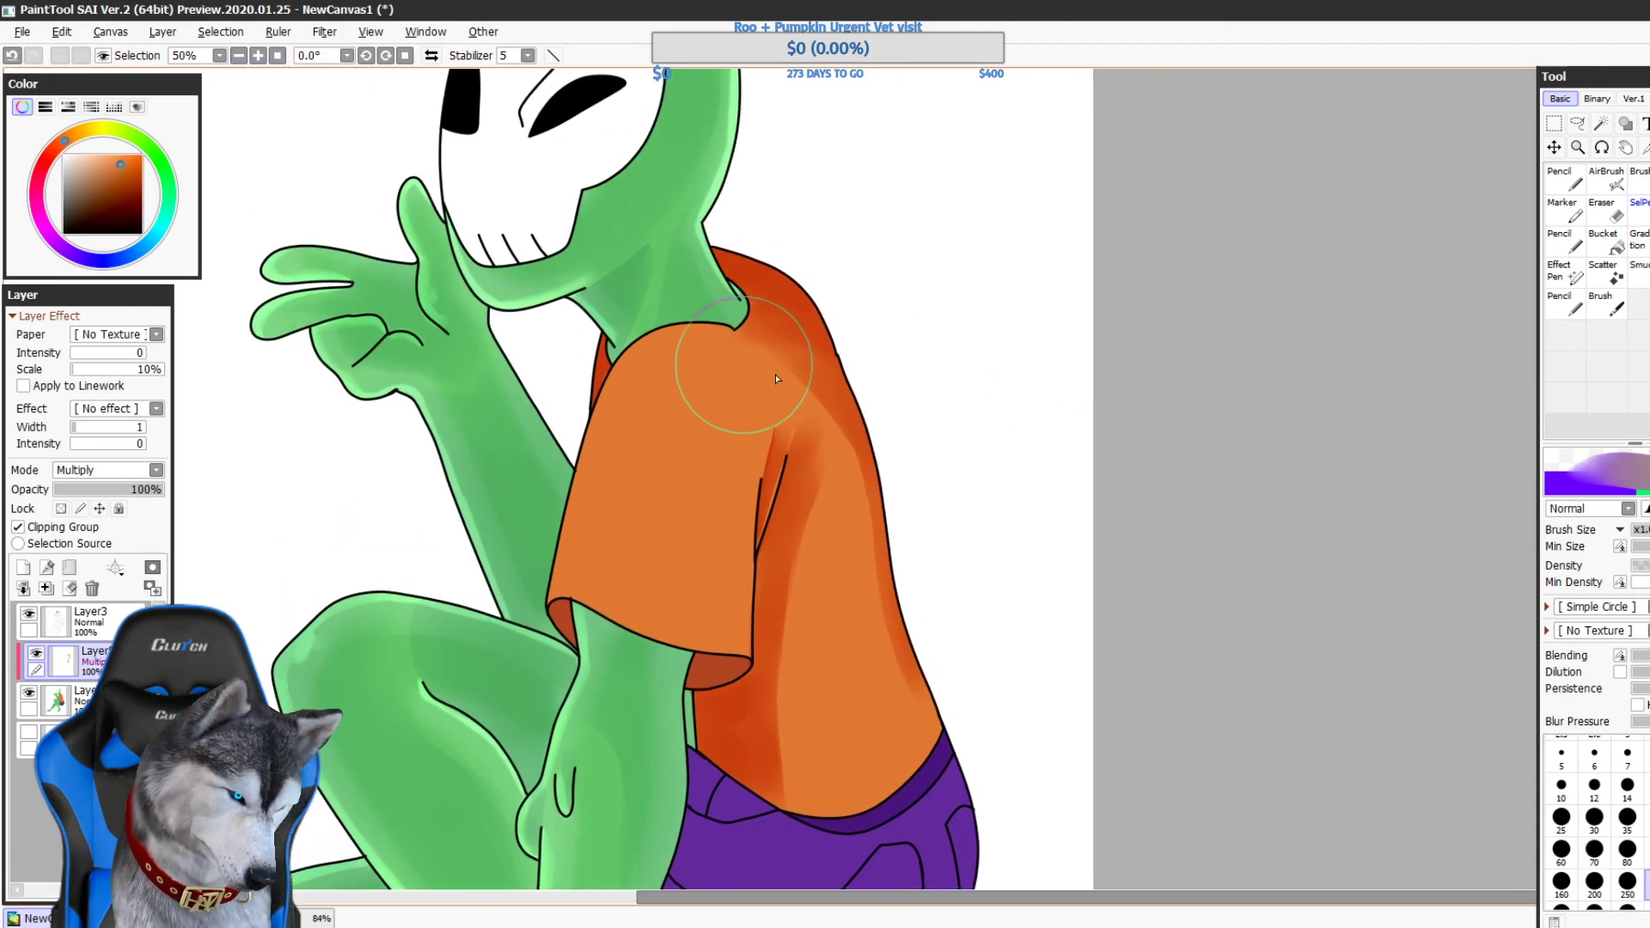
# - Undo the oversized back strokes, reduce the brush size and blend the shadow edge across the upper back near the collar
pyautogui.hotkey('ctrl', 'z')
pyautogui.moveTo(744, 378); pyautogui.dragTo(833, 452)
pyautogui.hotkey('ctrl', 'z')
pyautogui.press('[')
pyautogui.press('[')
pyautogui.press('[')
pyautogui.press('[')
pyautogui.press('[')
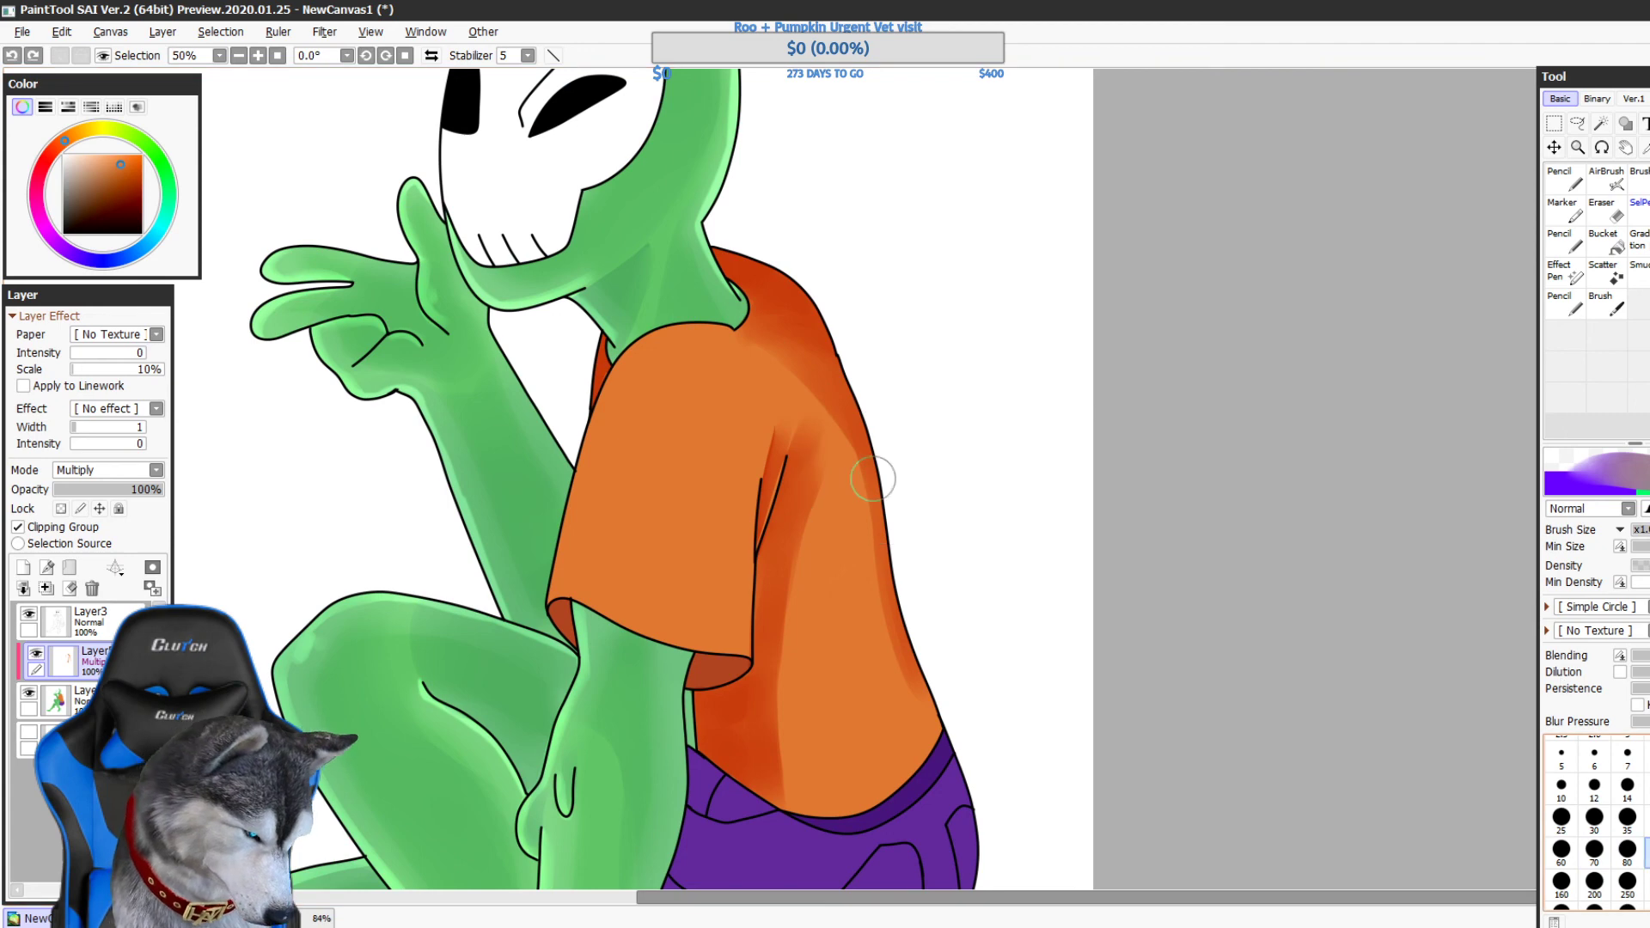
pyautogui.moveTo(756, 357); pyautogui.dragTo(791, 376)
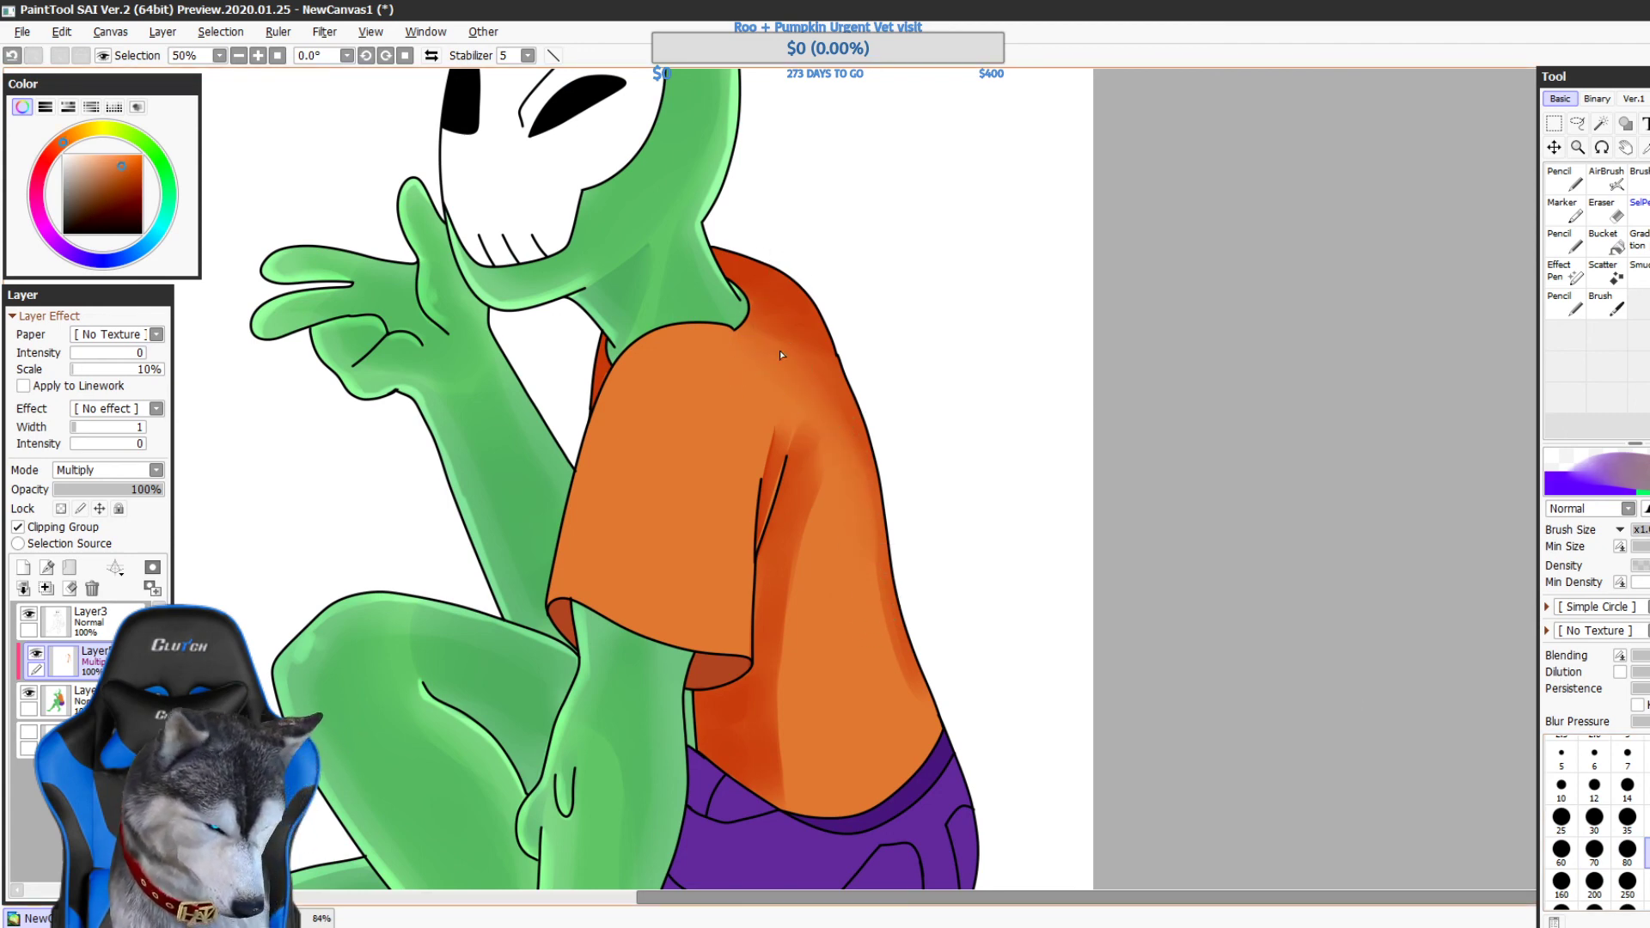
pyautogui.moveTo(781, 355); pyautogui.dragTo(852, 447)
# - Sample the shorts' purple and paint a shadow along their rear edge below the waistband, redoing the first stroke
pyautogui.moveTo(922, 657); pyautogui.dragTo(858, 439)
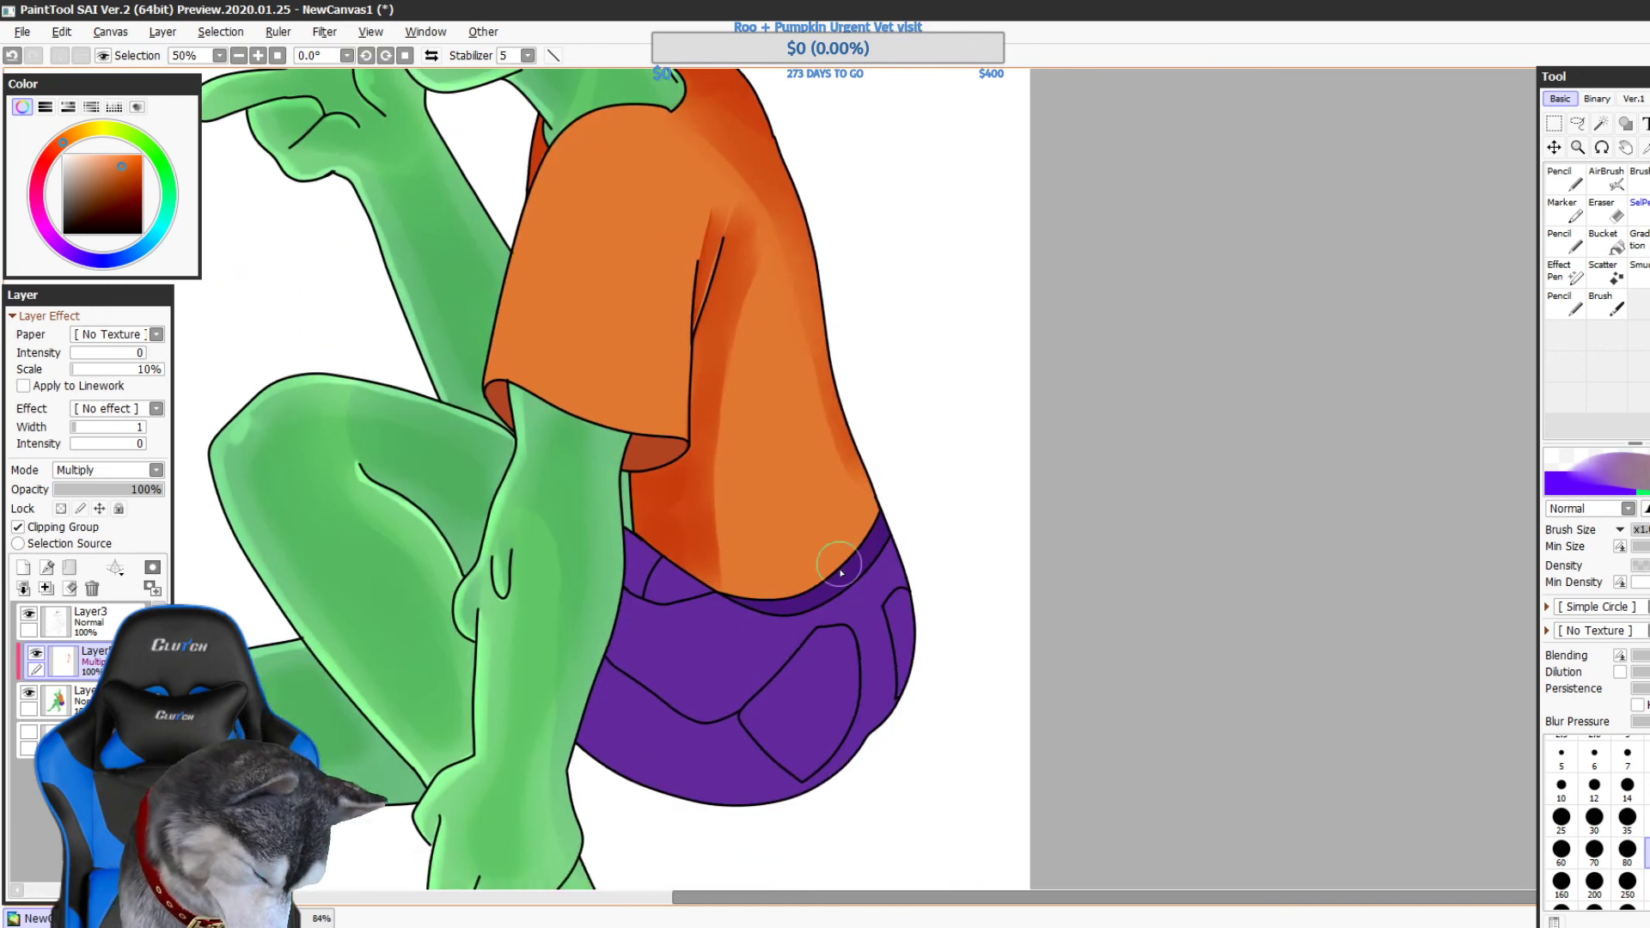
pyautogui.rightClick(875, 595)
pyautogui.moveTo(892, 587); pyautogui.dragTo(923, 658)
pyautogui.hotkey('ctrl', 'z')
pyautogui.moveTo(885, 526); pyautogui.dragTo(900, 558)
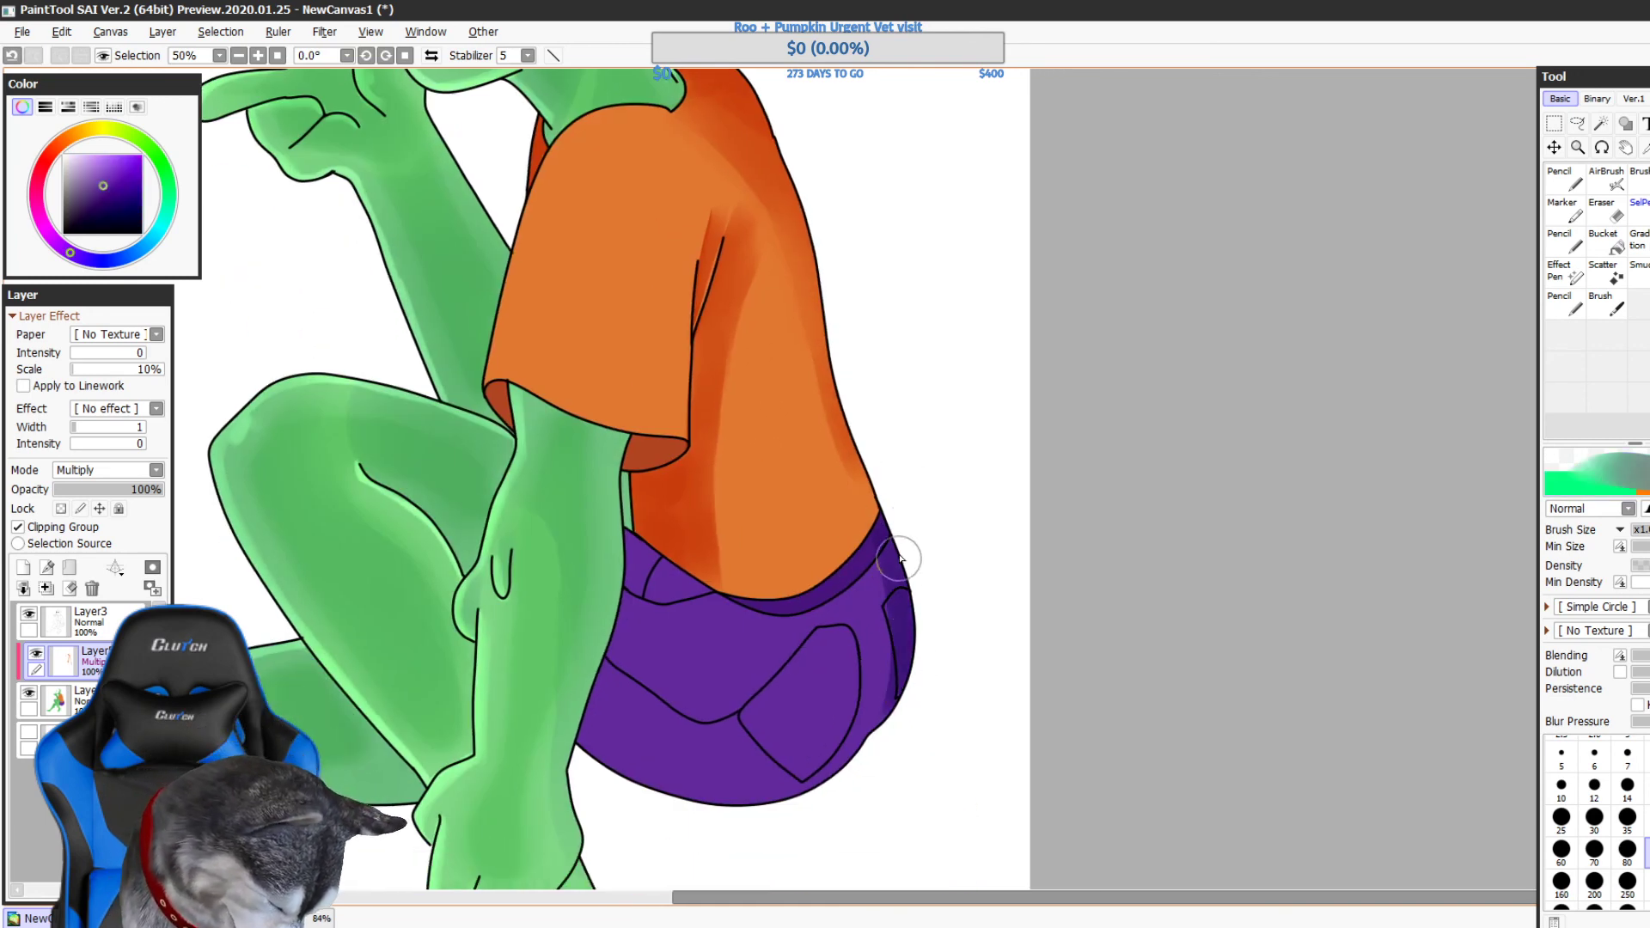
# - Resample the shirt's orange and the shorts' purple, and paint a shadow along the shorts' curved underside and lower rear edge
pyautogui.keyDown('alt'); pyautogui.click(843, 516); pyautogui.keyUp('alt')
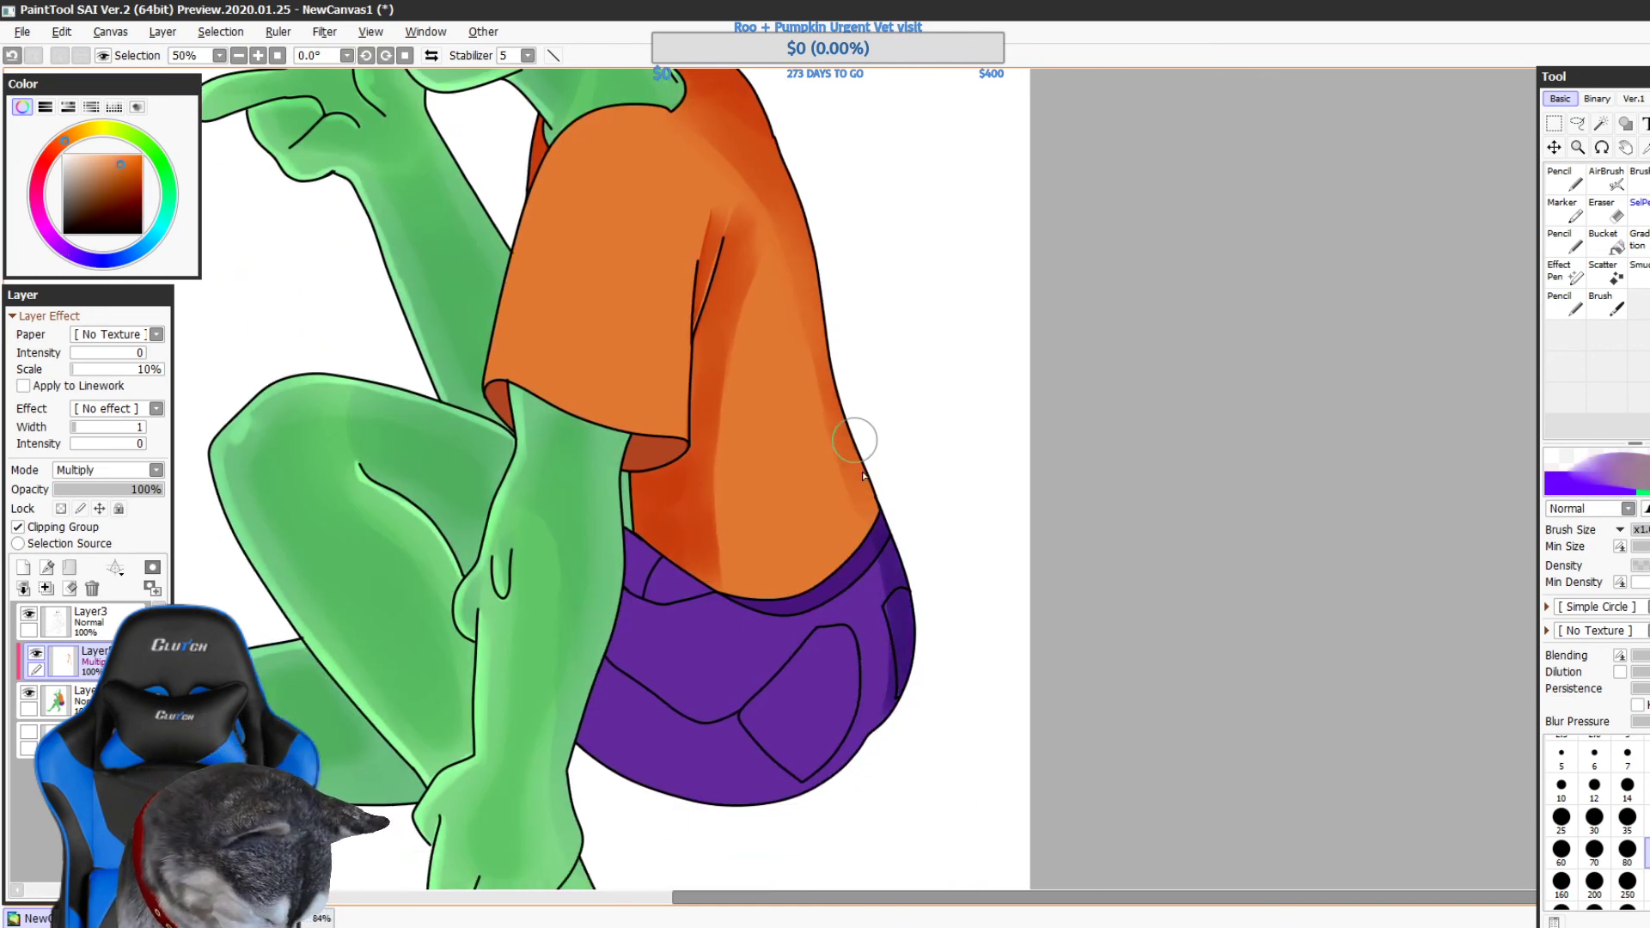
pyautogui.keyDown('alt'); pyautogui.click(862, 660); pyautogui.keyUp('alt')
pyautogui.moveTo(925, 632)
pyautogui.mouseDown()
pyautogui.moveTo(994, 556)
pyautogui.moveTo(1046, 453)
pyautogui.mouseUp()
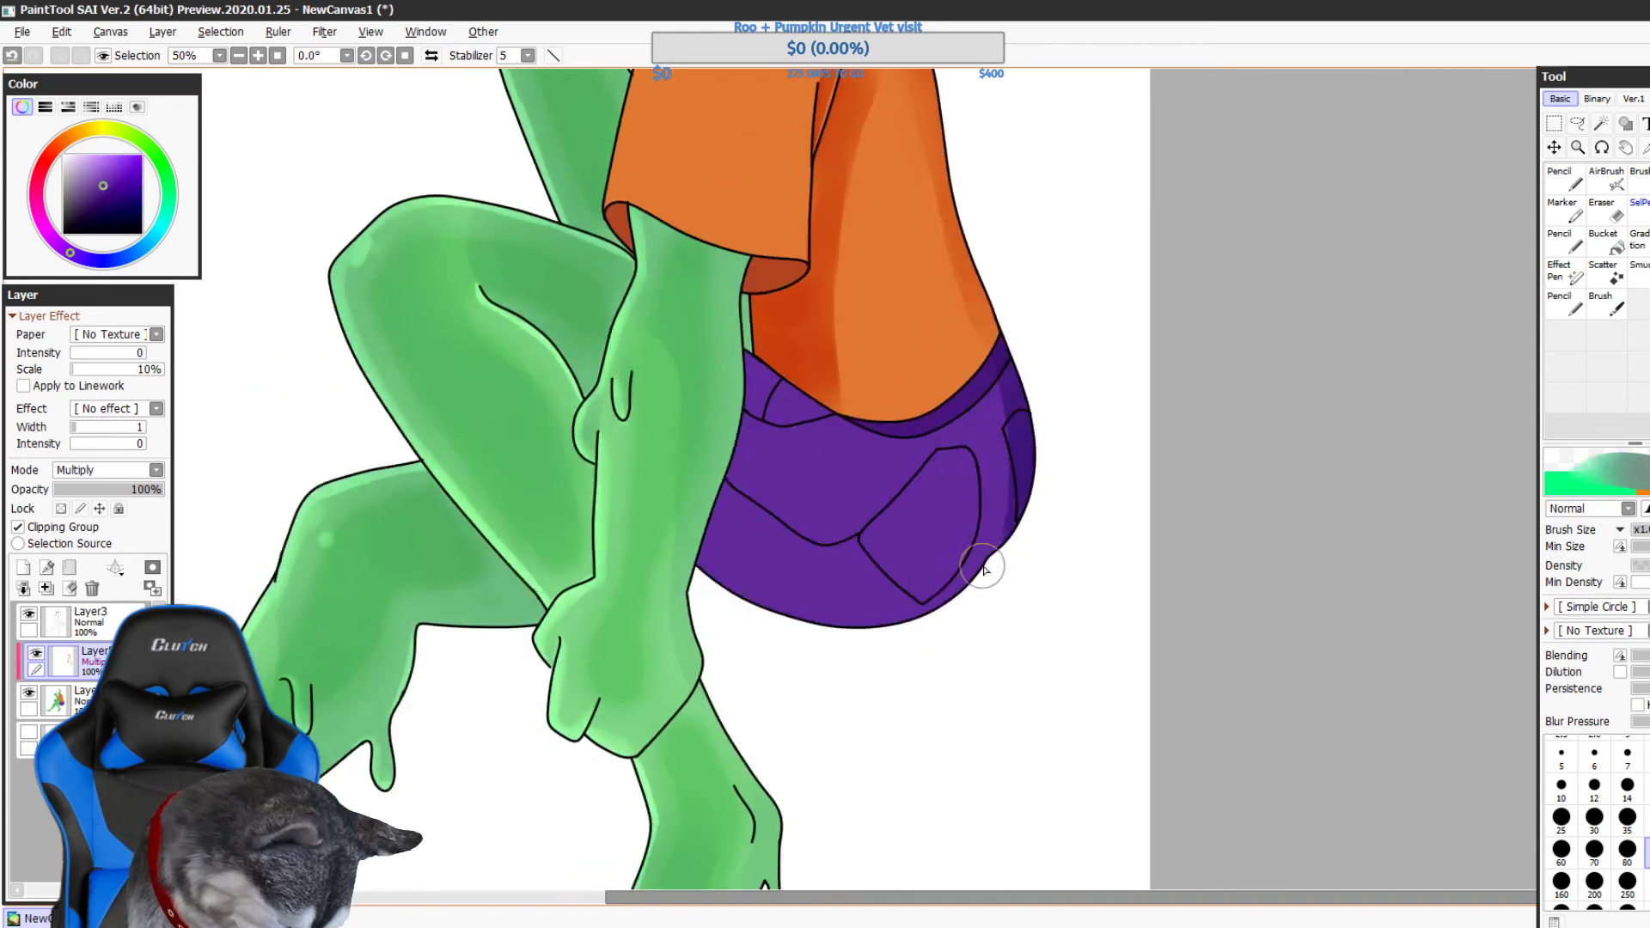
pyautogui.moveTo(985, 569)
pyautogui.mouseDown()
pyautogui.moveTo(871, 643)
pyautogui.moveTo(801, 630)
pyautogui.mouseUp()
pyautogui.hotkey('ctrl', 'z')
pyautogui.scroll(1, 1036, 543)
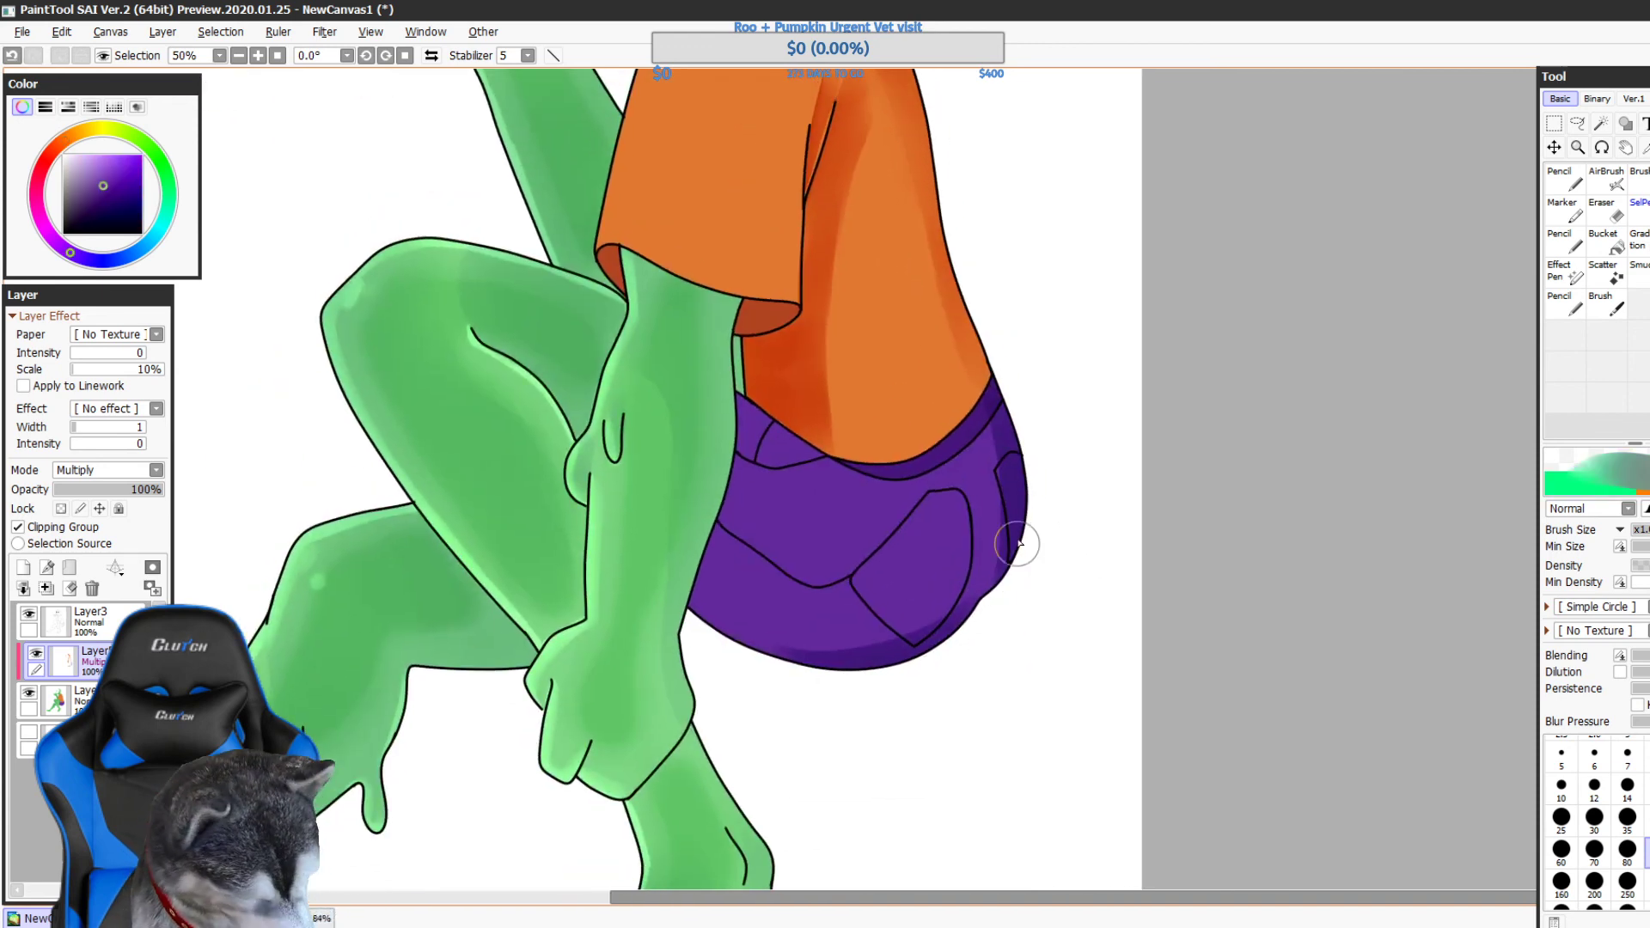
pyautogui.moveTo(1024, 513)
pyautogui.mouseDown()
pyautogui.moveTo(1002, 593)
pyautogui.moveTo(1024, 530)
pyautogui.moveTo(1007, 714)
pyautogui.mouseUp()
# - Paint a purple shadow on the shorts along the edge of the green forearm, redoing the upper stroke
pyautogui.moveTo(1056, 586); pyautogui.dragTo(1145, 463)
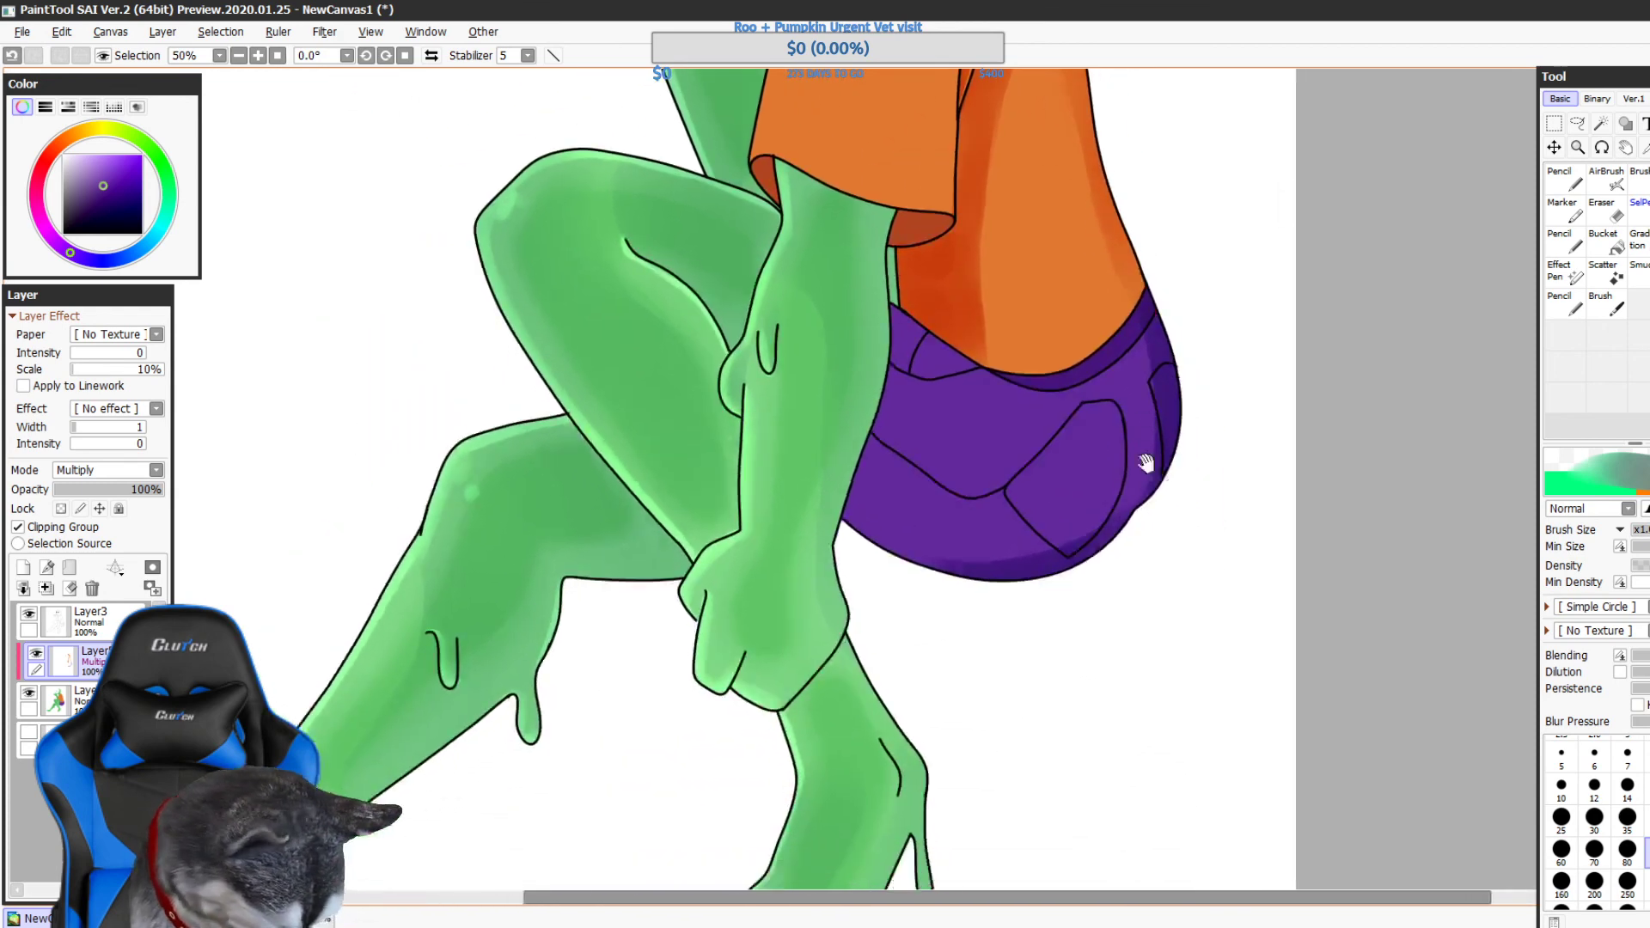
pyautogui.moveTo(875, 382)
pyautogui.mouseDown()
pyautogui.moveTo(849, 546)
pyautogui.moveTo(872, 533)
pyautogui.mouseUp()
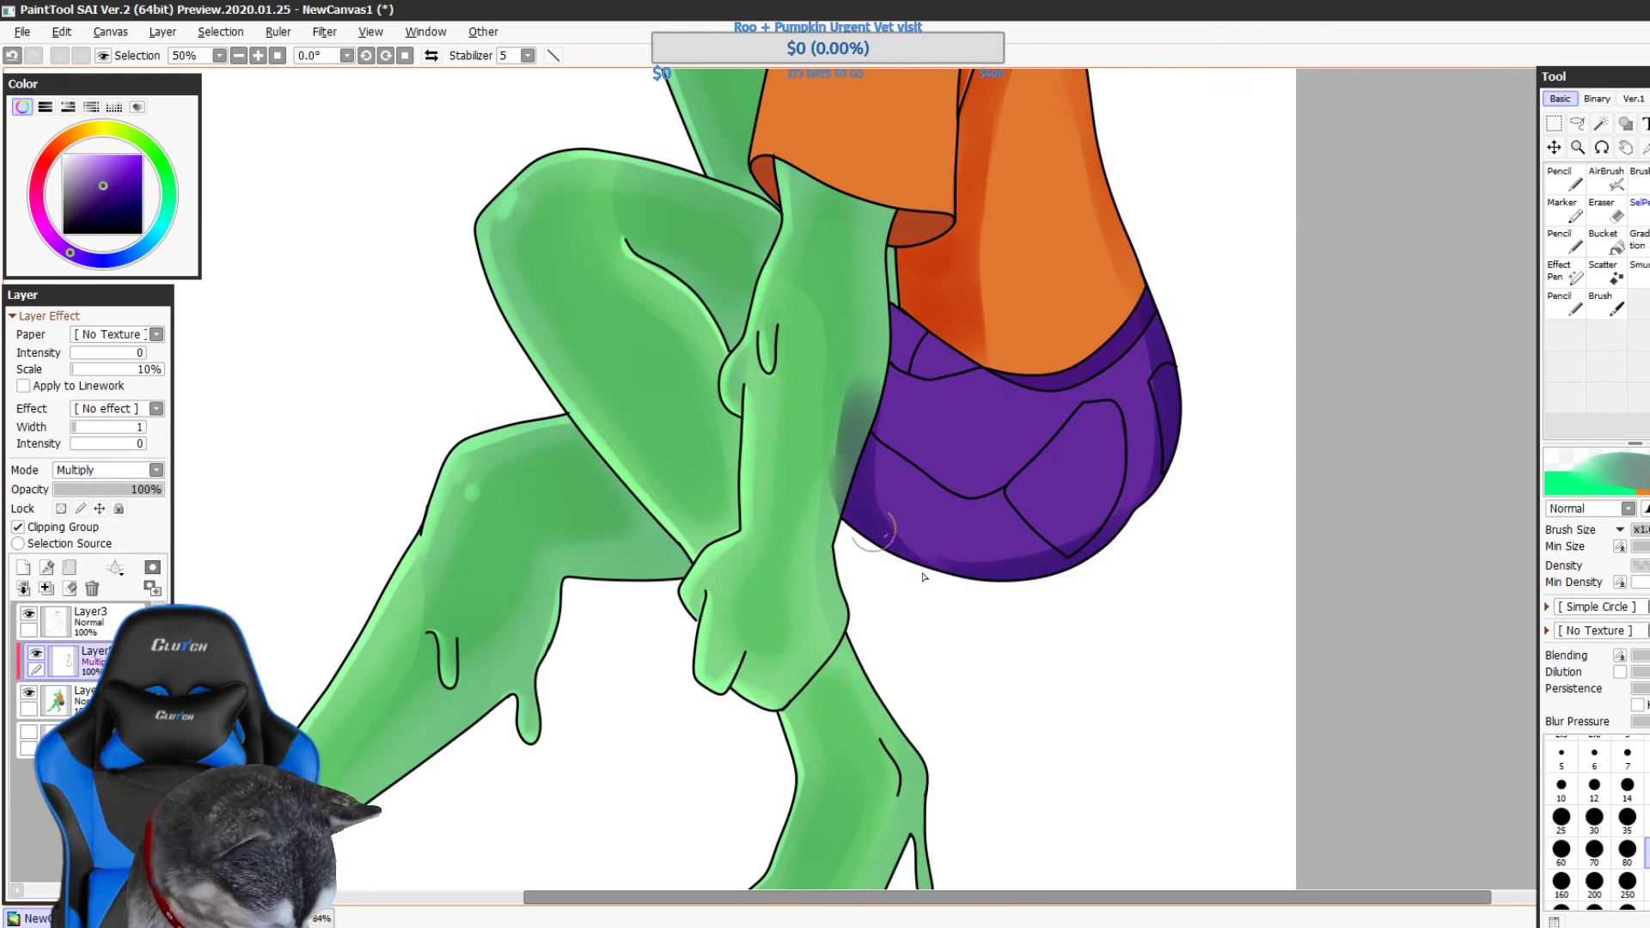
pyautogui.moveTo(885, 314)
pyautogui.mouseDown()
pyautogui.moveTo(858, 473)
pyautogui.moveTo(921, 328)
pyautogui.moveTo(866, 456)
pyautogui.mouseUp()
pyautogui.hotkey('ctrl', 'z')
pyautogui.moveTo(891, 344); pyautogui.dragTo(862, 494)
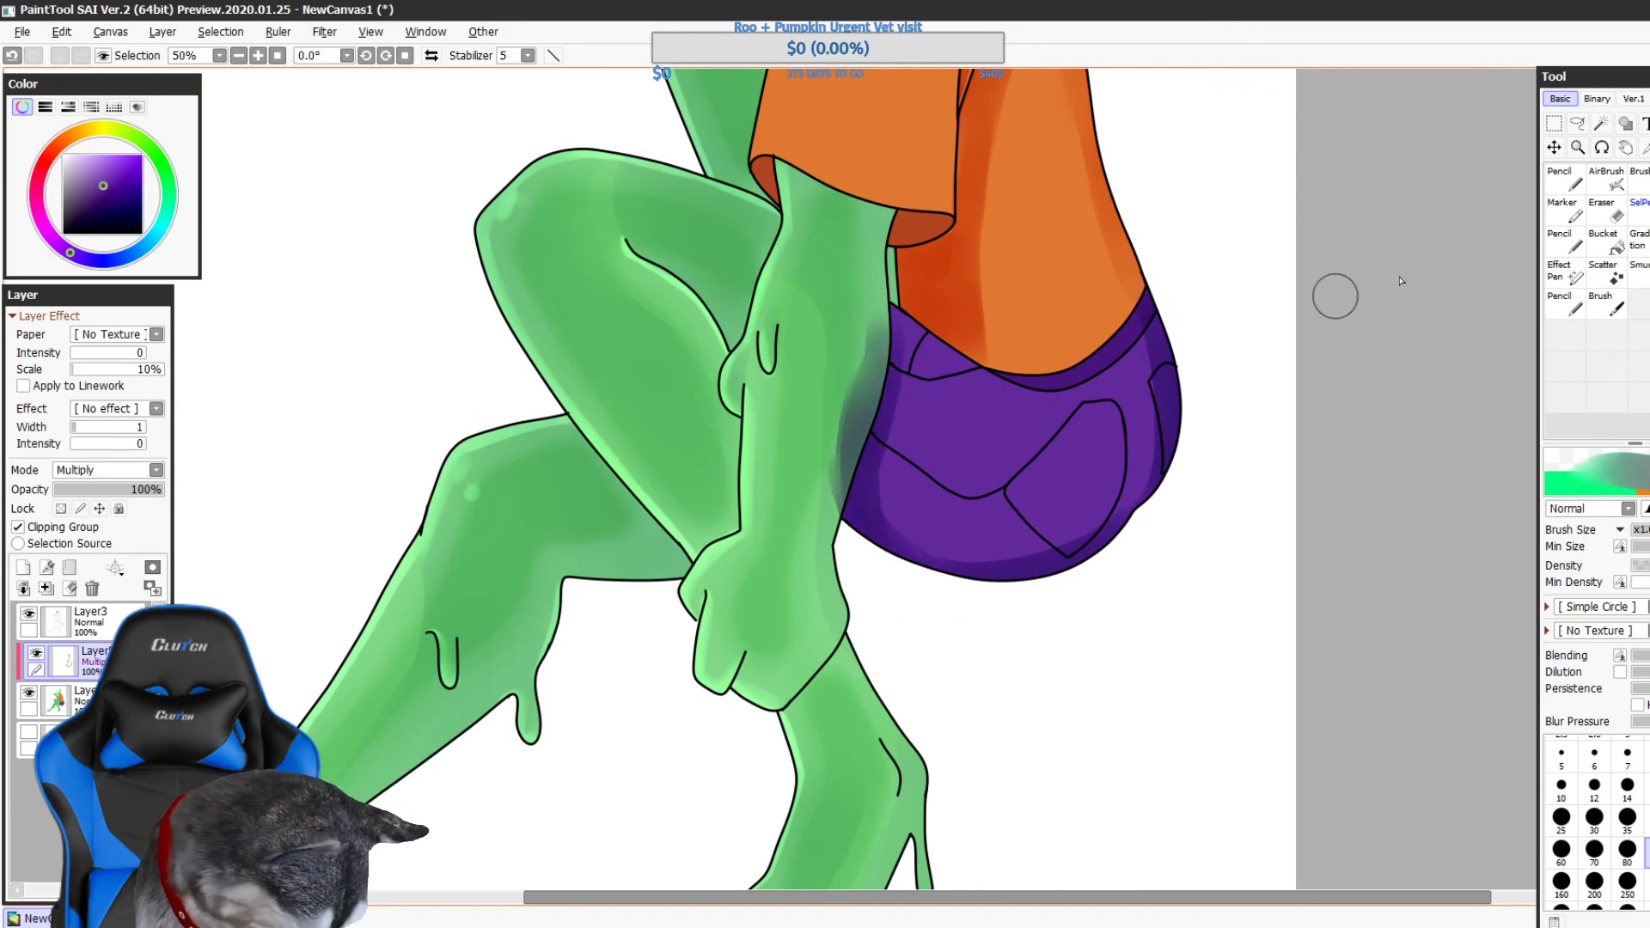
# - Erase the purple shadow spill from the green forearm beside the shorts
pyautogui.click(1615, 215)
pyautogui.moveTo(876, 382)
pyautogui.mouseDown()
pyautogui.moveTo(883, 312)
pyautogui.moveTo(864, 348)
pyautogui.moveTo(877, 397)
pyautogui.mouseUp()
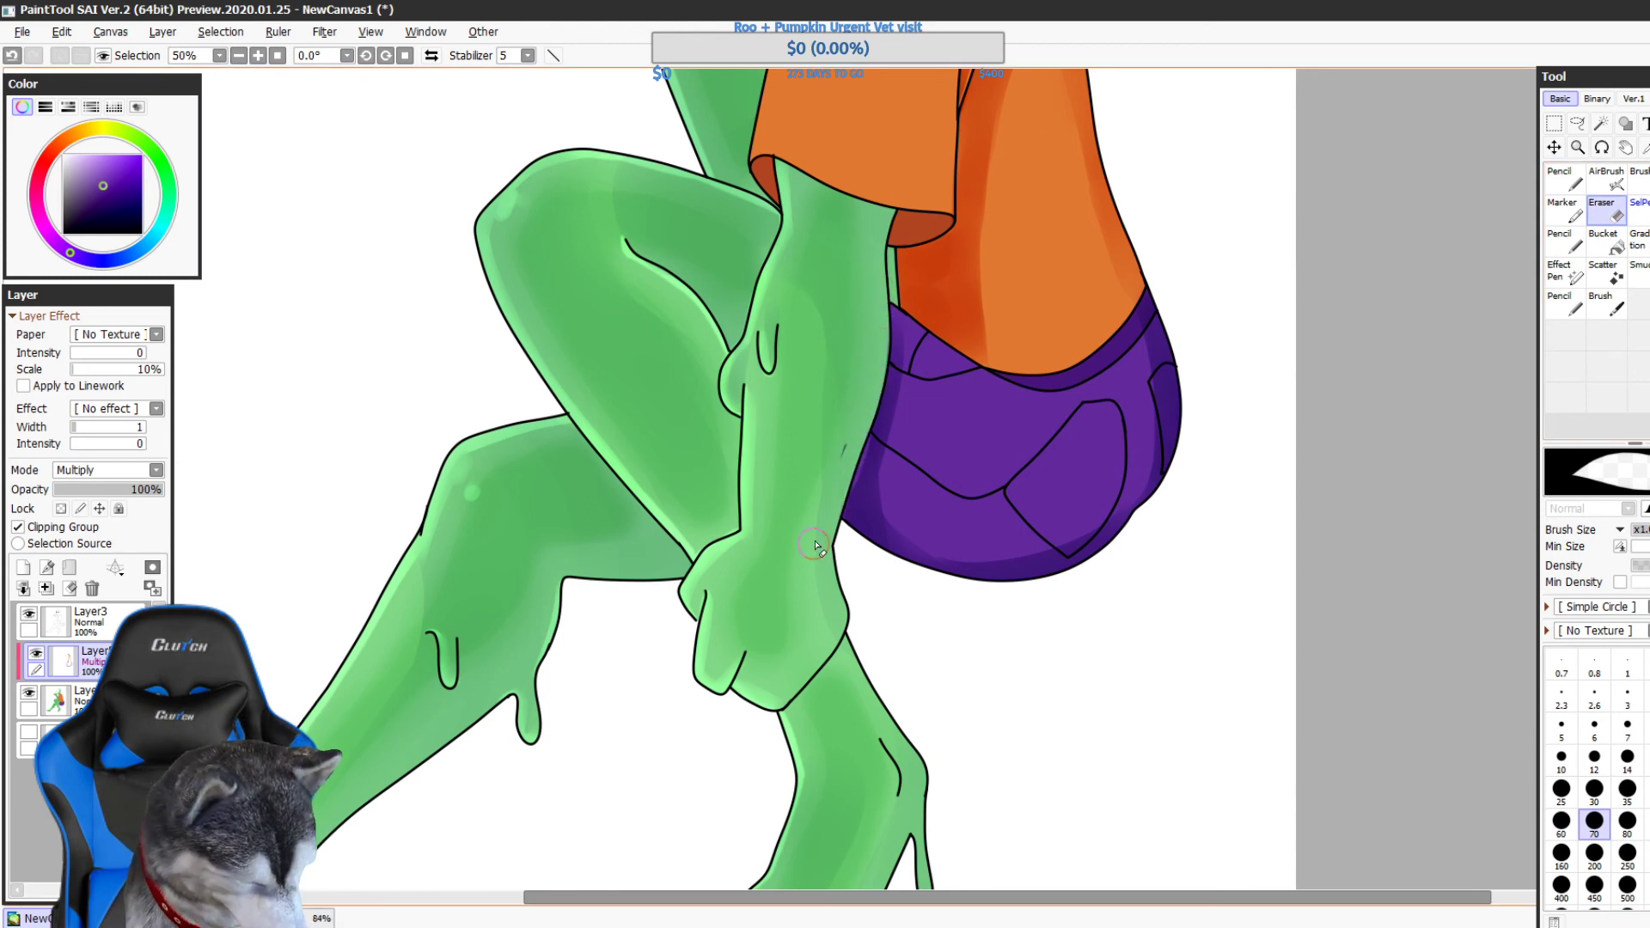
pyautogui.moveTo(857, 434); pyautogui.dragTo(851, 461)
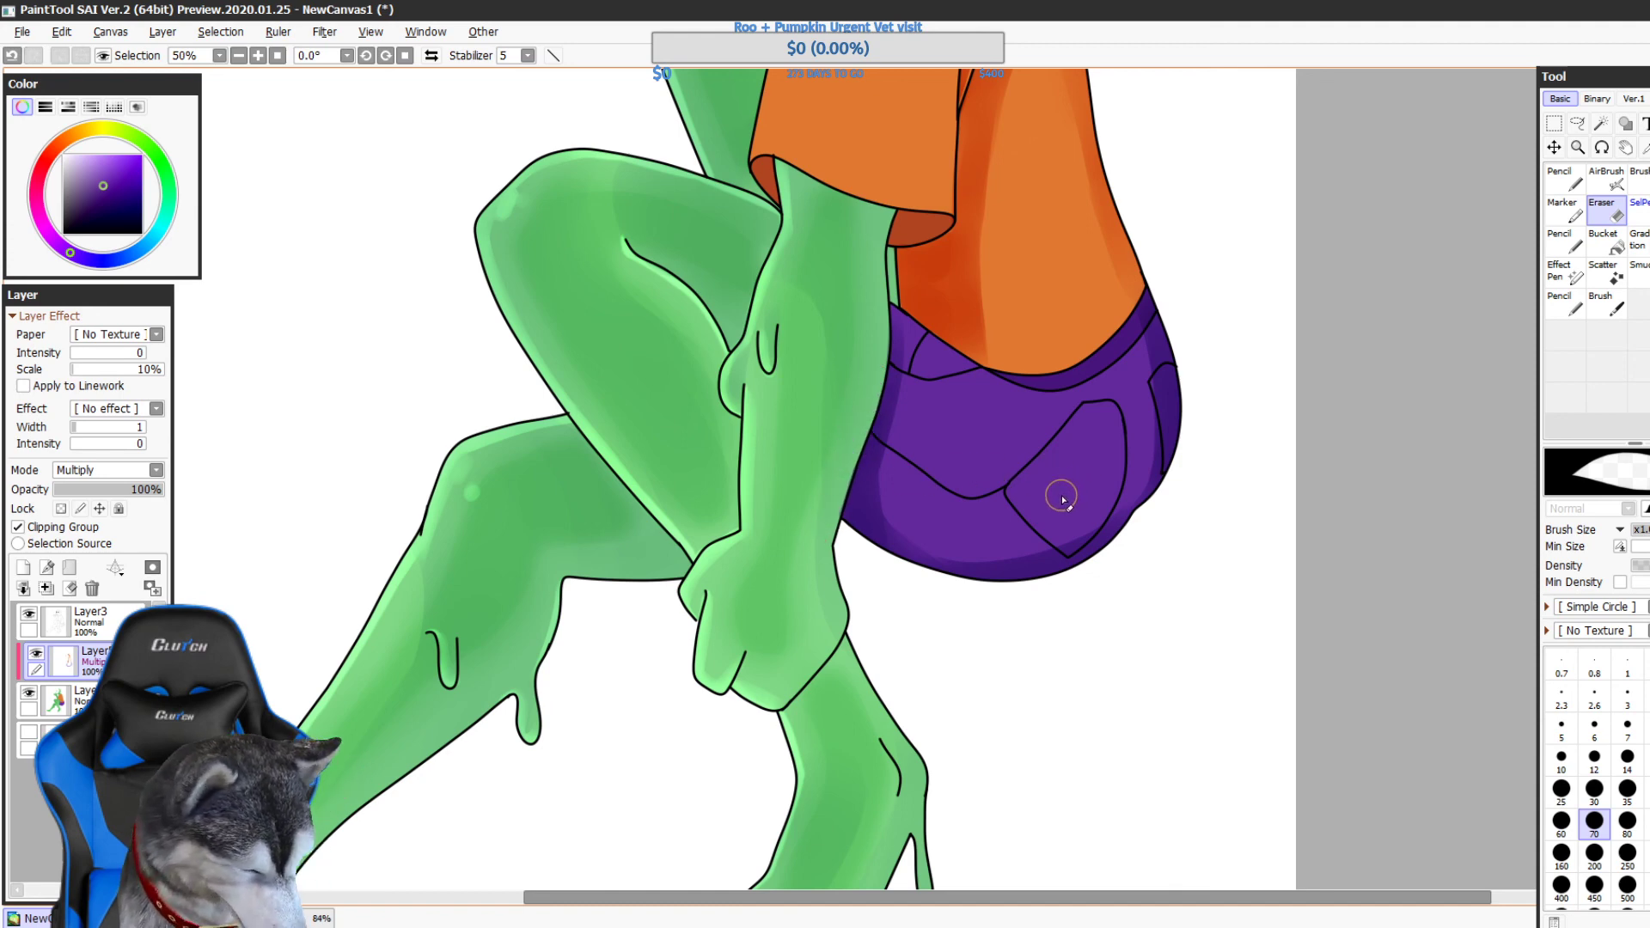
# - Deepen and blend the shorts' shadow beside the forearm with the Brush, undoing the first wide stroke
pyautogui.click(1648, 182)
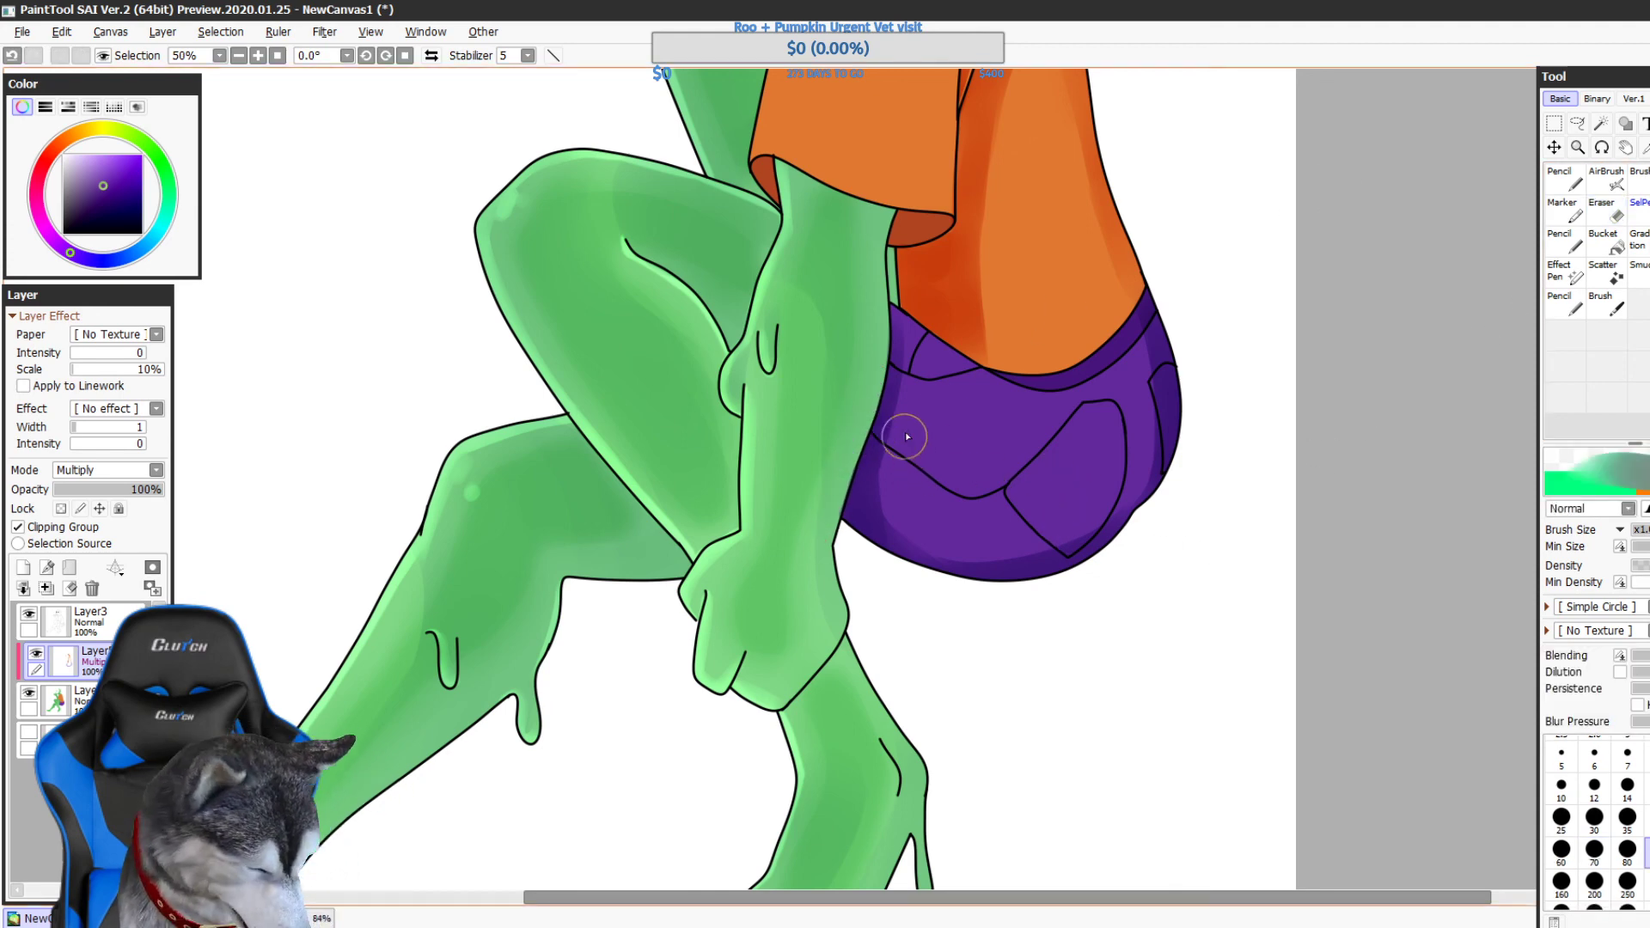
pyautogui.moveTo(918, 387); pyautogui.dragTo(935, 576)
pyautogui.hotkey('ctrl', 'z')
pyautogui.moveTo(888, 426); pyautogui.dragTo(957, 582)
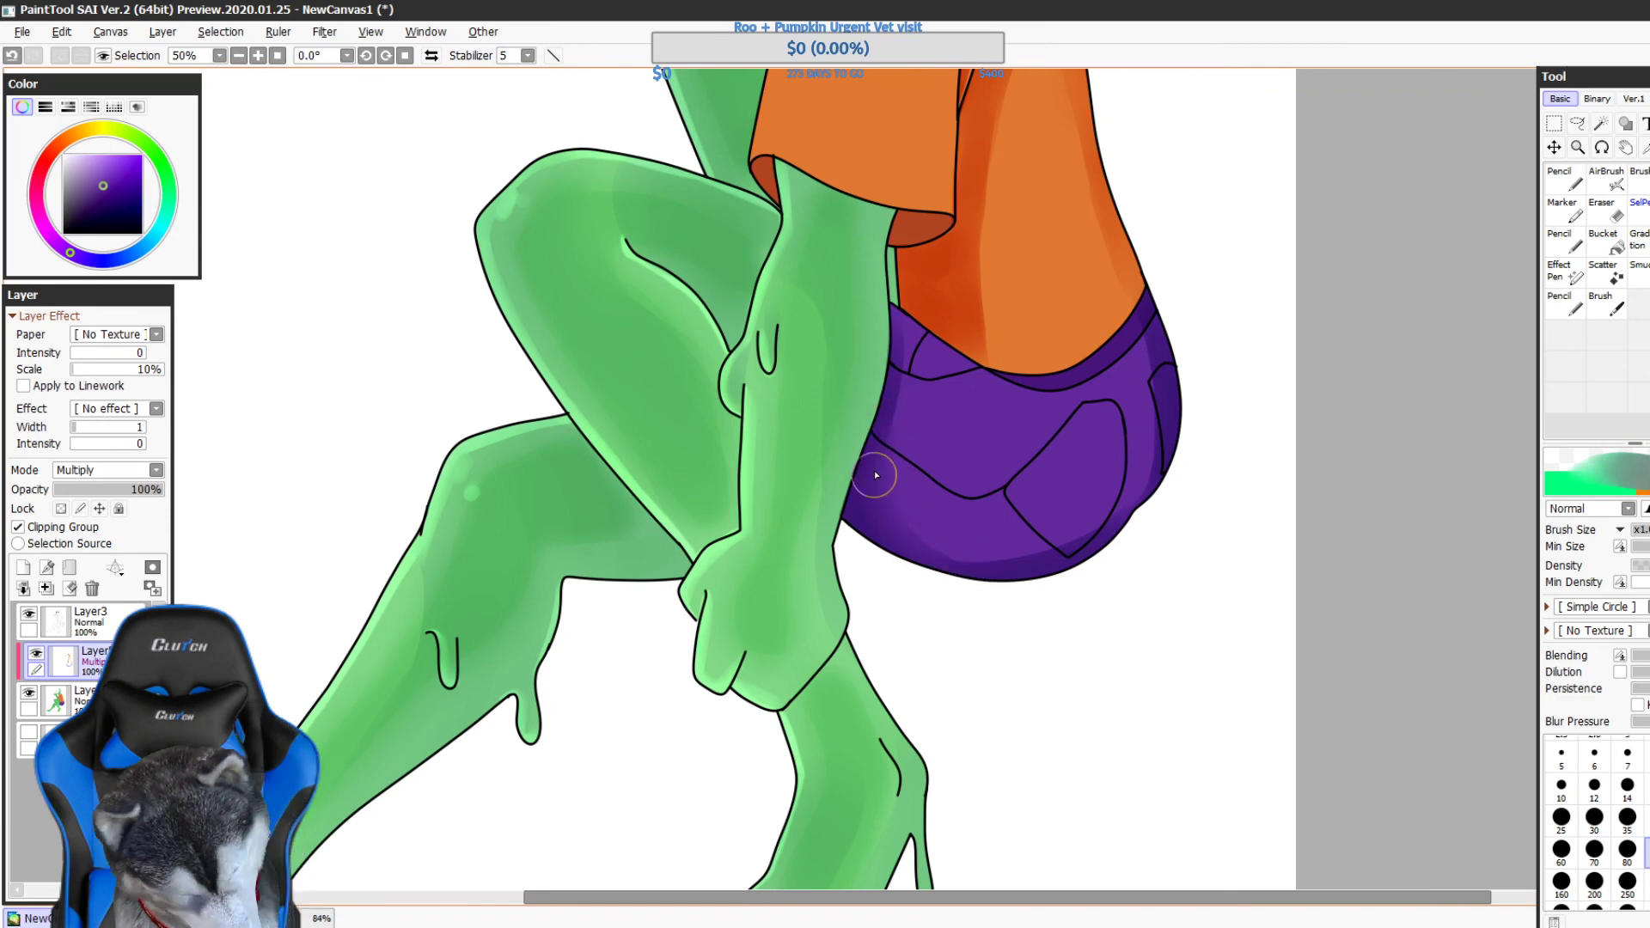
pyautogui.moveTo(874, 476)
pyautogui.mouseDown()
pyautogui.moveTo(927, 537)
pyautogui.moveTo(1023, 596)
pyautogui.moveTo(1043, 552)
pyautogui.mouseUp()
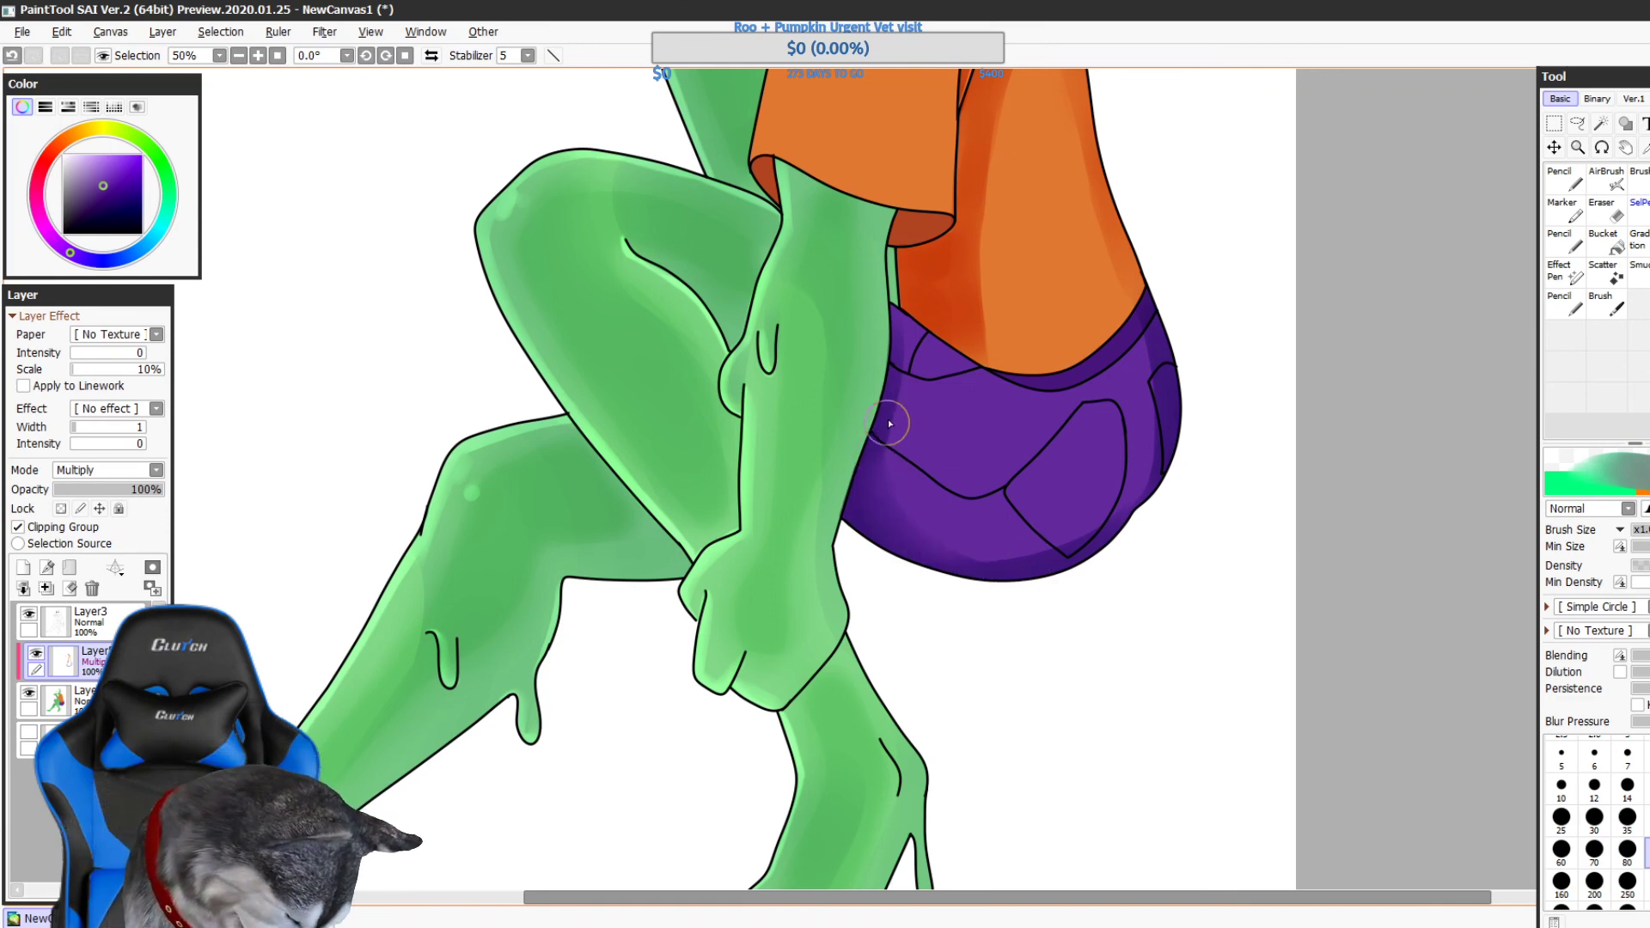
# - Sample the shirt's orange and paint a shadow along the shirt's front hem above the shorts' waistband
pyautogui.scroll(2, 1169, 537)
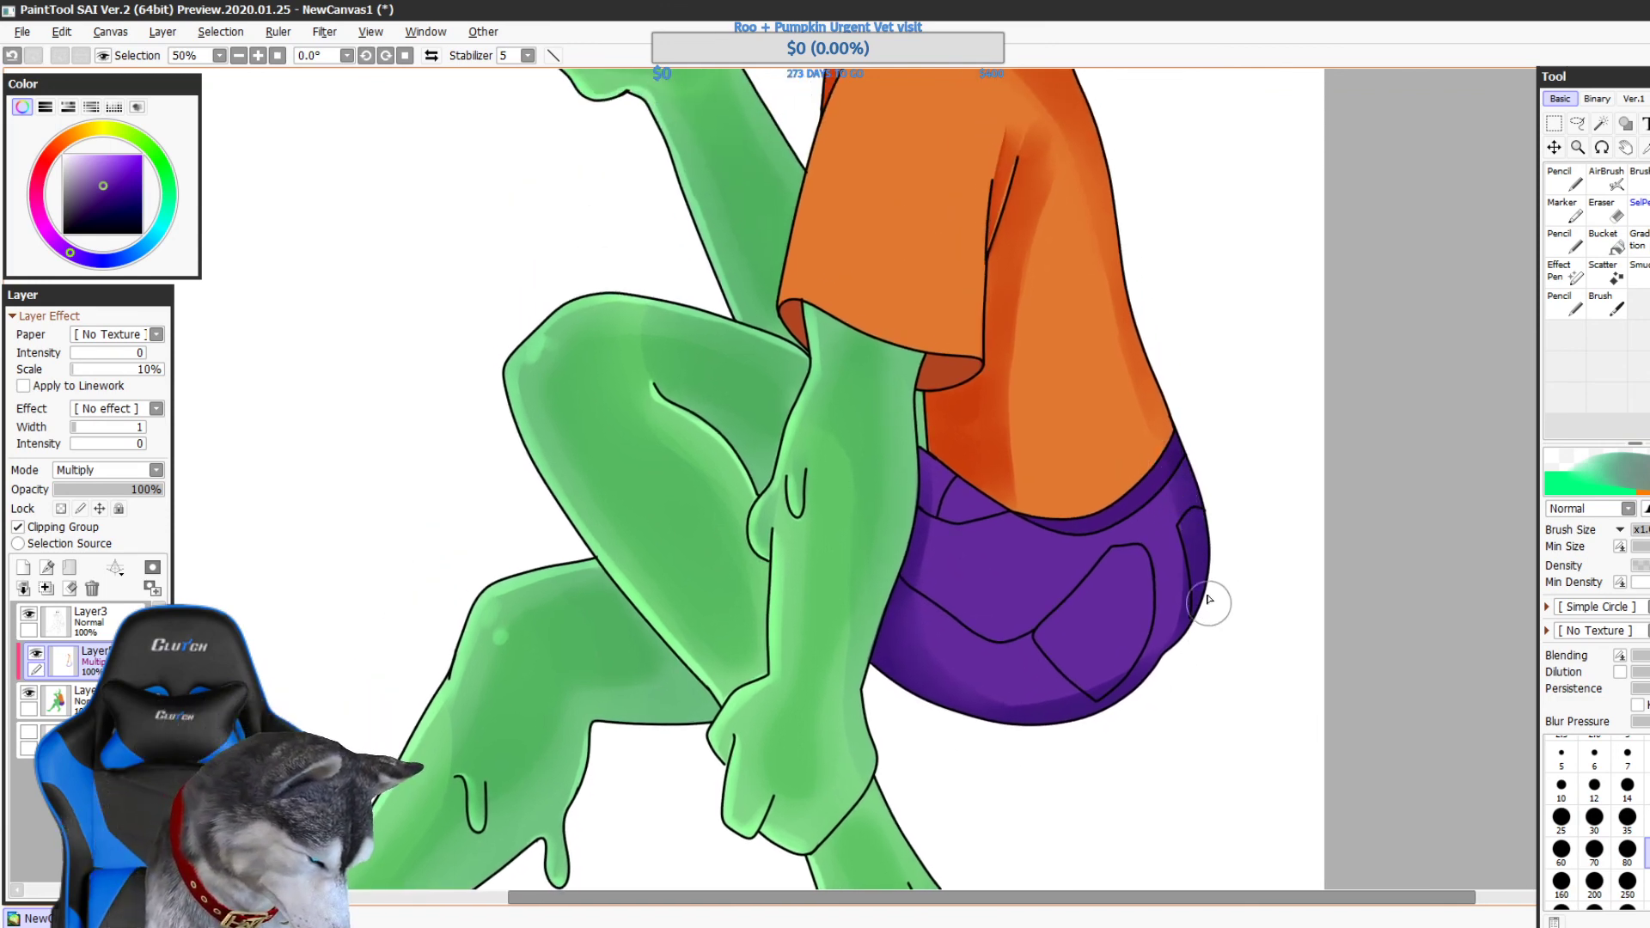
pyautogui.scroll(3, 1220, 644)
pyautogui.keyDown('alt'); pyautogui.click(1031, 632); pyautogui.keyUp('alt')
pyautogui.moveTo(978, 612); pyautogui.dragTo(1049, 703)
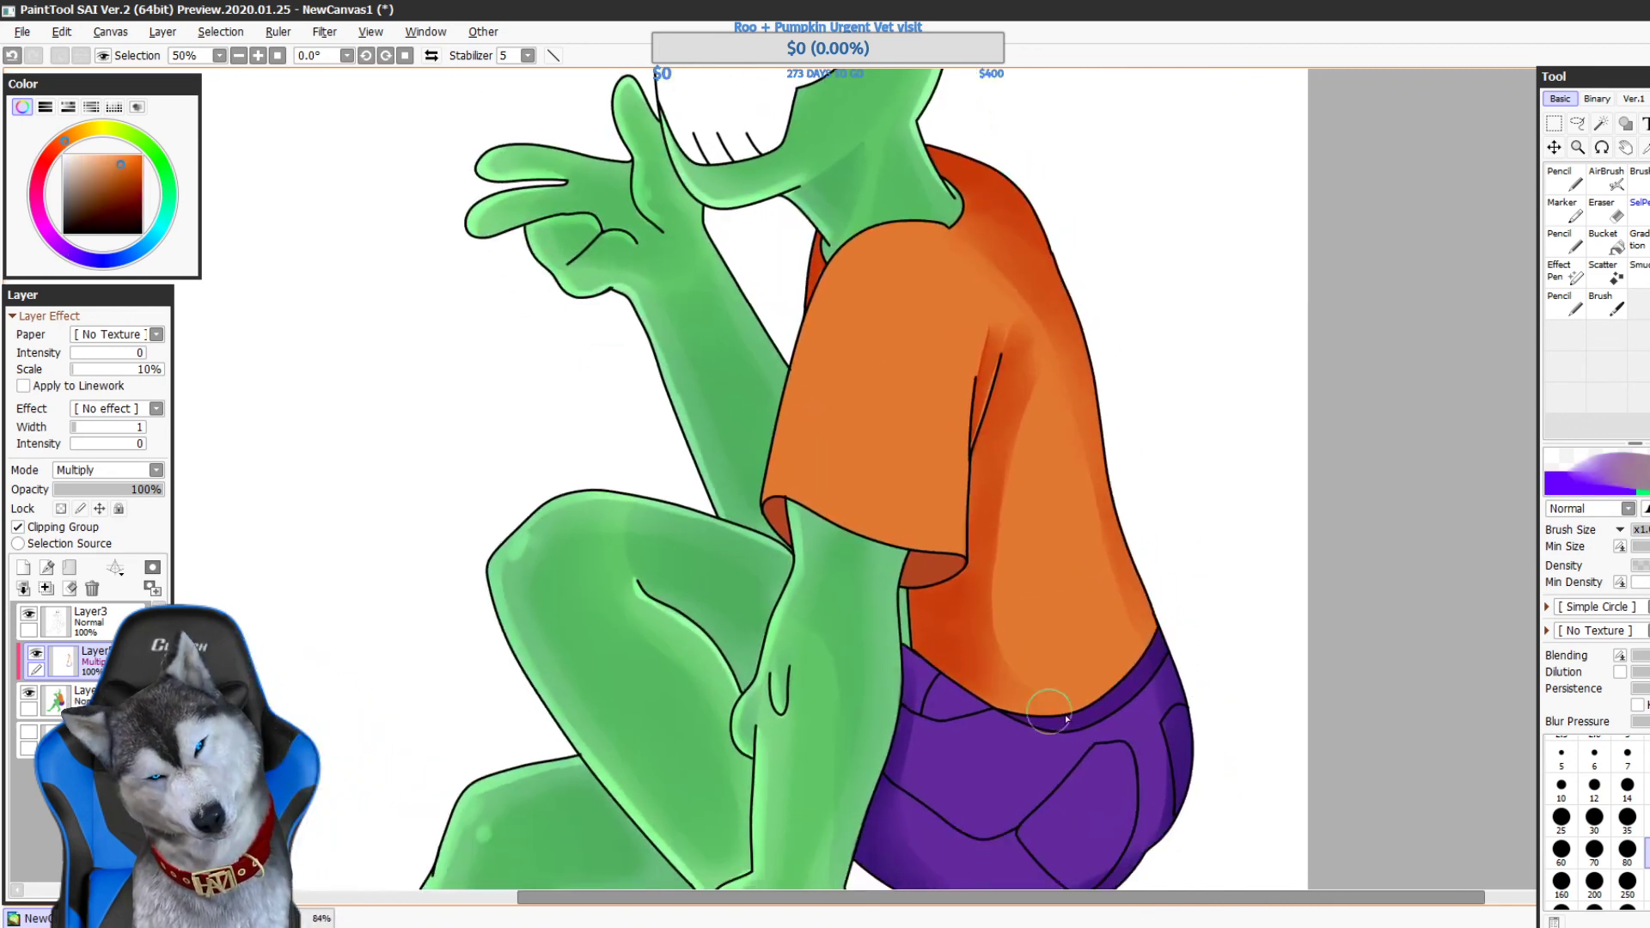
pyautogui.moveTo(976, 641); pyautogui.dragTo(1035, 710)
pyautogui.moveTo(1212, 500); pyautogui.dragTo(1210, 512)
# - Paint an orange shadow along the sleeve's shoulder line and down its front edge, redoing the stroke and undoing the extra fold mark
pyautogui.scroll(2, 1210, 511)
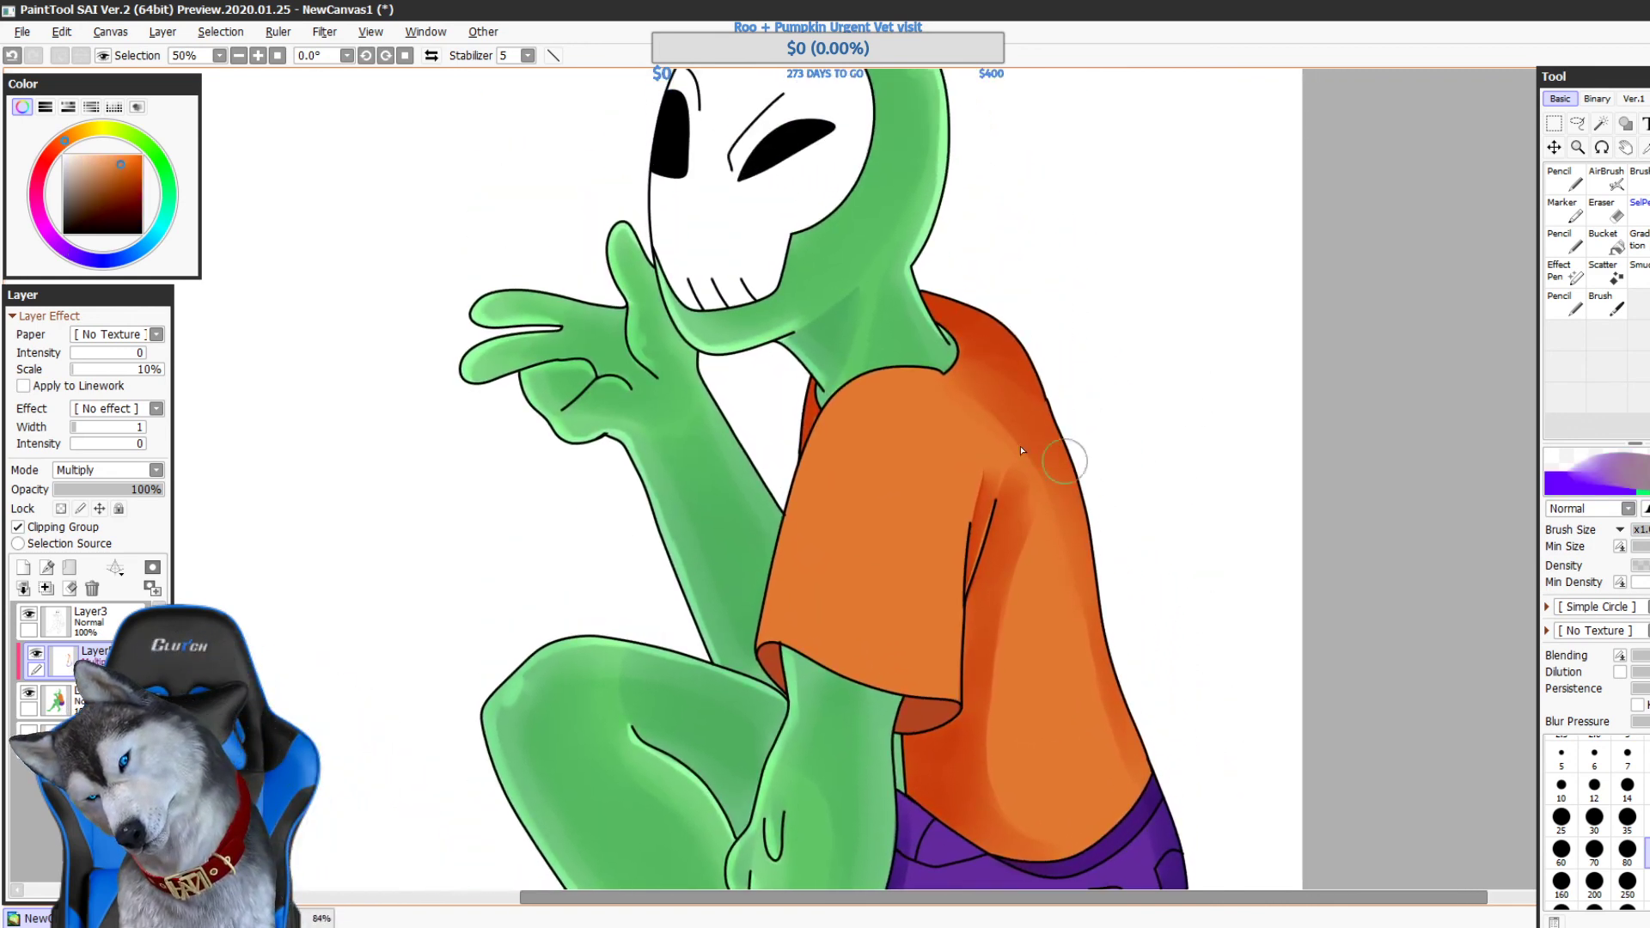
pyautogui.moveTo(971, 374); pyautogui.dragTo(805, 494)
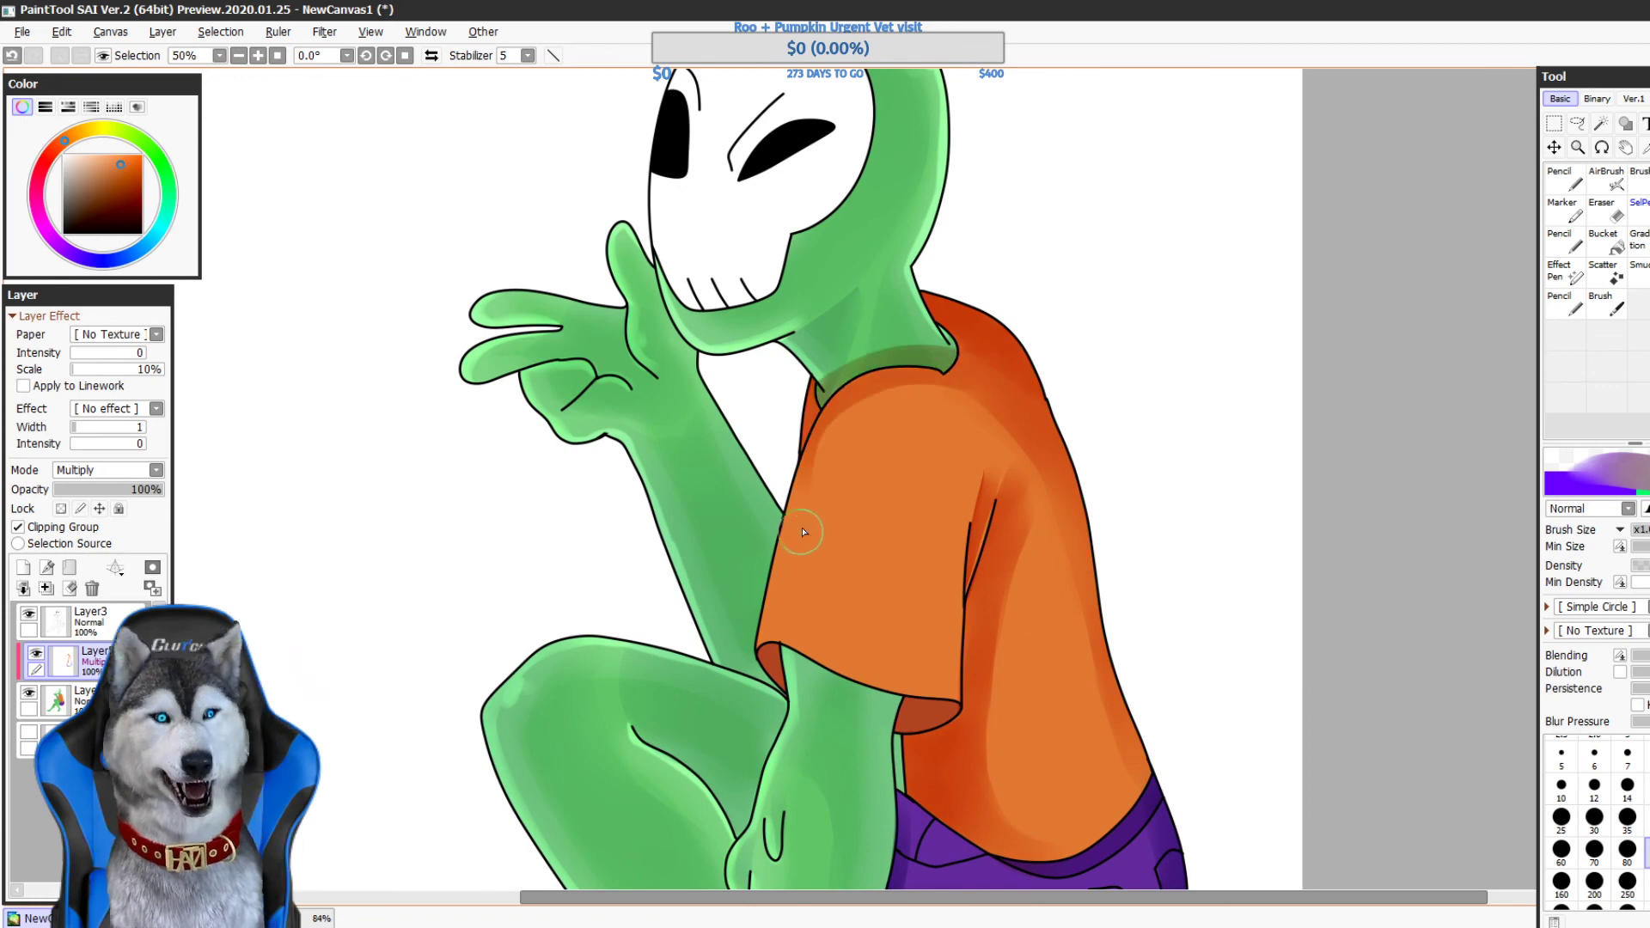
pyautogui.hotkey('ctrl', 'z')
pyautogui.moveTo(976, 374)
pyautogui.mouseDown()
pyautogui.moveTo(906, 373)
pyautogui.moveTo(770, 547)
pyautogui.mouseUp()
pyautogui.moveTo(977, 535)
pyautogui.mouseDown()
pyautogui.moveTo(973, 708)
pyautogui.moveTo(971, 571)
pyautogui.mouseUp()
pyautogui.hotkey('ctrl', 'z')
pyautogui.hotkey('ctrl', 'z')
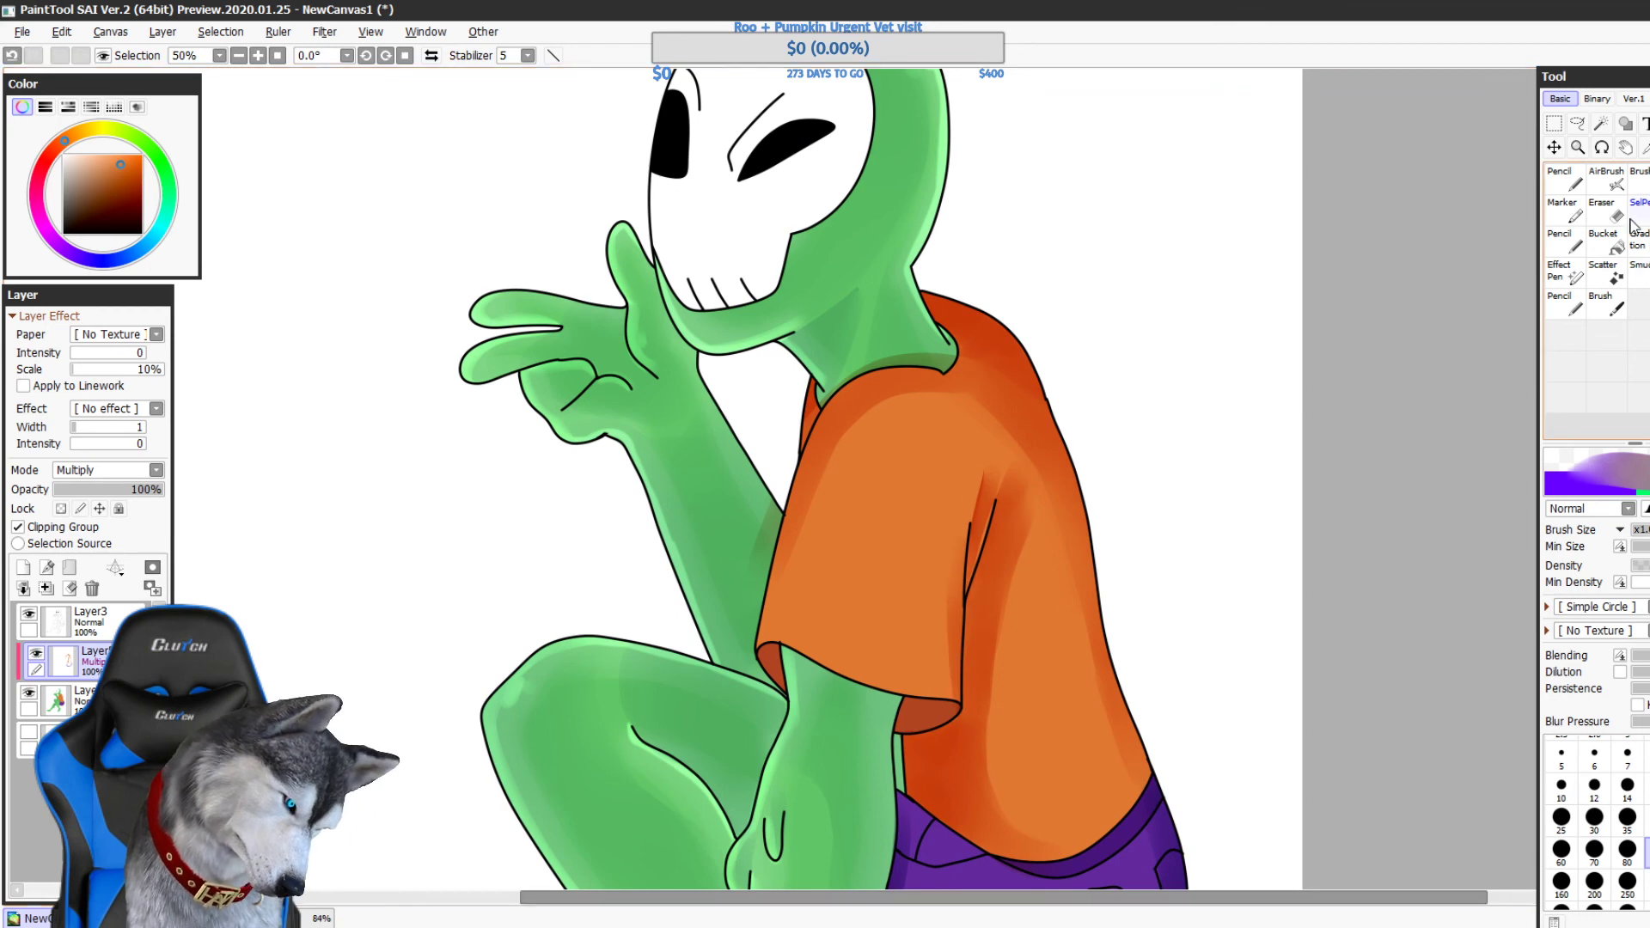
# - Erase the orange shadow spill from the green neck above the collar and from the raised forearm beside the sleeve
pyautogui.press('e')
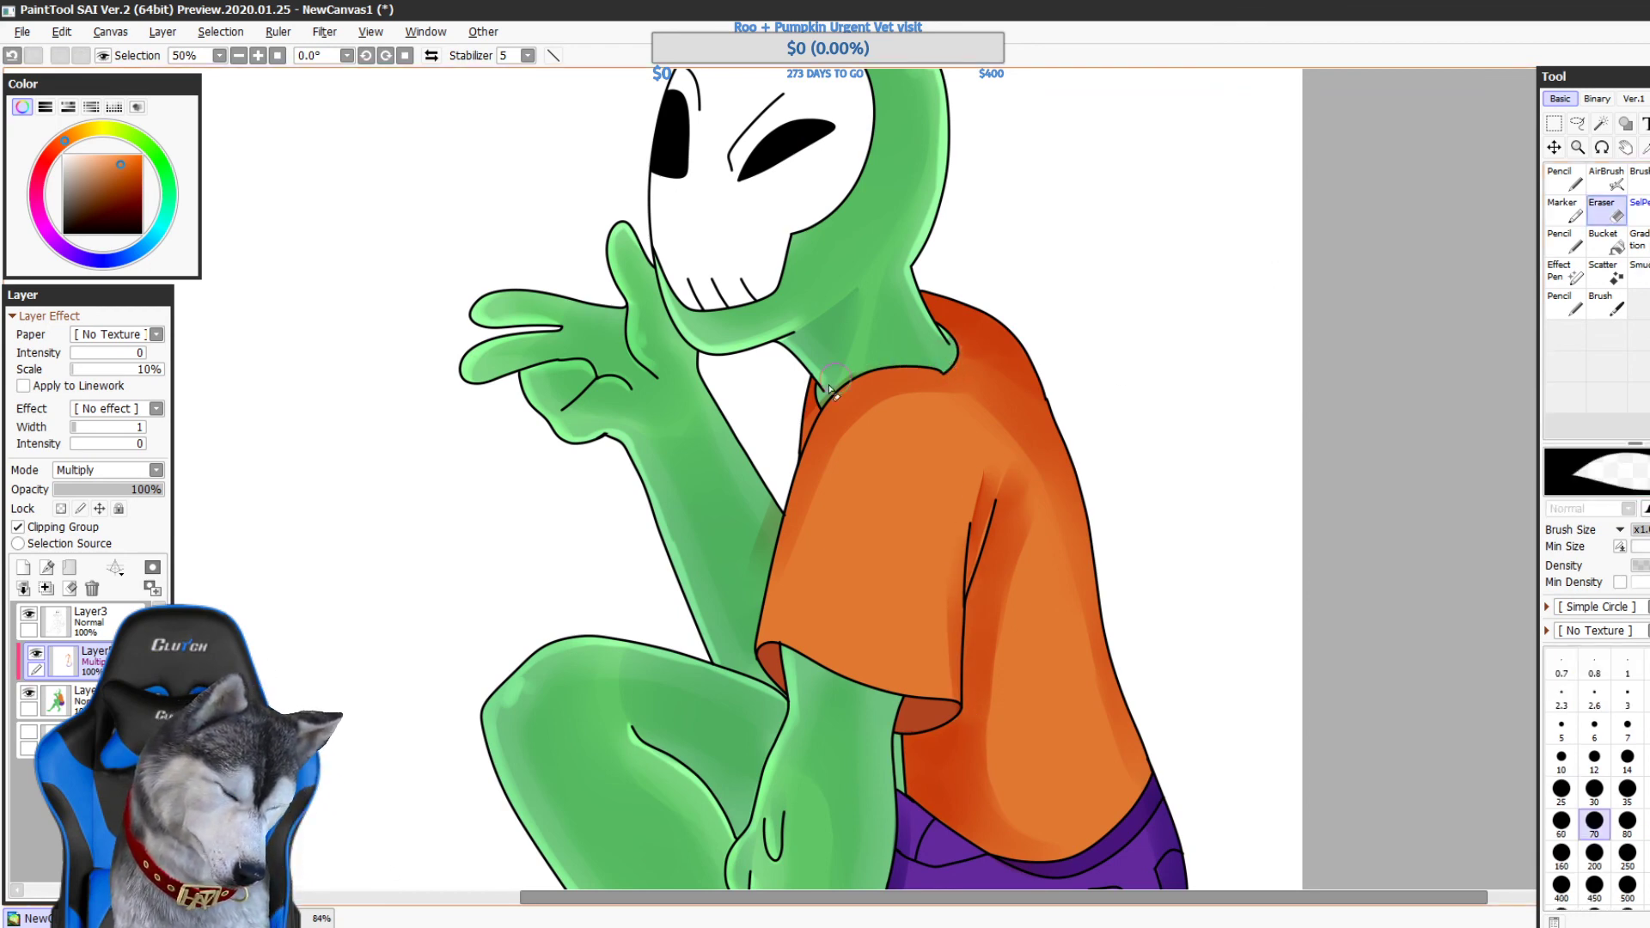
pyautogui.moveTo(832, 420); pyautogui.dragTo(859, 378)
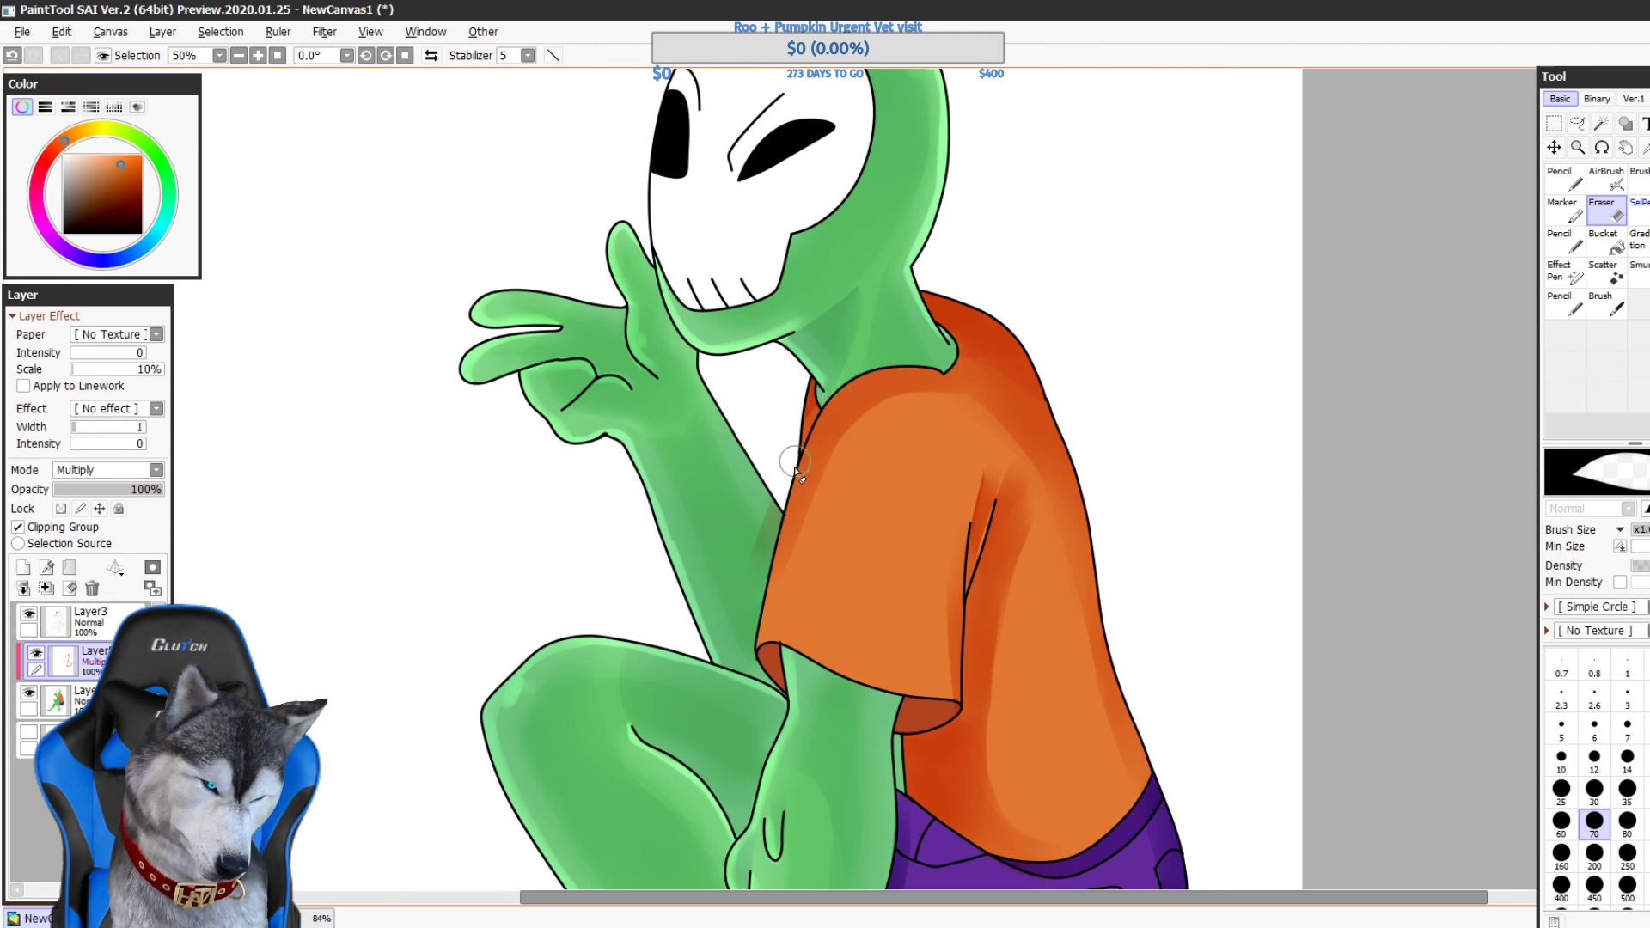
pyautogui.moveTo(796, 464); pyautogui.dragTo(754, 589)
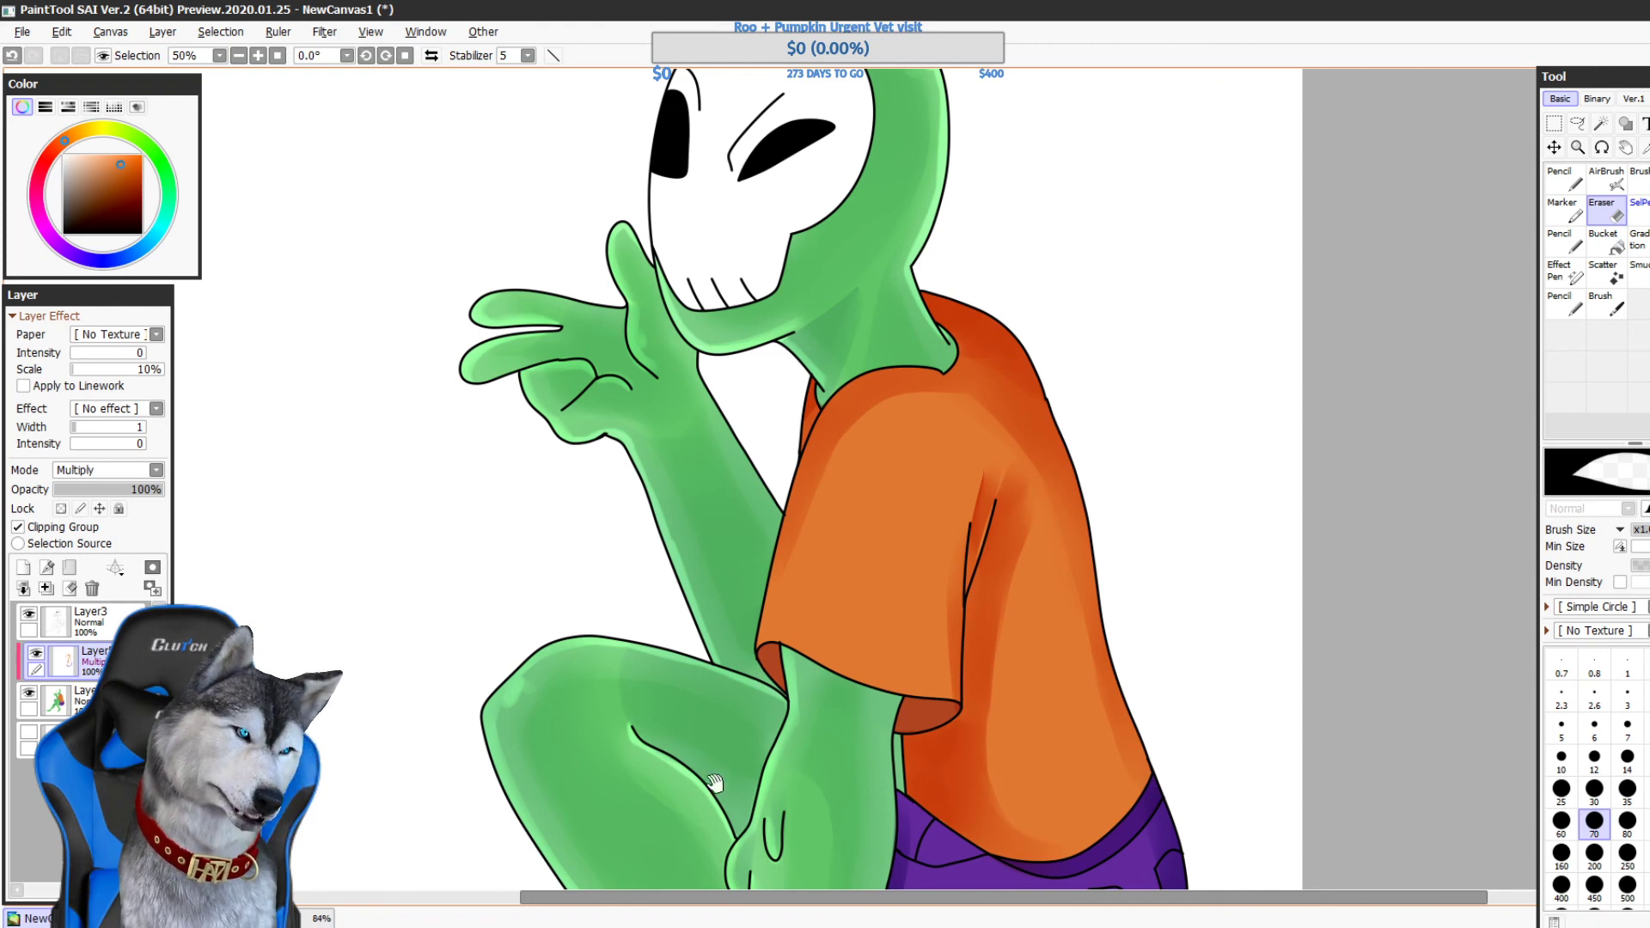
pyautogui.moveTo(1177, 695); pyautogui.dragTo(1192, 556)
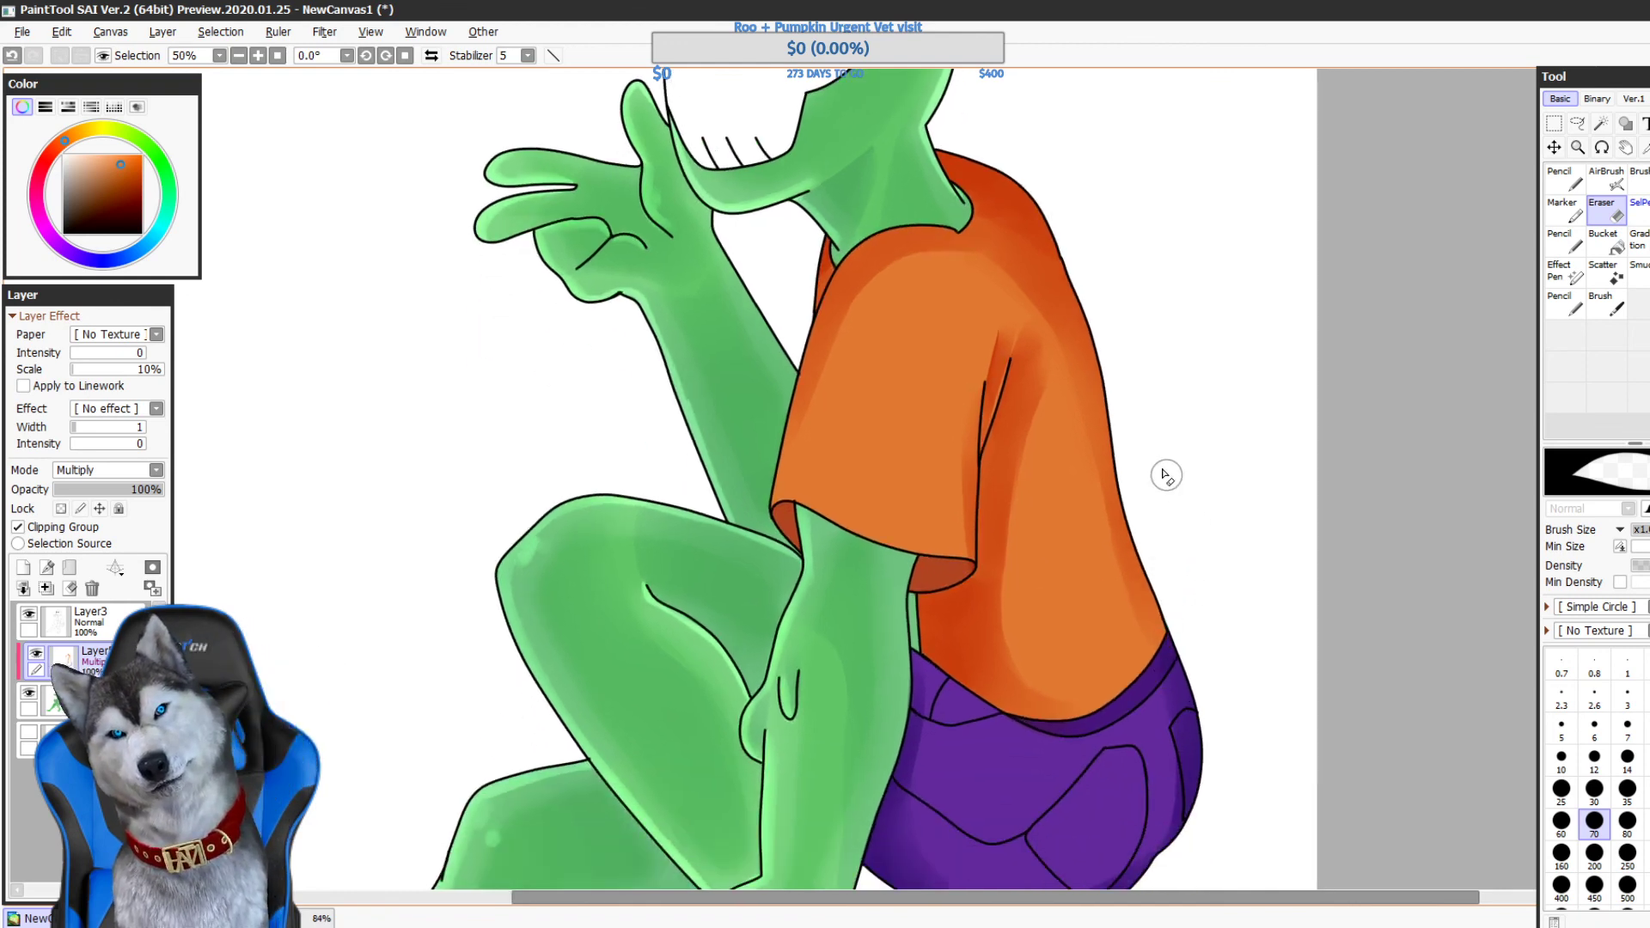
pyautogui.press('b')
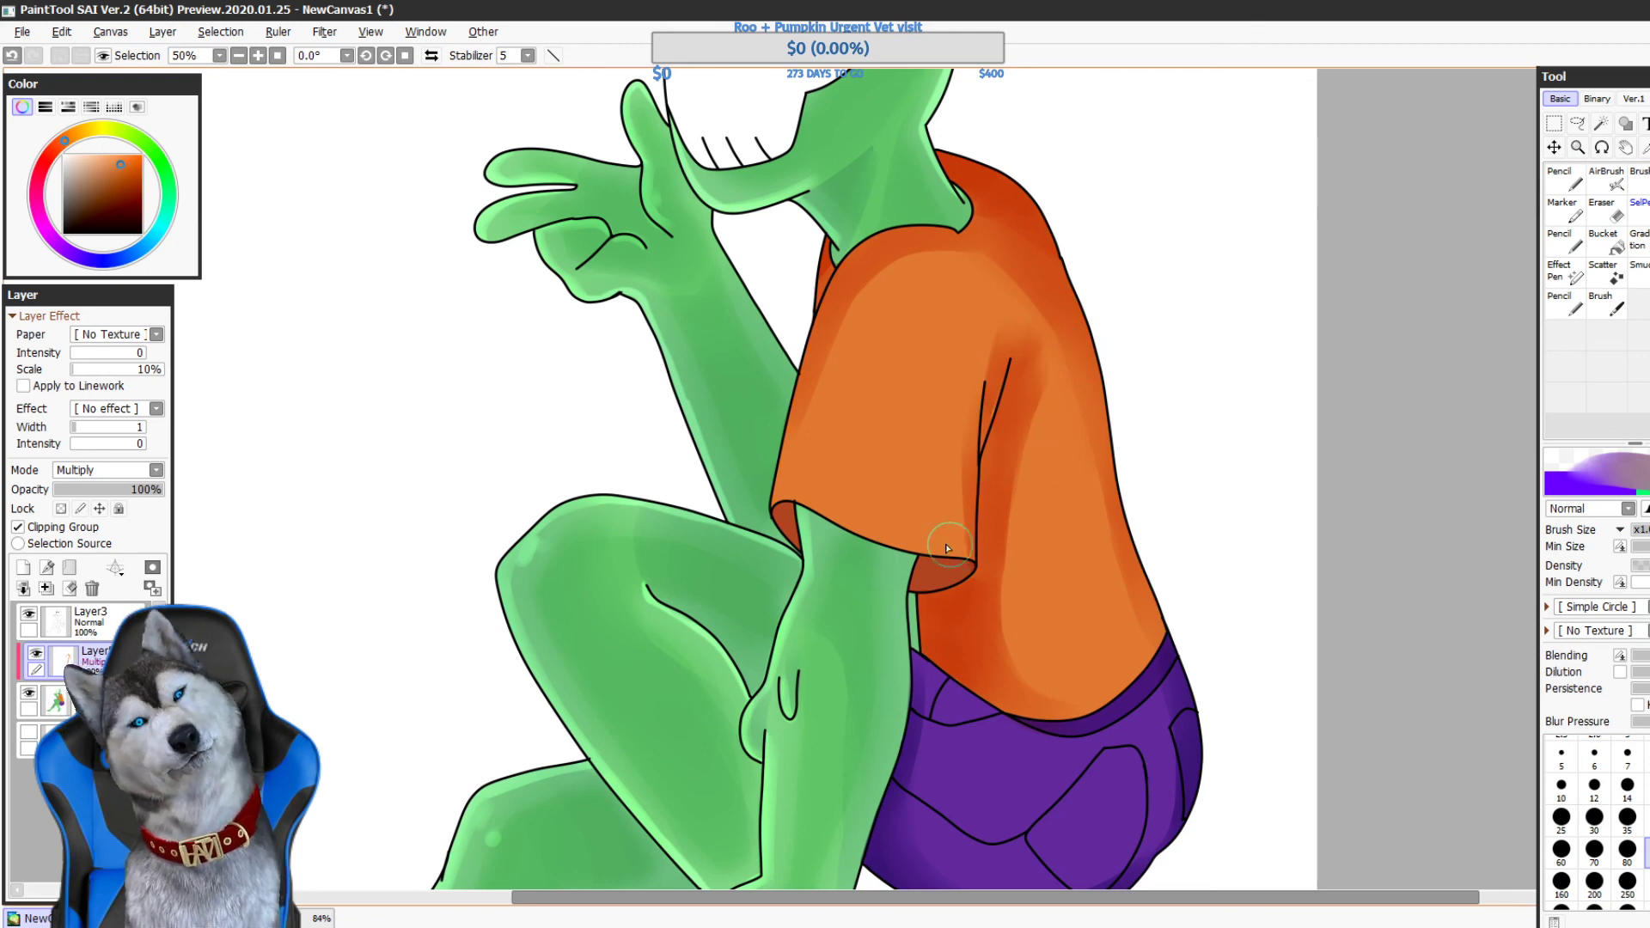
pyautogui.moveTo(942, 576); pyautogui.dragTo(978, 569)
pyautogui.hotkey('ctrl', 'z')
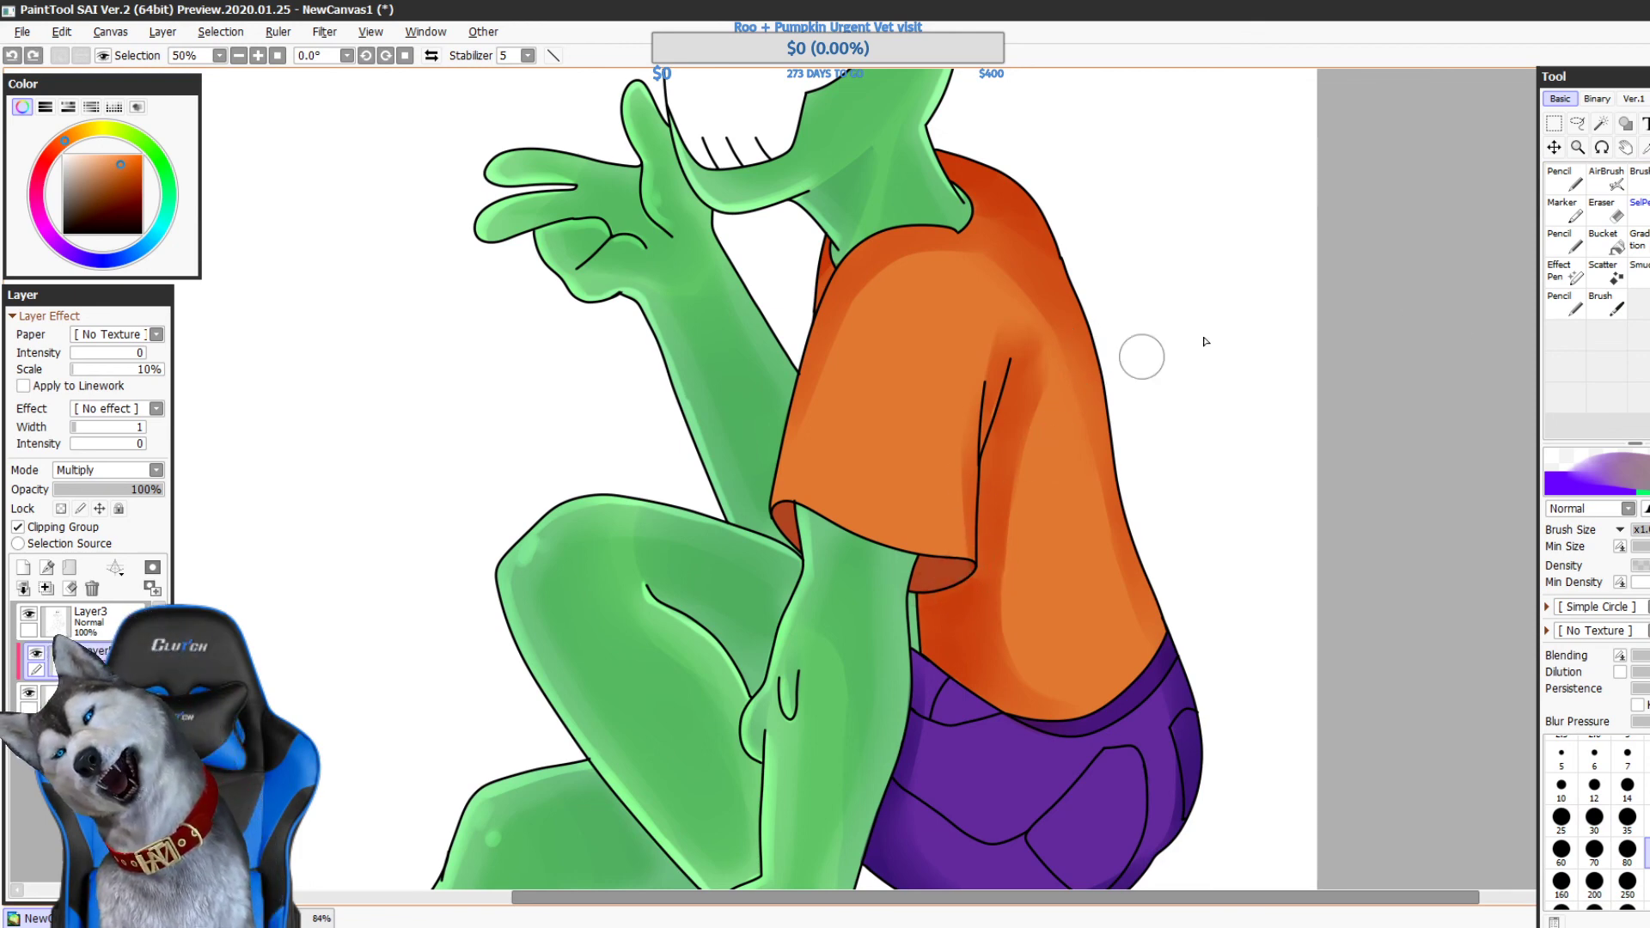
pyautogui.click(1627, 789)
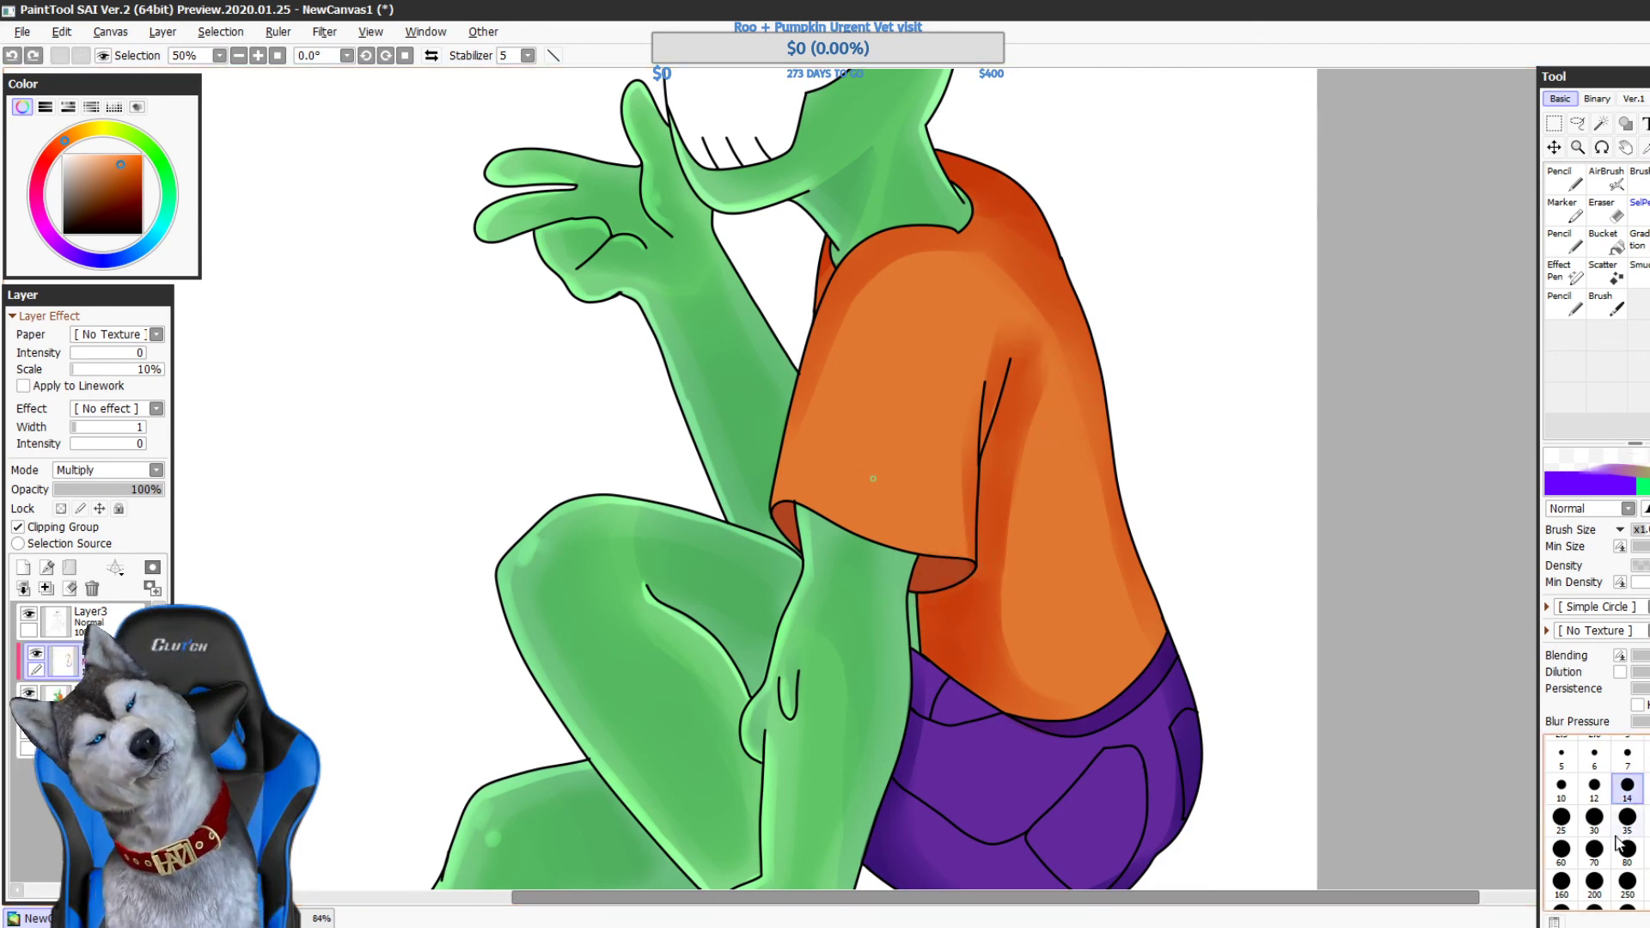
pyautogui.click(1592, 818)
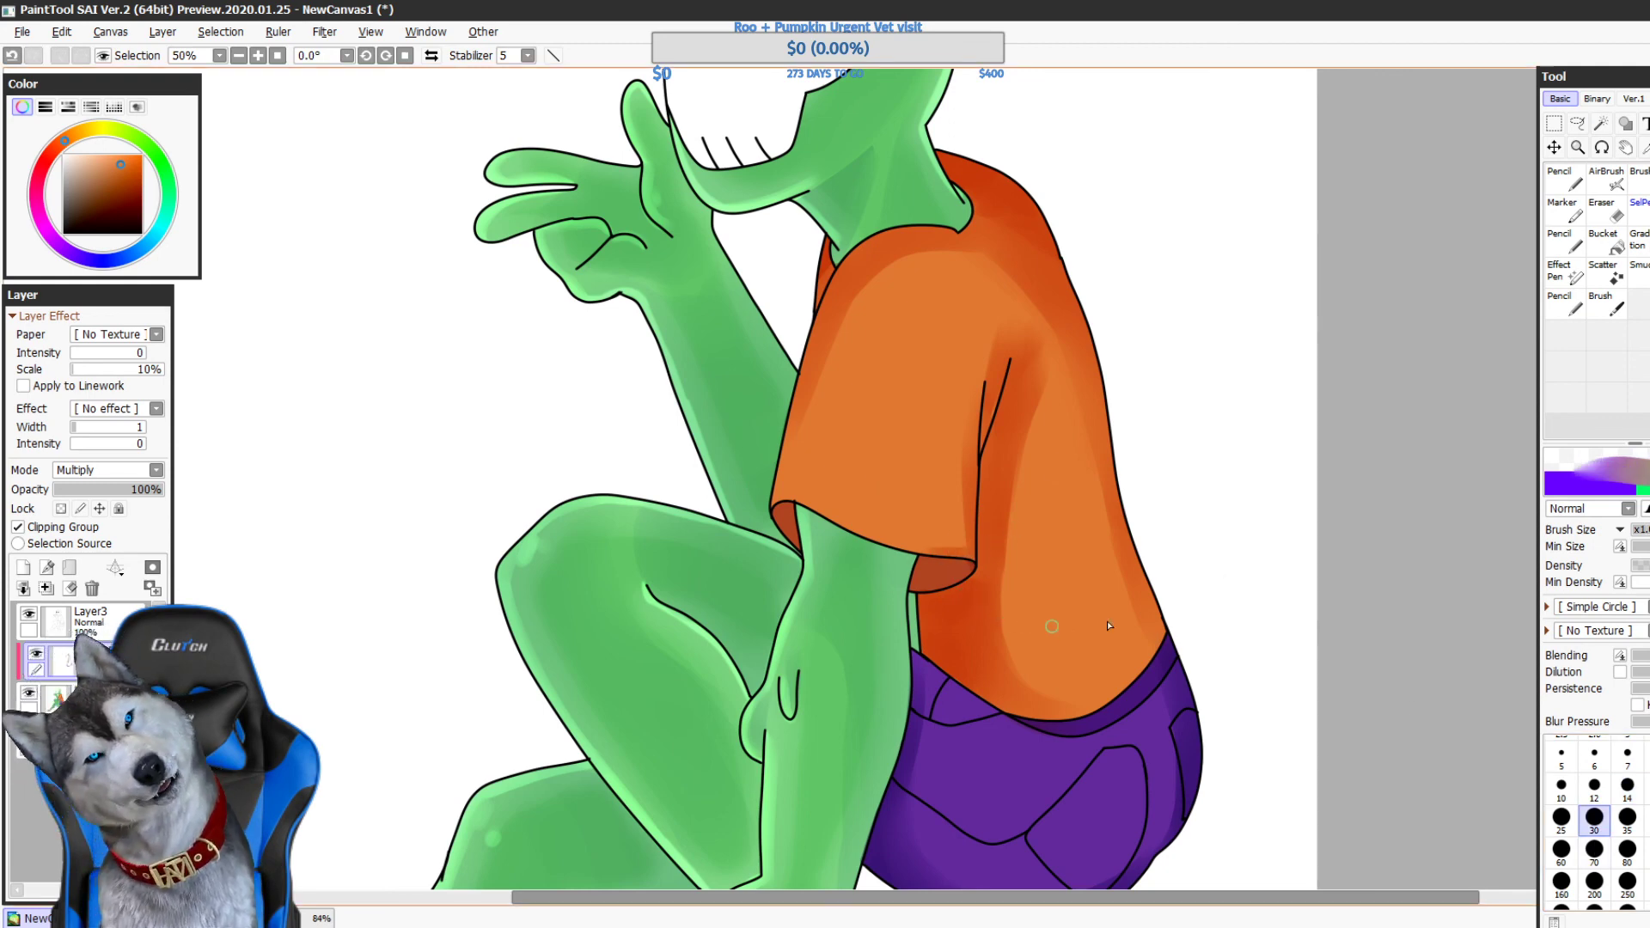
pyautogui.press('e')
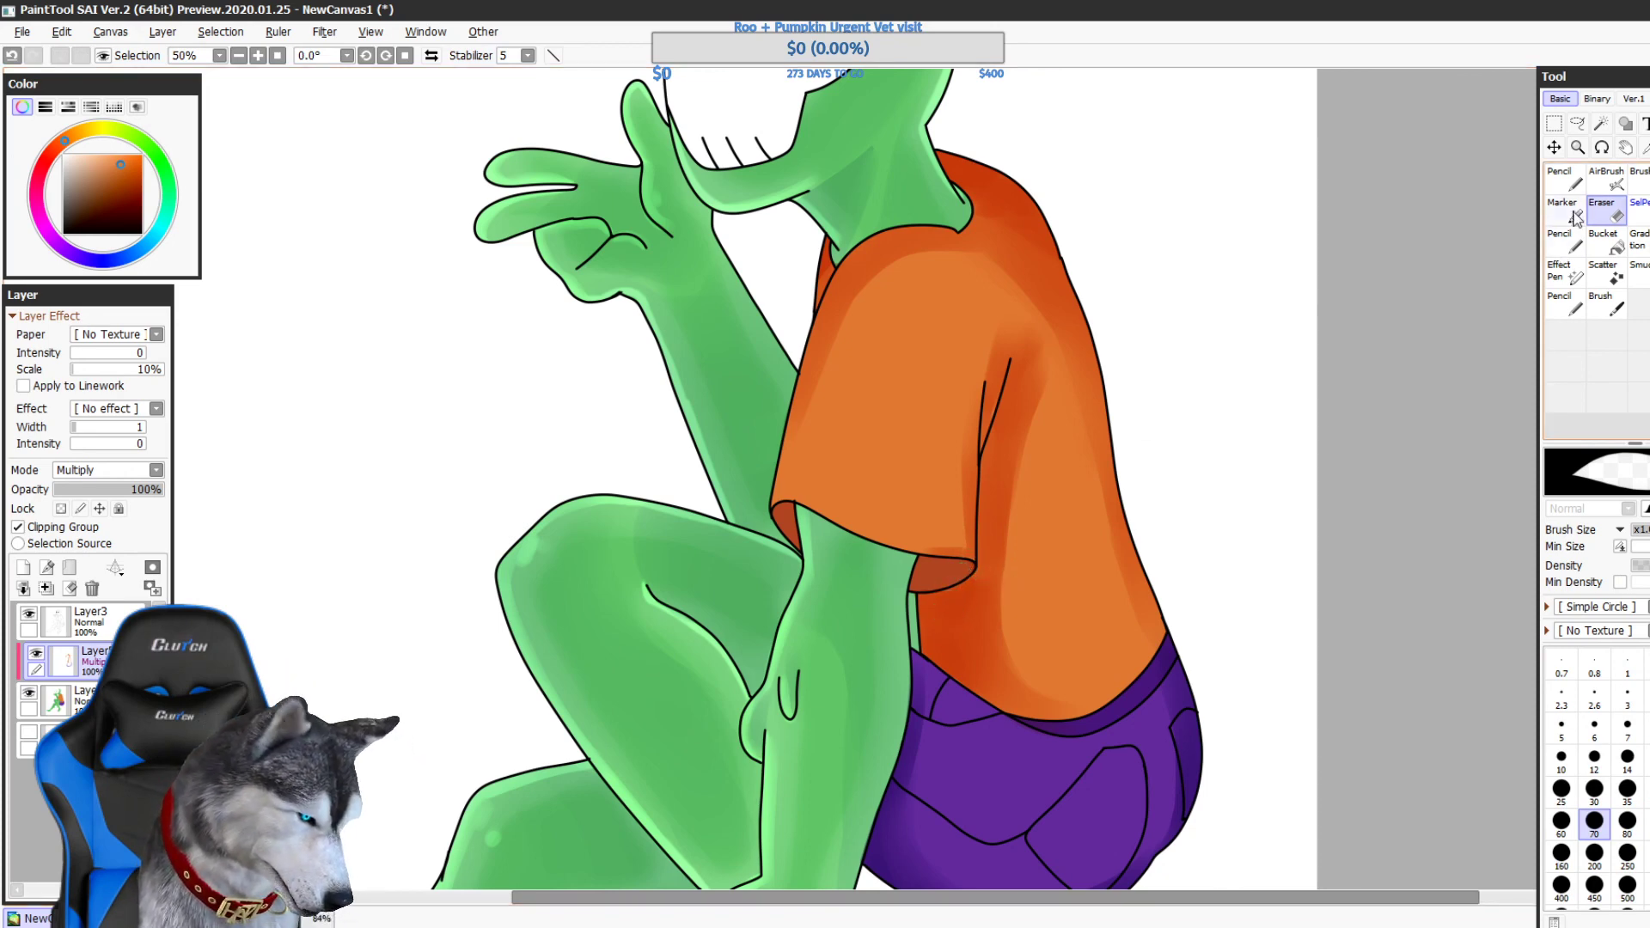
pyautogui.click(1566, 306)
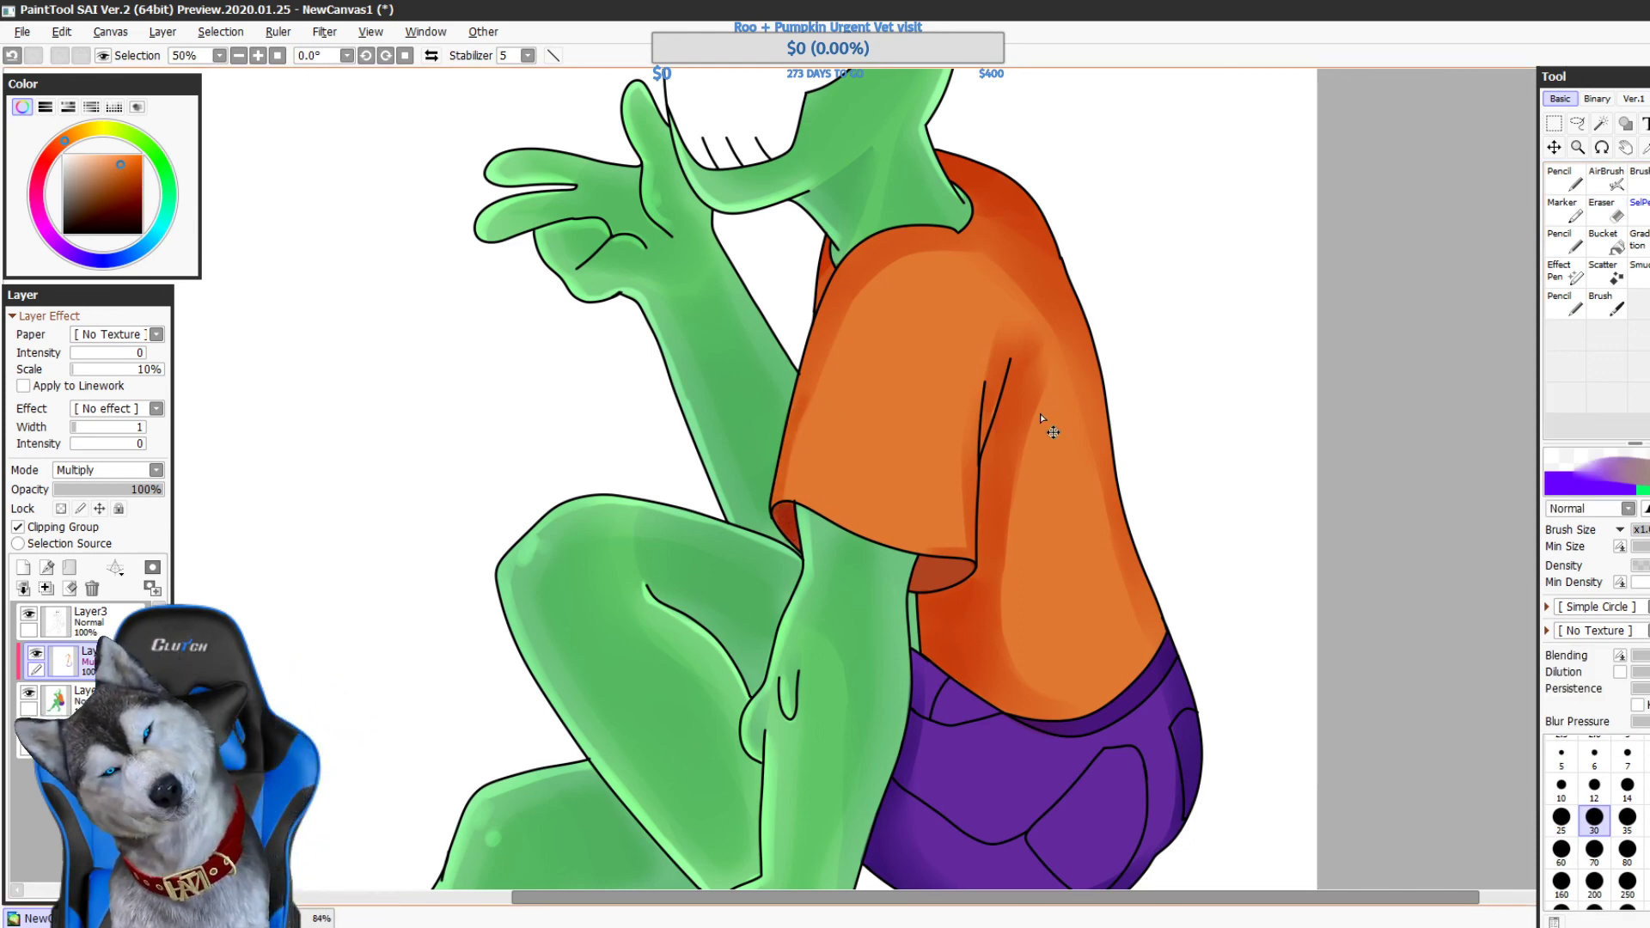
pyautogui.hotkey('ctrl', 'z')
pyautogui.moveTo(988, 433); pyautogui.dragTo(973, 526)
pyautogui.click(1595, 851)
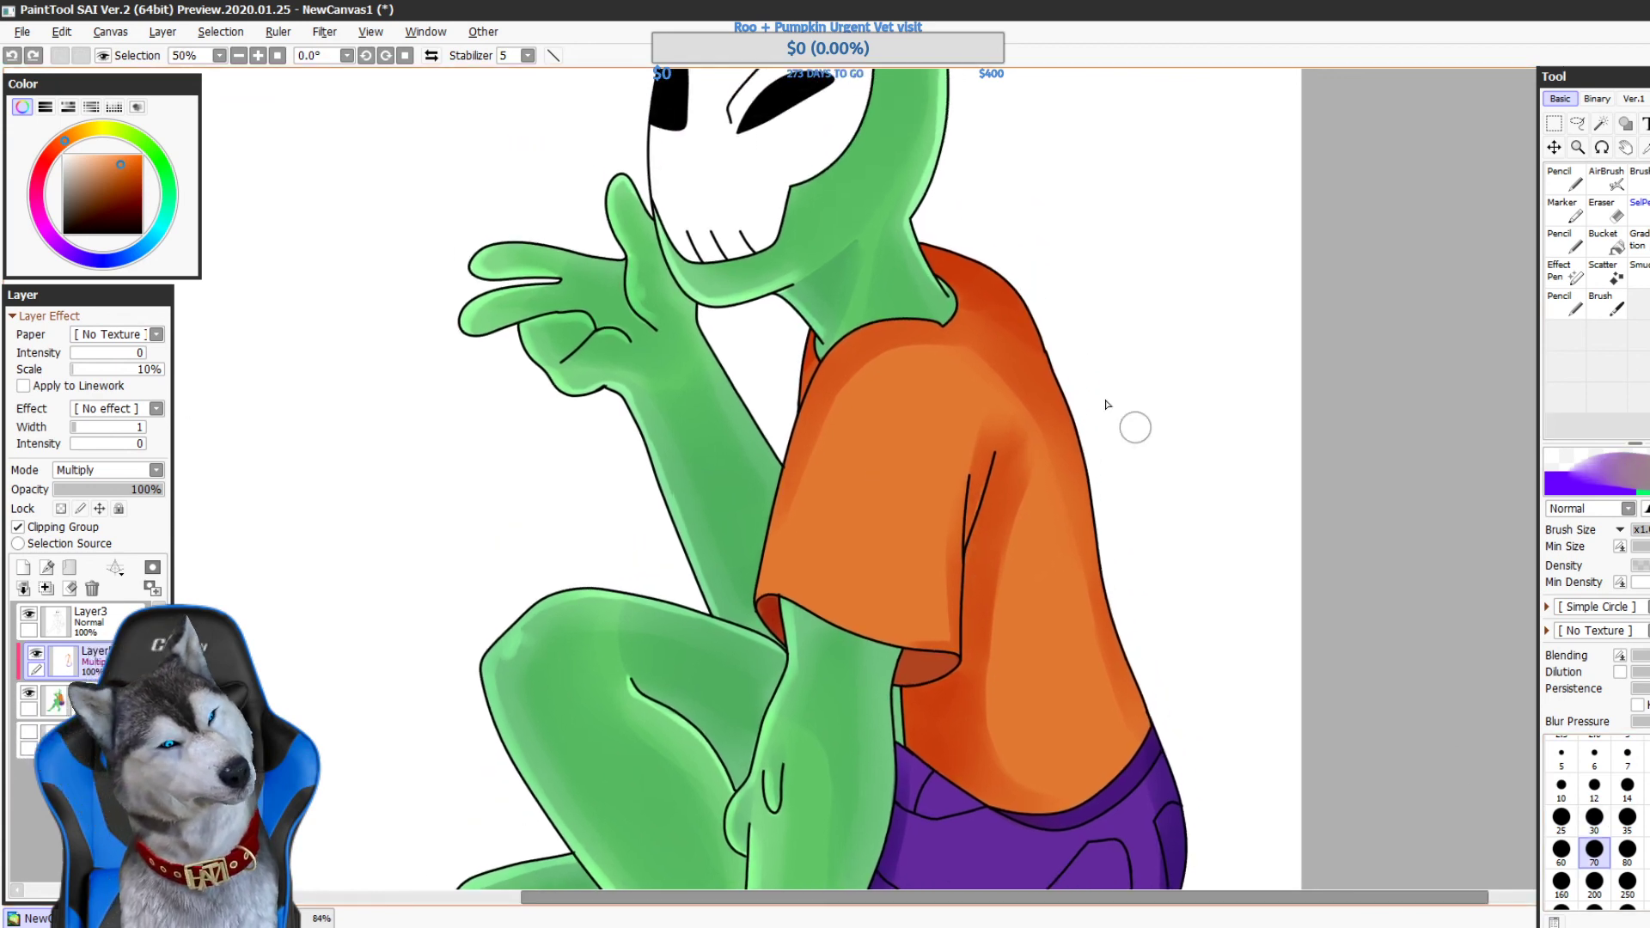
pyautogui.click(825, 454)
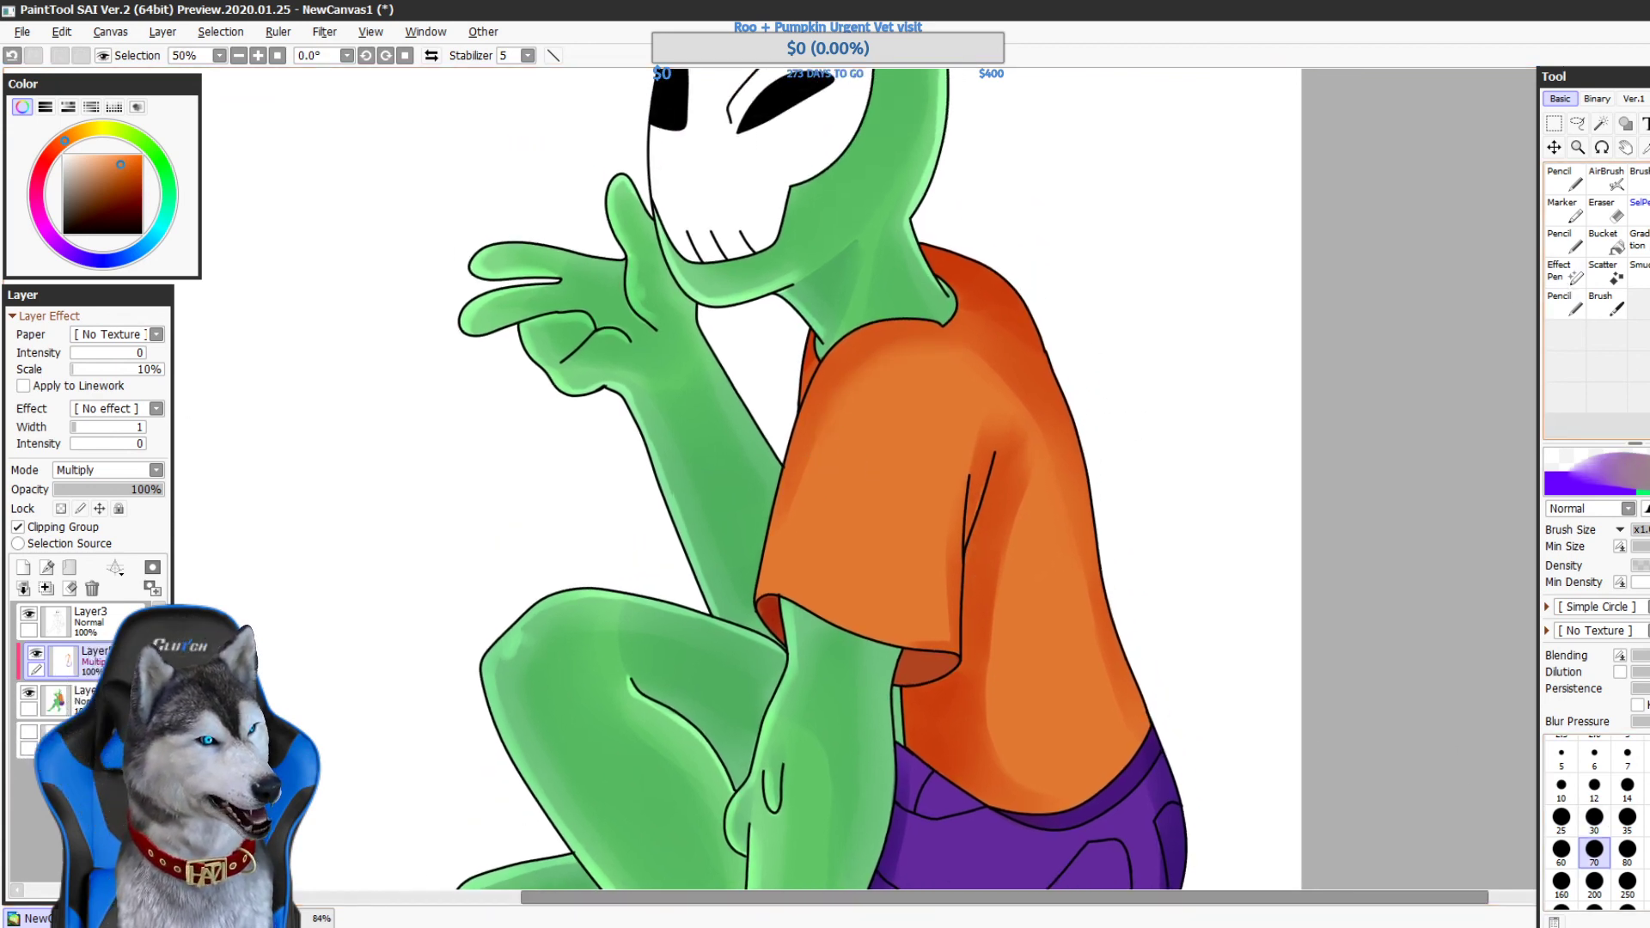
# - Airbrush soft orange shading over the shirt's shoulder and sleeve at size 450, undoing the trial strokes at sizes 70 and 1000
pyautogui.click(1606, 177)
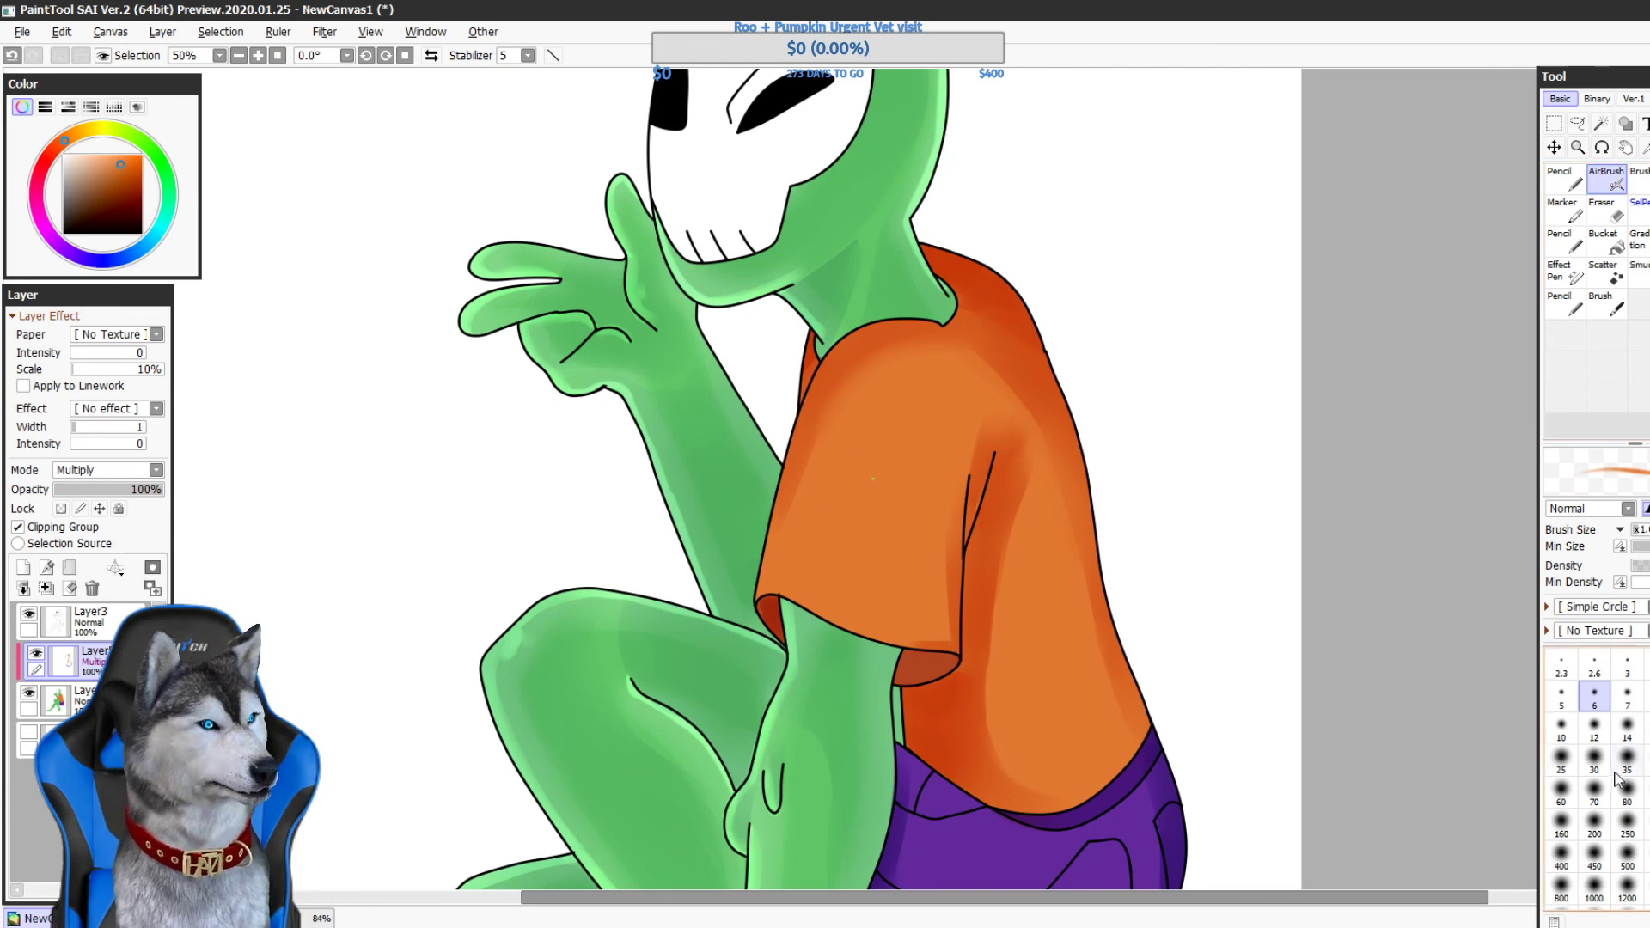
pyautogui.moveTo(848, 387); pyautogui.dragTo(945, 356)
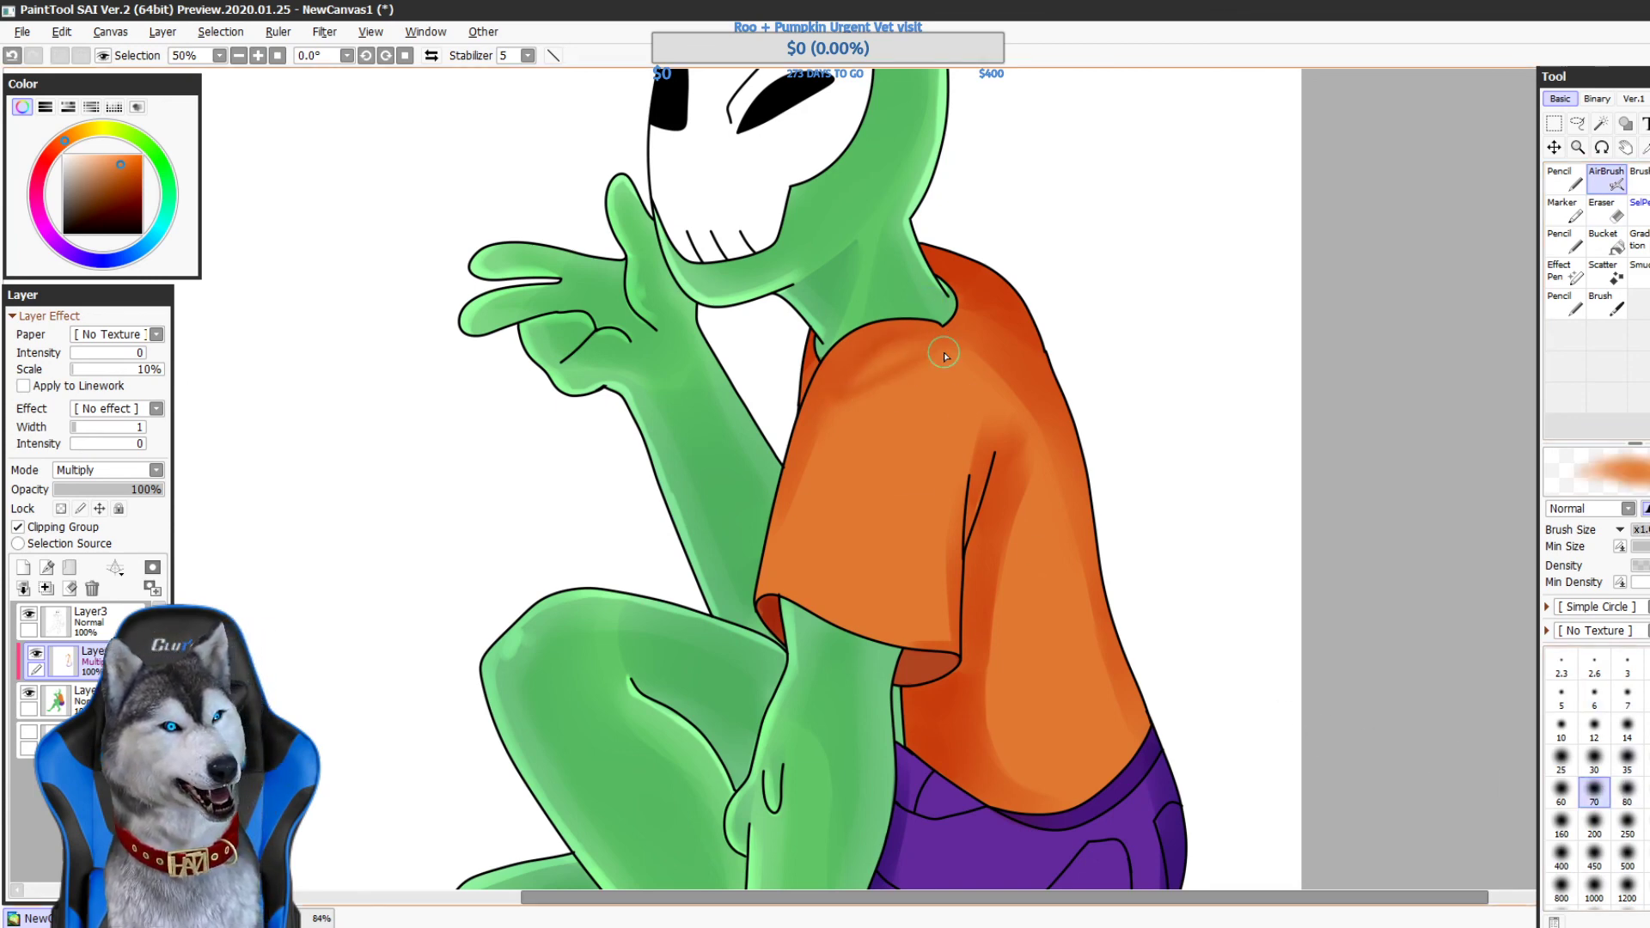
pyautogui.hotkey('ctrl', 'z')
pyautogui.click(1595, 886)
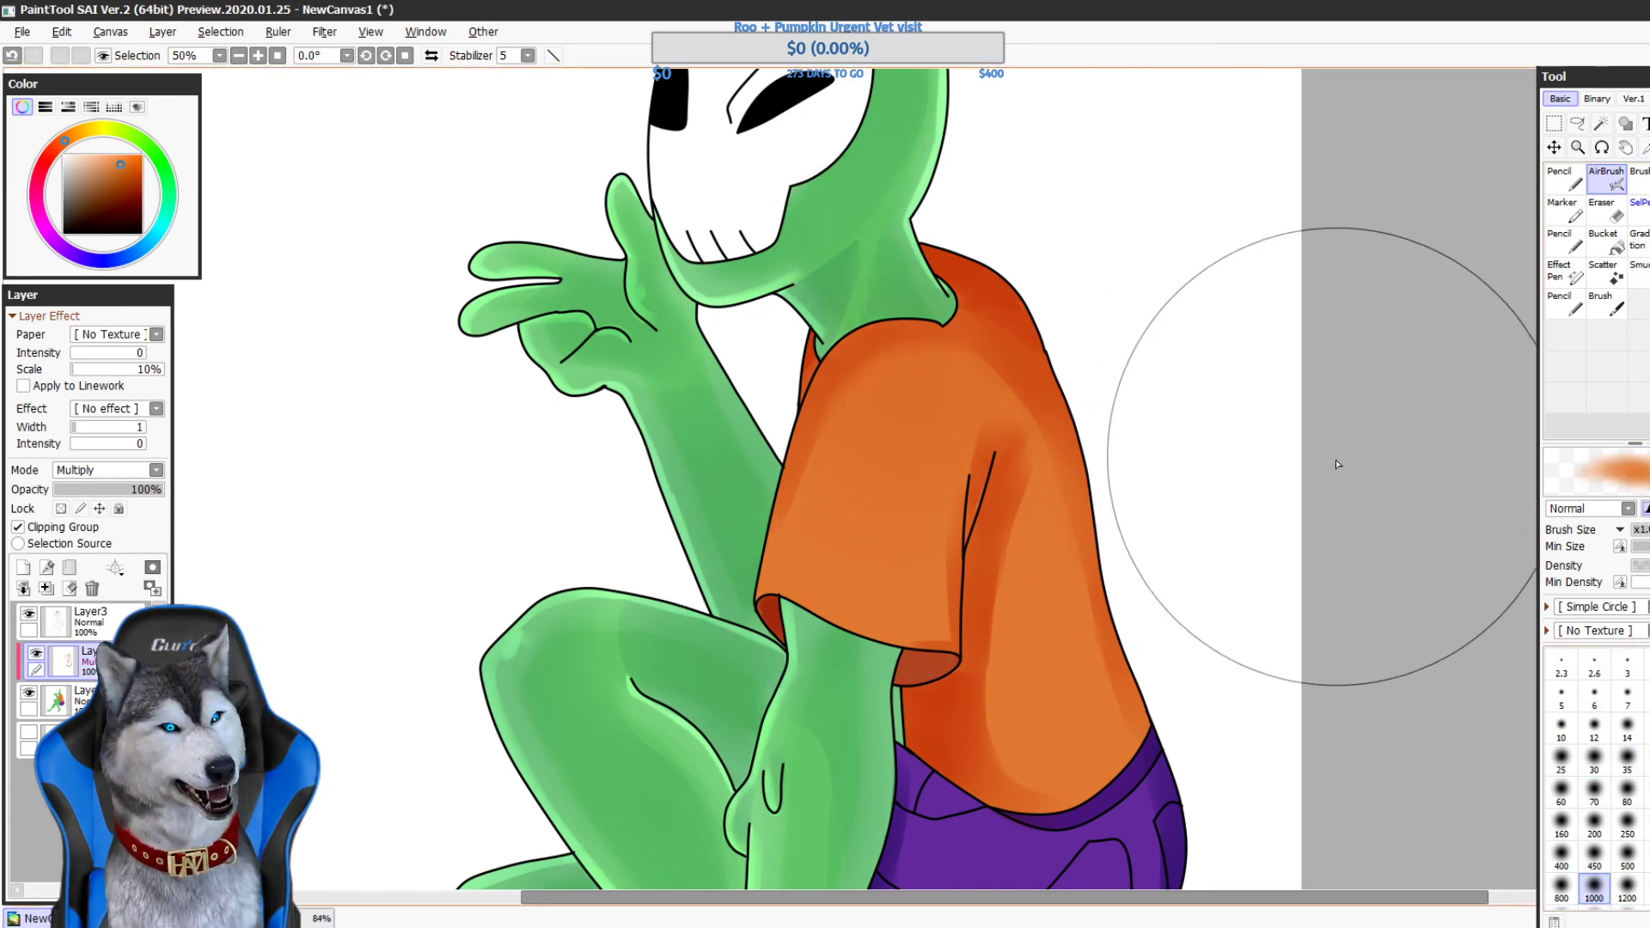
pyautogui.moveTo(954, 391); pyautogui.dragTo(894, 435)
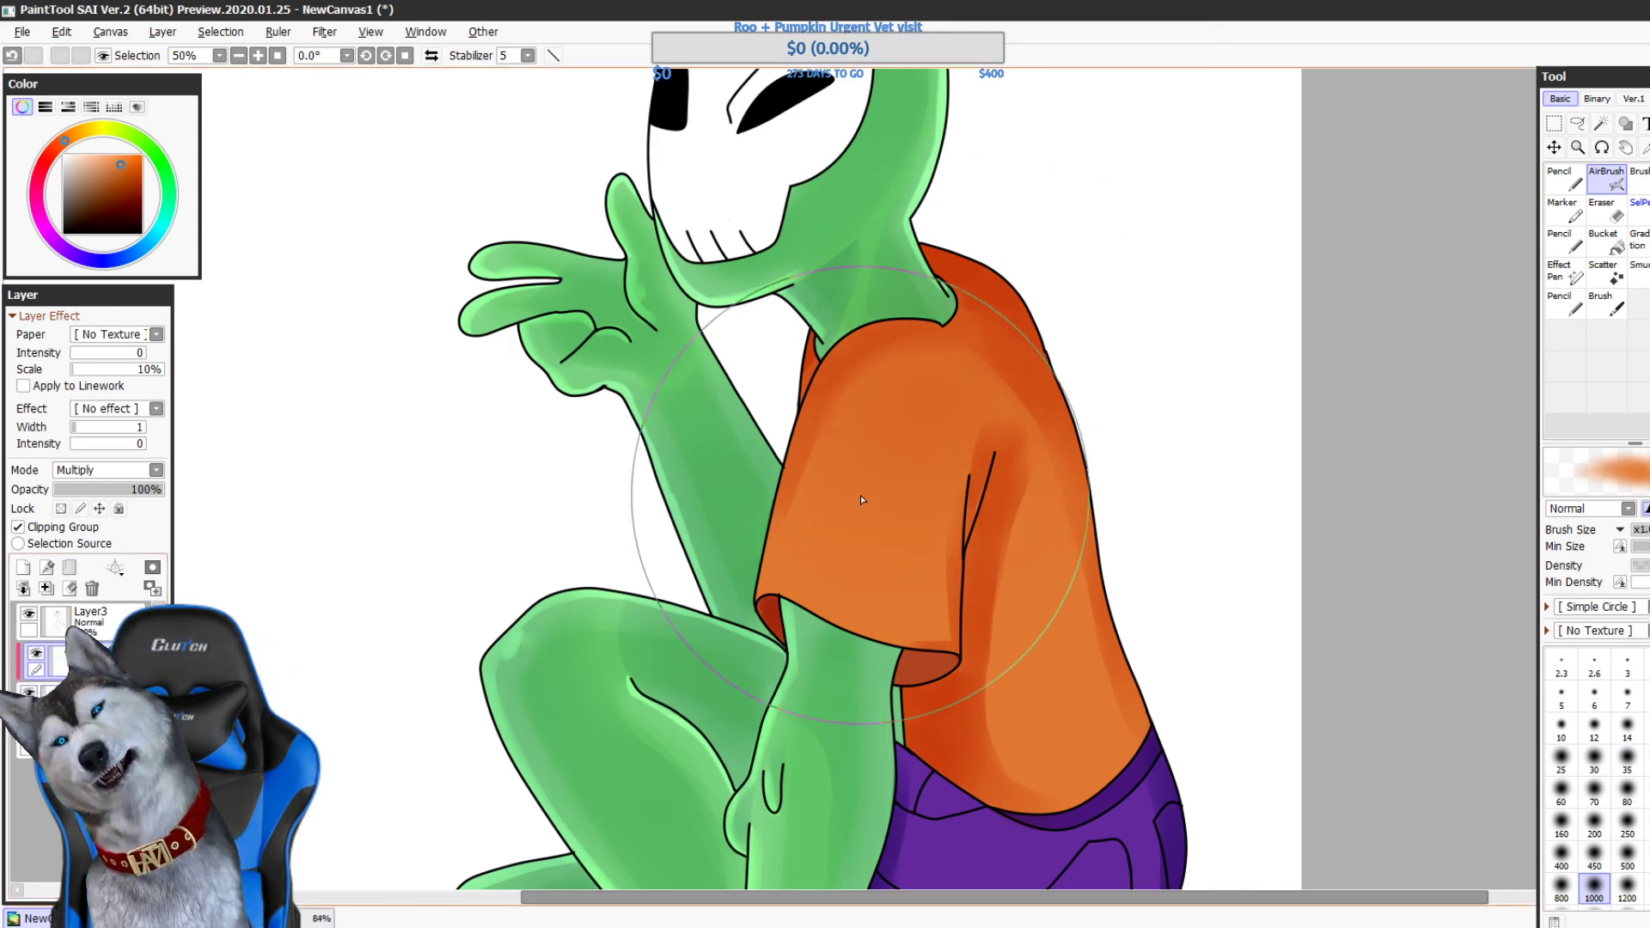
pyautogui.moveTo(1065, 624)
pyautogui.mouseDown()
pyautogui.moveTo(990, 564)
pyautogui.moveTo(974, 484)
pyautogui.mouseUp()
pyautogui.hotkey('ctrl', 'z')
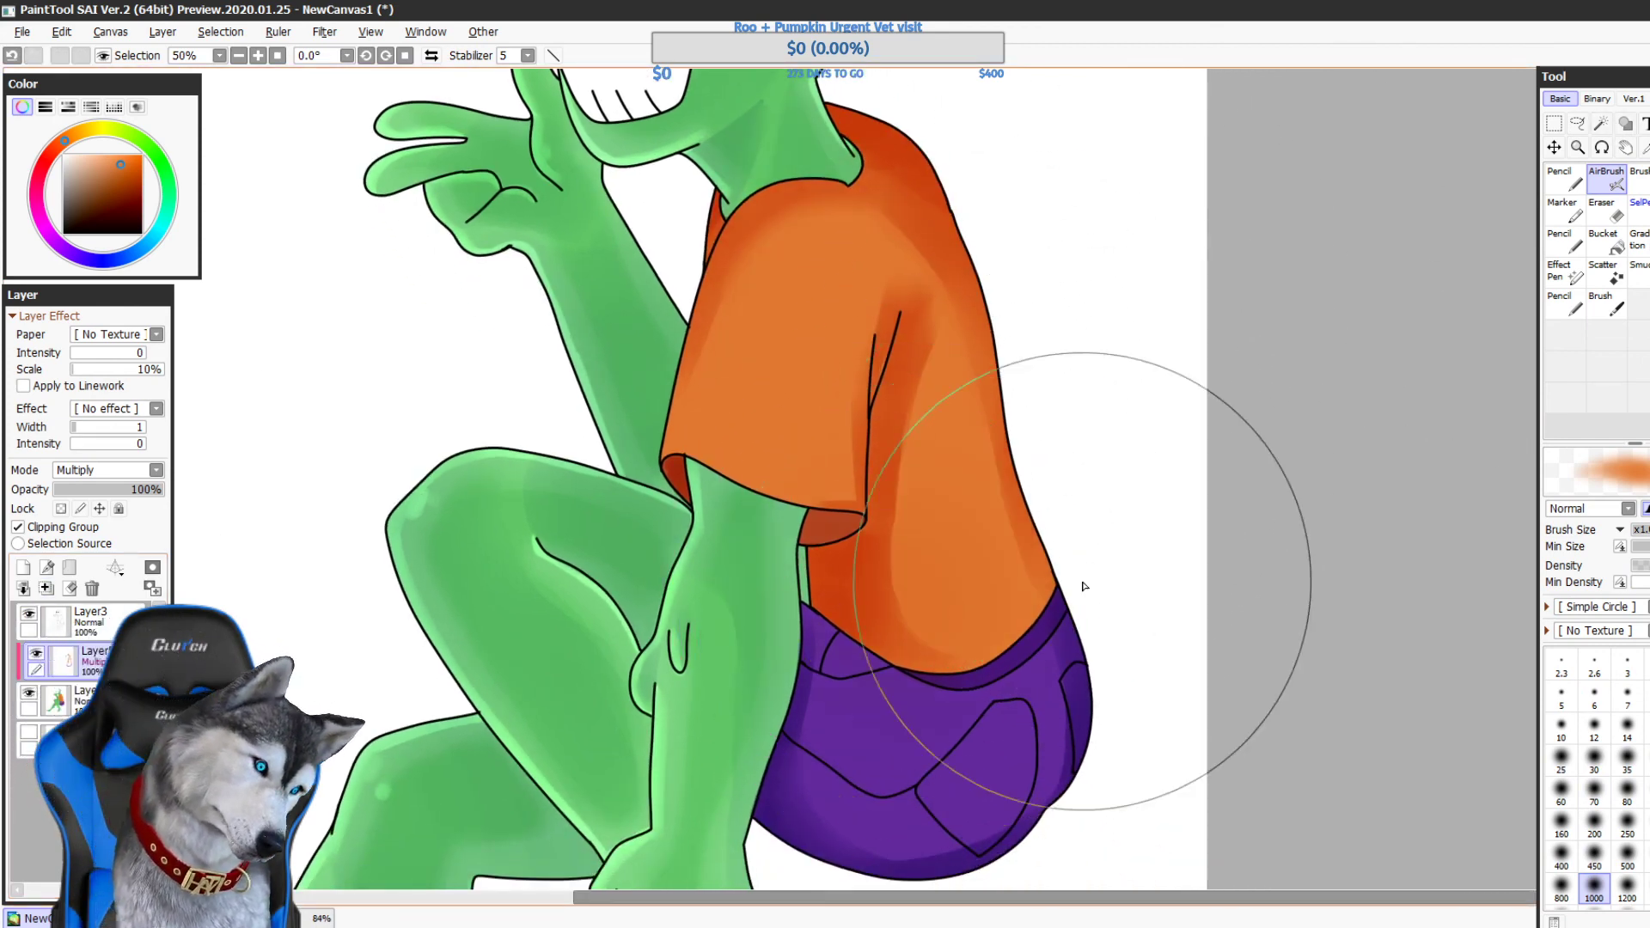
pyautogui.click(1595, 855)
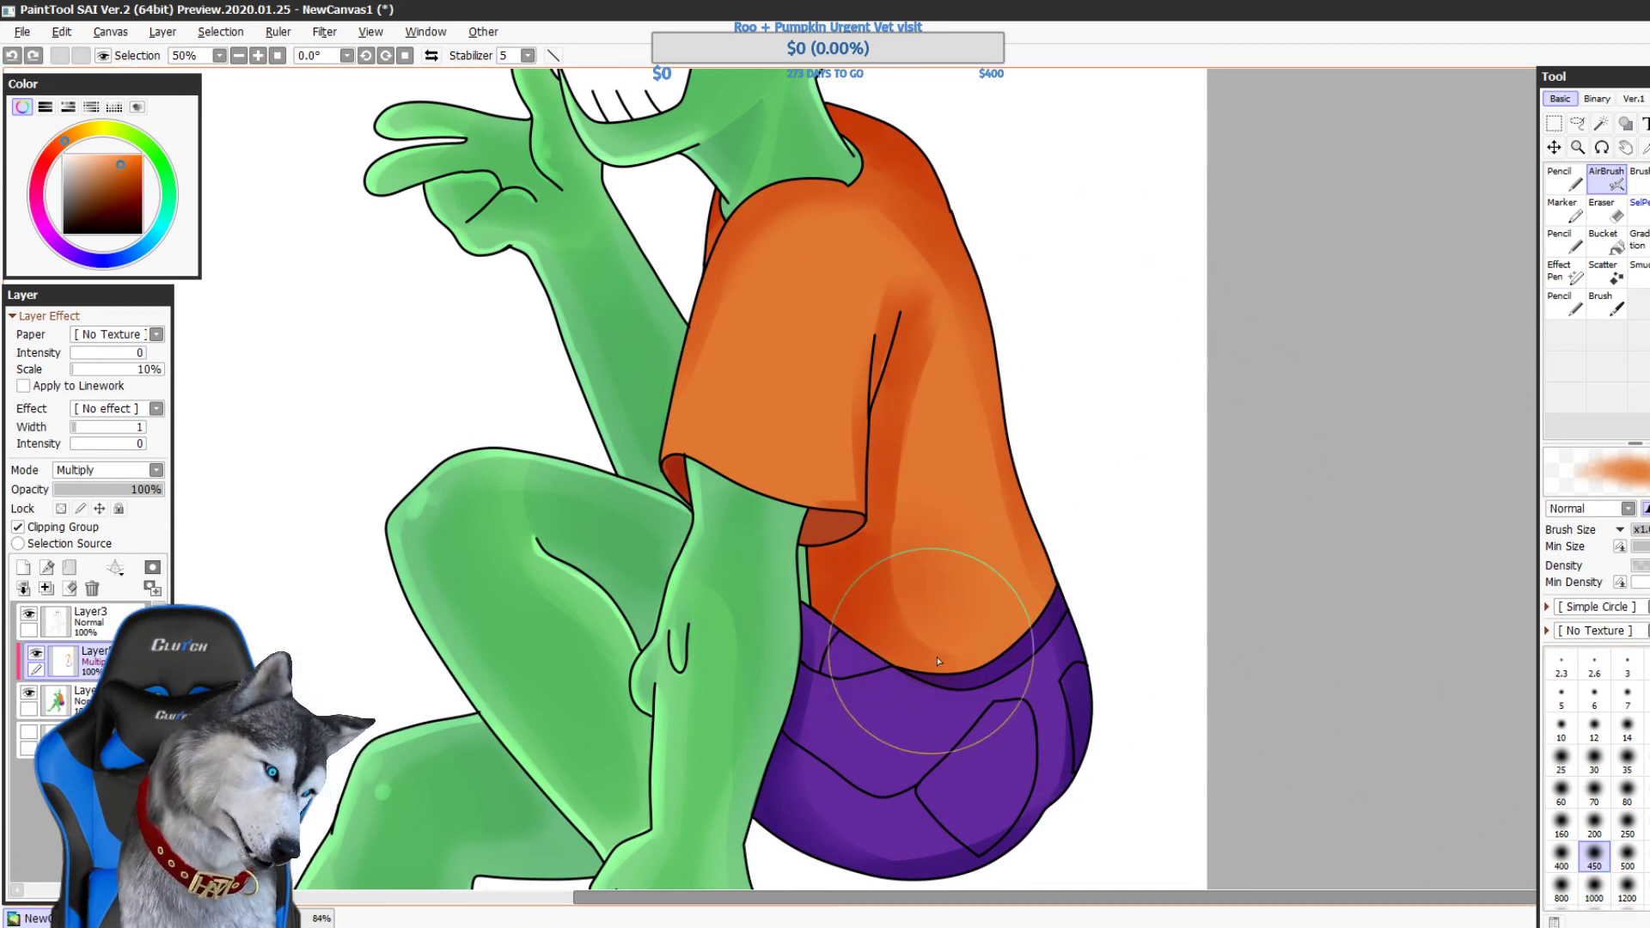
pyautogui.moveTo(1020, 542); pyautogui.dragTo(1075, 760)
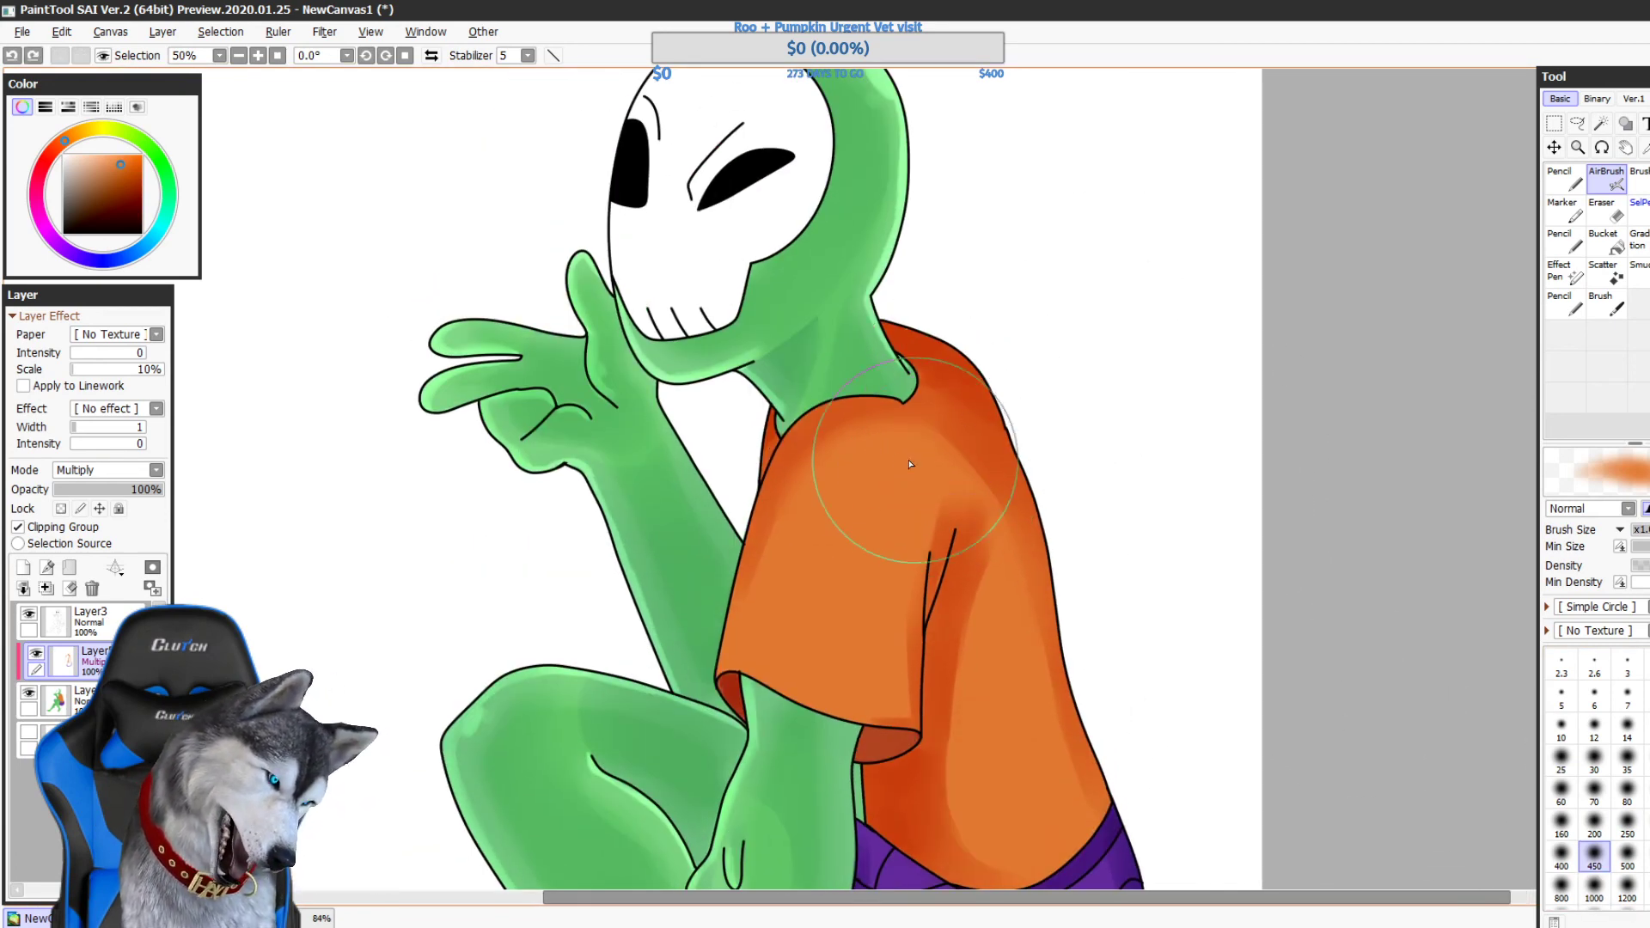
pyautogui.moveTo(838, 447); pyautogui.dragTo(971, 490)
pyautogui.moveTo(958, 590); pyautogui.dragTo(912, 397)
pyautogui.scroll(4, 1021, 656)
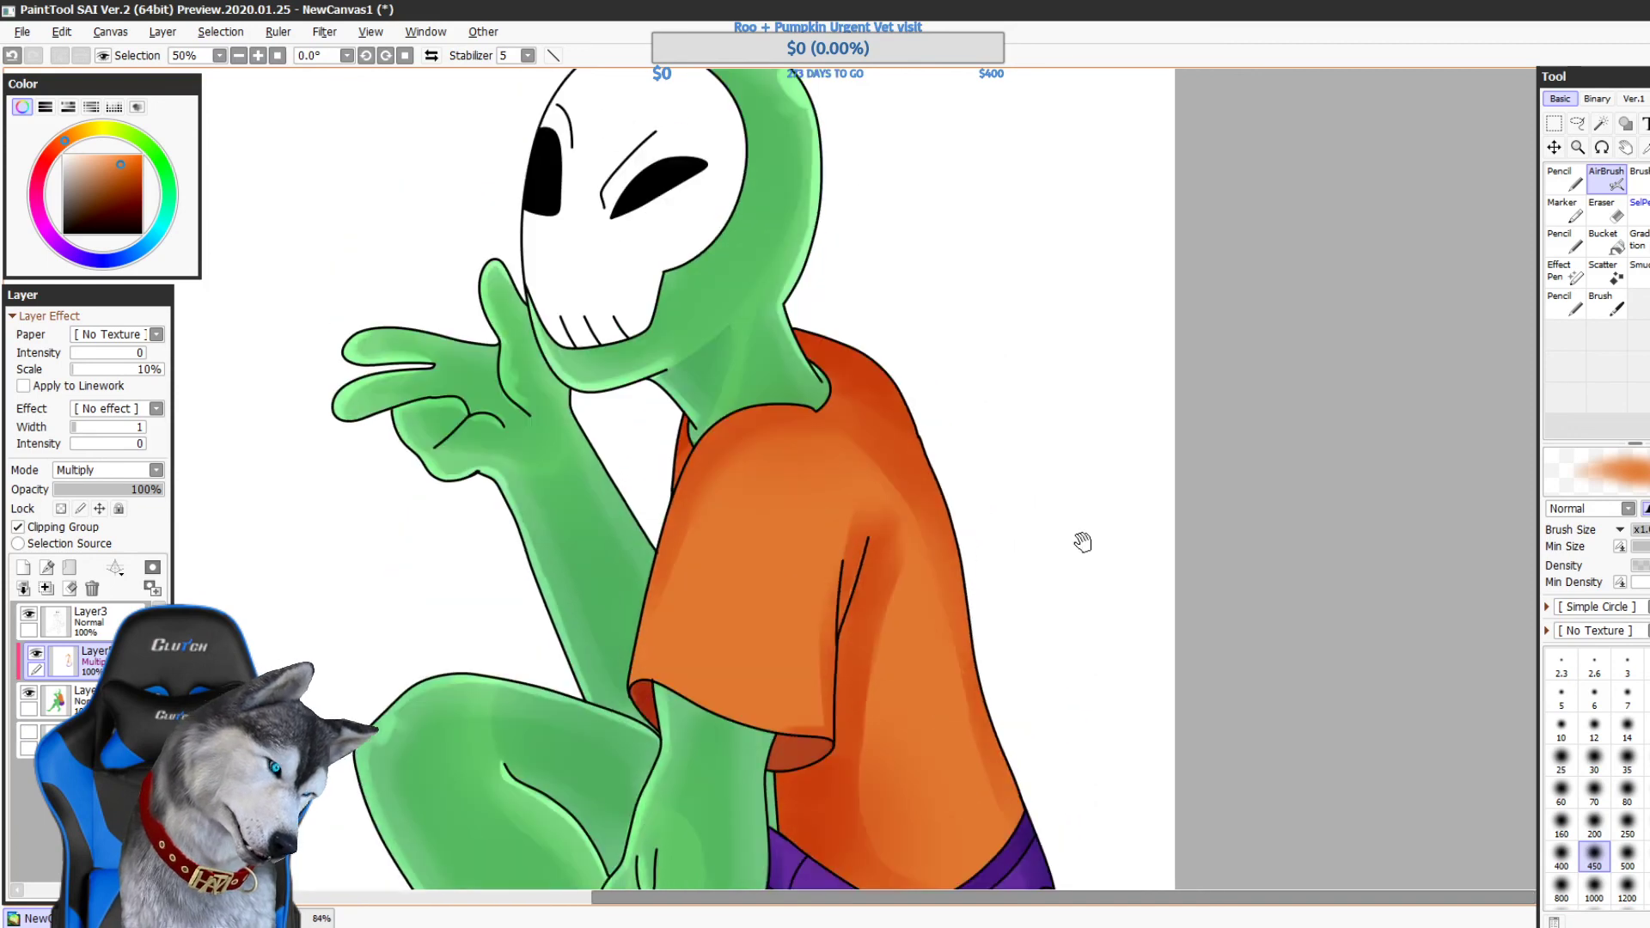
# - Erase the orange airbrush spill from the green neck along the collar, and undo the eraser stroke on the shorts' waistband
pyautogui.press('e')
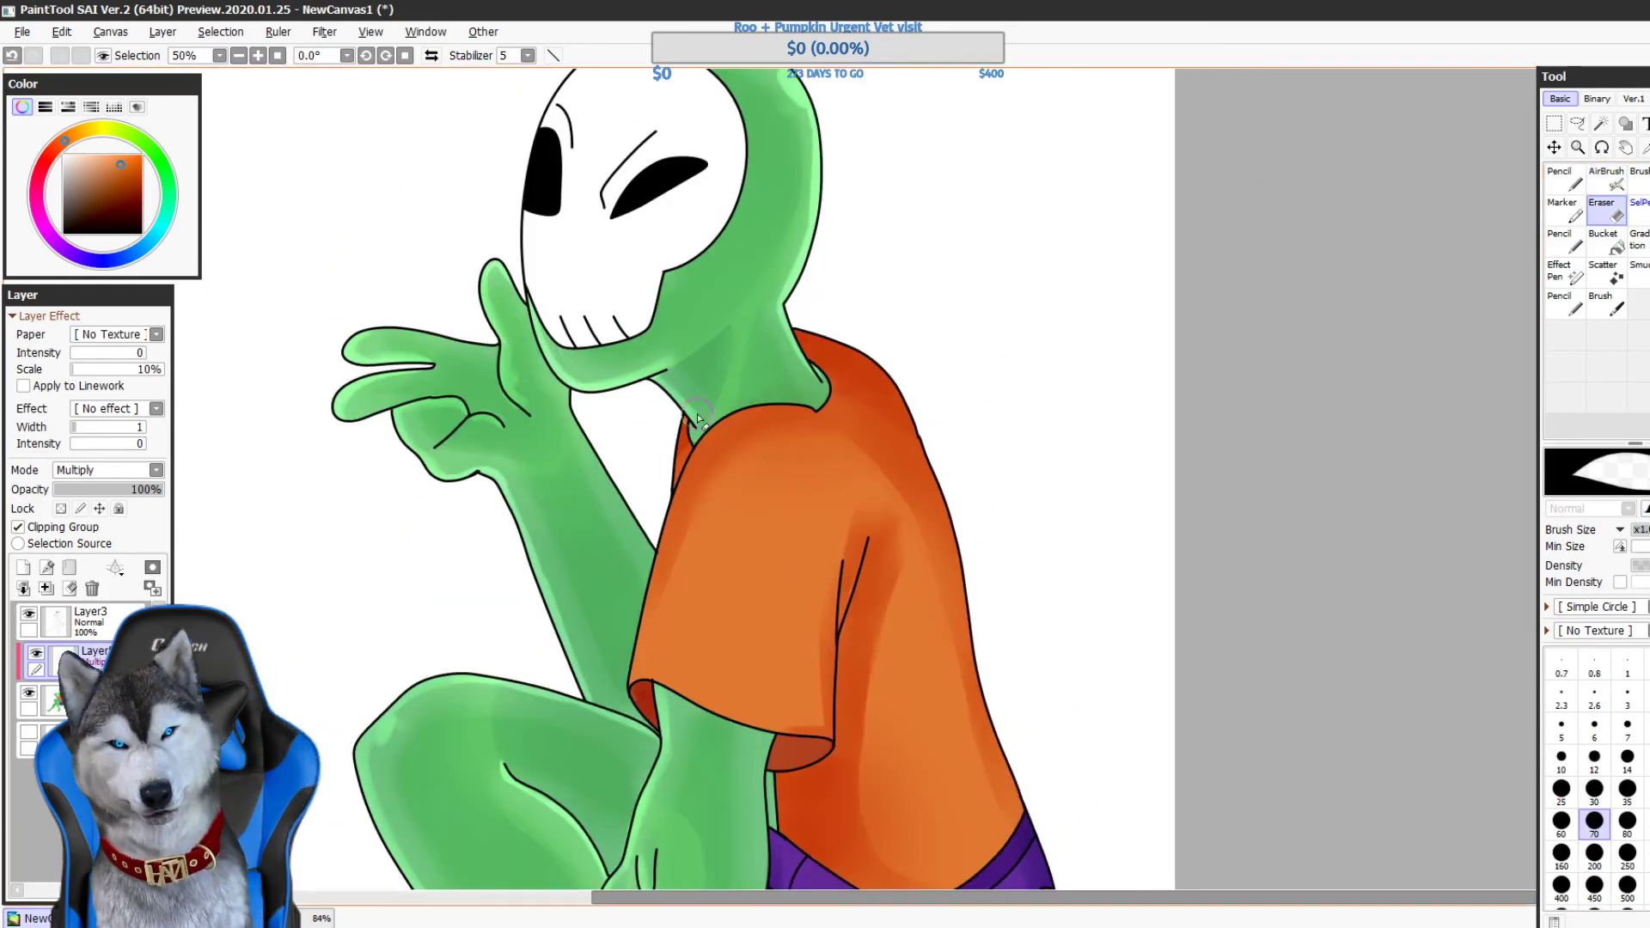
pyautogui.moveTo(698, 419)
pyautogui.mouseDown()
pyautogui.moveTo(827, 402)
pyautogui.moveTo(801, 386)
pyautogui.mouseUp()
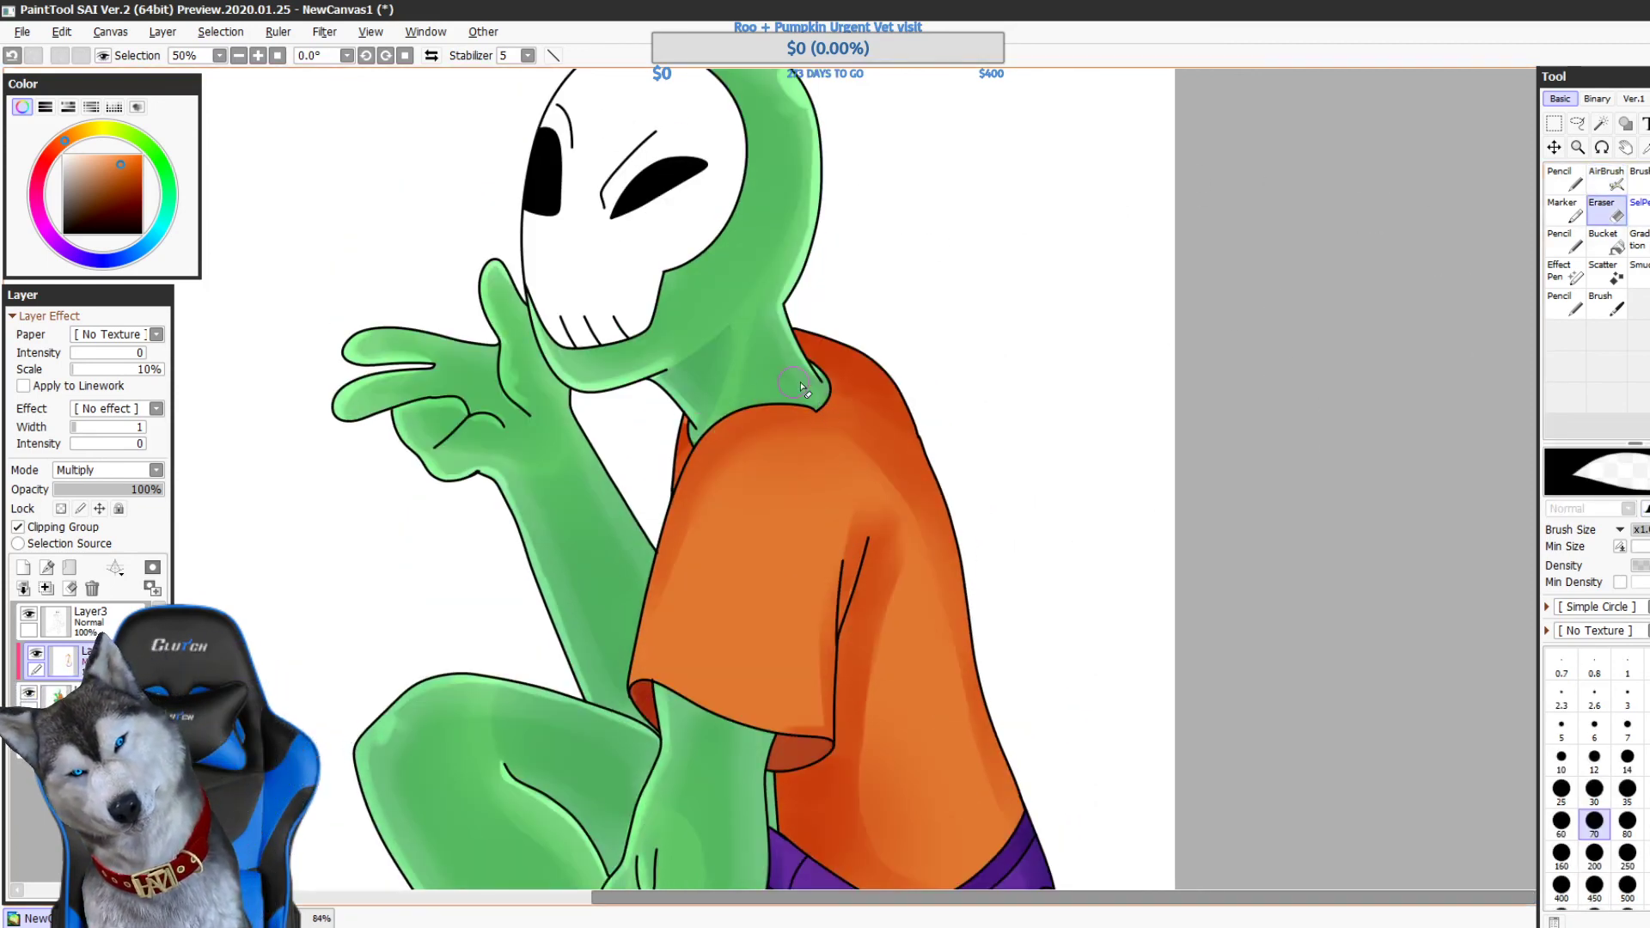
pyautogui.scroll(-3, 824, 445)
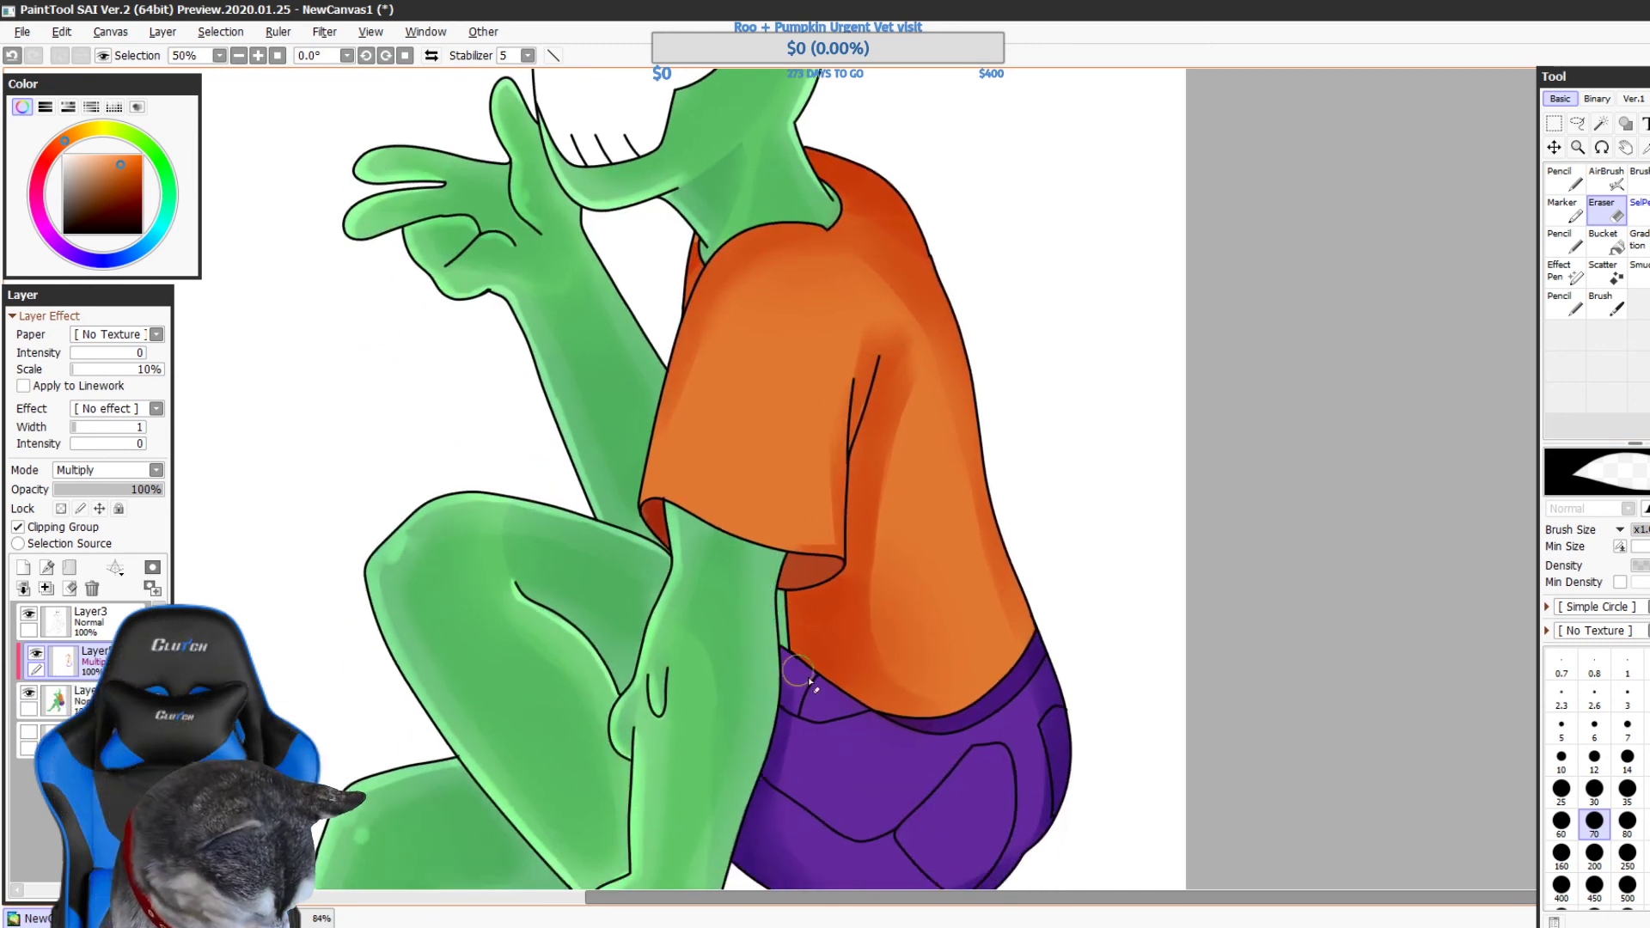
pyautogui.hotkey('ctrl', 'z')
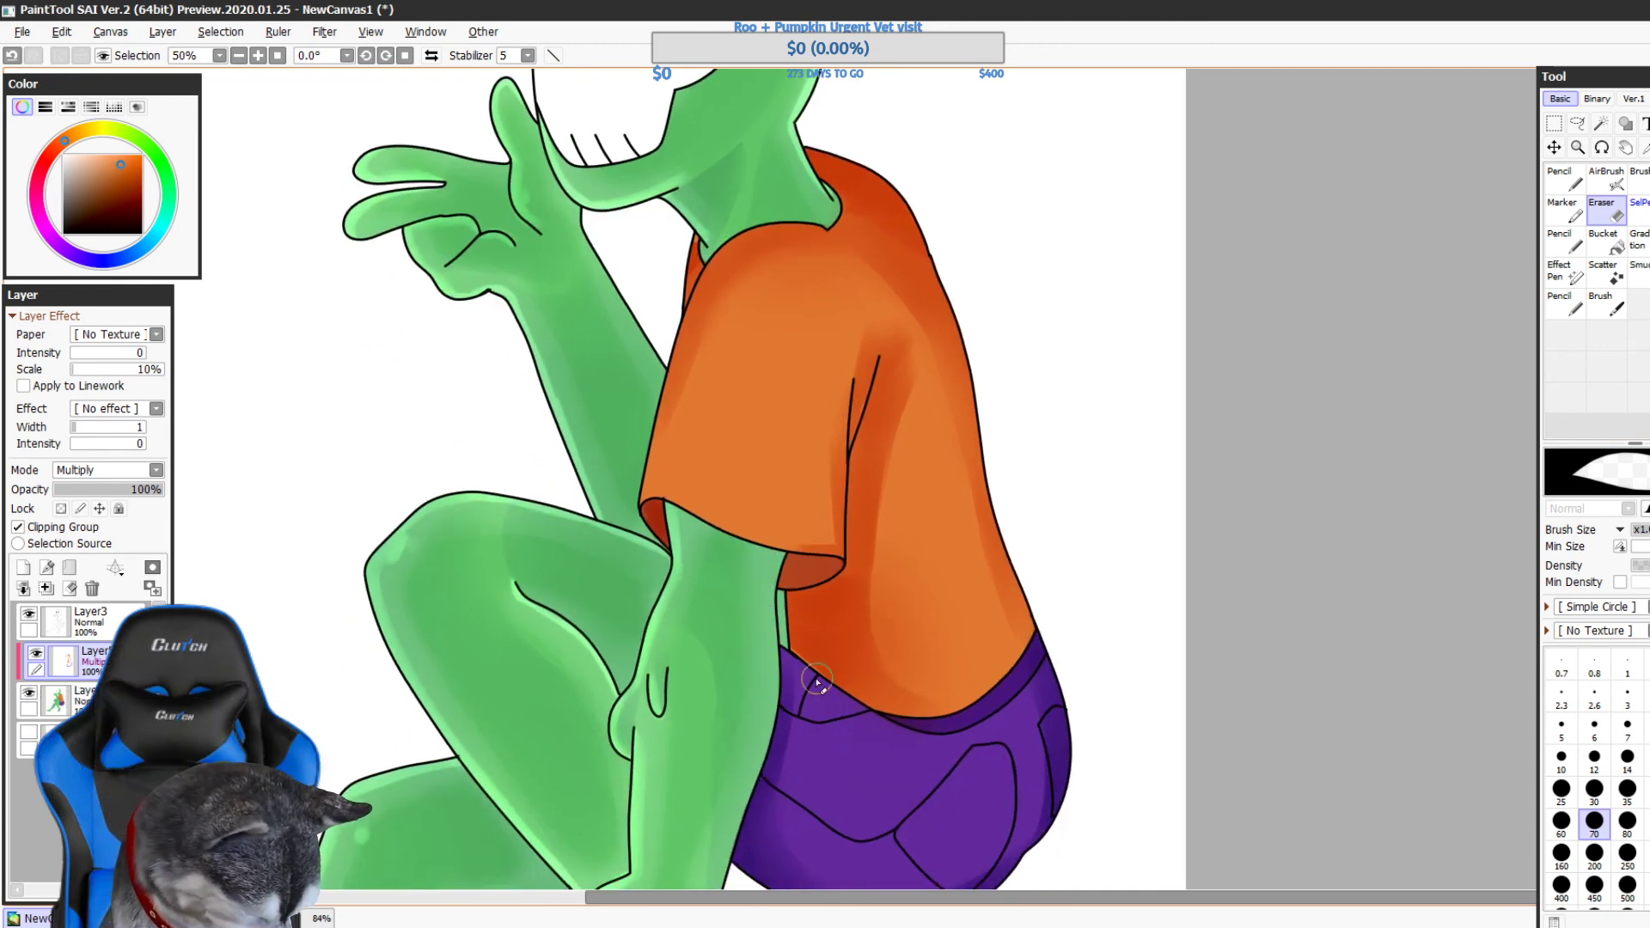
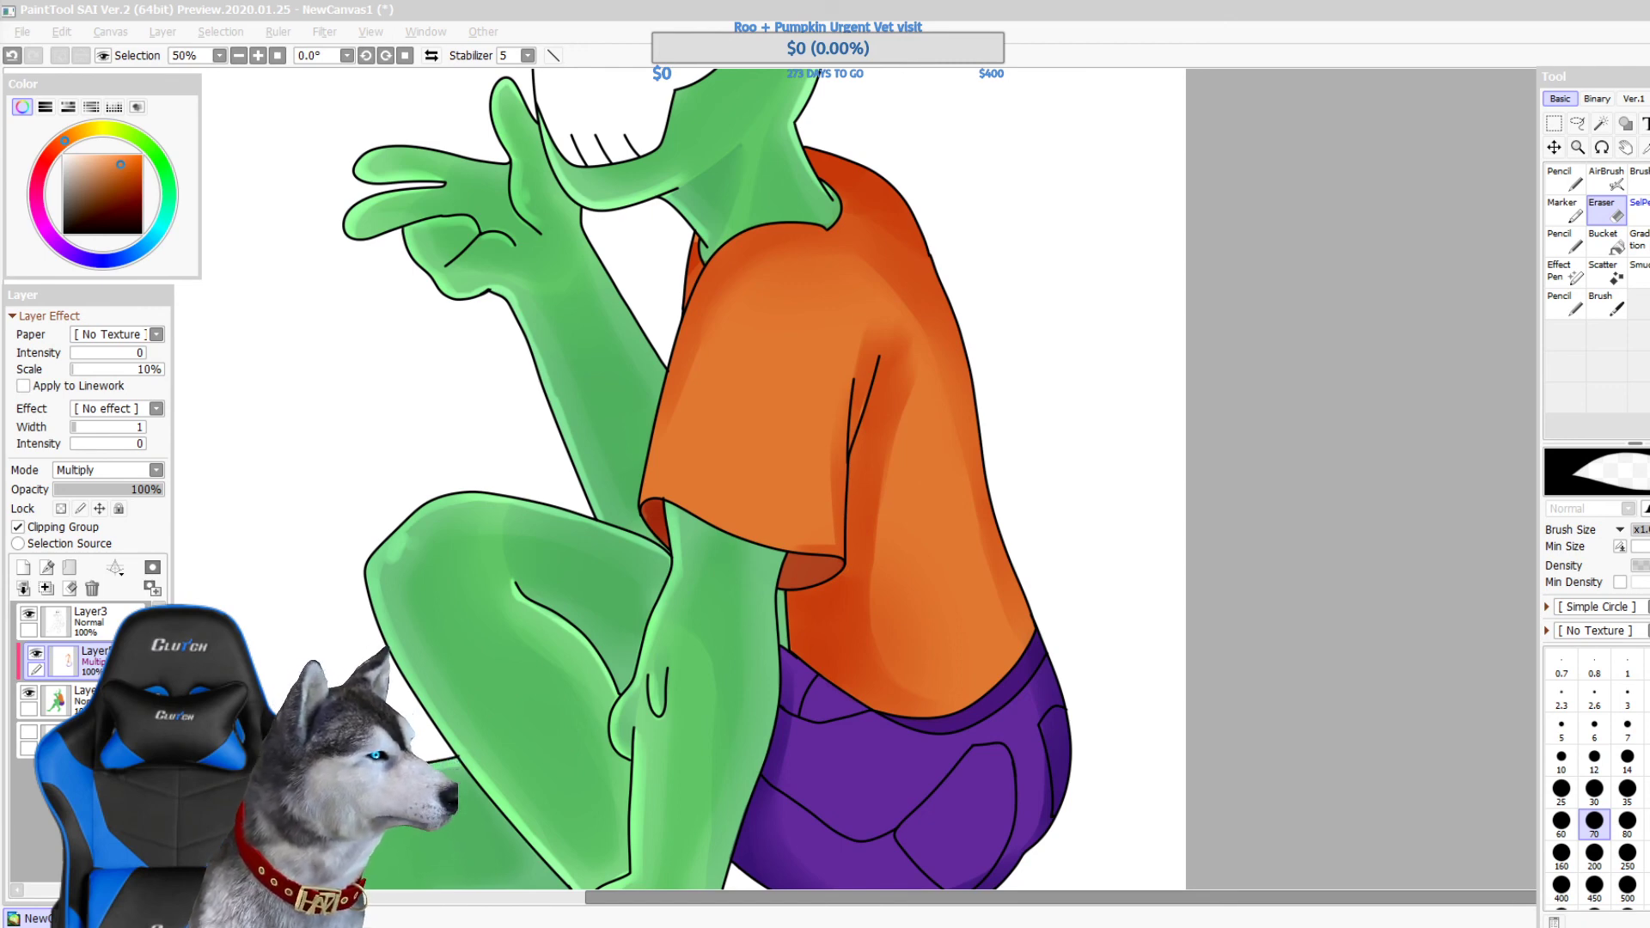
pyautogui.click(1245, 611)
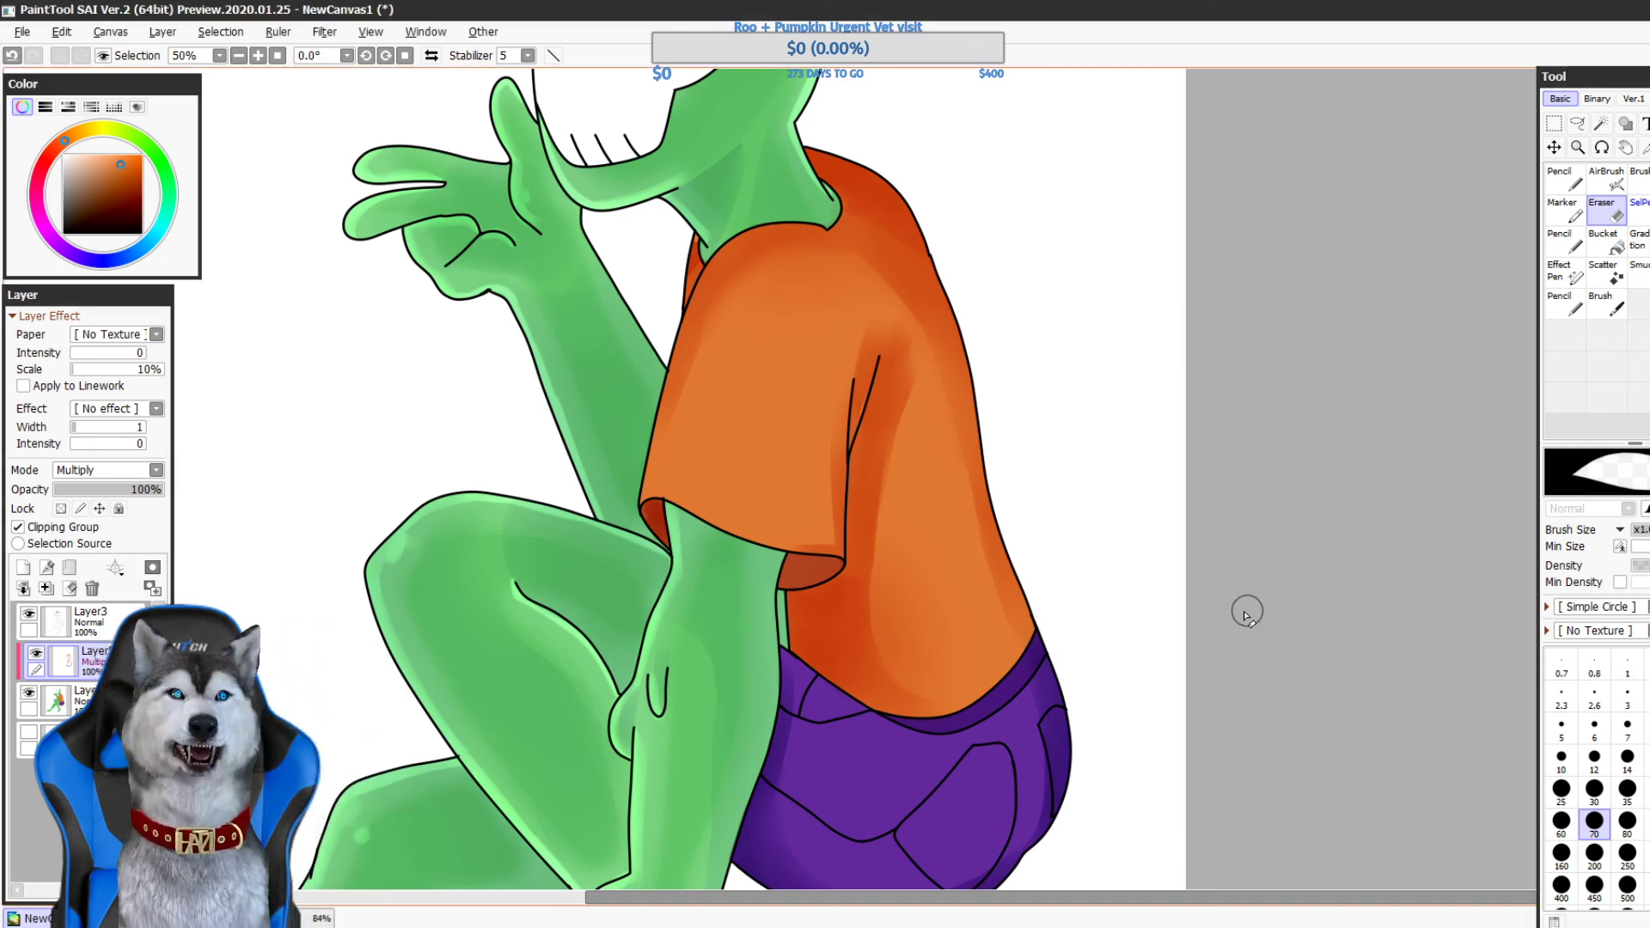
pyautogui.moveTo(1221, 480); pyautogui.dragTo(1233, 526)
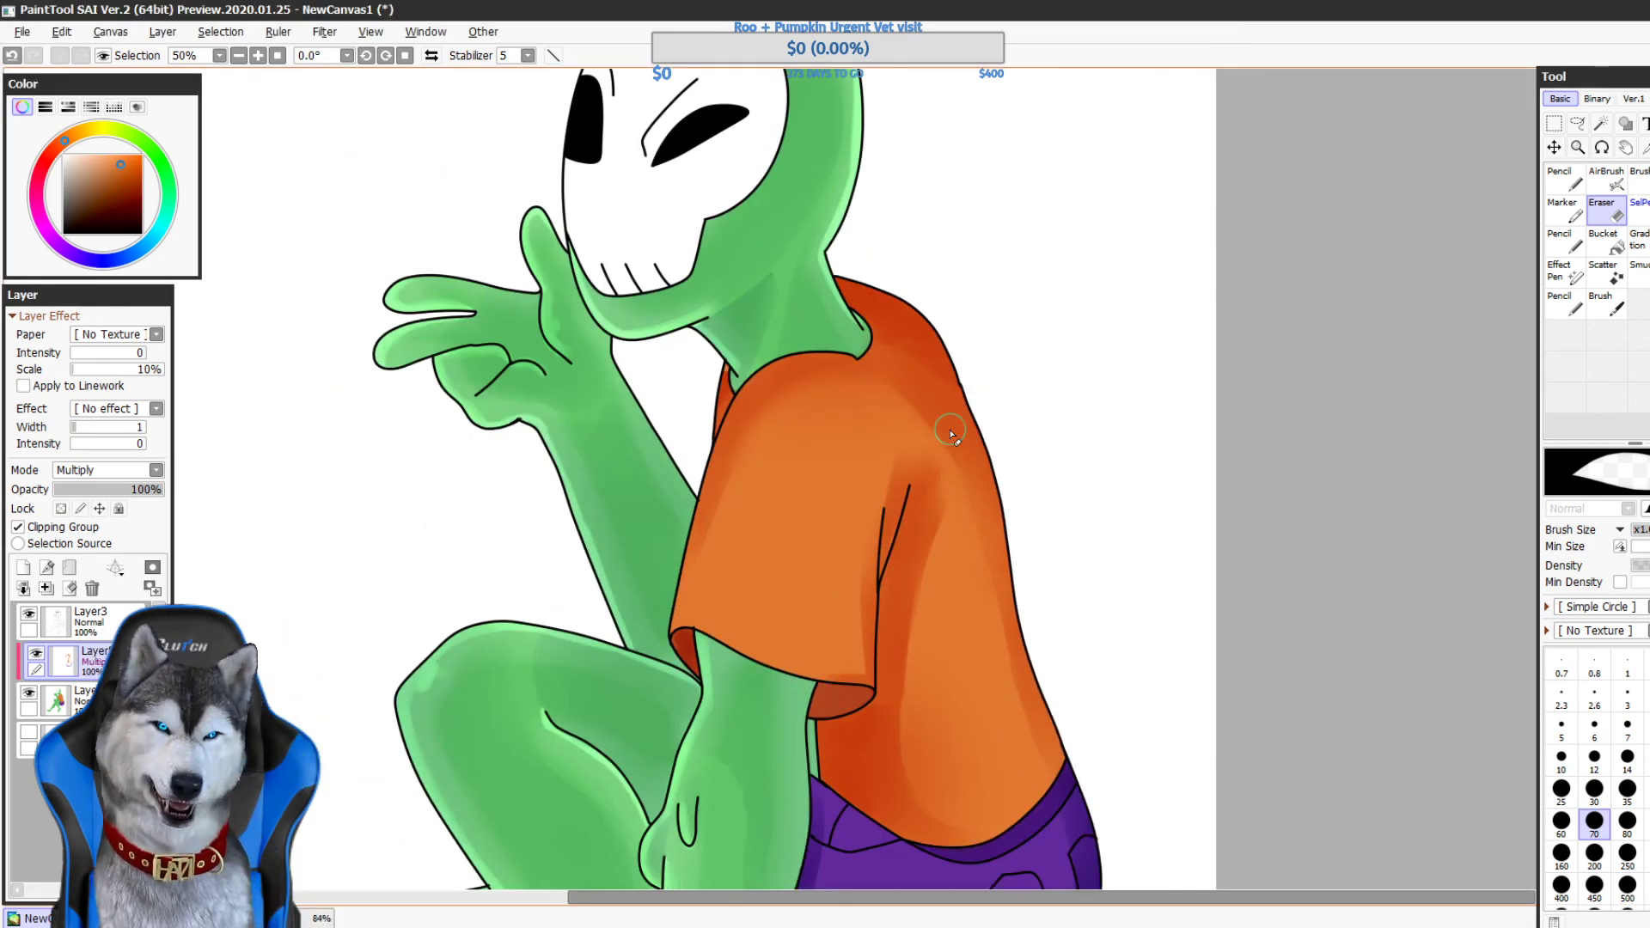
pyautogui.scroll(-1, 950, 431)
pyautogui.scroll(-1, 951, 432)
pyautogui.scroll(-1, 950, 431)
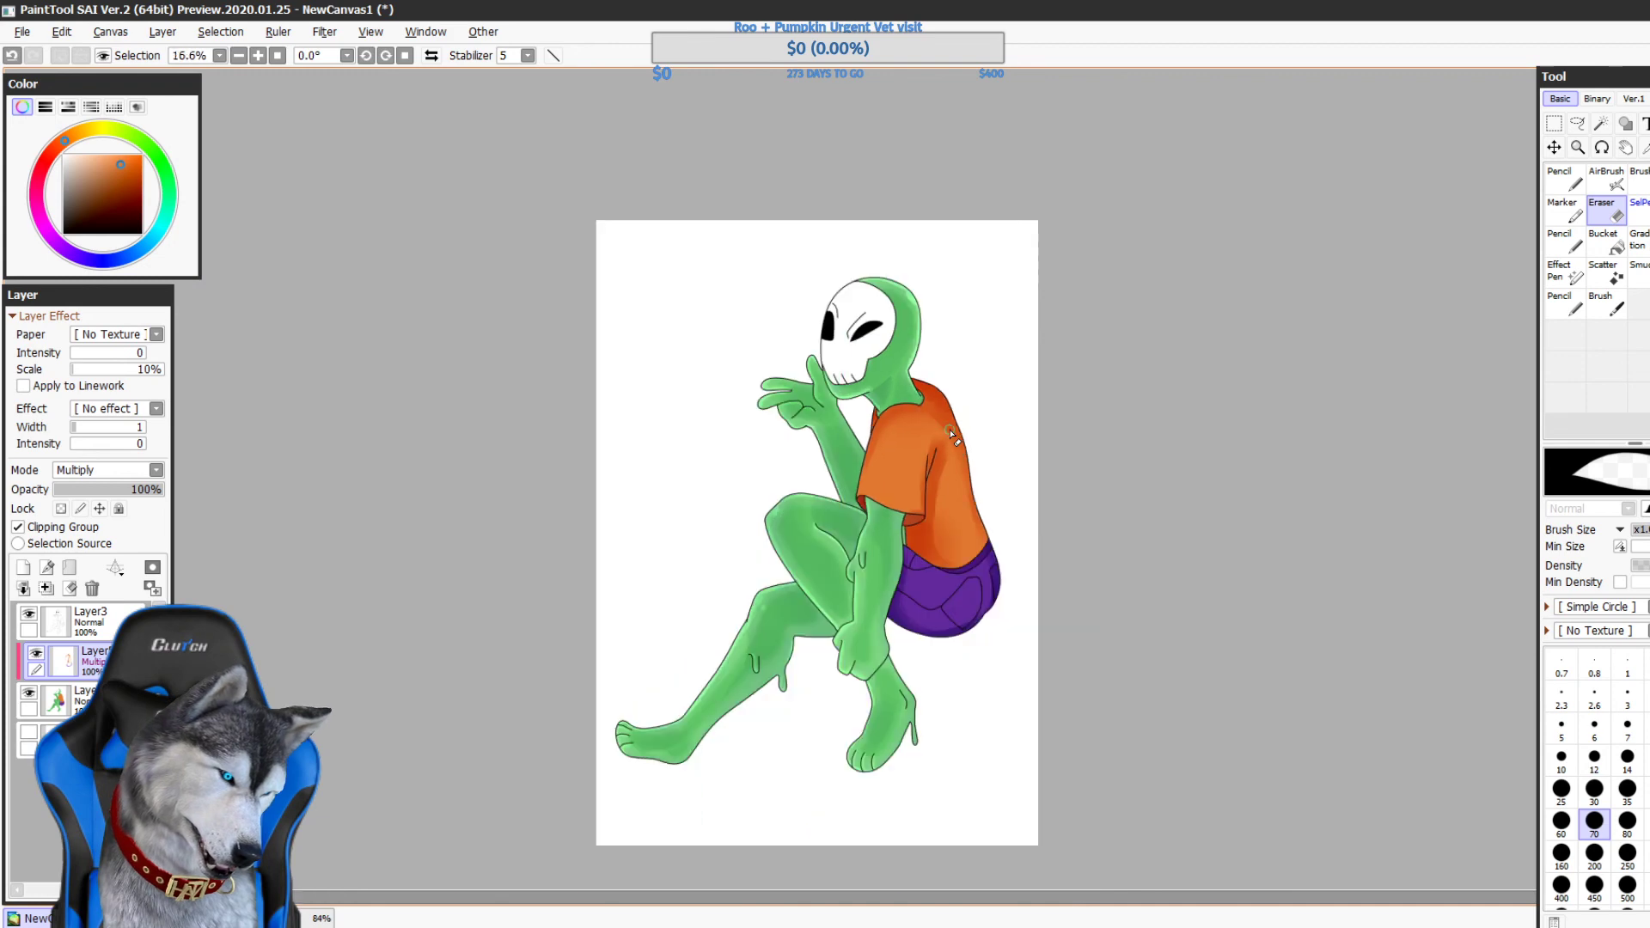
pyautogui.scroll(5, 950, 434)
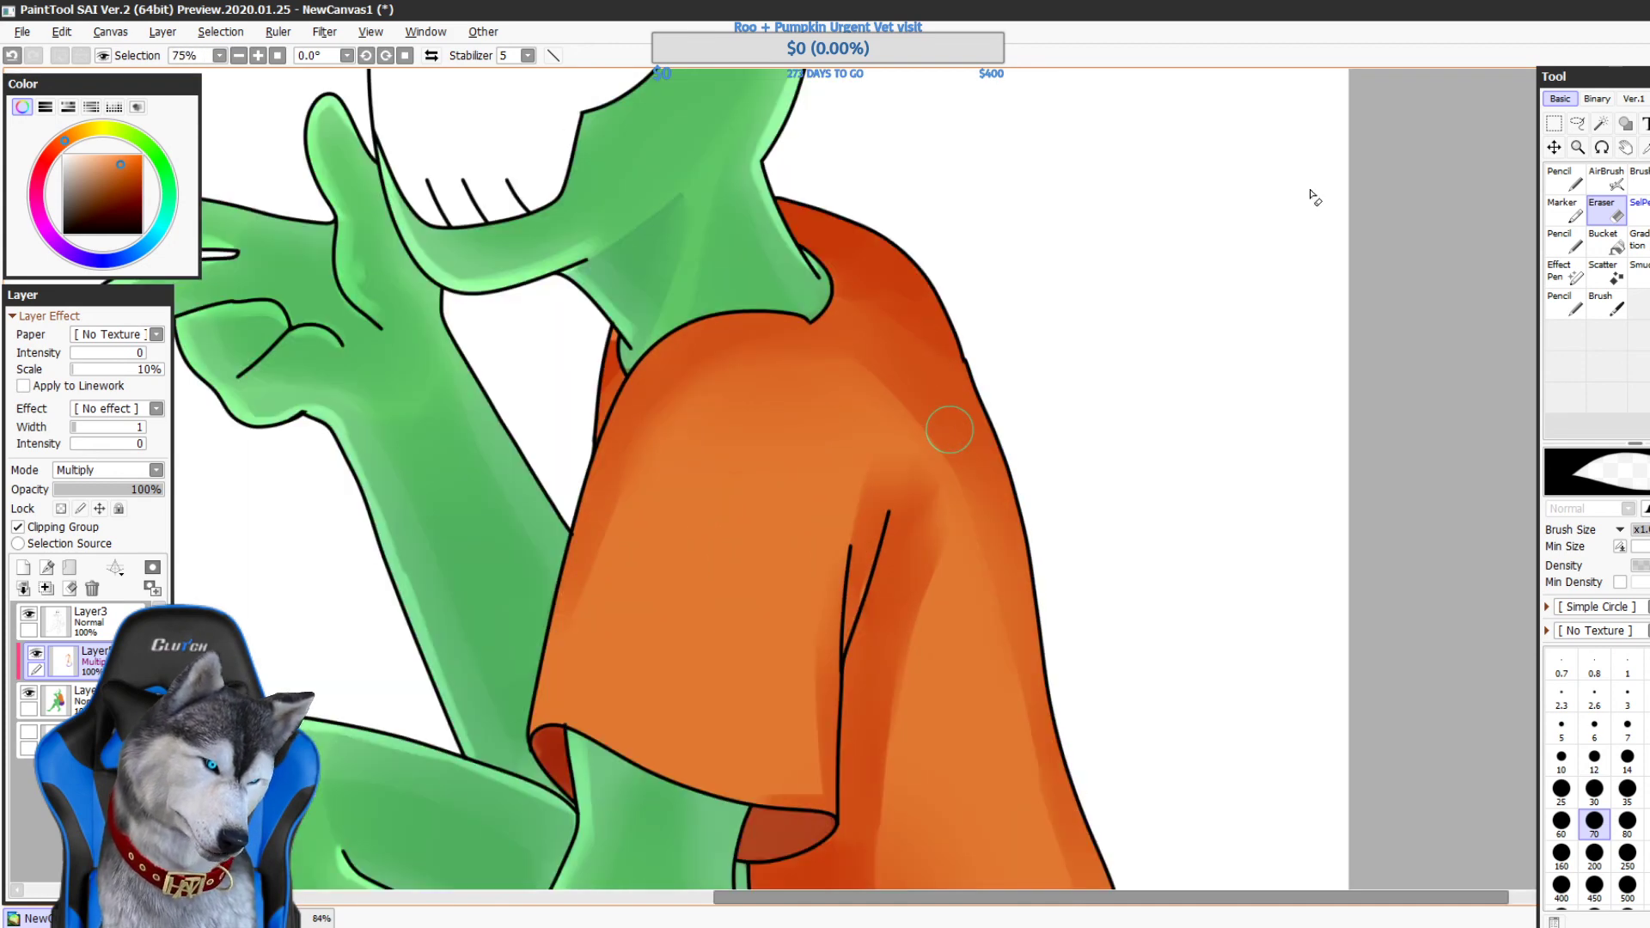
# - Lower the clipped Multiply shading layer's opacity to 74%
pyautogui.press('n')
pyautogui.click(95, 470)
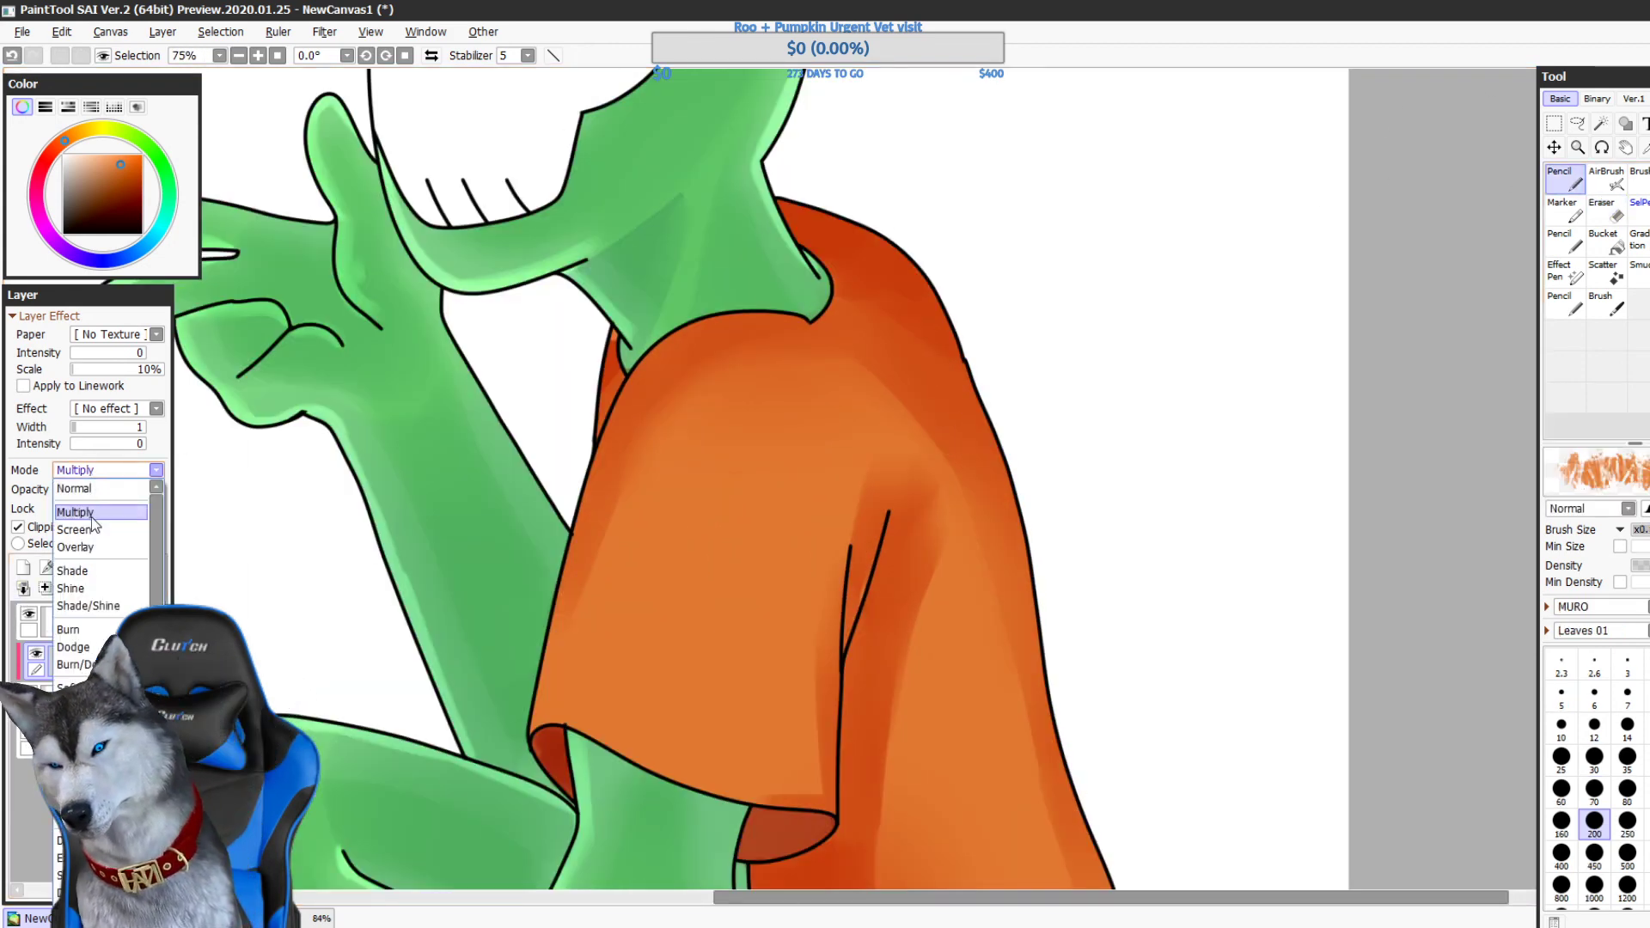
pyautogui.click(19, 776)
pyautogui.hotkey('ctrl', 'z')
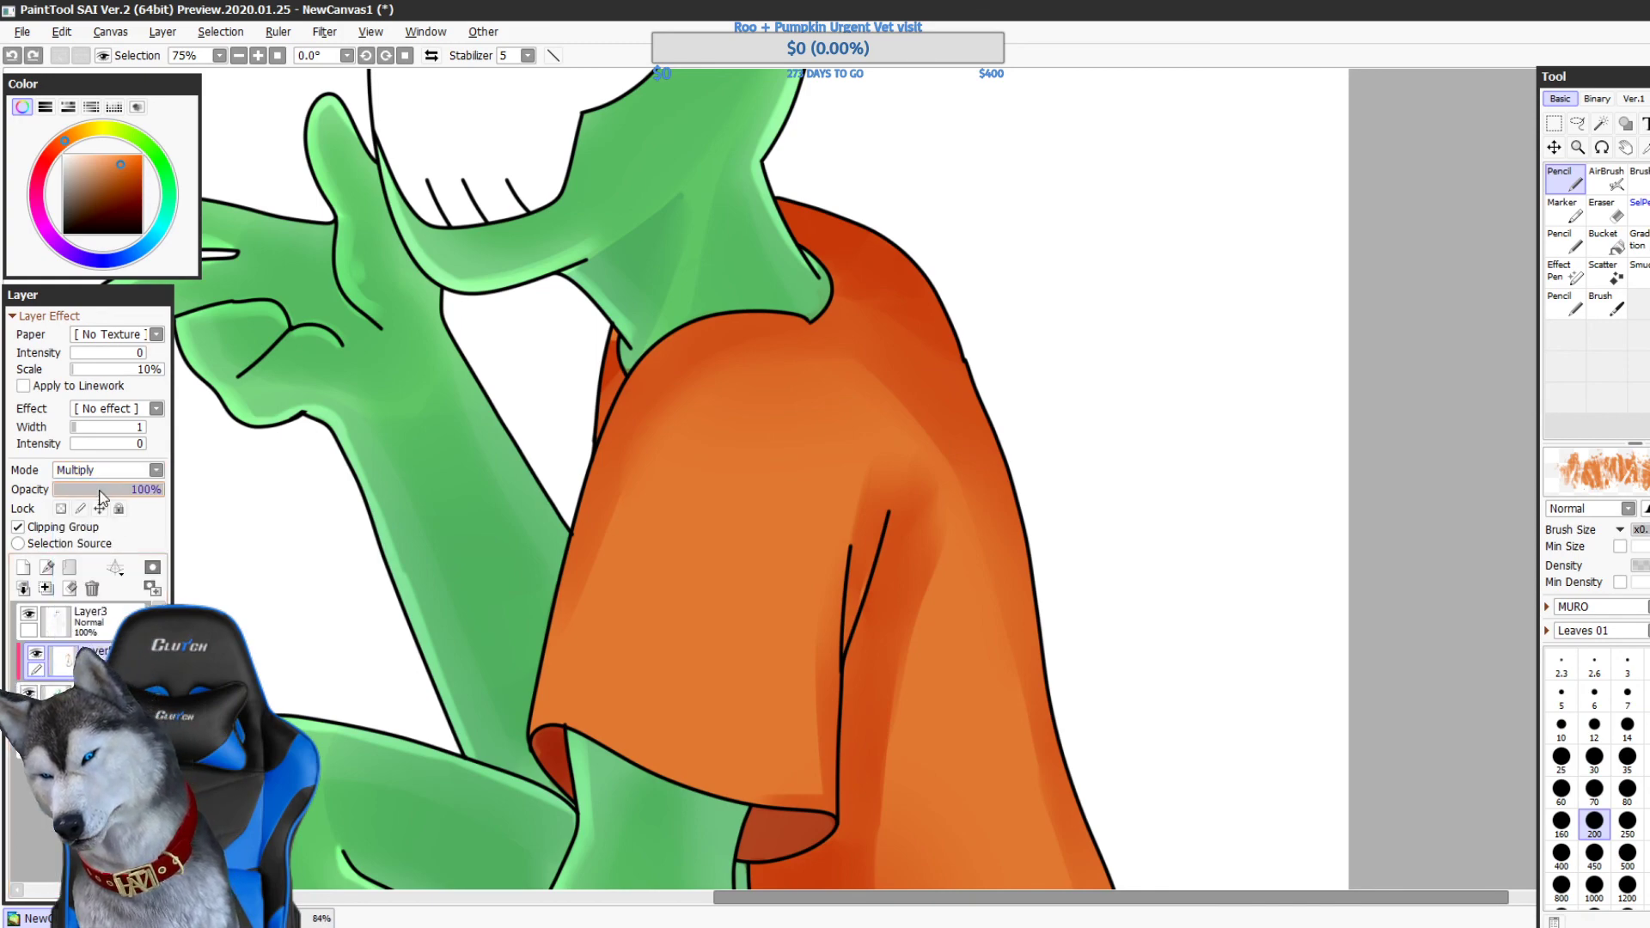
pyautogui.click(104, 491)
pyautogui.moveTo(933, 862)
pyautogui.mouseDown()
pyautogui.moveTo(1091, 596)
pyautogui.moveTo(941, 557)
pyautogui.mouseUp()
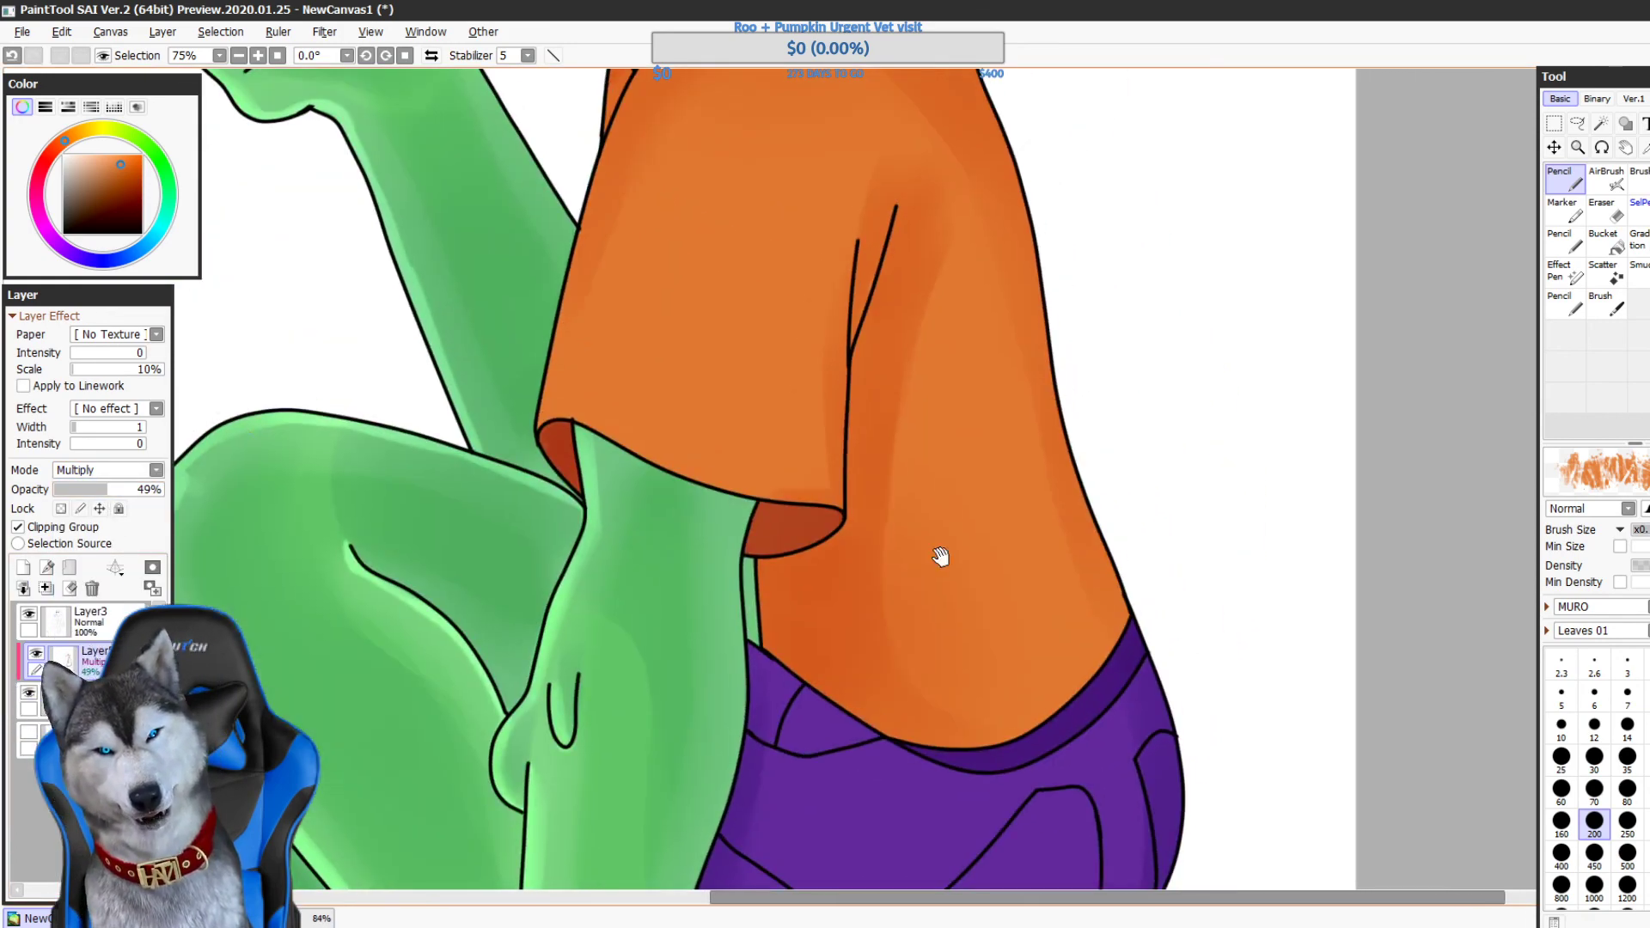
pyautogui.moveTo(832, 348); pyautogui.dragTo(750, 627)
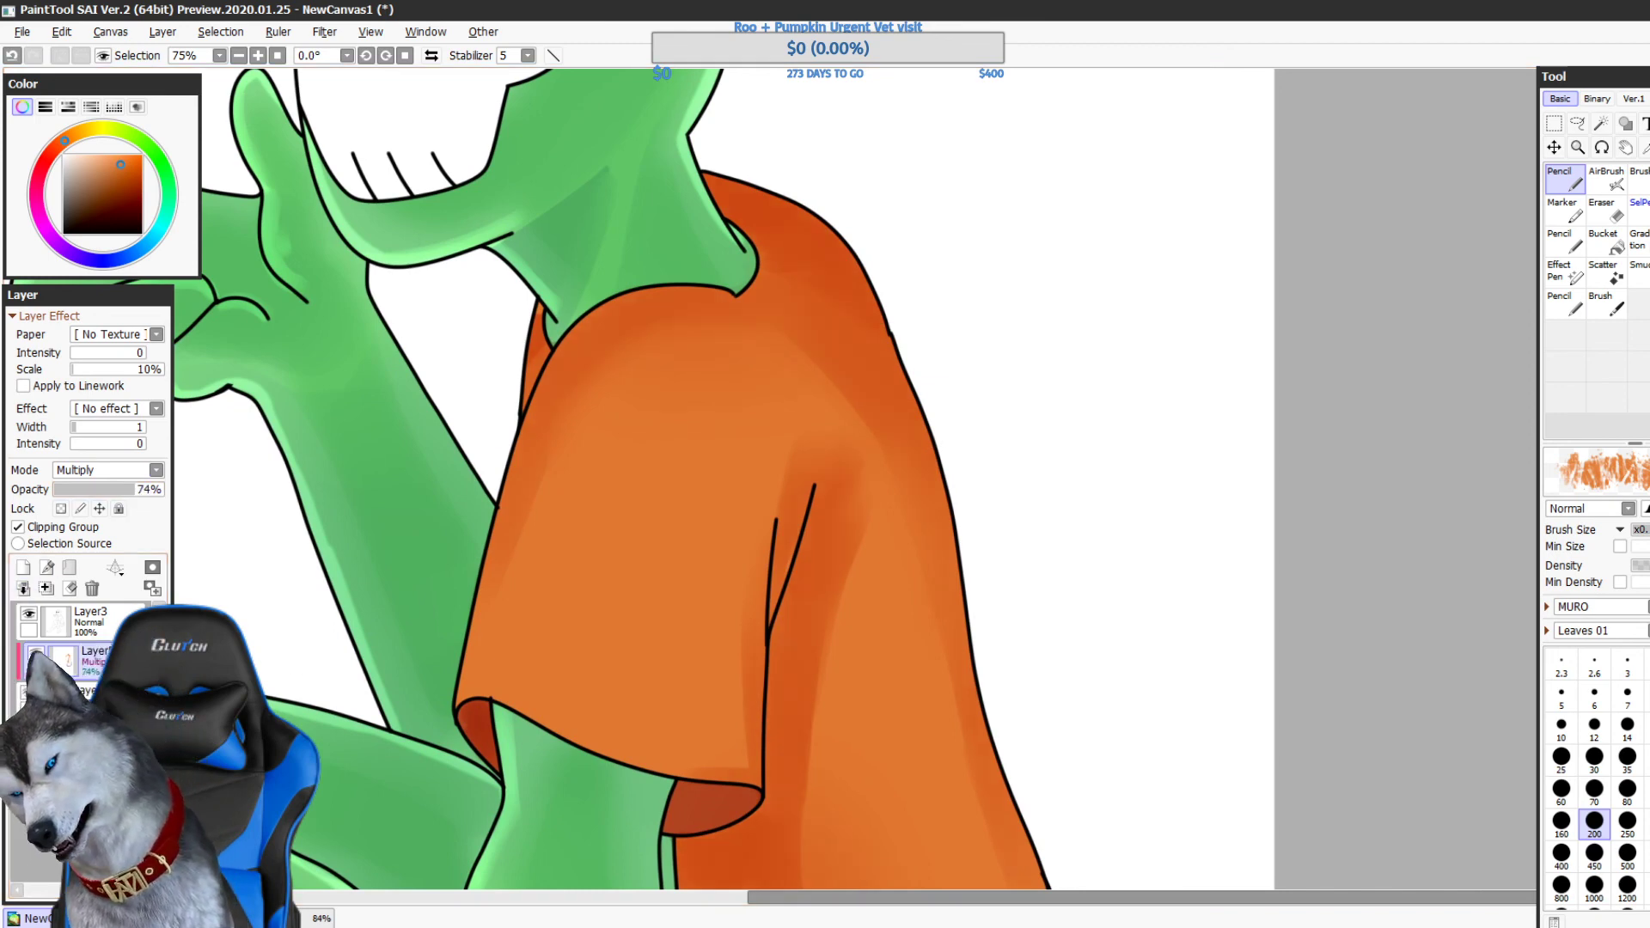
# - Switch the clipped layer's blending mode to Shine and choose the Pencil with the plain round tip at size 30
pyautogui.click(103, 470)
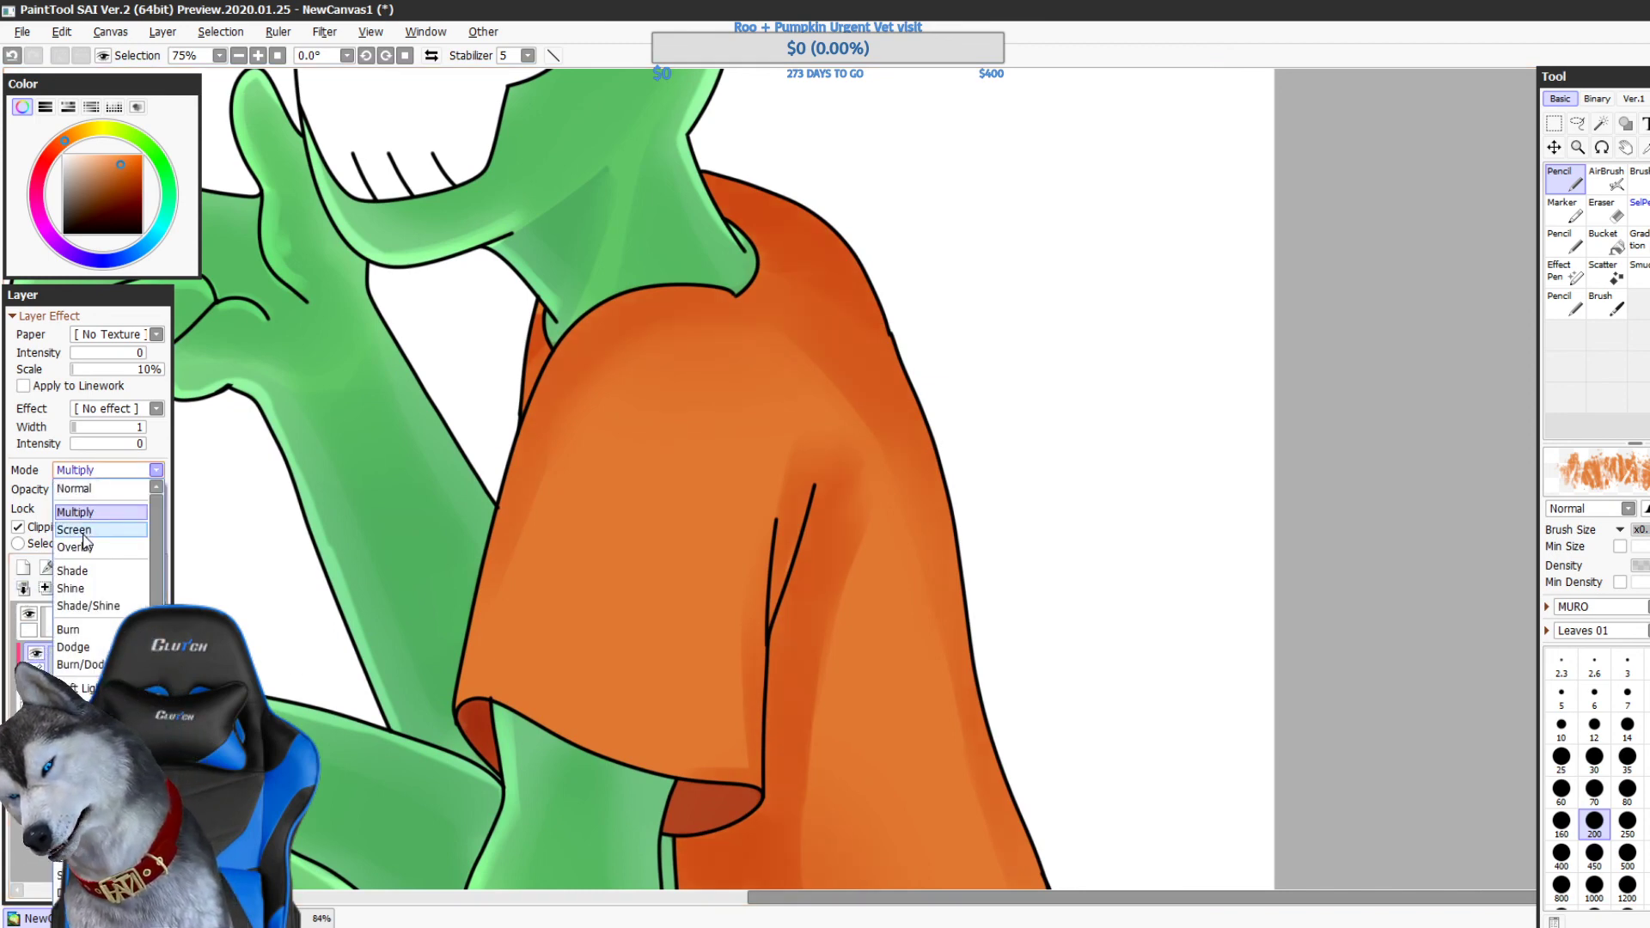
pyautogui.click(77, 587)
pyautogui.click(1566, 303)
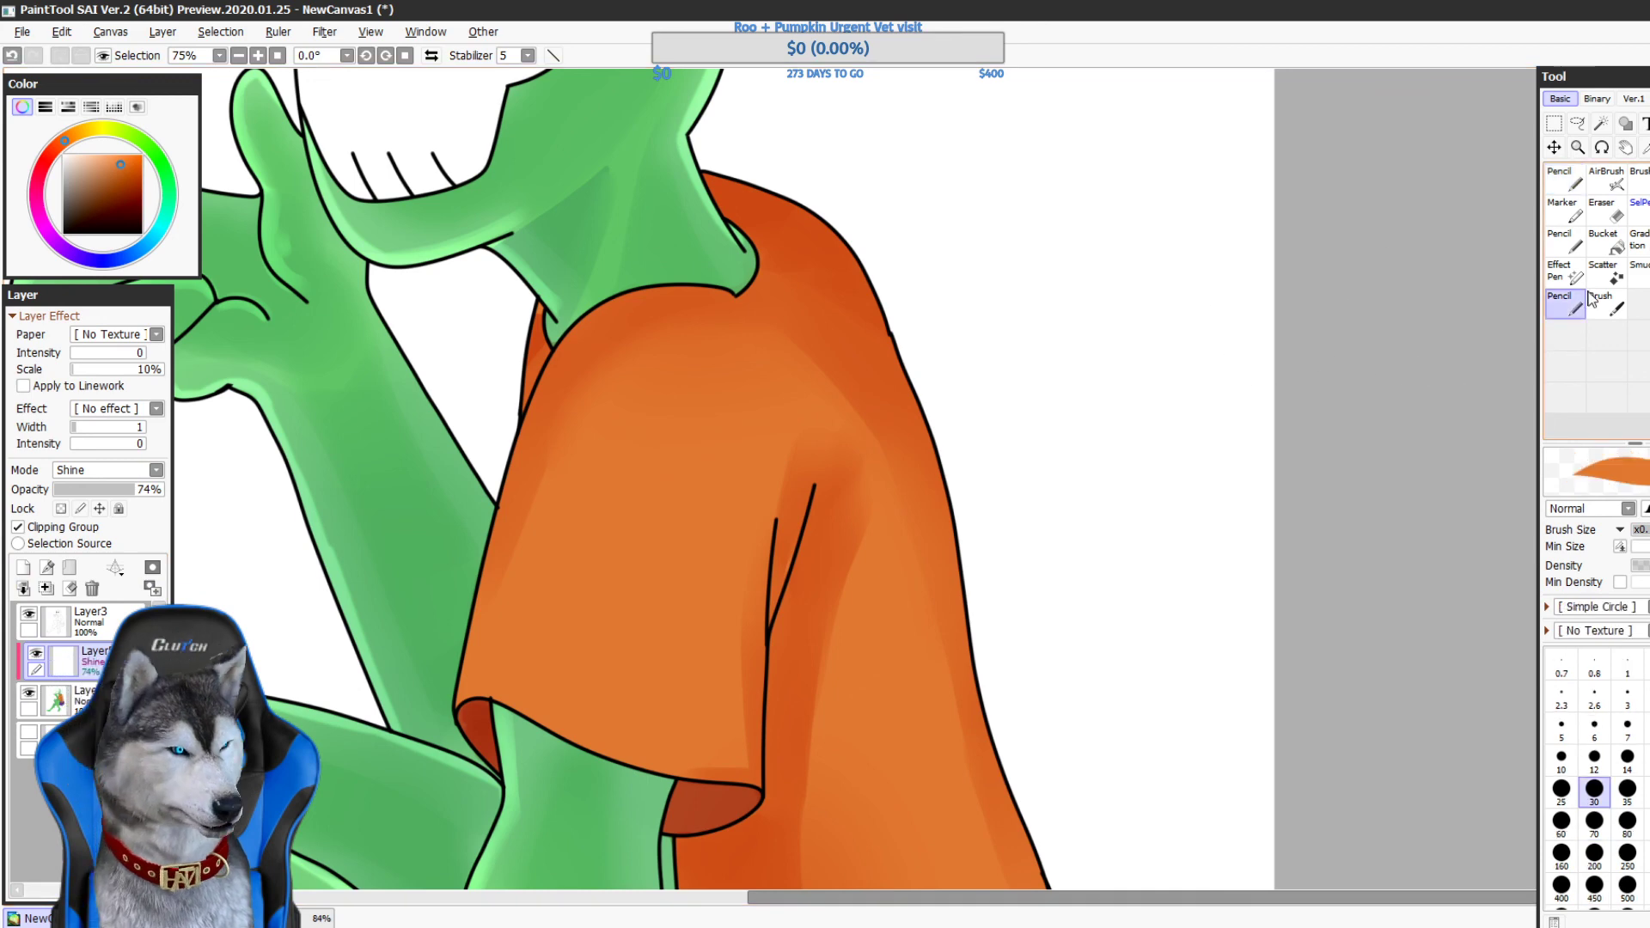
# - Pencil thin orange Shine highlights along the sleeve's front edge and hem, the collar and the shirt's far side, redoing the misplaced sleeve strokes
pyautogui.moveTo(600, 307); pyautogui.dragTo(533, 411)
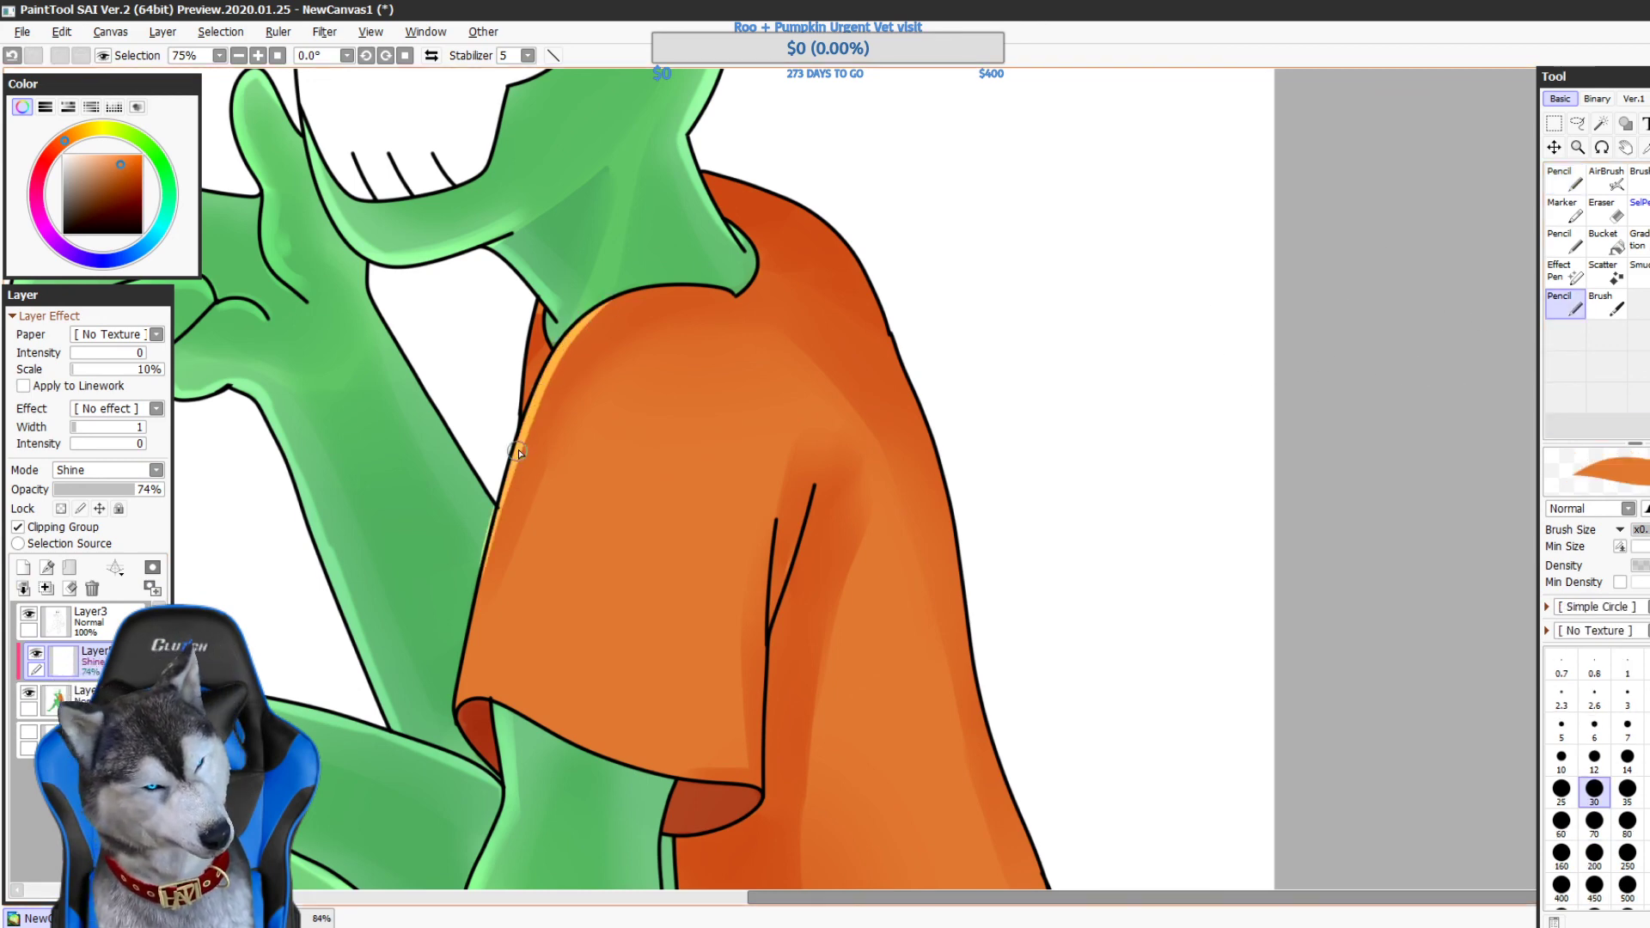
pyautogui.moveTo(514, 469); pyautogui.dragTo(482, 618)
pyautogui.hotkey('ctrl', 'z')
pyautogui.hotkey('ctrl', 'z')
pyautogui.moveTo(513, 468); pyautogui.dragTo(483, 599)
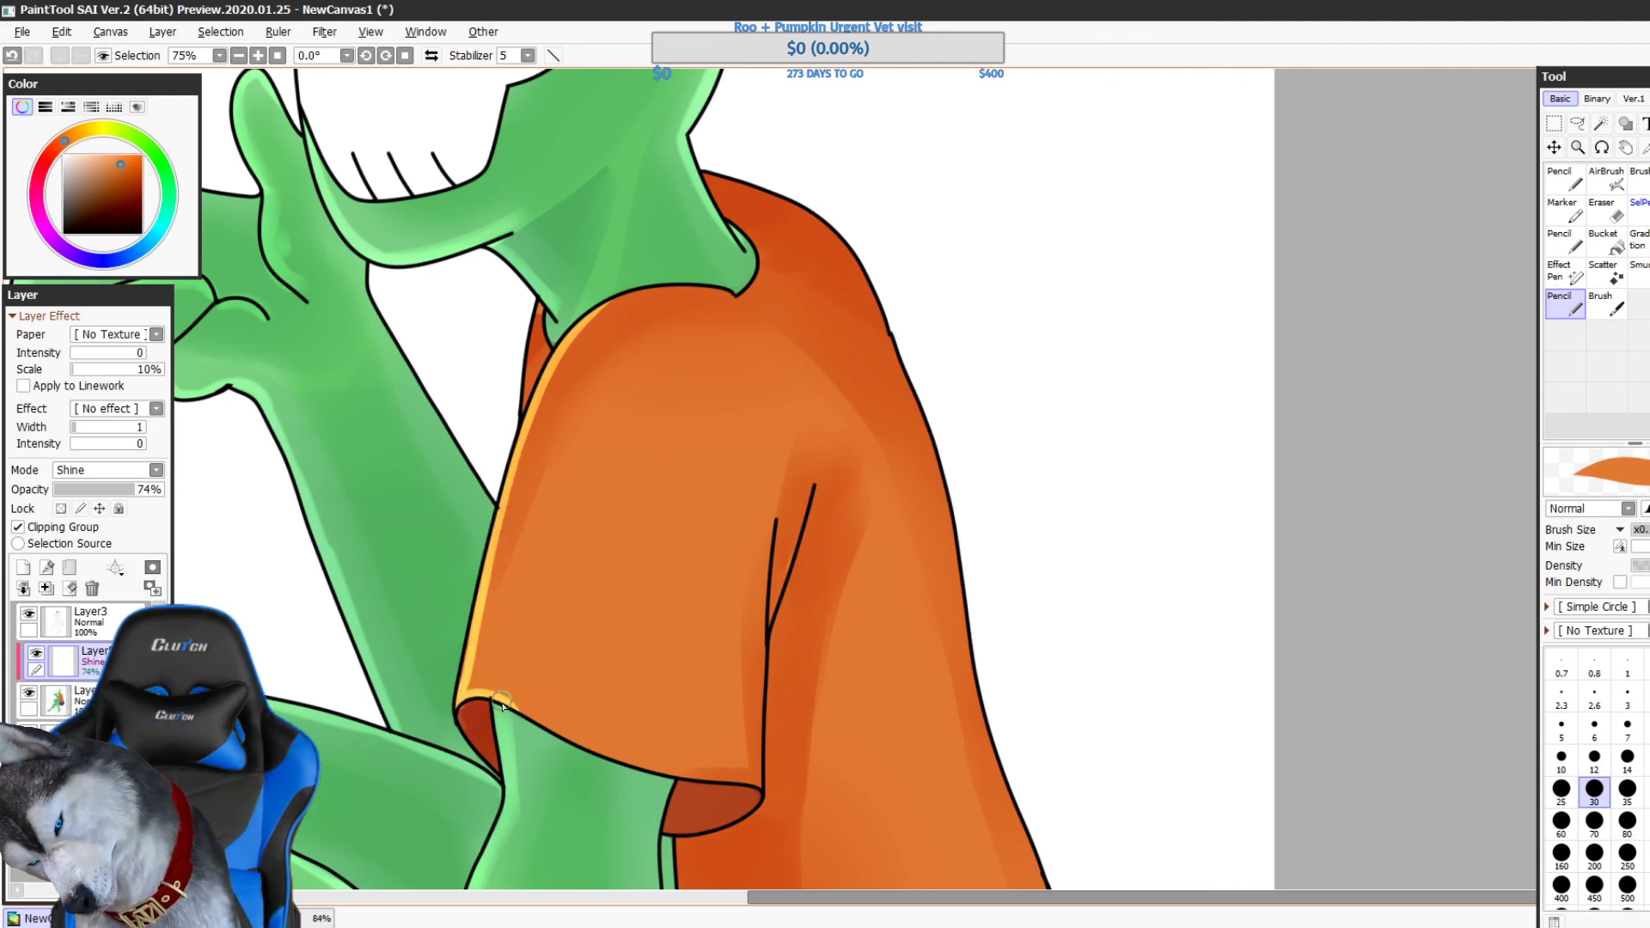
pyautogui.moveTo(503, 706); pyautogui.dragTo(580, 738)
pyautogui.moveTo(578, 339); pyautogui.dragTo(706, 303)
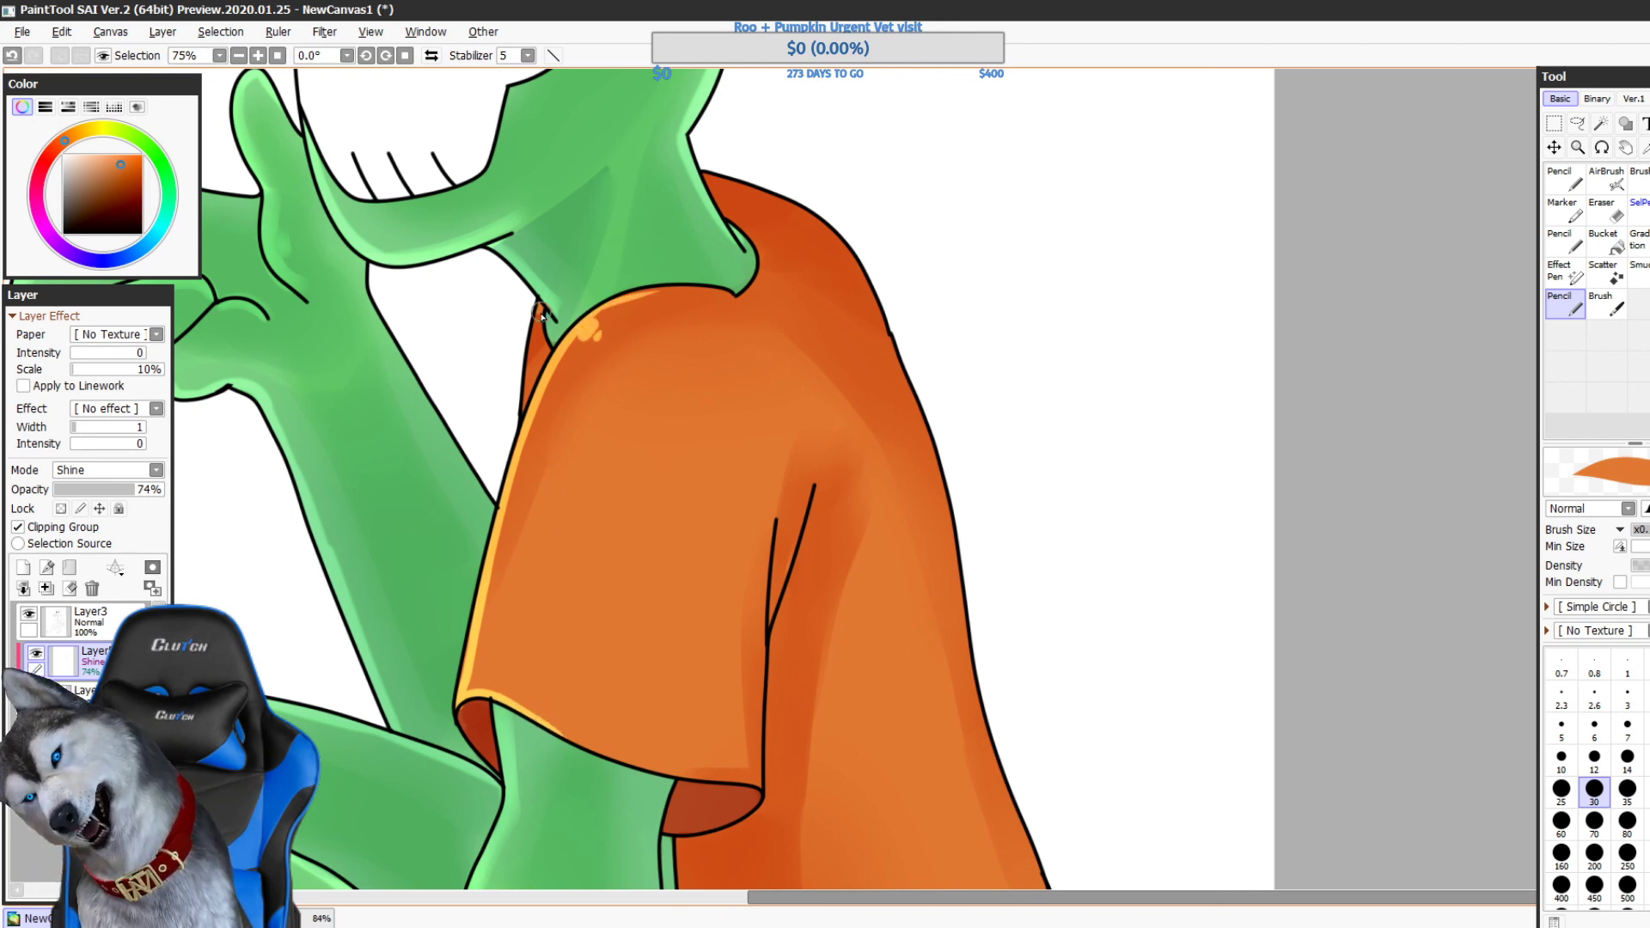
pyautogui.moveTo(541, 313); pyautogui.dragTo(522, 409)
# - Draw a thin orange highlight along the shirt's upper back edge behind the neck, undoing the trial strokes
pyautogui.moveTo(840, 297)
pyautogui.mouseDown()
pyautogui.moveTo(781, 292)
pyautogui.moveTo(798, 419)
pyautogui.mouseUp()
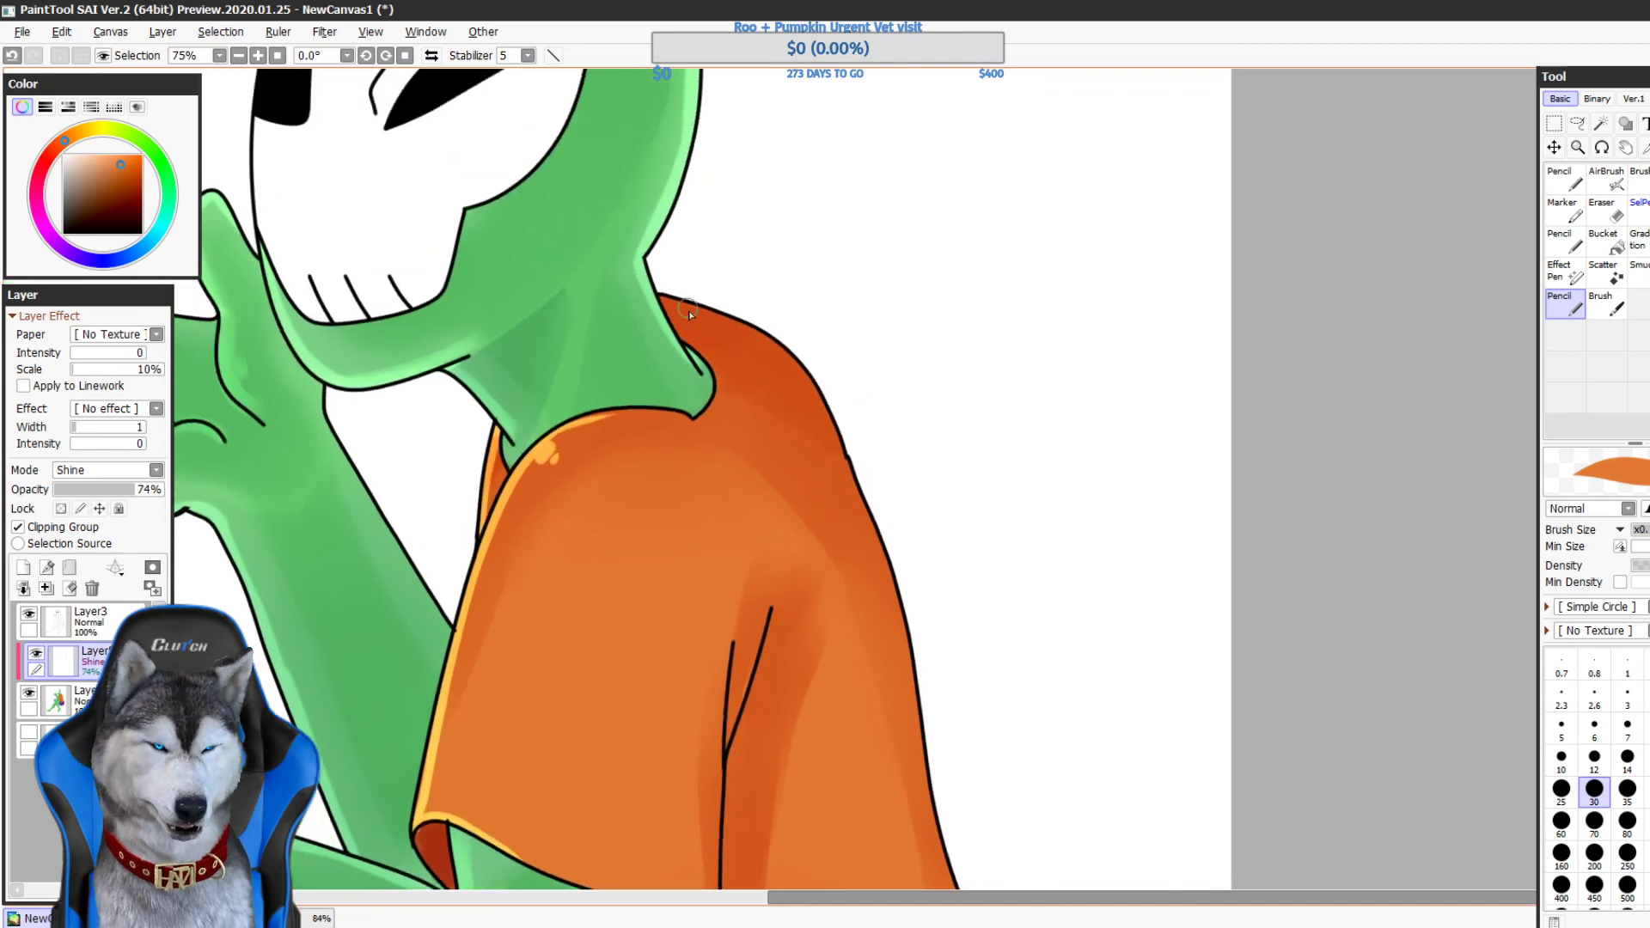
pyautogui.moveTo(662, 297); pyautogui.dragTo(813, 362)
pyautogui.hotkey('ctrl', 'z')
pyautogui.moveTo(661, 294); pyautogui.dragTo(814, 383)
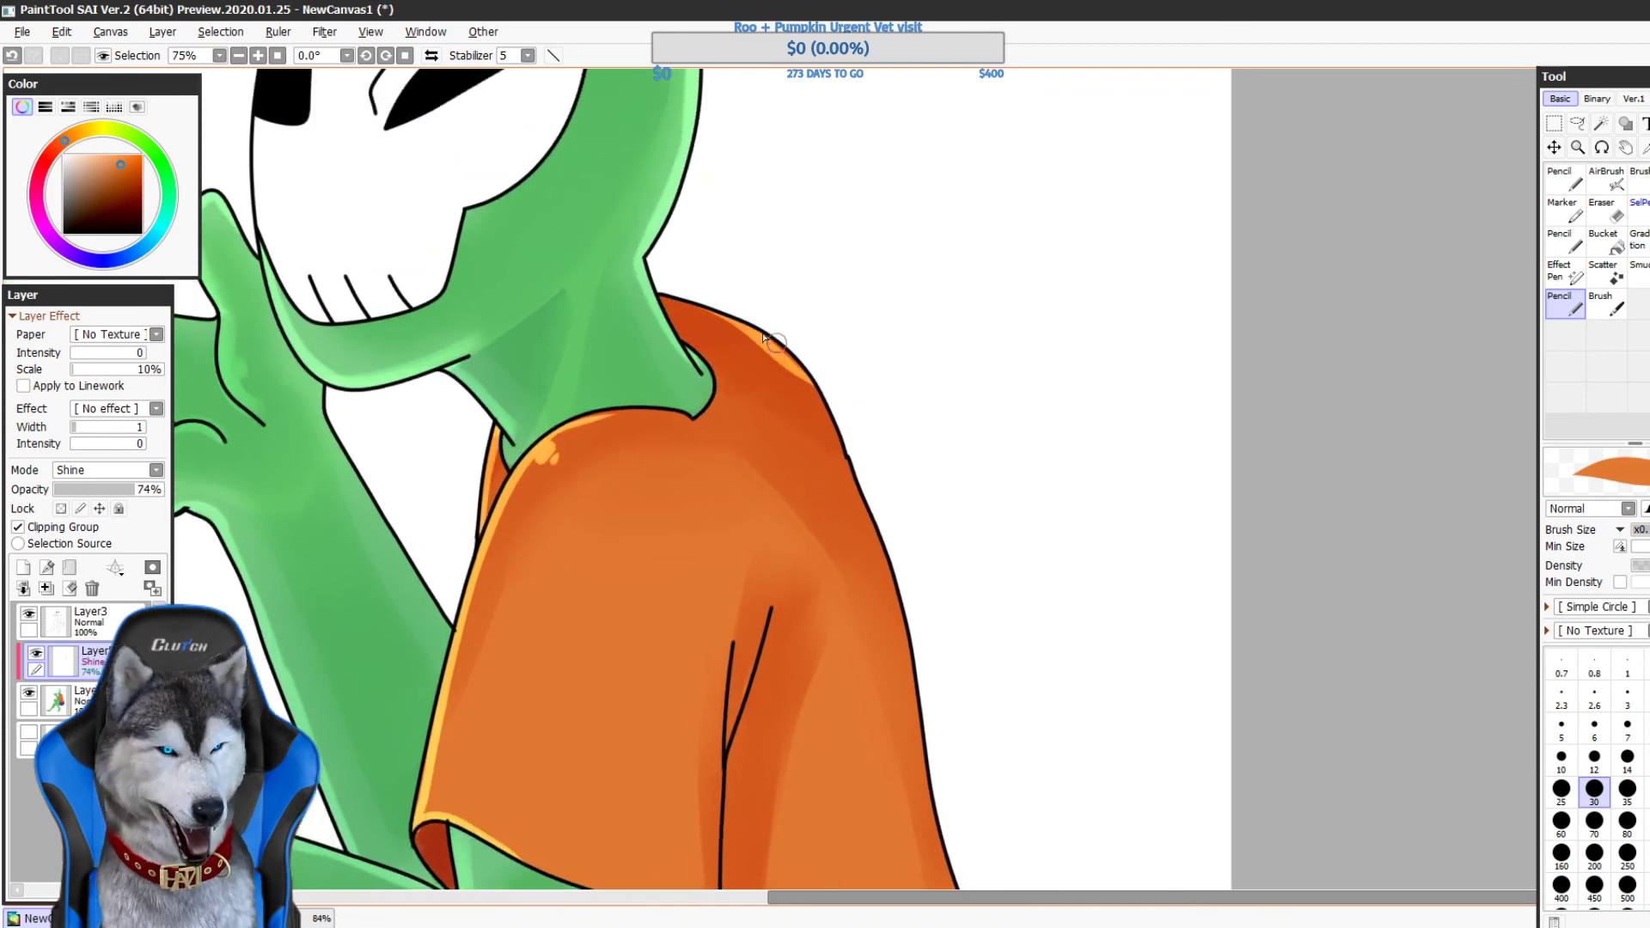
pyautogui.hotkey('ctrl', 'z')
pyautogui.hotkey('ctrl', 'z')
pyautogui.moveTo(664, 292); pyautogui.dragTo(823, 383)
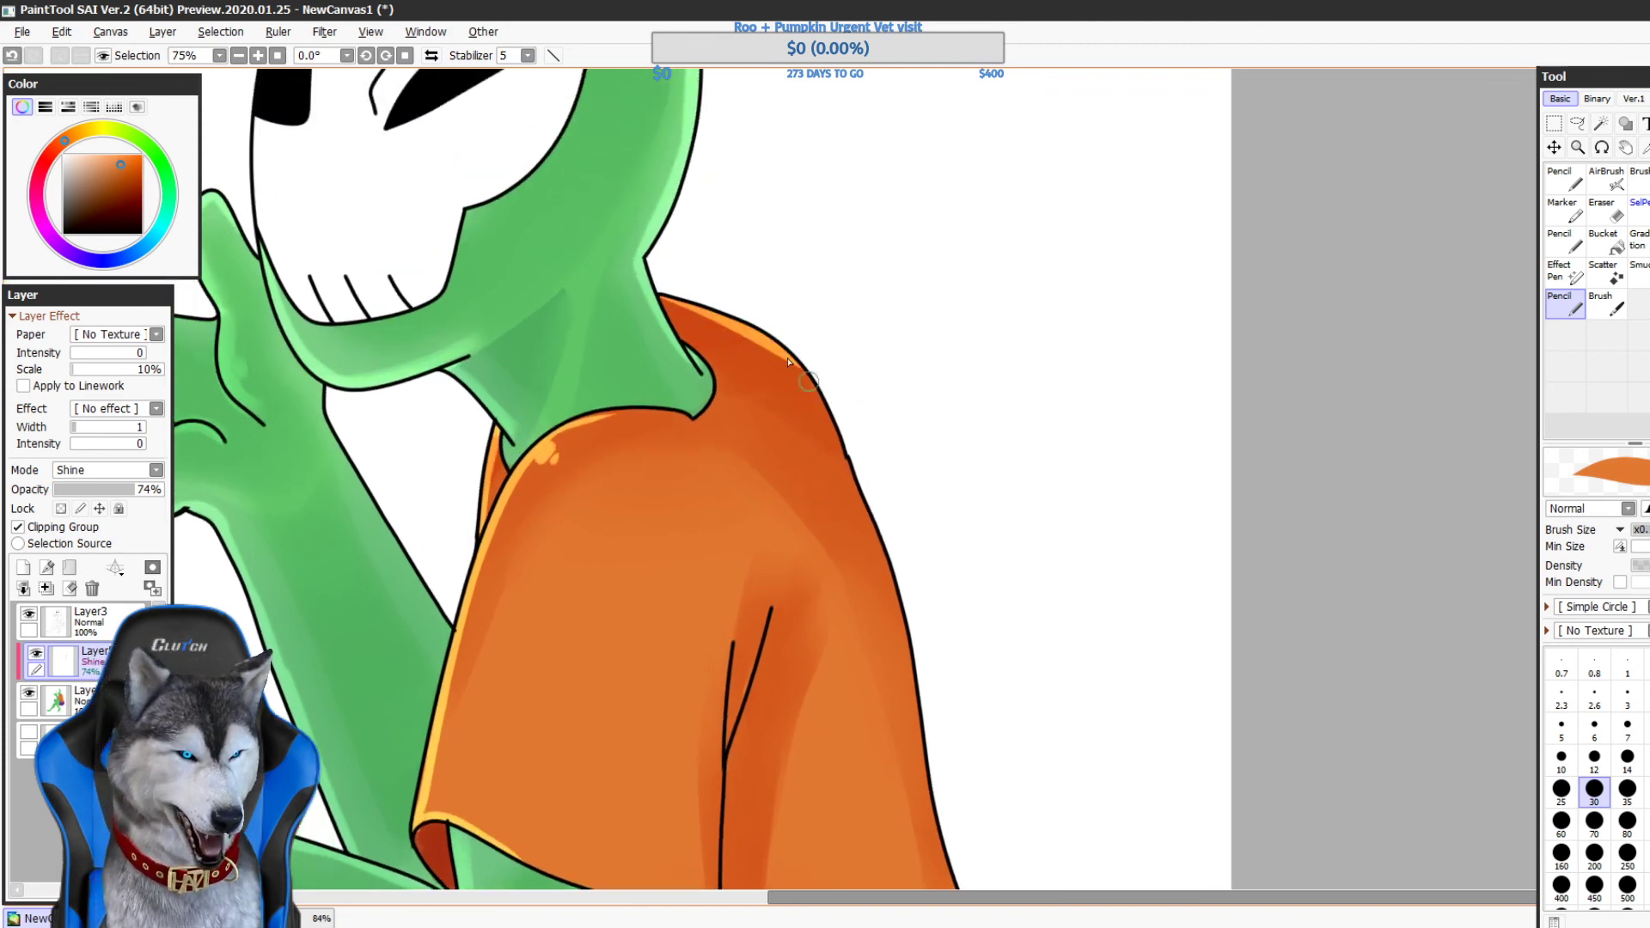
pyautogui.hotkey('ctrl', 'z')
pyautogui.moveTo(670, 292); pyautogui.dragTo(835, 406)
pyautogui.hotkey('ctrl', 'z')
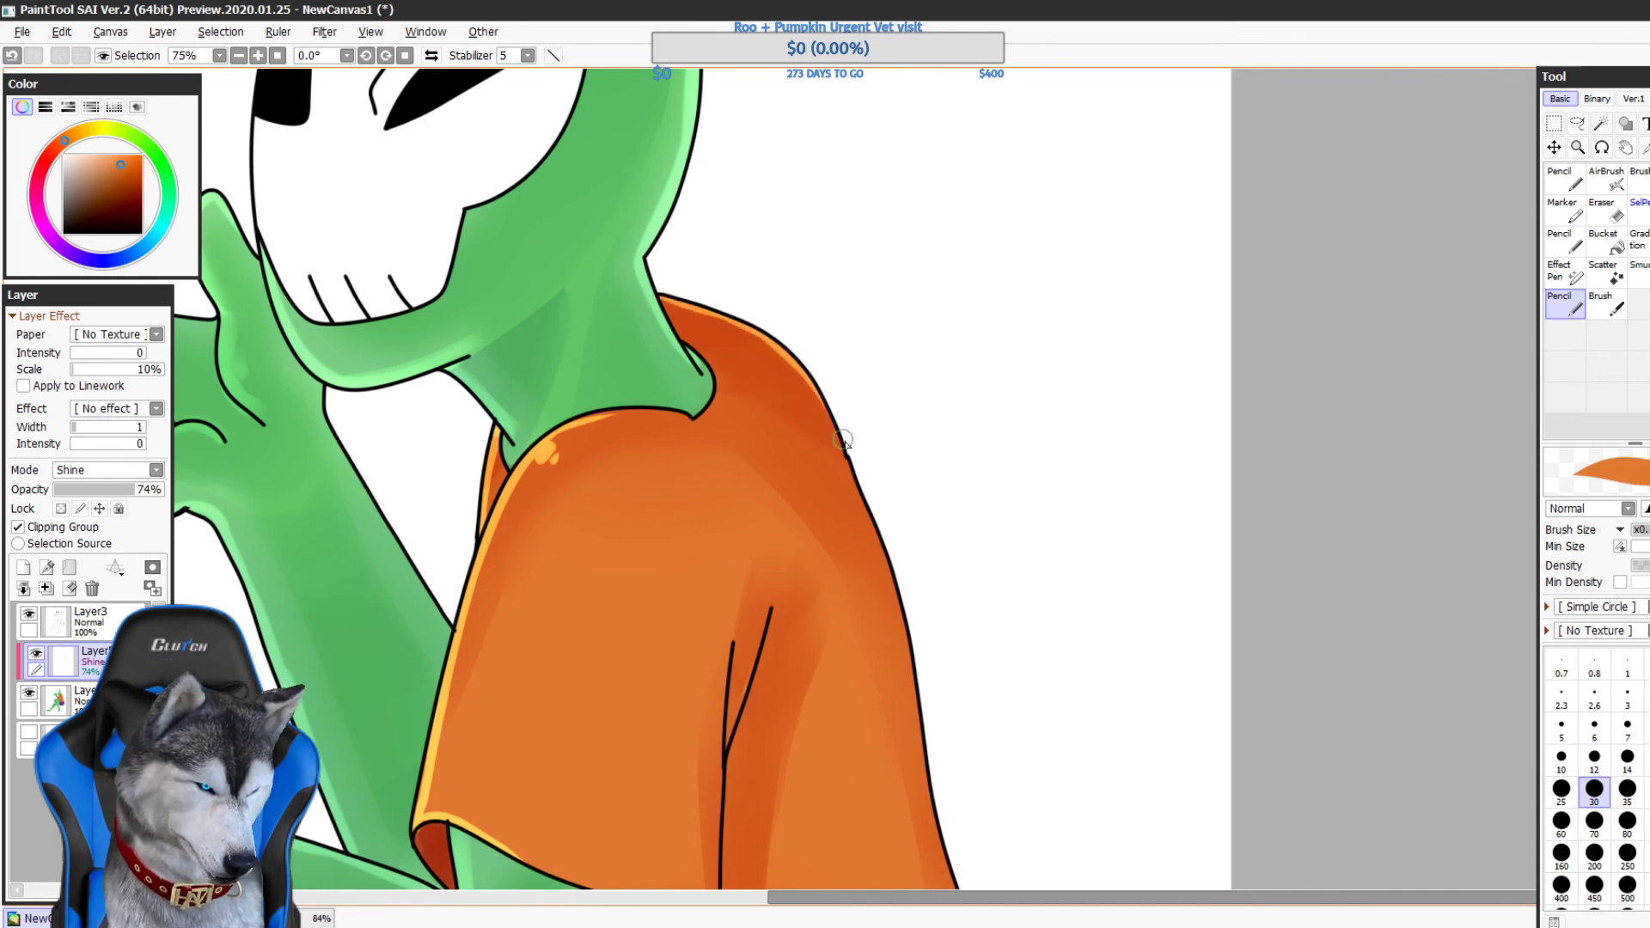
# - Add thin orange highlights along the sleeve's armpit fold and the shirt's edge beside the green arm
pyautogui.moveTo(844, 440); pyautogui.dragTo(789, 285)
pyautogui.hotkey('ctrl', 'z')
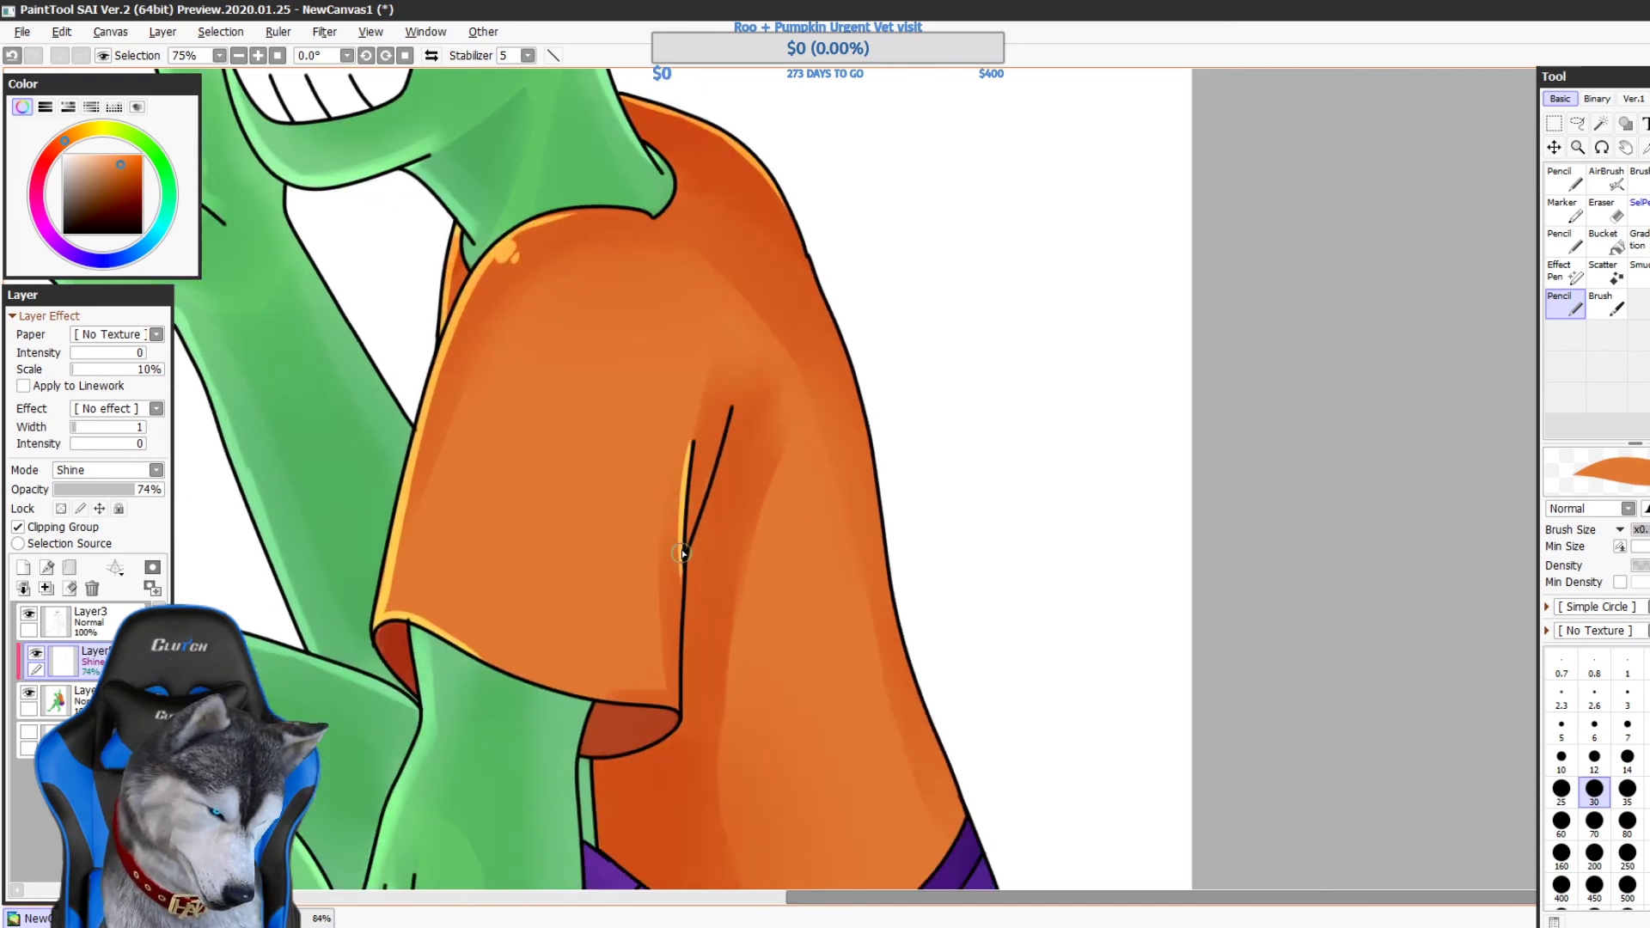
pyautogui.moveTo(701, 587); pyautogui.dragTo(656, 421)
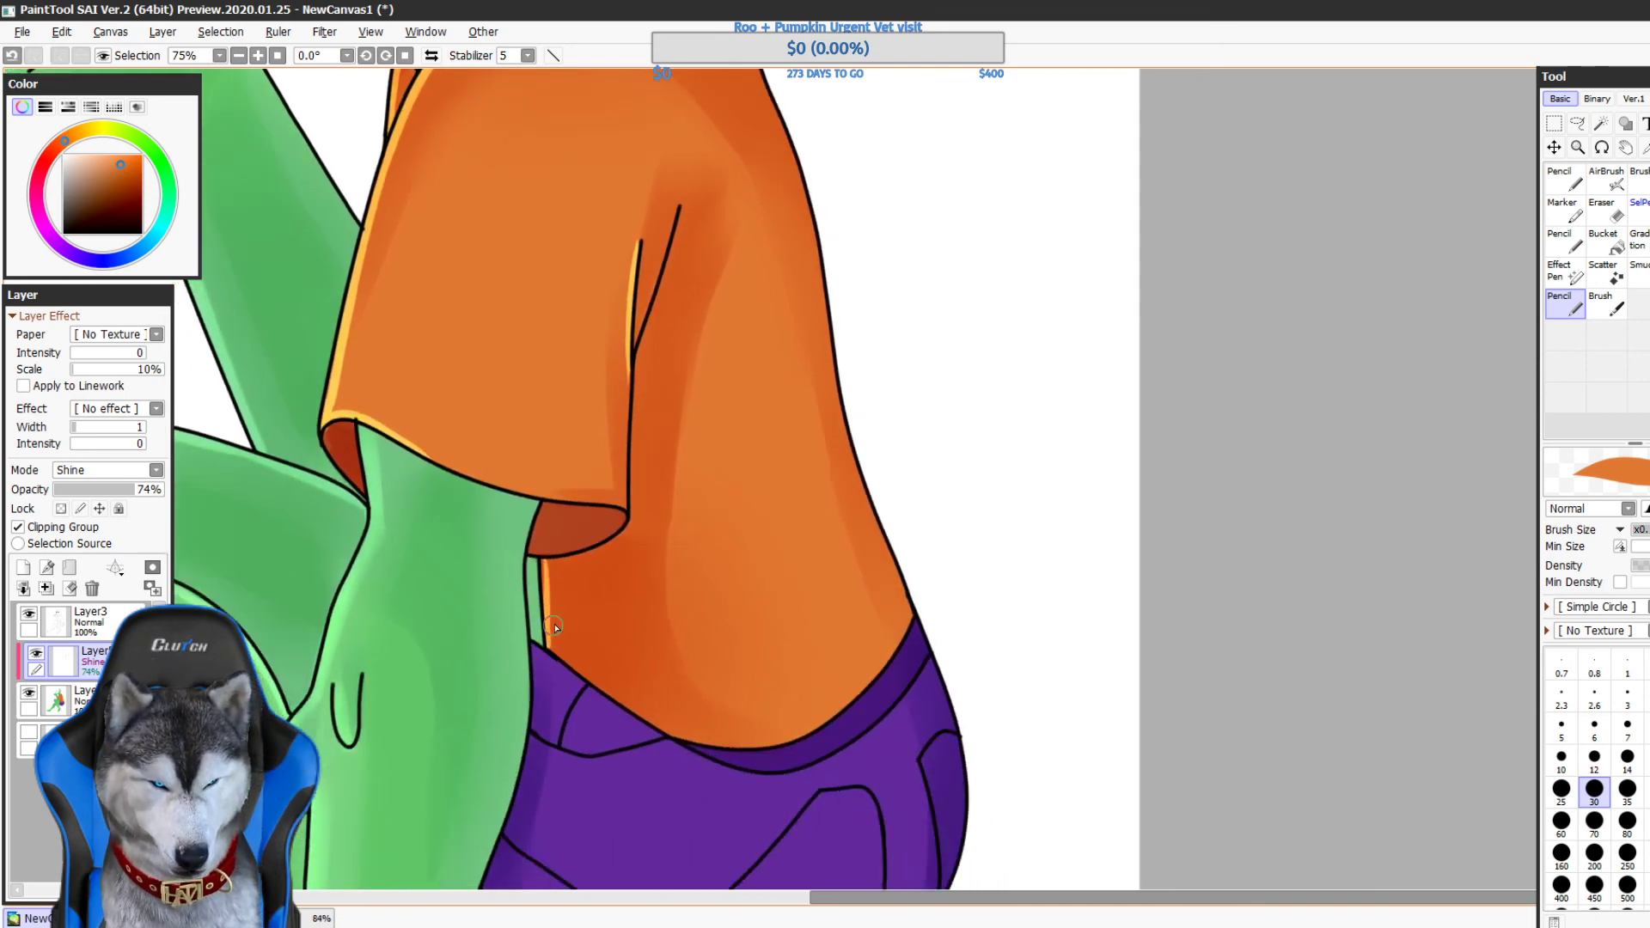
# - Sample the shorts' purple and pencil a thin highlight along their lower back edge, undoing and redrawing the stroke until it follows the curve
pyautogui.scroll(-3, 645, 496)
pyautogui.hscroll(1, 875, 462)
pyautogui.keyDown('alt'); pyautogui.click(849, 694); pyautogui.keyUp('alt')
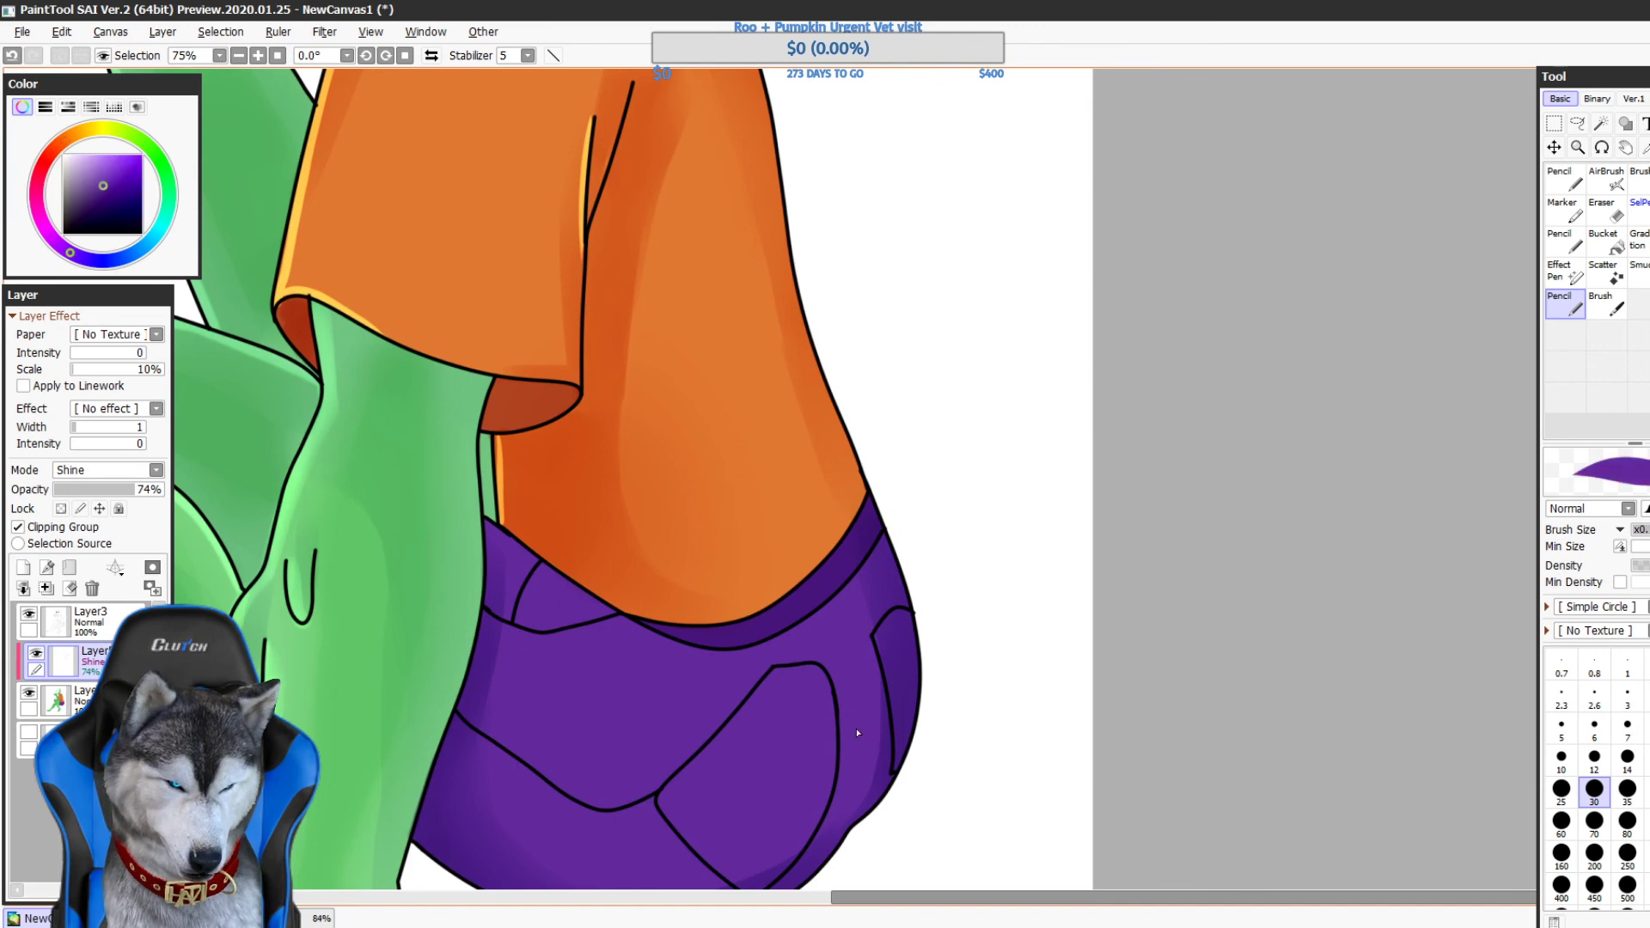
pyautogui.scroll(-5, 894, 636)
pyautogui.hscroll(-1, 935, 587)
pyautogui.moveTo(921, 572)
pyautogui.mouseDown()
pyautogui.moveTo(917, 622)
pyautogui.moveTo(917, 575)
pyautogui.moveTo(844, 673)
pyautogui.mouseUp()
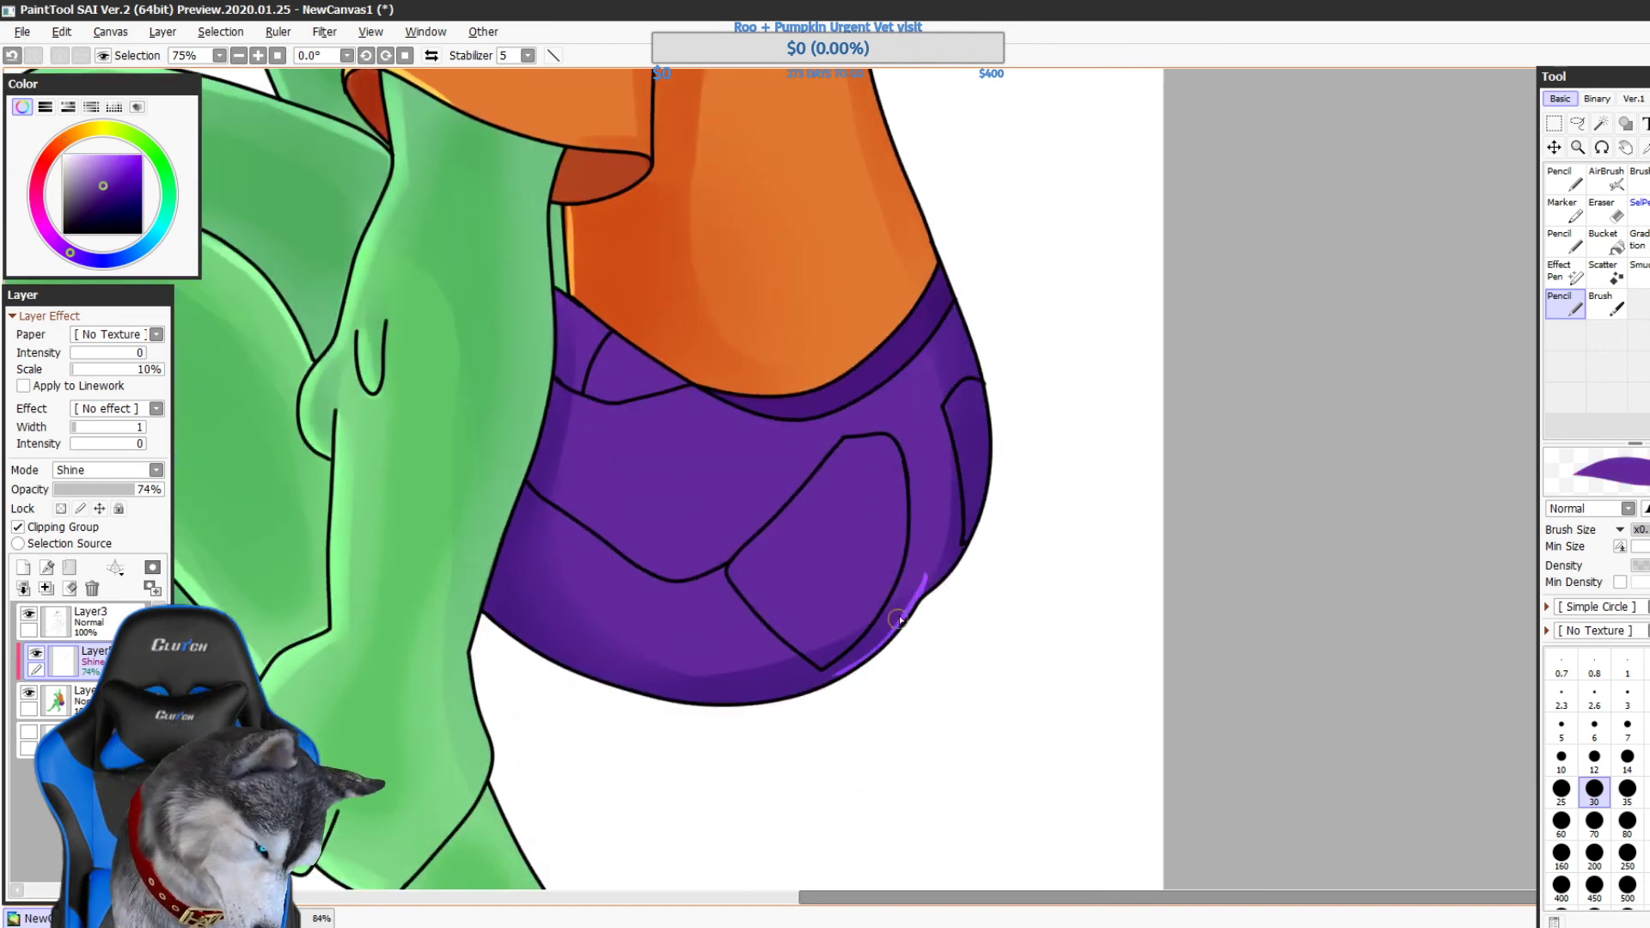
pyautogui.moveTo(899, 620); pyautogui.dragTo(768, 691)
pyautogui.hotkey('ctrl', 'z')
pyautogui.hotkey('ctrl', 'z')
pyautogui.moveTo(925, 577); pyautogui.dragTo(789, 691)
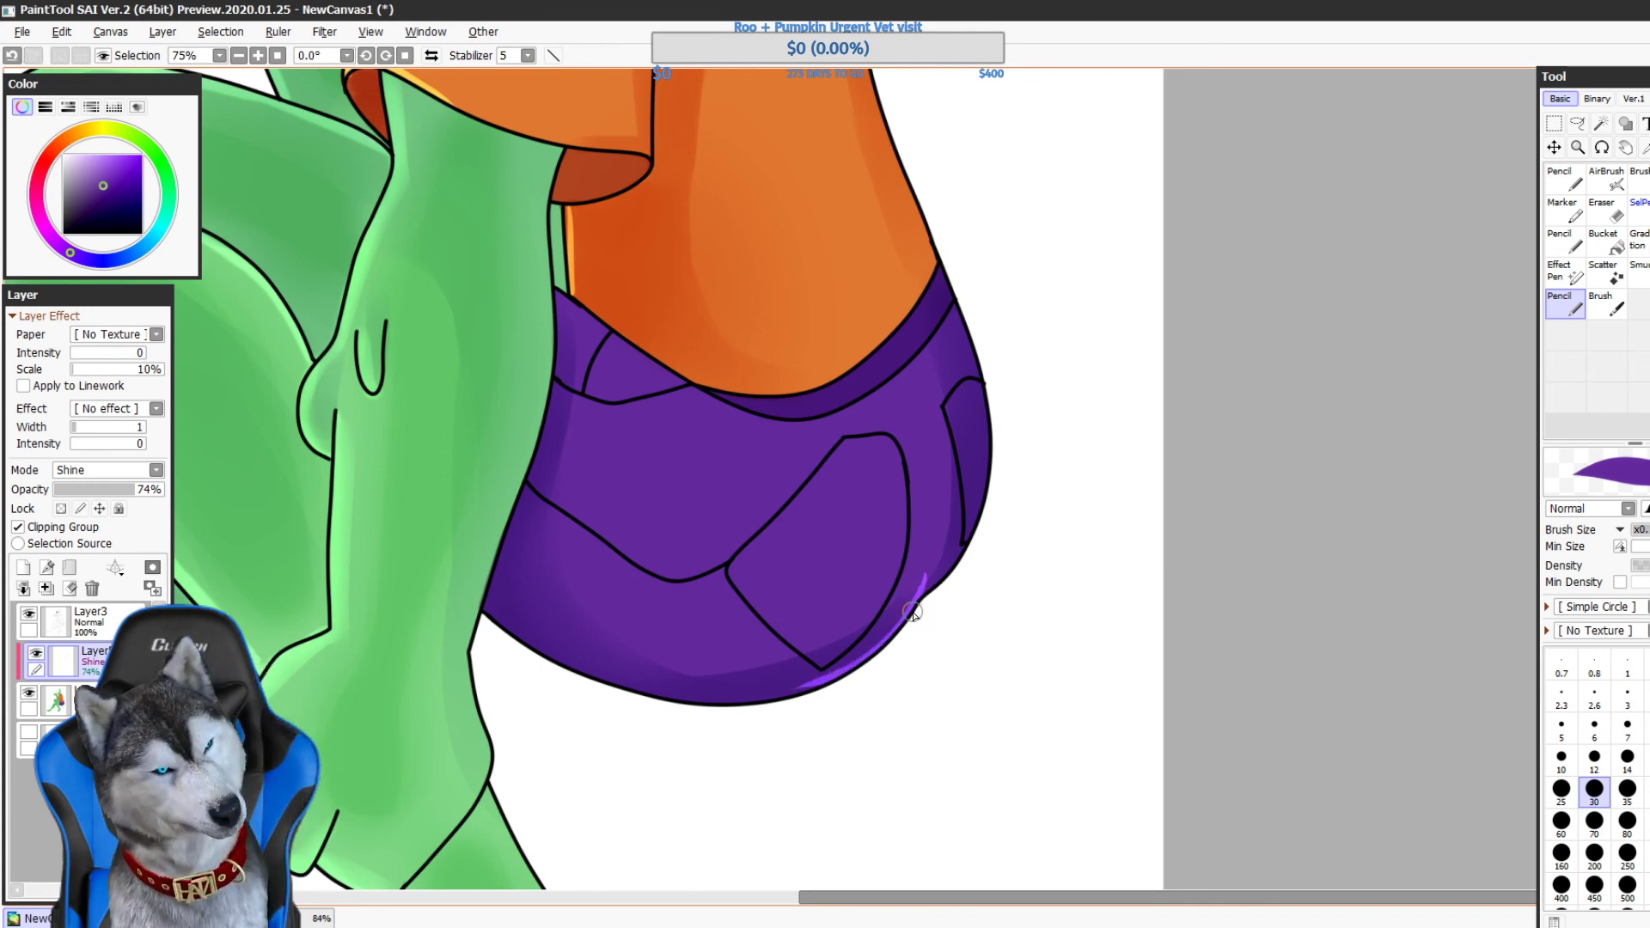
pyautogui.hotkey('ctrl', 'z')
pyautogui.moveTo(925, 577); pyautogui.dragTo(815, 695)
pyautogui.hotkey('ctrl', 'z')
pyautogui.moveTo(926, 577)
pyautogui.mouseDown()
pyautogui.moveTo(861, 666)
pyautogui.moveTo(900, 647)
pyautogui.moveTo(912, 613)
pyautogui.moveTo(807, 697)
pyautogui.moveTo(940, 633)
pyautogui.moveTo(908, 621)
pyautogui.moveTo(782, 696)
pyautogui.mouseUp()
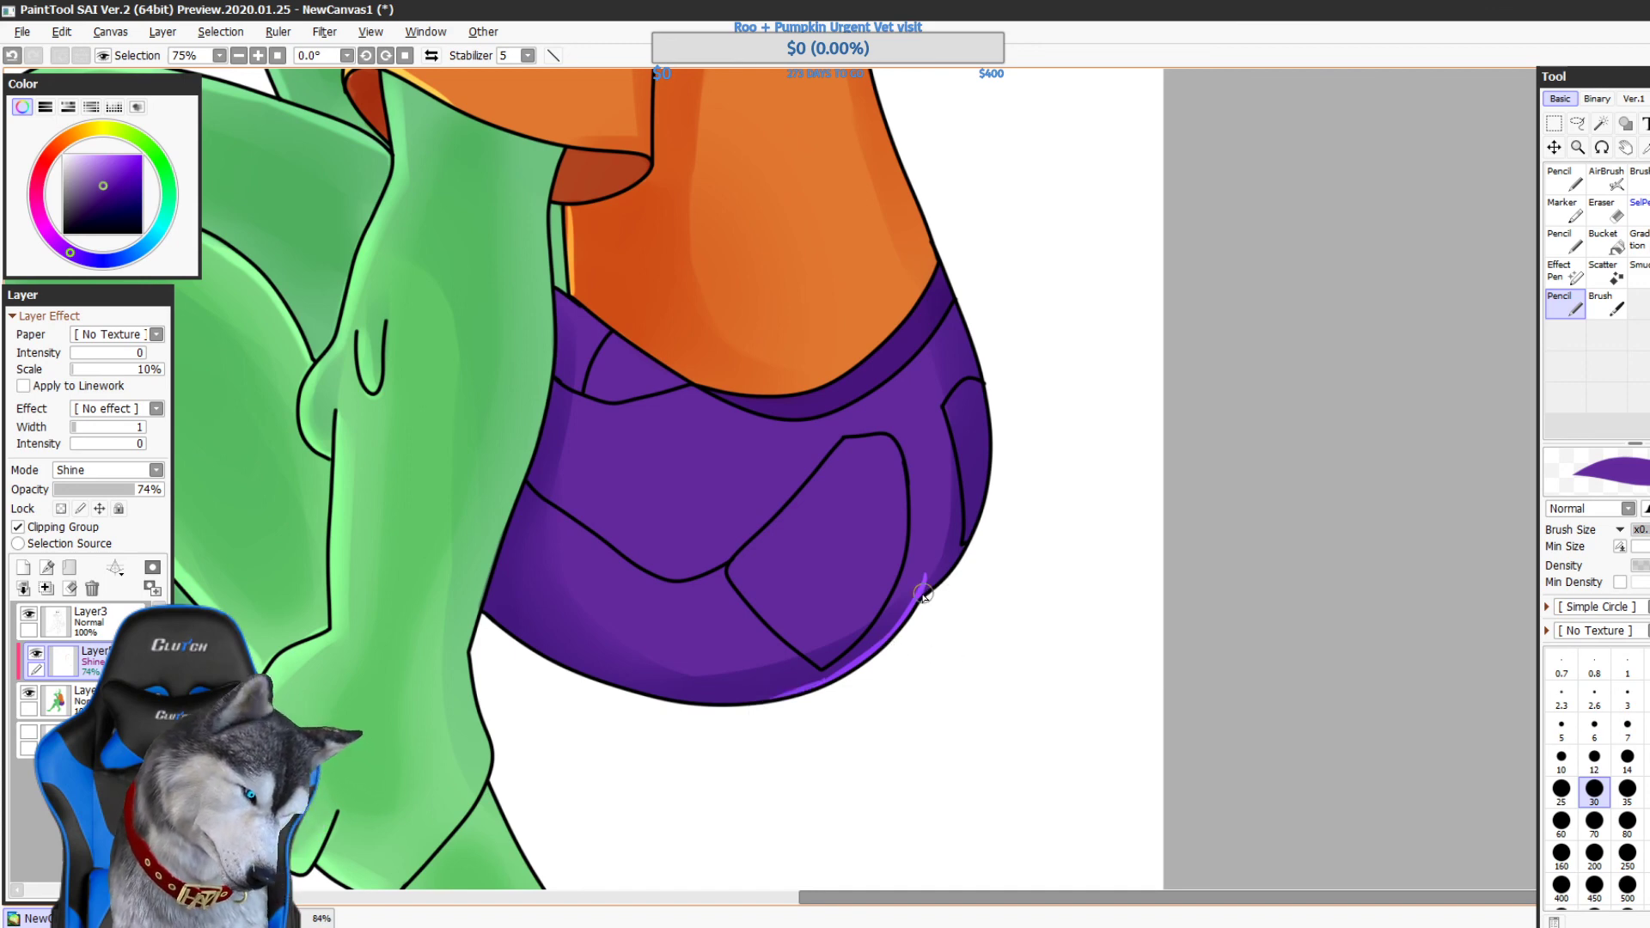
# - Soften the upper end of the shorts' purple highlight along the back edge using the Brush at size 70, undoing the trial strokes
pyautogui.press('b')
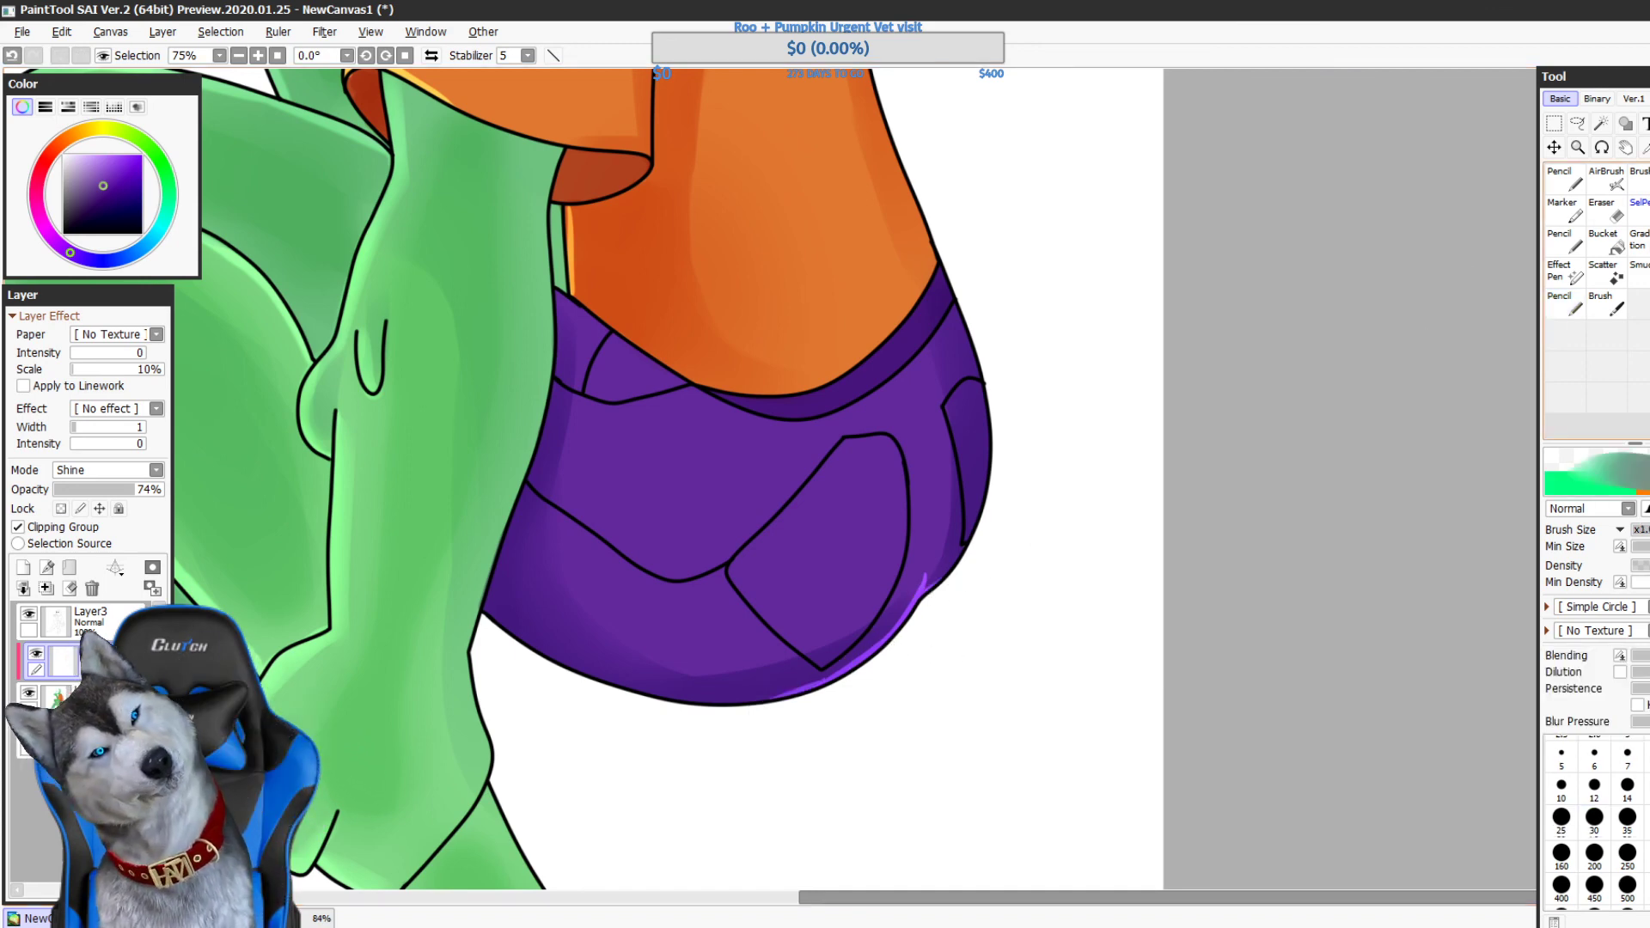
pyautogui.hotkey('ctrl', 'z')
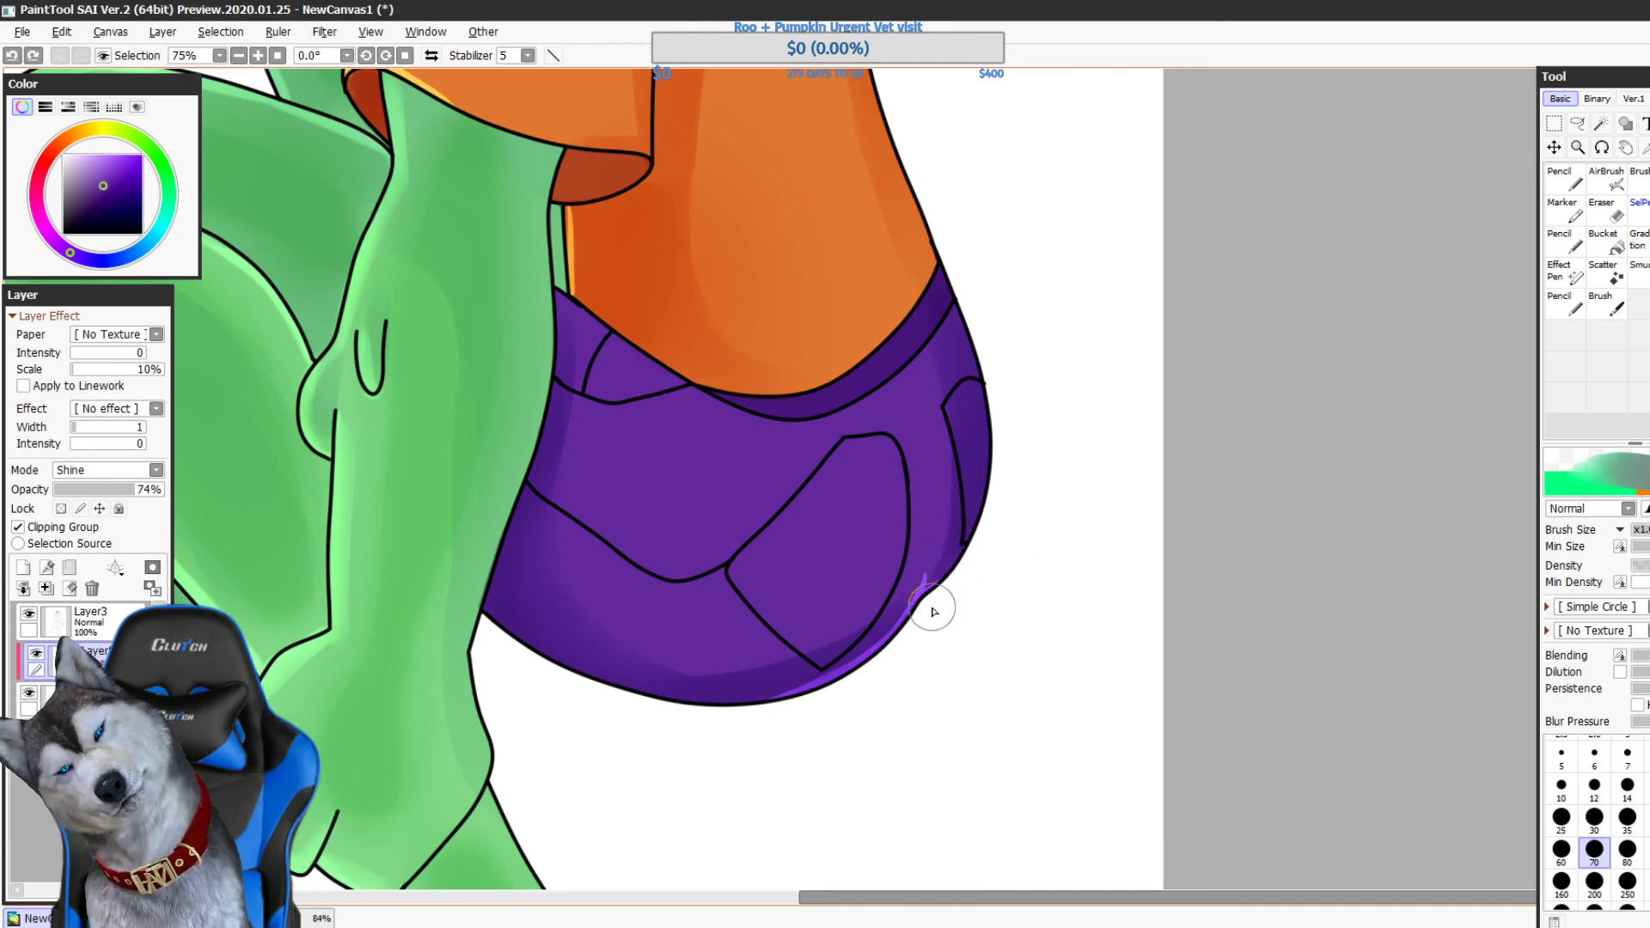
pyautogui.hotkey('ctrl', 'z')
pyautogui.moveTo(934, 600); pyautogui.dragTo(978, 426)
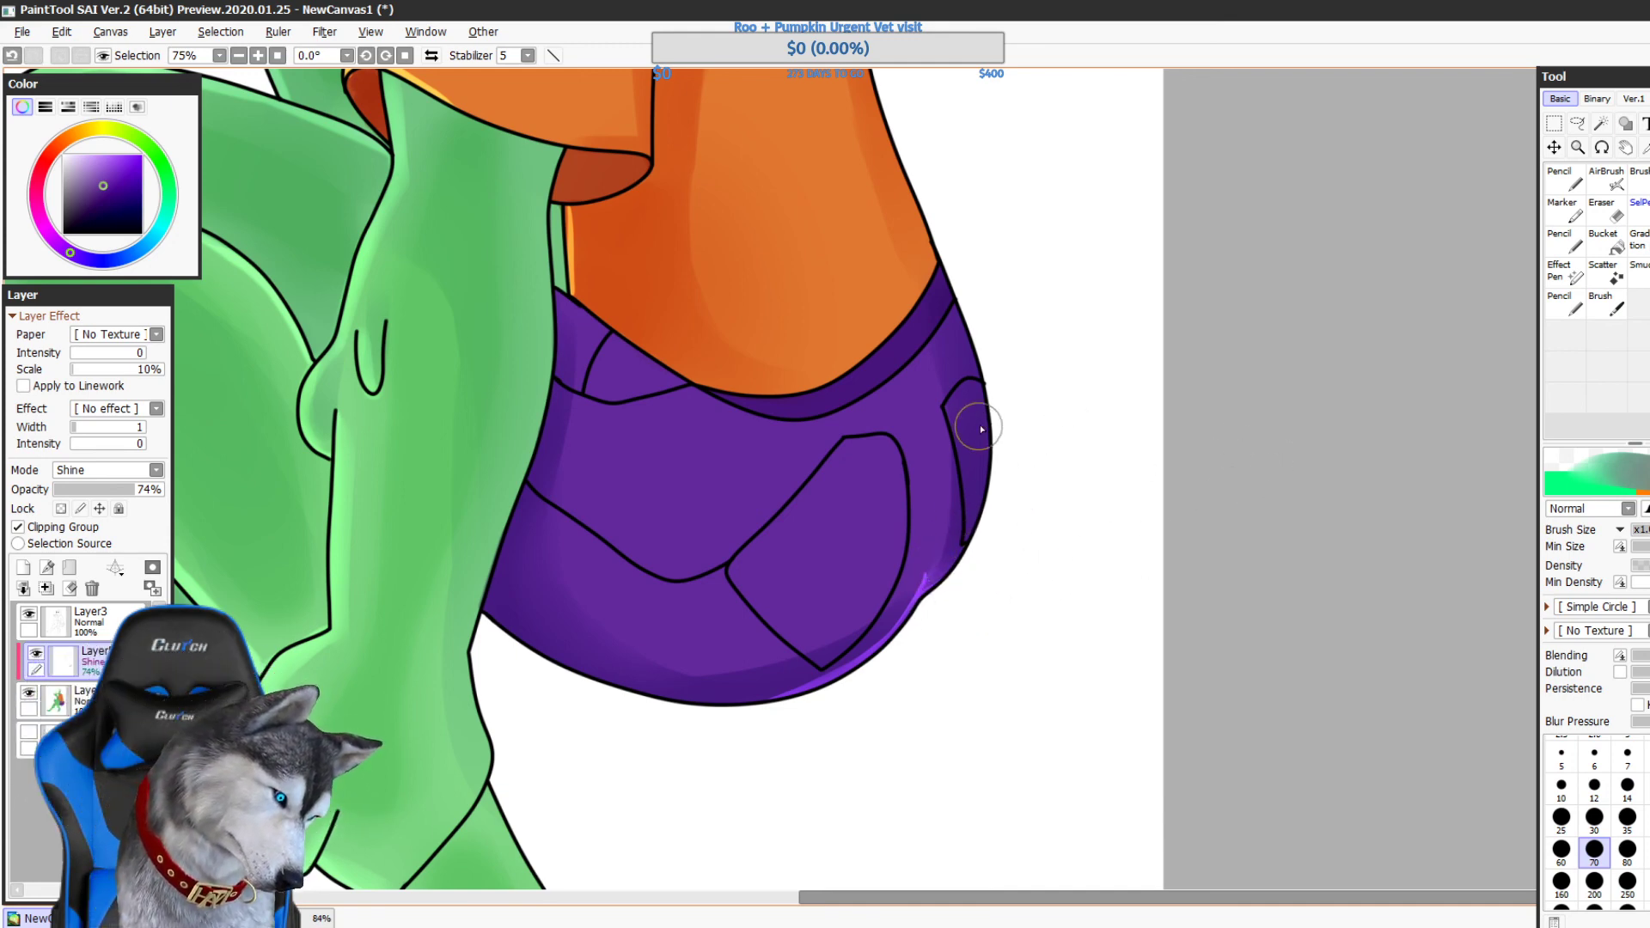
pyautogui.hotkey('ctrl', 'z')
pyautogui.moveTo(935, 596); pyautogui.dragTo(1020, 438)
pyautogui.moveTo(937, 599)
pyautogui.mouseDown()
pyautogui.moveTo(949, 517)
pyautogui.moveTo(988, 469)
pyautogui.mouseUp()
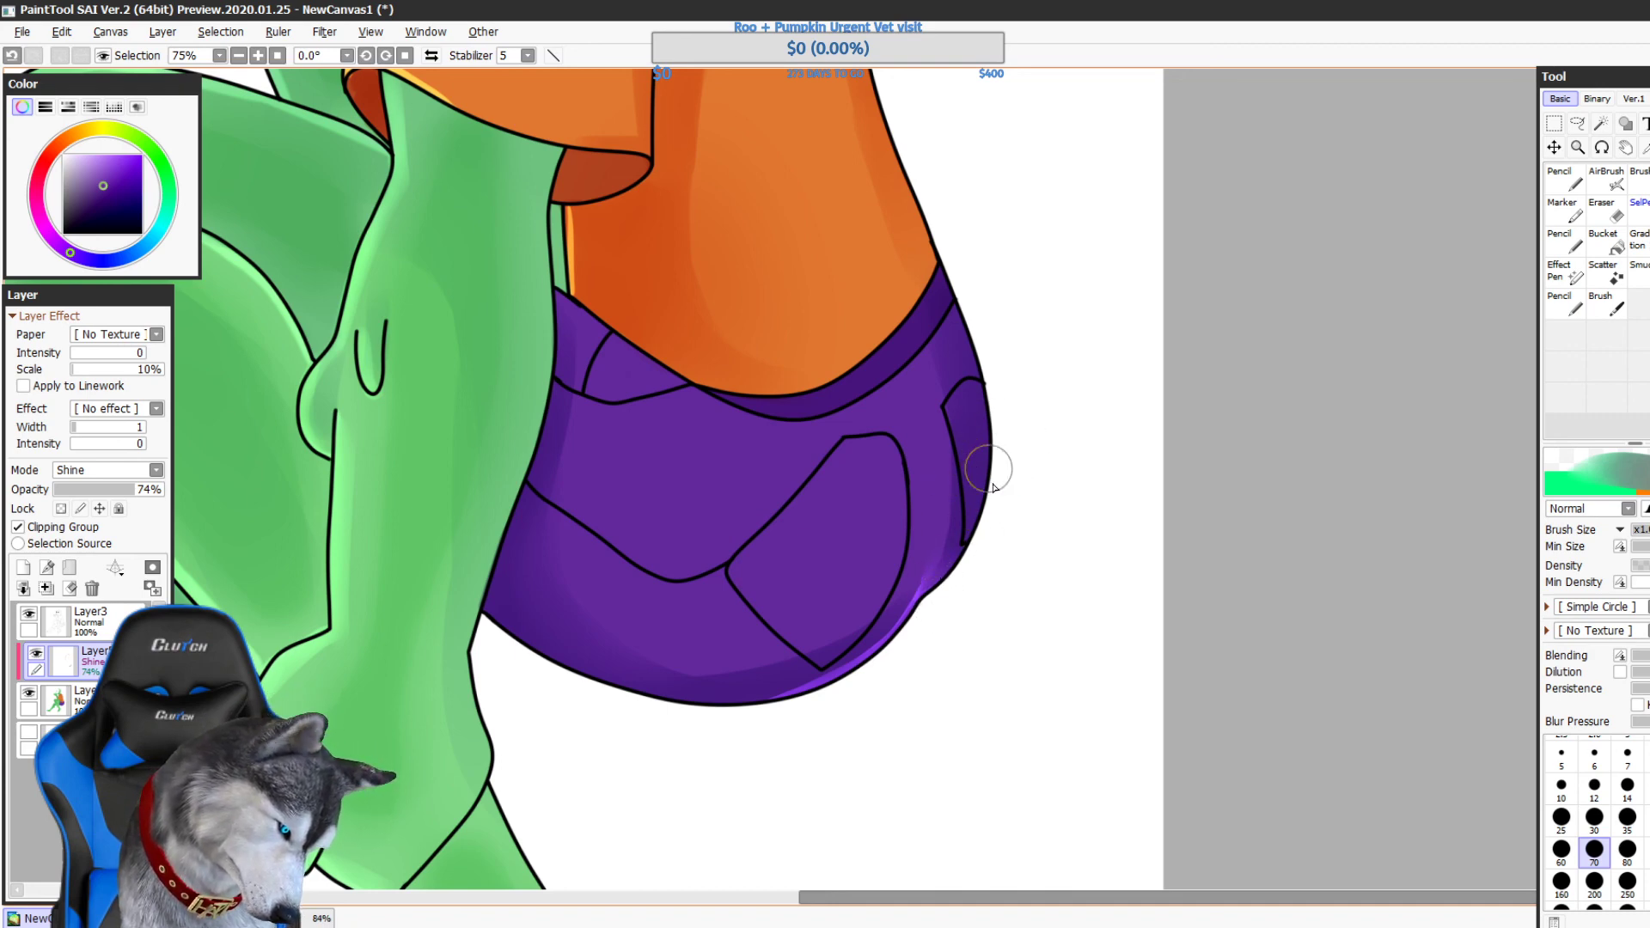
pyautogui.moveTo(934, 601); pyautogui.dragTo(1050, 475)
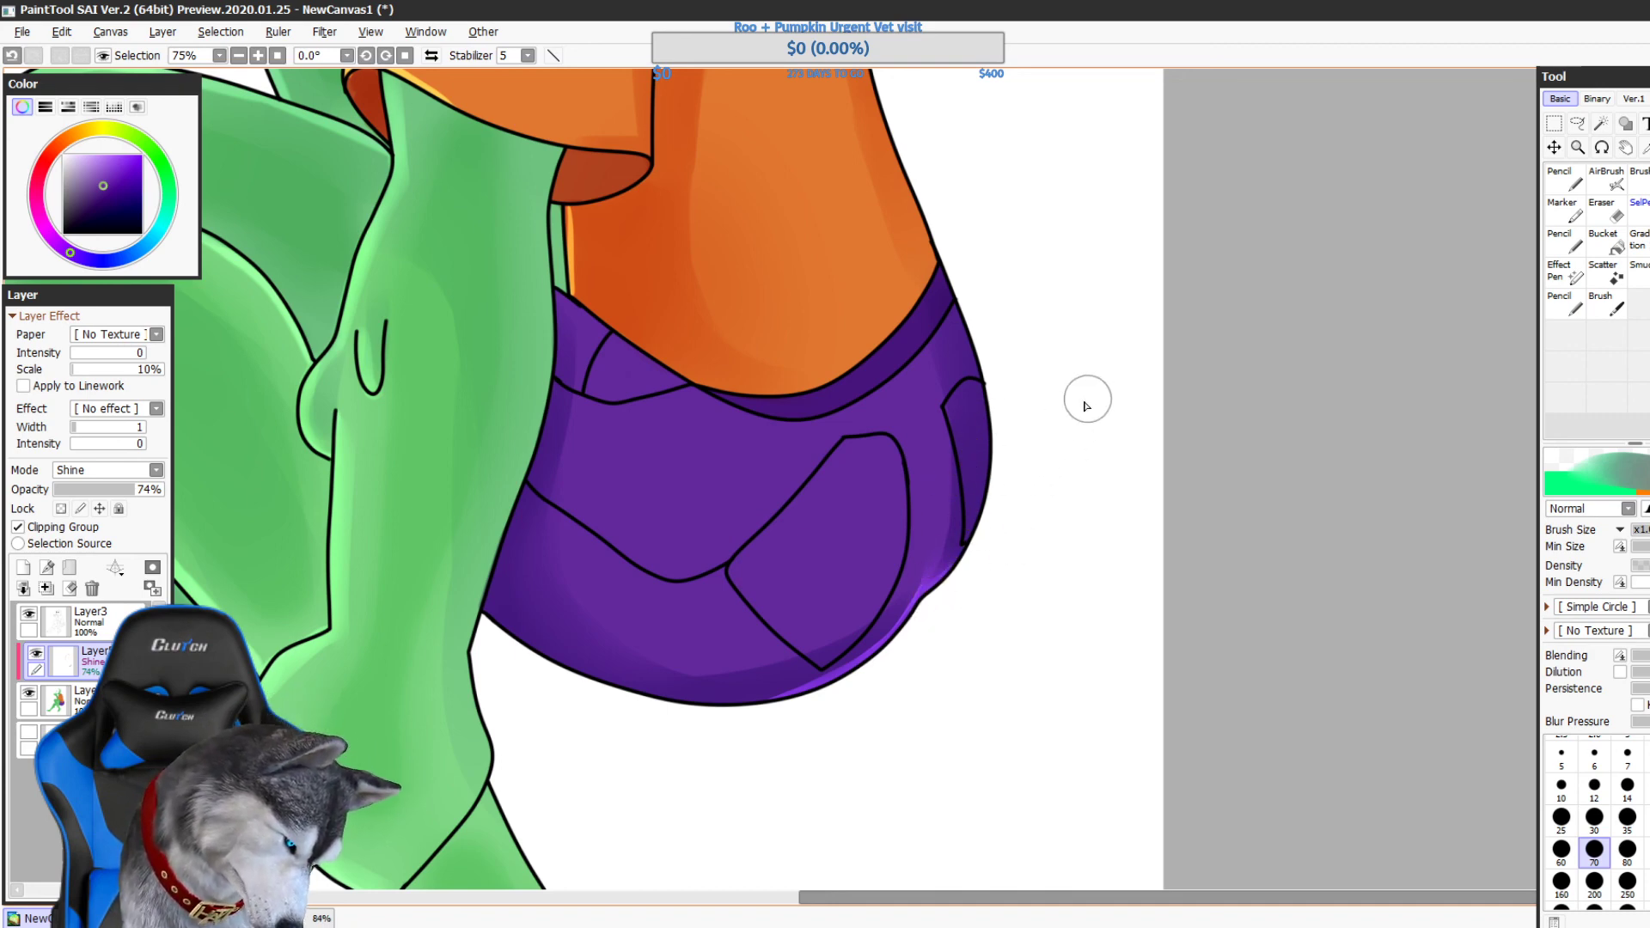
# - Merge the clipped Shine highlight layer into the colour layer Layer4 beneath it
pyautogui.moveTo(999, 575); pyautogui.dragTo(1229, 654)
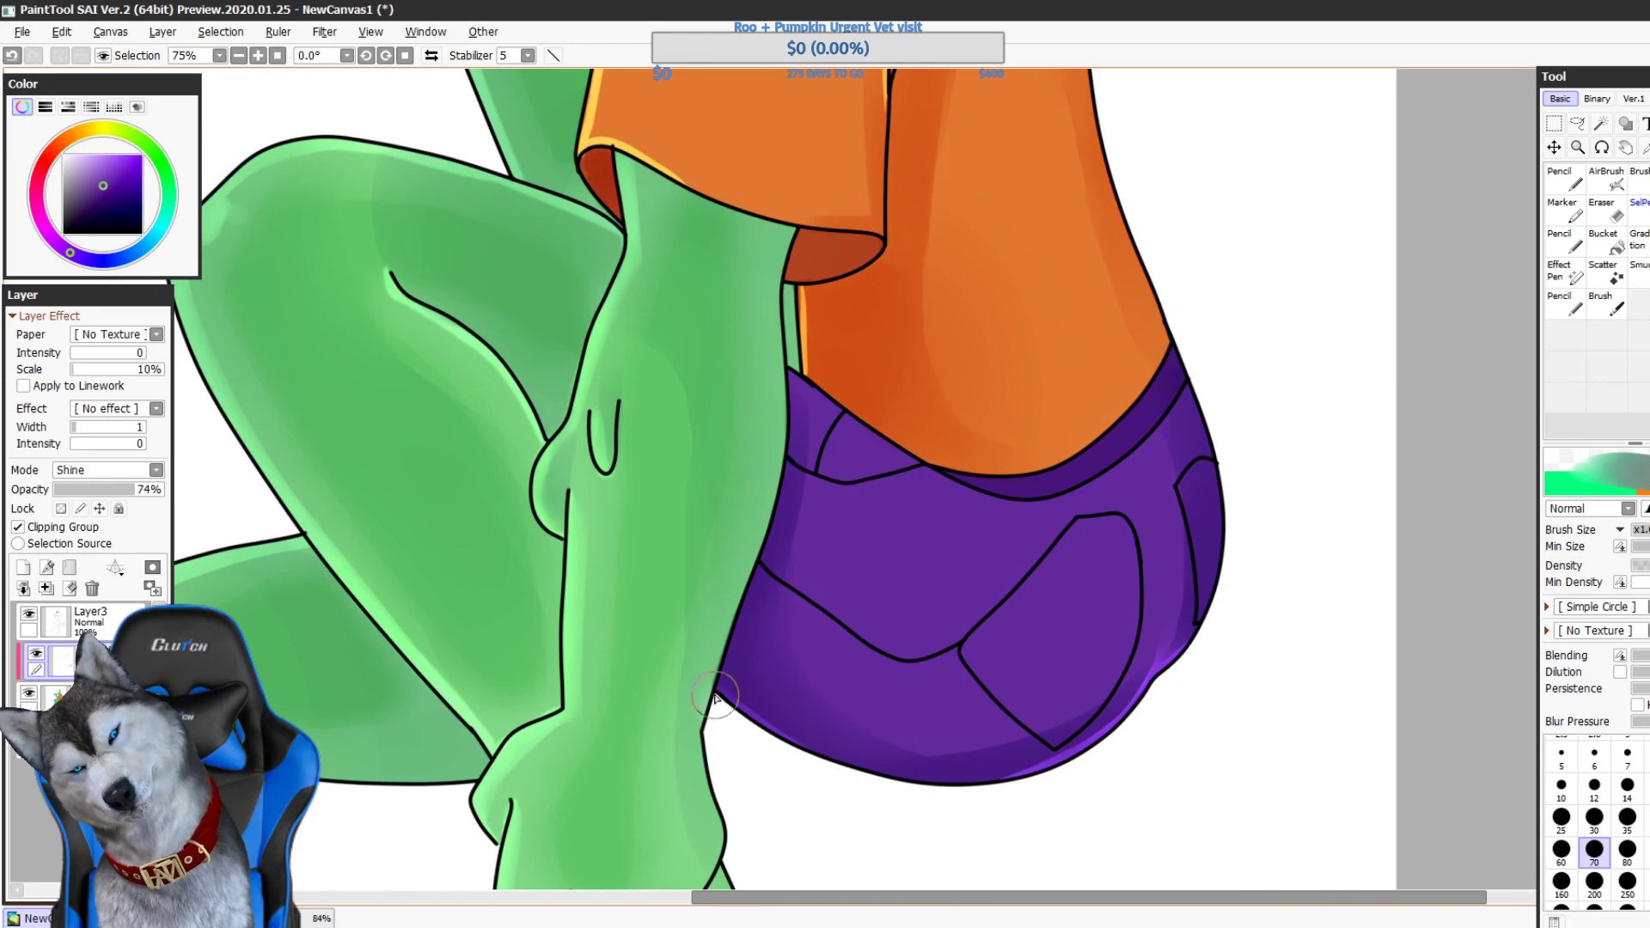
pyautogui.press('e')
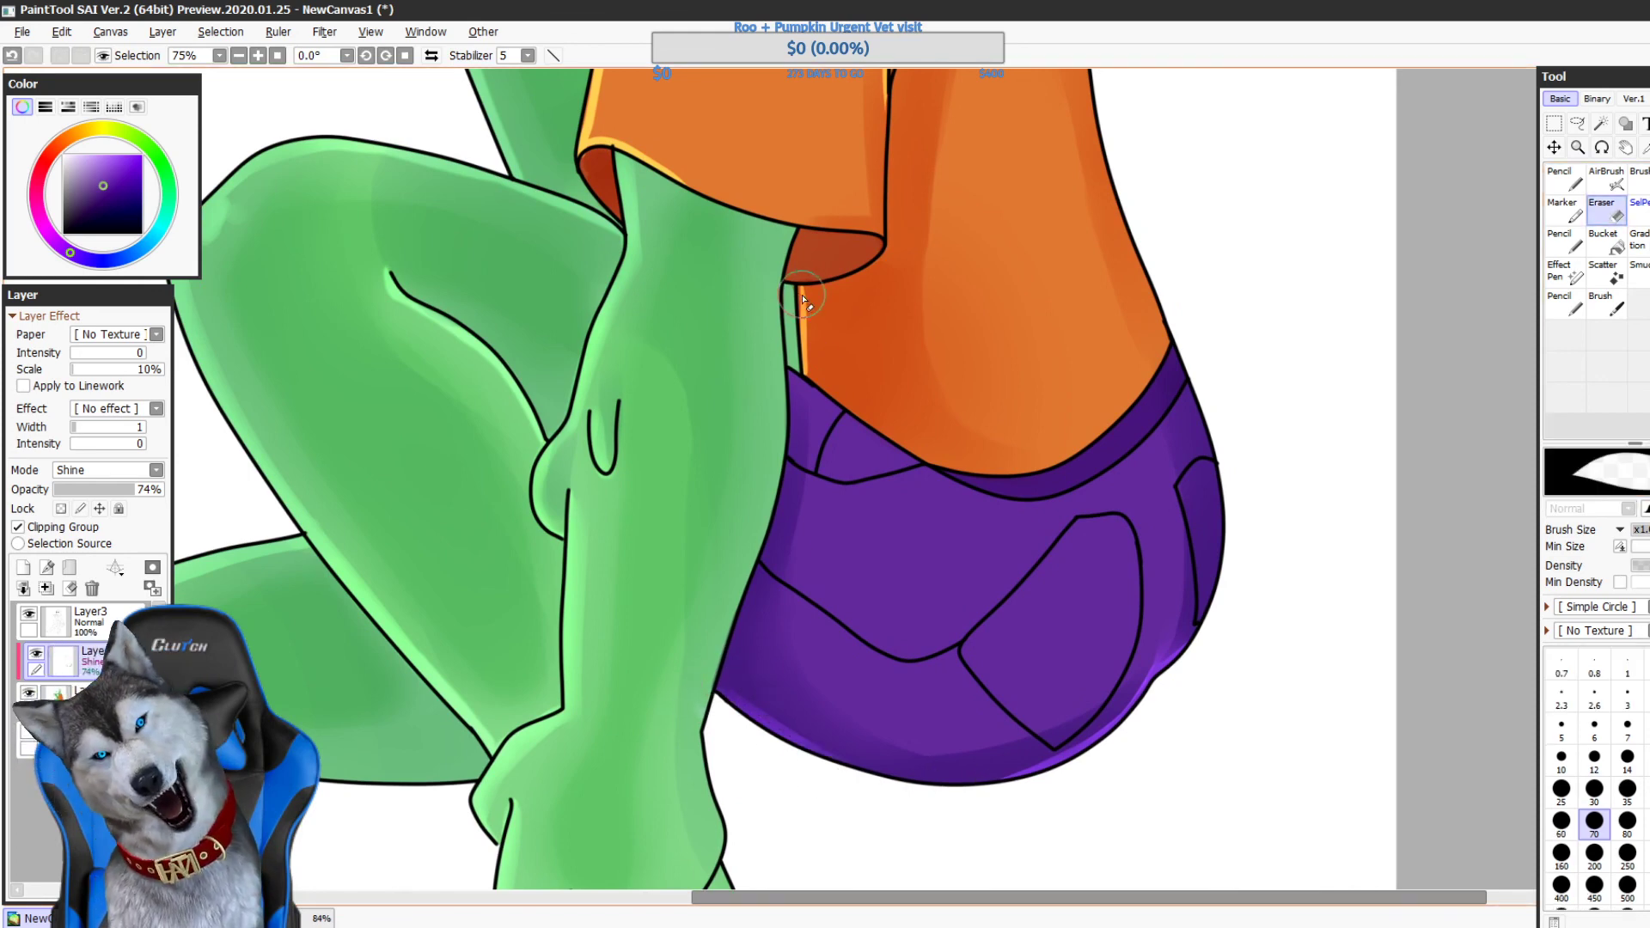
pyautogui.click(51, 588)
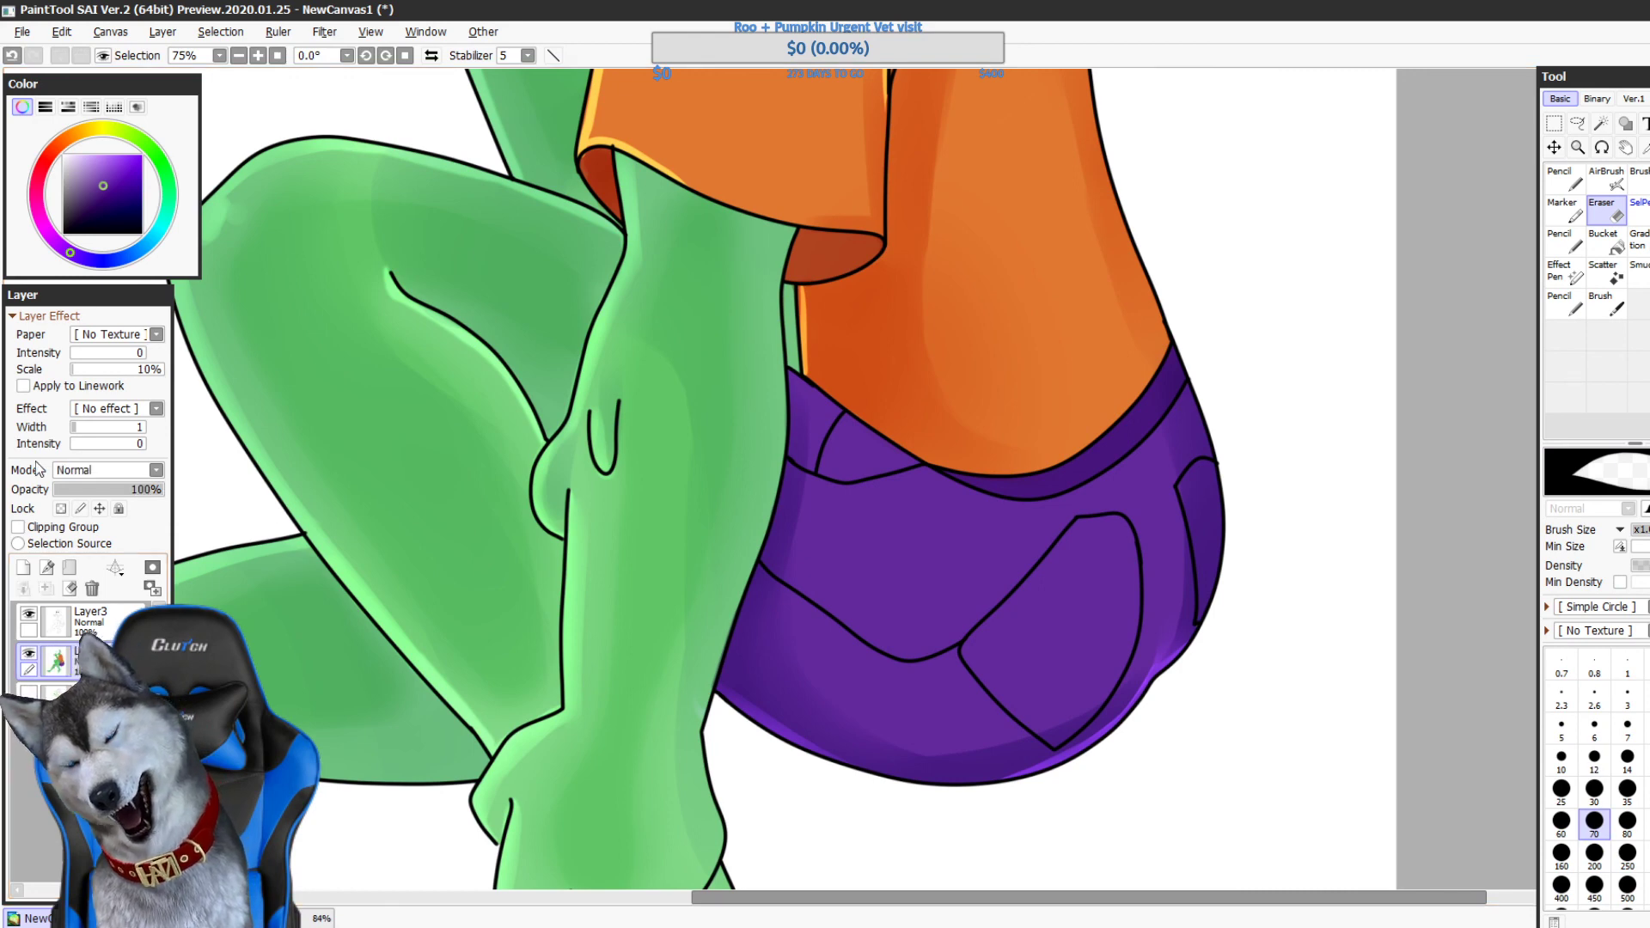
# - Select the linework layer Layer3 and lock its opacity
pyautogui.press('pagedown')
pyautogui.press('pagedown')
pyautogui.press('pagedown')
pyautogui.moveTo(1247, 458); pyautogui.dragTo(1158, 707)
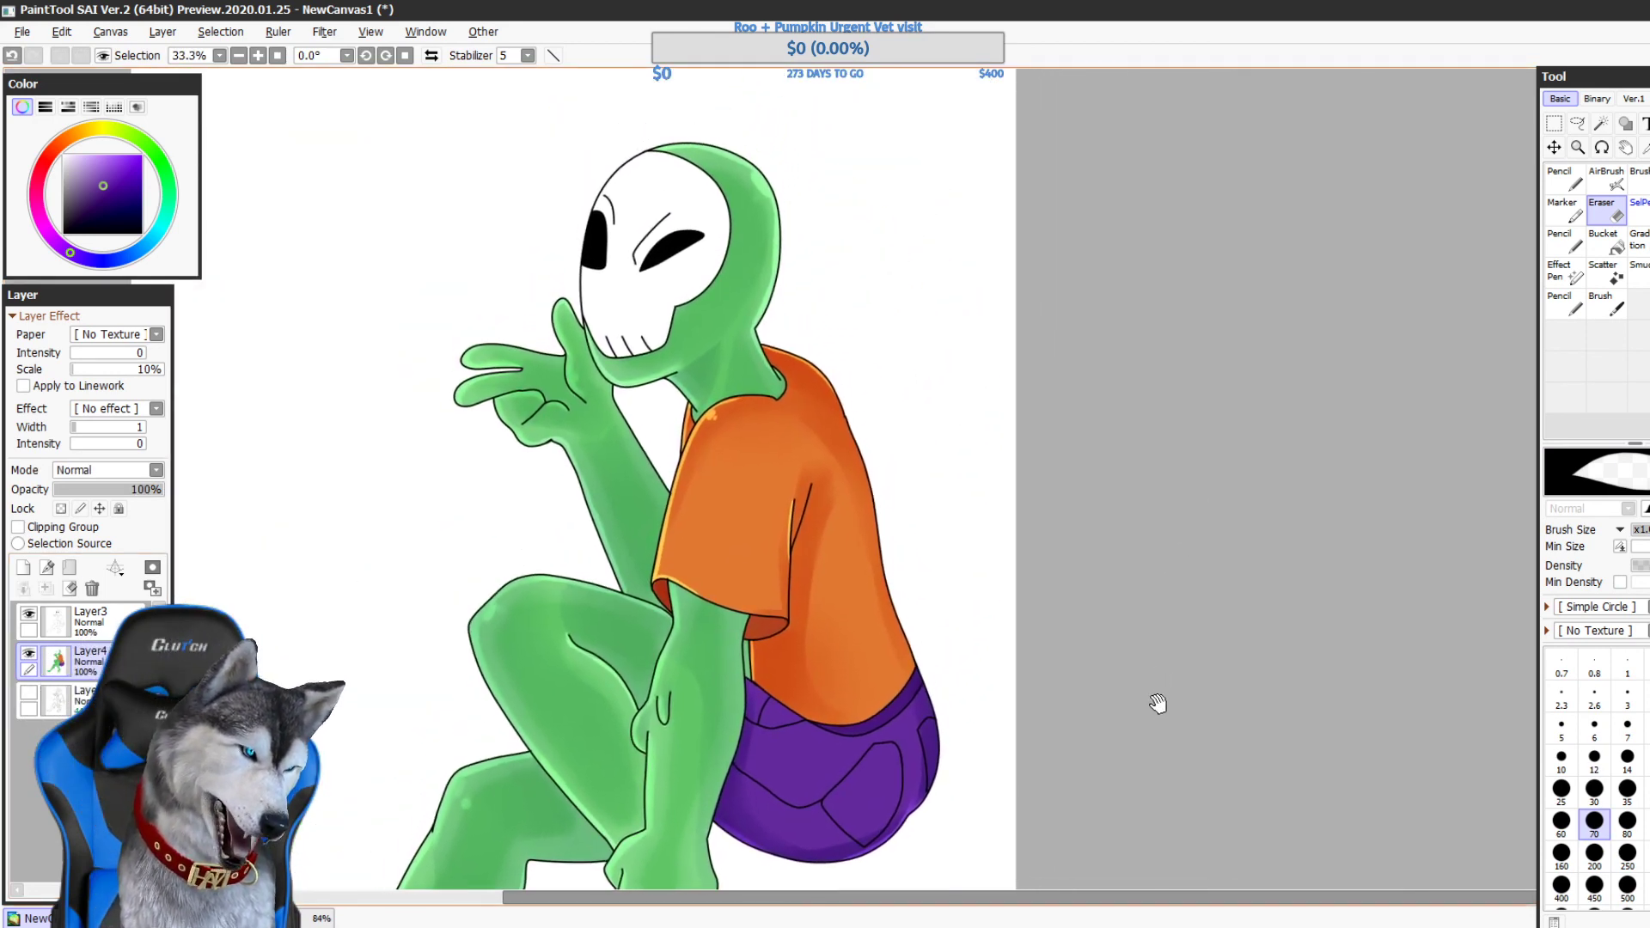
pyautogui.moveTo(1209, 552); pyautogui.dragTo(1226, 652)
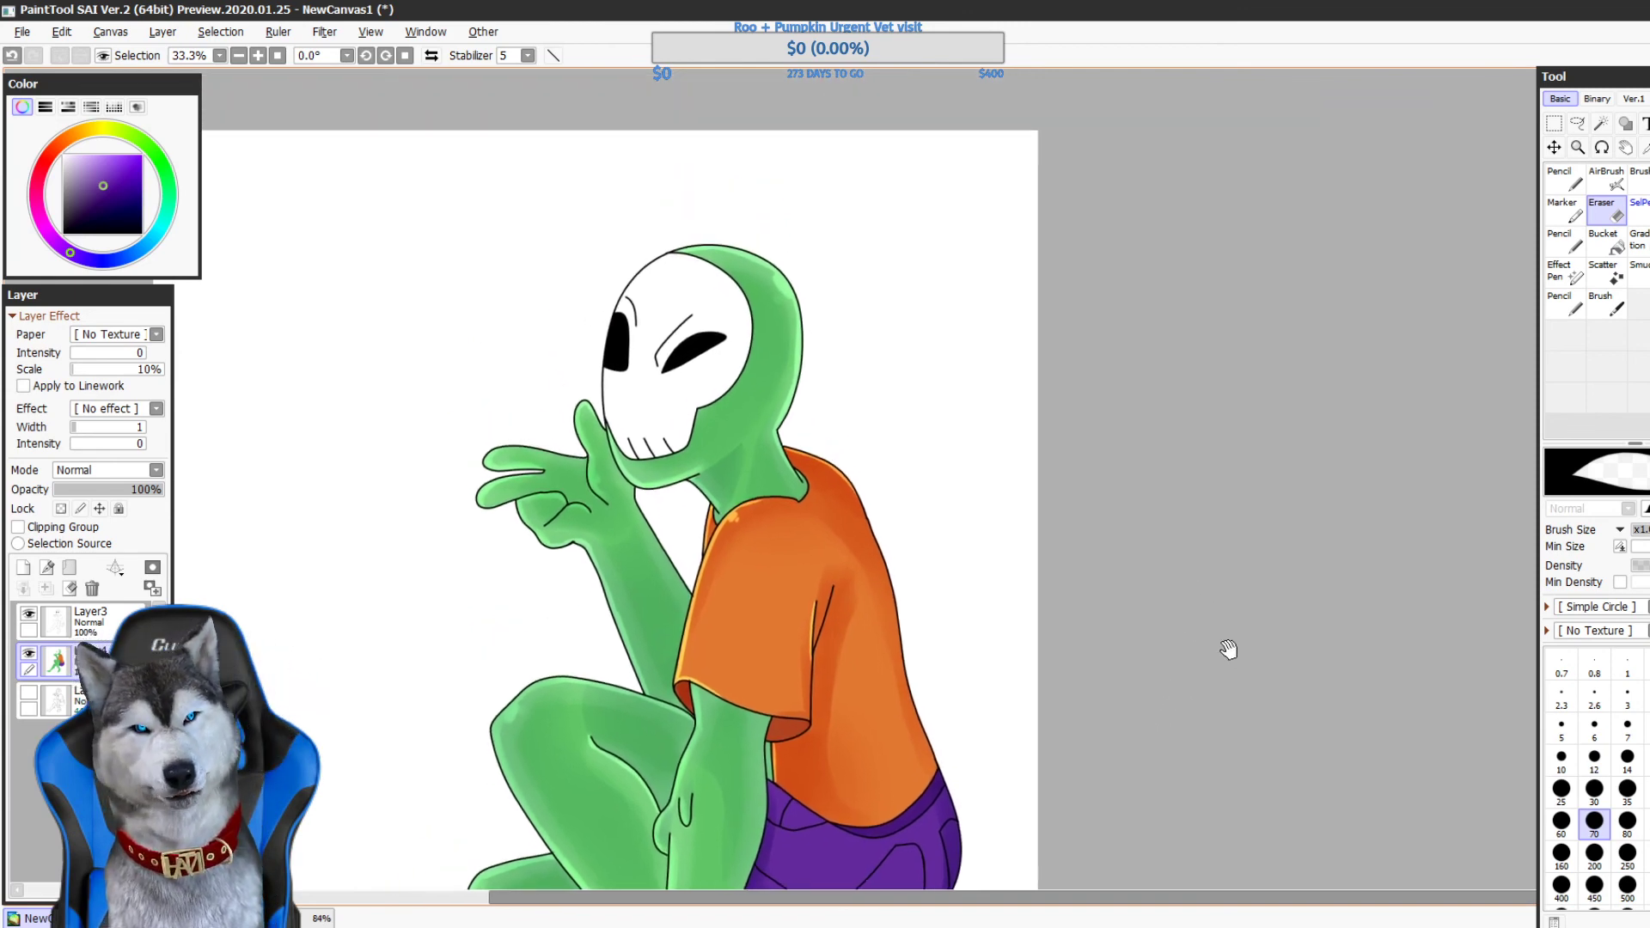
pyautogui.click(1566, 179)
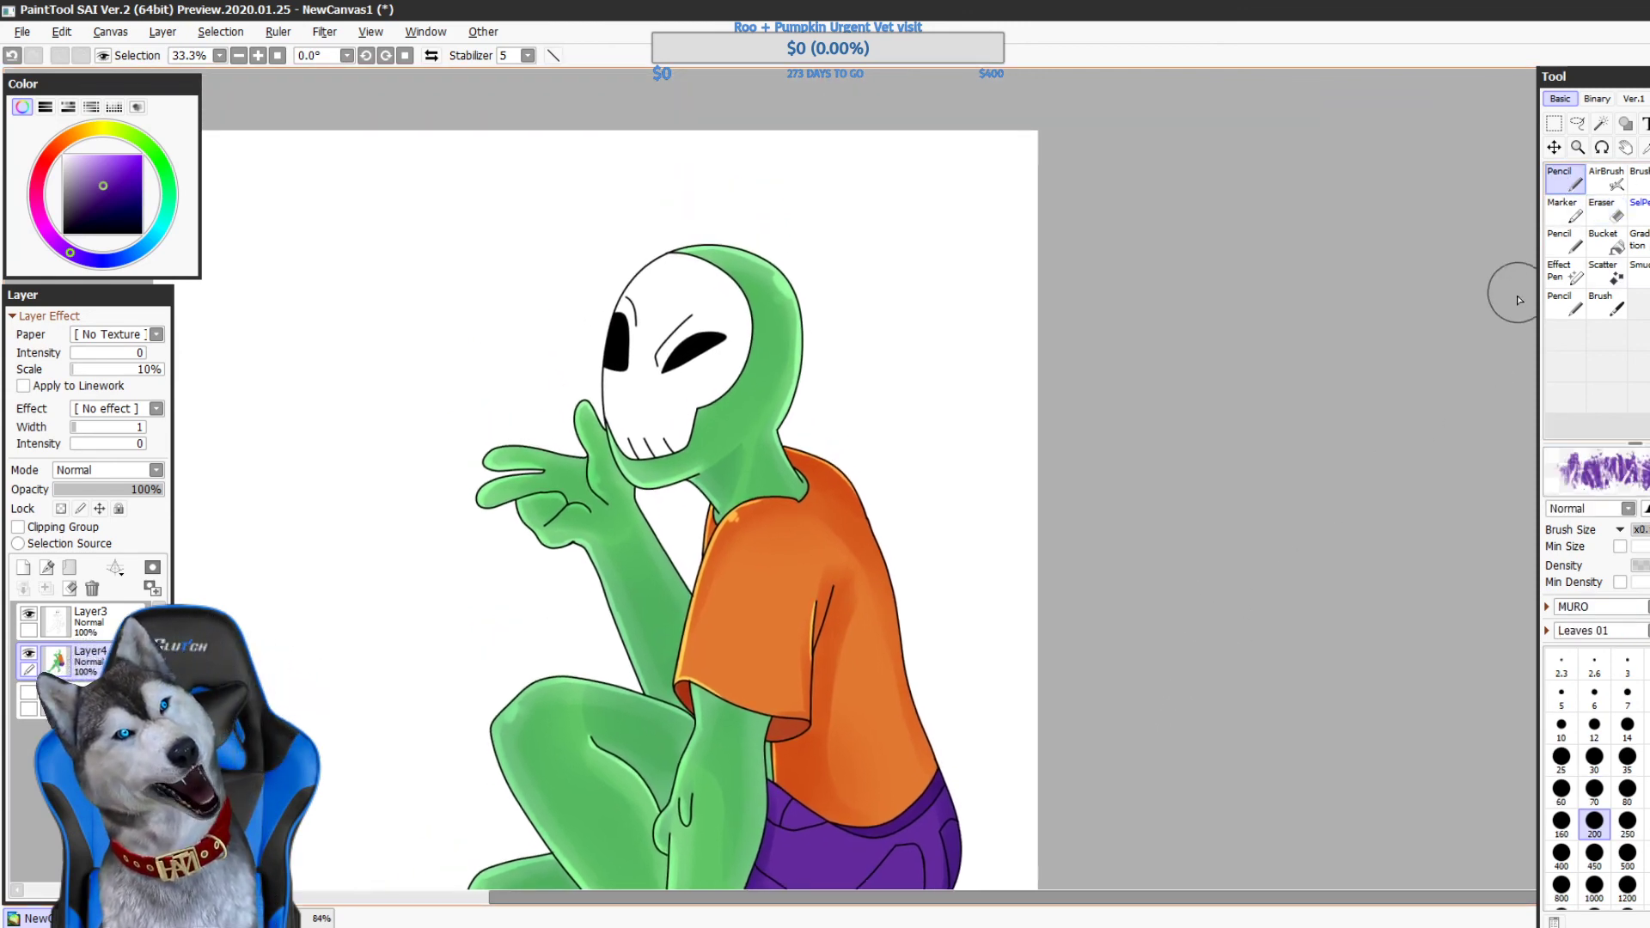
pyautogui.moveTo(1186, 529); pyautogui.dragTo(1185, 566)
pyautogui.scroll(2, 610, 487)
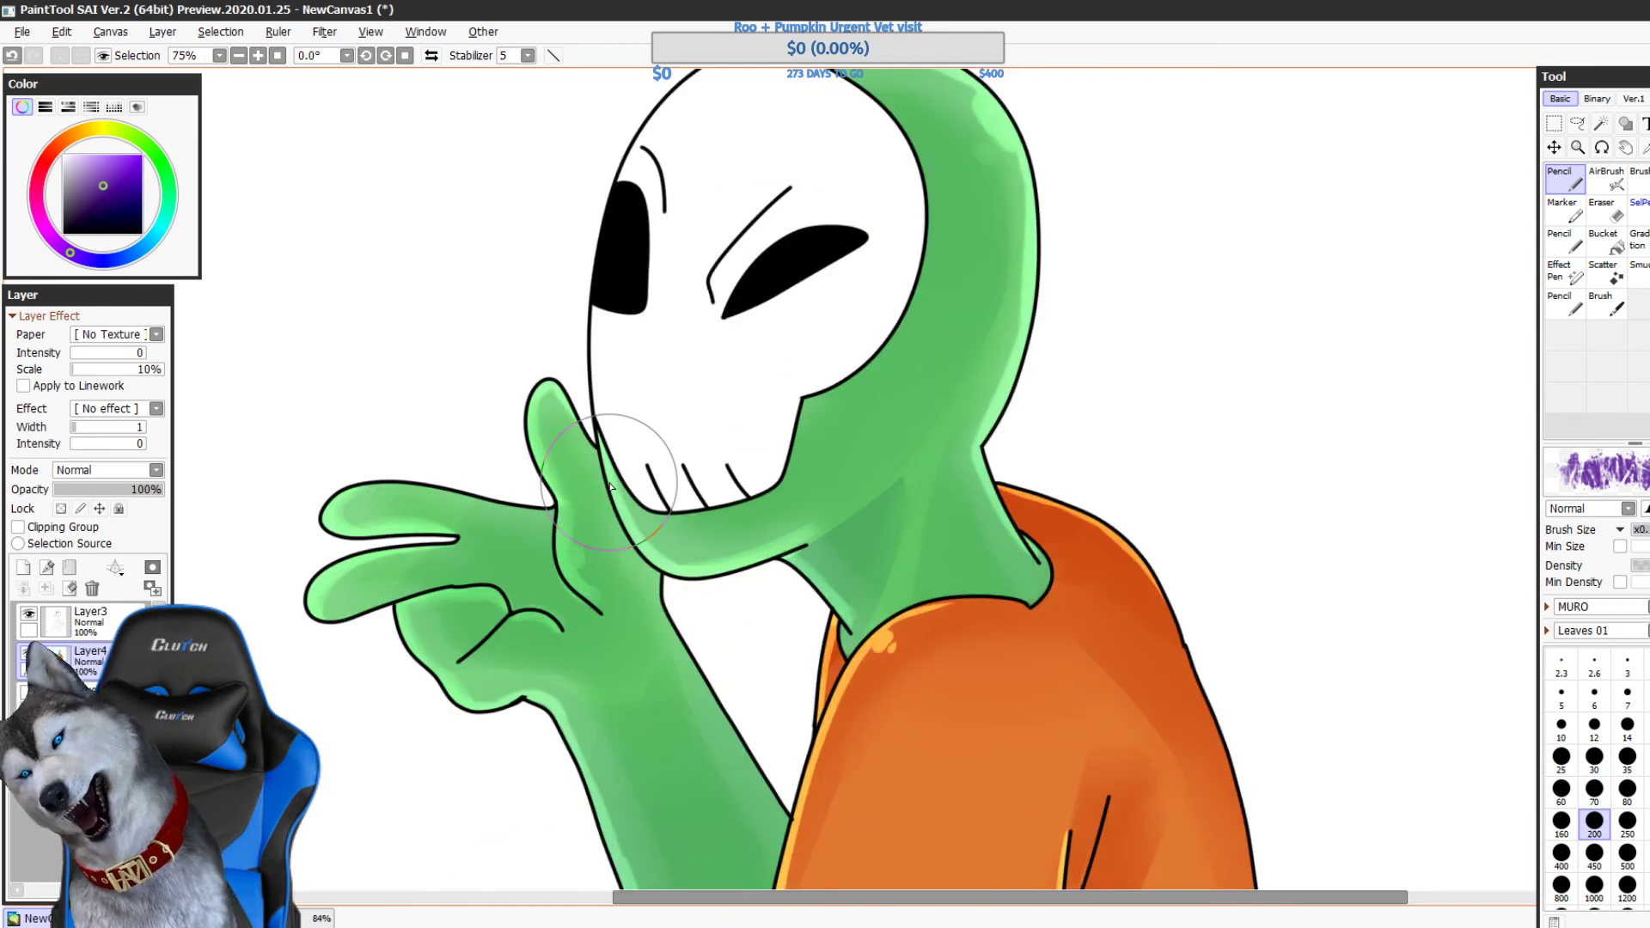
pyautogui.click(60, 508)
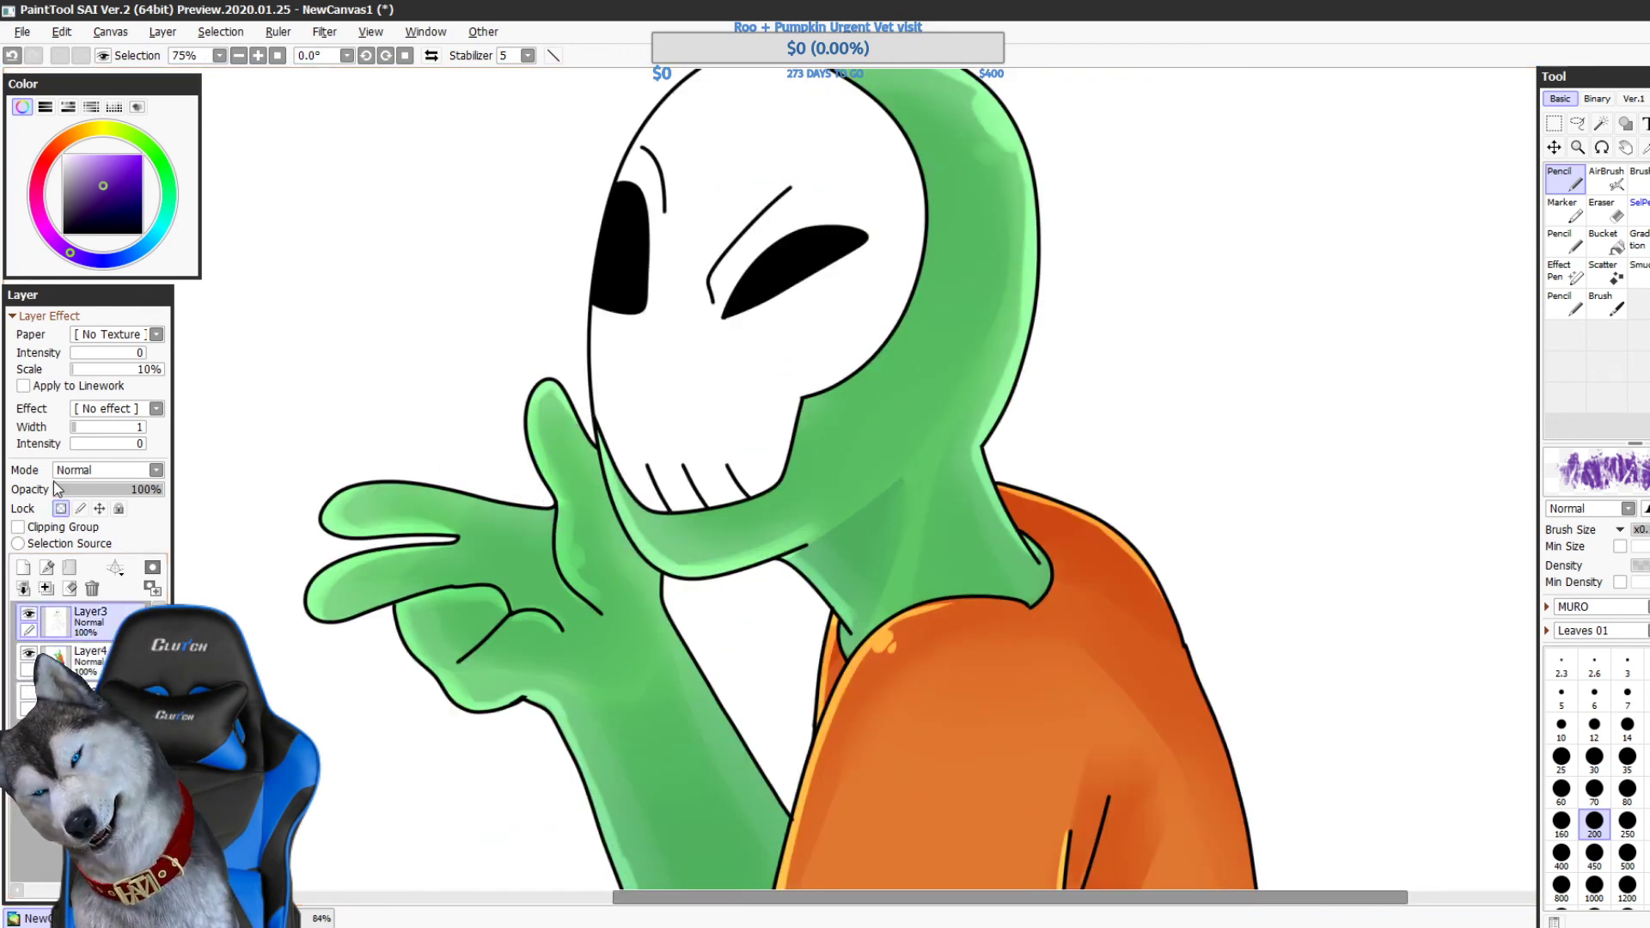
# - Sample the green skin, darken the colour for the linework, and choose the plain round Pencil at size 70
pyautogui.scroll(2, 870, 474)
pyautogui.keyDown('alt'); pyautogui.click(533, 593); pyautogui.keyUp('alt')
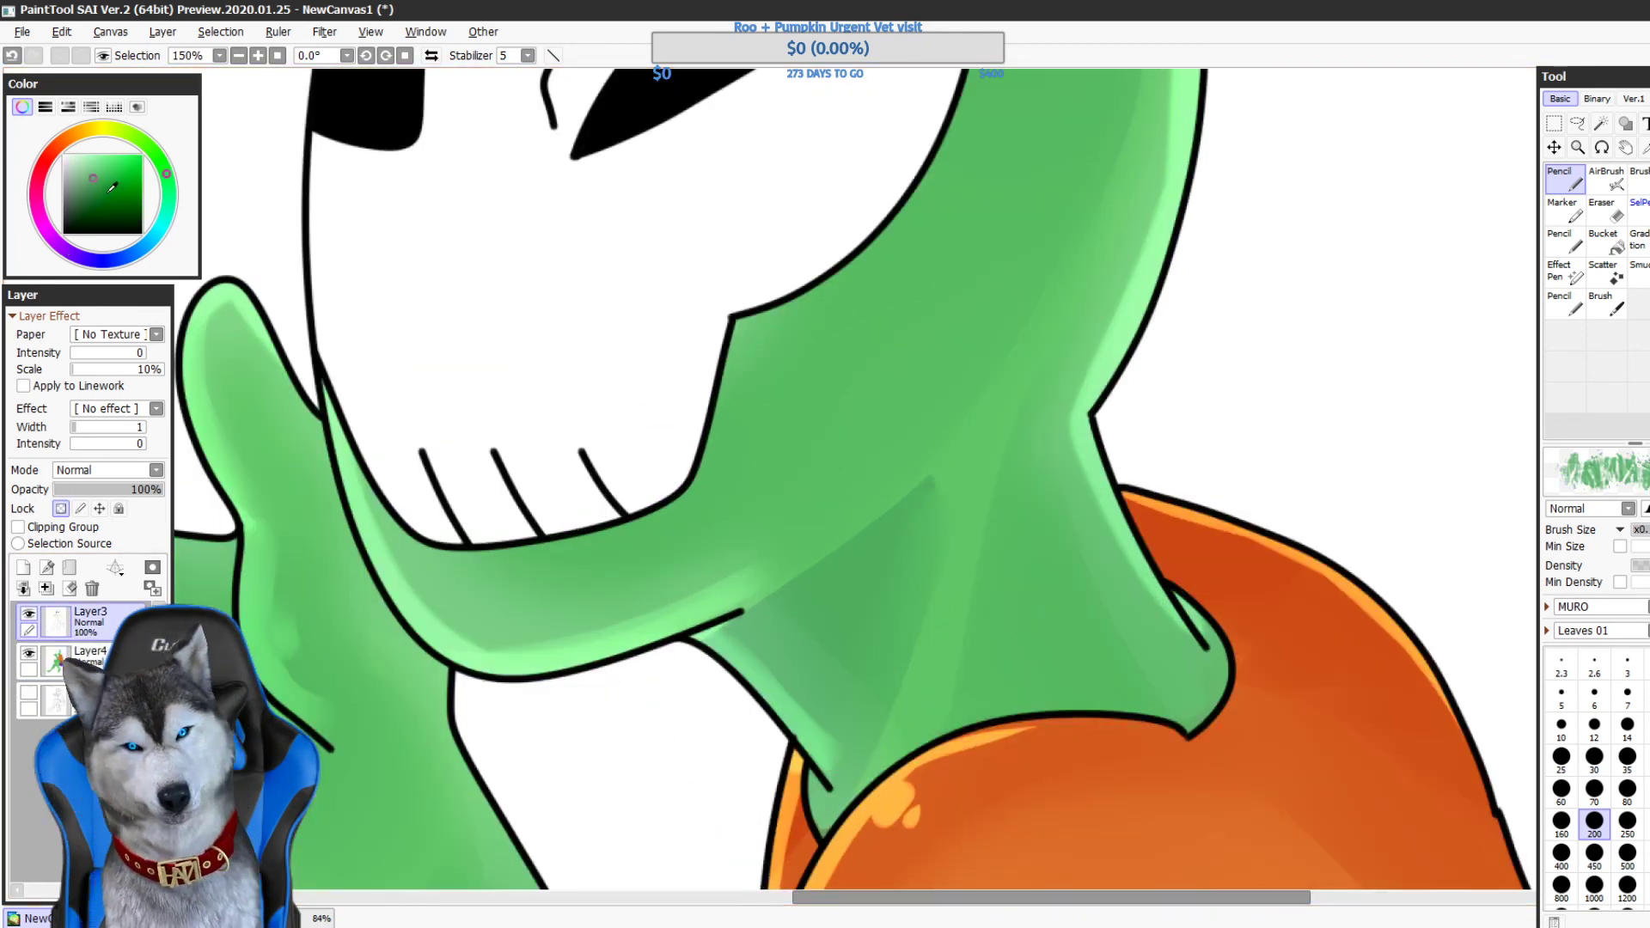
pyautogui.click(1574, 319)
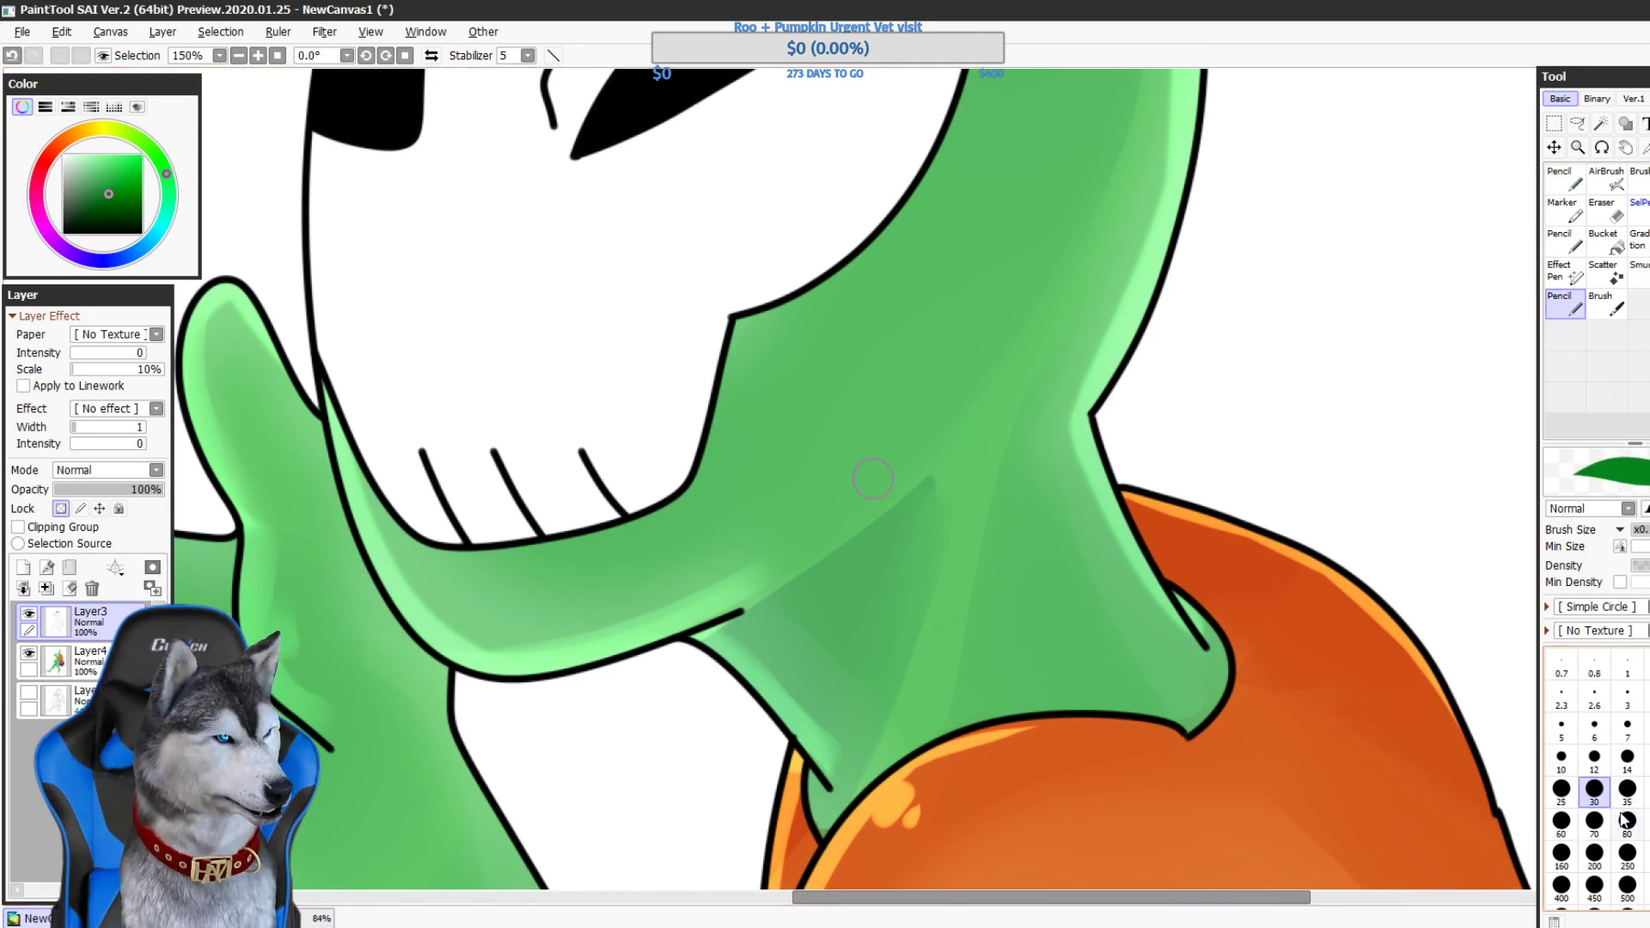
pyautogui.click(1595, 823)
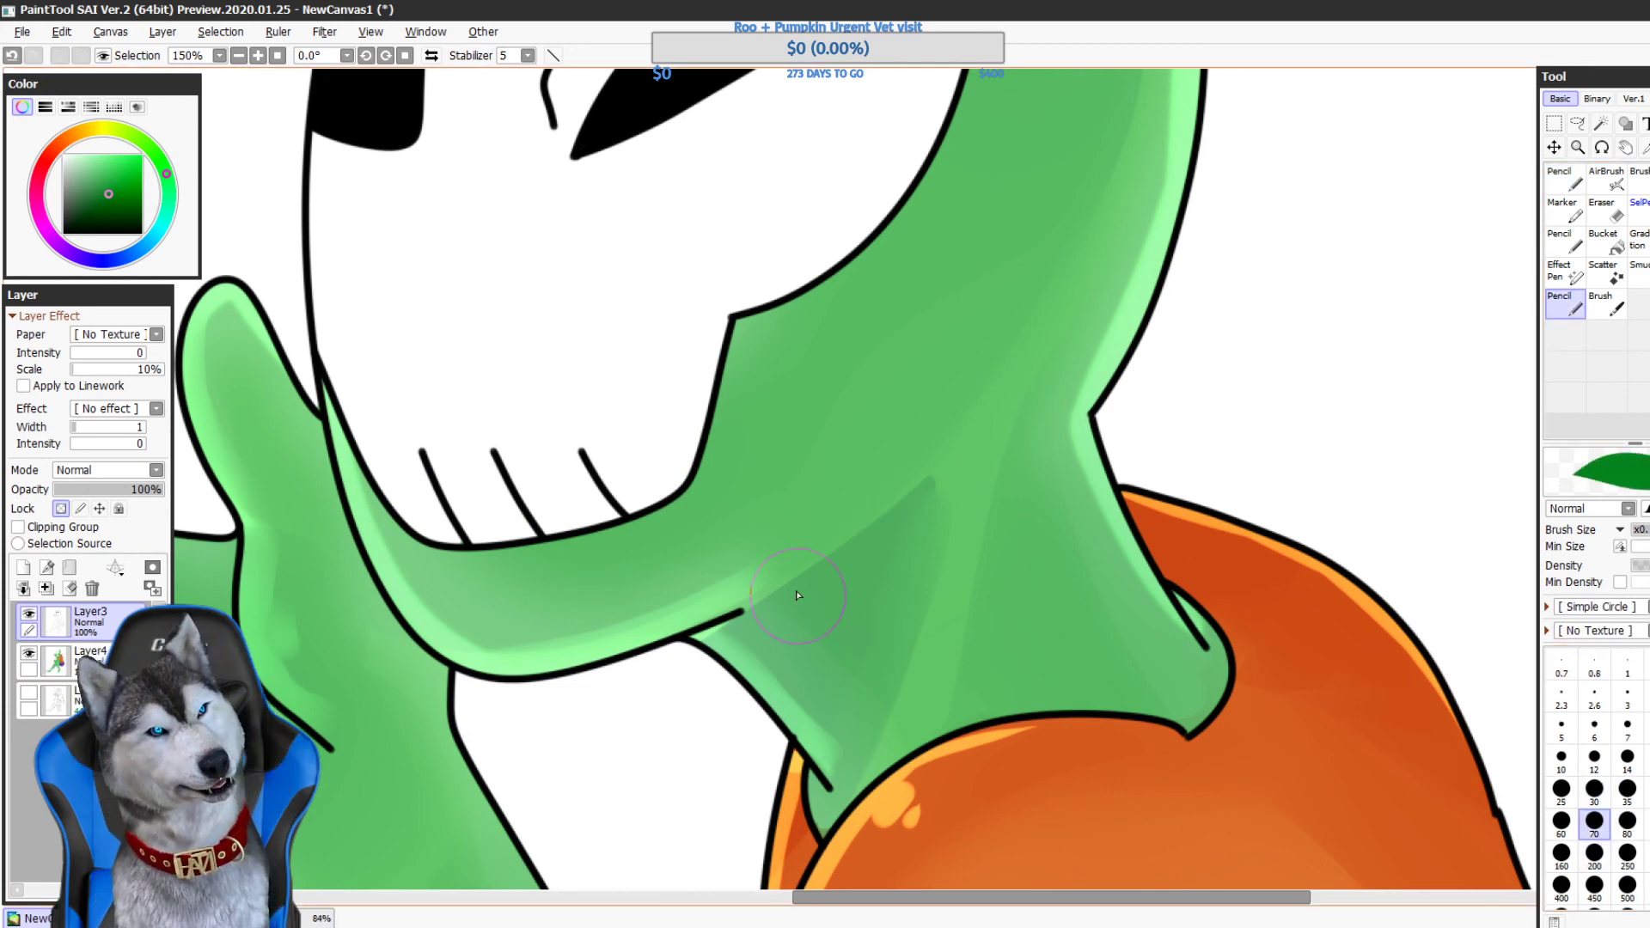
# - Try recolouring the inner jaw line and the thumb crease in medium dark green, and undo the recolouring strokes
pyautogui.moveTo(760, 526); pyautogui.dragTo(842, 500)
pyautogui.moveTo(842, 593)
pyautogui.mouseDown()
pyautogui.moveTo(863, 604)
pyautogui.moveTo(828, 593)
pyautogui.mouseUp()
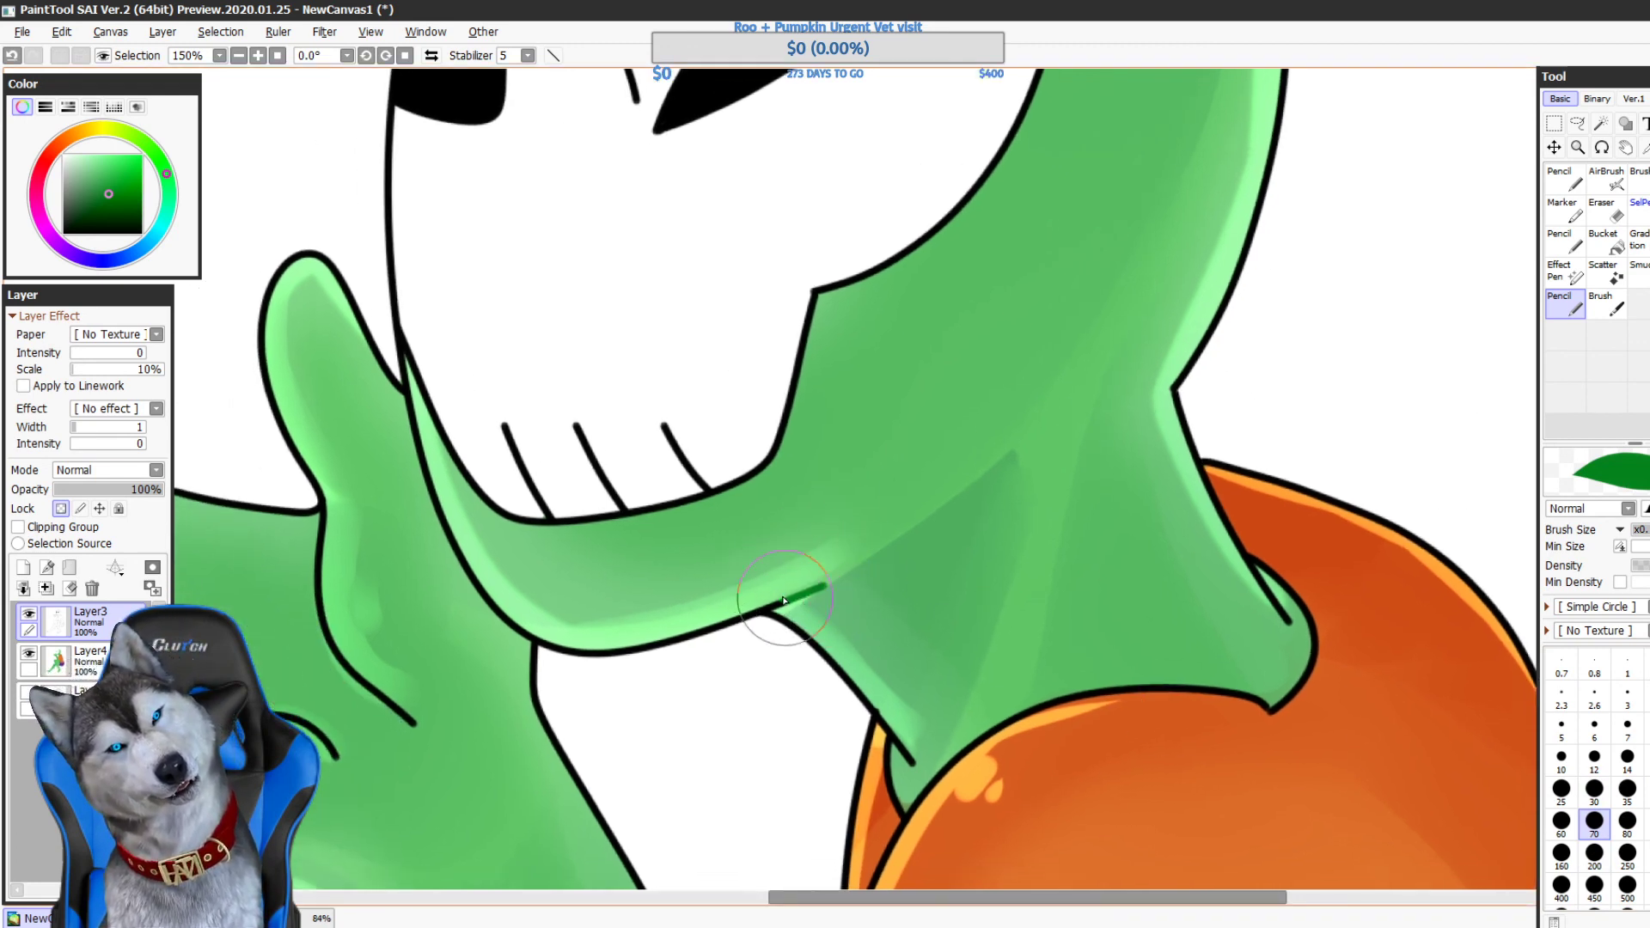
pyautogui.moveTo(799, 618)
pyautogui.mouseDown()
pyautogui.moveTo(969, 596)
pyautogui.moveTo(1122, 727)
pyautogui.mouseUp()
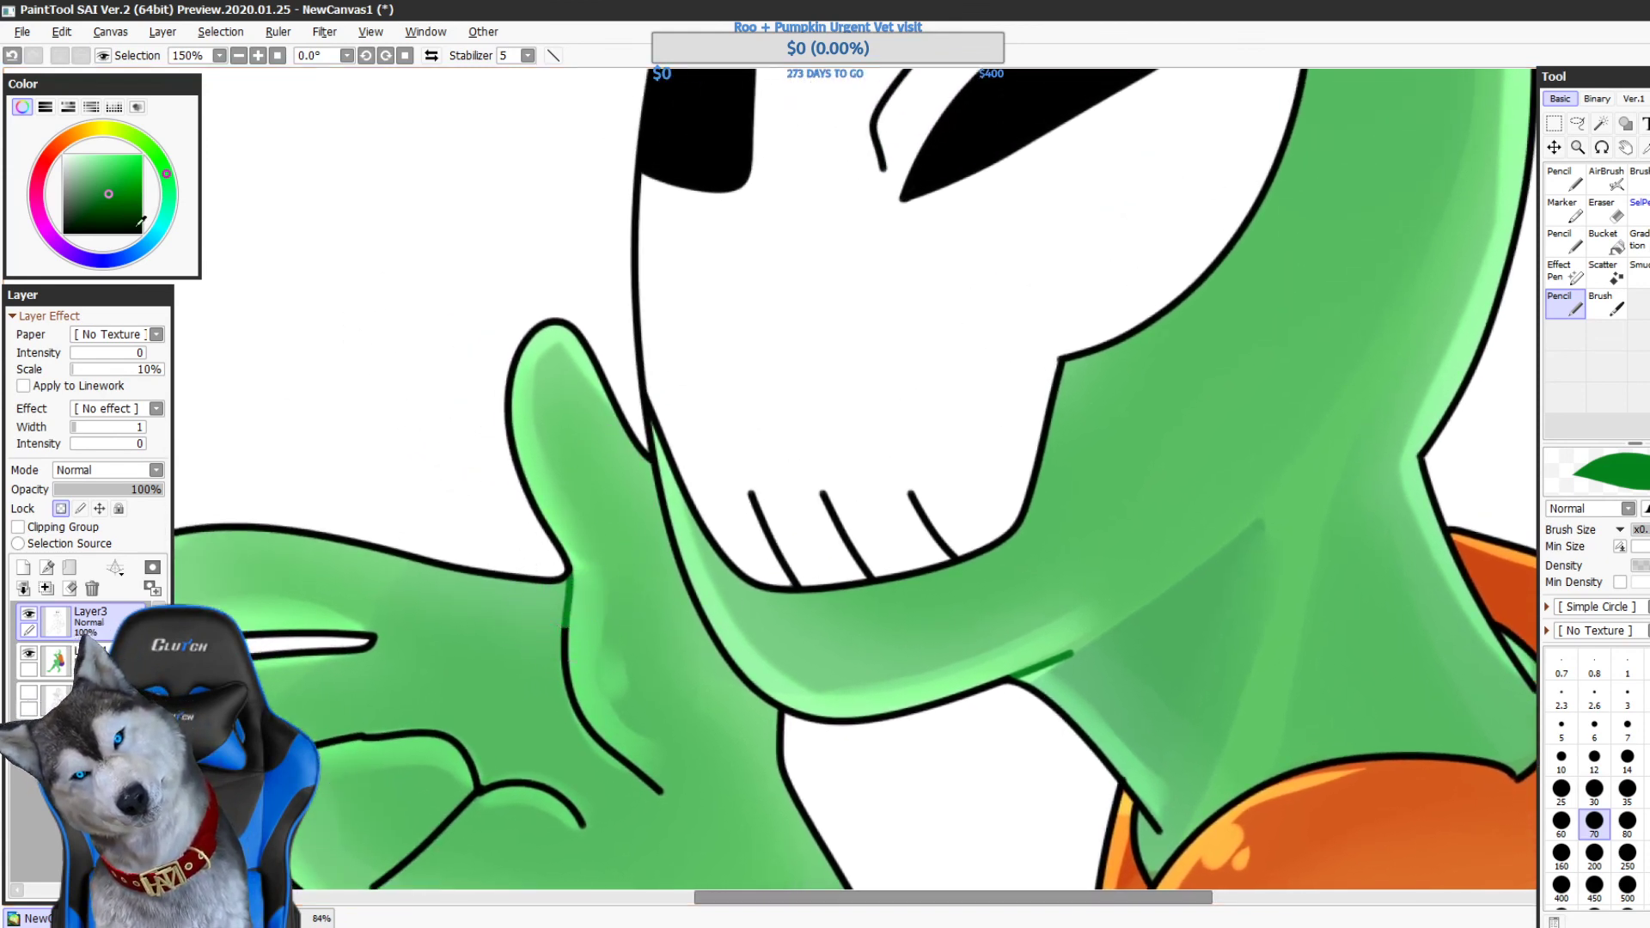
pyautogui.click(151, 242)
pyautogui.click(106, 184)
pyautogui.hotkey('ctrl', 'z')
# - Sample the green skin, darken it to a very dark green, and recolour the inner jaw line and the thumb crease
pyautogui.rightClick(917, 630)
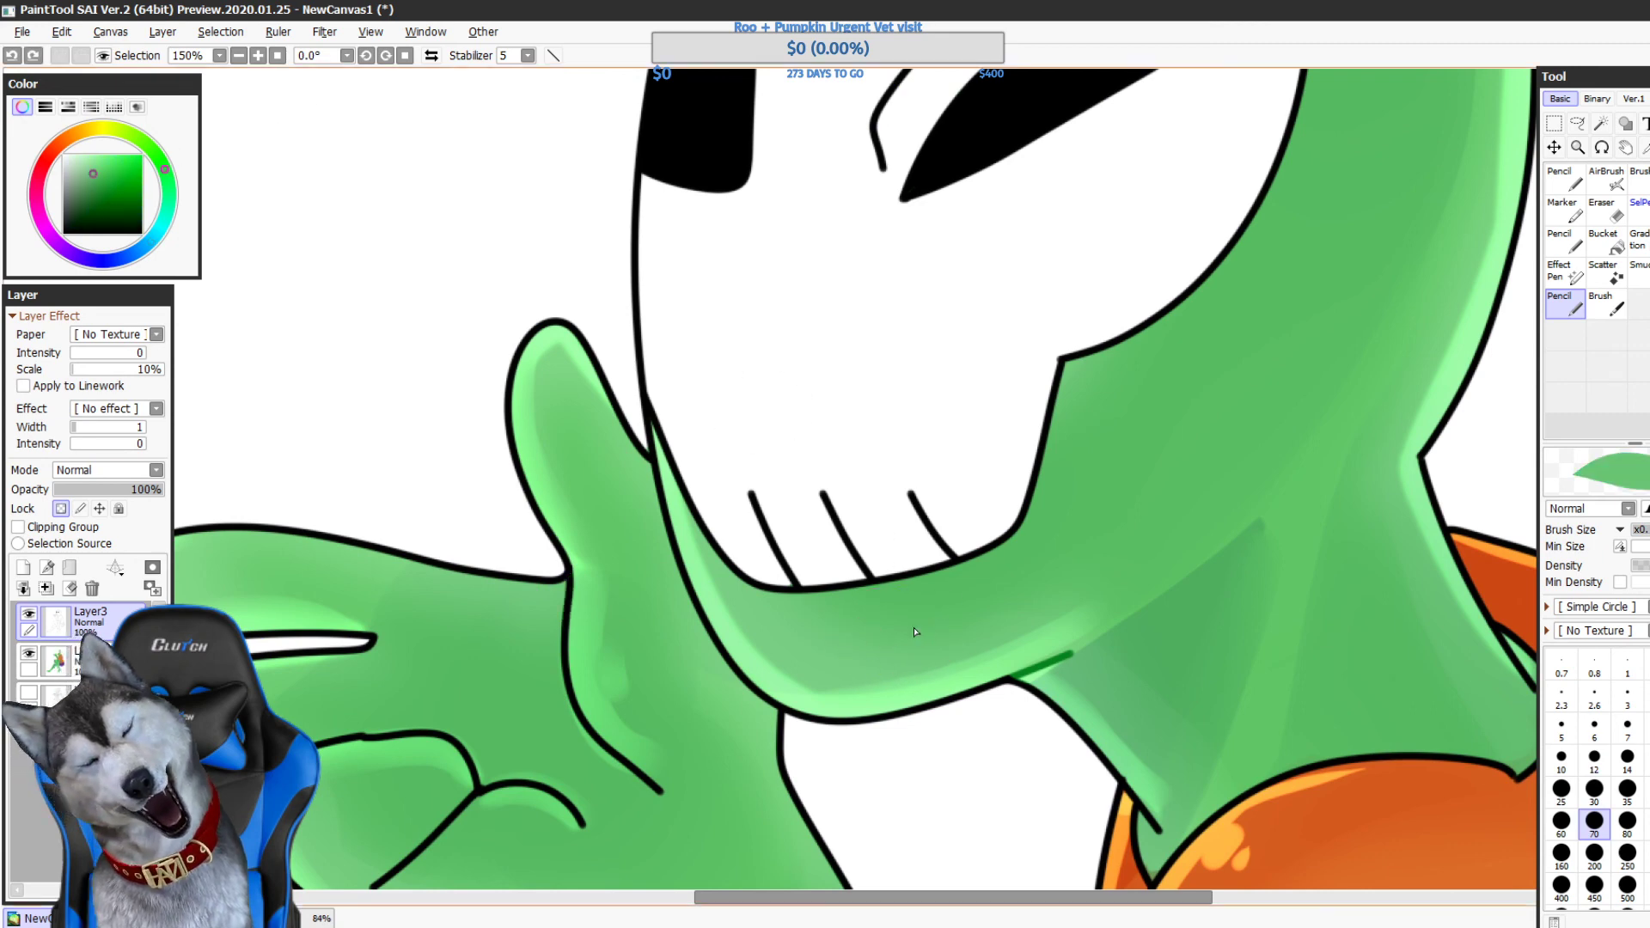
pyautogui.click(113, 197)
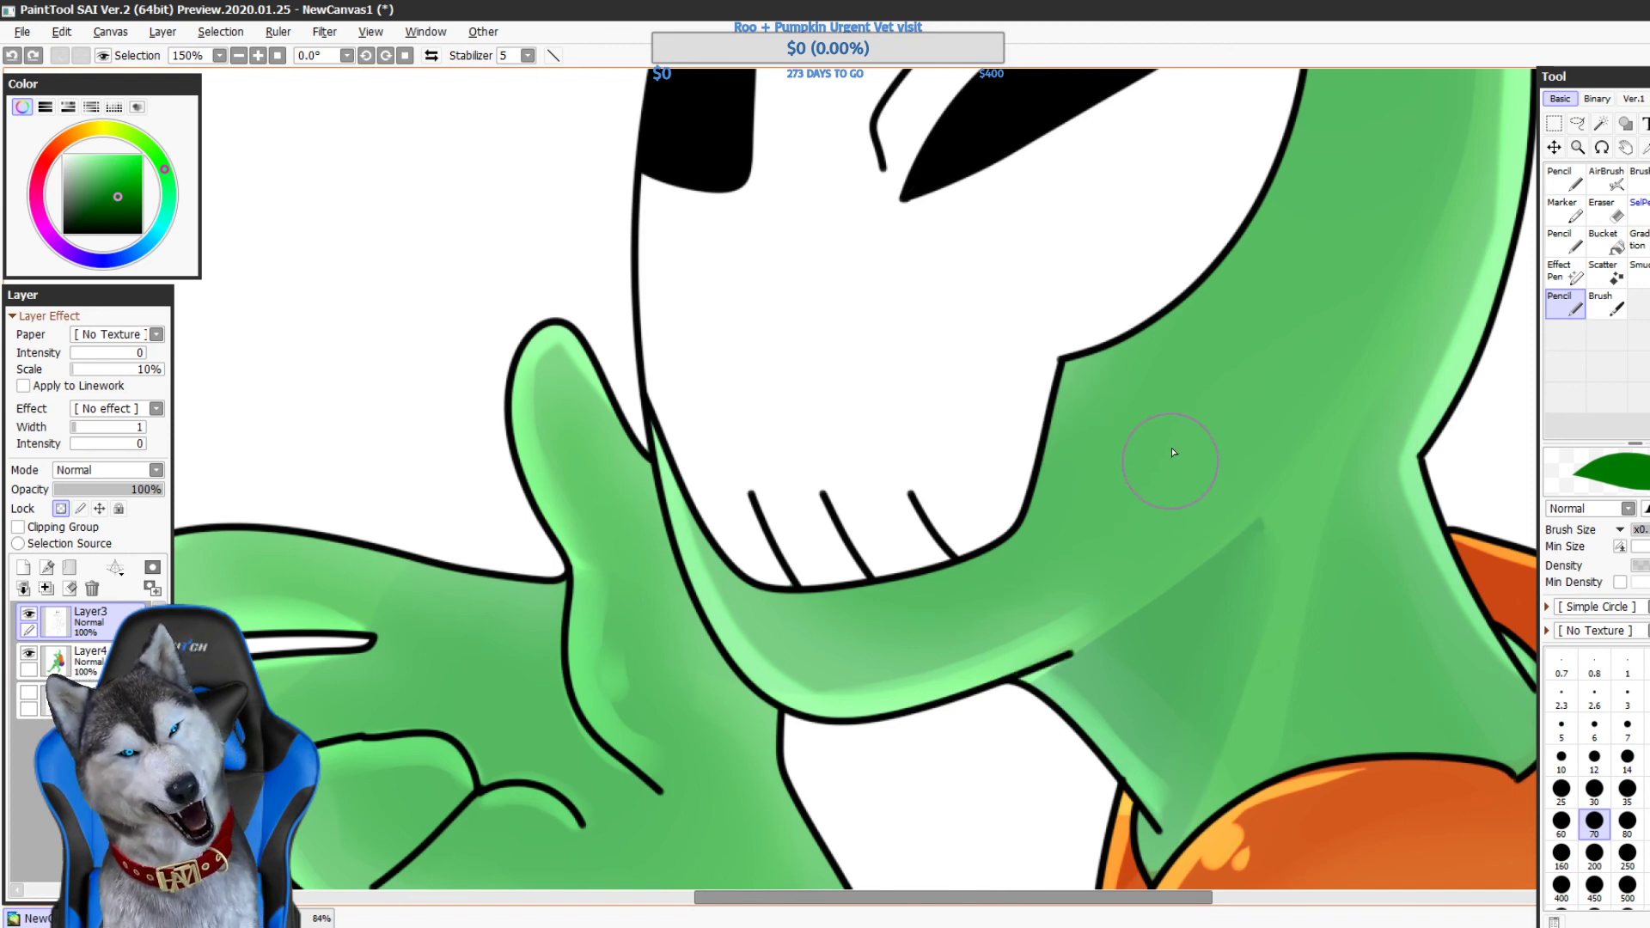
pyautogui.click(104, 211)
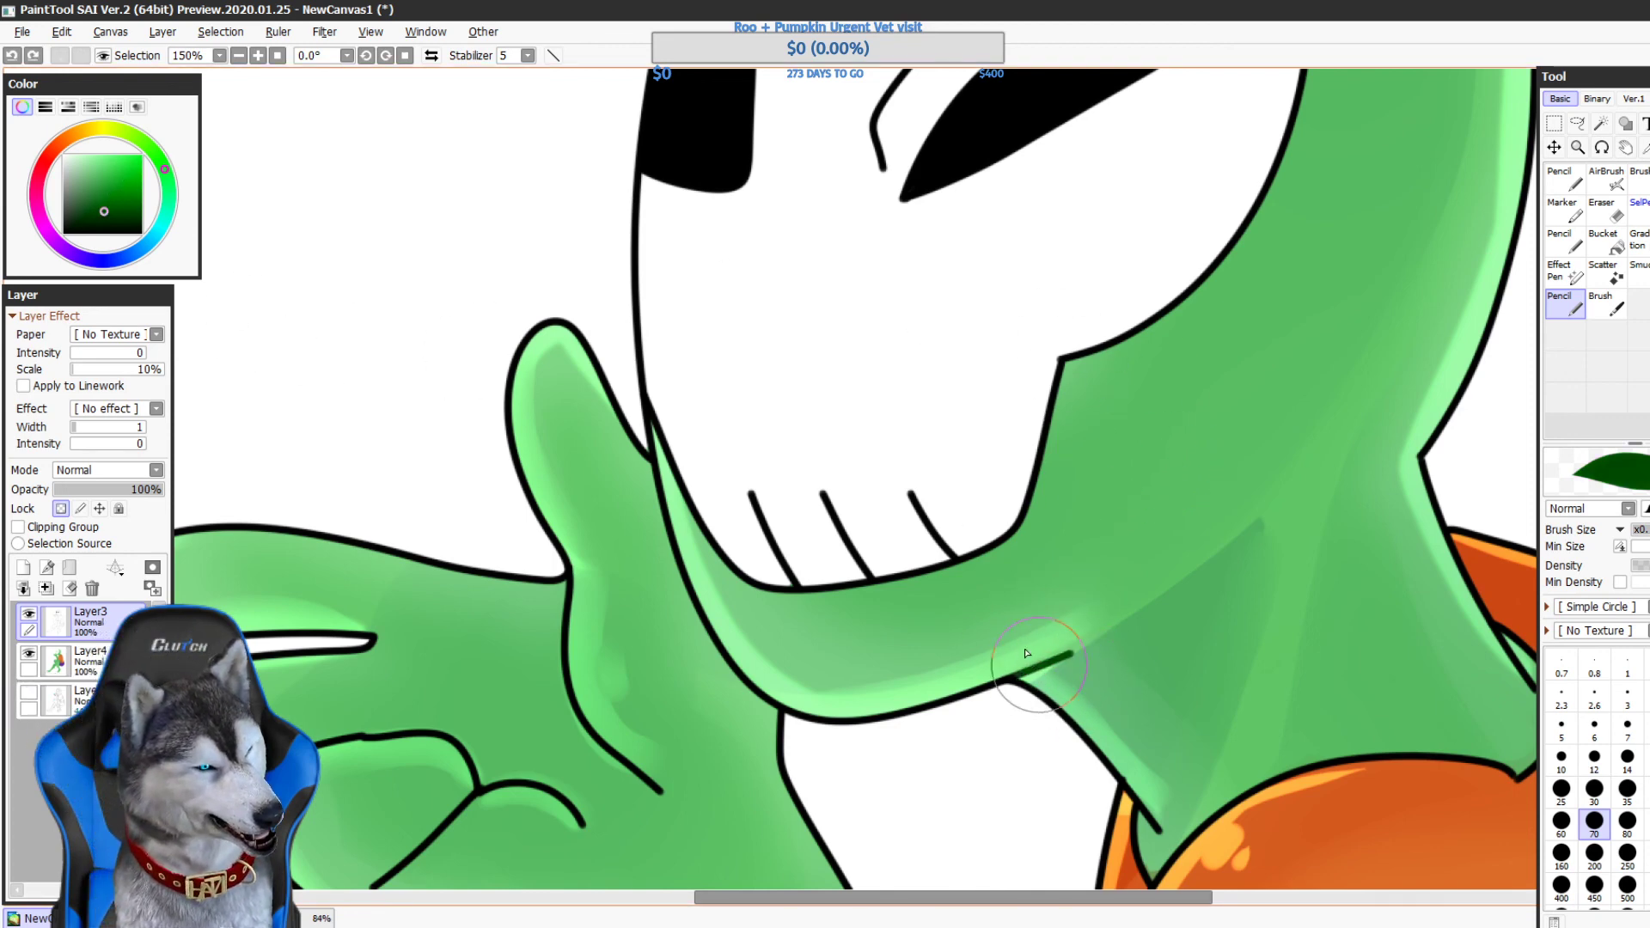
pyautogui.moveTo(1026, 653); pyautogui.dragTo(993, 591)
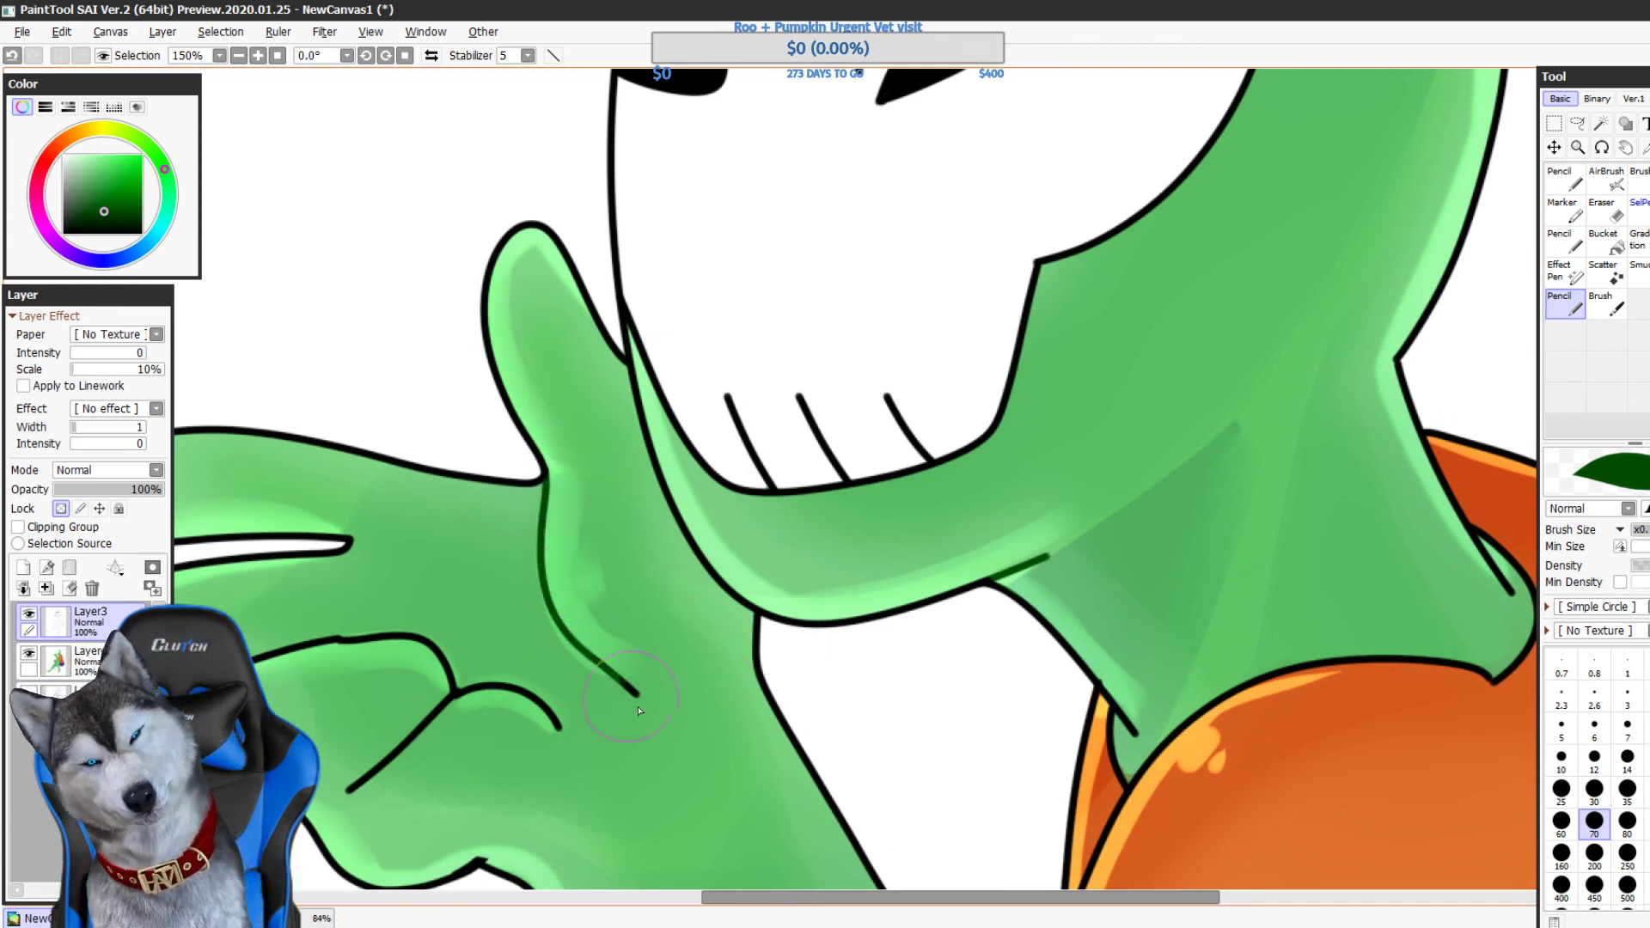
pyautogui.moveTo(639, 710); pyautogui.dragTo(648, 568)
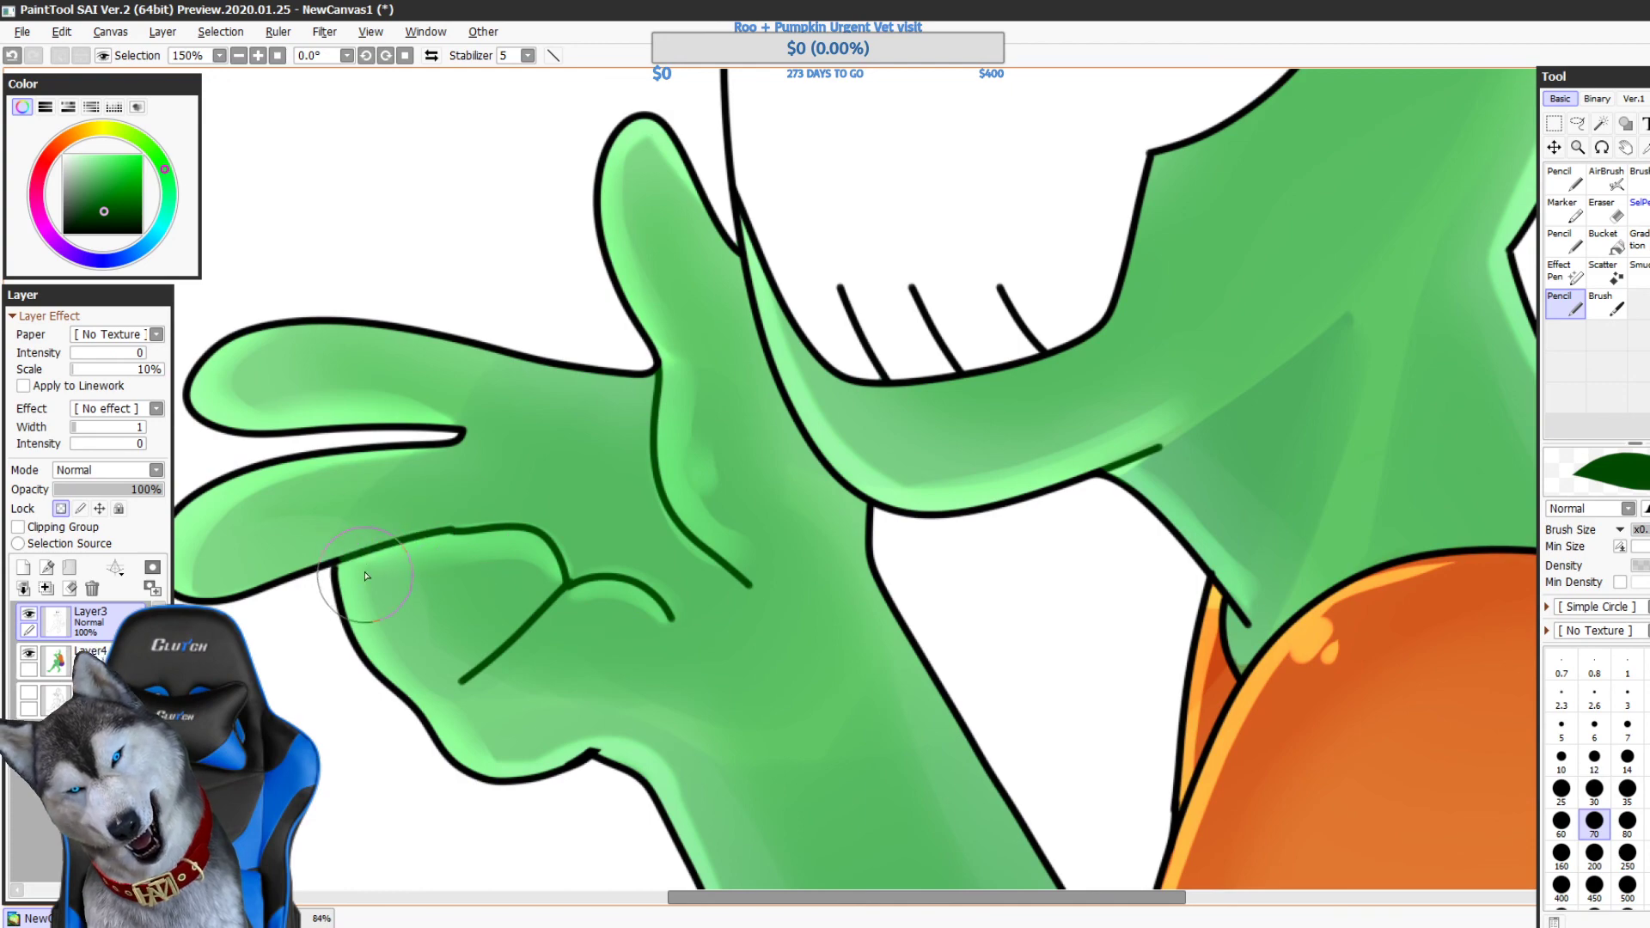
# - Recolour the folded finger lines in the palm and the short neck creases by the shirt collar in very dark green
pyautogui.moveTo(752, 622); pyautogui.dragTo(633, 405)
pyautogui.moveTo(981, 625); pyautogui.dragTo(856, 762)
pyautogui.moveTo(582, 324); pyautogui.dragTo(589, 554)
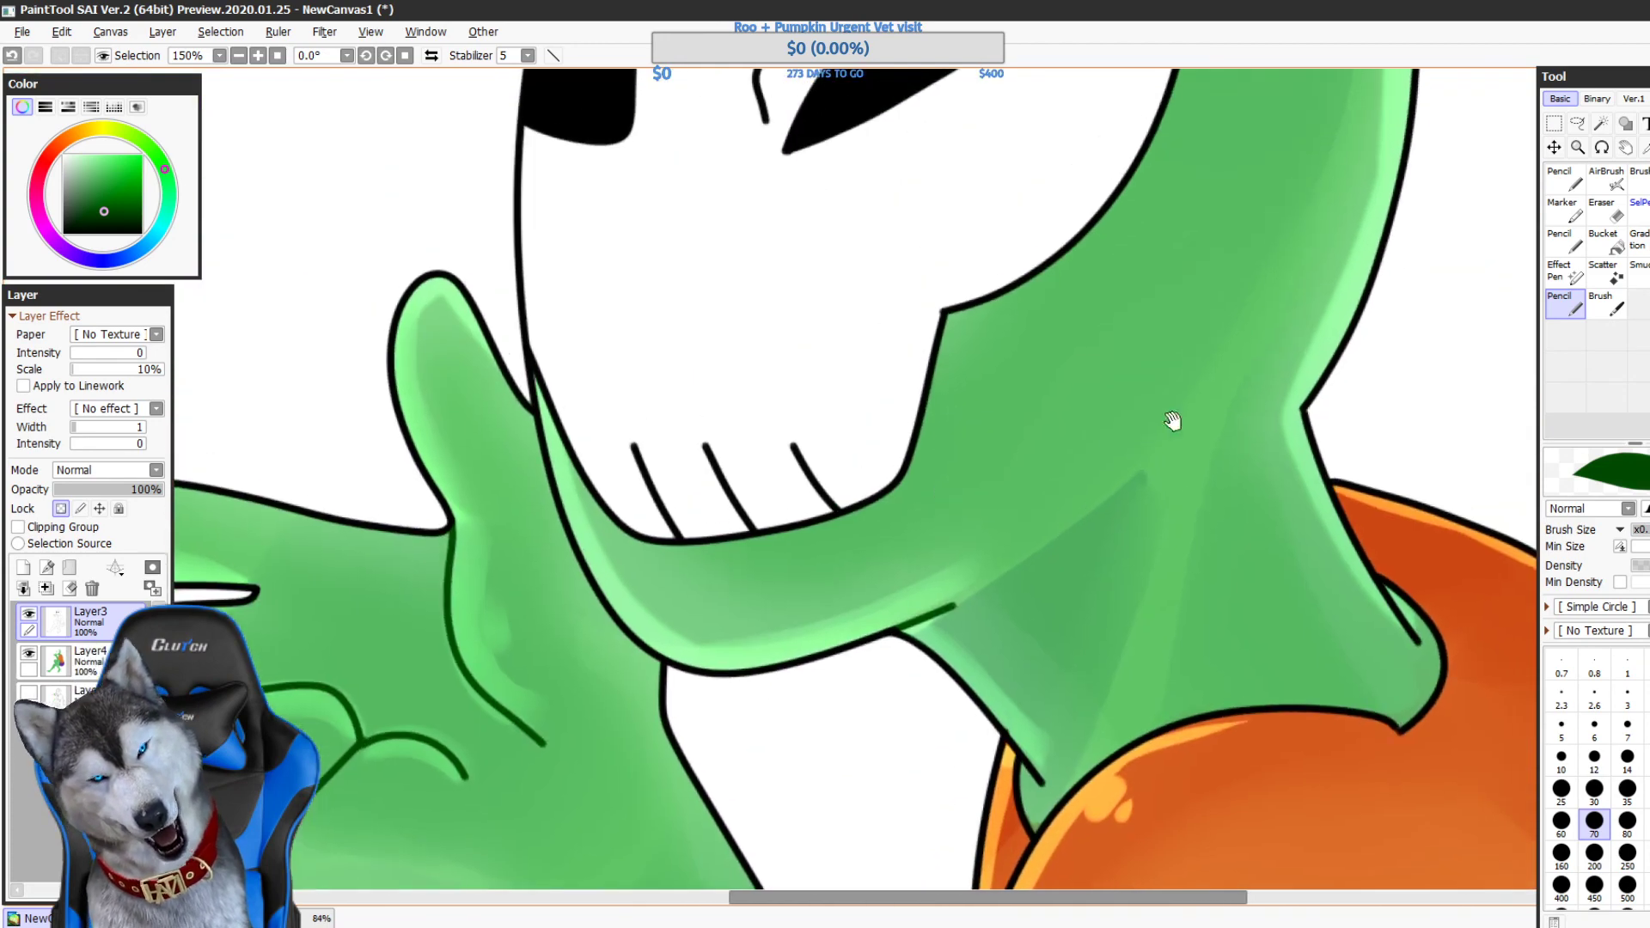
pyautogui.moveTo(1173, 421); pyautogui.dragTo(882, 324)
pyautogui.moveTo(1274, 674); pyautogui.dragTo(1138, 524)
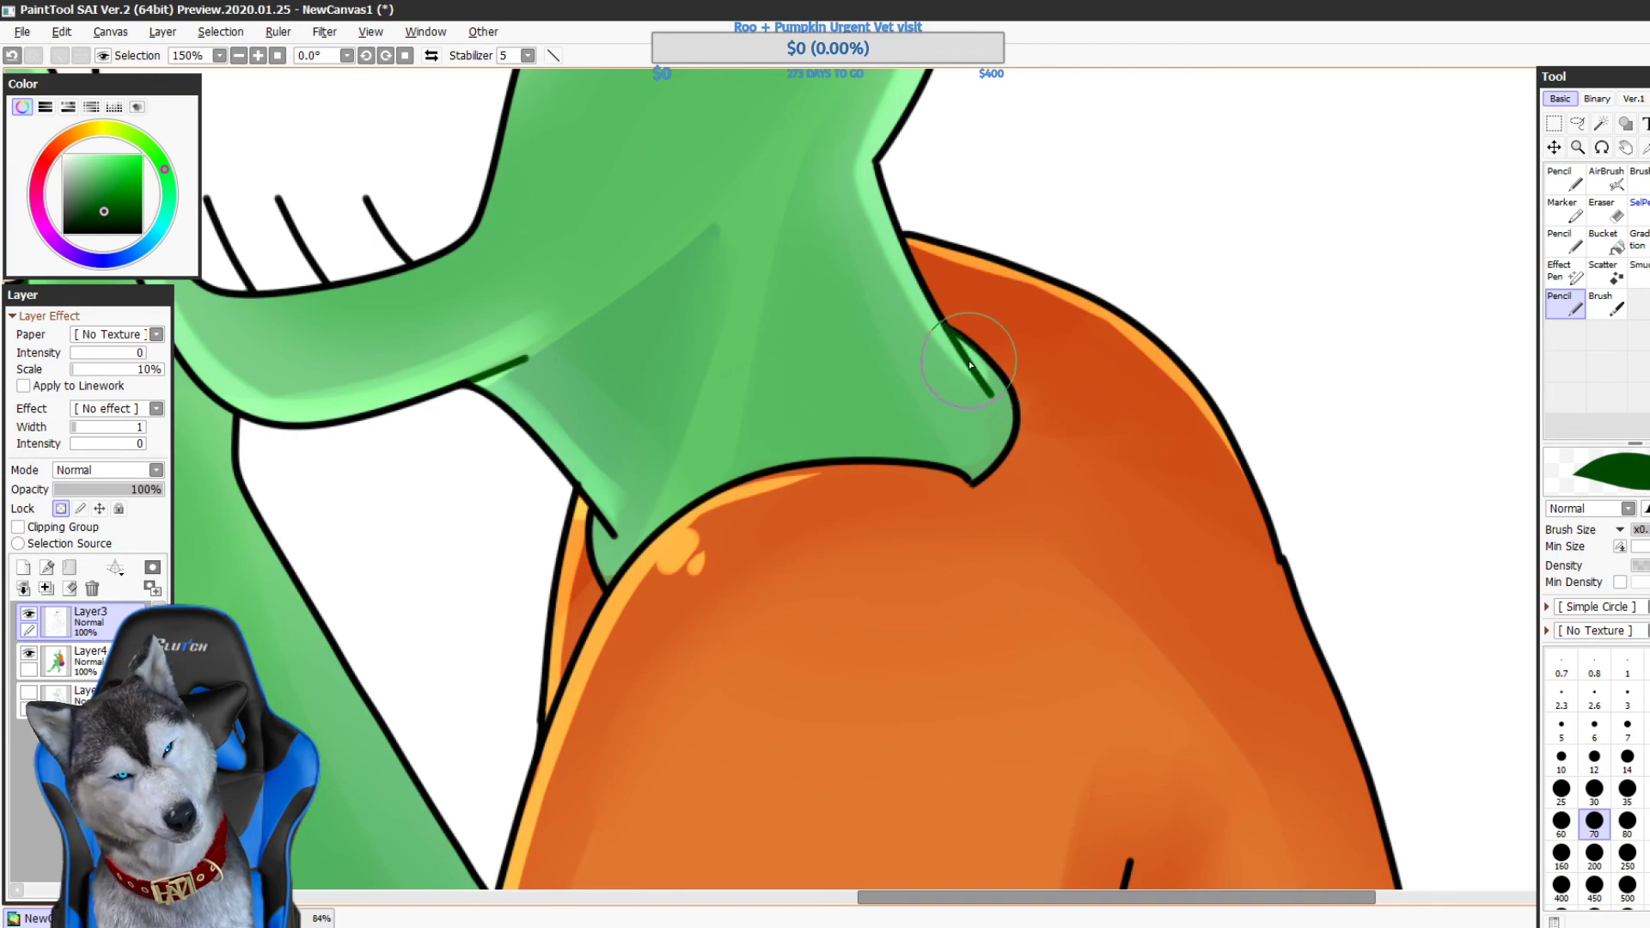
pyautogui.moveTo(1018, 437); pyautogui.dragTo(989, 200)
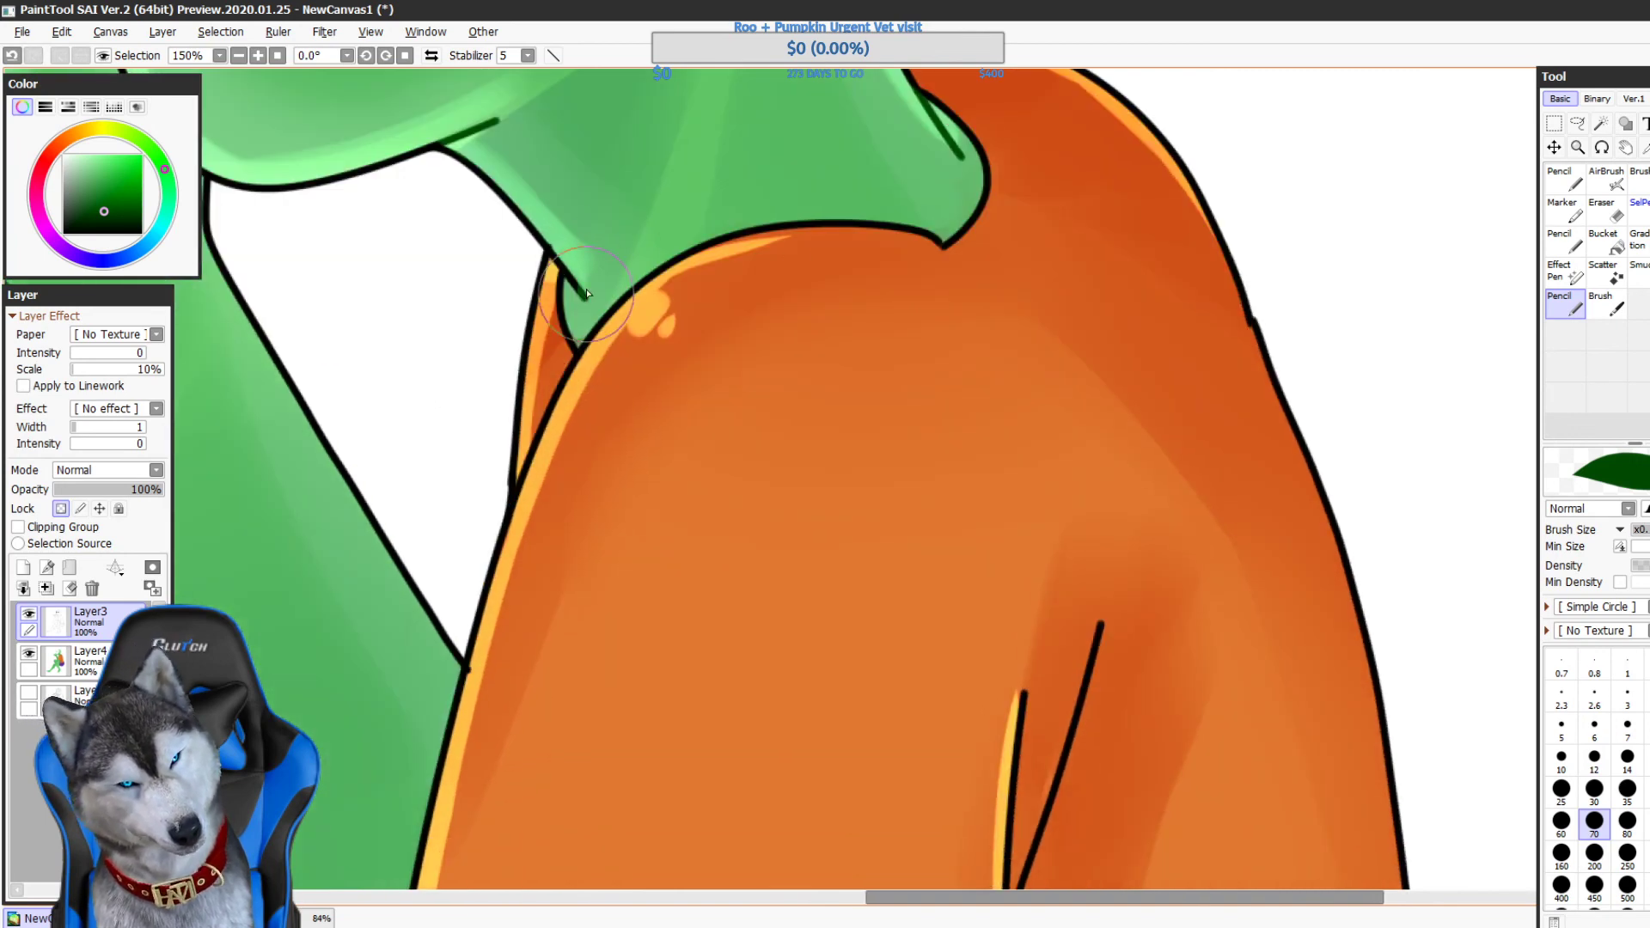
pyautogui.moveTo(651, 382)
pyautogui.mouseDown()
pyautogui.moveTo(839, 633)
pyautogui.moveTo(855, 461)
pyautogui.moveTo(902, 343)
pyautogui.moveTo(928, 411)
pyautogui.moveTo(969, 282)
pyautogui.mouseUp()
# - Recolour the raised leg's inner crease, the arm edge over it, and the drip-shaped arm crease in very dark green
pyautogui.moveTo(774, 505); pyautogui.dragTo(848, 403)
pyautogui.moveTo(700, 515)
pyautogui.mouseDown()
pyautogui.moveTo(655, 595)
pyautogui.moveTo(727, 427)
pyautogui.mouseUp()
pyautogui.moveTo(725, 430); pyautogui.dragTo(728, 588)
pyautogui.moveTo(767, 456)
pyautogui.mouseDown()
pyautogui.moveTo(751, 495)
pyautogui.moveTo(811, 417)
pyautogui.mouseUp()
pyautogui.moveTo(827, 478); pyautogui.dragTo(842, 445)
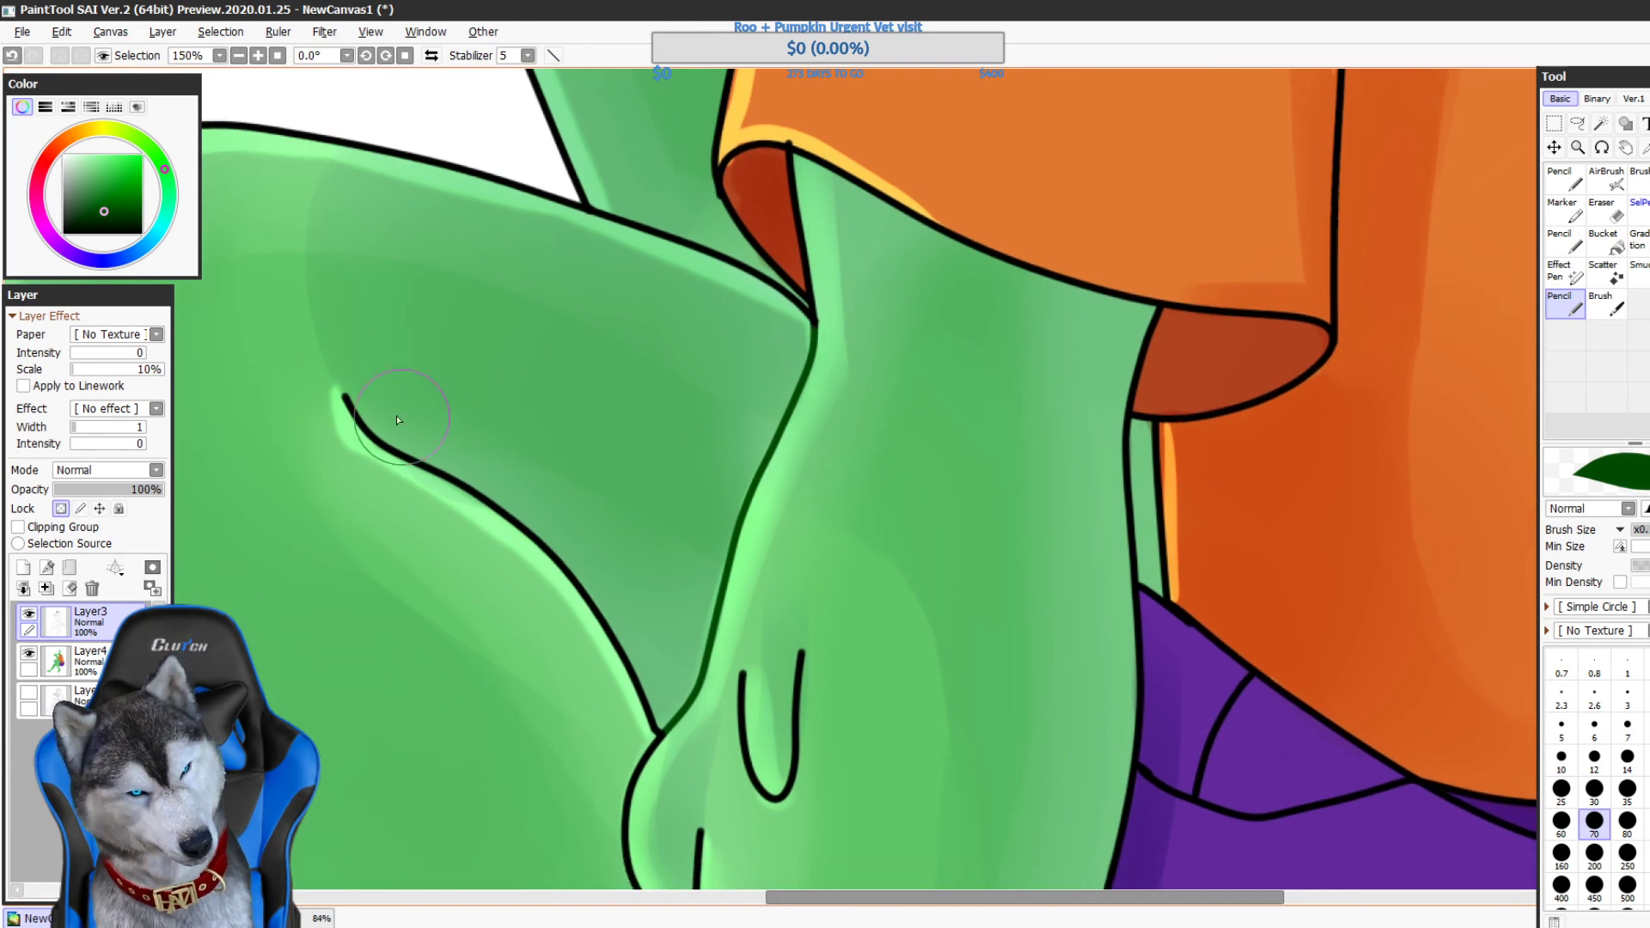
pyautogui.moveTo(345, 398); pyautogui.dragTo(662, 753)
pyautogui.moveTo(741, 673)
pyautogui.mouseDown()
pyautogui.moveTo(740, 744)
pyautogui.moveTo(801, 657)
pyautogui.mouseUp()
pyautogui.moveTo(800, 681); pyautogui.dragTo(785, 452)
# - Recolour the forearm edge over the leg and the inner finger lines of the lowered hand in very dark green
pyautogui.moveTo(632, 559)
pyautogui.mouseDown()
pyautogui.moveTo(625, 670)
pyautogui.moveTo(670, 716)
pyautogui.mouseUp()
pyautogui.moveTo(689, 634)
pyautogui.mouseDown()
pyautogui.moveTo(679, 768)
pyautogui.moveTo(809, 371)
pyautogui.mouseUp()
pyautogui.moveTo(792, 461)
pyautogui.mouseDown()
pyautogui.moveTo(772, 685)
pyautogui.moveTo(727, 722)
pyautogui.moveTo(650, 730)
pyautogui.moveTo(648, 505)
pyautogui.mouseUp()
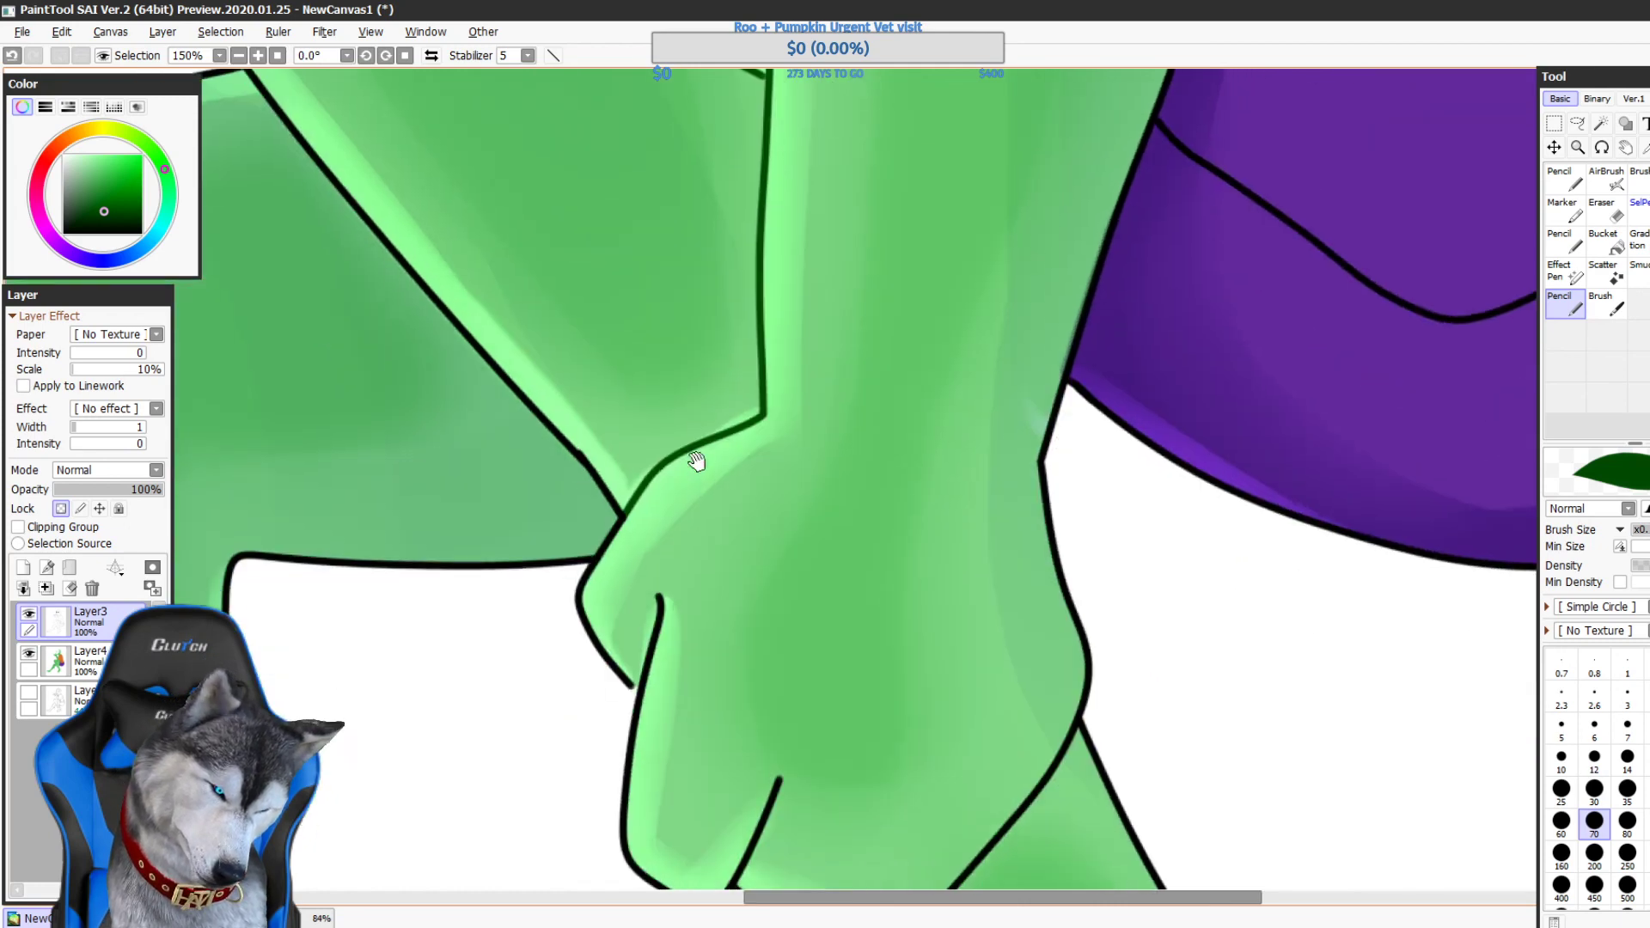
pyautogui.moveTo(770, 730); pyautogui.dragTo(712, 534)
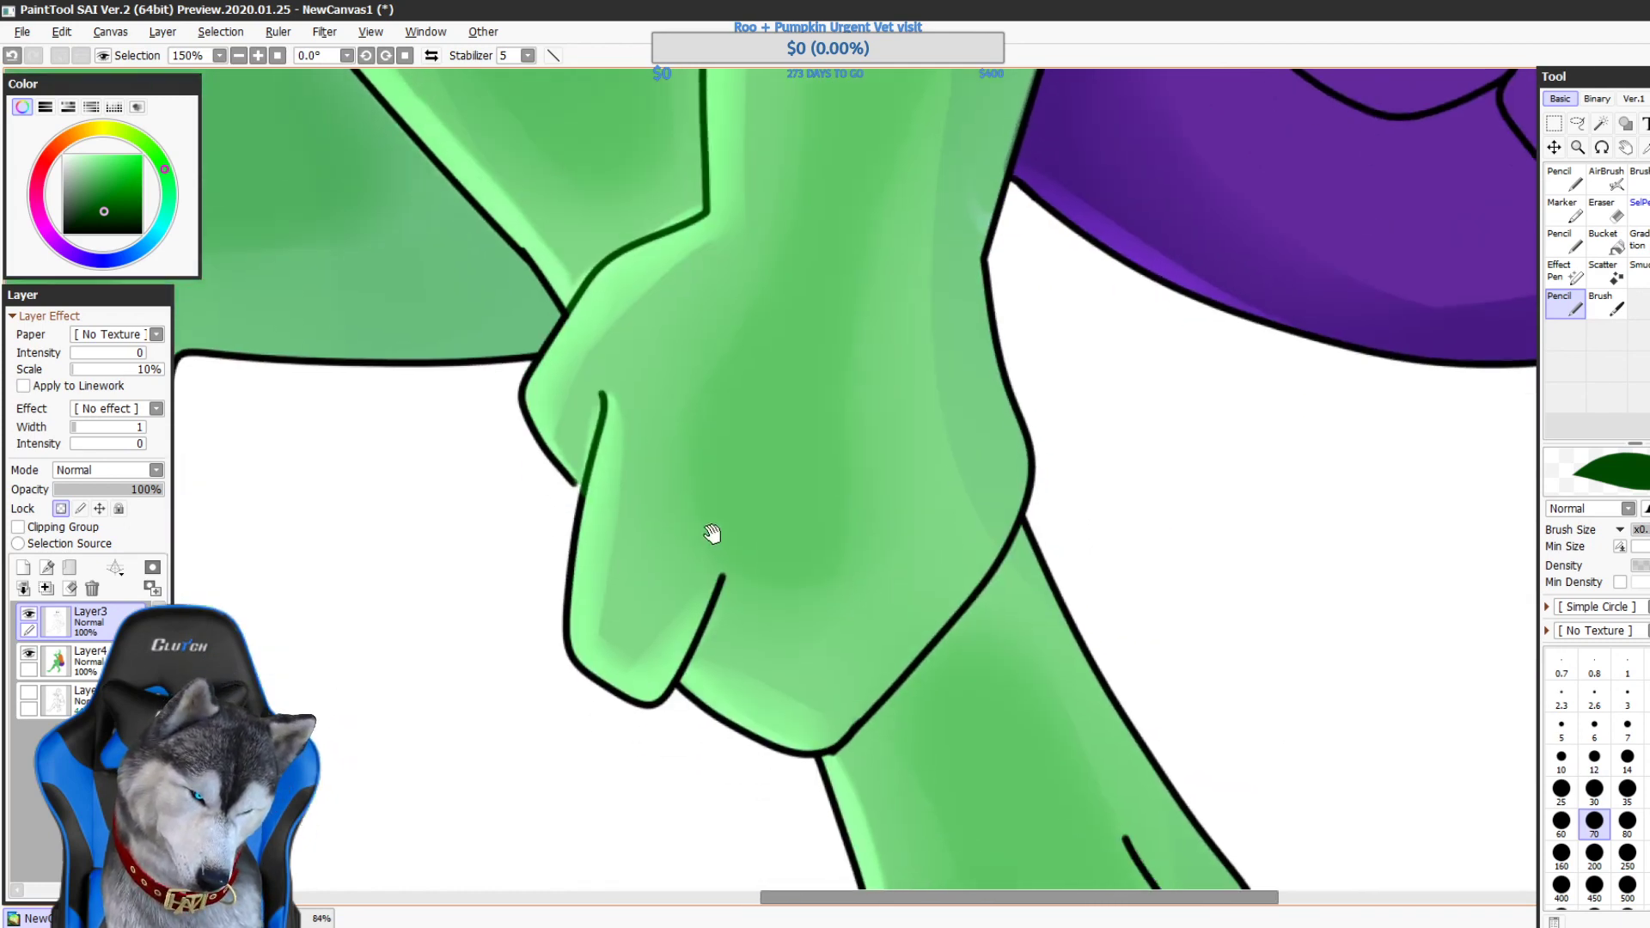
pyautogui.moveTo(688, 673)
pyautogui.mouseDown()
pyautogui.moveTo(587, 541)
pyautogui.moveTo(614, 471)
pyautogui.mouseUp()
pyautogui.hotkey('ctrl', 'z')
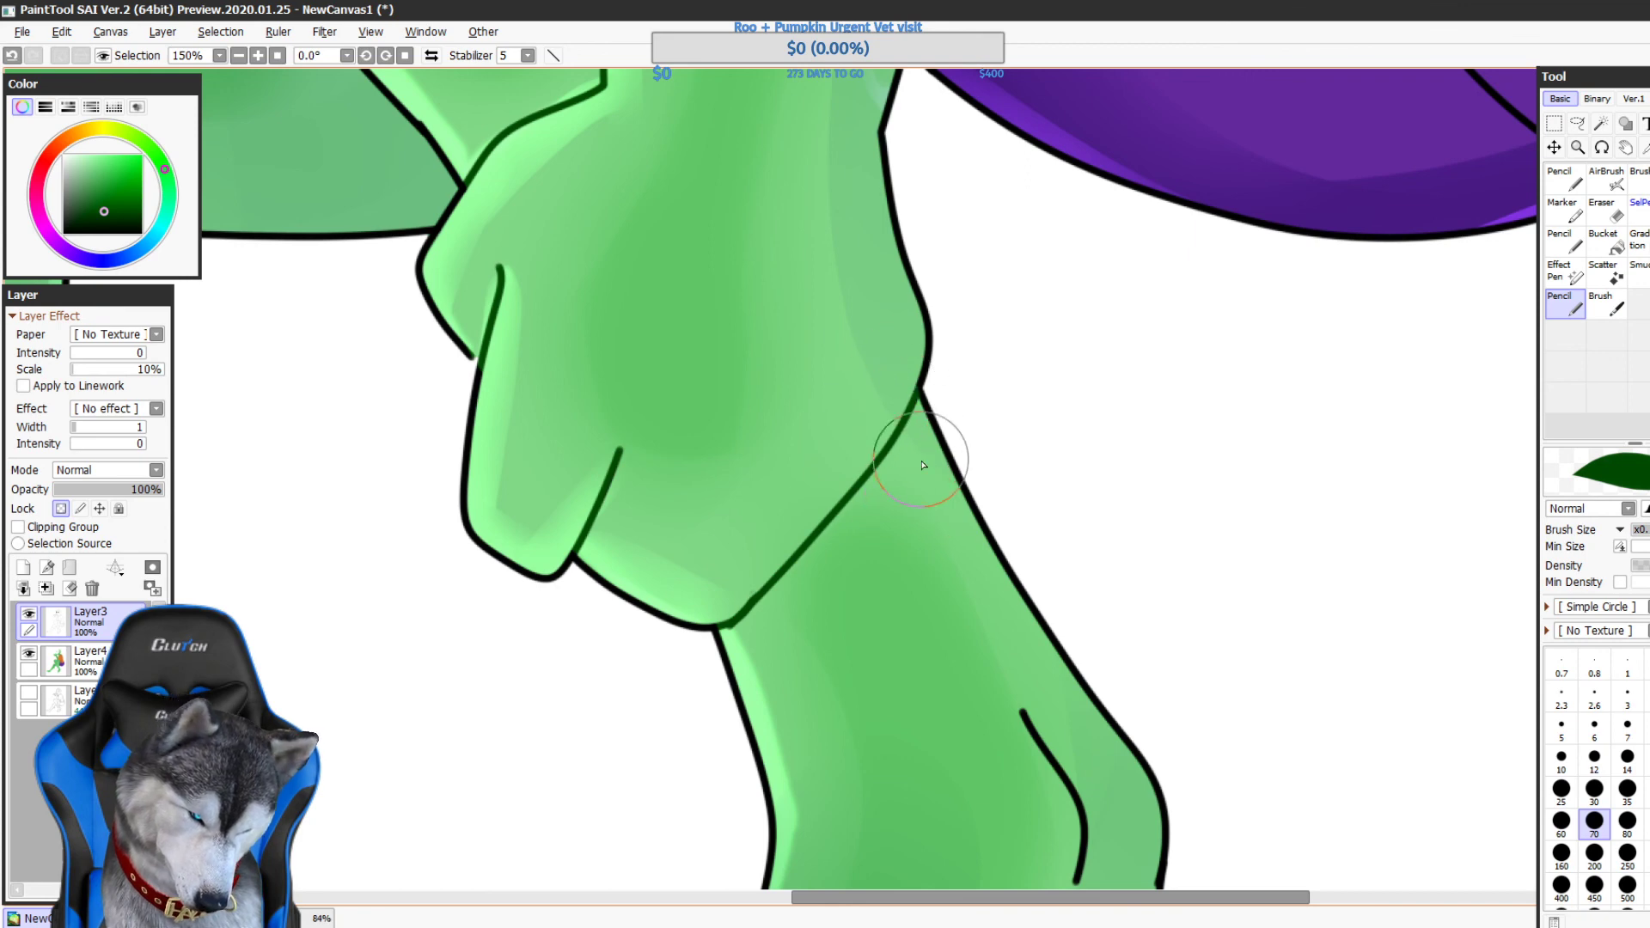
# - Recolour the thigh edge overlapping the bent leg and the drip-shaped crease on that lower leg in very dark green
pyautogui.moveTo(879, 443); pyautogui.dragTo(1091, 644)
pyautogui.moveTo(1121, 621); pyautogui.dragTo(1222, 739)
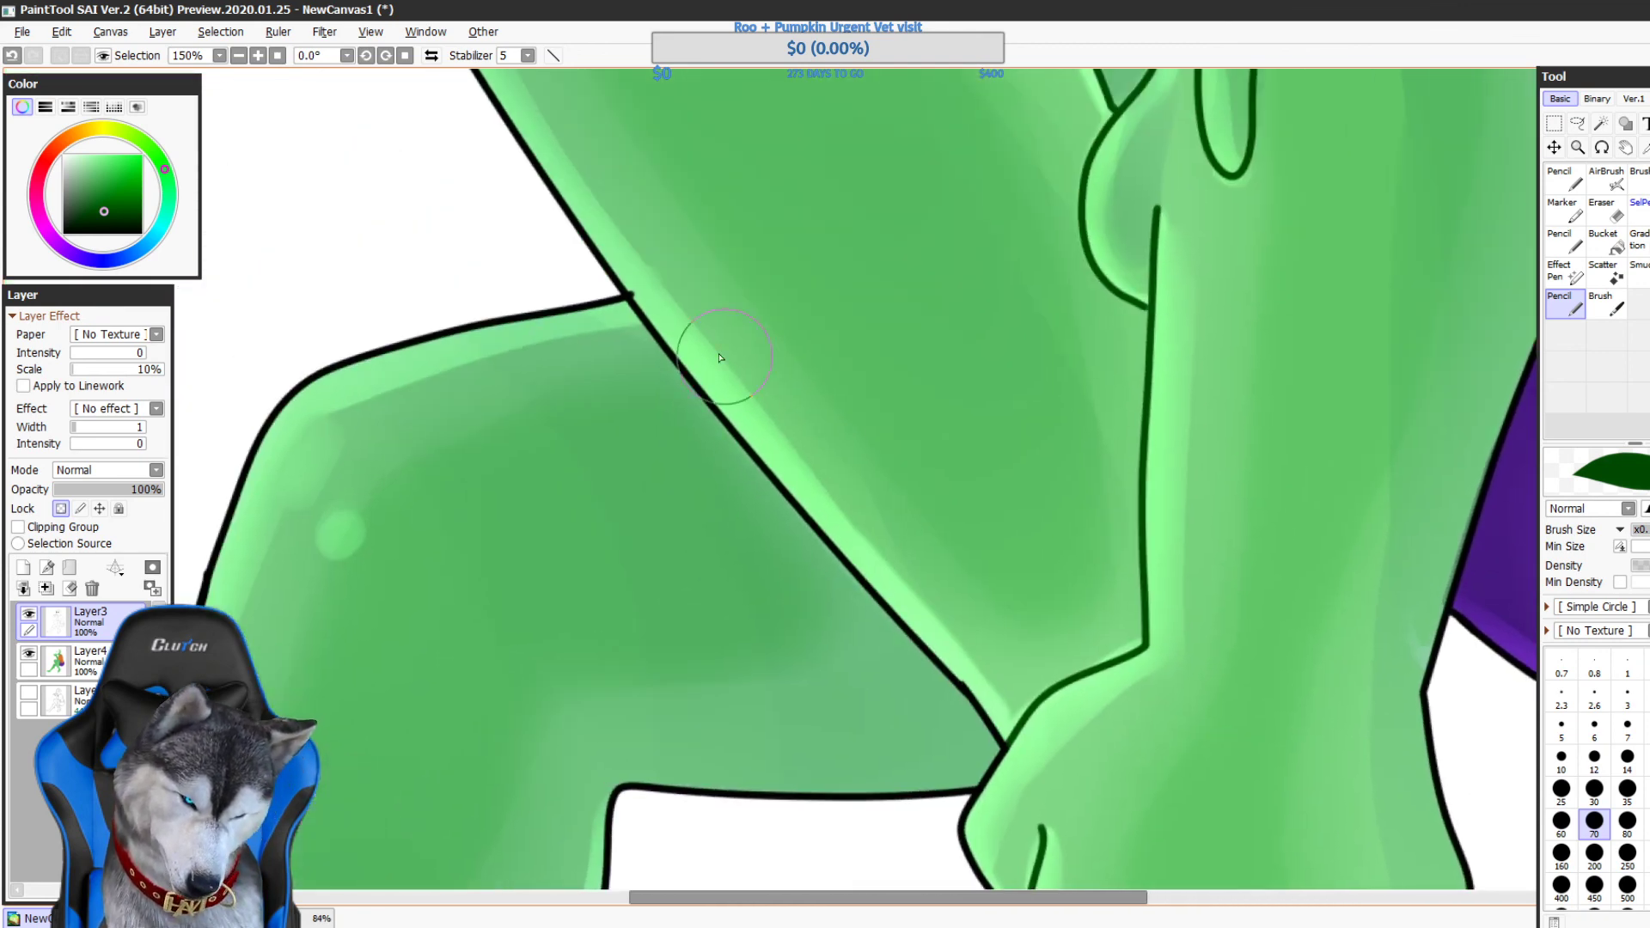
pyautogui.moveTo(678, 331)
pyautogui.mouseDown()
pyautogui.moveTo(873, 595)
pyautogui.moveTo(988, 703)
pyautogui.mouseUp()
pyautogui.moveTo(1067, 746); pyautogui.dragTo(1366, 299)
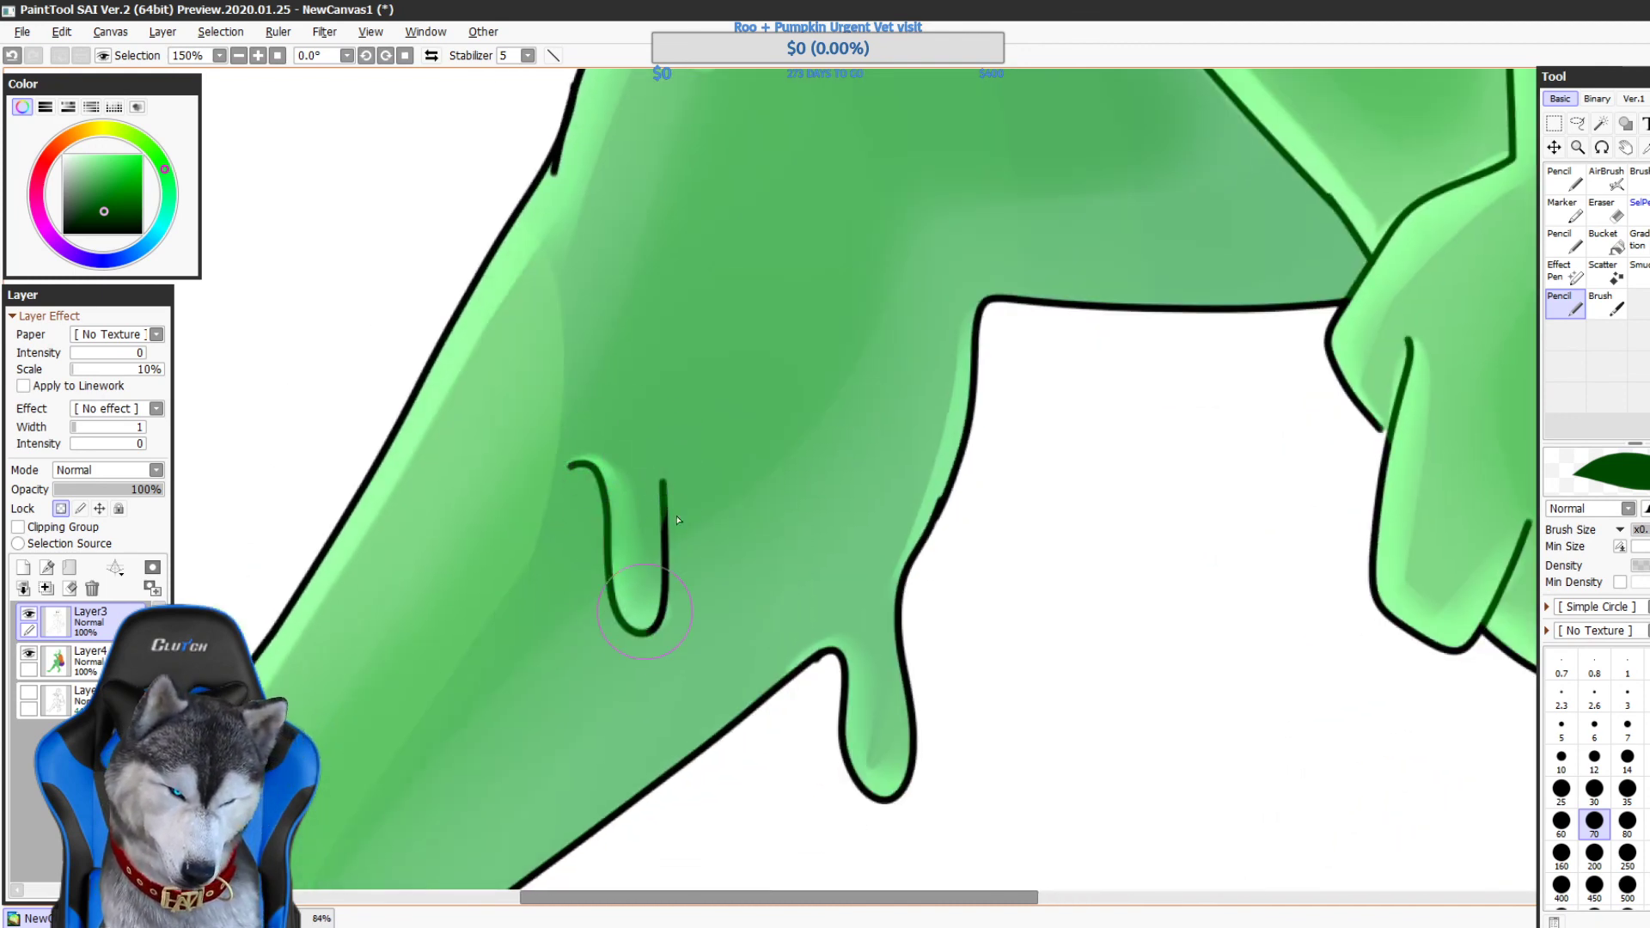
pyautogui.moveTo(678, 520); pyautogui.dragTo(824, 674)
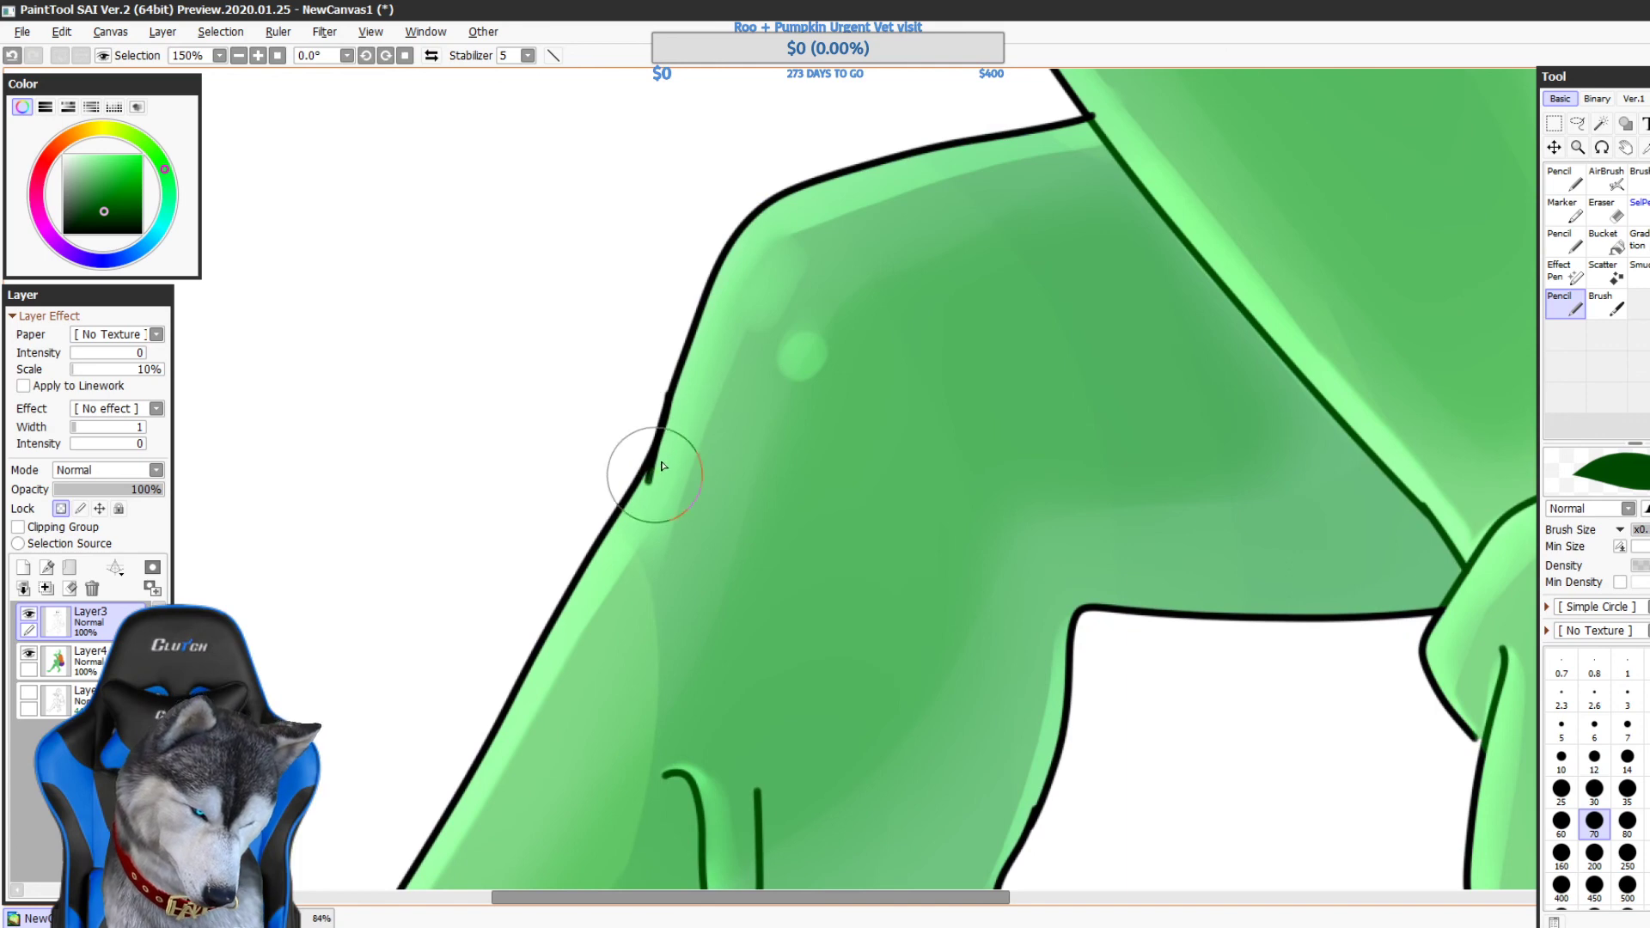
pyautogui.moveTo(1050, 713); pyautogui.dragTo(1094, 527)
pyautogui.moveTo(1179, 666); pyautogui.dragTo(1363, 478)
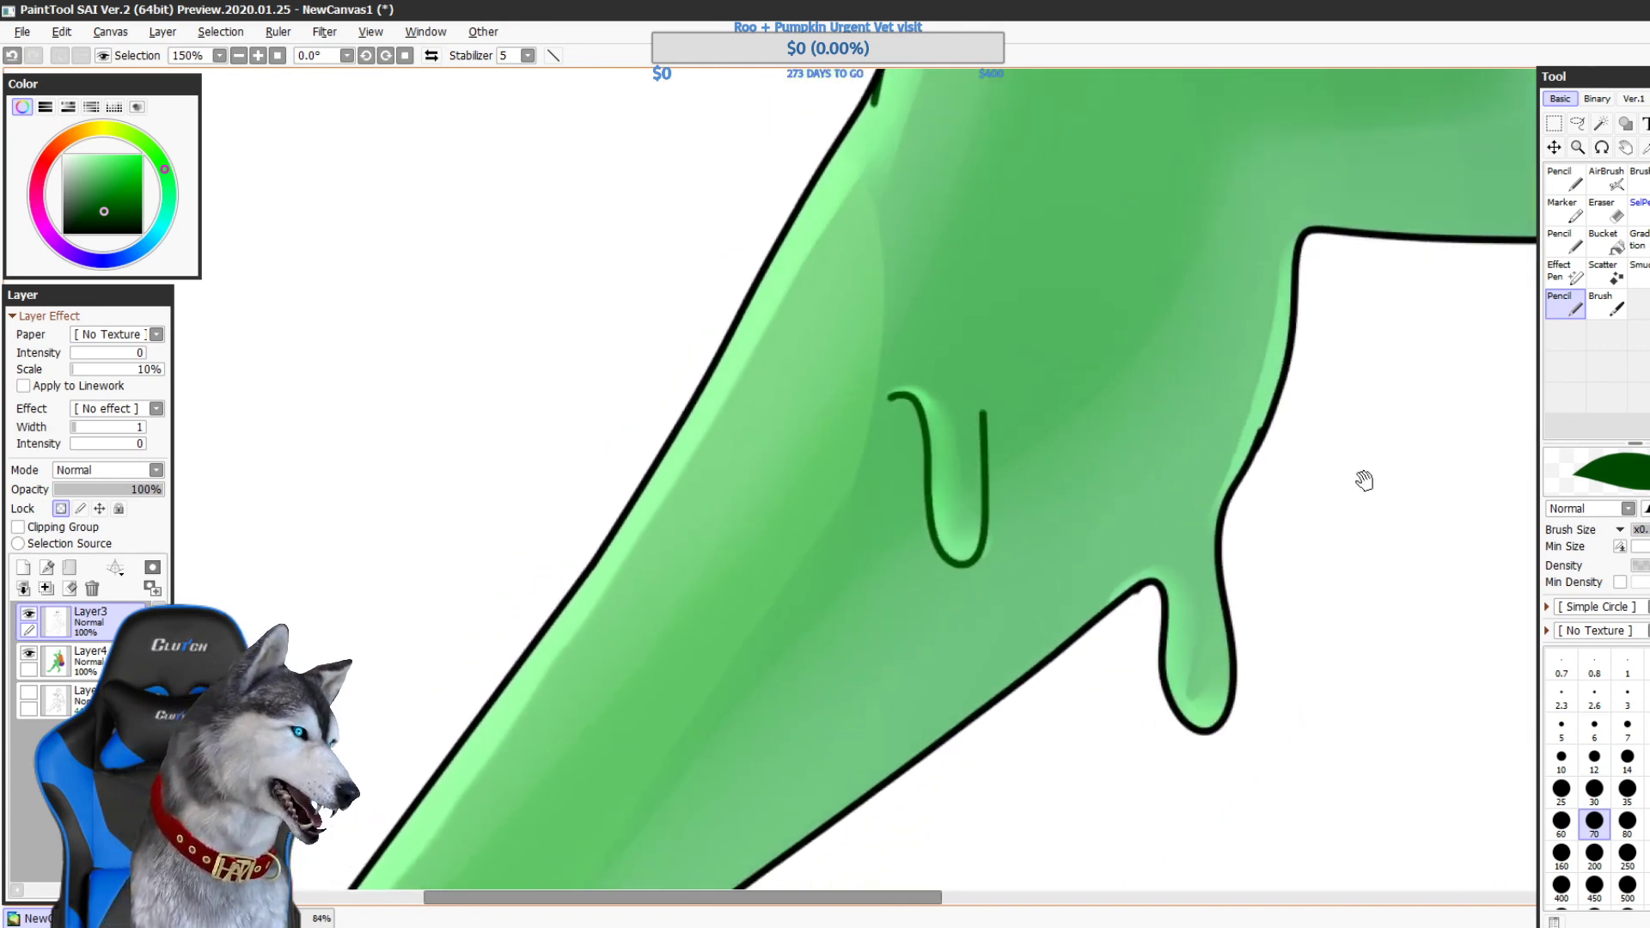
# - Recolour the three toe lines on each foot in very dark green
pyautogui.moveTo(1274, 684); pyautogui.dragTo(1395, 472)
pyautogui.moveTo(1045, 735)
pyautogui.mouseDown()
pyautogui.moveTo(1322, 527)
pyautogui.moveTo(1649, 411)
pyautogui.mouseUp()
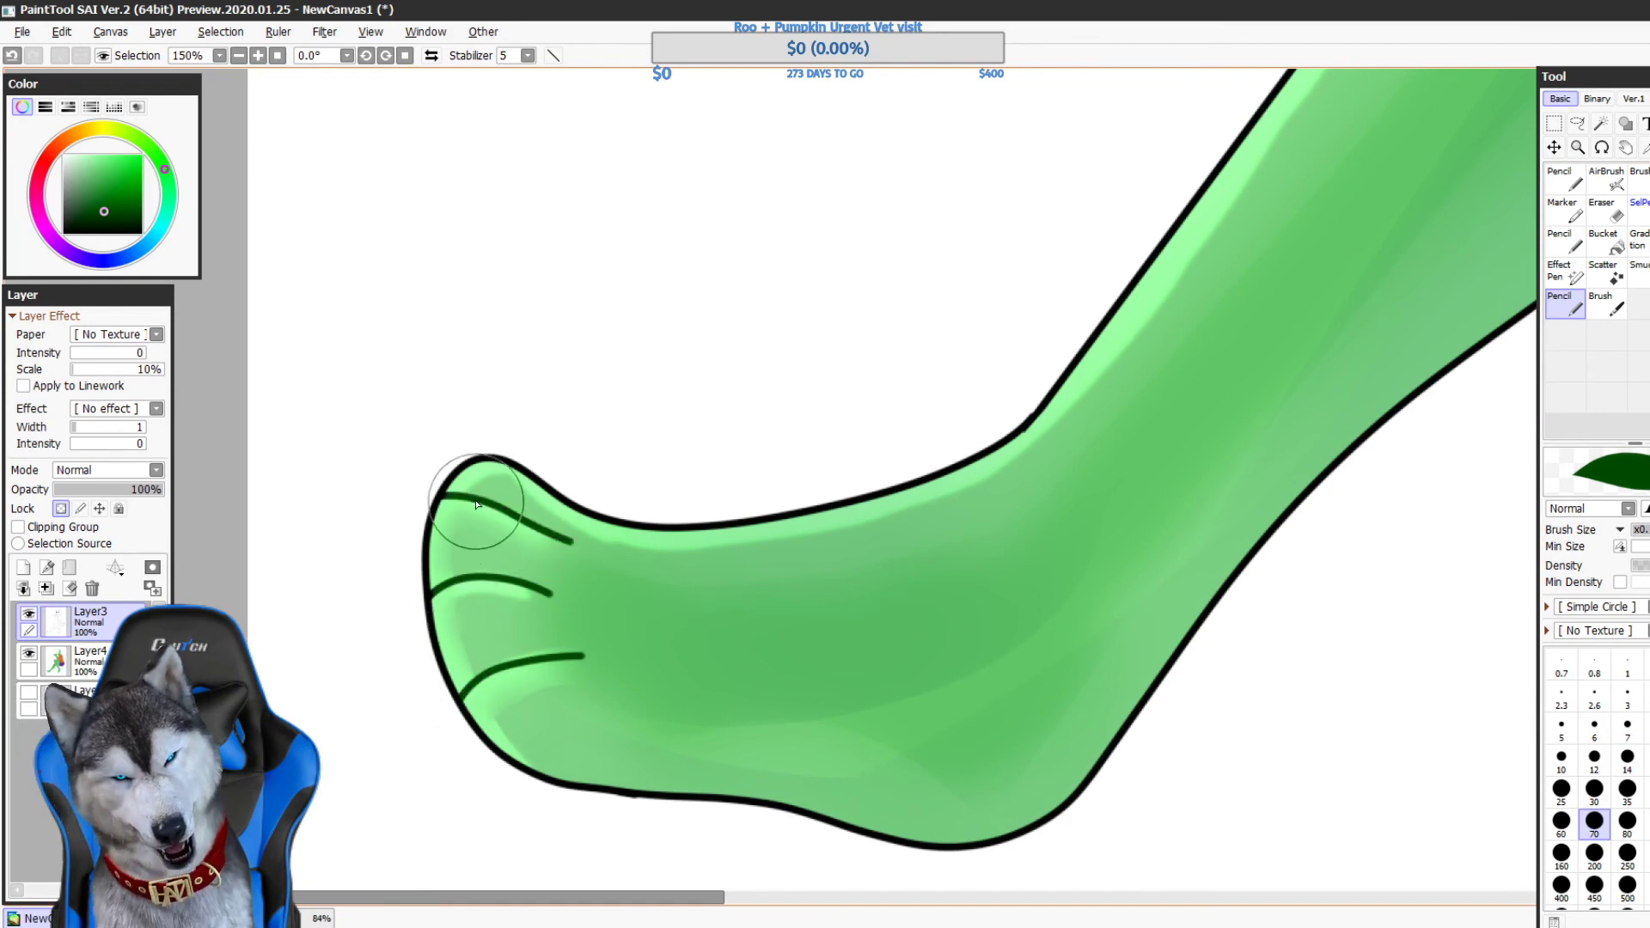
pyautogui.press('space')
pyautogui.moveTo(1287, 707); pyautogui.dragTo(569, 676)
pyautogui.moveTo(1375, 687)
pyautogui.mouseDown()
pyautogui.moveTo(942, 627)
pyautogui.moveTo(868, 575)
pyautogui.moveTo(972, 519)
pyautogui.mouseUp()
pyautogui.moveTo(1205, 539)
pyautogui.mouseDown()
pyautogui.moveTo(792, 681)
pyautogui.moveTo(774, 748)
pyautogui.moveTo(760, 741)
pyautogui.mouseUp()
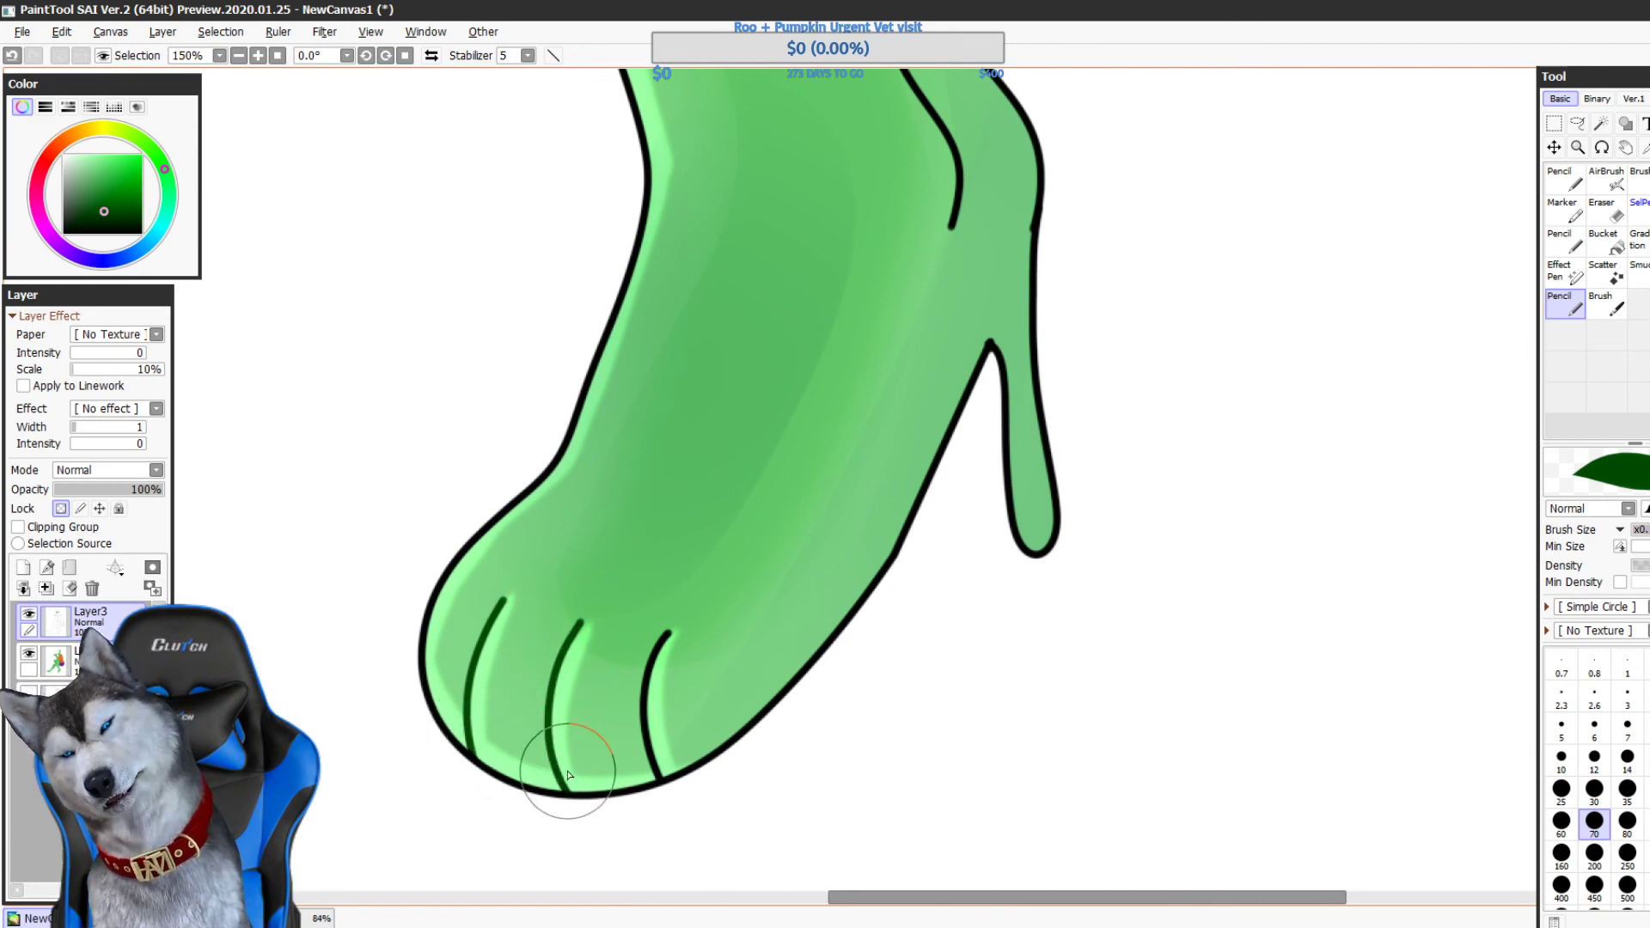
pyautogui.moveTo(645, 717); pyautogui.dragTo(673, 759)
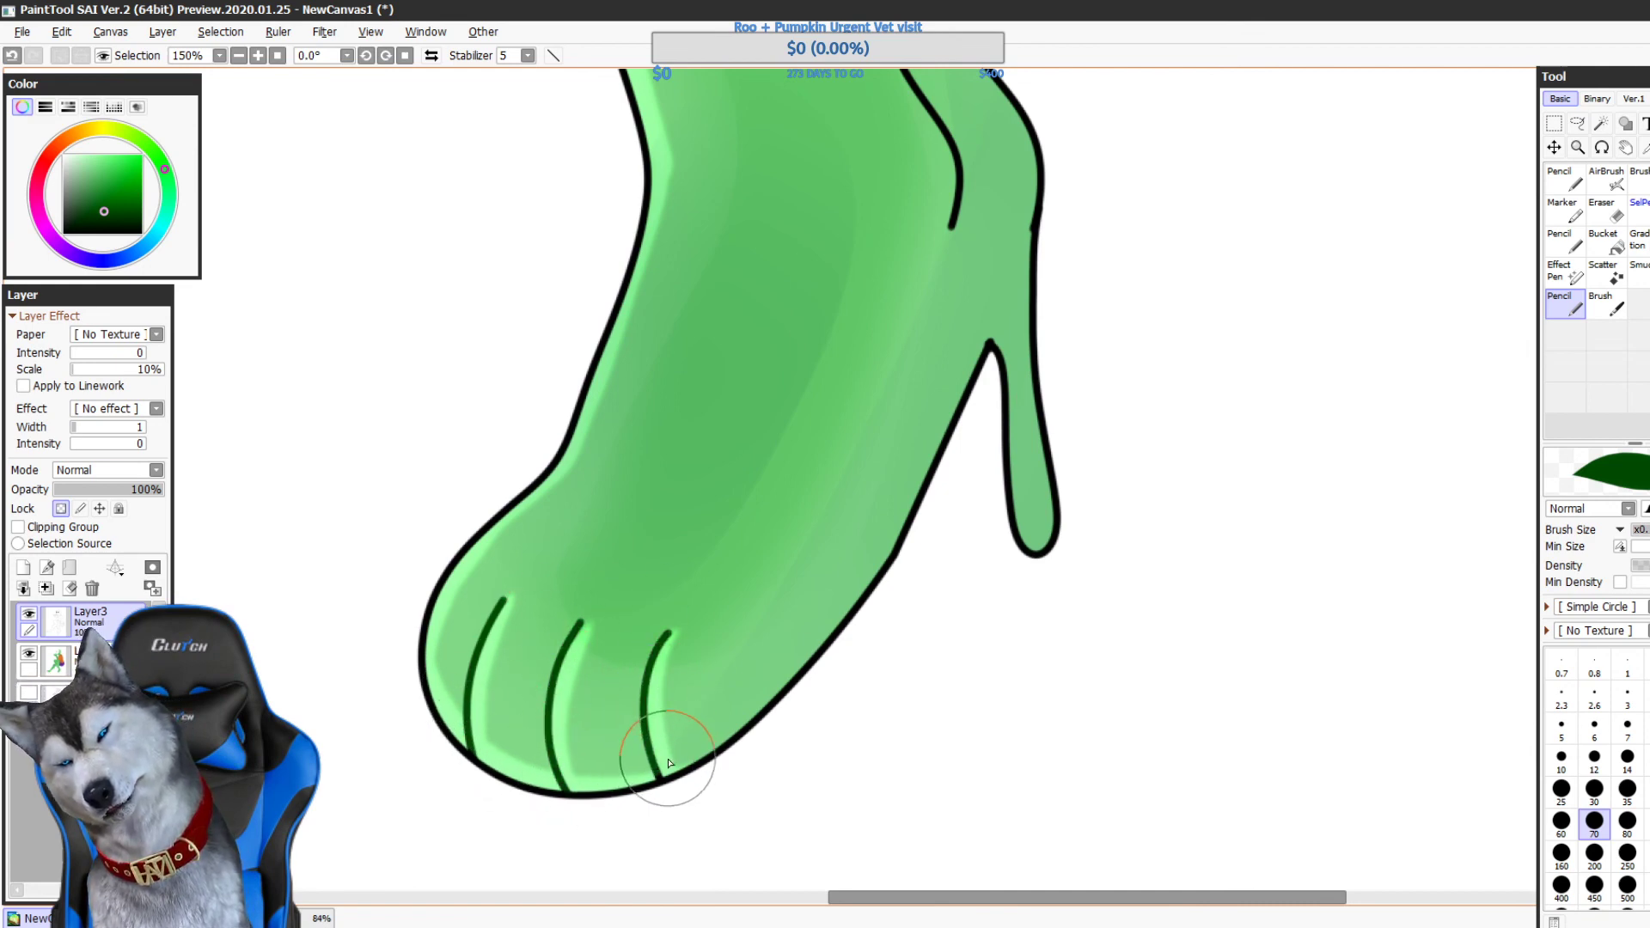
# - Recolour the short curved crease on the back of the lower leg above the hanging drip in very dark green
pyautogui.moveTo(797, 477)
pyautogui.mouseDown()
pyautogui.moveTo(718, 702)
pyautogui.moveTo(716, 837)
pyautogui.mouseUp()
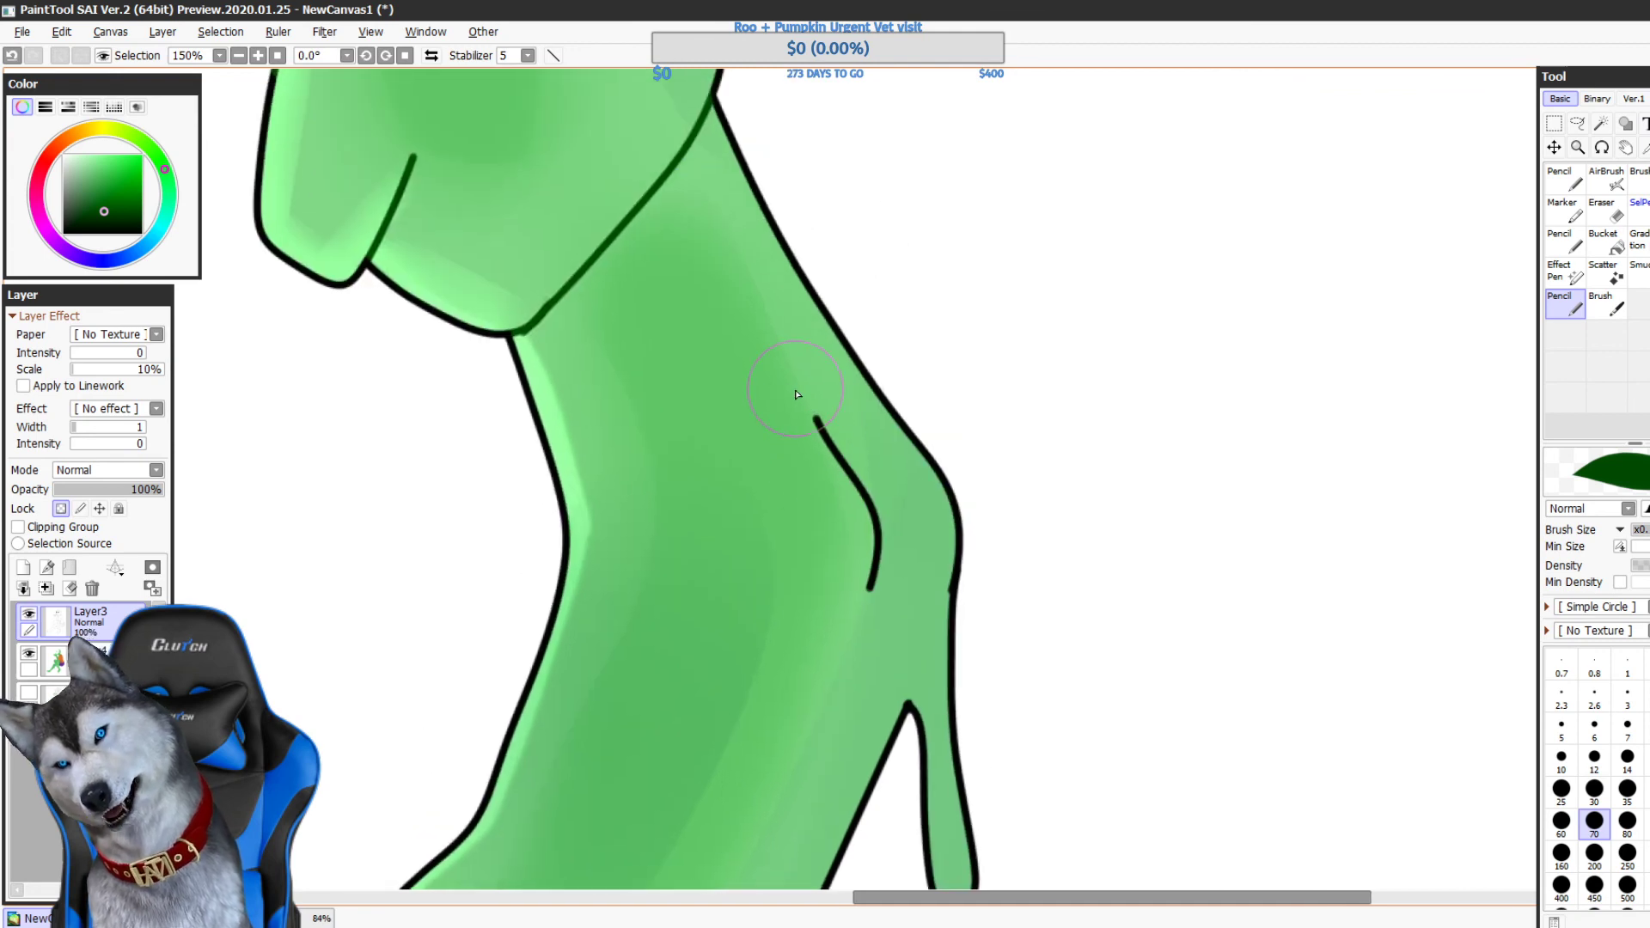
pyautogui.moveTo(1026, 688); pyautogui.dragTo(925, 471)
pyautogui.moveTo(1060, 529); pyautogui.dragTo(1256, 766)
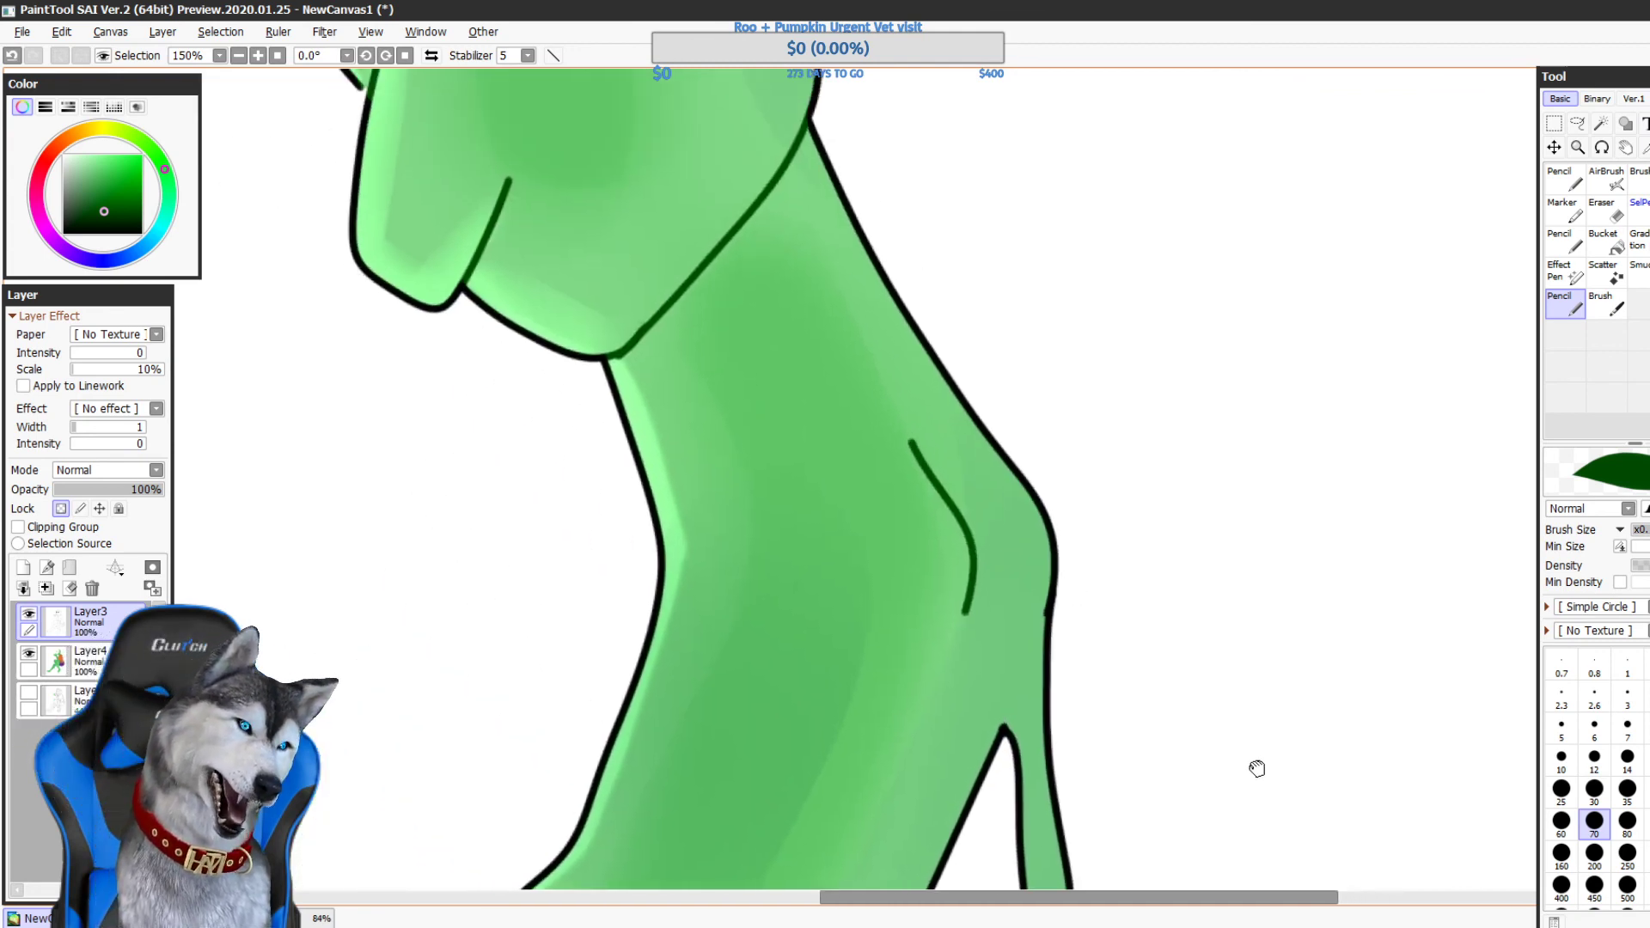
# - Sample the purple of the shorts, darken it to near-black purple, and recolour the outline of the large front patch
pyautogui.moveTo(1160, 711); pyautogui.dragTo(1249, 843)
pyautogui.moveTo(1167, 423); pyautogui.dragTo(1171, 788)
pyautogui.moveTo(1282, 329)
pyautogui.mouseDown()
pyautogui.moveTo(1189, 611)
pyautogui.moveTo(1237, 634)
pyautogui.moveTo(1023, 538)
pyautogui.mouseUp()
pyautogui.keyDown('alt'); pyautogui.click(1008, 523); pyautogui.keyUp('alt')
pyautogui.click(101, 216)
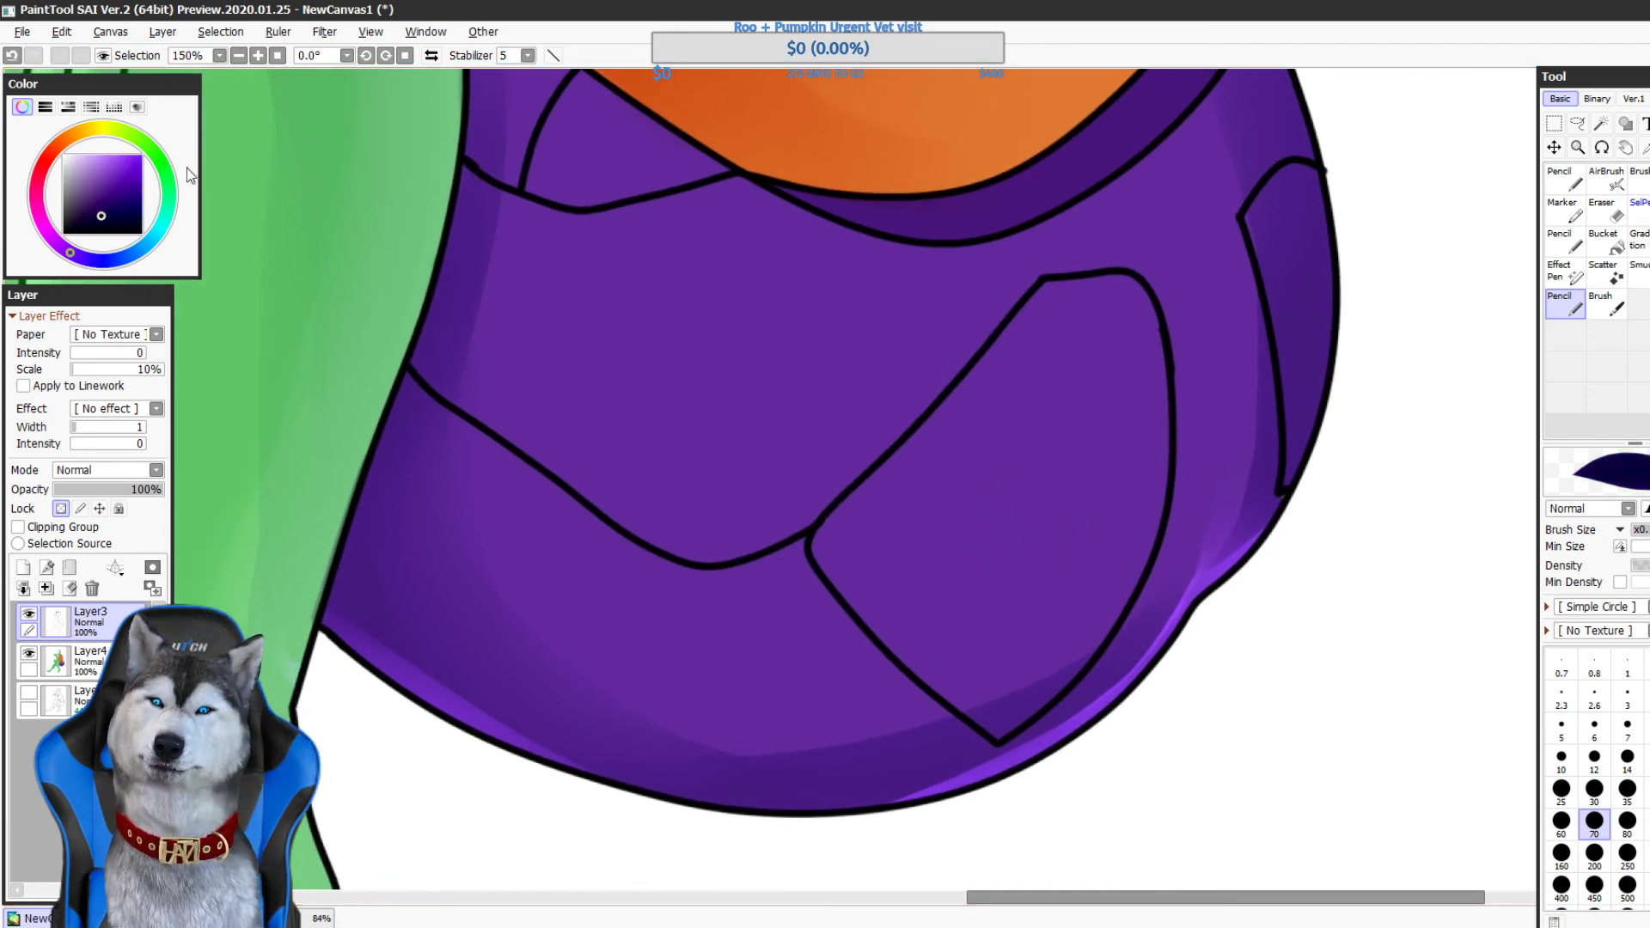
pyautogui.moveTo(930, 710)
pyautogui.mouseDown()
pyautogui.moveTo(1012, 707)
pyautogui.moveTo(948, 725)
pyautogui.moveTo(1014, 702)
pyautogui.moveTo(1005, 730)
pyautogui.moveTo(1102, 645)
pyautogui.moveTo(1155, 504)
pyautogui.moveTo(1154, 395)
pyautogui.mouseUp()
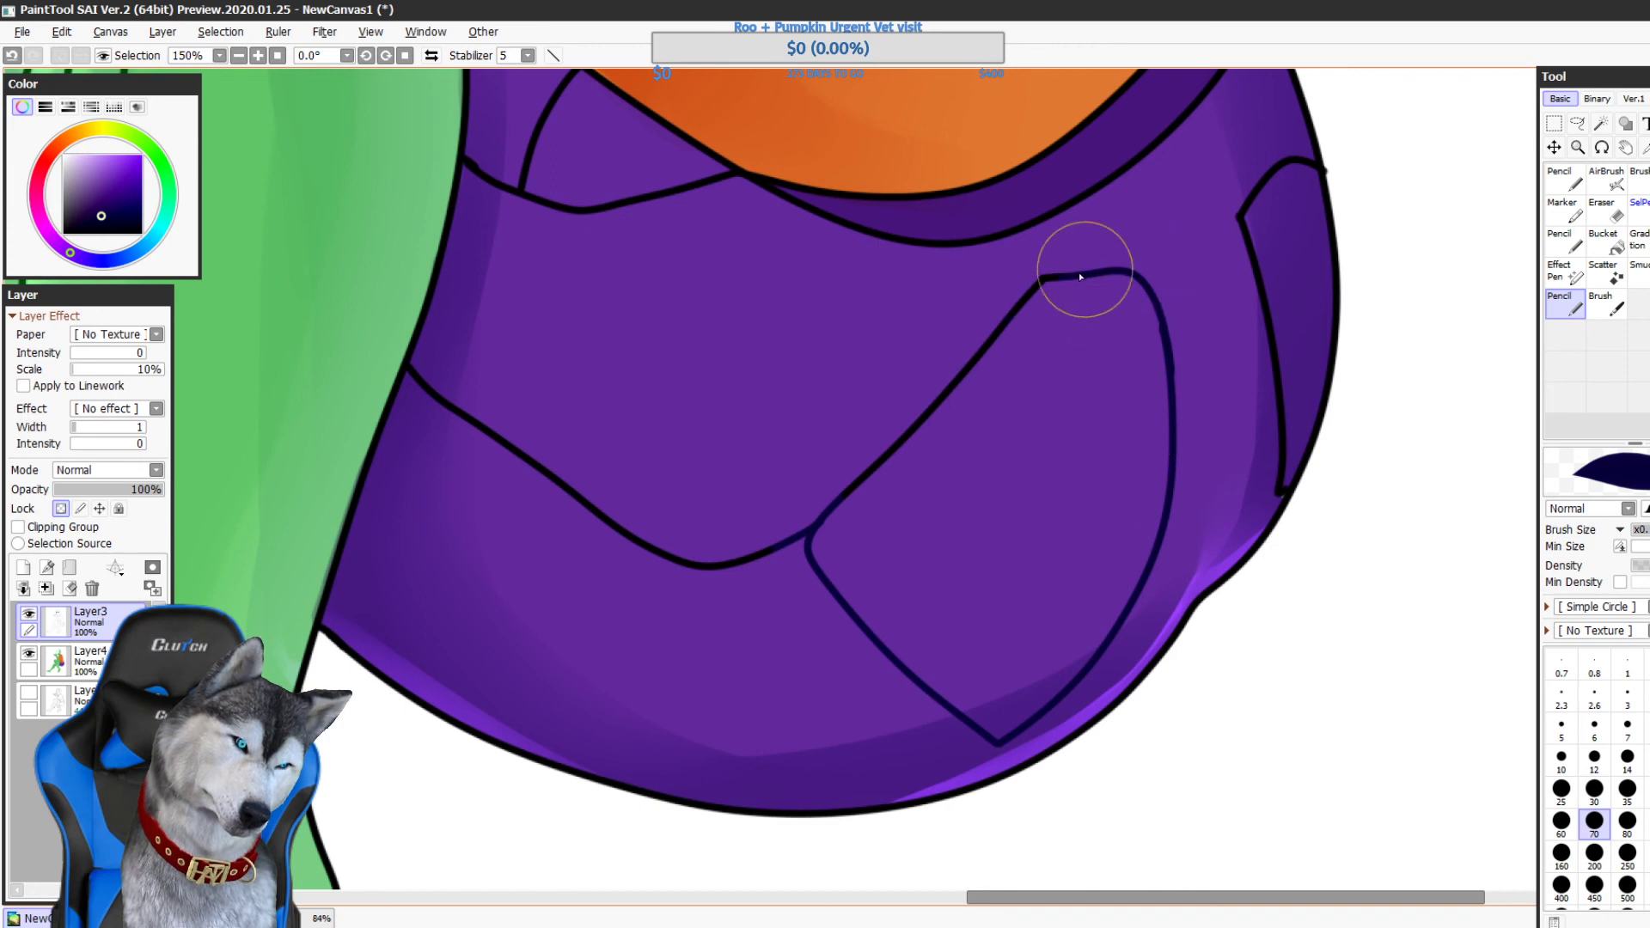
pyautogui.moveTo(1081, 276); pyautogui.dragTo(808, 540)
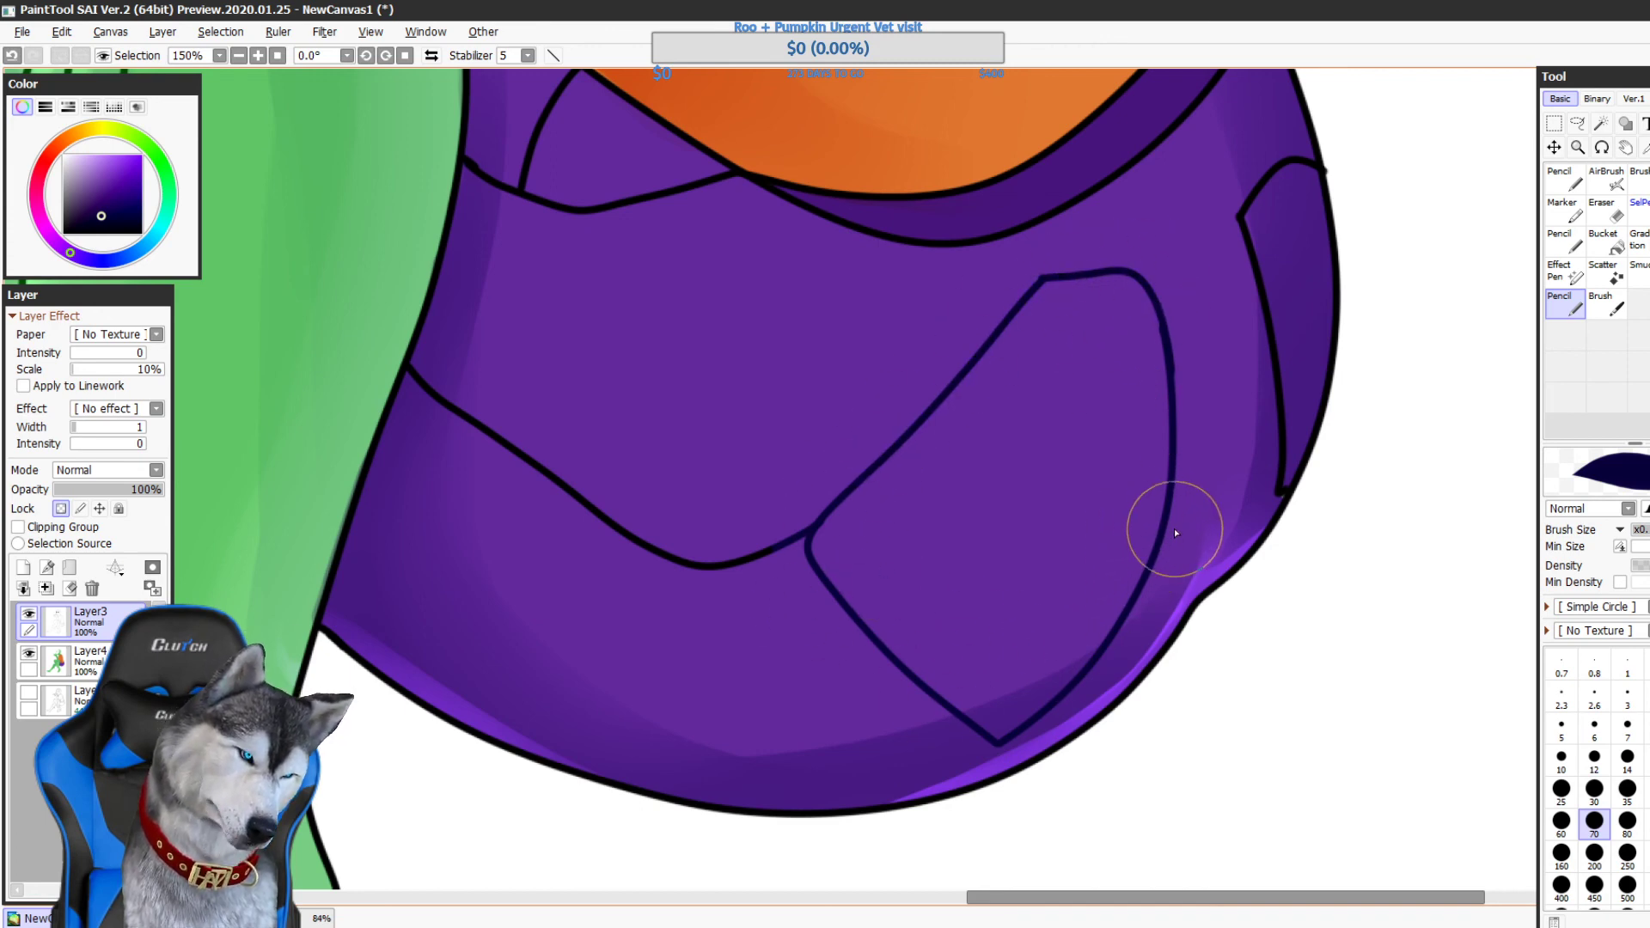
# - Recolour the long curved seam across the shorts and the small pocket lines beside the arm in dark purple
pyautogui.moveTo(1102, 609); pyautogui.dragTo(1202, 693)
pyautogui.moveTo(880, 606); pyautogui.dragTo(713, 593)
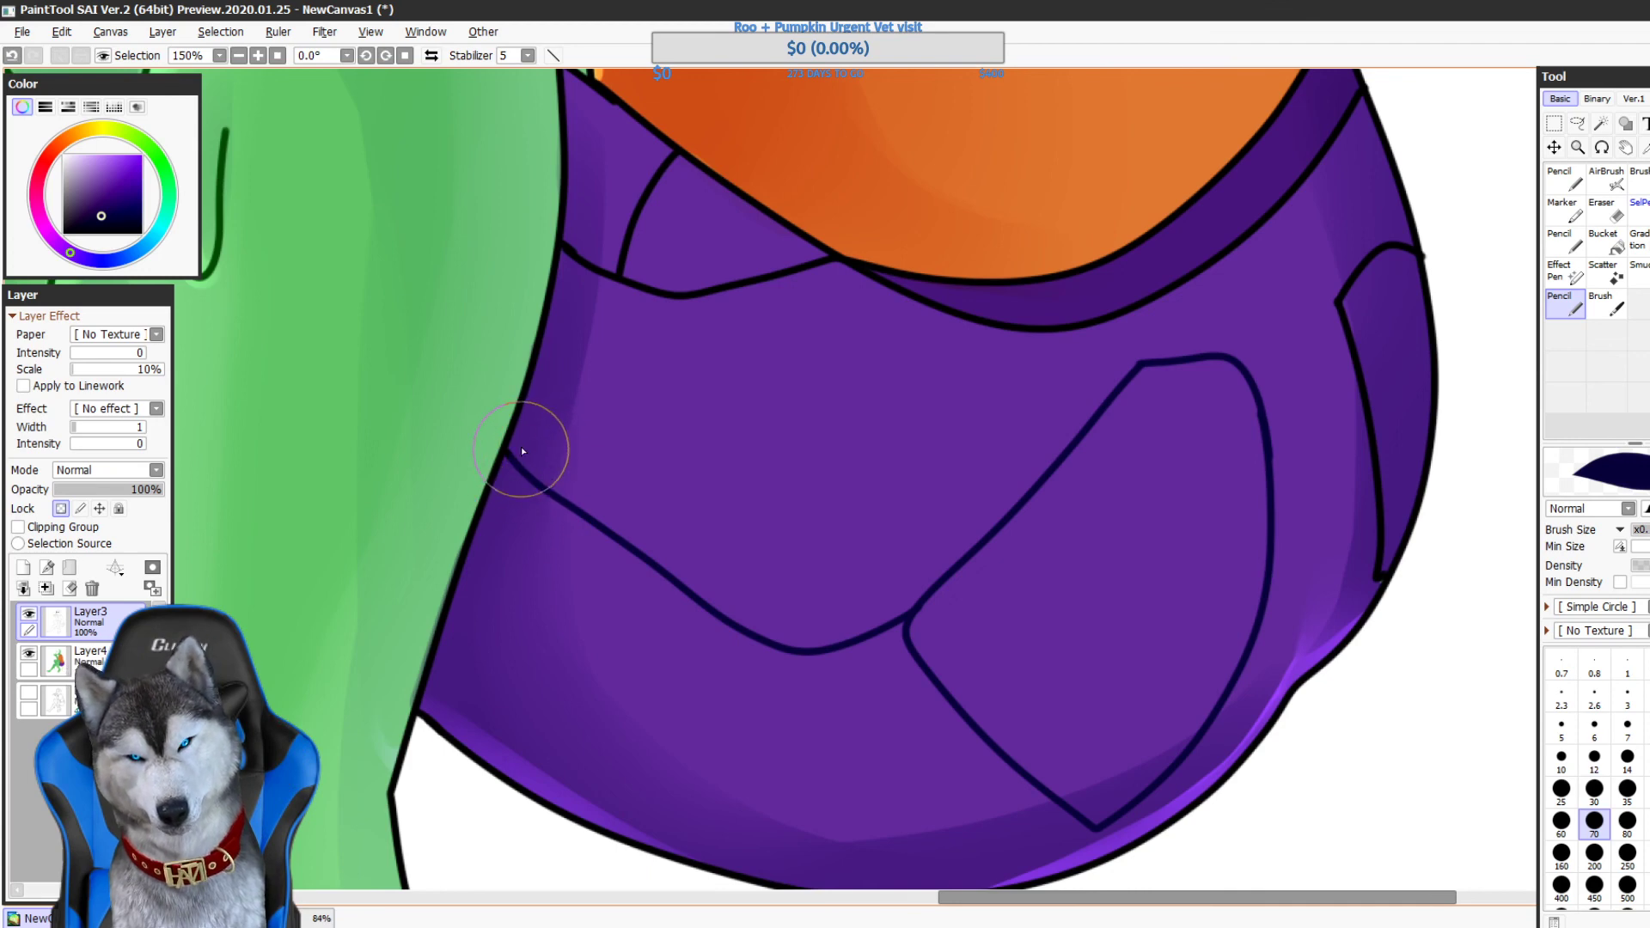
pyautogui.scroll(3, 526, 436)
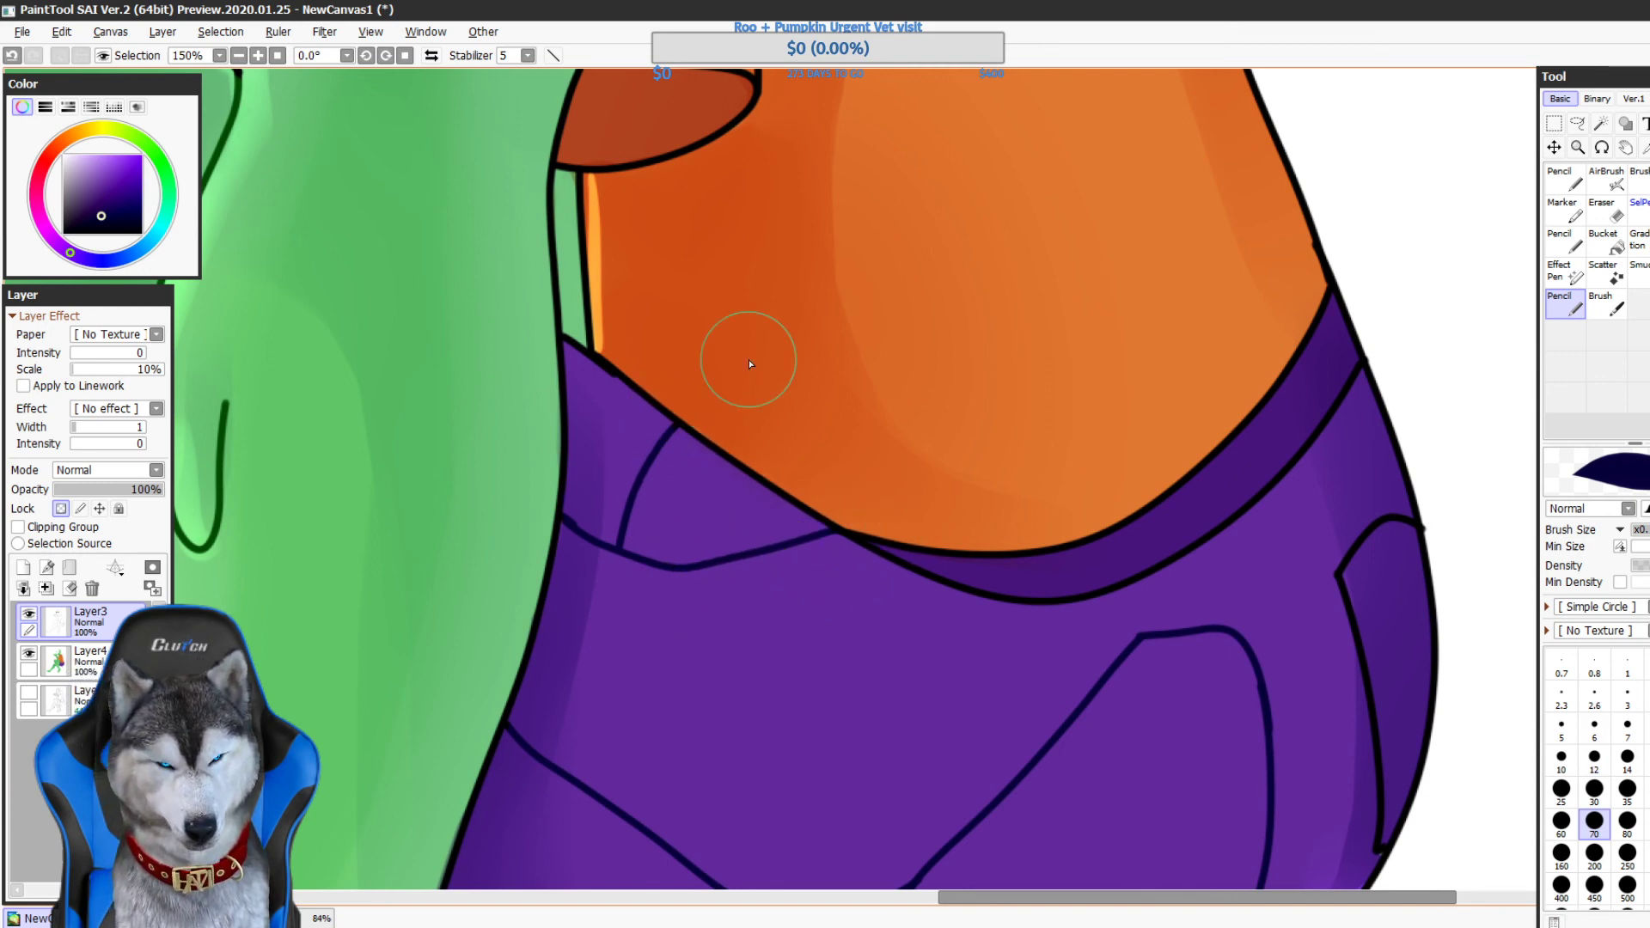
# - Recolour the narrow patch at the back of the shorts and the waistband seam below the shirt in dark purple
pyautogui.moveTo(1261, 581); pyautogui.dragTo(1099, 496)
pyautogui.moveTo(1214, 429); pyautogui.dragTo(1243, 435)
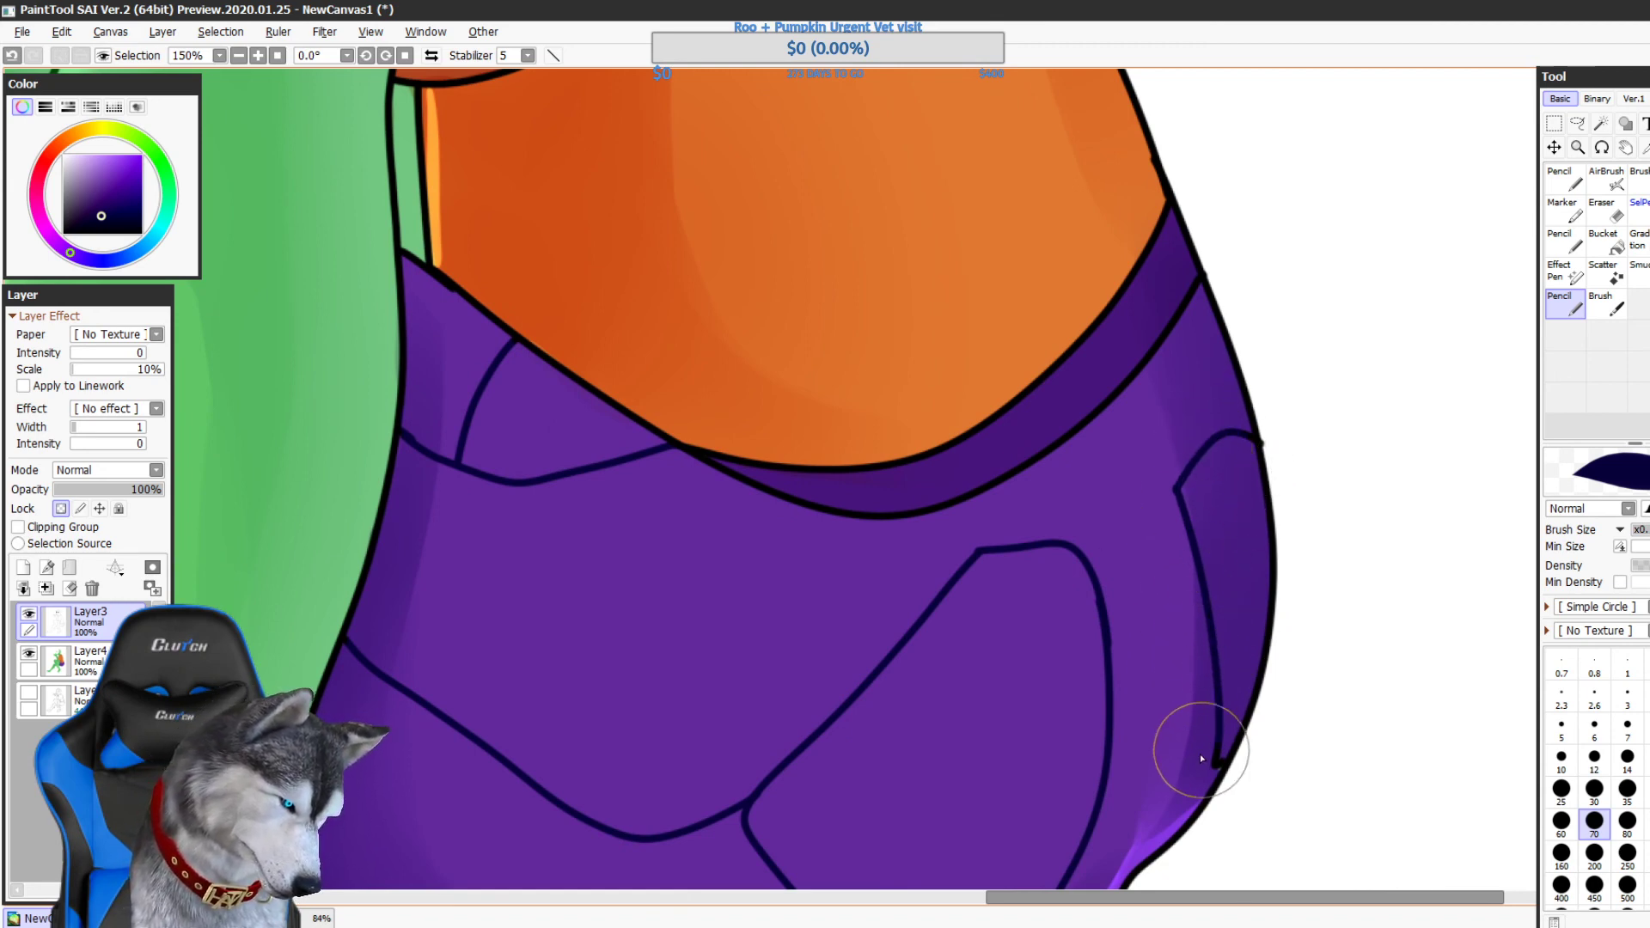
pyautogui.scroll(2, 1229, 751)
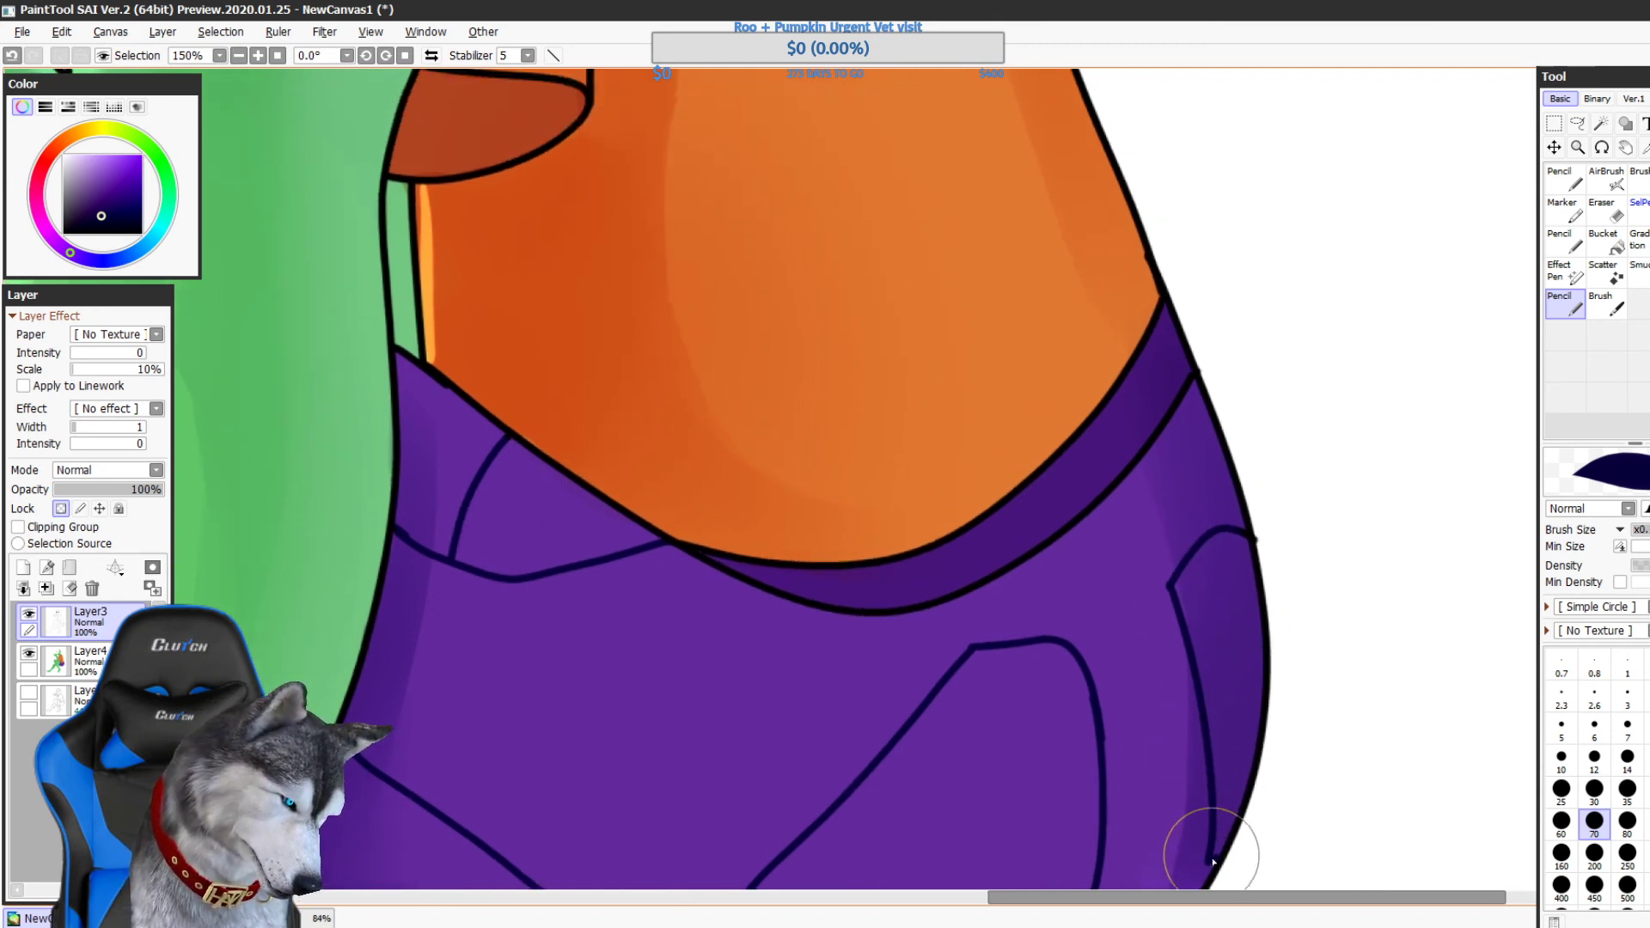
pyautogui.scroll(1, 1245, 769)
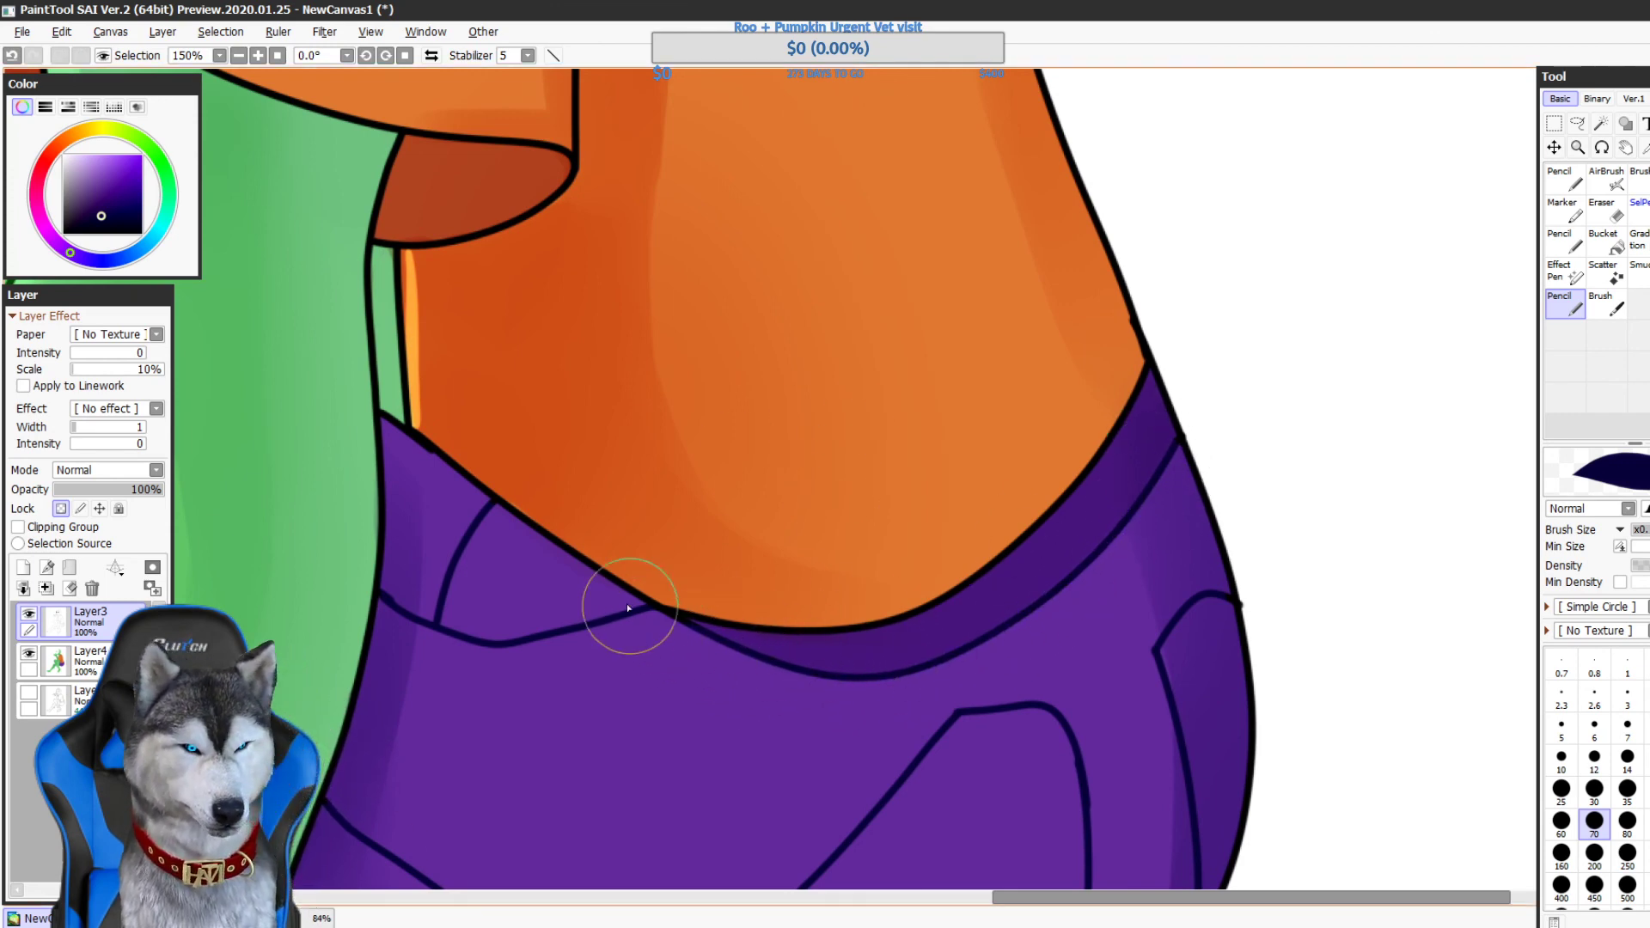
# - Sample the orange shirt, darken it to deep red-brown, and recolour the hem line above the sleeve's inner opening
pyautogui.moveTo(619, 550); pyautogui.dragTo(898, 830)
pyautogui.rightClick(757, 453)
pyautogui.click(107, 209)
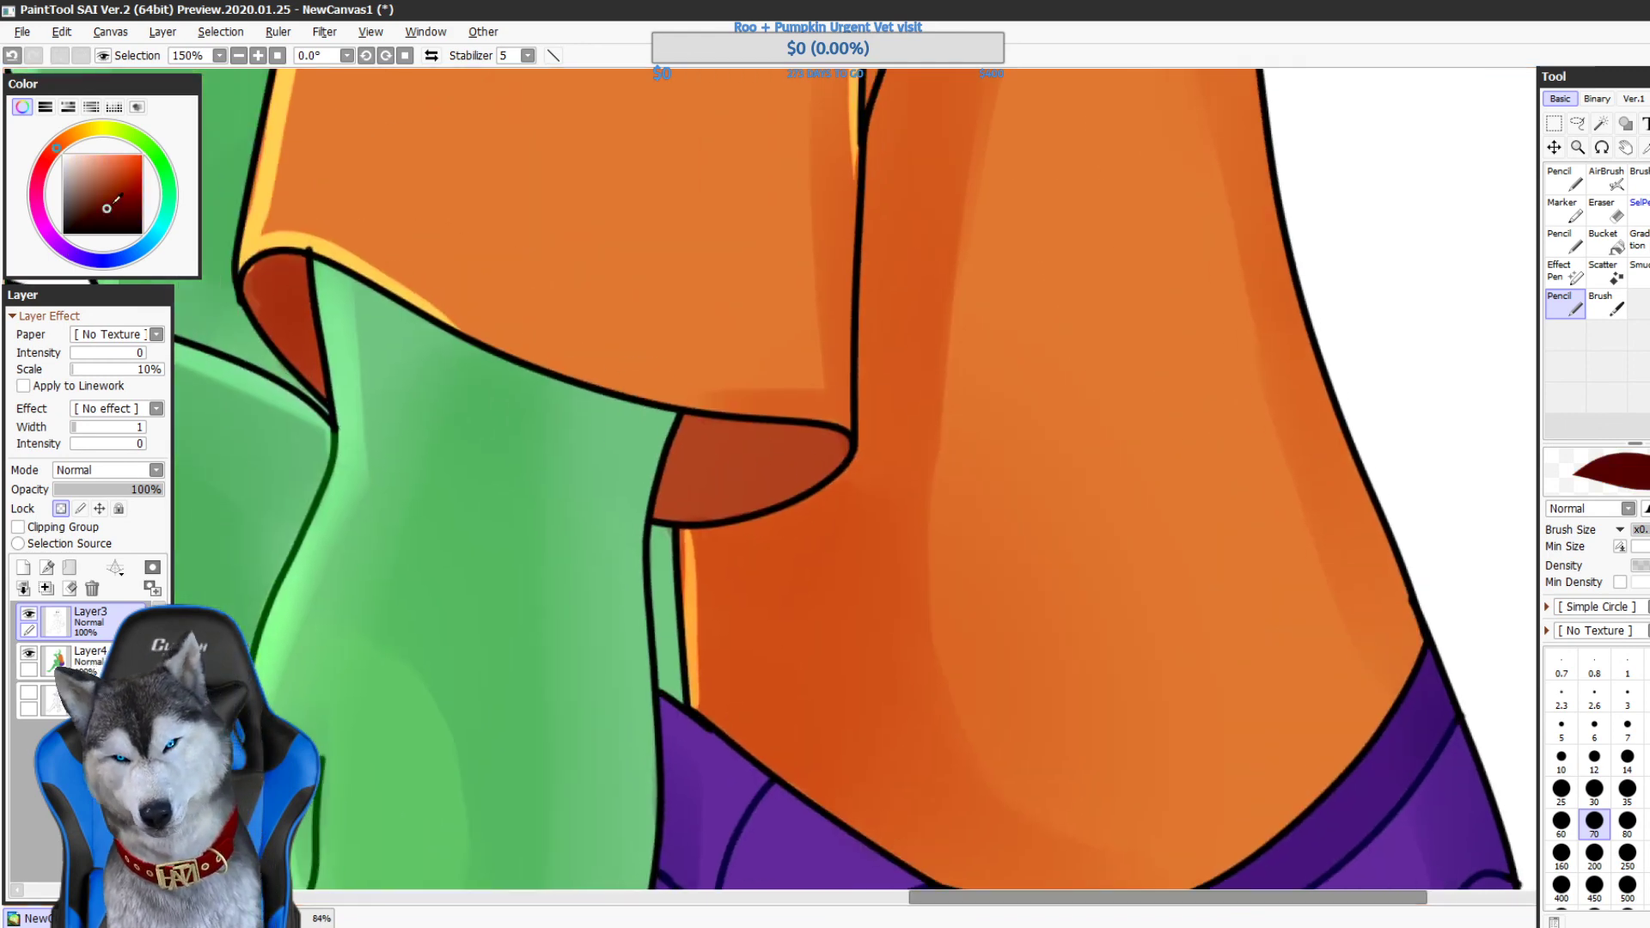
pyautogui.moveTo(746, 410)
pyautogui.mouseDown()
pyautogui.moveTo(707, 429)
pyautogui.moveTo(706, 385)
pyautogui.moveTo(729, 439)
pyautogui.mouseUp()
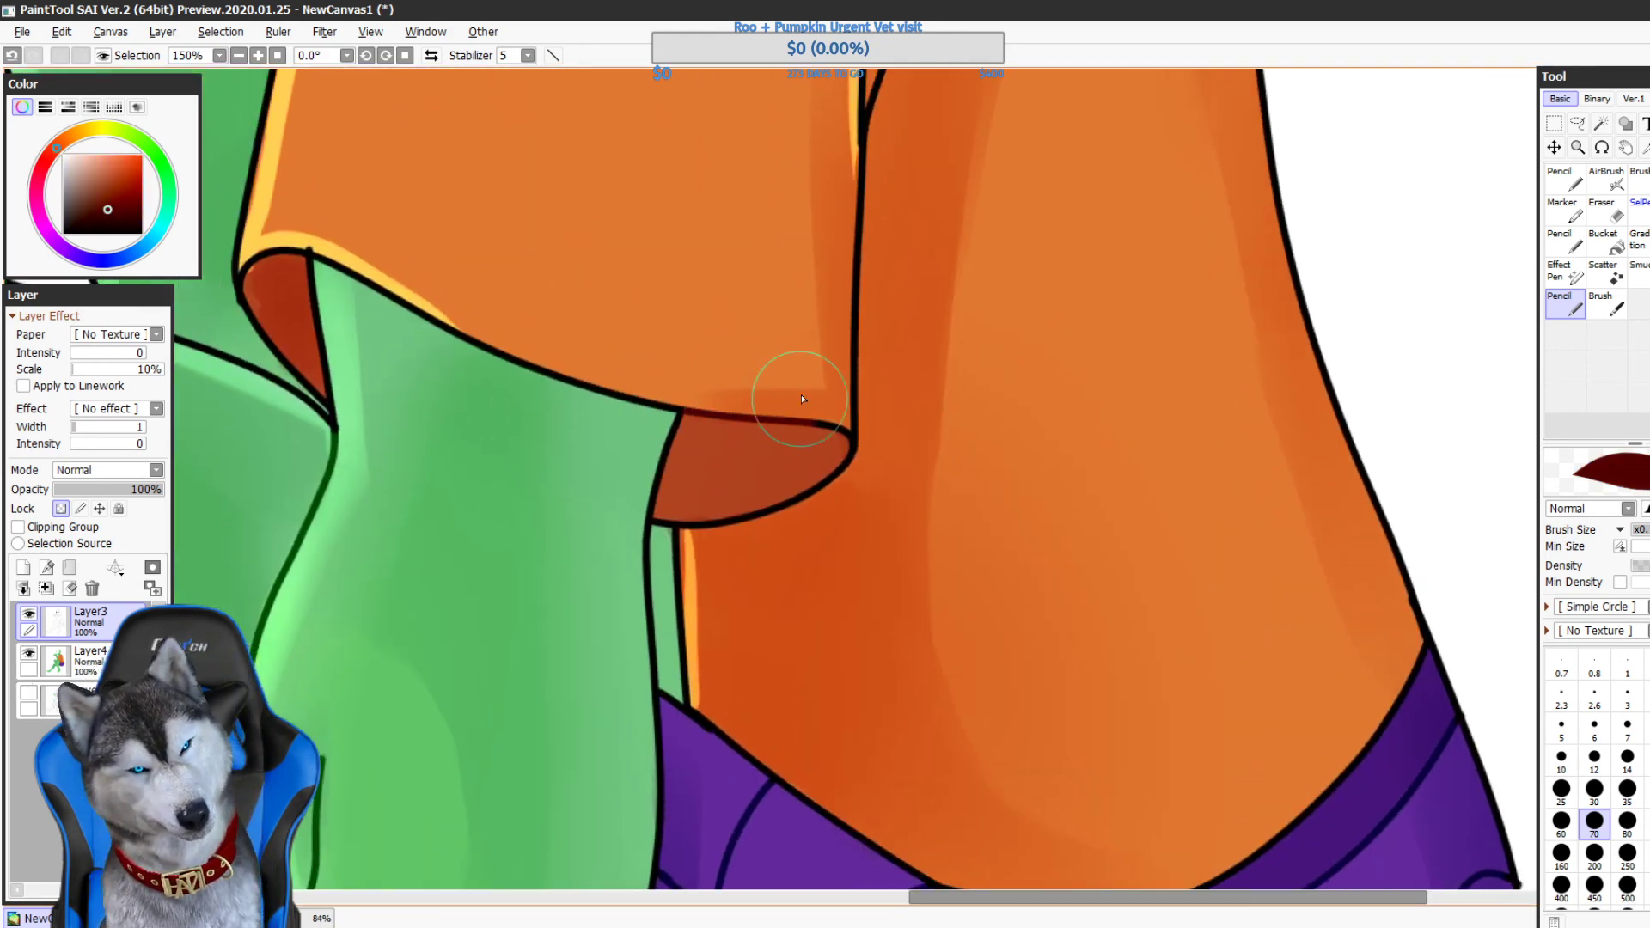
pyautogui.moveTo(802, 399); pyautogui.dragTo(834, 389)
pyautogui.moveTo(662, 302); pyautogui.dragTo(711, 508)
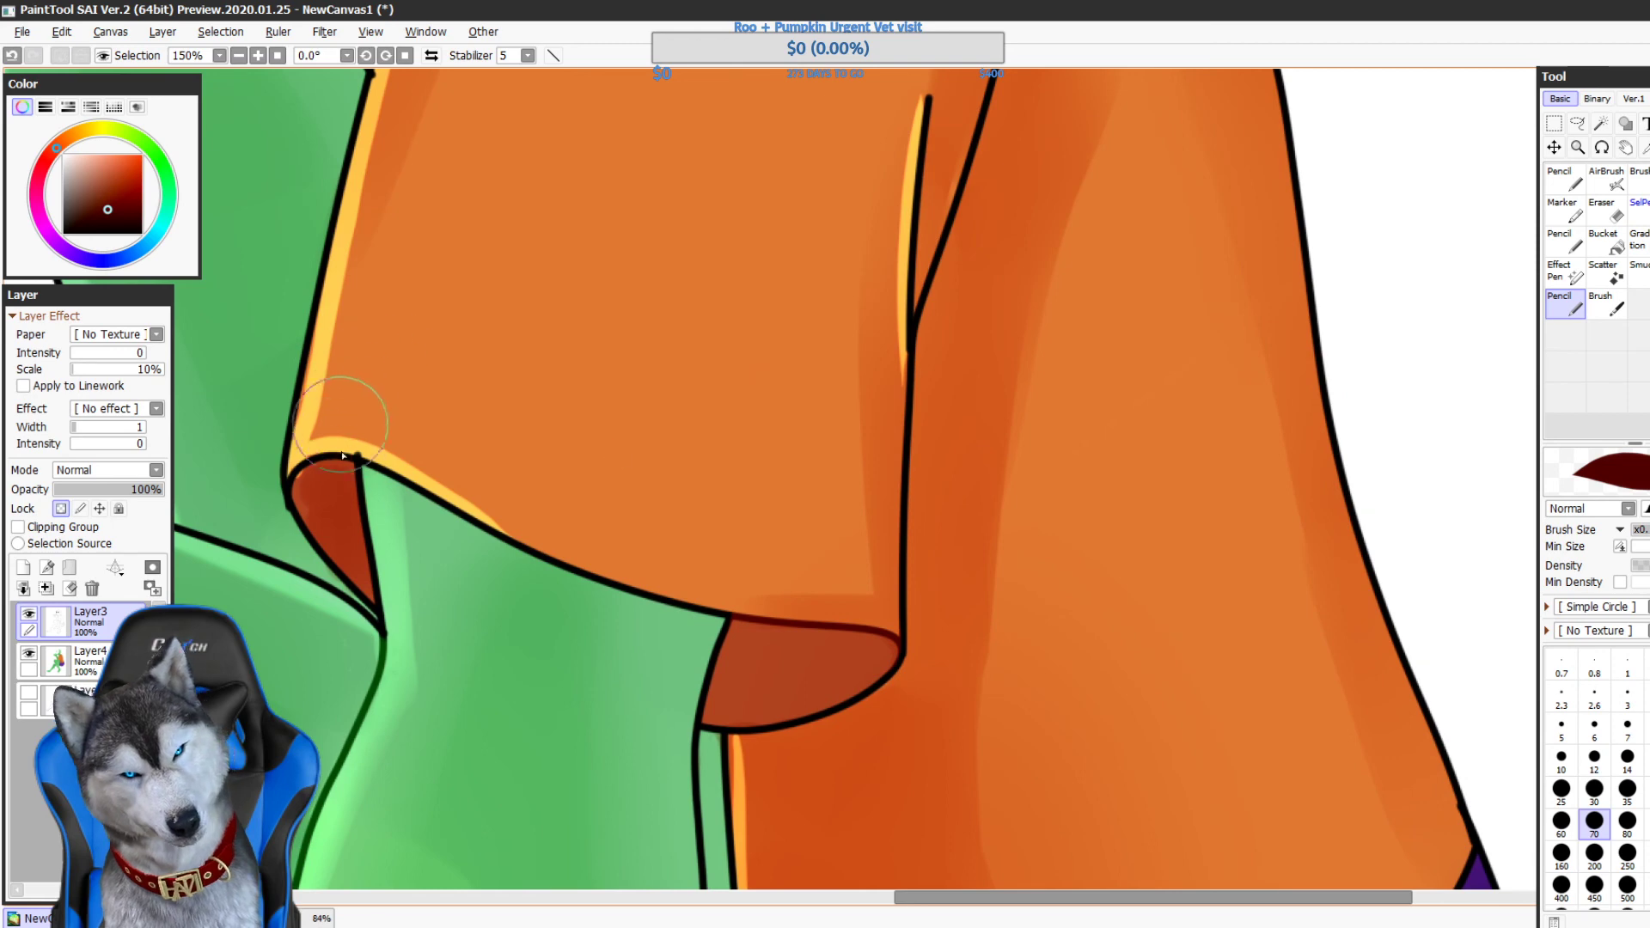
# - Sample the shirt's orange shadow, darken it to a dark red, and recolour the armpit folds and the sleeve's back edge
pyautogui.keyDown('alt'); pyautogui.click(376, 451); pyautogui.keyUp('alt')
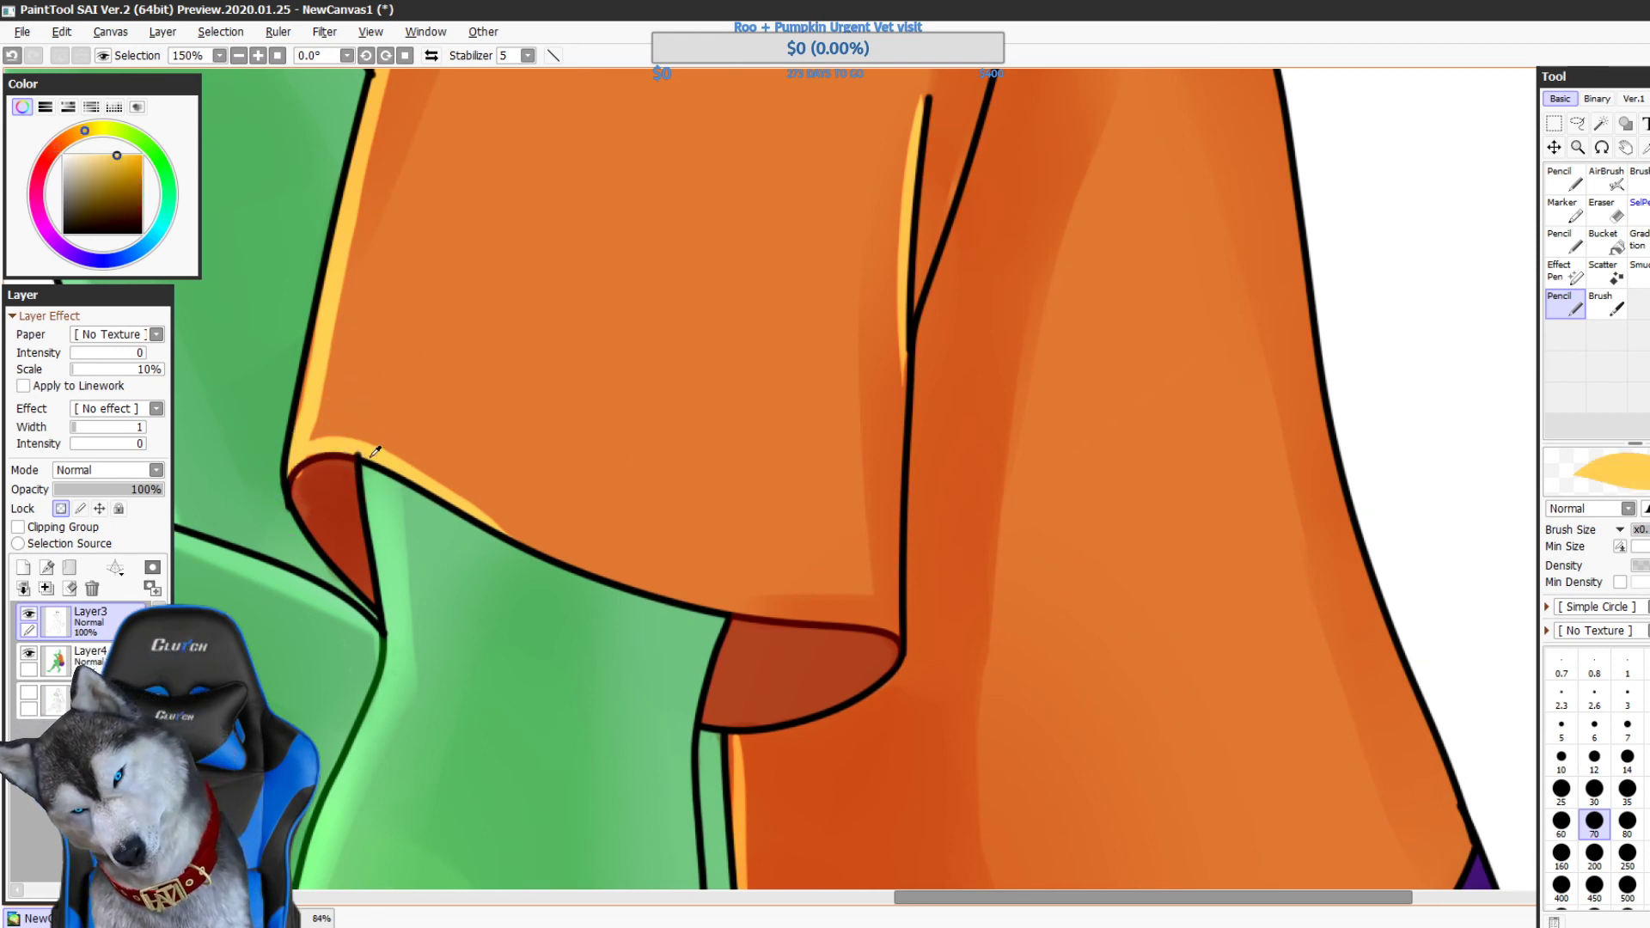
pyautogui.moveTo(1087, 352); pyautogui.dragTo(968, 602)
pyautogui.keyDown('alt'); pyautogui.click(900, 518); pyautogui.keyUp('alt')
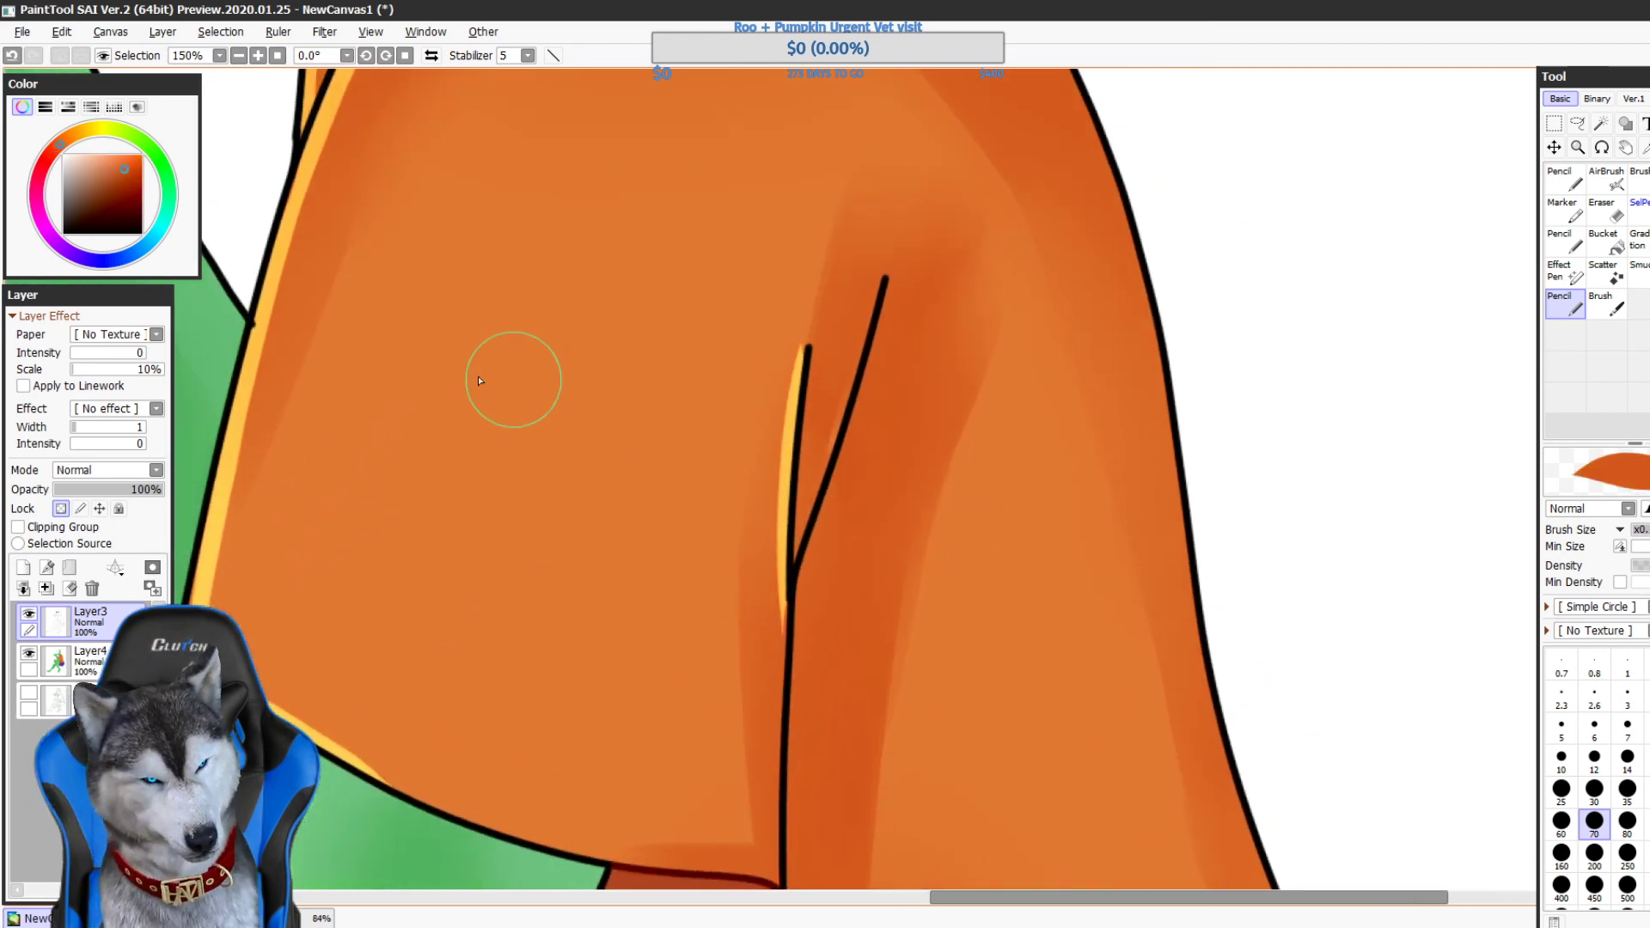
pyautogui.click(125, 194)
pyautogui.moveTo(885, 298)
pyautogui.mouseDown()
pyautogui.moveTo(833, 417)
pyautogui.moveTo(814, 575)
pyautogui.moveTo(789, 401)
pyautogui.mouseUp()
pyautogui.moveTo(780, 396); pyautogui.dragTo(776, 639)
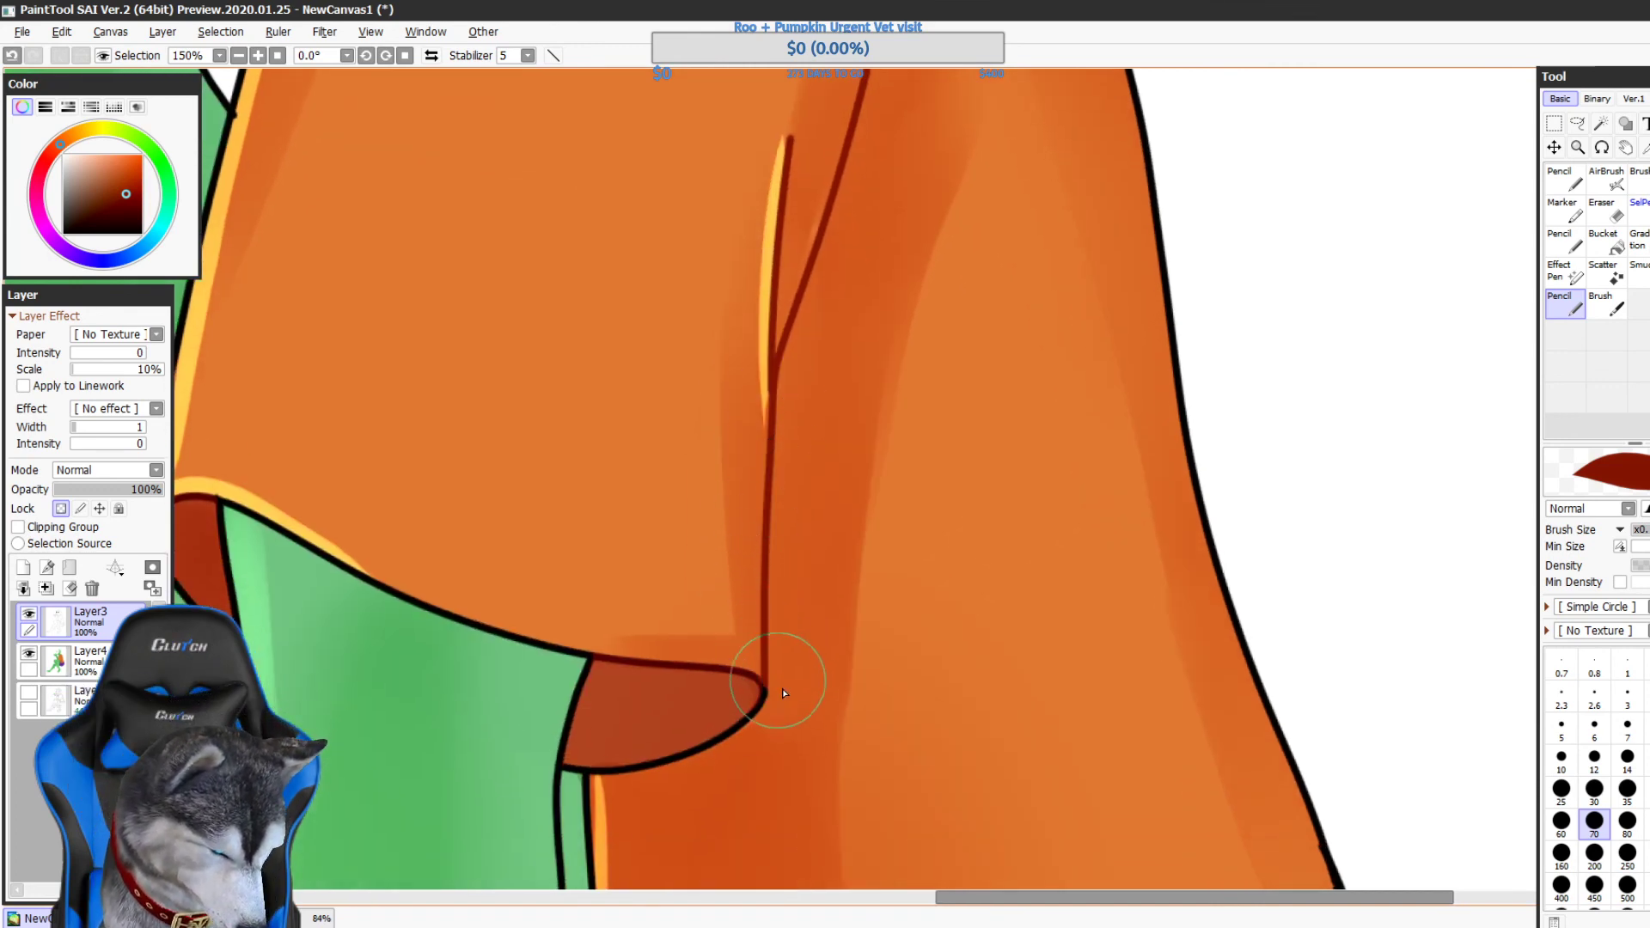
# - Recolour the shirt's front seam line below the collar, running from the neck down to the chest edge, in dark red
pyautogui.moveTo(1005, 574); pyautogui.dragTo(917, 770)
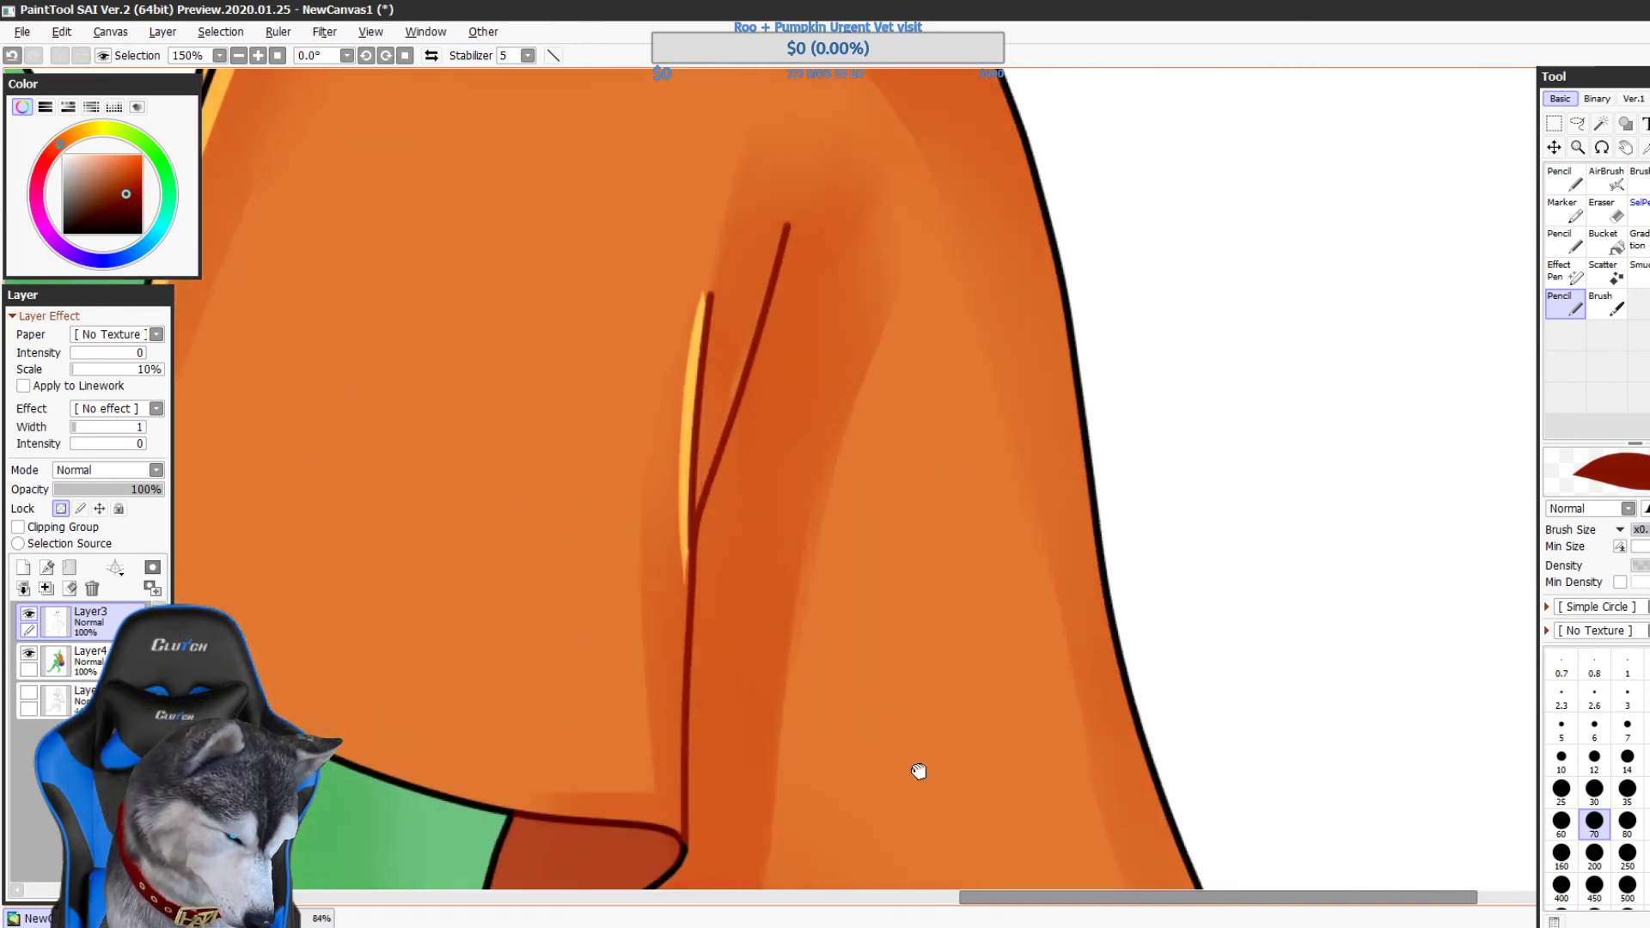
pyautogui.moveTo(882, 329); pyautogui.dragTo(909, 599)
pyautogui.moveTo(834, 352); pyautogui.dragTo(1002, 762)
pyautogui.moveTo(890, 561); pyautogui.dragTo(1085, 479)
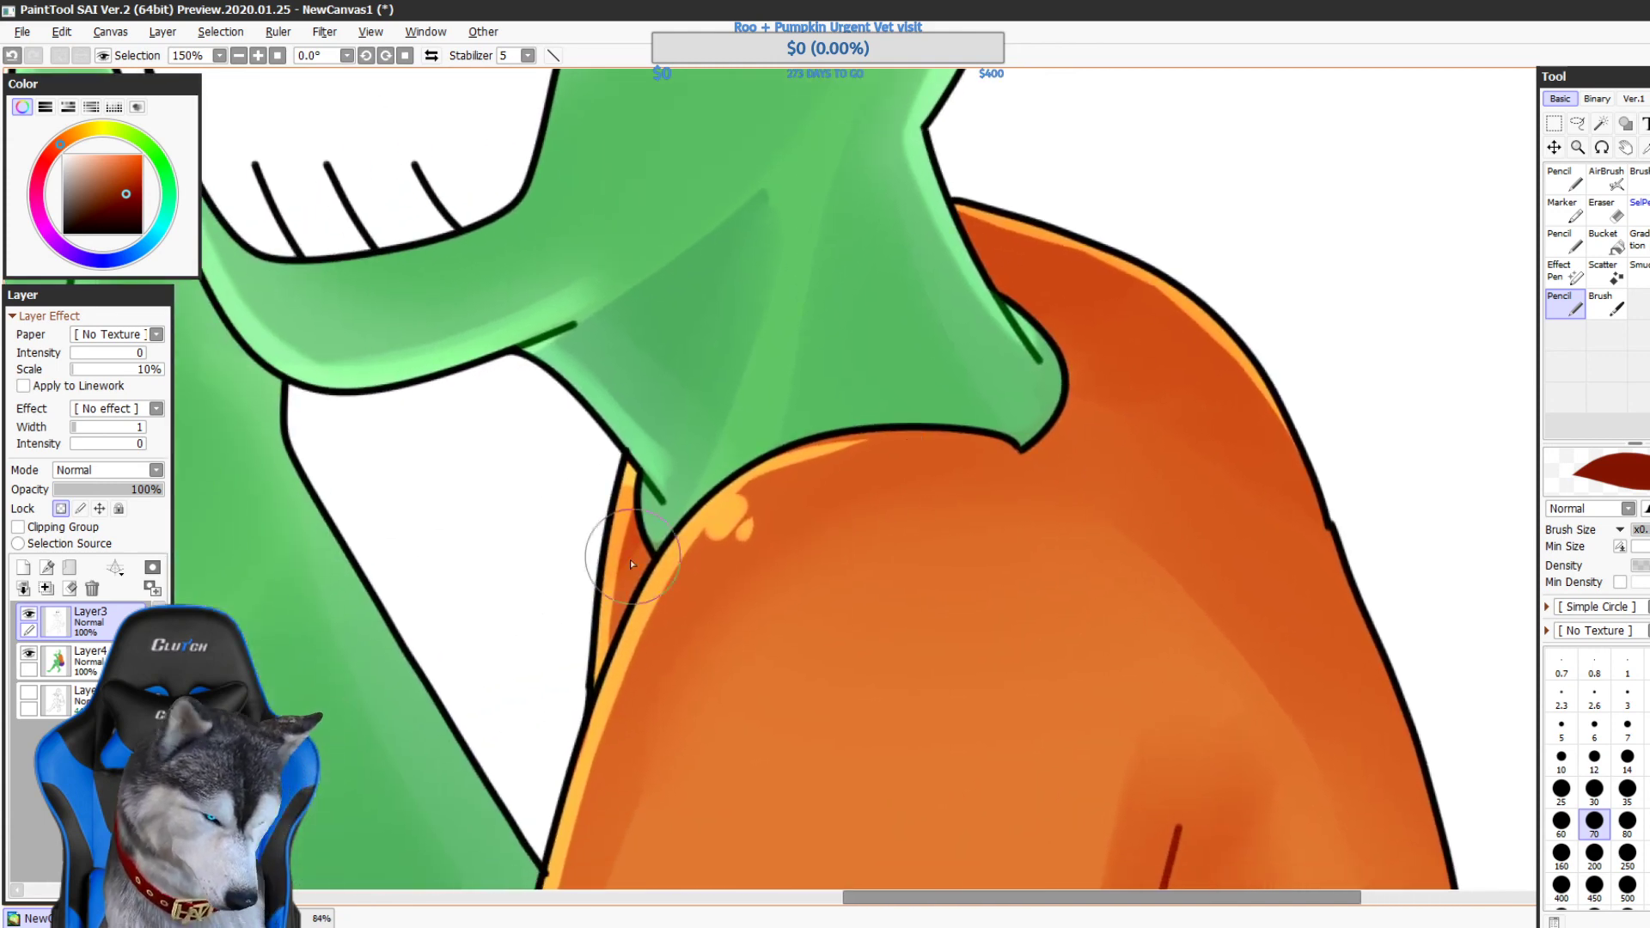
pyautogui.moveTo(639, 574); pyautogui.dragTo(643, 585)
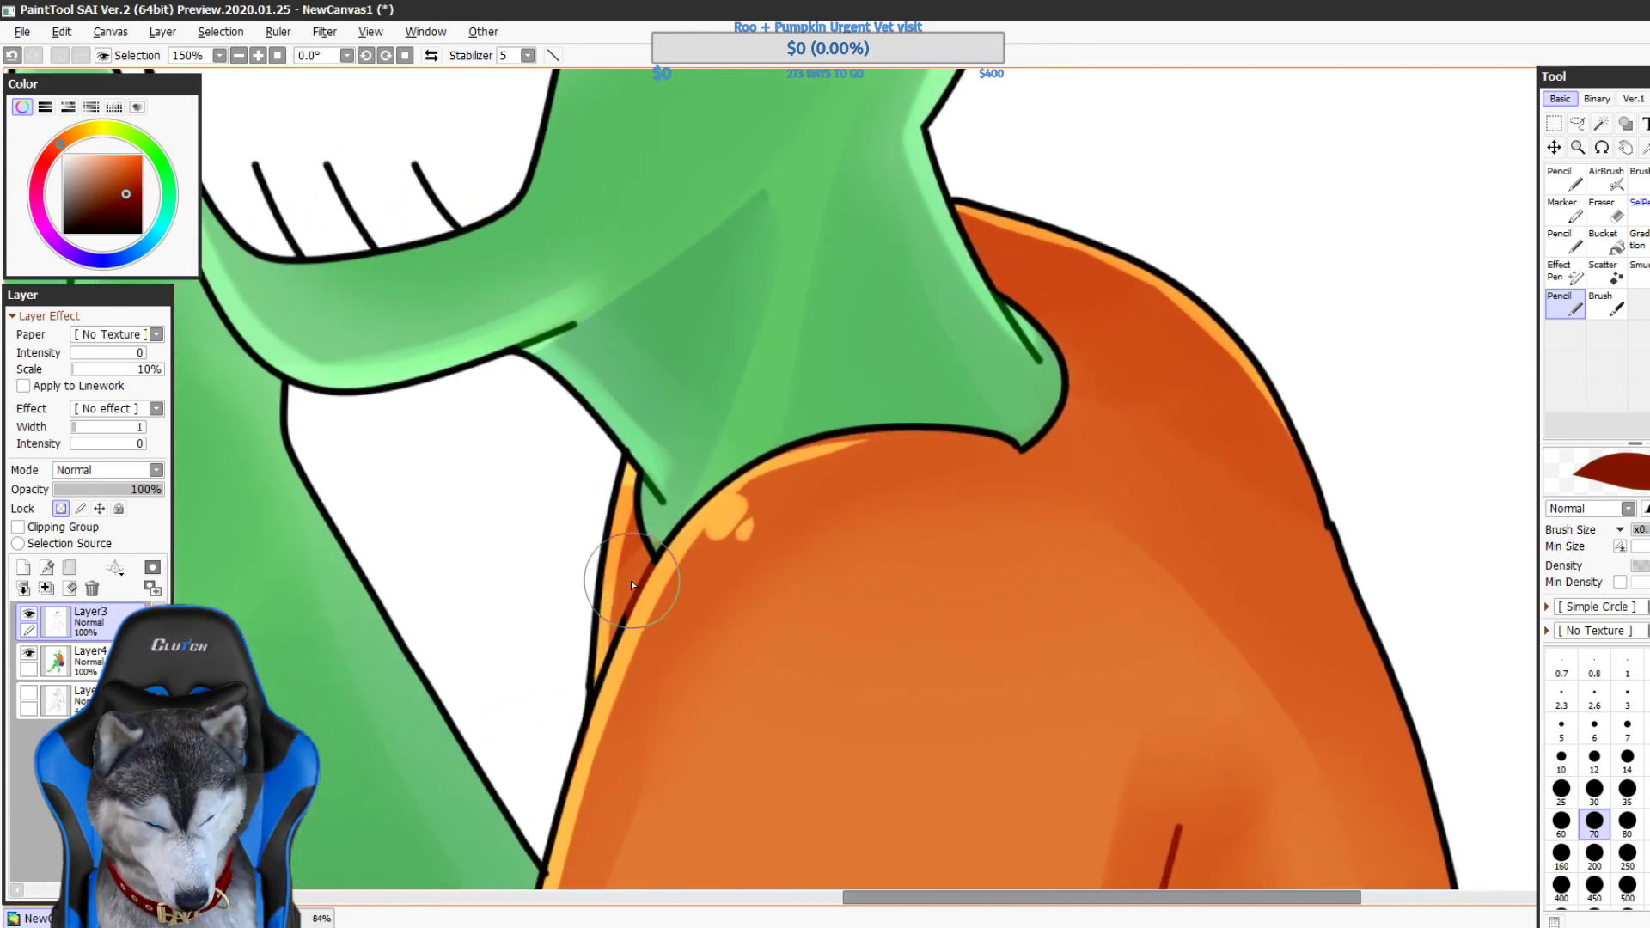
pyautogui.moveTo(651, 560); pyautogui.dragTo(606, 698)
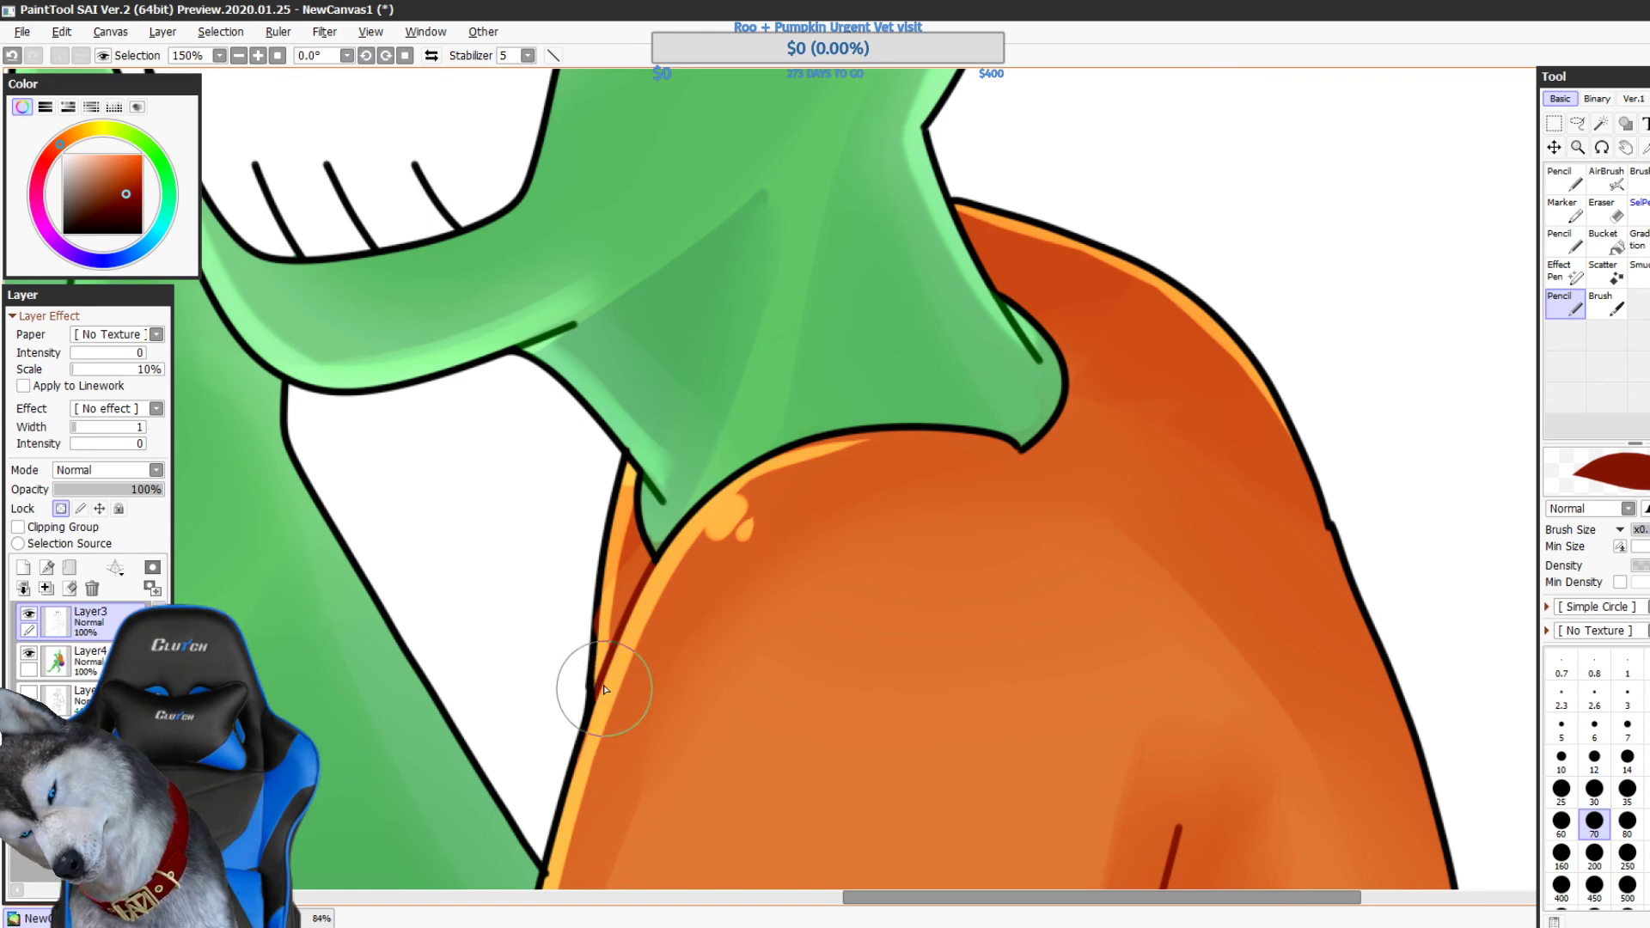
# - Try recolouring the mask's teeth lines in light blue
pyautogui.moveTo(534, 406); pyautogui.dragTo(627, 814)
pyautogui.click(123, 258)
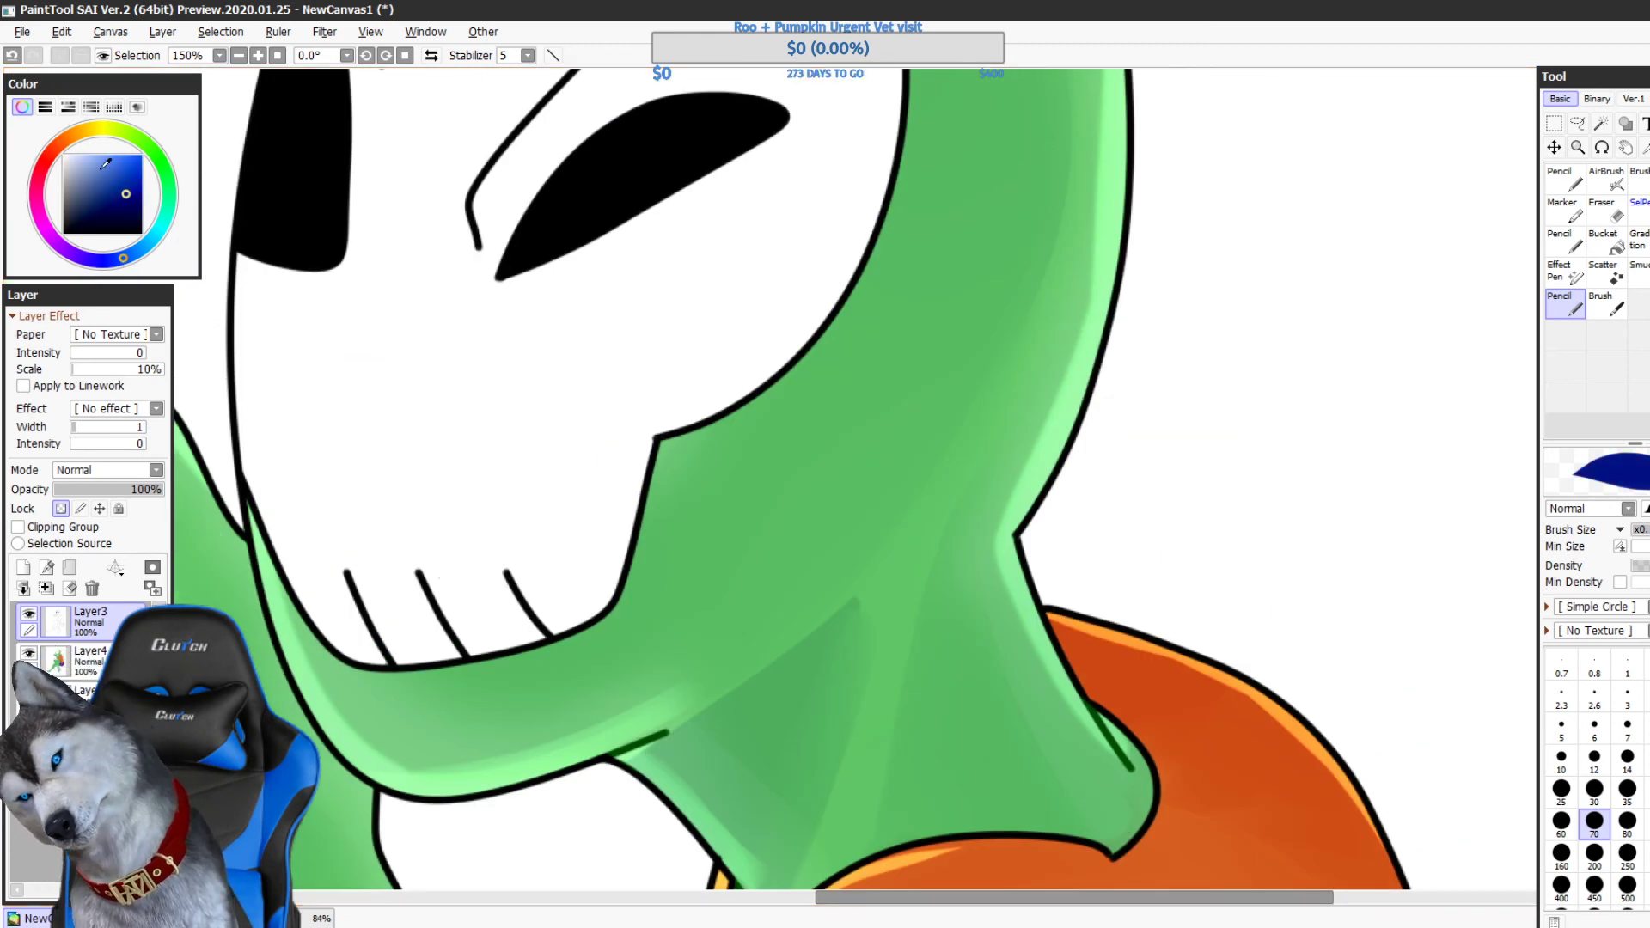
pyautogui.click(100, 156)
pyautogui.moveTo(409, 555); pyautogui.dragTo(460, 626)
pyautogui.hotkey('ctrl', 'z')
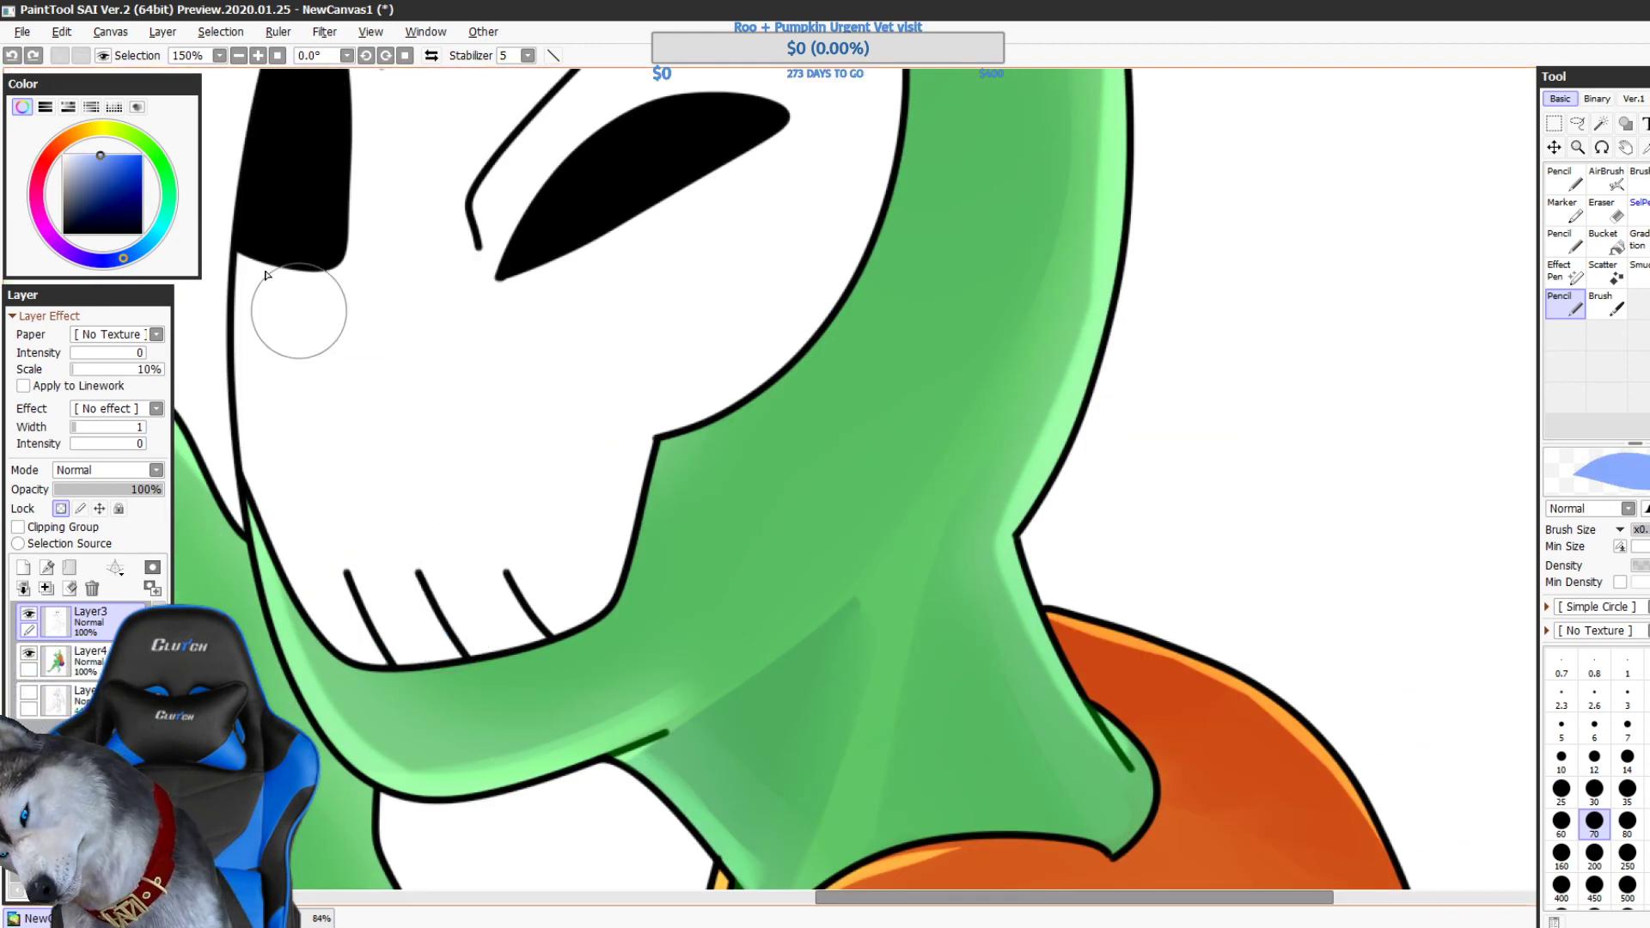
# - Set the colour to a medium teal green and recolour the three teeth lines on the mask
pyautogui.click(167, 215)
pyautogui.click(170, 205)
pyautogui.click(118, 188)
pyautogui.moveTo(417, 571); pyautogui.dragTo(470, 651)
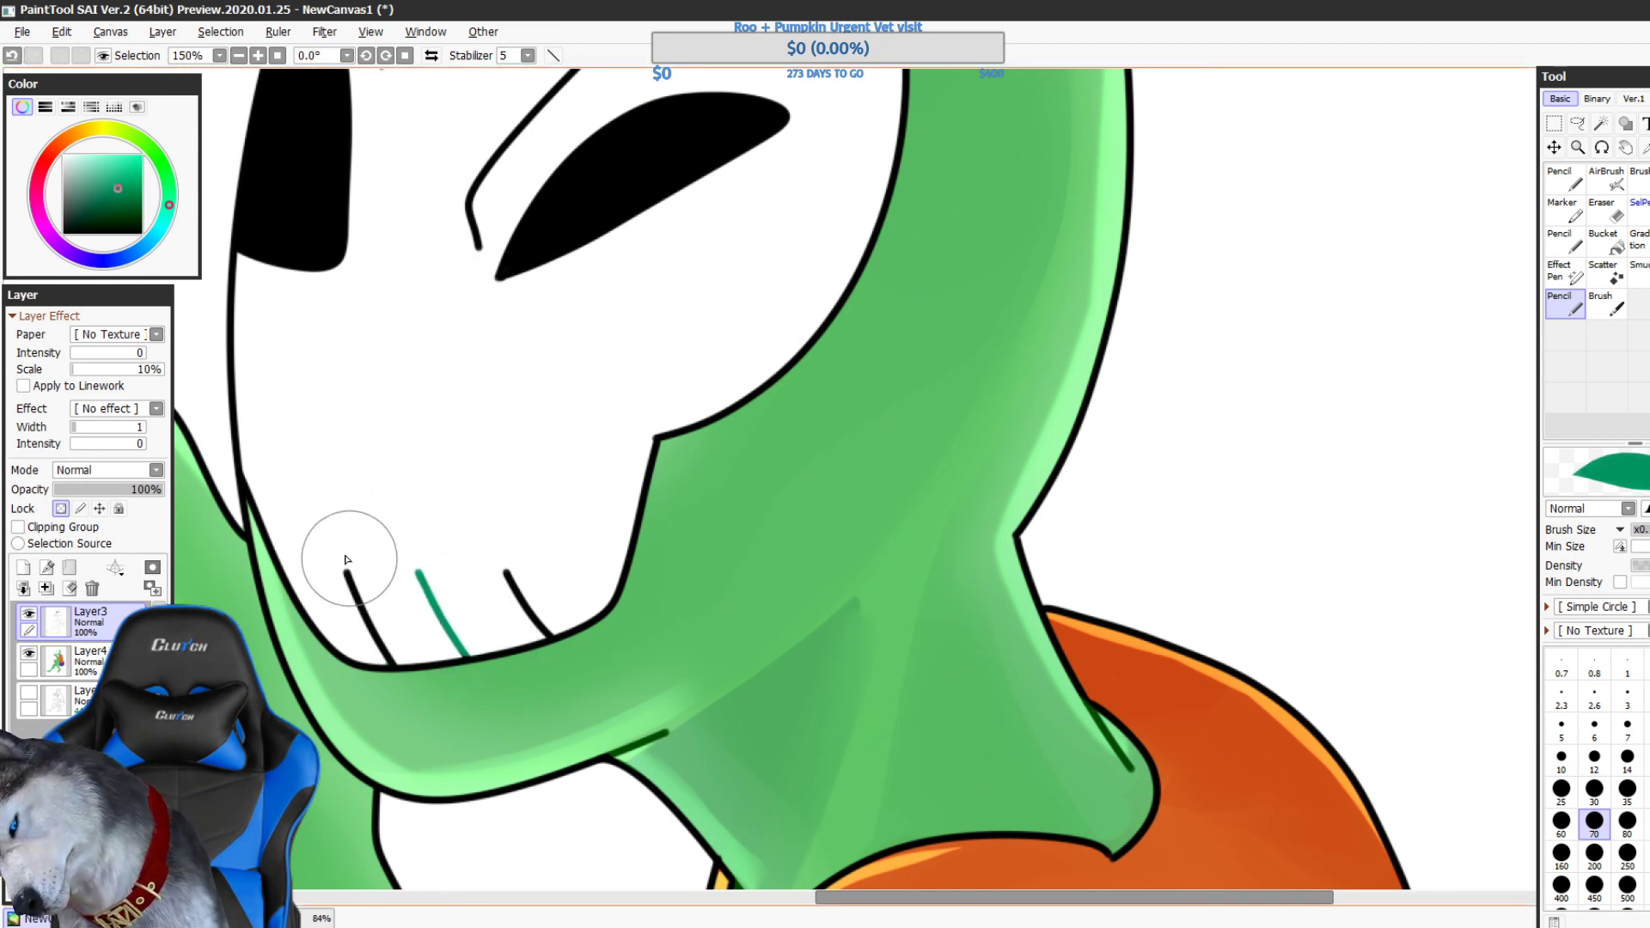
pyautogui.moveTo(345, 571); pyautogui.dragTo(391, 660)
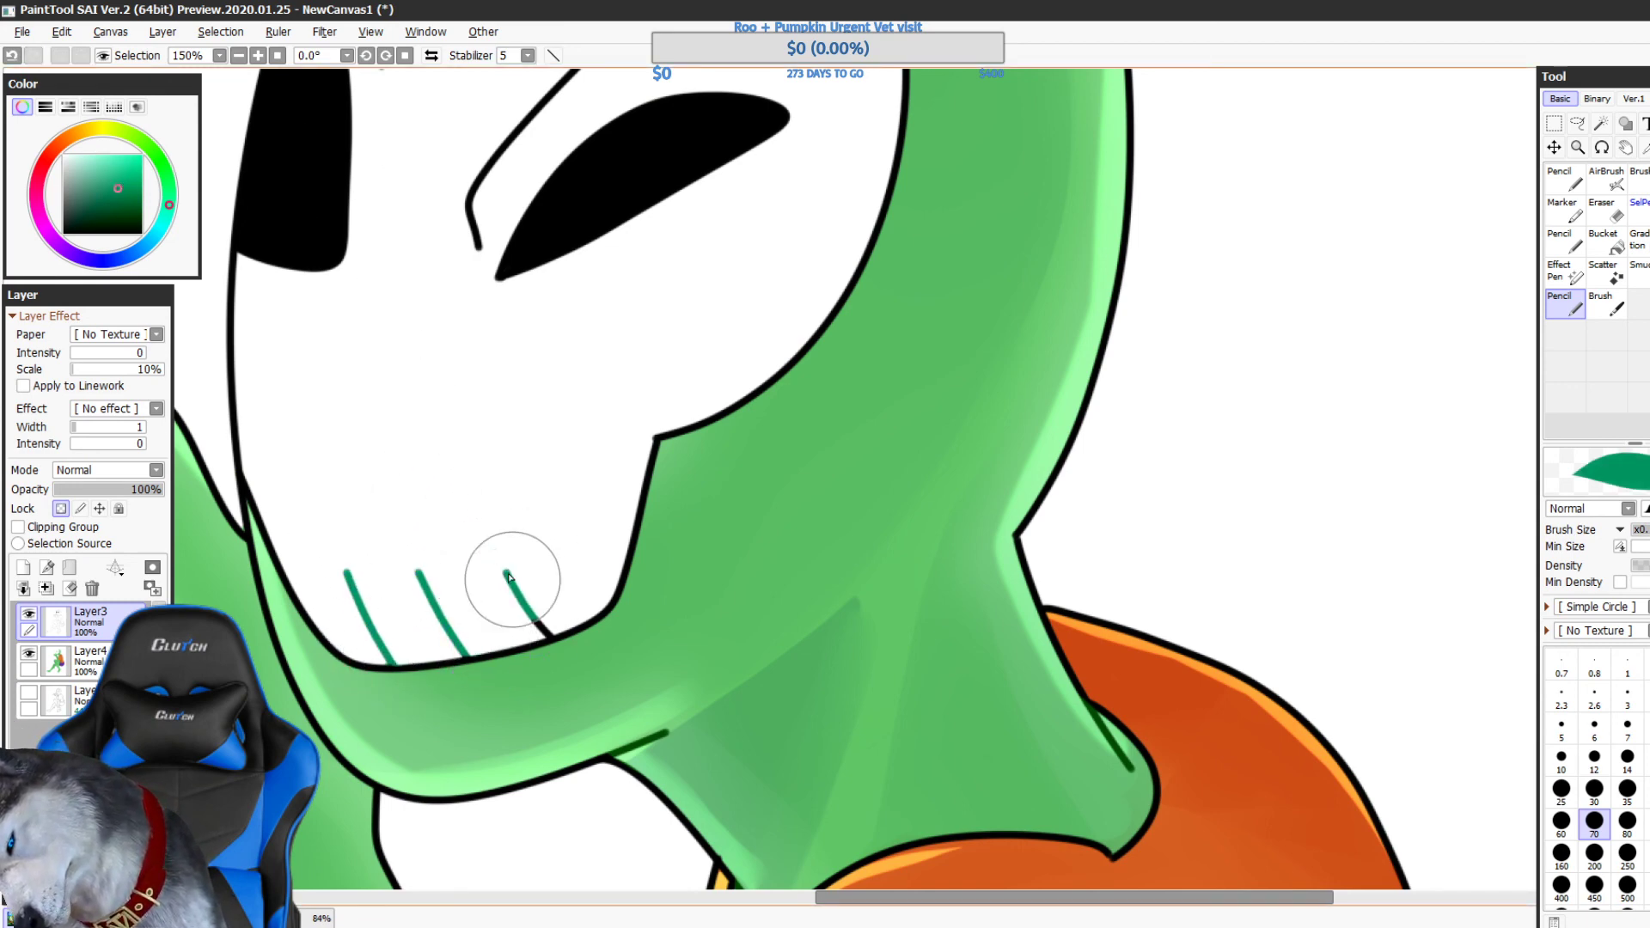
pyautogui.moveTo(507, 572); pyautogui.dragTo(535, 631)
# - Try recolouring the two brow lines above the mask's eyes in teal green
pyautogui.moveTo(507, 230)
pyautogui.mouseDown()
pyautogui.moveTo(501, 456)
pyautogui.moveTo(469, 442)
pyautogui.moveTo(638, 236)
pyautogui.mouseUp()
pyautogui.moveTo(666, 255); pyautogui.dragTo(706, 461)
pyautogui.moveTo(367, 368); pyautogui.dragTo(434, 504)
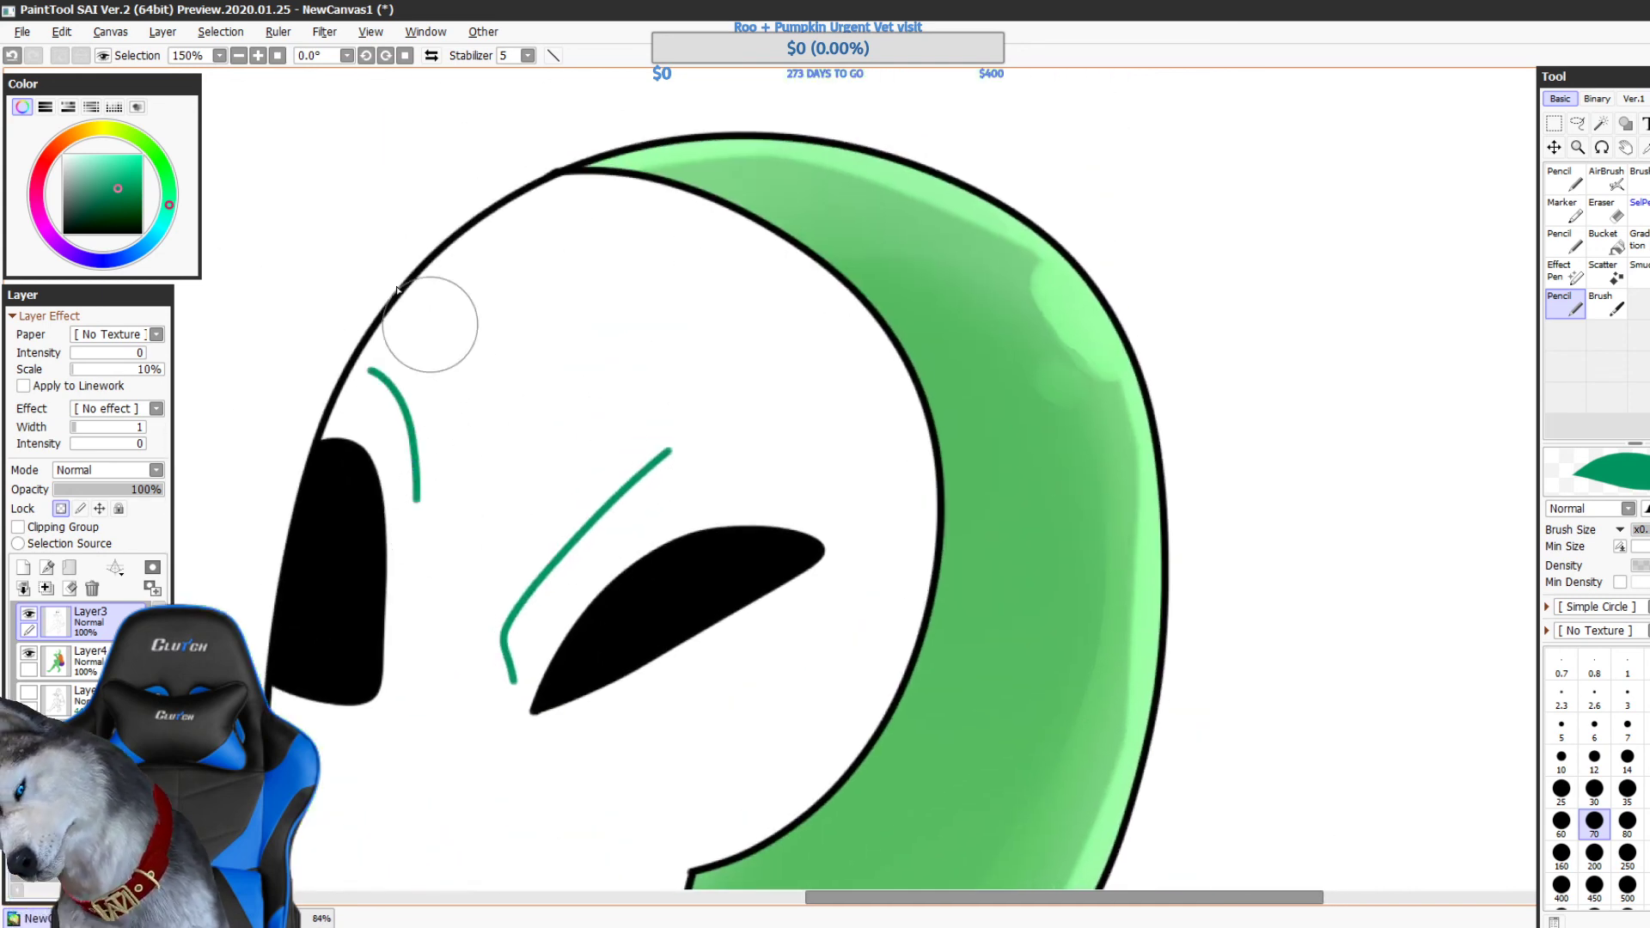
pyautogui.press('pagedown')
pyautogui.press('pagedown')
pyautogui.press('pagedown')
pyautogui.press('pagedown')
pyautogui.press('pagedown')
pyautogui.hotkey('ctrl', 'z')
pyautogui.hotkey('ctrl', 'z')
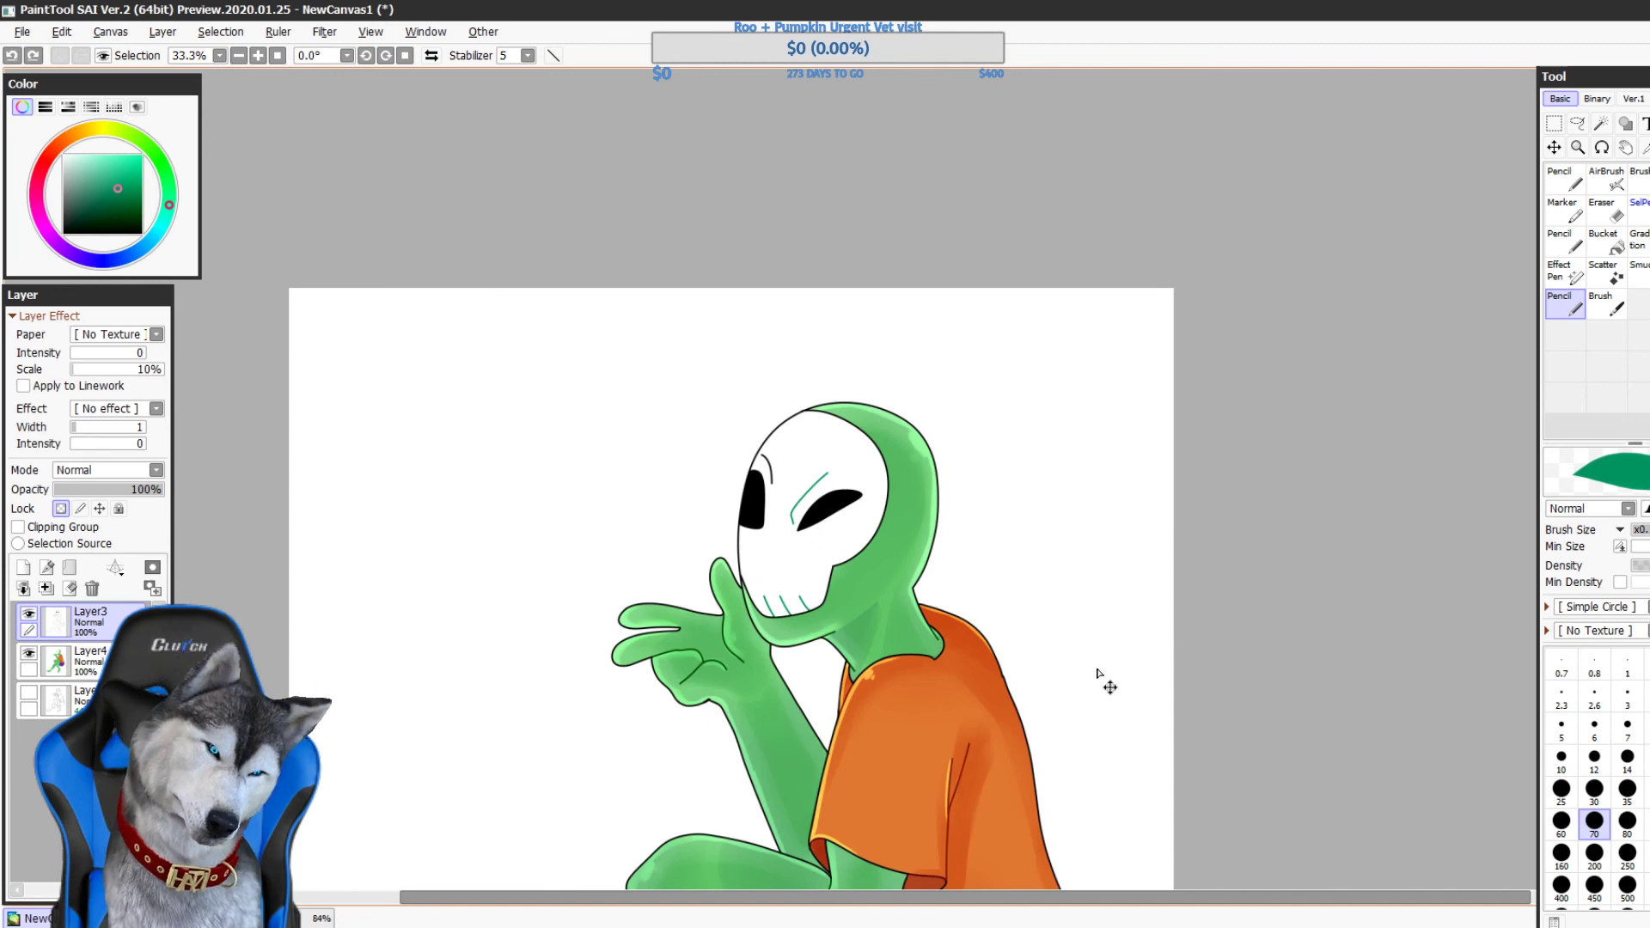
# - Group the linework and colour layers in a new folder, with the linework stacked above the colours
pyautogui.moveTo(1104, 683); pyautogui.dragTo(1119, 404)
pyautogui.moveTo(1183, 628); pyautogui.dragTo(1060, 692)
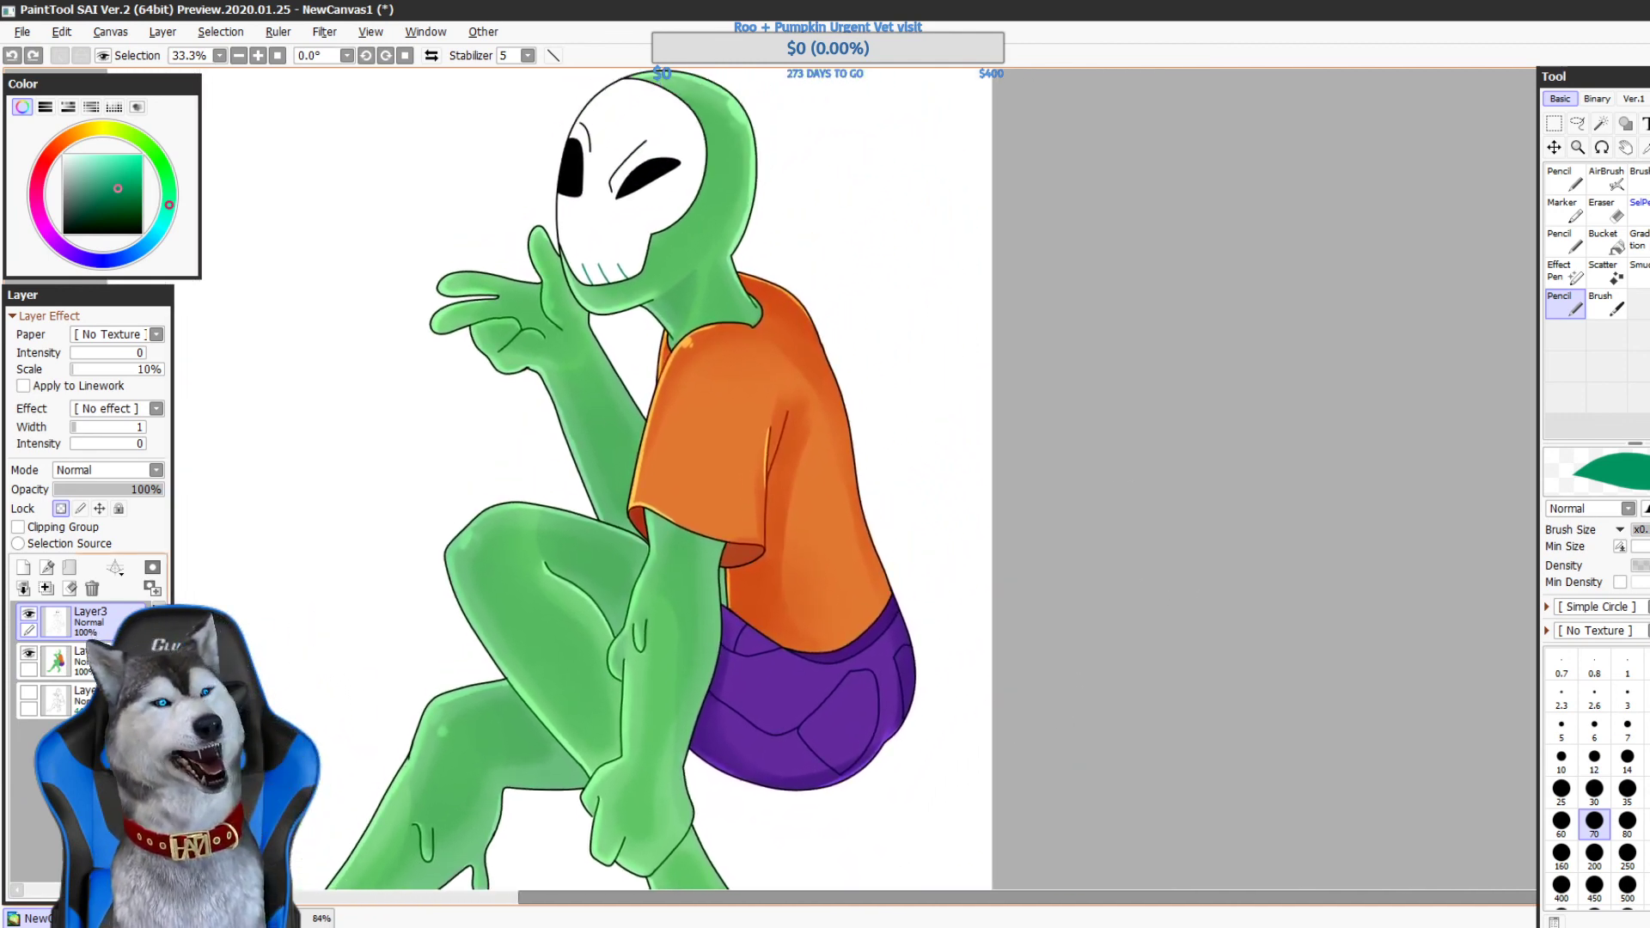
pyautogui.click(70, 569)
pyautogui.moveTo(92, 697); pyautogui.dragTo(91, 626)
pyautogui.click(55, 622)
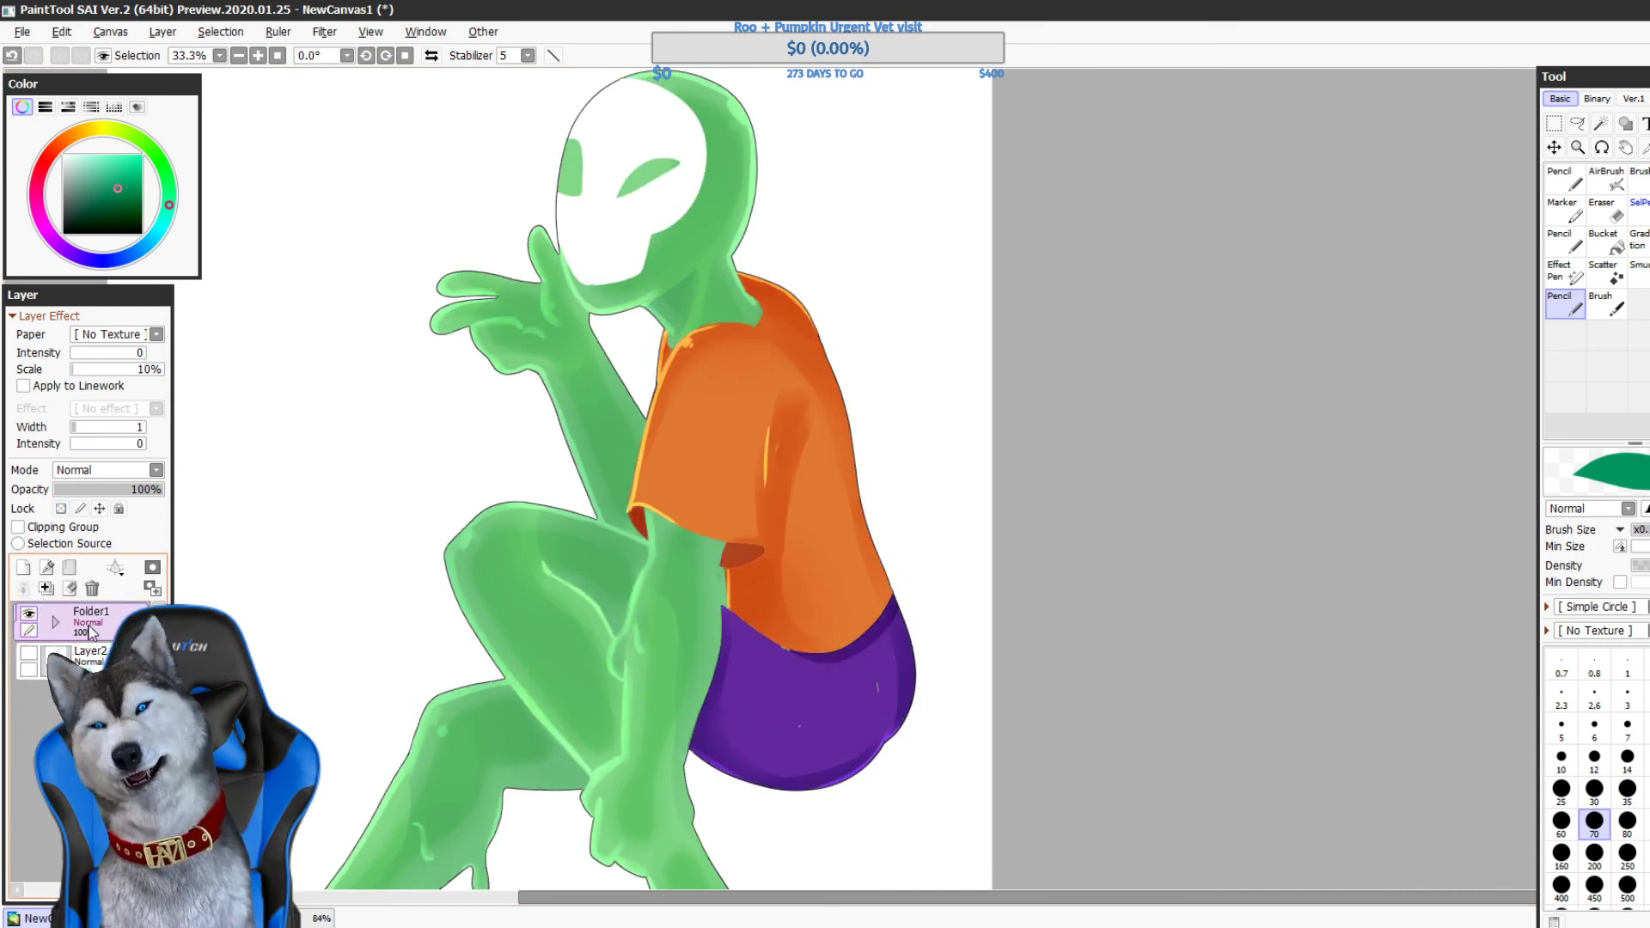
pyautogui.click(55, 621)
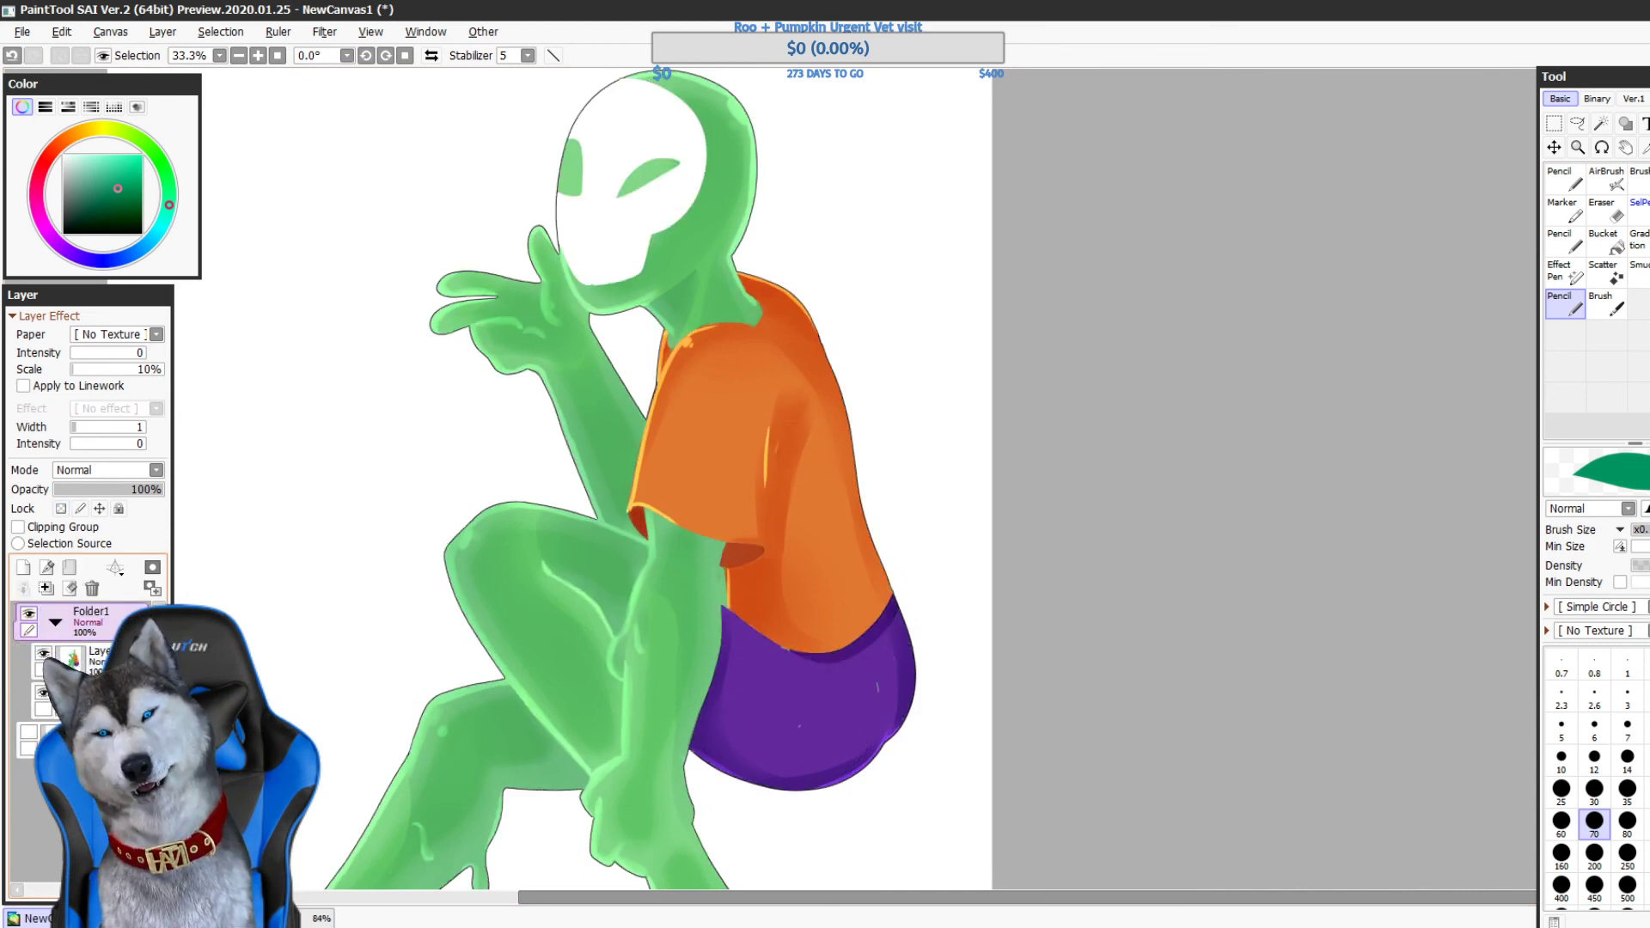
pyautogui.moveTo(94, 660); pyautogui.dragTo(93, 715)
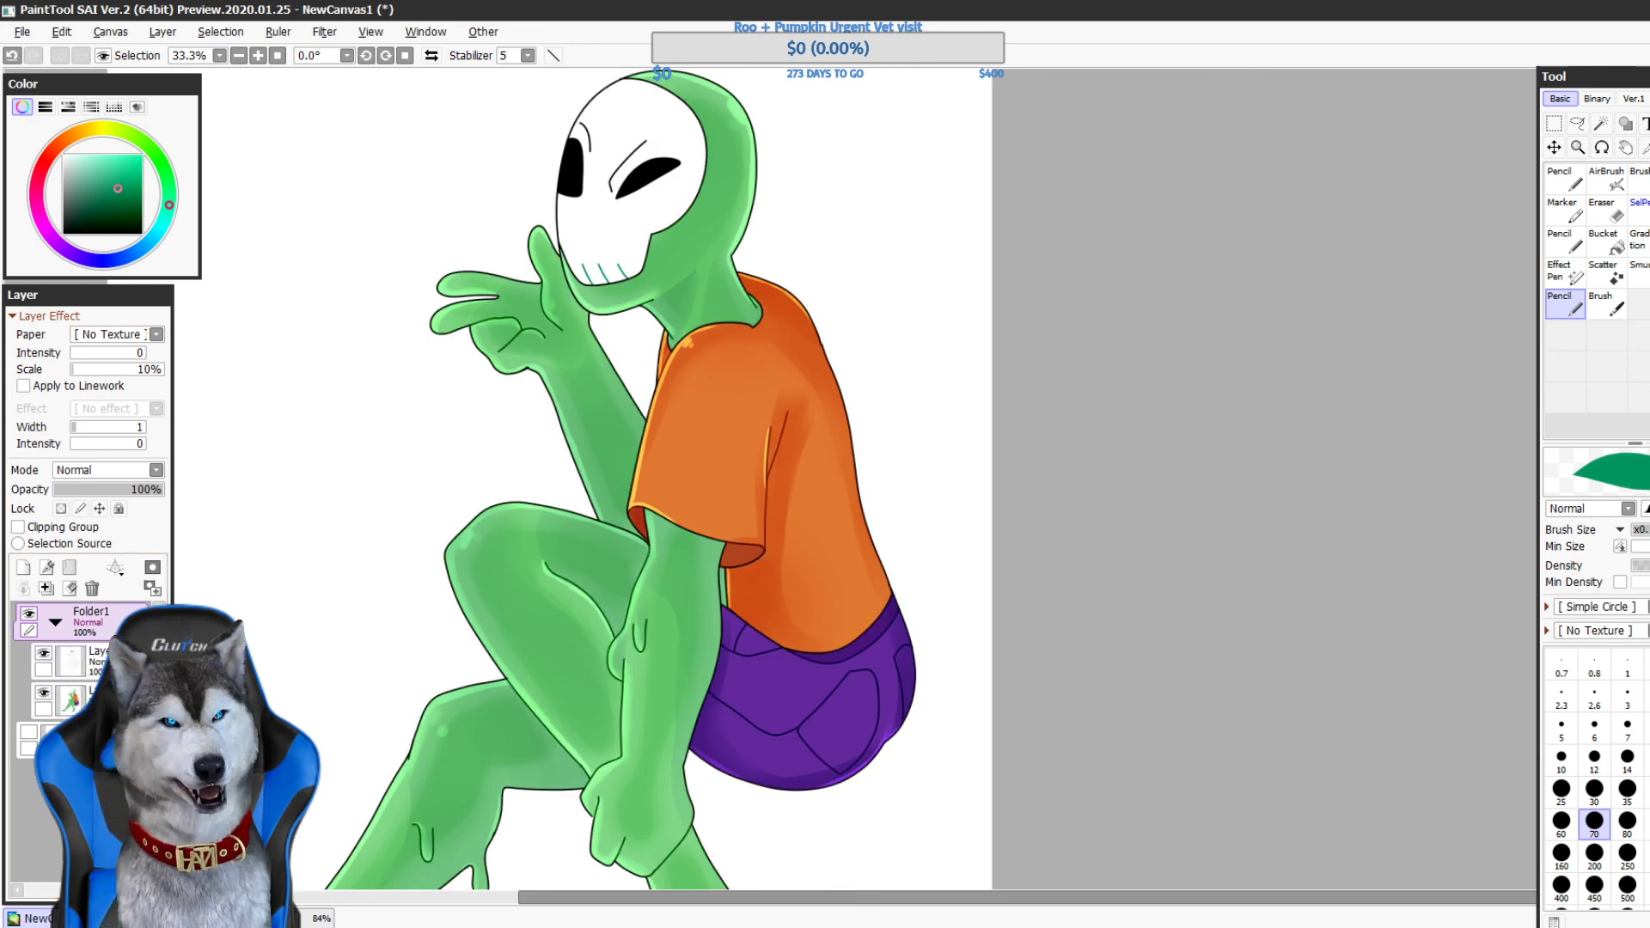
# - Hide the linework layer to examine the colours alone, and show it again
pyautogui.click(49, 658)
pyautogui.moveTo(938, 671); pyautogui.dragTo(986, 558)
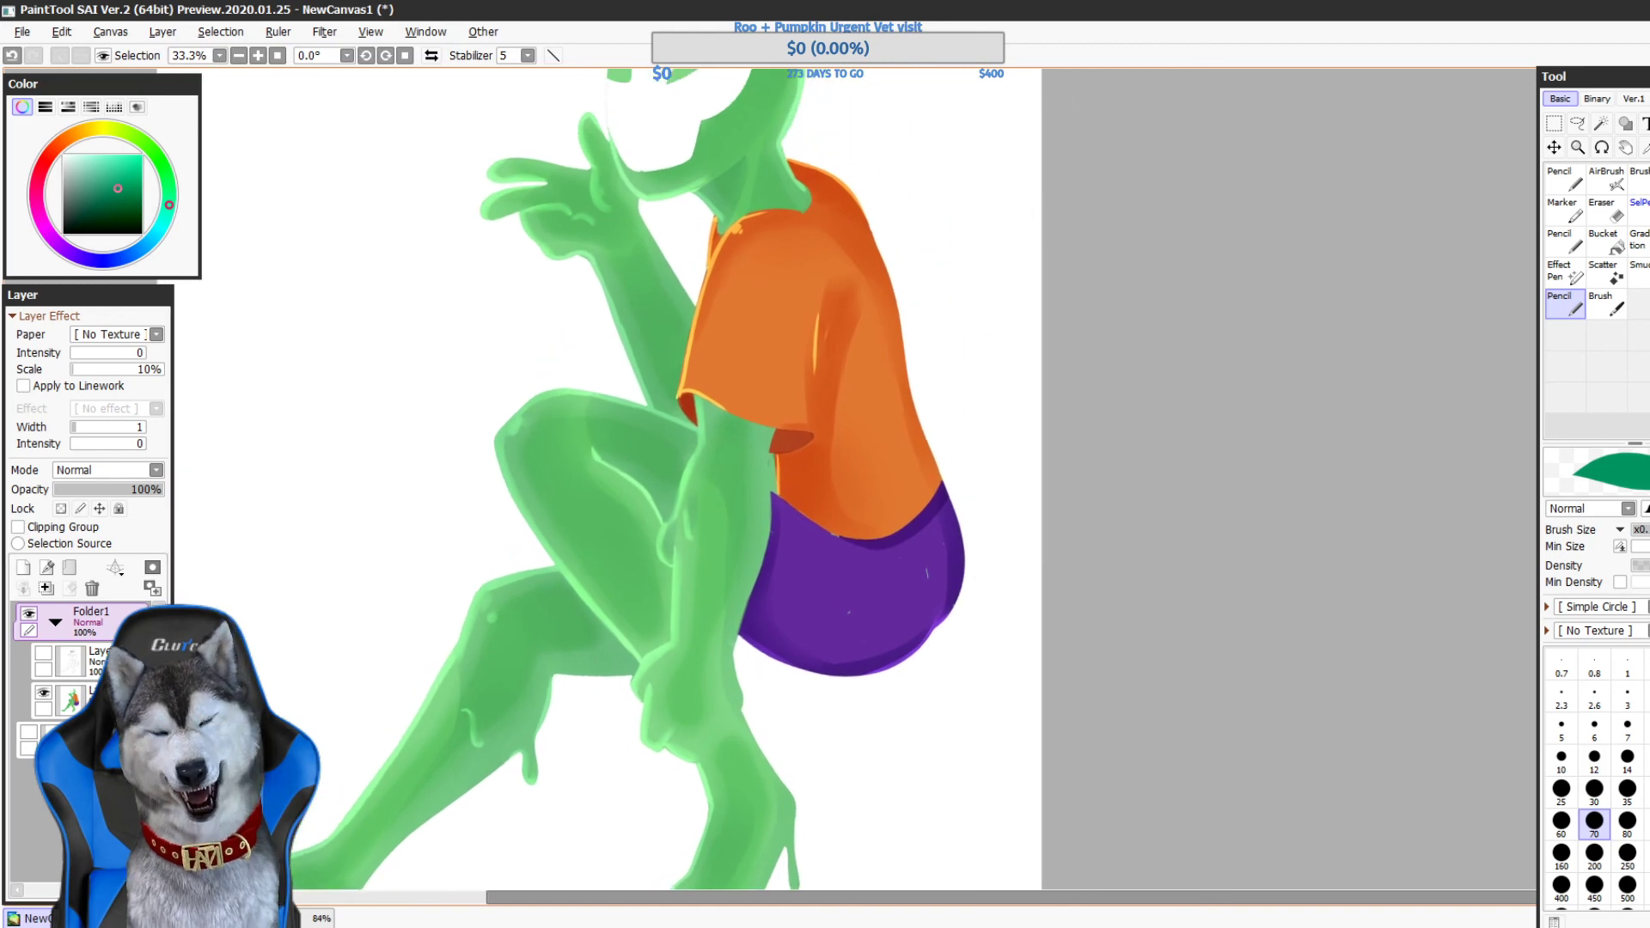
pyautogui.click(43, 655)
pyautogui.moveTo(1256, 475); pyautogui.dragTo(1227, 677)
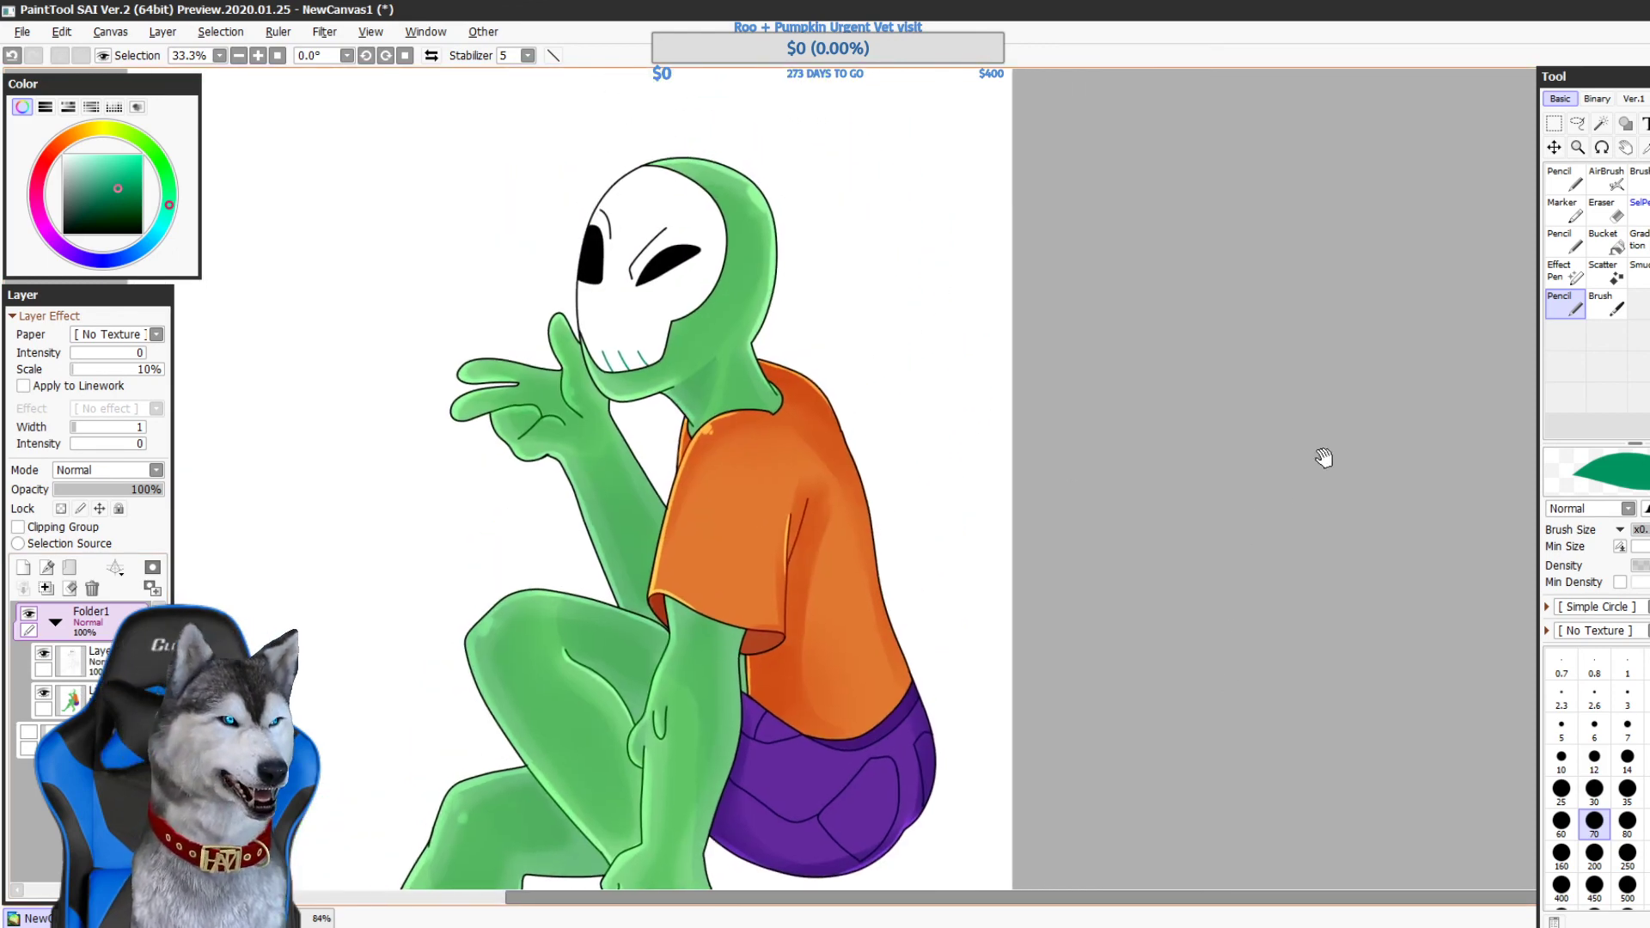
# - Select the background around the figure and the gap between arm and neck with the Magic Wand, and invert the selection
pyautogui.click(1601, 125)
pyautogui.click(445, 613)
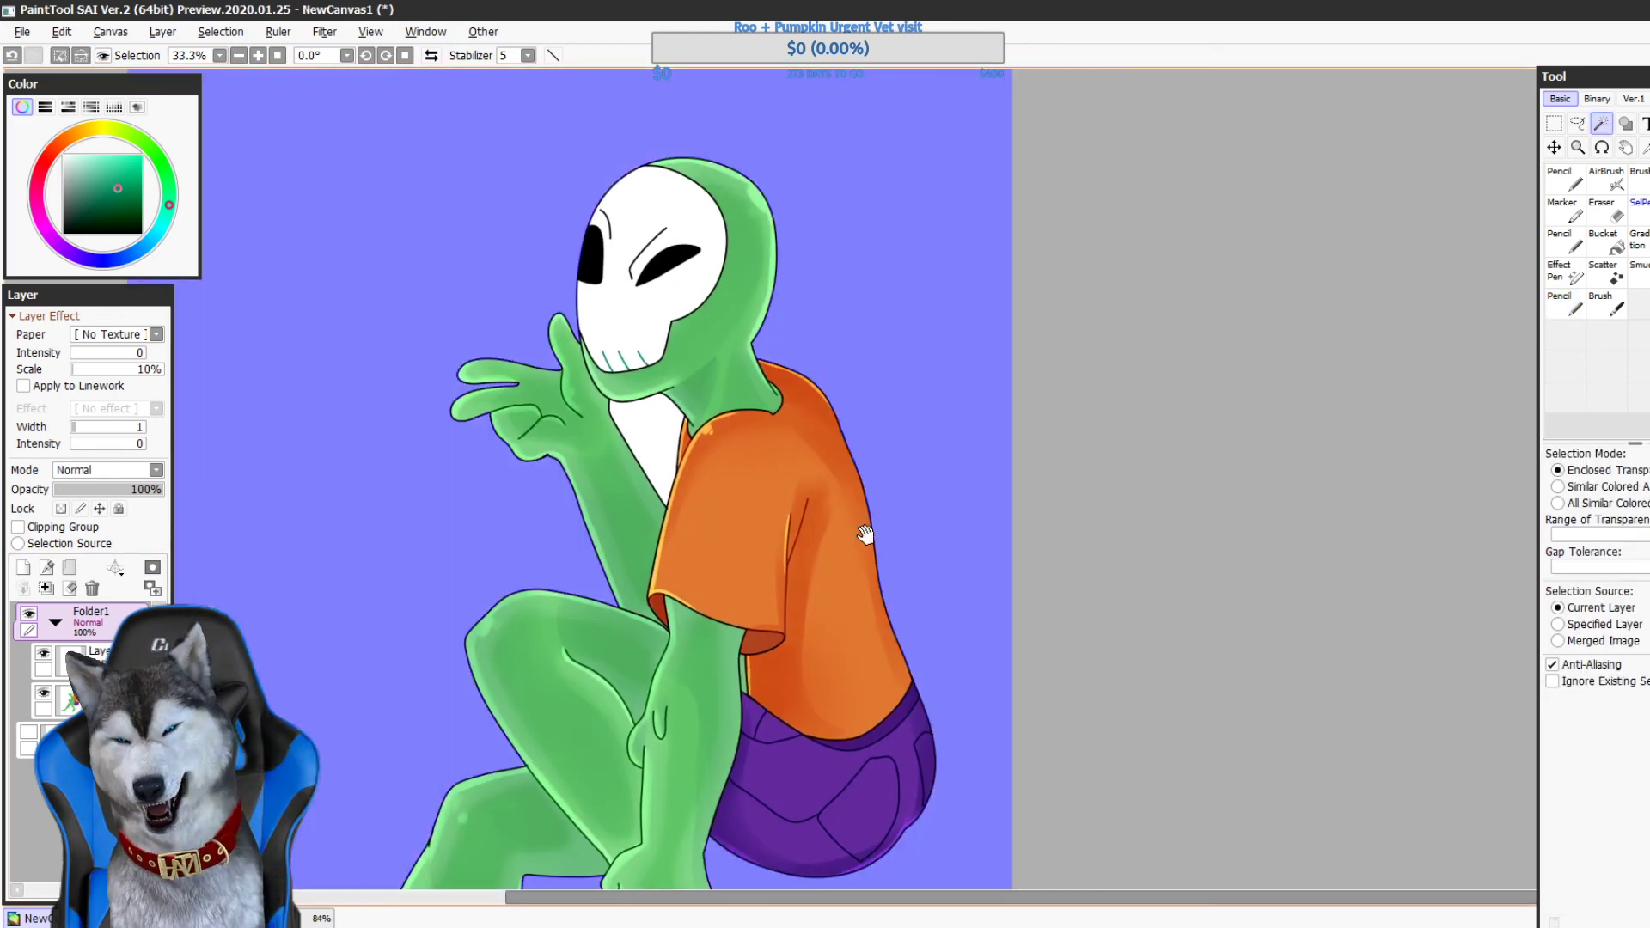
pyautogui.moveTo(865, 533); pyautogui.dragTo(861, 457)
pyautogui.click(647, 361)
pyautogui.moveTo(773, 514); pyautogui.dragTo(791, 464)
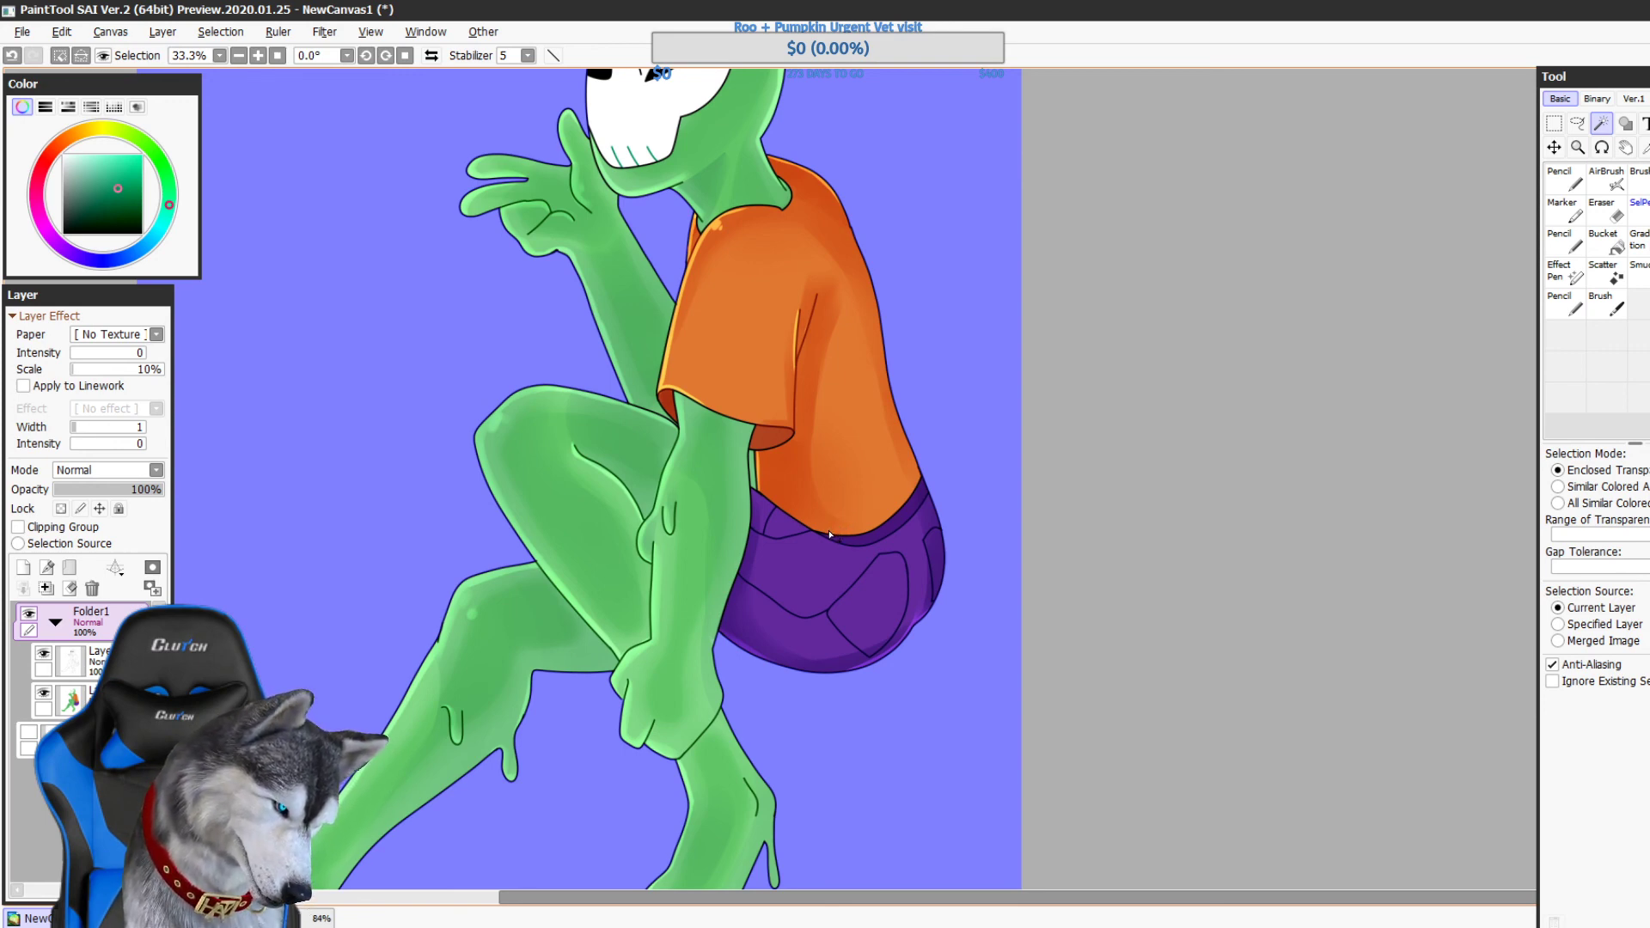
pyautogui.click(754, 481)
pyautogui.hotkey('ctrl', 'z')
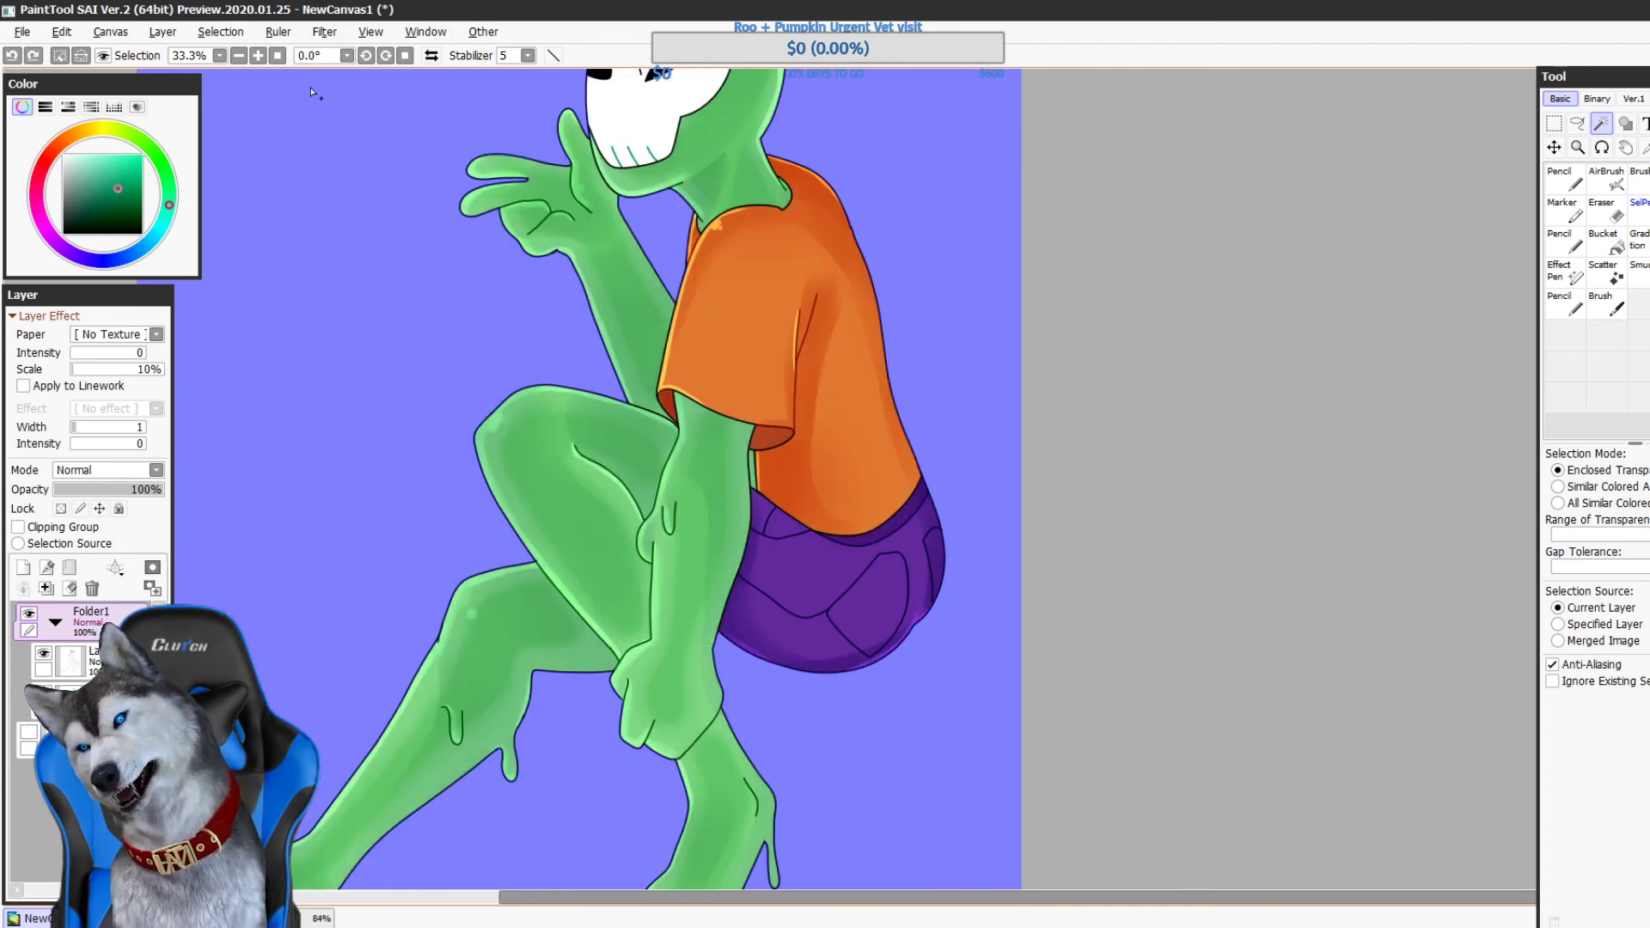
pyautogui.click(221, 31)
pyautogui.click(280, 89)
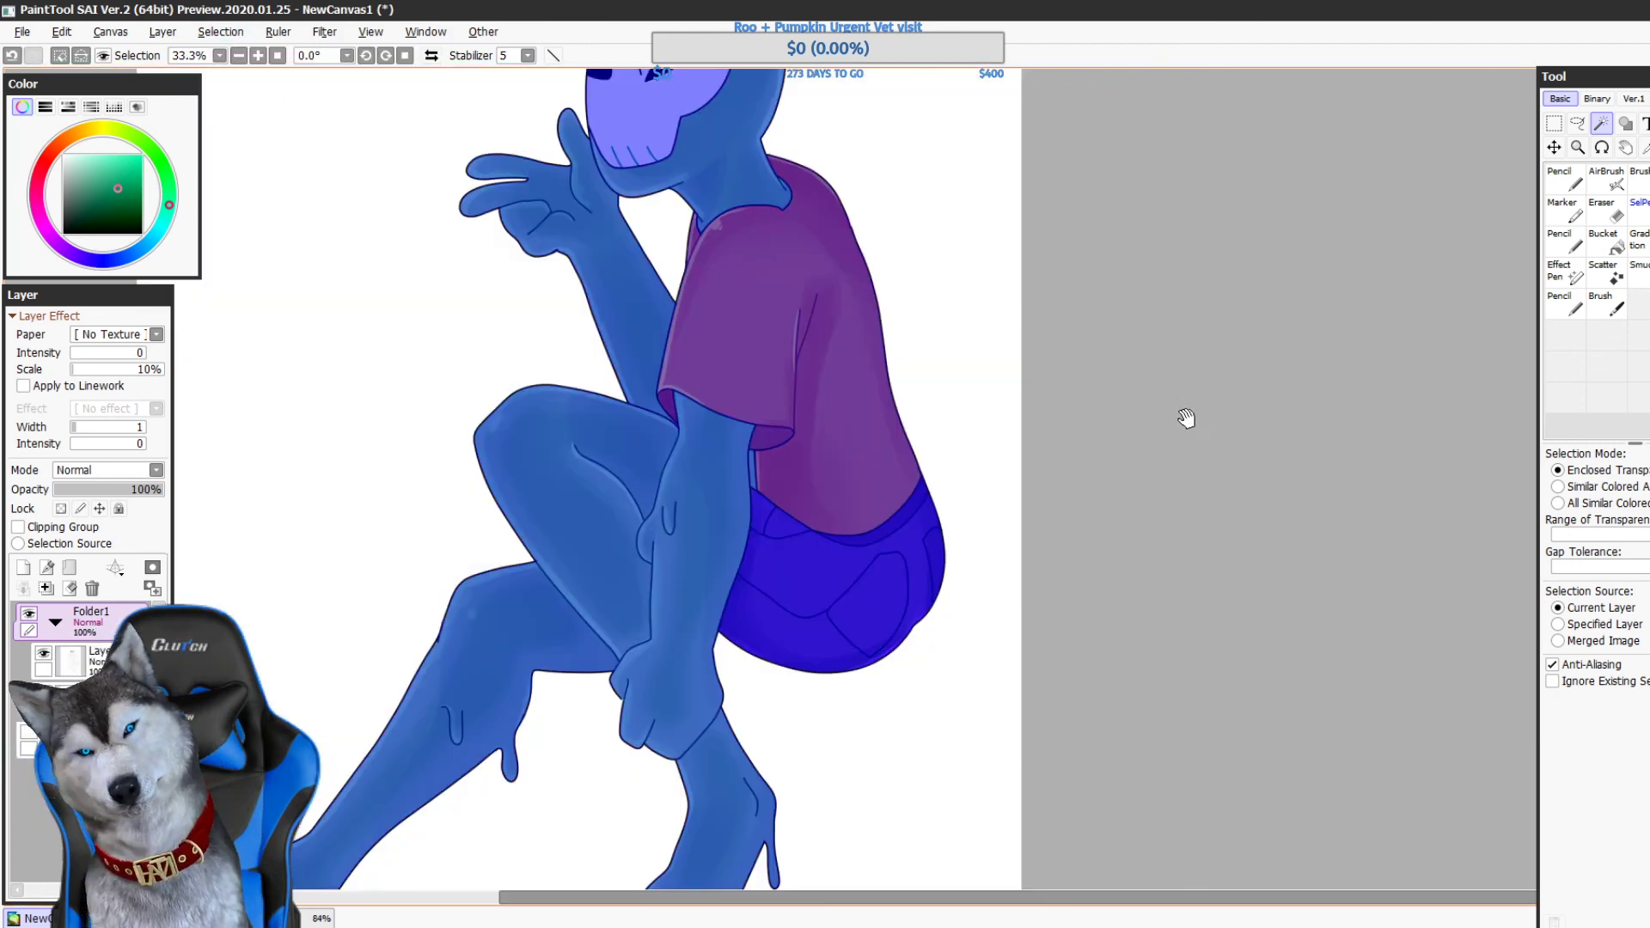
# - Dilate the selection around the figure by a width of 17 (x0.1)
pyautogui.scroll(2, 1186, 419)
pyautogui.click(221, 31)
pyautogui.click(278, 138)
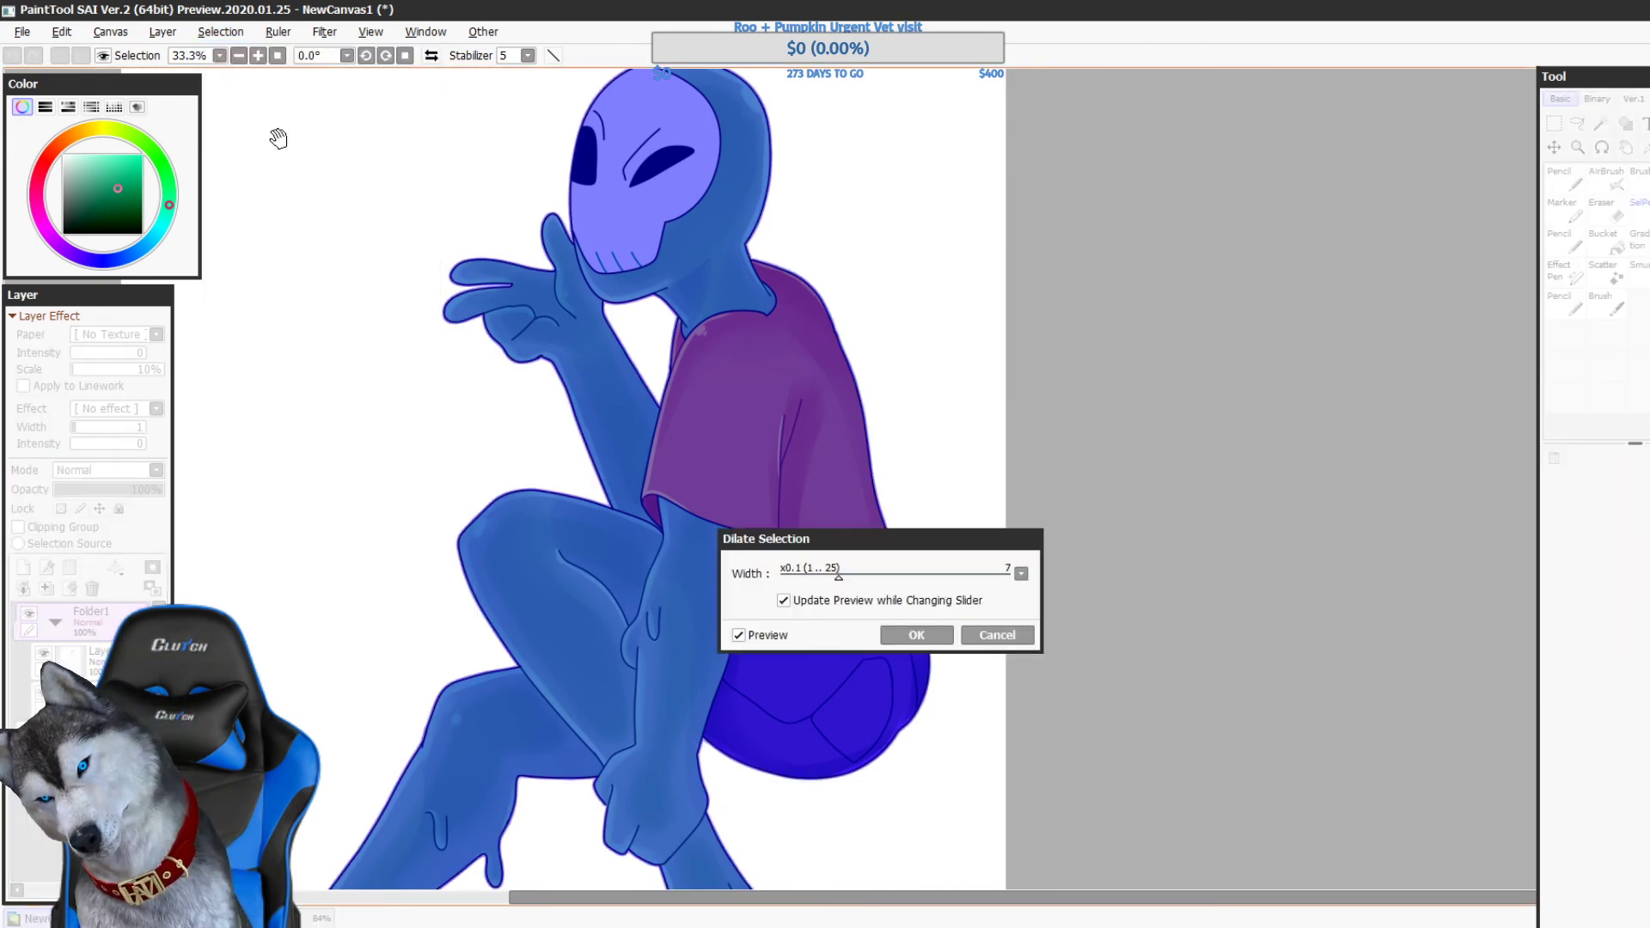
pyautogui.moveTo(838, 575); pyautogui.dragTo(933, 582)
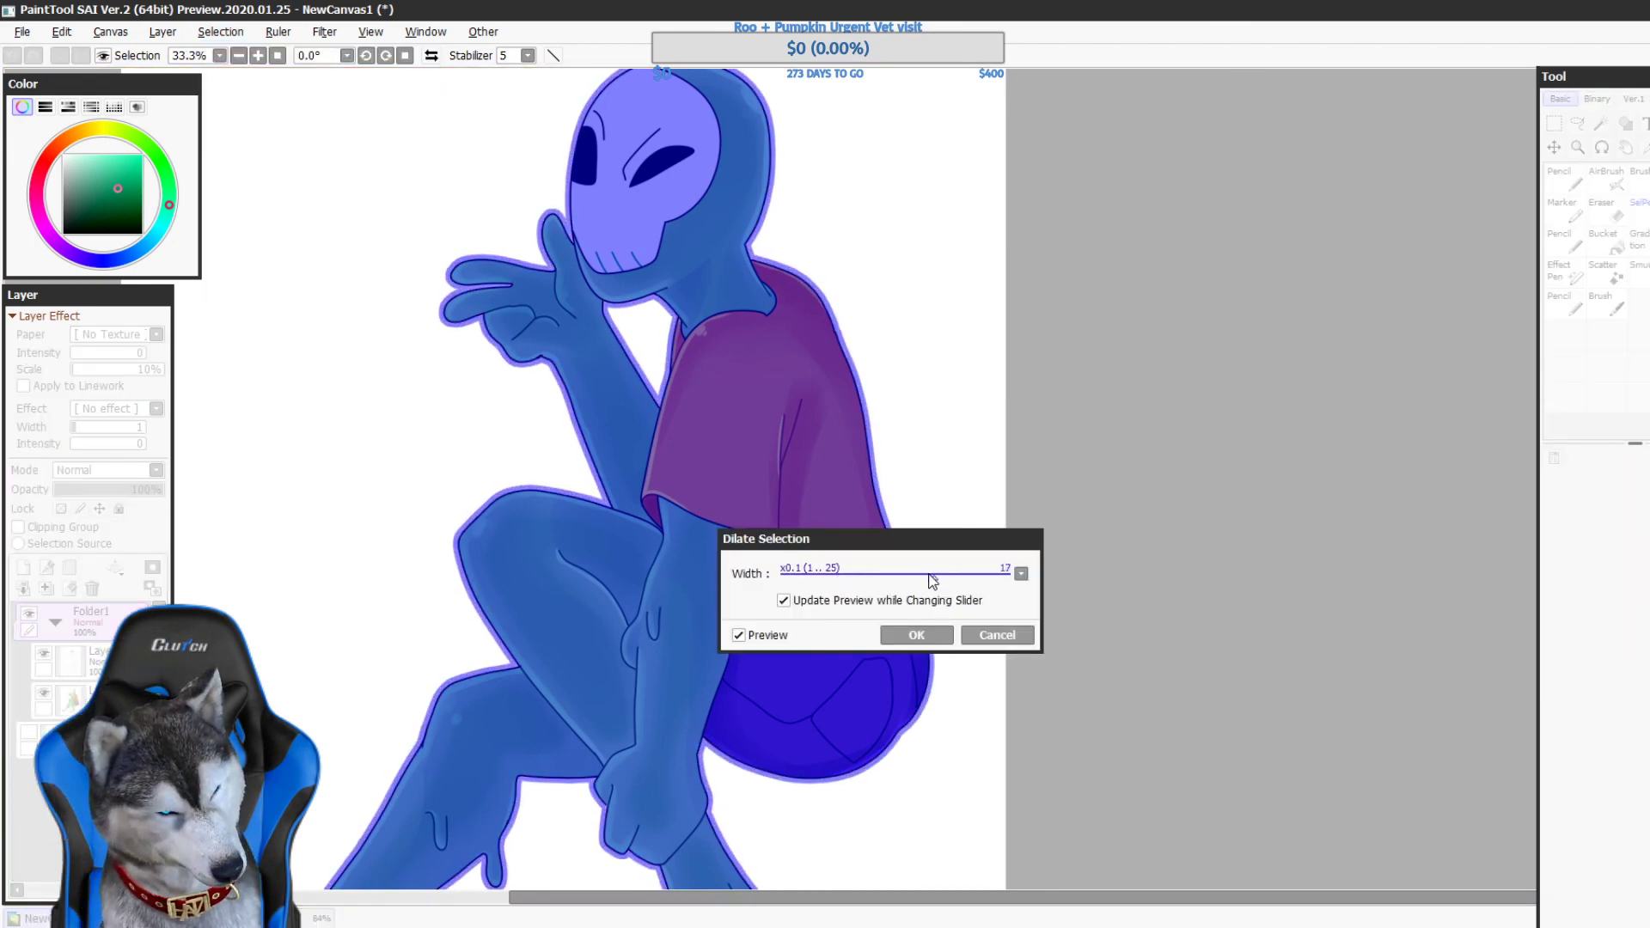
pyautogui.click(916, 635)
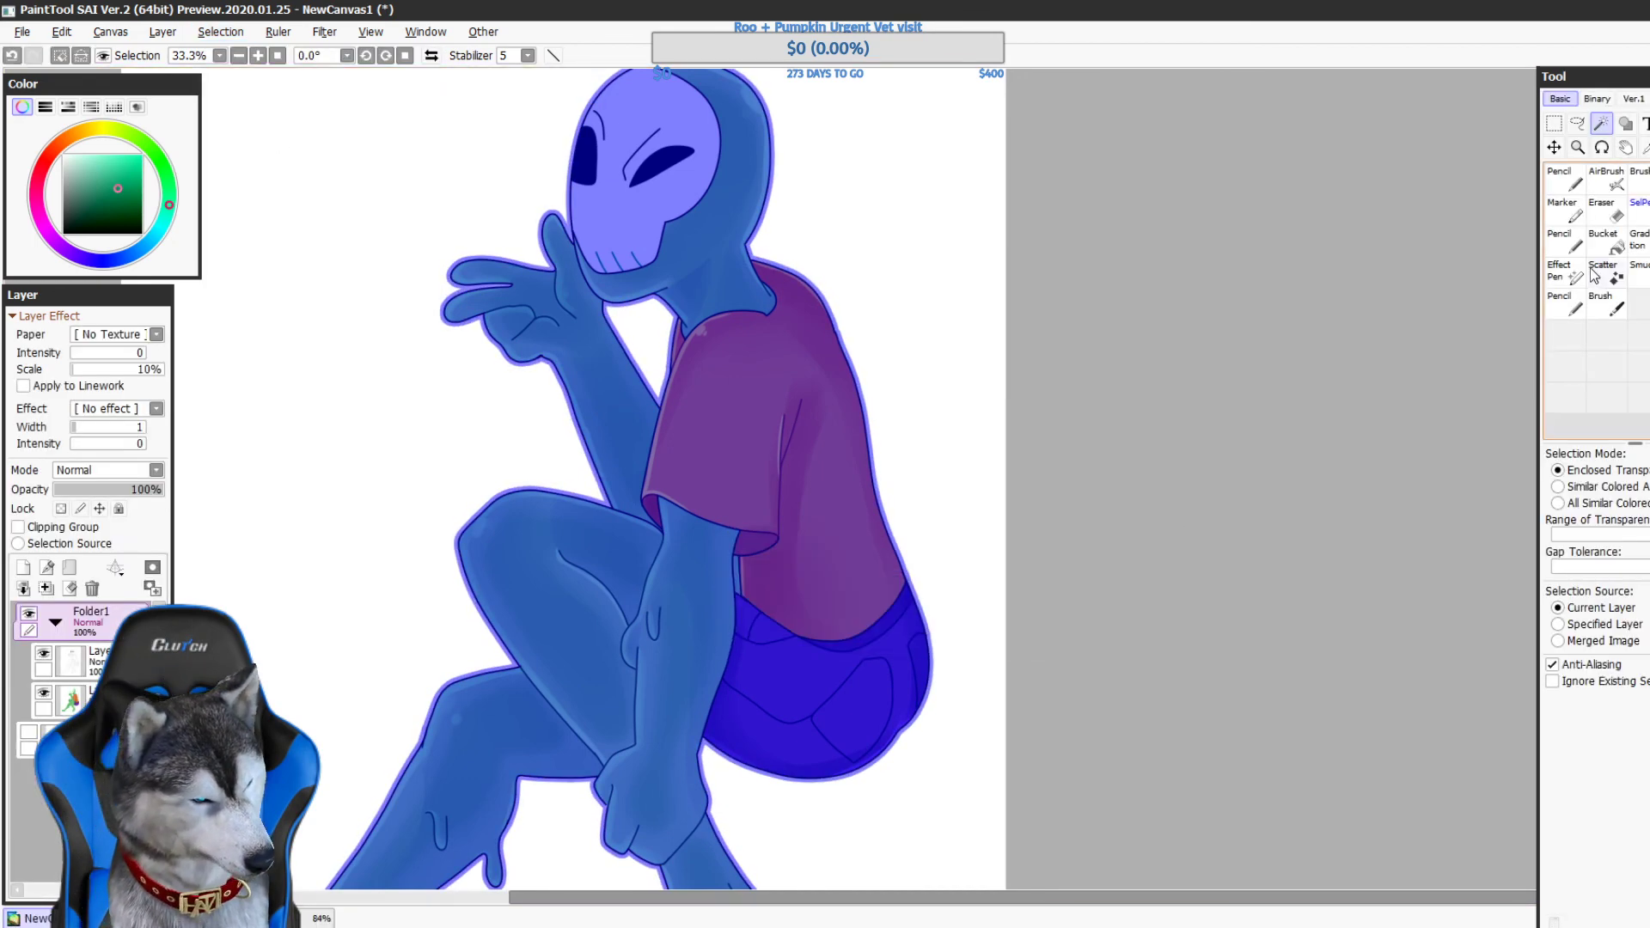
# - Fill the dilated selection with white on a new layer beneath the figure, and clear the selection
pyautogui.click(1604, 244)
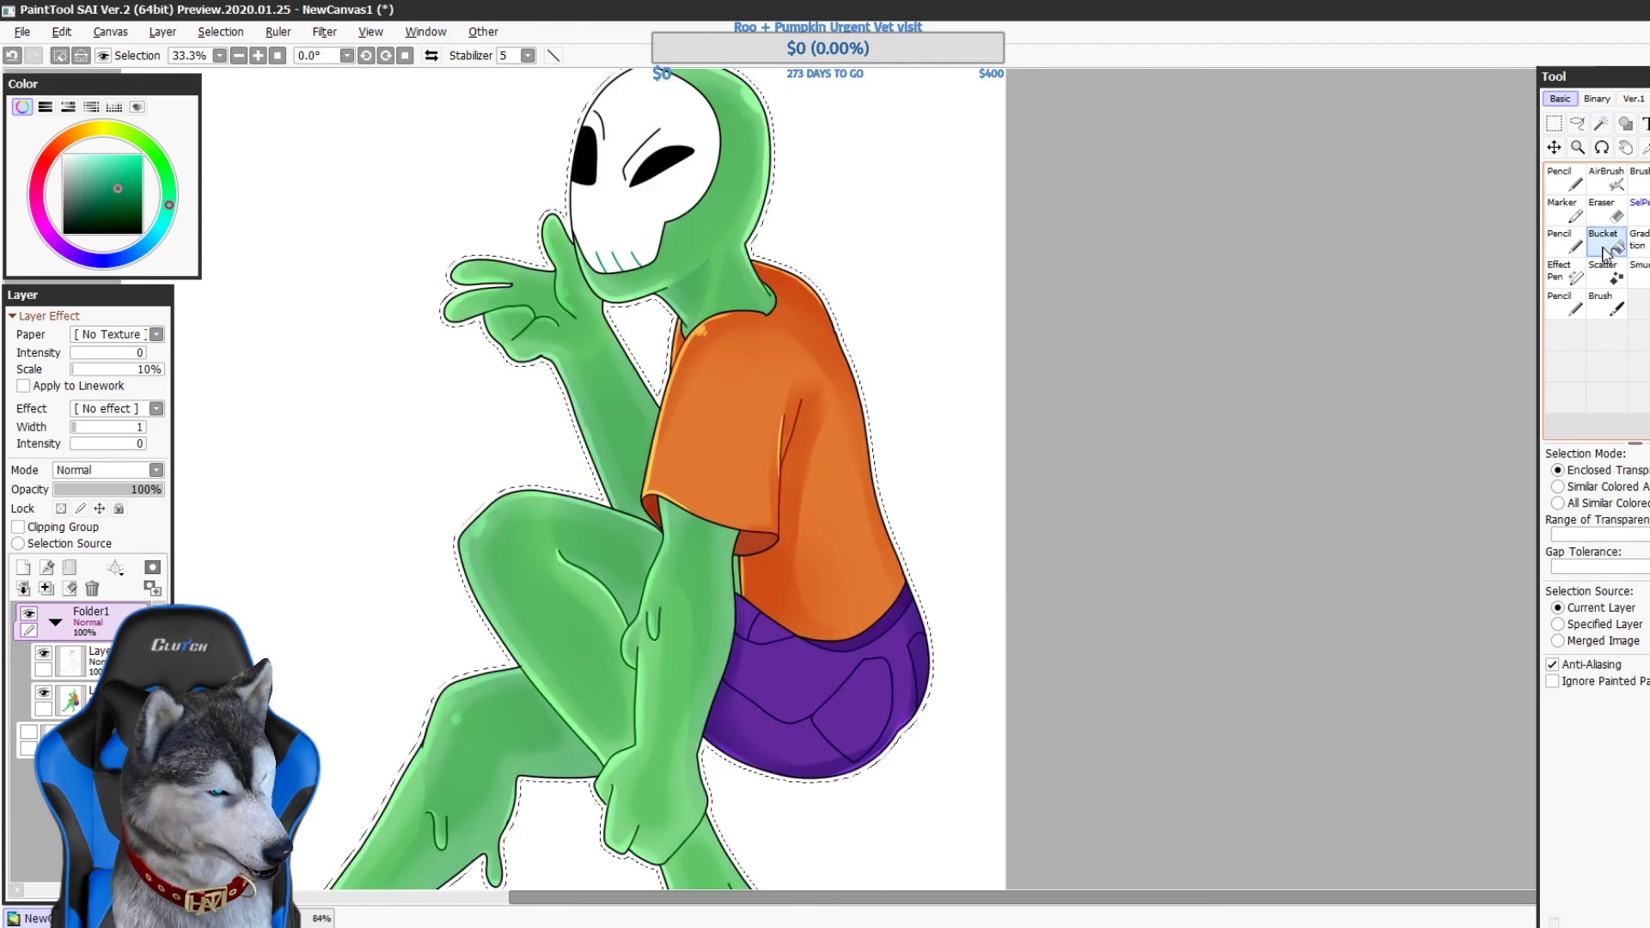
pyautogui.click(24, 568)
pyautogui.moveTo(85, 176); pyautogui.dragTo(28, 43)
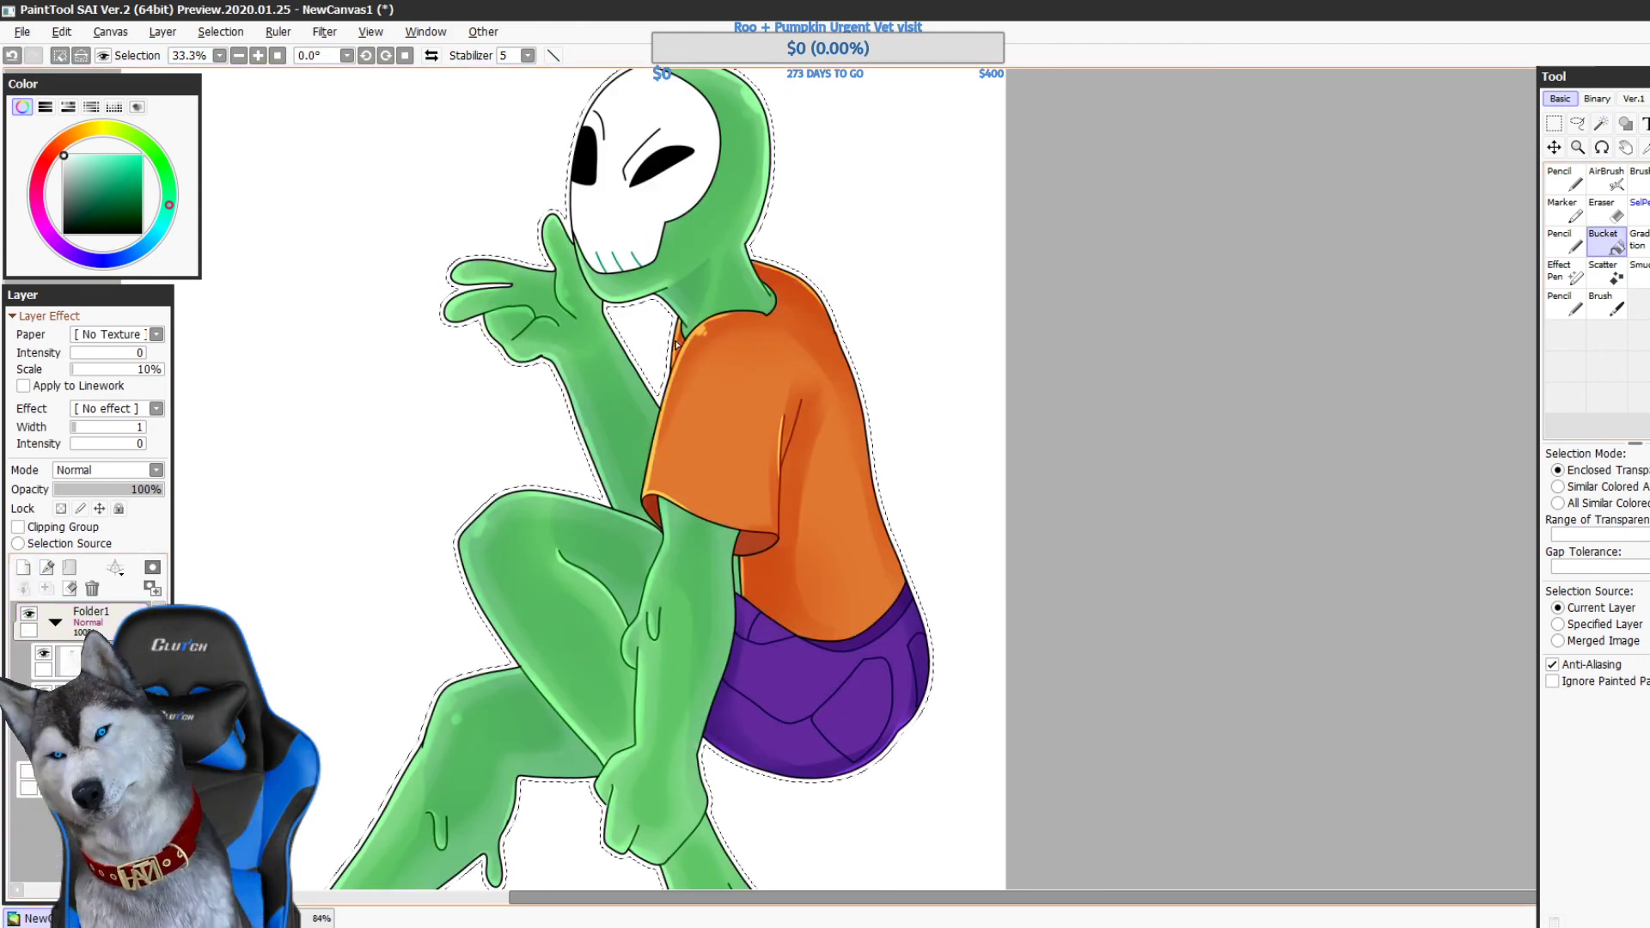
pyautogui.hotkey('ctrl', 't')
# - Switch the canvas background to a transparent checkerboard and inspect the white border around the head
pyautogui.click(110, 32)
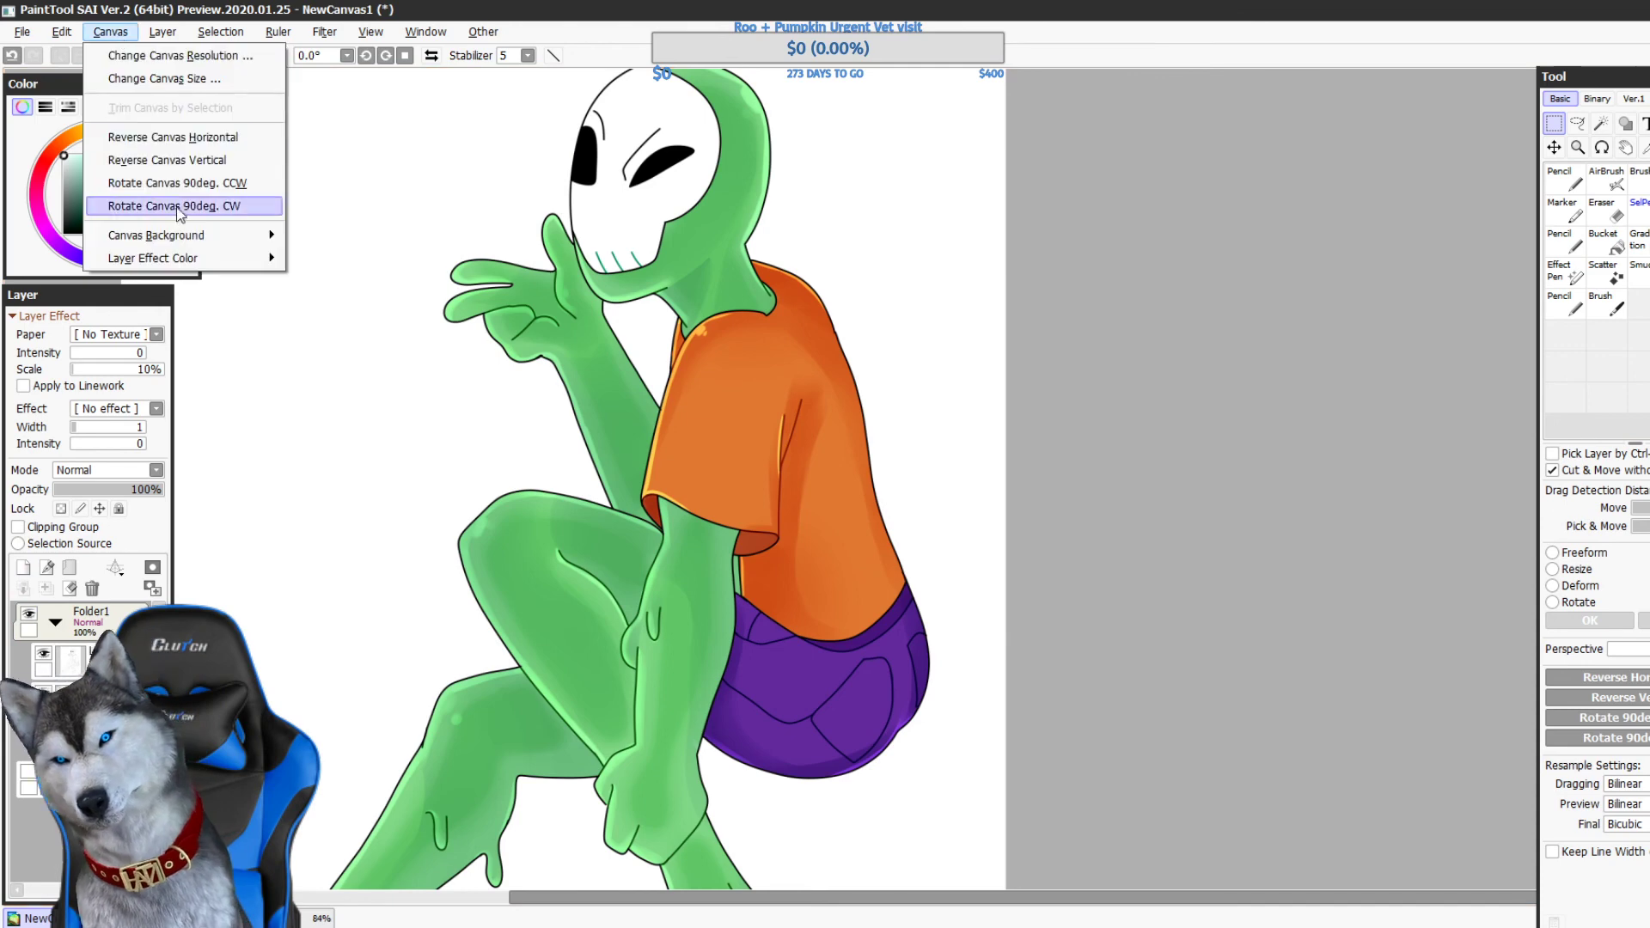
pyautogui.moveTo(180, 235)
pyautogui.click(387, 330)
pyautogui.moveTo(853, 415); pyautogui.dragTo(1046, 757)
pyautogui.scroll(3, 876, 486)
# - Add a new layer above the linework and set the Pencil to brush size 12
pyautogui.click(72, 660)
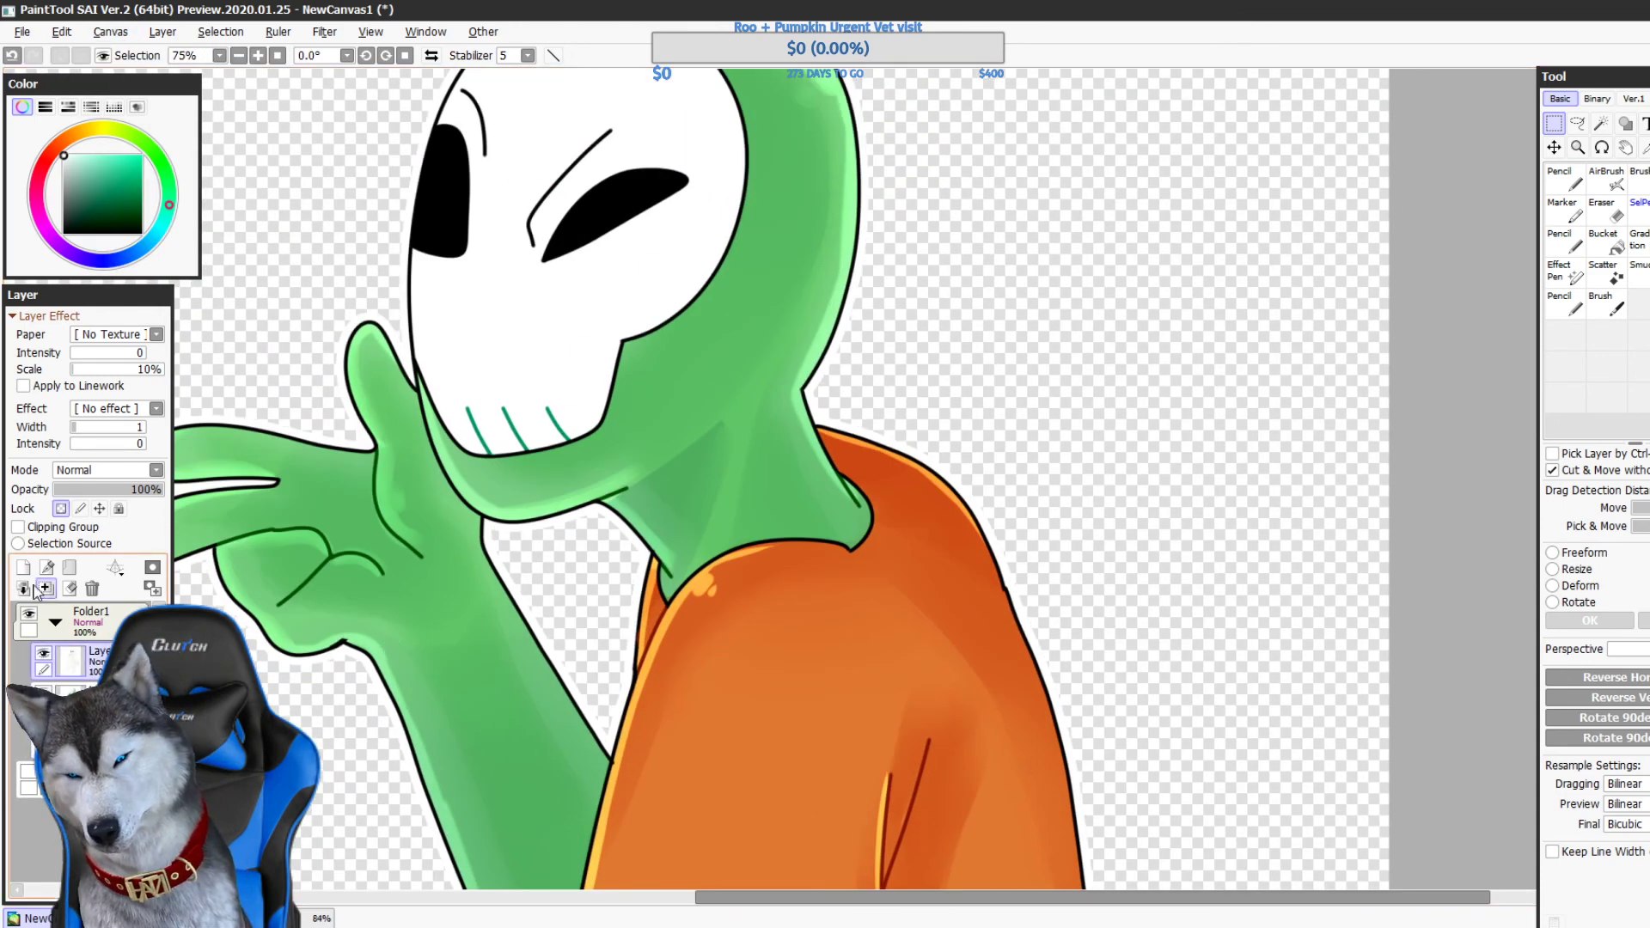
pyautogui.scroll(1, 878, 475)
pyautogui.click(1565, 304)
pyautogui.moveTo(884, 449); pyautogui.dragTo(1293, 507)
pyautogui.scroll(3, 977, 378)
pyautogui.moveTo(1305, 710); pyautogui.dragTo(1396, 431)
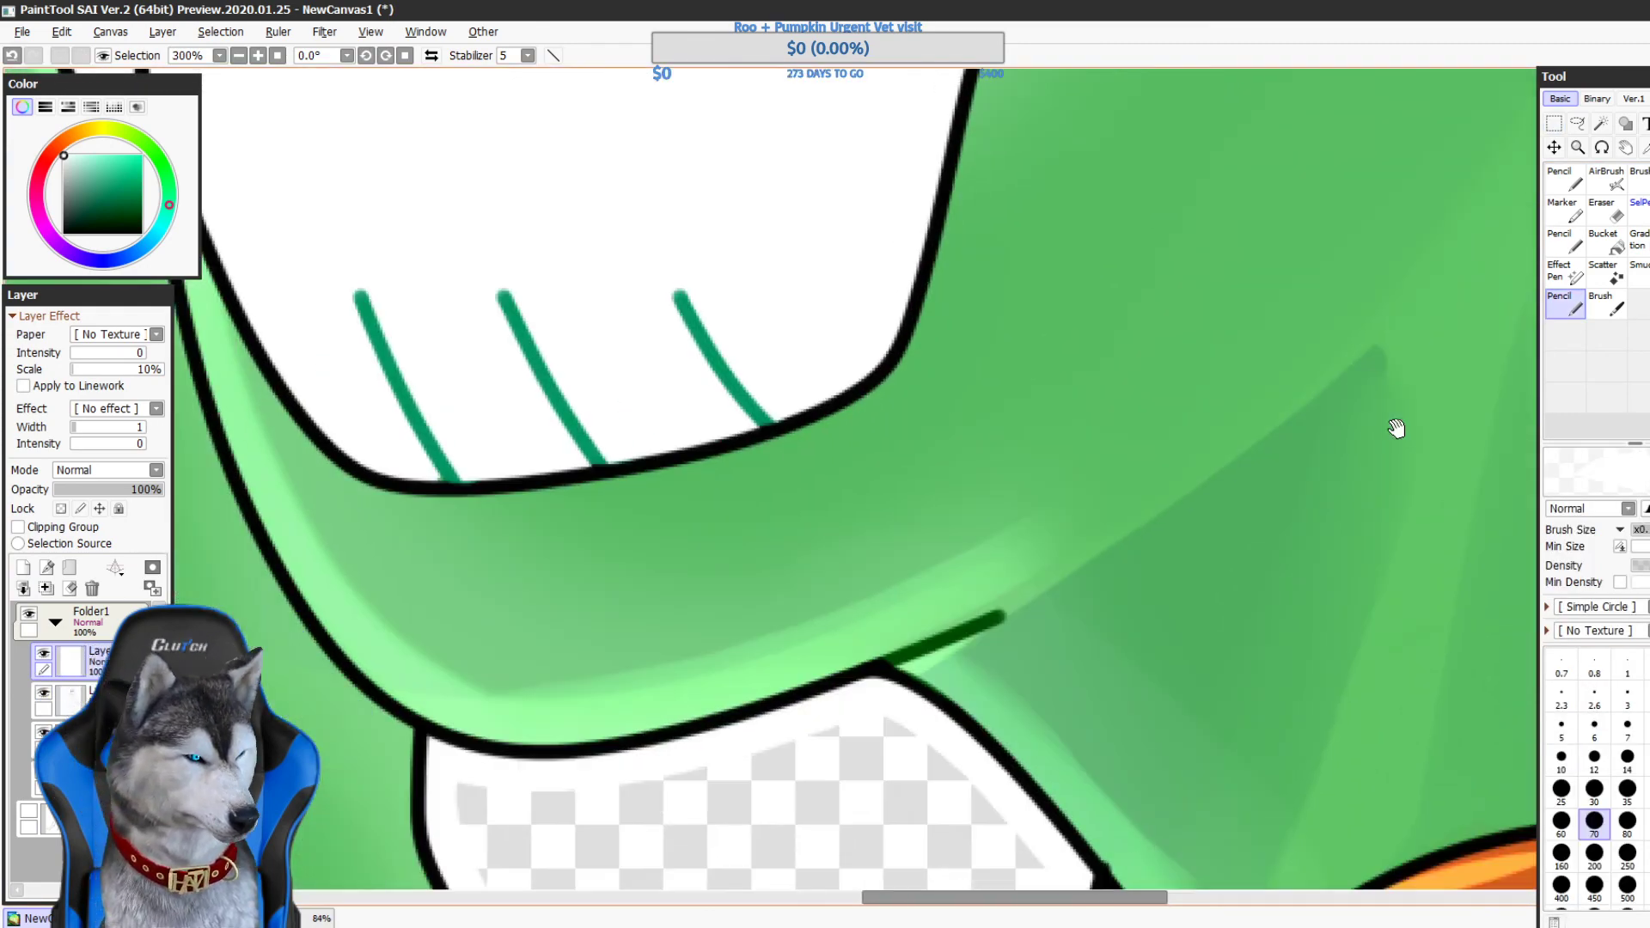
pyautogui.click(1594, 760)
# - Draw a thin white outline along the jaw's outer edge where it overlaps the raised hand and wrist
pyautogui.moveTo(1410, 734); pyautogui.dragTo(1598, 590)
pyautogui.moveTo(675, 446); pyautogui.dragTo(806, 684)
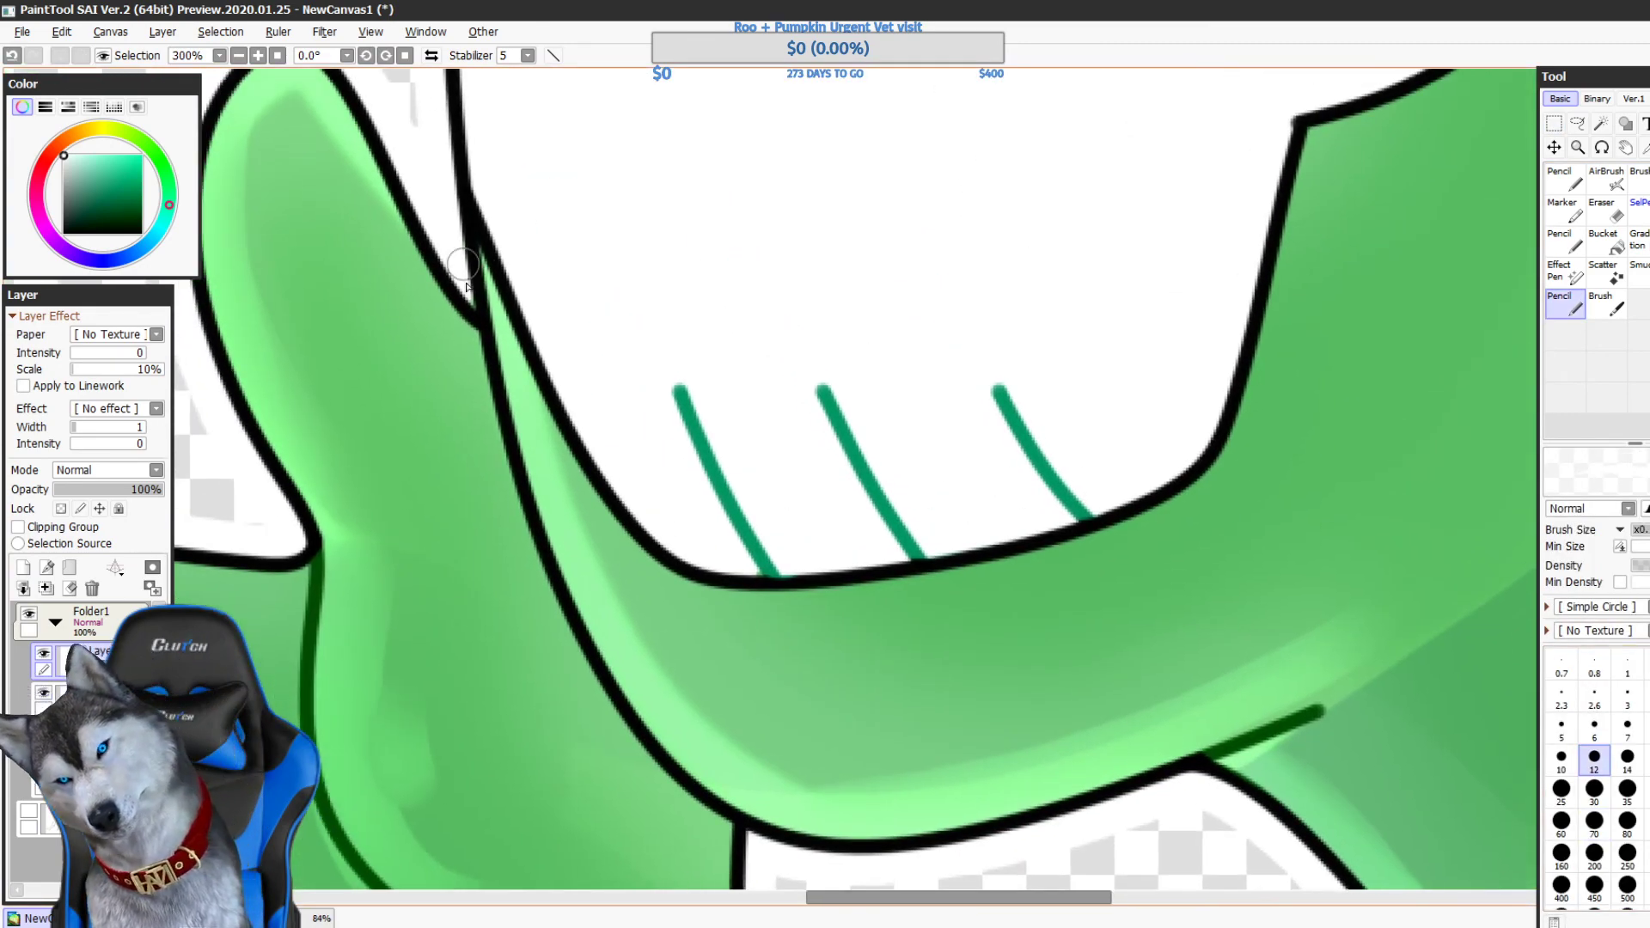
pyautogui.moveTo(487, 430)
pyautogui.mouseDown()
pyautogui.moveTo(445, 244)
pyautogui.moveTo(498, 441)
pyautogui.mouseUp()
pyautogui.hotkey('ctrl', 'z')
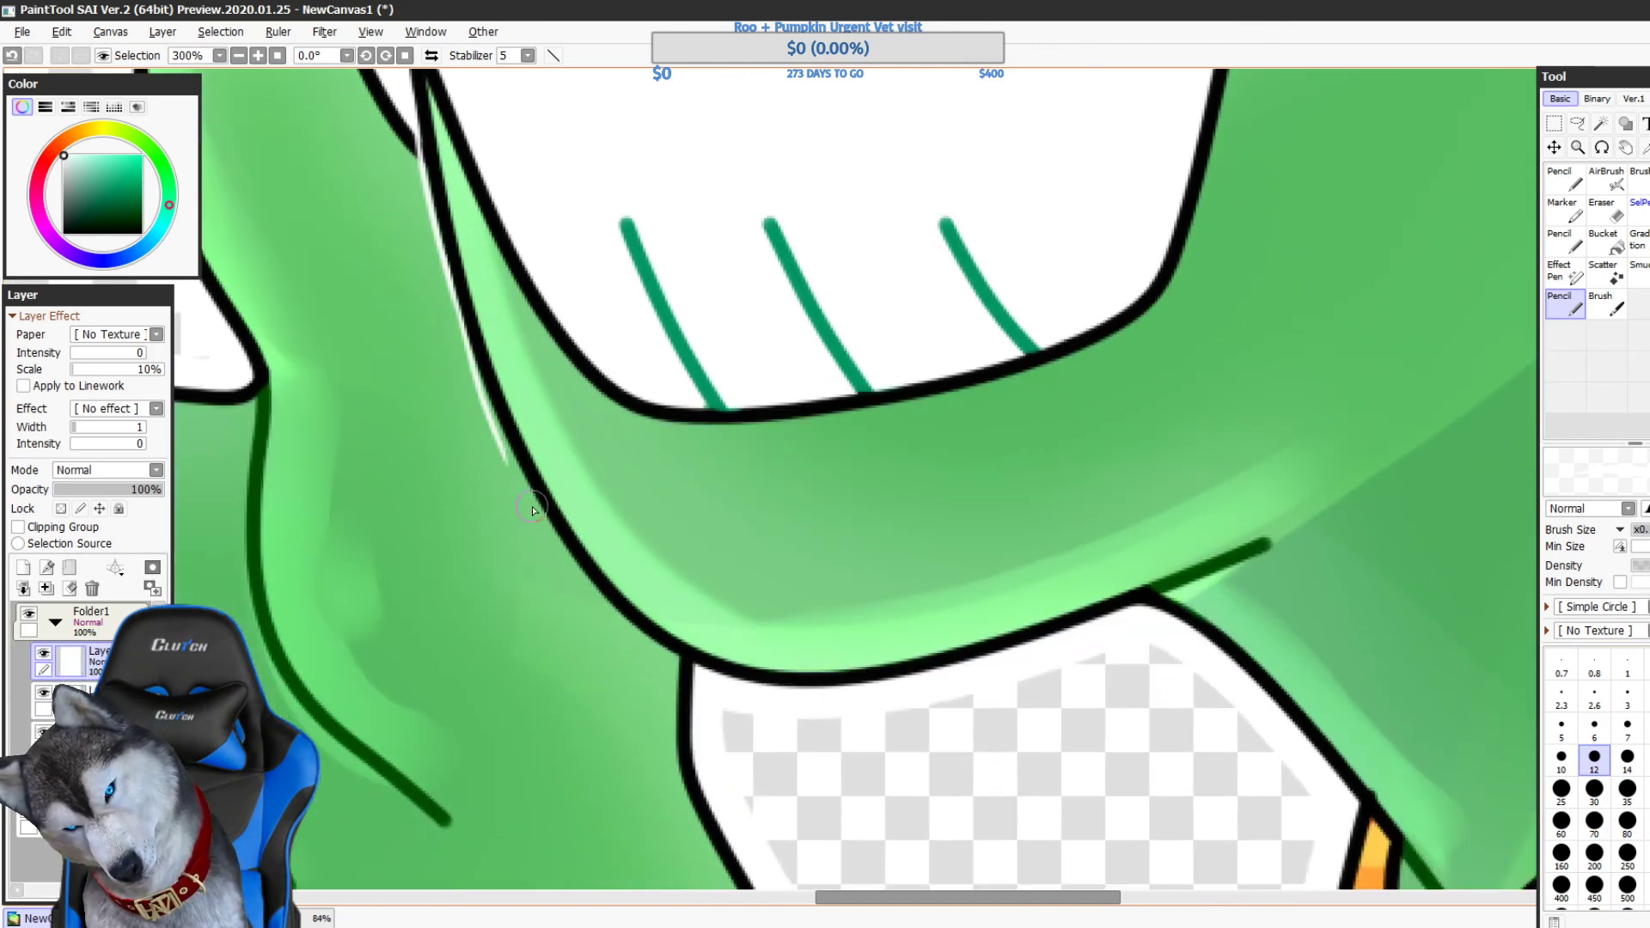
pyautogui.moveTo(532, 510); pyautogui.dragTo(486, 442)
pyautogui.hotkey('ctrl', 'z')
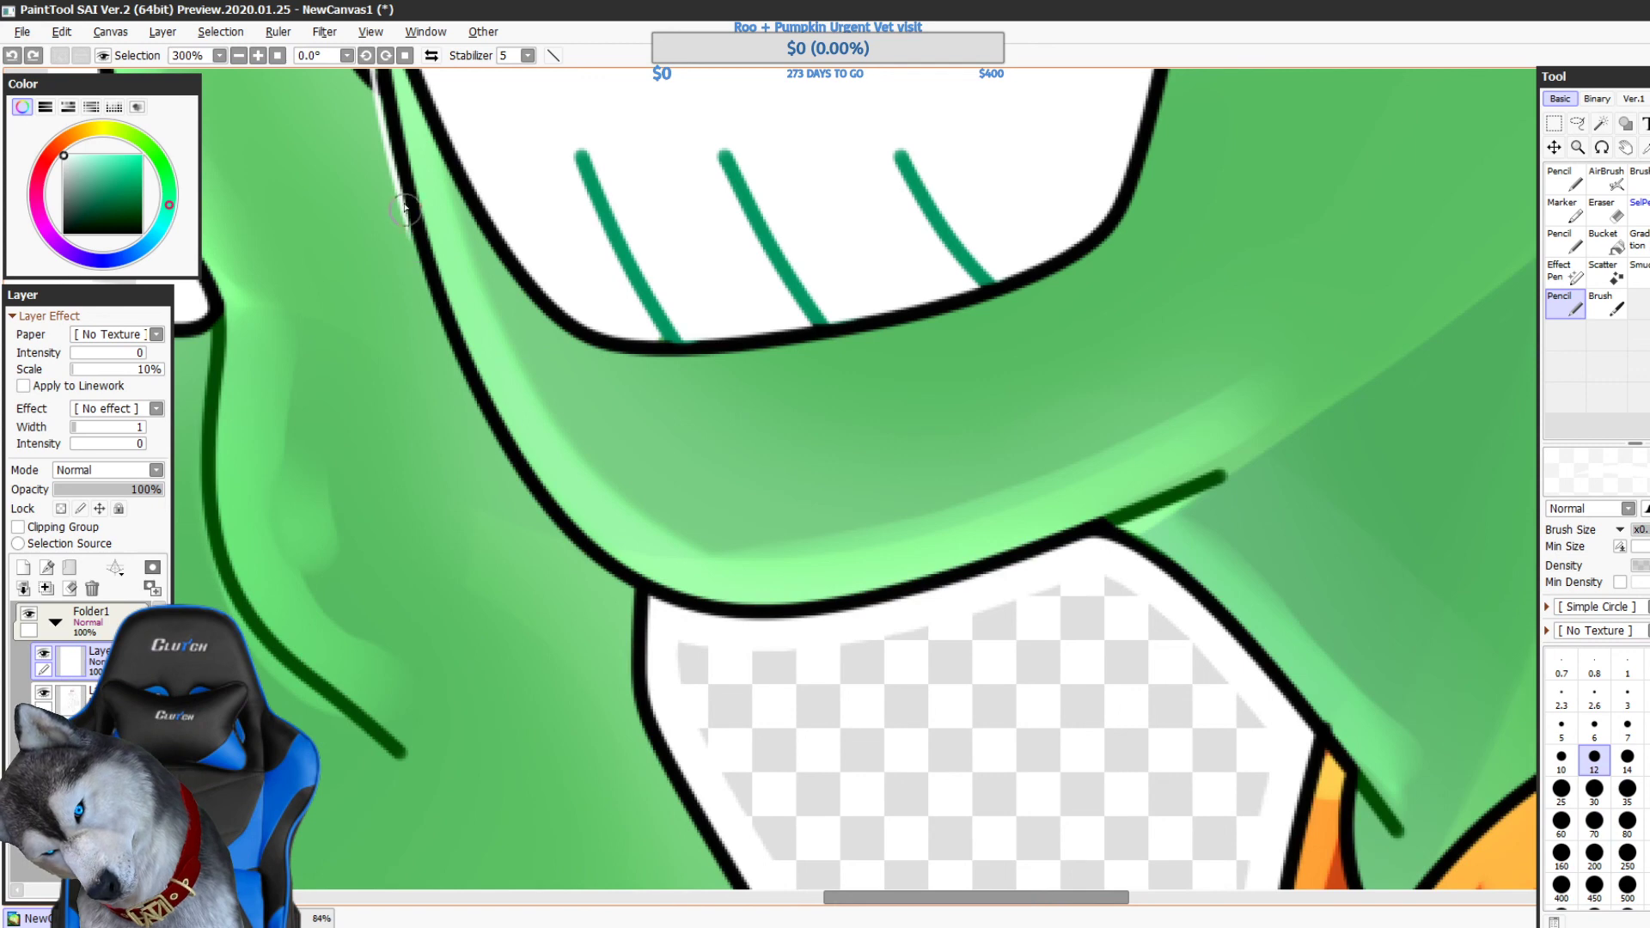
pyautogui.moveTo(405, 209); pyautogui.dragTo(484, 432)
pyautogui.moveTo(455, 365); pyautogui.dragTo(485, 426)
pyautogui.hotkey('ctrl', 'z')
pyautogui.moveTo(404, 191); pyautogui.dragTo(489, 438)
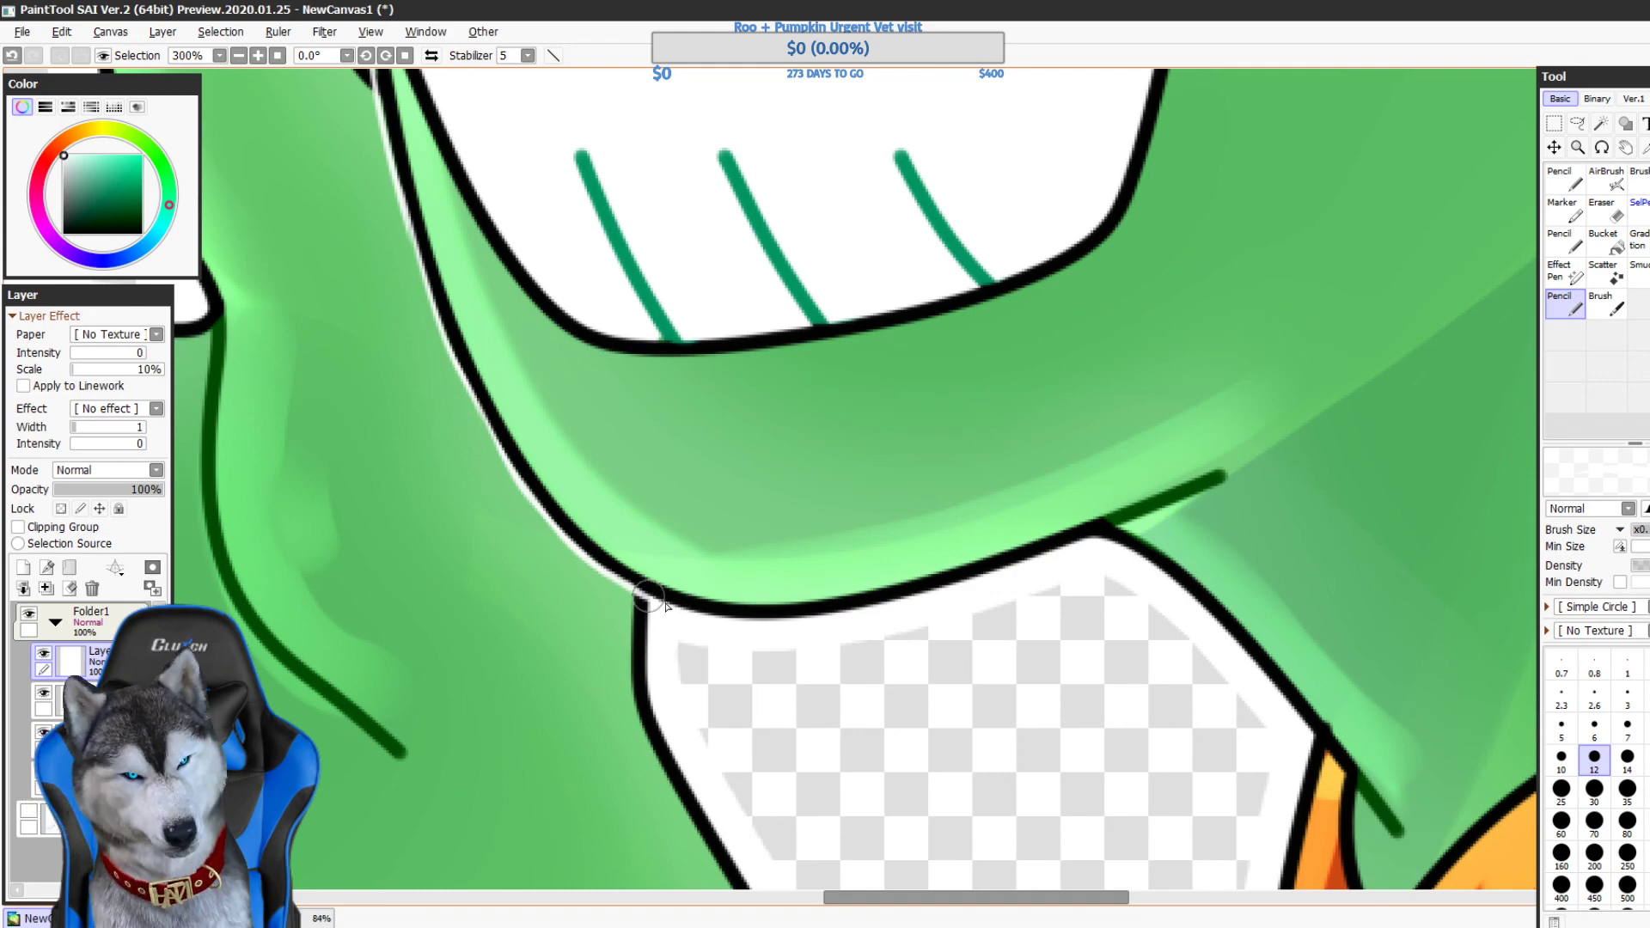
pyautogui.scroll(-4, 648, 597)
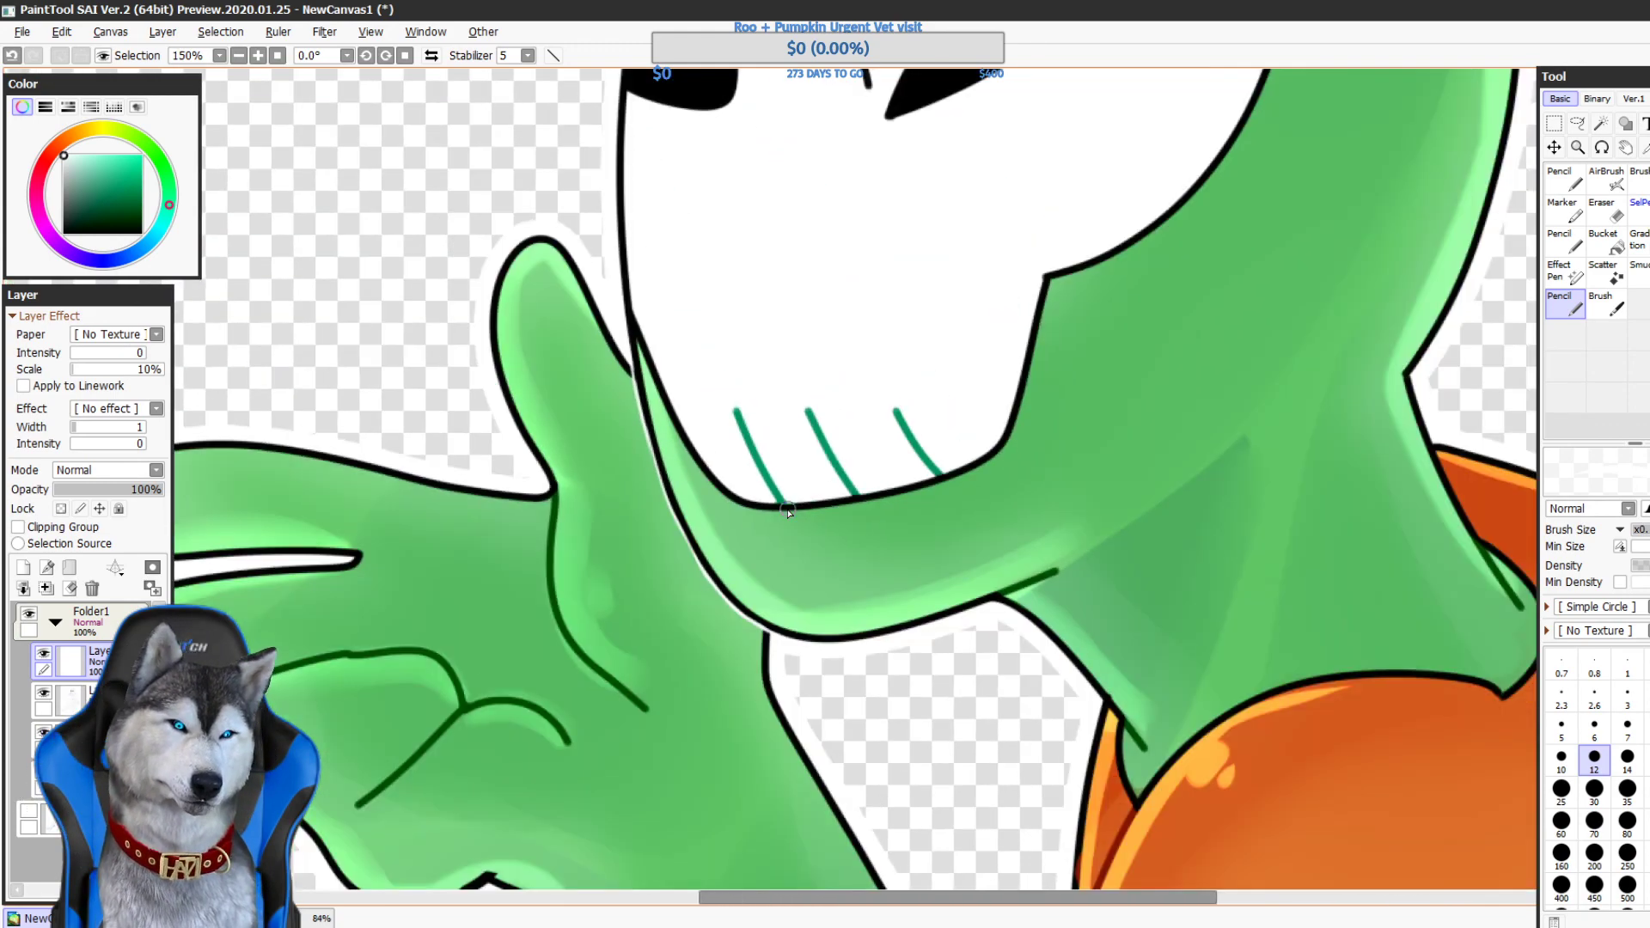
pyautogui.scroll(-3, 788, 509)
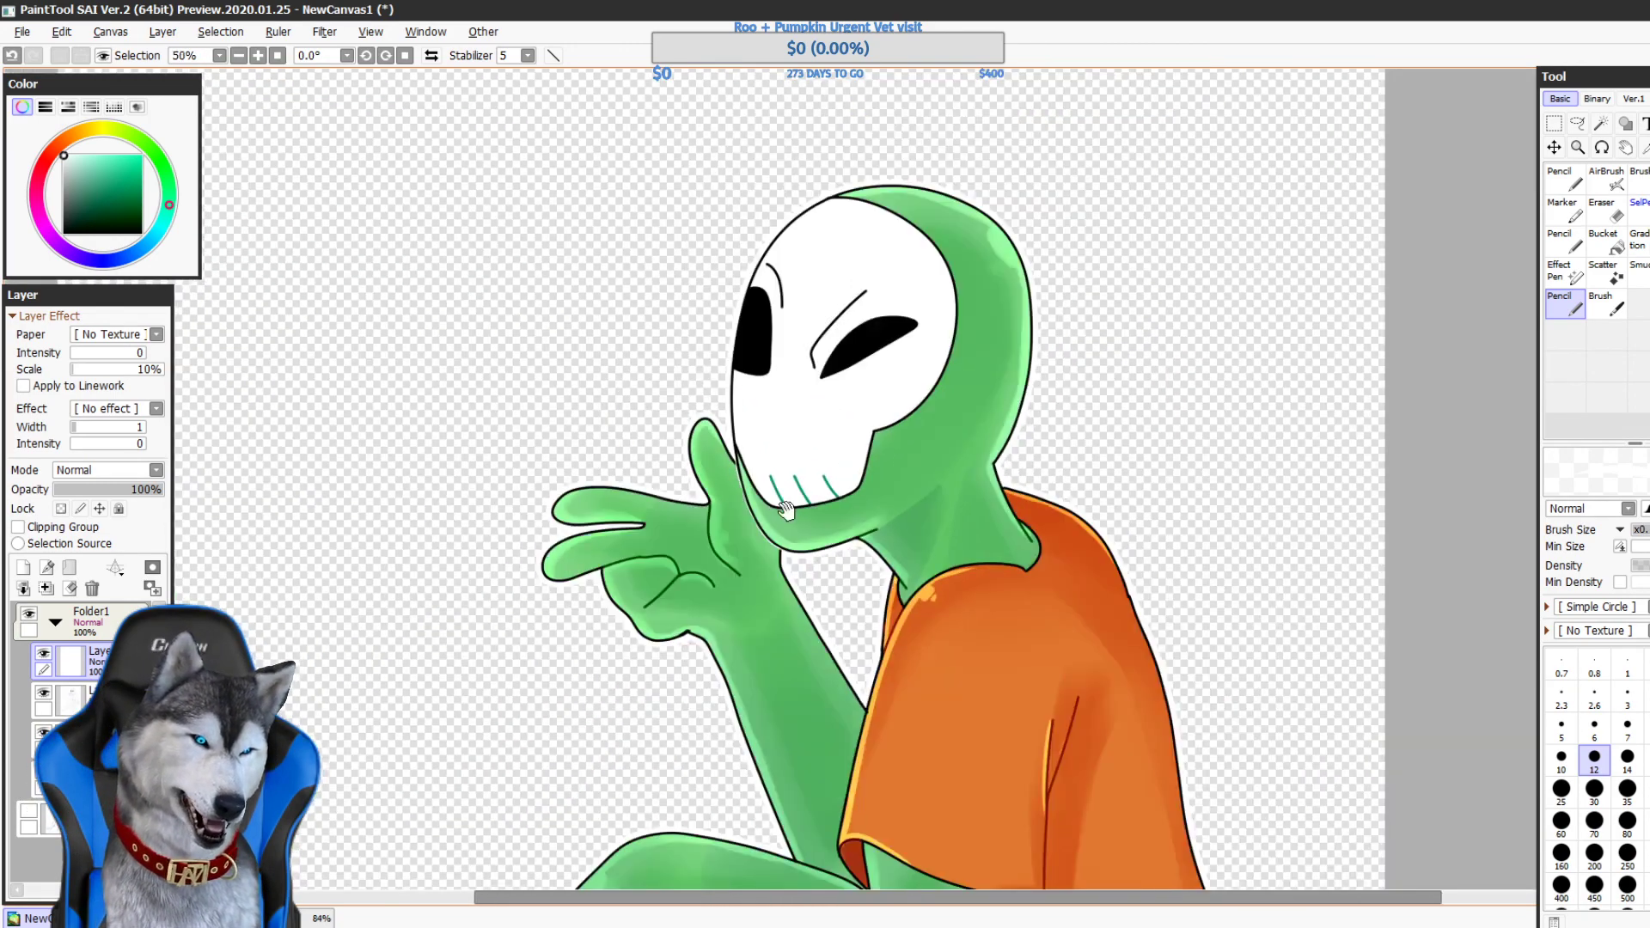
pyautogui.moveTo(1043, 772); pyautogui.dragTo(978, 424)
pyautogui.scroll(2, 900, 425)
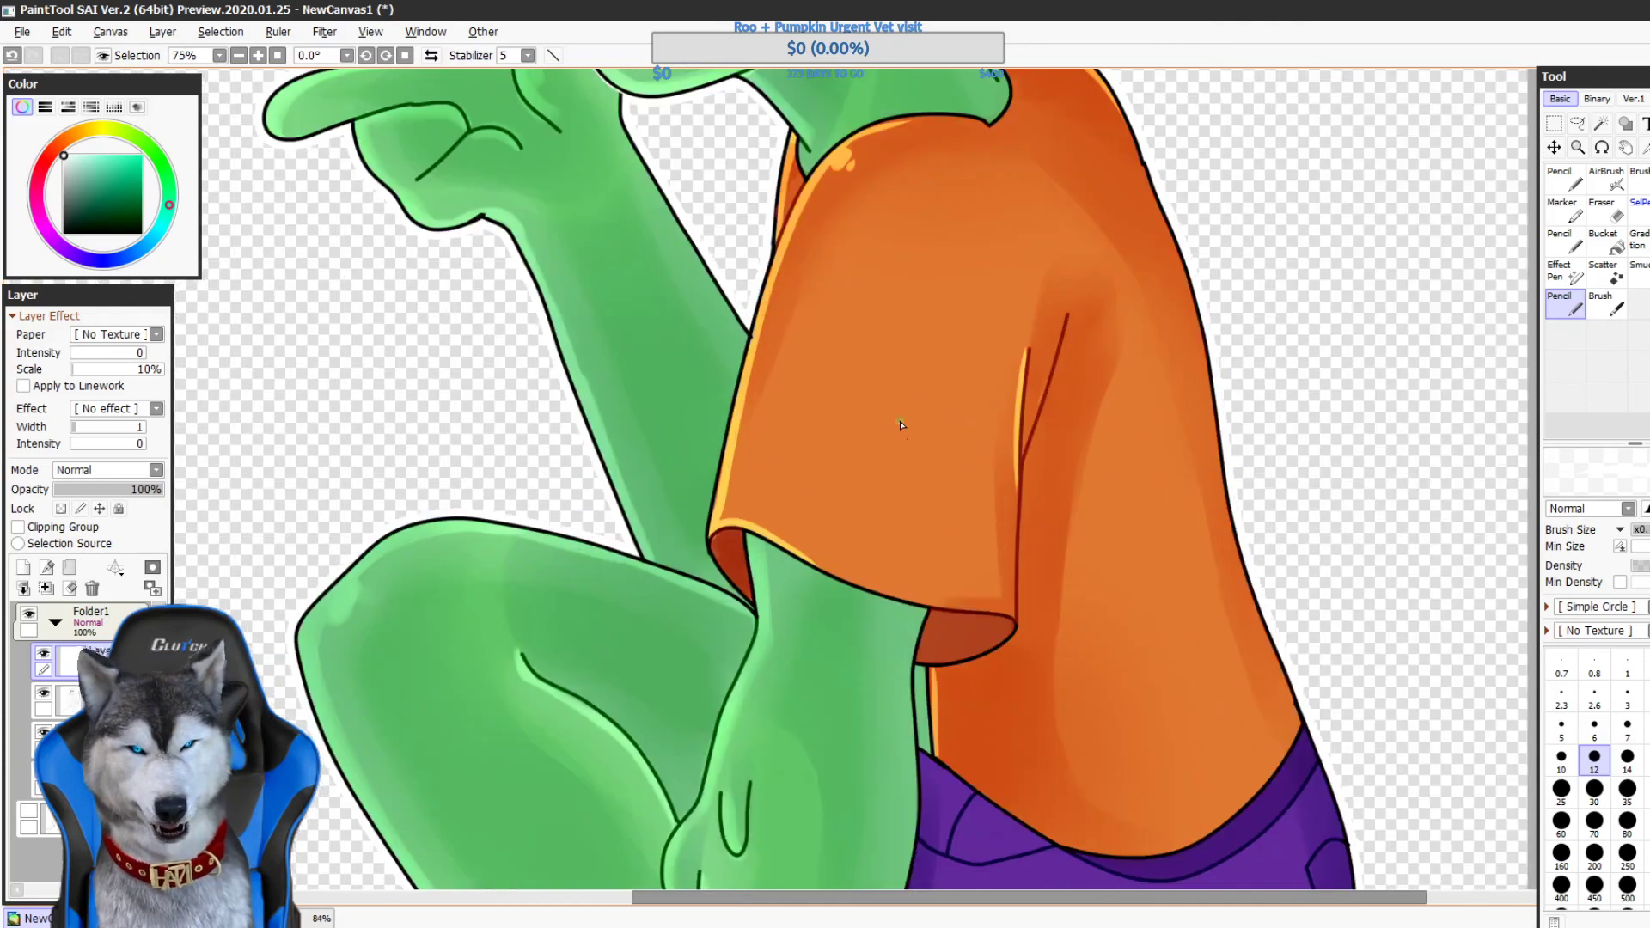
# - Draw a thin white outline along the raised thigh's lower edge where it overlaps the other leg, down to the gripping hand
pyautogui.moveTo(425, 770); pyautogui.dragTo(819, 308)
pyautogui.moveTo(896, 590); pyautogui.dragTo(735, 224)
pyautogui.moveTo(650, 347); pyautogui.dragTo(627, 319)
pyautogui.scroll(1, 450, 508)
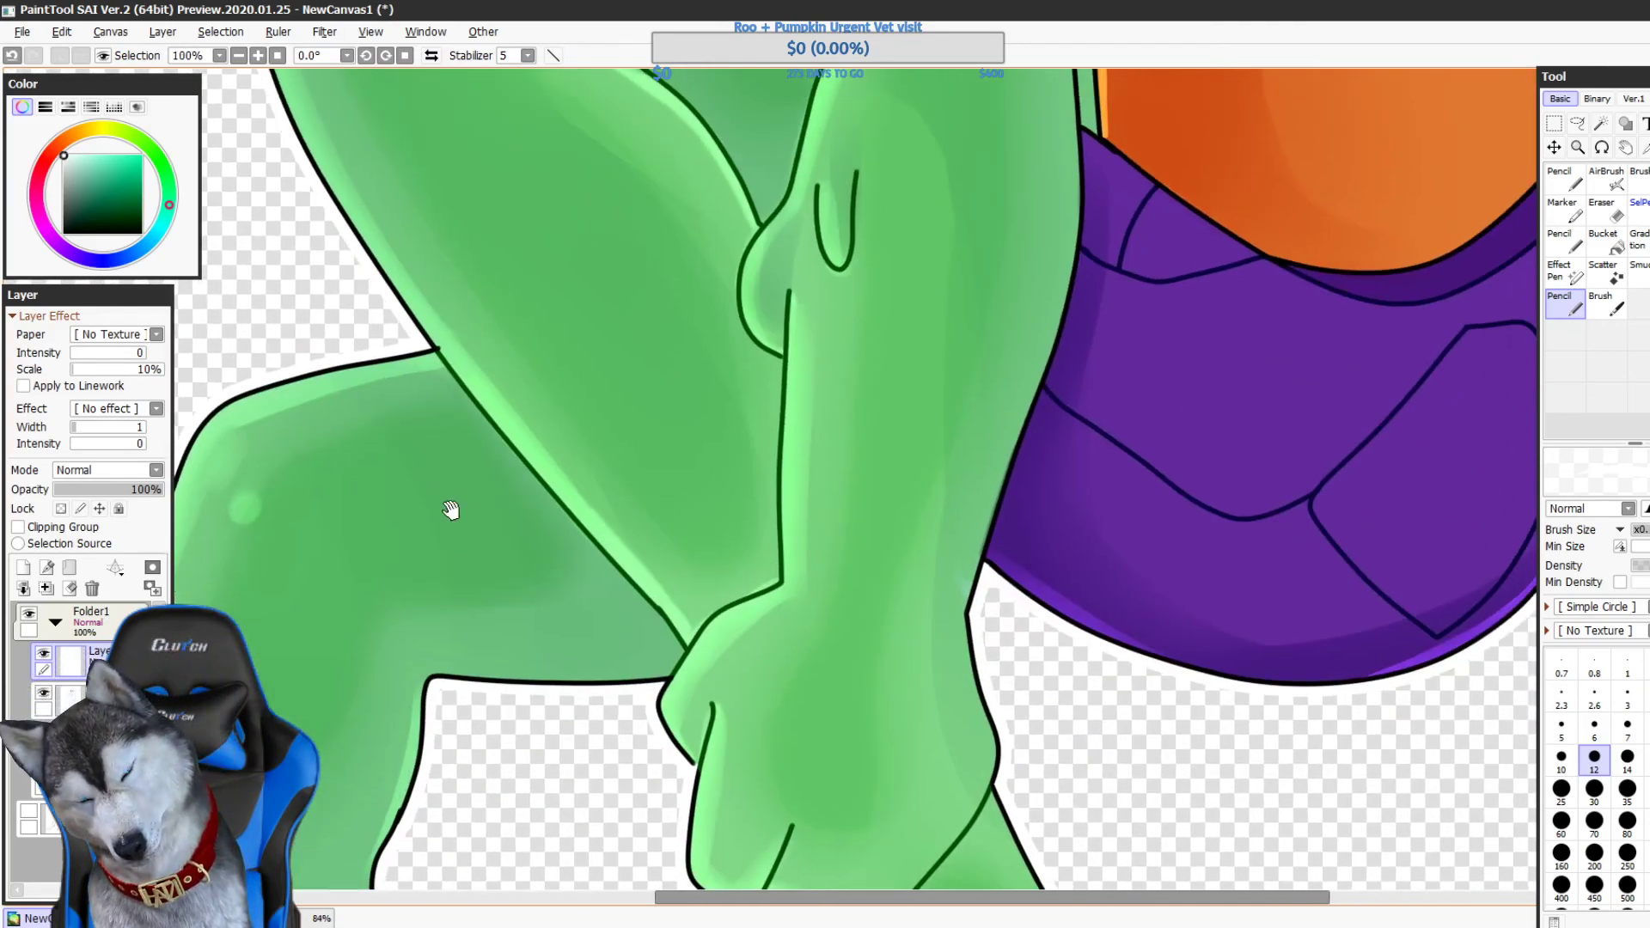
pyautogui.scroll(1, 458, 441)
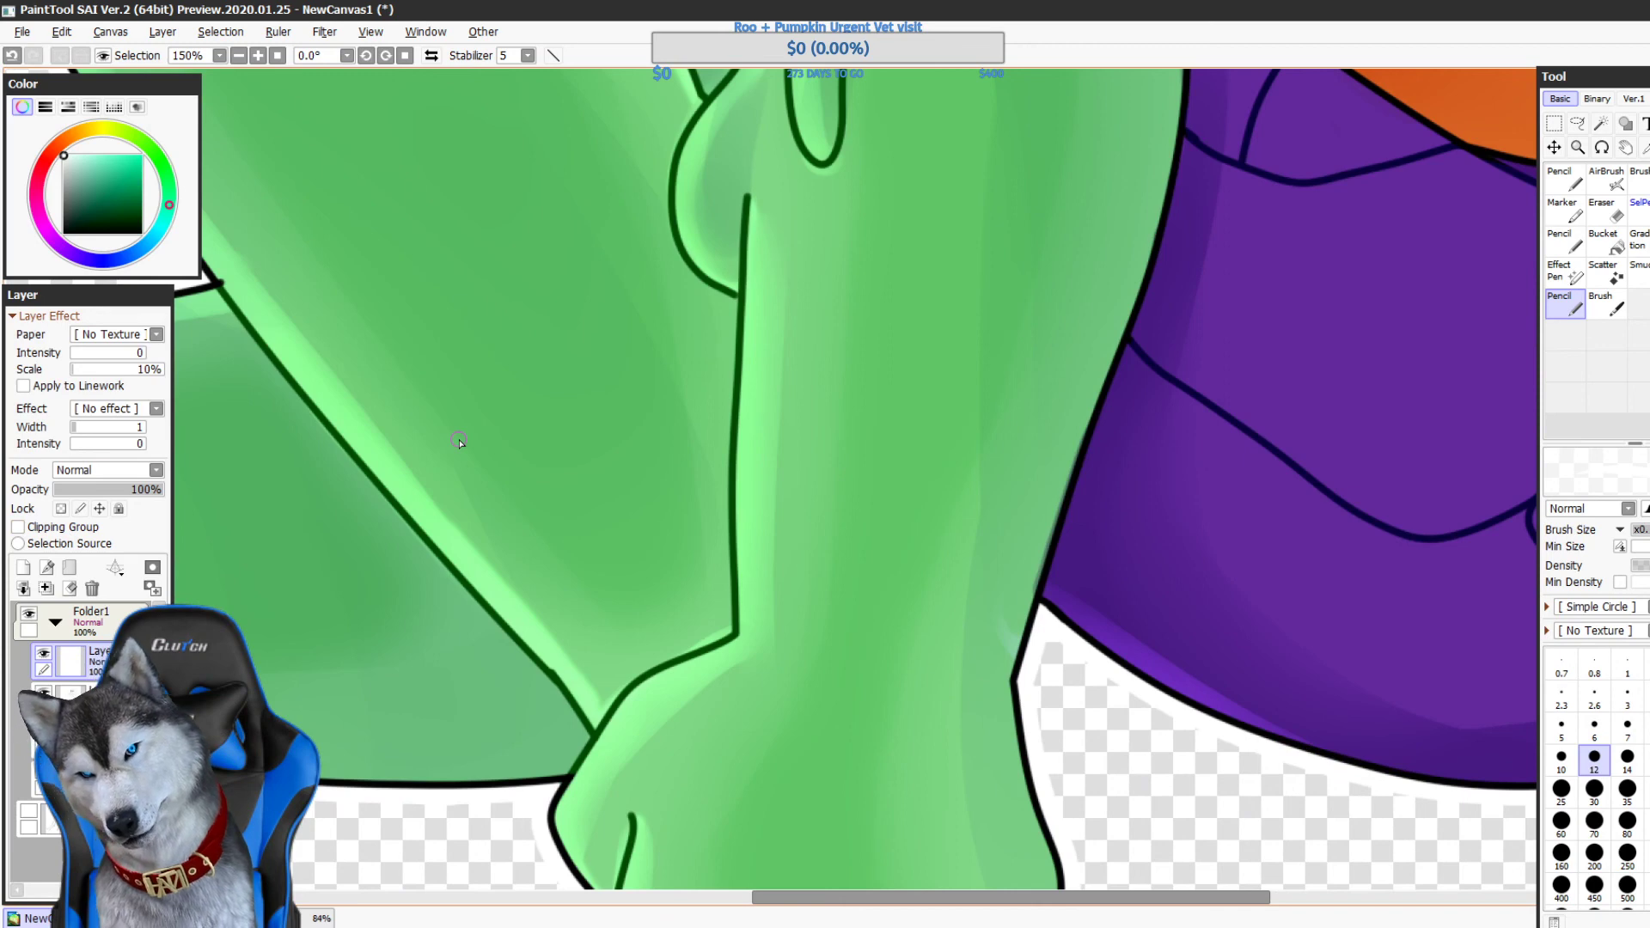
pyautogui.moveTo(714, 524); pyautogui.dragTo(690, 382)
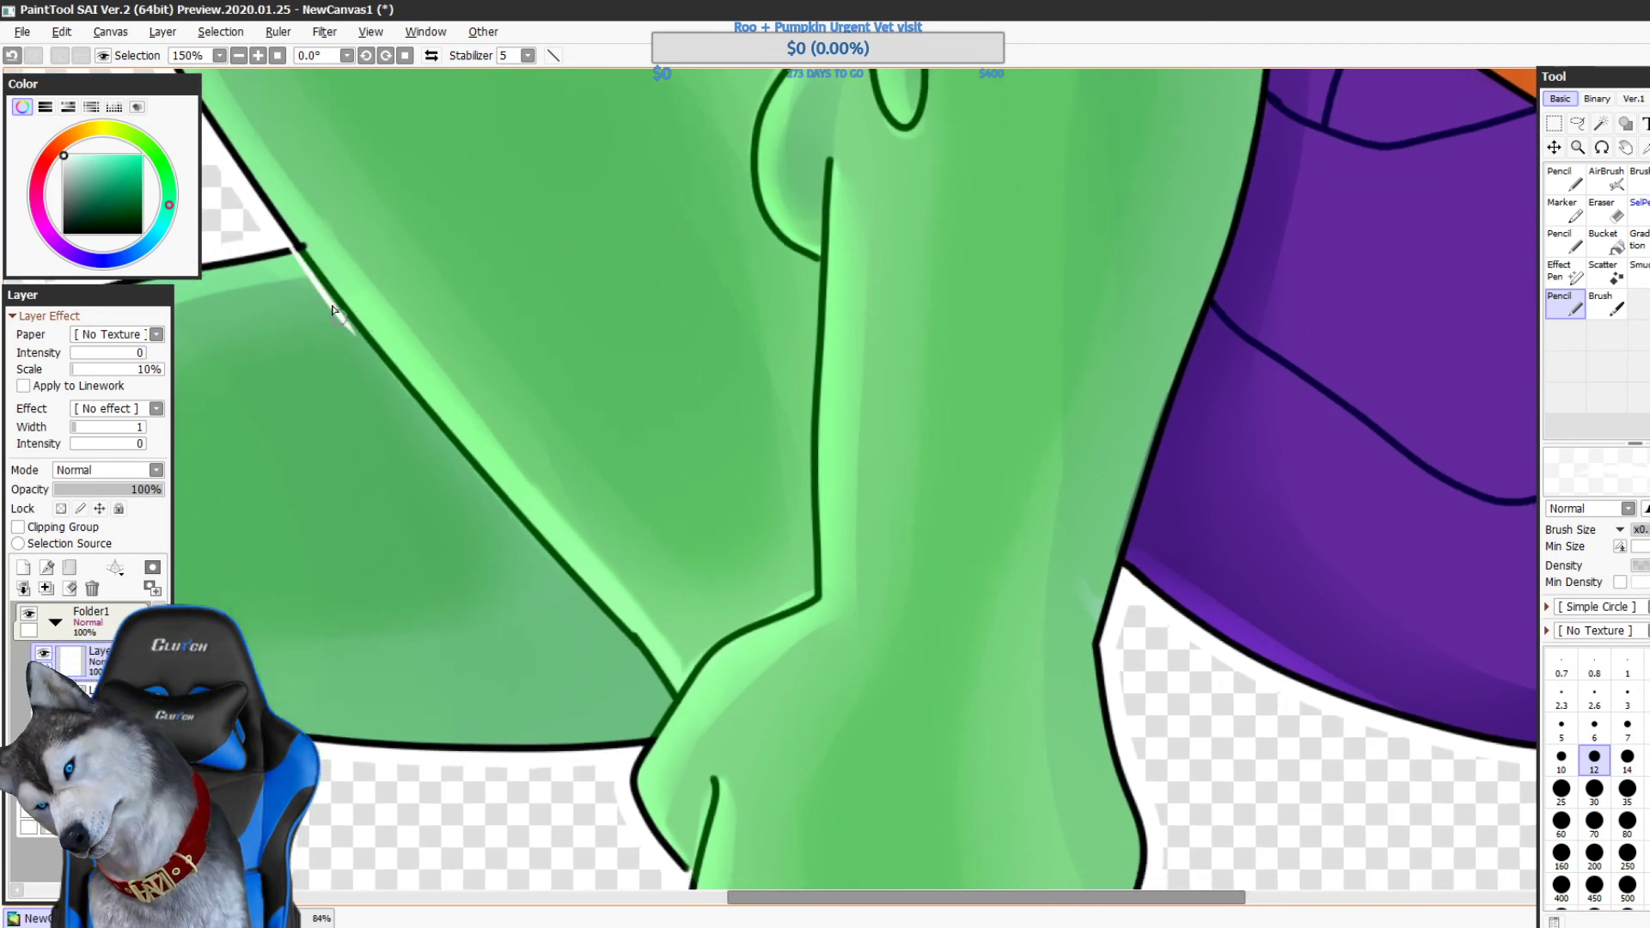
pyautogui.moveTo(395, 388); pyautogui.dragTo(329, 310)
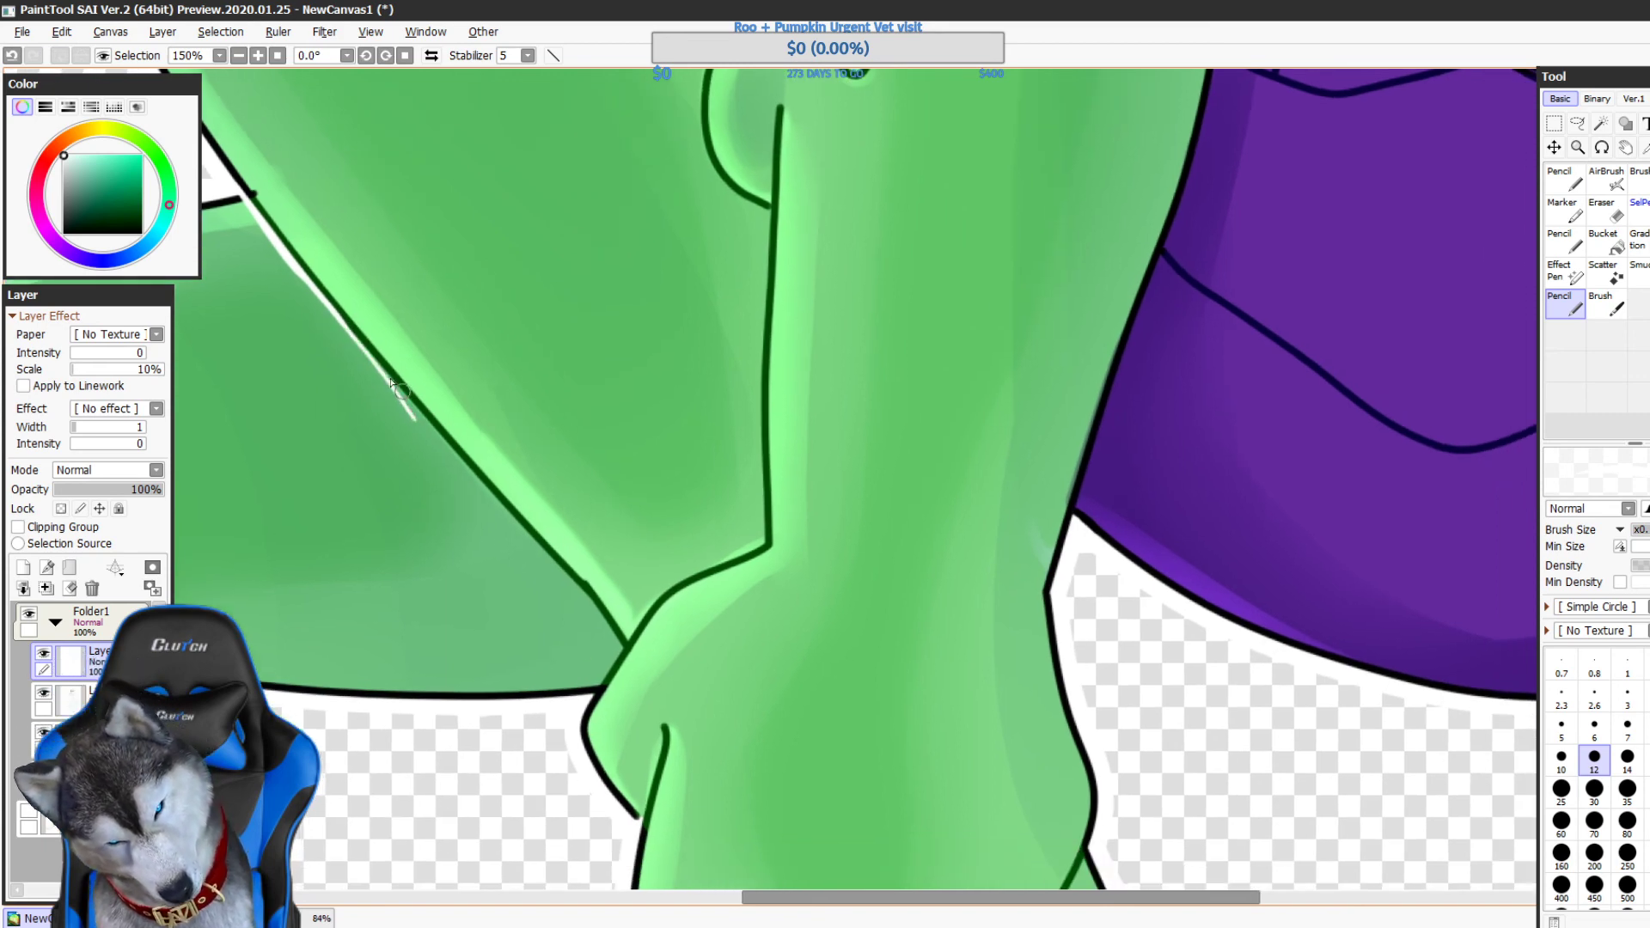
pyautogui.moveTo(391, 388); pyautogui.dragTo(351, 338)
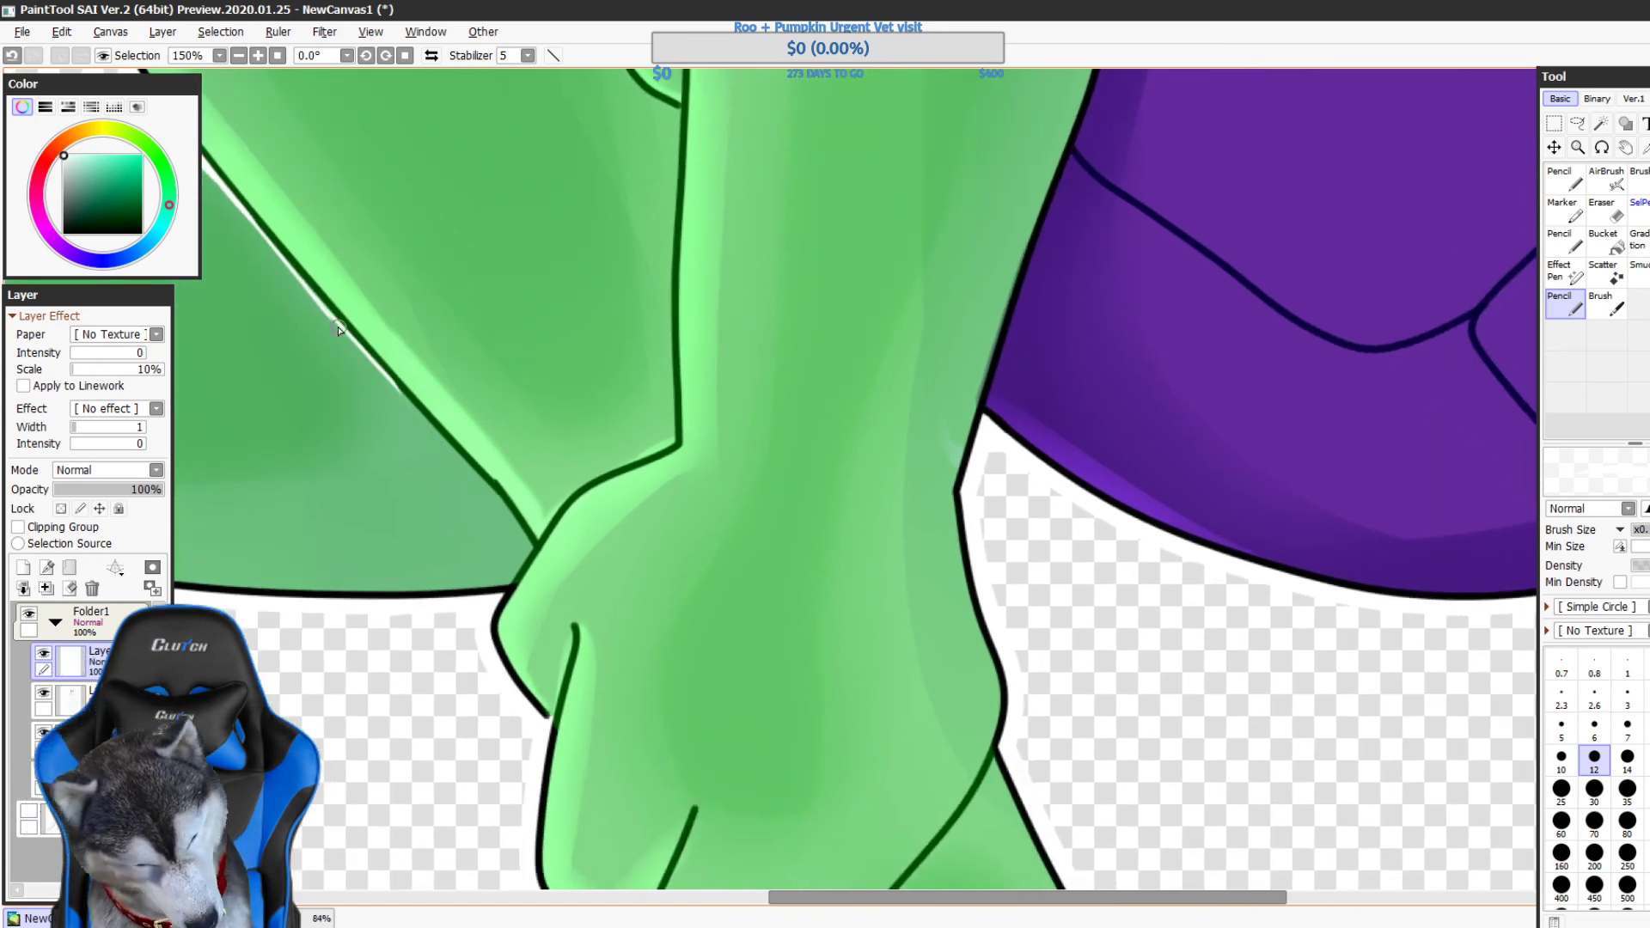
pyautogui.moveTo(337, 329); pyautogui.dragTo(279, 269)
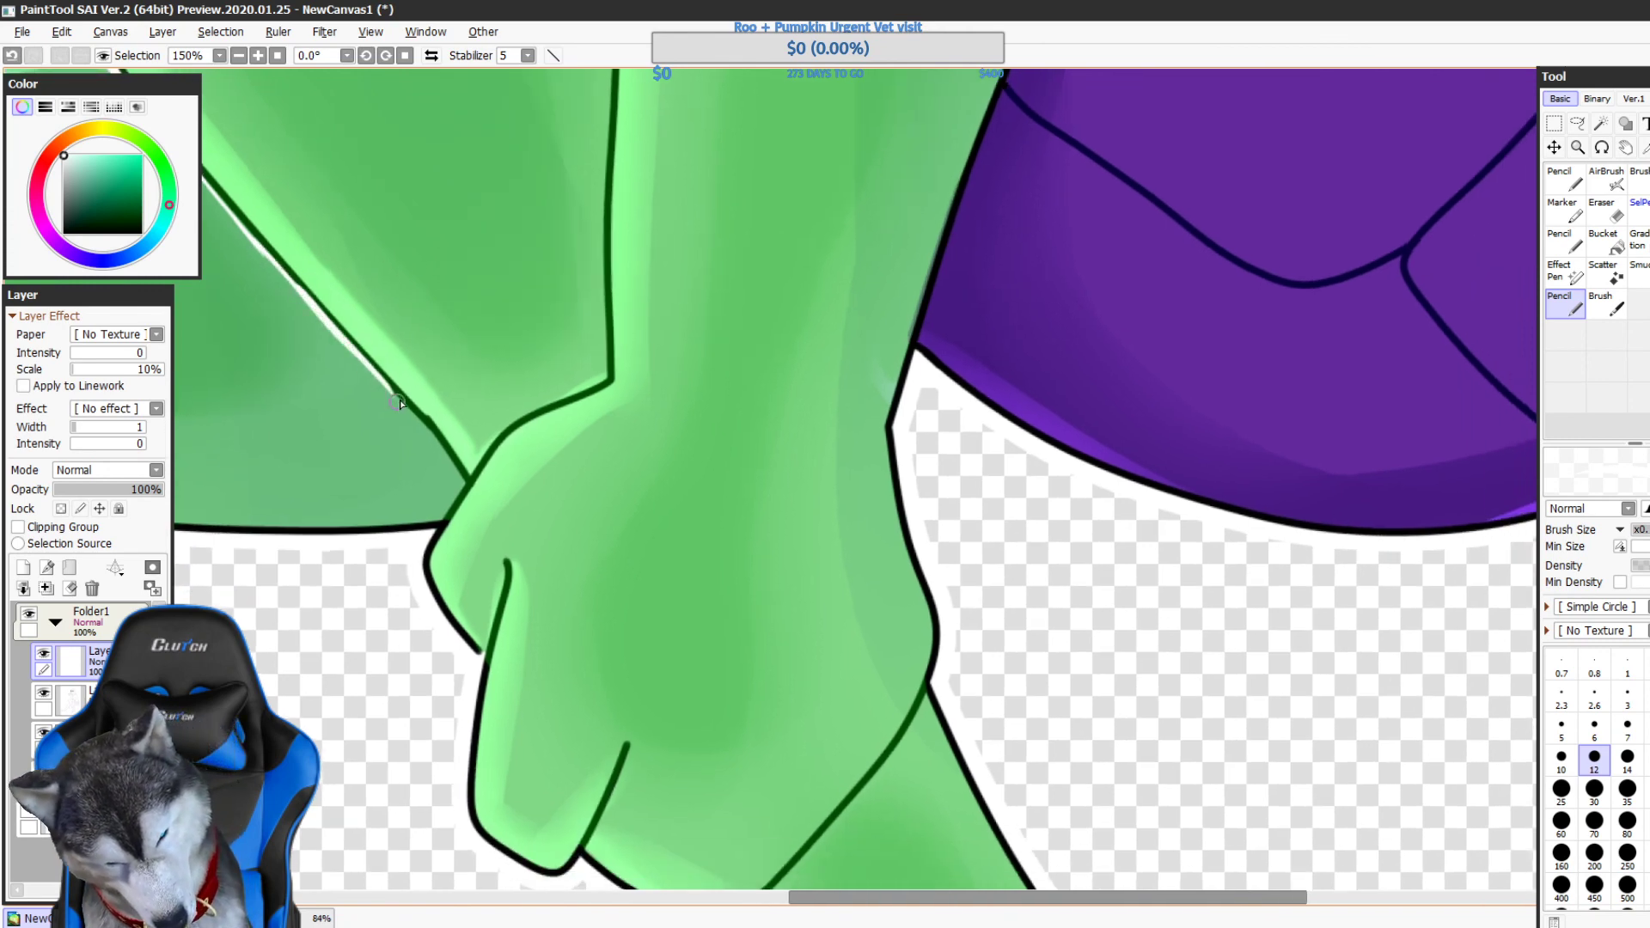
pyautogui.moveTo(397, 402); pyautogui.dragTo(315, 311)
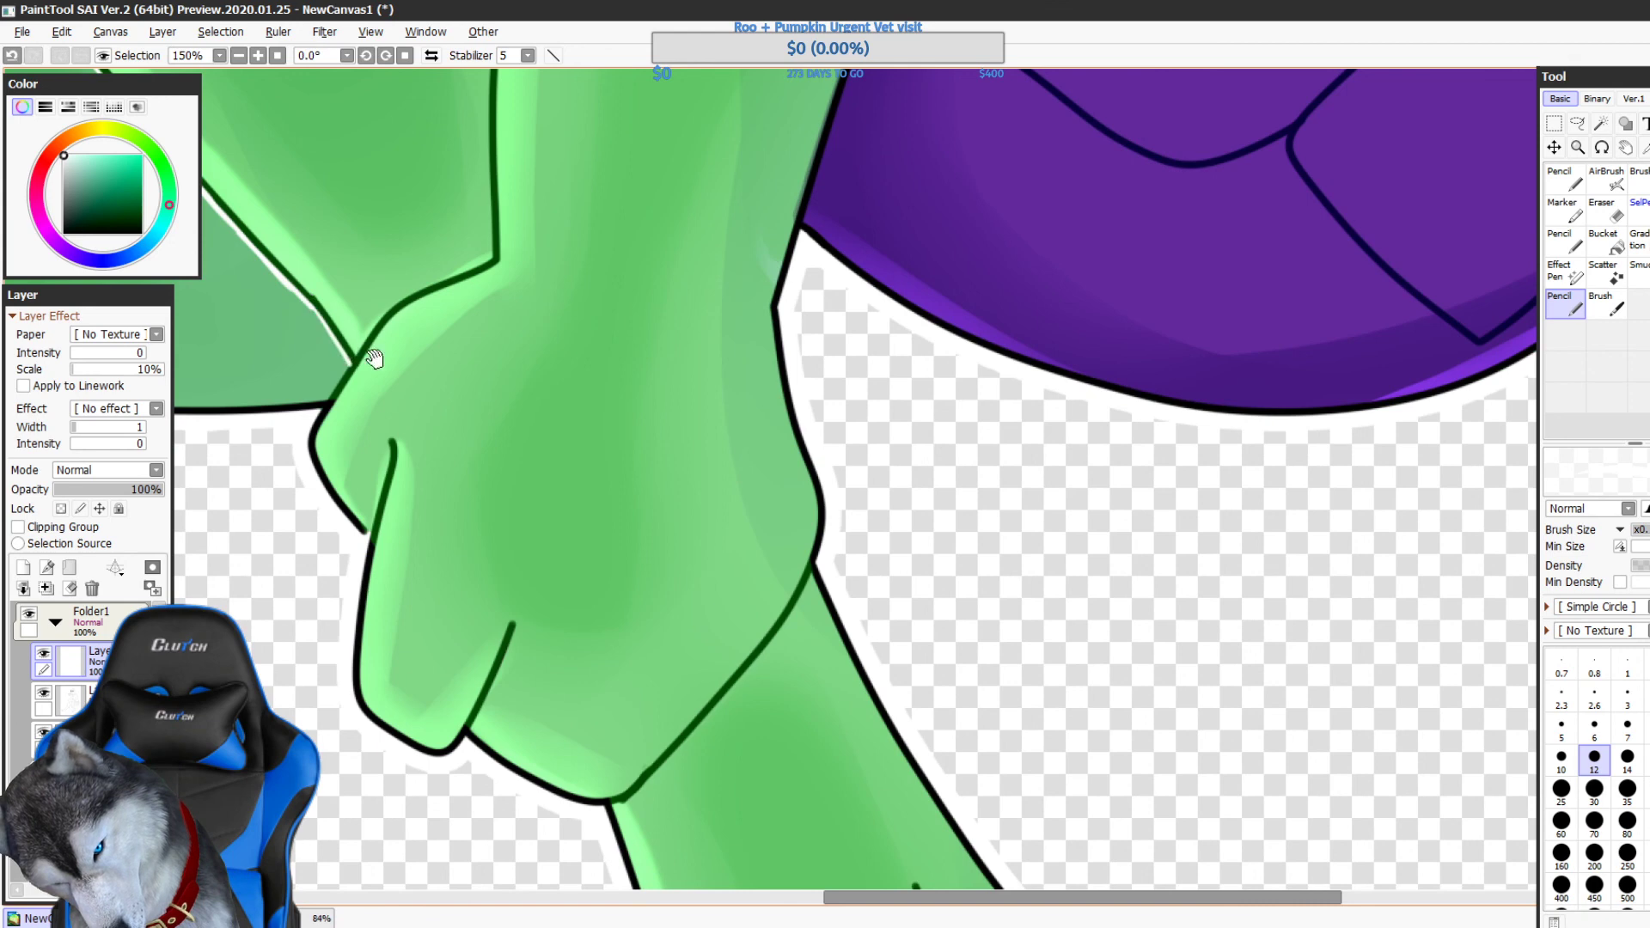
pyautogui.moveTo(375, 358); pyautogui.dragTo(420, 328)
pyautogui.hotkey('ctrl', 'z')
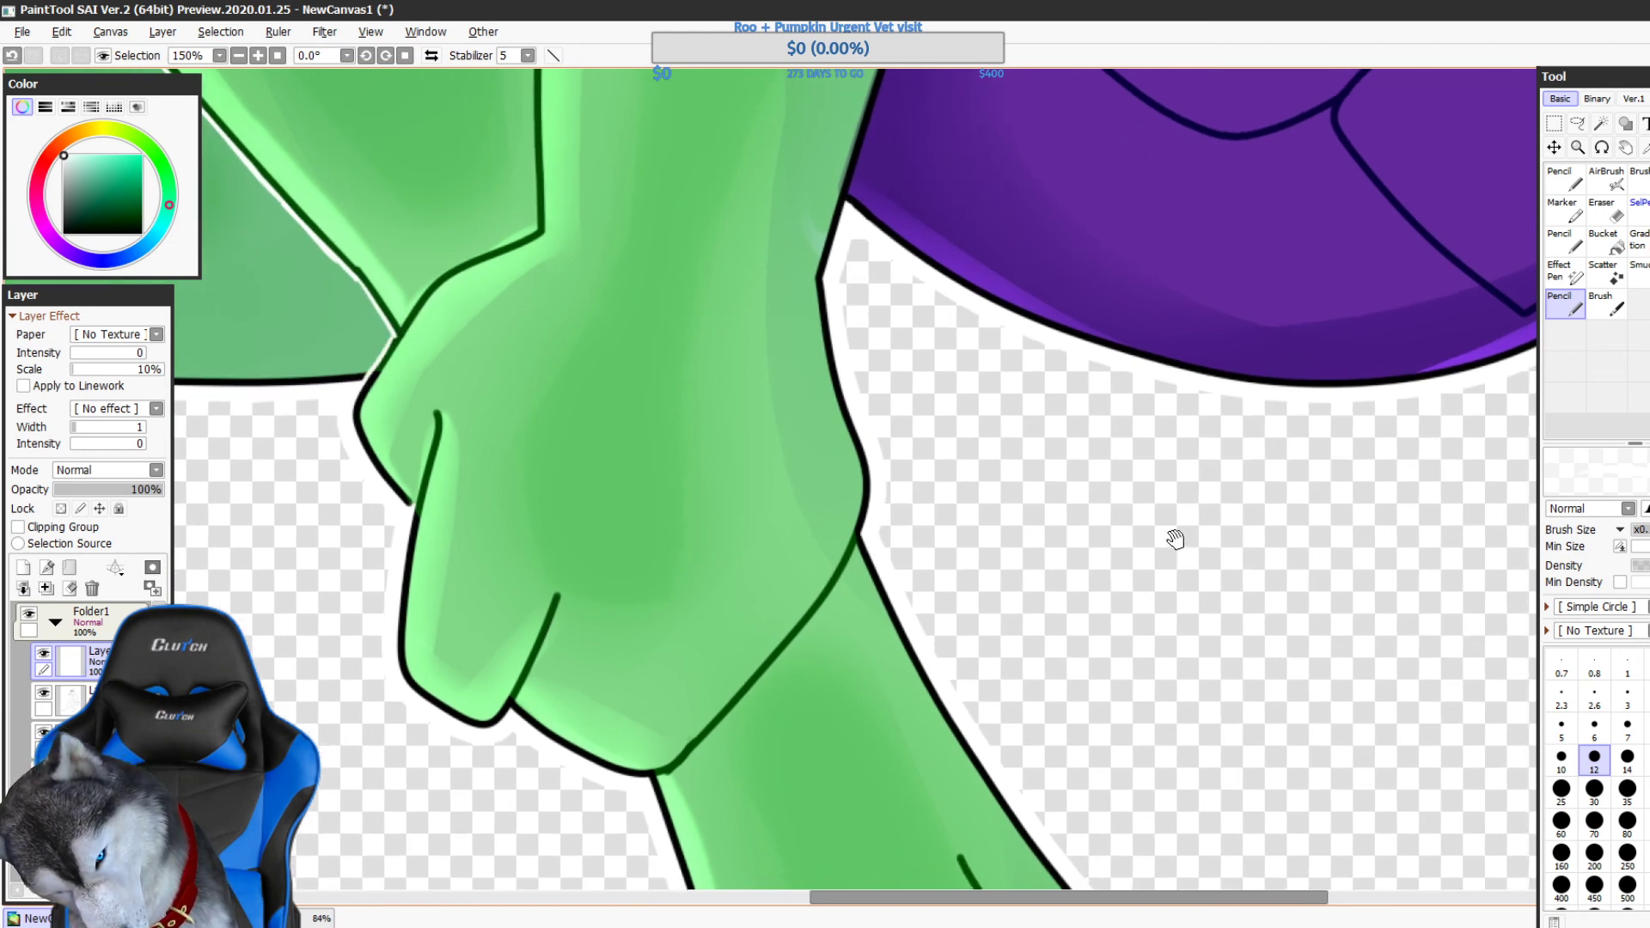
# - Draw a thin white outline along the top of the raised thigh where it overlaps the far forearm, up to the sleeve opening
pyautogui.moveTo(1170, 589)
pyautogui.mouseDown()
pyautogui.moveTo(1189, 489)
pyautogui.moveTo(1210, 470)
pyautogui.moveTo(1204, 685)
pyautogui.mouseUp()
pyautogui.moveTo(1217, 443)
pyautogui.mouseDown()
pyautogui.moveTo(1212, 655)
pyautogui.moveTo(1264, 843)
pyautogui.mouseUp()
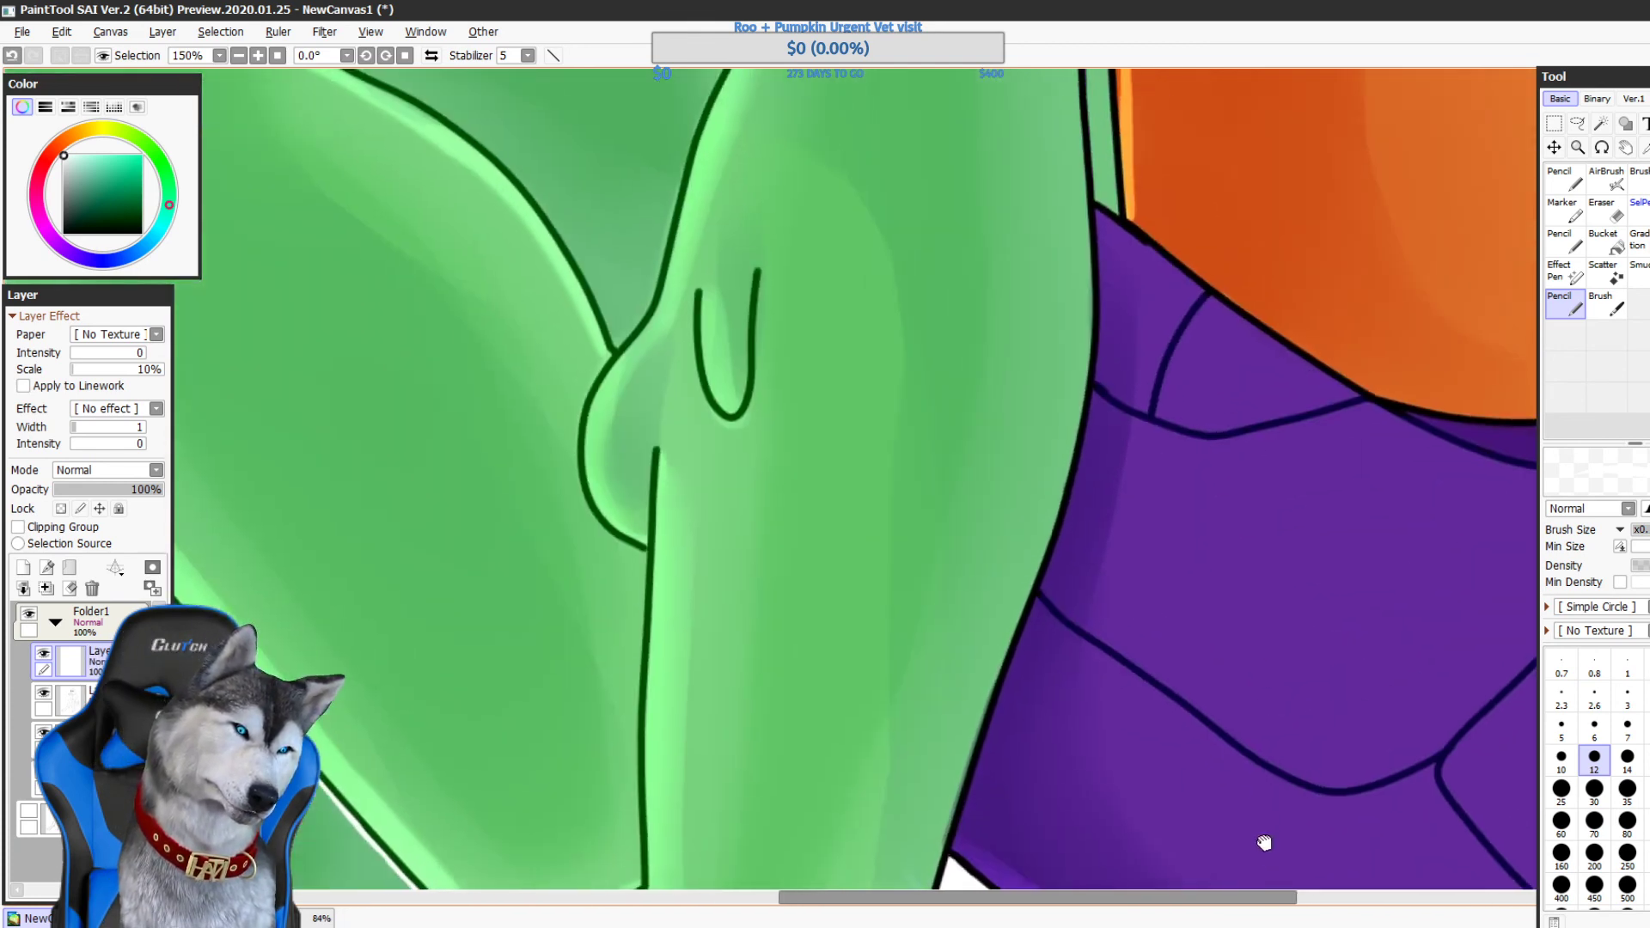
pyautogui.moveTo(1289, 511); pyautogui.dragTo(1260, 807)
pyautogui.moveTo(1260, 479); pyautogui.dragTo(1260, 700)
pyautogui.moveTo(894, 513); pyautogui.dragTo(817, 575)
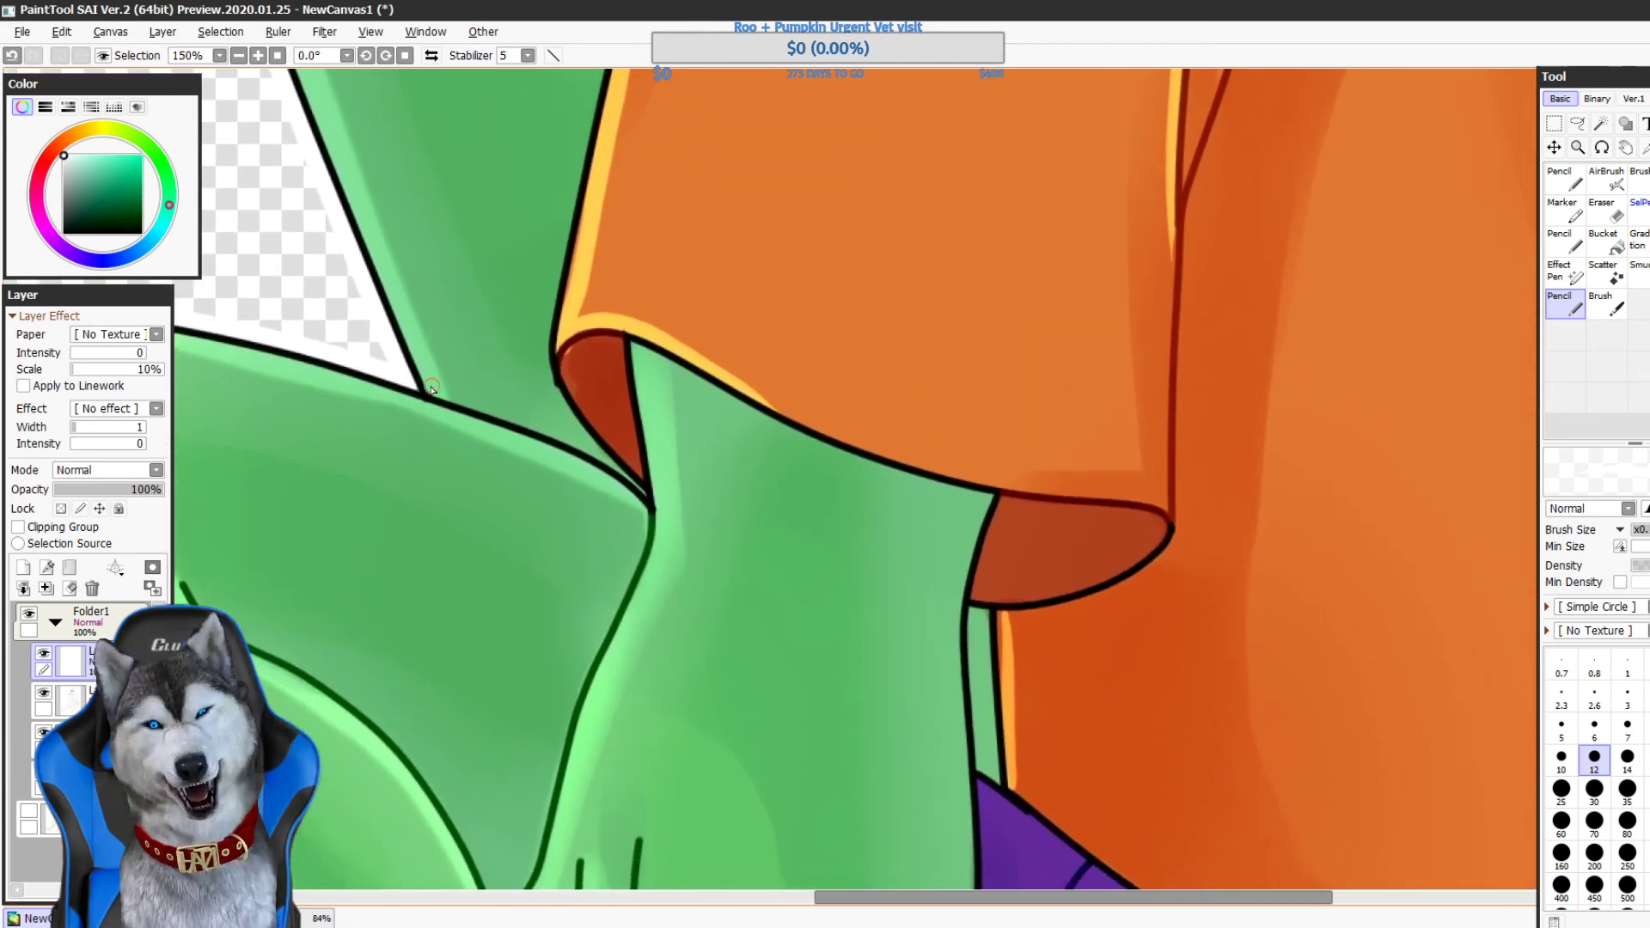
pyautogui.moveTo(414, 386); pyautogui.dragTo(537, 429)
pyautogui.hotkey('ctrl', 'z')
pyautogui.moveTo(412, 385); pyautogui.dragTo(610, 466)
pyautogui.hotkey('ctrl', 'z')
pyautogui.hotkey('ctrl', 'z')
pyautogui.moveTo(517, 421); pyautogui.dragTo(612, 468)
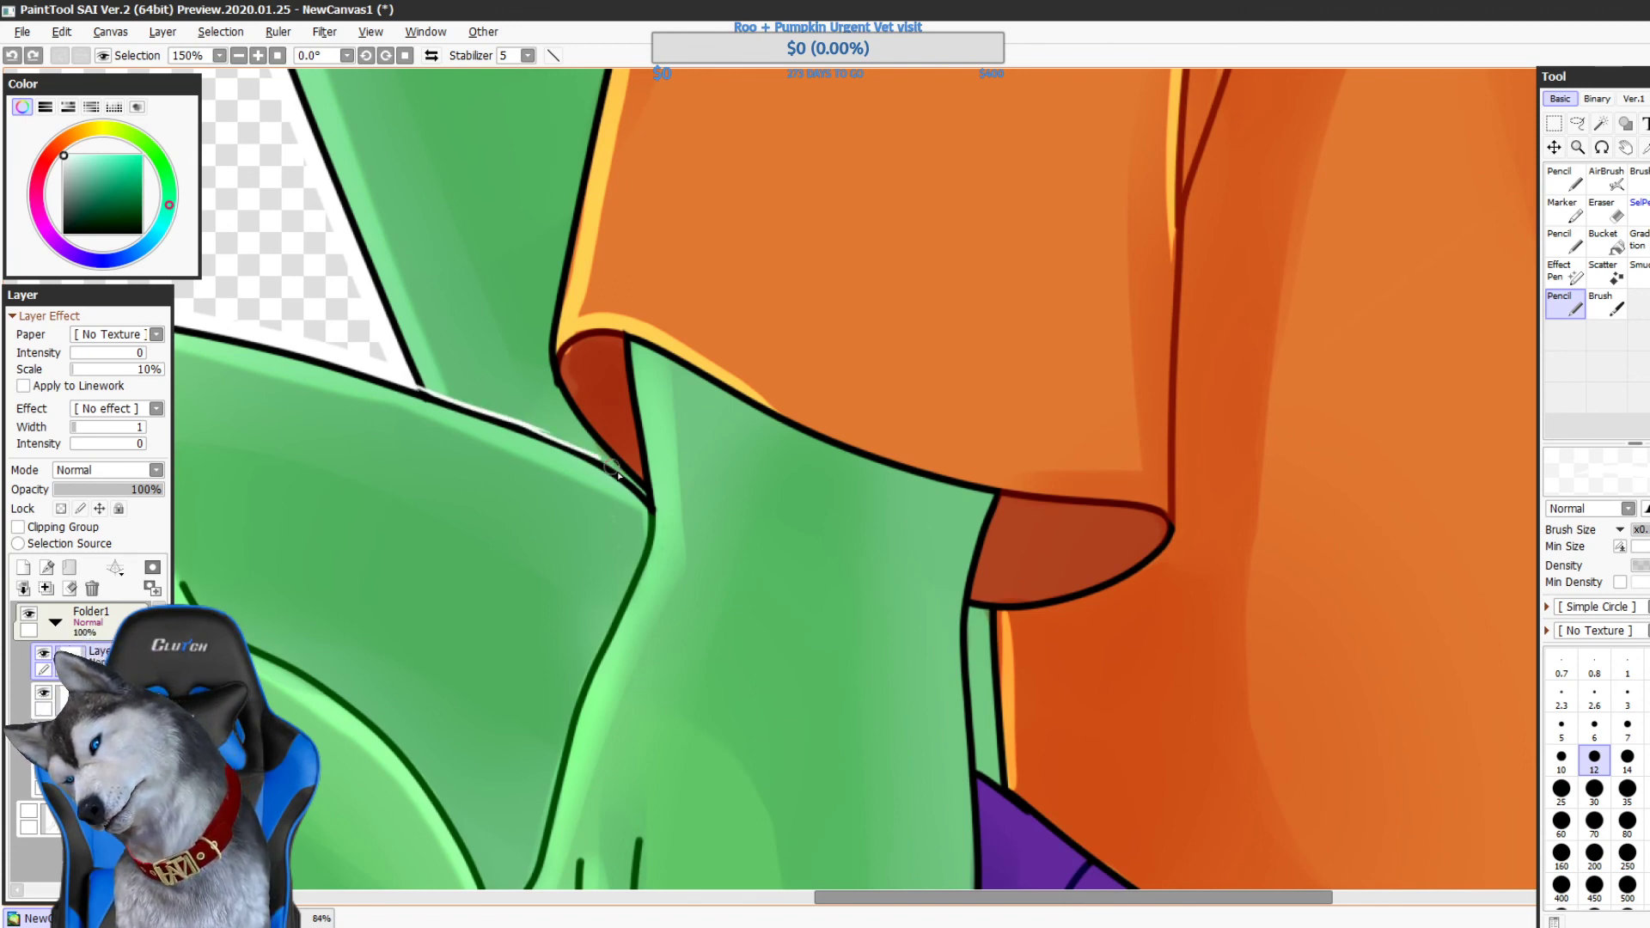
pyautogui.hotkey('ctrl', 'z')
pyautogui.moveTo(525, 423); pyautogui.dragTo(646, 495)
# - Draw a thin white outline down the orange sleeve's front edge and around its opening where it overlaps the far forearm
pyautogui.moveTo(610, 274); pyautogui.dragTo(798, 614)
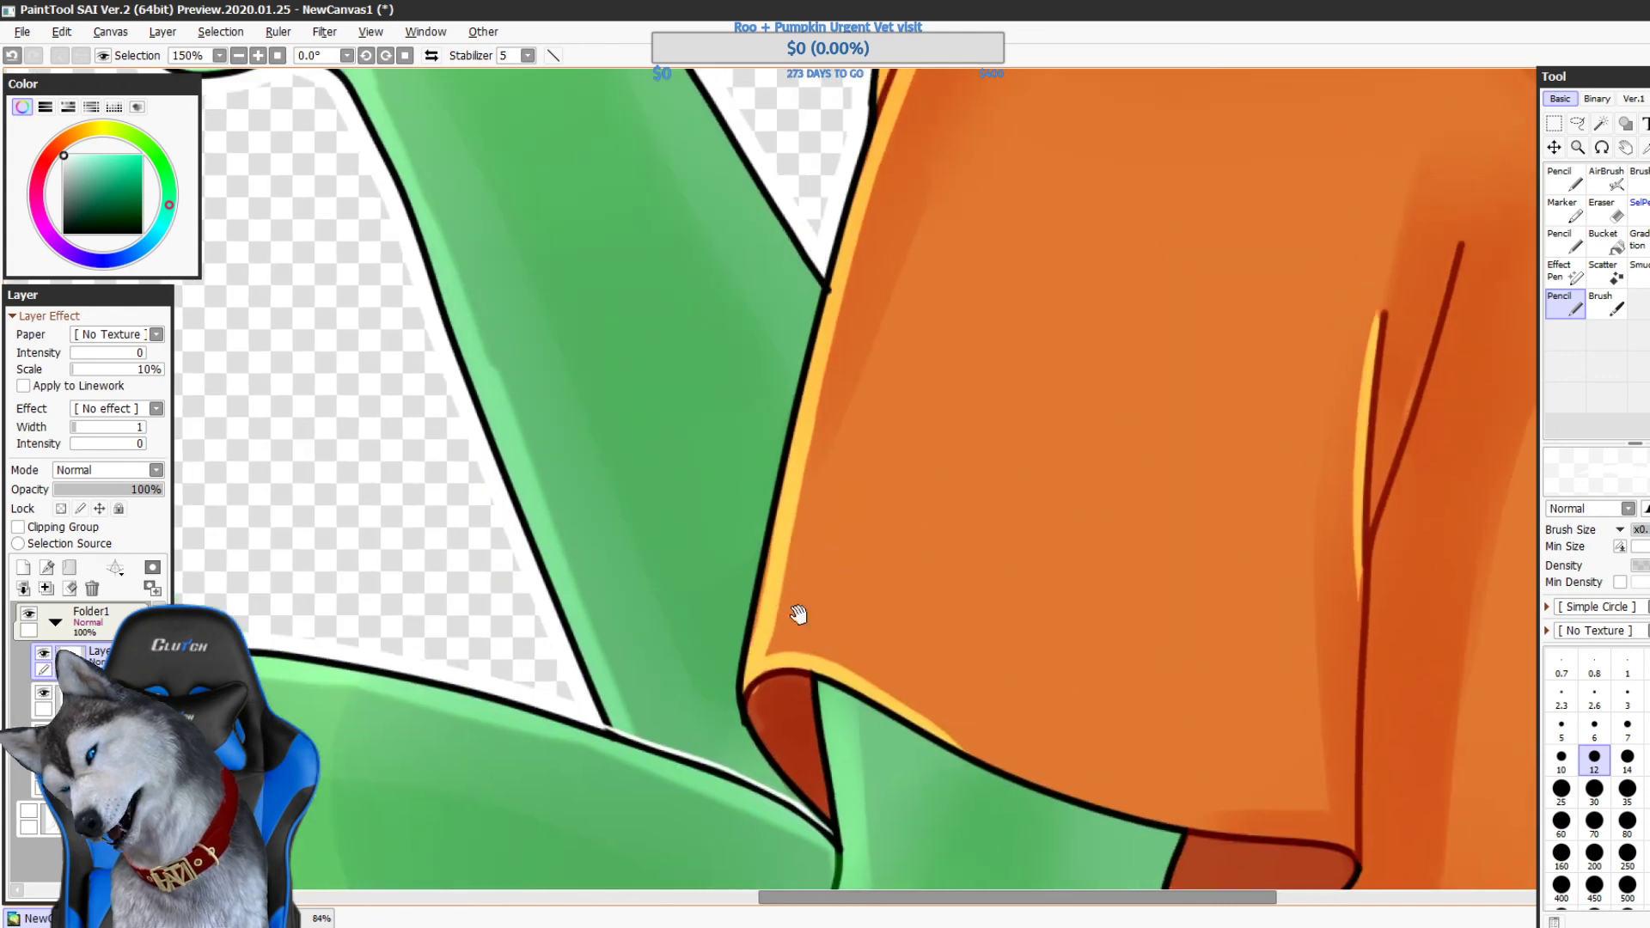
pyautogui.moveTo(962, 307); pyautogui.dragTo(983, 593)
pyautogui.moveTo(878, 569); pyautogui.dragTo(870, 350)
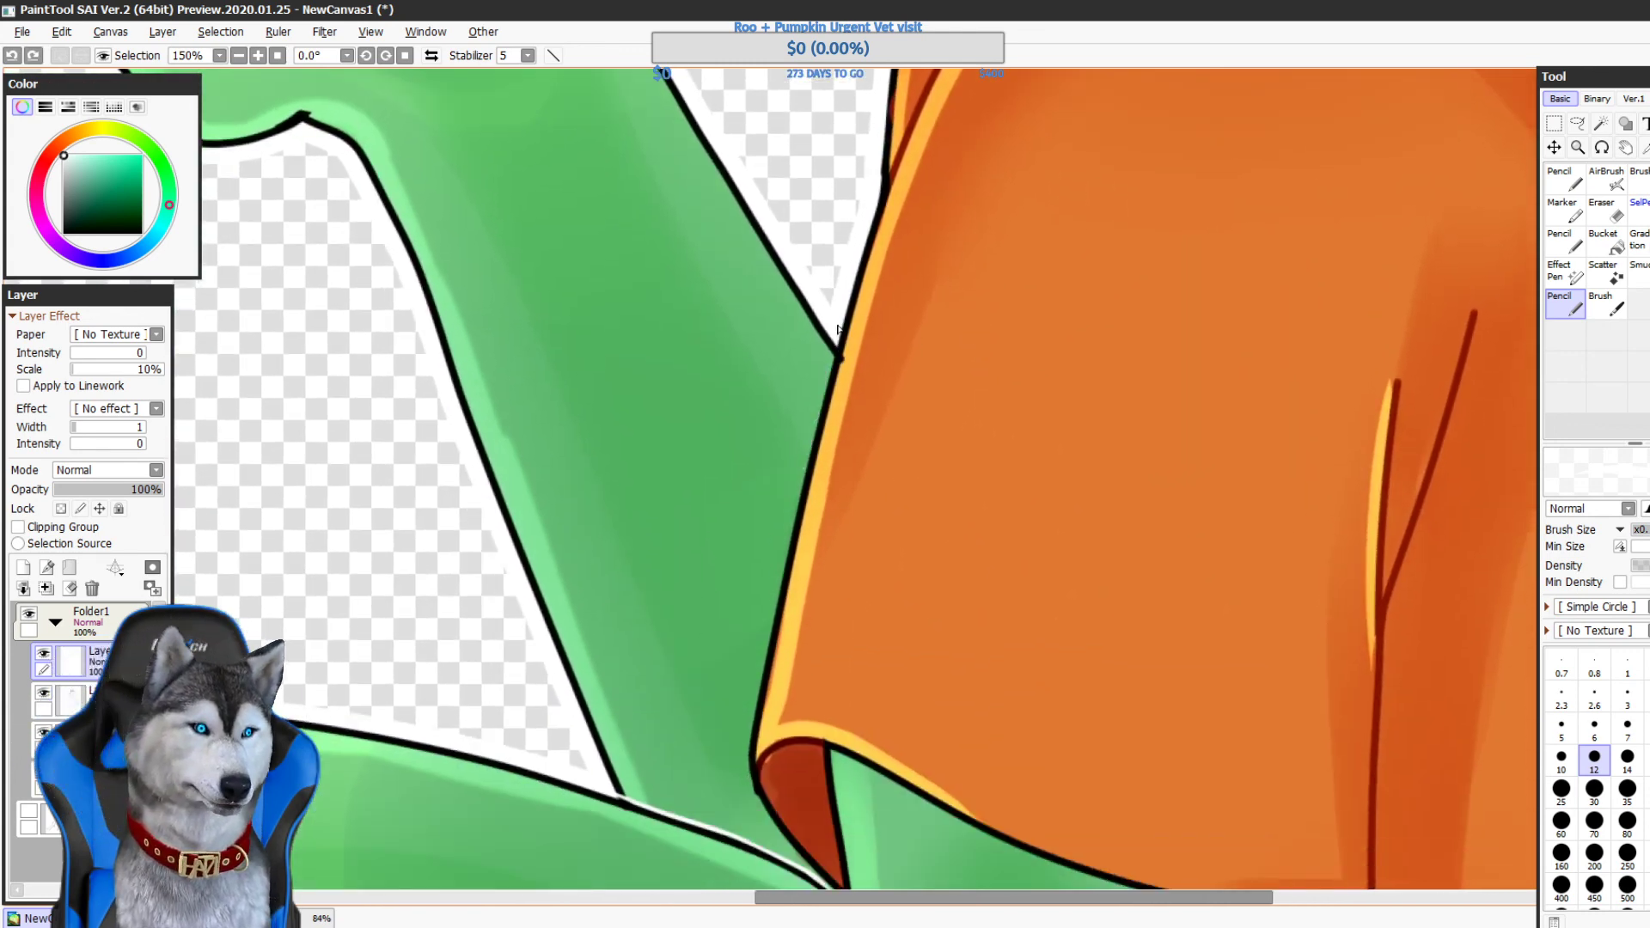
pyautogui.moveTo(806, 489); pyautogui.dragTo(827, 327)
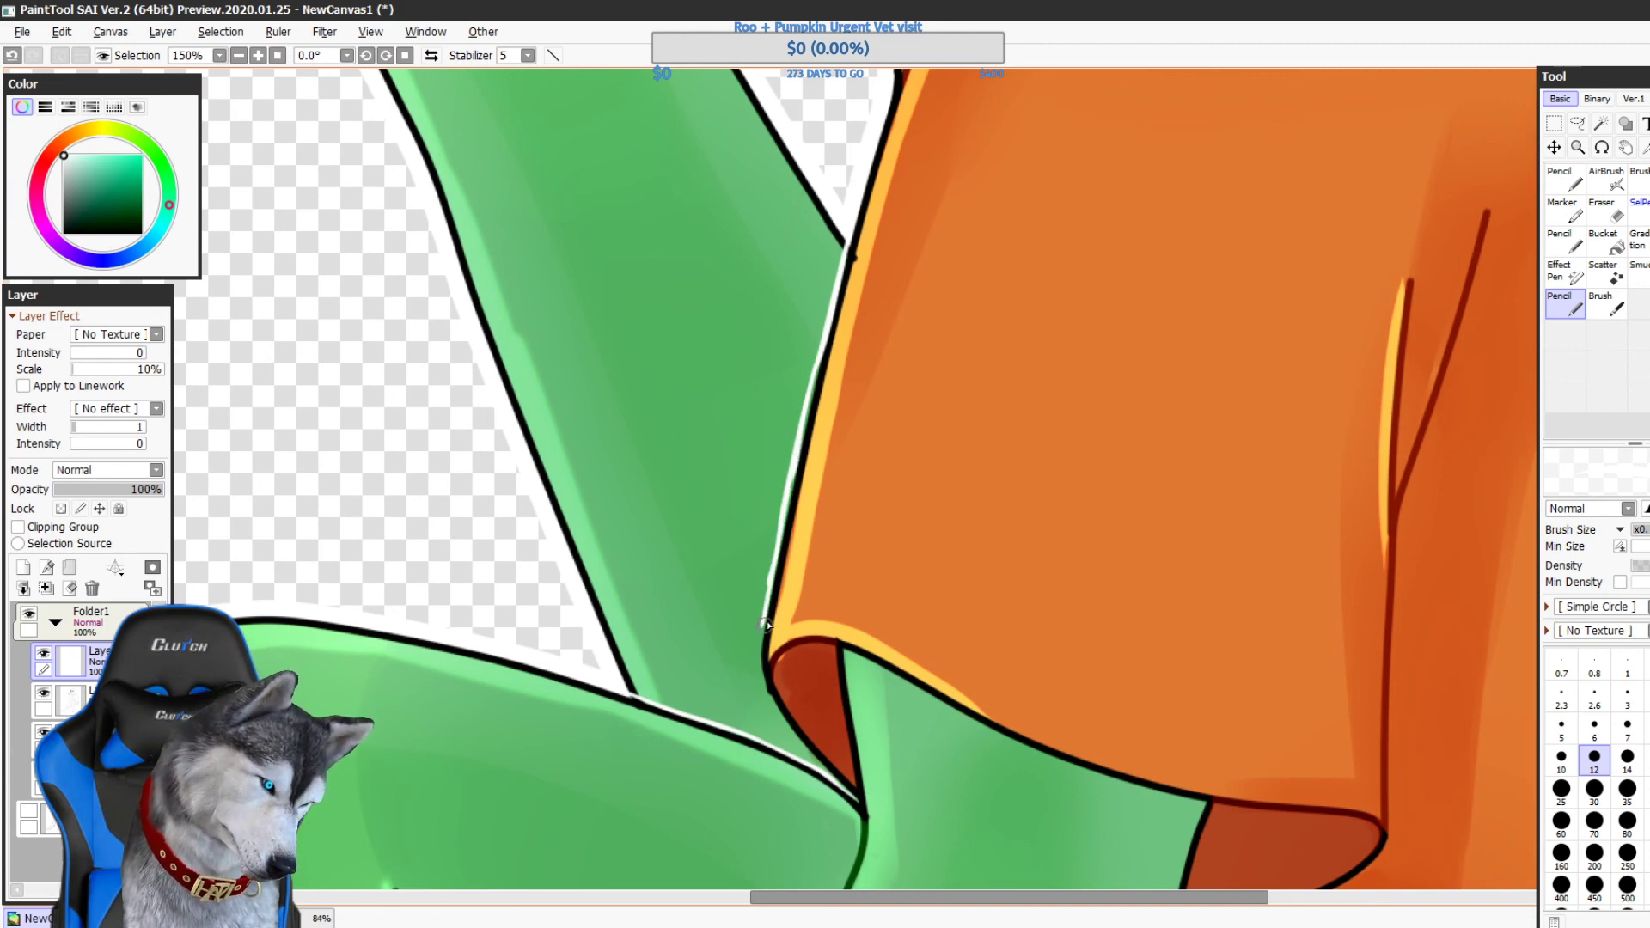
pyautogui.moveTo(763, 651); pyautogui.dragTo(749, 559)
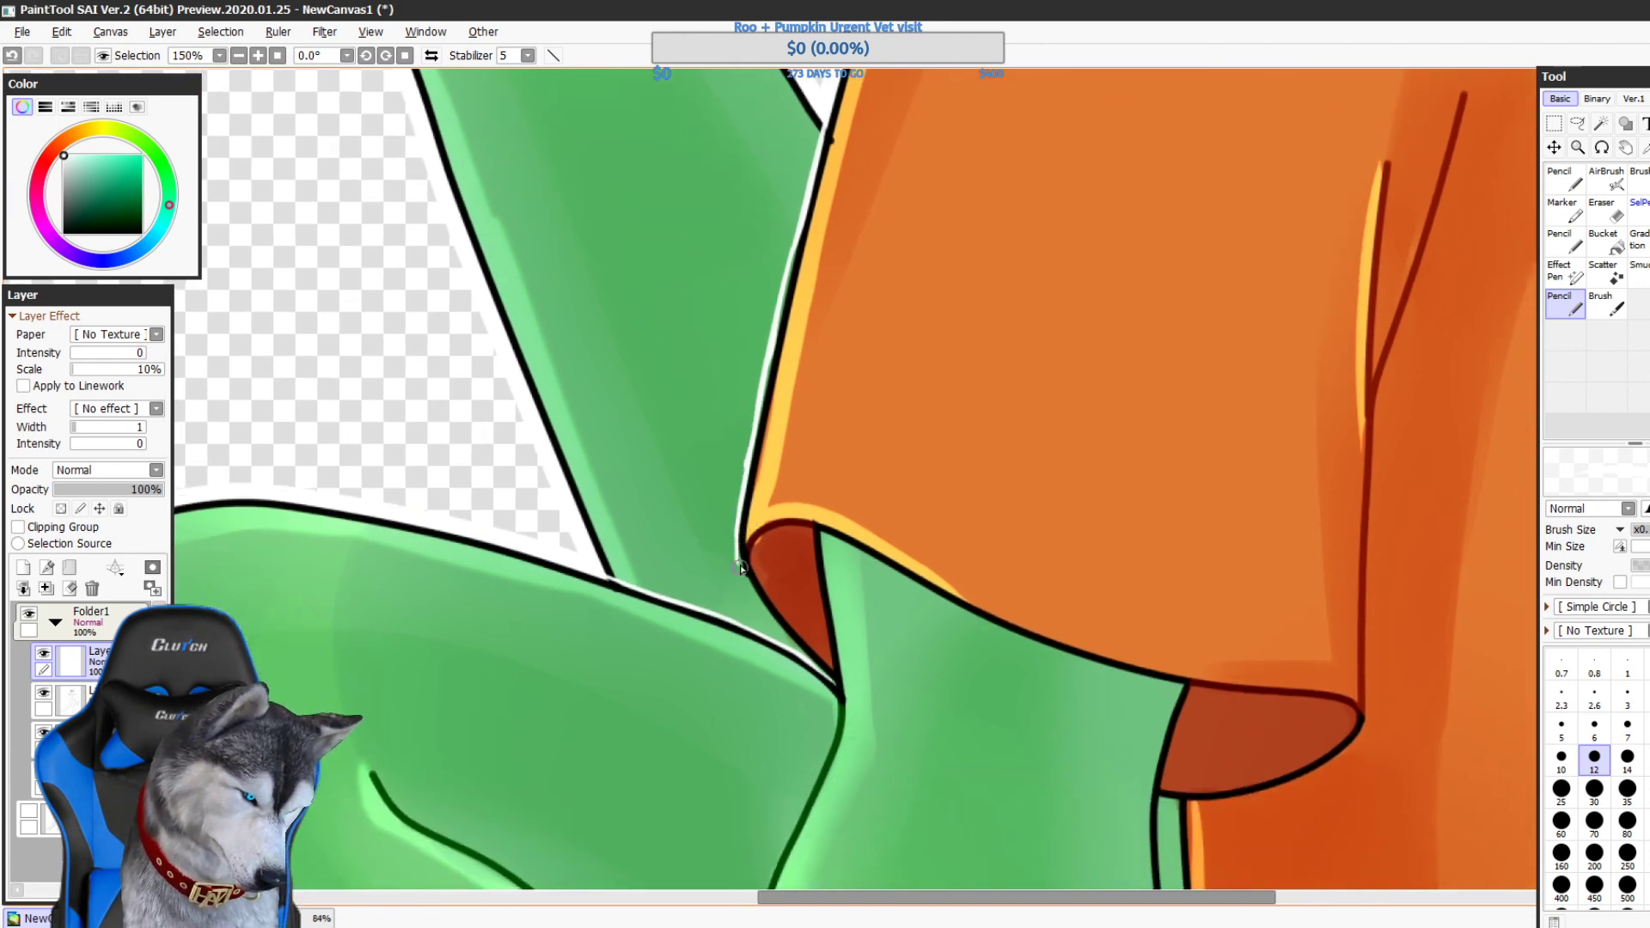
pyautogui.moveTo(781, 640); pyautogui.dragTo(729, 571)
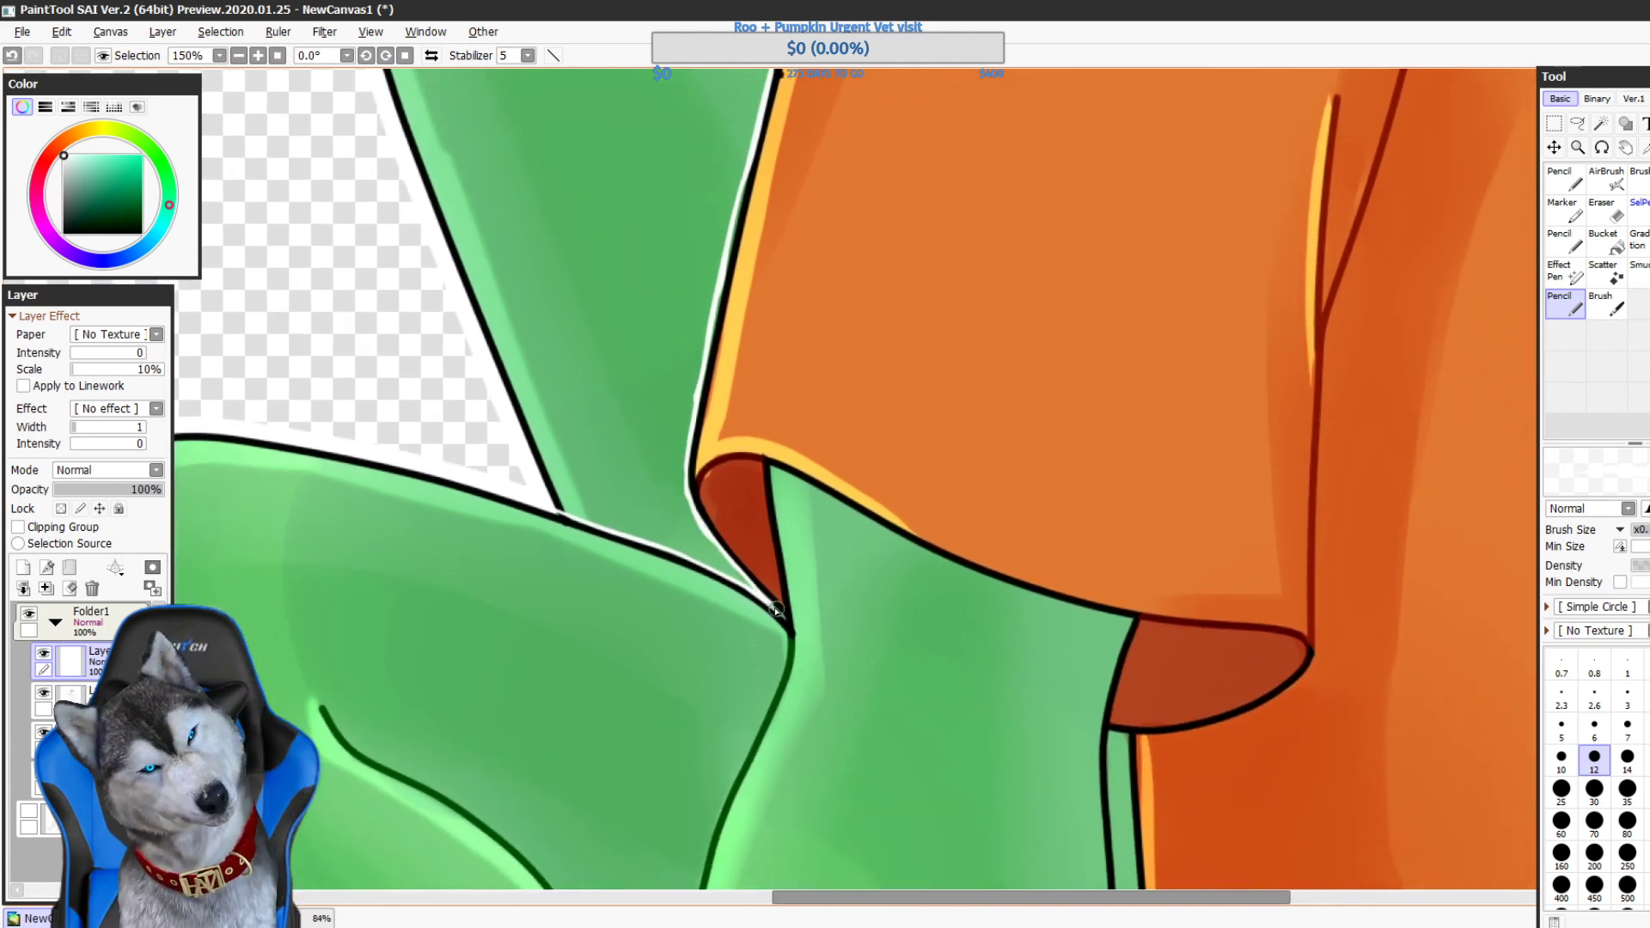
# - Set the Pencil to brush size 30 and dot small white highlights on the green head beside the mask
pyautogui.scroll(-4, 564, 245)
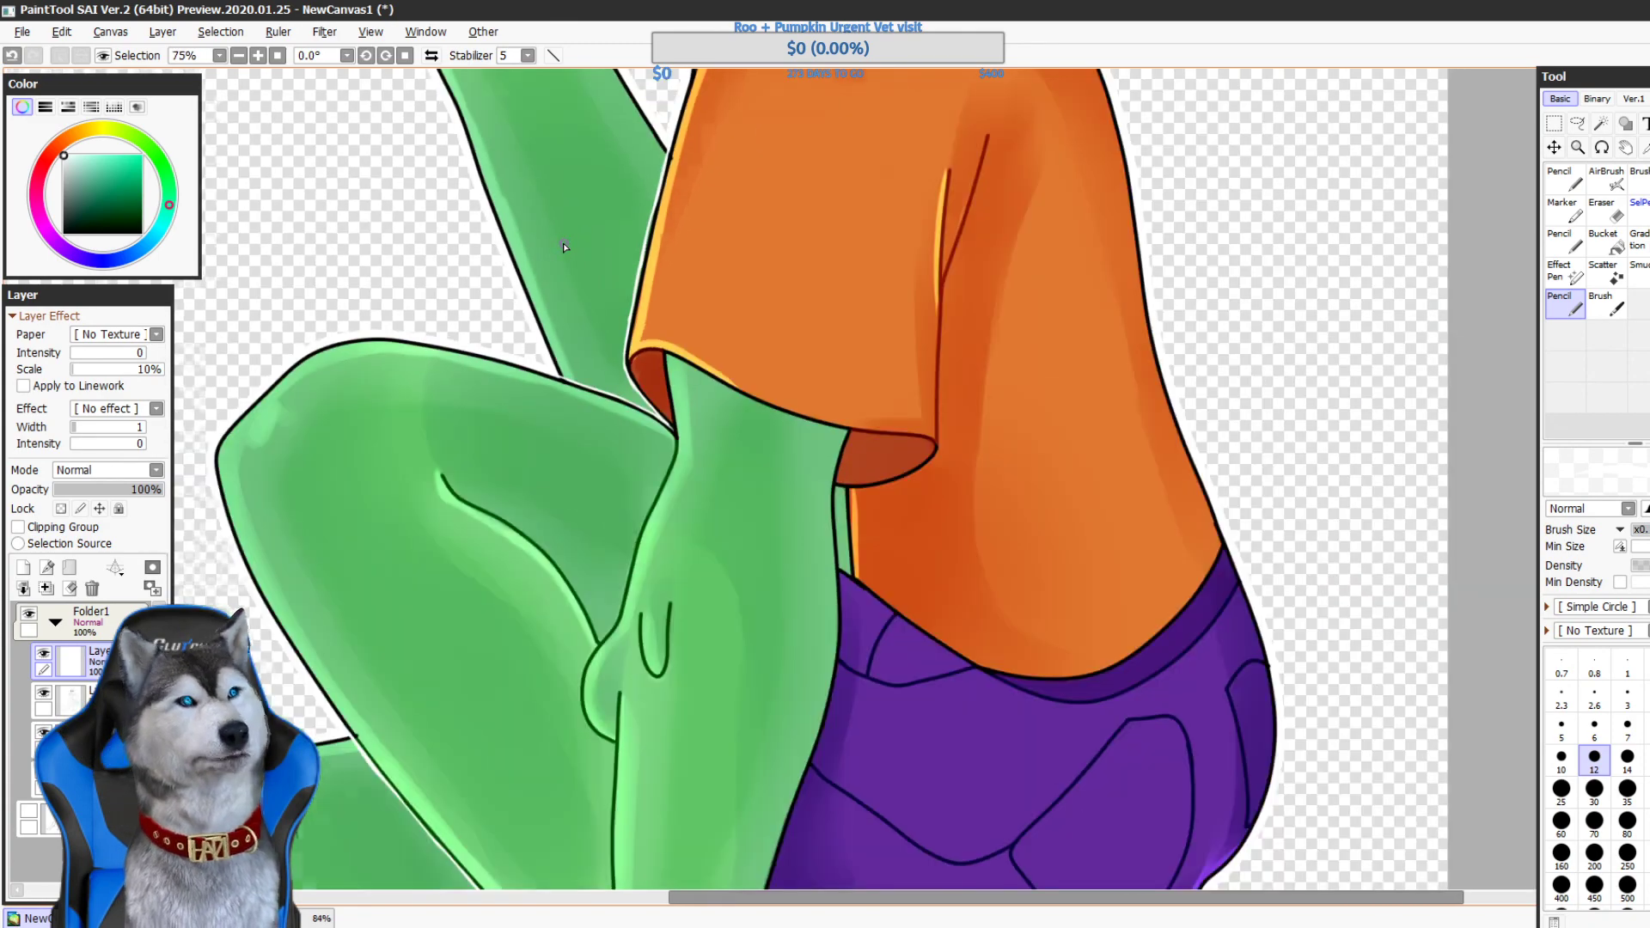
pyautogui.moveTo(939, 429); pyautogui.dragTo(1045, 578)
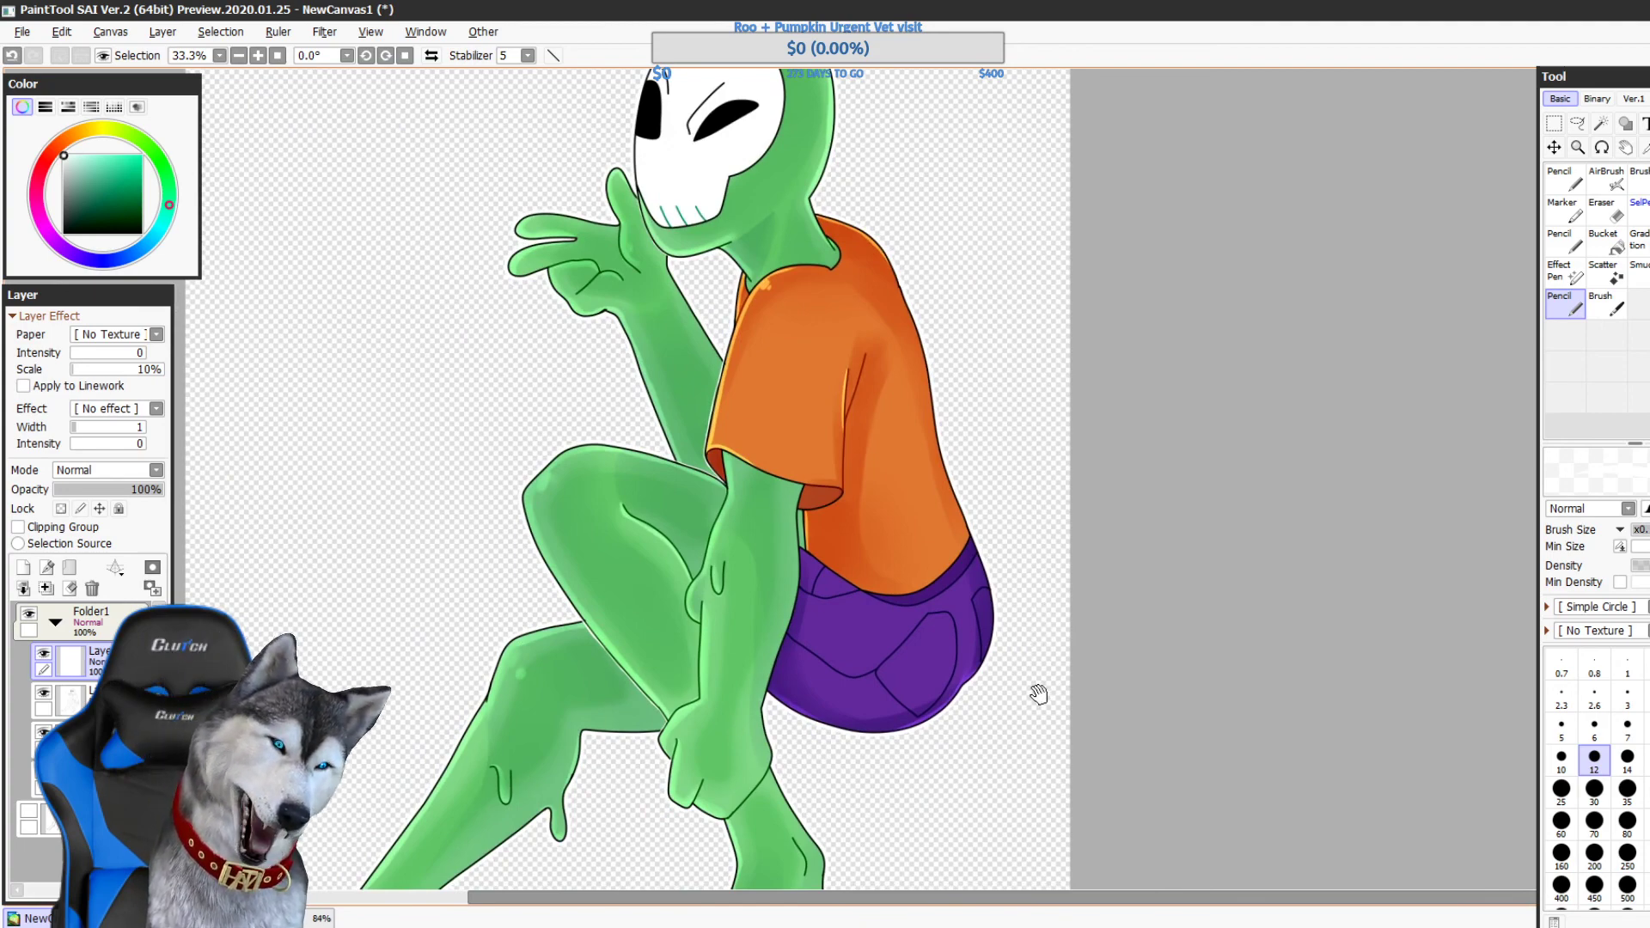
pyautogui.moveTo(1052, 667); pyautogui.dragTo(1039, 703)
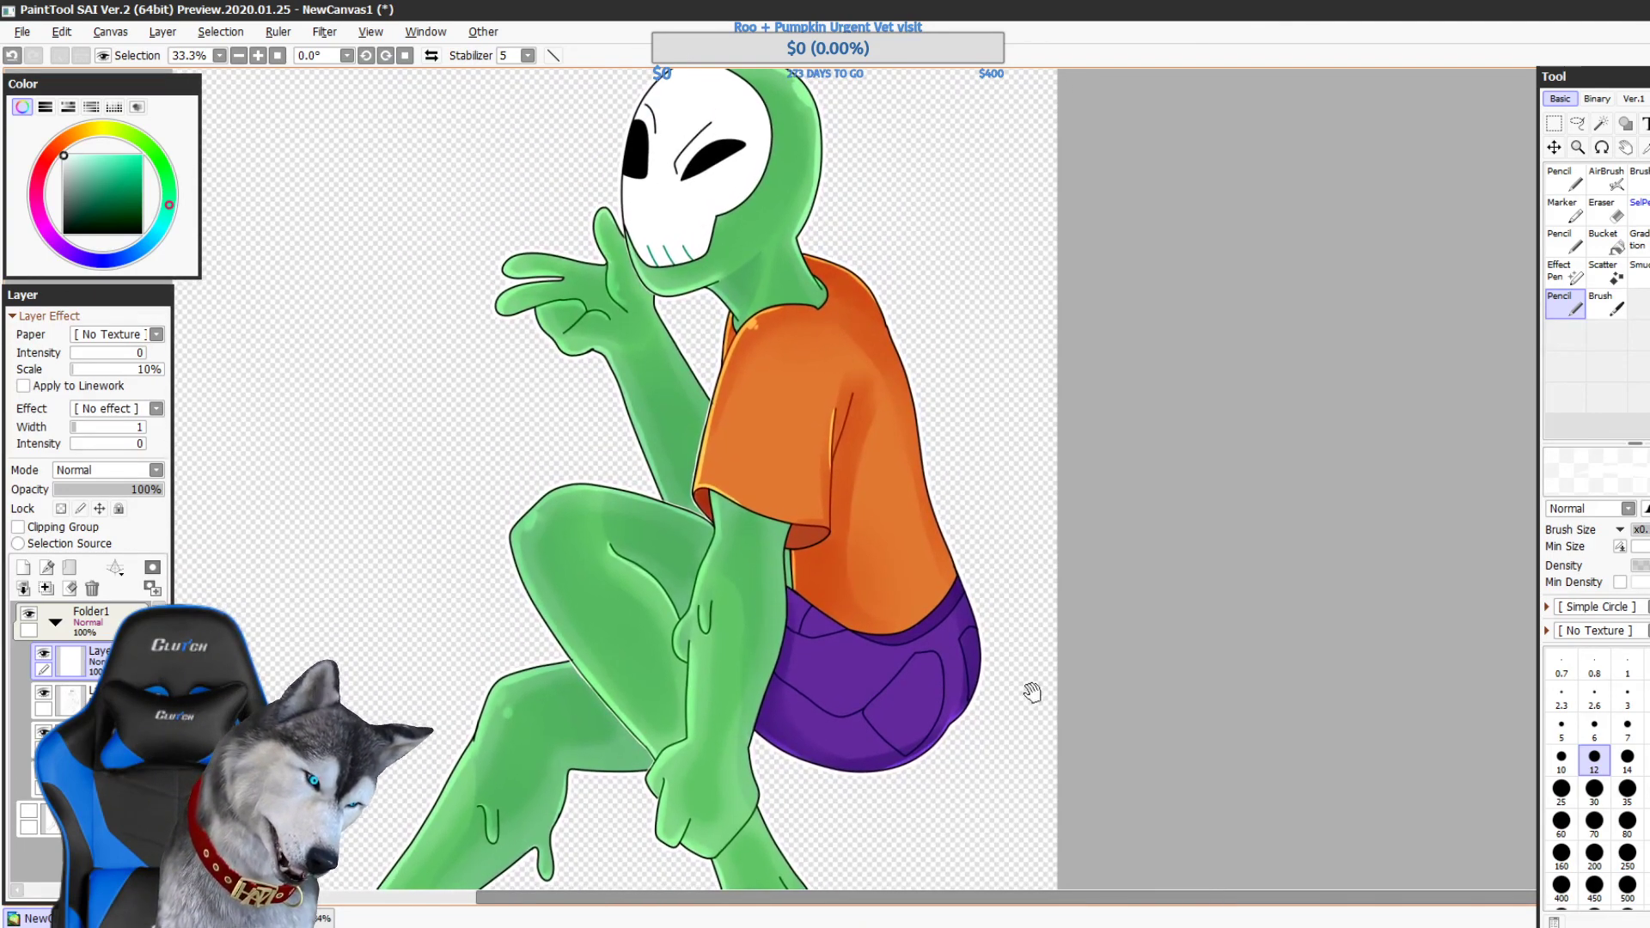
pyautogui.moveTo(1073, 518); pyautogui.dragTo(1069, 685)
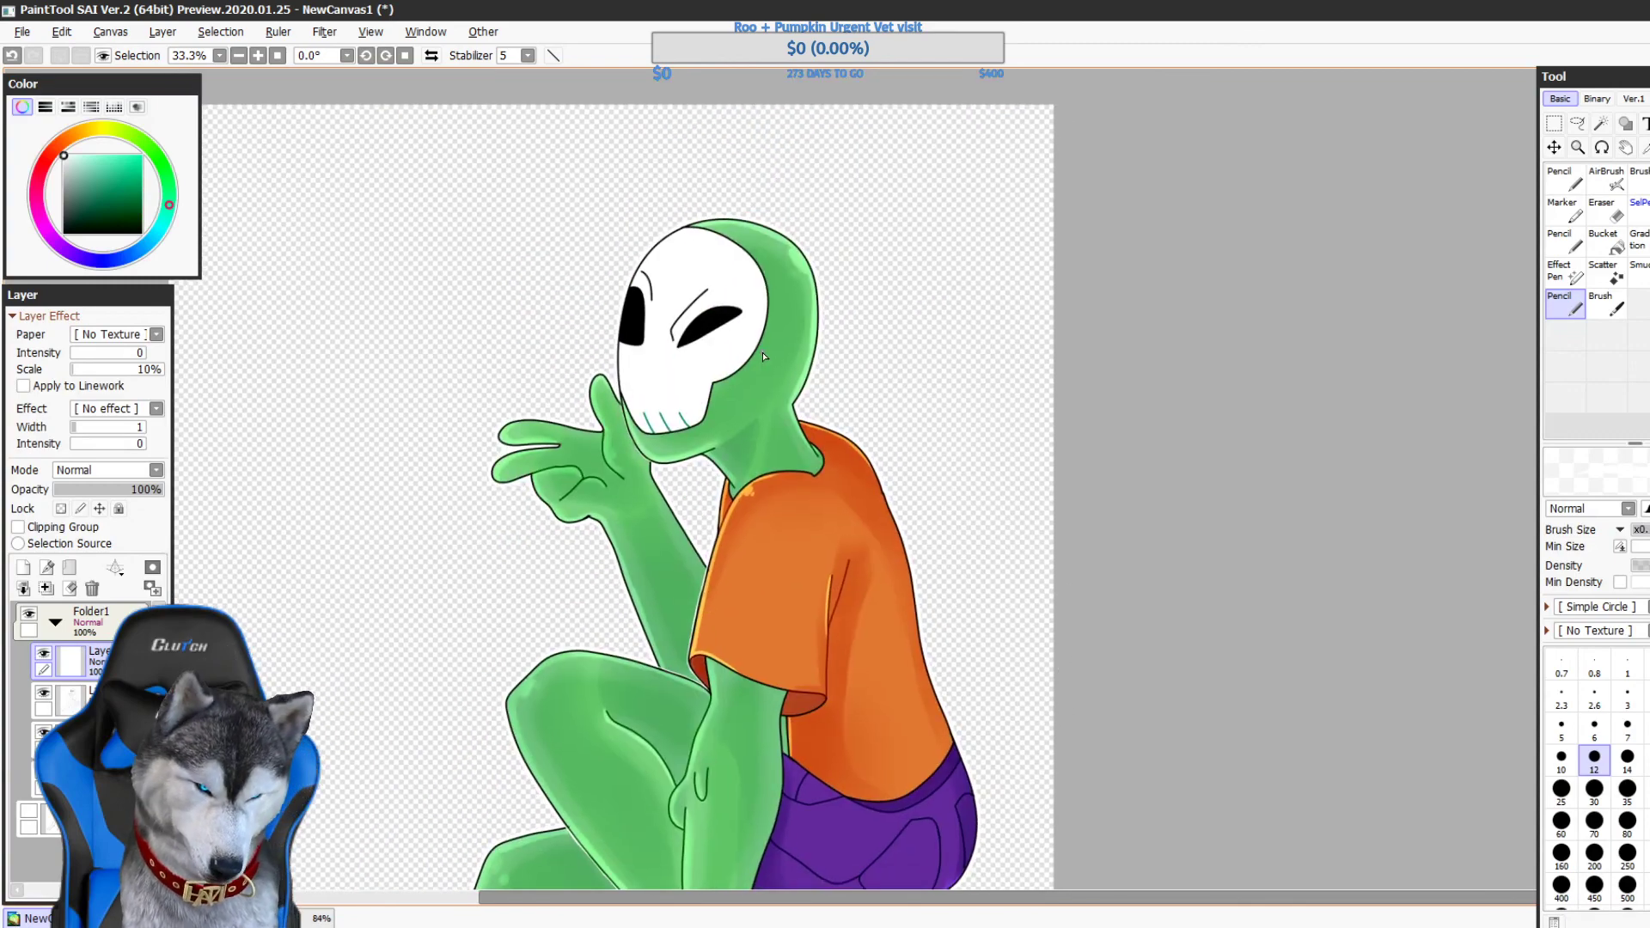
pyautogui.press(']')
pyautogui.press(']')
pyautogui.press(']')
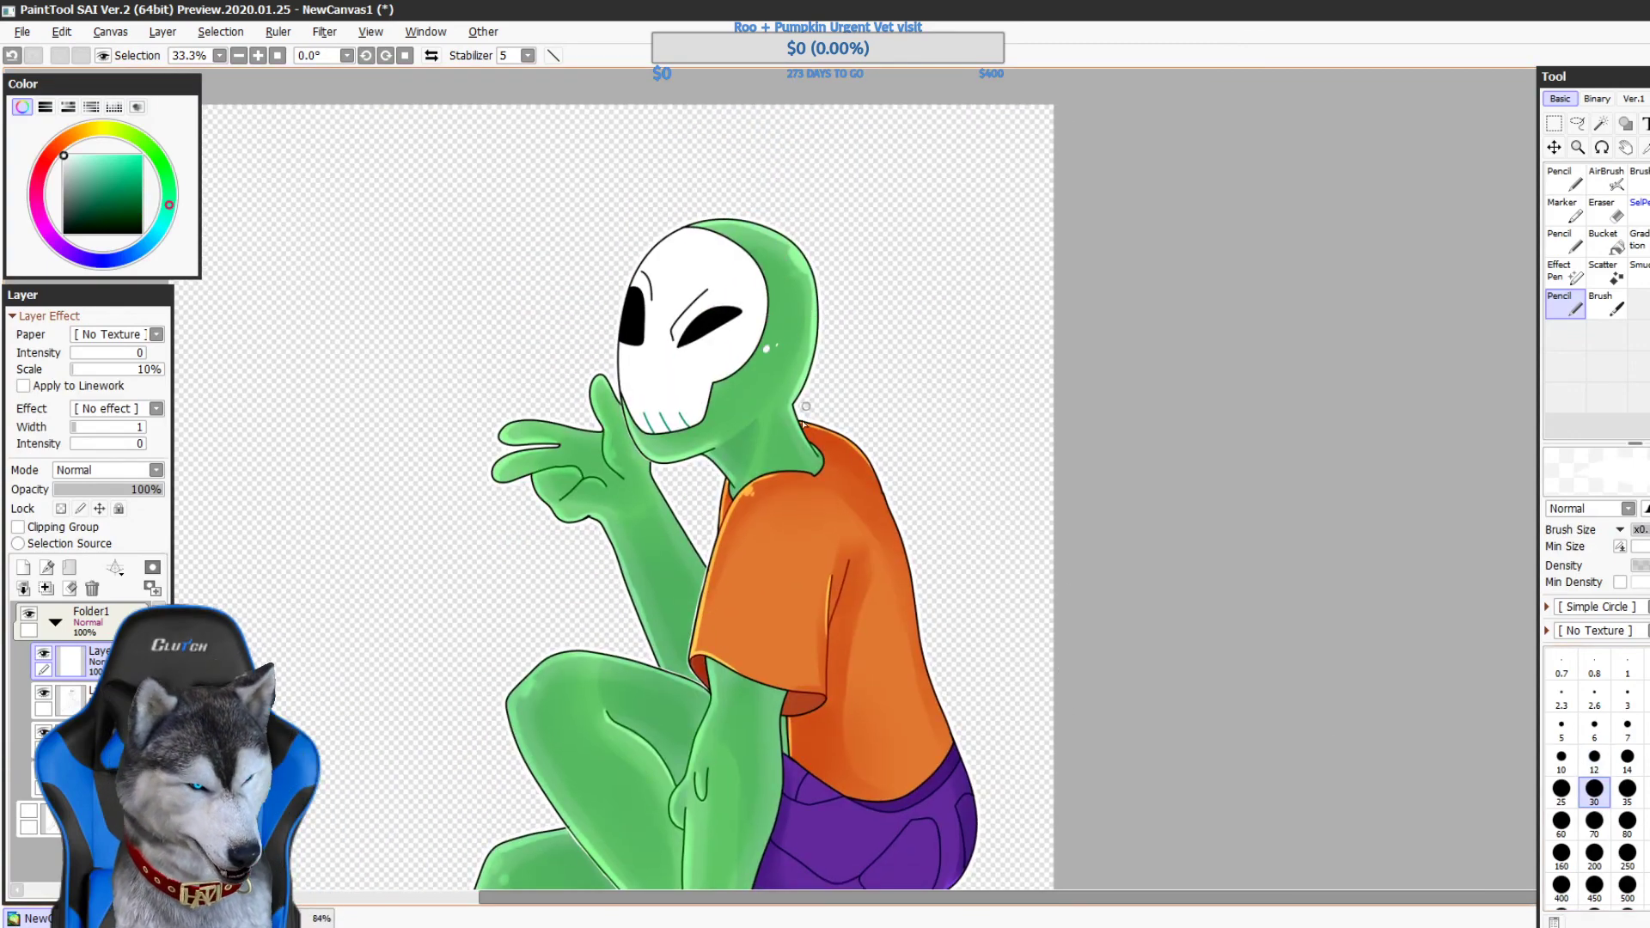
pyautogui.click(773, 349)
pyautogui.scroll(-1, 739, 412)
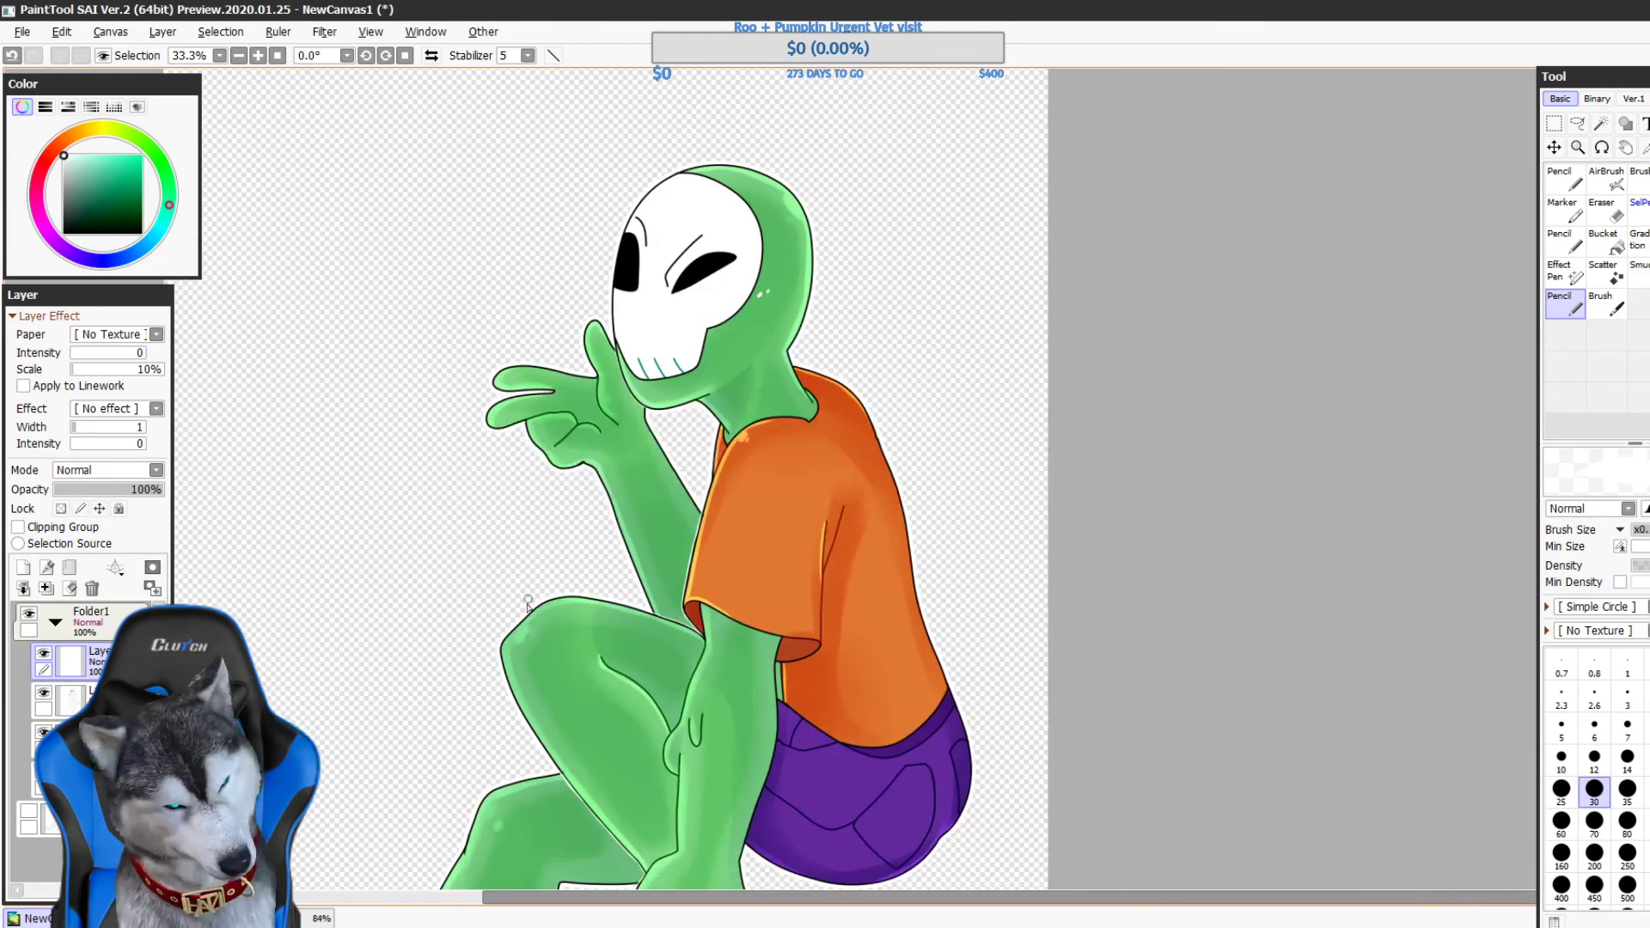
# - Dot small white highlights on the knees and at the base of the raised hand's thumb
pyautogui.scroll(-2, 528, 633)
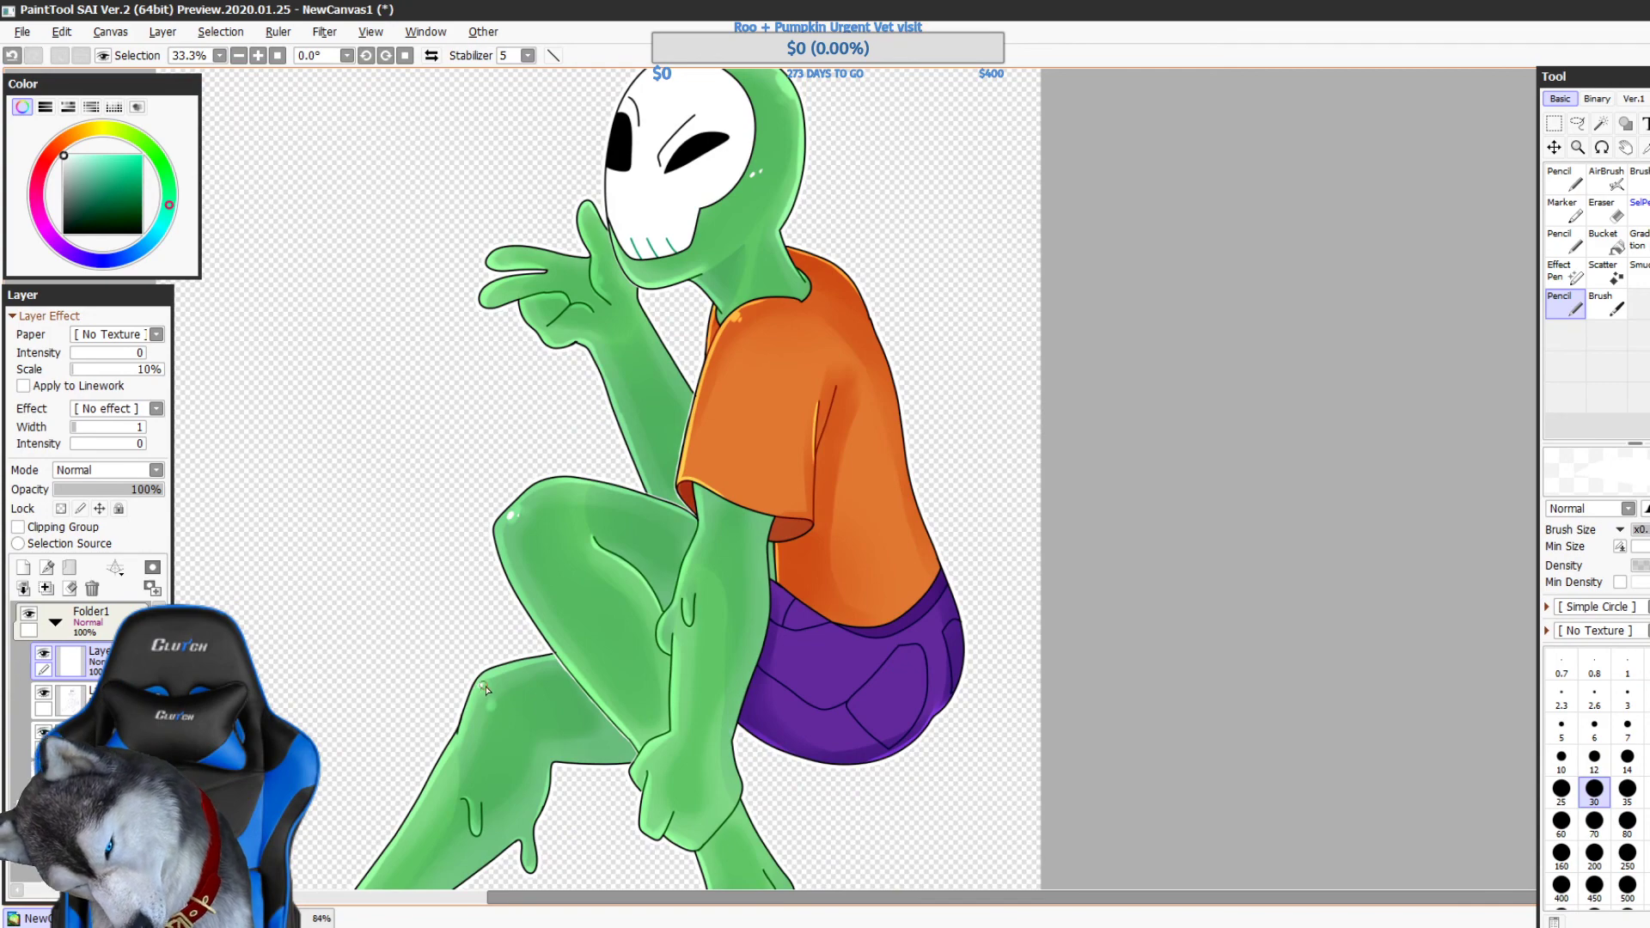
pyautogui.scroll(2, 553, 417)
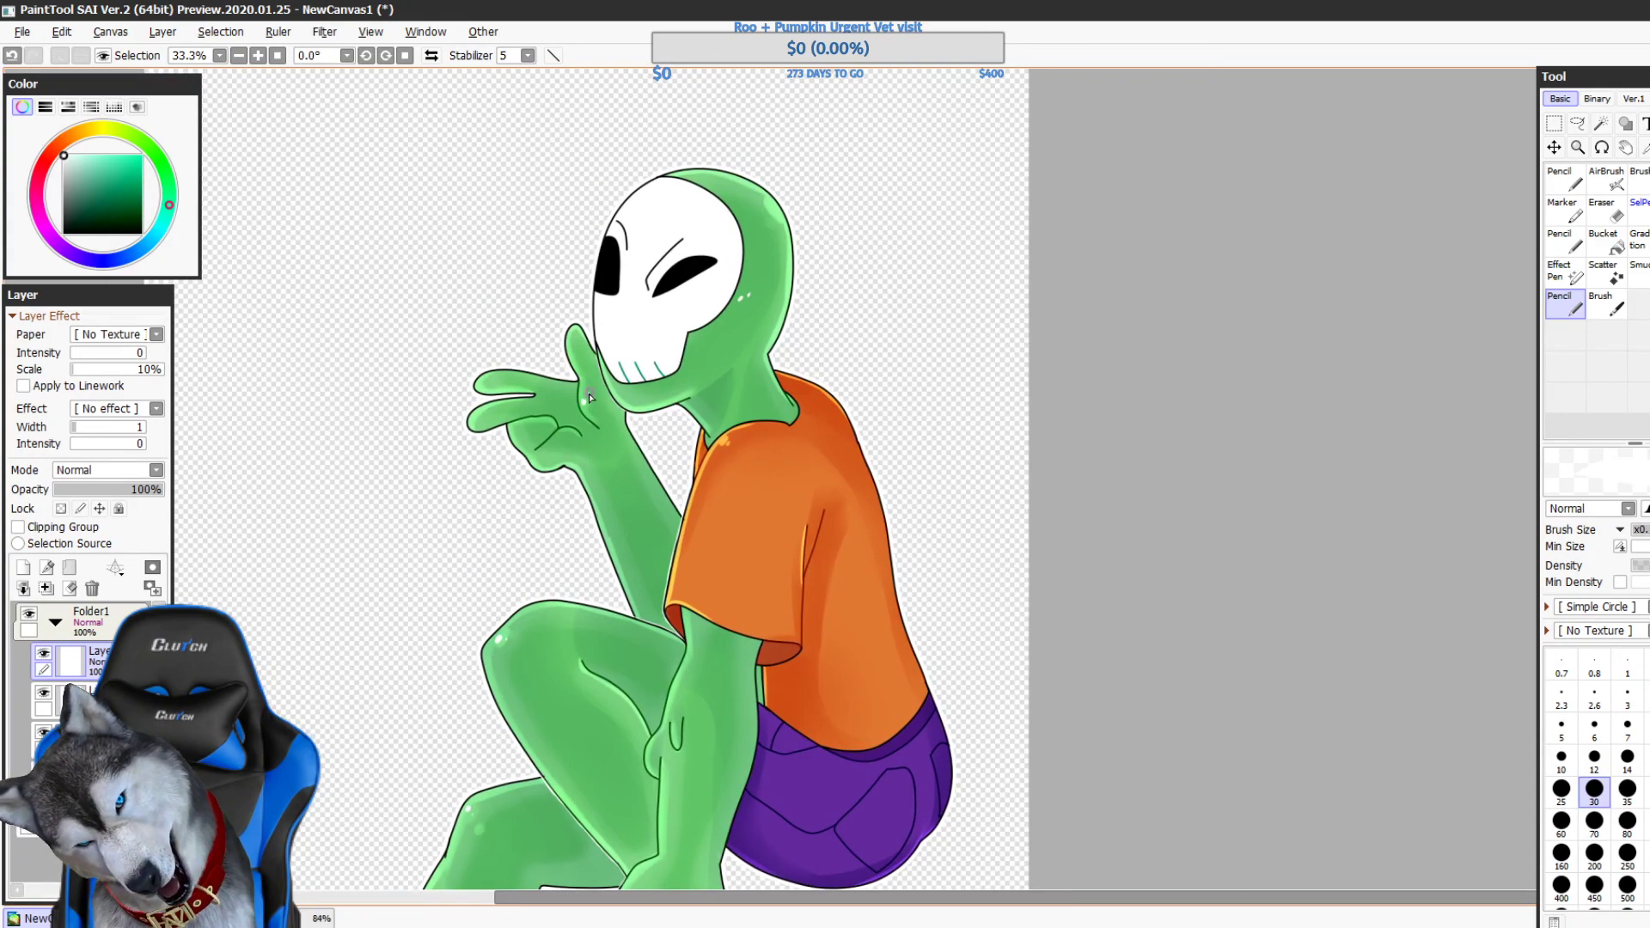
pyautogui.scroll(-4, 776, 771)
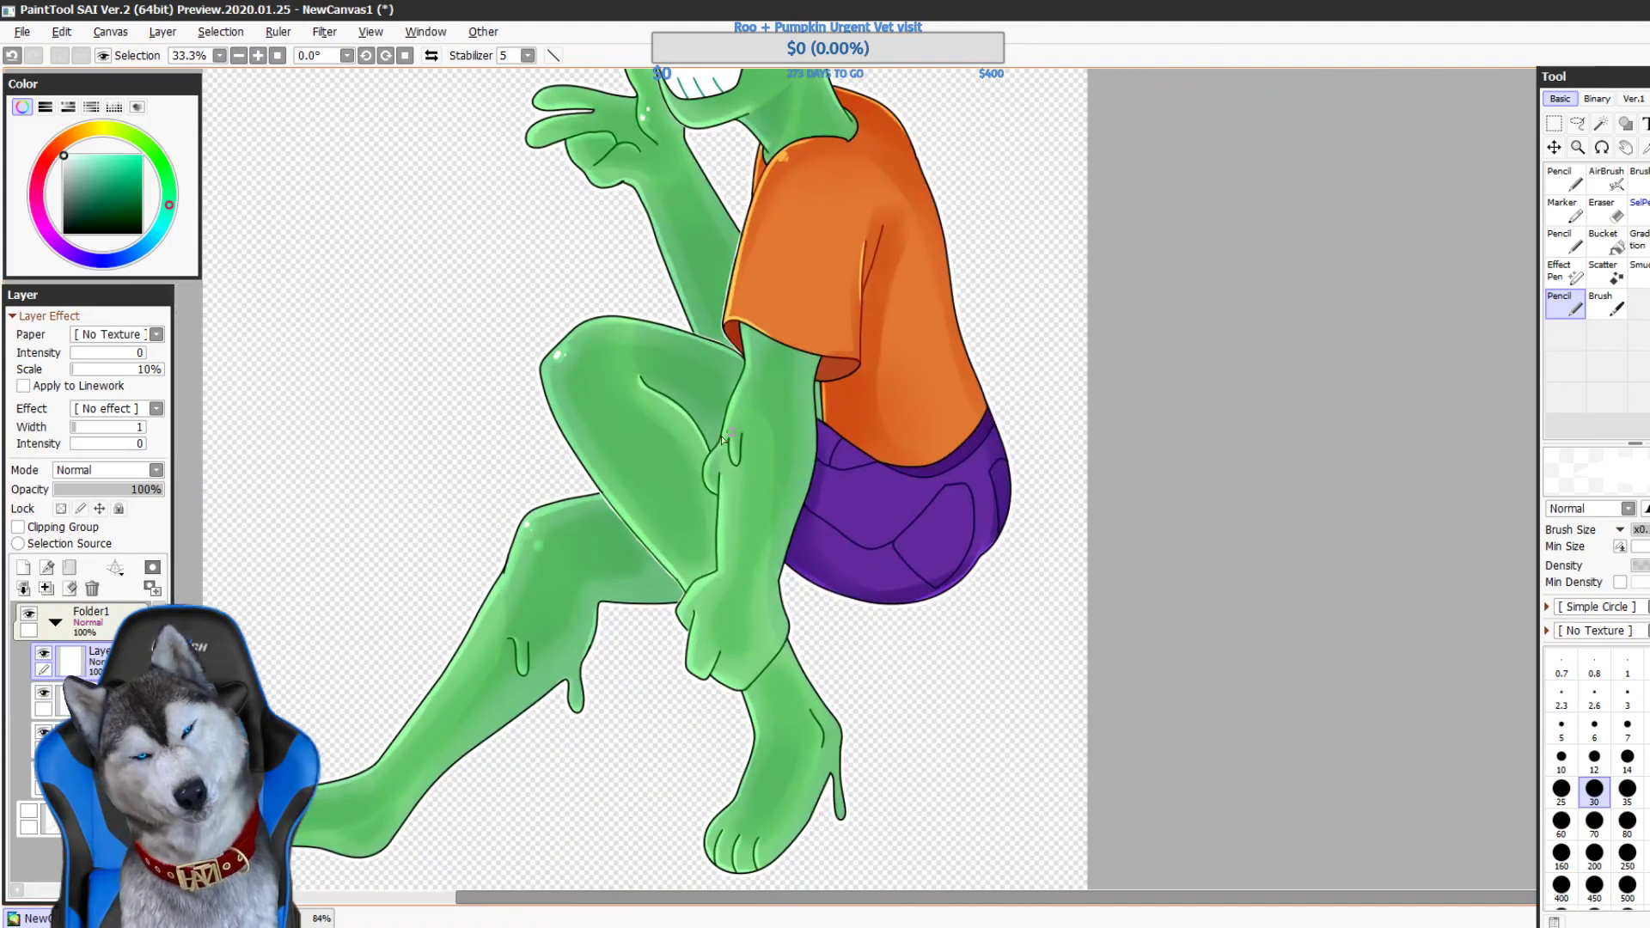
# - Undo the latest highlight marks near the elbow, and dot white highlights on the arm's slime bulge and the shin's drip
pyautogui.hotkey('ctrl', 'z')
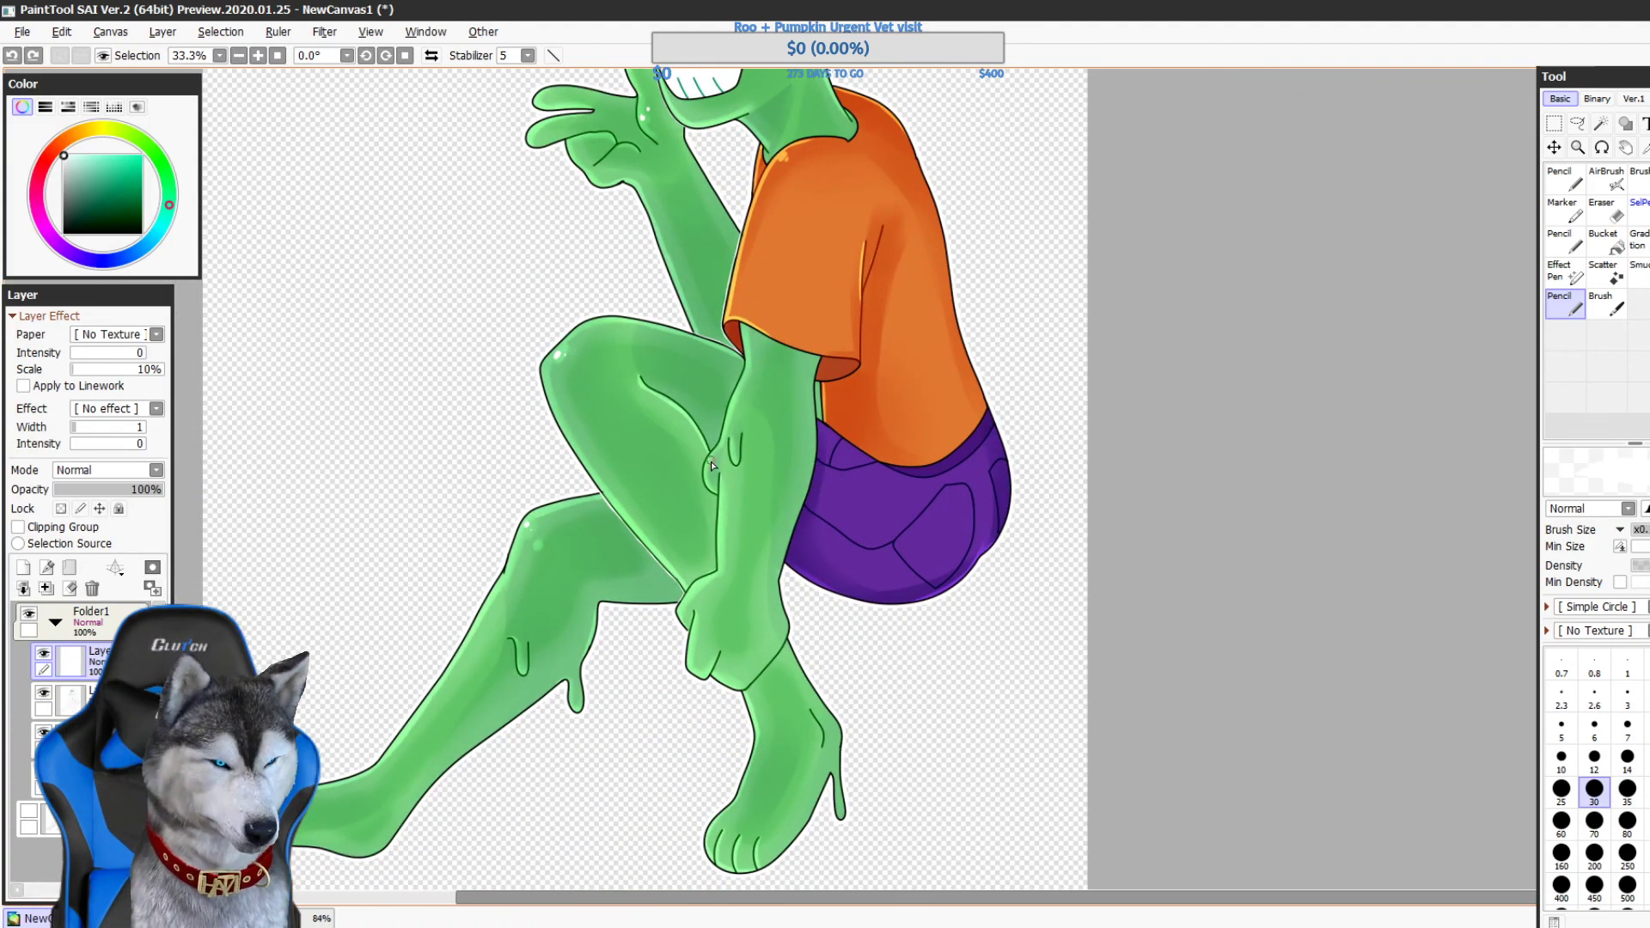
pyautogui.hotkey('ctrl', 'z')
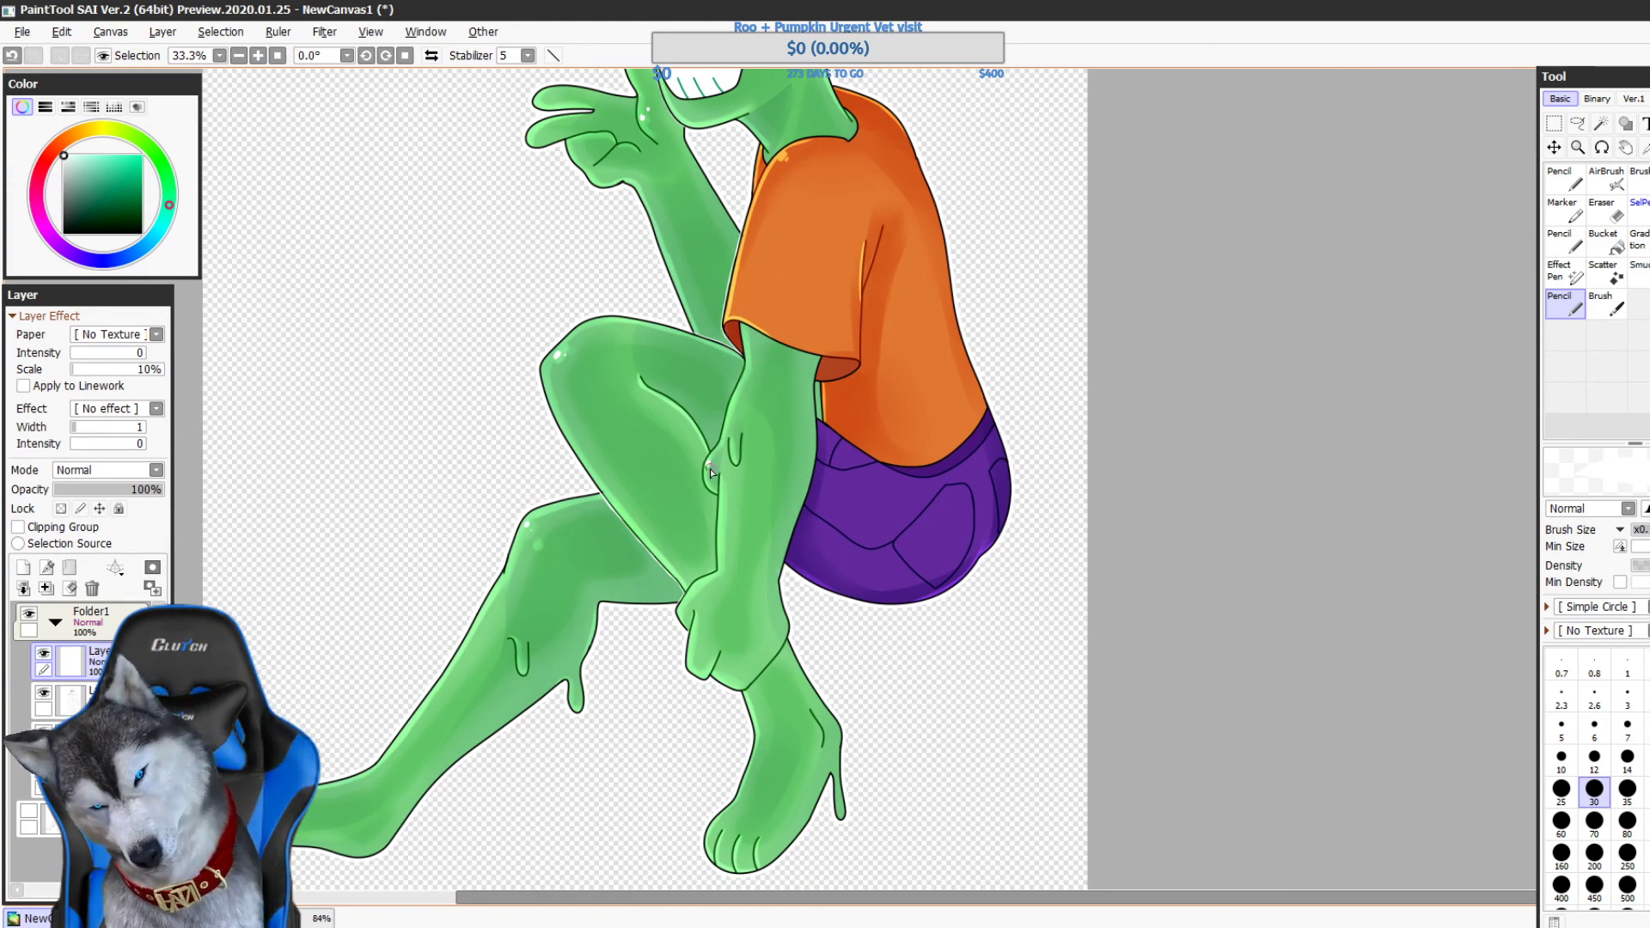
pyautogui.scroll(-2, 711, 471)
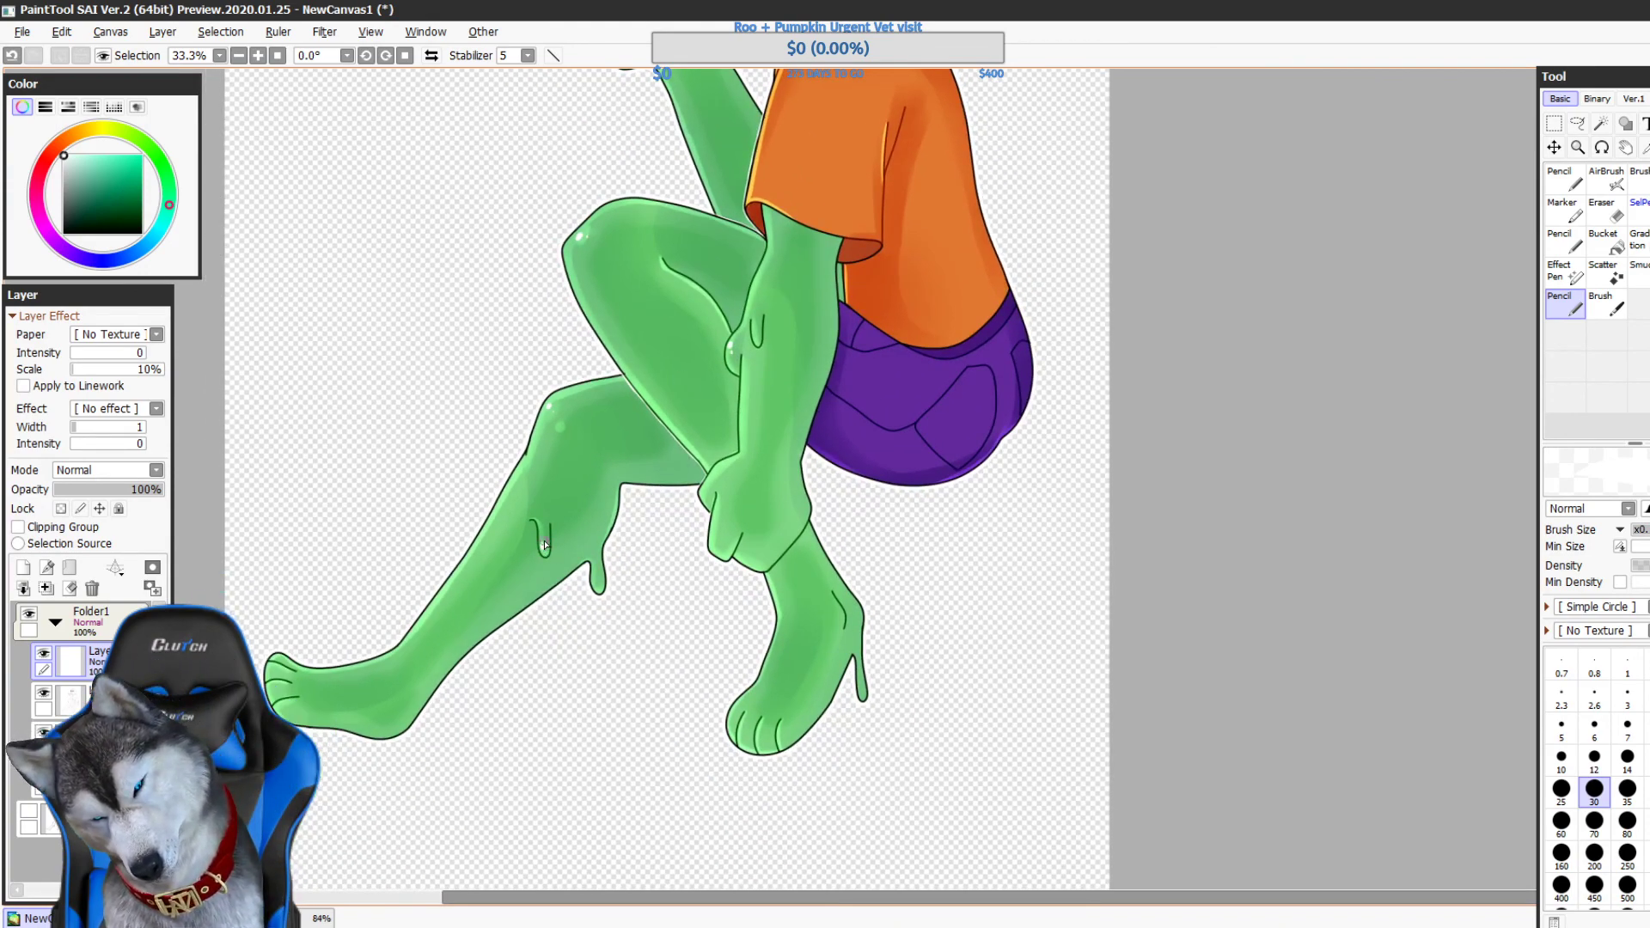
pyautogui.moveTo(561, 600); pyautogui.dragTo(585, 595)
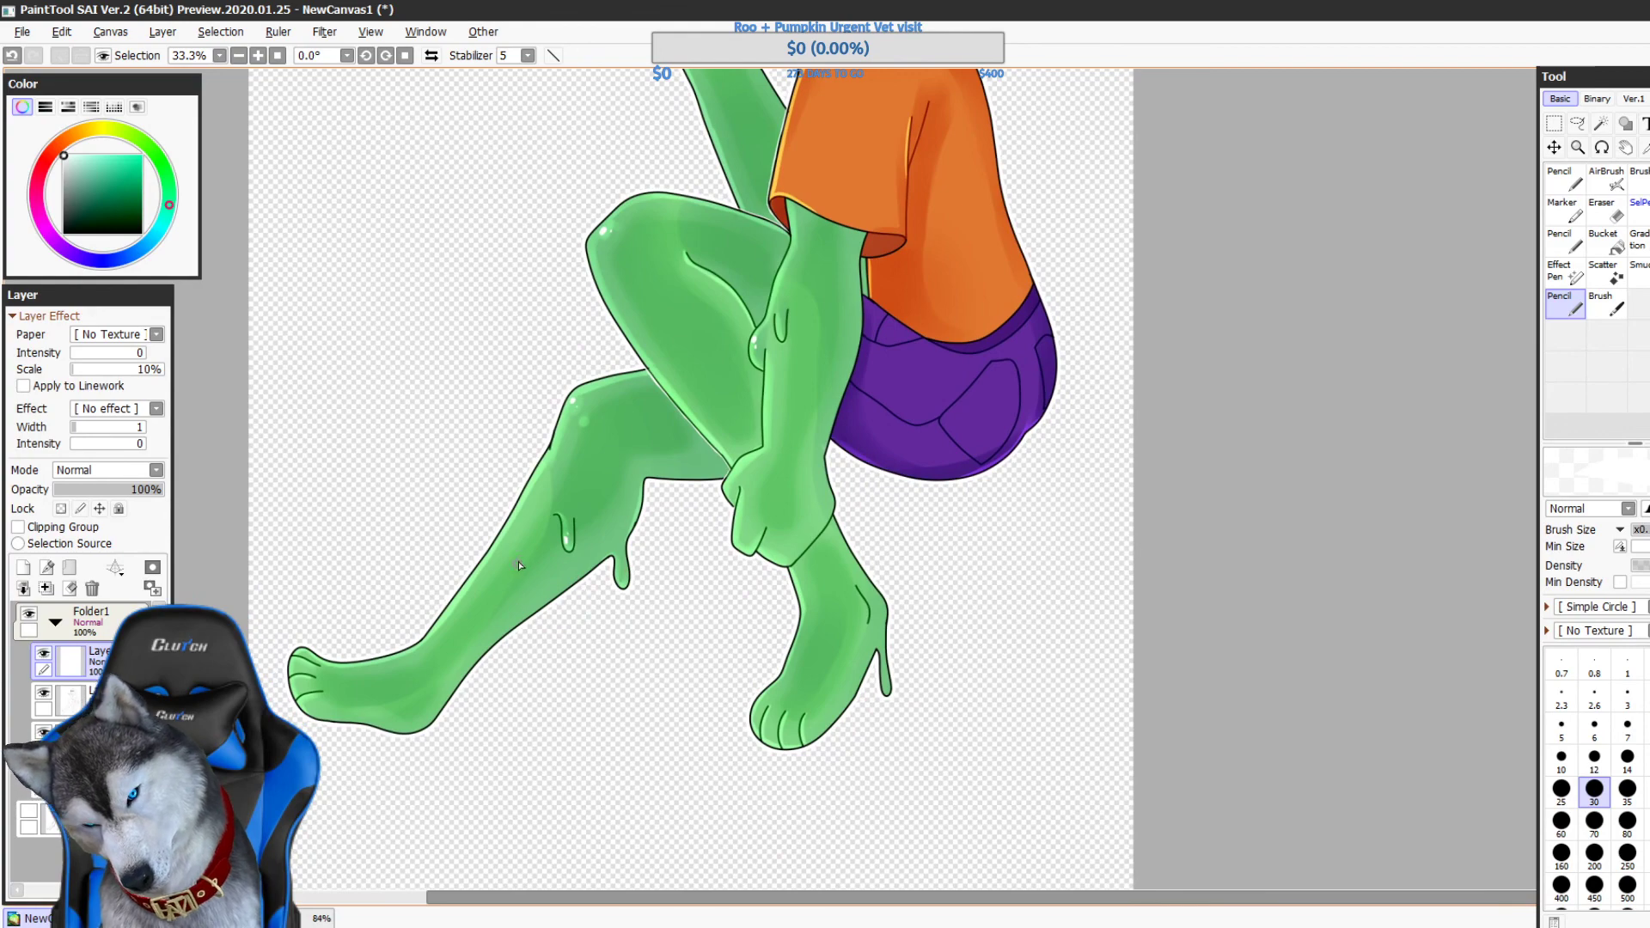
# - Dot small white highlights on the near arm just below the sleeve and on both feet near the ankles
pyautogui.moveTo(817, 458); pyautogui.dragTo(784, 802)
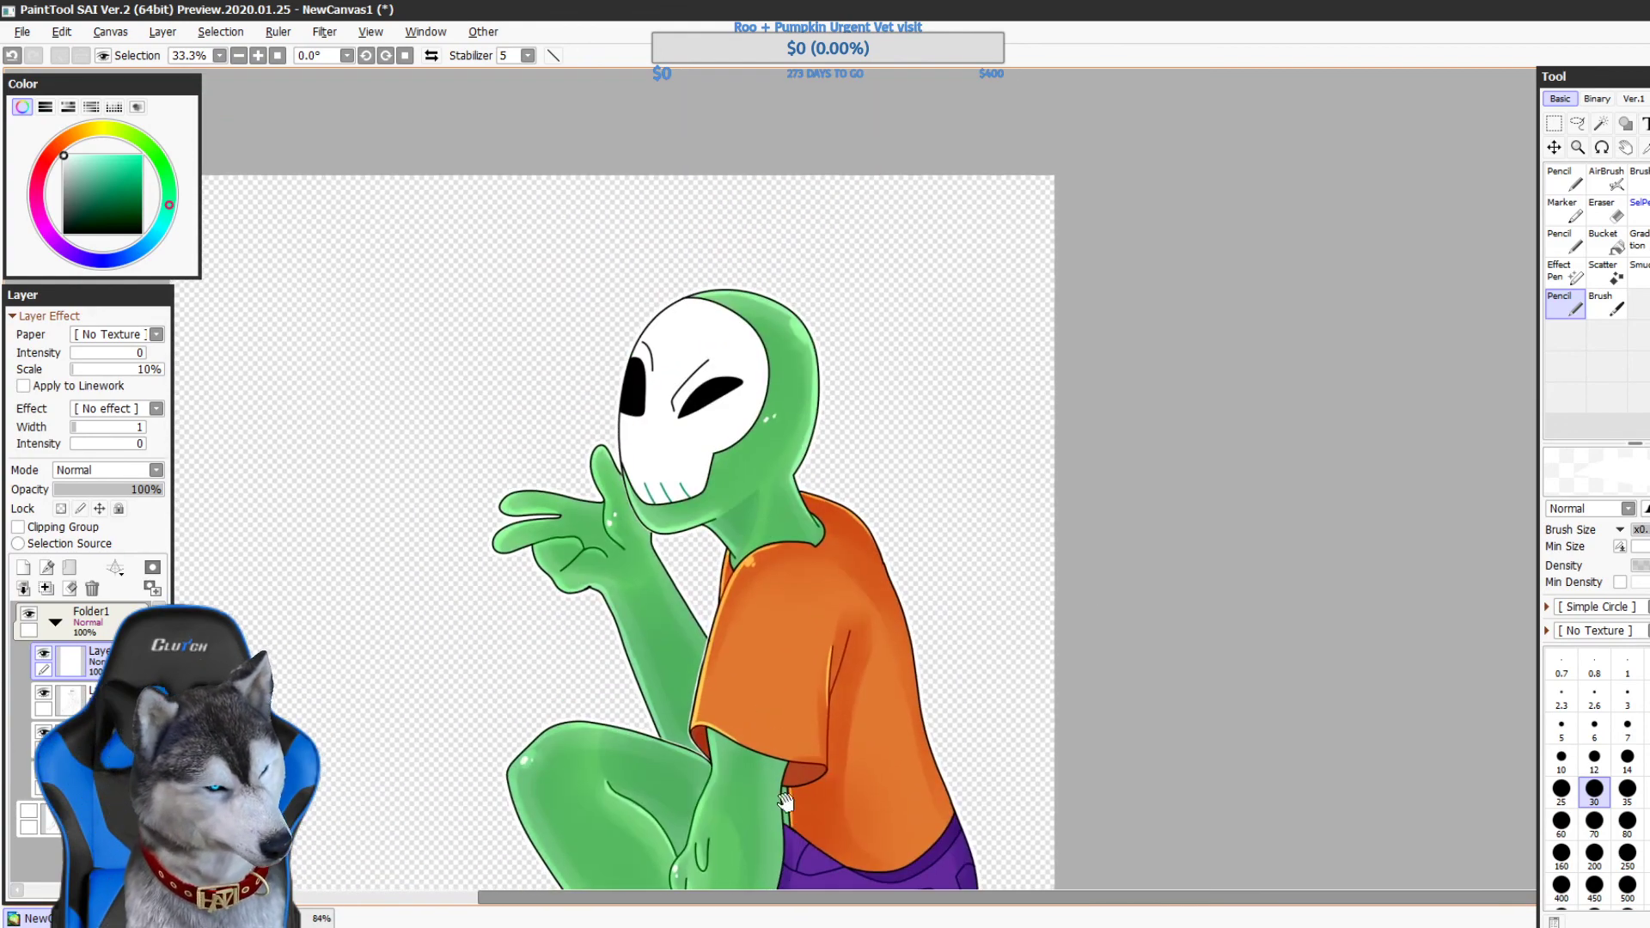
pyautogui.moveTo(791, 569); pyautogui.dragTo(784, 373)
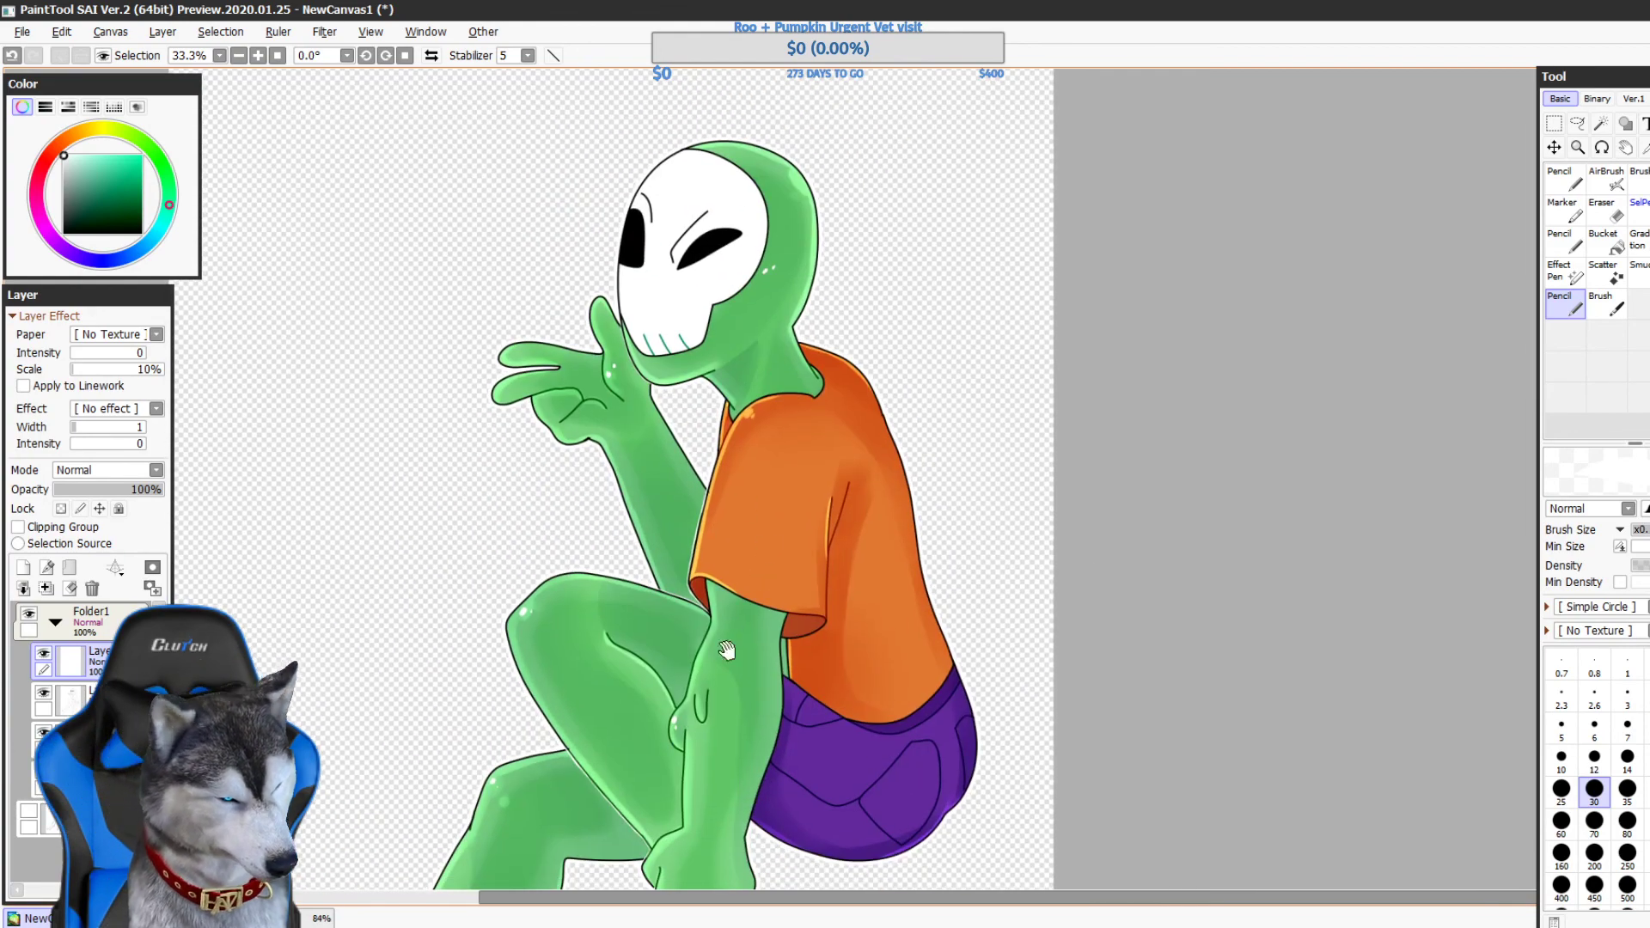
pyautogui.moveTo(781, 711); pyautogui.dragTo(789, 518)
pyautogui.moveTo(770, 634); pyautogui.dragTo(756, 548)
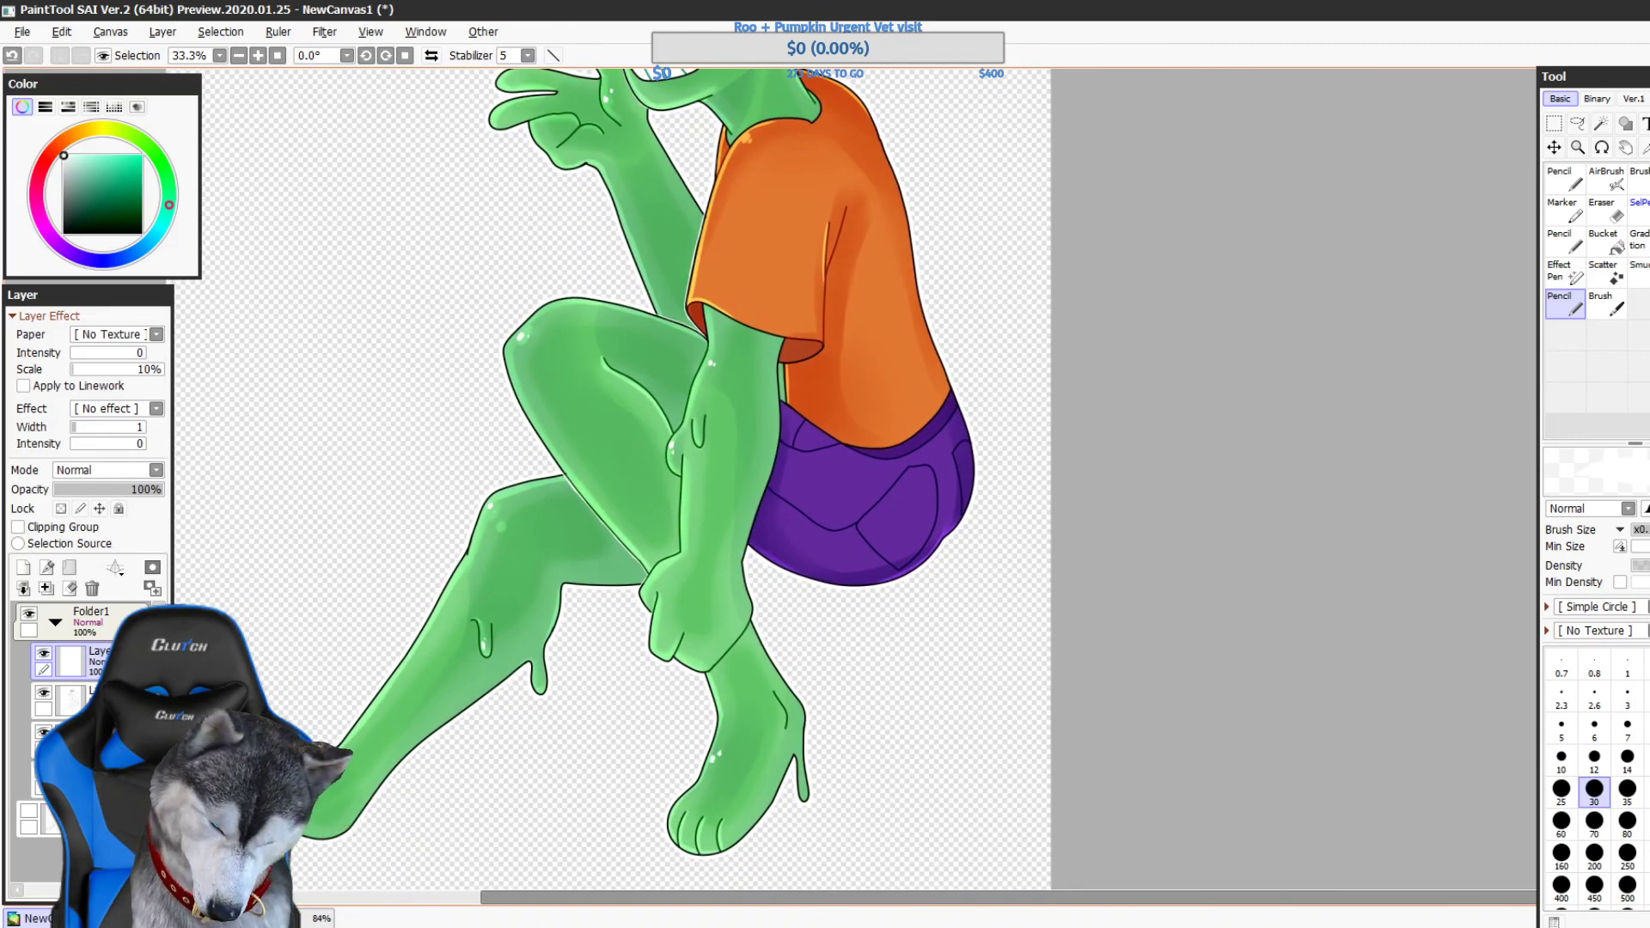
pyautogui.moveTo(784, 660); pyautogui.dragTo(850, 600)
# - Activate the linework layer, marquee-select the whole canvas, and copy and paste its contents
pyautogui.click(75, 698)
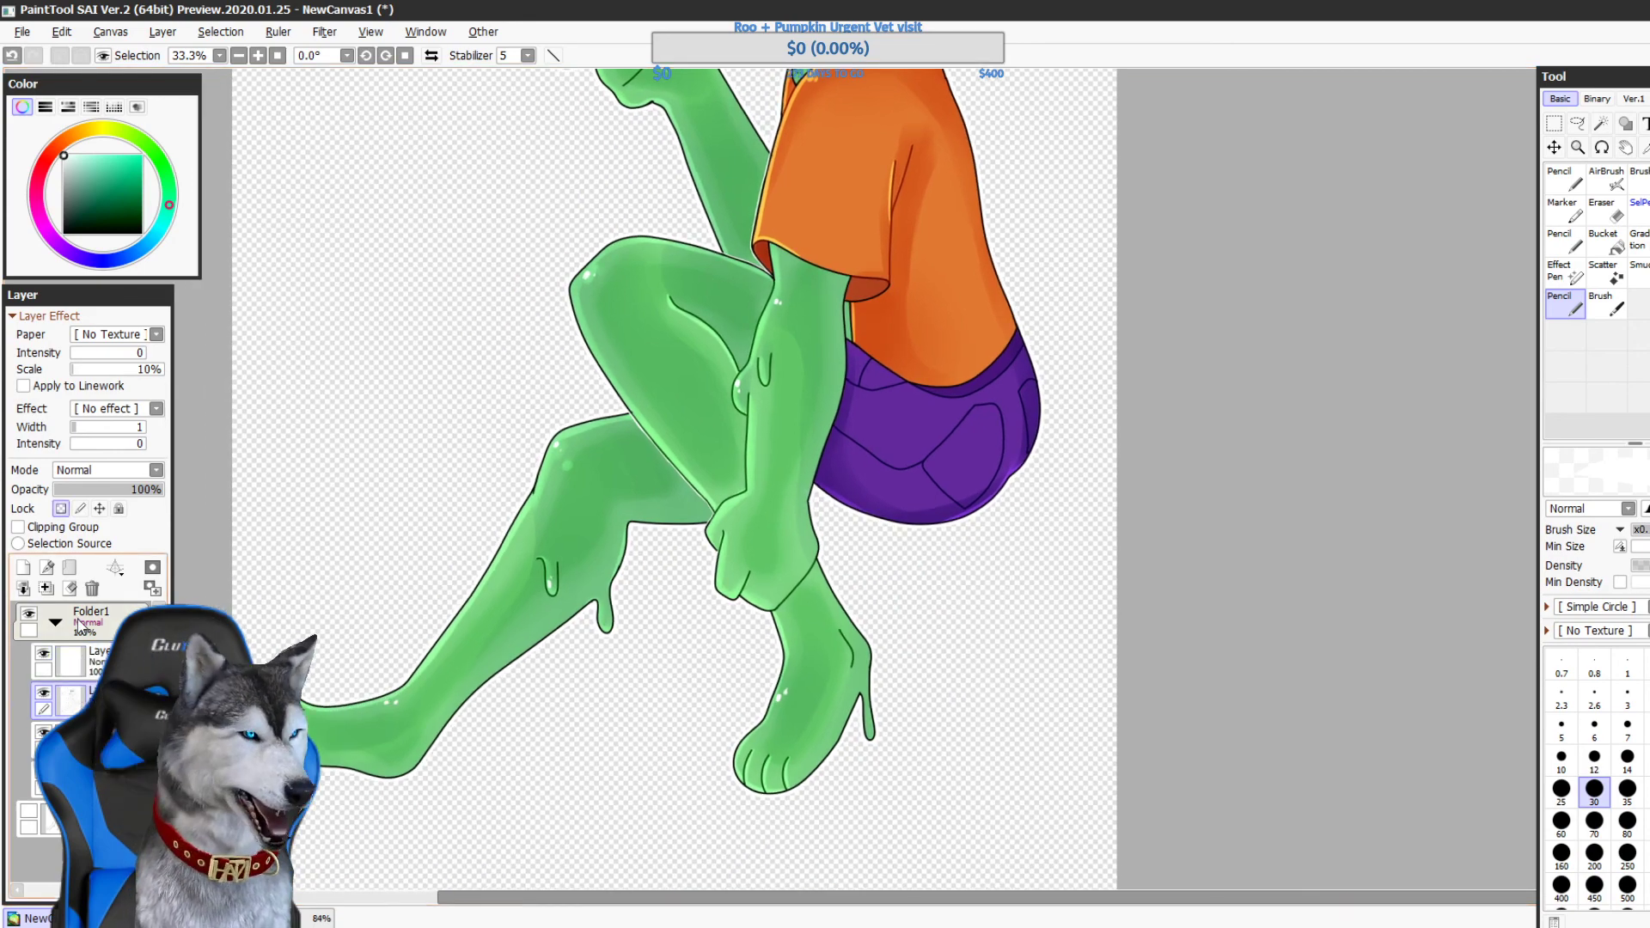
pyautogui.scroll(-2, 871, 477)
pyautogui.moveTo(1458, 277); pyautogui.dragTo(1347, 479)
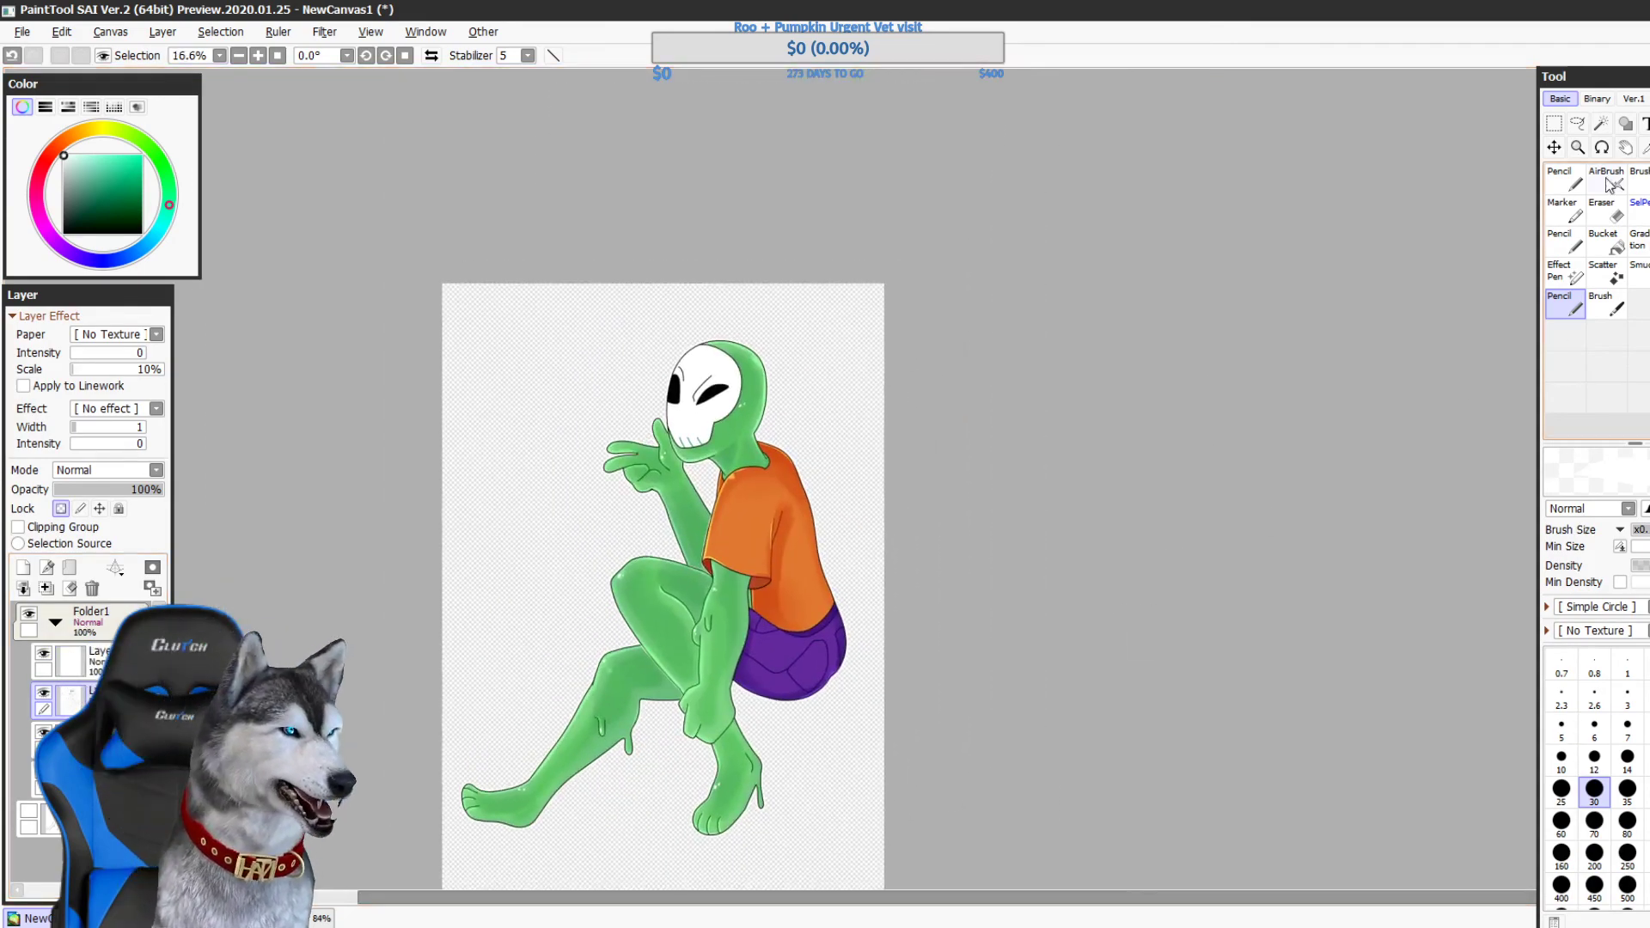
pyautogui.click(1557, 124)
pyautogui.moveTo(306, 257); pyautogui.dragTo(1028, 918)
pyautogui.hotkey('ctrl', 'c')
pyautogui.hotkey('ctrl', 'v')
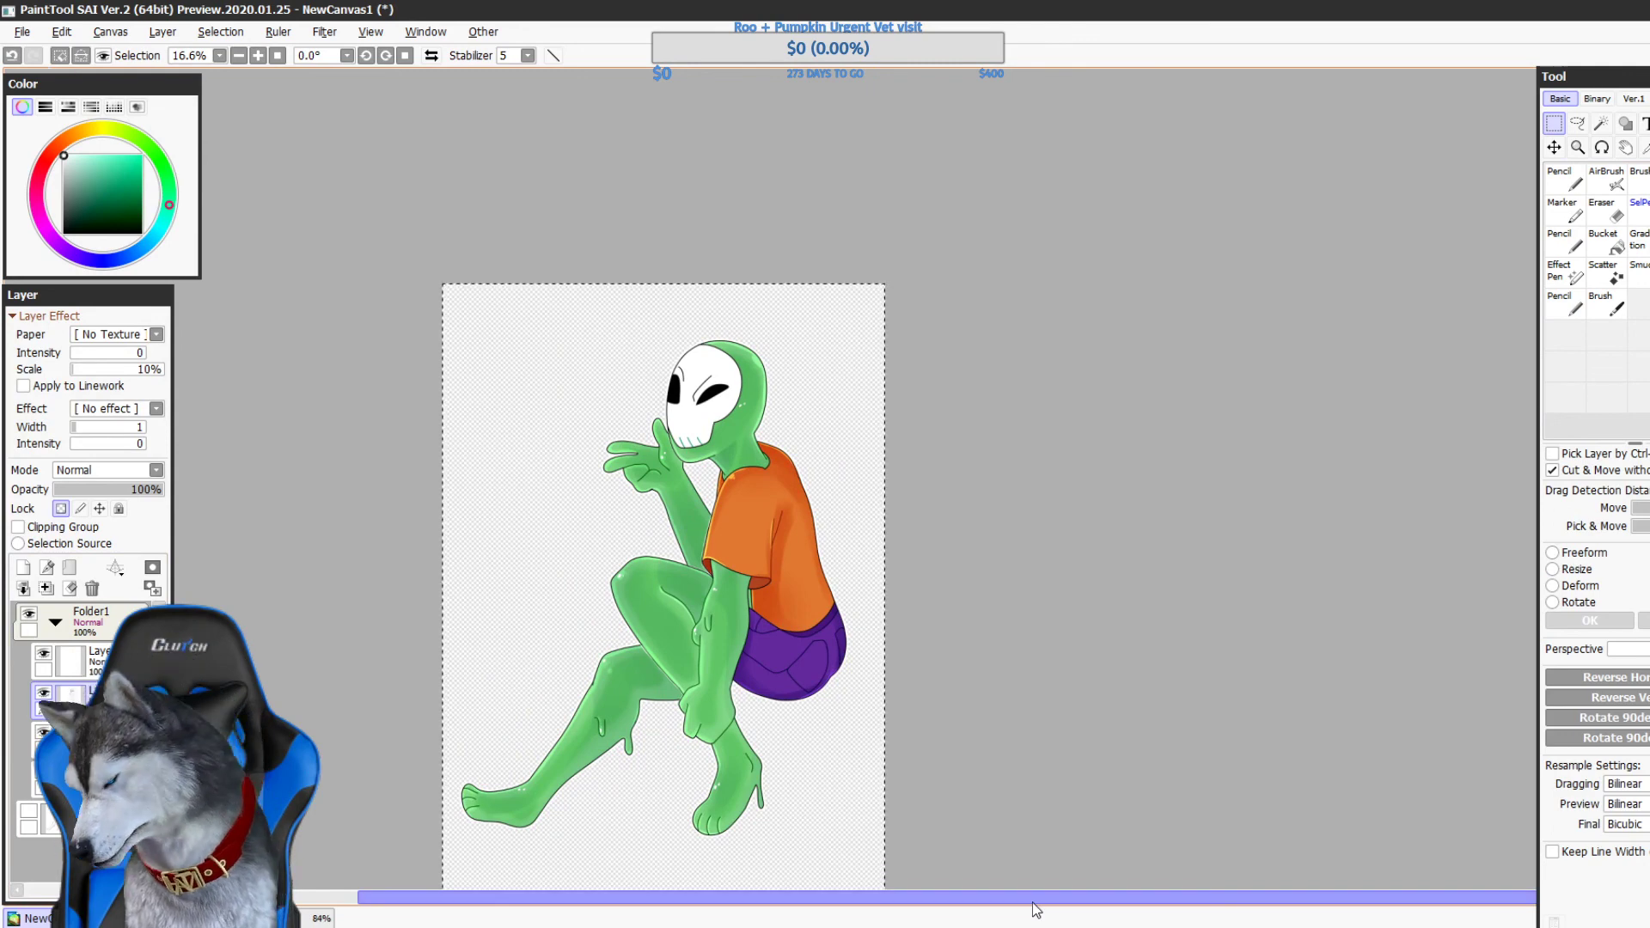
# - Paste the copied linework, preserve its opacity, and try painting the outlines bright red with the textured pencil
pyautogui.hotkey('ctrl', 'v')
pyautogui.click(1564, 176)
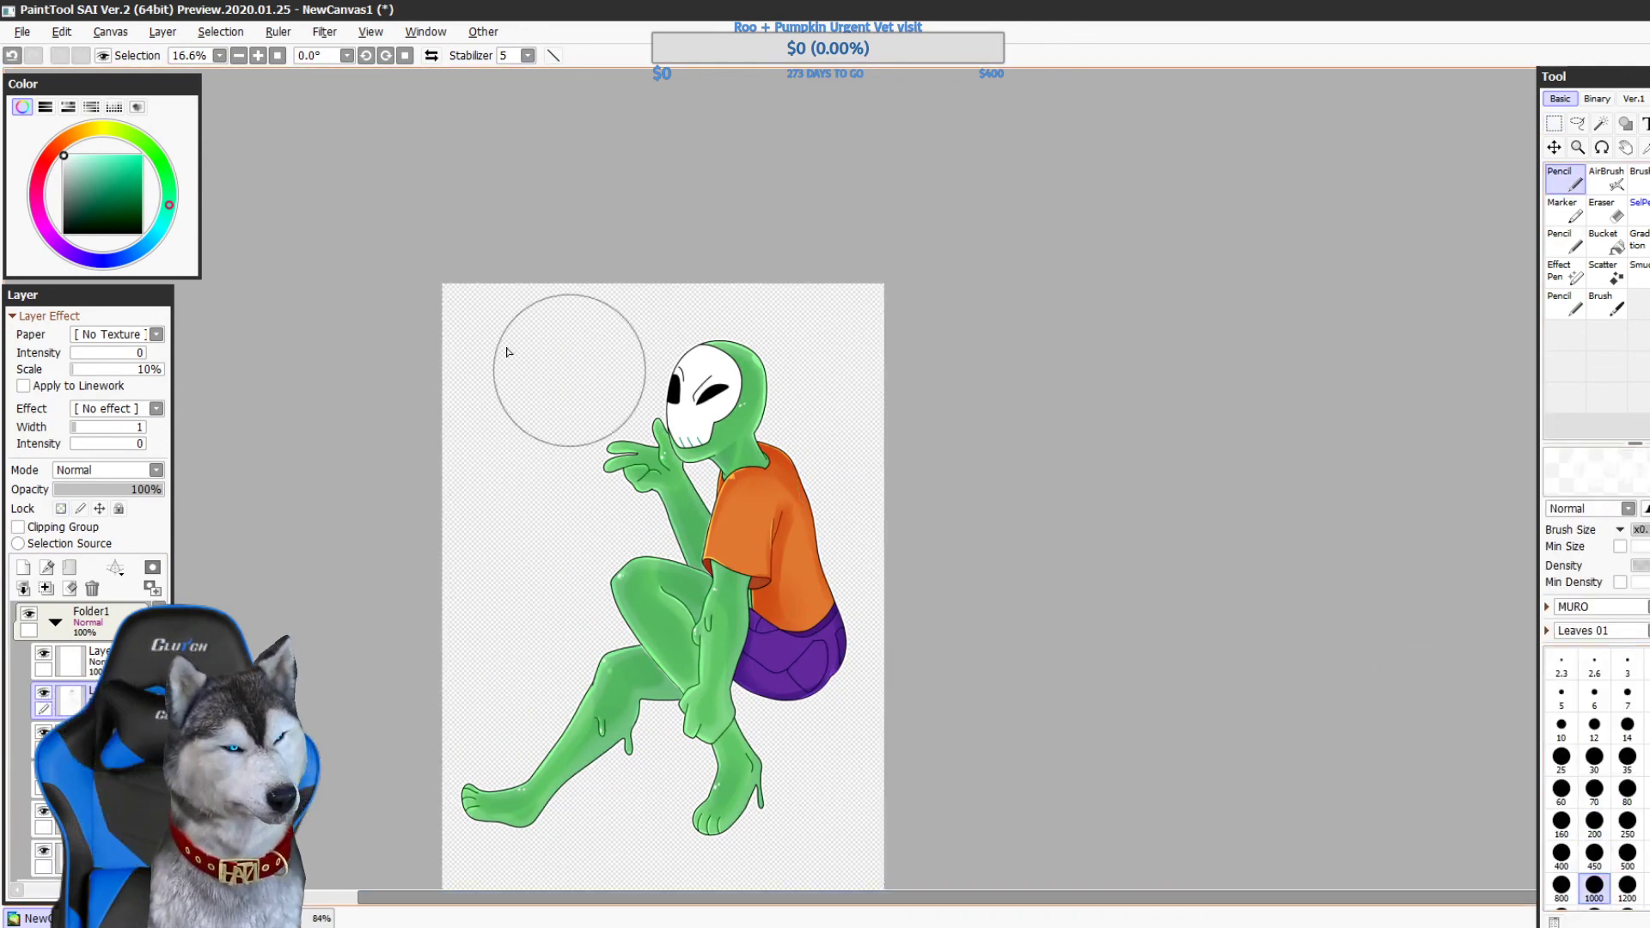
pyautogui.click(47, 161)
pyautogui.click(141, 157)
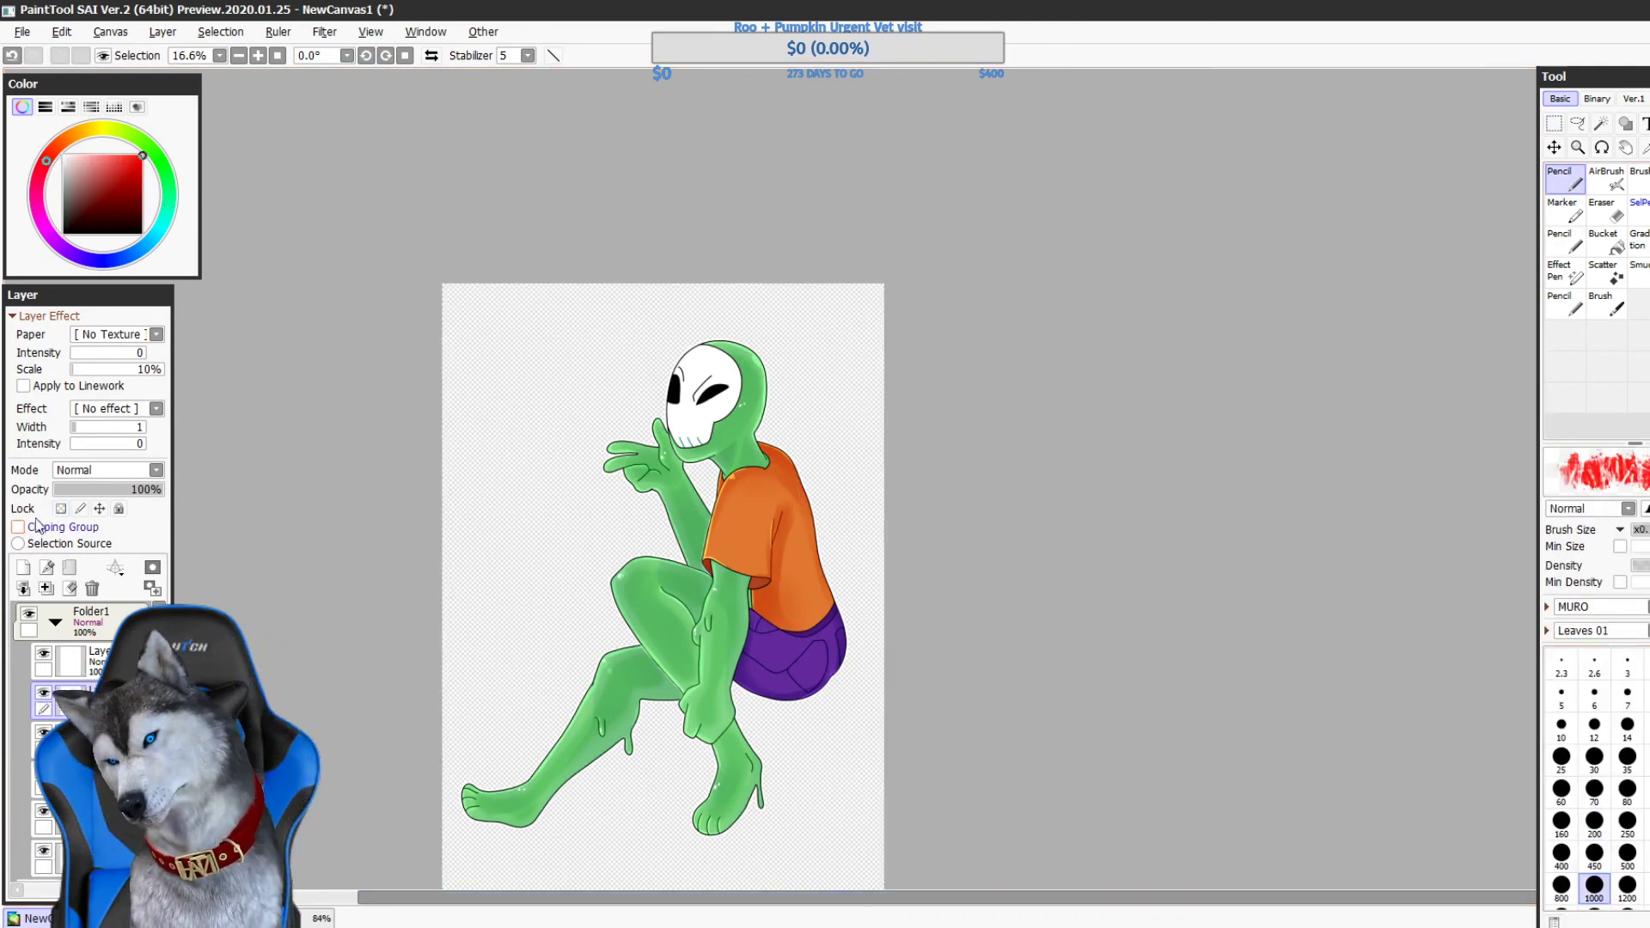
pyautogui.click(60, 508)
pyautogui.moveTo(800, 310)
pyautogui.mouseDown()
pyautogui.moveTo(616, 439)
pyautogui.moveTo(736, 621)
pyautogui.mouseUp()
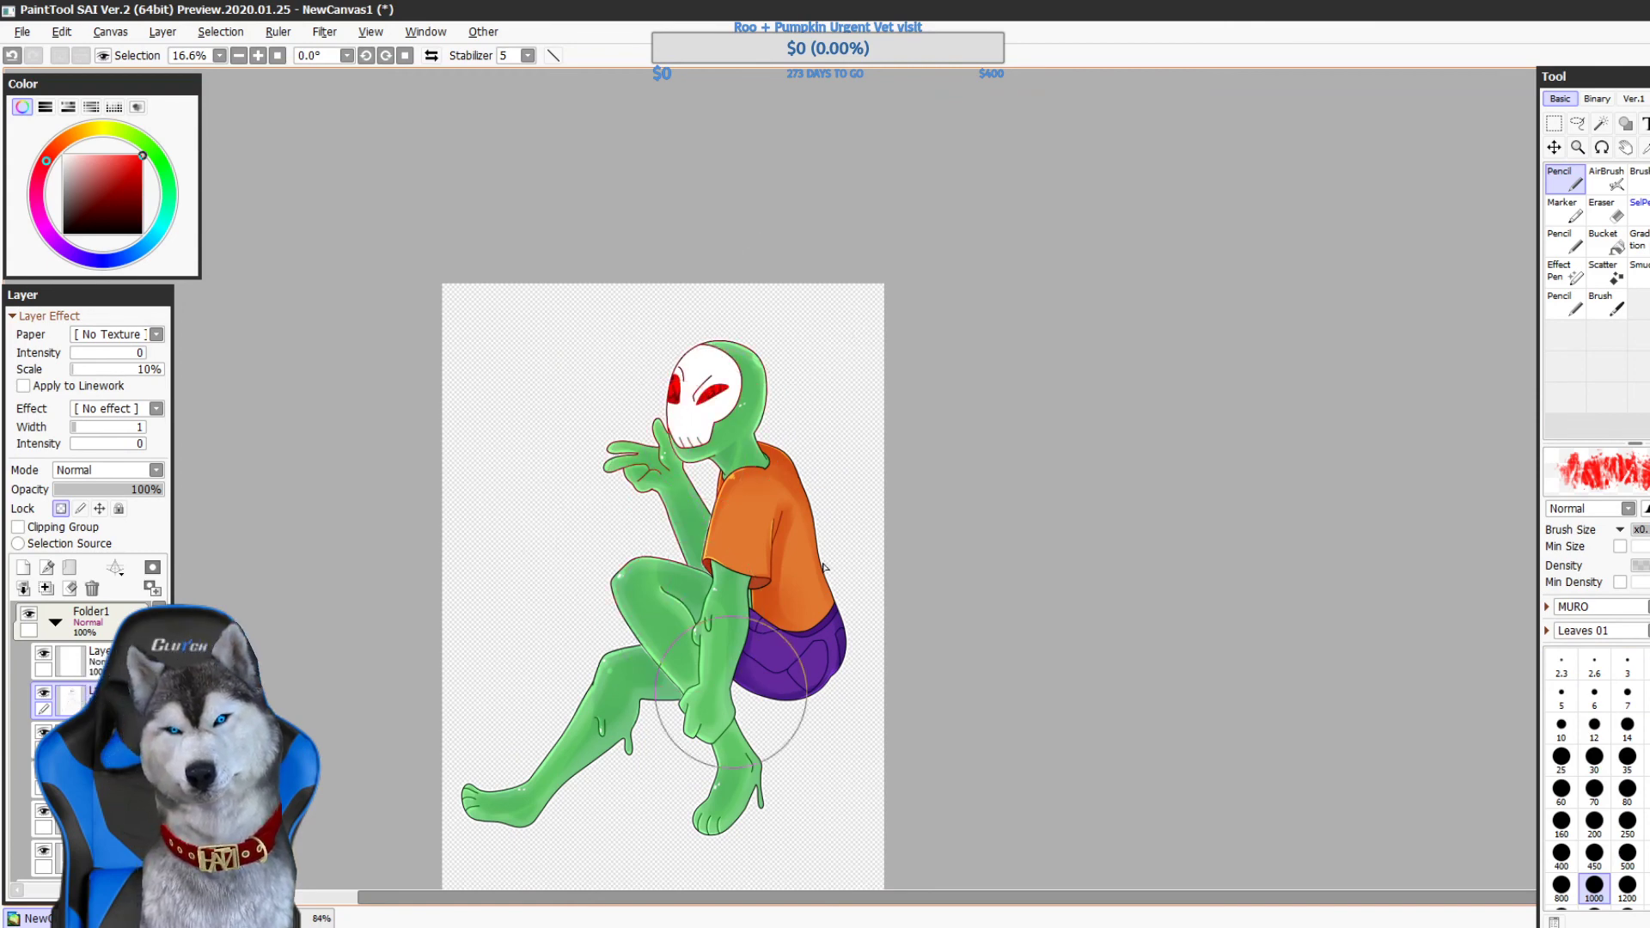
pyautogui.hotkey('ctrl', 'z')
# - Recolour the pasted linework bright red with the simple-circle pencil, enlarging the brush from size 450 to 1000
pyautogui.click(1566, 305)
pyautogui.click(1595, 890)
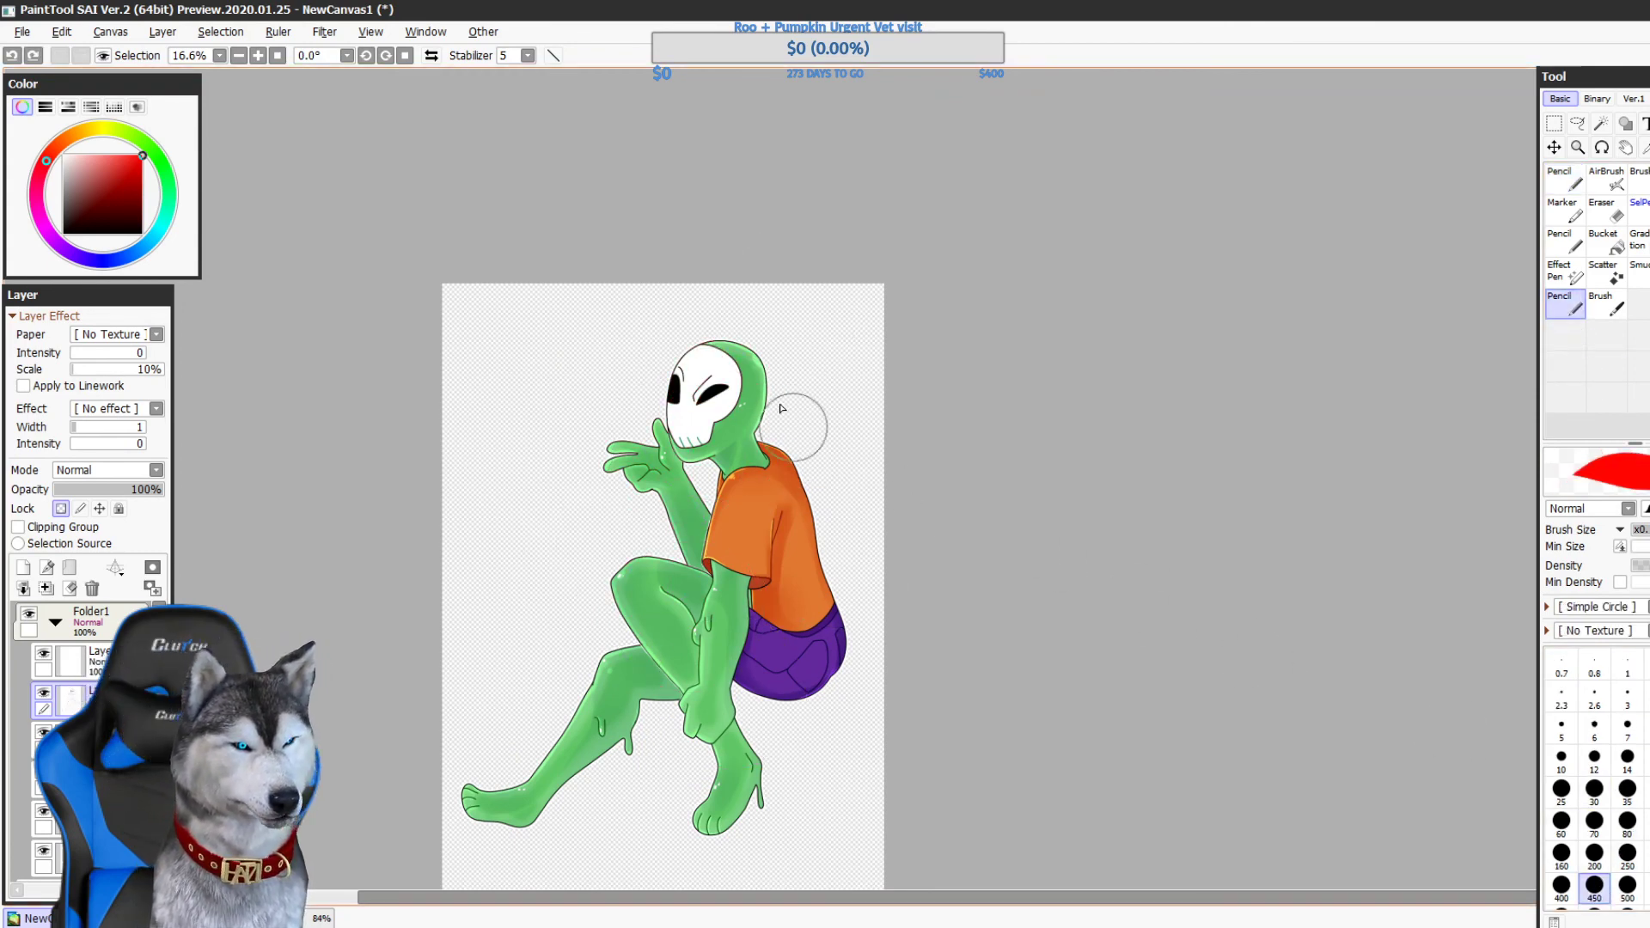
pyautogui.moveTo(731, 413)
pyautogui.mouseDown()
pyautogui.moveTo(698, 332)
pyautogui.moveTo(658, 452)
pyautogui.mouseUp()
pyautogui.press(']')
pyautogui.press(']')
pyautogui.press(']')
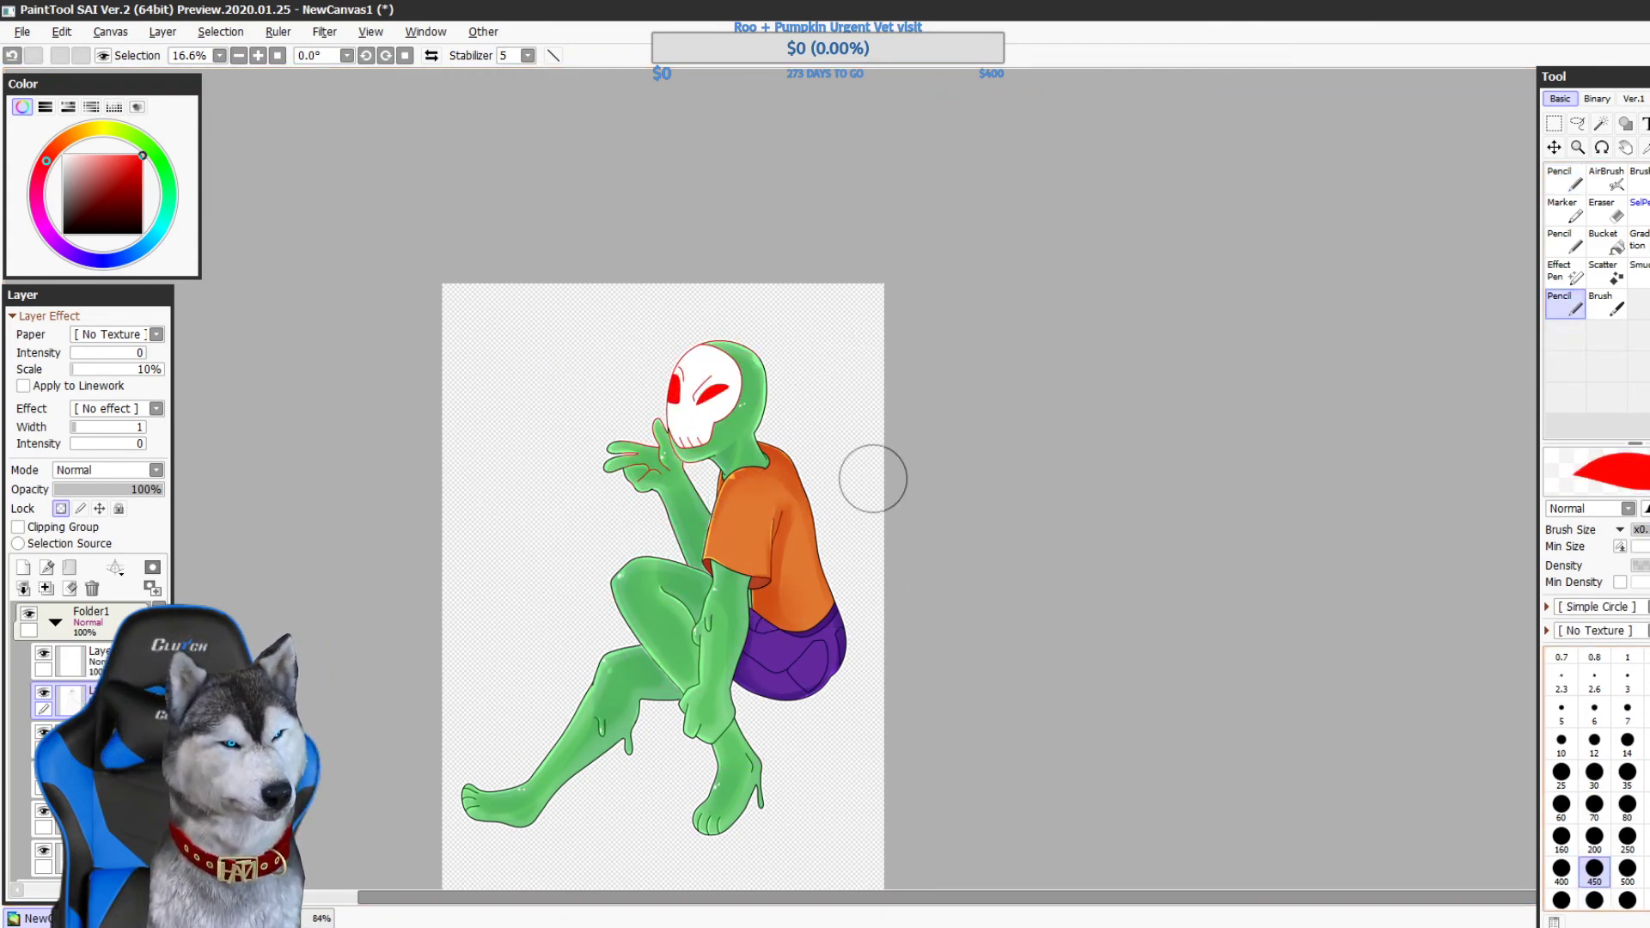
pyautogui.moveTo(720, 636)
pyautogui.mouseDown()
pyautogui.moveTo(848, 681)
pyautogui.moveTo(726, 762)
pyautogui.moveTo(486, 707)
pyautogui.moveTo(404, 808)
pyautogui.mouseUp()
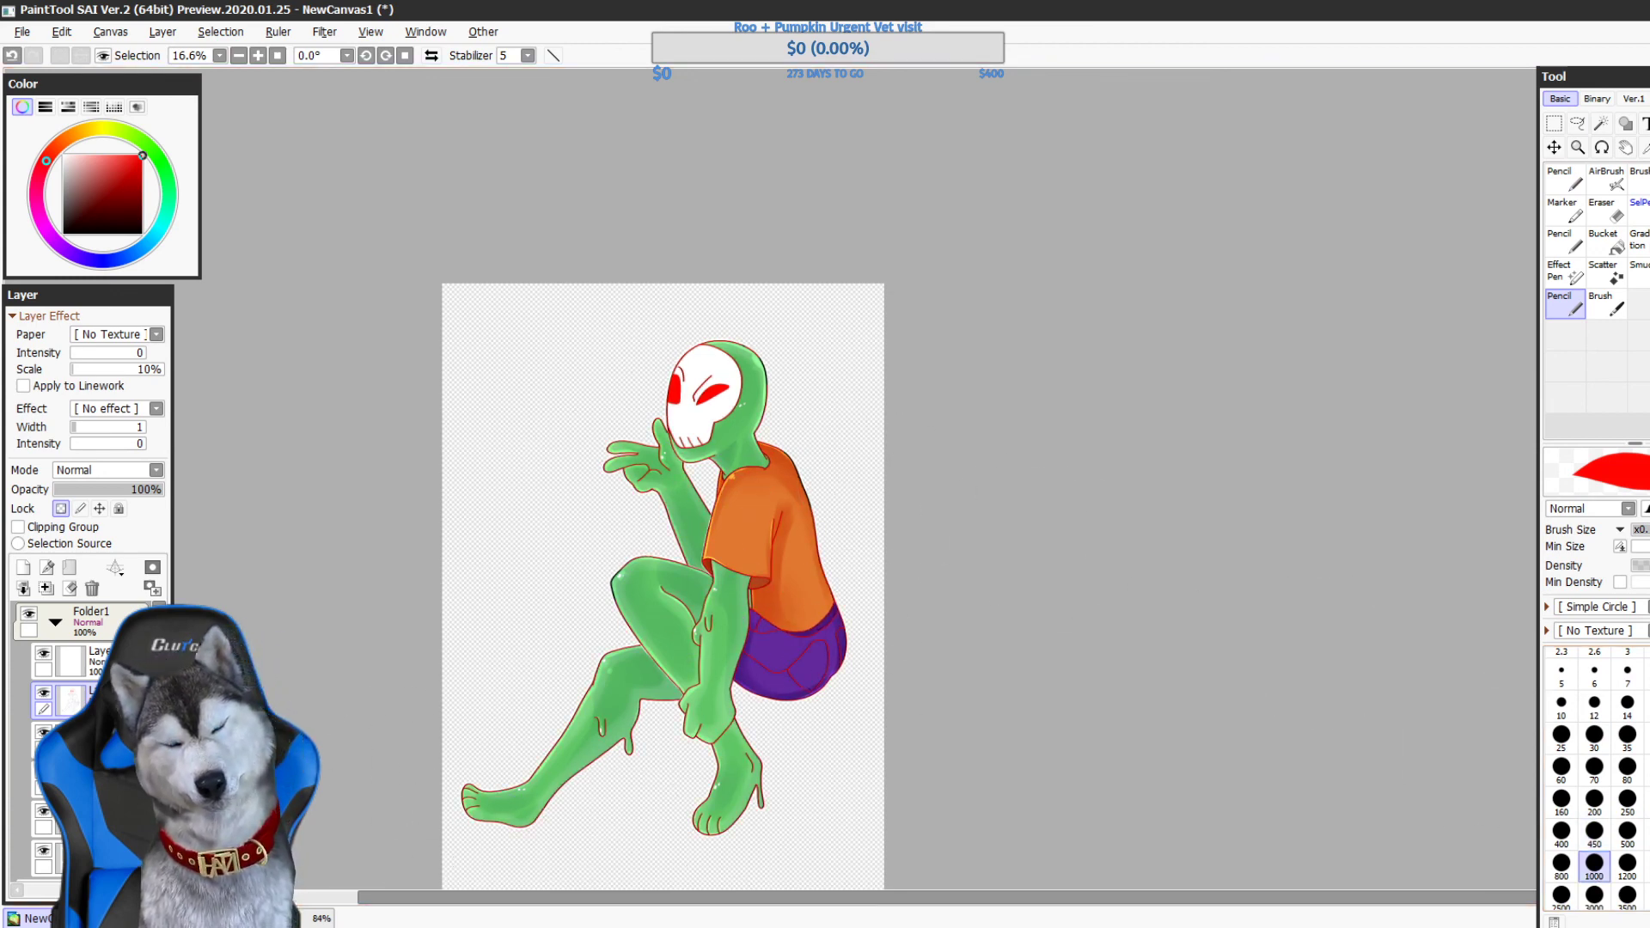
# - Tint the other linework copy cyan with its opacity preserved, and merge it with the red linework copy
pyautogui.moveTo(549, 670); pyautogui.dragTo(560, 562)
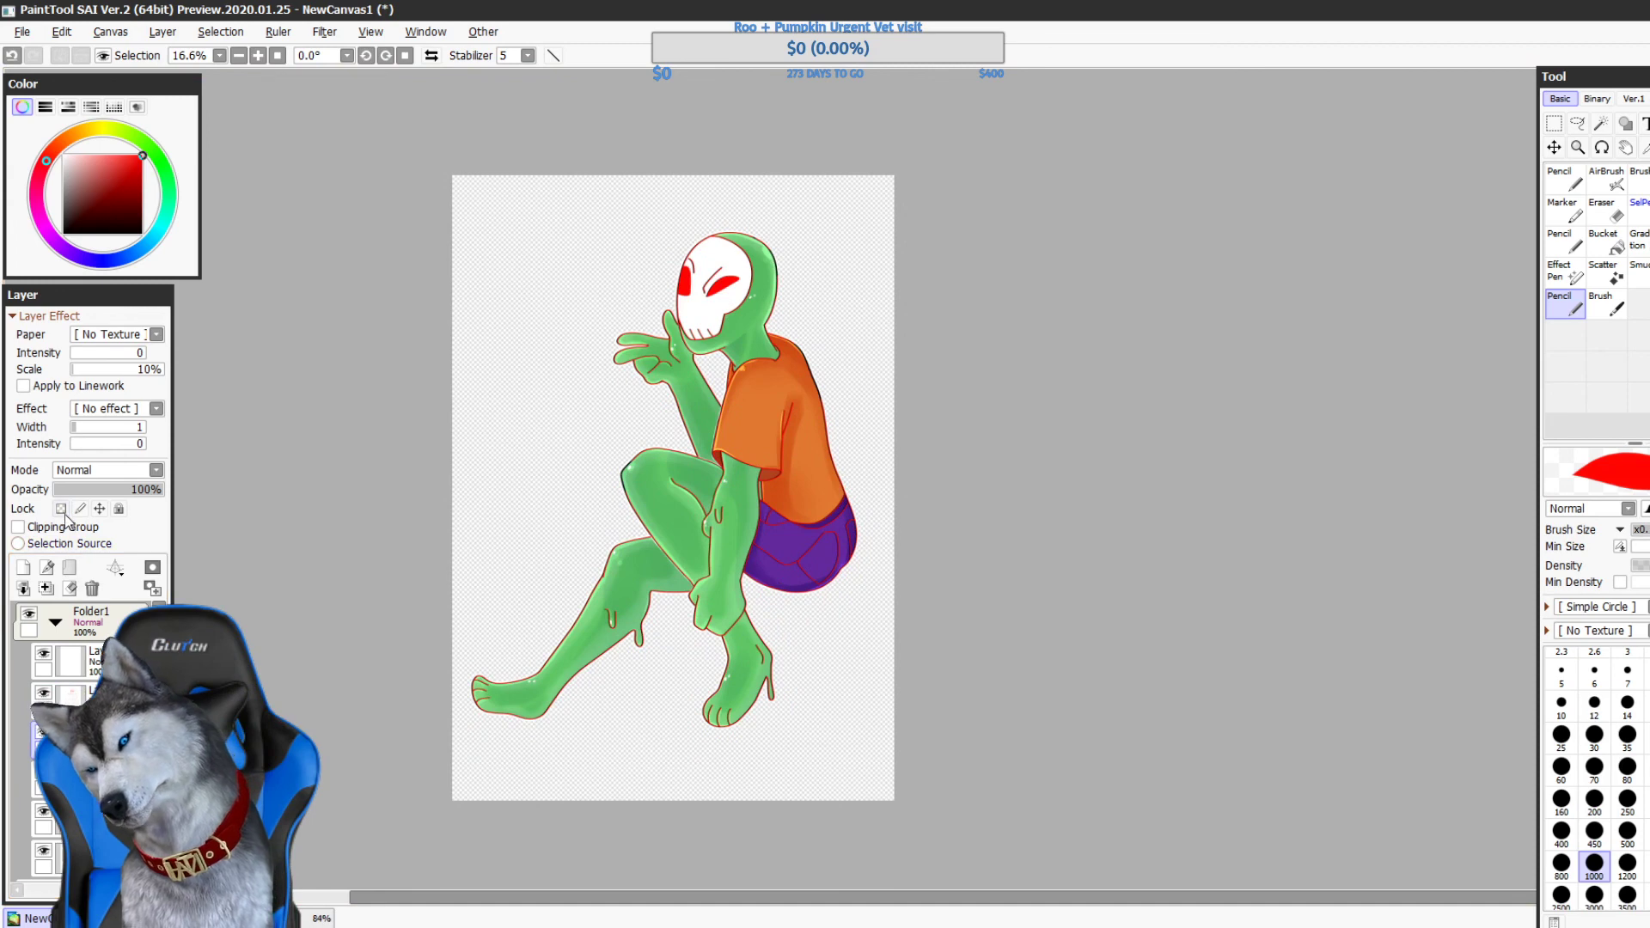
pyautogui.click(154, 239)
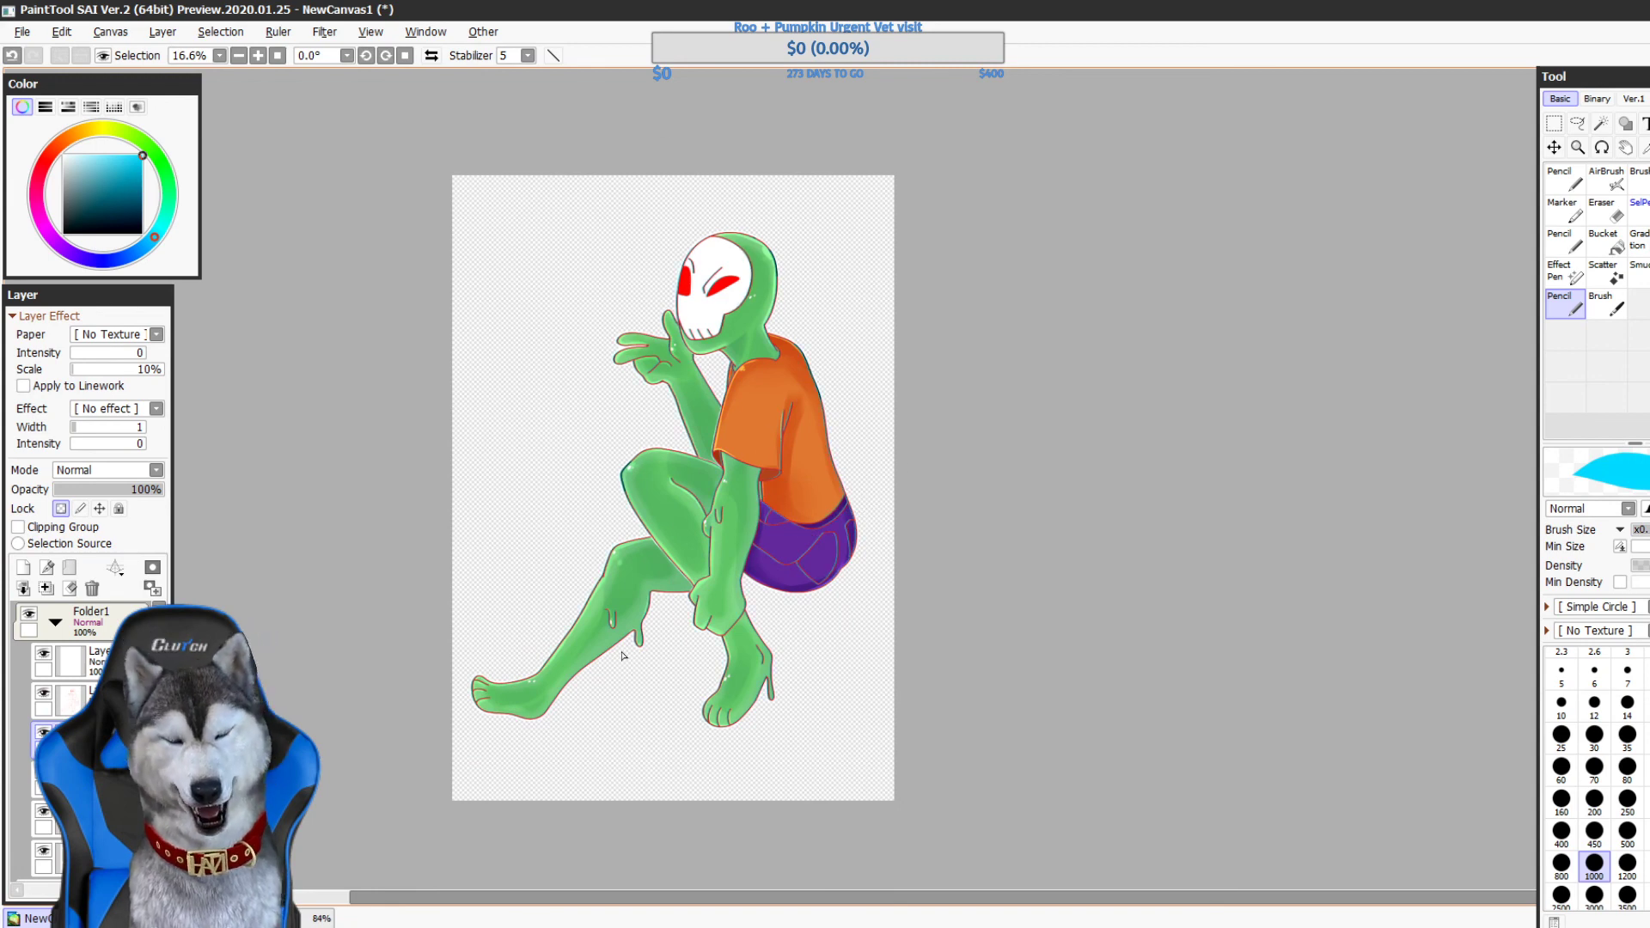
pyautogui.click(108, 702)
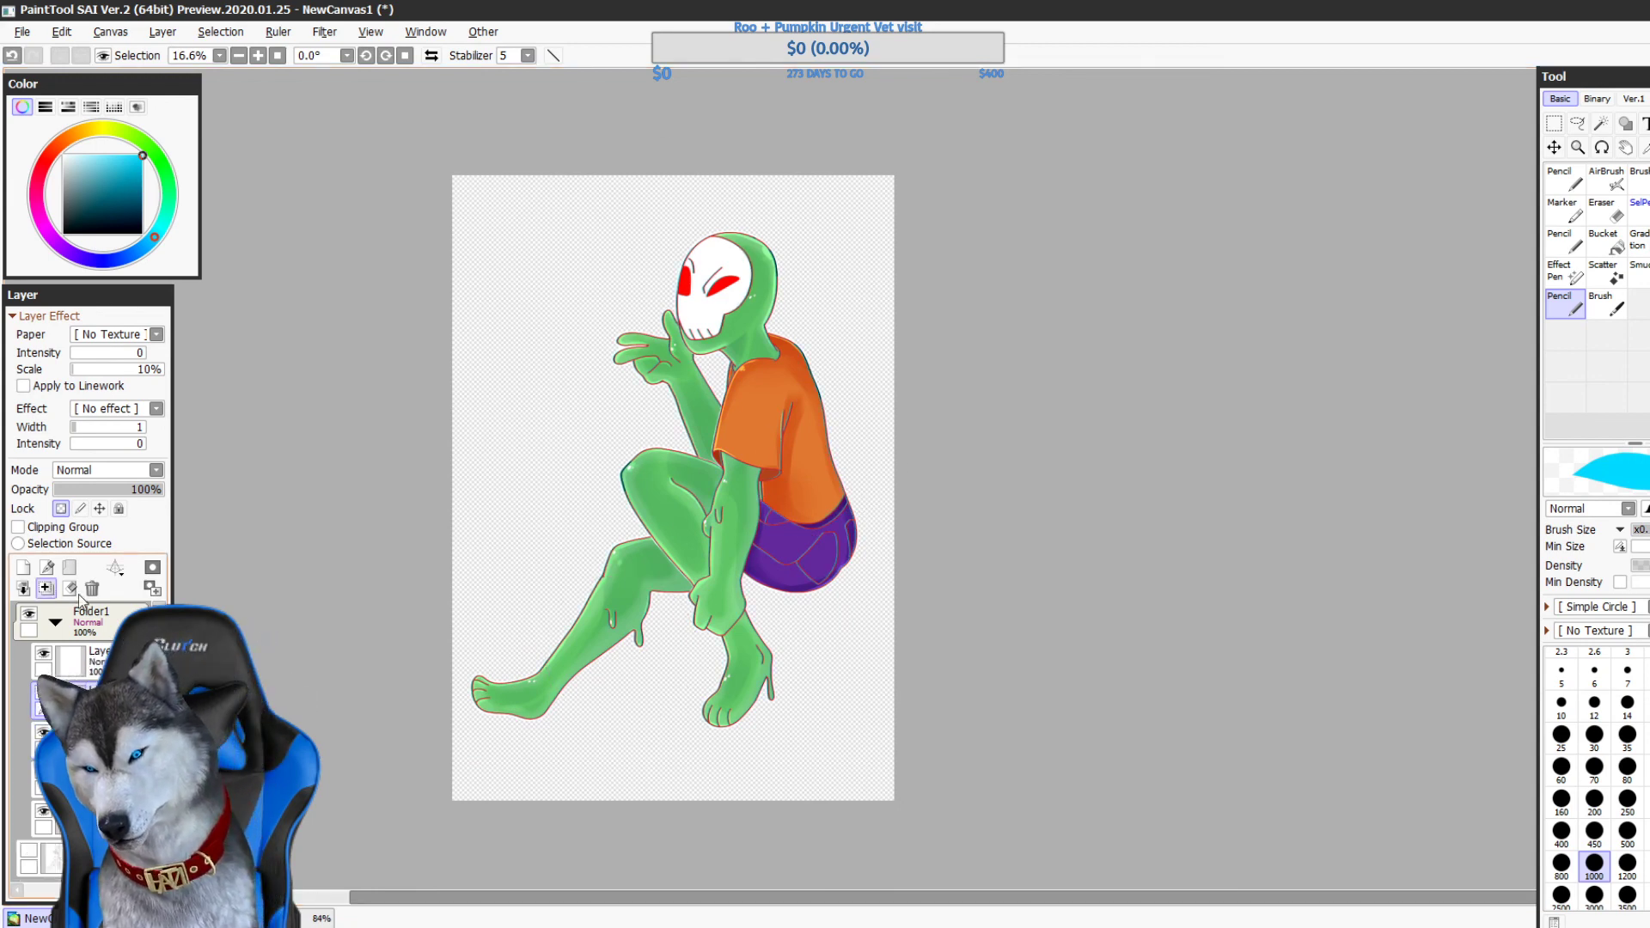
# - Set the tinted linework layer's blending mode to Burn and its opacity to 34%
pyautogui.click(103, 470)
pyautogui.click(71, 623)
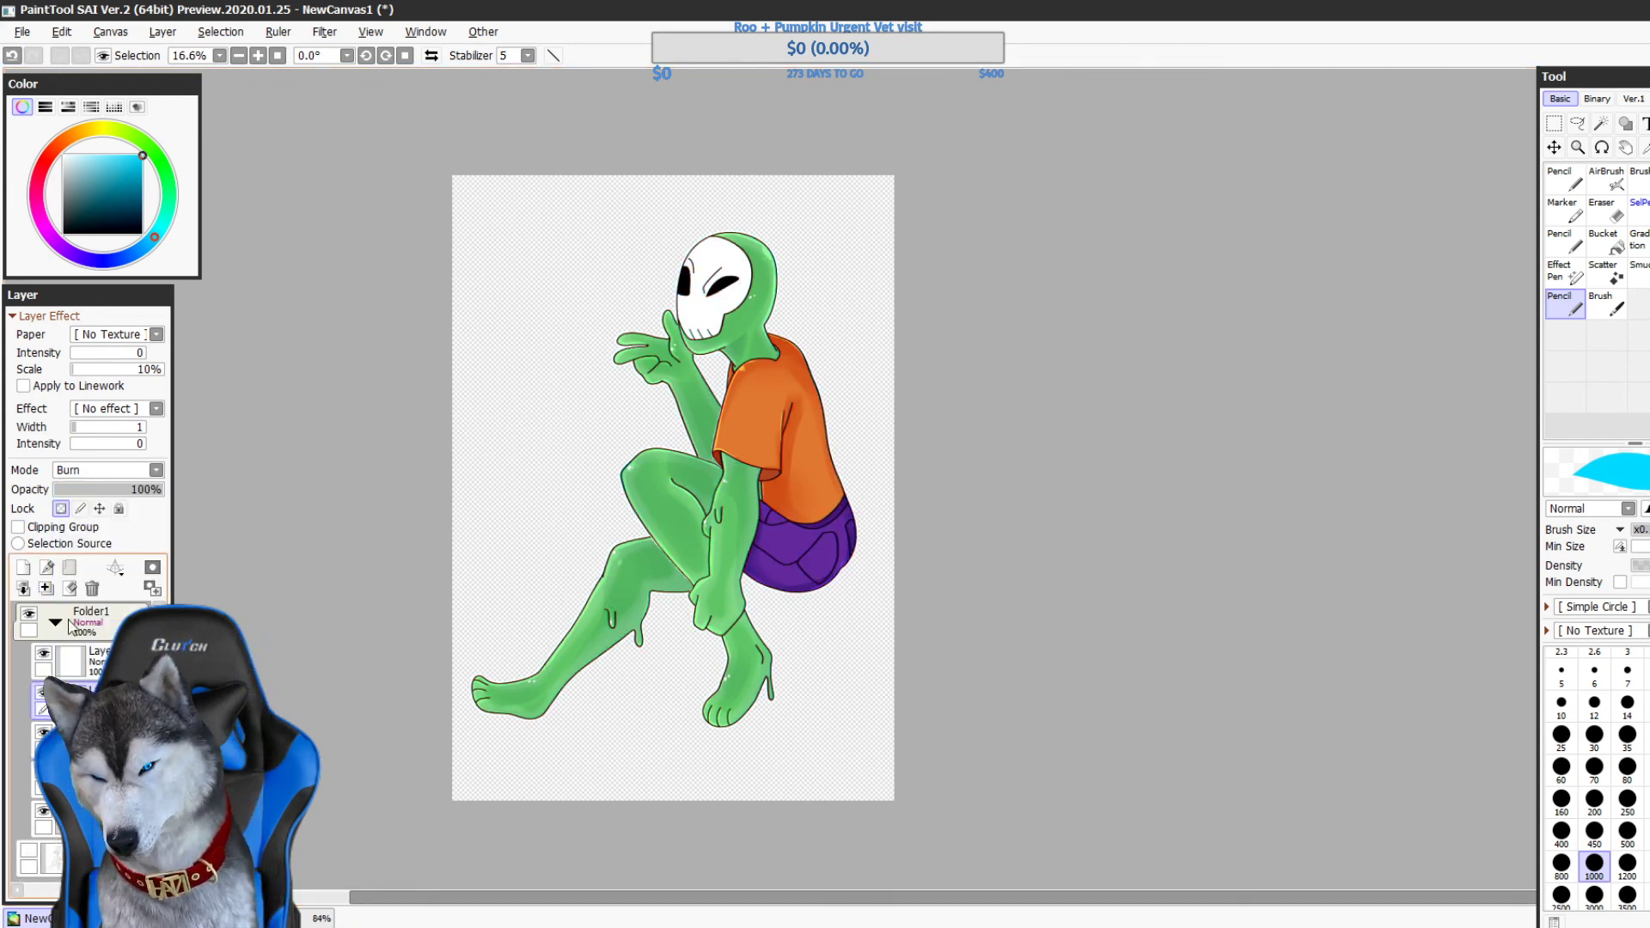
pyautogui.moveTo(76, 489); pyautogui.dragTo(91, 489)
# - Examine the tinted outlines up close on the shorts, shirt and head, and check the whole figure
pyautogui.press('pageup')
pyautogui.press('pageup')
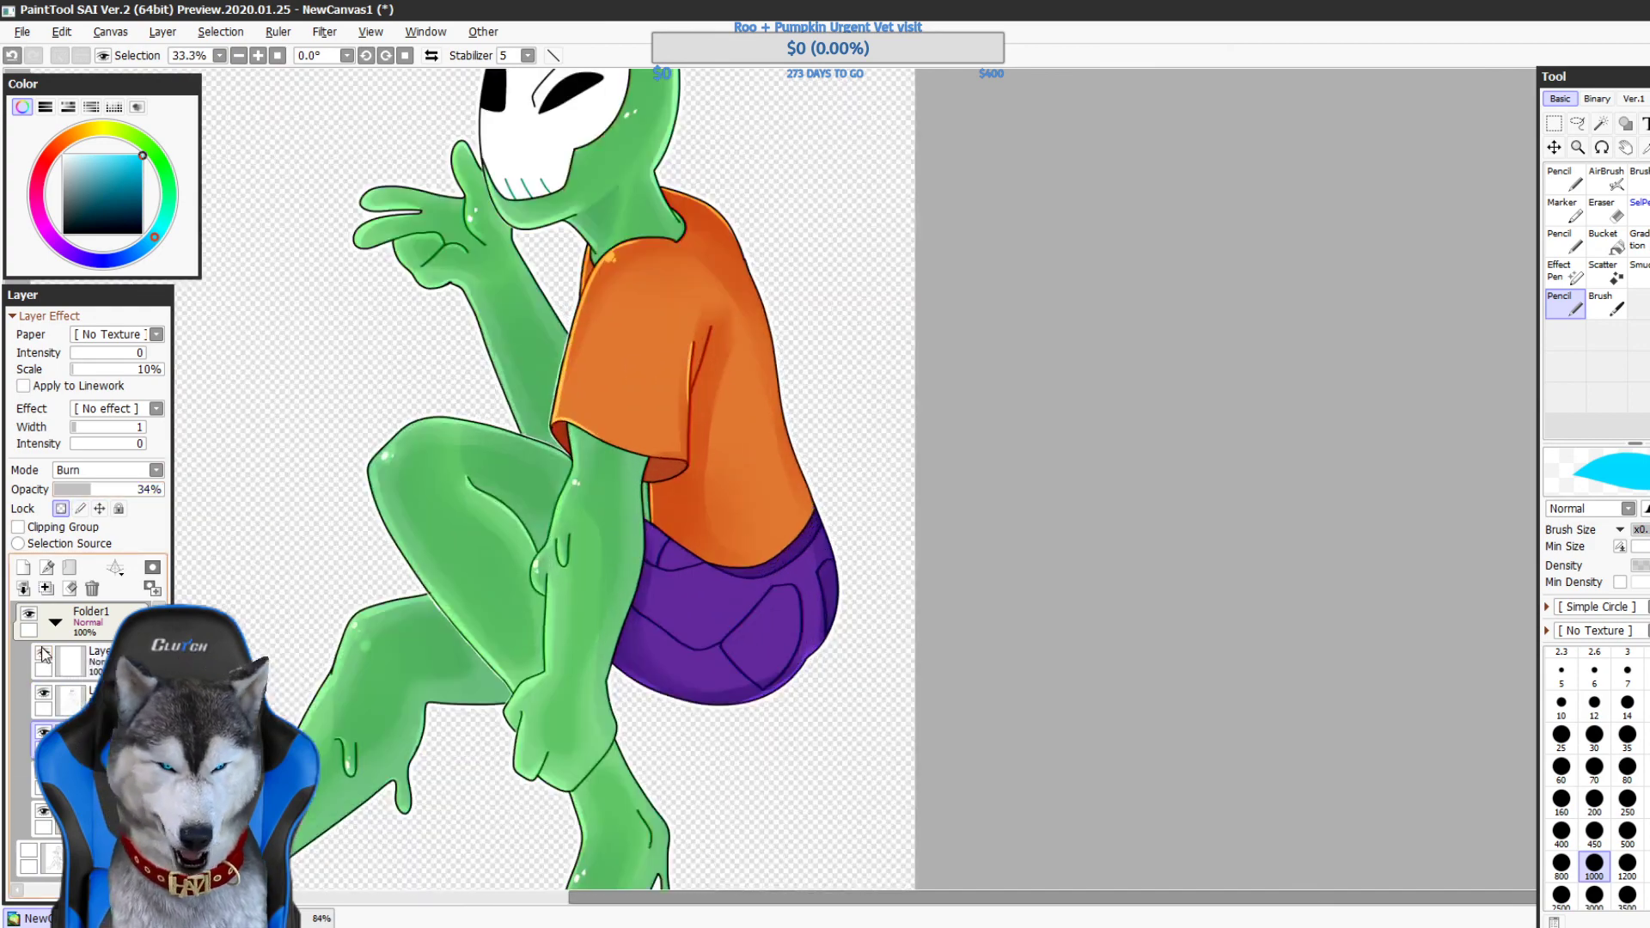
pyautogui.scroll(4, 895, 424)
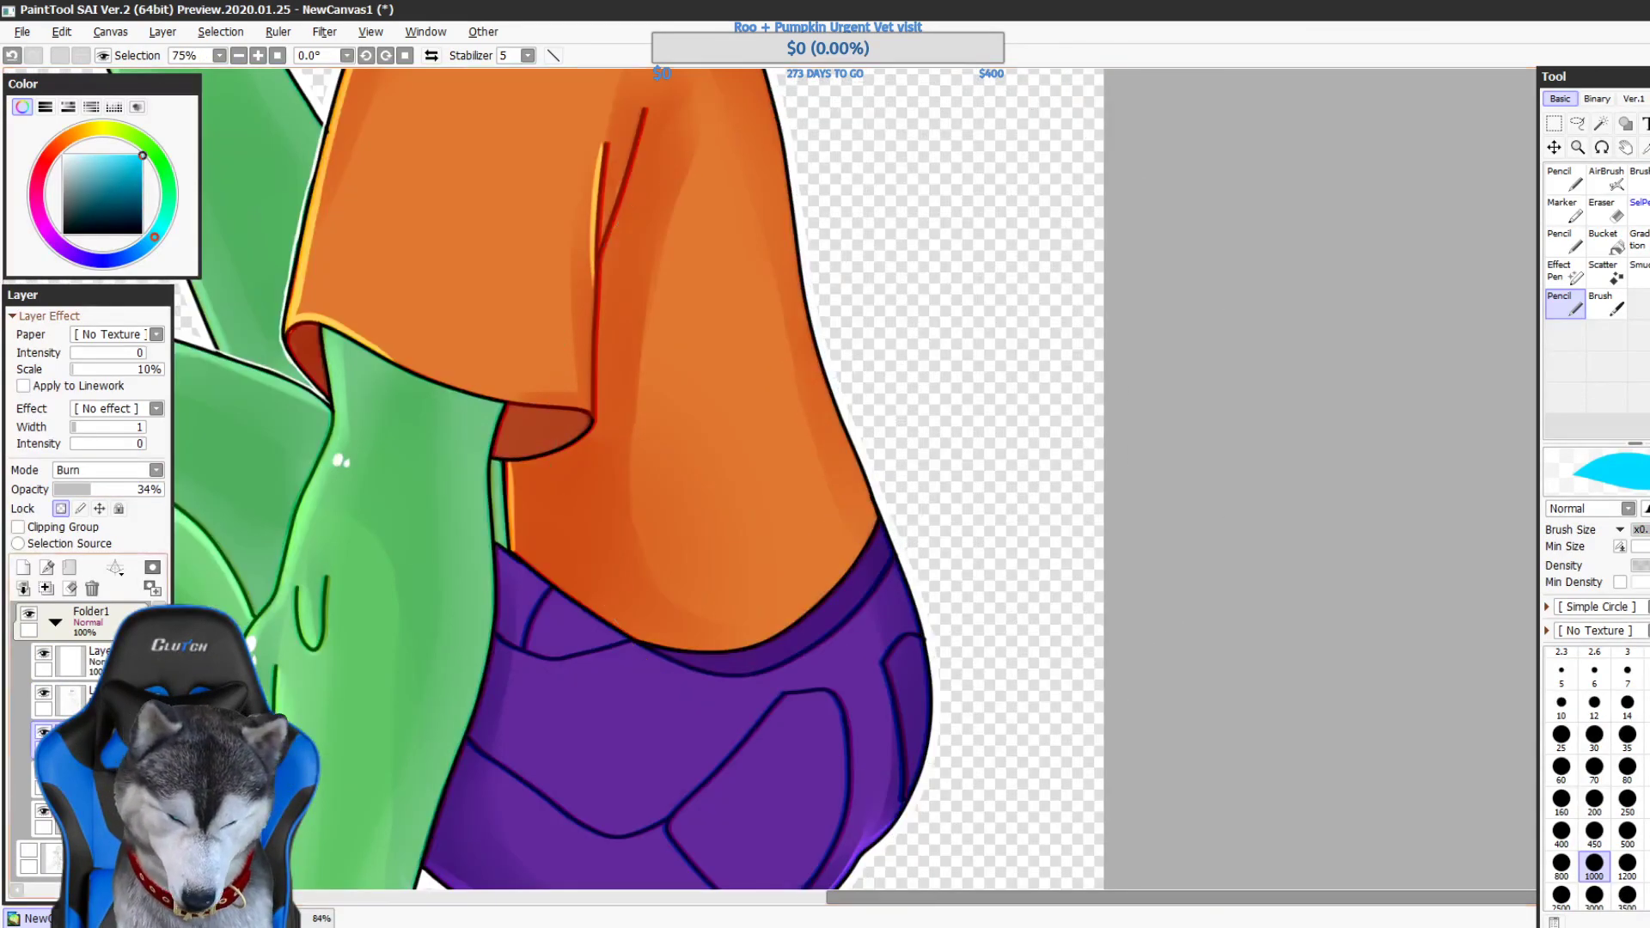
pyautogui.moveTo(516, 438); pyautogui.dragTo(810, 731)
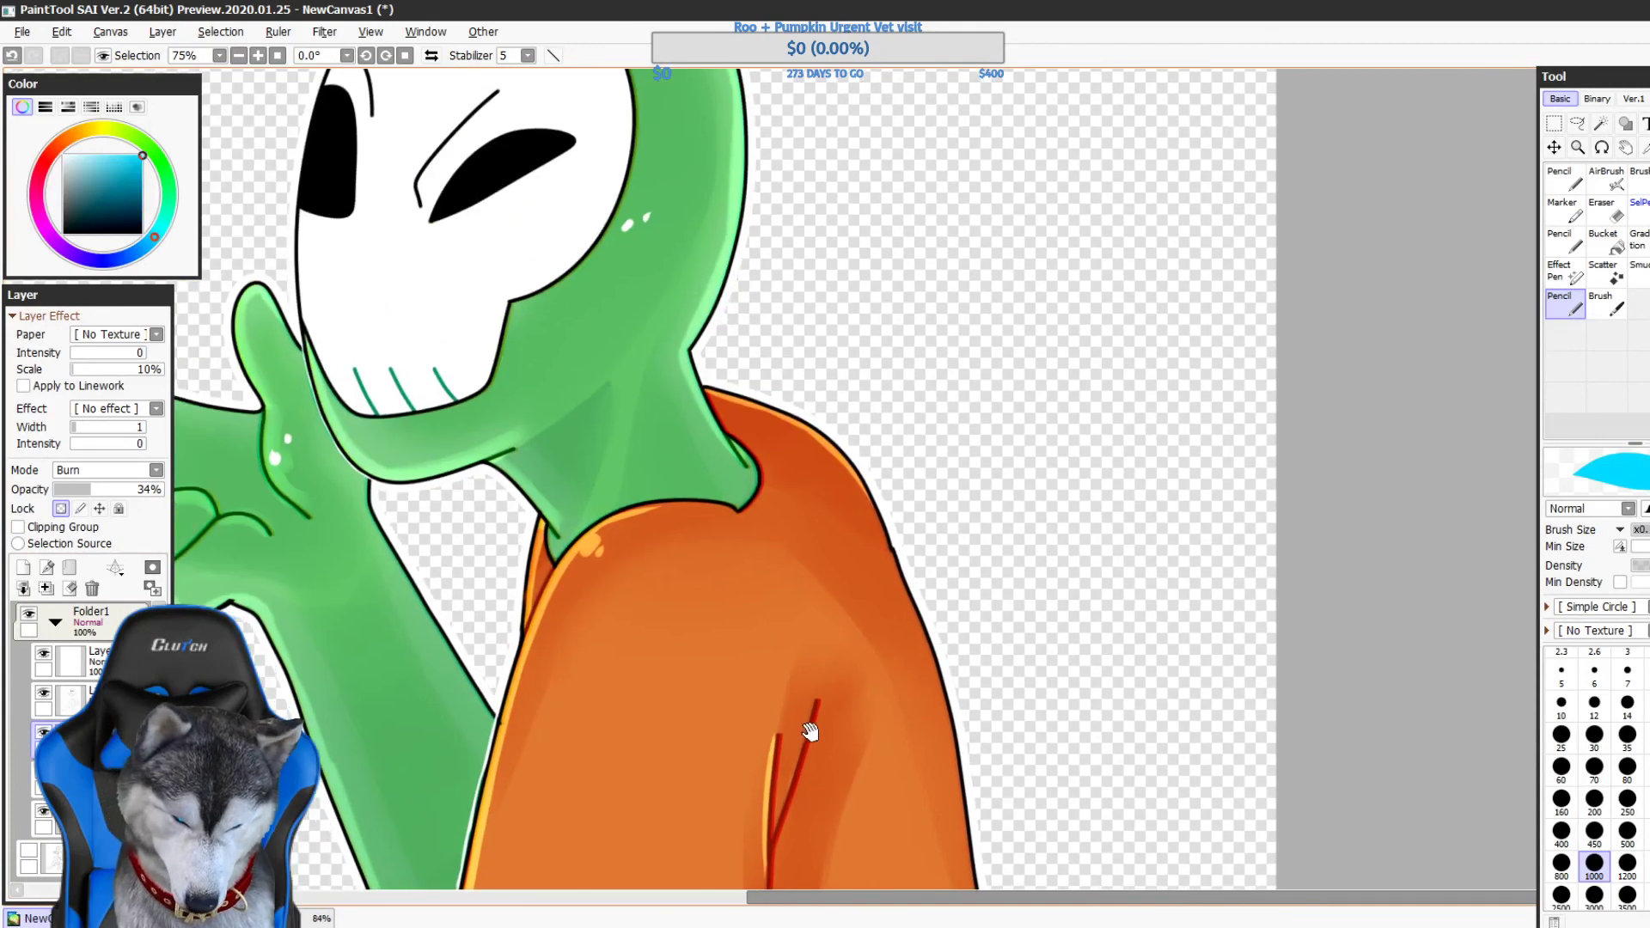
pyautogui.scroll(-4, 792, 461)
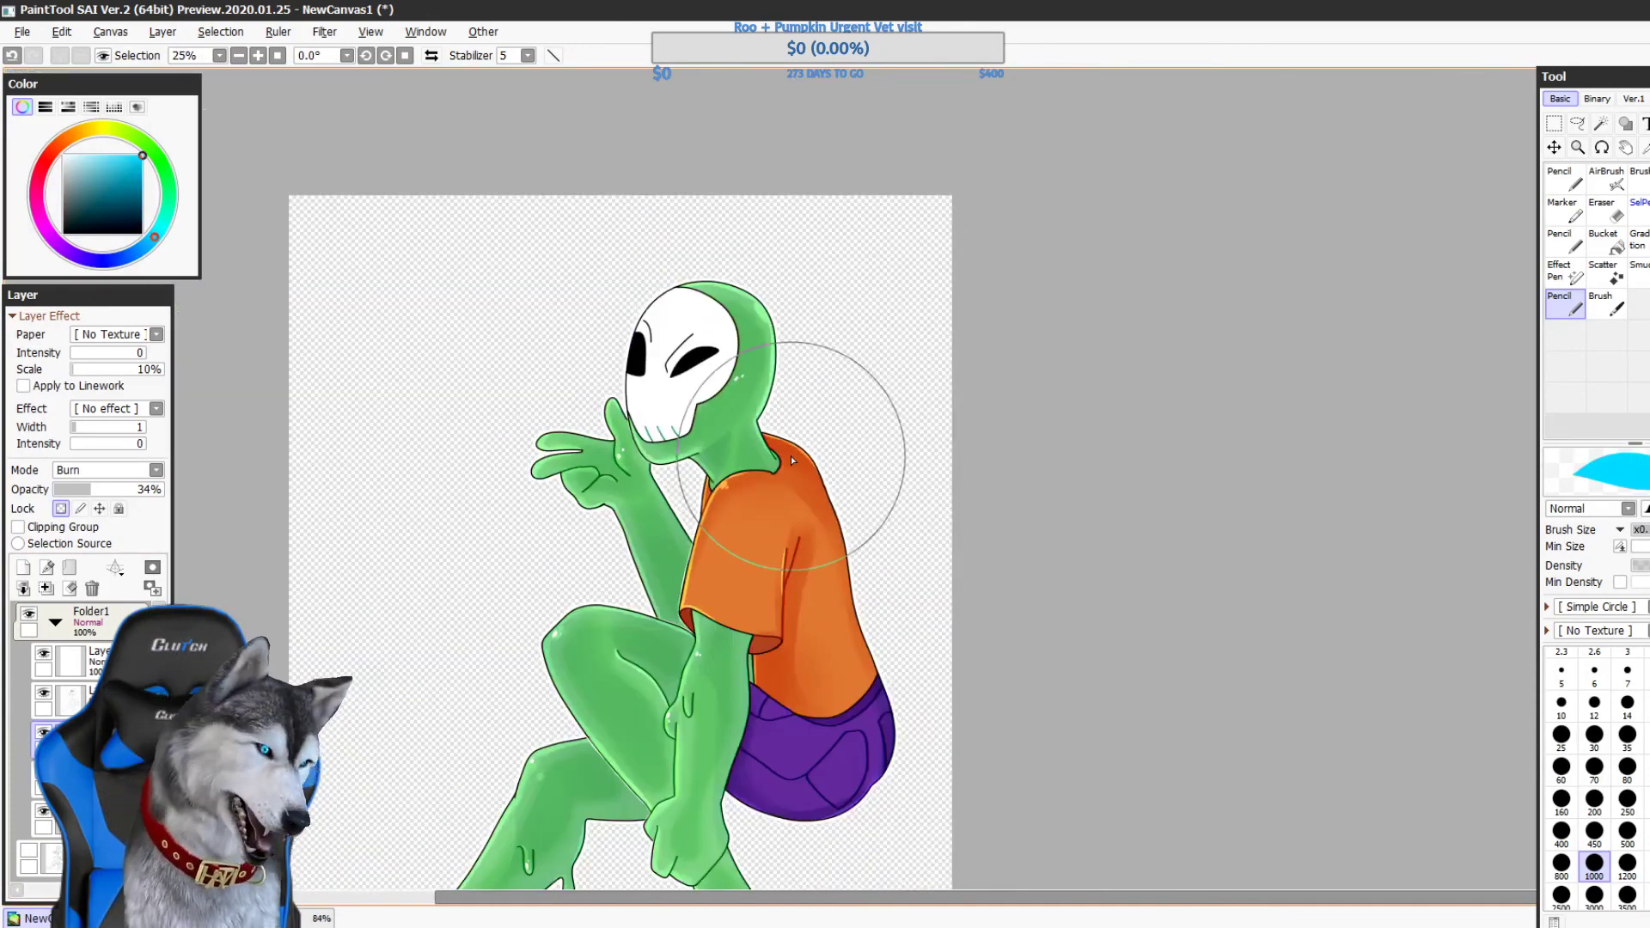
pyautogui.moveTo(1219, 562); pyautogui.dragTo(1231, 393)
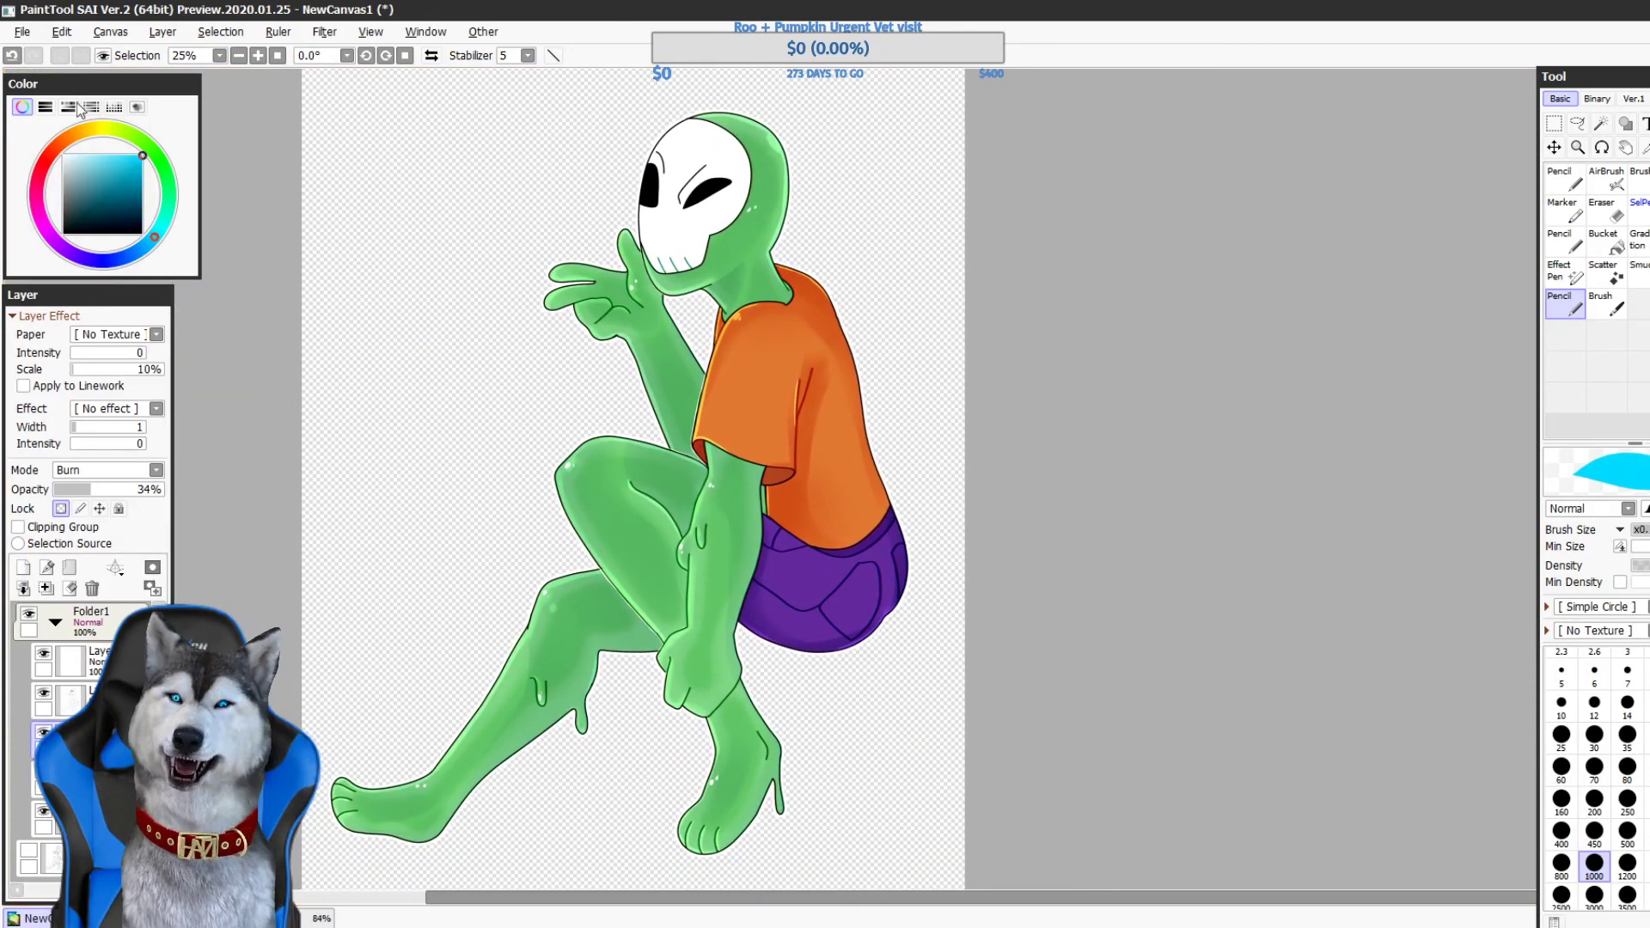
# - Save the canvas as a PNG file named "char trade" in the My art folder
pyautogui.click(22, 32)
pyautogui.click(79, 189)
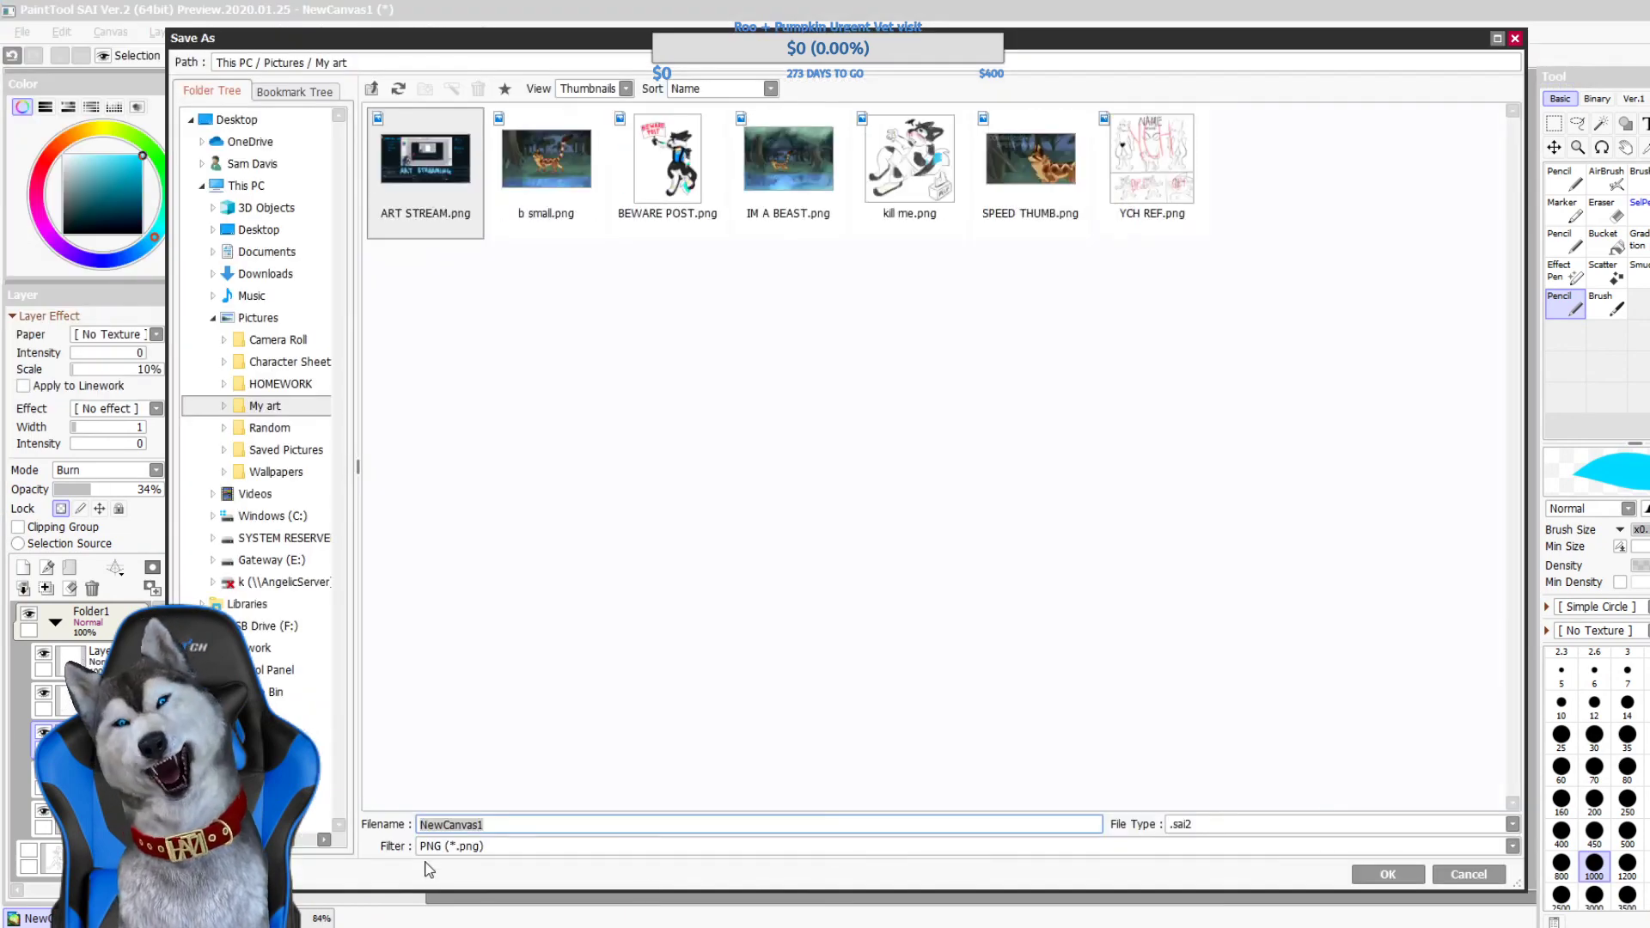
pyautogui.write('char tr')
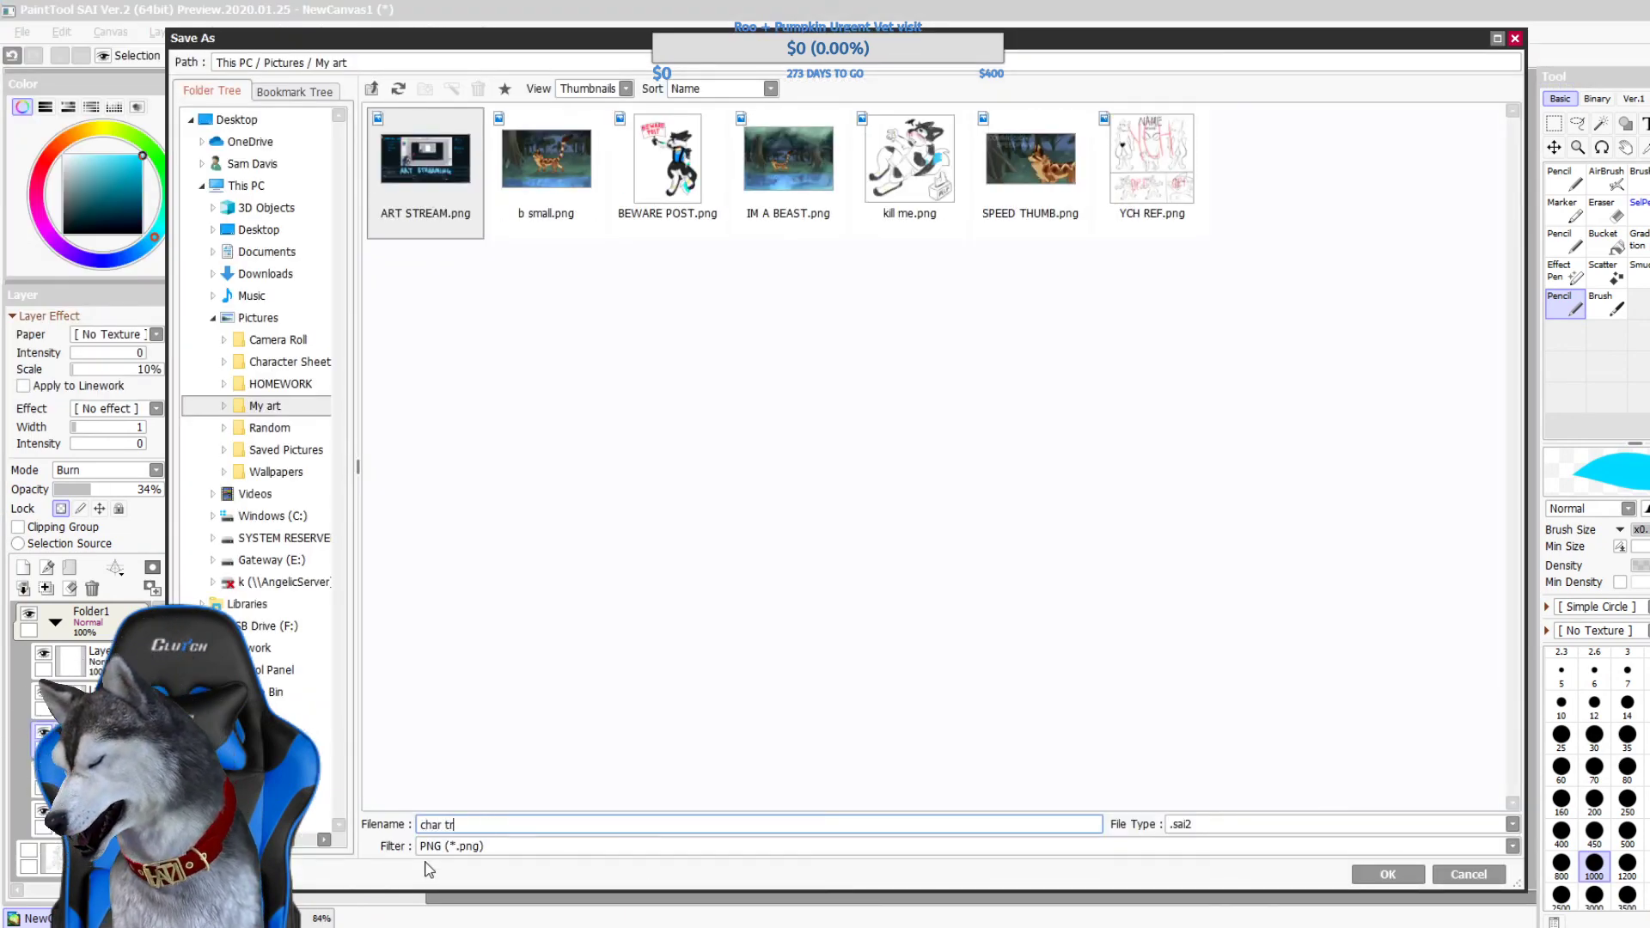
pyautogui.write('ade')
pyautogui.click(1305, 827)
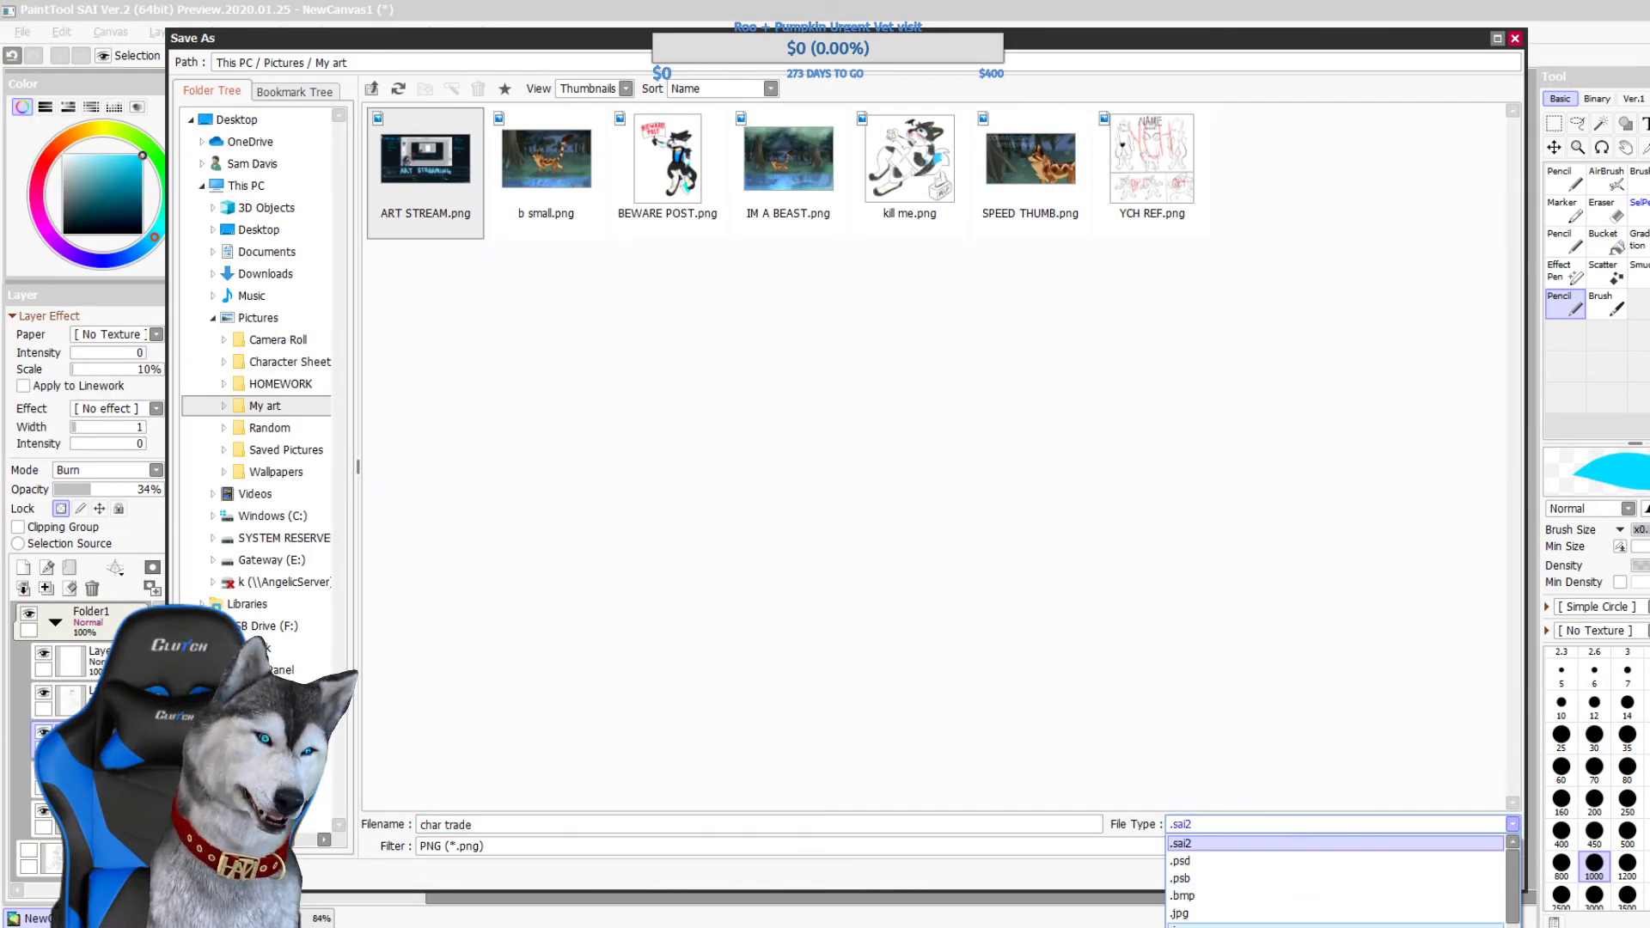
pyautogui.click(1220, 927)
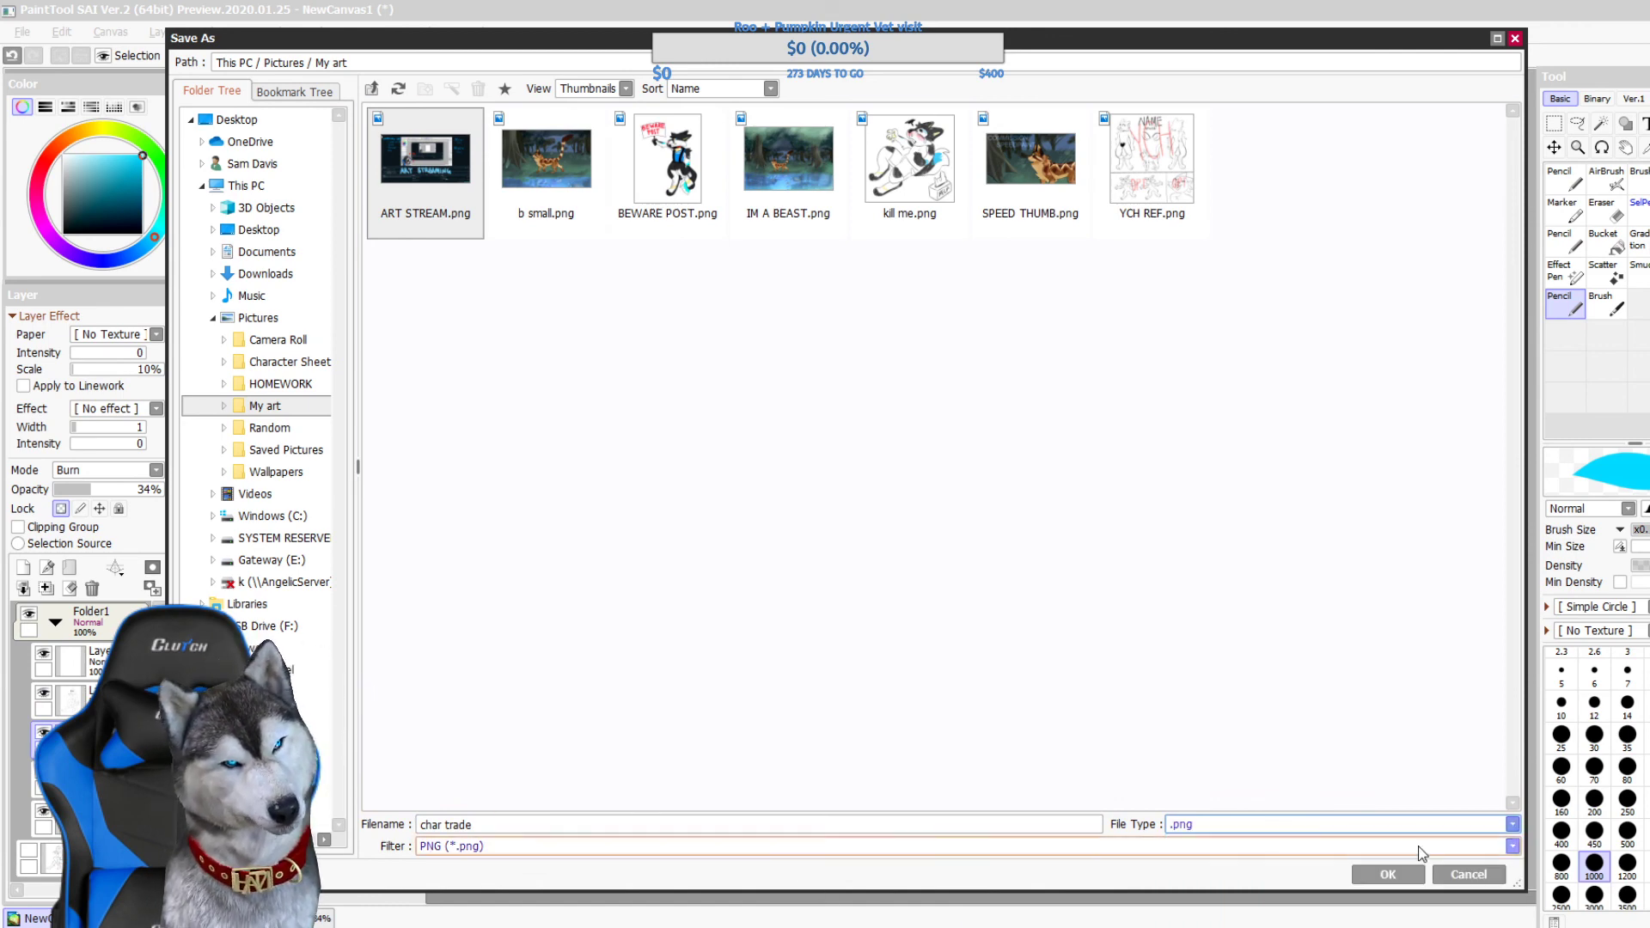
pyautogui.click(1409, 875)
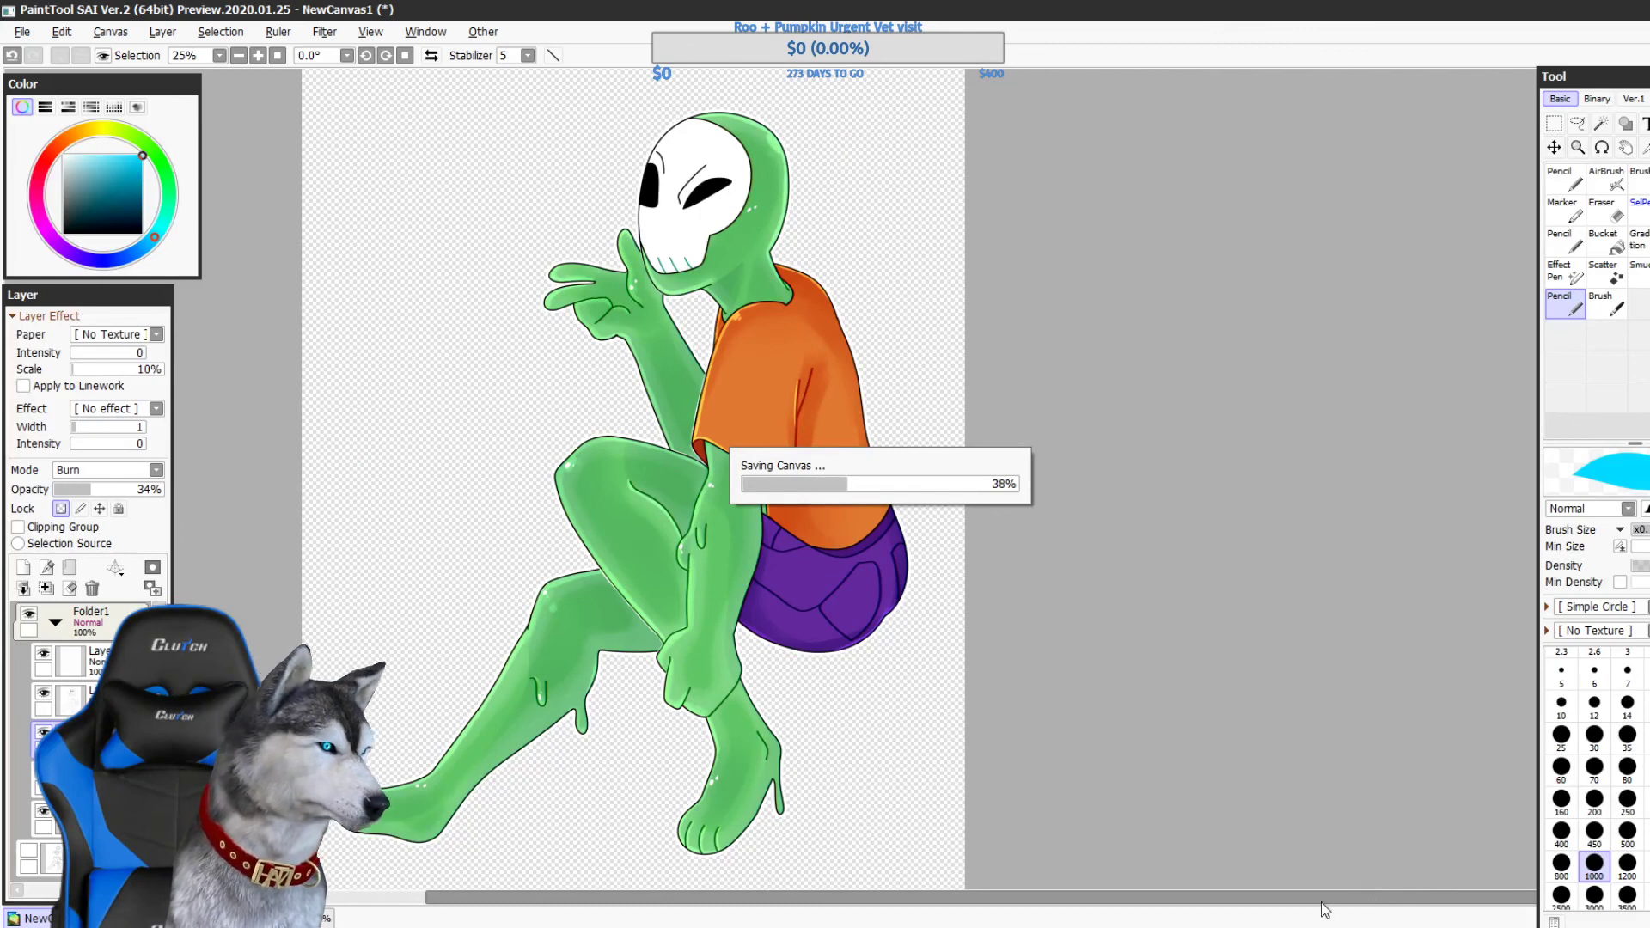